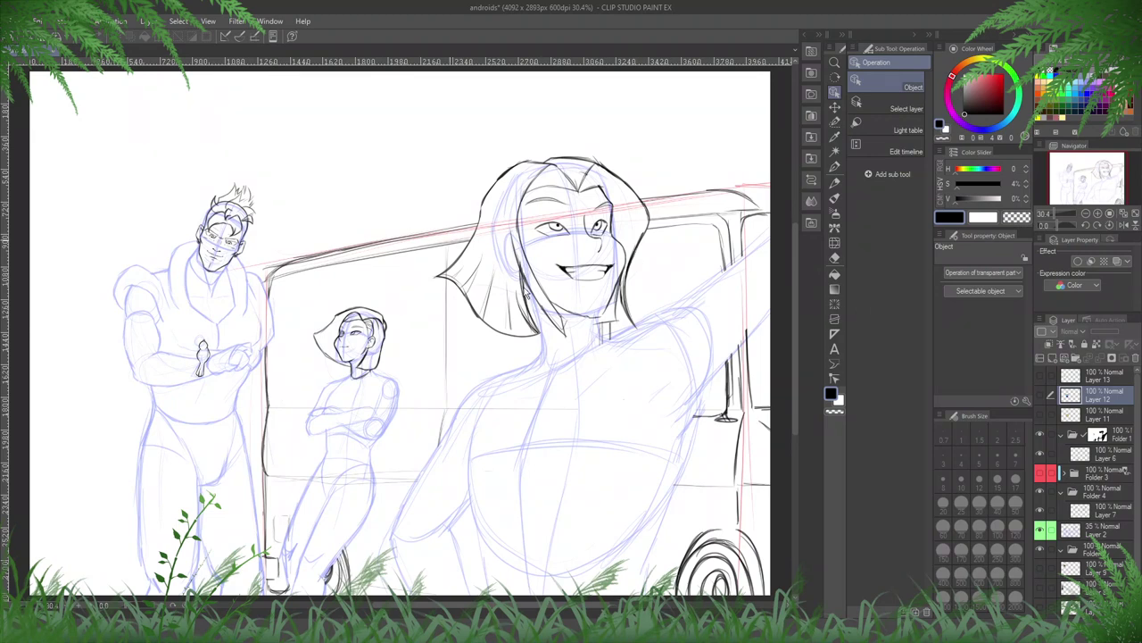
- Check the van reference images in Folder 3 and the 35% opacity rough in Layer 2 by toggling their visibility
{"action": "left_click", "coordinate": [1041, 475]}
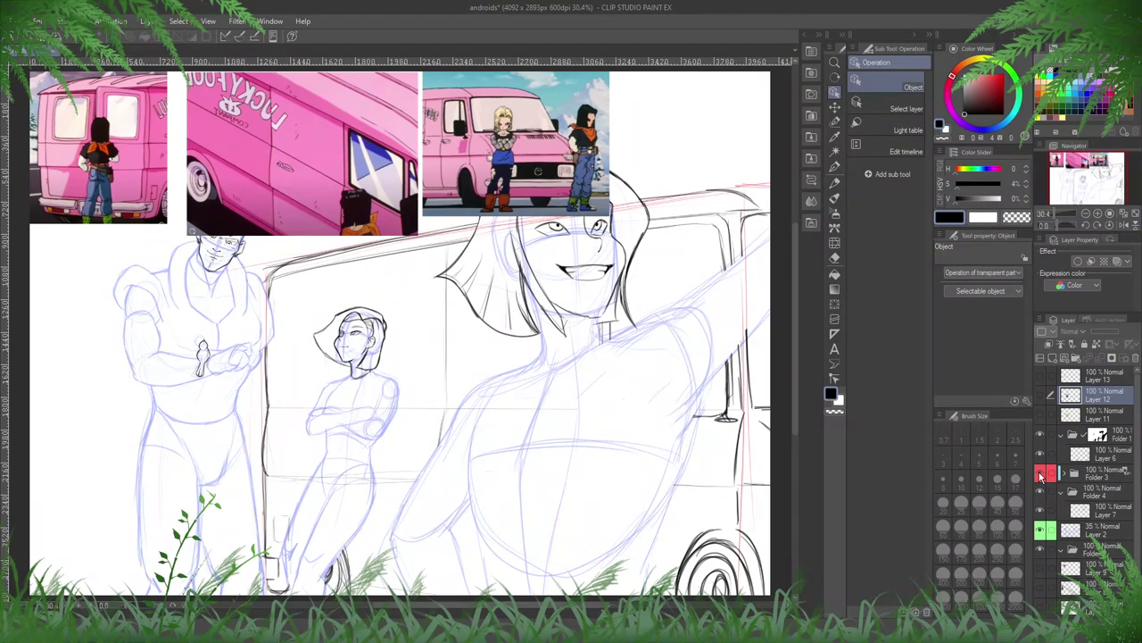
{"action": "left_click", "coordinate": [1040, 476]}
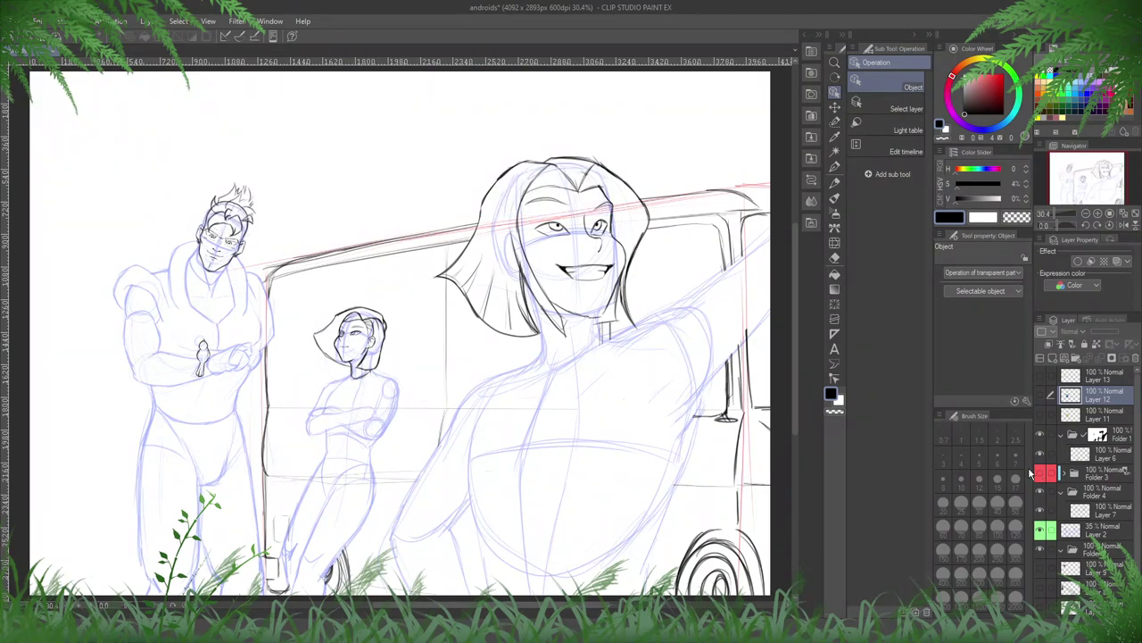
{"action": "left_click", "coordinate": [1040, 533]}
{"action": "left_click", "coordinate": [1041, 533]}
- Select Layer 7 and the Sai pencil, and check the contents of Layers 2 and 7 by toggling their visibility
{"action": "left_click", "coordinate": [642, 239]}
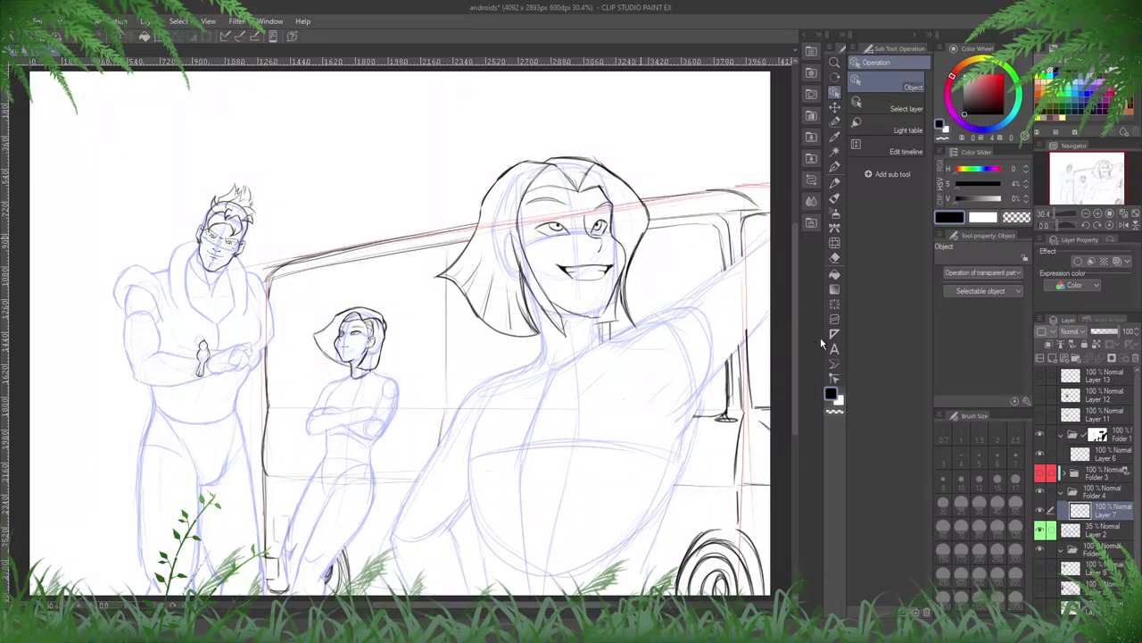
{"action": "key", "text": "p"}
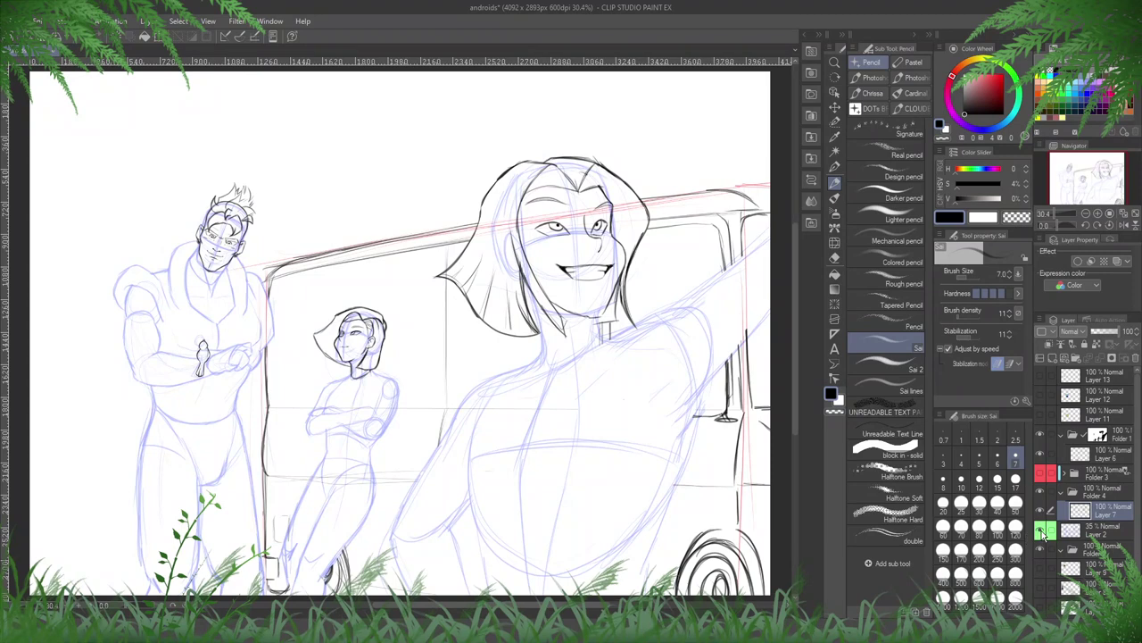
{"action": "left_click", "coordinate": [1042, 532]}
{"action": "left_click", "coordinate": [1043, 532]}
{"action": "left_click", "coordinate": [1040, 510]}
{"action": "left_click", "coordinate": [1040, 510]}
- Check that Layer 6 holds the van lines and rename it as car
{"action": "left_click_drag", "start_coordinate": [438, 323], "coordinate": [569, 278]}
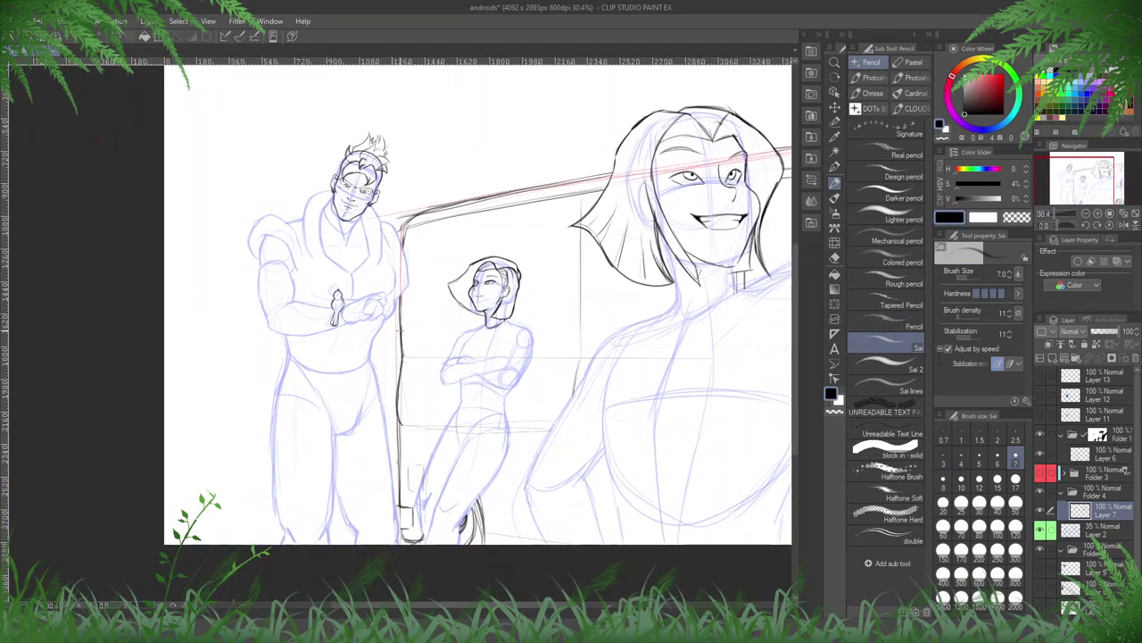
{"action": "left_click", "coordinate": [1082, 453]}
{"action": "left_click", "coordinate": [1041, 454]}
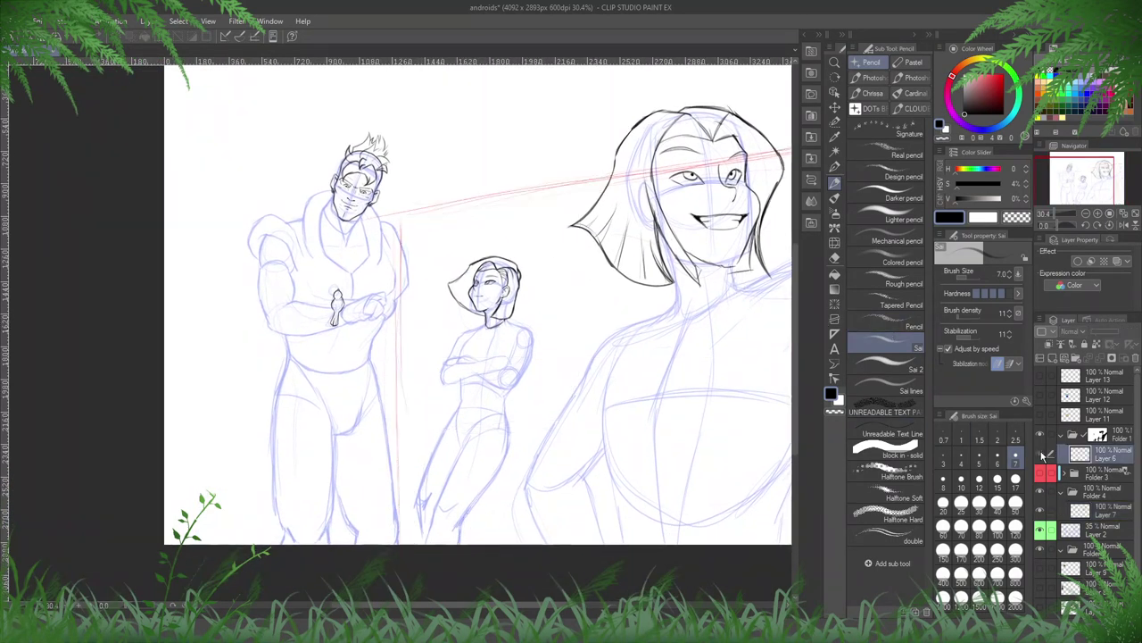
{"action": "left_click", "coordinate": [1041, 454]}
{"action": "left_click", "coordinate": [1101, 457]}
{"action": "type", "text": "ca"}
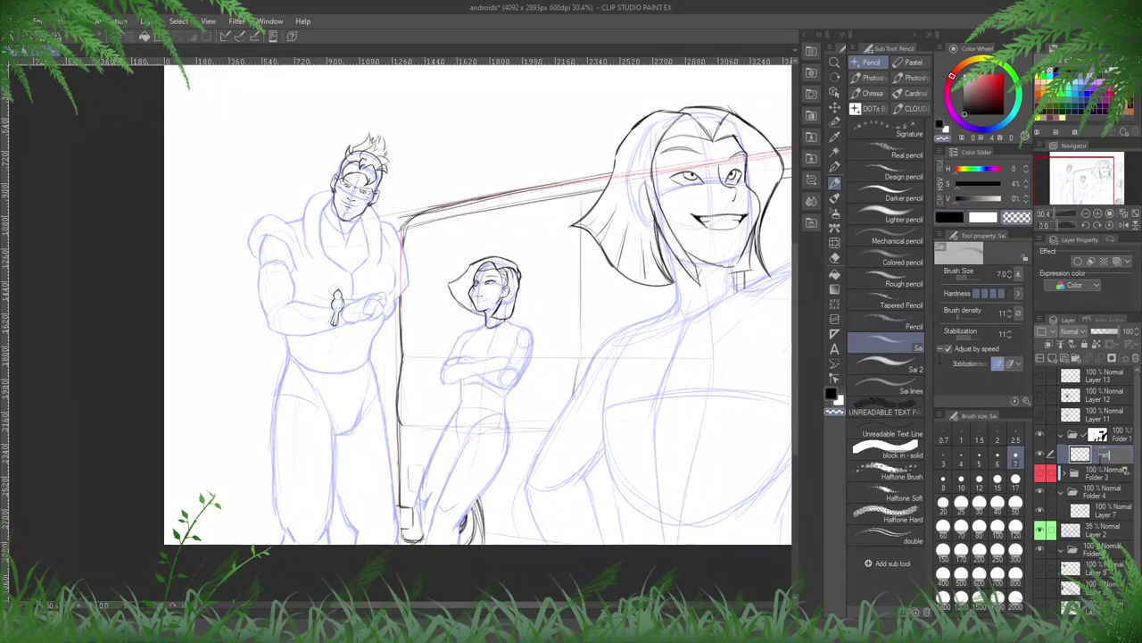
{"action": "type", "text": "r"}
{"action": "key", "text": "Return"}
- Check that Layer 7 holds the character lines and rename it as charas
{"action": "left_click", "coordinate": [1042, 474]}
{"action": "left_click", "coordinate": [1042, 474]}
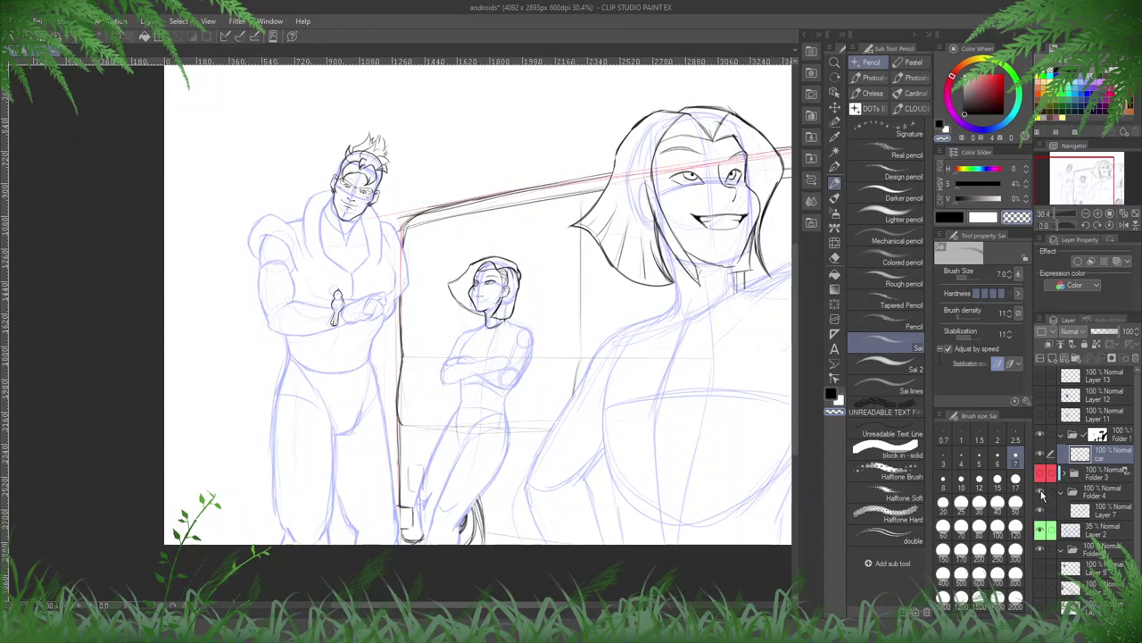
{"action": "left_click", "coordinate": [1041, 511]}
{"action": "left_click", "coordinate": [1041, 511]}
{"action": "left_click", "coordinate": [1103, 516]}
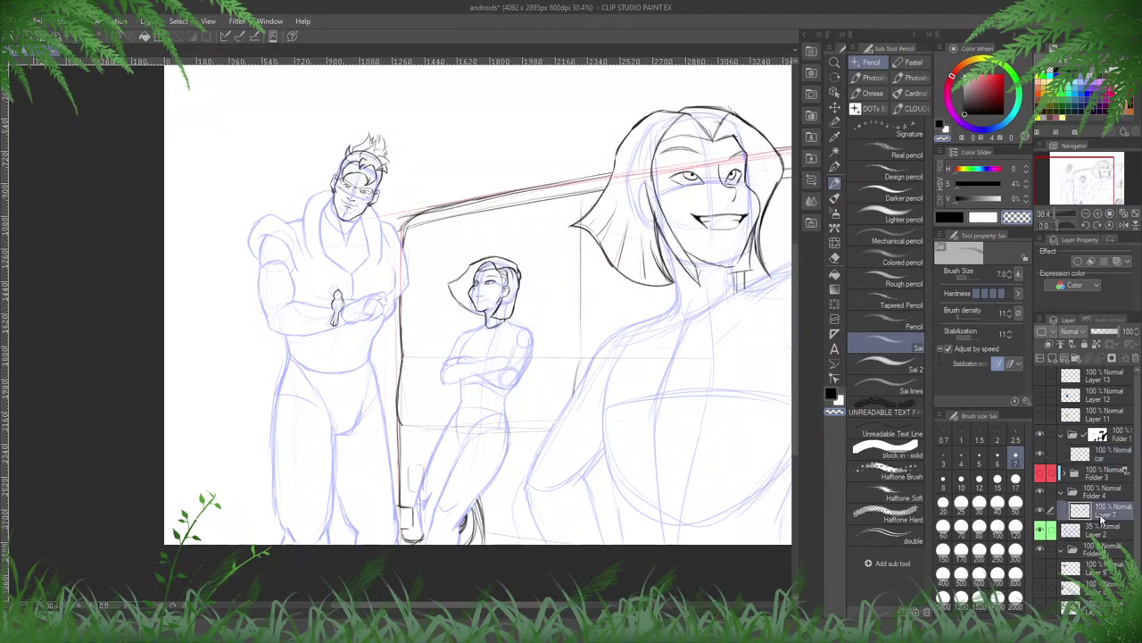
{"action": "left_click", "coordinate": [1103, 516]}
{"action": "type", "text": "charas"}
{"action": "key", "text": "Return"}
- Show the reference picture of the red-haired, green-armoured character from Folder 2 beside the large male figure
{"action": "scroll", "coordinate": [347, 203], "scroll_direction": "up", "scroll_amount": 8}
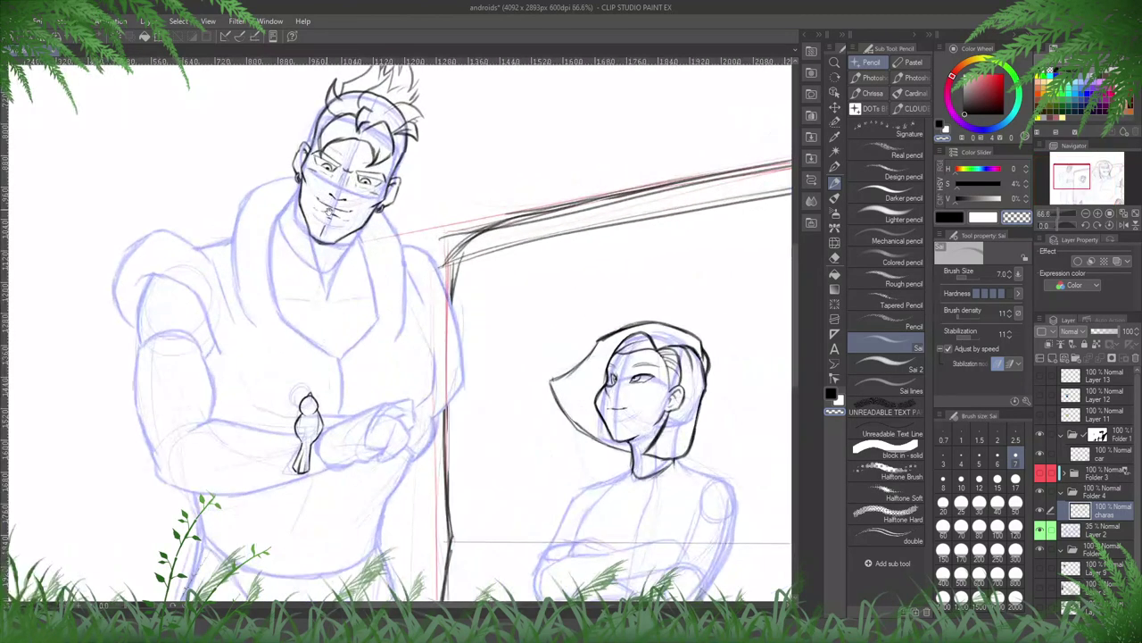
{"action": "left_click_drag", "start_coordinate": [329, 213], "coordinate": [431, 273]}
{"action": "scroll", "coordinate": [1077, 533], "scroll_direction": "down", "scroll_amount": 1}
{"action": "left_click", "coordinate": [1042, 551]}
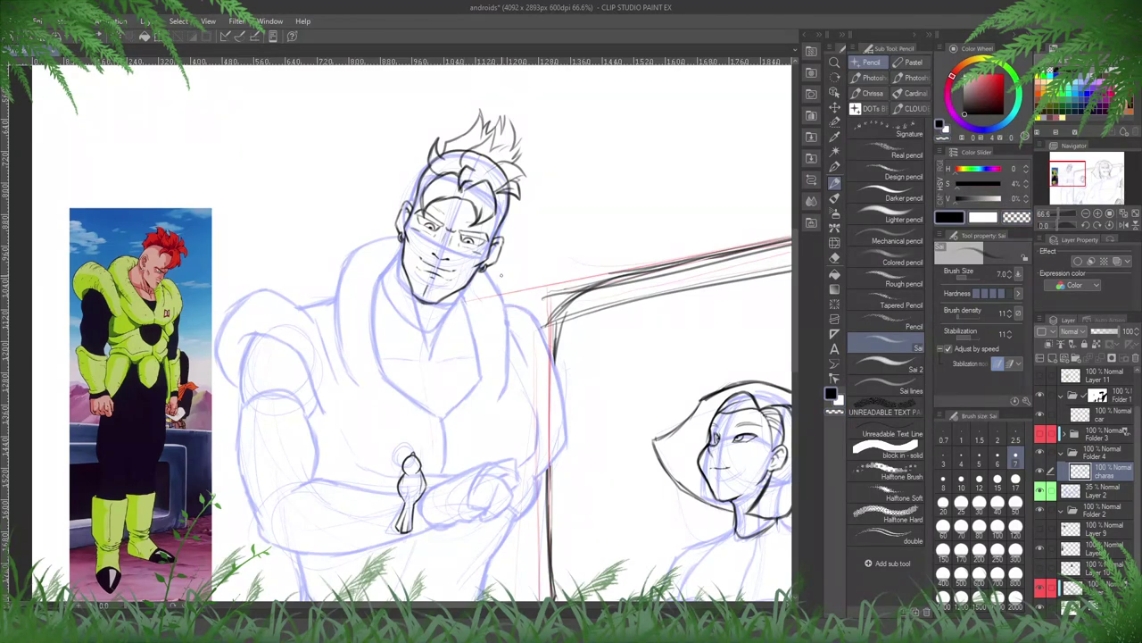
- Draw the large male figure's neck lines in black from the jaw down into the collar, following the blue rough
{"action": "left_click_drag", "start_coordinate": [493, 265], "coordinate": [519, 341]}
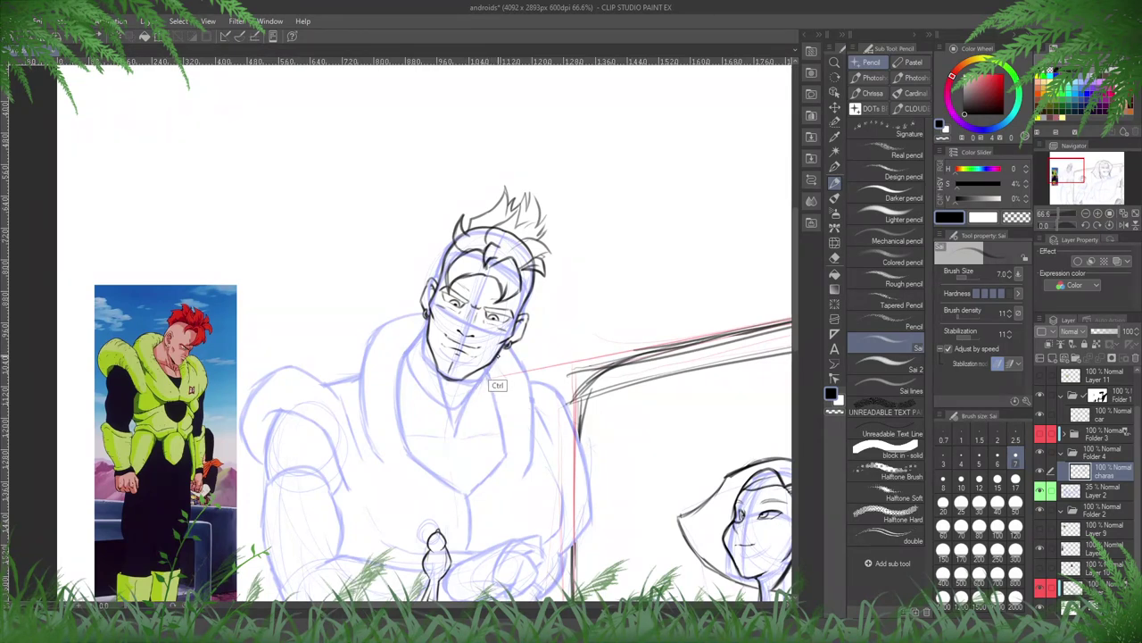
{"action": "left_click_drag", "start_coordinate": [482, 382], "coordinate": [462, 410]}
{"action": "left_click_drag", "start_coordinate": [428, 344], "coordinate": [443, 432]}
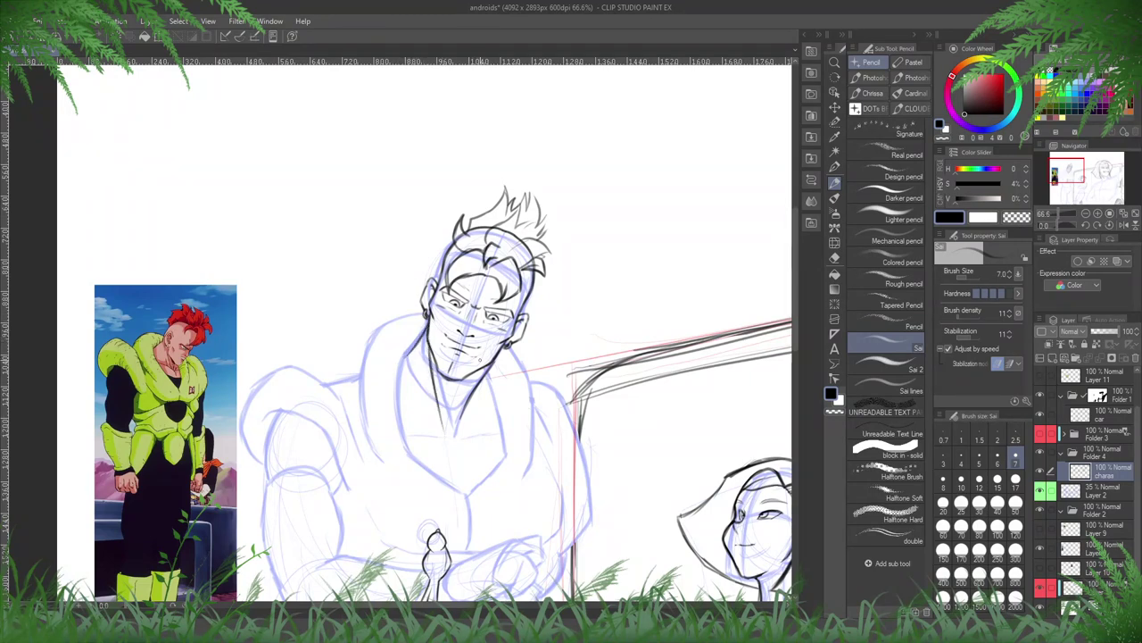
{"action": "left_click_drag", "start_coordinate": [477, 368], "coordinate": [451, 426]}
{"action": "key", "text": "e"}
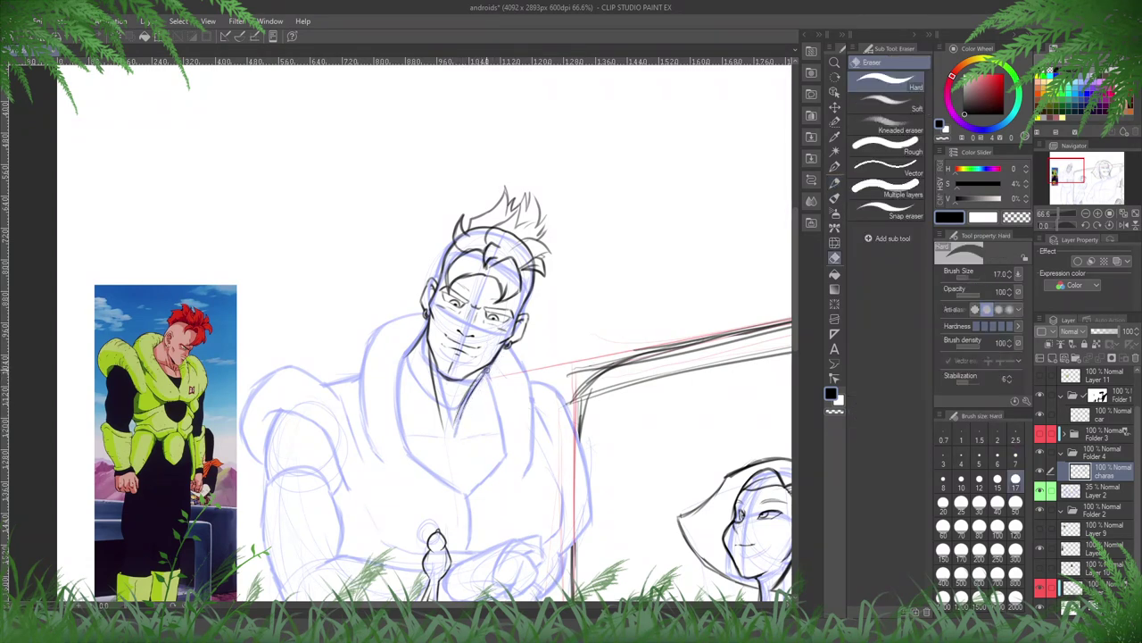
{"action": "key", "text": "p"}
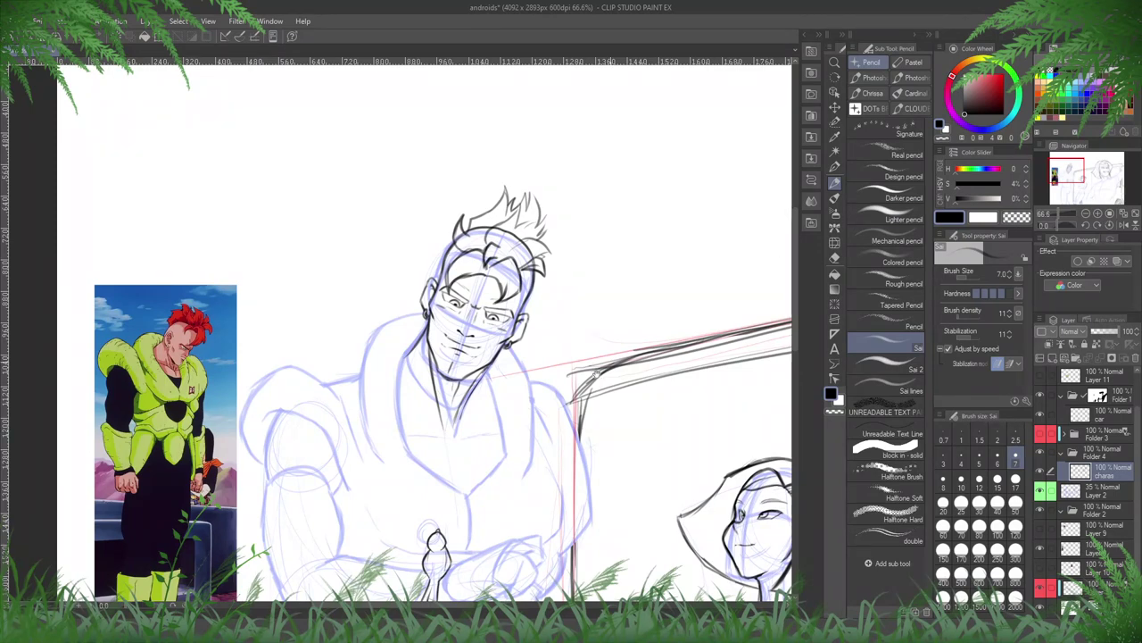
- Draw the inner edge of the large figure's padded collar down to the V point on the chest, checking it mirrored
{"action": "mouse_move", "coordinate": [596, 375]}
{"action": "left_mouse_down"}
{"action": "mouse_move", "coordinate": [623, 332]}
{"action": "mouse_move", "coordinate": [622, 306]}
{"action": "left_mouse_up"}
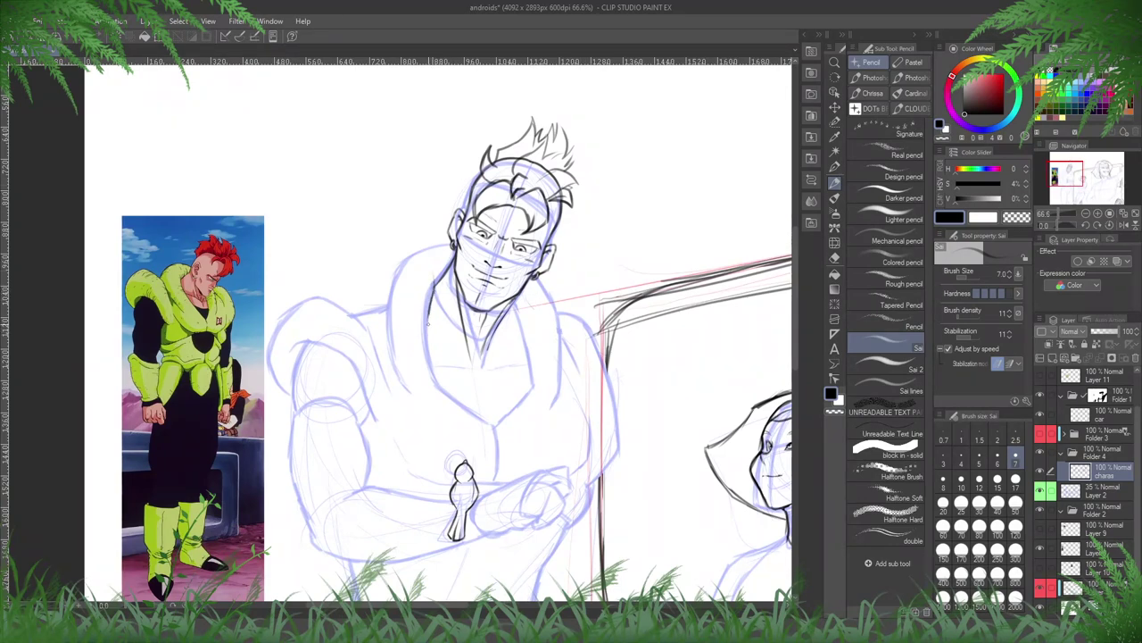
{"action": "left_click_drag", "start_coordinate": [427, 314], "coordinate": [432, 375]}
{"action": "key", "text": "h"}
{"action": "key", "text": "e"}
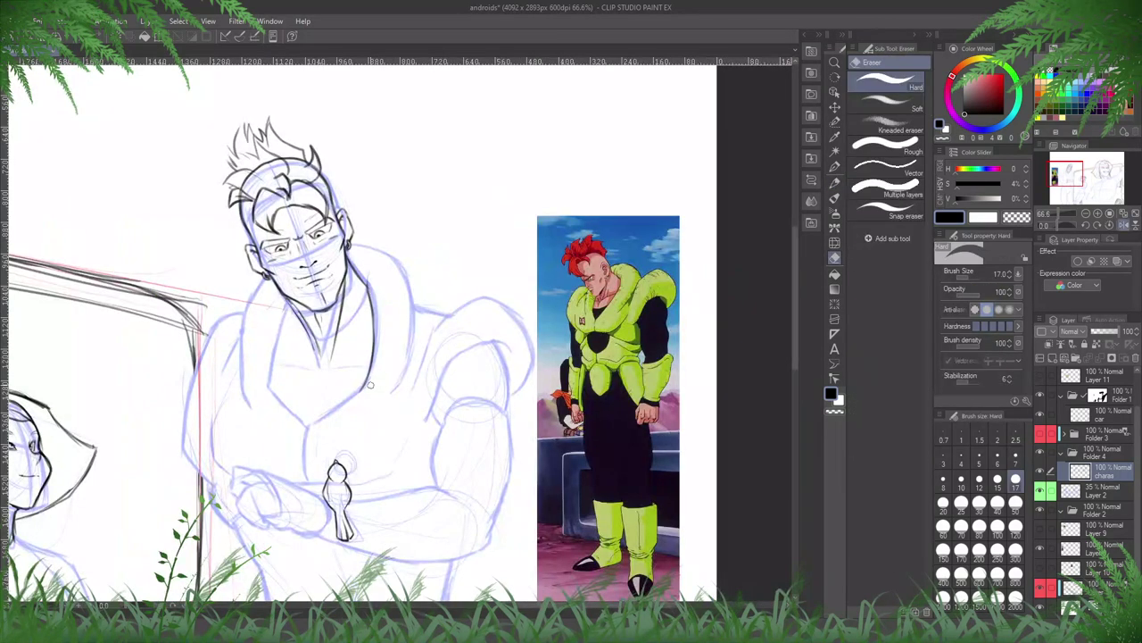
{"action": "key", "text": "p"}
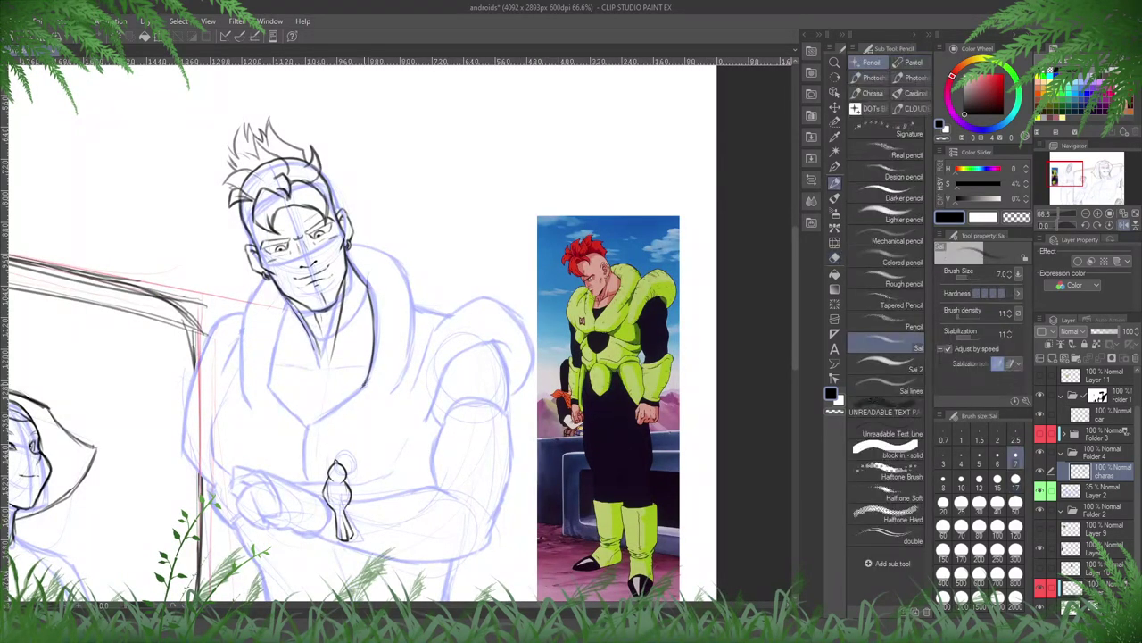
{"action": "key", "text": "h"}
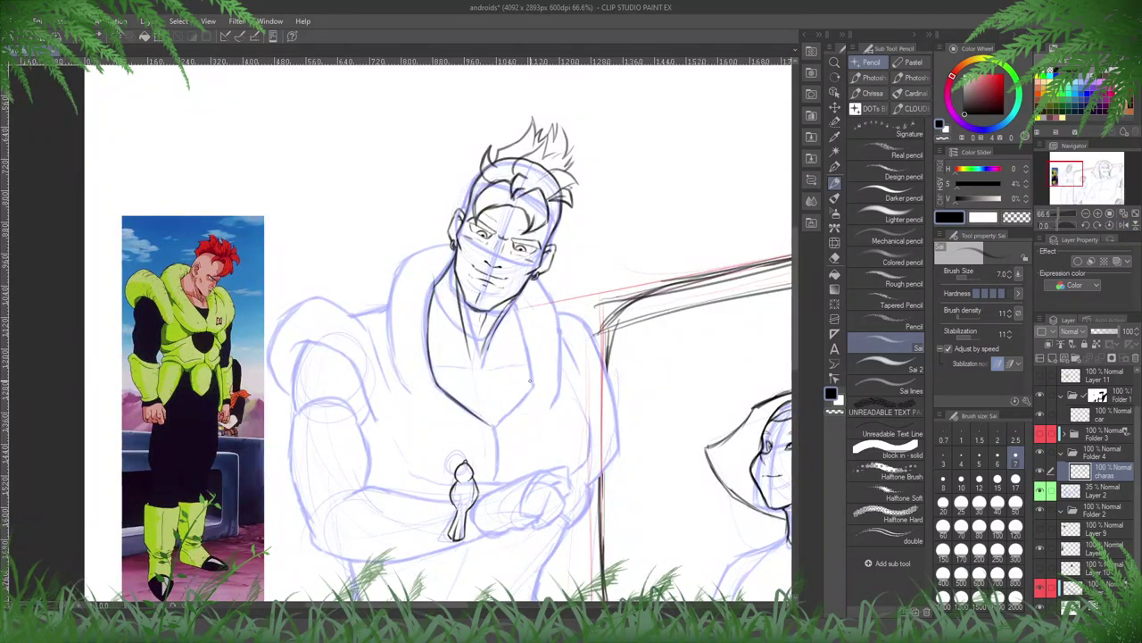
{"action": "left_click_drag", "start_coordinate": [531, 385], "coordinate": [494, 426]}
- Draw the collar's outer edge on the reference-picture side, from behind the neck down to the chest, redoing strokes as needed
{"action": "mouse_move", "coordinate": [454, 241]}
{"action": "left_mouse_down"}
{"action": "mouse_move", "coordinate": [398, 266]}
{"action": "mouse_move", "coordinate": [387, 323]}
{"action": "left_mouse_up"}
{"action": "left_click_drag", "start_coordinate": [391, 281], "coordinate": [391, 362]}
{"action": "key", "text": "ctrl+z"}
{"action": "key", "text": "ctrl+z"}
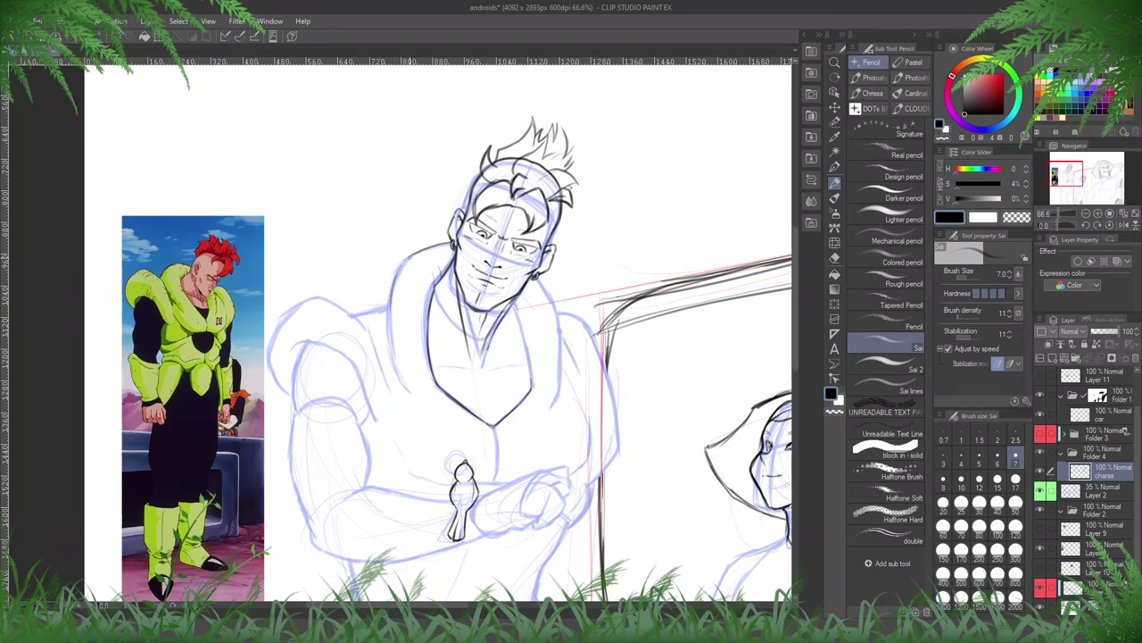
{"action": "mouse_move", "coordinate": [413, 254]}
{"action": "left_mouse_down"}
{"action": "mouse_move", "coordinate": [392, 301]}
{"action": "mouse_move", "coordinate": [392, 360]}
{"action": "left_mouse_up"}
{"action": "left_click_drag", "start_coordinate": [391, 300], "coordinate": [412, 394]}
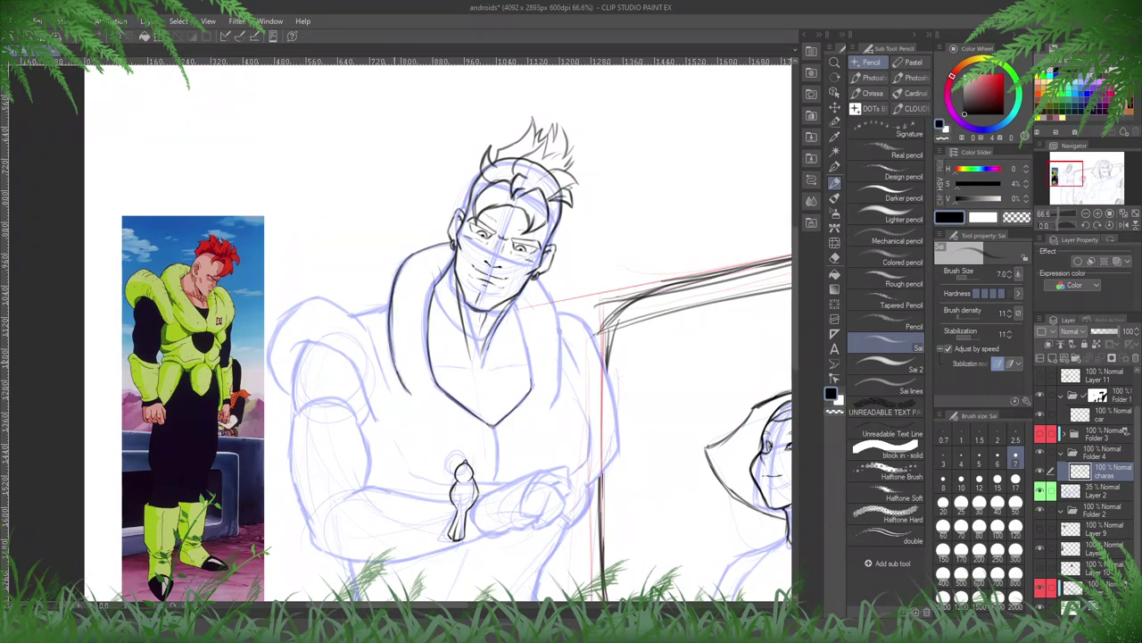
{"action": "key", "text": "e"}
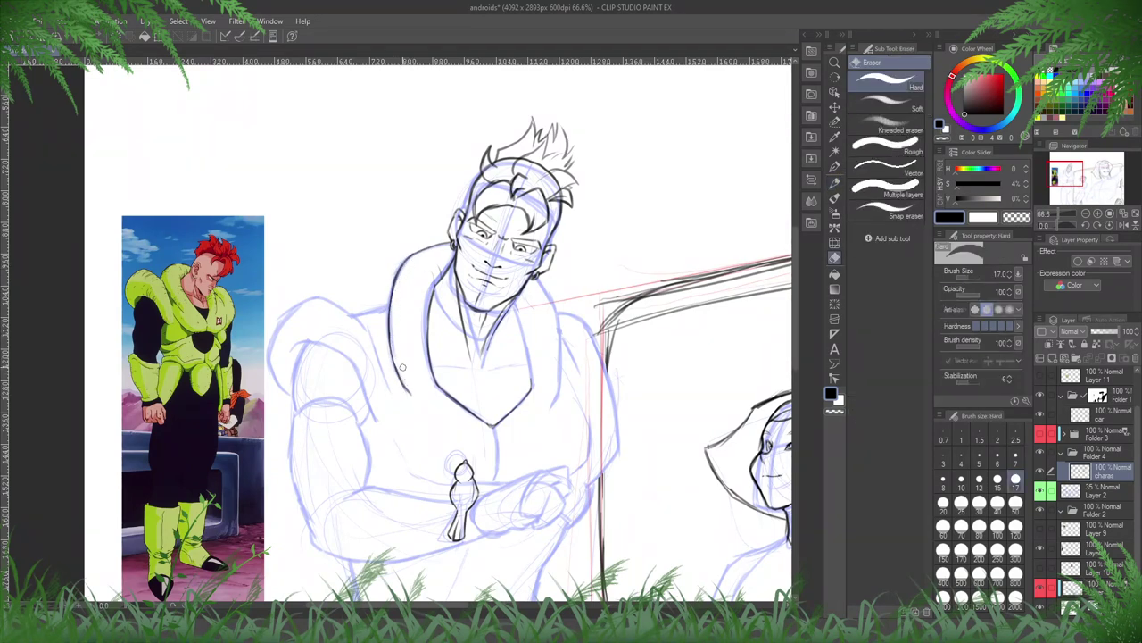
{"action": "key", "text": "p"}
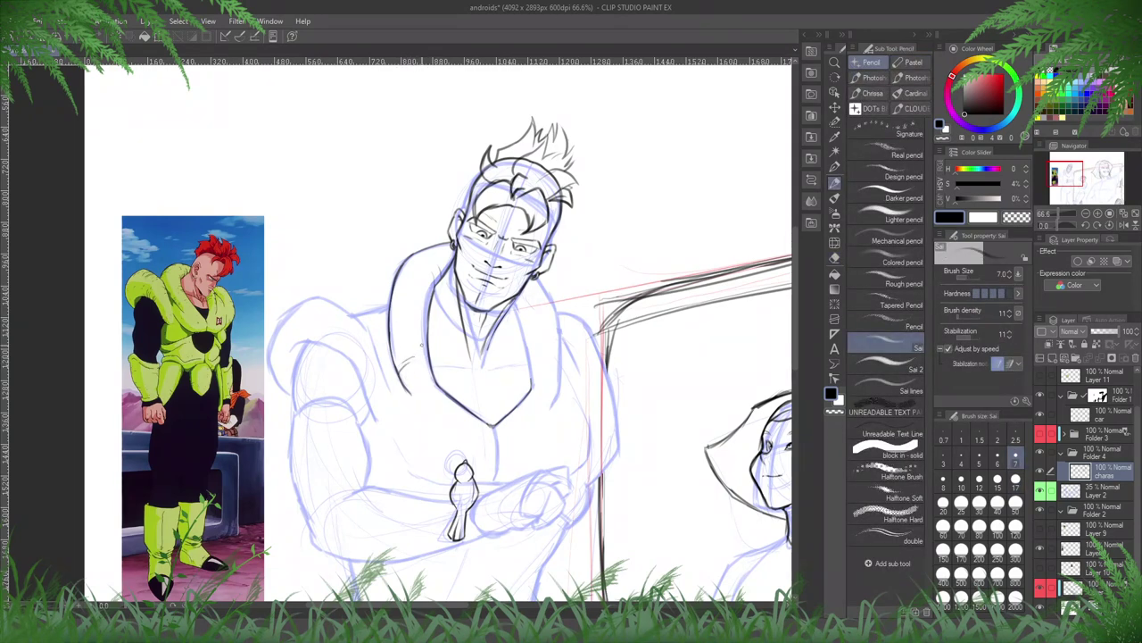
- Draw the collar's outer edge on the van side, from below the ear down to the chest
{"action": "scroll", "coordinate": [421, 345], "scroll_direction": "up", "scroll_amount": 1}
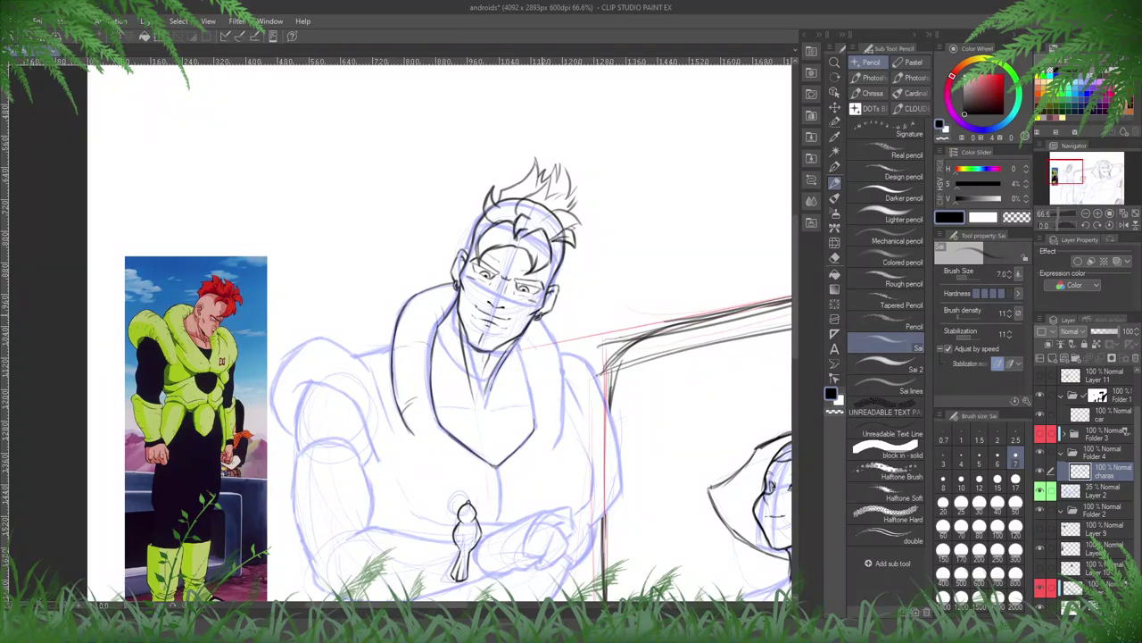
{"action": "left_click_drag", "start_coordinate": [556, 341], "coordinate": [564, 412]}
{"action": "left_click_drag", "start_coordinate": [564, 369], "coordinate": [560, 436]}
{"action": "left_click_drag", "start_coordinate": [518, 348], "coordinate": [534, 424]}
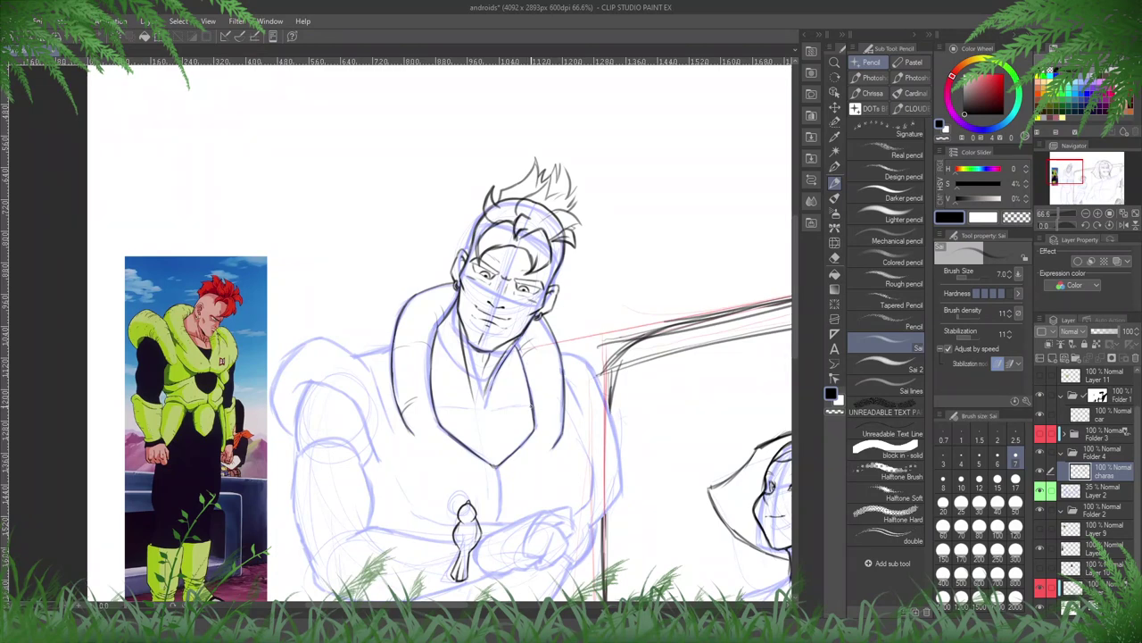
- Draw the undershirt's curved neckline across the collar opening and clean it up with the eraser, checking it mirrored
{"action": "key", "text": "h"}
{"action": "left_click_drag", "start_coordinate": [541, 408], "coordinate": [587, 401]}
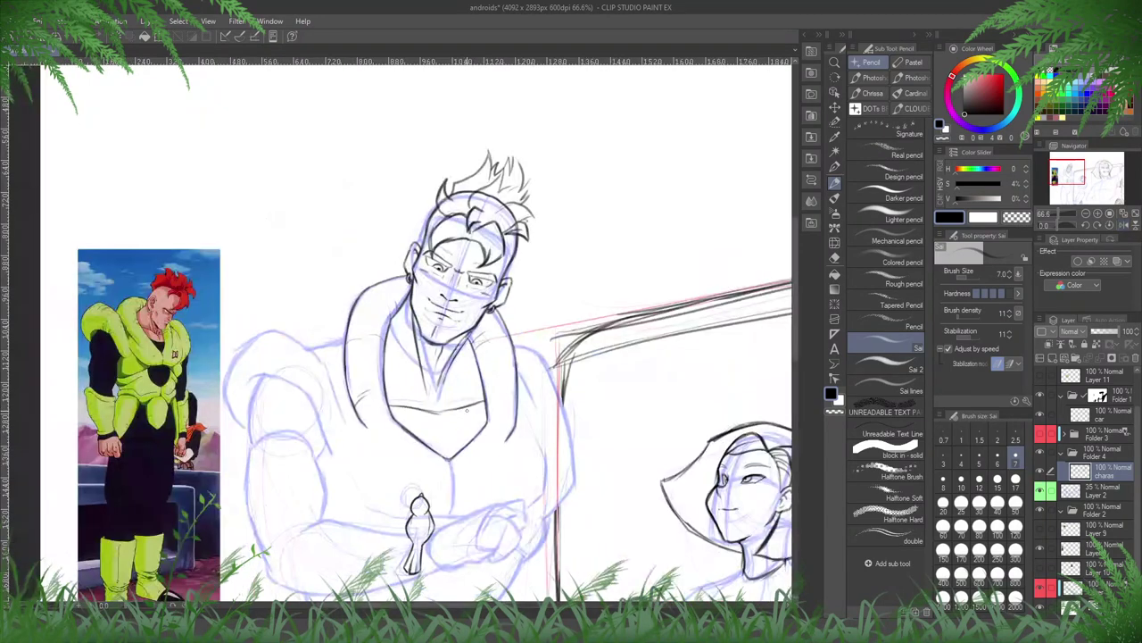
{"action": "key", "text": "h"}
{"action": "key", "text": "e"}
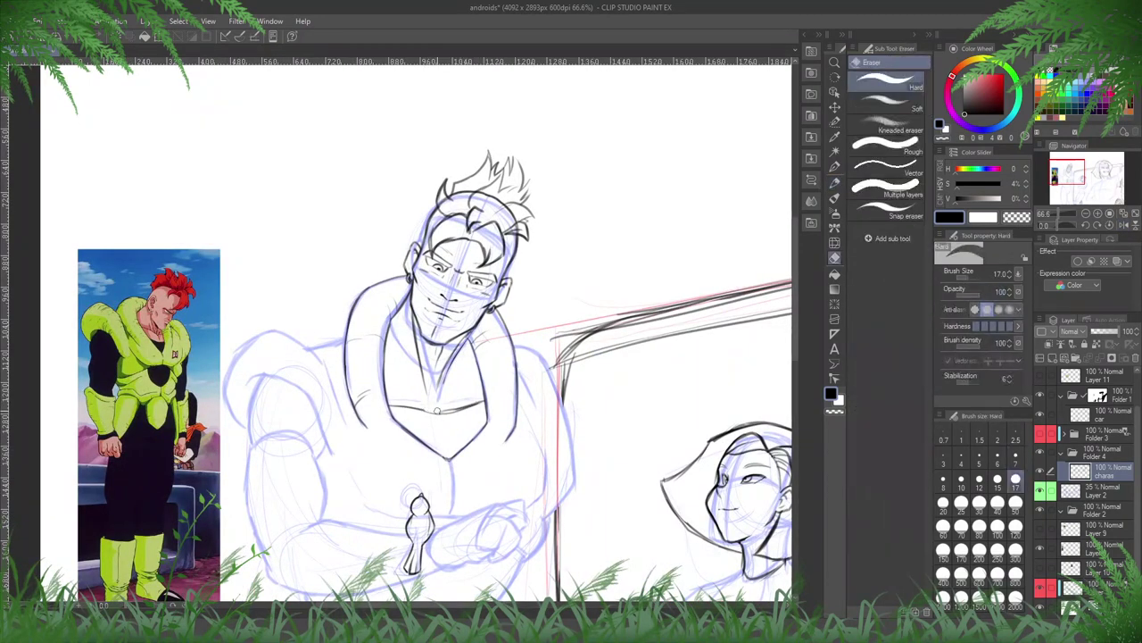
{"action": "key", "text": "p"}
{"action": "key", "text": "h"}
{"action": "scroll", "coordinate": [474, 403], "scroll_direction": "left", "scroll_amount": 5}
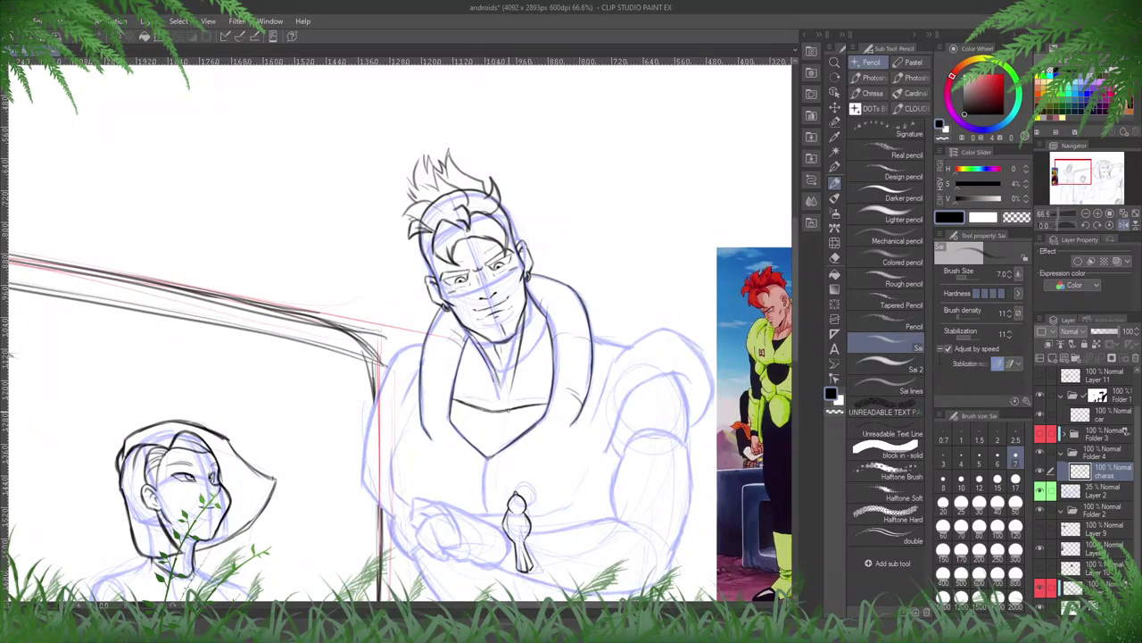
{"action": "key", "text": "e"}
{"action": "key", "text": "h"}
{"action": "key", "text": "p"}
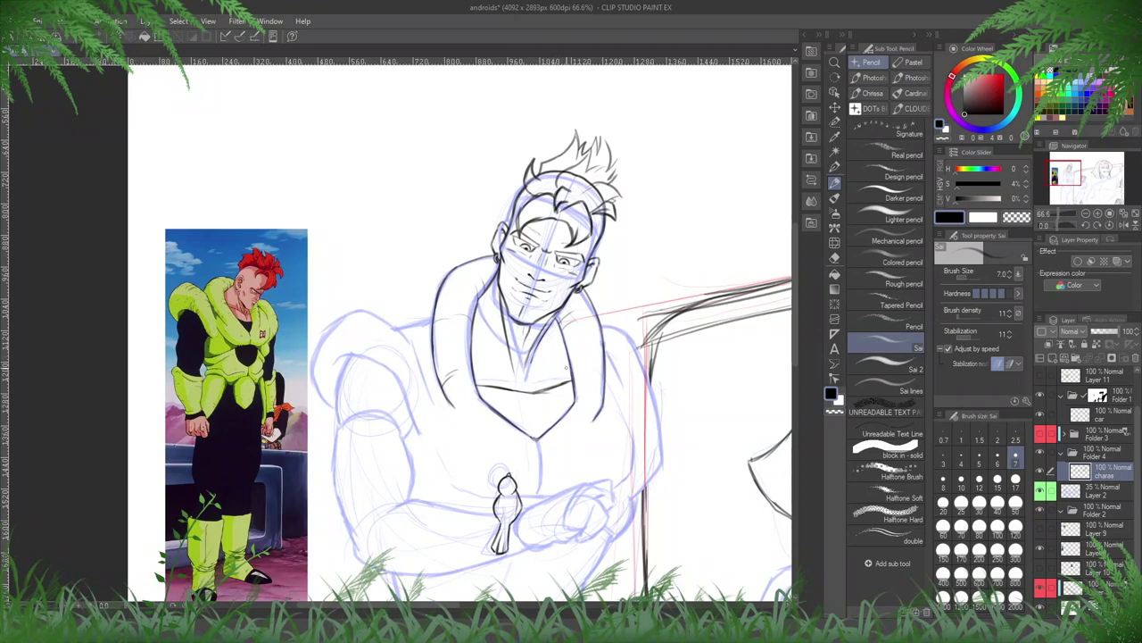
- Draw the collarbone lines above the undershirt neckline and tidy them with the eraser, checking them mirrored
{"action": "key", "text": "h"}
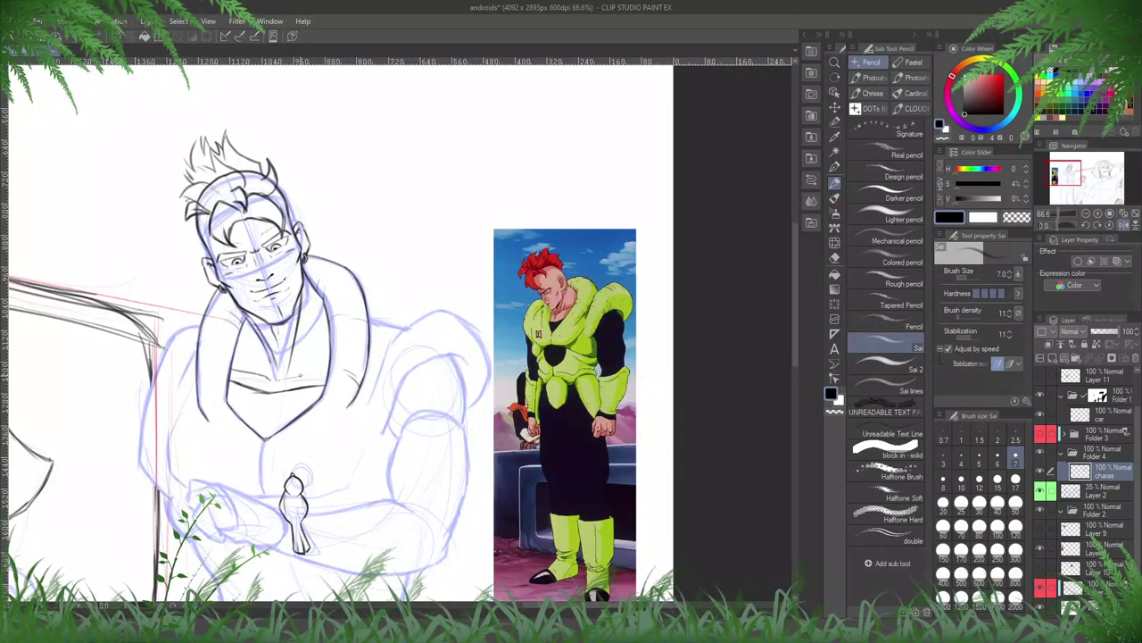
{"action": "key", "text": "h"}
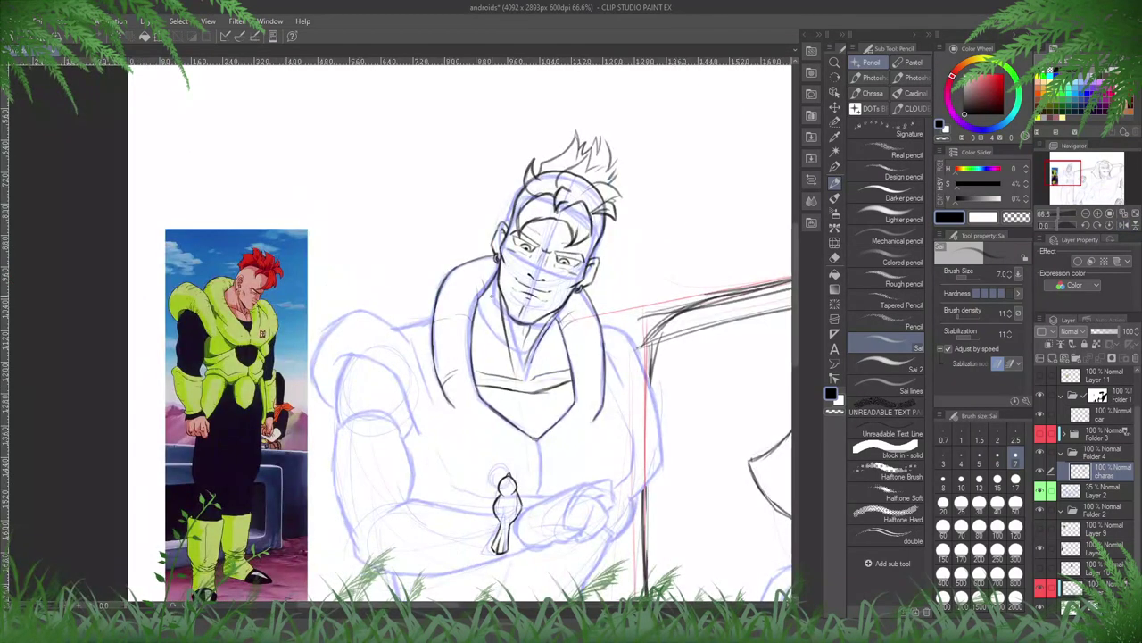
{"action": "key", "text": "e"}
{"action": "key", "text": "p"}
{"action": "key", "text": "e"}
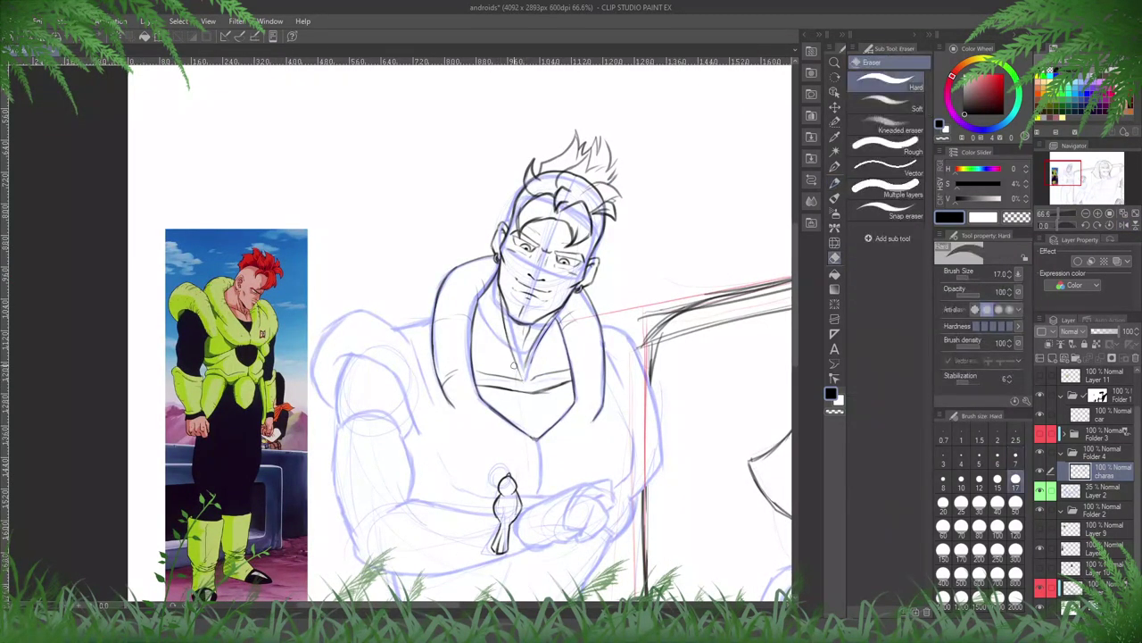
{"action": "key", "text": "p"}
{"action": "left_click_drag", "start_coordinate": [517, 337], "coordinate": [525, 399]}
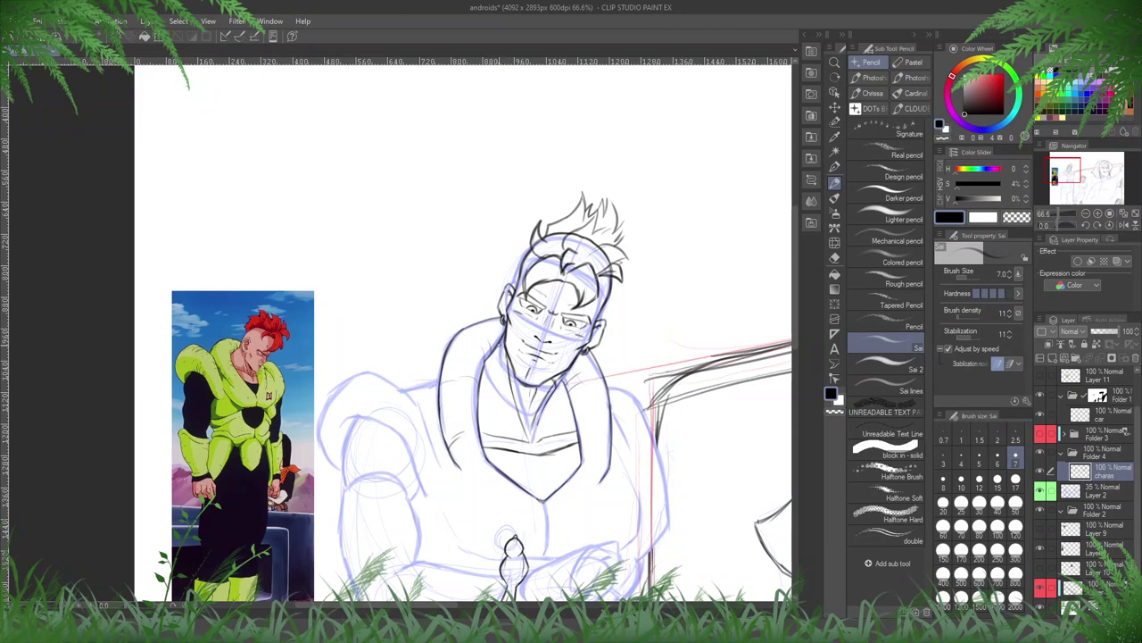
{"action": "scroll", "coordinate": [665, 438], "scroll_direction": "down", "scroll_amount": 3}
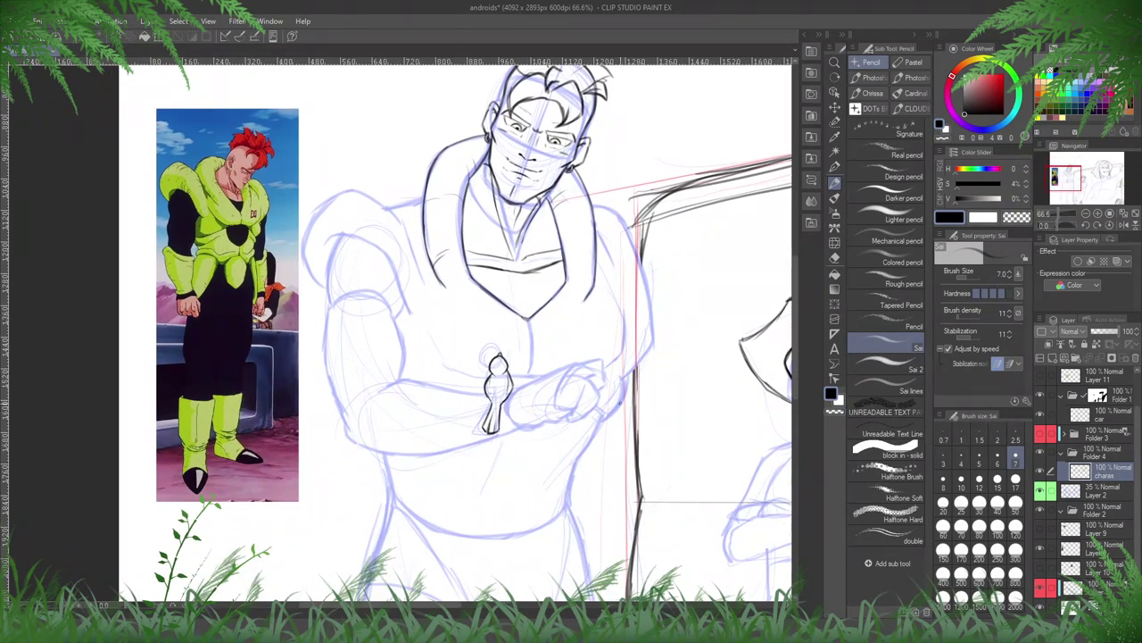
{"action": "scroll", "coordinate": [493, 377], "scroll_direction": "up", "scroll_amount": 2}
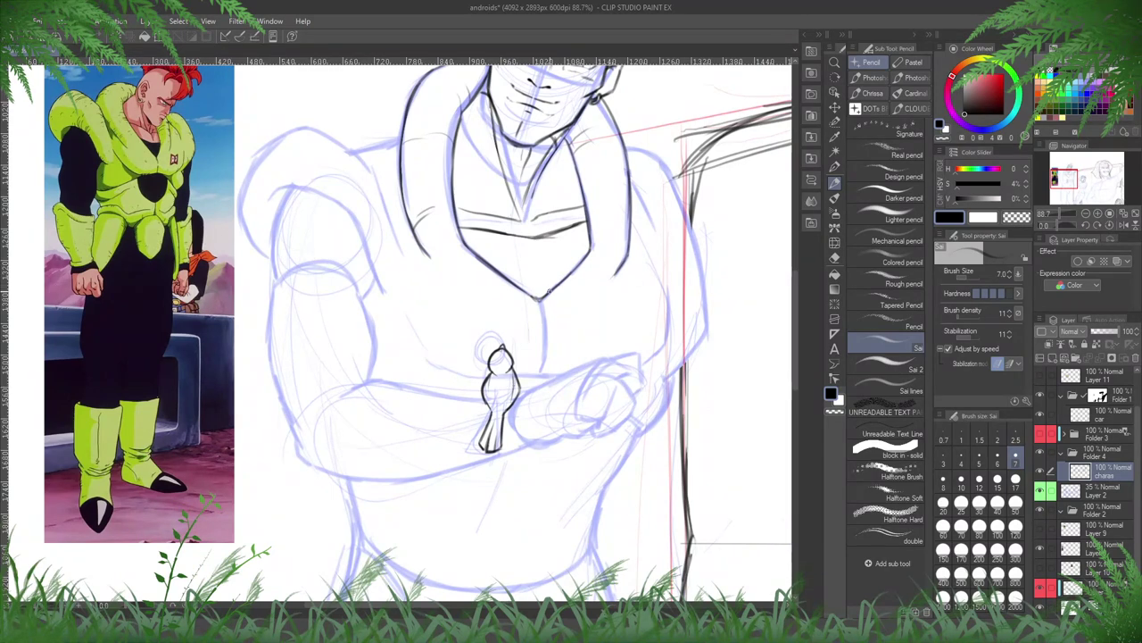
- Draw the curved cuff edge around the wrist beside the bird, refining its upper and lower ends
{"action": "mouse_move", "coordinate": [530, 390]}
{"action": "left_mouse_down"}
{"action": "mouse_move", "coordinate": [521, 441]}
{"action": "mouse_move", "coordinate": [536, 441]}
{"action": "mouse_move", "coordinate": [521, 405]}
{"action": "left_mouse_up"}
{"action": "key", "text": "e"}
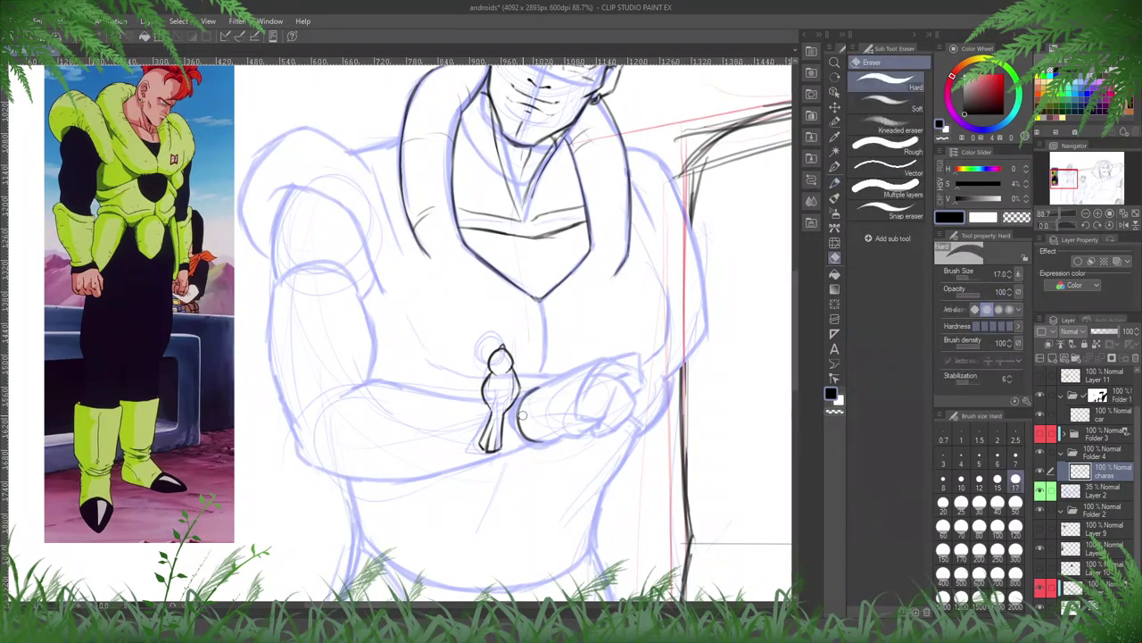
{"action": "key", "text": "p"}
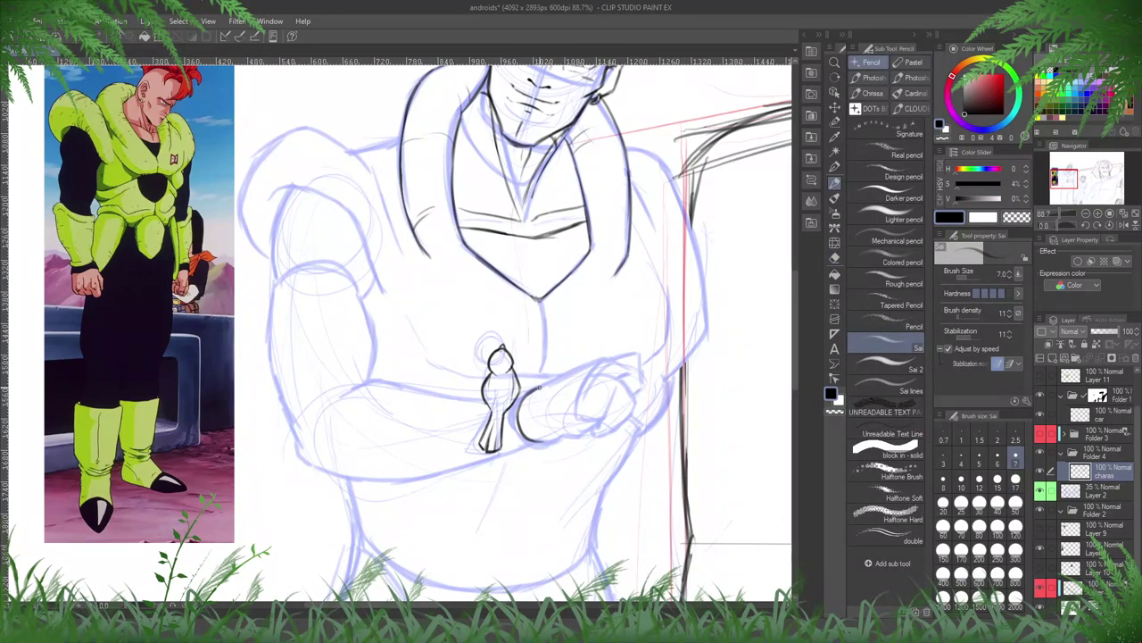
{"action": "left_click_drag", "start_coordinate": [539, 387], "coordinate": [516, 395]}
{"action": "left_click_drag", "start_coordinate": [539, 446], "coordinate": [526, 452]}
- Draw the forearm guard's elbow edge, underside and top edge up to the bird, working on a rotated and mirrored canvas
{"action": "left_click_drag", "start_coordinate": [1060, 226], "coordinate": [1067, 229]}
{"action": "scroll", "coordinate": [577, 558], "scroll_direction": "down", "scroll_amount": 2}
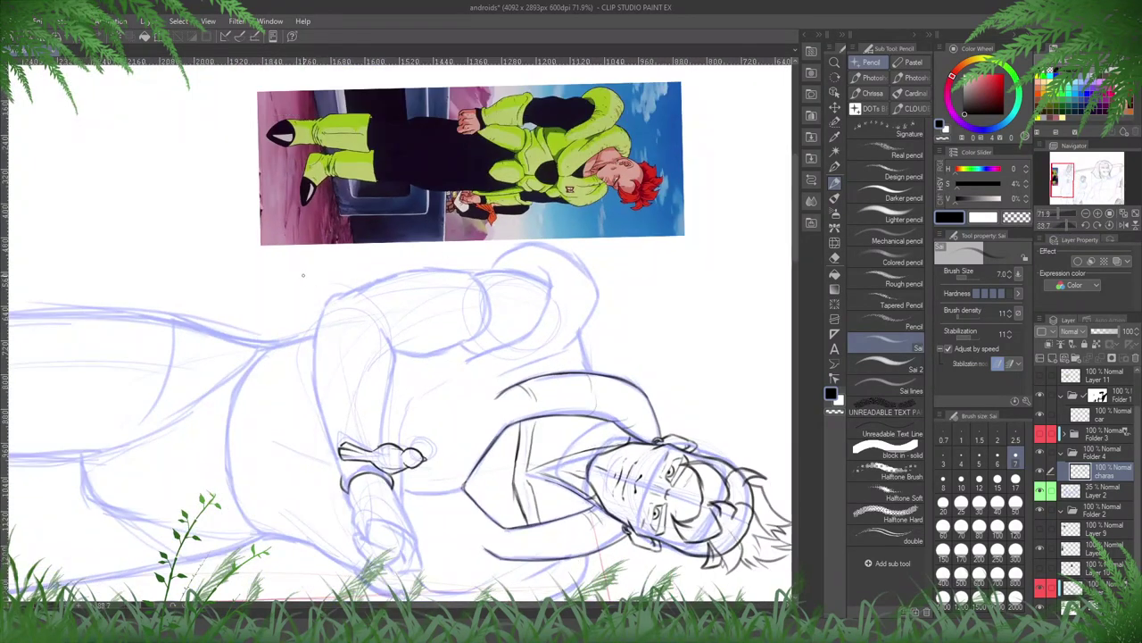
{"action": "mouse_move", "coordinate": [323, 335]}
{"action": "left_mouse_down"}
{"action": "mouse_move", "coordinate": [359, 356]}
{"action": "mouse_move", "coordinate": [376, 388]}
{"action": "mouse_move", "coordinate": [343, 338]}
{"action": "mouse_move", "coordinate": [388, 394]}
{"action": "left_mouse_up"}
{"action": "key", "text": "ctrl+z"}
{"action": "key", "text": "h"}
{"action": "mouse_move", "coordinate": [490, 349]}
{"action": "left_mouse_down"}
{"action": "mouse_move", "coordinate": [491, 394]}
{"action": "mouse_move", "coordinate": [461, 474]}
{"action": "left_mouse_up"}
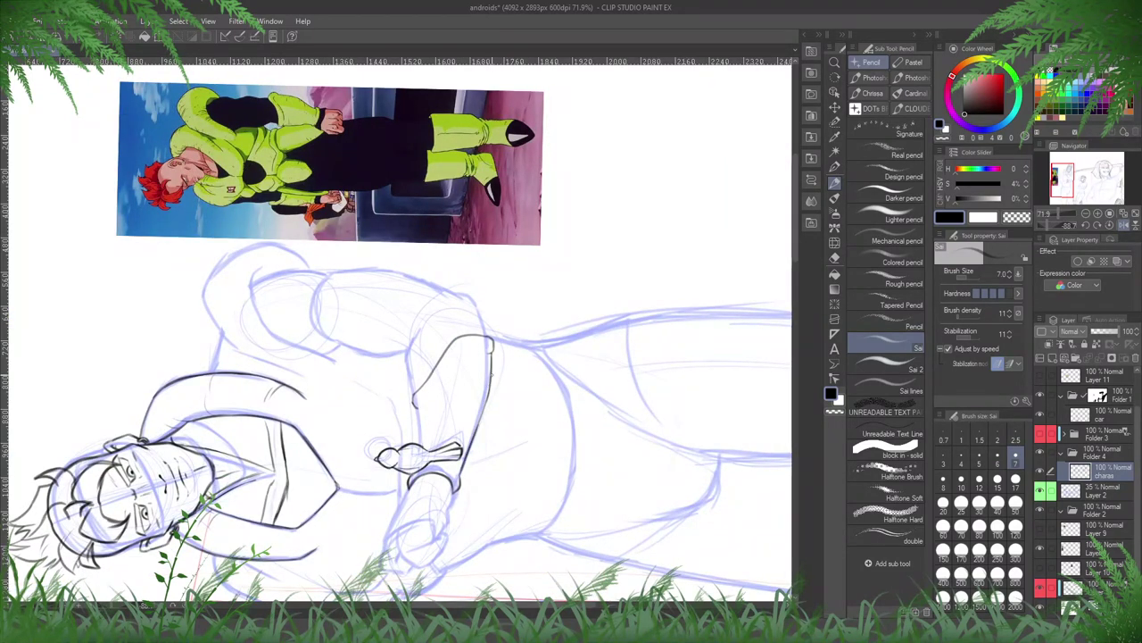
{"action": "left_click_drag", "start_coordinate": [491, 375], "coordinate": [466, 436]}
{"action": "left_click_drag", "start_coordinate": [414, 408], "coordinate": [422, 394]}
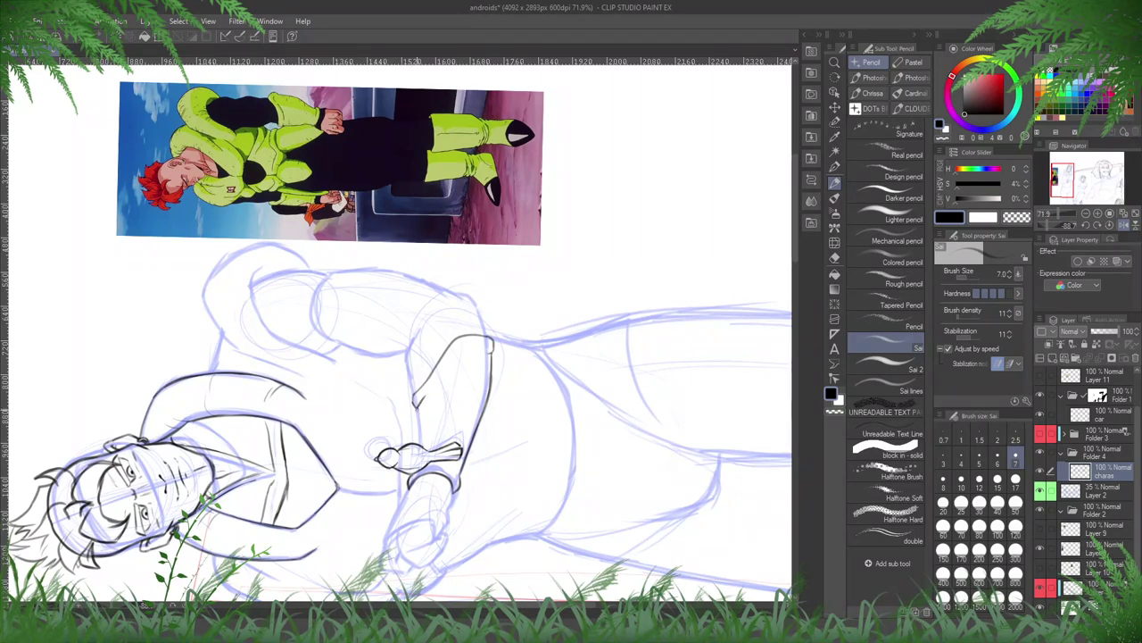
{"action": "left_click_drag", "start_coordinate": [418, 442], "coordinate": [415, 408]}
- Return the canvas upright and draw the fold line at the crook of the elbow above the forearm guard, checking it mirrored
{"action": "left_click", "coordinate": [1110, 225]}
{"action": "left_click", "coordinate": [1124, 225]}
{"action": "left_click_drag", "start_coordinate": [636, 418], "coordinate": [739, 490]}
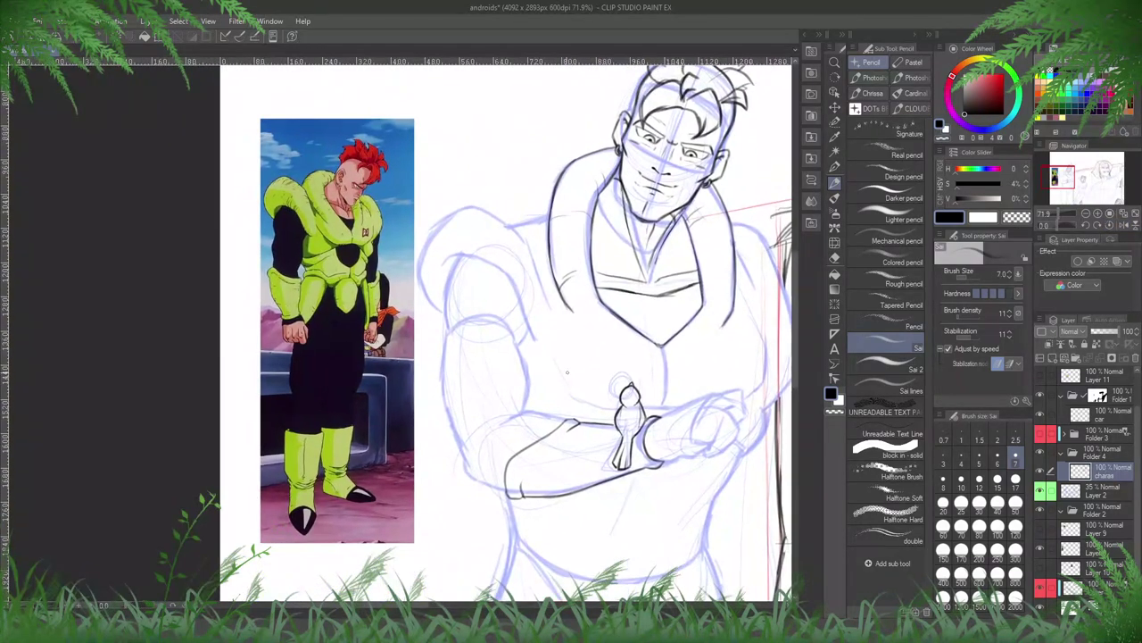
{"action": "left_click_drag", "start_coordinate": [565, 415], "coordinate": [500, 425]}
{"action": "key", "text": "h"}
{"action": "left_click_drag", "start_coordinate": [622, 356], "coordinate": [756, 437]}
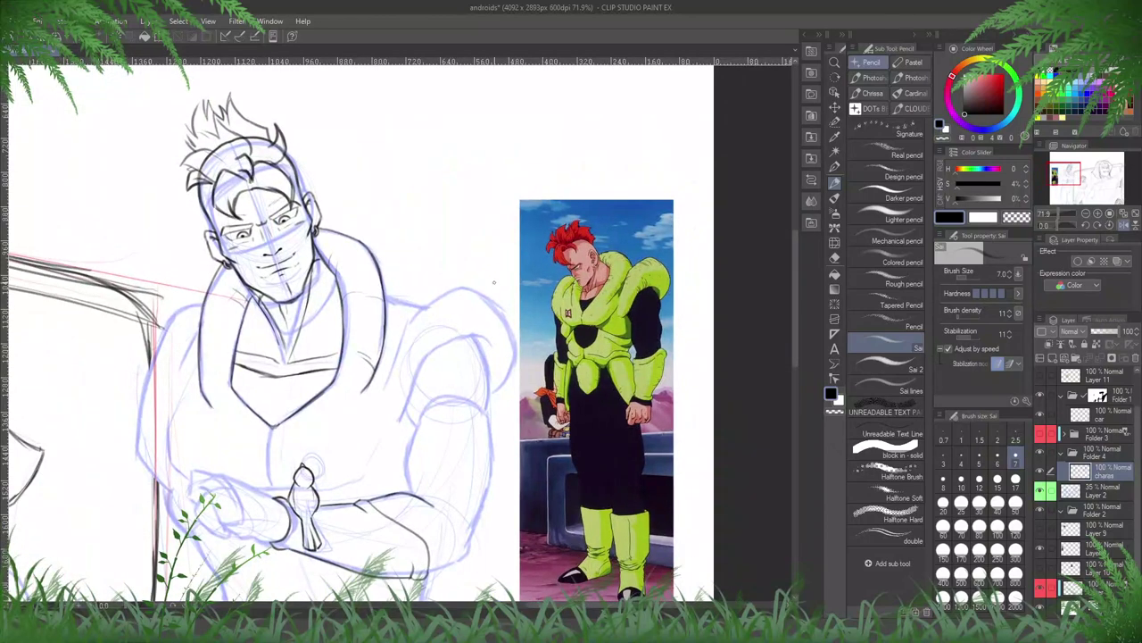
- Draw the shoulder pad's arm opening and the inner edge of the upper arm on the reference-picture side
{"action": "mouse_move", "coordinate": [468, 335]}
{"action": "left_mouse_down"}
{"action": "mouse_move", "coordinate": [430, 353]}
{"action": "mouse_move", "coordinate": [397, 421]}
{"action": "left_mouse_up"}
{"action": "left_click_drag", "start_coordinate": [473, 335], "coordinate": [491, 410]}
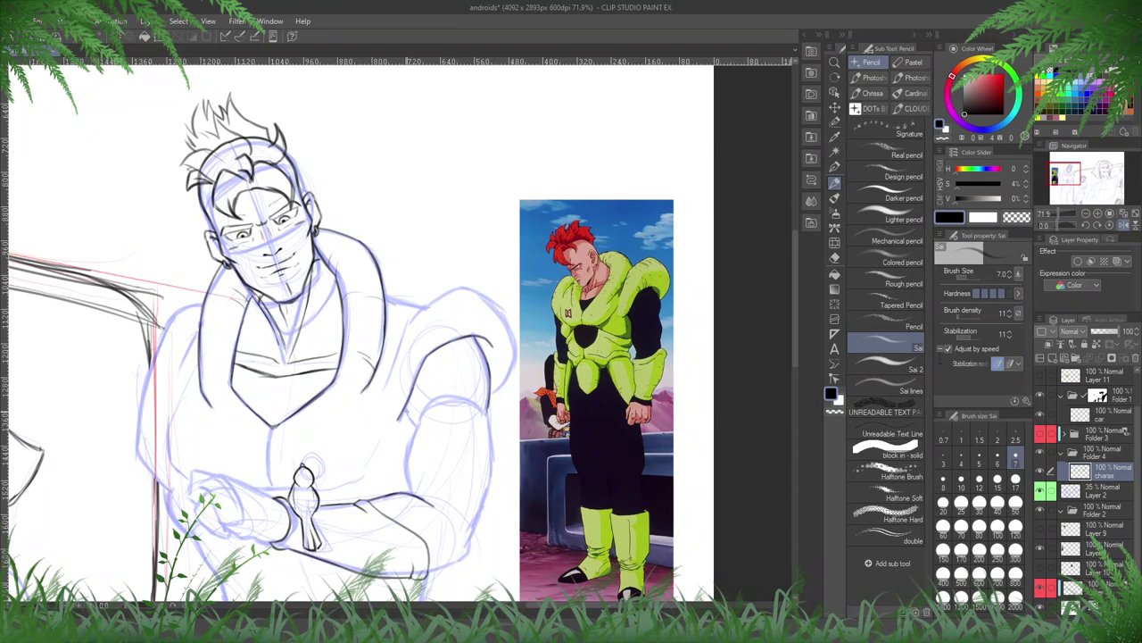
{"action": "mouse_move", "coordinate": [419, 426]}
{"action": "left_mouse_down"}
{"action": "mouse_move", "coordinate": [404, 458]}
{"action": "mouse_move", "coordinate": [412, 491]}
{"action": "mouse_move", "coordinate": [553, 456]}
{"action": "mouse_move", "coordinate": [470, 462]}
{"action": "mouse_move", "coordinate": [518, 454]}
{"action": "mouse_move", "coordinate": [490, 454]}
{"action": "mouse_move", "coordinate": [465, 466]}
{"action": "mouse_move", "coordinate": [503, 453]}
{"action": "left_mouse_up"}
{"action": "key", "text": "ctrl+z"}
{"action": "key", "text": "e"}
{"action": "key", "text": "bracketleft"}
{"action": "key", "text": "bracketleft"}
{"action": "key", "text": "p"}
{"action": "key", "text": "e"}
{"action": "key", "text": "p"}
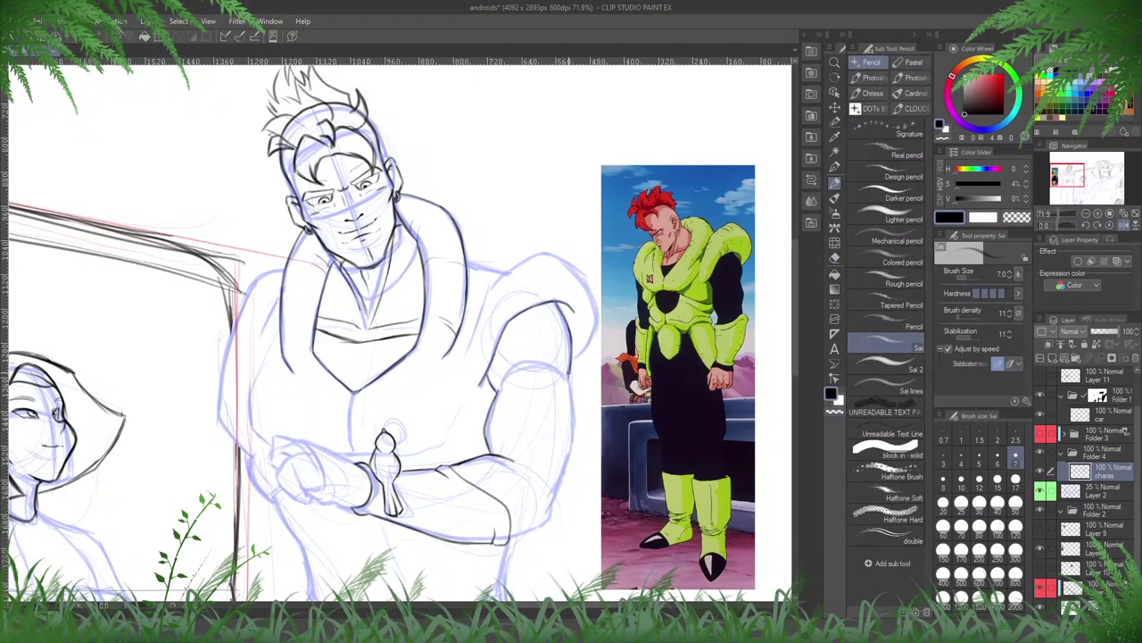
- Draw the outer edge of the reference-side upper arm down to the elbow and tidy the elbow corner with the eraser
{"action": "left_click_drag", "start_coordinate": [568, 380], "coordinate": [575, 429]}
{"action": "left_click_drag", "start_coordinate": [573, 427], "coordinate": [572, 460]}
{"action": "key", "text": "ctrl+z"}
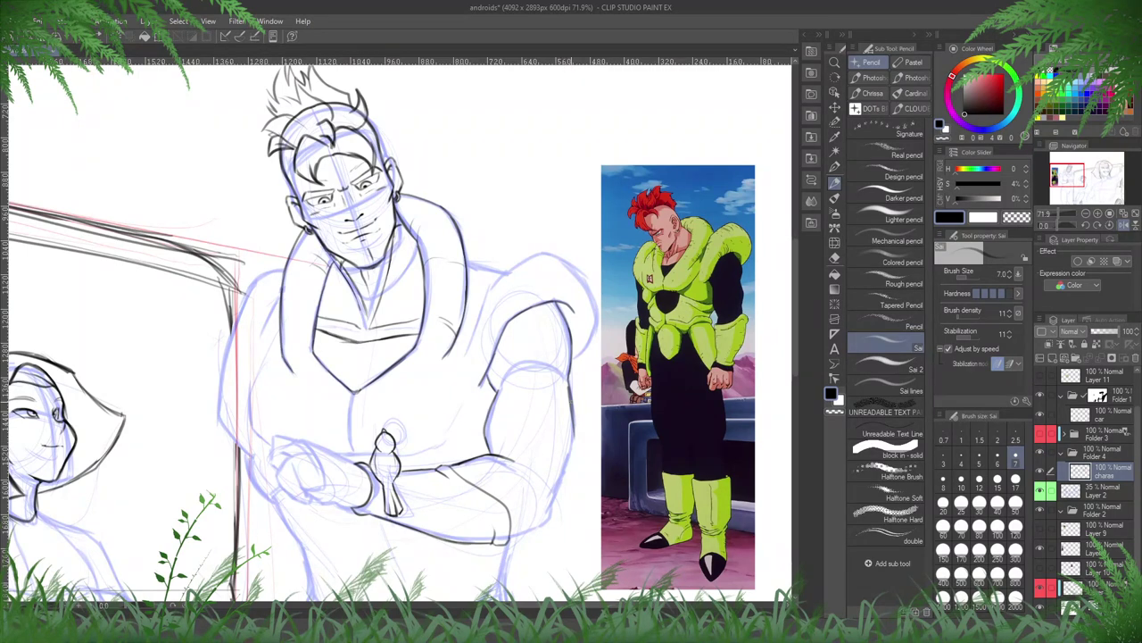
{"action": "mouse_move", "coordinate": [572, 401]}
{"action": "left_mouse_down"}
{"action": "mouse_move", "coordinate": [574, 443]}
{"action": "mouse_move", "coordinate": [541, 522]}
{"action": "left_mouse_up"}
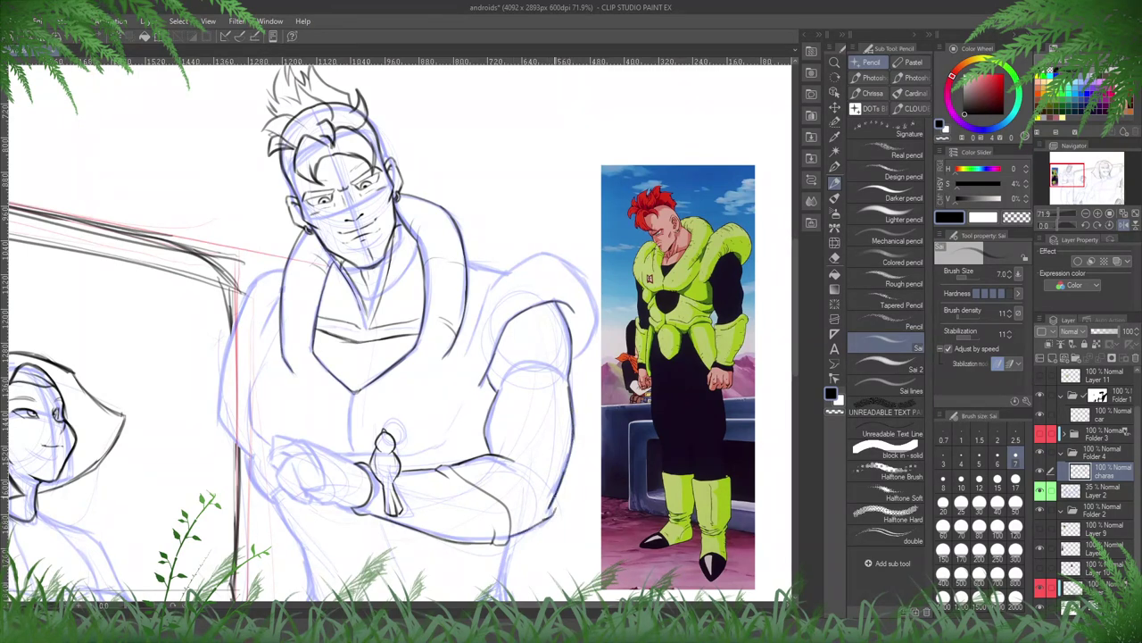
{"action": "key", "text": "e"}
{"action": "left_click_drag", "start_coordinate": [559, 483], "coordinate": [547, 511]}
{"action": "key", "text": "p"}
{"action": "left_click_drag", "start_coordinate": [579, 465], "coordinate": [571, 490]}
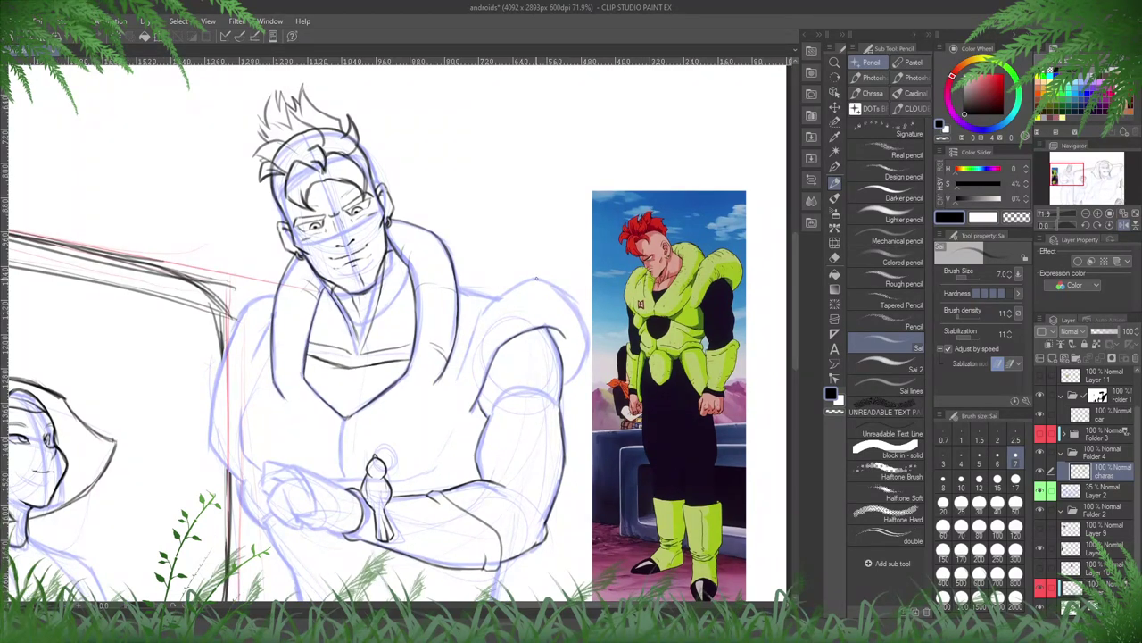
- Draw the puffy shoulder pad's outer contour and its inner edge down to the chest, redoing strokes and checking it mirrored
{"action": "mouse_move", "coordinate": [537, 279]}
{"action": "left_mouse_down"}
{"action": "mouse_move", "coordinate": [575, 308]}
{"action": "mouse_move", "coordinate": [585, 343]}
{"action": "left_mouse_up"}
{"action": "key", "text": "ctrl+z"}
{"action": "mouse_move", "coordinate": [554, 288]}
{"action": "left_mouse_down"}
{"action": "mouse_move", "coordinate": [589, 346]}
{"action": "mouse_move", "coordinate": [571, 381]}
{"action": "left_mouse_up"}
{"action": "key", "text": "ctrl+z"}
{"action": "left_click_drag", "start_coordinate": [589, 362], "coordinate": [605, 429]}
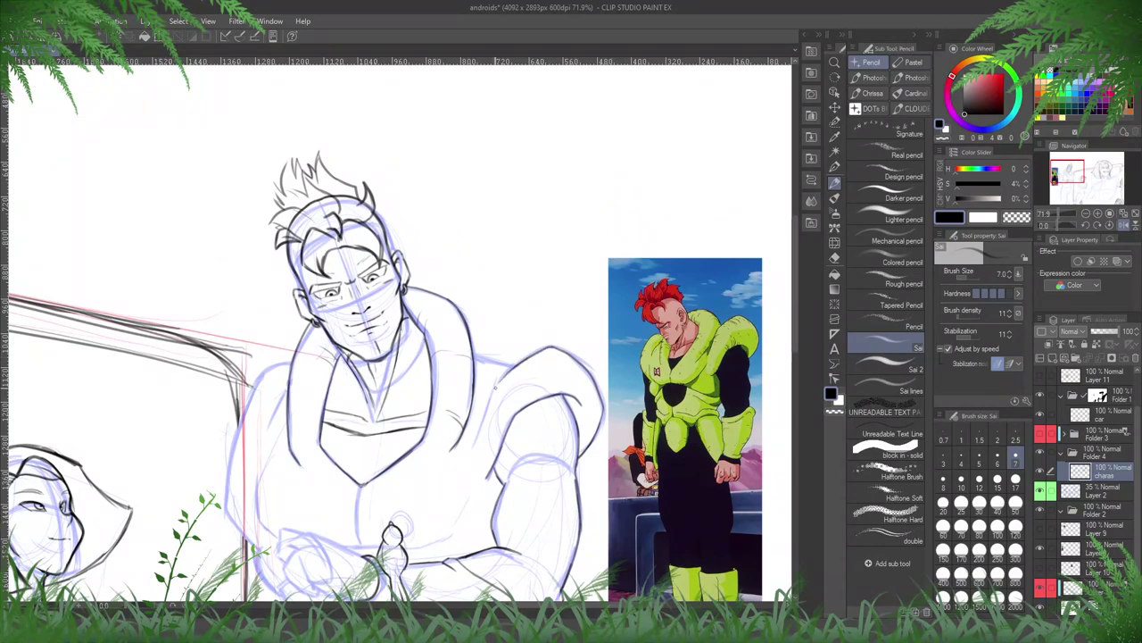
{"action": "mouse_move", "coordinate": [500, 379]}
{"action": "left_mouse_down"}
{"action": "mouse_move", "coordinate": [470, 455]}
{"action": "mouse_move", "coordinate": [679, 453]}
{"action": "left_mouse_up"}
{"action": "key", "text": "h"}
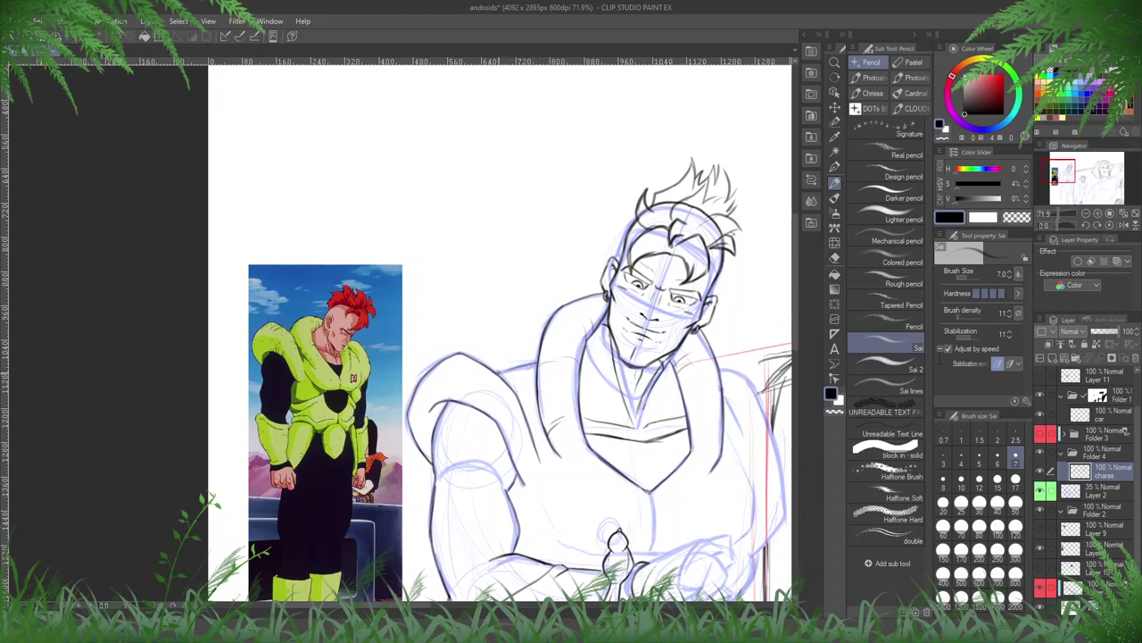
- Draw the shoulder line between collar and pad, plus the short armhole line on the van-side shoulder
{"action": "left_click_drag", "start_coordinate": [534, 364], "coordinate": [495, 373]}
{"action": "left_click_drag", "start_coordinate": [632, 383], "coordinate": [450, 349]}
{"action": "left_click_drag", "start_coordinate": [650, 507], "coordinate": [674, 425]}
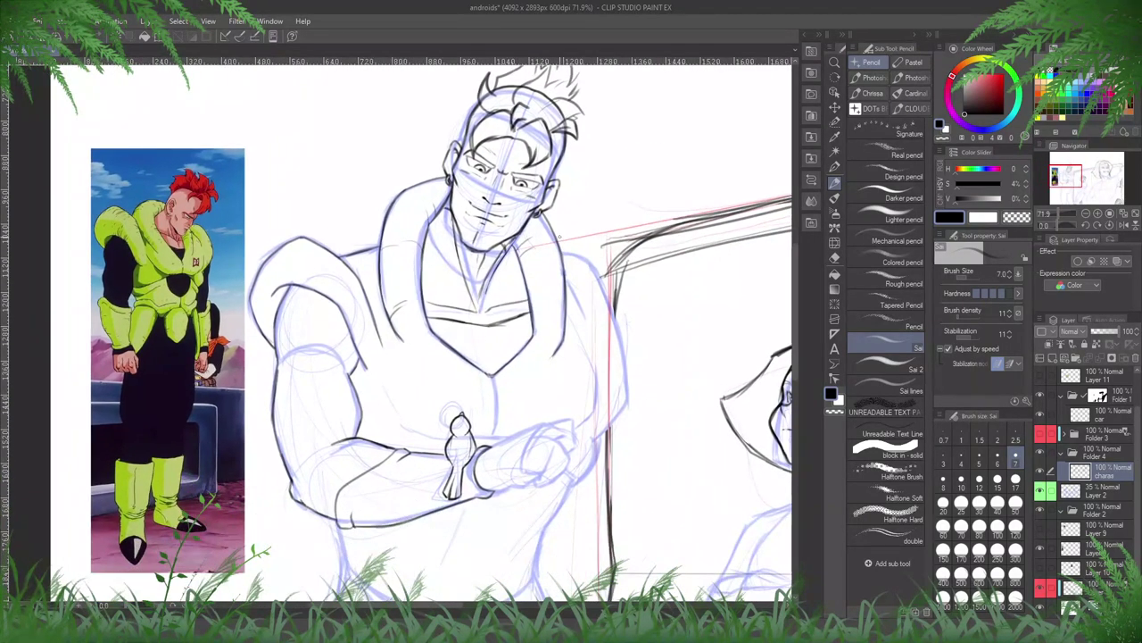
{"action": "left_click_drag", "start_coordinate": [569, 292], "coordinate": [586, 324]}
- Draw the clenched fist with its thumb, curled fingers and knuckles over the rough at the end of the forearm
{"action": "scroll", "coordinate": [357, 532], "scroll_direction": "up", "scroll_amount": 2}
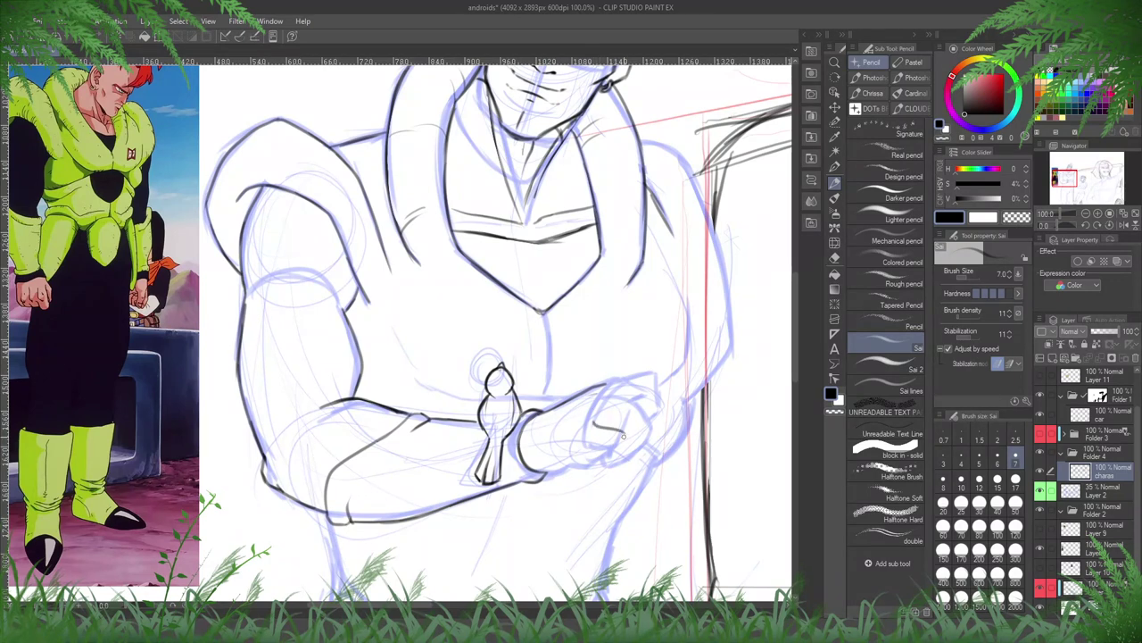
{"action": "mouse_move", "coordinate": [591, 418]}
{"action": "left_mouse_down"}
{"action": "mouse_move", "coordinate": [624, 432]}
{"action": "mouse_move", "coordinate": [628, 455]}
{"action": "mouse_move", "coordinate": [608, 451]}
{"action": "left_mouse_up"}
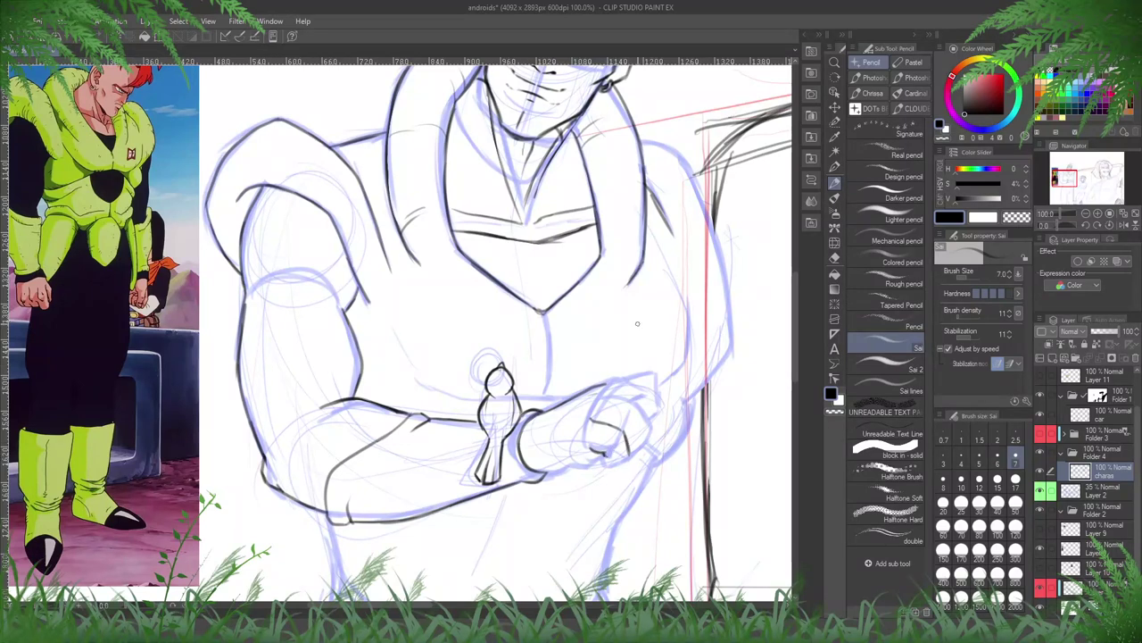
{"action": "mouse_move", "coordinate": [604, 451]}
{"action": "left_mouse_down"}
{"action": "mouse_move", "coordinate": [537, 470]}
{"action": "mouse_move", "coordinate": [576, 466]}
{"action": "left_mouse_up"}
{"action": "mouse_move", "coordinate": [616, 407]}
{"action": "left_mouse_down"}
{"action": "mouse_move", "coordinate": [634, 416]}
{"action": "mouse_move", "coordinate": [636, 447]}
{"action": "left_mouse_up"}
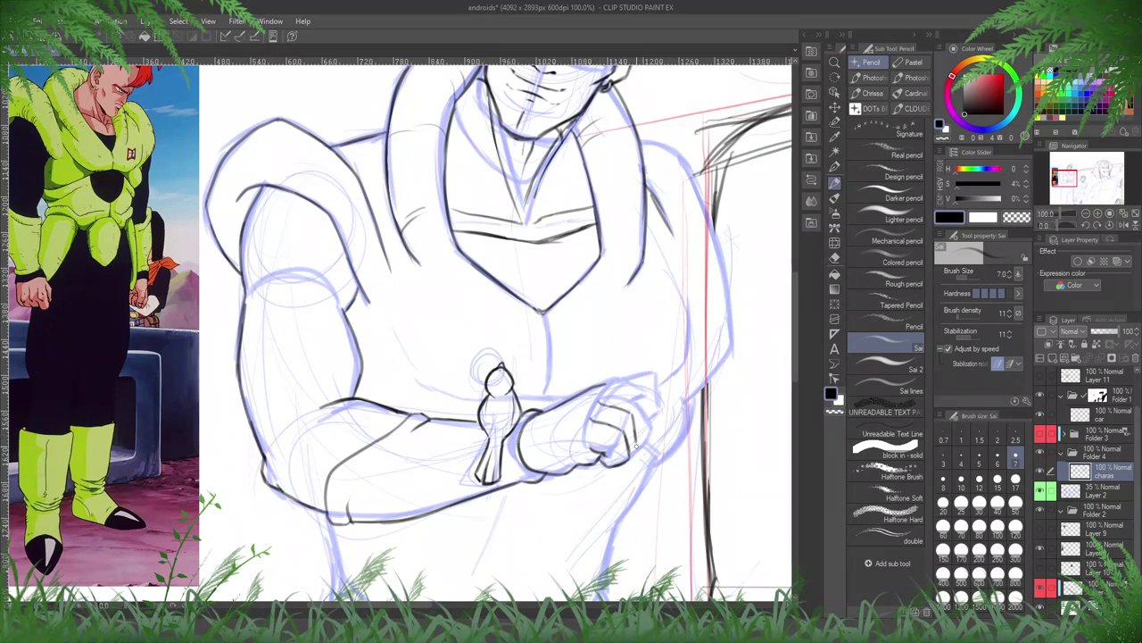
{"action": "mouse_move", "coordinate": [608, 390]}
{"action": "left_mouse_down"}
{"action": "mouse_move", "coordinate": [639, 397]}
{"action": "mouse_move", "coordinate": [643, 444]}
{"action": "left_mouse_up"}
{"action": "mouse_move", "coordinate": [598, 385]}
{"action": "left_mouse_down"}
{"action": "mouse_move", "coordinate": [641, 372]}
{"action": "mouse_move", "coordinate": [652, 404]}
{"action": "mouse_move", "coordinate": [645, 422]}
{"action": "left_mouse_up"}
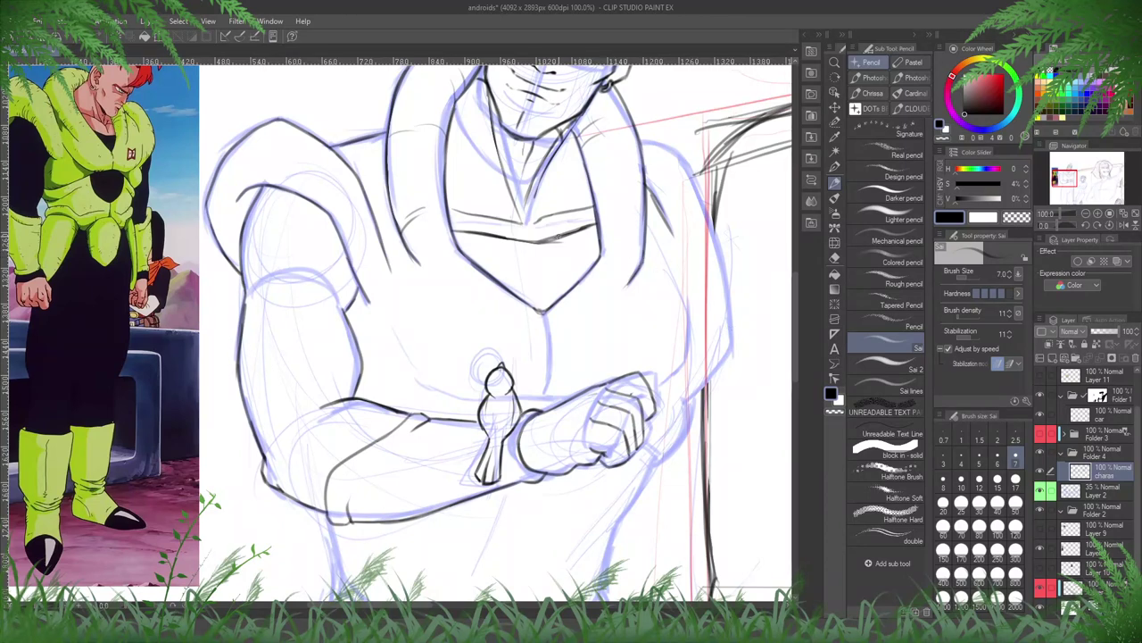
- Draw the chest plate's centre seam and curved lower edge behind the bird, checking them mirrored
{"action": "mouse_move", "coordinate": [542, 314]}
{"action": "left_mouse_down"}
{"action": "mouse_move", "coordinate": [547, 387]}
{"action": "mouse_move", "coordinate": [757, 401]}
{"action": "left_mouse_up"}
{"action": "key", "text": "h"}
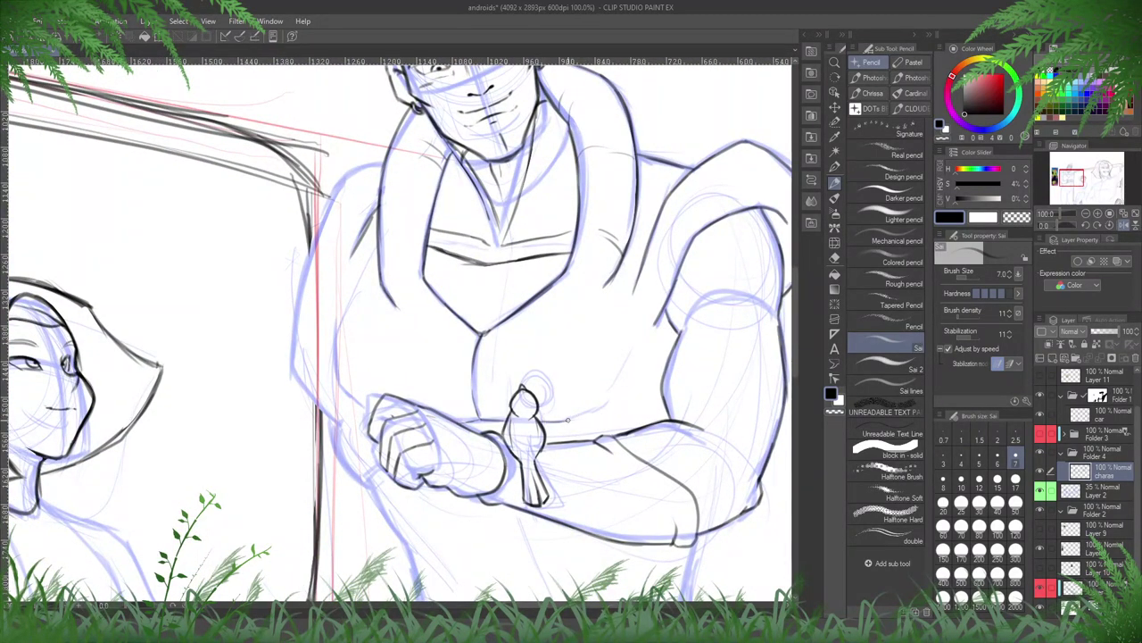
{"action": "left_click_drag", "start_coordinate": [568, 420], "coordinate": [607, 402]}
{"action": "key", "text": "h"}
{"action": "mouse_move", "coordinate": [478, 321]}
{"action": "left_mouse_down"}
{"action": "mouse_move", "coordinate": [645, 364]}
{"action": "mouse_move", "coordinate": [697, 353]}
{"action": "left_mouse_up"}
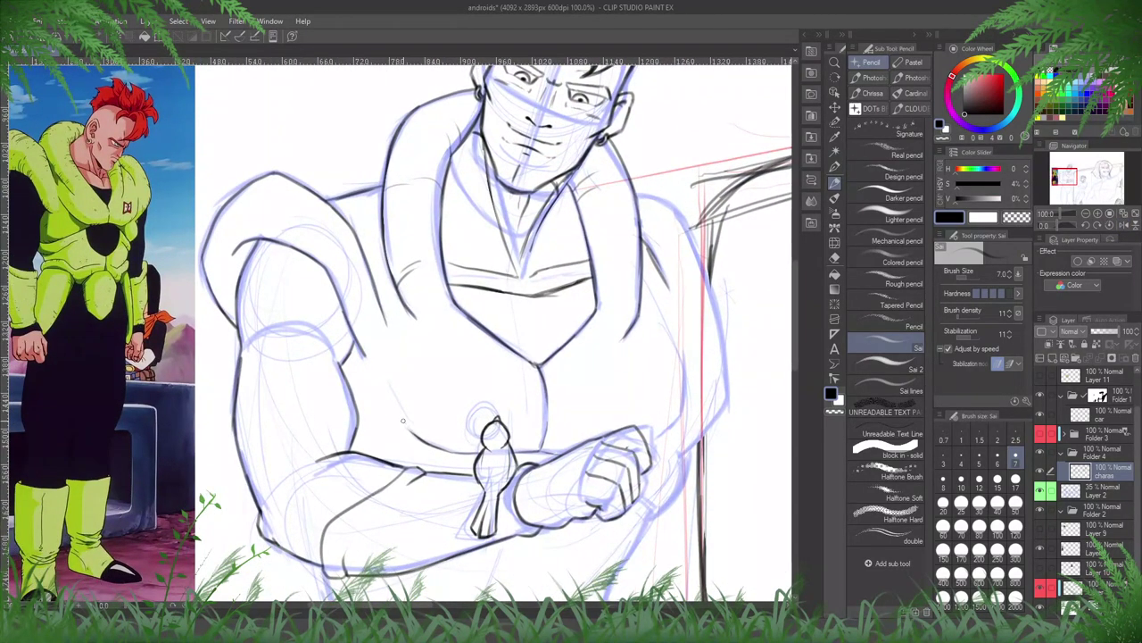
{"action": "key", "text": "e"}
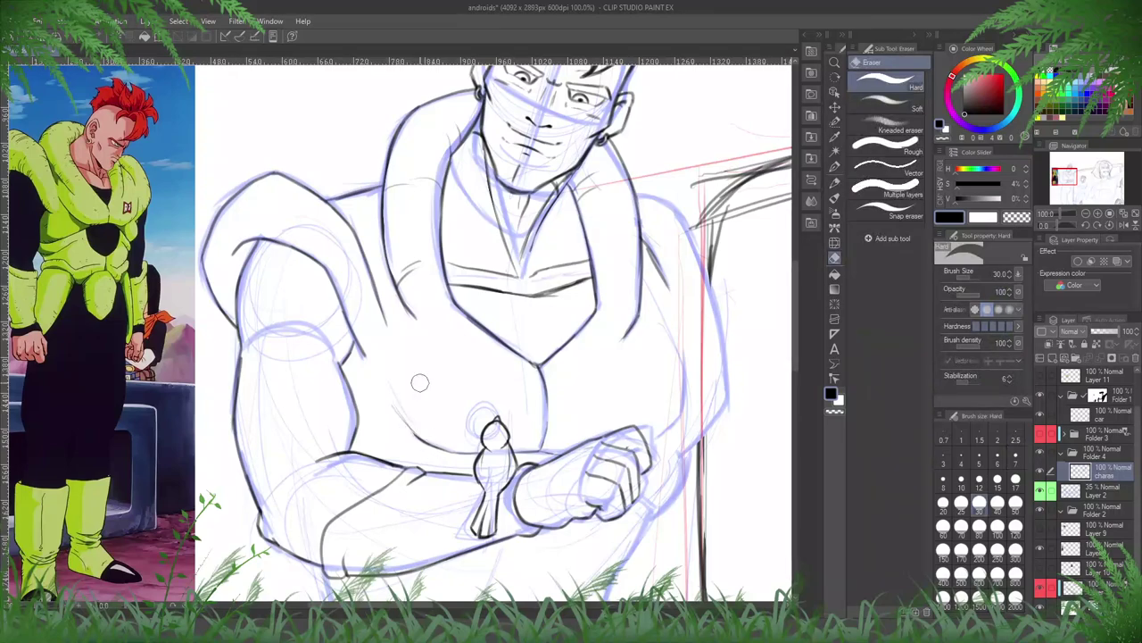
- Draw the chest's side edge on the van side, curving down to the fist
{"action": "key", "text": "p"}
{"action": "mouse_move", "coordinate": [659, 411]}
{"action": "left_mouse_down"}
{"action": "mouse_move", "coordinate": [643, 410]}
{"action": "mouse_move", "coordinate": [639, 443]}
{"action": "left_mouse_up"}
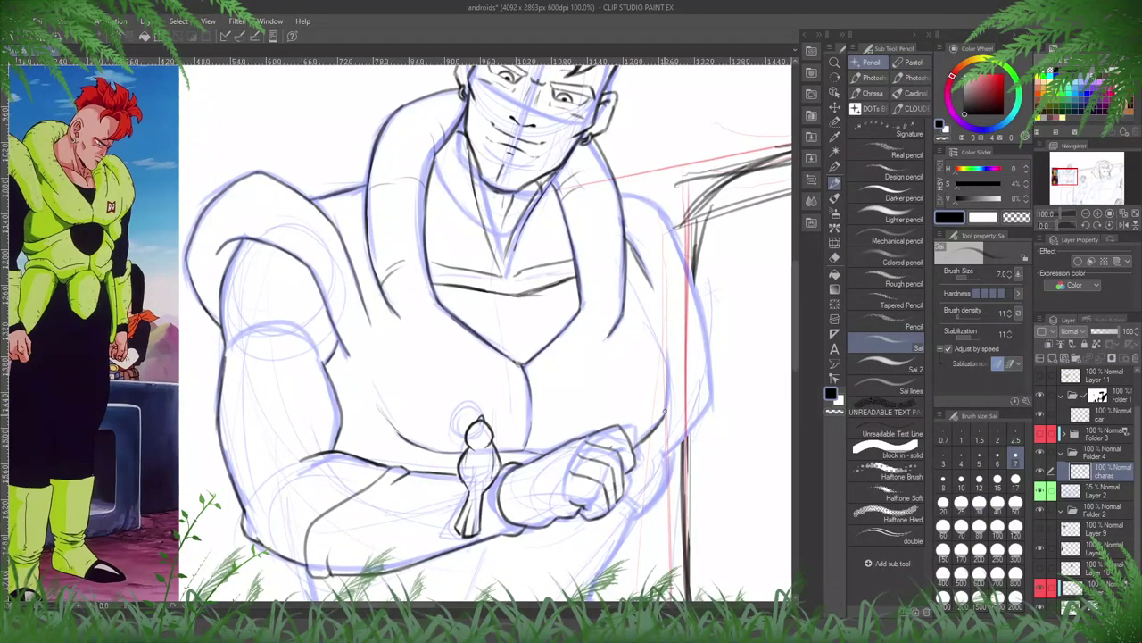
{"action": "left_click_drag", "start_coordinate": [666, 387], "coordinate": [662, 423]}
- Draw the van-side arm's outer contour from the elbow behind the fist up to the shoulder, checking it mirrored
{"action": "scroll", "coordinate": [696, 366], "scroll_direction": "down", "scroll_amount": 2}
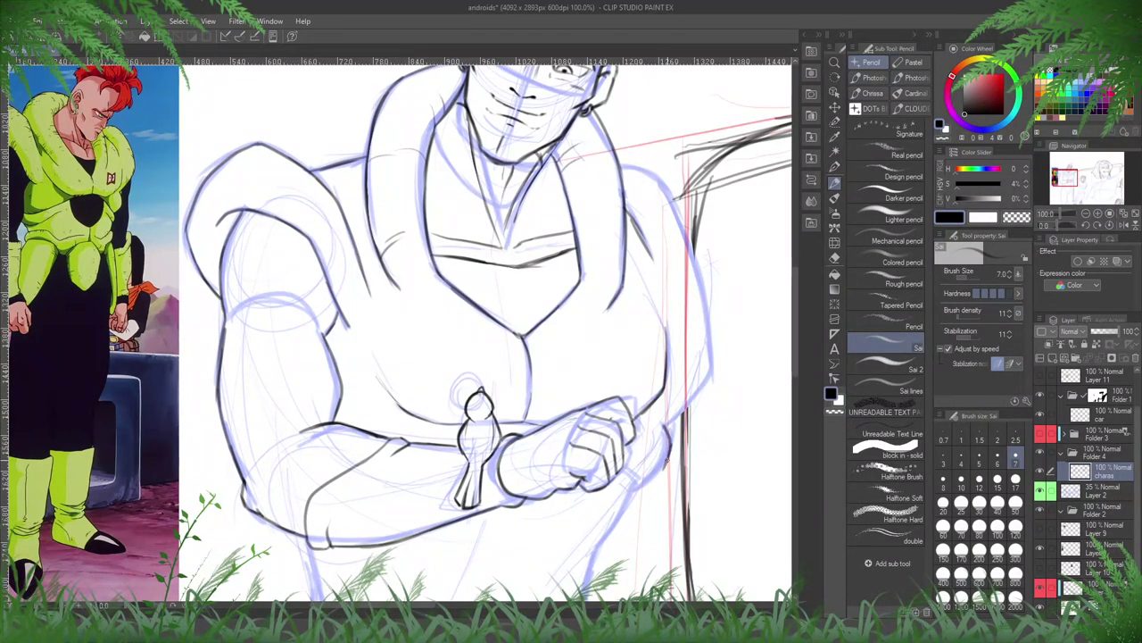
{"action": "left_click_drag", "start_coordinate": [669, 457], "coordinate": [635, 487]}
{"action": "left_click_drag", "start_coordinate": [666, 426], "coordinate": [712, 377]}
{"action": "key", "text": "h"}
{"action": "left_click_drag", "start_coordinate": [580, 400], "coordinate": [798, 459]}
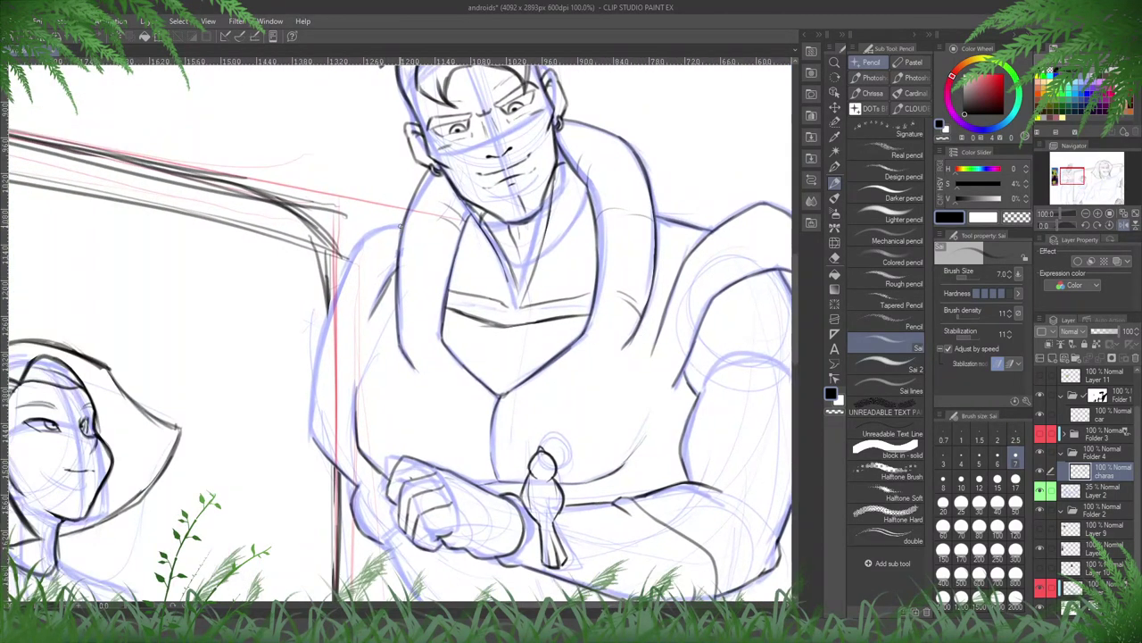
{"action": "mouse_move", "coordinate": [402, 225]}
{"action": "left_mouse_down"}
{"action": "mouse_move", "coordinate": [366, 237]}
{"action": "mouse_move", "coordinate": [329, 297]}
{"action": "left_mouse_up"}
{"action": "key", "text": "ctrl+z"}
{"action": "mouse_move", "coordinate": [400, 225]}
{"action": "left_mouse_down"}
{"action": "mouse_move", "coordinate": [362, 241]}
{"action": "mouse_move", "coordinate": [327, 317]}
{"action": "mouse_move", "coordinate": [313, 428]}
{"action": "left_mouse_up"}
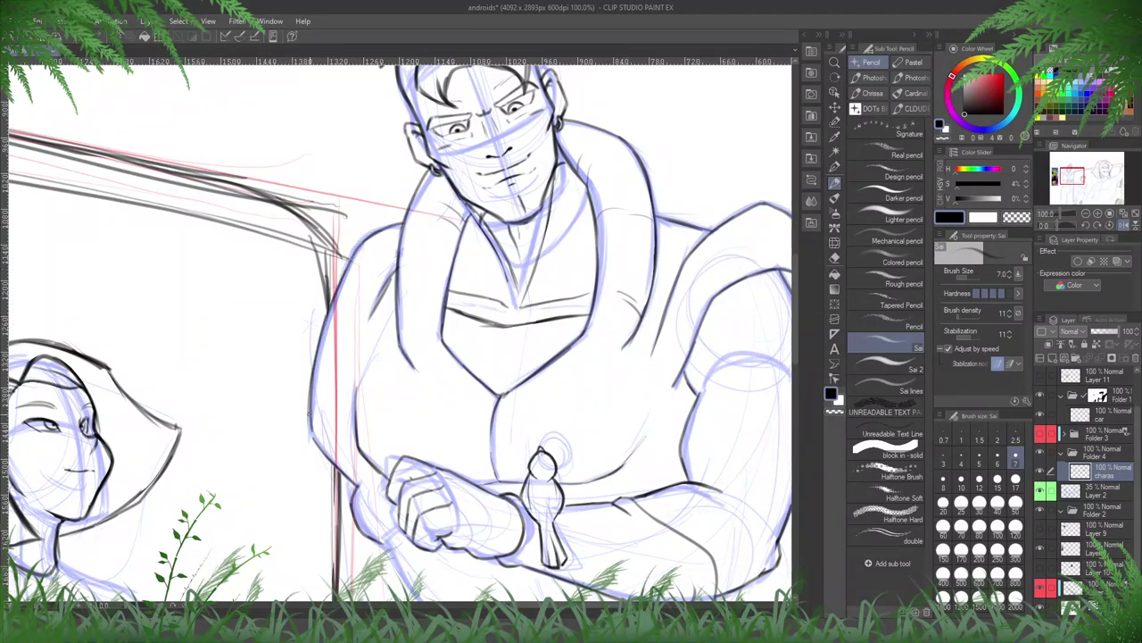
{"action": "key", "text": "h"}
{"action": "left_click_drag", "start_coordinate": [562, 338], "coordinate": [744, 369]}
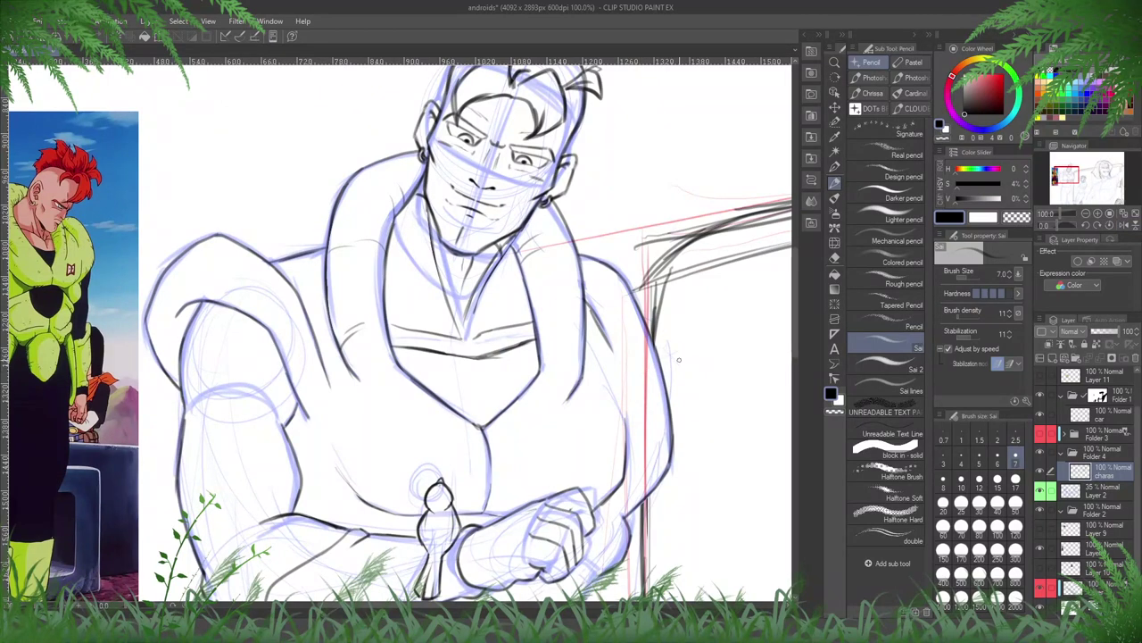
- Draw the curved upper edge of the abdomen armour beneath the forearm and fist, checking it mirrored
{"action": "scroll", "coordinate": [558, 127], "scroll_direction": "down", "scroll_amount": 5}
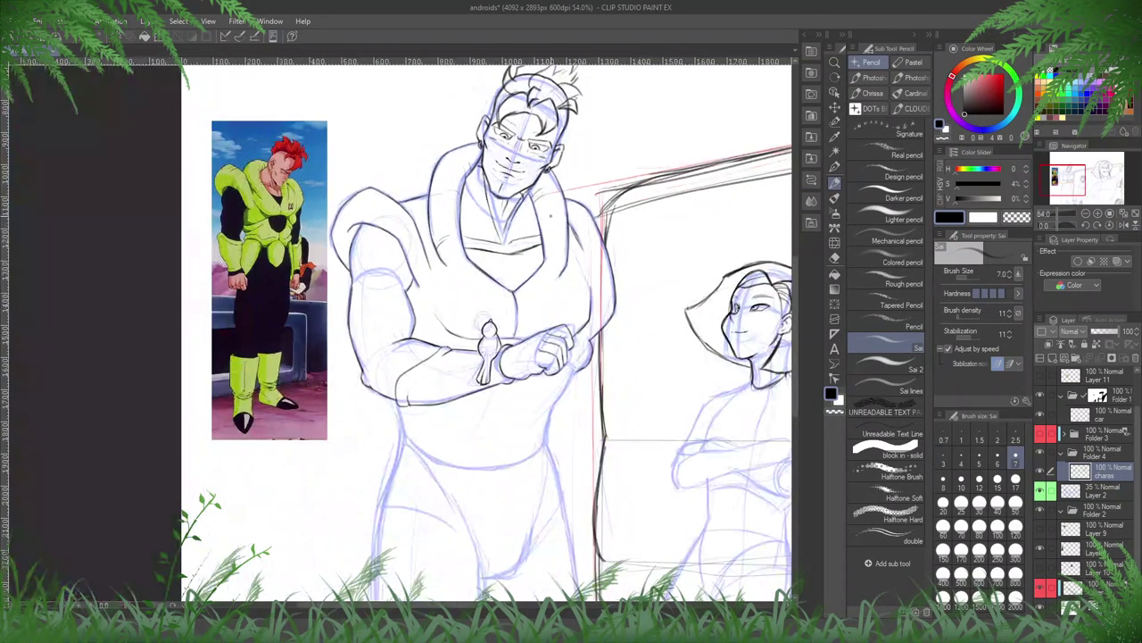
{"action": "scroll", "coordinate": [559, 301], "scroll_direction": "up", "scroll_amount": 2}
{"action": "scroll", "coordinate": [558, 300], "scroll_direction": "up", "scroll_amount": 1}
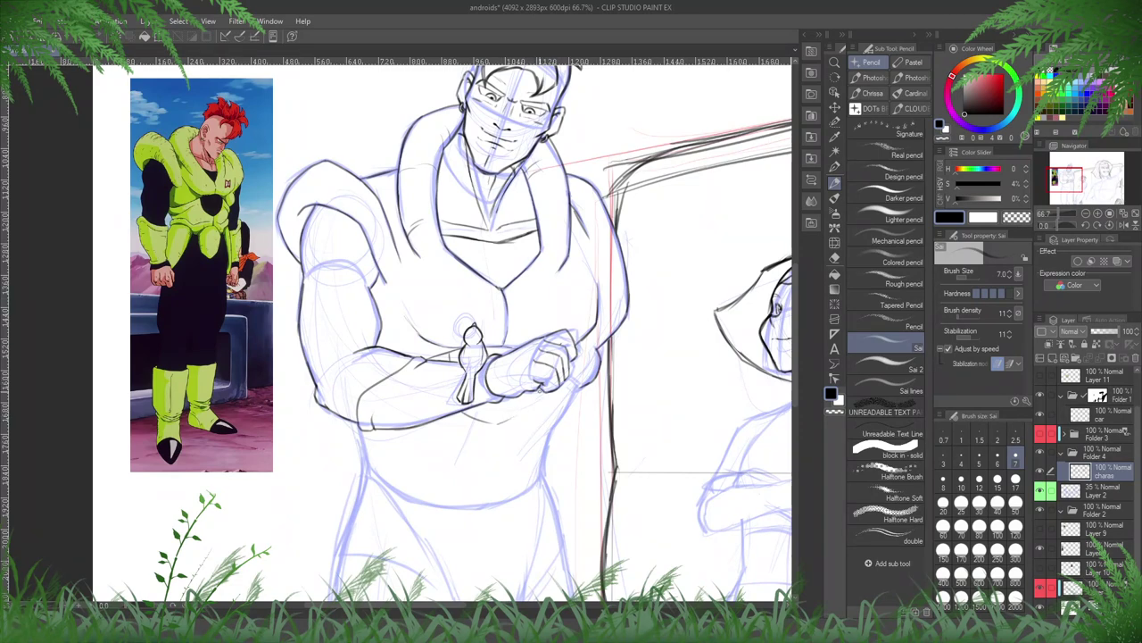
{"action": "left_click_drag", "start_coordinate": [538, 388], "coordinate": [508, 423]}
{"action": "key", "text": "h"}
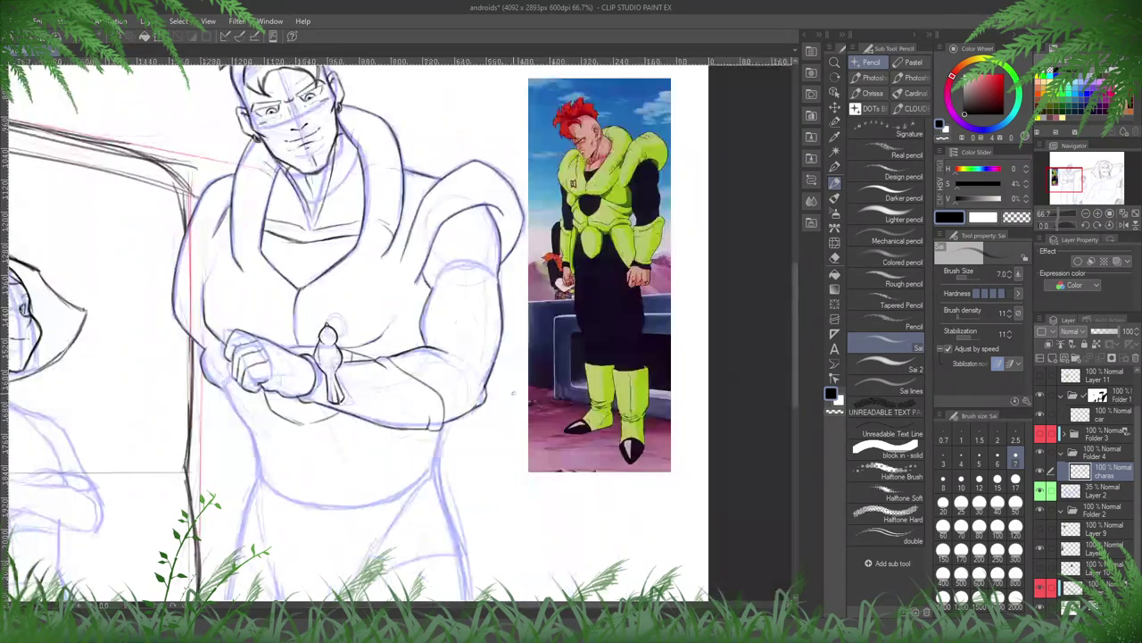
{"action": "left_click_drag", "start_coordinate": [475, 359], "coordinate": [607, 372]}
{"action": "left_click_drag", "start_coordinate": [432, 438], "coordinate": [471, 424]}
{"action": "key", "text": "h"}
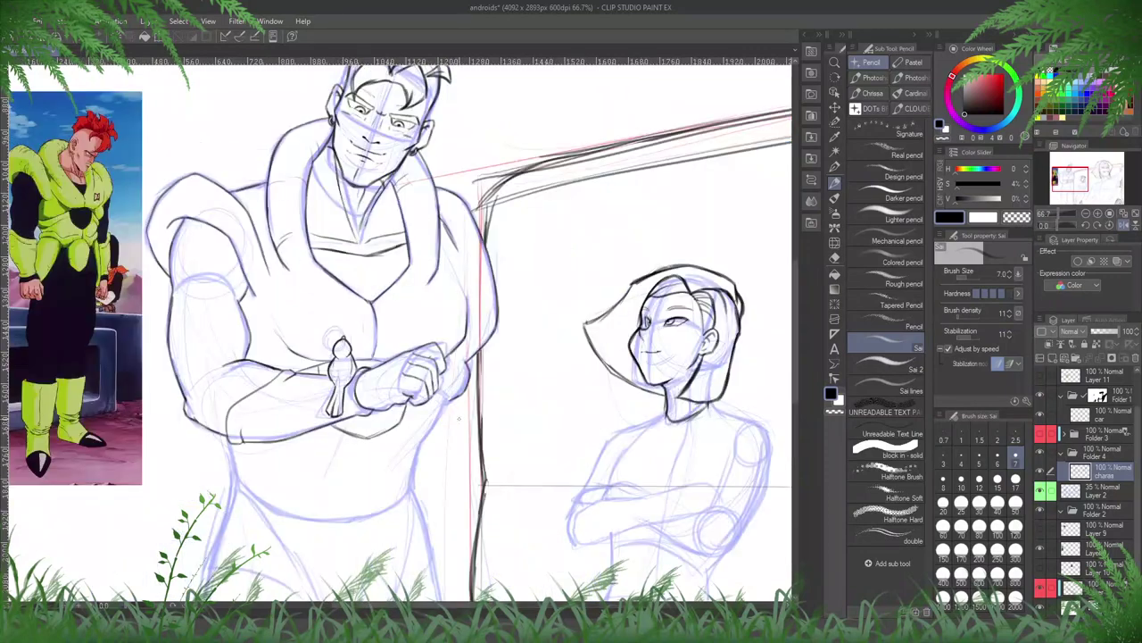
- Clean up the abdomen curve beneath the forearm with the eraser while comparing it in mirrored and normal view
{"action": "left_click_drag", "start_coordinate": [414, 362], "coordinate": [562, 344]}
{"action": "key", "text": "e"}
{"action": "key", "text": "h"}
{"action": "left_click_drag", "start_coordinate": [310, 399], "coordinate": [445, 399]}
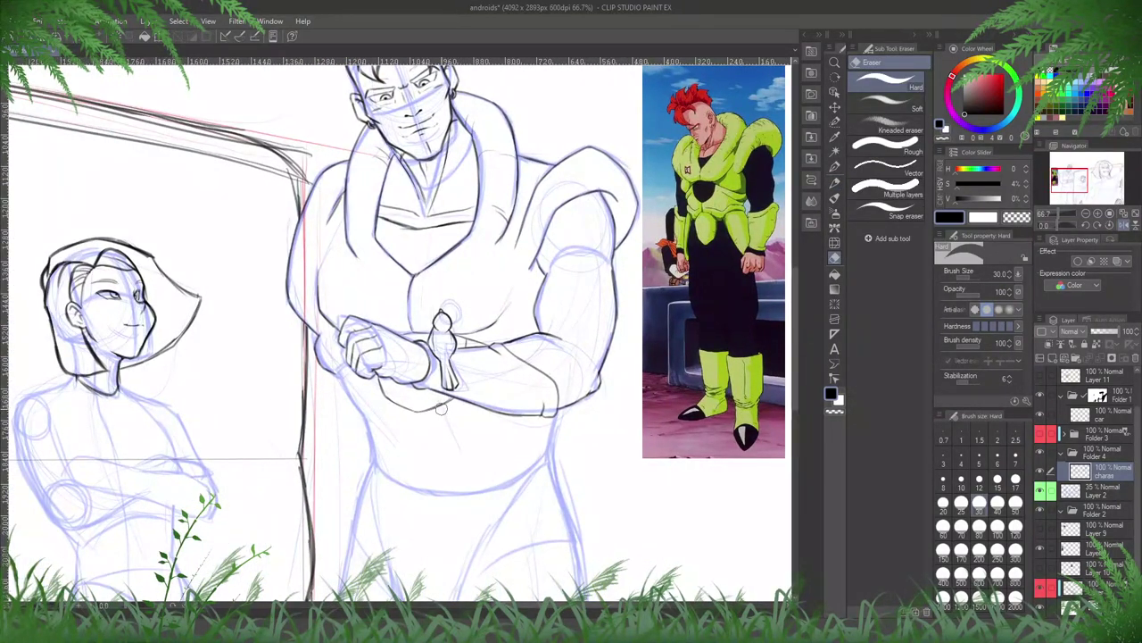
{"action": "key", "text": "h"}
{"action": "left_click_drag", "start_coordinate": [477, 348], "coordinate": [559, 346]}
{"action": "key", "text": "p"}
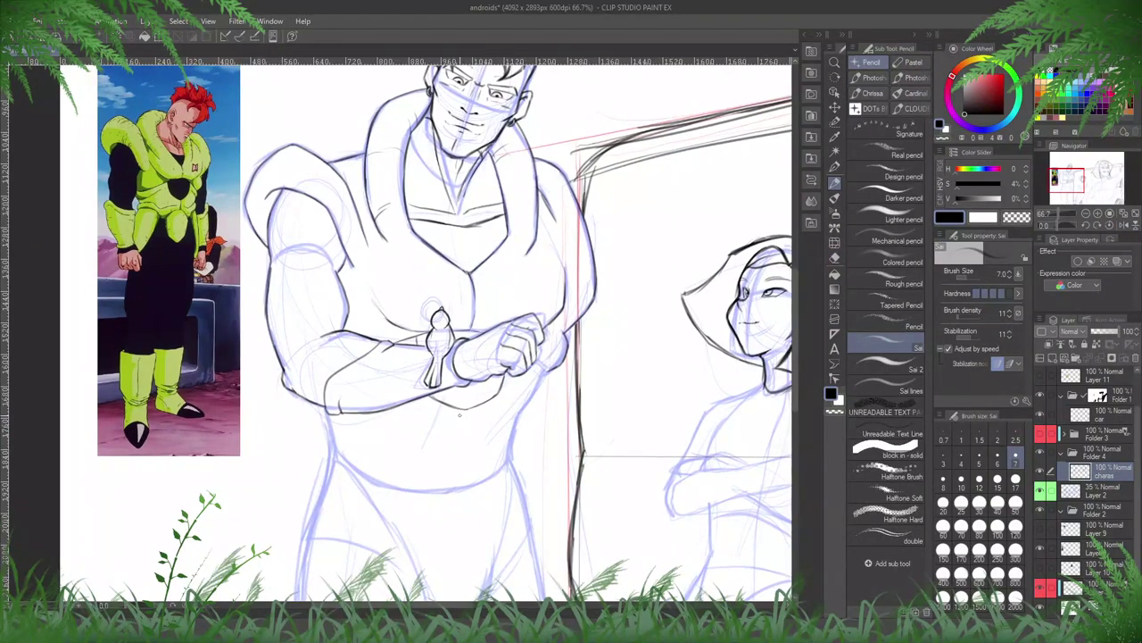
- Draw the abdomen's vertical centre line and the two slanted upper edges of the crotch plate branching from its lower end, checking them mirrored
{"action": "left_click_drag", "start_coordinate": [466, 412], "coordinate": [464, 445]}
{"action": "left_click_drag", "start_coordinate": [522, 298], "coordinate": [586, 280]}
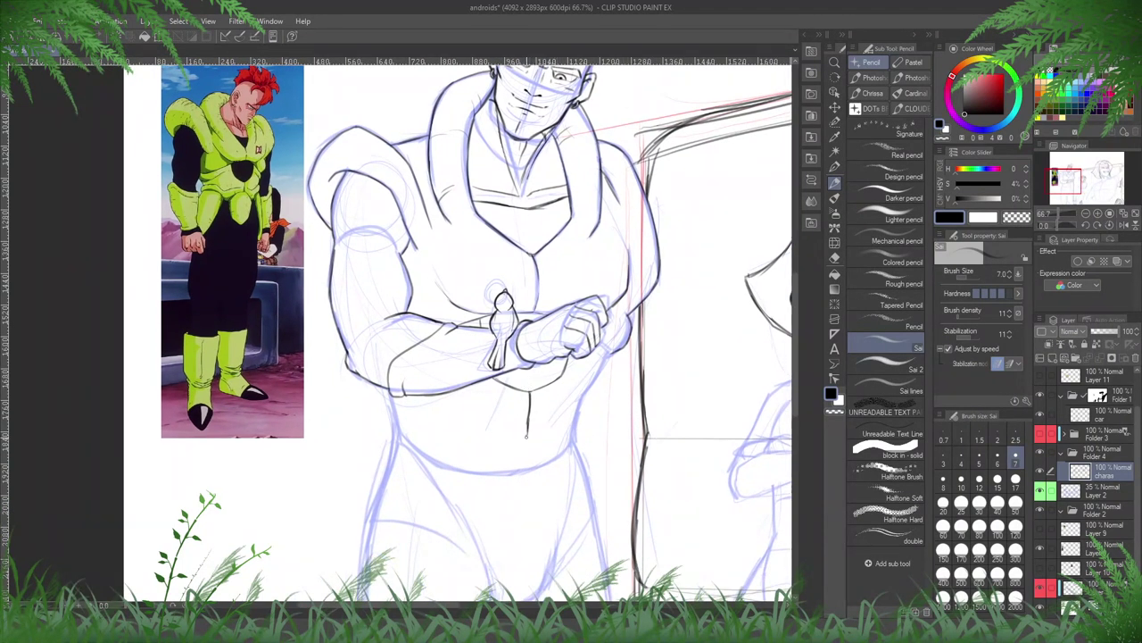
{"action": "left_click_drag", "start_coordinate": [527, 434], "coordinate": [481, 464]}
{"action": "left_click_drag", "start_coordinate": [587, 403], "coordinate": [563, 330]}
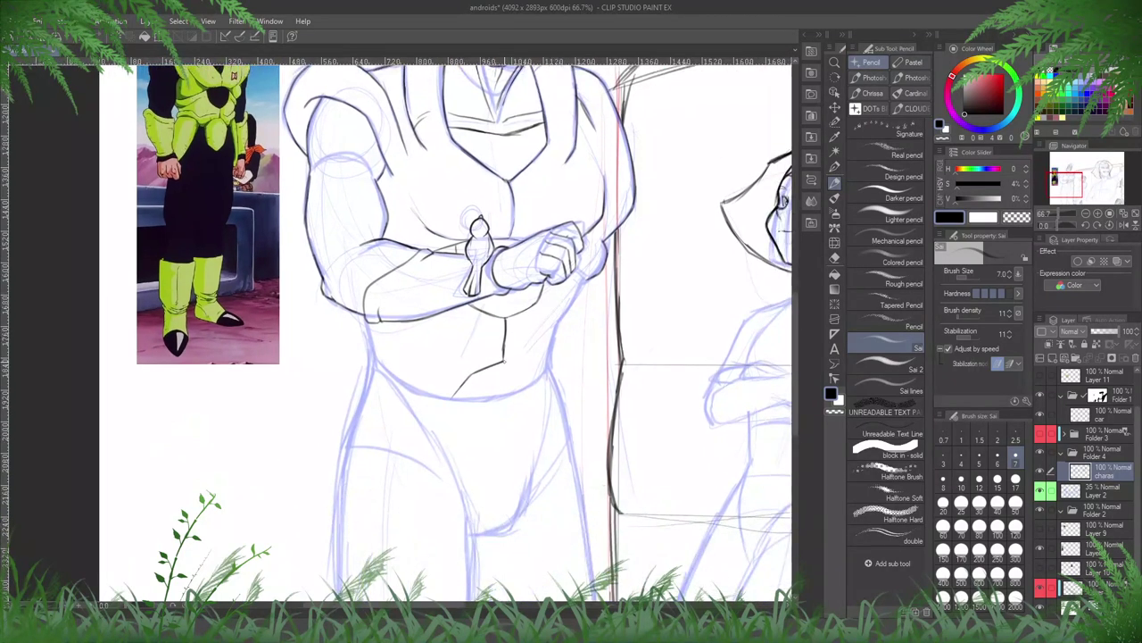
{"action": "mouse_move", "coordinate": [505, 360]}
{"action": "left_mouse_down"}
{"action": "mouse_move", "coordinate": [530, 371]}
{"action": "mouse_move", "coordinate": [536, 395]}
{"action": "left_mouse_up"}
{"action": "key", "text": "h"}
{"action": "key", "text": "e"}
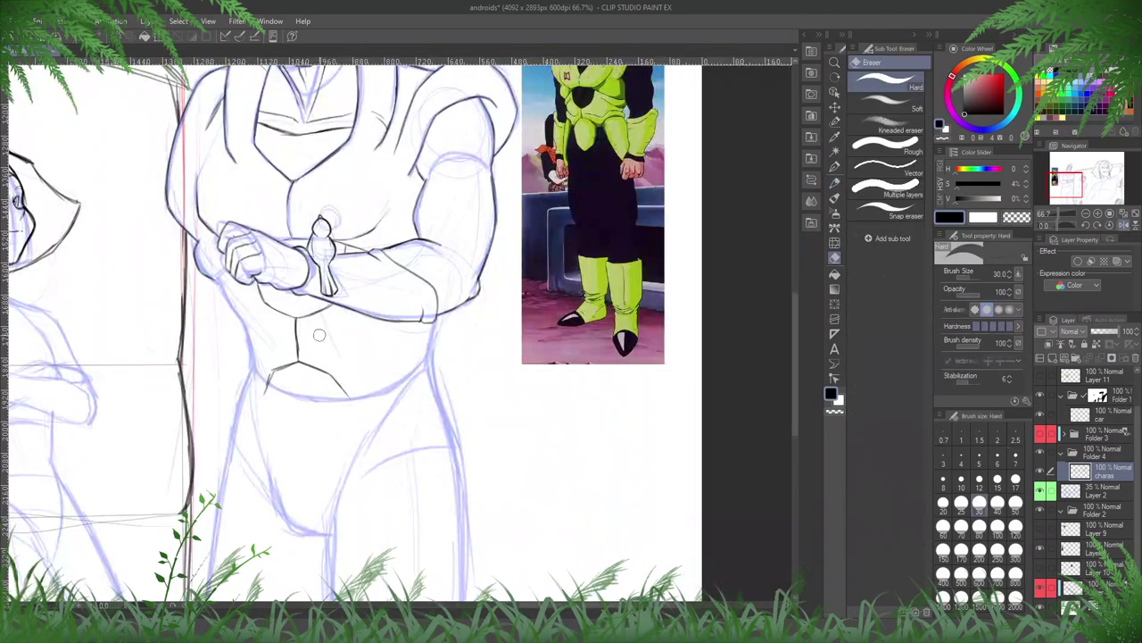
{"action": "mouse_move", "coordinate": [317, 334]}
{"action": "left_mouse_down"}
{"action": "mouse_move", "coordinate": [414, 357]}
{"action": "mouse_move", "coordinate": [372, 400]}
{"action": "mouse_move", "coordinate": [465, 383]}
{"action": "left_mouse_up"}
{"action": "key", "text": "p"}
{"action": "key", "text": "h"}
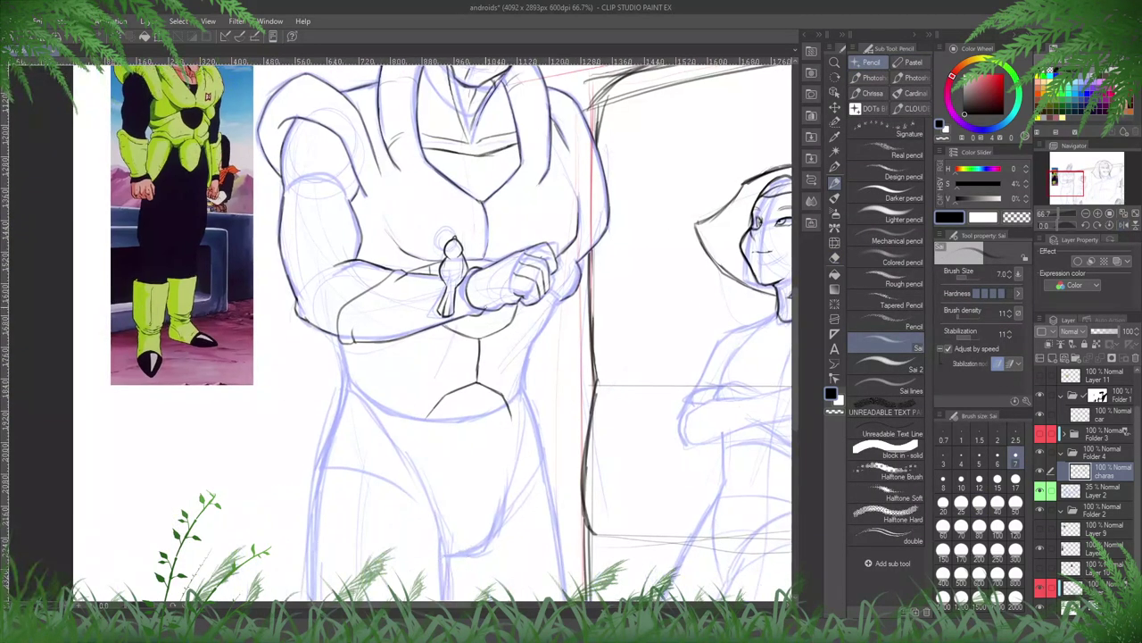
- Draw the crotch plate's two side edges down to a point, cleaning up the outline with the eraser and comparing it mirrored
{"action": "left_click_drag", "start_coordinate": [512, 423], "coordinate": [499, 487]}
{"action": "key", "text": "ctrl+z"}
{"action": "mouse_move", "coordinate": [513, 423]}
{"action": "left_mouse_down"}
{"action": "mouse_move", "coordinate": [507, 483]}
{"action": "mouse_move", "coordinate": [475, 531]}
{"action": "left_mouse_up"}
{"action": "left_click_drag", "start_coordinate": [425, 423], "coordinate": [437, 486]}
{"action": "key", "text": "h"}
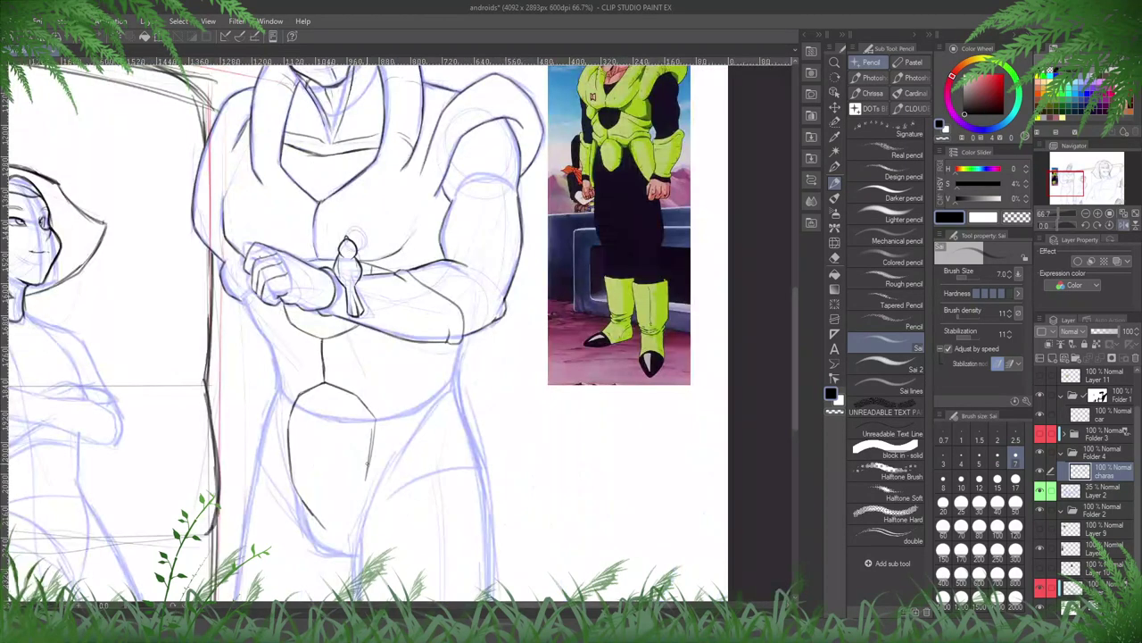
{"action": "mouse_move", "coordinate": [376, 422]}
{"action": "left_mouse_down"}
{"action": "mouse_move", "coordinate": [364, 493]}
{"action": "mouse_move", "coordinate": [342, 520]}
{"action": "left_mouse_up"}
{"action": "key", "text": "e"}
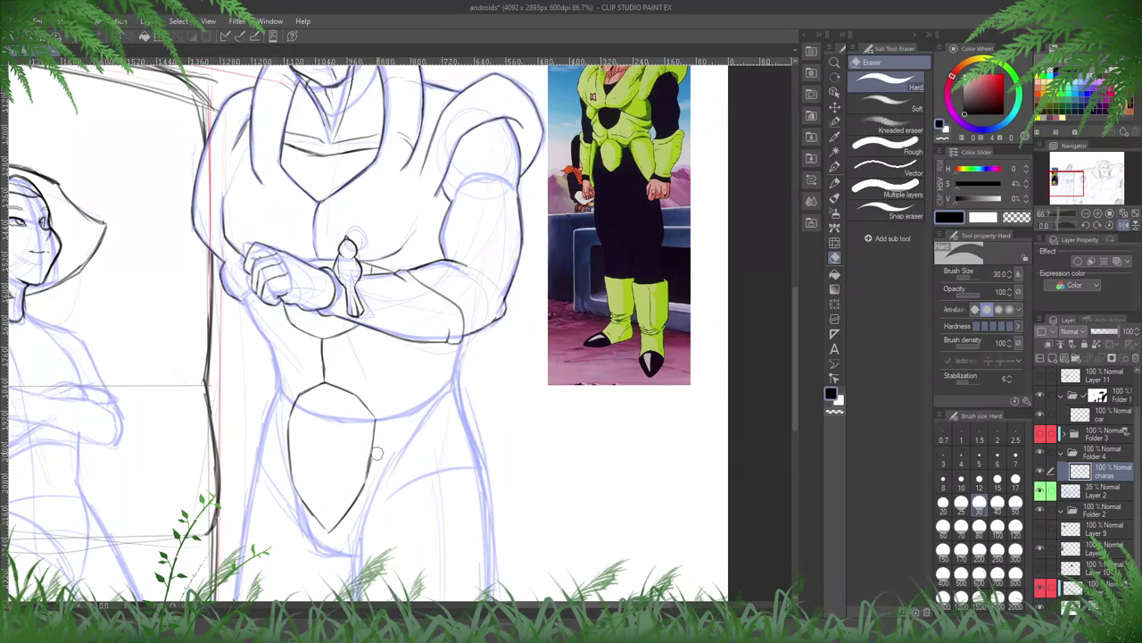
{"action": "left_click_drag", "start_coordinate": [378, 453], "coordinate": [369, 497]}
{"action": "key", "text": "h"}
{"action": "key", "text": "p"}
{"action": "left_click_drag", "start_coordinate": [489, 325], "coordinate": [518, 366]}
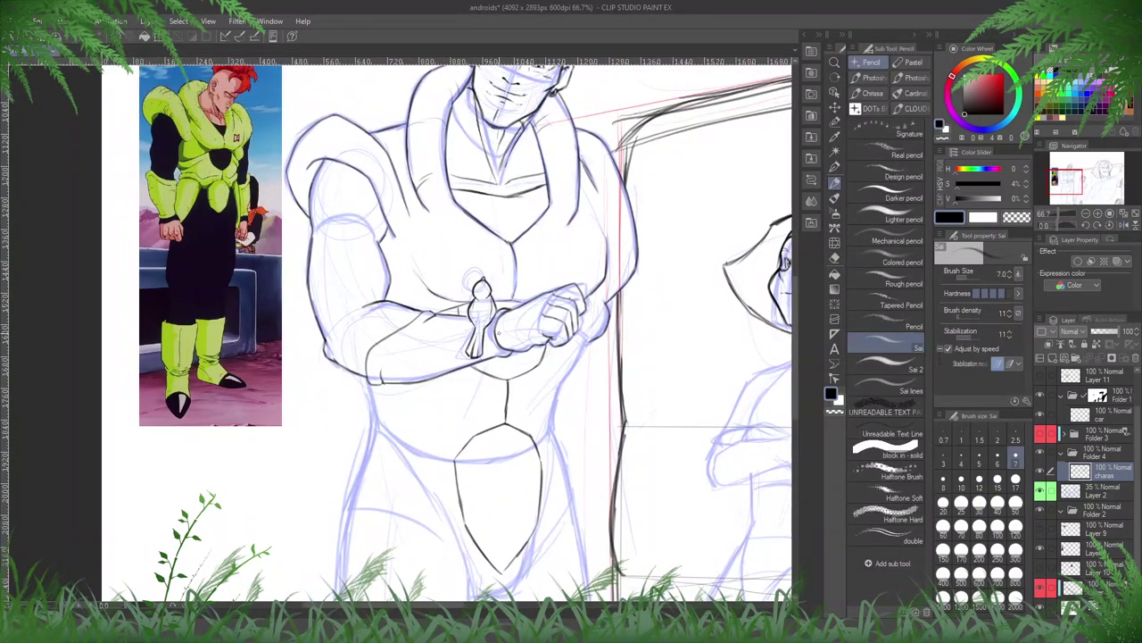
- Add a parallel thickness line along the crotch plate's edge on the side away from the van, checking it mirrored
{"action": "left_click_drag", "start_coordinate": [453, 454], "coordinate": [482, 430]}
{"action": "left_click_drag", "start_coordinate": [448, 465], "coordinate": [450, 498]}
{"action": "key", "text": "h"}
{"action": "mouse_move", "coordinate": [401, 383]}
{"action": "left_mouse_down"}
{"action": "mouse_move", "coordinate": [389, 448]}
{"action": "mouse_move", "coordinate": [351, 491]}
{"action": "mouse_move", "coordinate": [391, 443]}
{"action": "mouse_move", "coordinate": [365, 486]}
{"action": "left_mouse_up"}
{"action": "key", "text": "e"}
{"action": "key", "text": "p"}
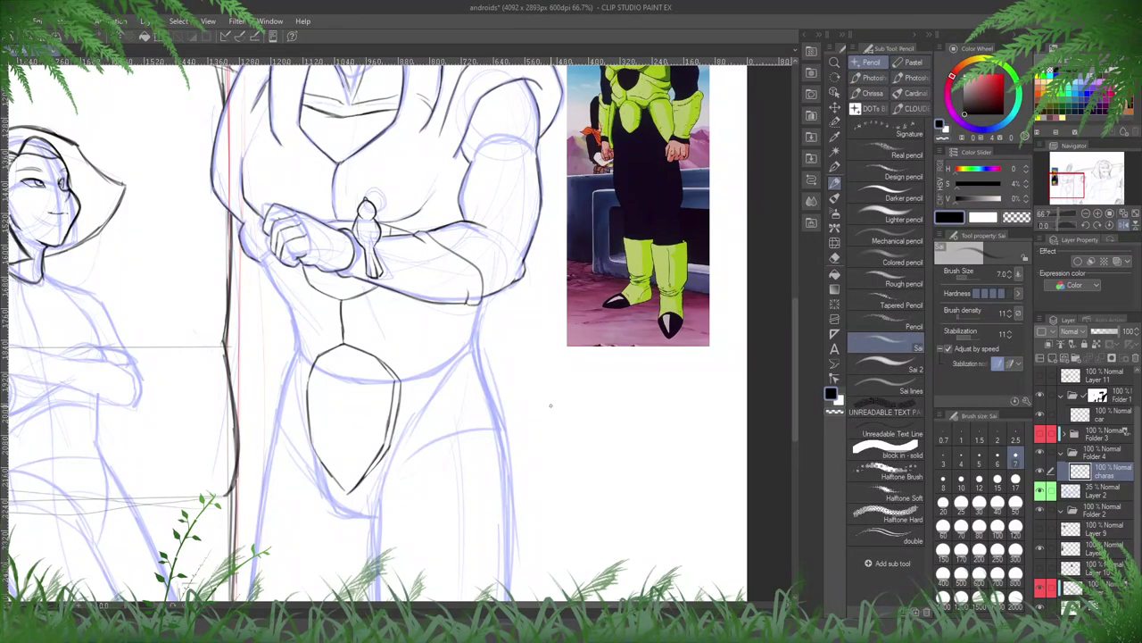
{"action": "key", "text": "h"}
{"action": "left_click_drag", "start_coordinate": [530, 387], "coordinate": [612, 459]}
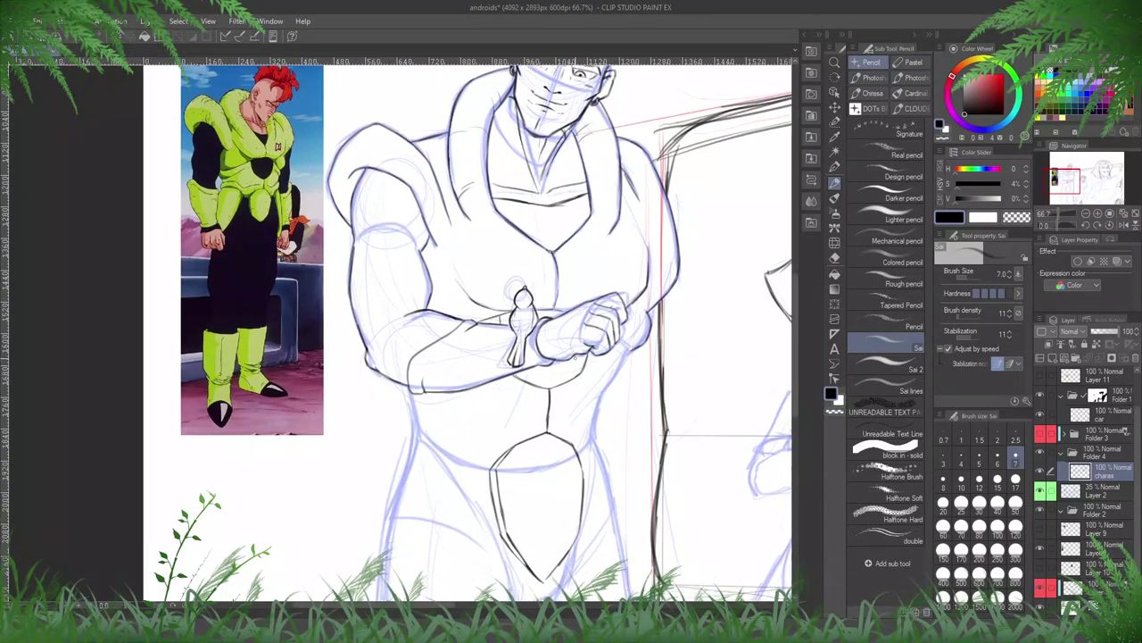
- Draw the waist armour's curved lower edge from the crotch plate out to the hip away from the van, refining it mirrored
{"action": "left_click_drag", "start_coordinate": [488, 474], "coordinate": [466, 467]}
{"action": "left_click_drag", "start_coordinate": [454, 444], "coordinate": [415, 434]}
{"action": "key", "text": "h"}
{"action": "left_click_drag", "start_coordinate": [498, 438], "coordinate": [652, 458]}
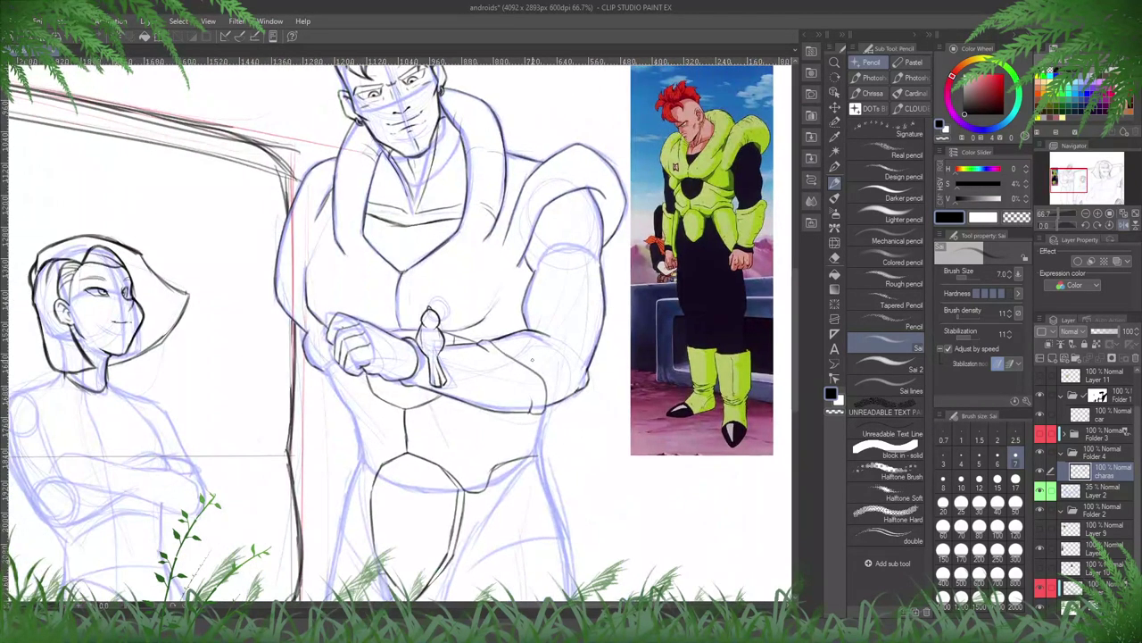
{"action": "mouse_move", "coordinate": [544, 458]}
{"action": "left_mouse_down"}
{"action": "mouse_move", "coordinate": [501, 465]}
{"action": "mouse_move", "coordinate": [488, 489]}
{"action": "left_mouse_up"}
{"action": "key", "text": "e"}
{"action": "key", "text": "p"}
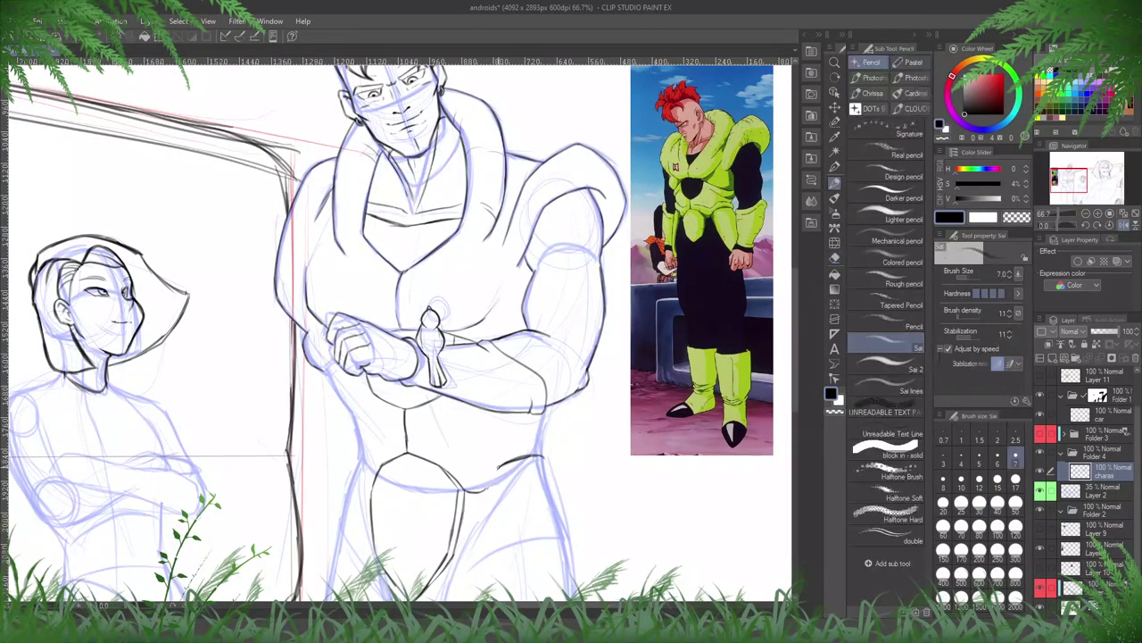
{"action": "key", "text": "h"}
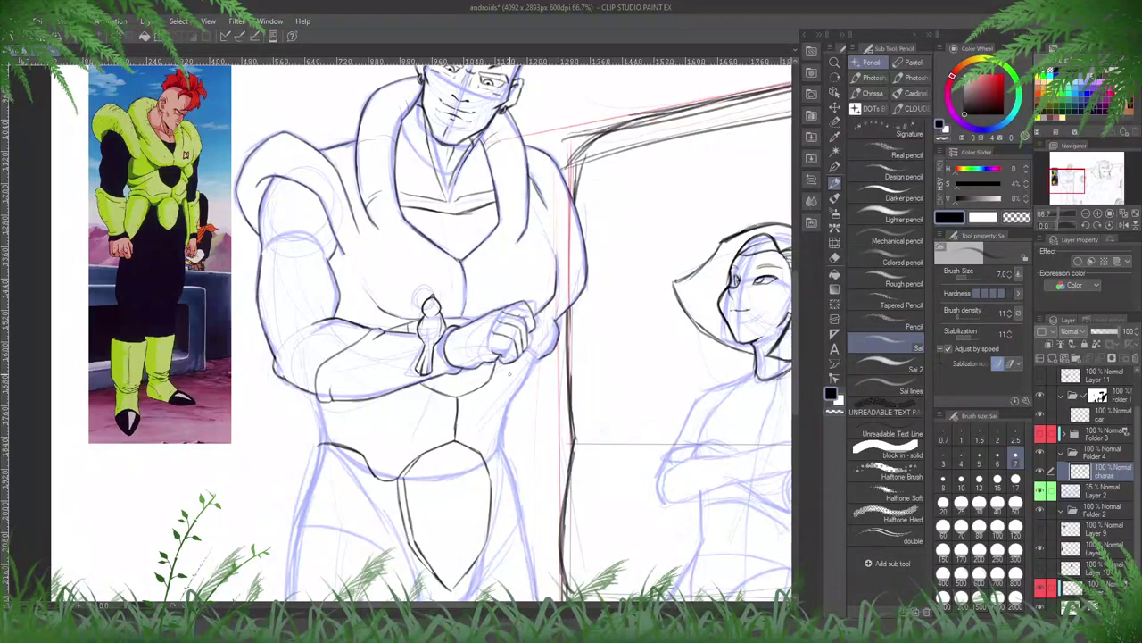
- Draw the van-side waist armour edge, the rounded armour ends at both hips, and the torso's side contours leading down to them
{"action": "mouse_move", "coordinate": [490, 474]}
{"action": "left_mouse_down"}
{"action": "mouse_move", "coordinate": [504, 469]}
{"action": "mouse_move", "coordinate": [515, 440]}
{"action": "left_mouse_up"}
{"action": "key", "text": "h"}
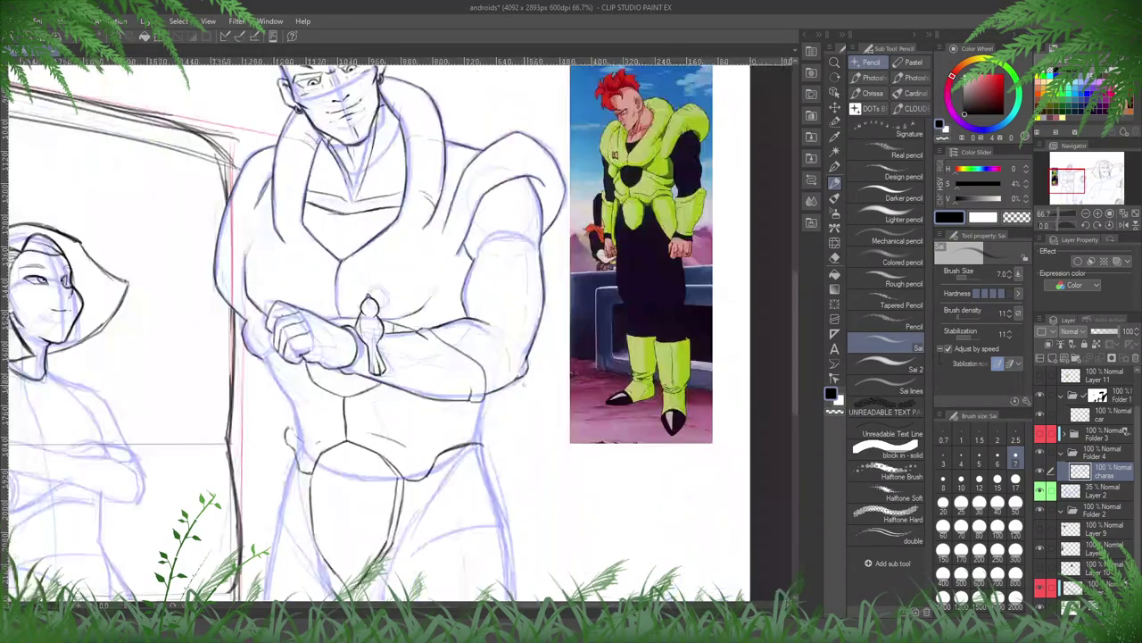
{"action": "mouse_move", "coordinate": [464, 419]}
{"action": "left_mouse_down"}
{"action": "mouse_move", "coordinate": [567, 421]}
{"action": "mouse_move", "coordinate": [530, 441]}
{"action": "mouse_move", "coordinate": [592, 440]}
{"action": "mouse_move", "coordinate": [587, 448]}
{"action": "left_mouse_up"}
{"action": "mouse_move", "coordinate": [591, 430]}
{"action": "left_mouse_down"}
{"action": "mouse_move", "coordinate": [589, 446]}
{"action": "mouse_move", "coordinate": [591, 433]}
{"action": "left_mouse_up"}
{"action": "left_click_drag", "start_coordinate": [608, 422], "coordinate": [548, 454]}
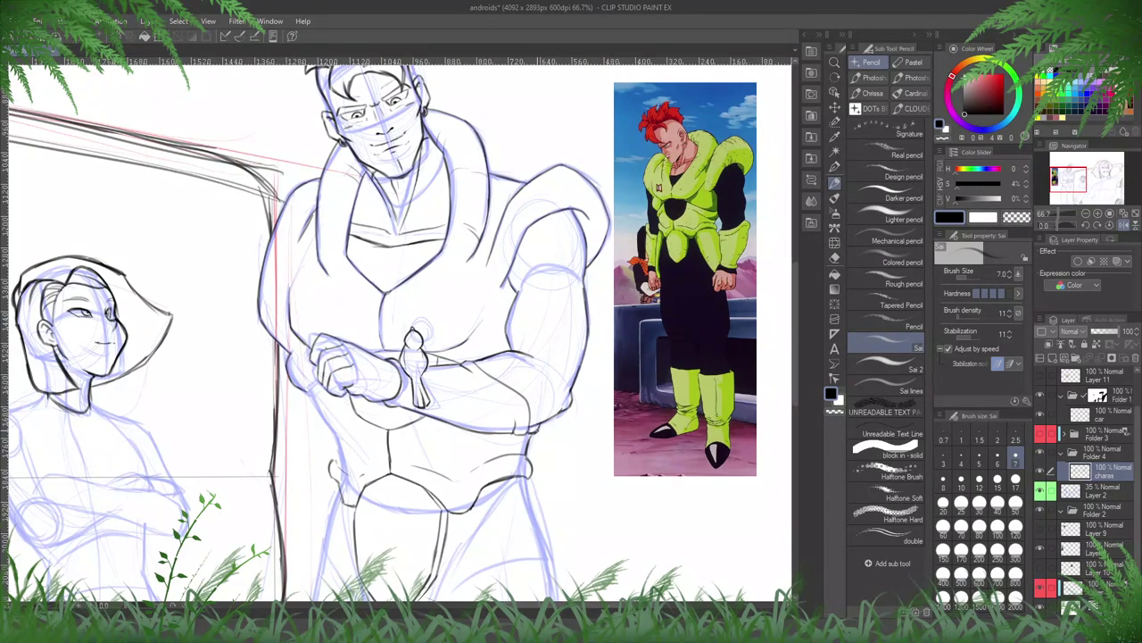
{"action": "key", "text": "h"}
{"action": "left_click_drag", "start_coordinate": [525, 393], "coordinate": [587, 400]}
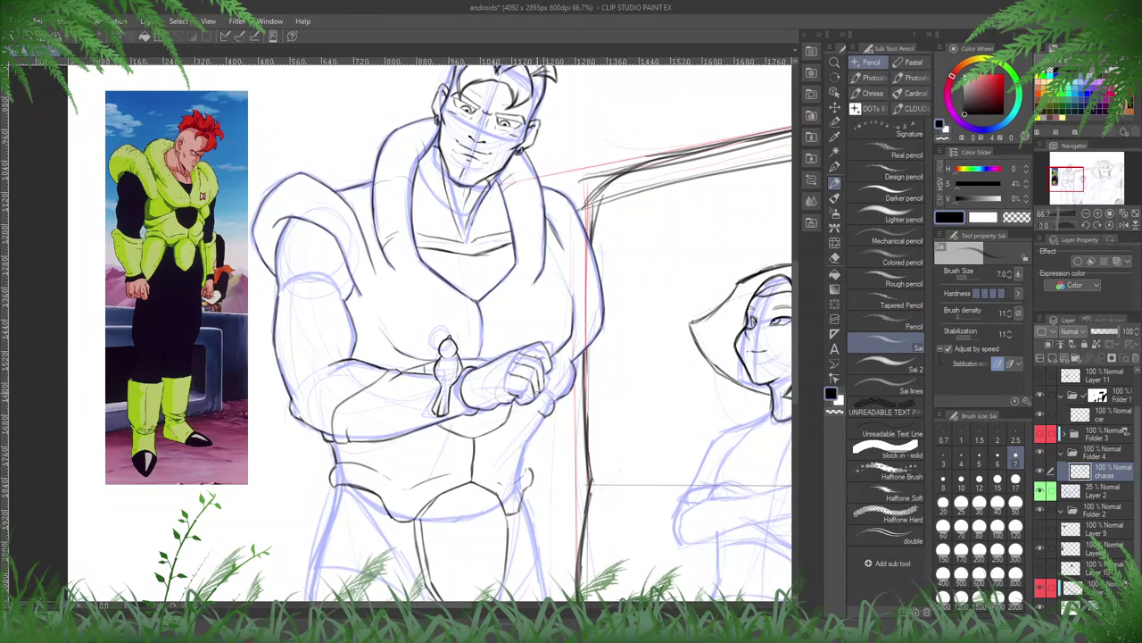
{"action": "left_click_drag", "start_coordinate": [548, 413], "coordinate": [520, 482]}
- On Layer 2, sketch in blue the large figure's van-side arm hanging straight down with its cuff and hand, checking it mirrored
{"action": "left_click", "coordinate": [1040, 491]}
{"action": "left_click", "coordinate": [1039, 491]}
{"action": "left_click", "coordinate": [1102, 491]}
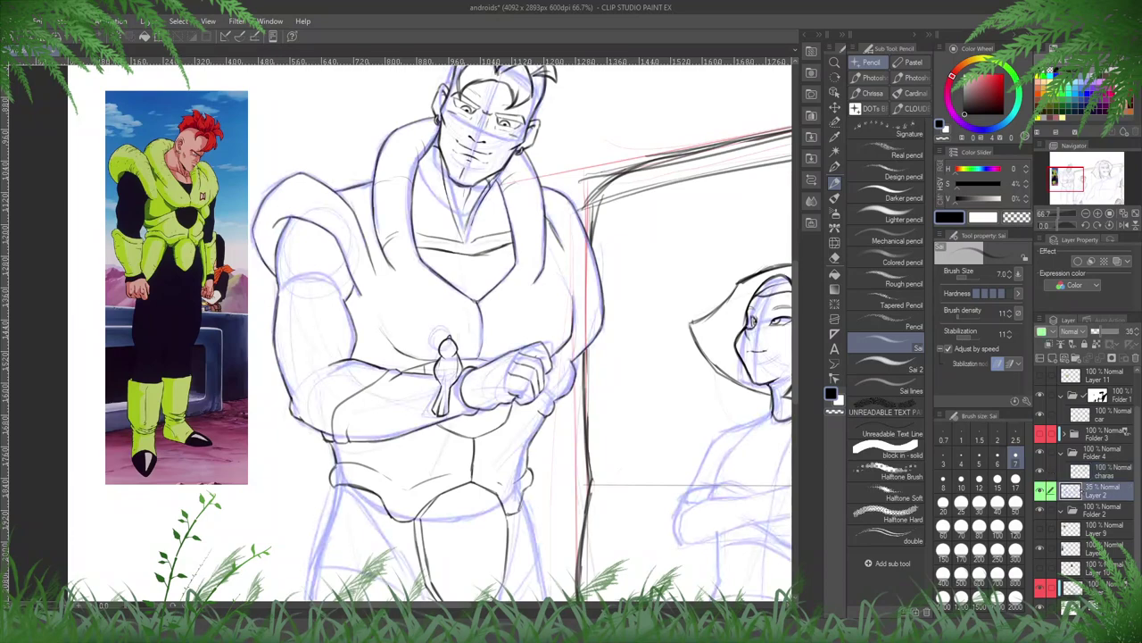
{"action": "left_click", "coordinate": [1087, 93]}
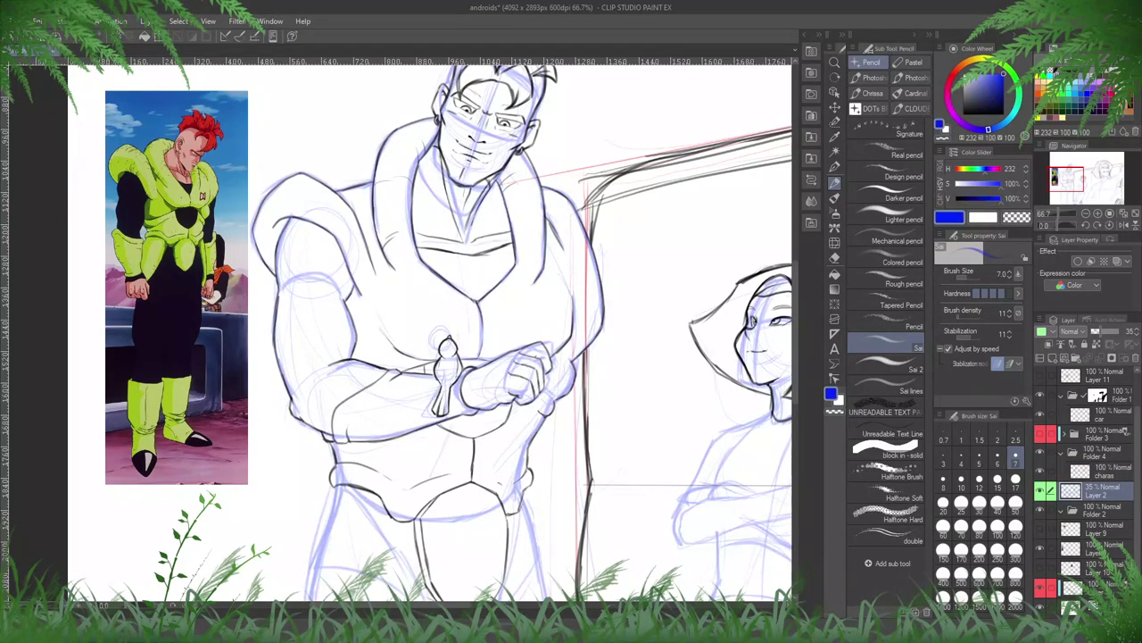
{"action": "scroll", "coordinate": [555, 100], "scroll_direction": "down", "scroll_amount": 2}
{"action": "mouse_move", "coordinate": [592, 281]}
{"action": "left_mouse_down"}
{"action": "mouse_move", "coordinate": [543, 267]}
{"action": "mouse_move", "coordinate": [538, 397]}
{"action": "left_mouse_up"}
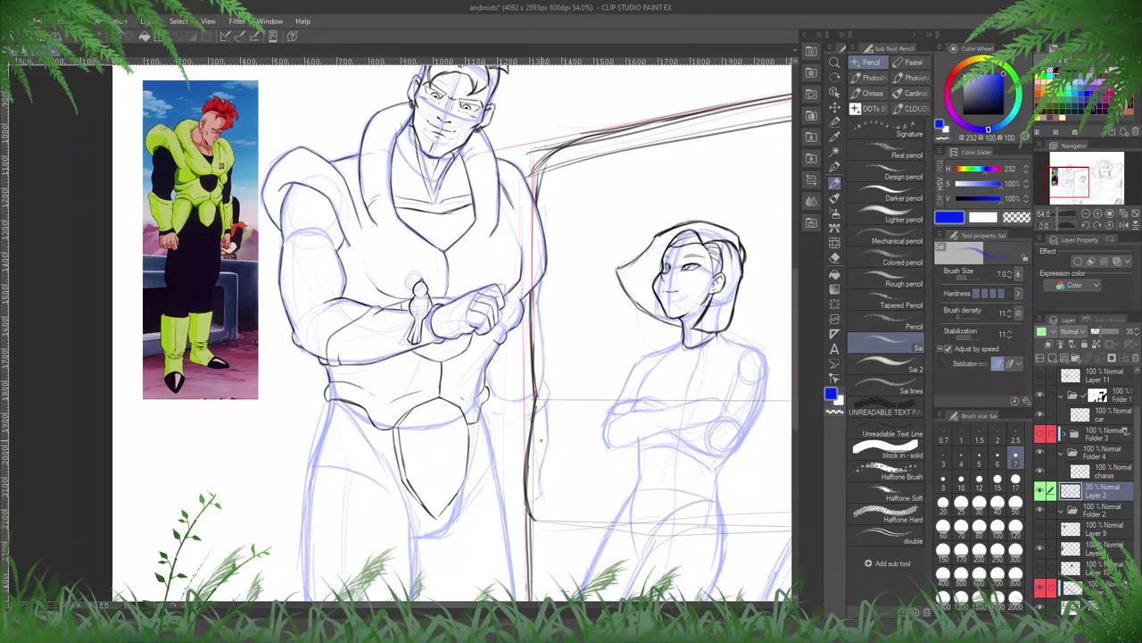
{"action": "left_click_drag", "start_coordinate": [542, 496], "coordinate": [537, 508]}
{"action": "left_click_drag", "start_coordinate": [598, 481], "coordinate": [560, 433]}
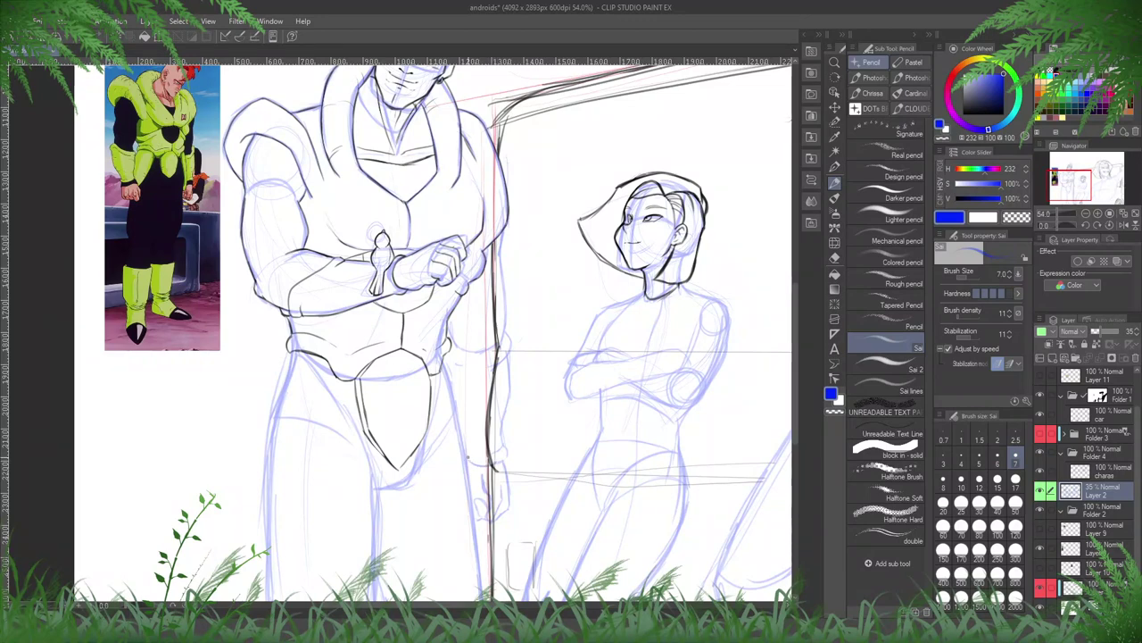
{"action": "key", "text": "h"}
{"action": "left_click_drag", "start_coordinate": [352, 329], "coordinate": [428, 333]}
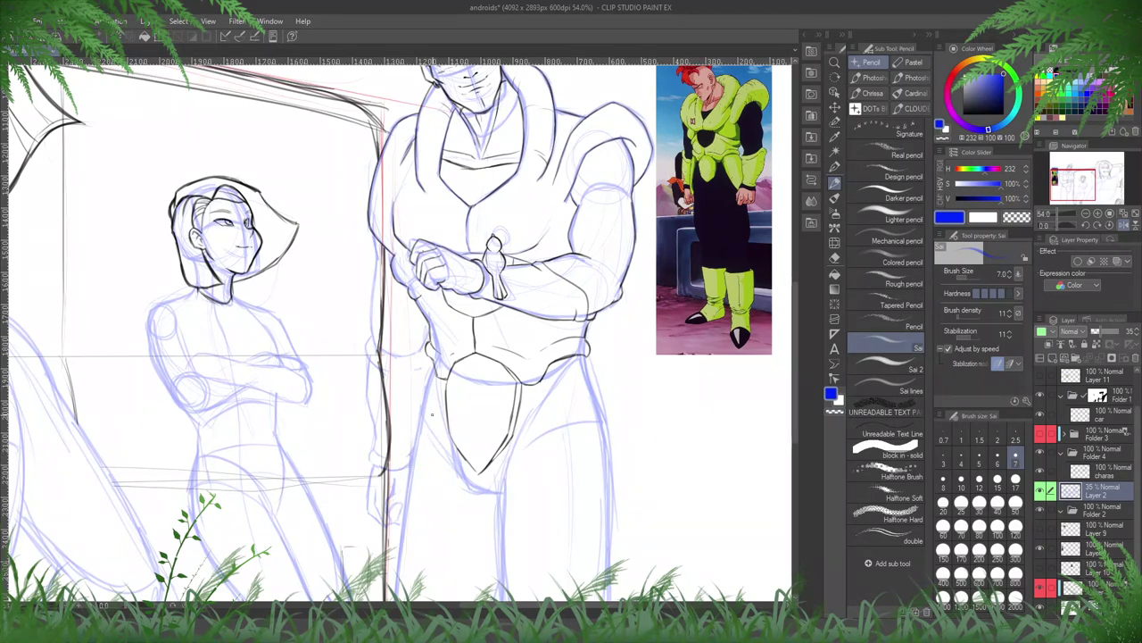
{"action": "key", "text": "h"}
- Select the sketched hanging arm with the Selection pen, move it slightly upward with a transform, and deselect it
{"action": "scroll", "coordinate": [433, 414], "scroll_direction": "down", "scroll_amount": 5}
{"action": "scroll", "coordinate": [437, 393], "scroll_direction": "up", "scroll_amount": 1}
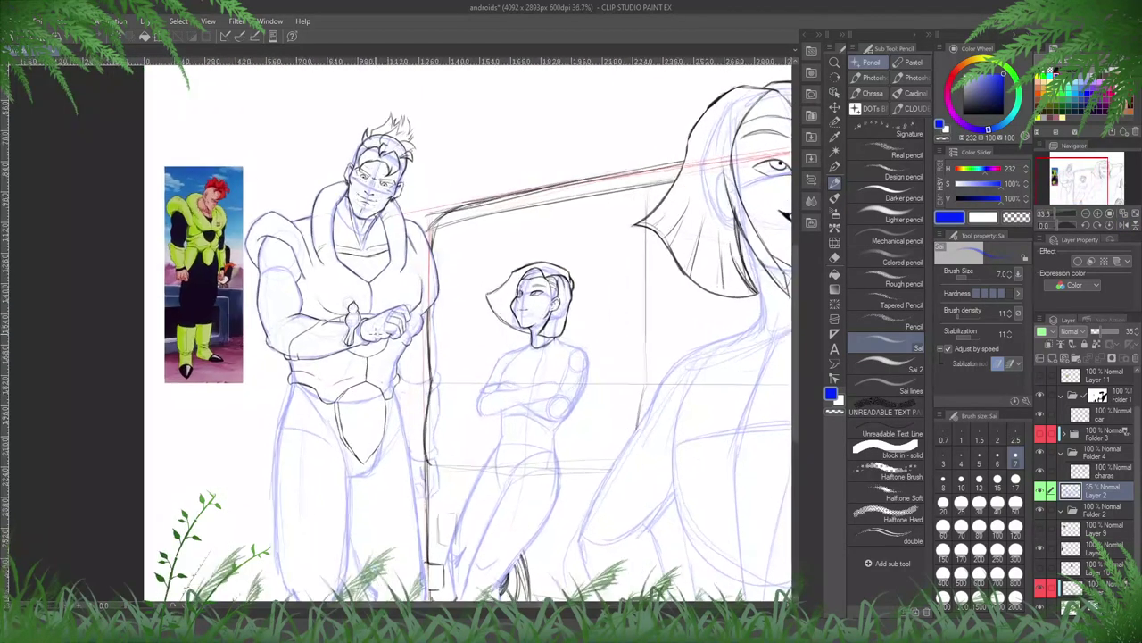
{"action": "key", "text": "m"}
{"action": "left_click", "coordinate": [437, 319]}
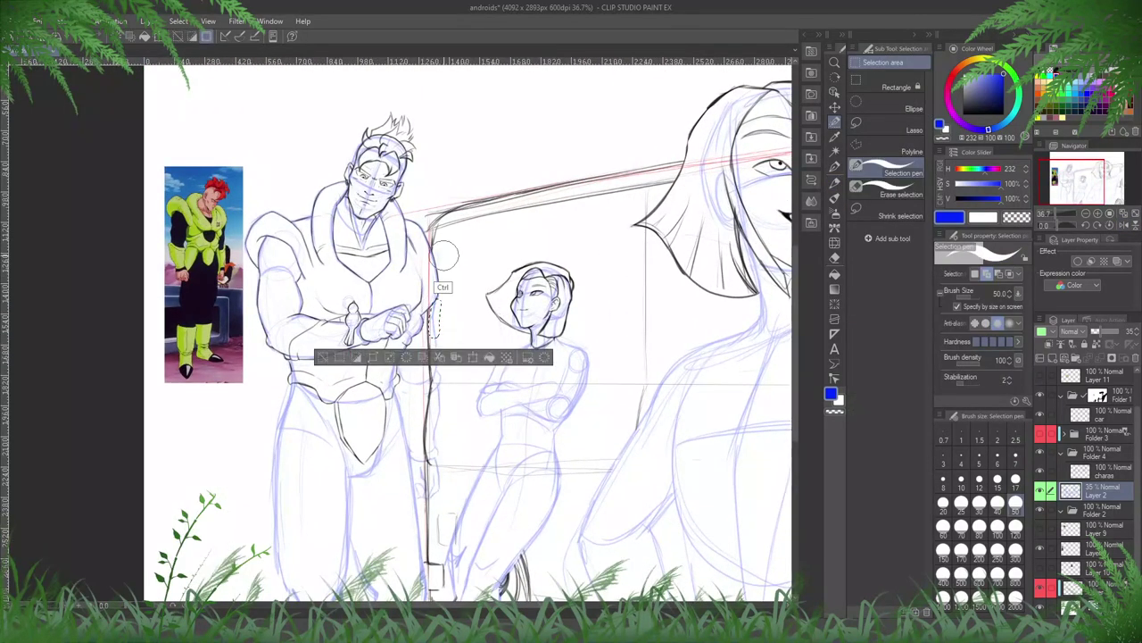
{"action": "mouse_move", "coordinate": [434, 308]}
{"action": "left_mouse_down"}
{"action": "mouse_move", "coordinate": [439, 484]}
{"action": "mouse_move", "coordinate": [426, 489]}
{"action": "mouse_move", "coordinate": [419, 438]}
{"action": "left_mouse_up"}
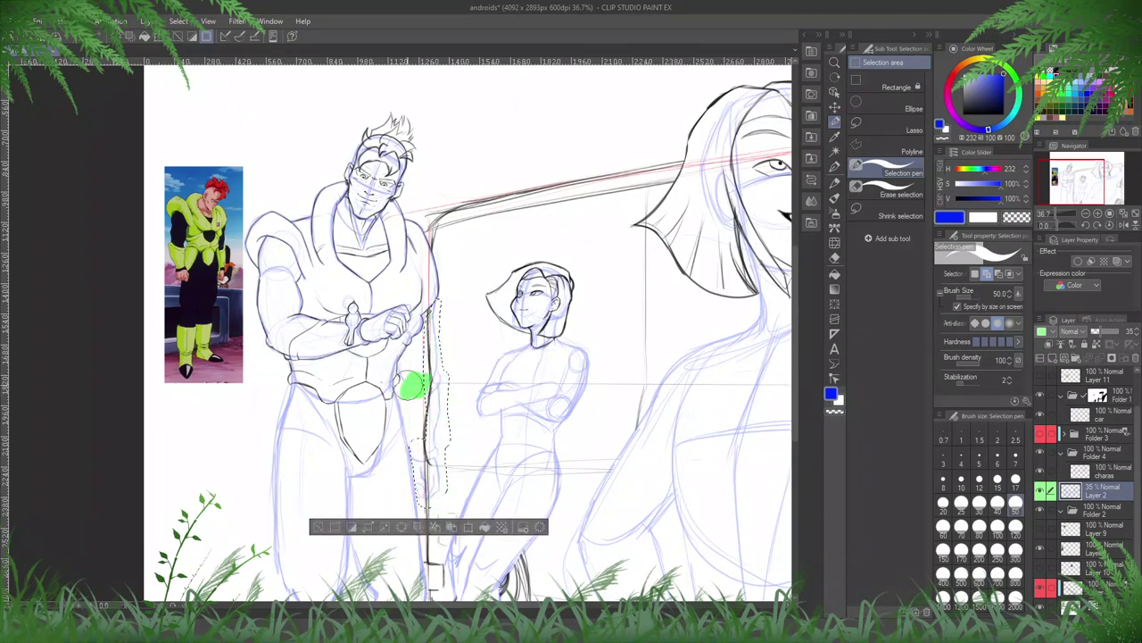
{"action": "key", "text": "ctrl+t"}
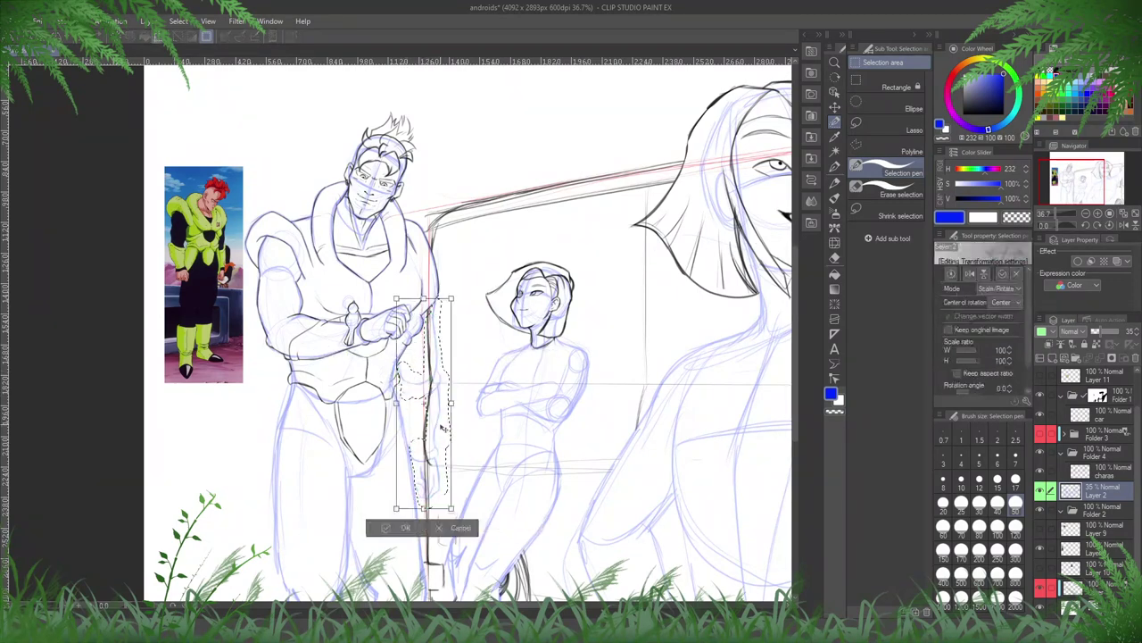
{"action": "left_click_drag", "start_coordinate": [446, 432], "coordinate": [444, 421]}
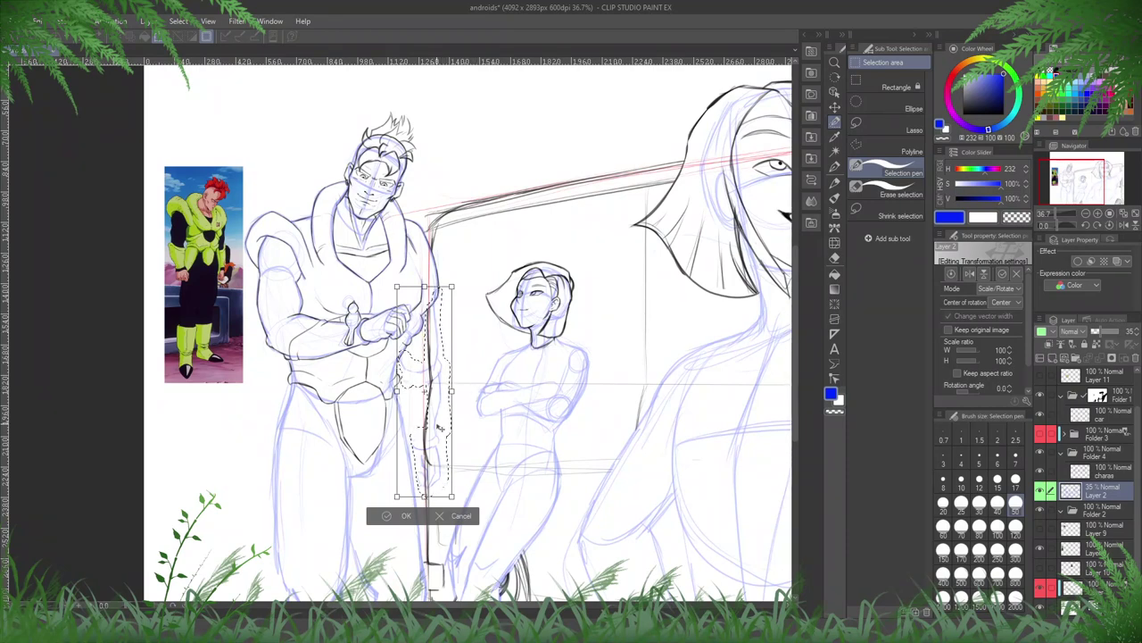
{"action": "key", "text": "Return"}
{"action": "key", "text": "ctrl+d"}
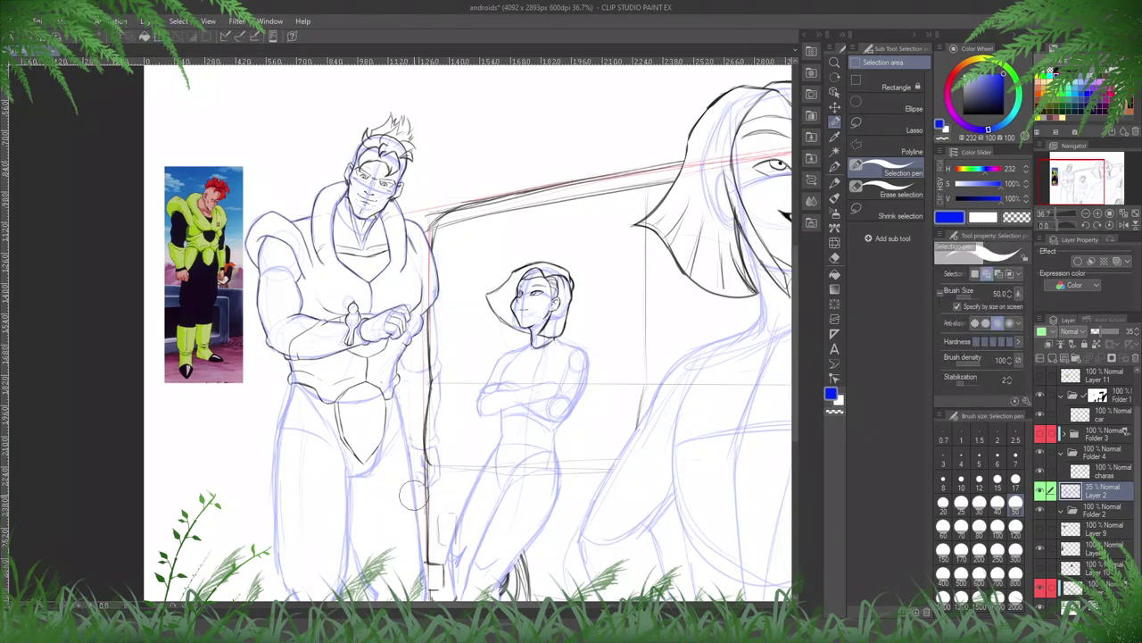
- Return to the charas layer with black and the Sai pencil, and save the illustration
{"action": "left_click", "coordinate": [1098, 473]}
{"action": "left_click", "coordinate": [964, 115]}
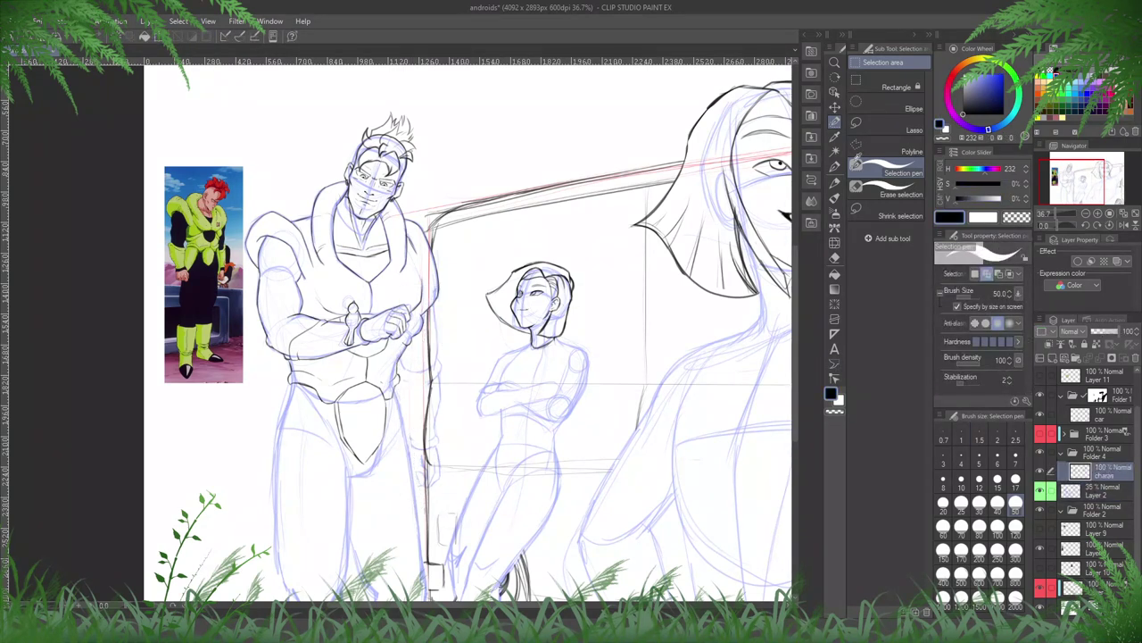
{"action": "left_click", "coordinate": [834, 183]}
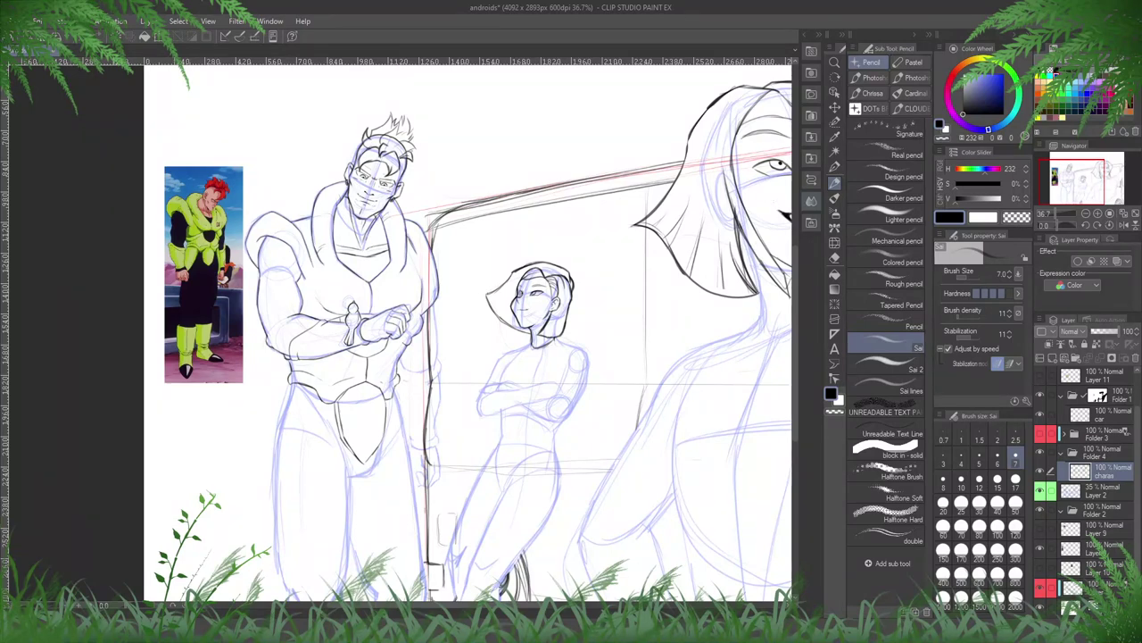
{"action": "key", "text": "ctrl+s"}
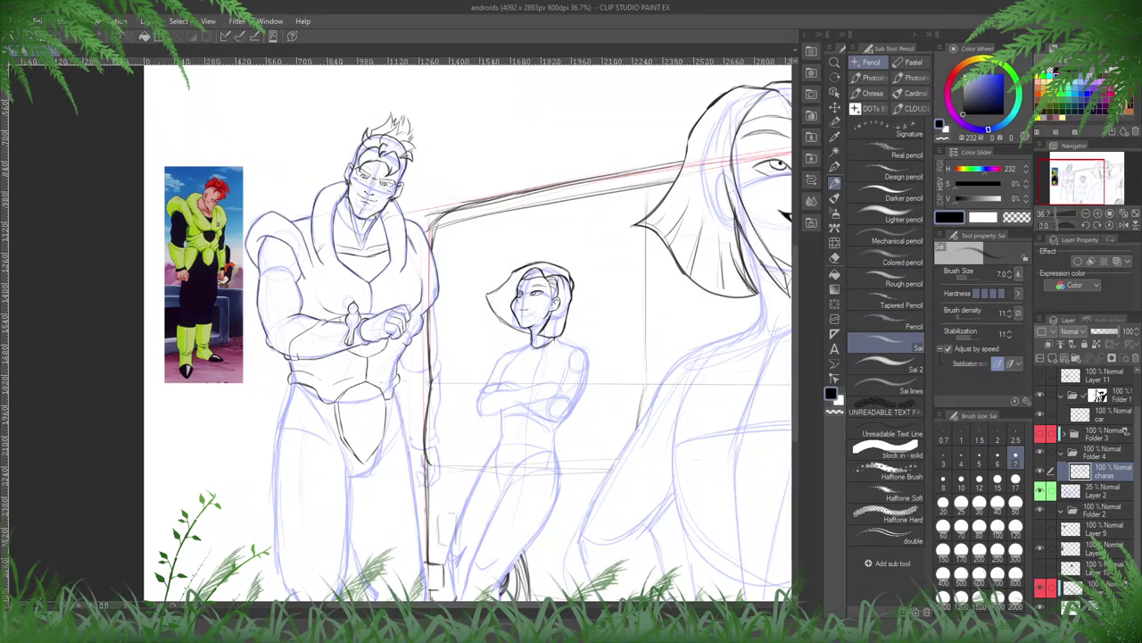
- On Folder 1's mask, erase the van's vertical edge lines where they cross the hanging forearm and hand
{"action": "left_click", "coordinate": [1100, 395]}
{"action": "scroll", "coordinate": [519, 332], "scroll_direction": "up", "scroll_amount": 1}
{"action": "key", "text": "e"}
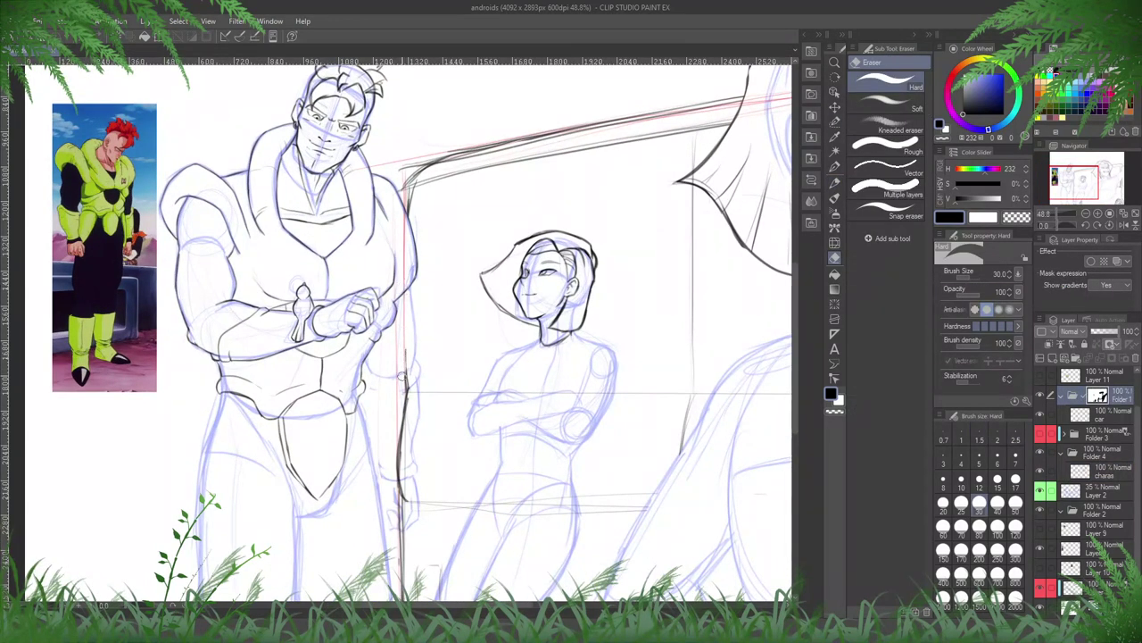
{"action": "mouse_move", "coordinate": [403, 353]}
{"action": "left_mouse_down"}
{"action": "mouse_move", "coordinate": [401, 434]}
{"action": "mouse_move", "coordinate": [413, 392]}
{"action": "mouse_move", "coordinate": [403, 528]}
{"action": "left_mouse_up"}
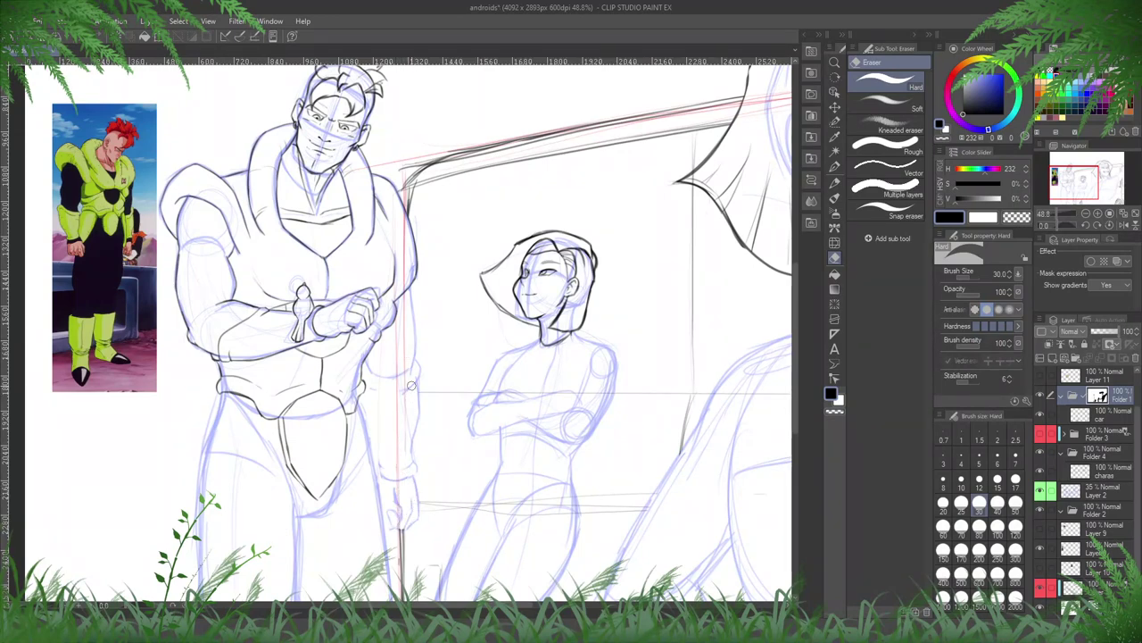
- On the charas layer, line the large figure's pointed hip armour plate on the side away from the van with the Sai pencil
{"action": "left_click", "coordinate": [1098, 475]}
{"action": "left_click_drag", "start_coordinate": [560, 444], "coordinate": [642, 438]}
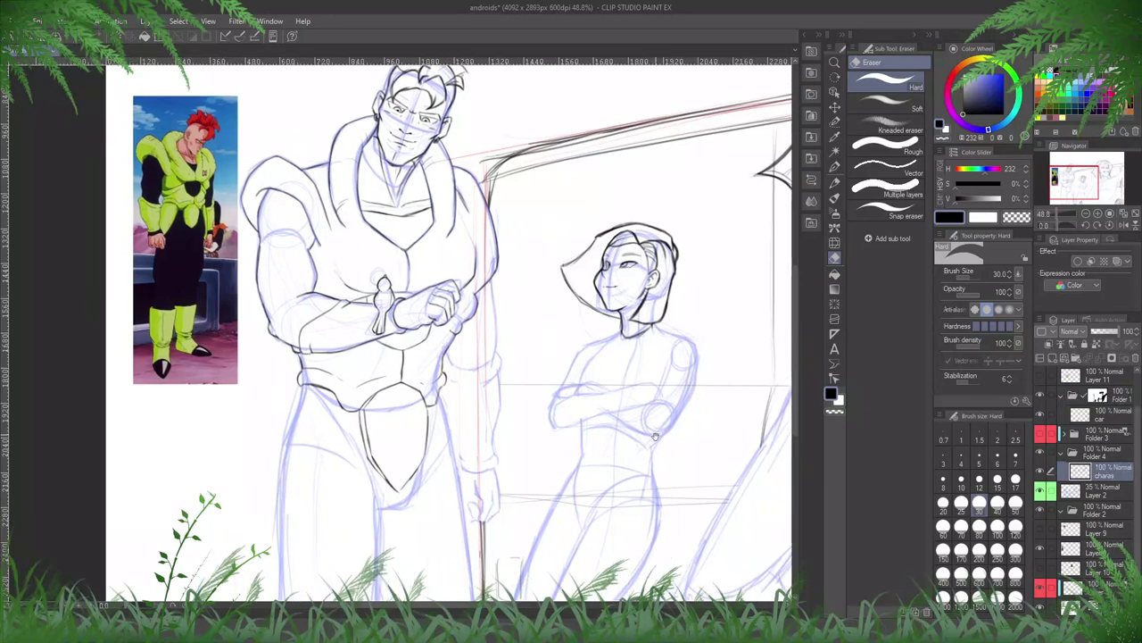
{"action": "left_click_drag", "start_coordinate": [560, 377], "coordinate": [621, 341]}
{"action": "key", "text": "p"}
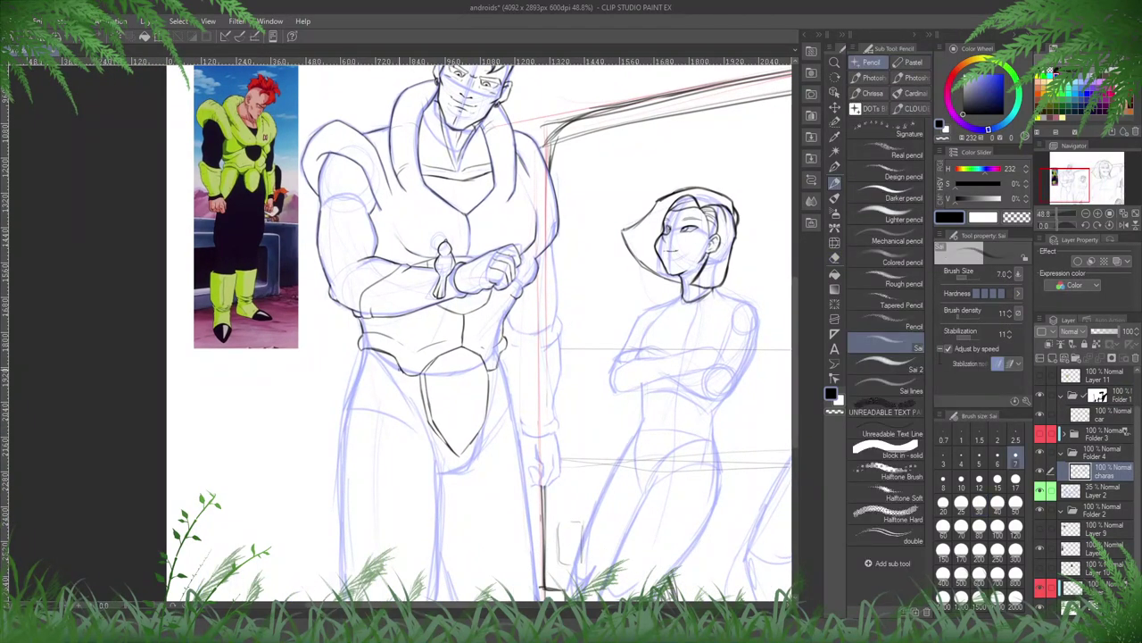
{"action": "mouse_move", "coordinate": [395, 356]}
{"action": "left_mouse_down"}
{"action": "mouse_move", "coordinate": [388, 408]}
{"action": "mouse_move", "coordinate": [340, 466]}
{"action": "left_mouse_up"}
{"action": "left_click_drag", "start_coordinate": [362, 349], "coordinate": [336, 466]}
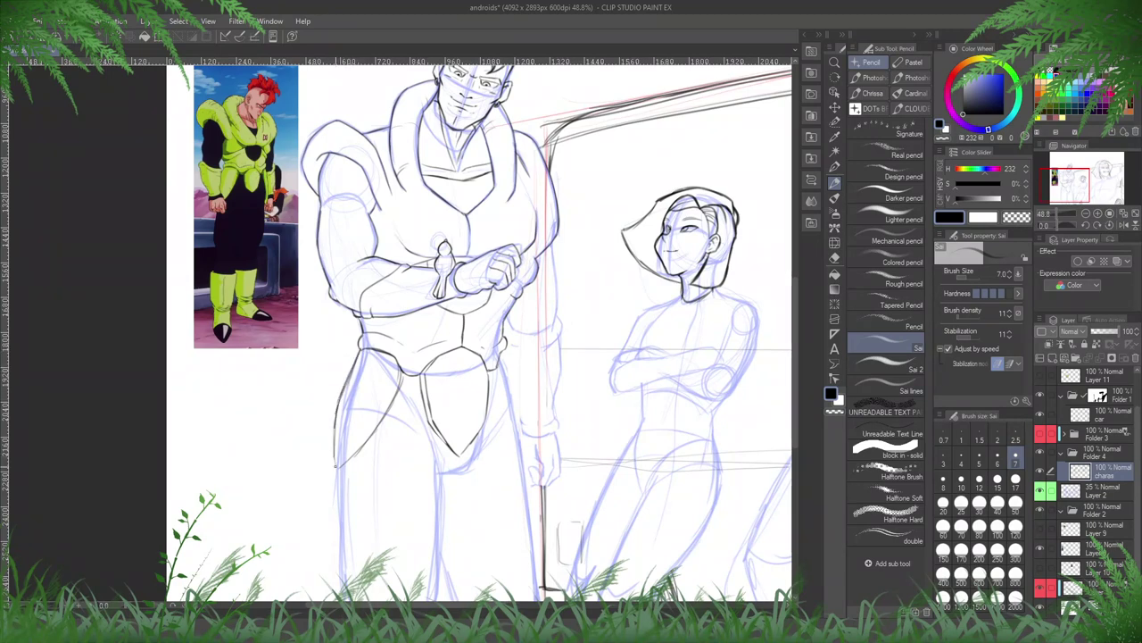
{"action": "key", "text": "e"}
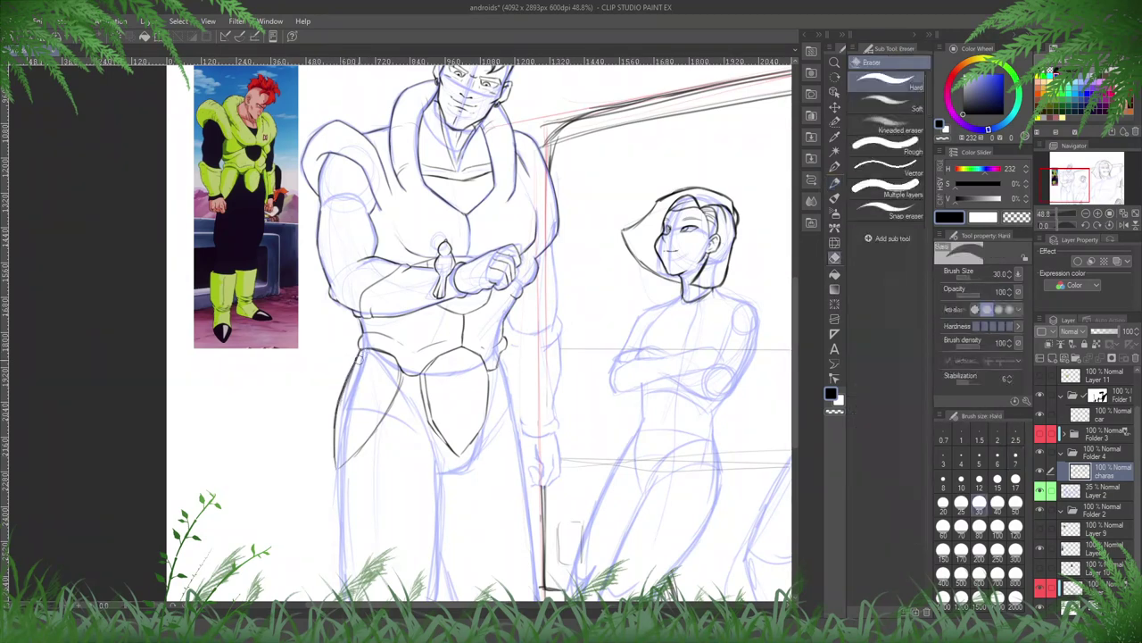
{"action": "key", "text": "p"}
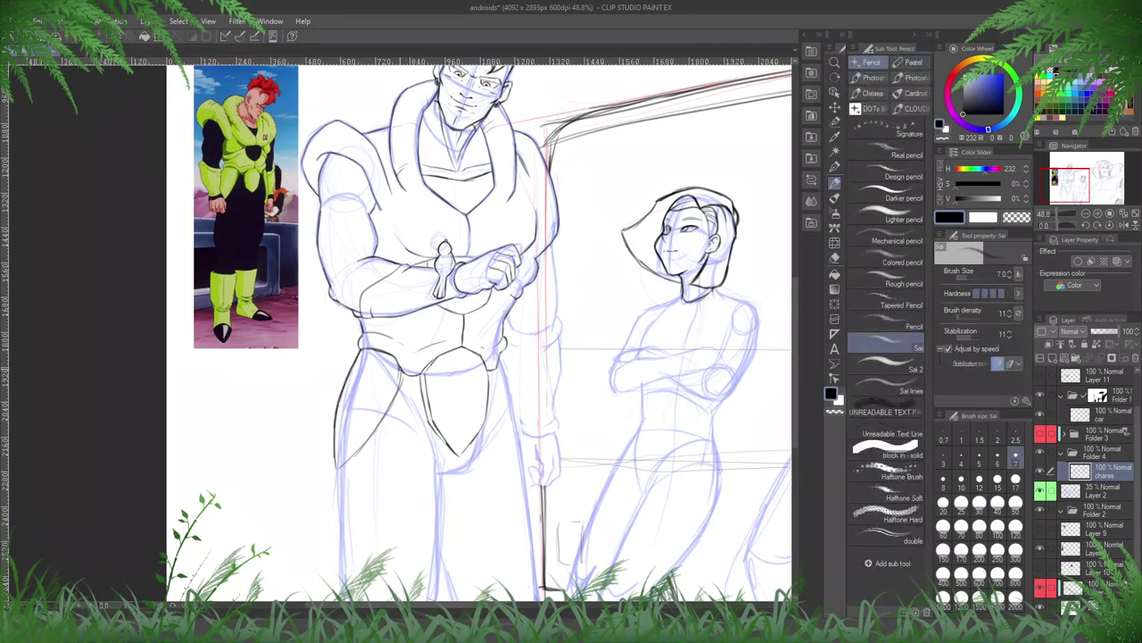
{"action": "mouse_move", "coordinate": [402, 362]}
{"action": "left_mouse_down"}
{"action": "mouse_move", "coordinate": [389, 409]}
{"action": "mouse_move", "coordinate": [339, 468]}
{"action": "left_mouse_up"}
{"action": "key", "text": "e"}
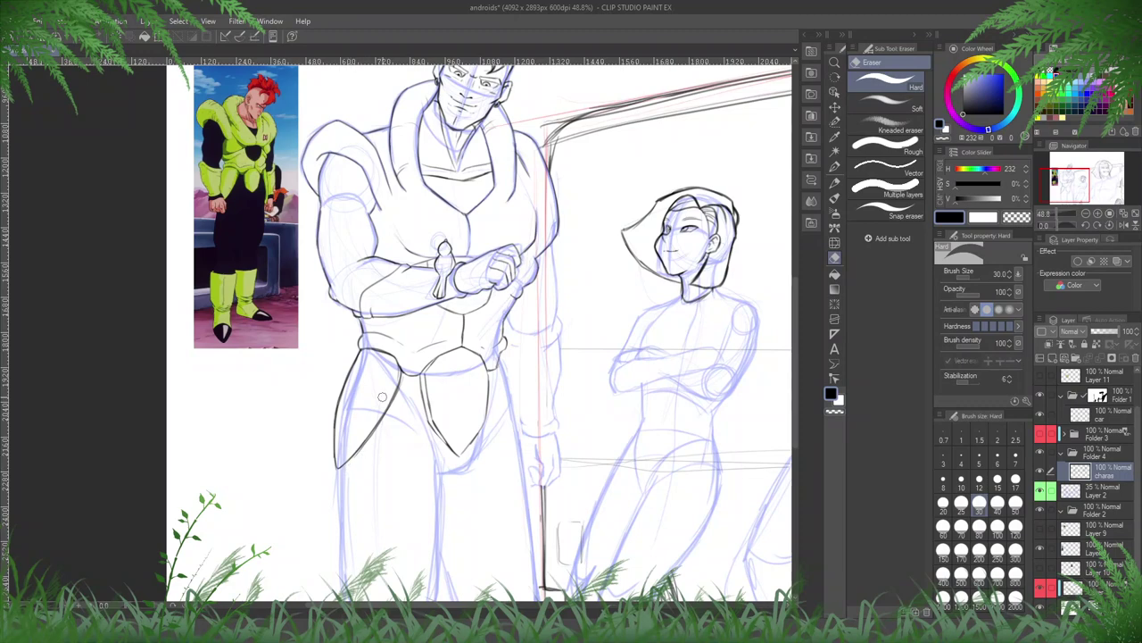
{"action": "key", "text": "p"}
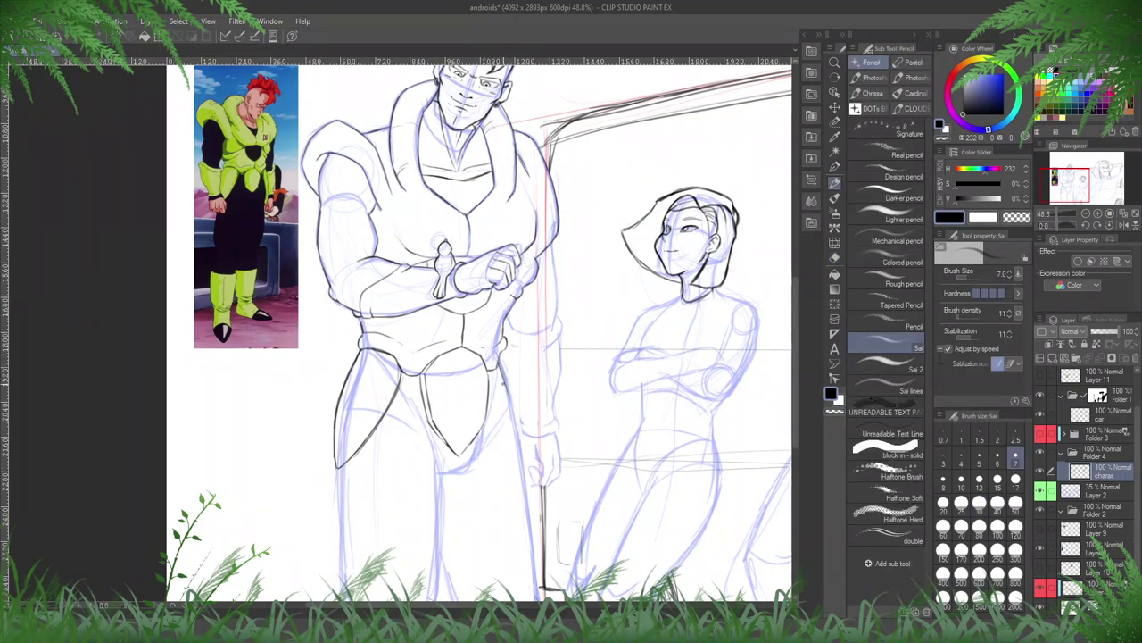
- Line the narrow hip armour plate on the large figure's van side and save the illustration
{"action": "left_click_drag", "start_coordinate": [503, 364], "coordinate": [517, 444]}
{"action": "left_click_drag", "start_coordinate": [511, 389], "coordinate": [524, 468]}
{"action": "left_click_drag", "start_coordinate": [506, 349], "coordinate": [518, 389]}
{"action": "key", "text": "ctrl+z"}
{"action": "left_click_drag", "start_coordinate": [506, 347], "coordinate": [517, 392]}
{"action": "left_click_drag", "start_coordinate": [505, 348], "coordinate": [521, 407]}
{"action": "left_click_drag", "start_coordinate": [512, 368], "coordinate": [525, 452]}
{"action": "left_click_drag", "start_coordinate": [523, 412], "coordinate": [525, 461]}
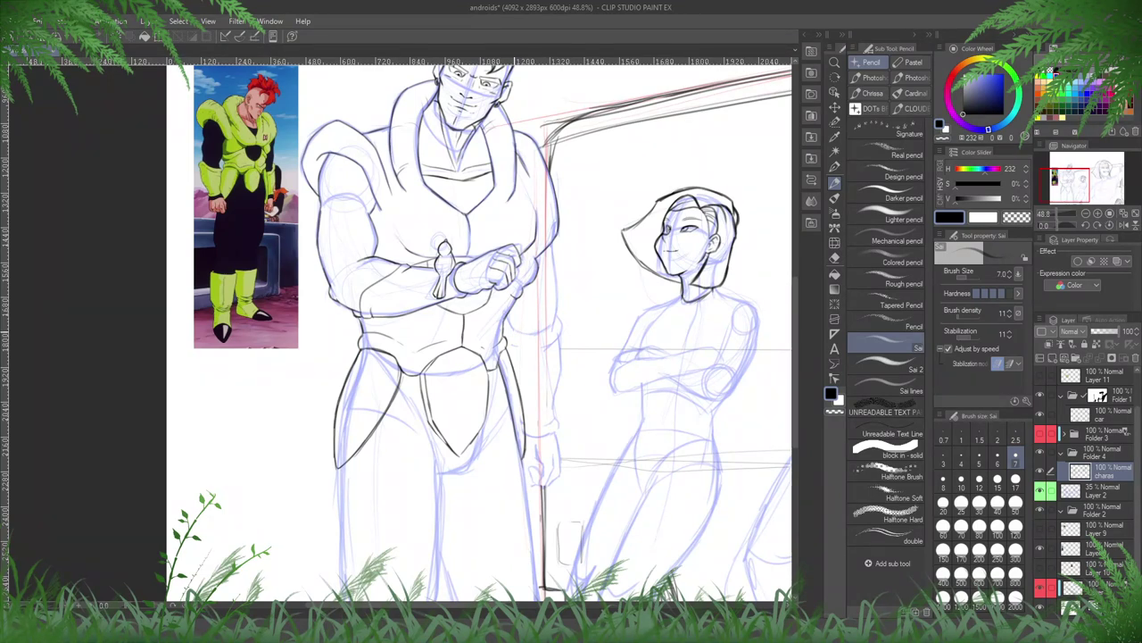
{"action": "key", "text": "ctrl+s"}
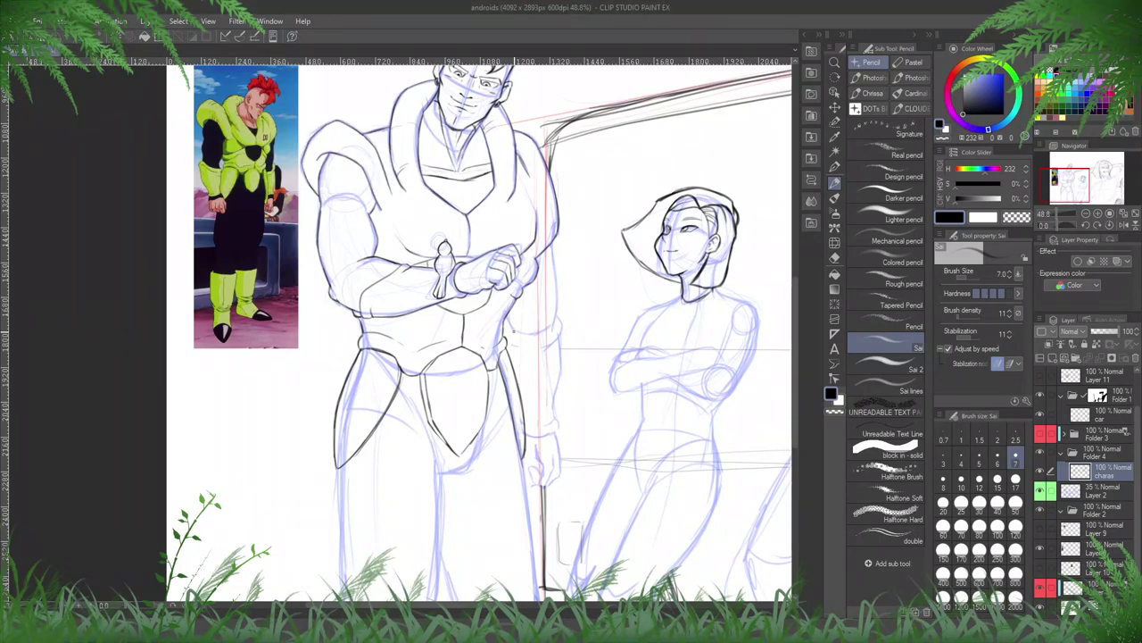
- Erase and redraw the front line of the short-haired woman's neck below the chin, checking the head mirrored
{"action": "scroll", "coordinate": [705, 235], "scroll_direction": "up", "scroll_amount": 4}
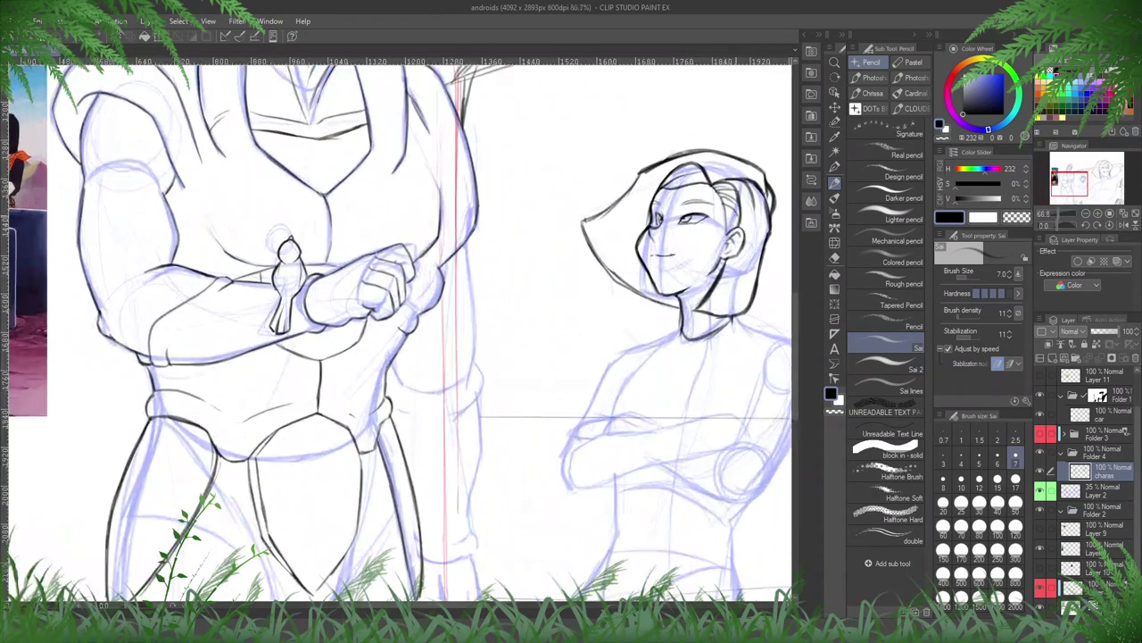
{"action": "left_click_drag", "start_coordinate": [675, 429], "coordinate": [512, 505]}
{"action": "key", "text": "h"}
{"action": "left_click_drag", "start_coordinate": [532, 411], "coordinate": [691, 405]}
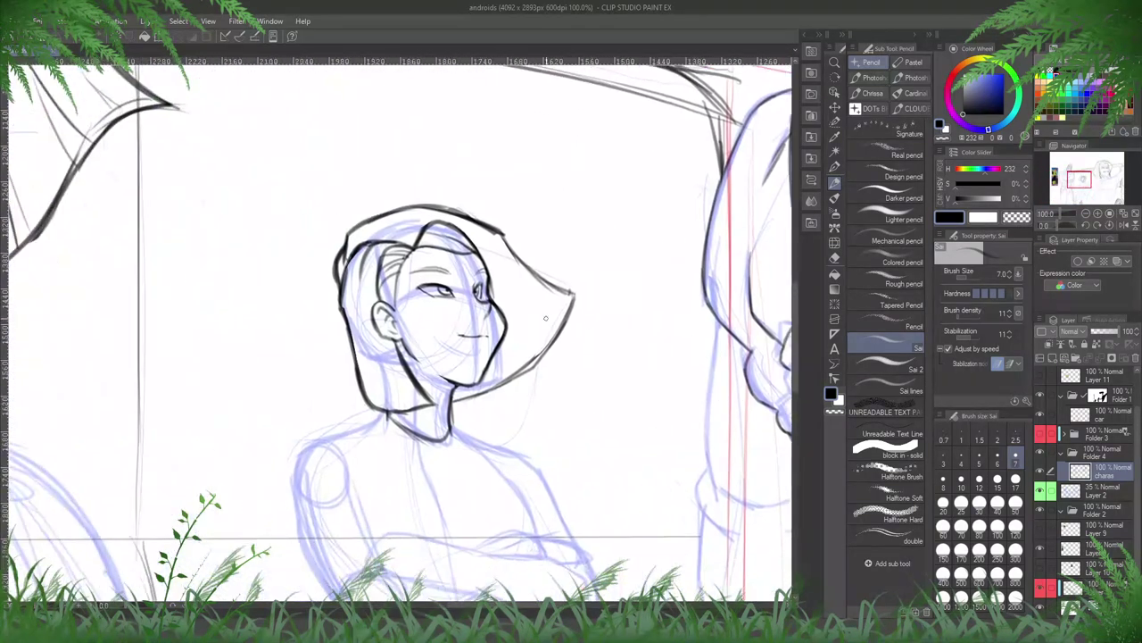
{"action": "key", "text": "e"}
{"action": "key", "text": "p"}
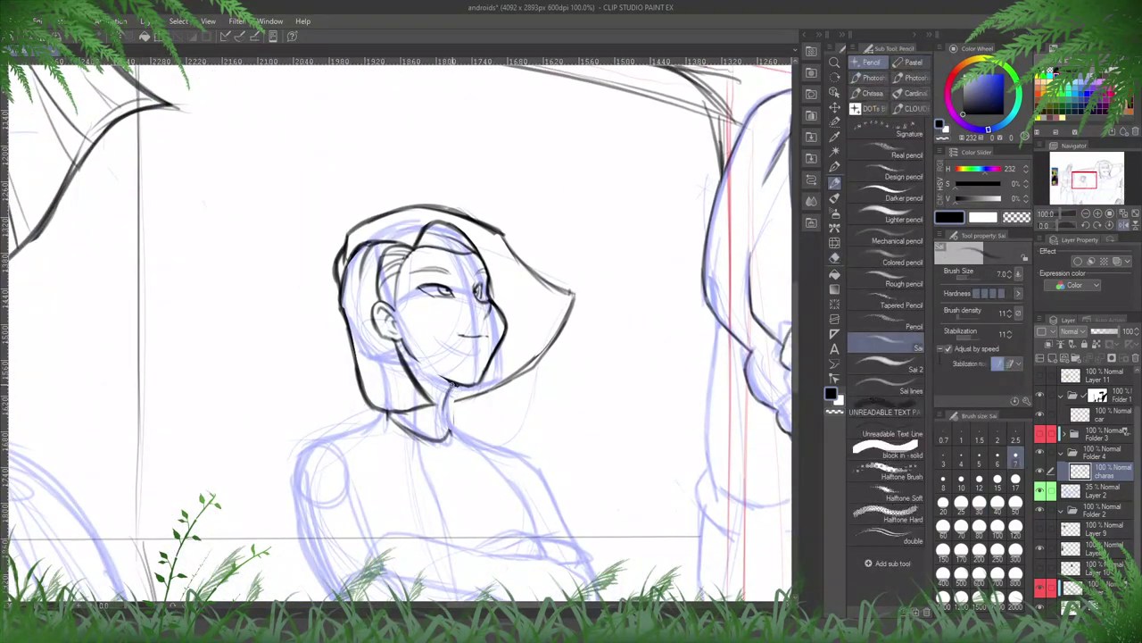
{"action": "left_click_drag", "start_coordinate": [444, 398], "coordinate": [449, 427]}
{"action": "key", "text": "e"}
{"action": "key", "text": "h"}
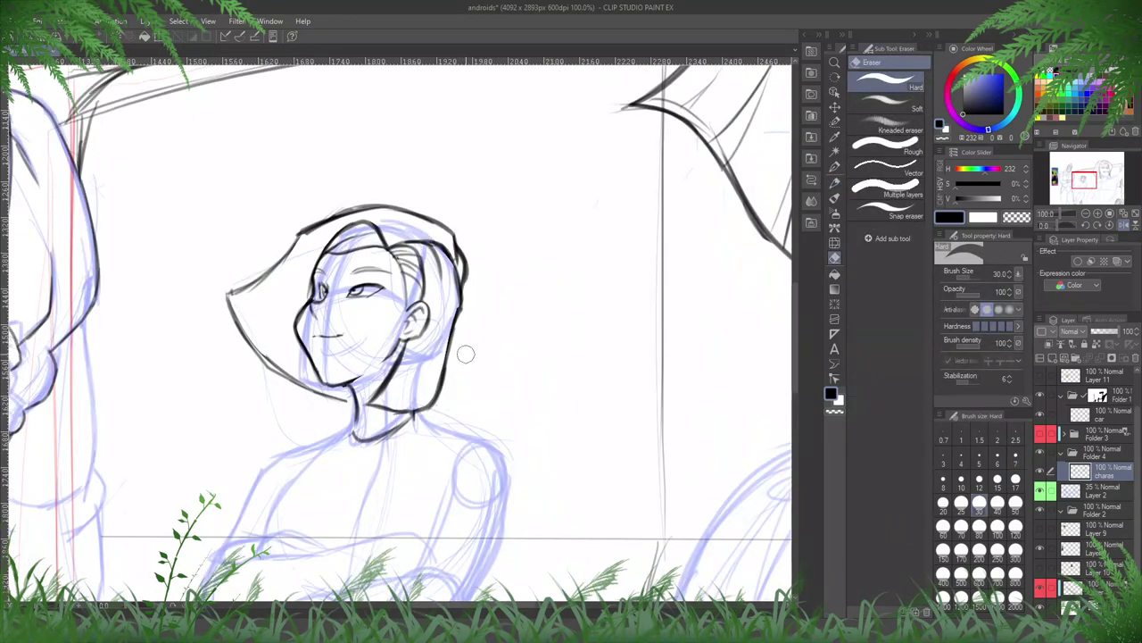
- Strengthen the woman's collar line, clean up her chin, and darken the hair edge below her ear
{"action": "key", "text": "p"}
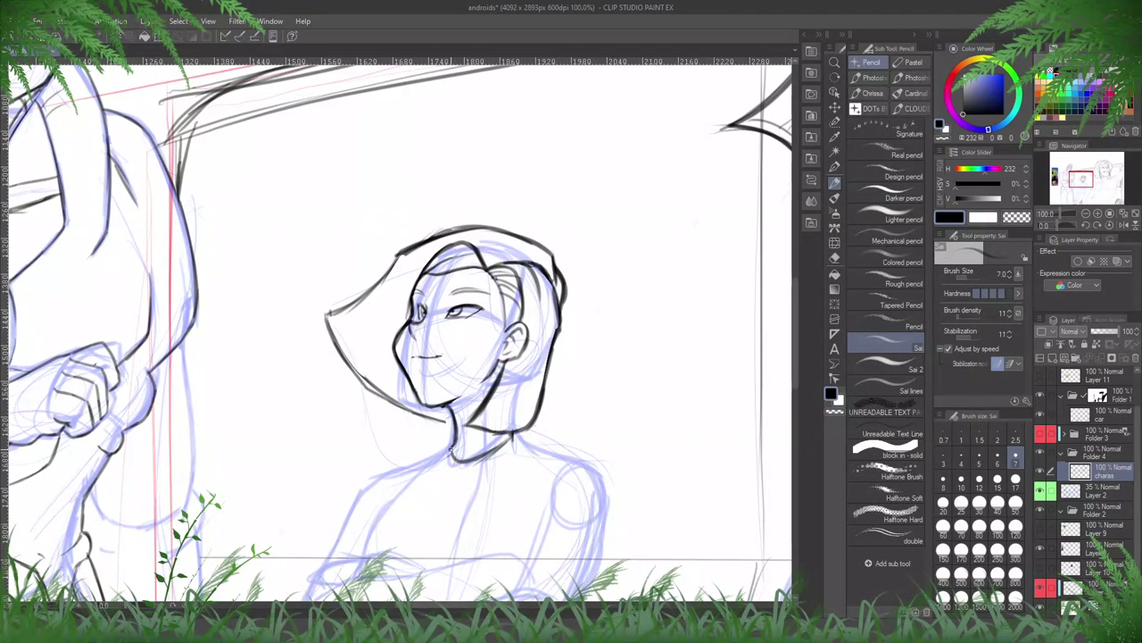
{"action": "left_click_drag", "start_coordinate": [448, 457], "coordinate": [514, 436]}
{"action": "key", "text": "e"}
{"action": "mouse_move", "coordinate": [425, 400]}
{"action": "left_mouse_down"}
{"action": "mouse_move", "coordinate": [467, 389]}
{"action": "mouse_move", "coordinate": [443, 406]}
{"action": "left_mouse_up"}
{"action": "key", "text": "p"}
{"action": "left_click_drag", "start_coordinate": [503, 362], "coordinate": [494, 380]}
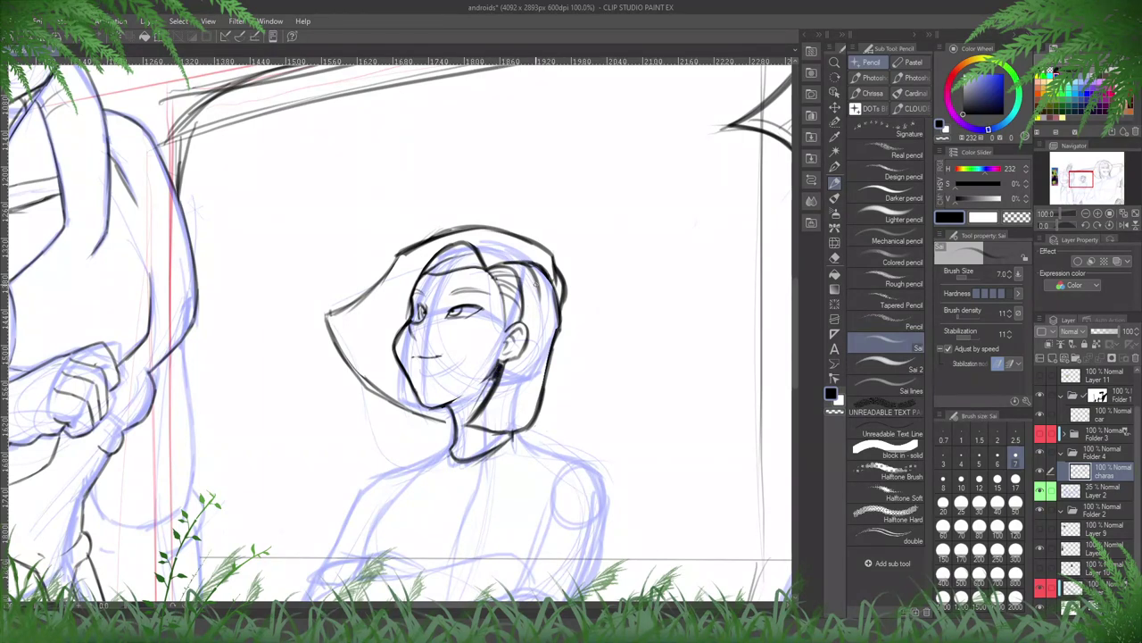
- Line the curved crotch contour beneath the large figure's central waist plate
{"action": "scroll", "coordinate": [670, 254], "scroll_direction": "down", "scroll_amount": 5}
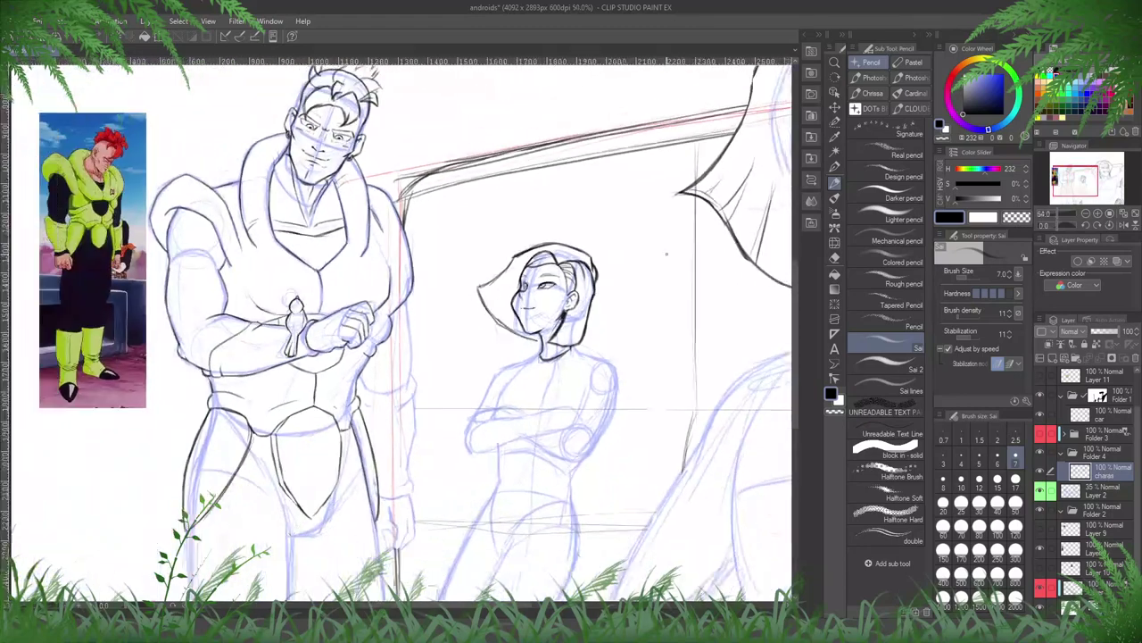
{"action": "scroll", "coordinate": [396, 450], "scroll_direction": "up", "scroll_amount": 4}
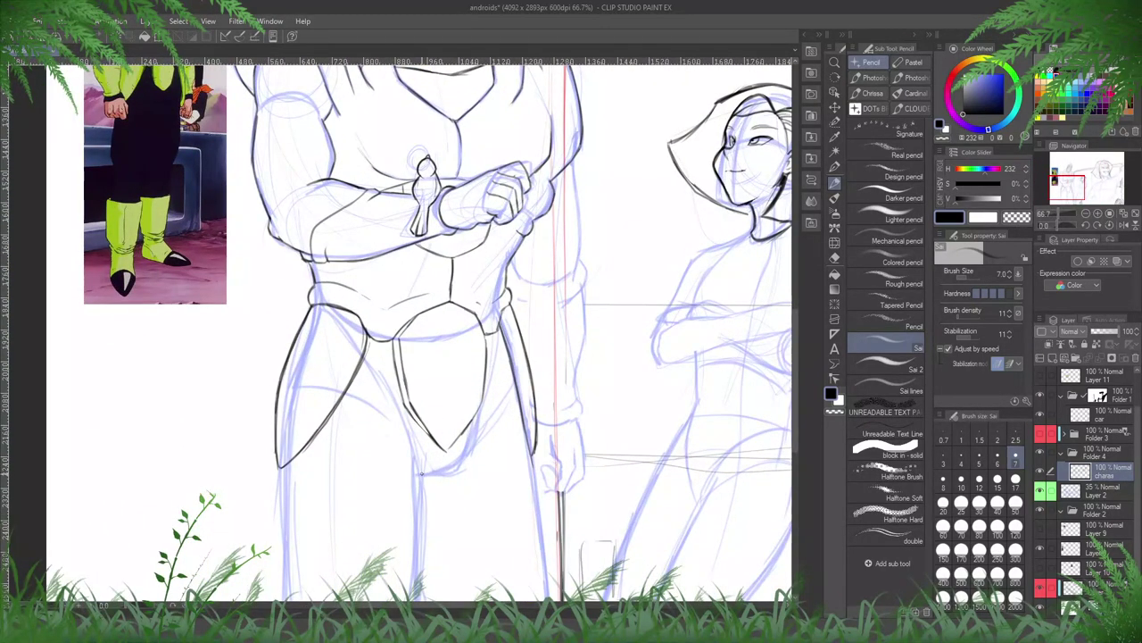
{"action": "mouse_move", "coordinate": [420, 475]}
{"action": "left_mouse_down"}
{"action": "mouse_move", "coordinate": [465, 464]}
{"action": "mouse_move", "coordinate": [481, 421]}
{"action": "left_mouse_up"}
{"action": "left_click_drag", "start_coordinate": [466, 464], "coordinate": [480, 434]}
- Draw the inner contour of the large figure's leg away from the van, from the crotch down to the knee, redoing unsatisfactory strokes
{"action": "mouse_move", "coordinate": [426, 475]}
{"action": "left_mouse_down"}
{"action": "mouse_move", "coordinate": [481, 462]}
{"action": "mouse_move", "coordinate": [472, 325]}
{"action": "mouse_move", "coordinate": [423, 373]}
{"action": "left_mouse_up"}
{"action": "left_click_drag", "start_coordinate": [424, 308], "coordinate": [419, 432]}
{"action": "key", "text": "ctrl+z"}
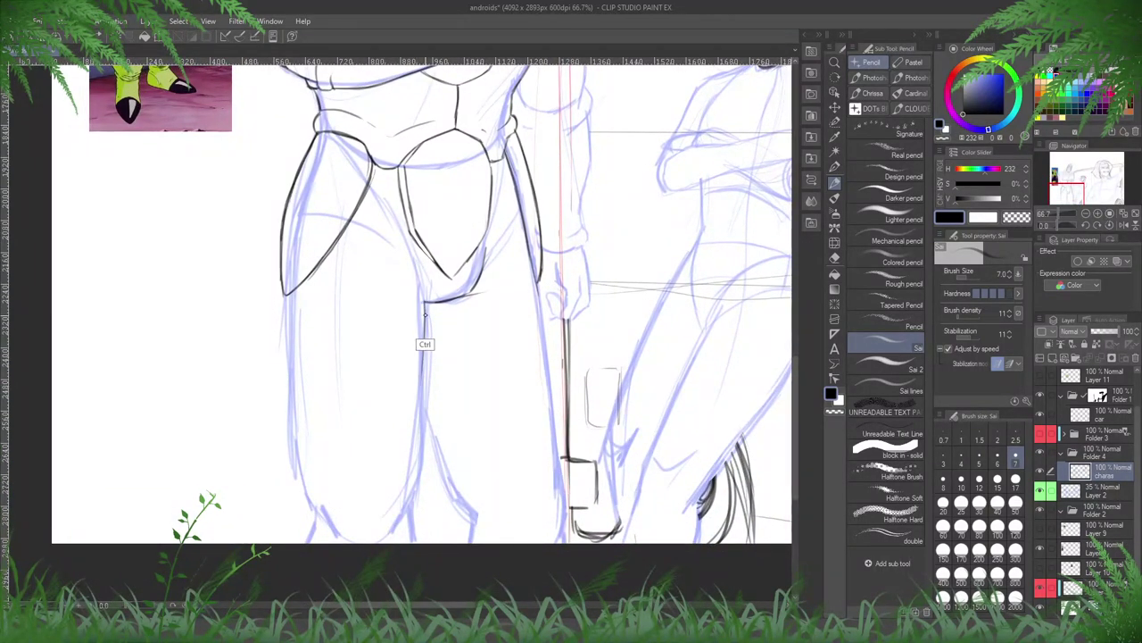
{"action": "key", "text": "ctrl+z"}
{"action": "left_click_drag", "start_coordinate": [425, 302], "coordinate": [424, 388]}
{"action": "key", "text": "ctrl+z"}
{"action": "left_click_drag", "start_coordinate": [426, 302], "coordinate": [424, 447]}
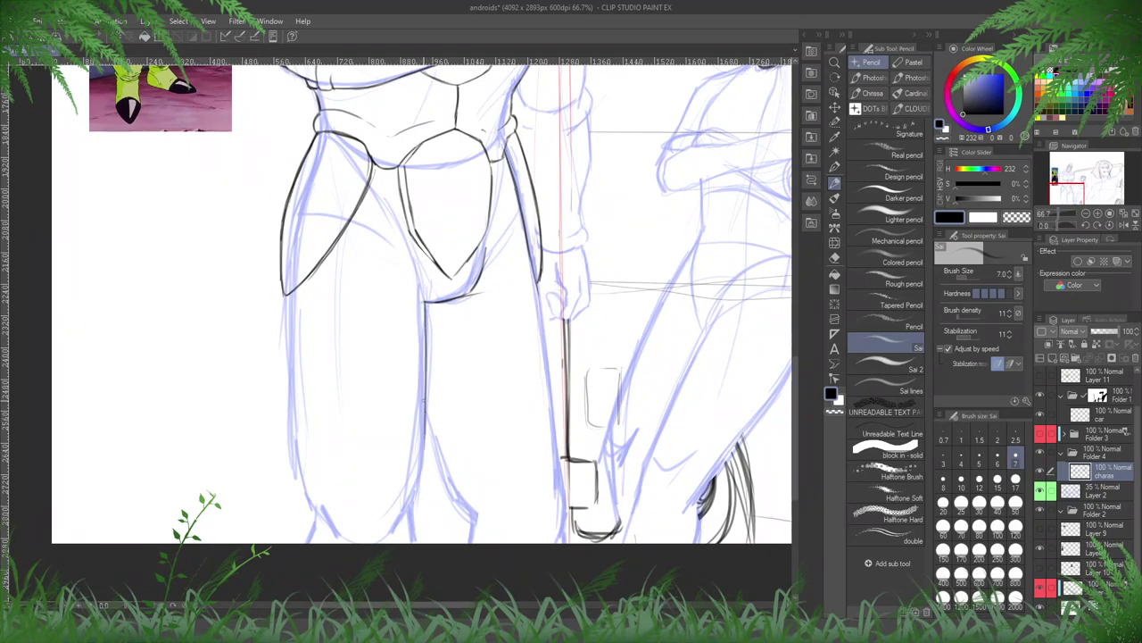
{"action": "left_click_drag", "start_coordinate": [425, 396], "coordinate": [421, 485]}
{"action": "key", "text": "ctrl+z"}
{"action": "mouse_move", "coordinate": [426, 399]}
{"action": "left_mouse_down"}
{"action": "mouse_move", "coordinate": [416, 498]}
{"action": "mouse_move", "coordinate": [396, 527]}
{"action": "mouse_move", "coordinate": [422, 450]}
{"action": "mouse_move", "coordinate": [485, 461]}
{"action": "mouse_move", "coordinate": [480, 587]}
{"action": "left_mouse_up"}
{"action": "left_click_drag", "start_coordinate": [497, 512], "coordinate": [513, 331]}
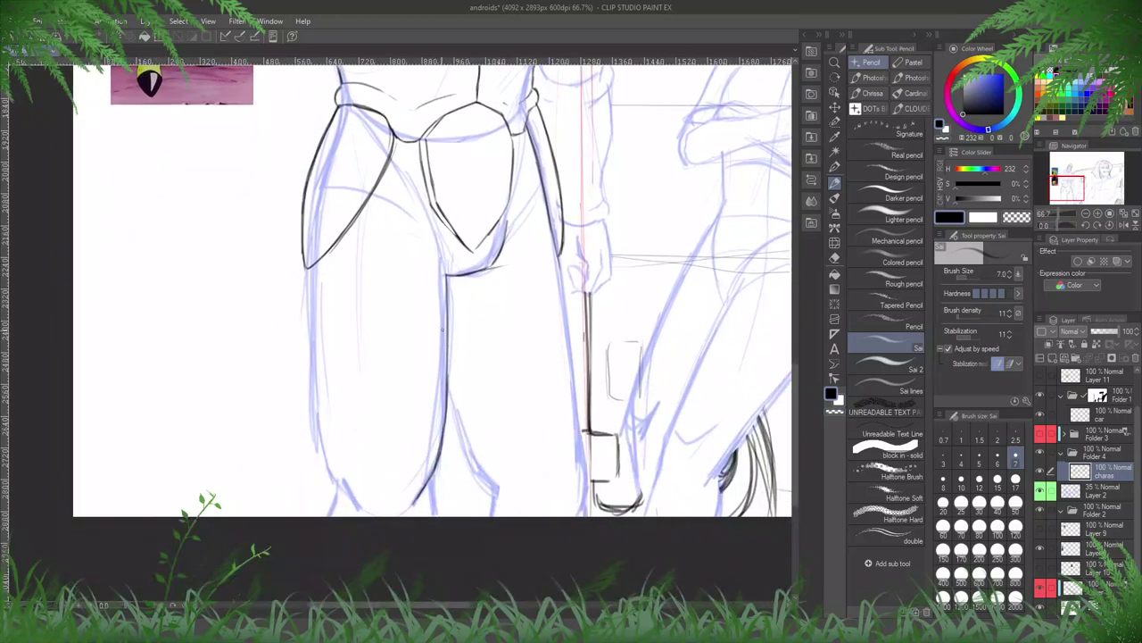
- With the canvas mirrored, line the same leg's outer contour and knee below the hip plate, restore the view, and save
{"action": "key", "text": "h"}
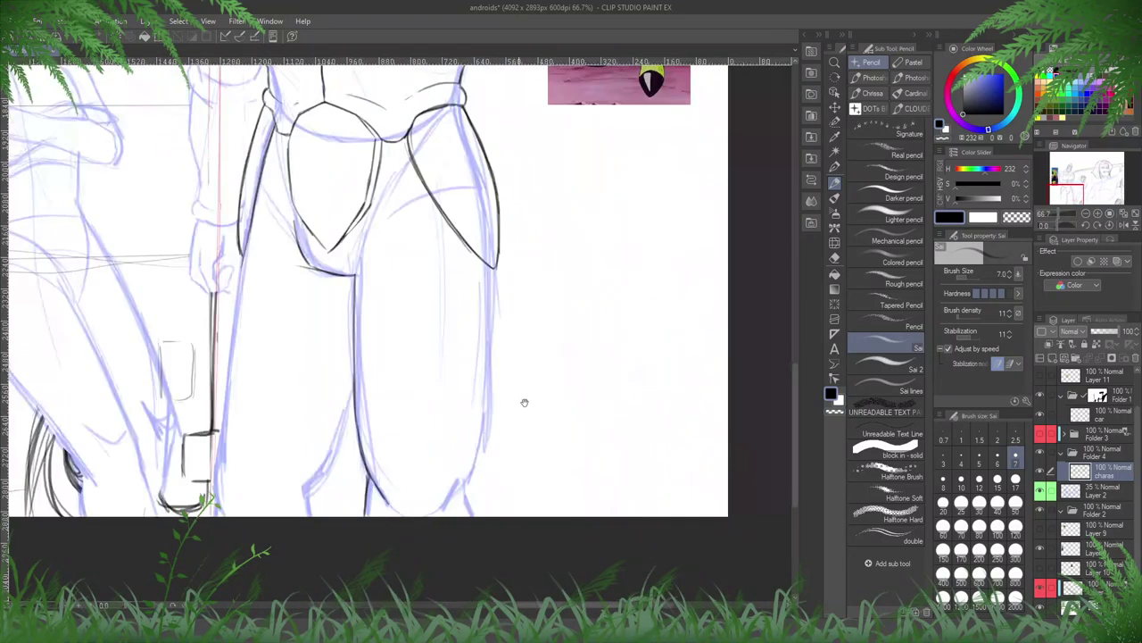
{"action": "mouse_move", "coordinate": [492, 270]}
{"action": "left_mouse_down"}
{"action": "mouse_move", "coordinate": [471, 475]}
{"action": "mouse_move", "coordinate": [480, 431]}
{"action": "mouse_move", "coordinate": [464, 484]}
{"action": "left_mouse_up"}
{"action": "mouse_move", "coordinate": [485, 432]}
{"action": "left_mouse_down"}
{"action": "mouse_move", "coordinate": [461, 493]}
{"action": "mouse_move", "coordinate": [474, 514]}
{"action": "mouse_move", "coordinate": [437, 500]}
{"action": "mouse_move", "coordinate": [423, 515]}
{"action": "left_mouse_up"}
{"action": "key", "text": "h"}
{"action": "left_click_drag", "start_coordinate": [616, 482], "coordinate": [581, 496]}
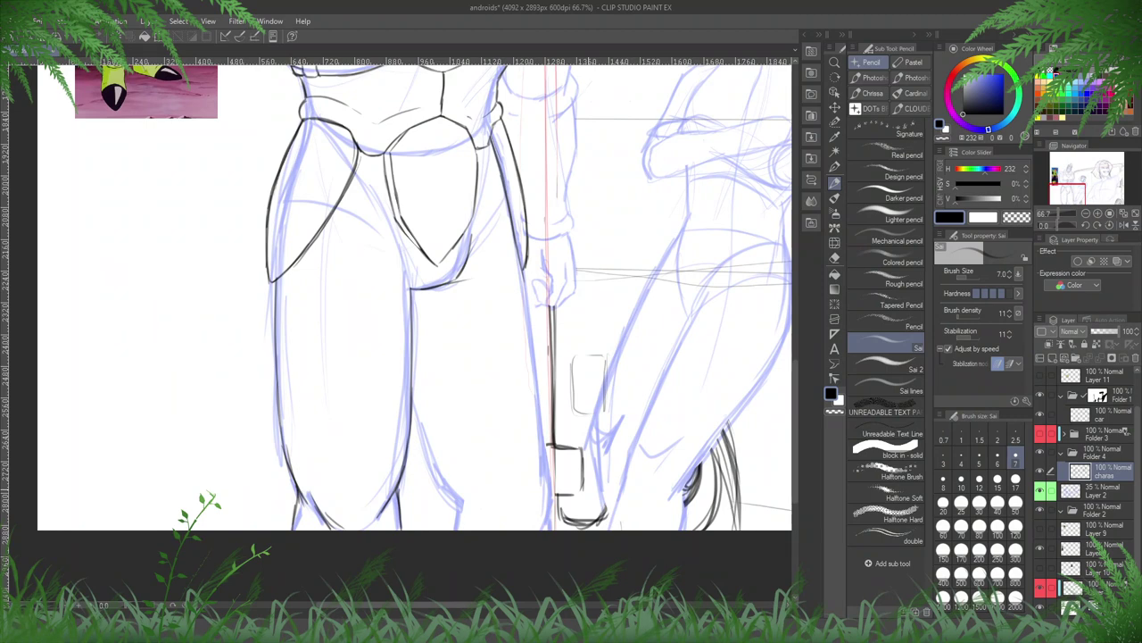
{"action": "key", "text": "ctrl+s"}
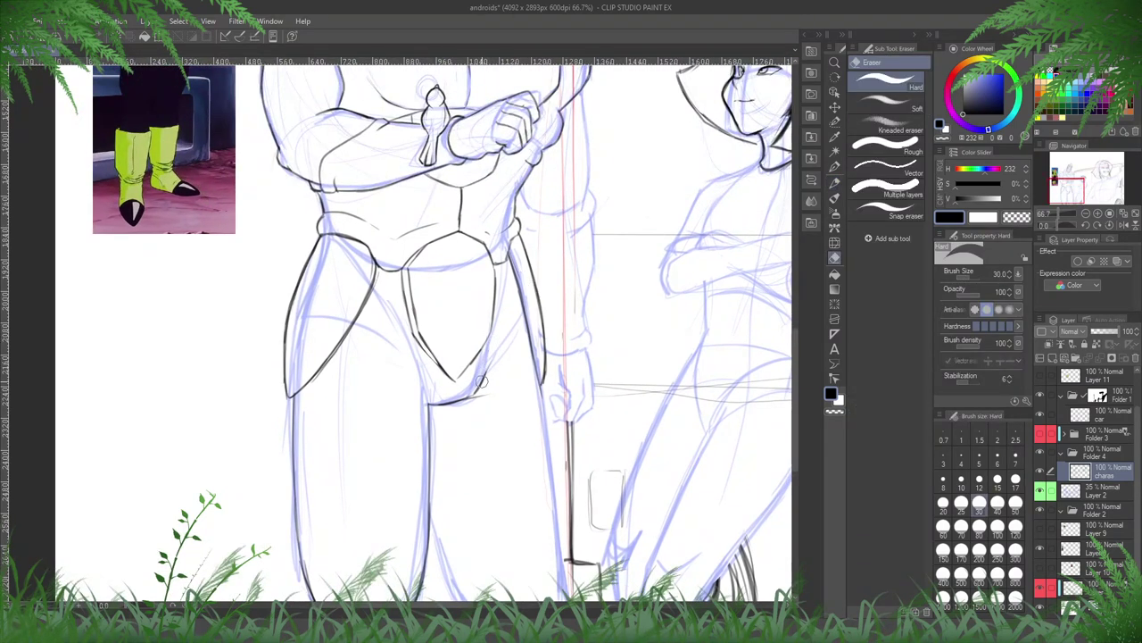
- Line the outer contour of the large figure's van-side leg from the hip plate down to the canvas edge
{"action": "key", "text": "p"}
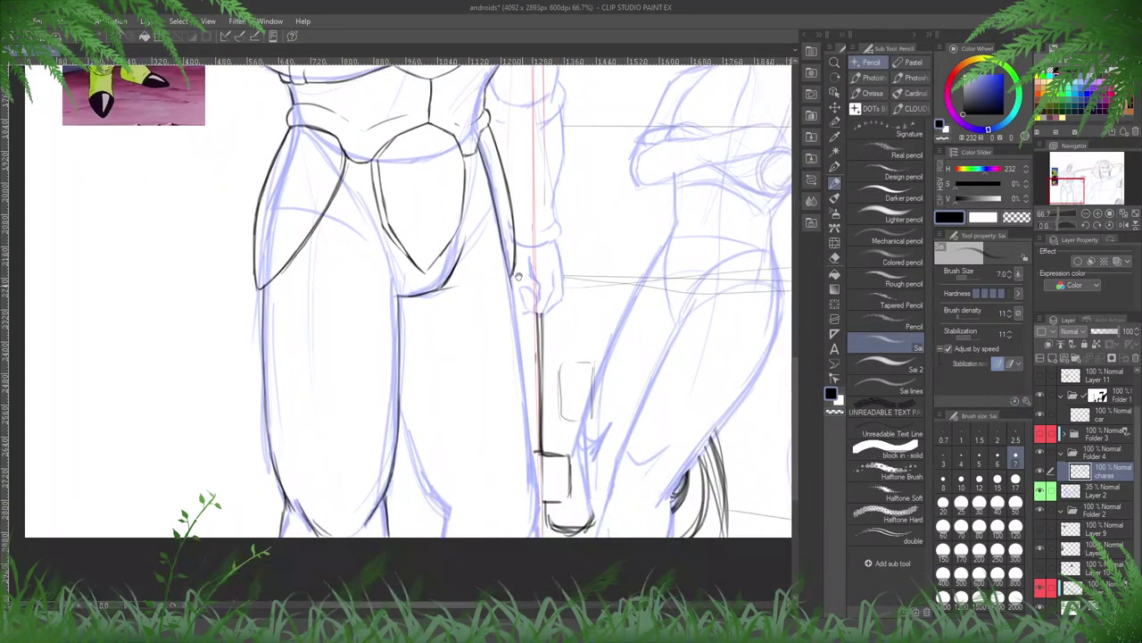
{"action": "left_click_drag", "start_coordinate": [502, 244], "coordinate": [523, 423]}
{"action": "left_click_drag", "start_coordinate": [516, 331], "coordinate": [532, 475]}
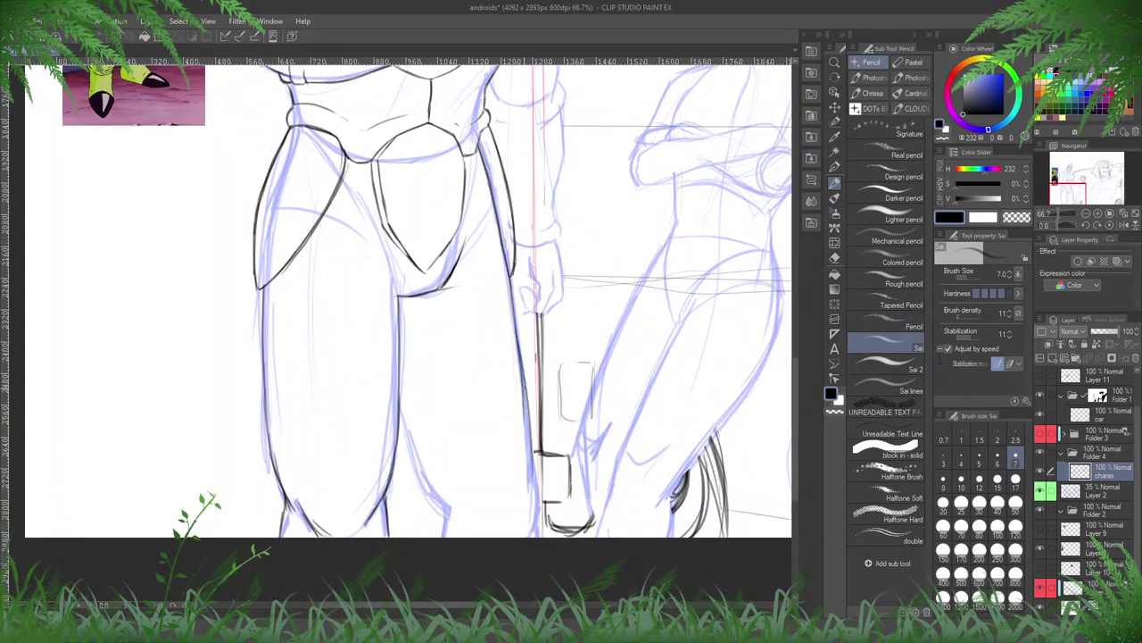
{"action": "left_click_drag", "start_coordinate": [525, 393], "coordinate": [533, 496]}
{"action": "left_click_drag", "start_coordinate": [528, 443], "coordinate": [535, 535]}
- With the canvas mirrored, line the van-side leg's inner contour and knee, erasing and redrawing the lower stretch
{"action": "key", "text": "h"}
{"action": "left_click_drag", "start_coordinate": [513, 336], "coordinate": [558, 321]}
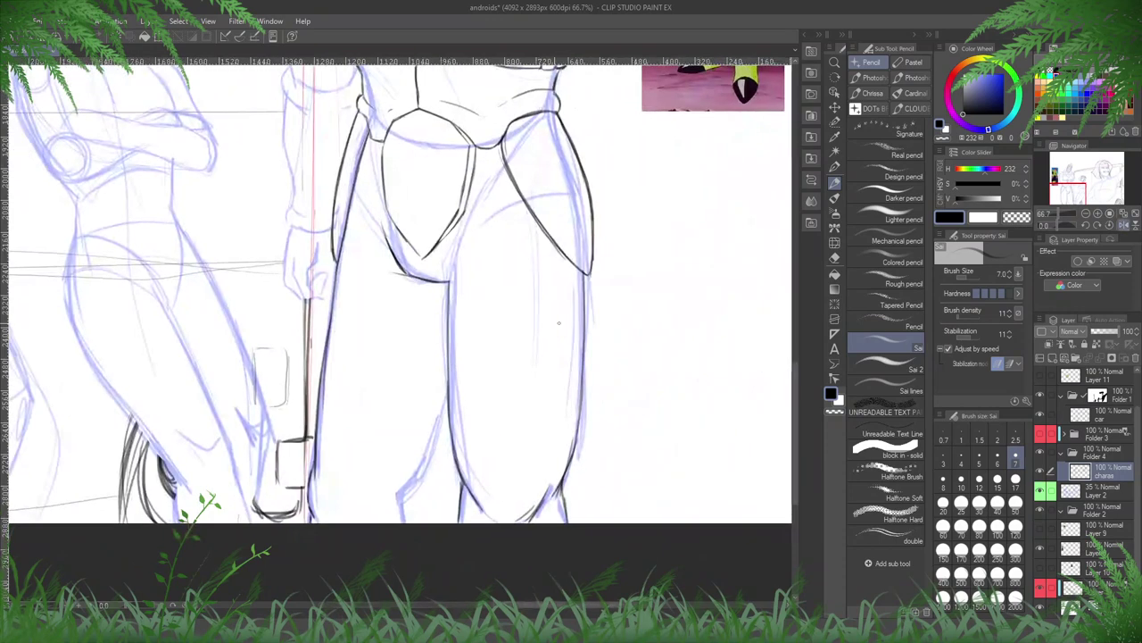
{"action": "mouse_move", "coordinate": [449, 393]}
{"action": "left_mouse_down"}
{"action": "mouse_move", "coordinate": [423, 473]}
{"action": "mouse_move", "coordinate": [439, 429]}
{"action": "mouse_move", "coordinate": [398, 496]}
{"action": "left_mouse_up"}
{"action": "left_click_drag", "start_coordinate": [435, 437], "coordinate": [417, 476]}
{"action": "left_click_drag", "start_coordinate": [445, 405], "coordinate": [401, 501]}
{"action": "key", "text": "e"}
{"action": "left_click_drag", "start_coordinate": [430, 452], "coordinate": [415, 479]}
{"action": "key", "text": "p"}
{"action": "mouse_move", "coordinate": [437, 427]}
{"action": "left_mouse_down"}
{"action": "mouse_move", "coordinate": [400, 491]}
{"action": "mouse_move", "coordinate": [407, 523]}
{"action": "left_mouse_up"}
{"action": "left_click_drag", "start_coordinate": [325, 494], "coordinate": [324, 514]}
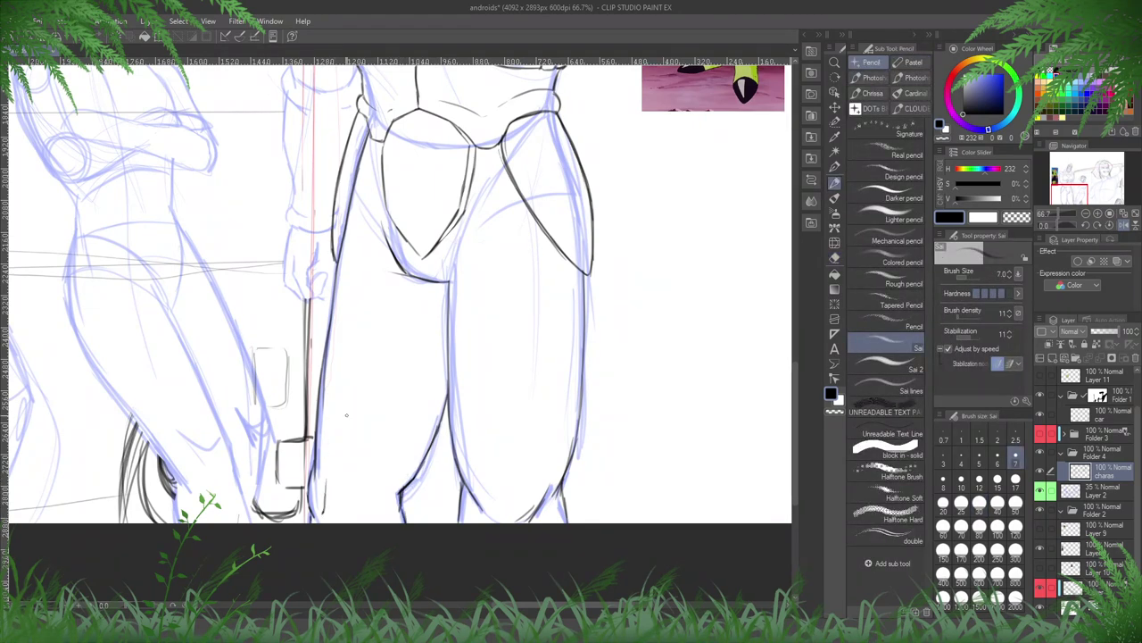
- Restore the view, then line the hanging arm's outer upper-arm contour and the curved elbow edge, checking them mirrored
{"action": "key", "text": "h"}
{"action": "left_click_drag", "start_coordinate": [609, 235], "coordinate": [704, 382]}
{"action": "left_click_drag", "start_coordinate": [613, 193], "coordinate": [541, 350]}
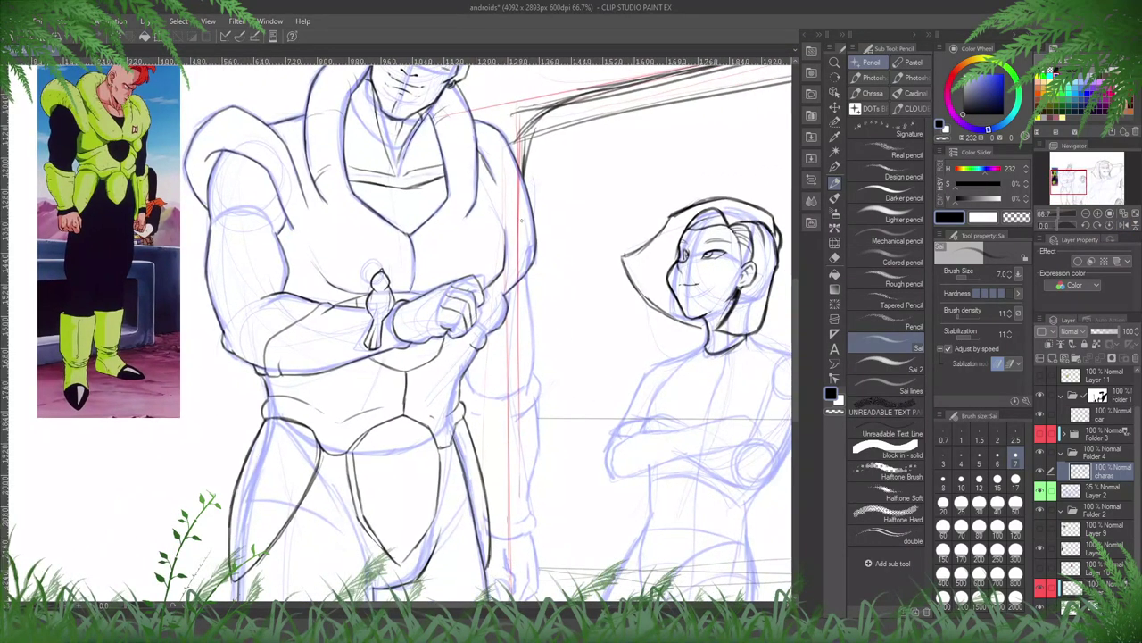
{"action": "left_click_drag", "start_coordinate": [527, 271], "coordinate": [531, 331]}
{"action": "key", "text": "ctrl+z"}
{"action": "mouse_move", "coordinate": [529, 386]}
{"action": "left_mouse_down"}
{"action": "mouse_move", "coordinate": [533, 265]}
{"action": "mouse_move", "coordinate": [529, 332]}
{"action": "left_mouse_up"}
{"action": "mouse_move", "coordinate": [467, 379]}
{"action": "left_mouse_down"}
{"action": "mouse_move", "coordinate": [513, 394]}
{"action": "mouse_move", "coordinate": [526, 384]}
{"action": "left_mouse_up"}
{"action": "mouse_move", "coordinate": [531, 376]}
{"action": "left_mouse_down"}
{"action": "mouse_move", "coordinate": [491, 399]}
{"action": "mouse_move", "coordinate": [702, 369]}
{"action": "left_mouse_up"}
{"action": "key", "text": "h"}
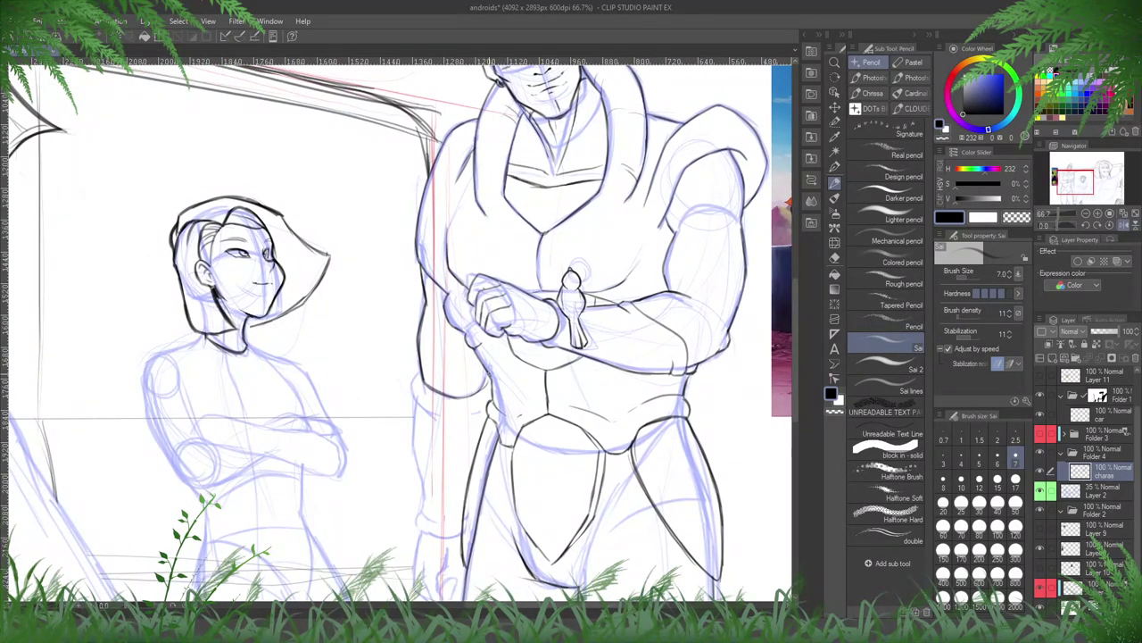
{"action": "key", "text": "e"}
{"action": "key", "text": "h"}
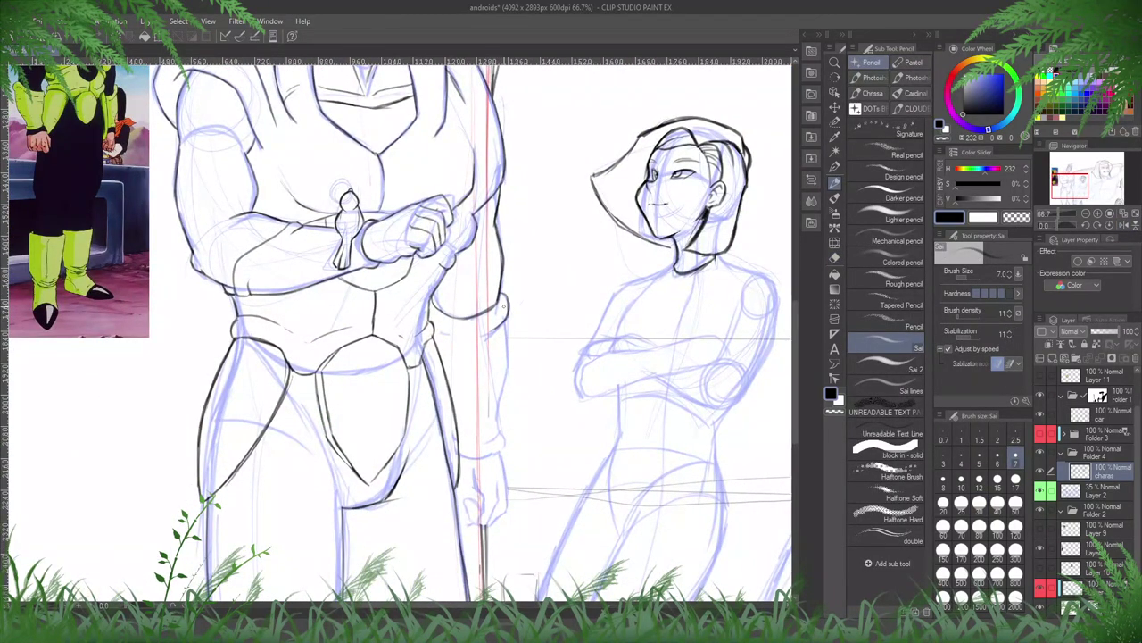
- Line the hanging arm's outer forearm contour and its wrist cuff, checking the shapes mirrored
{"action": "left_click_drag", "start_coordinate": [505, 323], "coordinate": [498, 411]}
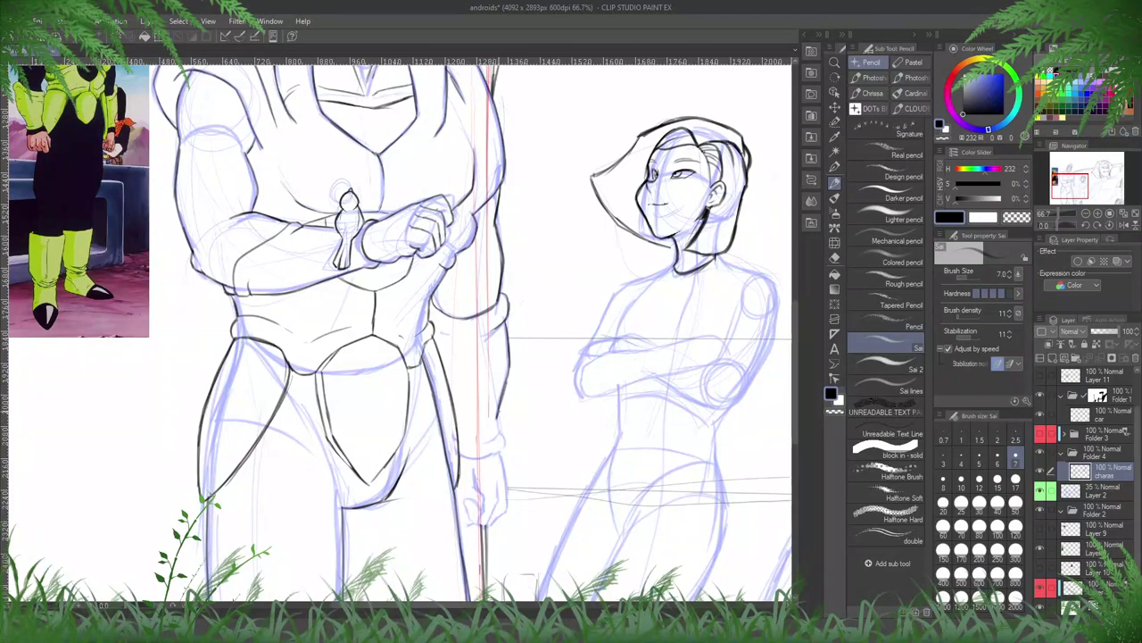
{"action": "key", "text": "h"}
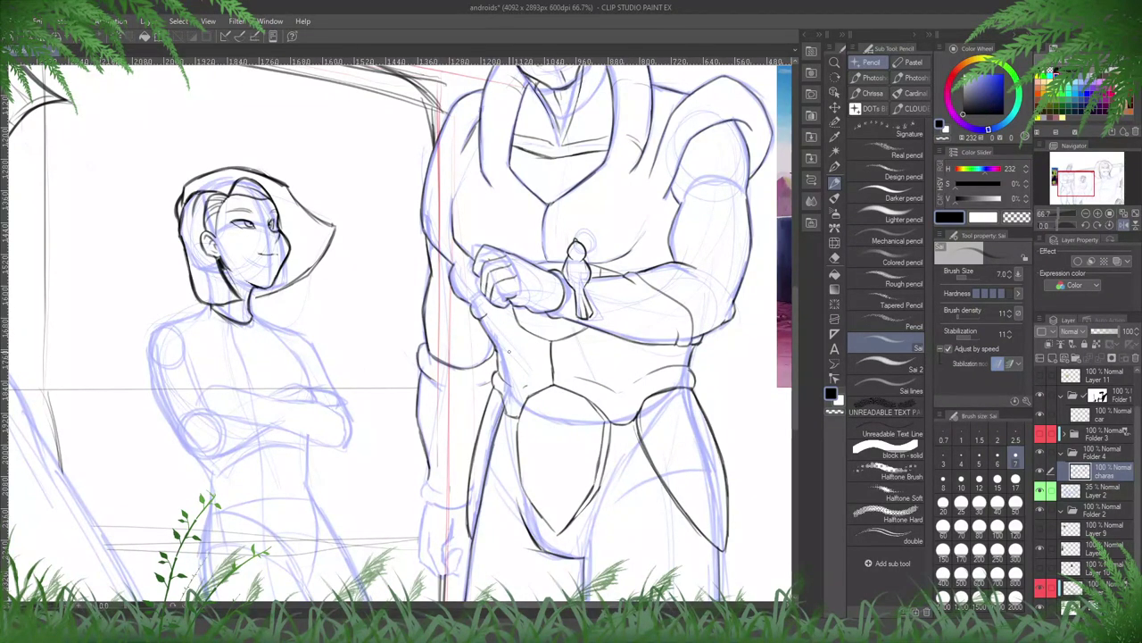
{"action": "mouse_move", "coordinate": [604, 501]}
{"action": "left_mouse_down"}
{"action": "mouse_move", "coordinate": [653, 431]}
{"action": "mouse_move", "coordinate": [783, 395]}
{"action": "left_mouse_up"}
{"action": "key", "text": "h"}
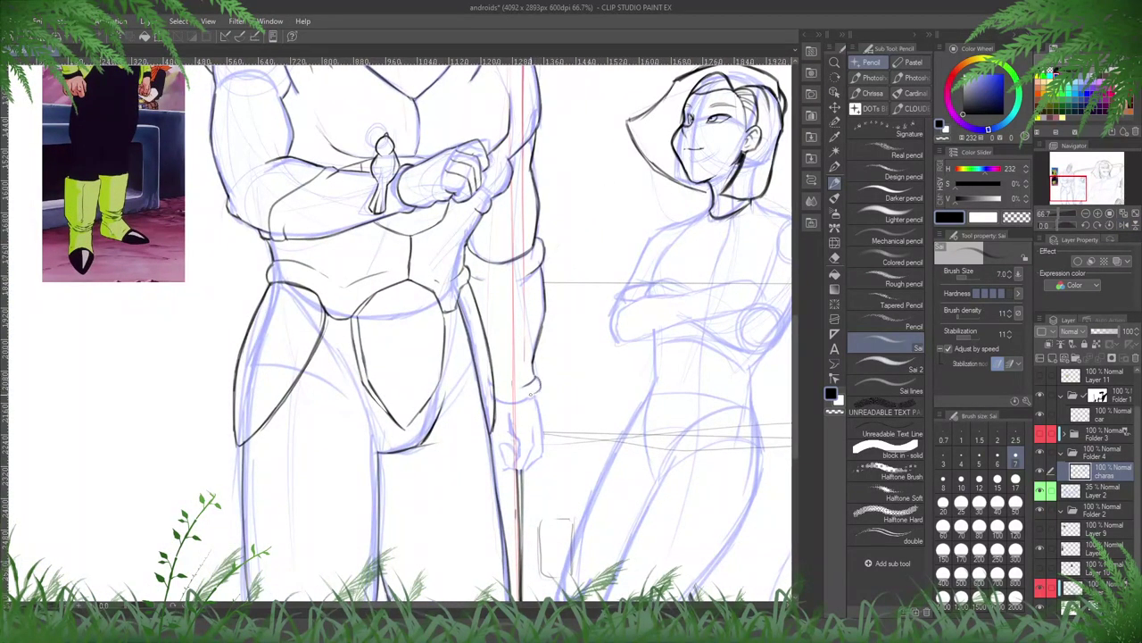
{"action": "mouse_move", "coordinate": [537, 393]}
{"action": "left_mouse_down"}
{"action": "mouse_move", "coordinate": [518, 401]}
{"action": "mouse_move", "coordinate": [540, 390]}
{"action": "left_mouse_up"}
{"action": "left_click_drag", "start_coordinate": [628, 492], "coordinate": [614, 488]}
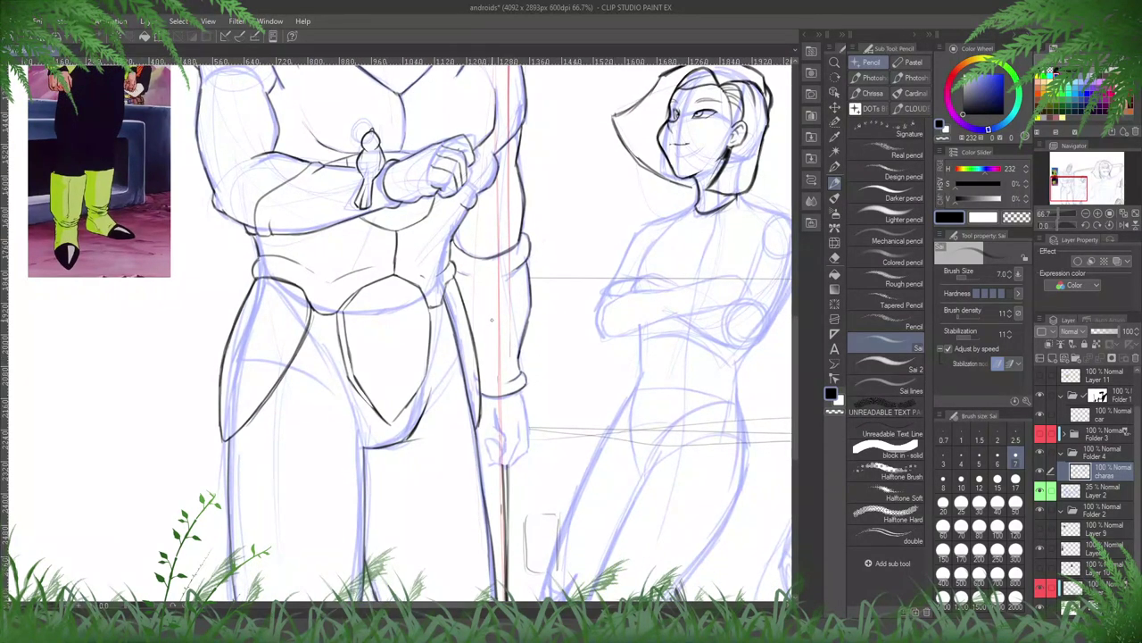
- Line the hanging hand's thumb, knuckles and curled fingers below the wrist cuff on the charas layer
{"action": "mouse_move", "coordinate": [522, 420]}
{"action": "left_mouse_down"}
{"action": "mouse_move", "coordinate": [510, 466]}
{"action": "mouse_move", "coordinate": [499, 436]}
{"action": "left_mouse_up"}
{"action": "left_click_drag", "start_coordinate": [502, 415], "coordinate": [510, 457]}
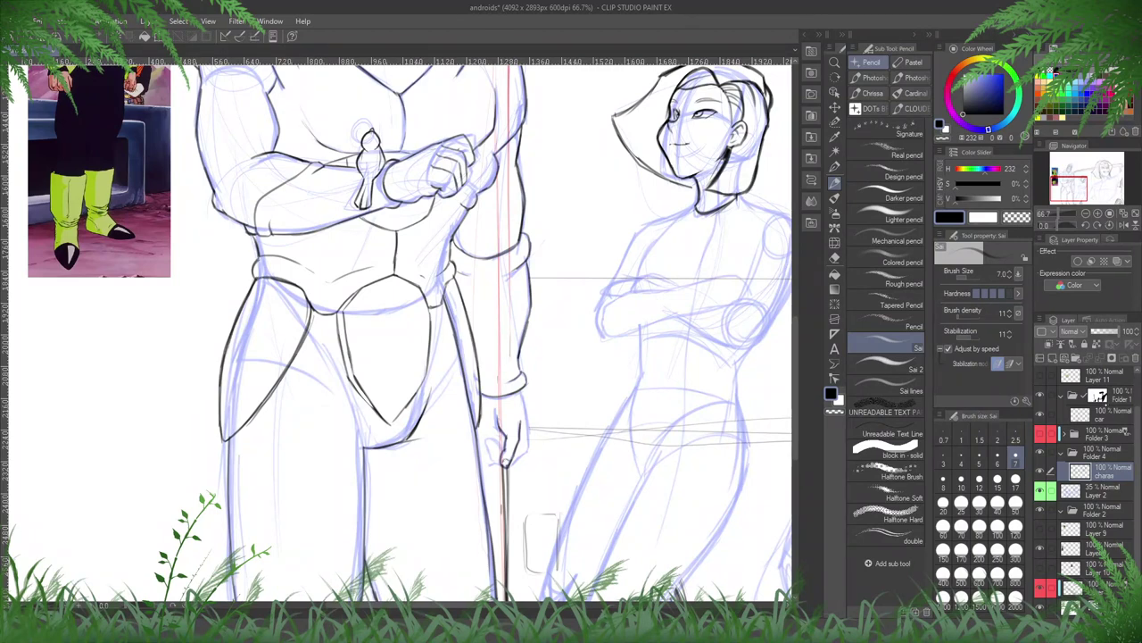
{"action": "key", "text": "e"}
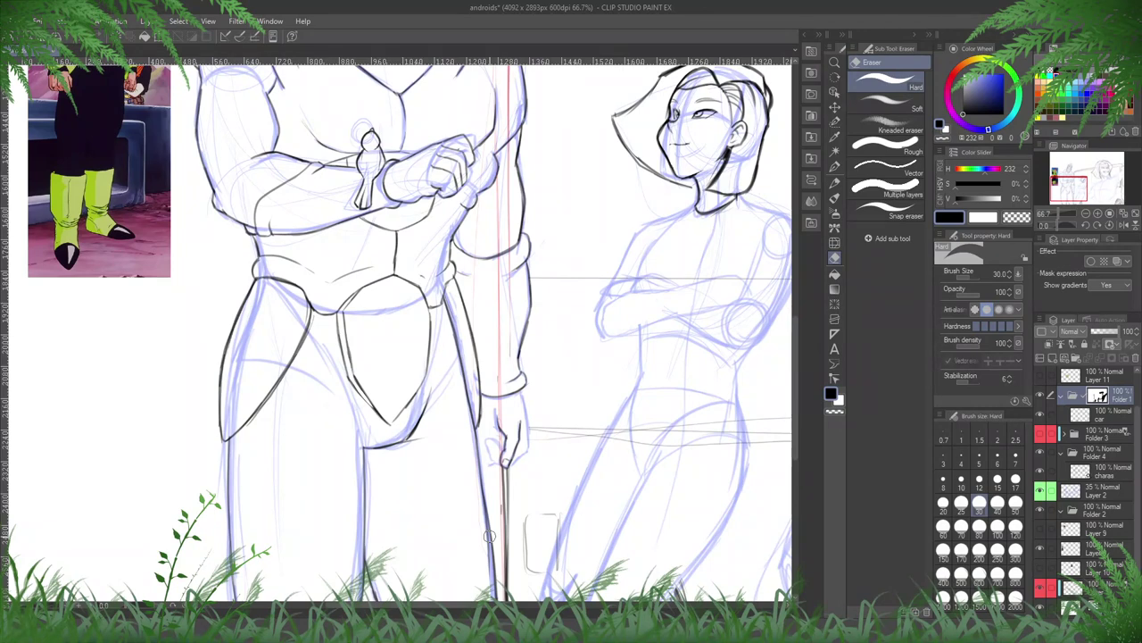
{"action": "left_click", "coordinate": [1106, 472]}
{"action": "key", "text": "p"}
{"action": "left_click_drag", "start_coordinate": [519, 388], "coordinate": [524, 407]}
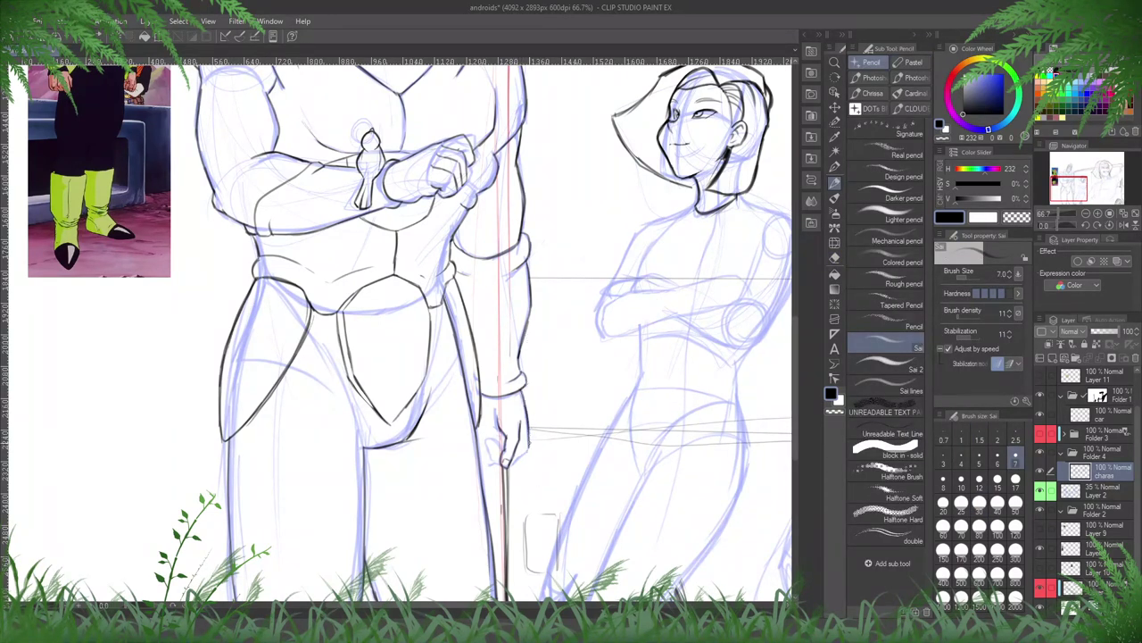
- Refine the hanging hand's back, thumb and fingertips by erasing and redrawing, checking the shape with the canvas mirrored
{"action": "key", "text": "e"}
{"action": "key", "text": "p"}
{"action": "key", "text": "h"}
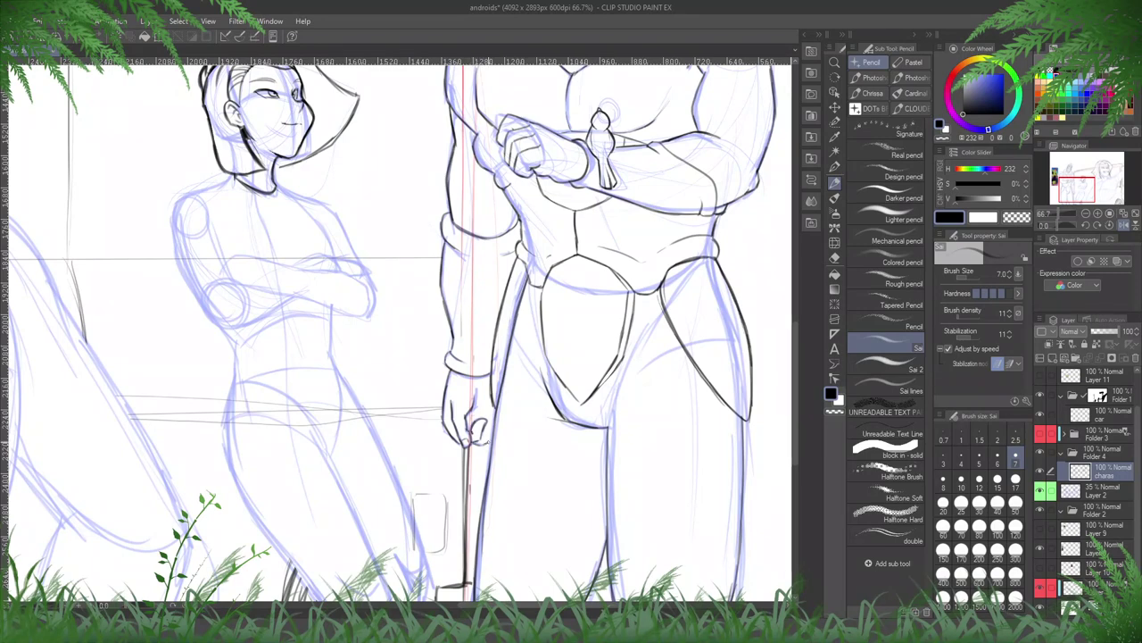
{"action": "key", "text": "h"}
{"action": "left_click_drag", "start_coordinate": [510, 364], "coordinate": [687, 338]}
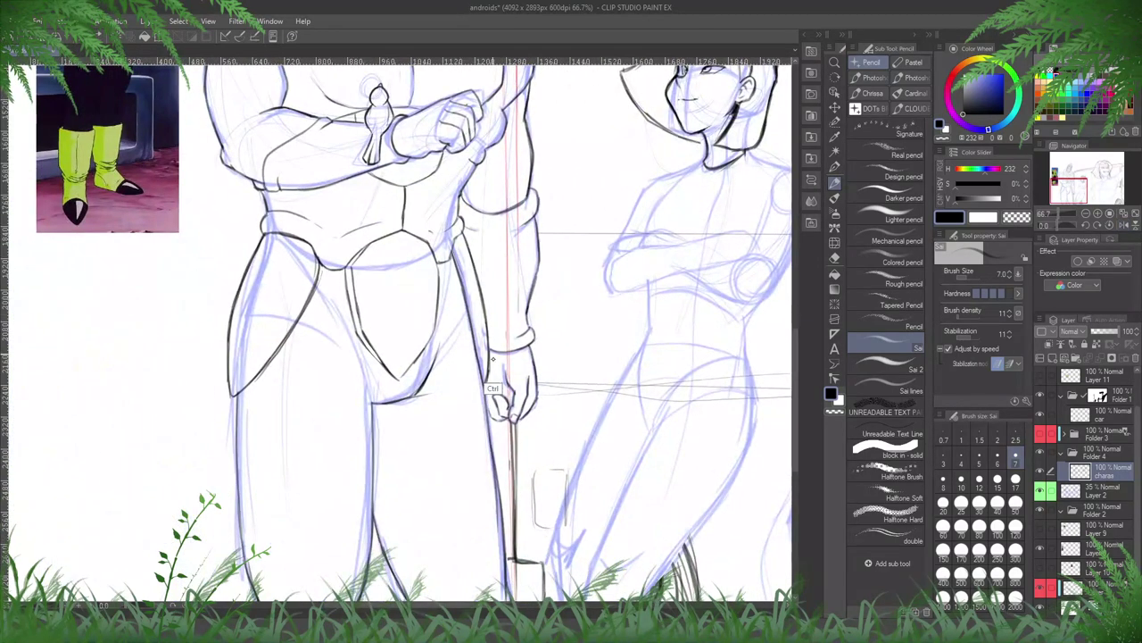
{"action": "left_click_drag", "start_coordinate": [516, 423], "coordinate": [494, 421]}
{"action": "key", "text": "h"}
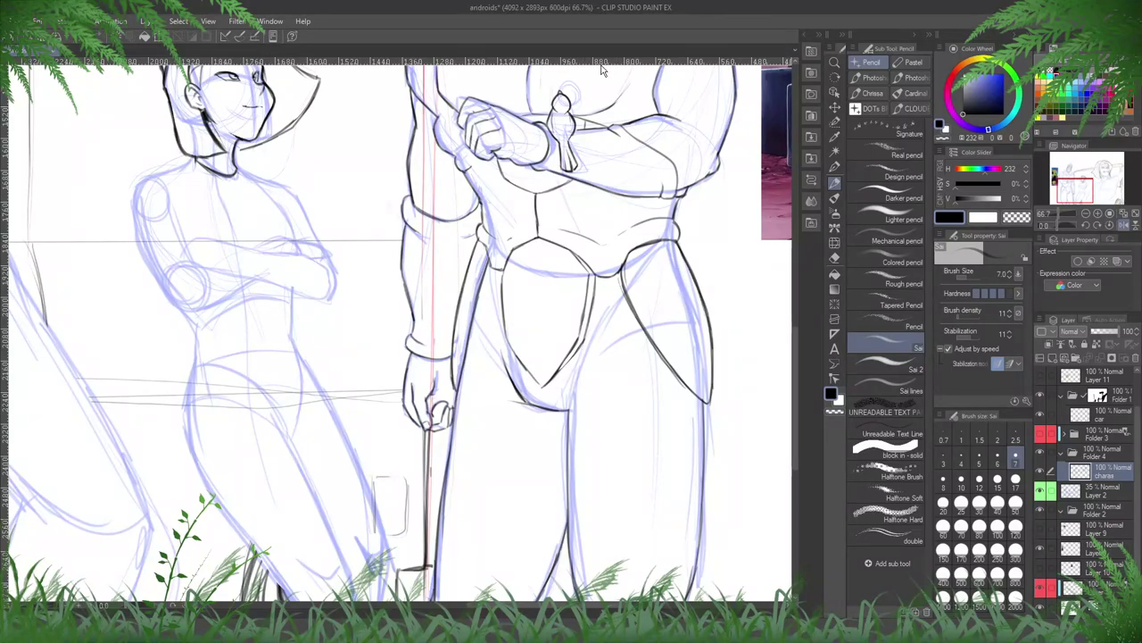
{"action": "key", "text": "h"}
- Save the androids illustration
{"action": "scroll", "coordinate": [530, 355], "scroll_direction": "down", "scroll_amount": 4}
{"action": "left_click_drag", "start_coordinate": [542, 217], "coordinate": [529, 271]}
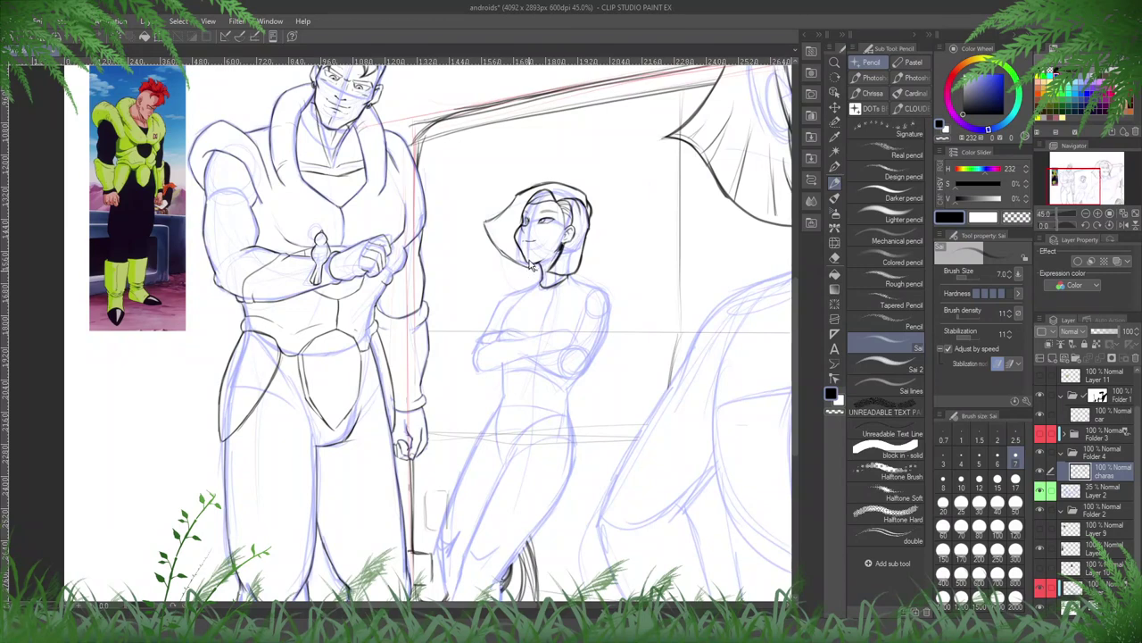
{"action": "key", "text": "ctrl+s"}
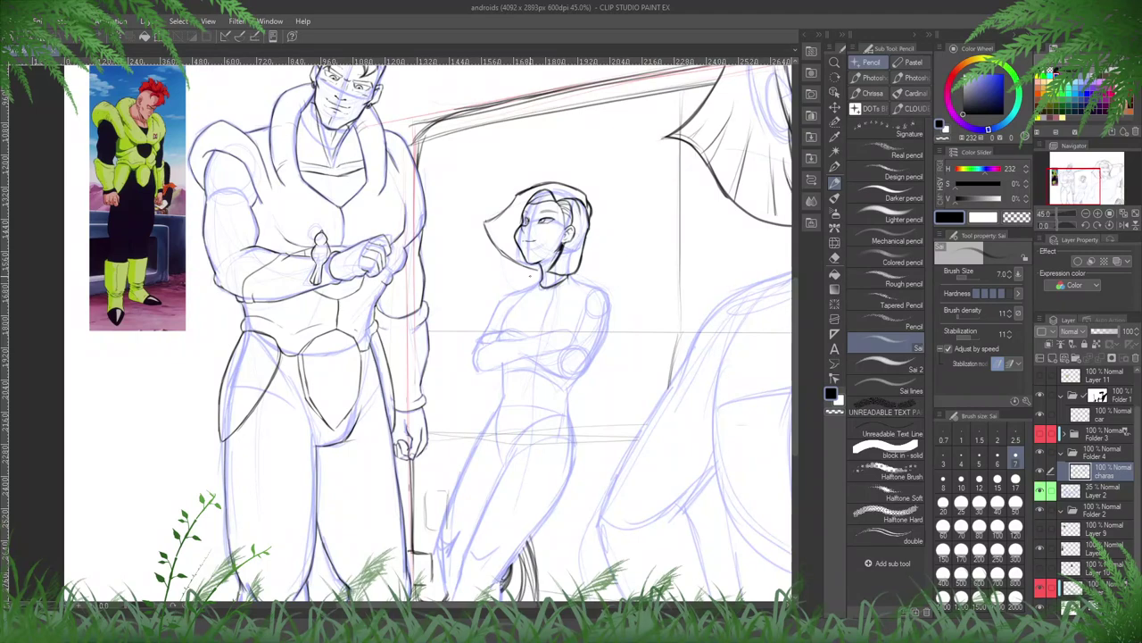
- Hide the red-haired android's reference image in Folder 2 and show the dark-haired android's portrait reference
{"action": "scroll", "coordinate": [419, 339], "scroll_direction": "down", "scroll_amount": 1}
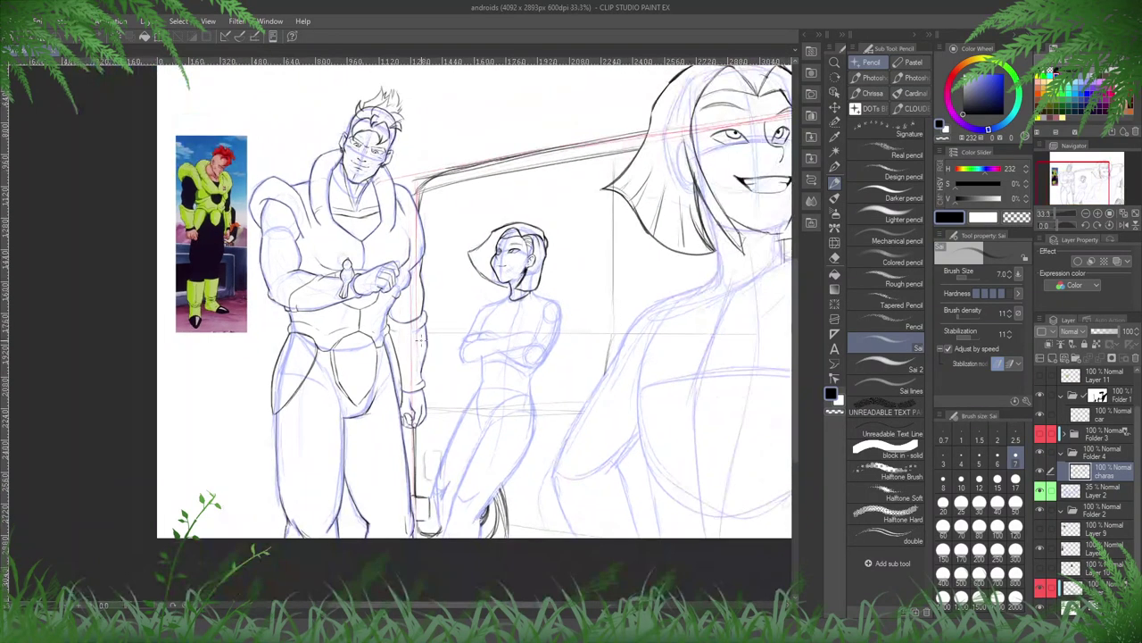
{"action": "scroll", "coordinate": [526, 286], "scroll_direction": "up", "scroll_amount": 3}
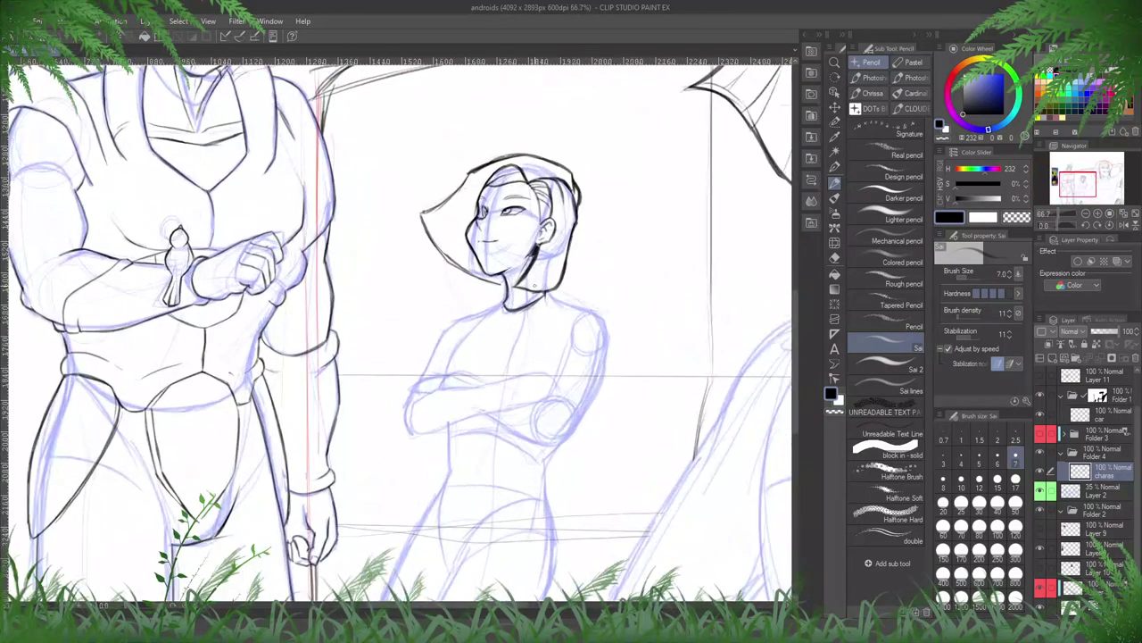
{"action": "scroll", "coordinate": [533, 285], "scroll_direction": "down", "scroll_amount": 2}
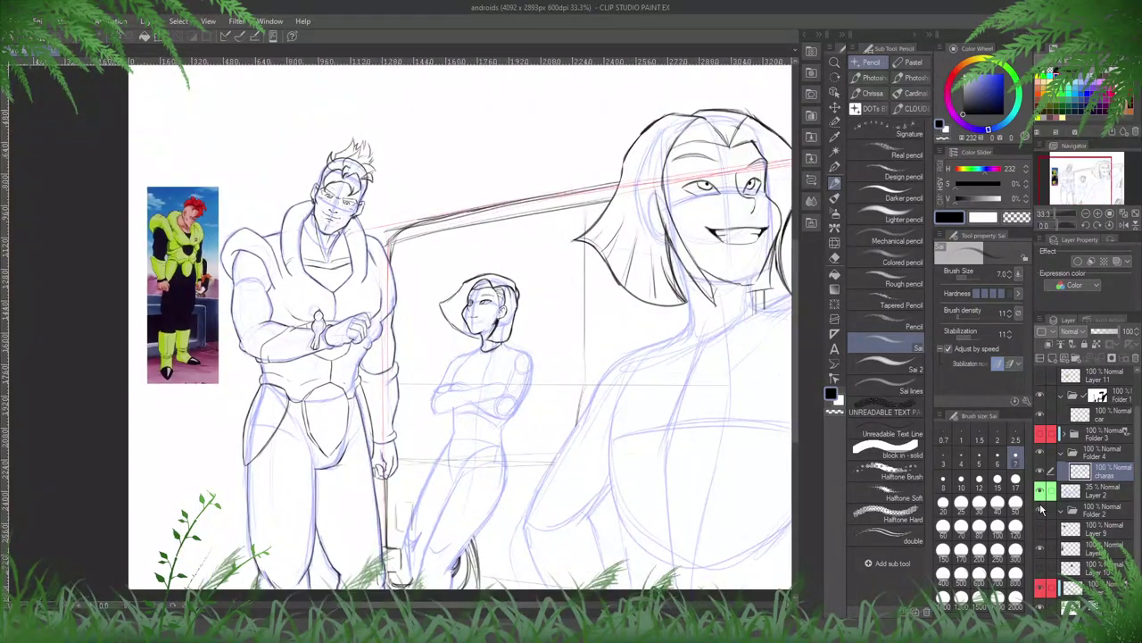
{"action": "left_click", "coordinate": [1040, 548]}
{"action": "left_click", "coordinate": [1040, 530]}
{"action": "left_click", "coordinate": [1040, 530]}
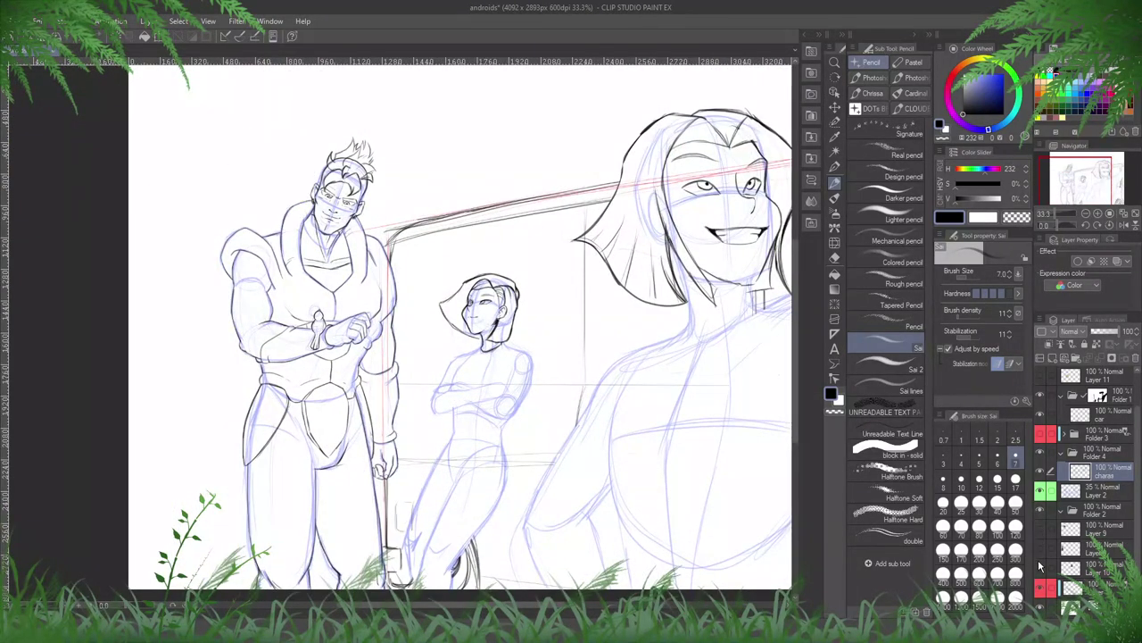
{"action": "left_click", "coordinate": [1040, 569]}
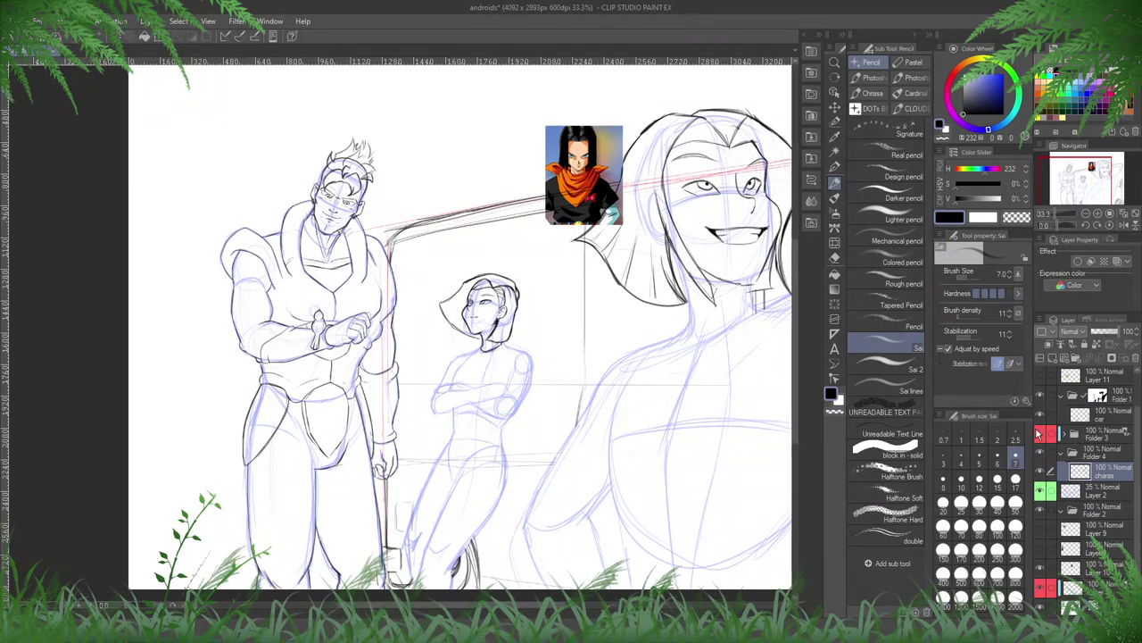
- Show the van reference images in Folder 3 and select a rectangle around the blonde character on Layer 5
{"action": "left_click", "coordinate": [1038, 434]}
{"action": "key", "text": "m"}
{"action": "left_click_drag", "start_coordinate": [601, 237], "coordinate": [578, 285]}
{"action": "left_click", "coordinate": [595, 207], "text": "ctrl+shift"}
{"action": "left_click_drag", "start_coordinate": [597, 222], "coordinate": [620, 166]}
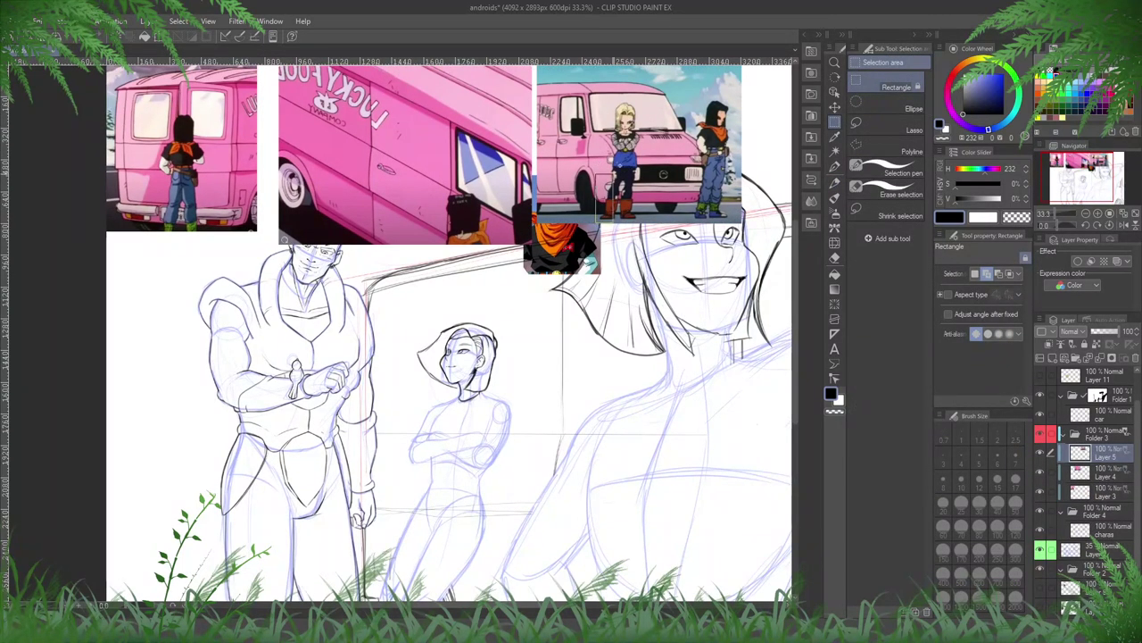
{"action": "left_click_drag", "start_coordinate": [595, 93], "coordinate": [650, 223]}
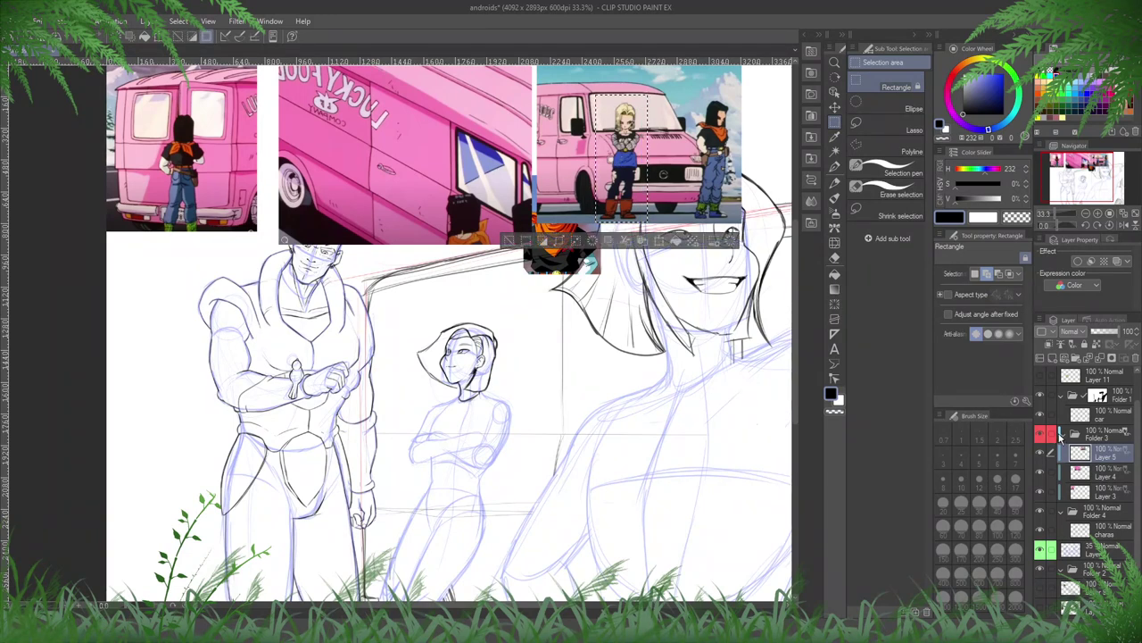
- Hide Folder 3 and paste the copied blonde character as a new layer at the top of Folder 2
{"action": "left_click", "coordinate": [1061, 435]}
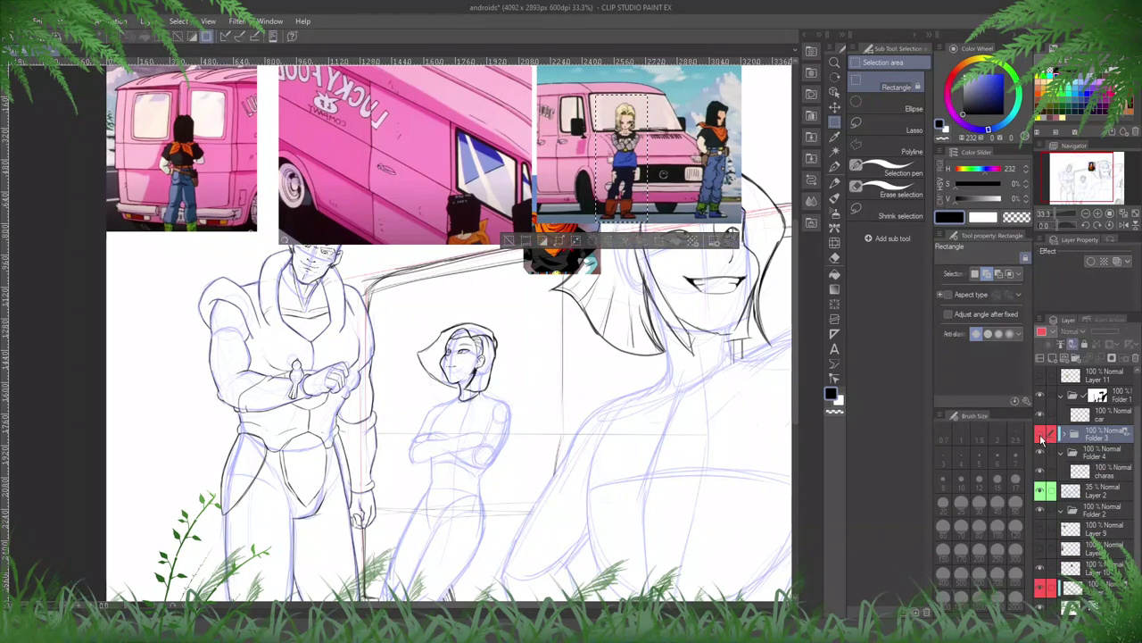
{"action": "left_click", "coordinate": [1041, 435]}
{"action": "left_click", "coordinate": [1105, 495]}
{"action": "left_click", "coordinate": [1104, 531]}
{"action": "key", "text": "ctrl+v"}
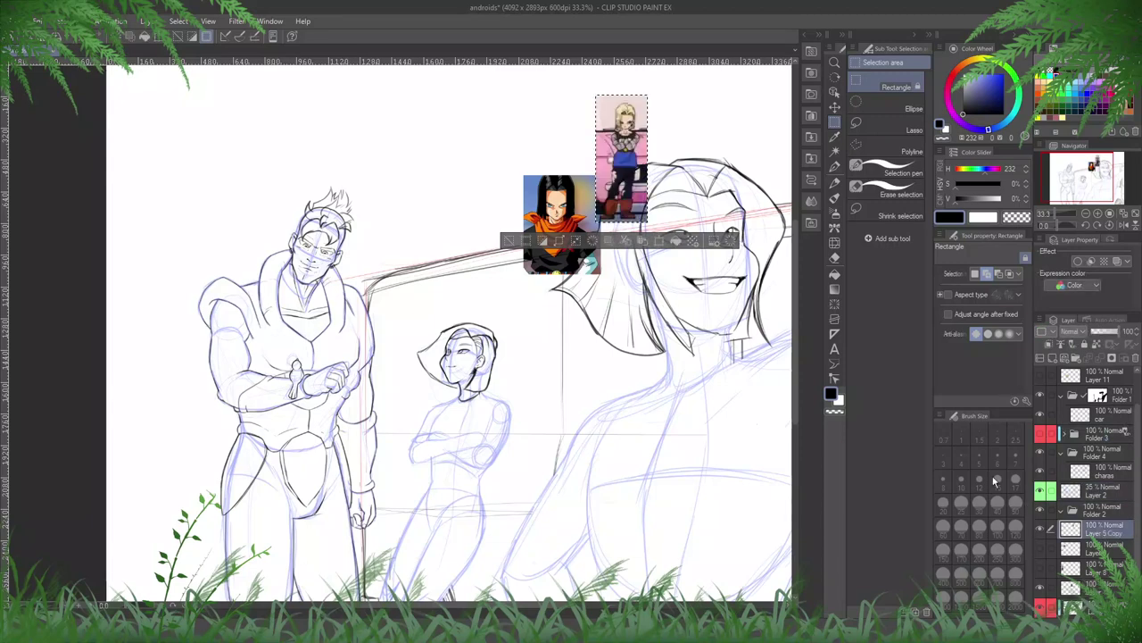
- Move the pasted reference between the large and small figures, and place its layer above Folder 4
{"action": "key", "text": "ctrl+t"}
{"action": "left_click_drag", "start_coordinate": [621, 159], "coordinate": [369, 427]}
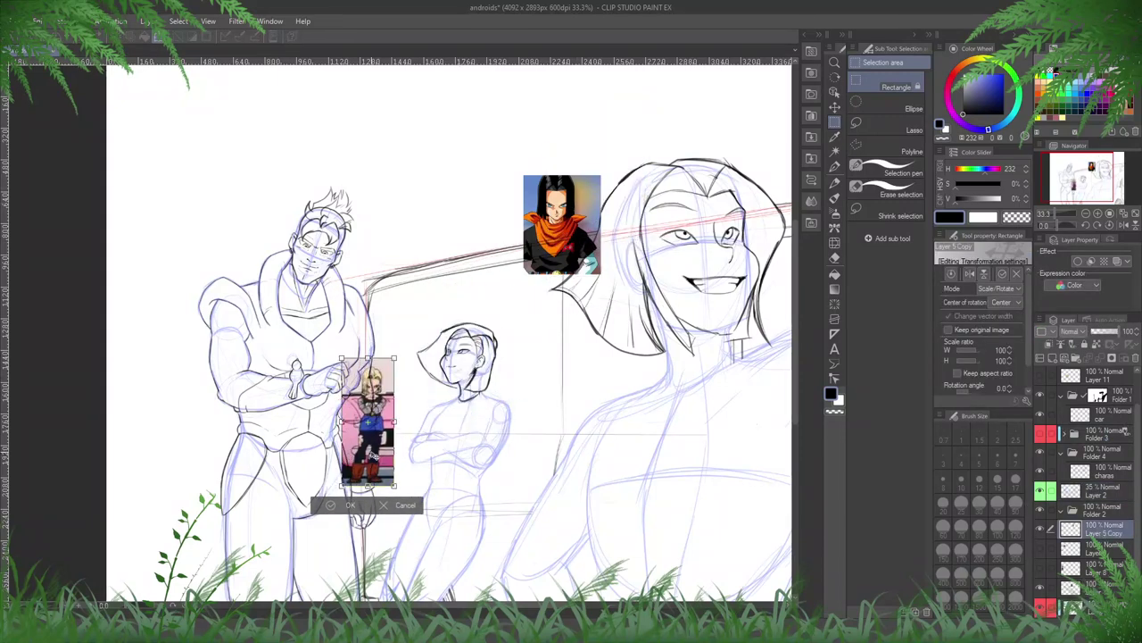
{"action": "key", "text": "Return"}
{"action": "left_click_drag", "start_coordinate": [1102, 528], "coordinate": [1101, 457]}
- Rework the black lines at the base of the small figure's neck on the charas layer
{"action": "scroll", "coordinate": [511, 484], "scroll_direction": "up", "scroll_amount": 3}
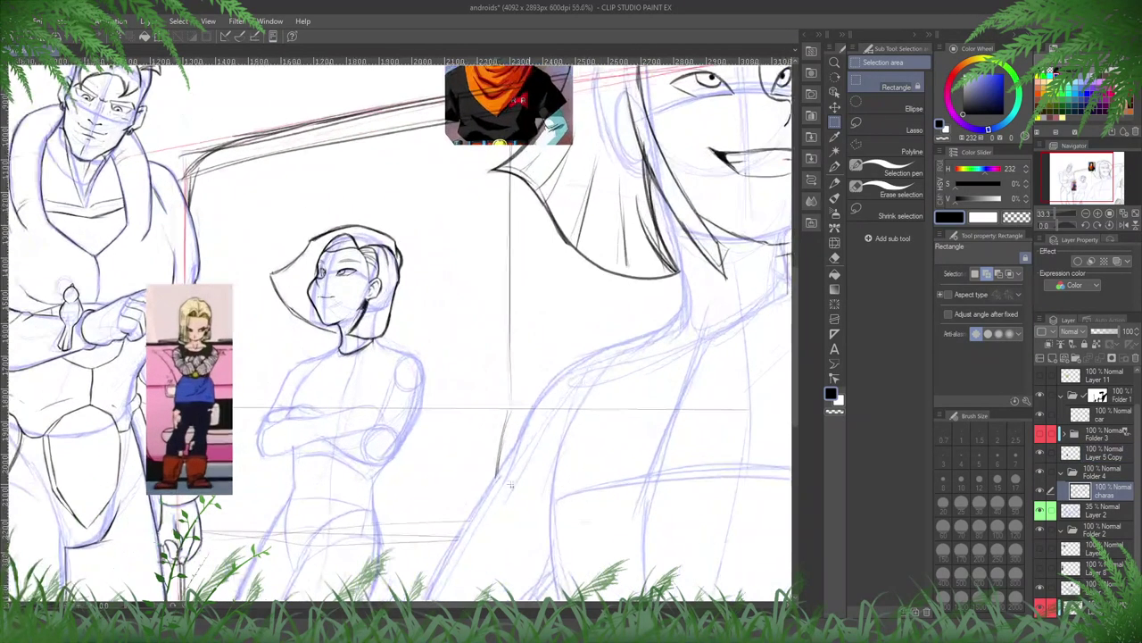
{"action": "scroll", "coordinate": [510, 485], "scroll_direction": "up", "scroll_amount": 2}
{"action": "left_click_drag", "start_coordinate": [511, 485], "coordinate": [604, 508]}
{"action": "key", "text": "p"}
{"action": "left_click_drag", "start_coordinate": [485, 316], "coordinate": [571, 347]}
{"action": "key", "text": "e"}
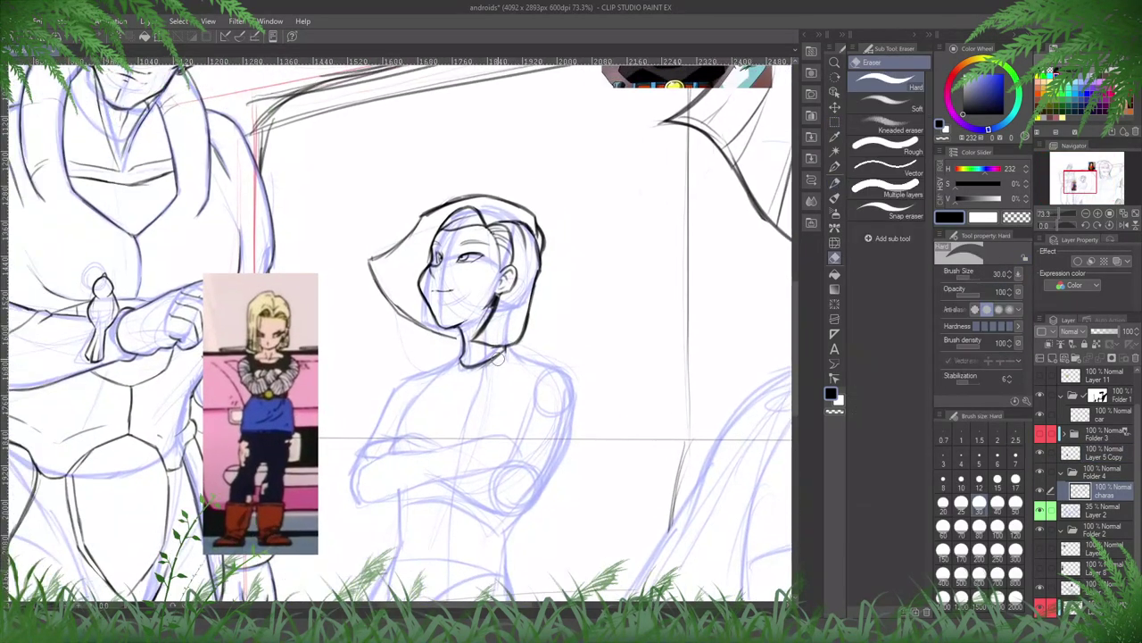
{"action": "key", "text": "p"}
{"action": "mouse_move", "coordinate": [466, 351]}
{"action": "left_mouse_down"}
{"action": "mouse_move", "coordinate": [394, 388]}
{"action": "mouse_move", "coordinate": [410, 378]}
{"action": "mouse_move", "coordinate": [407, 408]}
{"action": "mouse_move", "coordinate": [430, 369]}
{"action": "mouse_move", "coordinate": [482, 357]}
{"action": "mouse_move", "coordinate": [500, 379]}
{"action": "mouse_move", "coordinate": [441, 375]}
{"action": "mouse_move", "coordinate": [447, 364]}
{"action": "mouse_move", "coordinate": [492, 380]}
{"action": "left_mouse_up"}
- Line the small figure's shoulders and the top's wide neckline, erasing the old collar curve and checking the canvas mirrored
{"action": "key", "text": "e"}
{"action": "key", "text": "p"}
{"action": "key", "text": "e"}
{"action": "key", "text": "p"}
{"action": "key", "text": "h"}
{"action": "left_click_drag", "start_coordinate": [406, 369], "coordinate": [338, 413]}
{"action": "key", "text": "h"}
{"action": "left_click_drag", "start_coordinate": [467, 426], "coordinate": [620, 366]}
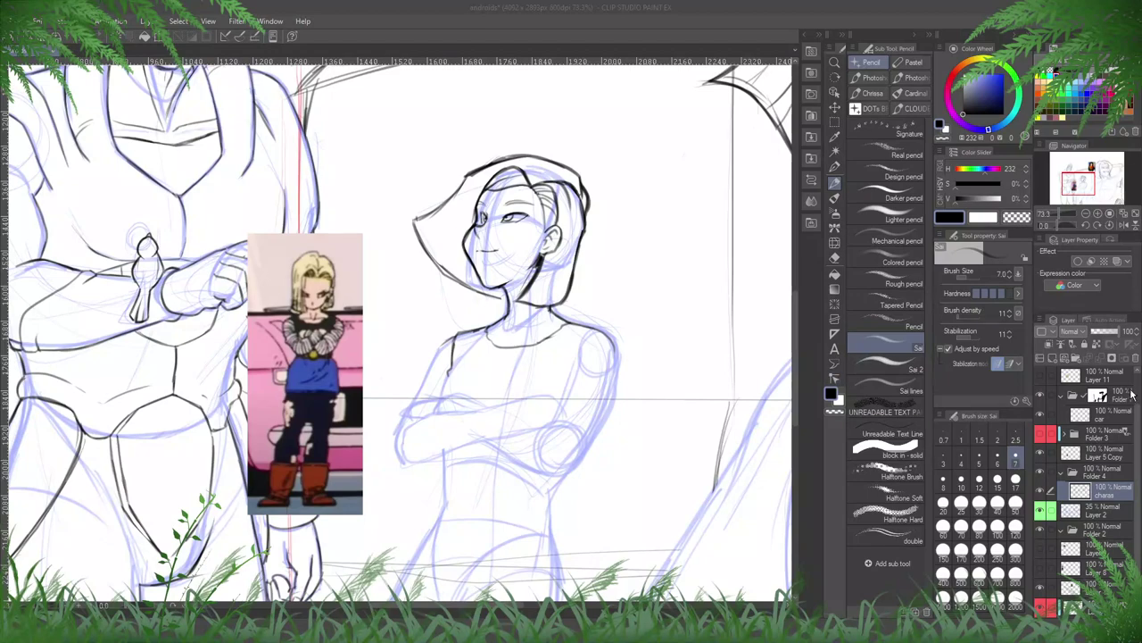
- Paste the full-body image of the blonde character as a new layer at the top of the layer stack
{"action": "scroll", "coordinate": [1135, 409], "scroll_direction": "up", "scroll_amount": 2}
{"action": "left_click", "coordinate": [1097, 376]}
{"action": "key", "text": "ctrl+v"}
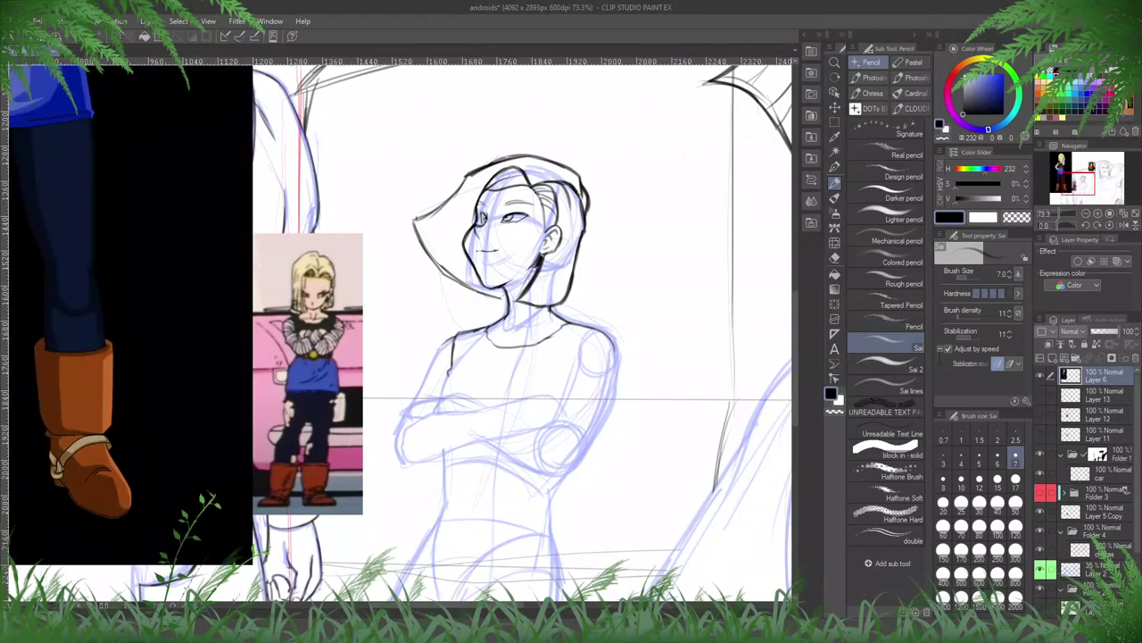
- Scale the full-body reference down to about half size and place it beside the small figure, over the large one
{"action": "scroll", "coordinate": [378, 277], "scroll_direction": "down", "scroll_amount": 3}
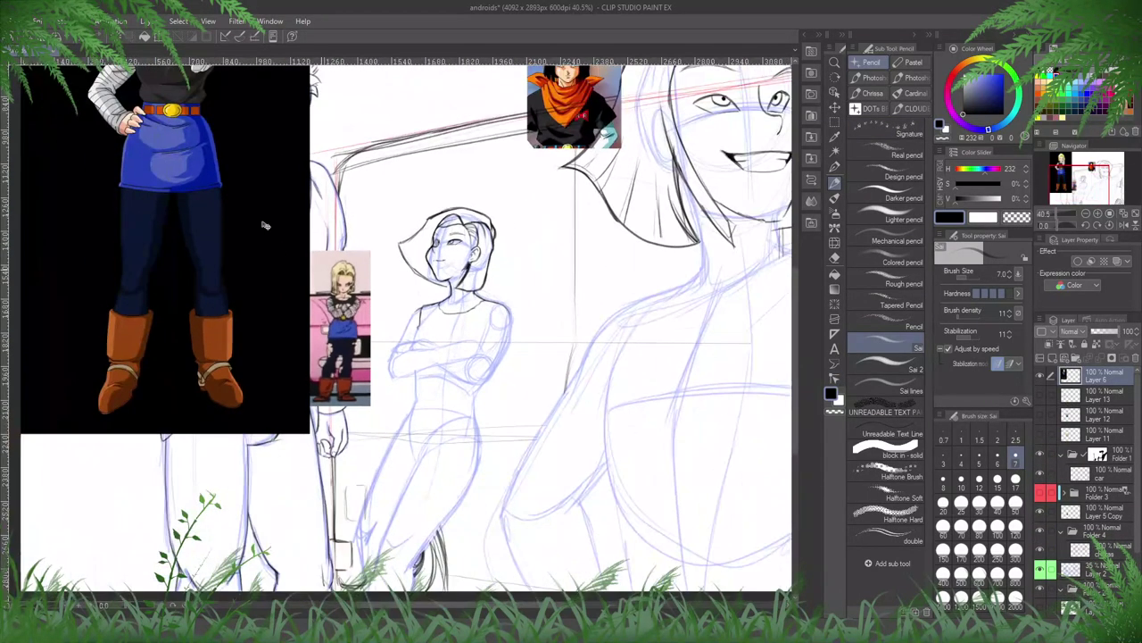
{"action": "key", "text": "ctrl+t"}
{"action": "scroll", "coordinate": [325, 355], "scroll_direction": "down", "scroll_amount": 2}
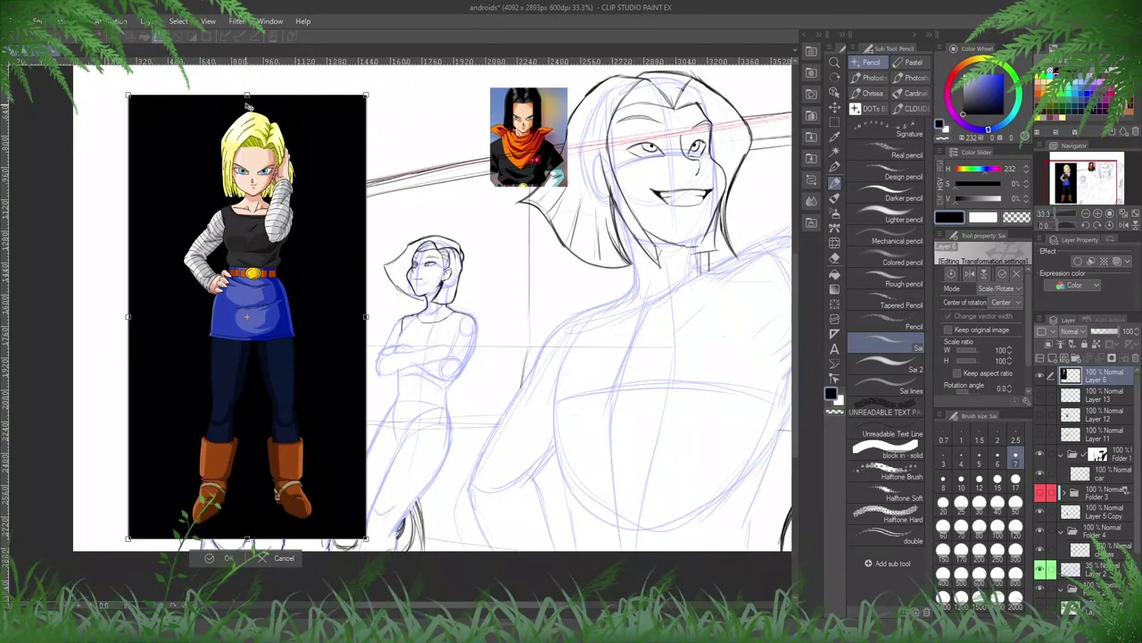
{"action": "left_click_drag", "start_coordinate": [248, 94], "coordinate": [248, 335]}
{"action": "left_click_drag", "start_coordinate": [295, 384], "coordinate": [245, 297]}
{"action": "key", "text": "Return"}
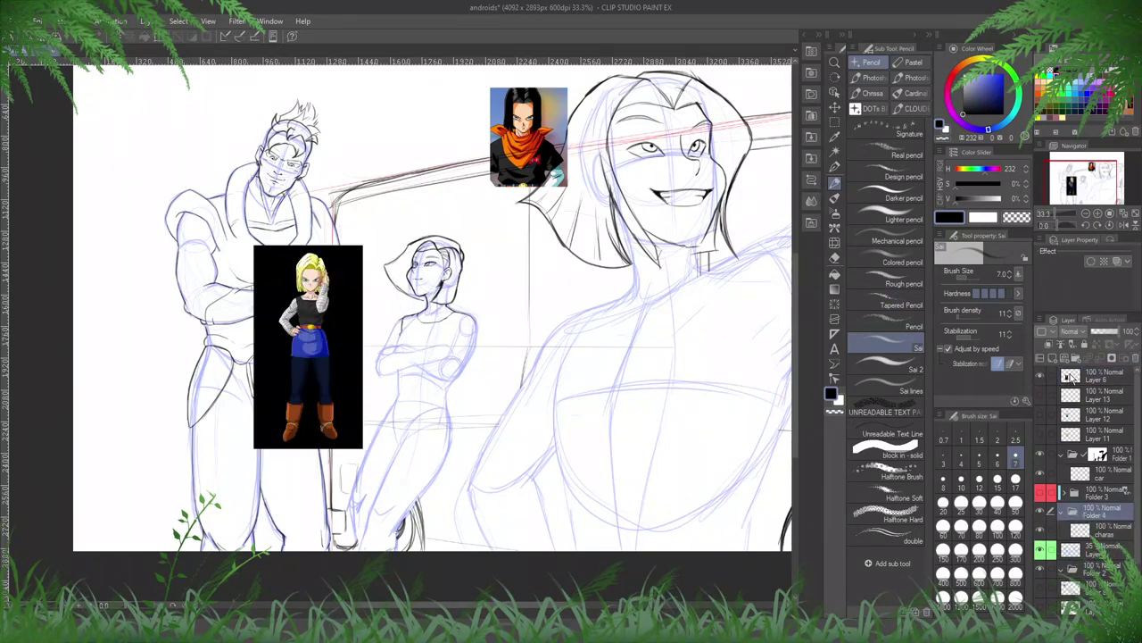
{"action": "left_click", "coordinate": [1071, 378]}
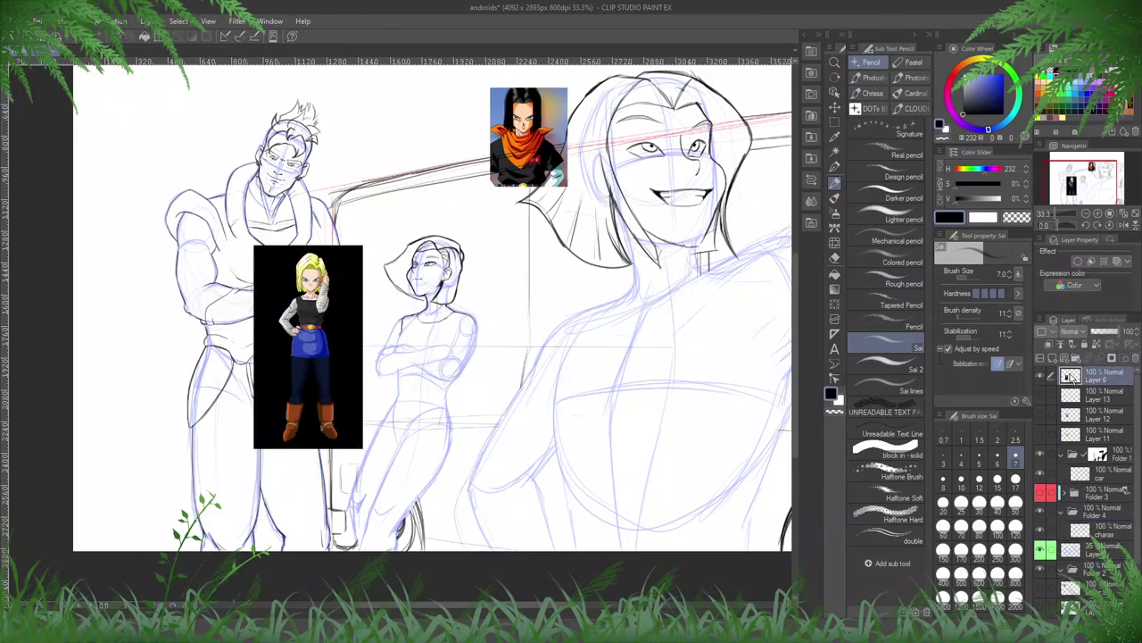
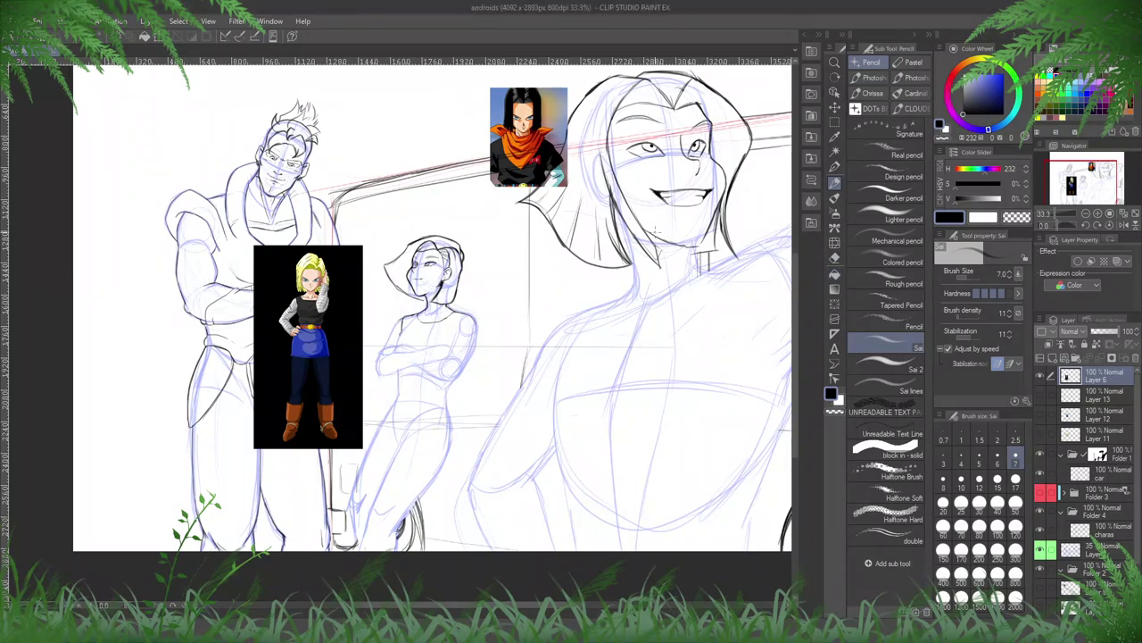
- Undo the stroke on the reference layer, then on the charas layer redraw the top's far-side contour down to the crossed arms
{"action": "scroll", "coordinate": [404, 352], "scroll_direction": "up", "scroll_amount": 12}
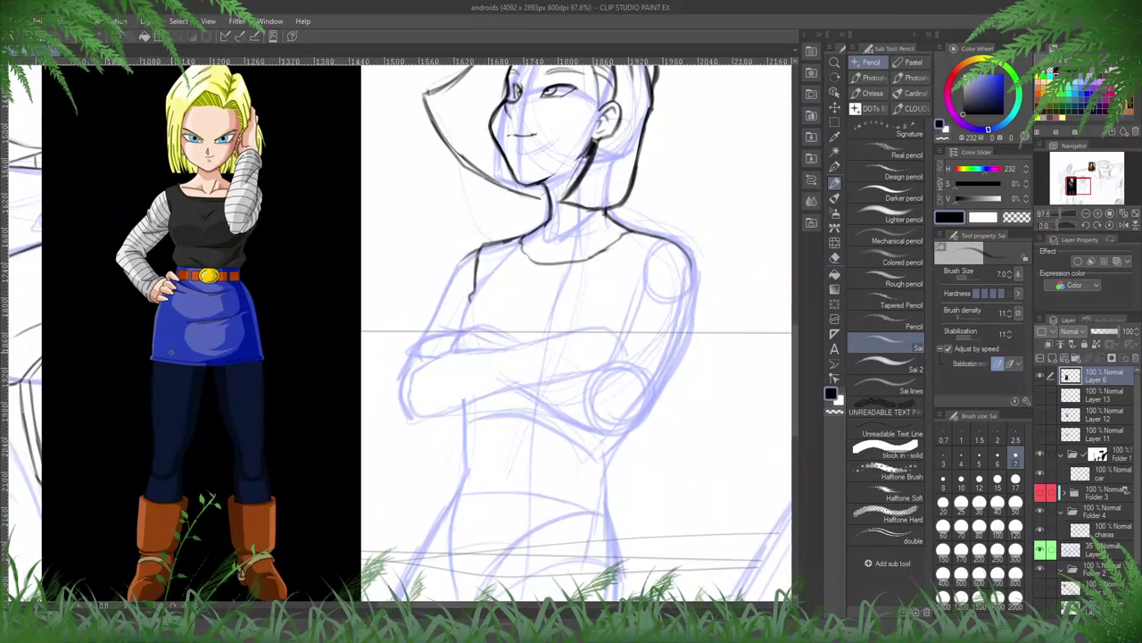
{"action": "left_click_drag", "start_coordinate": [621, 404], "coordinate": [628, 449]}
{"action": "key", "text": "ctrl+z"}
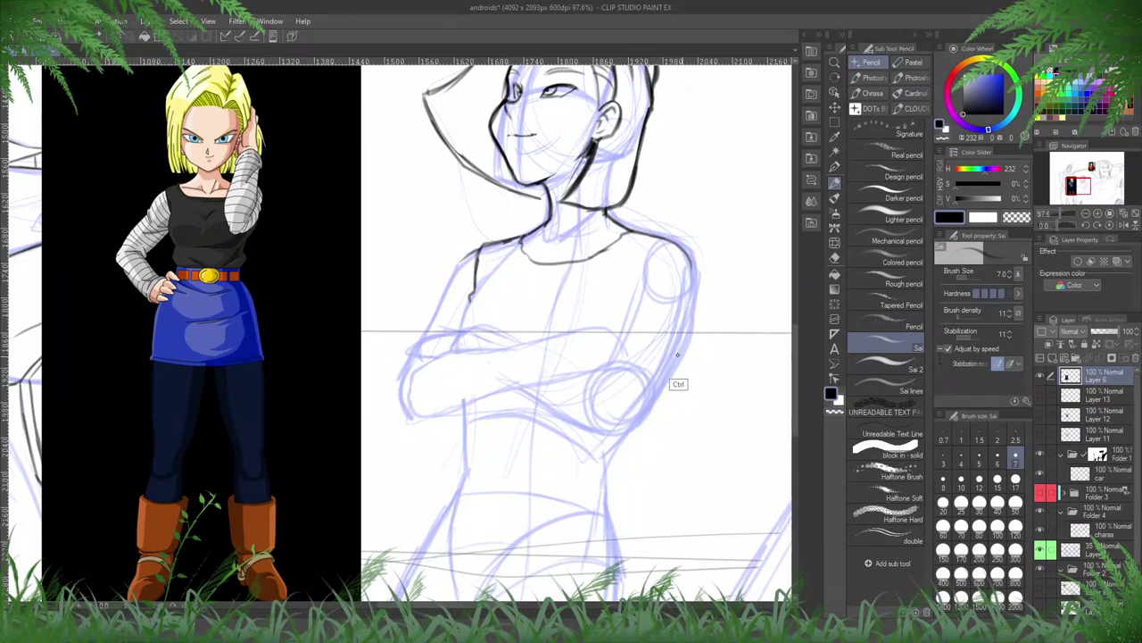
{"action": "left_click", "coordinate": [620, 261], "text": "ctrl+shift"}
{"action": "left_click_drag", "start_coordinate": [675, 272], "coordinate": [680, 288]}
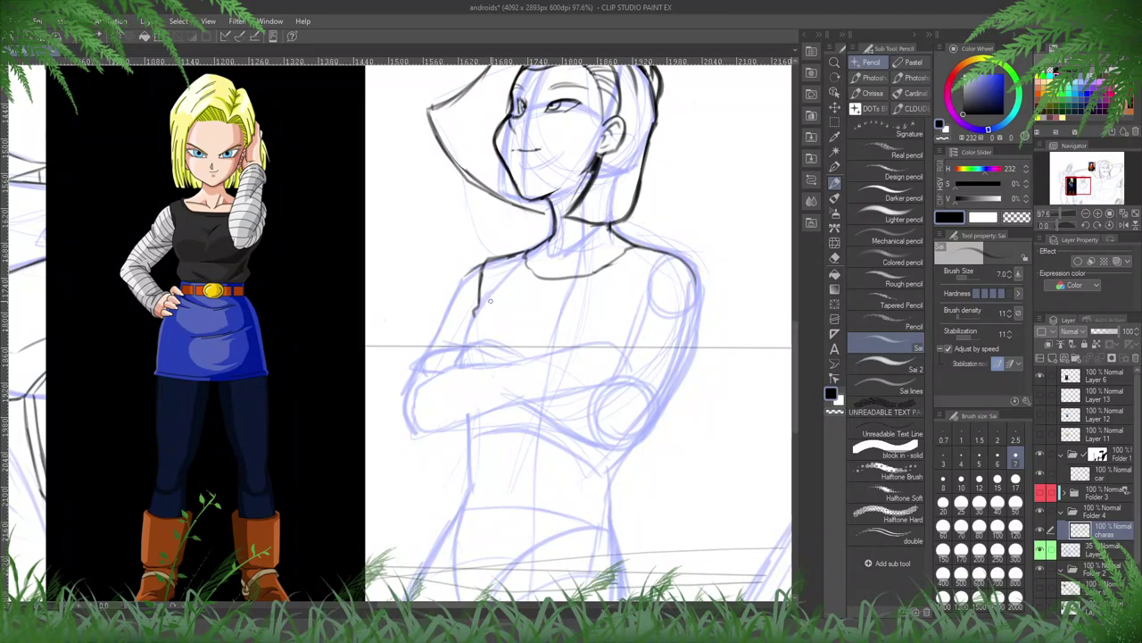
{"action": "key", "text": "e"}
{"action": "mouse_move", "coordinate": [475, 316]}
{"action": "left_mouse_down"}
{"action": "mouse_move", "coordinate": [503, 287]}
{"action": "mouse_move", "coordinate": [474, 306]}
{"action": "mouse_move", "coordinate": [457, 345]}
{"action": "left_mouse_up"}
{"action": "key", "text": "p"}
{"action": "left_click_drag", "start_coordinate": [496, 296], "coordinate": [471, 313]}
- Line the curved chest contour above the small figure's crossed arms and clean it up with the eraser
{"action": "left_click_drag", "start_coordinate": [580, 298], "coordinate": [544, 309]}
{"action": "mouse_move", "coordinate": [527, 318]}
{"action": "left_mouse_down"}
{"action": "mouse_move", "coordinate": [595, 302]}
{"action": "mouse_move", "coordinate": [522, 325]}
{"action": "mouse_move", "coordinate": [556, 306]}
{"action": "left_mouse_up"}
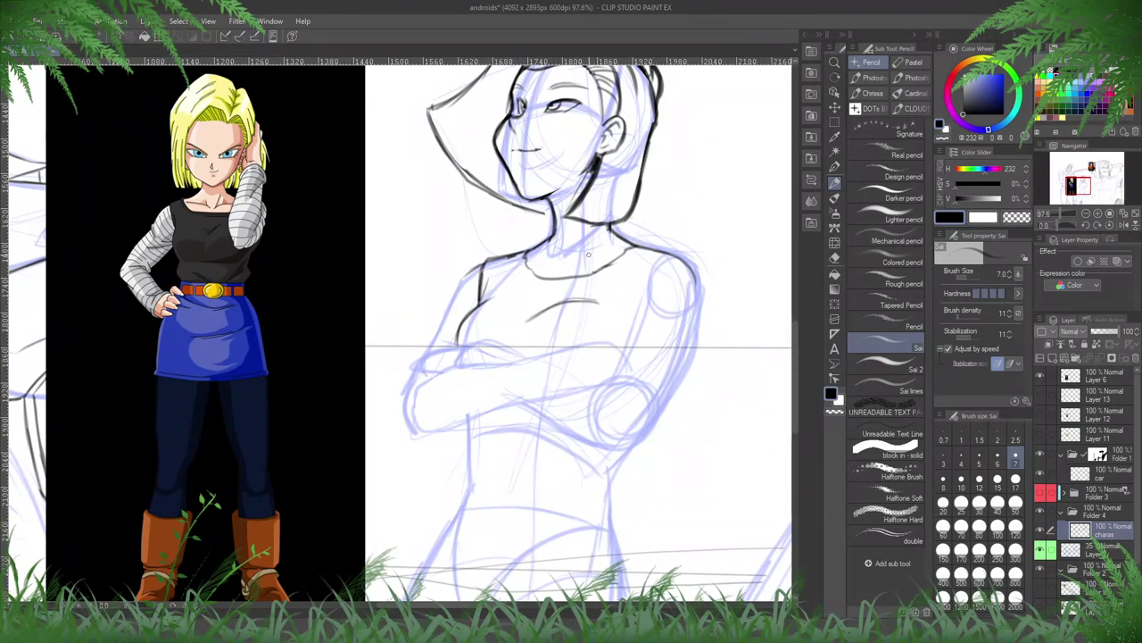
{"action": "key", "text": "e"}
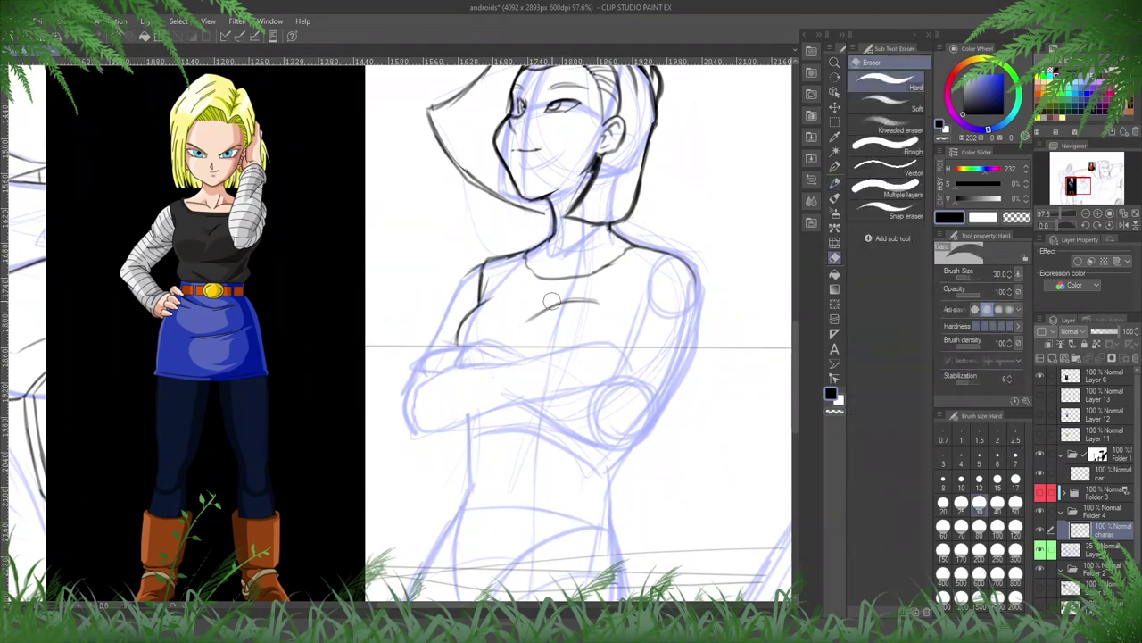
{"action": "left_click_drag", "start_coordinate": [553, 301], "coordinate": [612, 300]}
{"action": "key", "text": "p"}
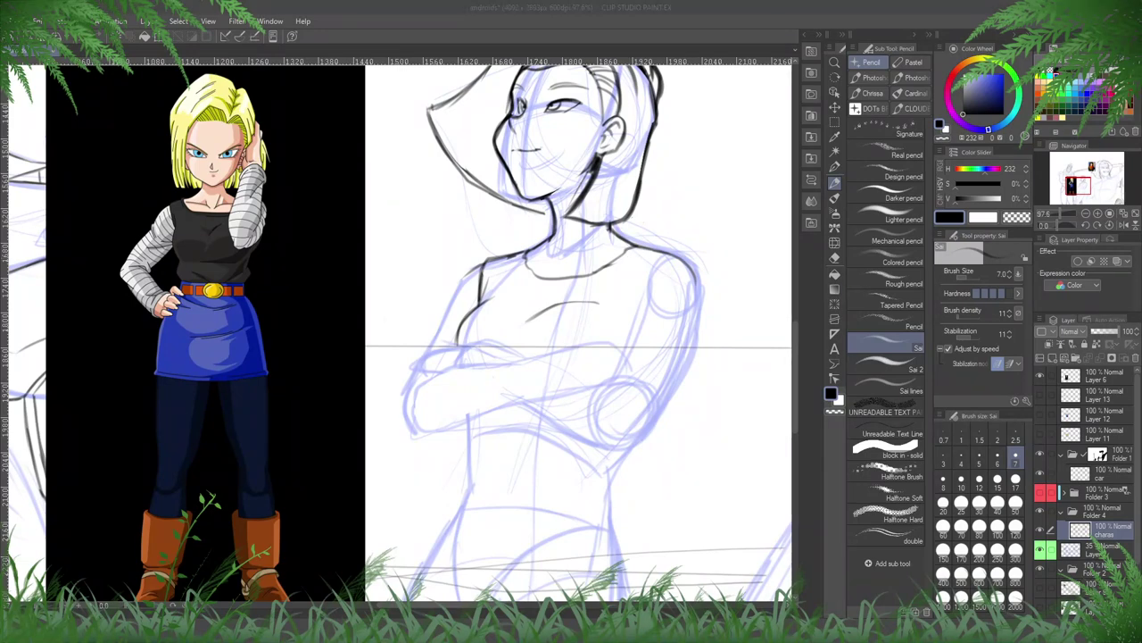
- Line the top's near-side armhole from the shoulder down to the small figure's crossed arms
{"action": "left_click", "coordinate": [381, 5]}
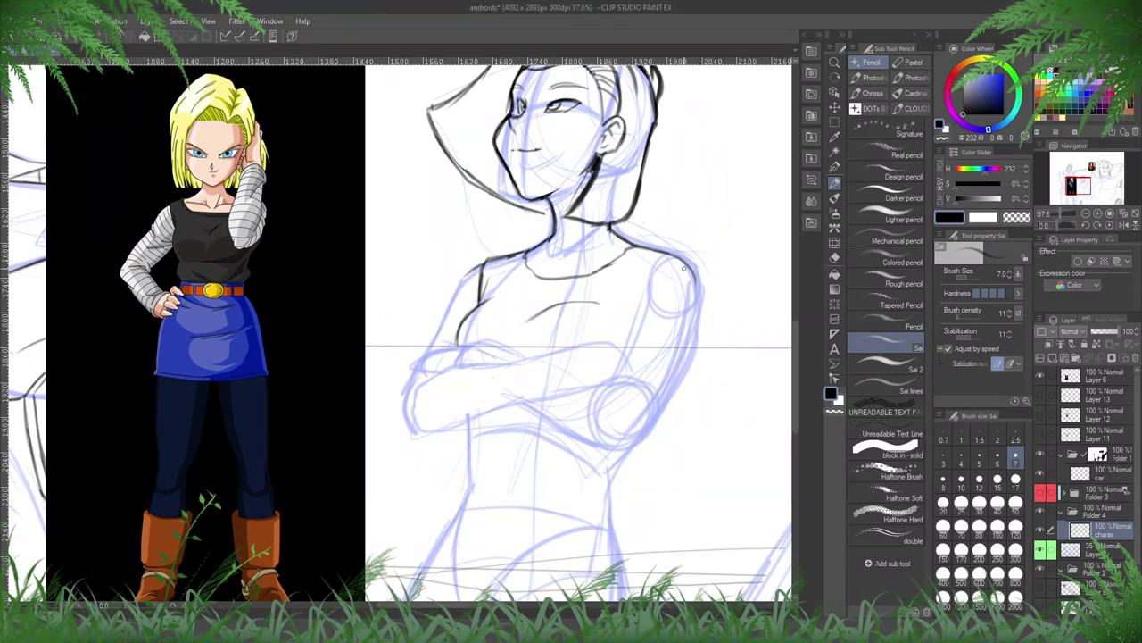
{"action": "left_click_drag", "start_coordinate": [662, 266], "coordinate": [622, 324]}
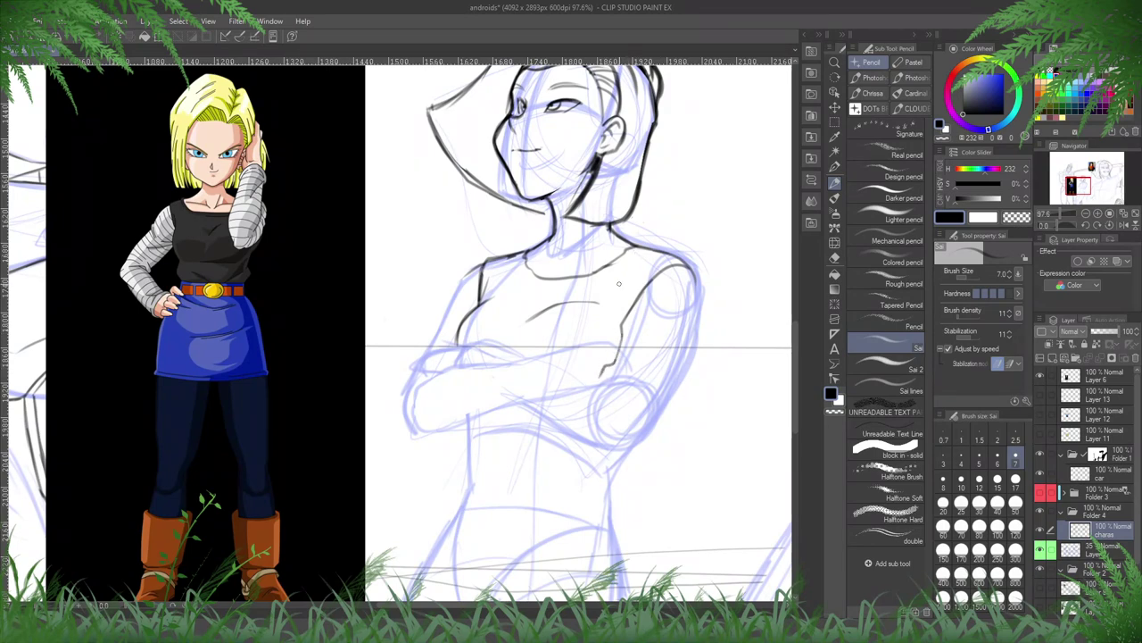
- Line the near arm's outer contour, the bend of its elbow and both edges of the forearm crossing in front
{"action": "mouse_move", "coordinate": [689, 268]}
{"action": "left_mouse_down"}
{"action": "mouse_move", "coordinate": [694, 348]}
{"action": "mouse_move", "coordinate": [674, 391]}
{"action": "left_mouse_up"}
{"action": "left_click_drag", "start_coordinate": [600, 373], "coordinate": [597, 413]}
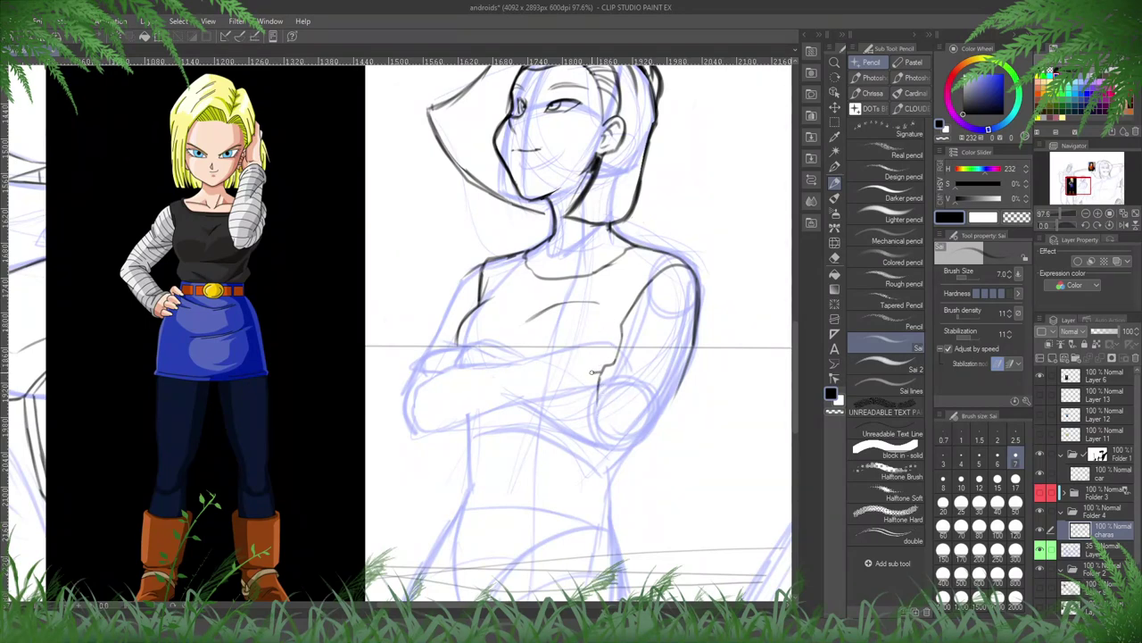
{"action": "left_click_drag", "start_coordinate": [593, 371], "coordinate": [448, 439]}
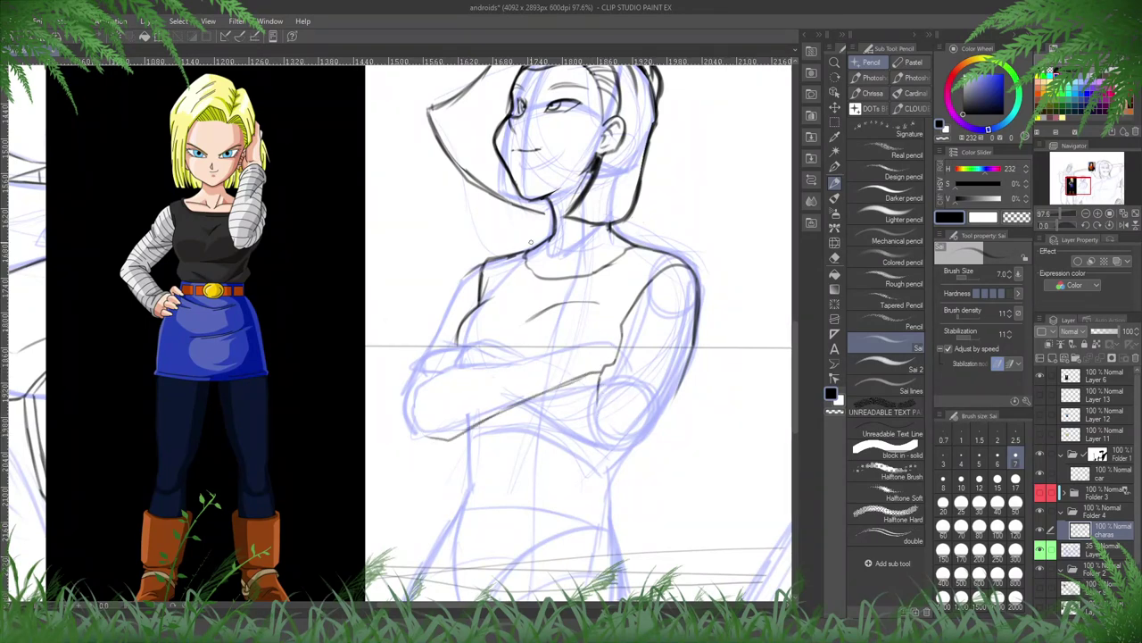
{"action": "left_click_drag", "start_coordinate": [464, 366], "coordinate": [418, 383]}
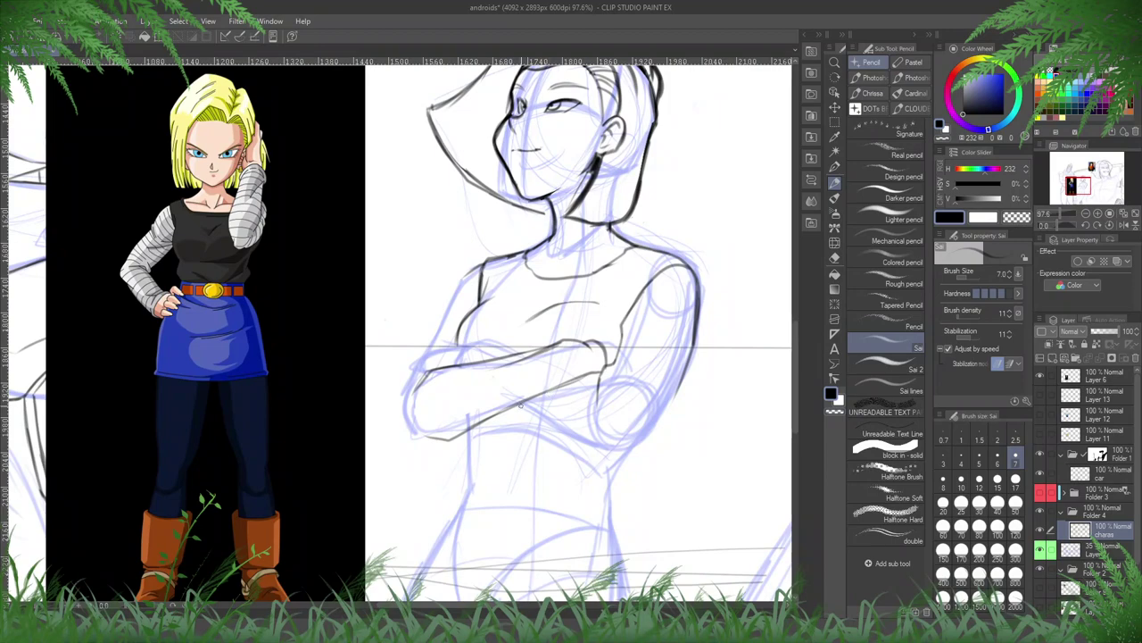
- Line the near elbow and the underside of the forearm tucked beneath the front one, checking it in mirrored view
{"action": "left_click_drag", "start_coordinate": [521, 406], "coordinate": [578, 444]}
{"action": "key", "text": "ctrl+z"}
{"action": "mouse_move", "coordinate": [686, 369]}
{"action": "left_mouse_down"}
{"action": "mouse_move", "coordinate": [658, 429]}
{"action": "mouse_move", "coordinate": [629, 453]}
{"action": "mouse_move", "coordinate": [793, 437]}
{"action": "left_mouse_up"}
{"action": "key", "text": "h"}
{"action": "mouse_move", "coordinate": [386, 456]}
{"action": "left_mouse_down"}
{"action": "mouse_move", "coordinate": [423, 453]}
{"action": "mouse_move", "coordinate": [482, 419]}
{"action": "left_mouse_up"}
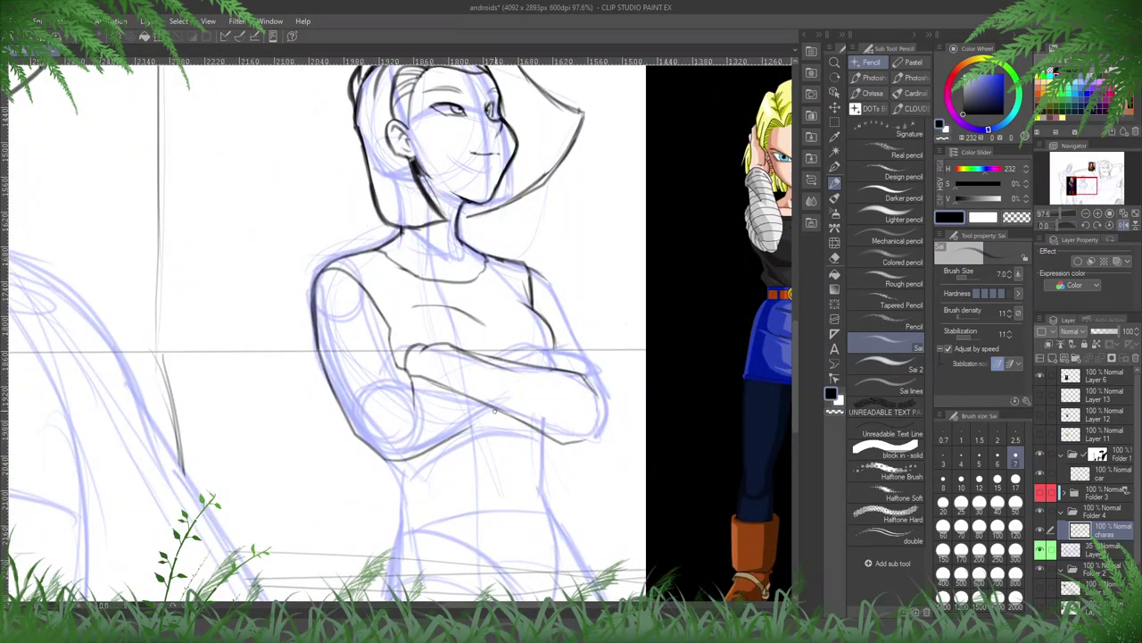
{"action": "key", "text": "h"}
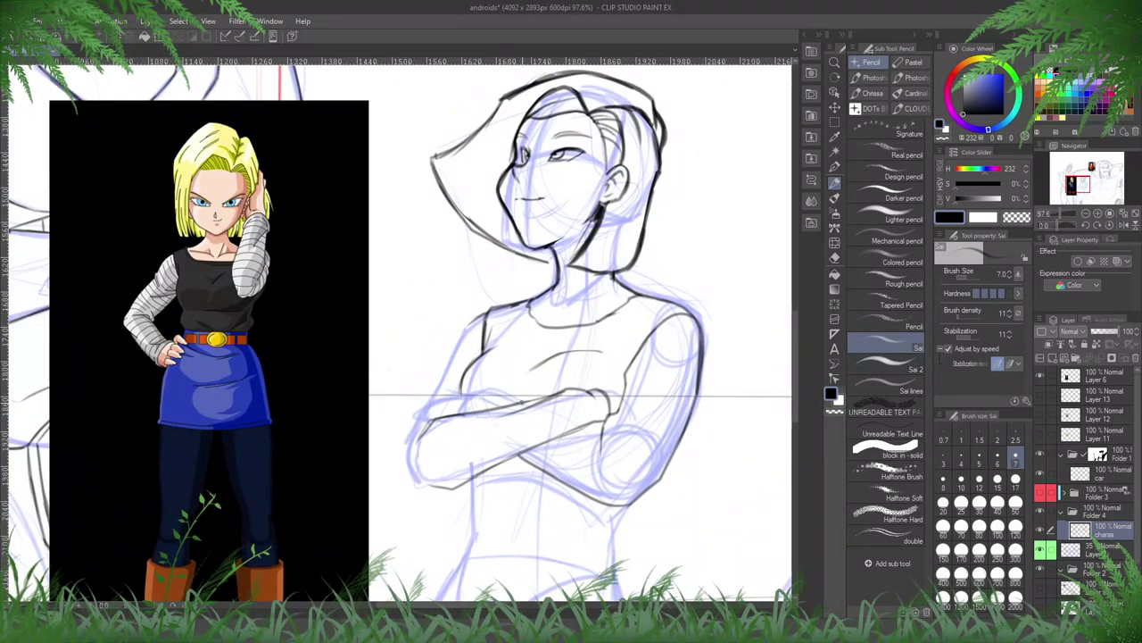
- Line the tucked forearm's upper edge and the fingers resting by the far elbow, erasing the stray lines around them
{"action": "mouse_move", "coordinate": [528, 401]}
{"action": "left_mouse_down"}
{"action": "mouse_move", "coordinate": [486, 395]}
{"action": "mouse_move", "coordinate": [461, 410]}
{"action": "left_mouse_up"}
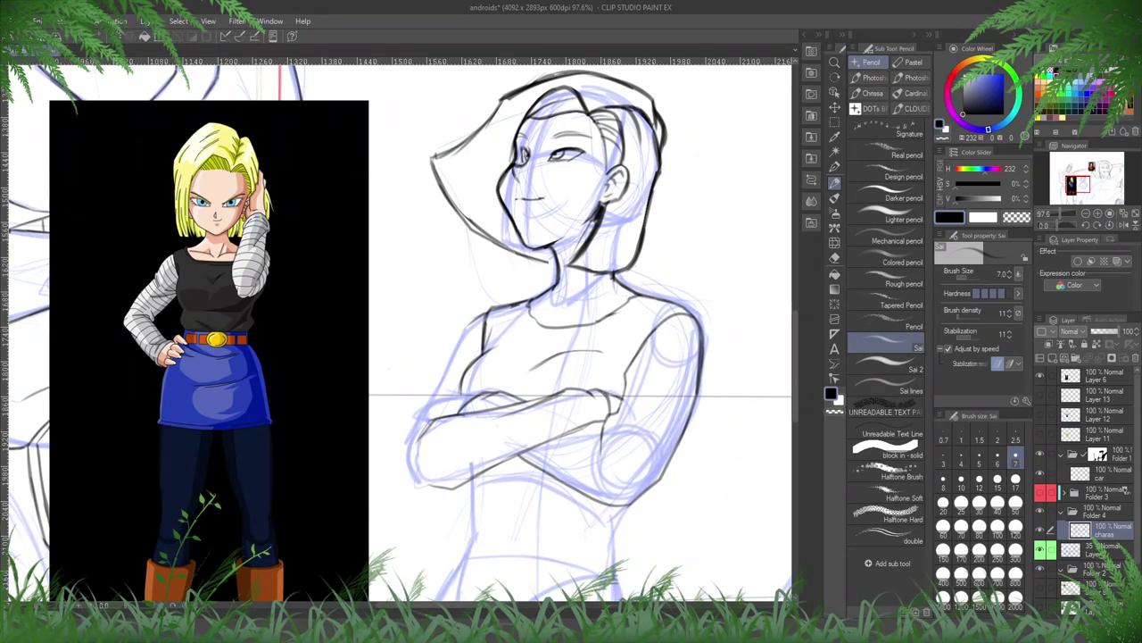
{"action": "key", "text": "h"}
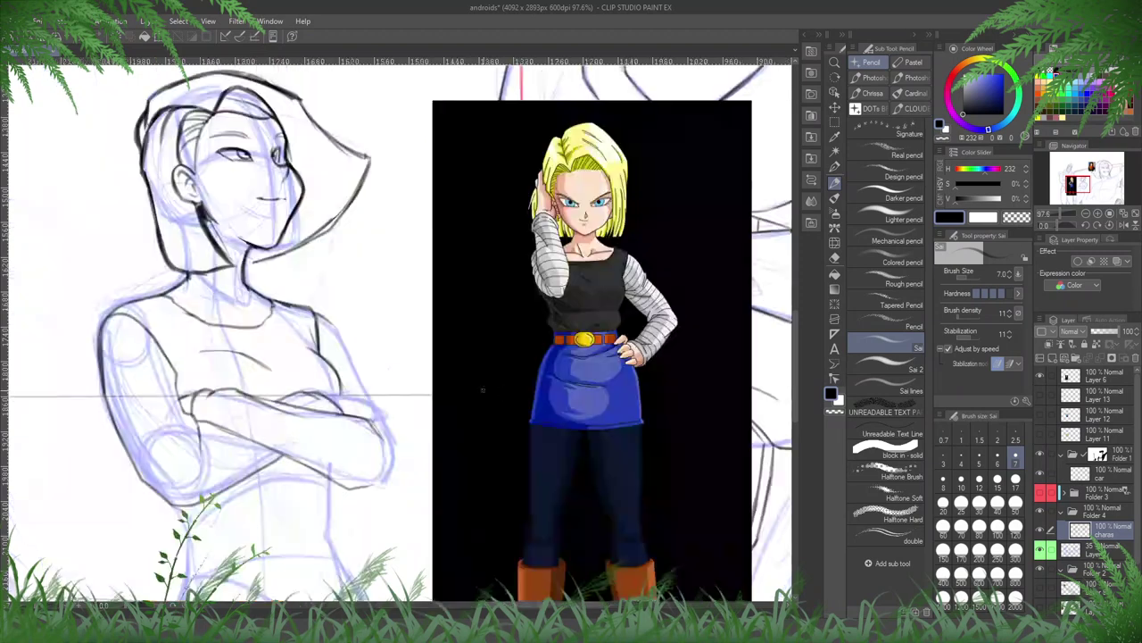
{"action": "left_click_drag", "start_coordinate": [485, 350], "coordinate": [673, 339]}
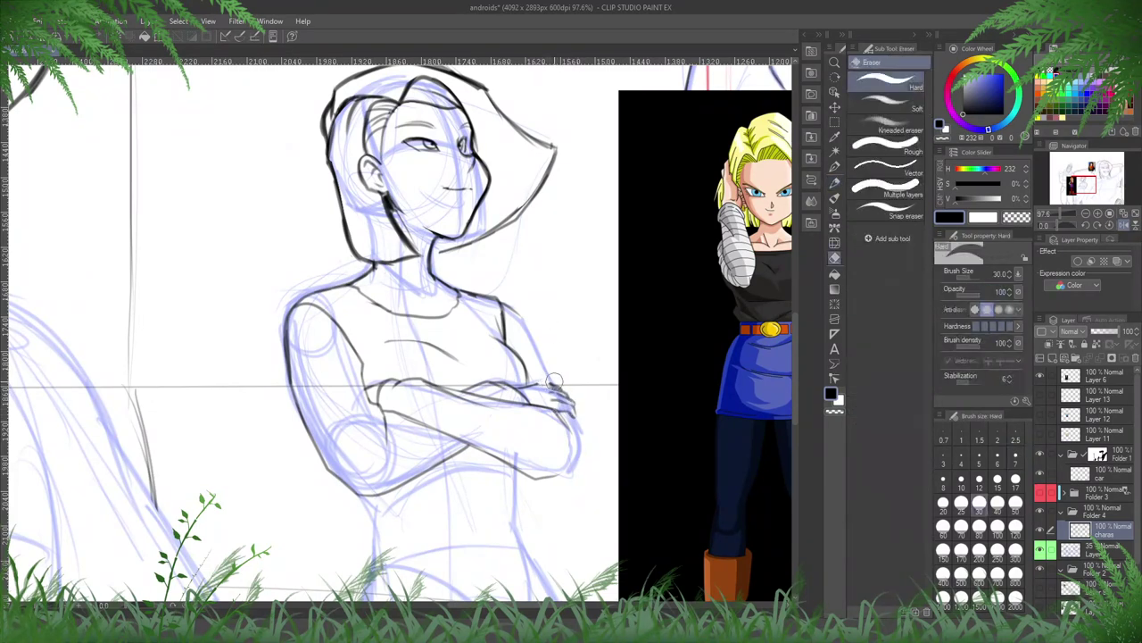
{"action": "left_click_drag", "start_coordinate": [536, 383], "coordinate": [551, 386]}
{"action": "key", "text": "h"}
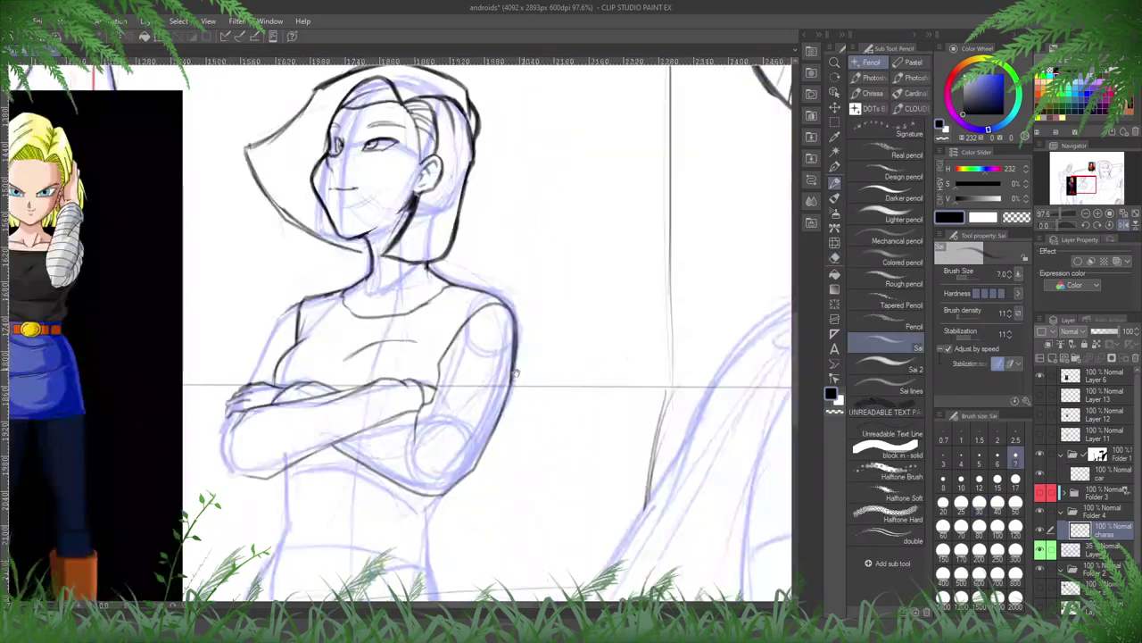
{"action": "left_click_drag", "start_coordinate": [311, 344], "coordinate": [536, 314]}
{"action": "key", "text": "e"}
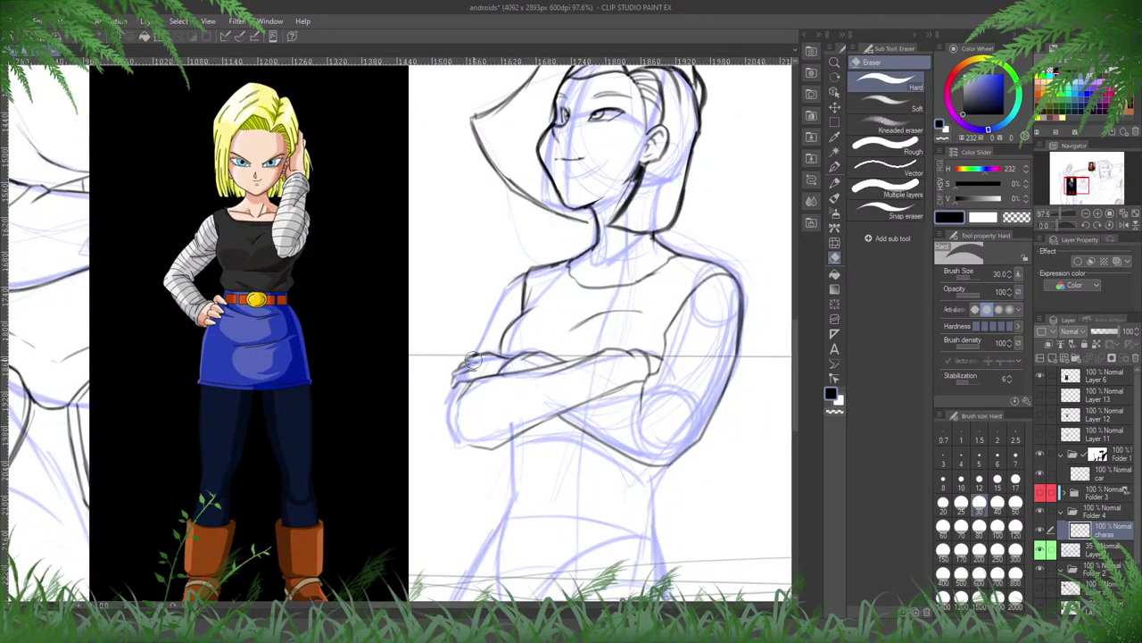
- Clean up the fingers, then line the far elbow and the far upper arm's outer edge, and firm up the near arm
{"action": "key", "text": "p"}
{"action": "key", "text": "e"}
{"action": "mouse_move", "coordinate": [473, 362]}
{"action": "left_mouse_down"}
{"action": "mouse_move", "coordinate": [483, 361]}
{"action": "mouse_move", "coordinate": [454, 369]}
{"action": "mouse_move", "coordinate": [447, 409]}
{"action": "mouse_move", "coordinate": [463, 446]}
{"action": "mouse_move", "coordinate": [493, 446]}
{"action": "left_mouse_up"}
{"action": "key", "text": "p"}
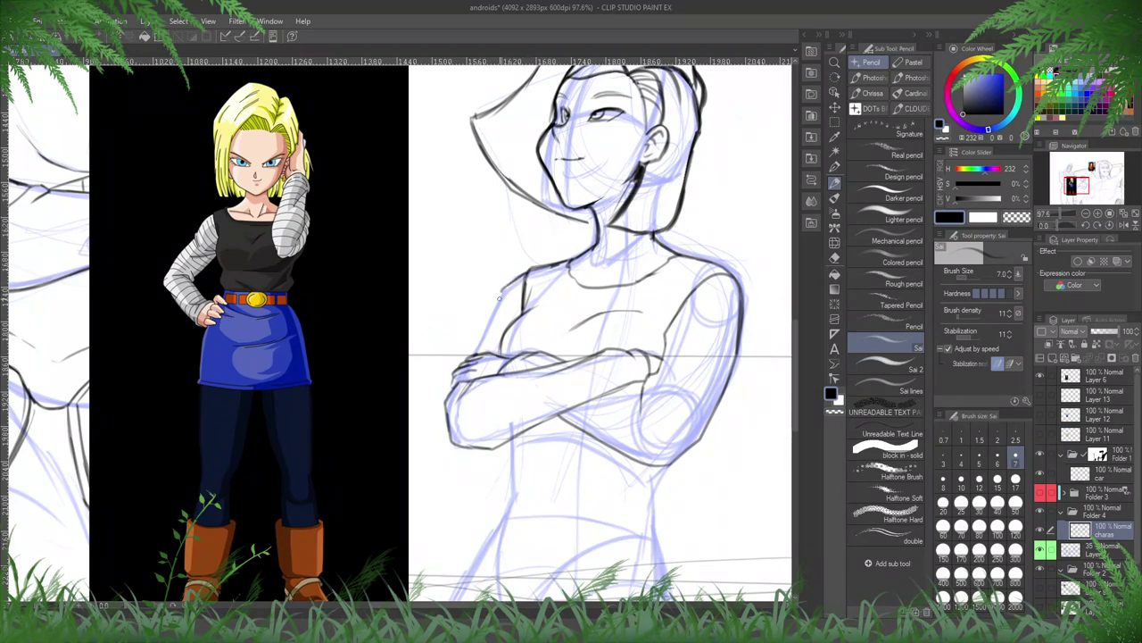
{"action": "left_click_drag", "start_coordinate": [490, 319], "coordinate": [474, 352]}
{"action": "left_click_drag", "start_coordinate": [726, 331], "coordinate": [671, 447]}
{"action": "left_click_drag", "start_coordinate": [612, 379], "coordinate": [560, 389]}
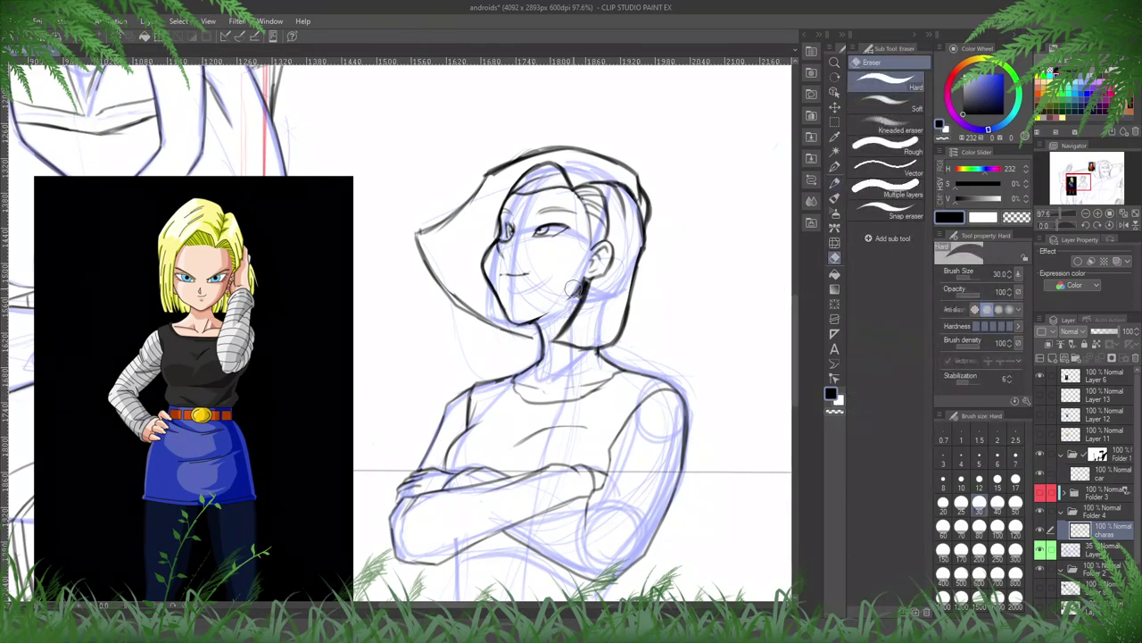
- Select the small figure's head and hair with the selection pen and move them slightly down onto the neck
{"action": "key", "text": "m"}
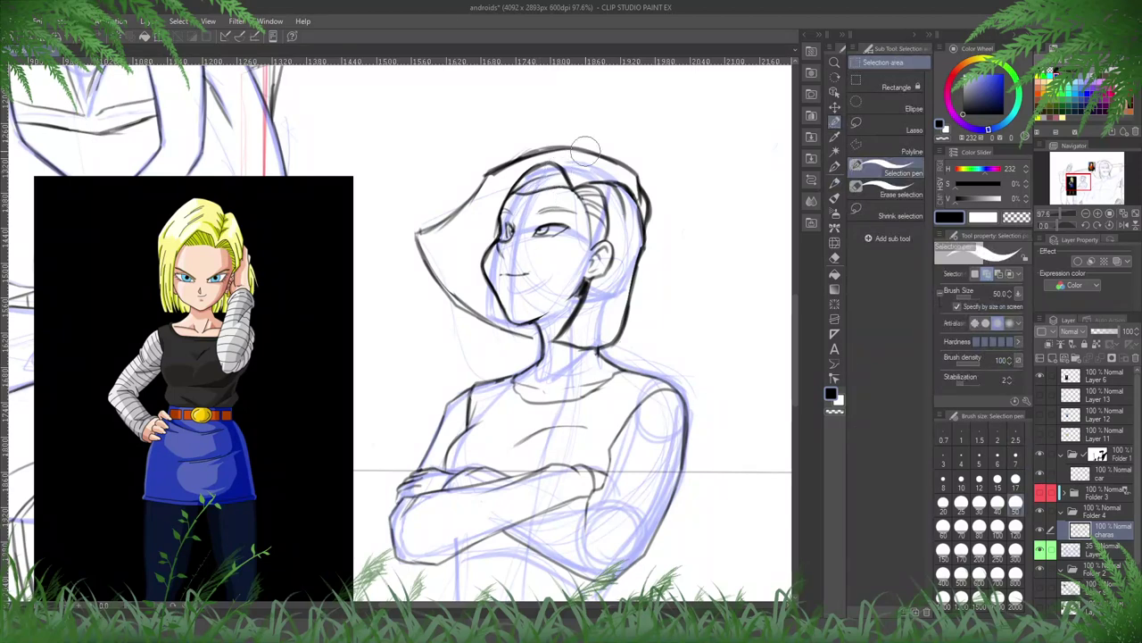
{"action": "mouse_move", "coordinate": [618, 165]}
{"action": "left_mouse_down"}
{"action": "mouse_move", "coordinate": [408, 194]}
{"action": "mouse_move", "coordinate": [390, 273]}
{"action": "mouse_move", "coordinate": [444, 270]}
{"action": "mouse_move", "coordinate": [656, 147]}
{"action": "mouse_move", "coordinate": [446, 286]}
{"action": "mouse_move", "coordinate": [660, 214]}
{"action": "mouse_move", "coordinate": [685, 194]}
{"action": "mouse_move", "coordinate": [564, 212]}
{"action": "mouse_move", "coordinate": [627, 182]}
{"action": "left_mouse_up"}
{"action": "mouse_move", "coordinate": [598, 245]}
{"action": "left_mouse_down"}
{"action": "mouse_move", "coordinate": [601, 288]}
{"action": "mouse_move", "coordinate": [625, 275]}
{"action": "mouse_move", "coordinate": [623, 298]}
{"action": "mouse_move", "coordinate": [602, 328]}
{"action": "mouse_move", "coordinate": [588, 328]}
{"action": "mouse_move", "coordinate": [584, 347]}
{"action": "mouse_move", "coordinate": [580, 326]}
{"action": "mouse_move", "coordinate": [543, 314]}
{"action": "mouse_move", "coordinate": [507, 344]}
{"action": "mouse_move", "coordinate": [482, 329]}
{"action": "left_mouse_up"}
{"action": "key", "text": "ctrl+t"}
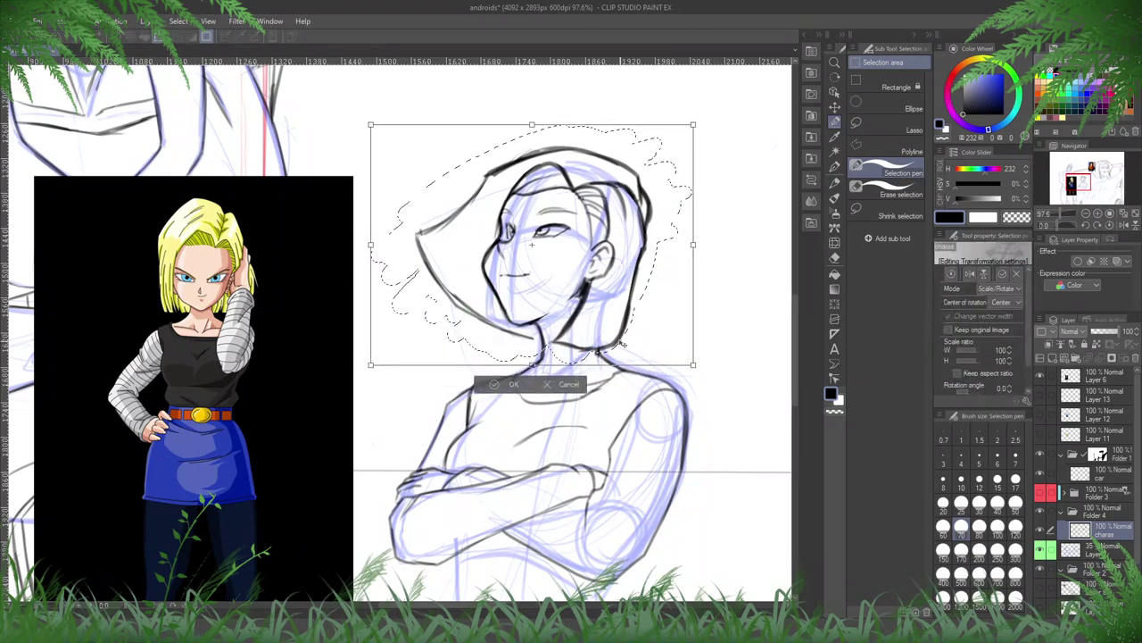
{"action": "left_click_drag", "start_coordinate": [621, 350], "coordinate": [622, 353]}
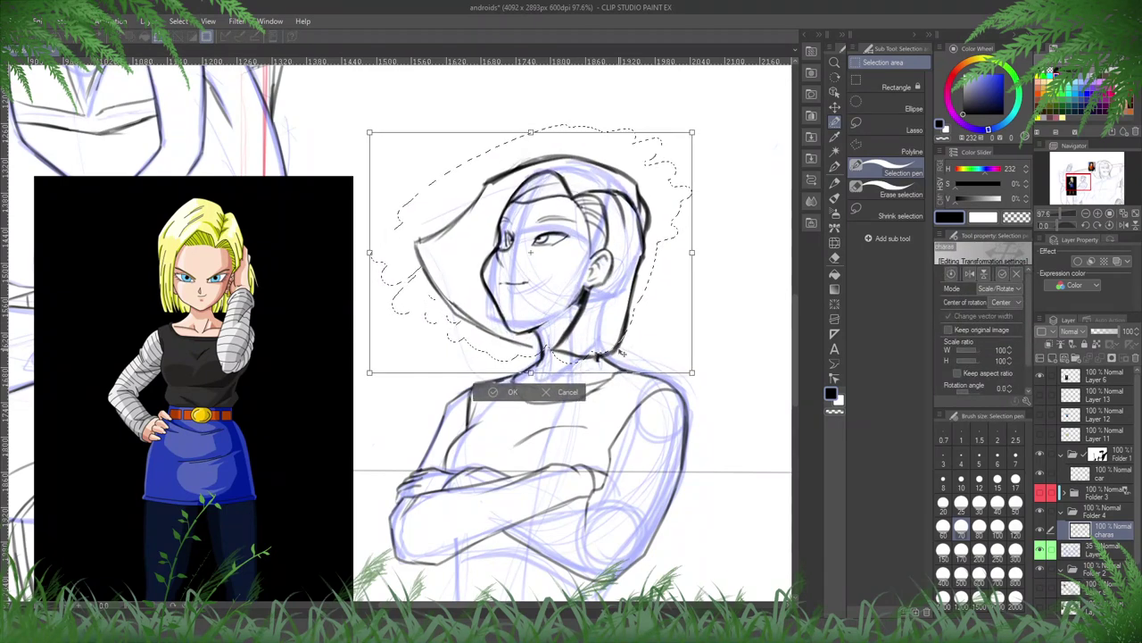
{"action": "key", "text": "Return"}
- Erase and tidy the thick hair strand running from below the ear to the neck
{"action": "key", "text": "e"}
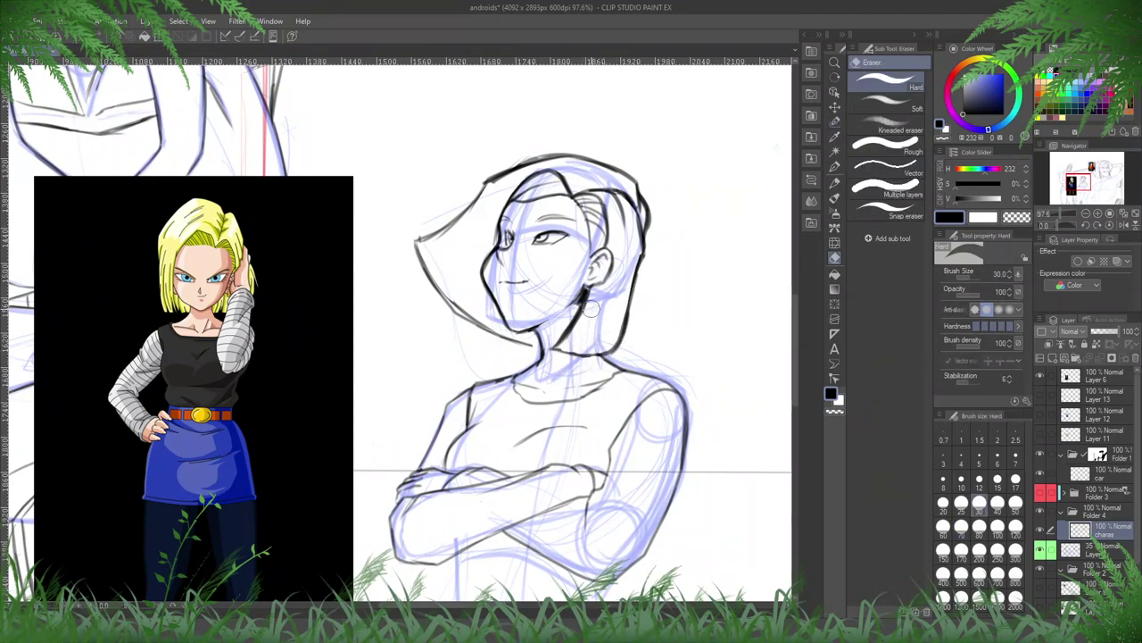
{"action": "left_click_drag", "start_coordinate": [585, 310], "coordinate": [564, 344]}
{"action": "key", "text": "p"}
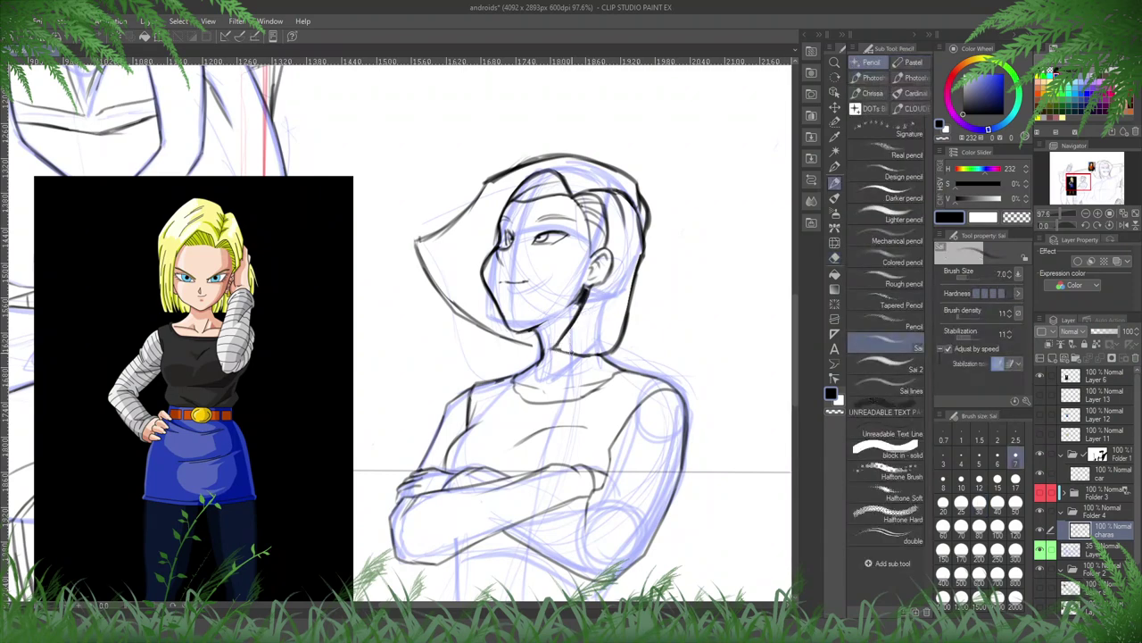
{"action": "key", "text": "e"}
{"action": "key", "text": "p"}
{"action": "key", "text": "e"}
- Erase and rework the tip and underside of the windblown hair lock, checking its shape in mirrored view
{"action": "left_click_drag", "start_coordinate": [460, 299], "coordinate": [479, 285]}
{"action": "key", "text": "p"}
{"action": "key", "text": "h"}
{"action": "mouse_move", "coordinate": [344, 305]}
{"action": "left_mouse_down"}
{"action": "mouse_move", "coordinate": [537, 371]}
{"action": "mouse_move", "coordinate": [519, 377]}
{"action": "mouse_move", "coordinate": [512, 364]}
{"action": "left_mouse_up"}
{"action": "key", "text": "e"}
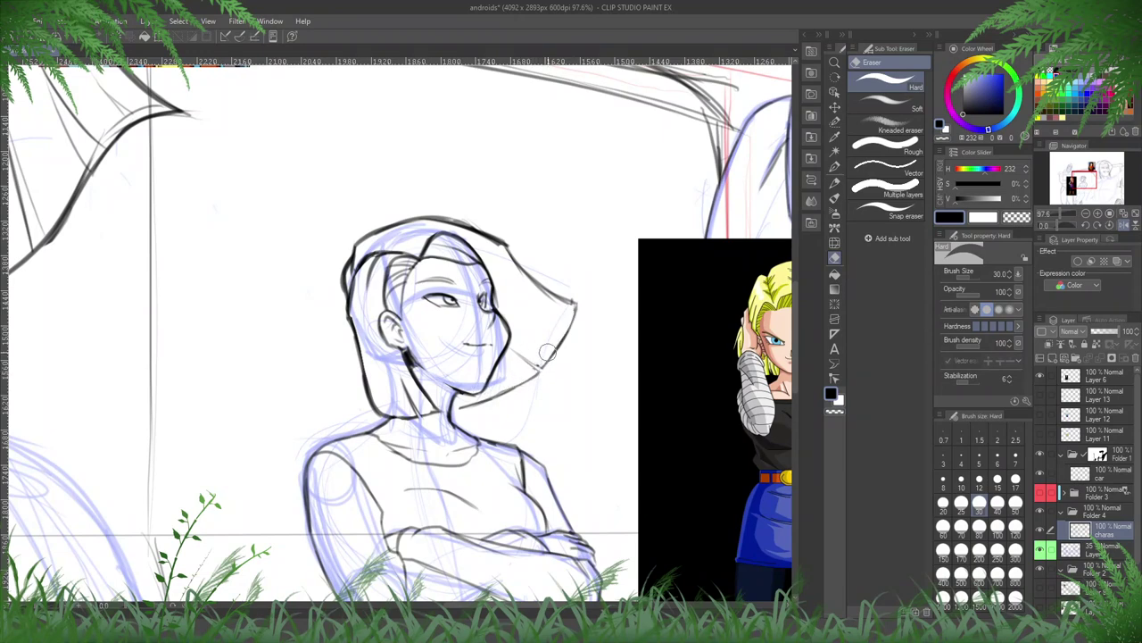
{"action": "key", "text": "h"}
{"action": "left_click_drag", "start_coordinate": [529, 305], "coordinate": [716, 343]}
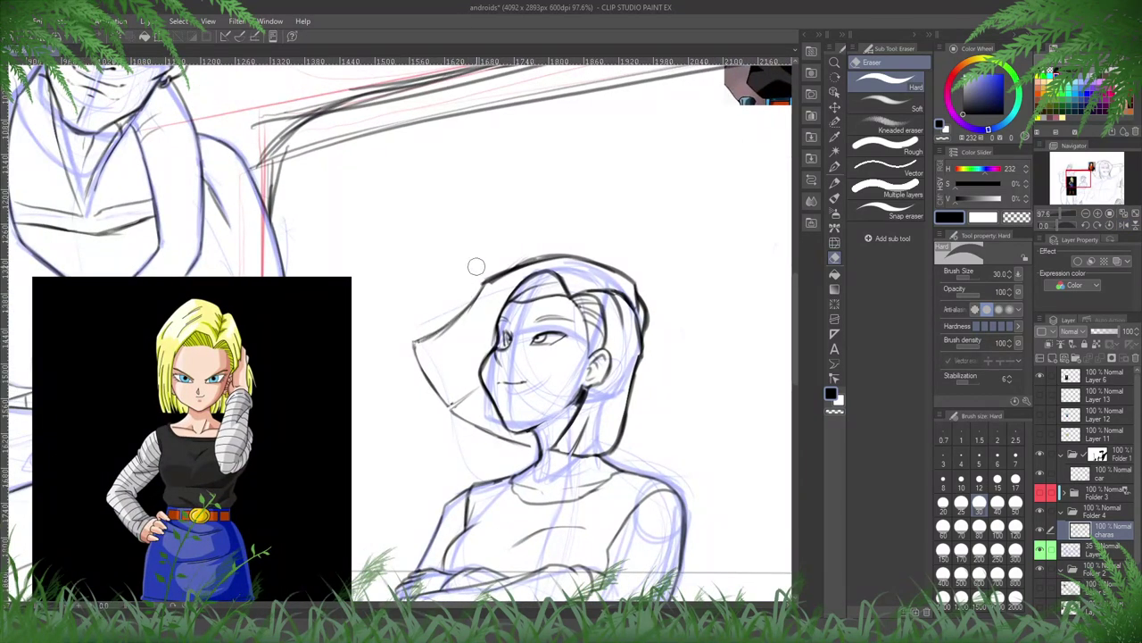
{"action": "key", "text": "p"}
{"action": "key", "text": "e"}
{"action": "key", "text": "p"}
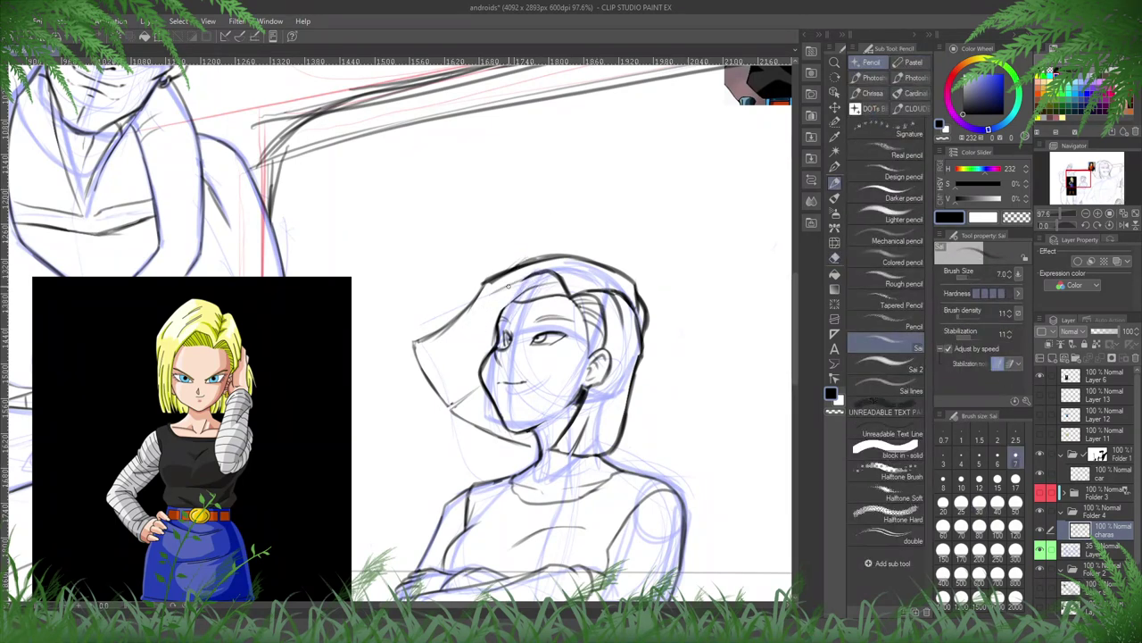
- Draw an inner strand line along the windblown lock up to the crown and refine the hair above the forehead
{"action": "mouse_move", "coordinate": [441, 350]}
{"action": "left_mouse_down"}
{"action": "mouse_move", "coordinate": [495, 293]}
{"action": "mouse_move", "coordinate": [560, 266]}
{"action": "mouse_move", "coordinate": [486, 292]}
{"action": "left_mouse_up"}
{"action": "key", "text": "e"}
{"action": "key", "text": "p"}
{"action": "key", "text": "e"}
{"action": "key", "text": "p"}
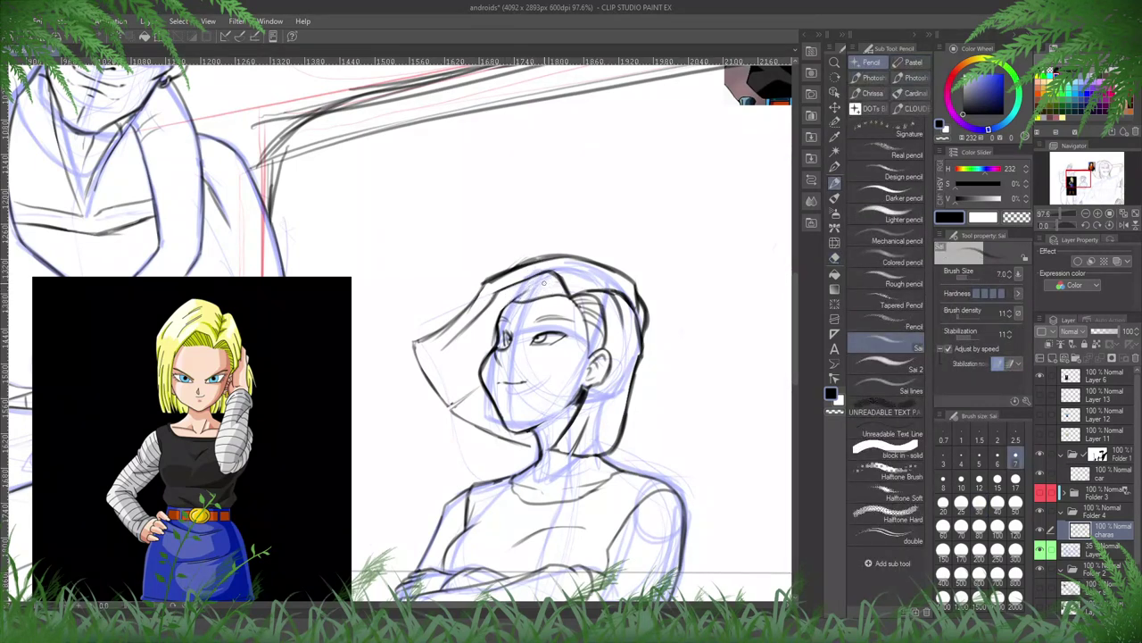
{"action": "left_click_drag", "start_coordinate": [567, 295], "coordinate": [536, 274]}
- Erase the bulging outline at the back of the small figure's crown and redraw it as a tighter contour
{"action": "scroll", "coordinate": [456, 226], "scroll_direction": "down", "scroll_amount": 3}
{"action": "scroll", "coordinate": [456, 214], "scroll_direction": "up", "scroll_amount": 1}
{"action": "scroll", "coordinate": [471, 256], "scroll_direction": "up", "scroll_amount": 1}
{"action": "key", "text": "e"}
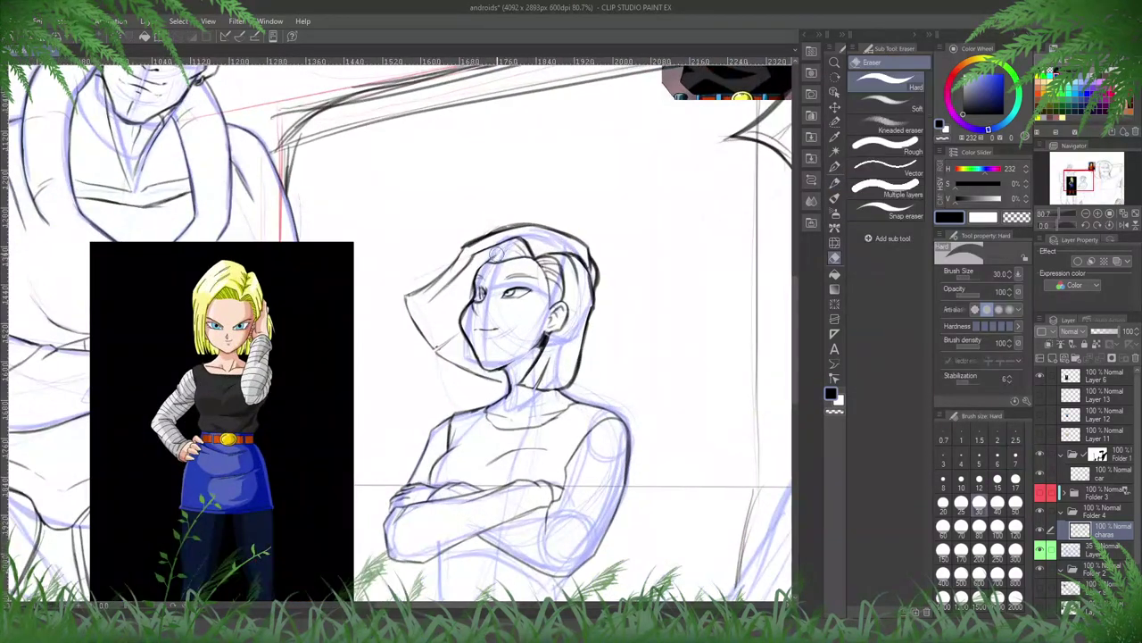
{"action": "key", "text": "p"}
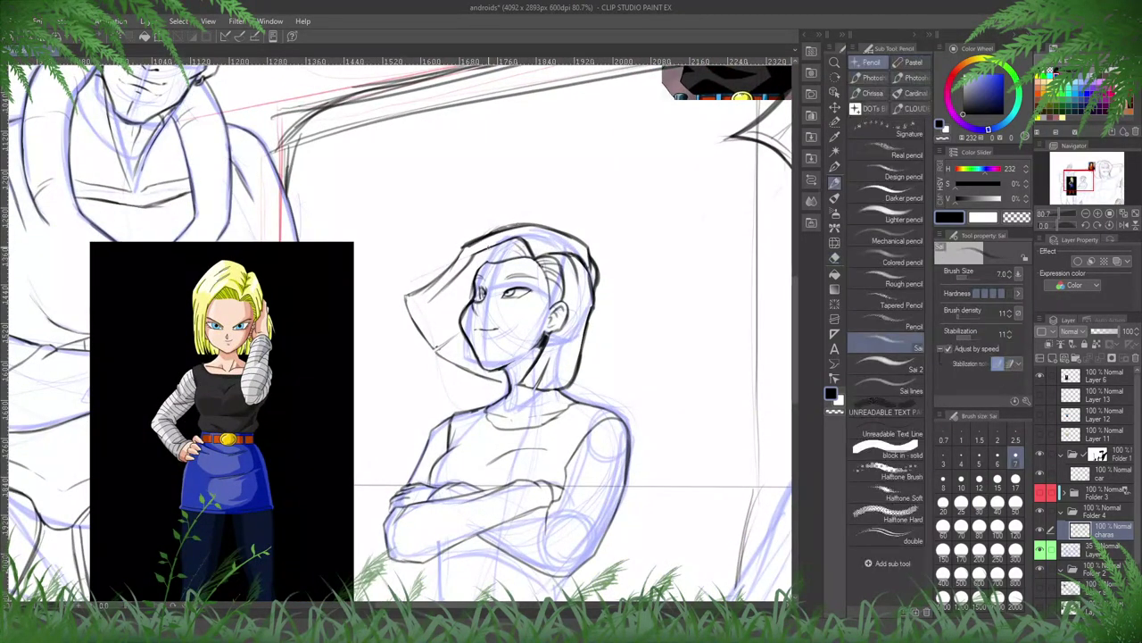
{"action": "key", "text": "e"}
{"action": "key", "text": "p"}
{"action": "key", "text": "e"}
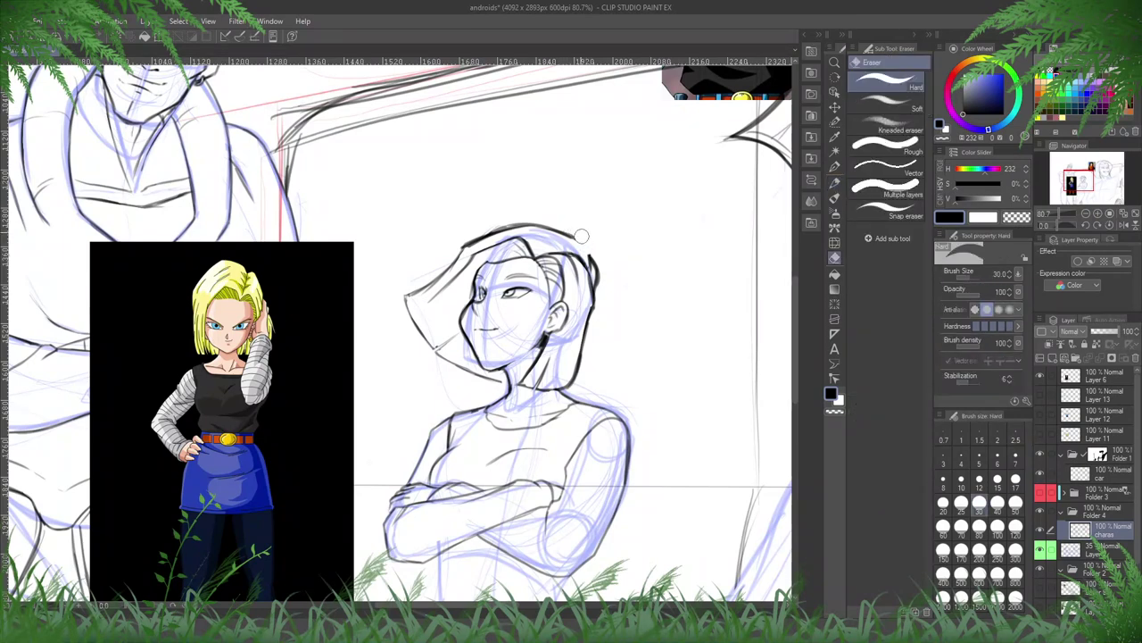
{"action": "key", "text": "p"}
{"action": "key", "text": "e"}
{"action": "key", "text": "p"}
{"action": "key", "text": "e"}
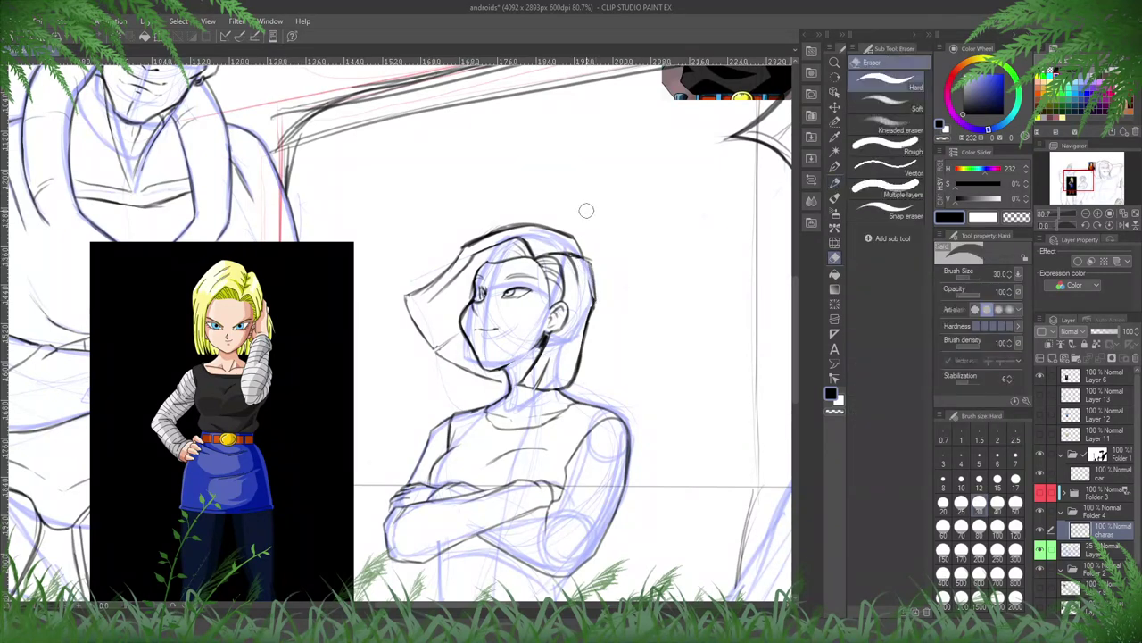
- Redraw the back hair's outer edge down toward the nape and save the illustration
{"action": "key", "text": "p"}
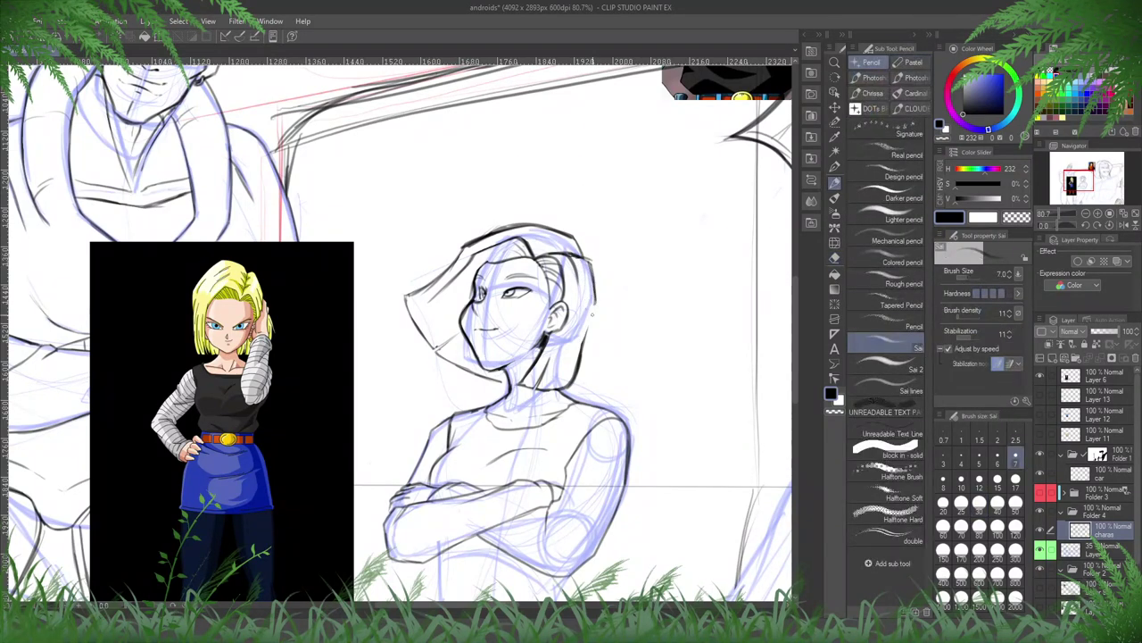
{"action": "key", "text": "e"}
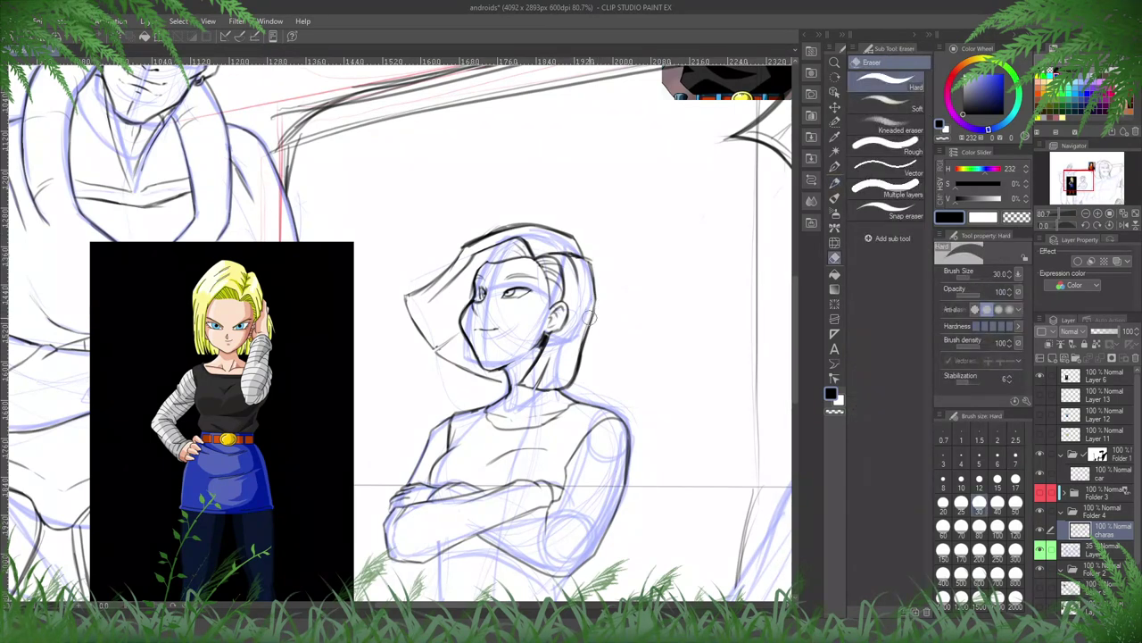
{"action": "key", "text": "p"}
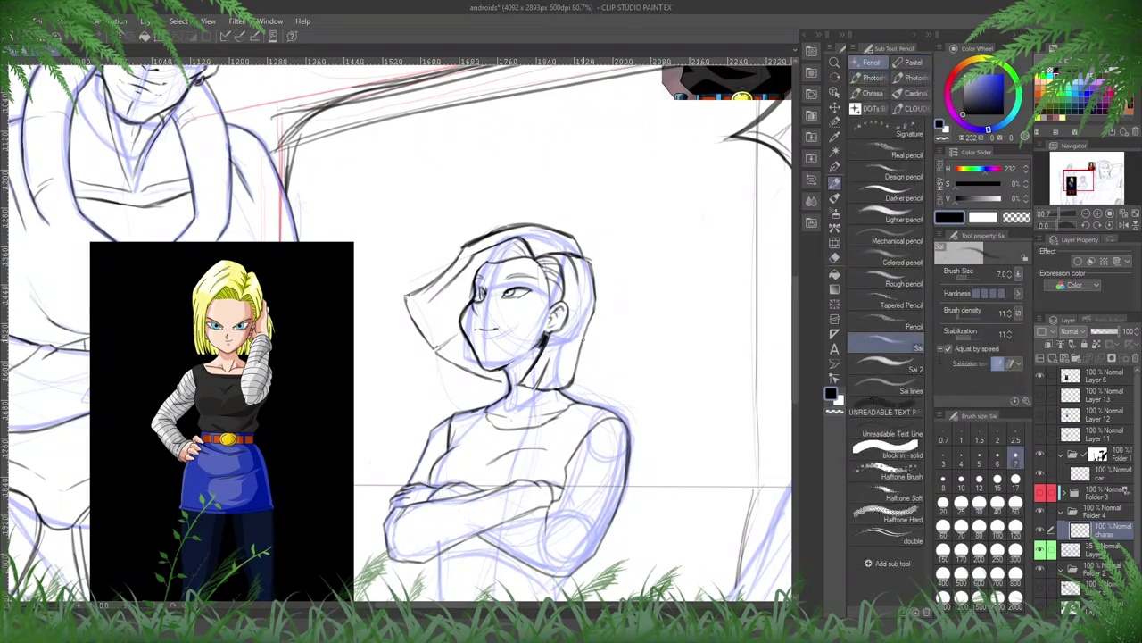
{"action": "left_click_drag", "start_coordinate": [643, 399], "coordinate": [614, 254]}
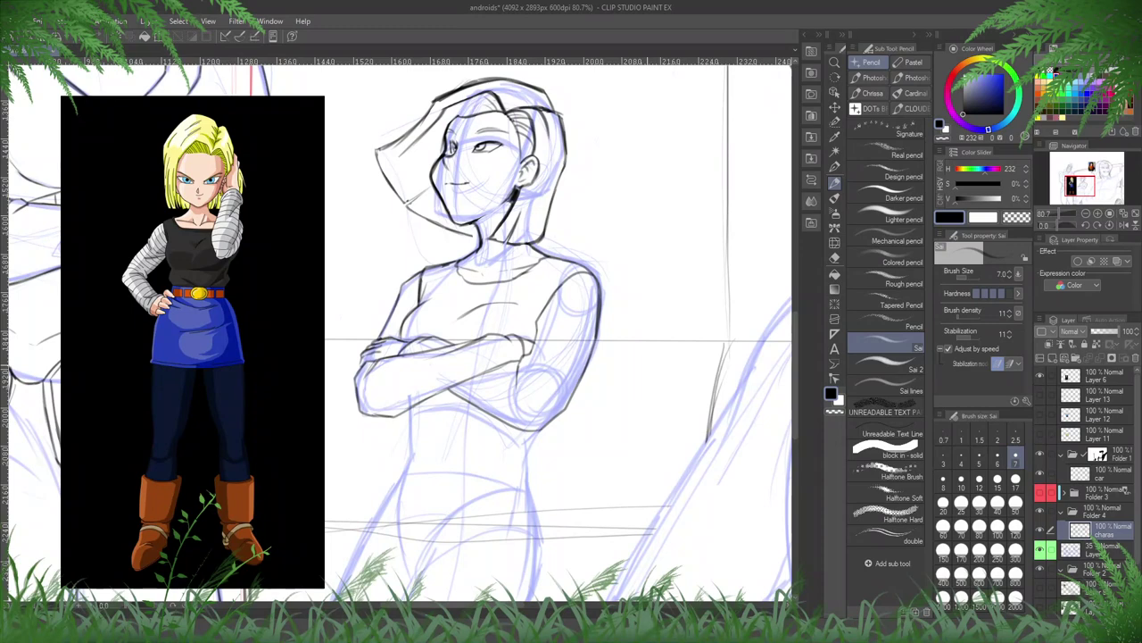
{"action": "key", "text": "ctrl+s"}
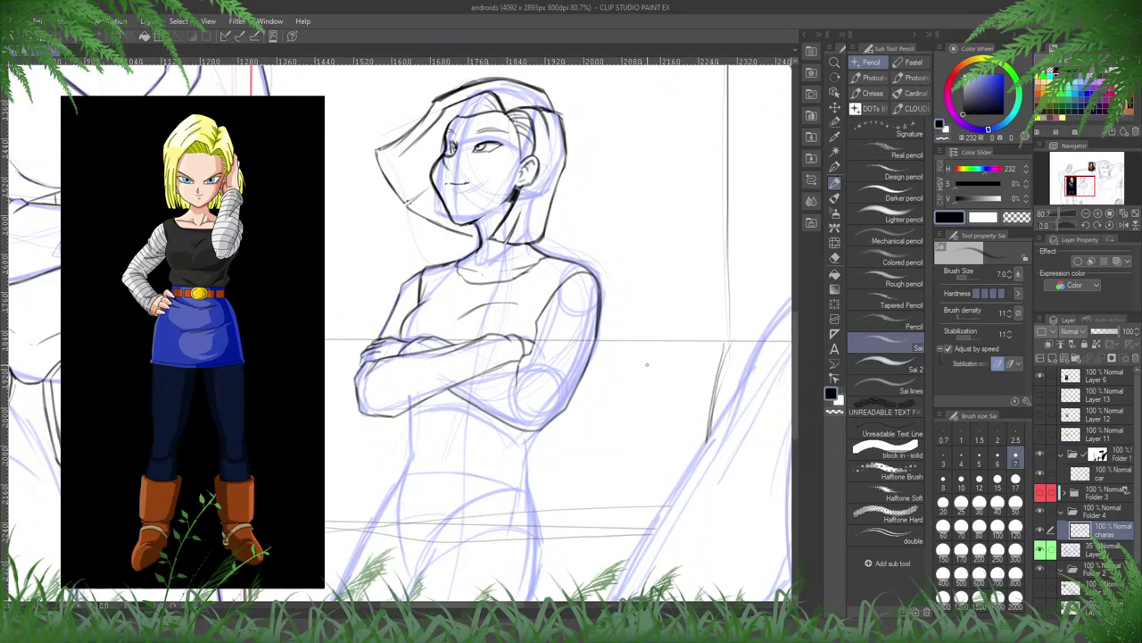
- Line the top's hem below the crossed arms, with its side edges and a curved fold above it, checking in mirrored view
{"action": "left_click_drag", "start_coordinate": [631, 449], "coordinate": [644, 409]}
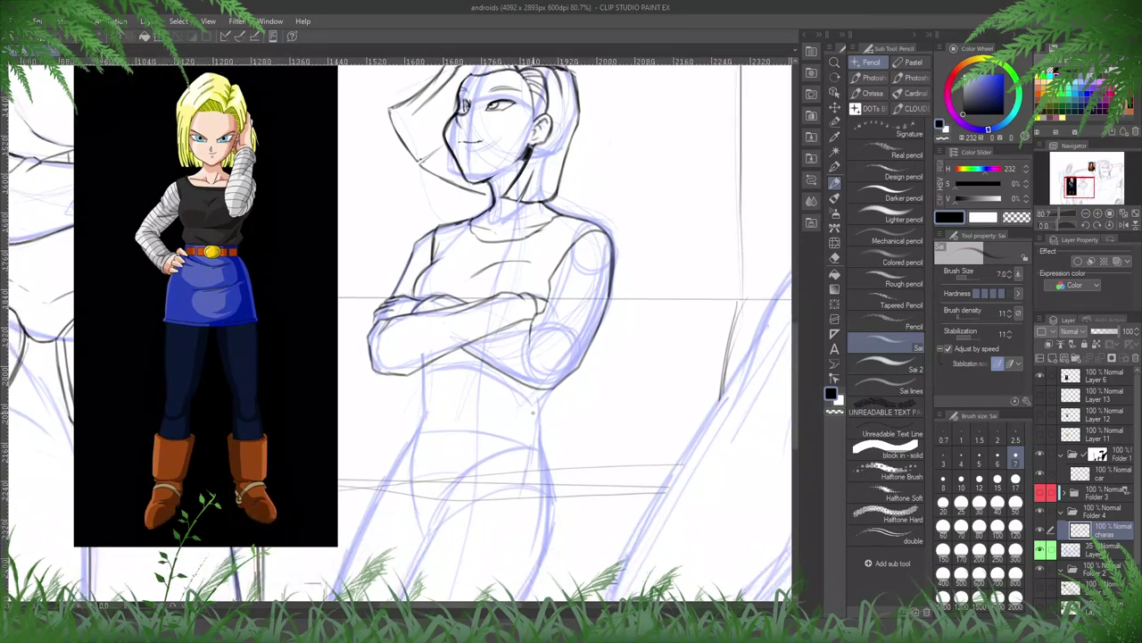
{"action": "mouse_move", "coordinate": [527, 410]}
{"action": "left_mouse_down"}
{"action": "mouse_move", "coordinate": [423, 407]}
{"action": "mouse_move", "coordinate": [507, 405]}
{"action": "mouse_move", "coordinate": [552, 389]}
{"action": "left_mouse_up"}
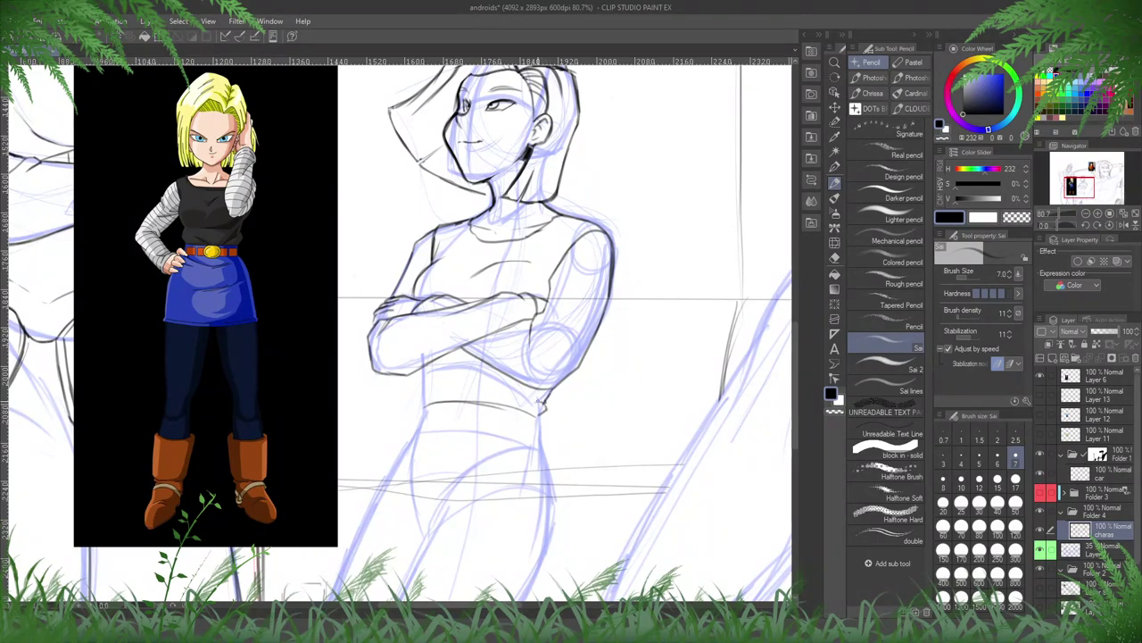
{"action": "left_click_drag", "start_coordinate": [416, 411], "coordinate": [419, 386]}
{"action": "key", "text": "h"}
{"action": "left_click_drag", "start_coordinate": [582, 370], "coordinate": [741, 370]}
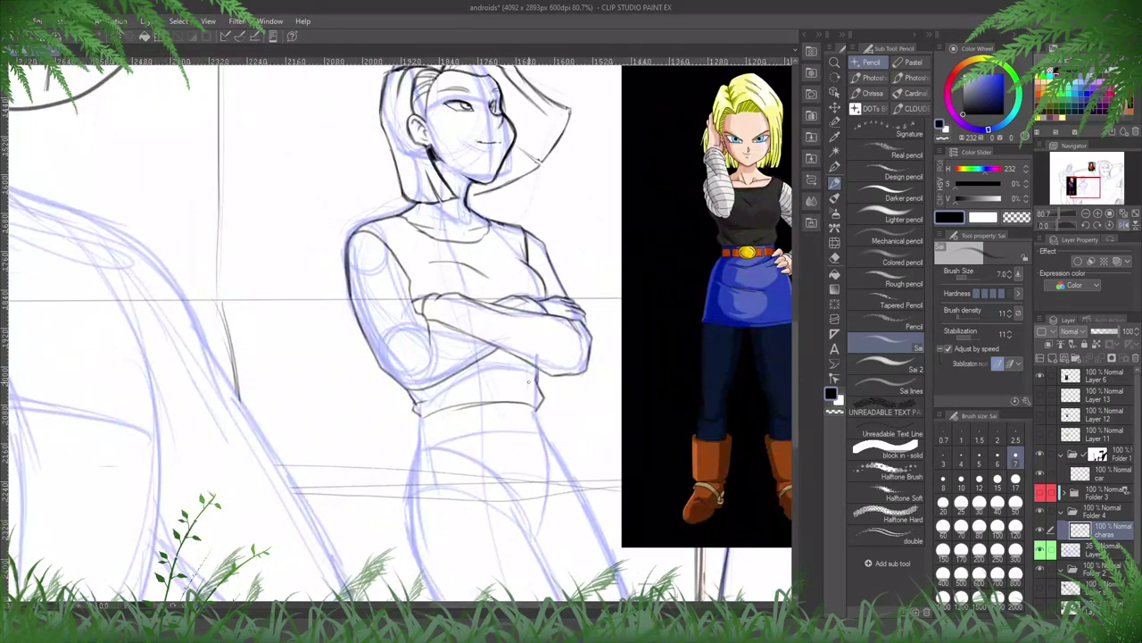
{"action": "left_click_drag", "start_coordinate": [533, 379], "coordinate": [459, 387]}
{"action": "key", "text": "h"}
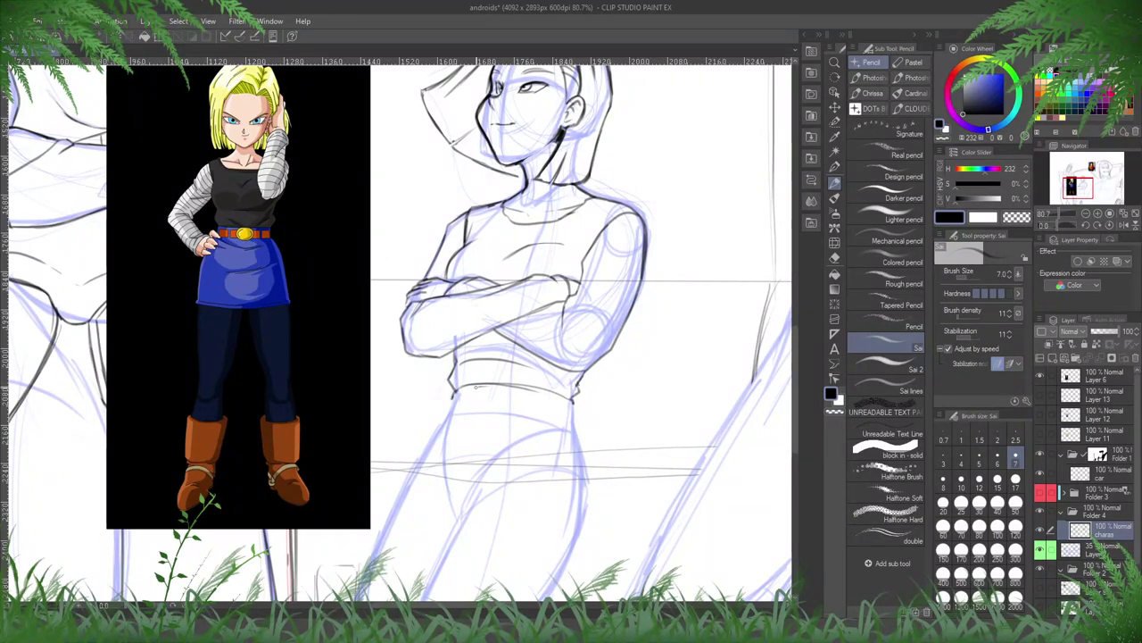
- Draw the belt band below the top's hem with an oval buckle at the front, erasing the overlapping lines
{"action": "mouse_move", "coordinate": [468, 393]}
{"action": "left_mouse_down"}
{"action": "mouse_move", "coordinate": [488, 402]}
{"action": "mouse_move", "coordinate": [473, 389]}
{"action": "left_mouse_up"}
{"action": "left_click_drag", "start_coordinate": [457, 391], "coordinate": [470, 394]}
{"action": "key", "text": "h"}
{"action": "mouse_move", "coordinate": [318, 395]}
{"action": "left_mouse_down"}
{"action": "mouse_move", "coordinate": [643, 391]}
{"action": "mouse_move", "coordinate": [585, 392]}
{"action": "mouse_move", "coordinate": [553, 400]}
{"action": "mouse_move", "coordinate": [623, 387]}
{"action": "mouse_move", "coordinate": [558, 411]}
{"action": "left_mouse_up"}
{"action": "key", "text": "e"}
{"action": "left_click_drag", "start_coordinate": [624, 397], "coordinate": [553, 412]}
{"action": "key", "text": "p"}
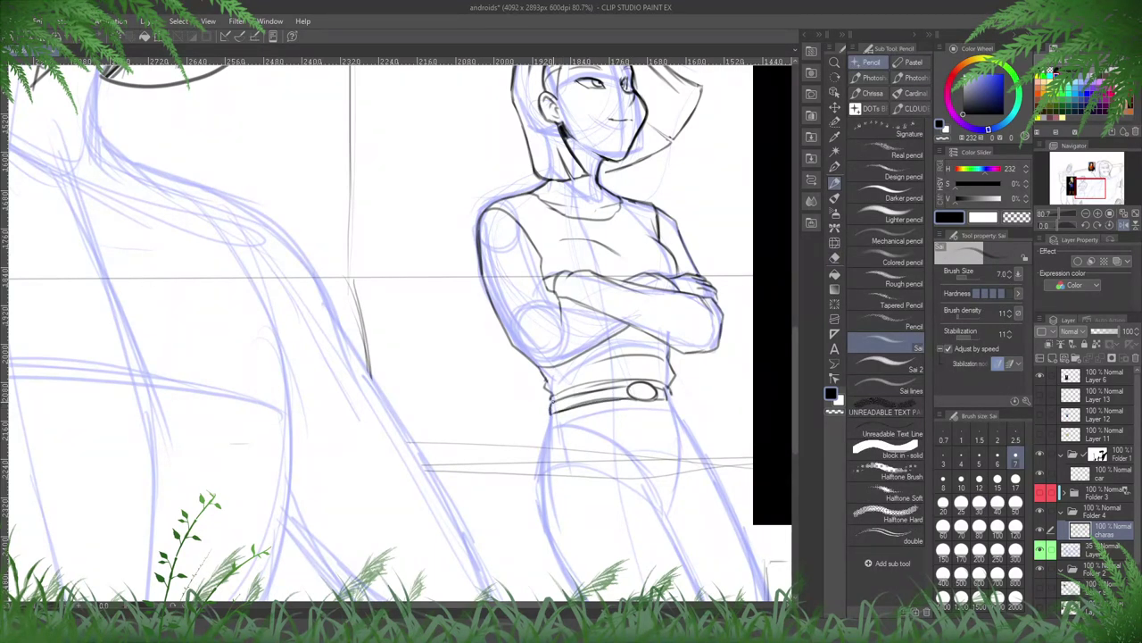
- Refine the small figure's belt band and erase narrow gaps that split it into sections behind the buckle
{"action": "key", "text": "e"}
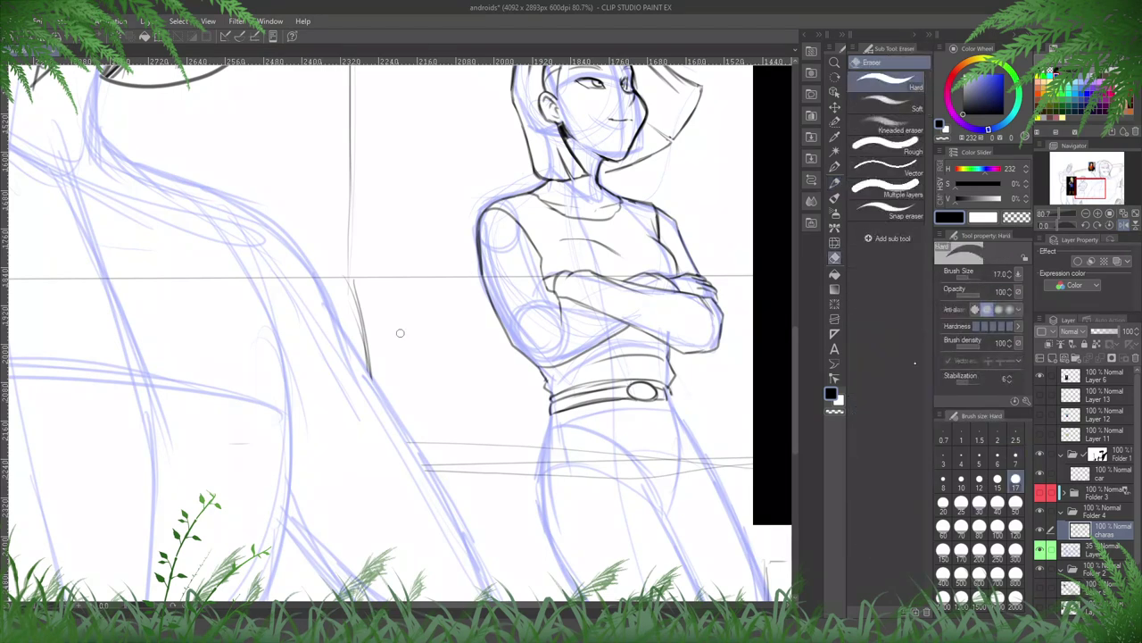
{"action": "left_click_drag", "start_coordinate": [634, 382], "coordinate": [568, 389]}
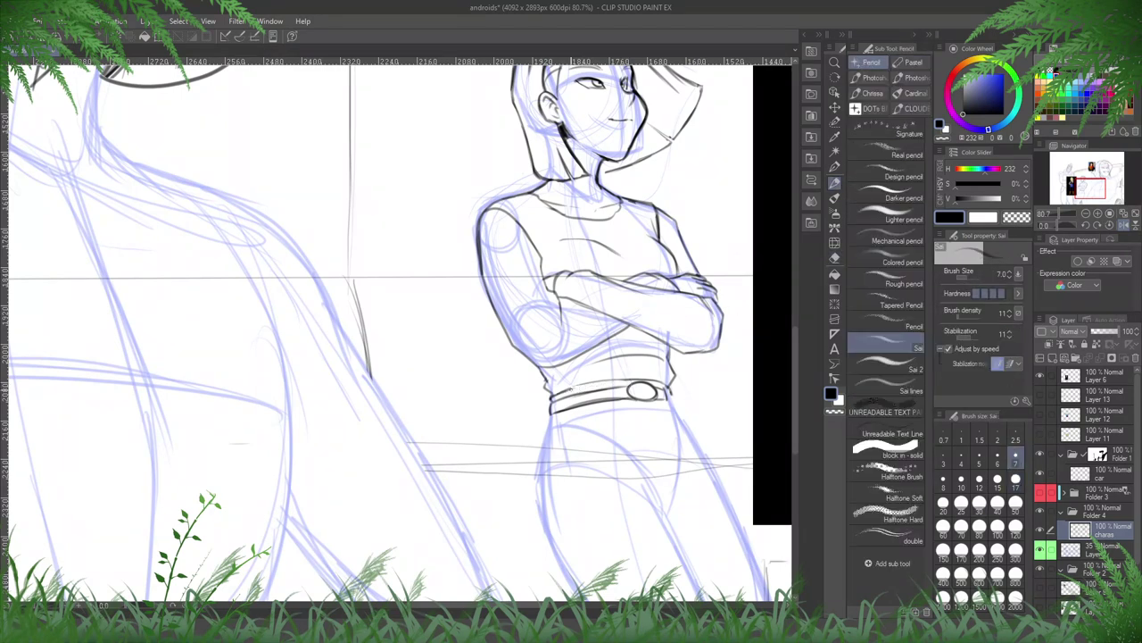
{"action": "key", "text": "p"}
{"action": "mouse_move", "coordinate": [637, 380]}
{"action": "left_mouse_down"}
{"action": "mouse_move", "coordinate": [557, 392]}
{"action": "mouse_move", "coordinate": [607, 383]}
{"action": "left_mouse_up"}
{"action": "key", "text": "e"}
{"action": "key", "text": "h"}
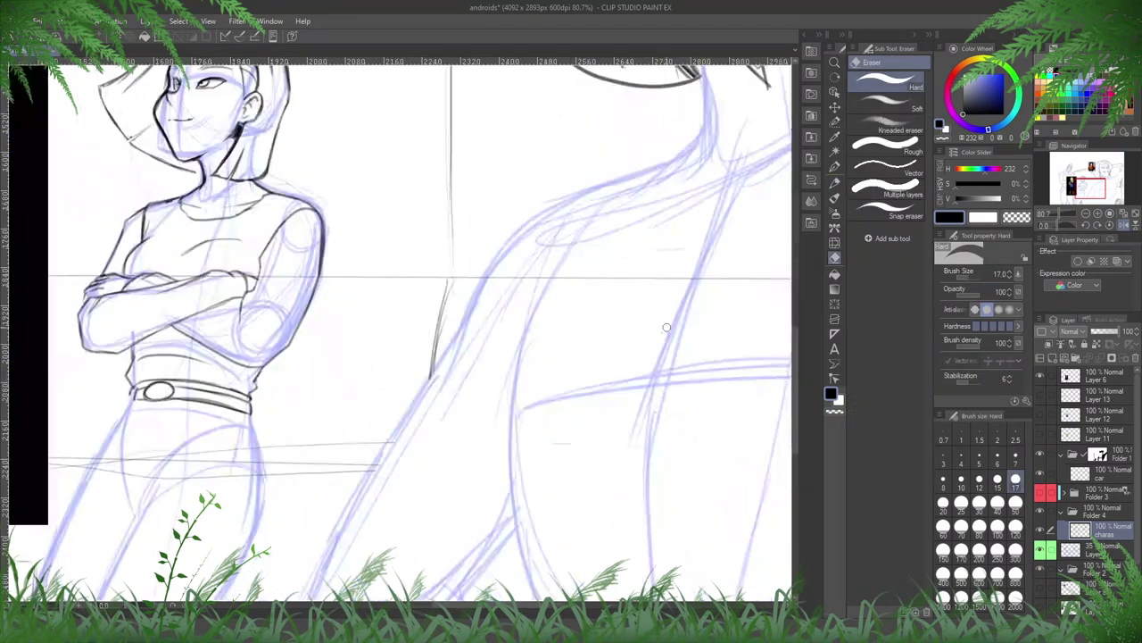
{"action": "left_click_drag", "start_coordinate": [268, 357], "coordinate": [505, 370]}
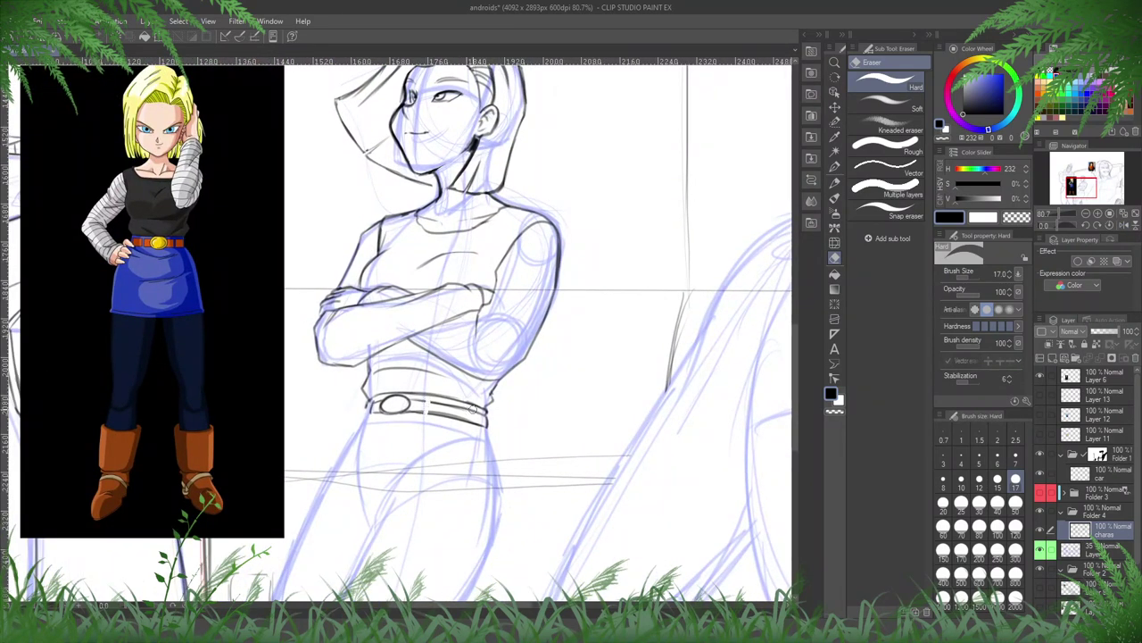
- Close the ends of the belt sections with short lines, forming separate rectangular plates beside the oval buckle
{"action": "key", "text": "p"}
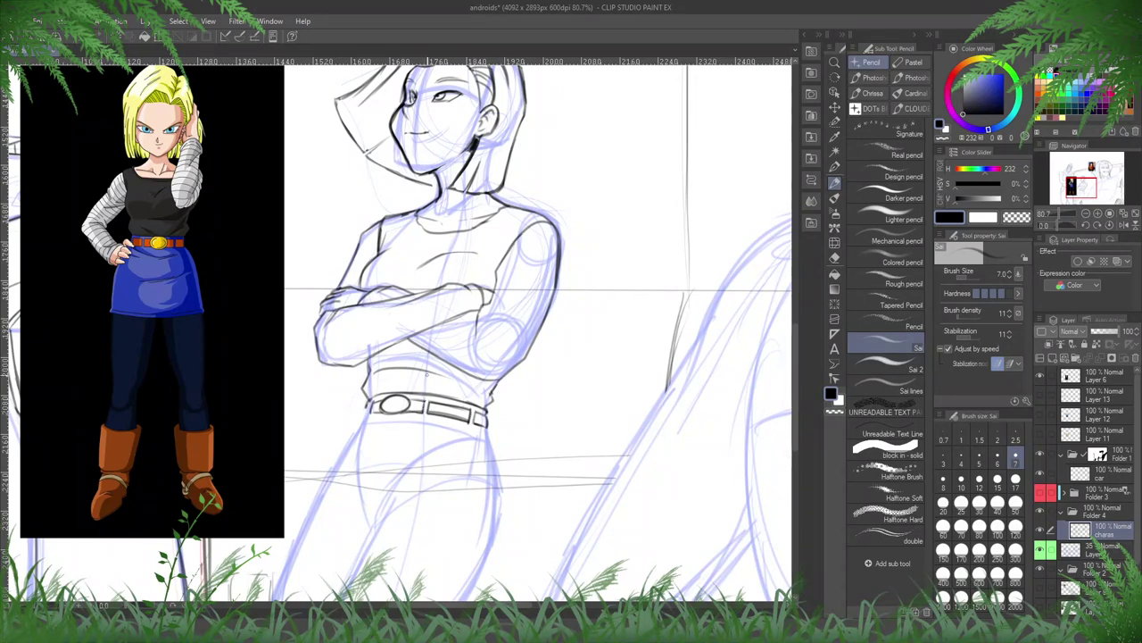
{"action": "left_click_drag", "start_coordinate": [452, 370], "coordinate": [585, 382]}
{"action": "key", "text": "e"}
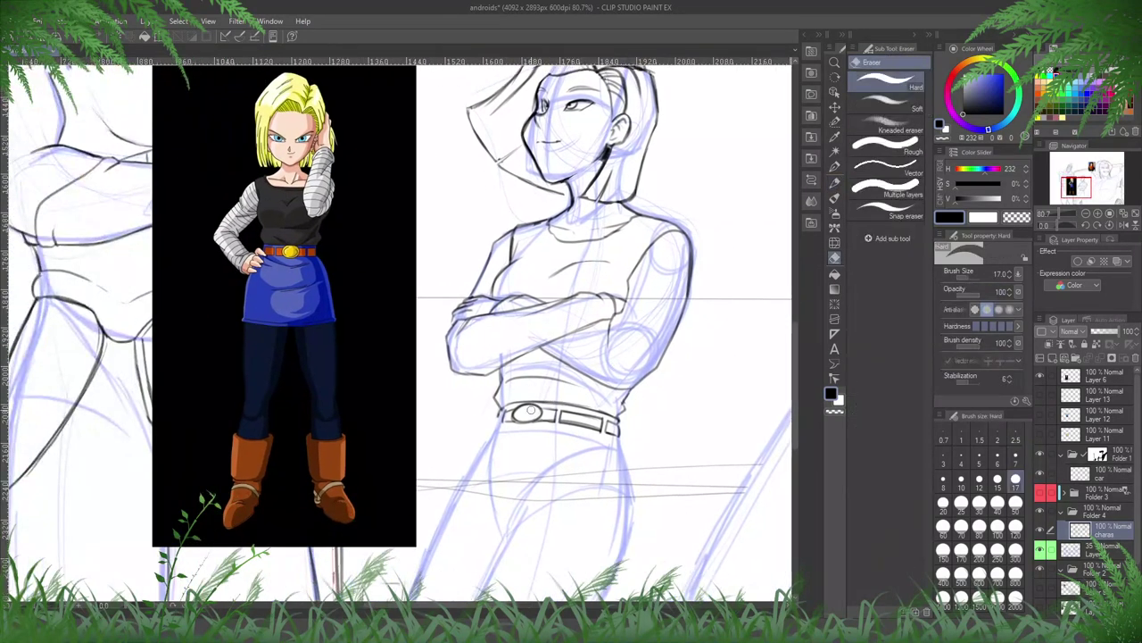
{"action": "key", "text": "p"}
{"action": "left_click_drag", "start_coordinate": [641, 446], "coordinate": [601, 379]}
{"action": "key", "text": "h"}
- Line the skirt's curved hem across the thighs and its front and rear edges down from the belt
{"action": "left_click_drag", "start_coordinate": [438, 418], "coordinate": [560, 414]}
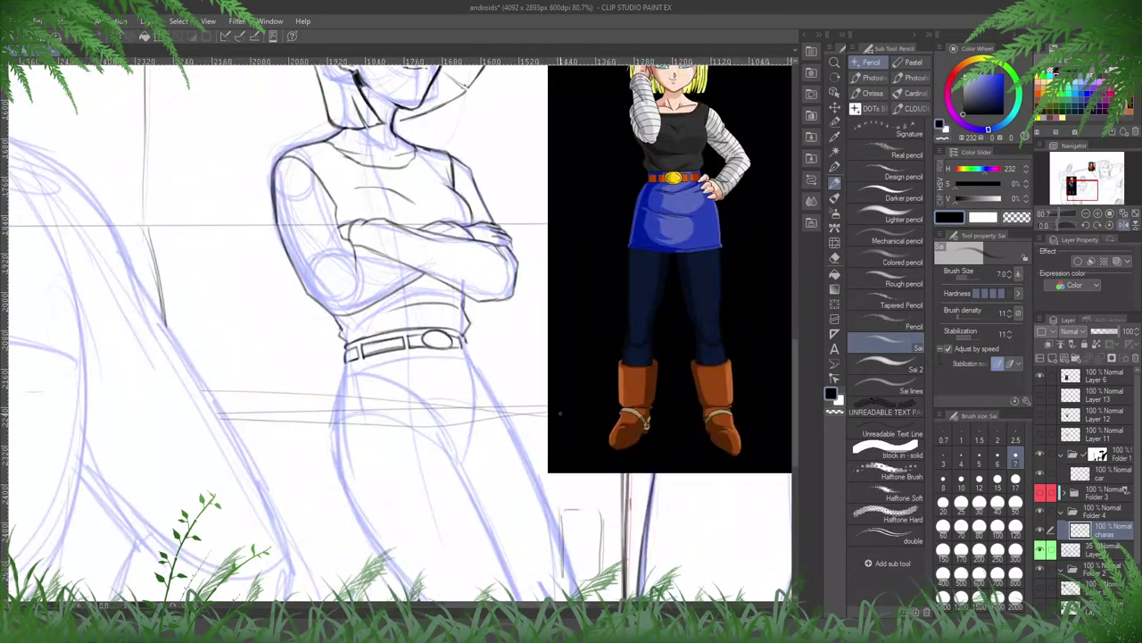
{"action": "mouse_move", "coordinate": [537, 469]}
{"action": "left_mouse_down"}
{"action": "mouse_move", "coordinate": [371, 505]}
{"action": "mouse_move", "coordinate": [423, 479]}
{"action": "mouse_move", "coordinate": [364, 511]}
{"action": "left_mouse_up"}
{"action": "key", "text": "h"}
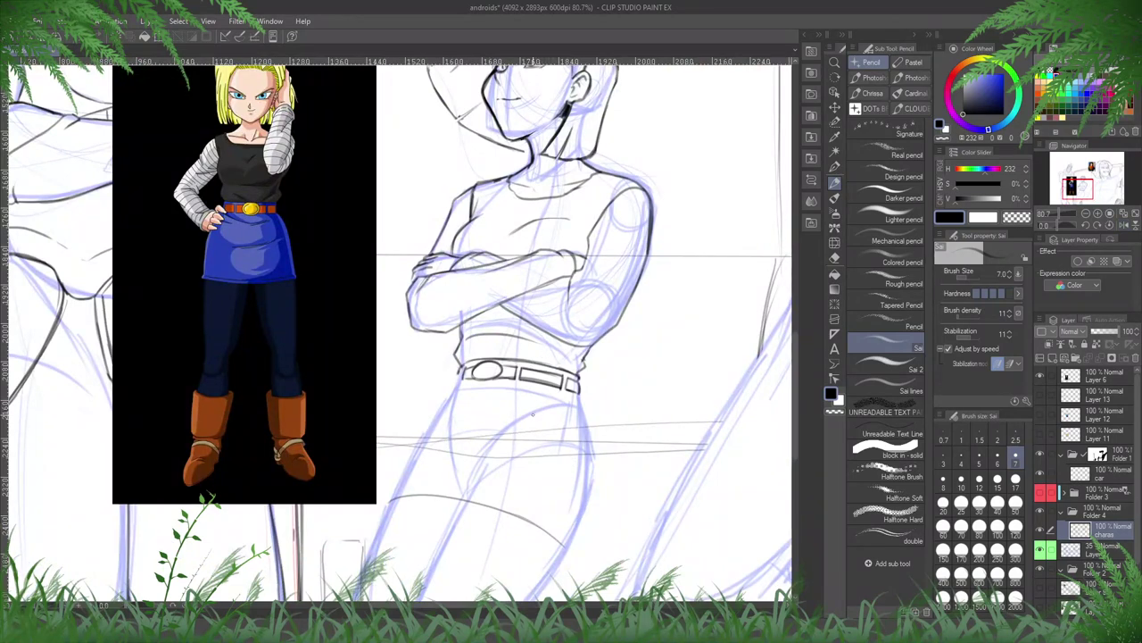
{"action": "left_click_drag", "start_coordinate": [555, 447], "coordinate": [543, 396]}
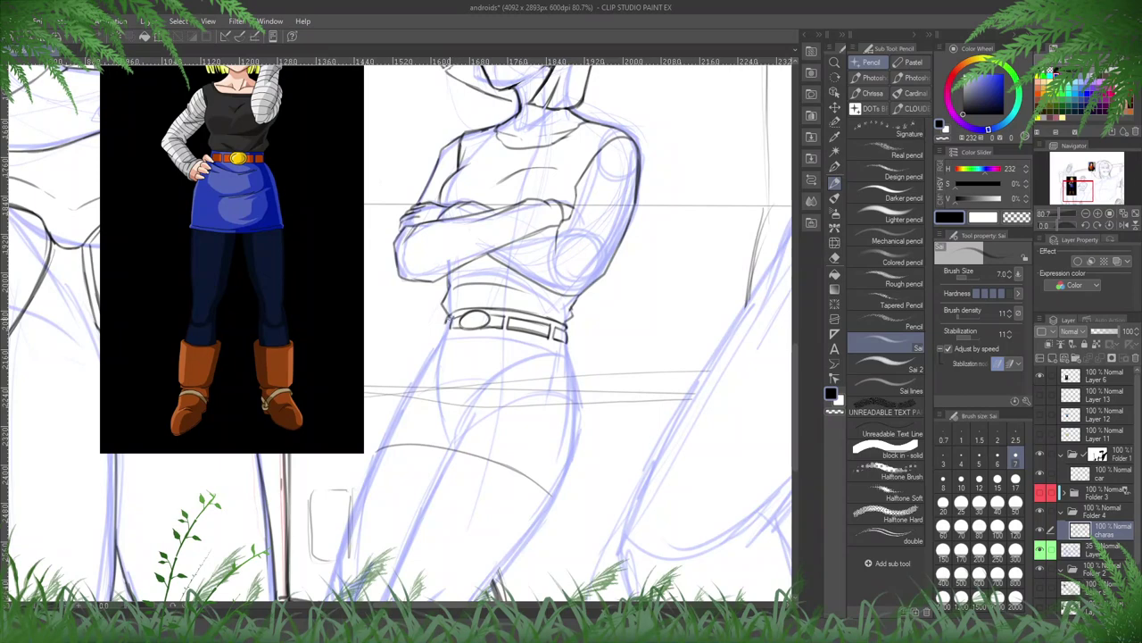
{"action": "left_click_drag", "start_coordinate": [443, 331], "coordinate": [367, 453]}
{"action": "key", "text": "h"}
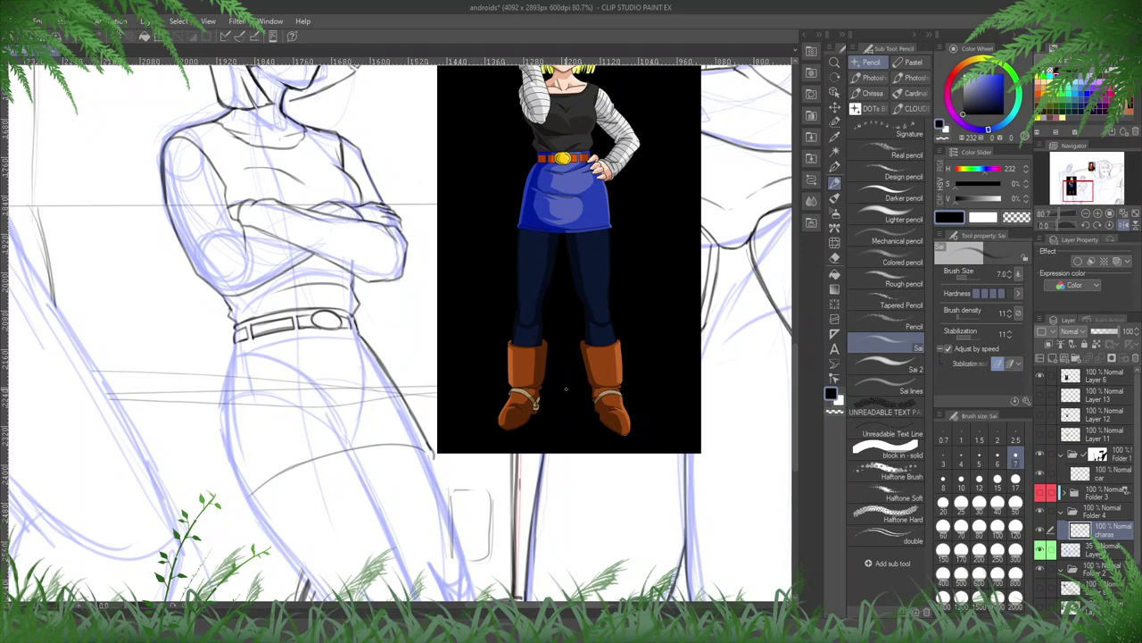
{"action": "key", "text": "h"}
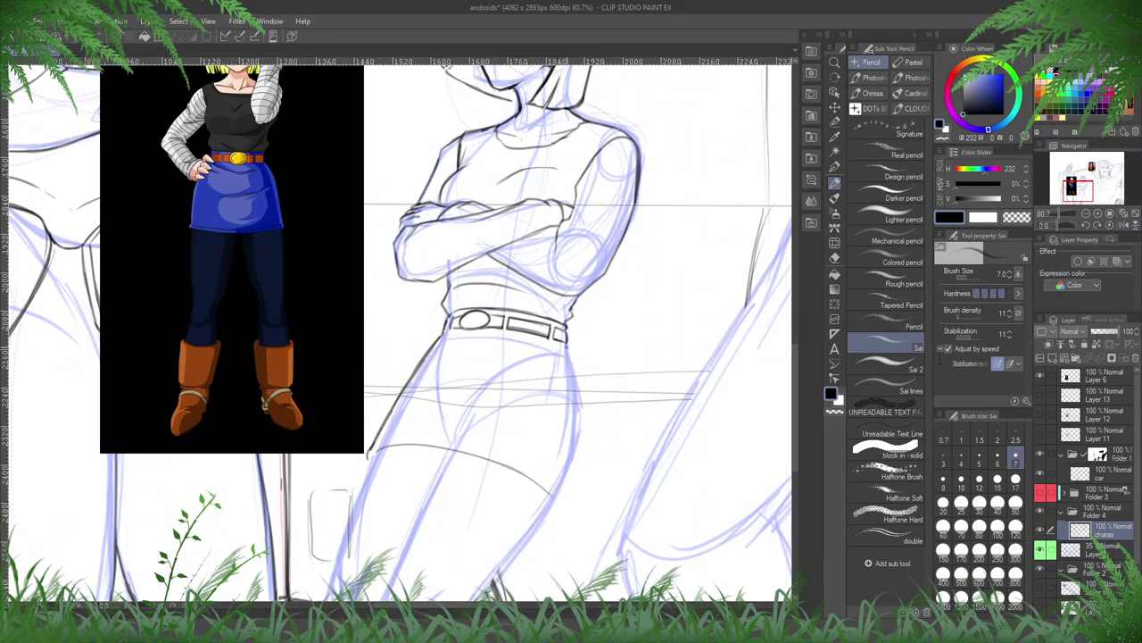
{"action": "mouse_move", "coordinate": [566, 339]}
{"action": "left_mouse_down"}
{"action": "mouse_move", "coordinate": [582, 417]}
{"action": "mouse_move", "coordinate": [564, 489]}
{"action": "left_mouse_up"}
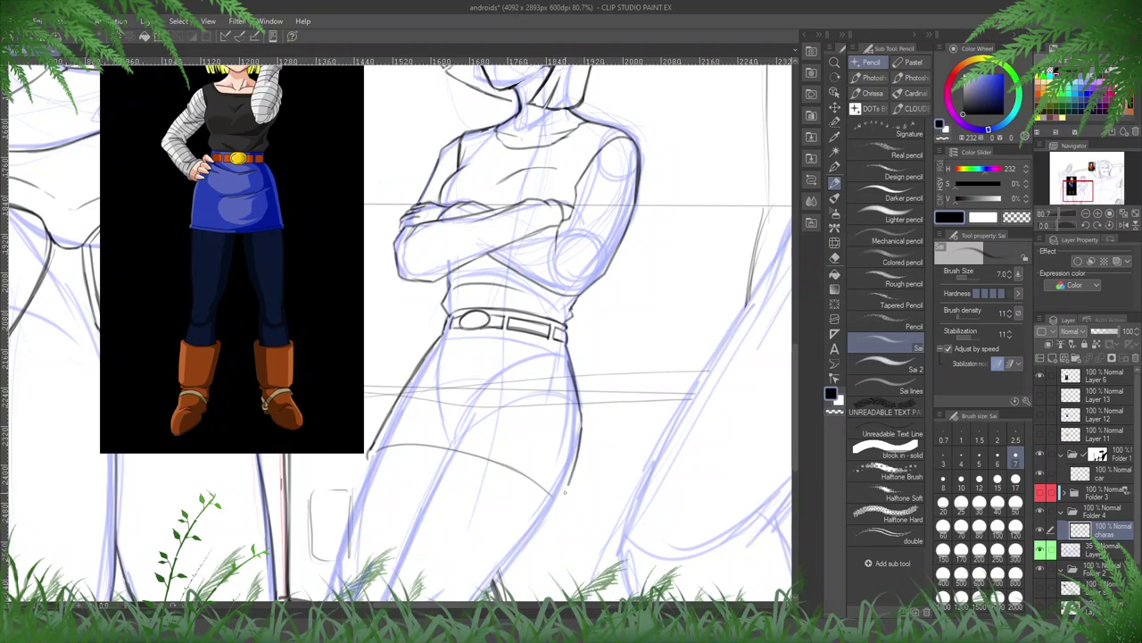
- Join the skirt's rear edge to the hem in a pointed corner and erase the overlapping line ends
{"action": "mouse_move", "coordinate": [581, 444]}
{"action": "left_mouse_down"}
{"action": "mouse_move", "coordinate": [555, 512]}
{"action": "mouse_move", "coordinate": [780, 443]}
{"action": "mouse_move", "coordinate": [535, 434]}
{"action": "mouse_move", "coordinate": [475, 467]}
{"action": "mouse_move", "coordinate": [450, 504]}
{"action": "left_mouse_up"}
{"action": "key", "text": "h"}
{"action": "key", "text": "e"}
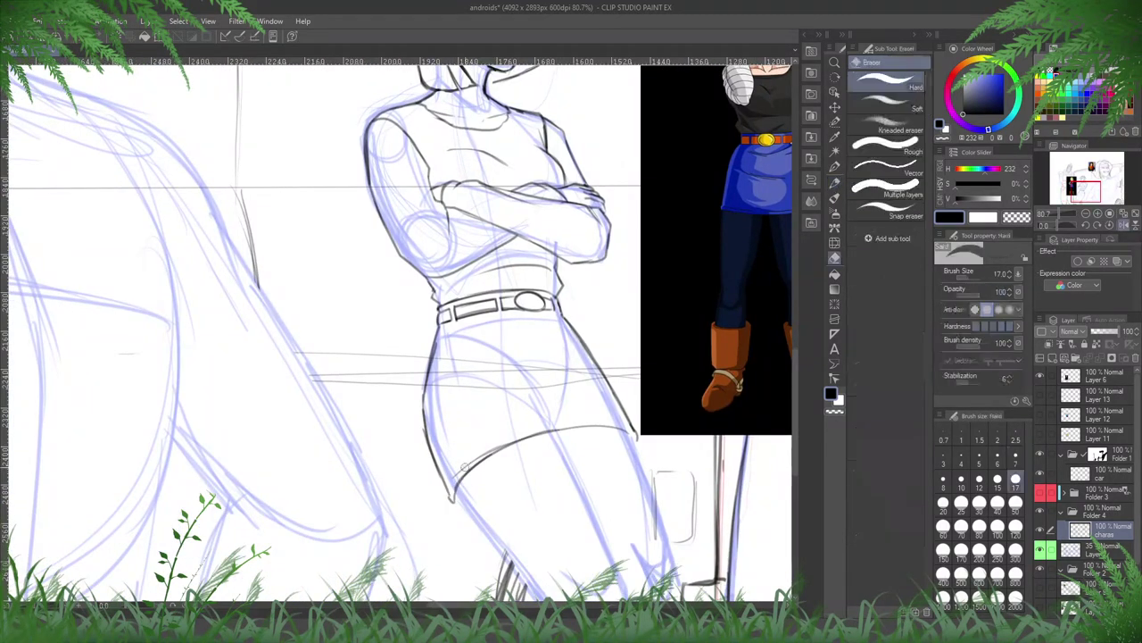
{"action": "key", "text": "h"}
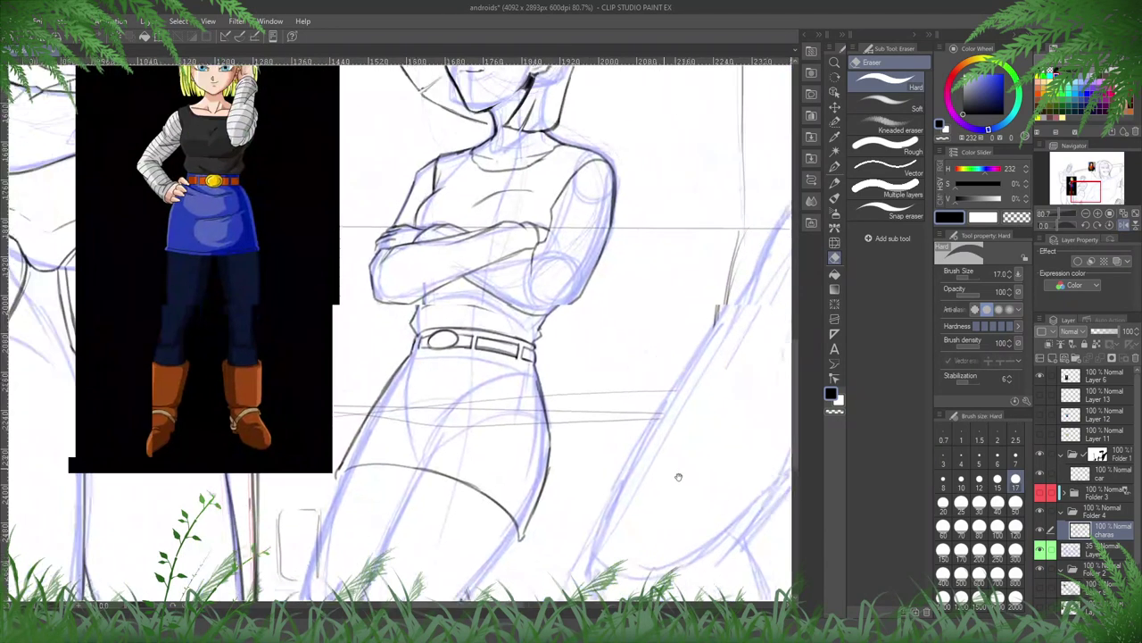
{"action": "left_click_drag", "start_coordinate": [679, 476], "coordinate": [703, 488]}
- Add short curved folds across the front of the skirt and touch up its rear hem corner
{"action": "key", "text": "p"}
{"action": "mouse_move", "coordinate": [417, 440]}
{"action": "left_mouse_down"}
{"action": "mouse_move", "coordinate": [467, 442]}
{"action": "mouse_move", "coordinate": [525, 412]}
{"action": "mouse_move", "coordinate": [437, 432]}
{"action": "left_mouse_up"}
{"action": "left_click_drag", "start_coordinate": [627, 478], "coordinate": [636, 386]}
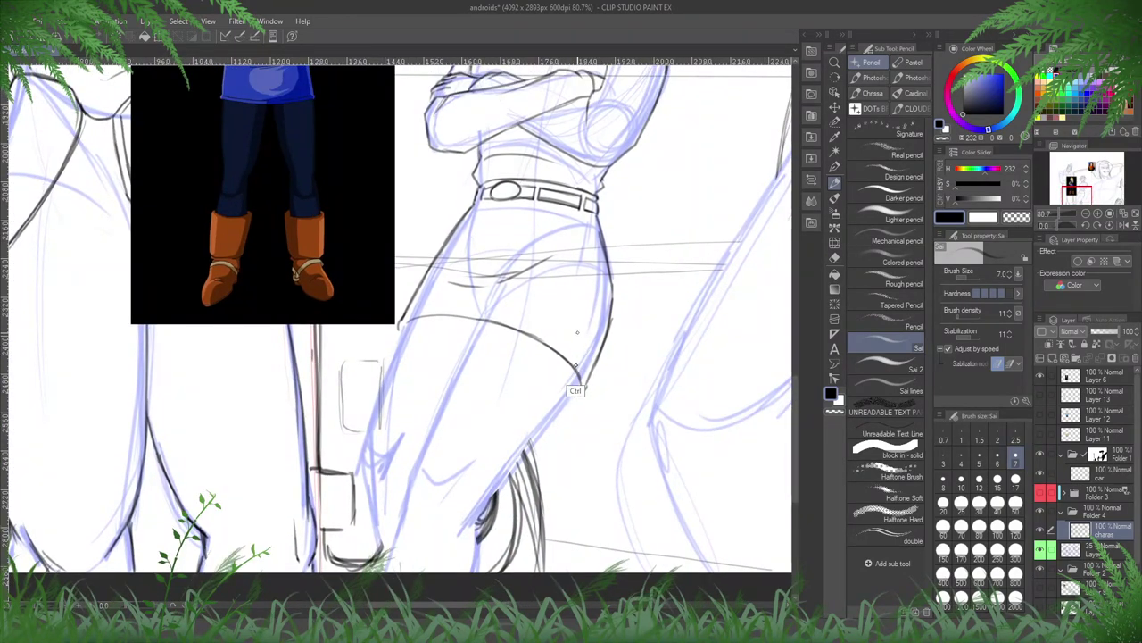
{"action": "left_click_drag", "start_coordinate": [574, 382], "coordinate": [585, 393]}
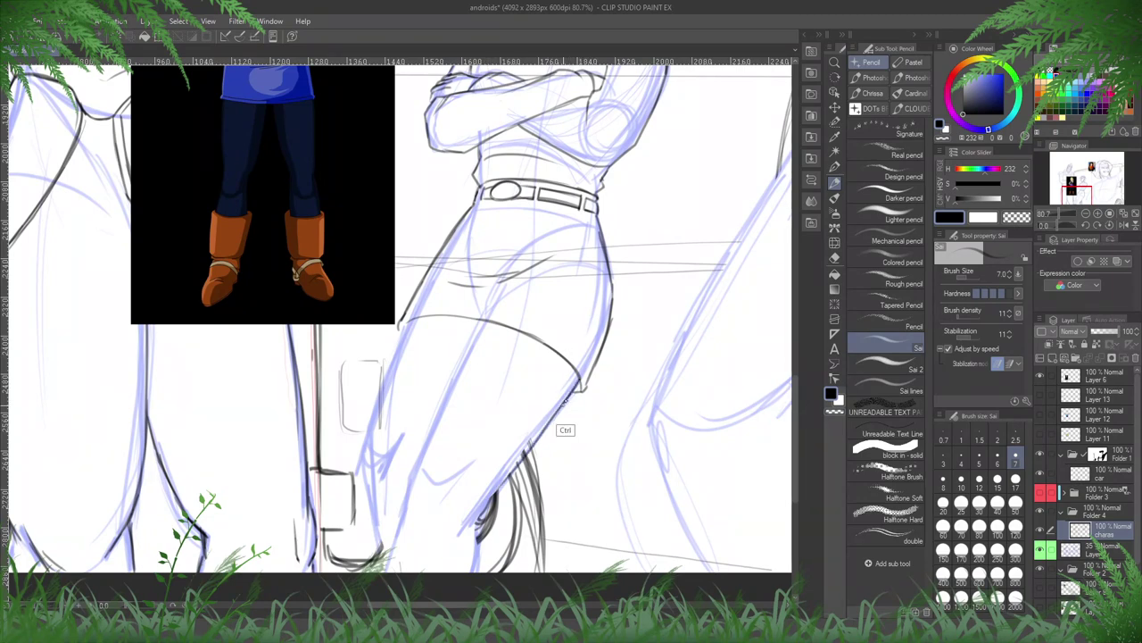
- Line the near leg below the skirt hem, drawing the rear contour and the front contour past the knee
{"action": "mouse_move", "coordinate": [513, 468]}
{"action": "left_mouse_down"}
{"action": "mouse_move", "coordinate": [477, 507]}
{"action": "mouse_move", "coordinate": [475, 573]}
{"action": "left_mouse_up"}
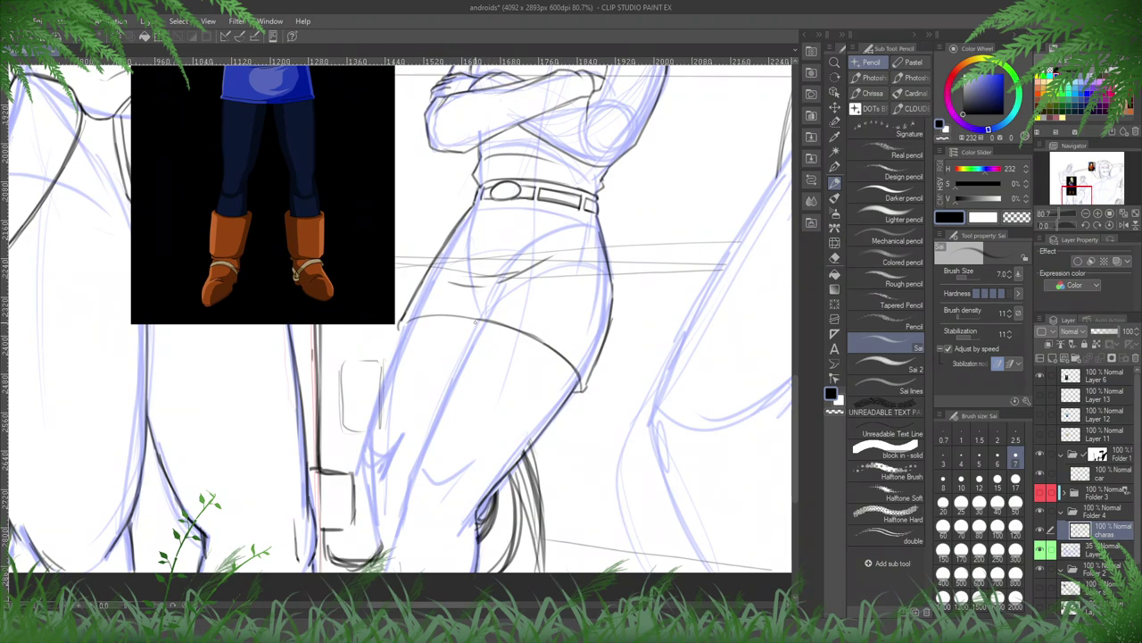
{"action": "left_click_drag", "start_coordinate": [489, 320], "coordinate": [421, 457]}
{"action": "mouse_move", "coordinate": [452, 390]}
{"action": "left_mouse_down"}
{"action": "mouse_move", "coordinate": [412, 475]}
{"action": "mouse_move", "coordinate": [410, 518]}
{"action": "left_mouse_up"}
{"action": "mouse_move", "coordinate": [416, 470]}
{"action": "left_mouse_down"}
{"action": "mouse_move", "coordinate": [444, 478]}
{"action": "mouse_move", "coordinate": [385, 570]}
{"action": "left_mouse_up"}
{"action": "left_click_drag", "start_coordinate": [404, 518], "coordinate": [382, 573]}
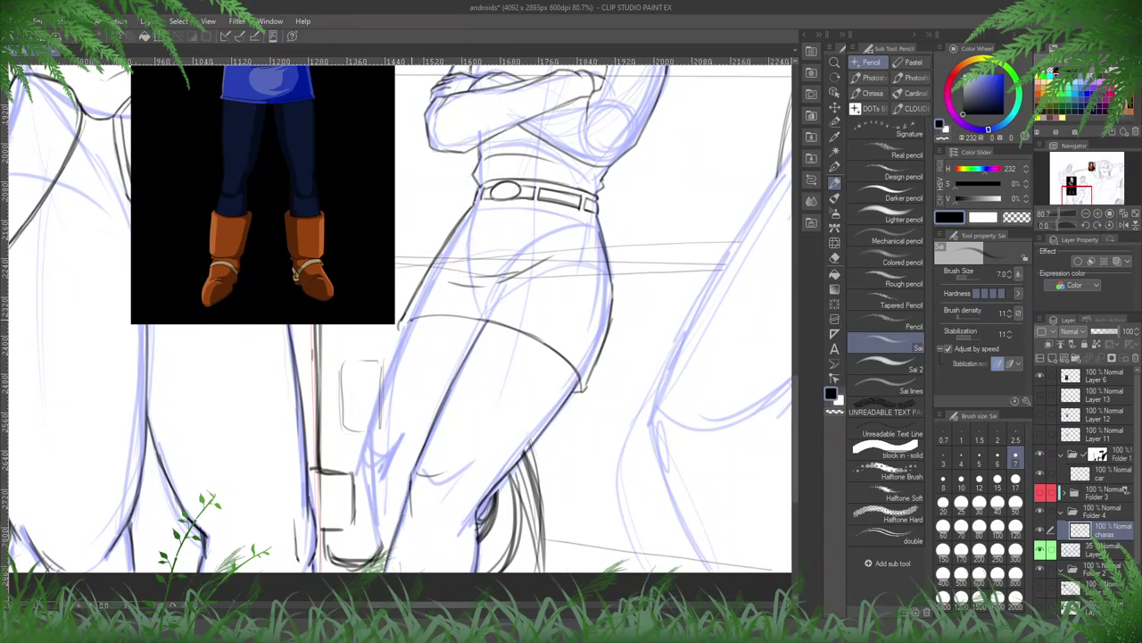
- Line the far leg's outer edge from the hem down past the knee, adding a small crease at the knee
{"action": "left_click_drag", "start_coordinate": [413, 320], "coordinate": [365, 442]}
{"action": "key", "text": "ctrl+z"}
{"action": "left_click_drag", "start_coordinate": [412, 320], "coordinate": [365, 454]}
{"action": "mouse_move", "coordinate": [381, 402]}
{"action": "left_mouse_down"}
{"action": "mouse_move", "coordinate": [365, 457]}
{"action": "mouse_move", "coordinate": [375, 505]}
{"action": "left_mouse_up"}
{"action": "left_click_drag", "start_coordinate": [370, 458], "coordinate": [389, 452]}
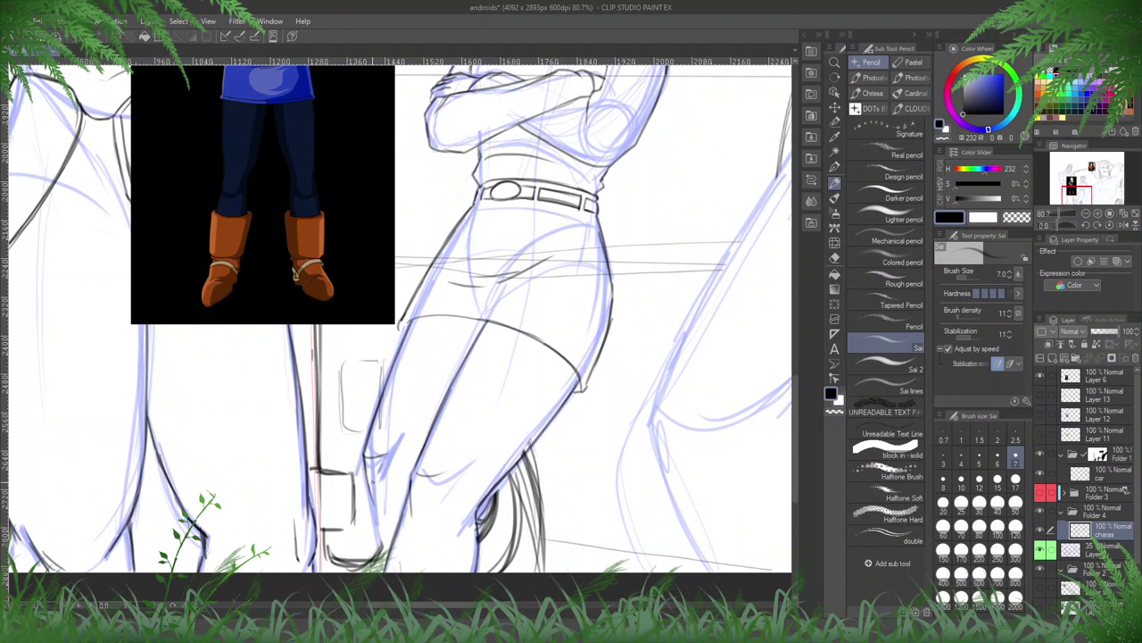
- Extend the far leg's shin line down toward the foot while checking the legs in mirrored view
{"action": "key", "text": "h"}
{"action": "key", "text": "e"}
{"action": "key", "text": "p"}
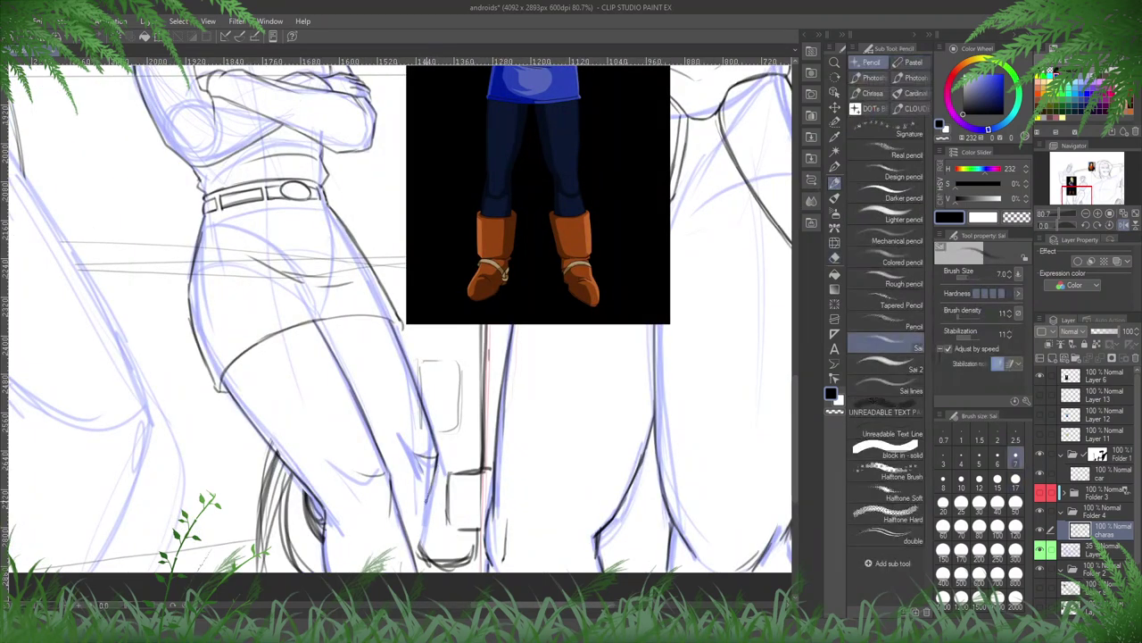
{"action": "mouse_move", "coordinate": [421, 525]}
{"action": "left_mouse_down"}
{"action": "mouse_move", "coordinate": [428, 569]}
{"action": "mouse_move", "coordinate": [430, 559]}
{"action": "left_mouse_up"}
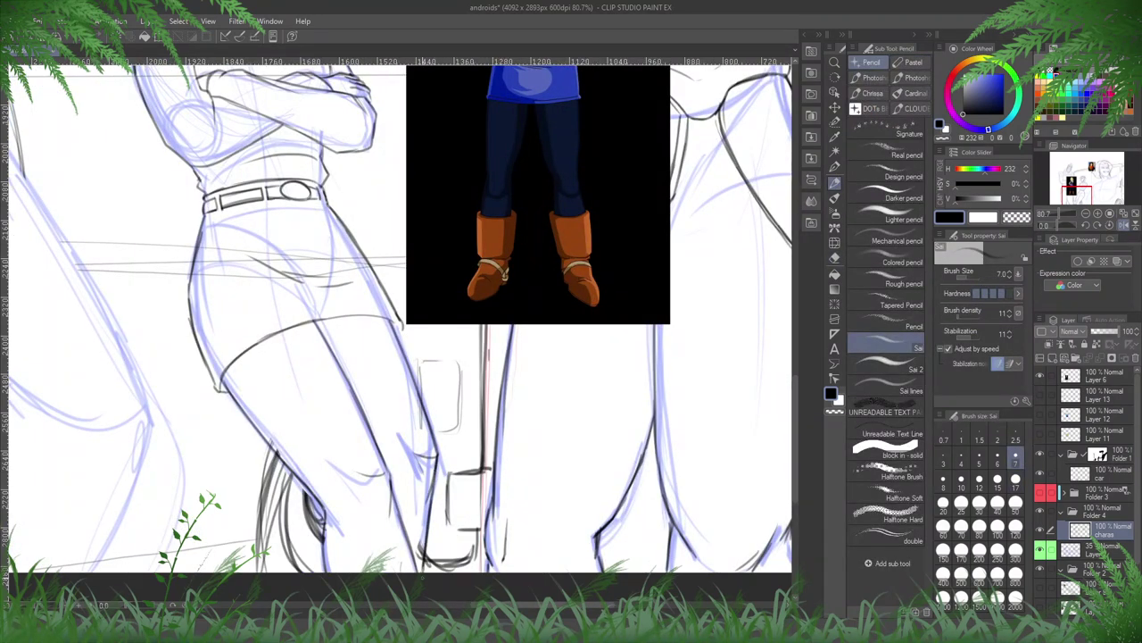
{"action": "key", "text": "h"}
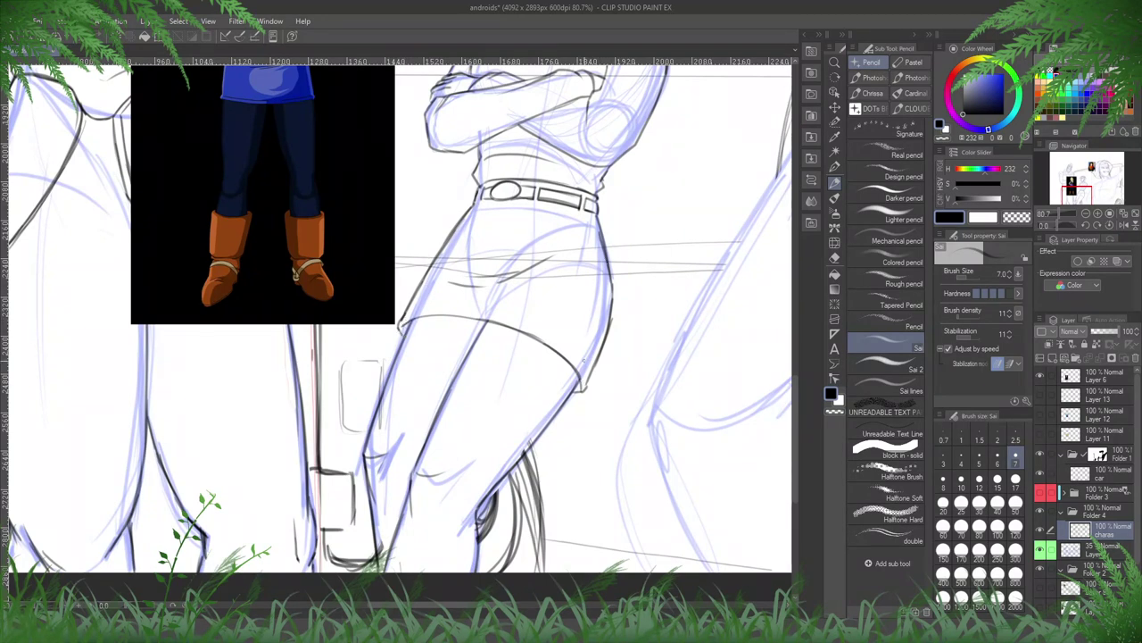
- Review the crossed-arms figure from head to skirt in normal and mirrored views, including against the whole composition
{"action": "left_click_drag", "start_coordinate": [585, 360], "coordinate": [612, 505]}
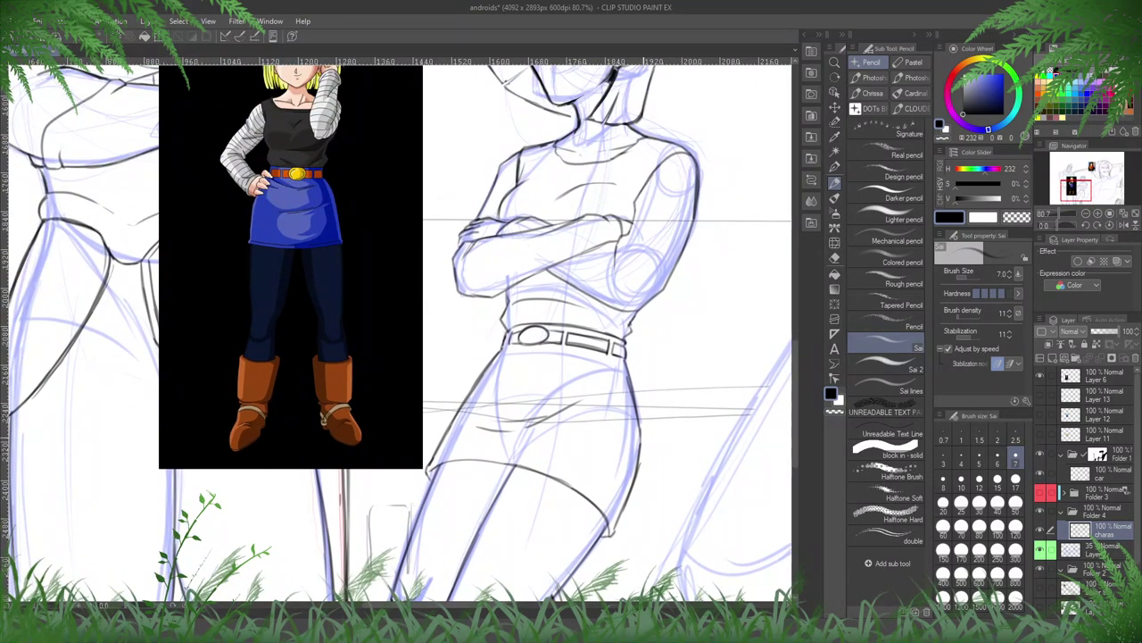
{"action": "left_click_drag", "start_coordinate": [571, 286], "coordinate": [525, 404]}
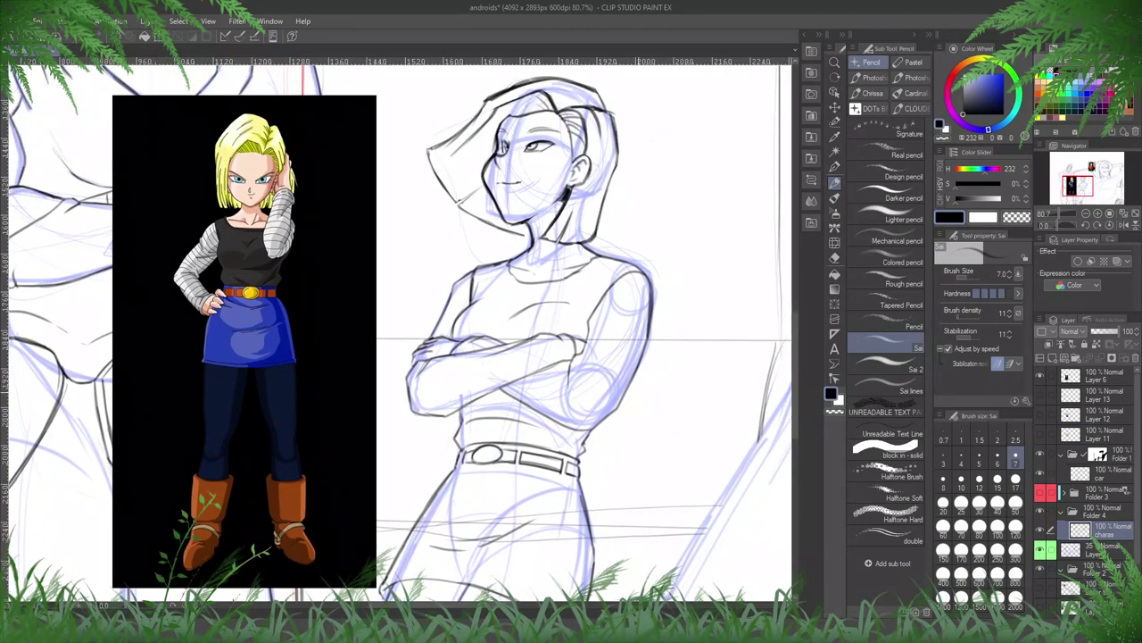
{"action": "left_click_drag", "start_coordinate": [625, 375], "coordinate": [641, 332]}
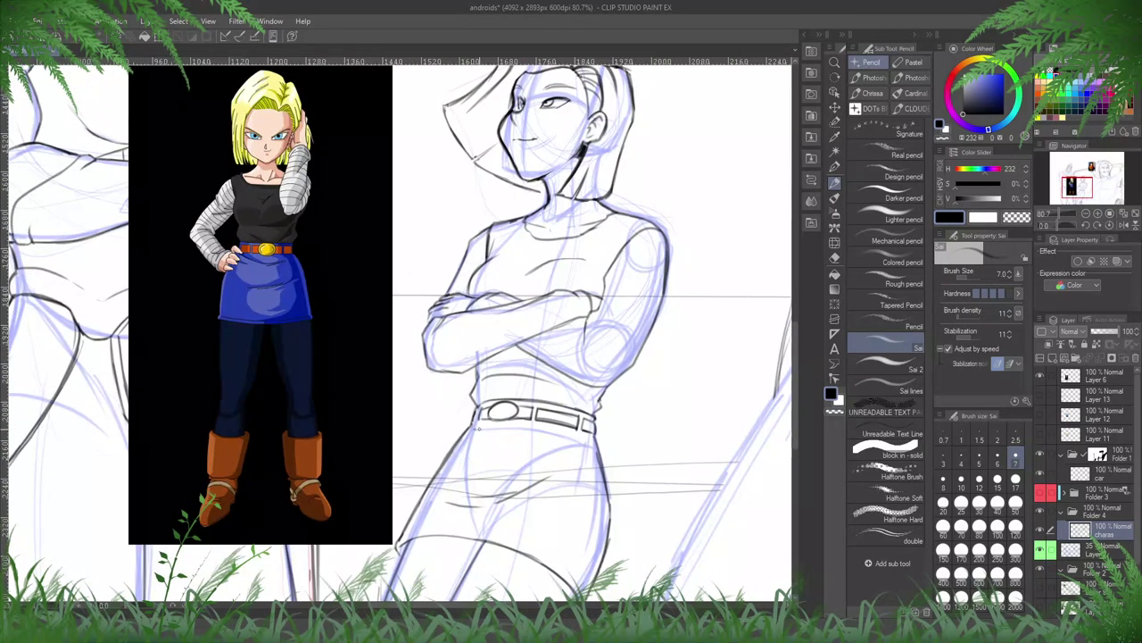
{"action": "left_click_drag", "start_coordinate": [476, 427], "coordinate": [531, 429]}
{"action": "key", "text": "h"}
{"action": "left_click_drag", "start_coordinate": [476, 288], "coordinate": [629, 477]}
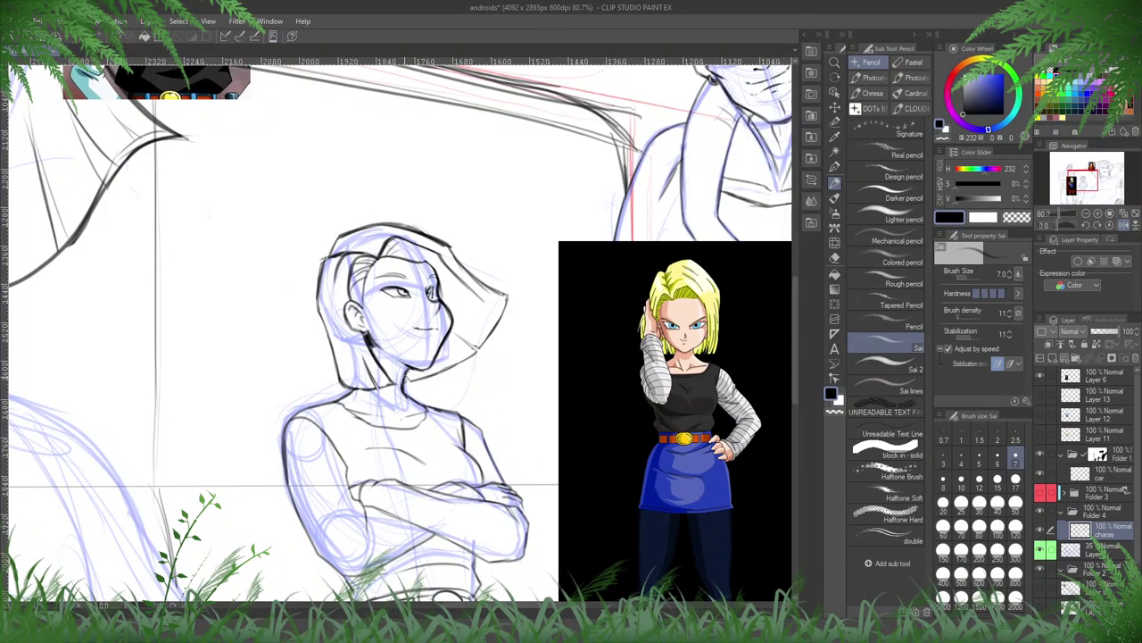
{"action": "key", "text": "h"}
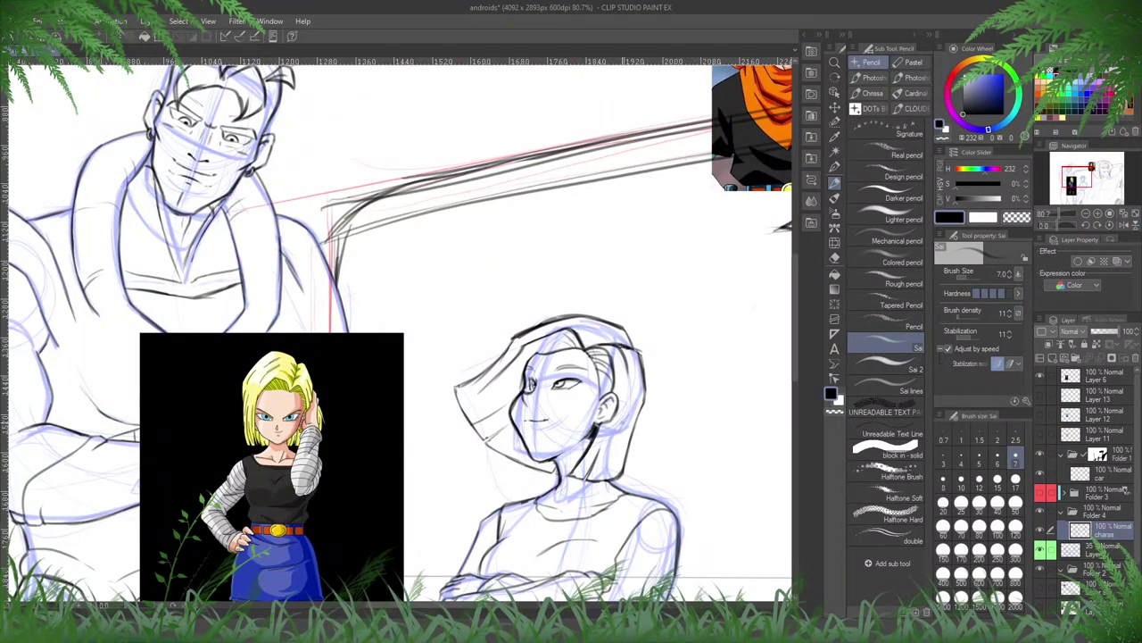
{"action": "left_click_drag", "start_coordinate": [615, 446], "coordinate": [603, 482]}
{"action": "scroll", "coordinate": [305, 170], "scroll_direction": "down", "scroll_amount": 6}
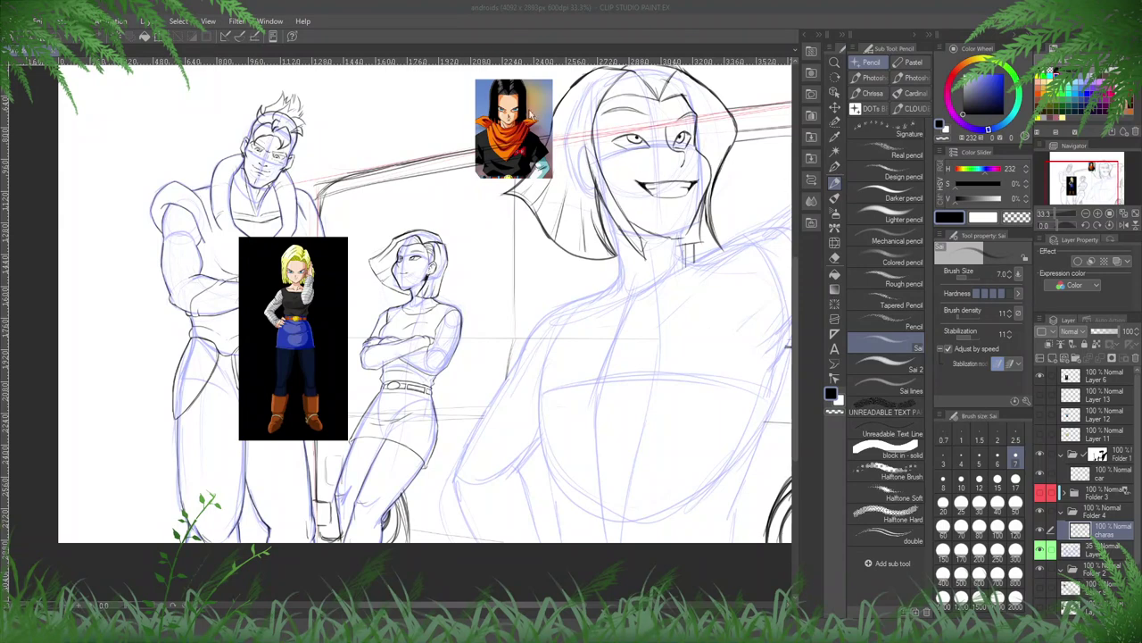
- Delete the layer holding the dark-haired character's small bust reference beside the large head
{"action": "key", "text": "alt+Tab"}
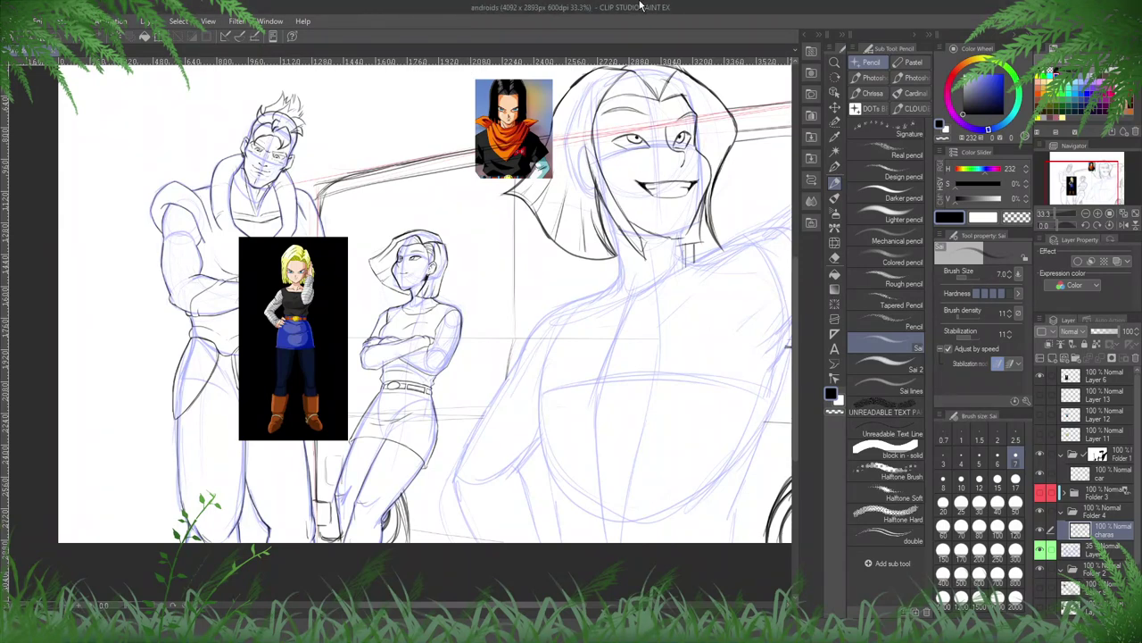
{"action": "left_click", "coordinate": [521, 105], "text": "ctrl+shift"}
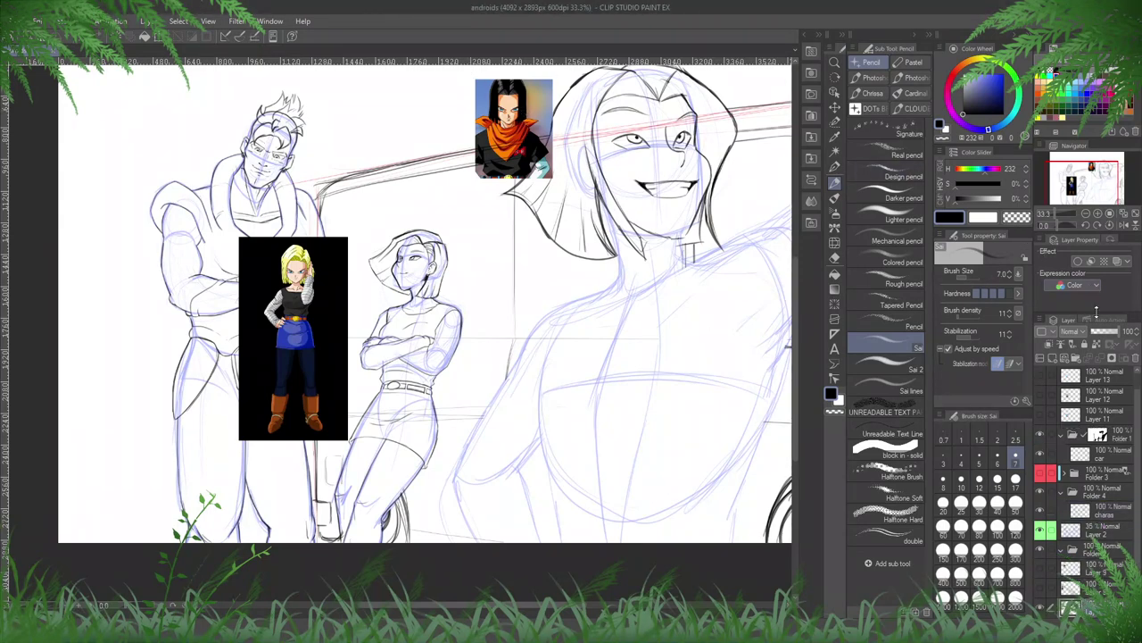
{"action": "left_click", "coordinate": [1135, 359]}
{"action": "scroll", "coordinate": [1113, 448], "scroll_direction": "up", "scroll_amount": 1}
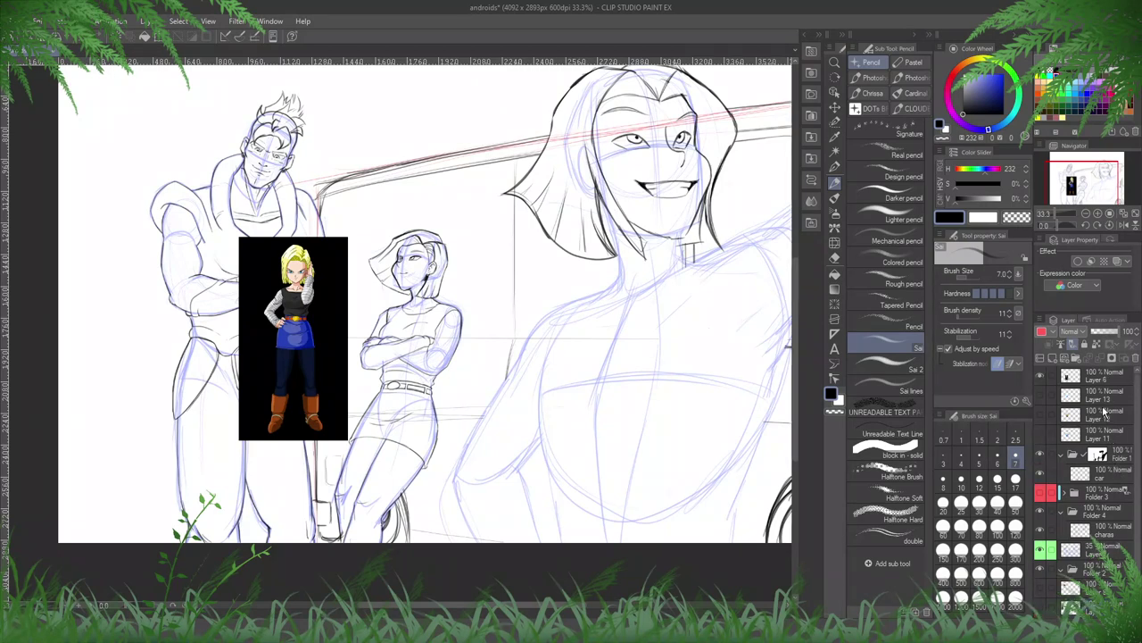
- Paste the dark-haired character's full-body reference, scale it to 59%, and place it between the blonde reference and large head
{"action": "key", "text": "ctrl+v"}
{"action": "key", "text": "ctrl+t"}
{"action": "scroll", "coordinate": [323, 321], "scroll_direction": "down", "scroll_amount": 2}
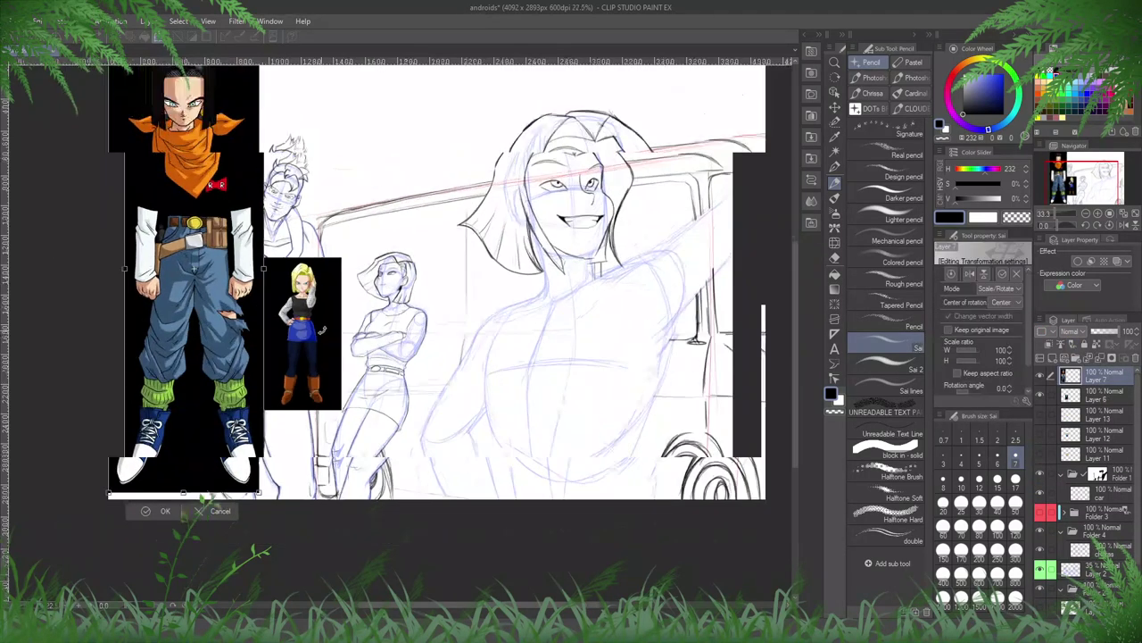
{"action": "left_click_drag", "start_coordinate": [228, 131], "coordinate": [223, 256]}
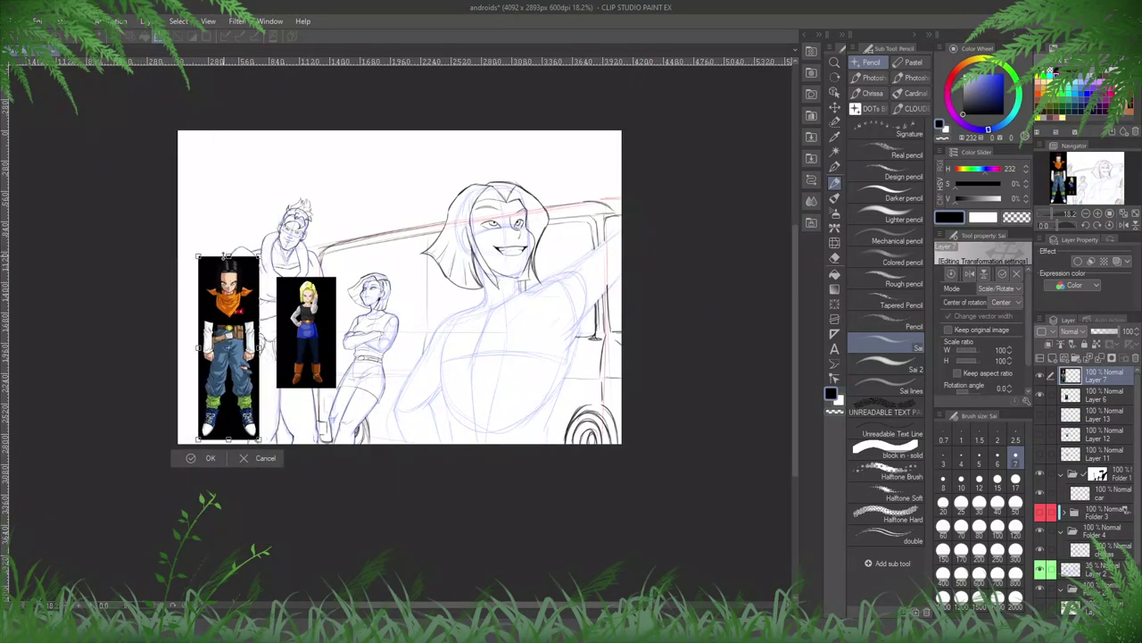
{"action": "left_click_drag", "start_coordinate": [236, 322], "coordinate": [392, 273]}
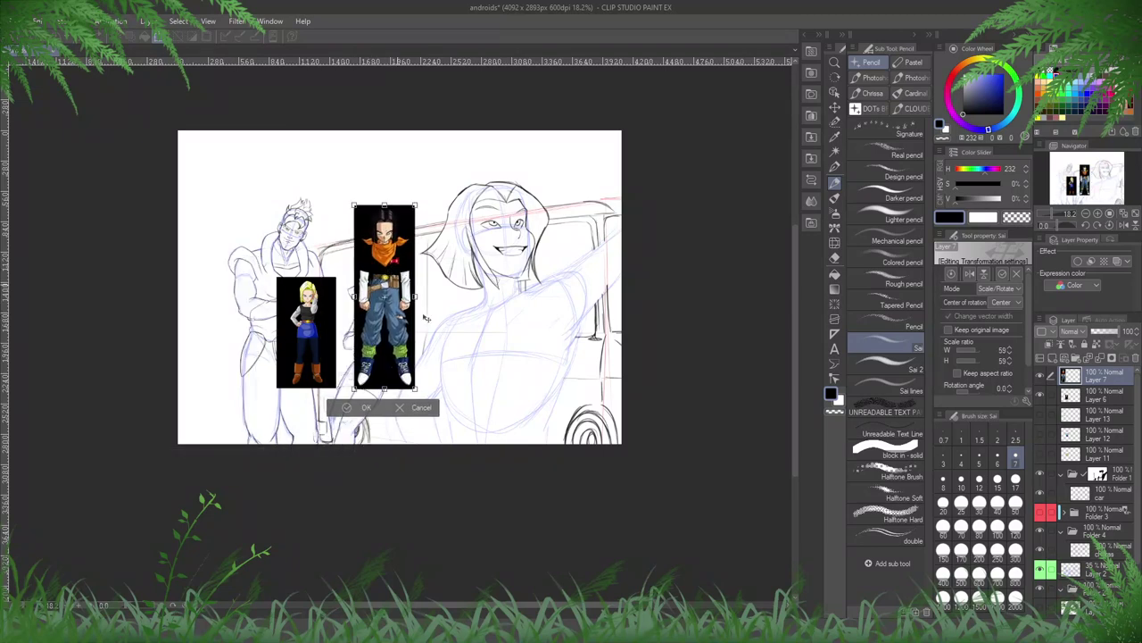
{"action": "key", "text": "Return"}
- Select a rectangle over the new reference's legs and remove that part, keeping the image from the thighs up
{"action": "key", "text": "m"}
{"action": "left_click_drag", "start_coordinate": [280, 433], "coordinate": [457, 326]}
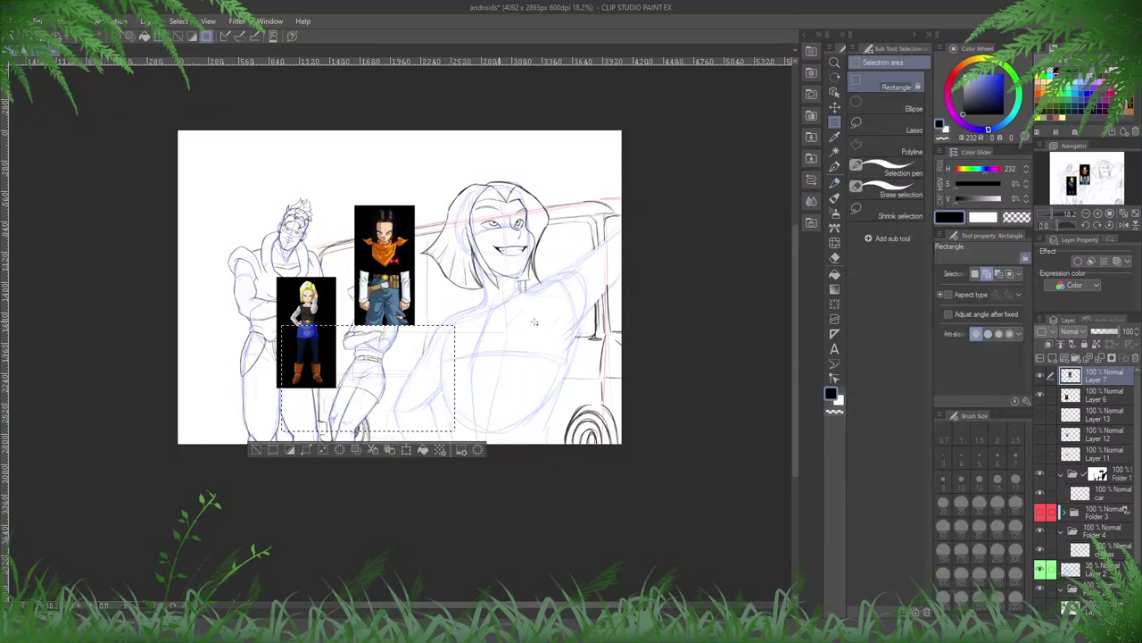
- Mask the dark-haired reference with the rectangular selection, inverting the mask so the upper body shows and the legs are hidden
{"action": "left_click", "coordinate": [1110, 358]}
{"action": "left_click", "coordinate": [1106, 380], "text": "ctrl"}
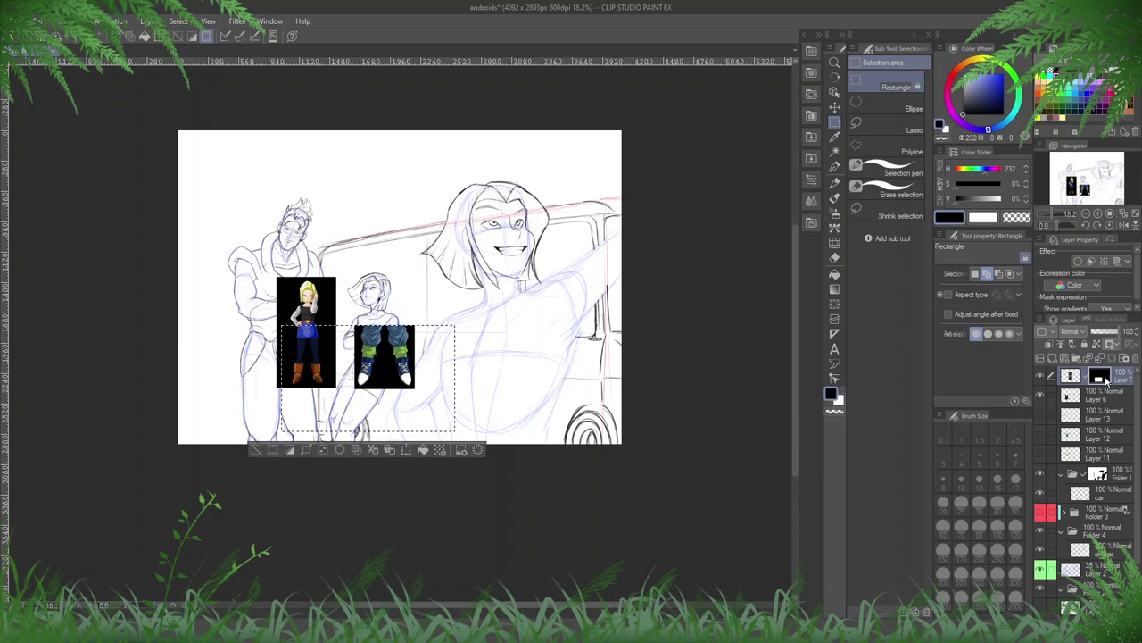
{"action": "key", "text": "Delete"}
{"action": "key", "text": "ctrl+d"}
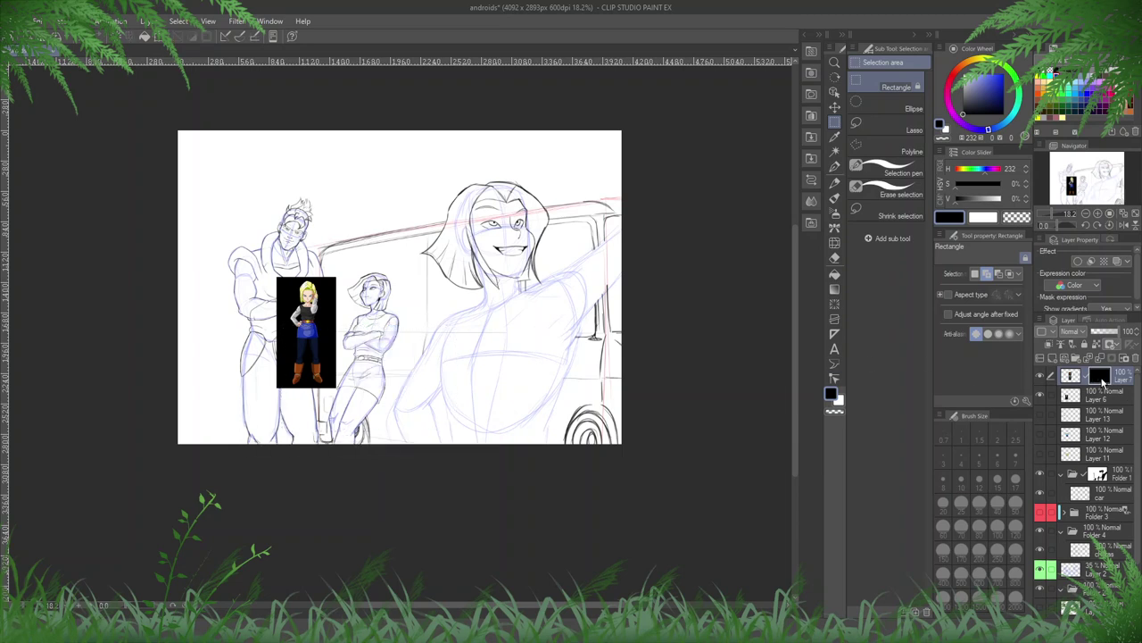
{"action": "key", "text": "ctrl+z"}
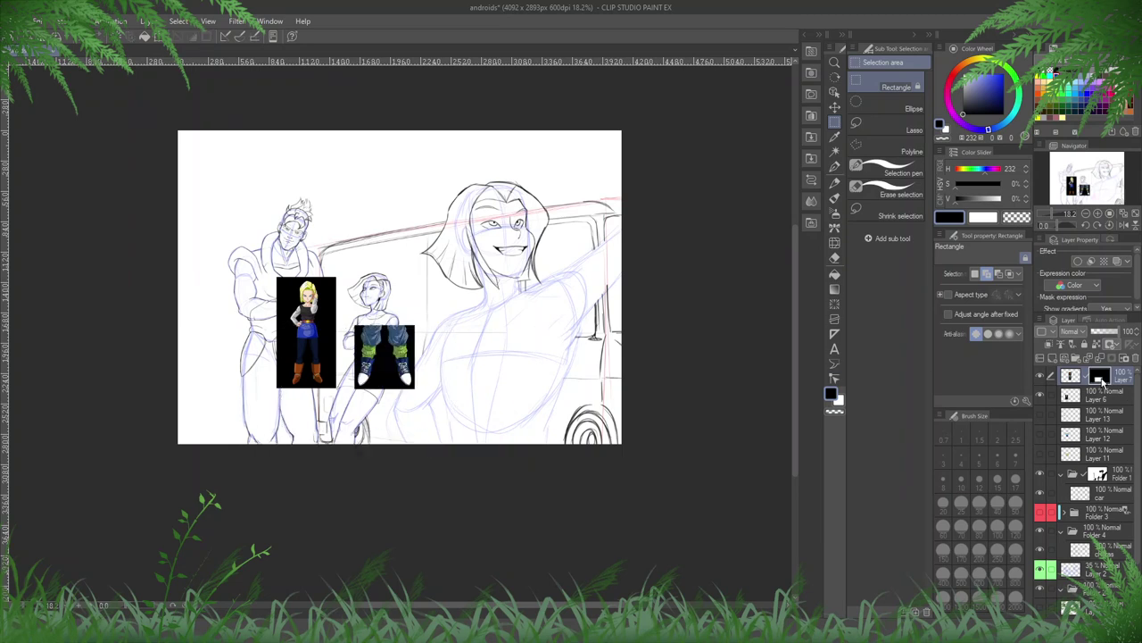
{"action": "key", "text": "ctrl+i"}
- Add a new layer above the existing line layer in the figures' folder, ready for the large figure's outfit with the Sai pencil
{"action": "scroll", "coordinate": [571, 317], "scroll_direction": "up", "scroll_amount": 4}
{"action": "key", "text": "p"}
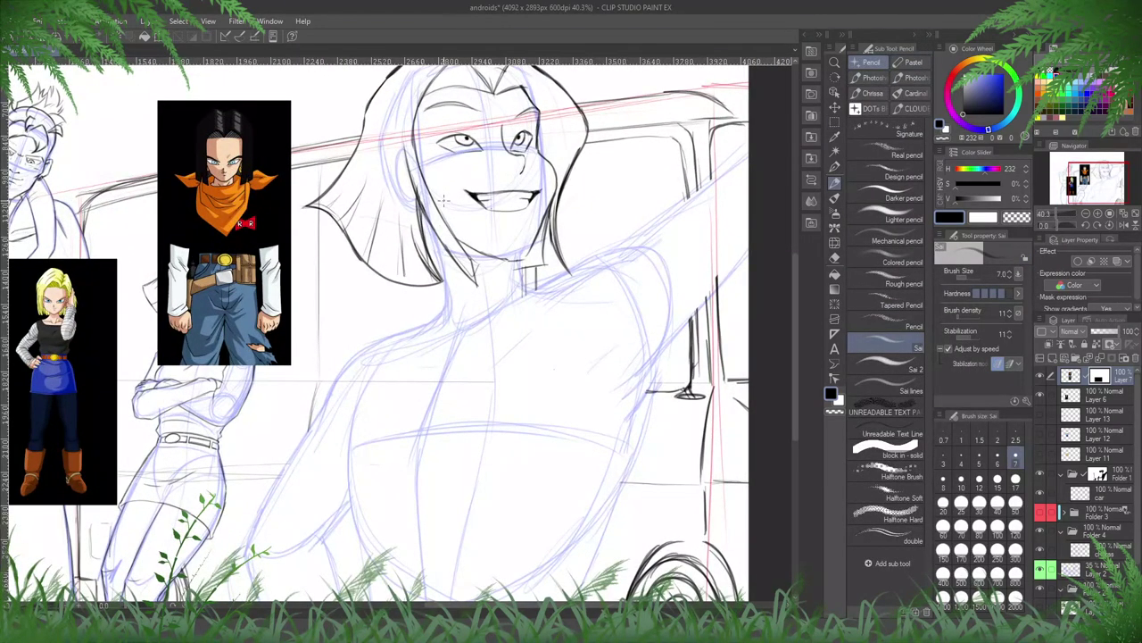
{"action": "left_click", "coordinate": [1105, 550]}
{"action": "left_click", "coordinate": [1053, 358]}
{"action": "left_click_drag", "start_coordinate": [622, 398], "coordinate": [609, 493]}
- Draw the large figure's neck, the bandana's collar folds and its long edge running diagonally from the shoulder across the chest
{"action": "left_click_drag", "start_coordinate": [407, 303], "coordinate": [432, 389]}
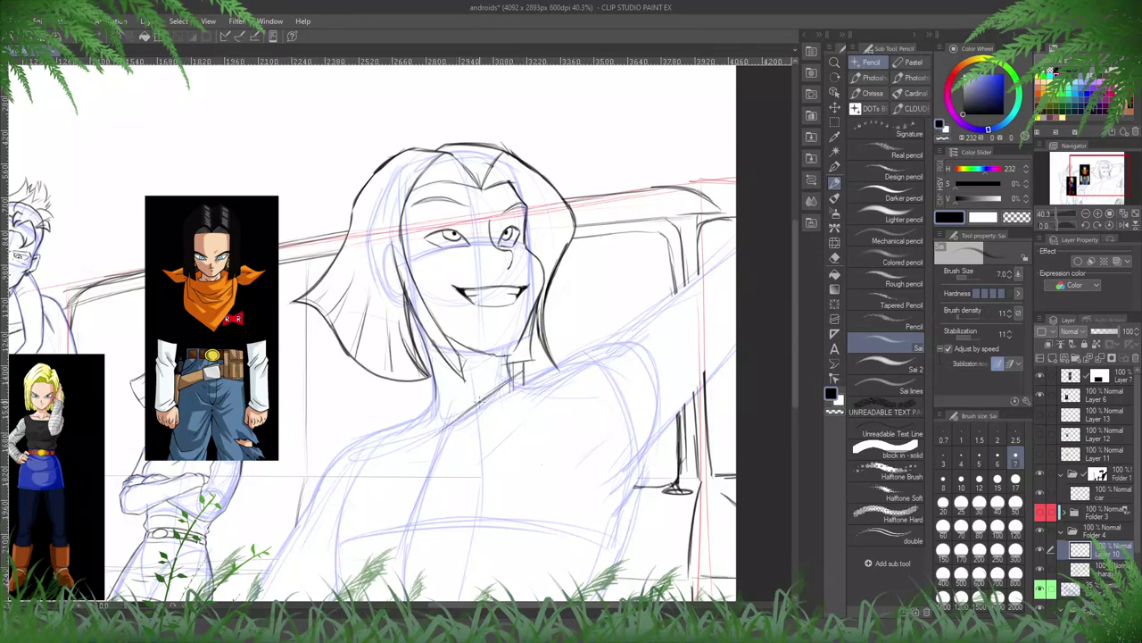
{"action": "left_click_drag", "start_coordinate": [523, 369], "coordinate": [428, 438]}
{"action": "left_click_drag", "start_coordinate": [439, 393], "coordinate": [411, 421]}
{"action": "mouse_move", "coordinate": [521, 369]}
{"action": "left_mouse_down"}
{"action": "mouse_move", "coordinate": [534, 362]}
{"action": "mouse_move", "coordinate": [506, 412]}
{"action": "left_mouse_up"}
{"action": "left_click_drag", "start_coordinate": [525, 411], "coordinate": [510, 360]}
{"action": "left_click_drag", "start_coordinate": [526, 322], "coordinate": [476, 408]}
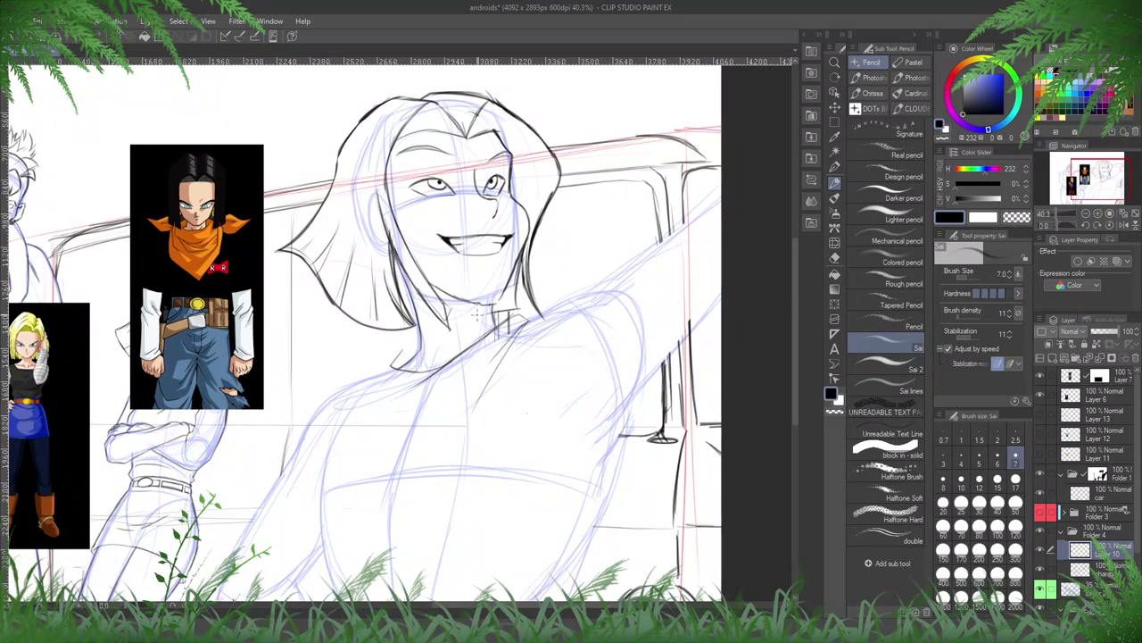
{"action": "mouse_move", "coordinate": [403, 328]}
{"action": "left_mouse_down"}
{"action": "mouse_move", "coordinate": [352, 366]}
{"action": "mouse_move", "coordinate": [391, 415]}
{"action": "left_mouse_up"}
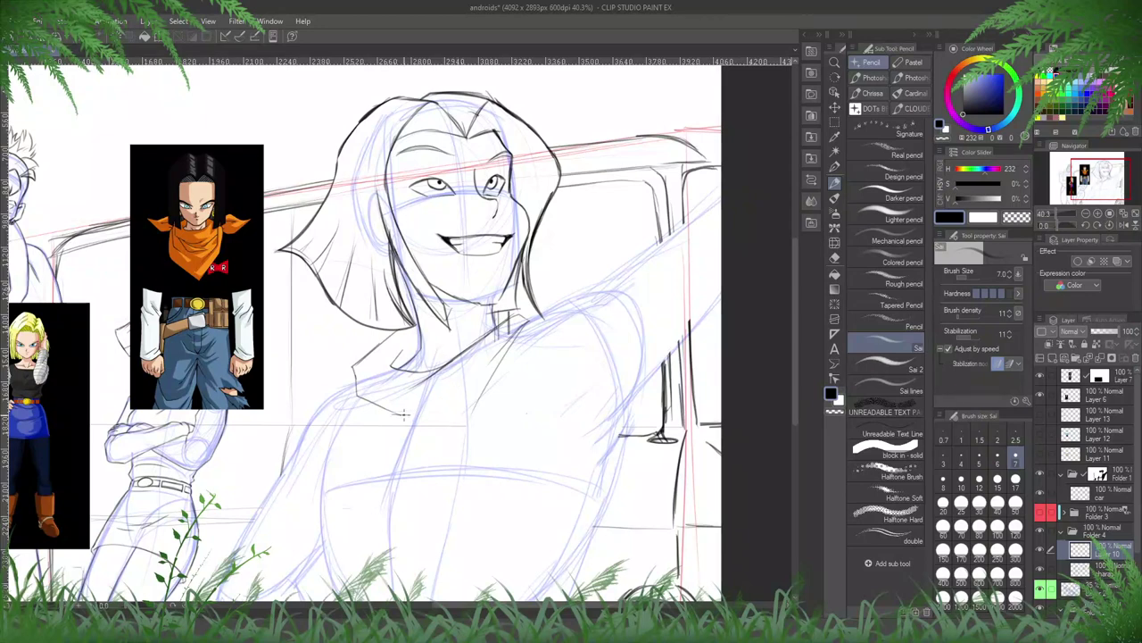
{"action": "left_click_drag", "start_coordinate": [529, 321], "coordinate": [404, 548]}
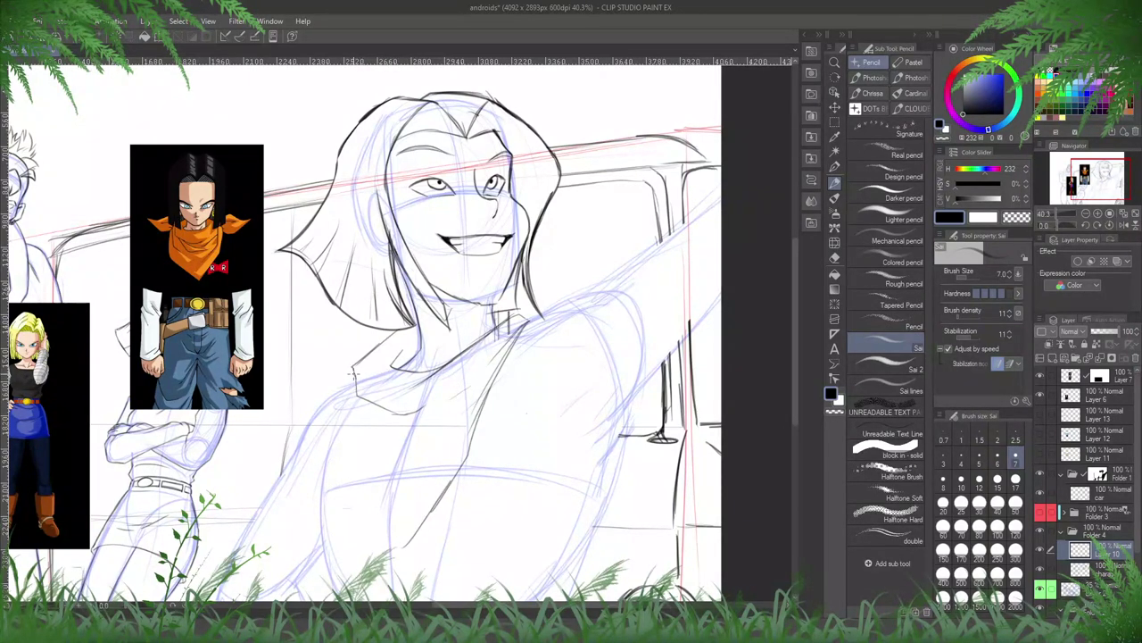
{"action": "left_click_drag", "start_coordinate": [335, 402], "coordinate": [343, 454]}
{"action": "key", "text": "ctrl+z"}
{"action": "left_click_drag", "start_coordinate": [339, 427], "coordinate": [333, 484]}
{"action": "key", "text": "ctrl+z"}
{"action": "key", "text": "ctrl+z"}
- Draw the bandana's opposite edge down the chest and join both edges in a point, checking the shape in mirrored view
{"action": "mouse_move", "coordinate": [342, 407]}
{"action": "left_mouse_down"}
{"action": "mouse_move", "coordinate": [334, 457]}
{"action": "mouse_move", "coordinate": [347, 533]}
{"action": "mouse_move", "coordinate": [377, 571]}
{"action": "left_mouse_up"}
{"action": "mouse_move", "coordinate": [450, 473]}
{"action": "left_mouse_down"}
{"action": "mouse_move", "coordinate": [388, 566]}
{"action": "mouse_move", "coordinate": [379, 508]}
{"action": "mouse_move", "coordinate": [385, 577]}
{"action": "left_mouse_up"}
{"action": "left_click_drag", "start_coordinate": [432, 512], "coordinate": [390, 572]}
{"action": "key", "text": "h"}
{"action": "left_click_drag", "start_coordinate": [459, 471], "coordinate": [526, 416]}
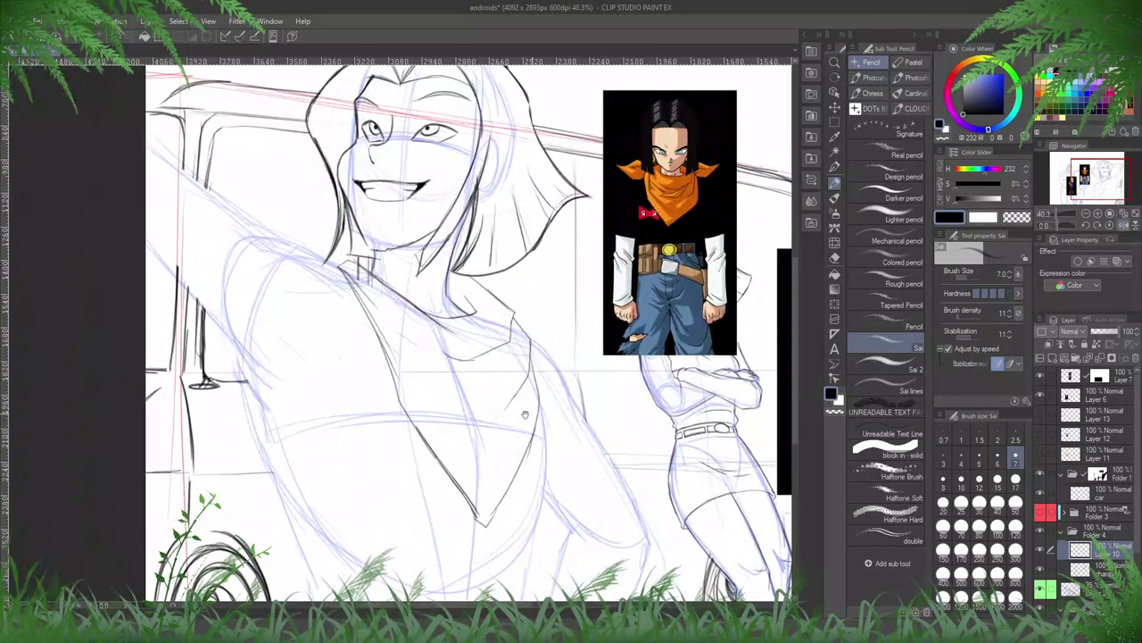
{"action": "left_click_drag", "start_coordinate": [519, 491], "coordinate": [489, 521]}
- Clean up the bandana's point with the Hard eraser at size 50 and redraw its tip, checking both view orientations
{"action": "key", "text": "e"}
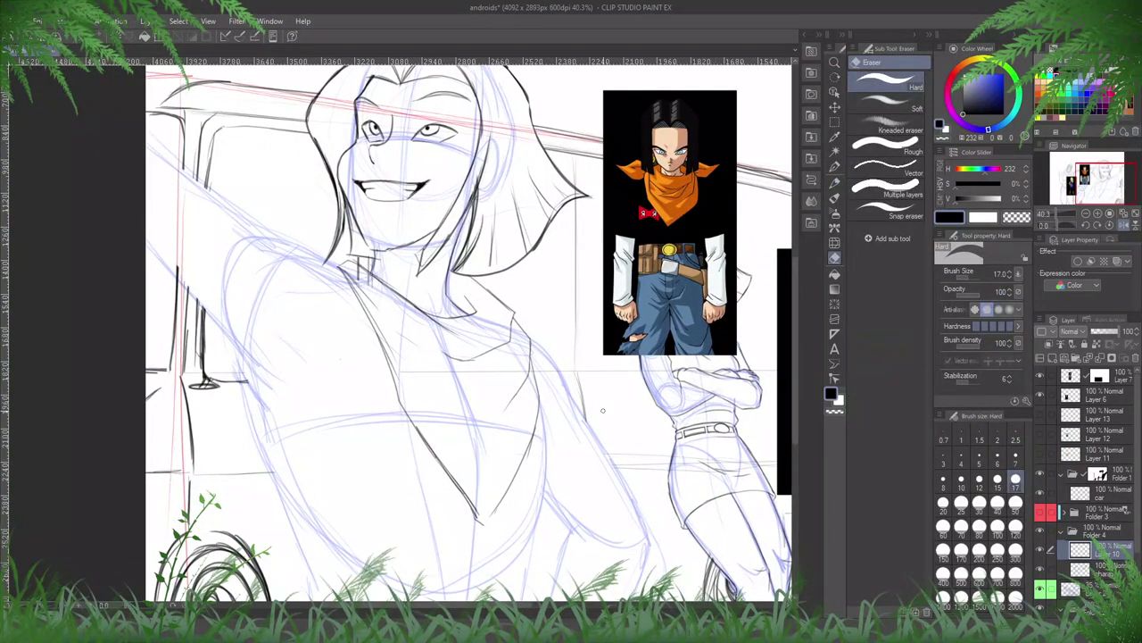
{"action": "left_click", "coordinate": [1015, 503]}
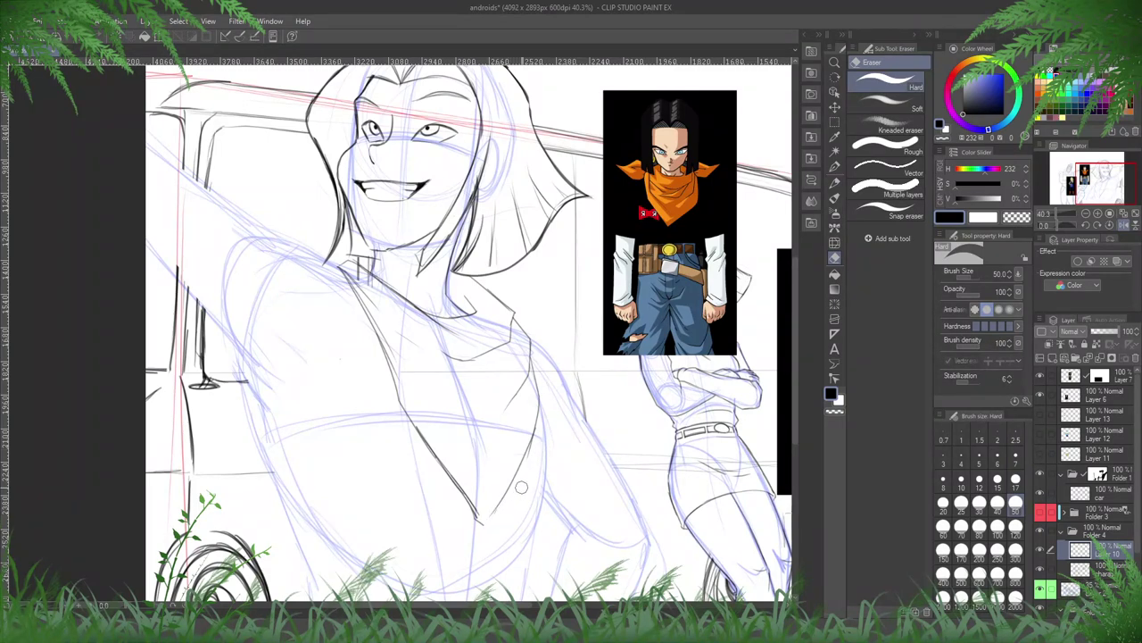
{"action": "left_click_drag", "start_coordinate": [448, 475], "coordinate": [478, 521]}
{"action": "key", "text": "h"}
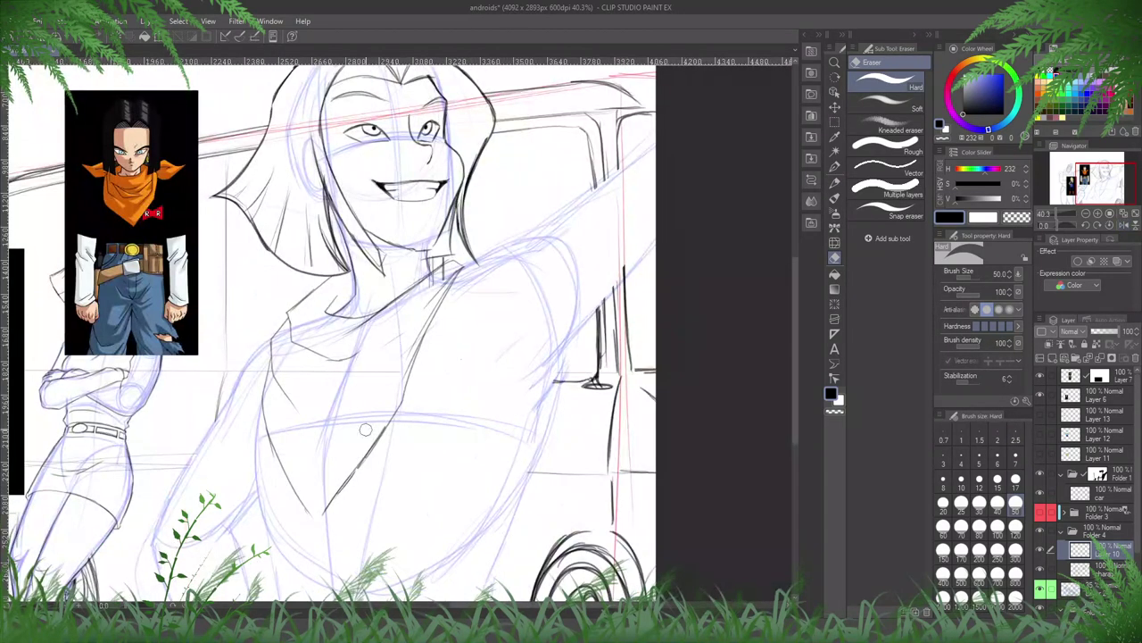
{"action": "key", "text": "p"}
{"action": "key", "text": "h"}
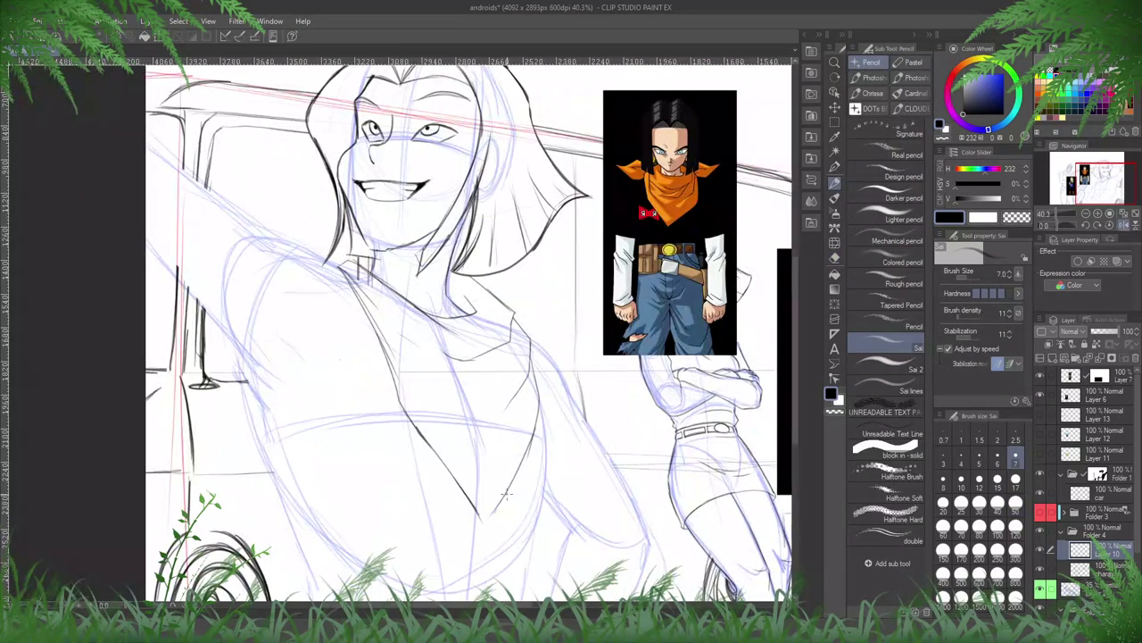
{"action": "left_click_drag", "start_coordinate": [507, 494], "coordinate": [479, 529]}
{"action": "key", "text": "h"}
- Rework the bandana's upper edge where it meets the shoulder beneath the hair, erasing and redrawing the lines
{"action": "left_click_drag", "start_coordinate": [520, 386], "coordinate": [584, 485]}
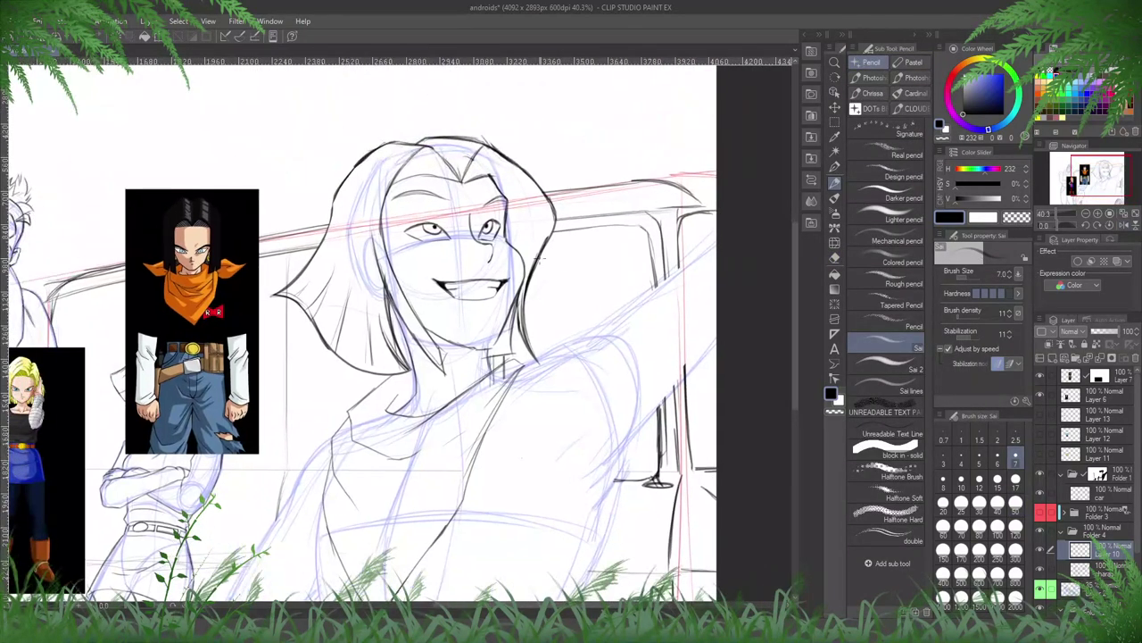
{"action": "key", "text": "e"}
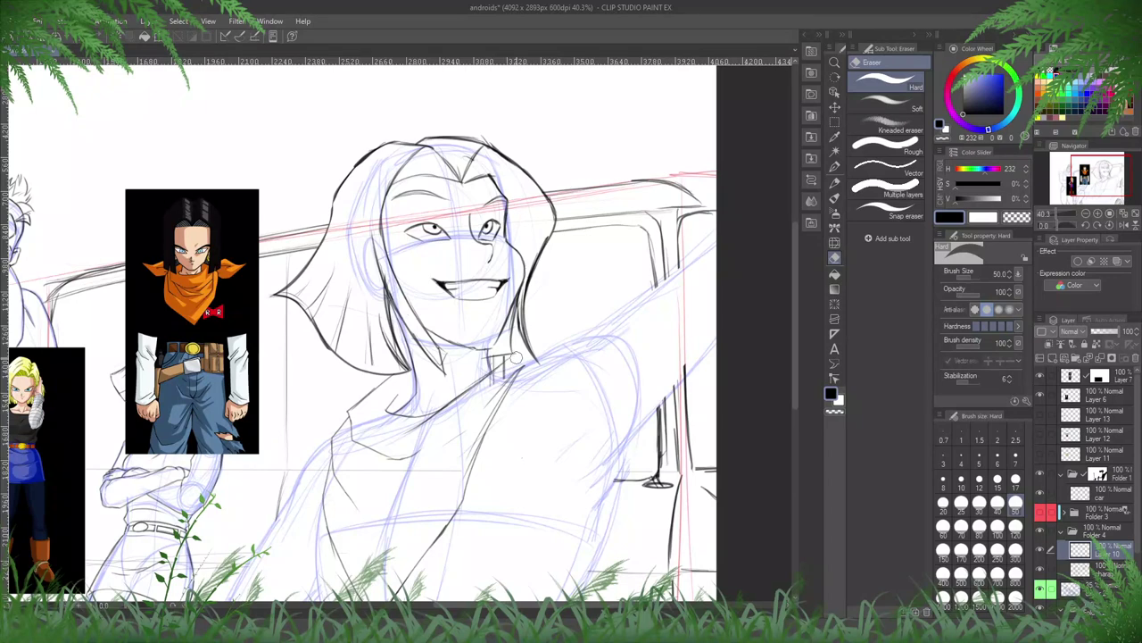
{"action": "key", "text": "p"}
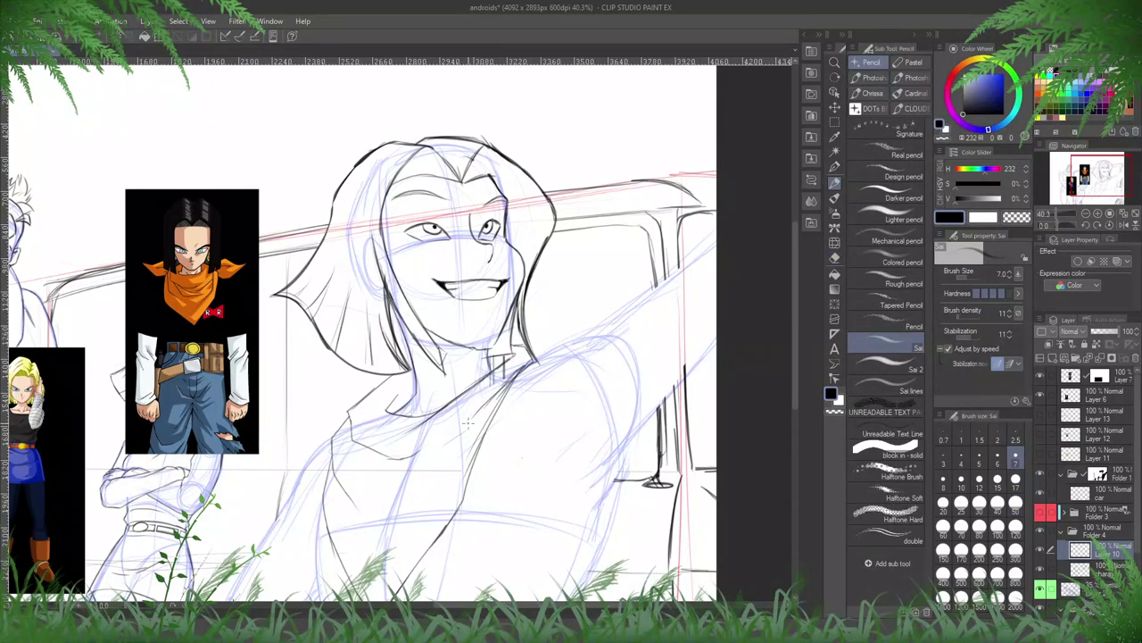
{"action": "key", "text": "e"}
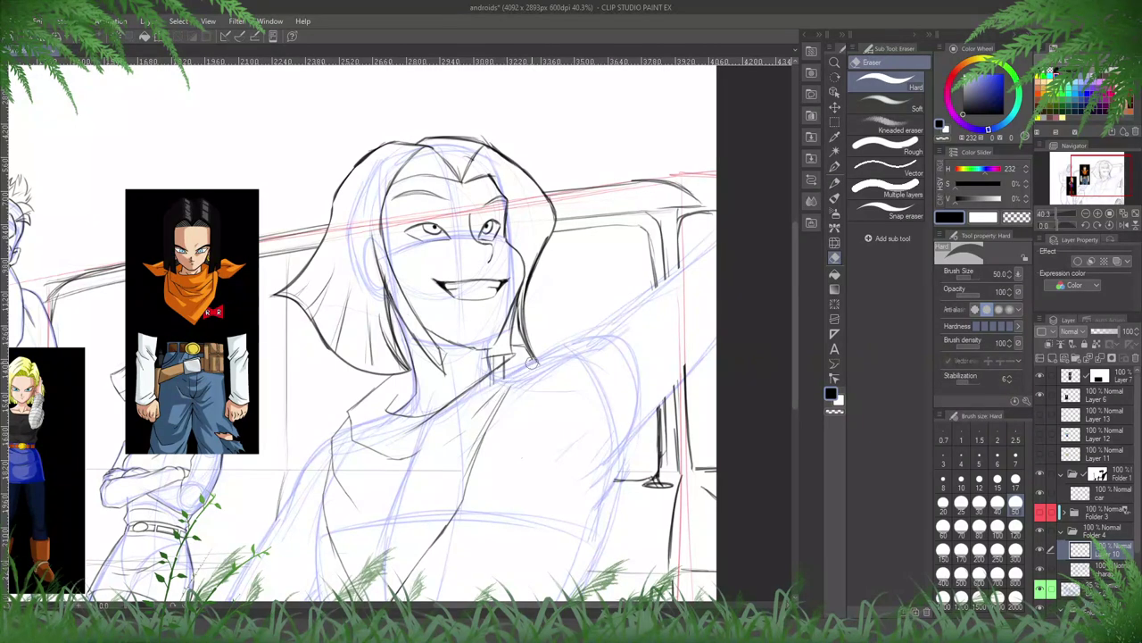
{"action": "key", "text": "p"}
{"action": "left_click_drag", "start_coordinate": [473, 449], "coordinate": [464, 477]}
- Erase and redraw the upper part of the bandana's long edge below the shoulder, with a fold line beside it
{"action": "key", "text": "e"}
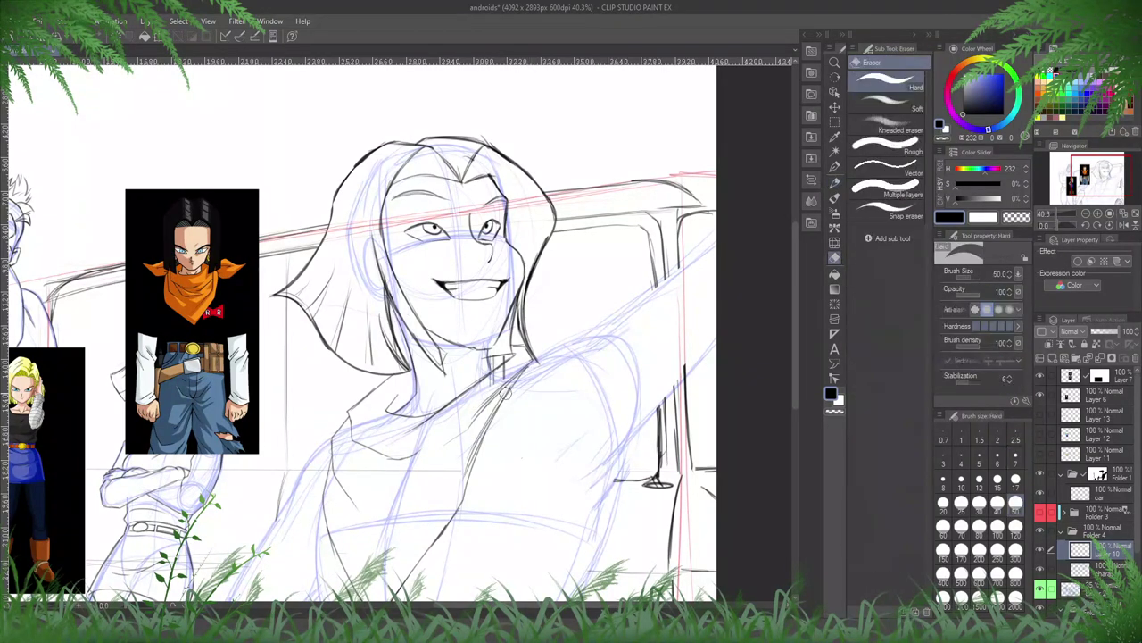
{"action": "left_click_drag", "start_coordinate": [509, 388], "coordinate": [468, 477]}
{"action": "left_click_drag", "start_coordinate": [484, 421], "coordinate": [470, 475]}
{"action": "key", "text": "p"}
{"action": "left_click_drag", "start_coordinate": [520, 374], "coordinate": [469, 472]}
{"action": "left_click_drag", "start_coordinate": [495, 415], "coordinate": [469, 477]}
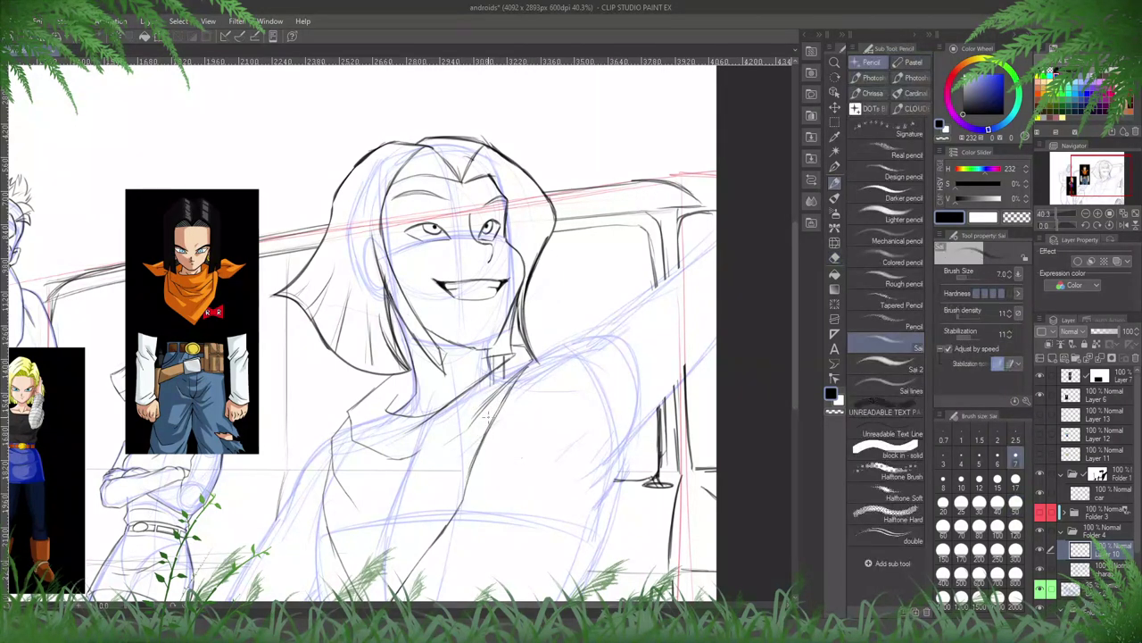
{"action": "key", "text": "e"}
{"action": "left_click_drag", "start_coordinate": [531, 360], "coordinate": [473, 419]}
{"action": "key", "text": "p"}
{"action": "left_click_drag", "start_coordinate": [524, 371], "coordinate": [453, 433]}
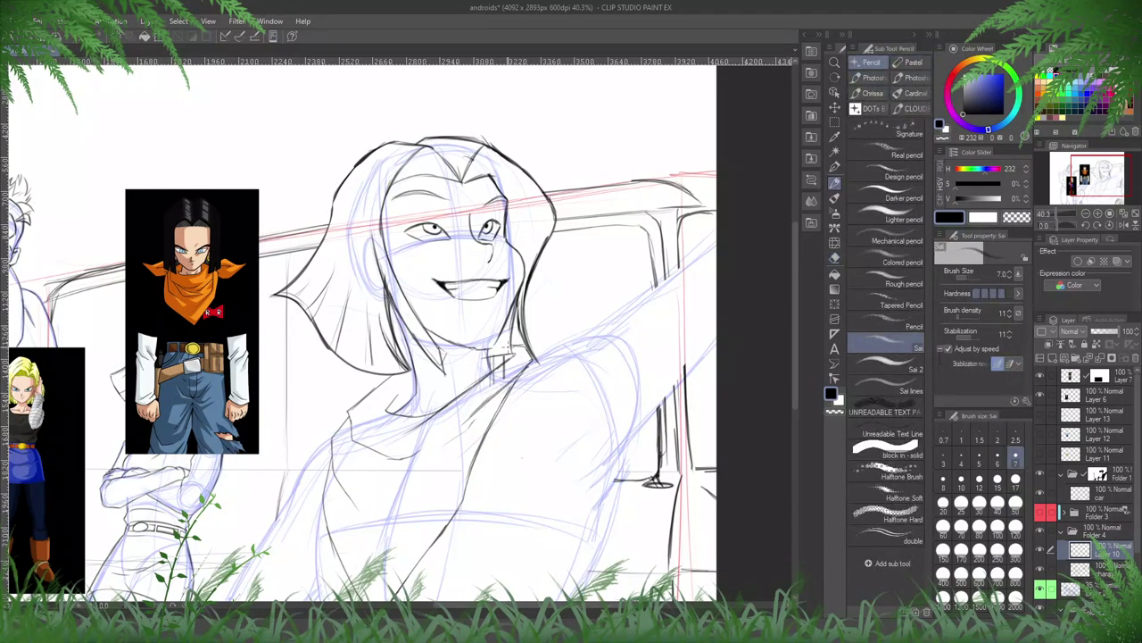
- Add fold lines inside the bandana, extending the long inner fold and shaping the creases below the collar
{"action": "left_click_drag", "start_coordinate": [519, 410], "coordinate": [555, 369]}
{"action": "key", "text": "e"}
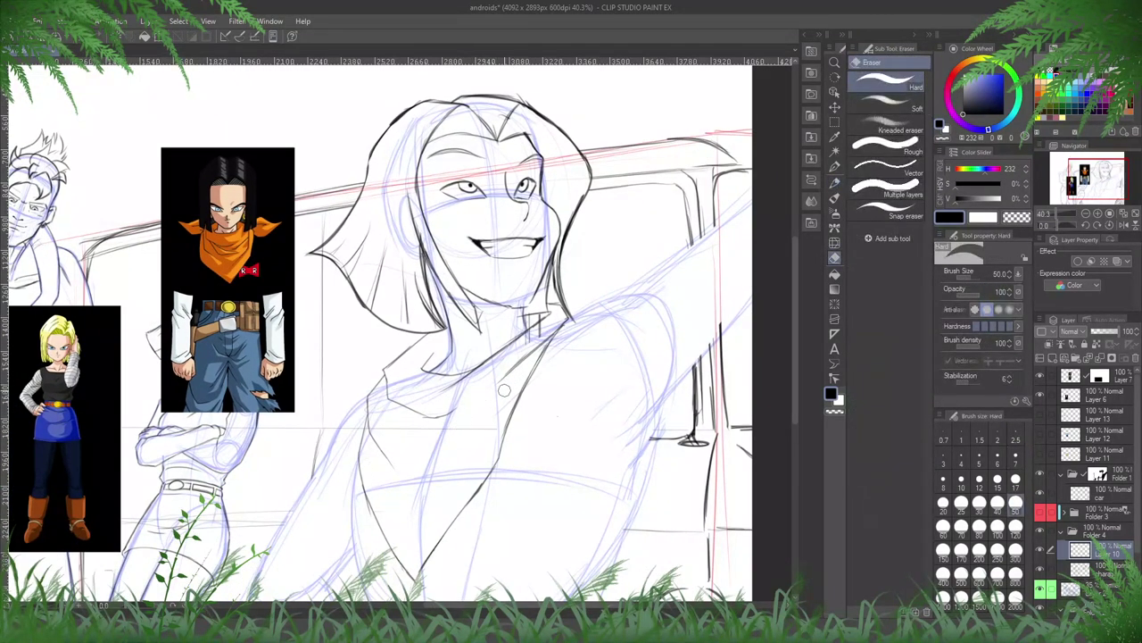
{"action": "key", "text": "p"}
{"action": "left_click_drag", "start_coordinate": [450, 471], "coordinate": [409, 513]}
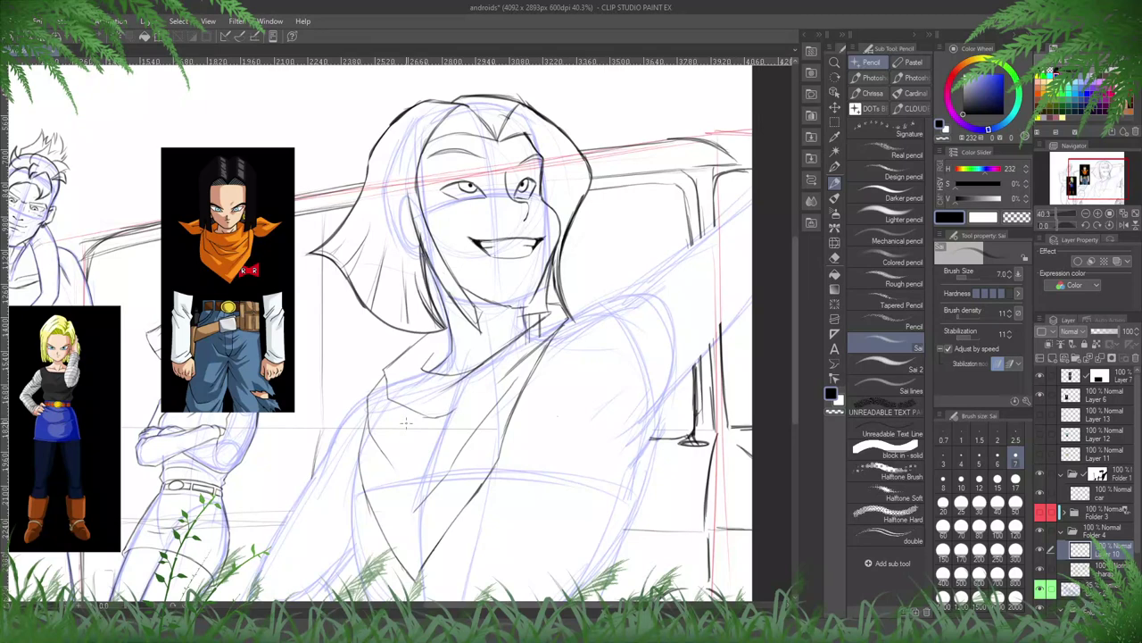
{"action": "mouse_move", "coordinate": [392, 399]}
{"action": "left_mouse_down"}
{"action": "mouse_move", "coordinate": [418, 445]}
{"action": "mouse_move", "coordinate": [480, 412]}
{"action": "left_mouse_up"}
- Outline the large figure's raised arm from the canvas edge to the shoulder, and its underside down to the armpit
{"action": "left_click_drag", "start_coordinate": [589, 505], "coordinate": [612, 423]}
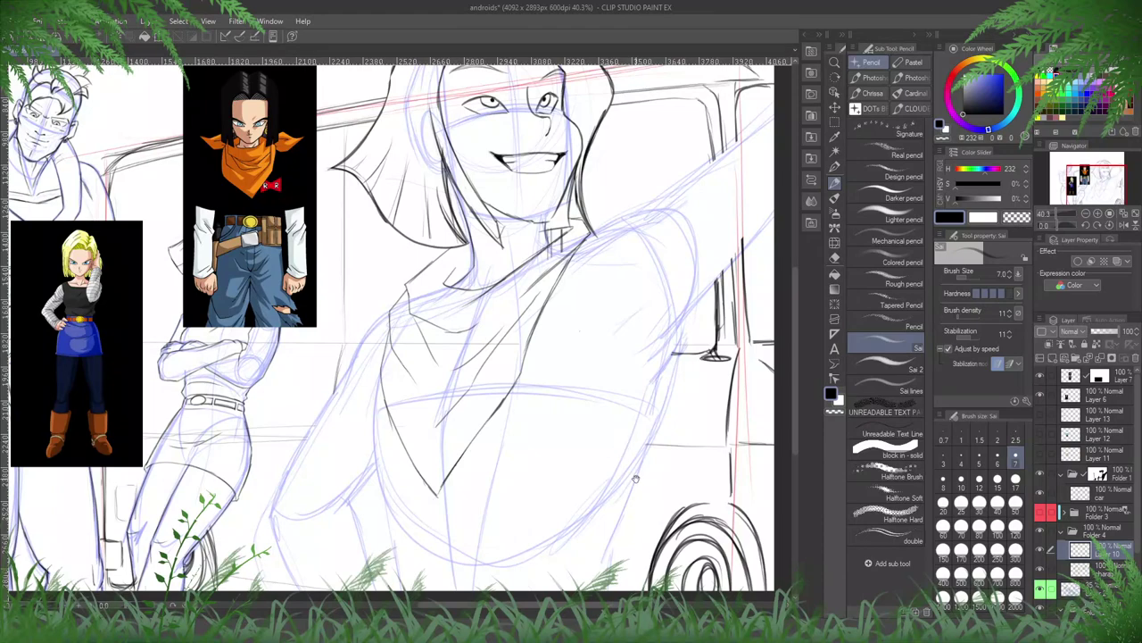
{"action": "mouse_move", "coordinate": [635, 472]}
{"action": "left_mouse_down"}
{"action": "mouse_move", "coordinate": [623, 410]}
{"action": "mouse_move", "coordinate": [561, 441]}
{"action": "left_mouse_up"}
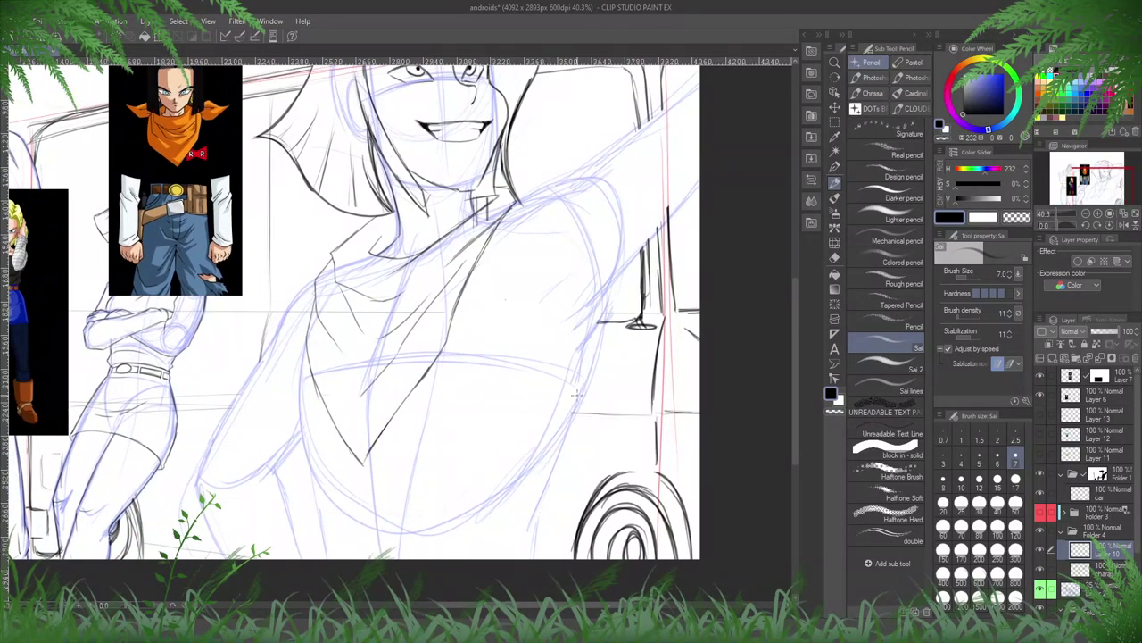
{"action": "left_click_drag", "start_coordinate": [594, 253], "coordinate": [545, 416]}
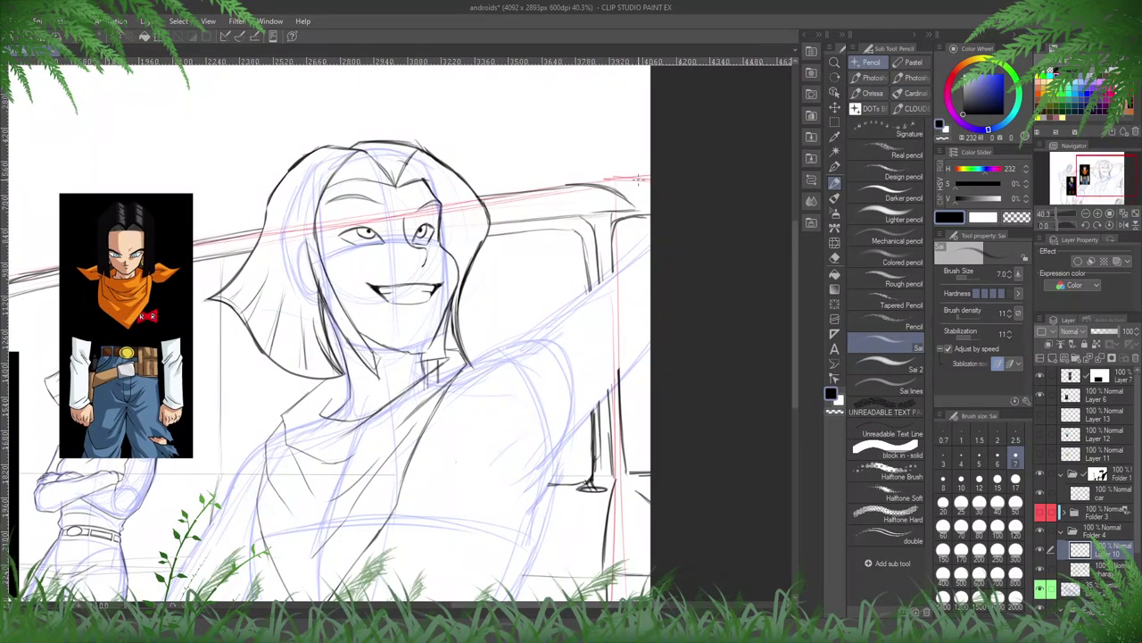
{"action": "left_click_drag", "start_coordinate": [641, 249], "coordinate": [654, 305]}
{"action": "mouse_move", "coordinate": [636, 253]}
{"action": "left_mouse_down"}
{"action": "mouse_move", "coordinate": [643, 237]}
{"action": "mouse_move", "coordinate": [536, 326]}
{"action": "mouse_move", "coordinate": [506, 379]}
{"action": "left_mouse_up"}
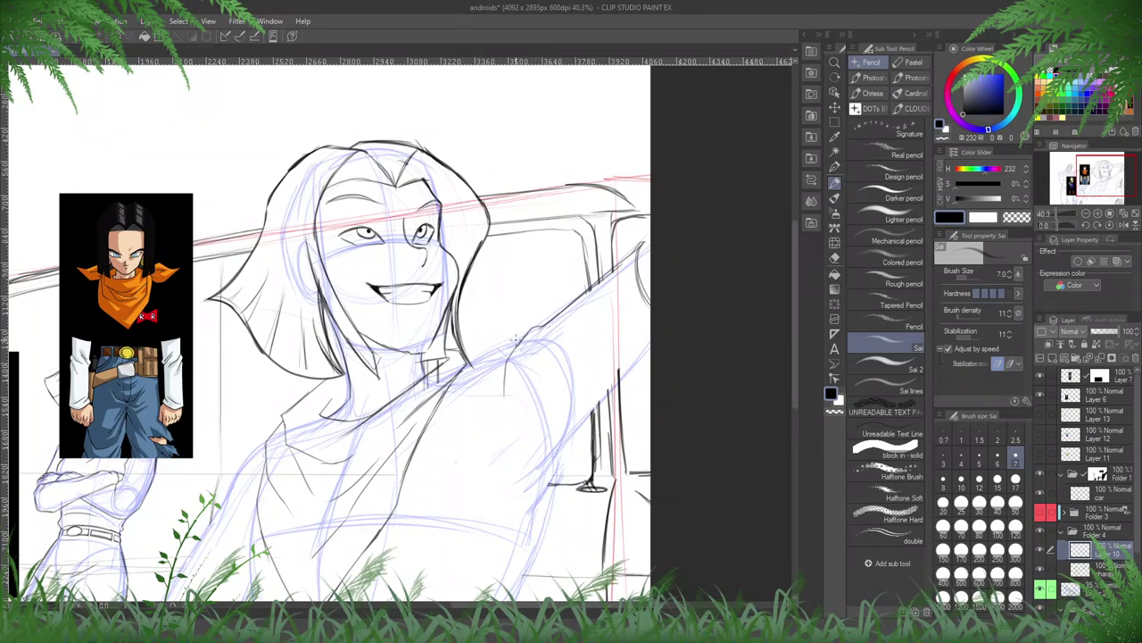
{"action": "left_click_drag", "start_coordinate": [523, 339], "coordinate": [453, 383]}
{"action": "left_click_drag", "start_coordinate": [644, 365], "coordinate": [525, 477]}
{"action": "left_click_drag", "start_coordinate": [585, 421], "coordinate": [530, 518]}
- Draw the torso's side contour from the raised arm's armpit down to the waist, refining the line near the hem
{"action": "mouse_move", "coordinate": [616, 444]}
{"action": "left_mouse_down"}
{"action": "mouse_move", "coordinate": [597, 318]}
{"action": "mouse_move", "coordinate": [513, 436]}
{"action": "left_mouse_up"}
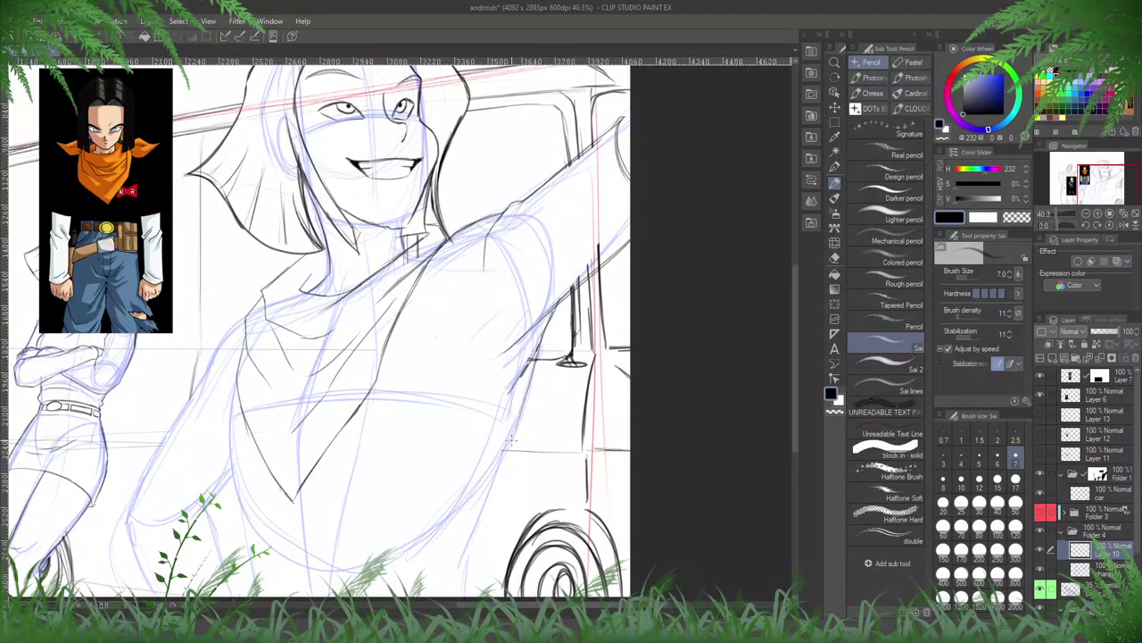
{"action": "left_click_drag", "start_coordinate": [546, 331], "coordinate": [491, 487]}
{"action": "key", "text": "ctrl+z"}
{"action": "left_click_drag", "start_coordinate": [567, 394], "coordinate": [508, 339]}
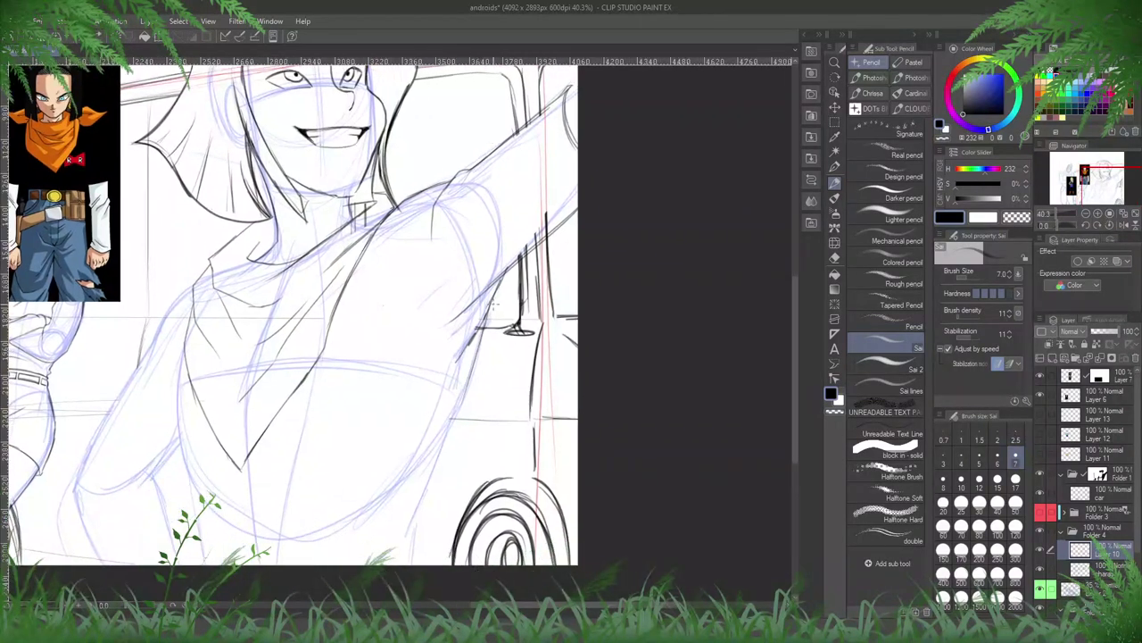
{"action": "left_click_drag", "start_coordinate": [504, 281], "coordinate": [451, 459]}
{"action": "mouse_move", "coordinate": [468, 401]}
{"action": "left_mouse_down"}
{"action": "mouse_move", "coordinate": [425, 526]}
{"action": "mouse_move", "coordinate": [430, 509]}
{"action": "mouse_move", "coordinate": [439, 572]}
{"action": "mouse_move", "coordinate": [424, 535]}
{"action": "mouse_move", "coordinate": [434, 570]}
{"action": "mouse_move", "coordinate": [435, 496]}
{"action": "mouse_move", "coordinate": [432, 557]}
{"action": "left_mouse_up"}
{"action": "key", "text": "e"}
{"action": "key", "text": "p"}
{"action": "mouse_move", "coordinate": [444, 475]}
{"action": "left_mouse_down"}
{"action": "mouse_move", "coordinate": [426, 534]}
{"action": "mouse_move", "coordinate": [433, 573]}
{"action": "mouse_move", "coordinate": [426, 538]}
{"action": "mouse_move", "coordinate": [435, 566]}
{"action": "mouse_move", "coordinate": [465, 375]}
{"action": "mouse_move", "coordinate": [468, 424]}
{"action": "mouse_move", "coordinate": [431, 560]}
{"action": "left_mouse_up"}
{"action": "key", "text": "e"}
{"action": "key", "text": "p"}
{"action": "key", "text": "e"}
{"action": "key", "text": "p"}
- Draw the torso's other side from beside the bandana down to the waist, cleaning its lower part in mirrored view
{"action": "left_click_drag", "start_coordinate": [463, 456], "coordinate": [665, 488]}
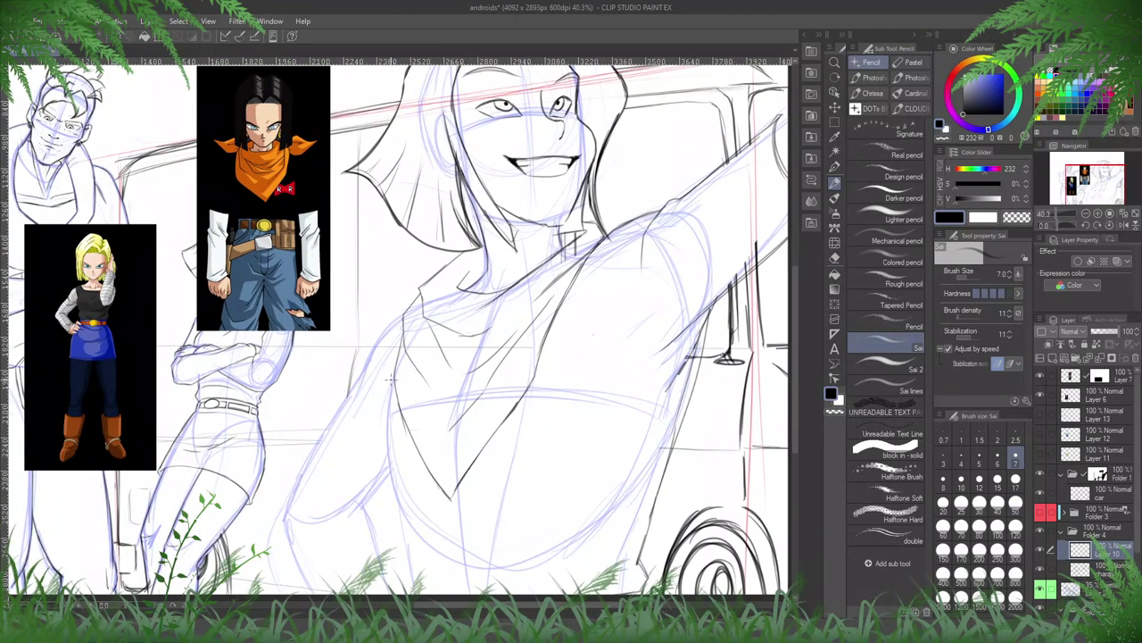
{"action": "mouse_move", "coordinate": [395, 377]}
{"action": "left_mouse_down"}
{"action": "mouse_move", "coordinate": [381, 444]}
{"action": "mouse_move", "coordinate": [402, 555]}
{"action": "left_mouse_up"}
{"action": "key", "text": "h"}
{"action": "mouse_move", "coordinate": [451, 476]}
{"action": "left_mouse_down"}
{"action": "mouse_move", "coordinate": [494, 453]}
{"action": "mouse_move", "coordinate": [437, 572]}
{"action": "left_mouse_up"}
{"action": "key", "text": "e"}
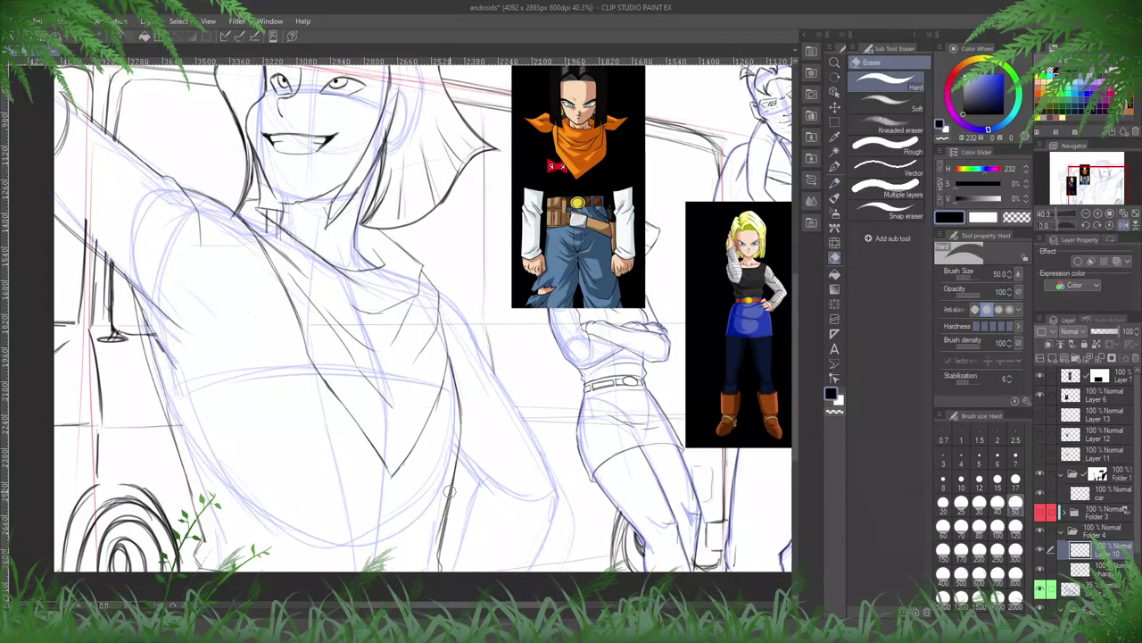
{"action": "left_click_drag", "start_coordinate": [445, 521], "coordinate": [436, 561]}
{"action": "key", "text": "p"}
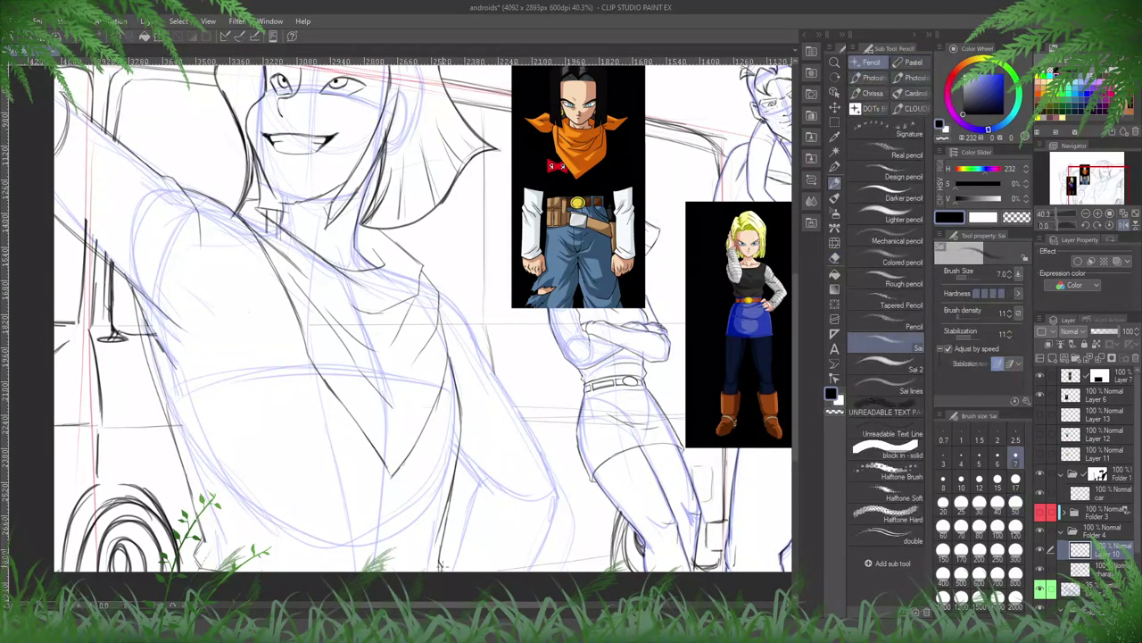
- Add long diagonal fold lines across the shirt from the raised arm's armpit toward the belly
{"action": "key", "text": "h"}
{"action": "mouse_move", "coordinate": [631, 264]}
{"action": "left_mouse_down"}
{"action": "mouse_move", "coordinate": [619, 314]}
{"action": "mouse_move", "coordinate": [529, 320]}
{"action": "mouse_move", "coordinate": [469, 286]}
{"action": "left_mouse_up"}
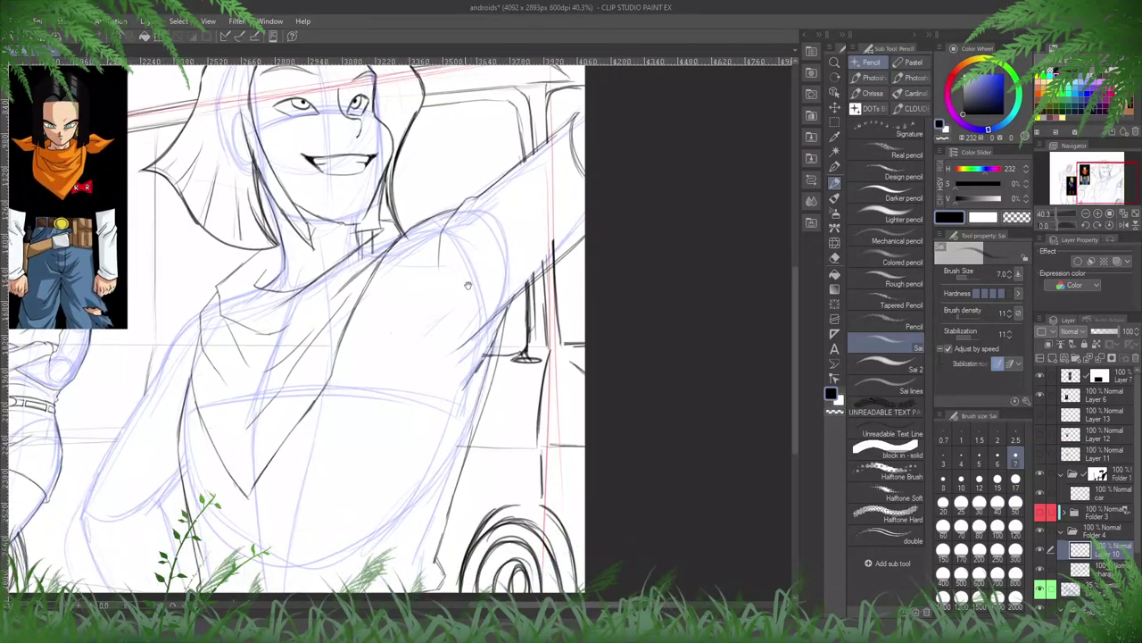
{"action": "key", "text": "e"}
{"action": "key", "text": "p"}
{"action": "left_click_drag", "start_coordinate": [362, 470], "coordinate": [419, 386]}
{"action": "left_click_drag", "start_coordinate": [413, 464], "coordinate": [368, 553]}
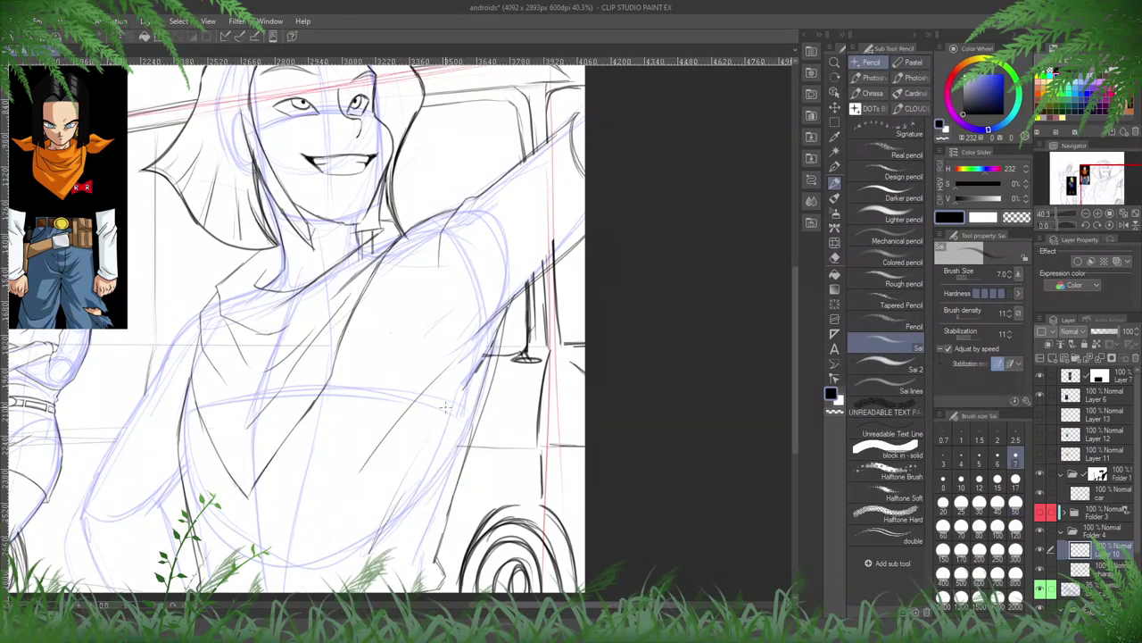
- Draw the large figure's lowered upper arm from the shoulder to the curved sleeve hem, cleaning the outer corner in mirrored view
{"action": "left_click_drag", "start_coordinate": [369, 230], "coordinate": [566, 224]}
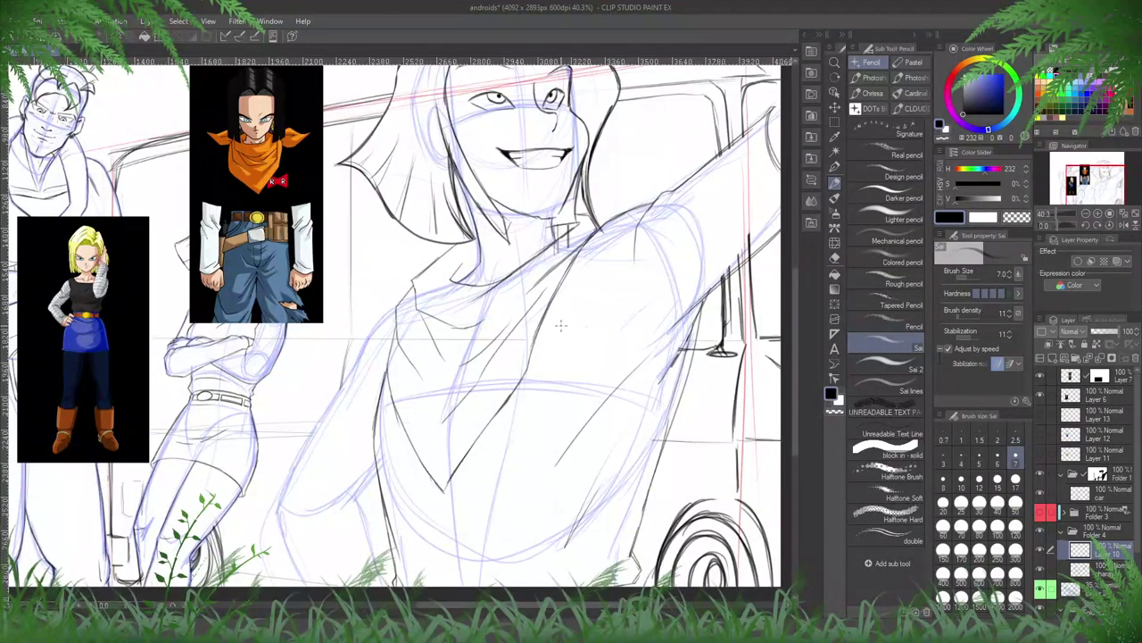
{"action": "mouse_move", "coordinate": [398, 303]}
{"action": "left_mouse_down"}
{"action": "mouse_move", "coordinate": [371, 318]}
{"action": "mouse_move", "coordinate": [289, 456]}
{"action": "mouse_move", "coordinate": [322, 472]}
{"action": "mouse_move", "coordinate": [307, 442]}
{"action": "mouse_move", "coordinate": [294, 455]}
{"action": "mouse_move", "coordinate": [323, 493]}
{"action": "mouse_move", "coordinate": [378, 479]}
{"action": "mouse_move", "coordinate": [323, 489]}
{"action": "left_mouse_up"}
{"action": "key", "text": "h"}
{"action": "key", "text": "e"}
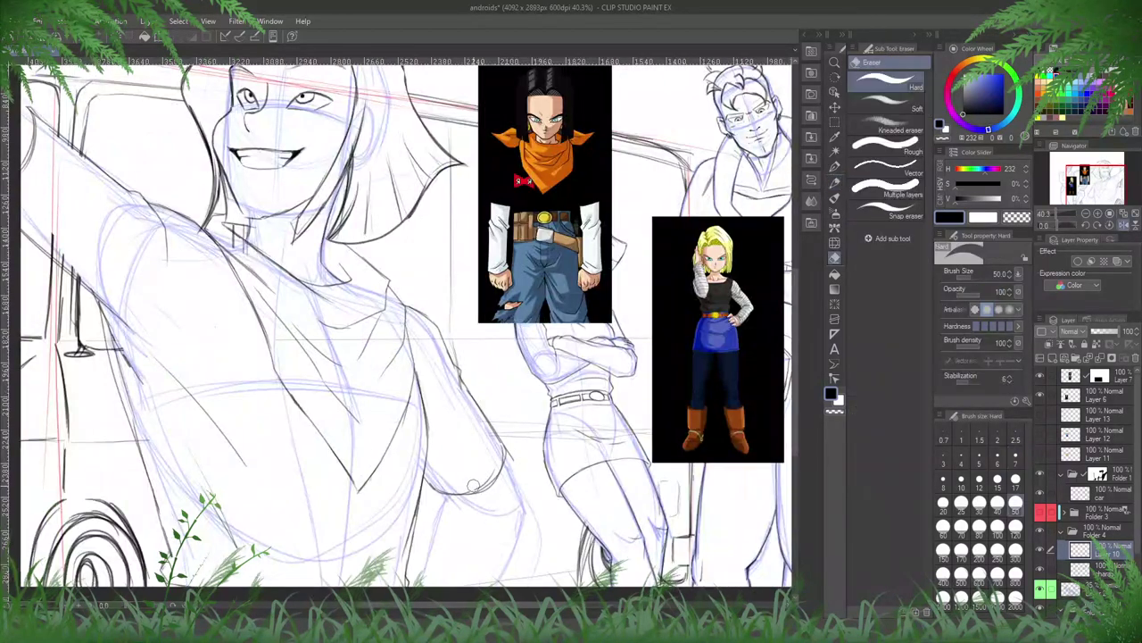
{"action": "left_click_drag", "start_coordinate": [512, 448], "coordinate": [511, 469]}
{"action": "key", "text": "h"}
{"action": "key", "text": "p"}
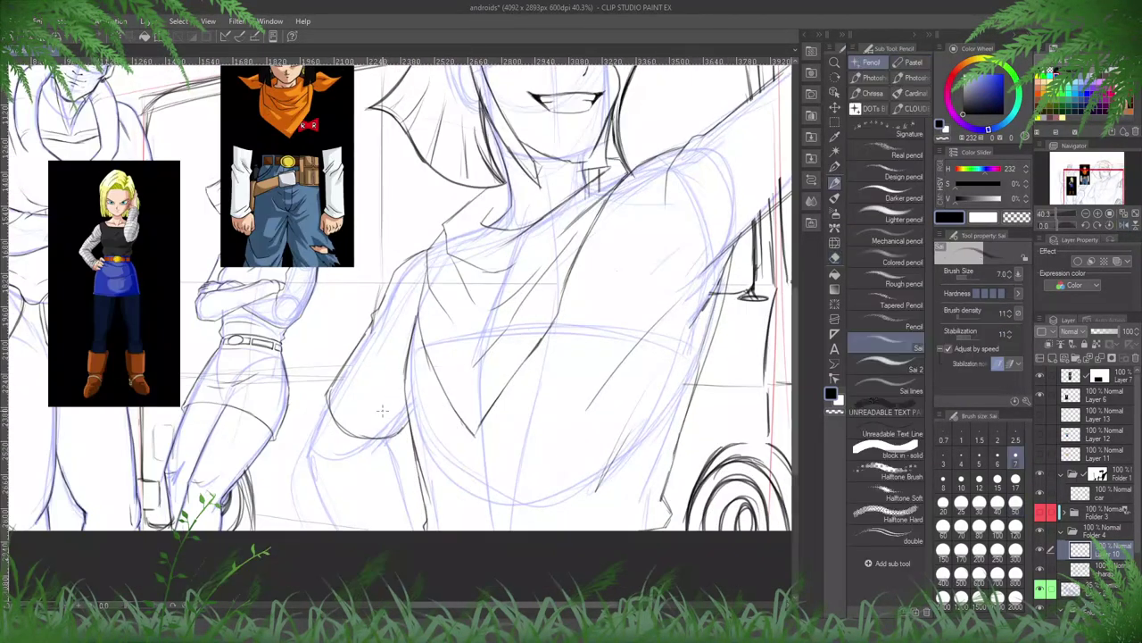
- Draw the forearm contours from below the sleeve hem toward the canvas edge, checking the figure in mirrored view
{"action": "mouse_move", "coordinate": [390, 437]}
{"action": "left_mouse_down"}
{"action": "mouse_move", "coordinate": [347, 446]}
{"action": "mouse_move", "coordinate": [391, 445]}
{"action": "mouse_move", "coordinate": [417, 519]}
{"action": "left_mouse_up"}
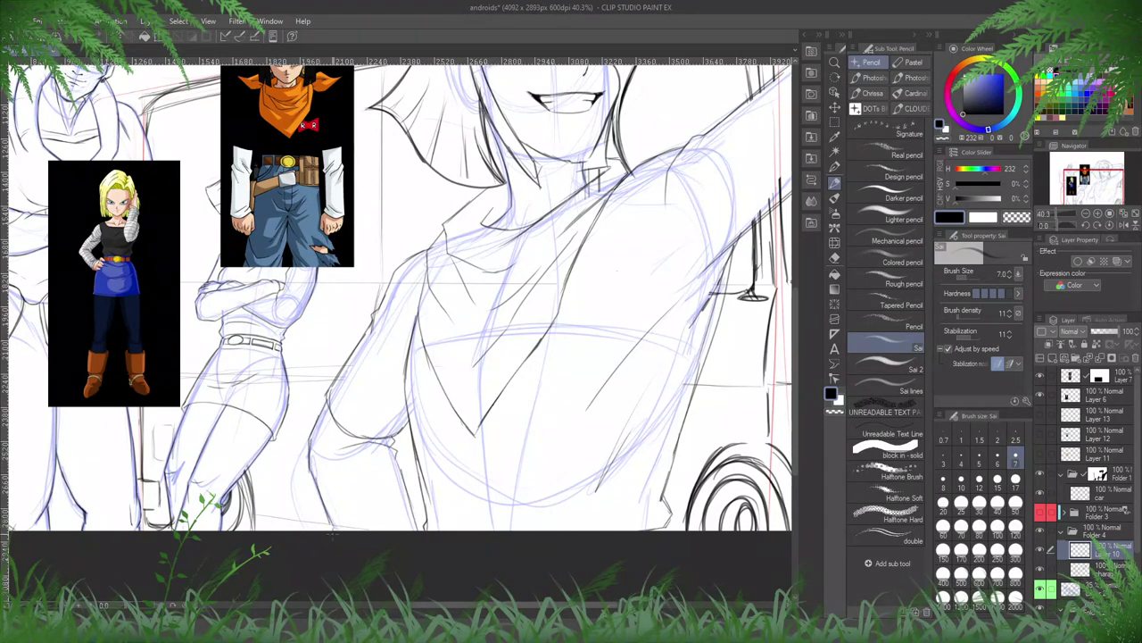
{"action": "key", "text": "h"}
{"action": "key", "text": "h"}
{"action": "scroll", "coordinate": [536, 438], "scroll_direction": "down", "scroll_amount": 3}
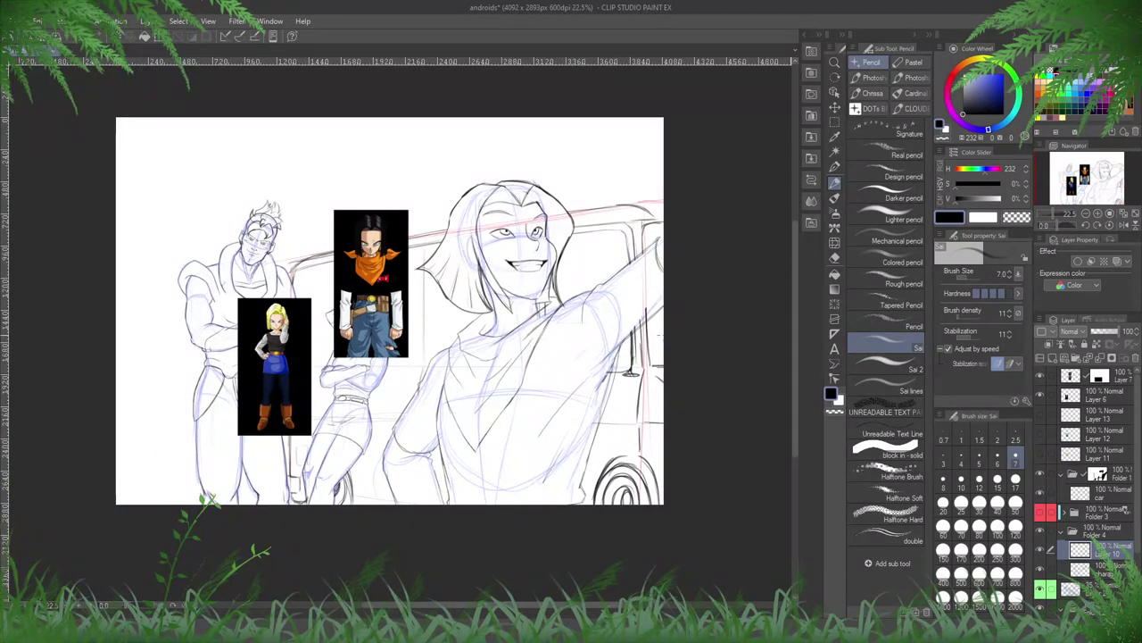
{"action": "key", "text": "h"}
{"action": "key", "text": "h"}
{"action": "scroll", "coordinate": [675, 294], "scroll_direction": "up", "scroll_amount": 1}
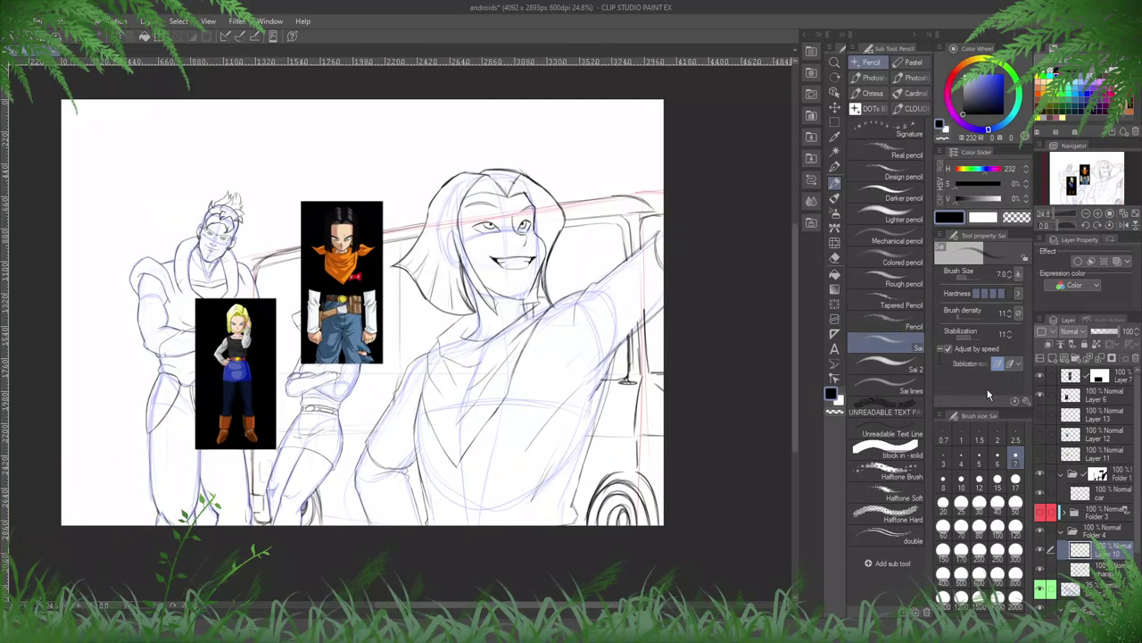
- Hide the blue rough, select the large figure's head and bandana, and shift them slightly toward the raised arm
{"action": "left_click", "coordinate": [1039, 590]}
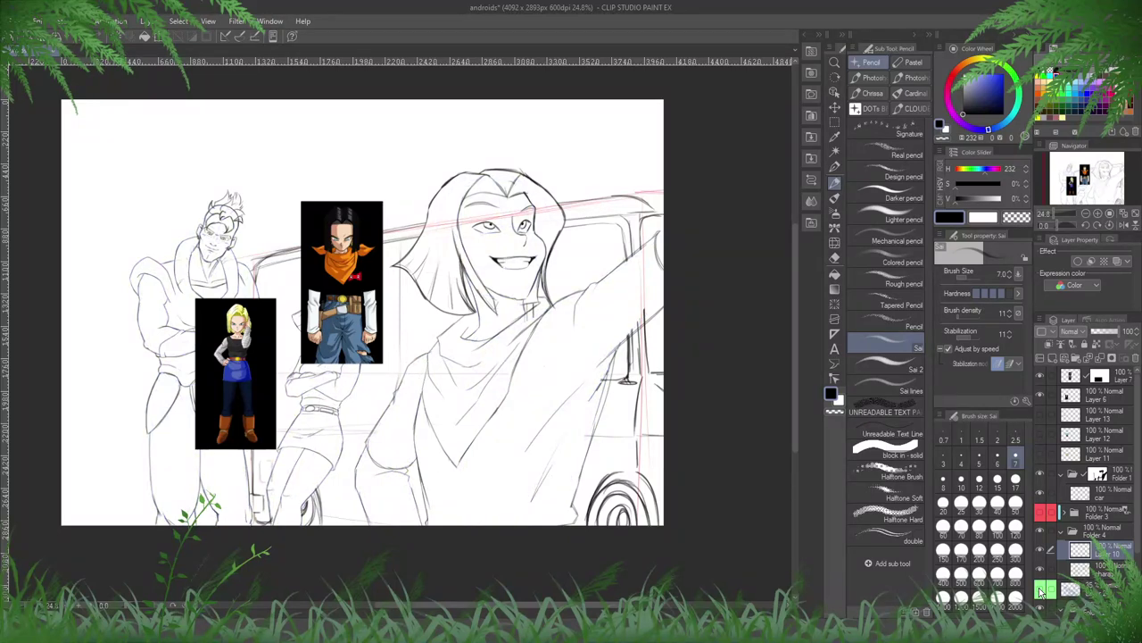
{"action": "key", "text": "m"}
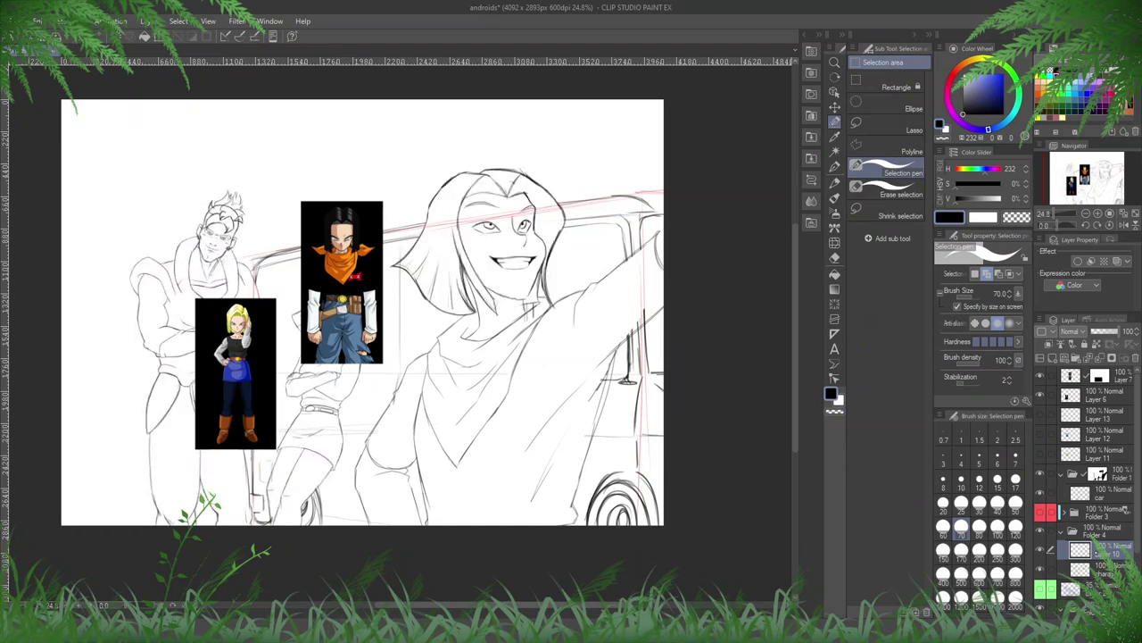
{"action": "mouse_move", "coordinate": [562, 273]}
{"action": "left_mouse_down"}
{"action": "mouse_move", "coordinate": [513, 332]}
{"action": "mouse_move", "coordinate": [477, 437]}
{"action": "mouse_move", "coordinate": [455, 393]}
{"action": "mouse_move", "coordinate": [430, 417]}
{"action": "mouse_move", "coordinate": [428, 379]}
{"action": "mouse_move", "coordinate": [450, 330]}
{"action": "mouse_move", "coordinate": [459, 348]}
{"action": "mouse_move", "coordinate": [499, 331]}
{"action": "mouse_move", "coordinate": [555, 257]}
{"action": "mouse_move", "coordinate": [527, 279]}
{"action": "left_mouse_up"}
{"action": "mouse_move", "coordinate": [567, 241]}
{"action": "left_mouse_down"}
{"action": "mouse_move", "coordinate": [473, 303]}
{"action": "mouse_move", "coordinate": [465, 174]}
{"action": "mouse_move", "coordinate": [442, 147]}
{"action": "mouse_move", "coordinate": [393, 268]}
{"action": "mouse_move", "coordinate": [455, 312]}
{"action": "mouse_move", "coordinate": [451, 303]}
{"action": "left_mouse_up"}
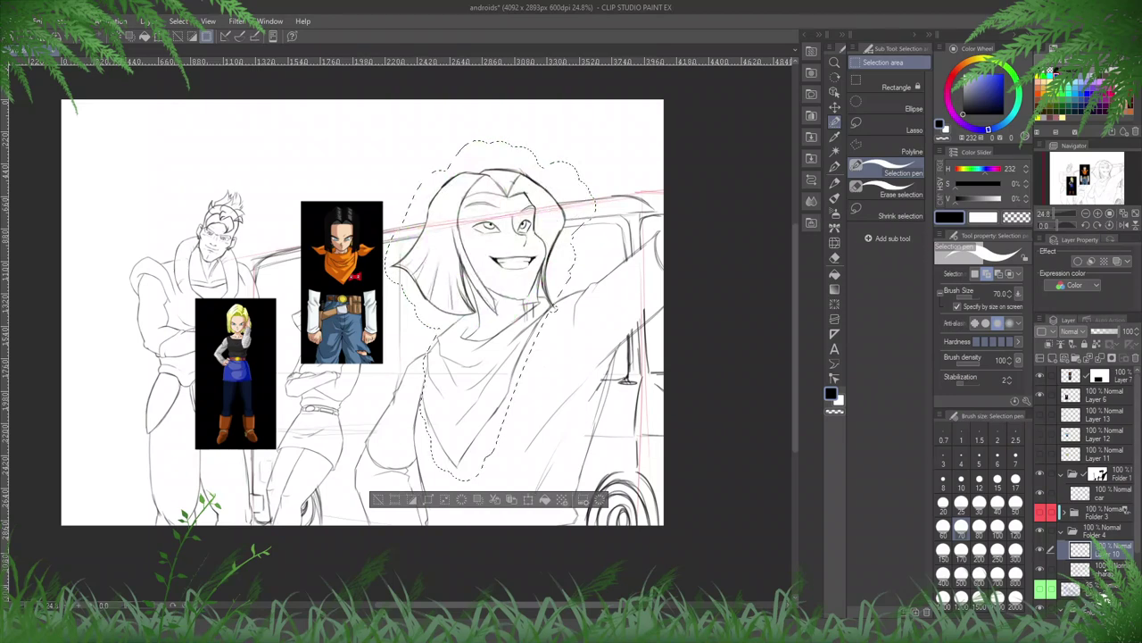
{"action": "key", "text": "ctrl+t"}
{"action": "left_click_drag", "start_coordinate": [522, 435], "coordinate": [528, 434]}
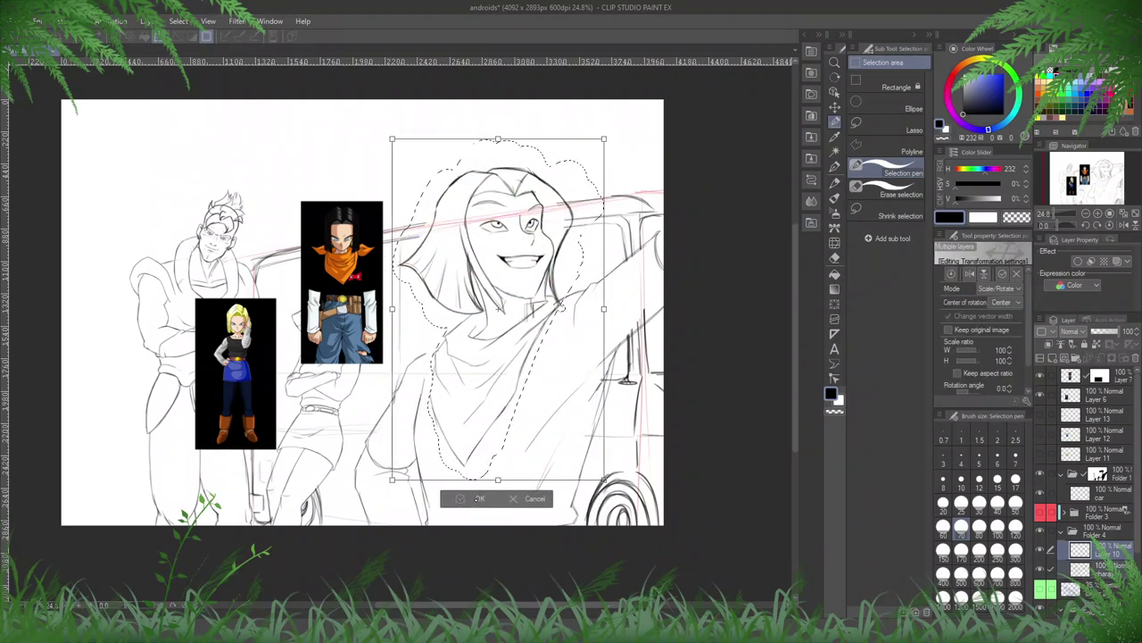
{"action": "key", "text": "Return"}
{"action": "left_click", "coordinate": [1040, 570]}
{"action": "left_click", "coordinate": [1051, 569]}
{"action": "left_click", "coordinate": [1040, 570]}
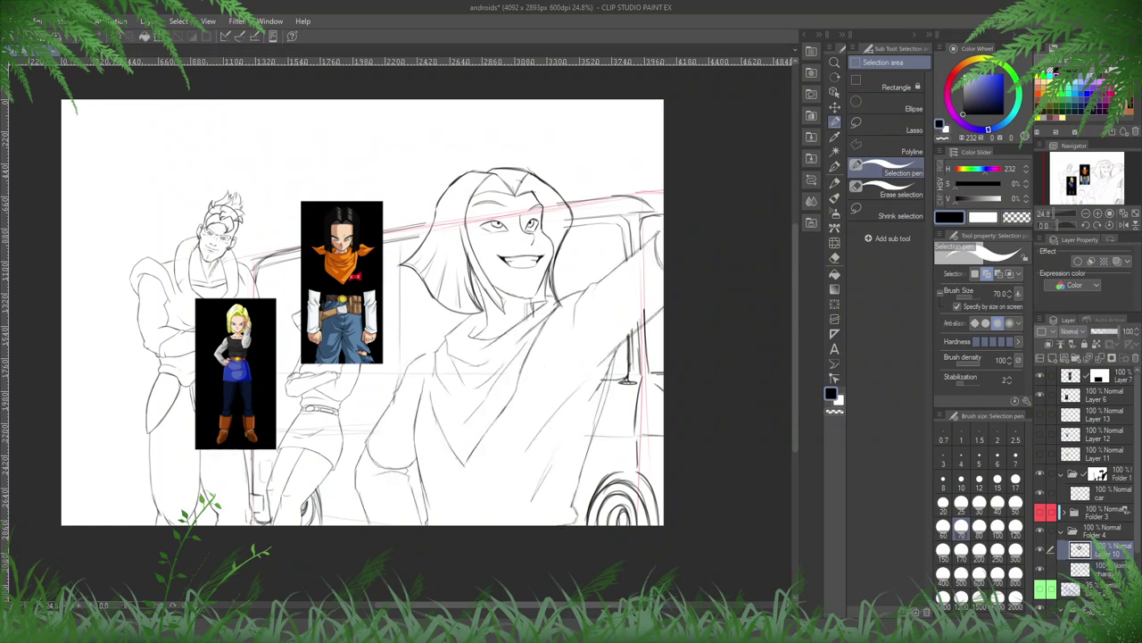
- Hide the car lines and merge the Layer 10 linework into the character layer beneath it
{"action": "key", "text": "p"}
{"action": "key", "text": "p"}
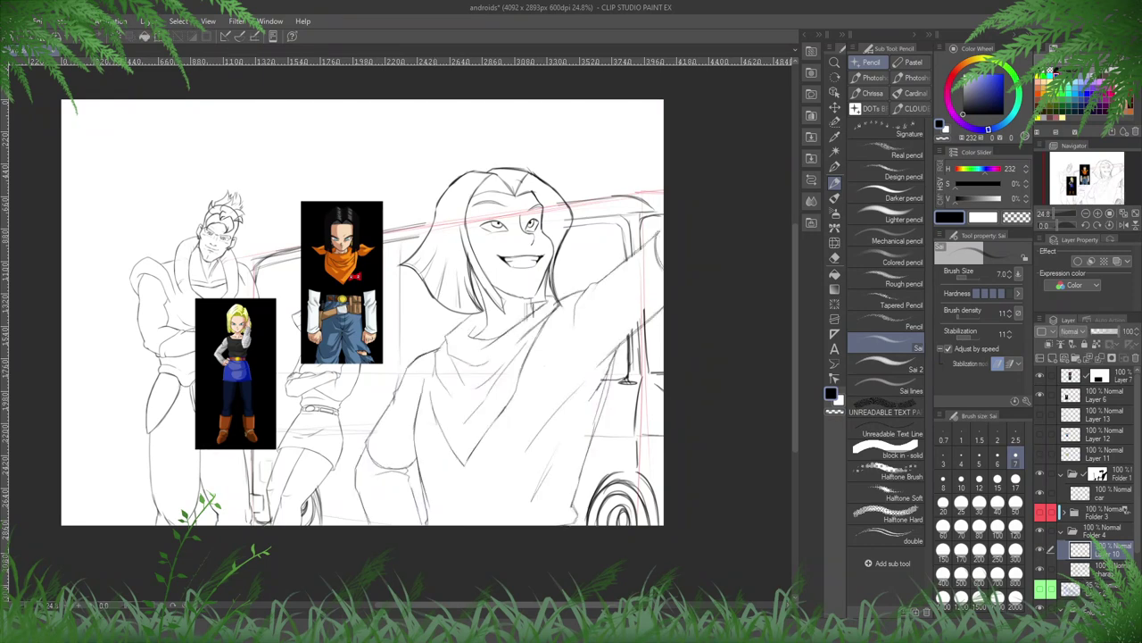
{"action": "left_click", "coordinate": [1039, 493]}
{"action": "left_click", "coordinate": [1105, 569]}
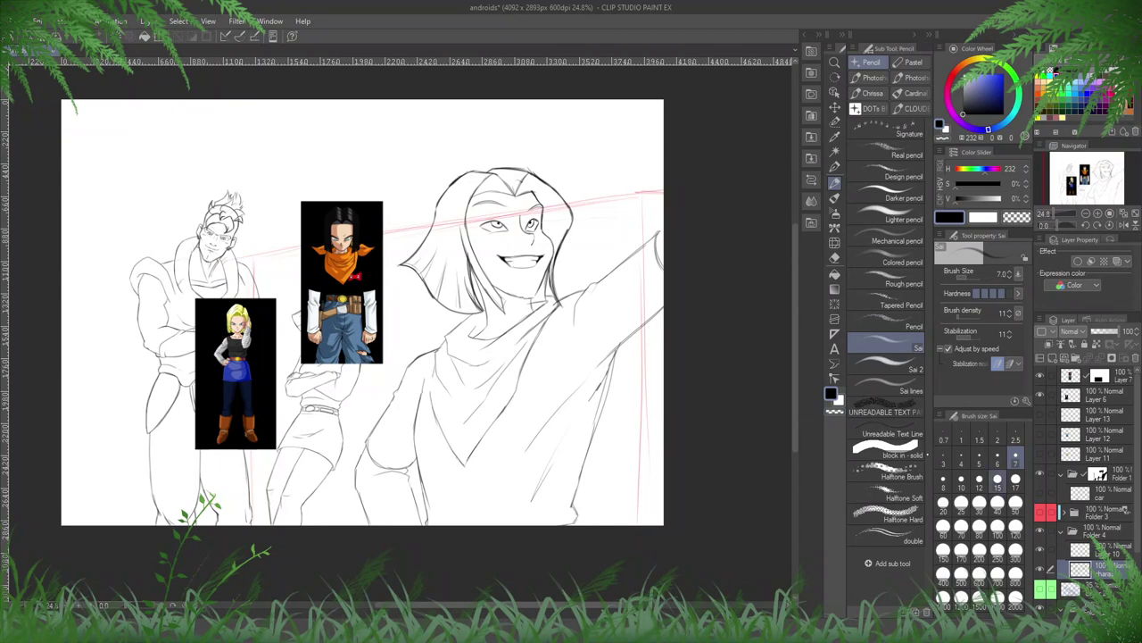
{"action": "key", "text": "h"}
{"action": "left_click_drag", "start_coordinate": [262, 300], "coordinate": [459, 385]}
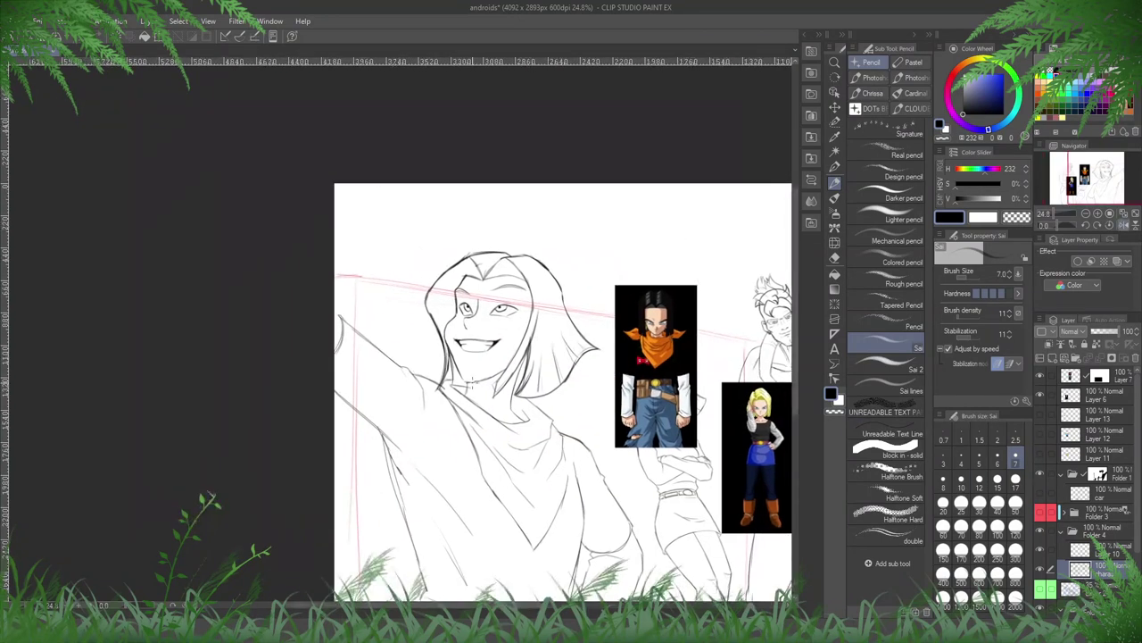
{"action": "key", "text": "h"}
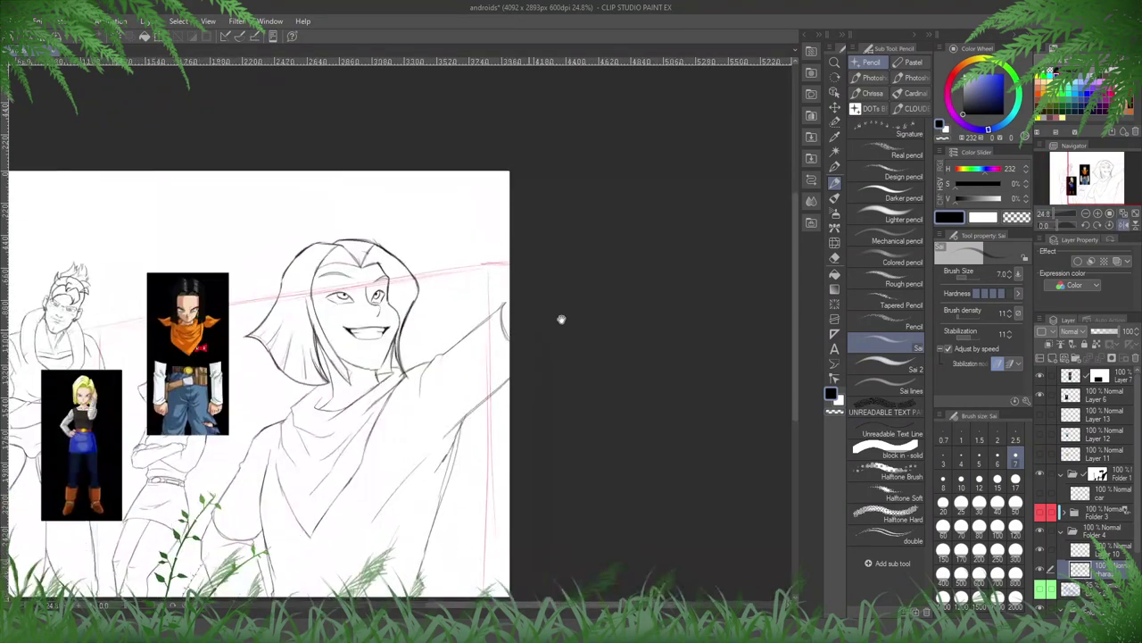
{"action": "left_click_drag", "start_coordinate": [516, 358], "coordinate": [584, 343]}
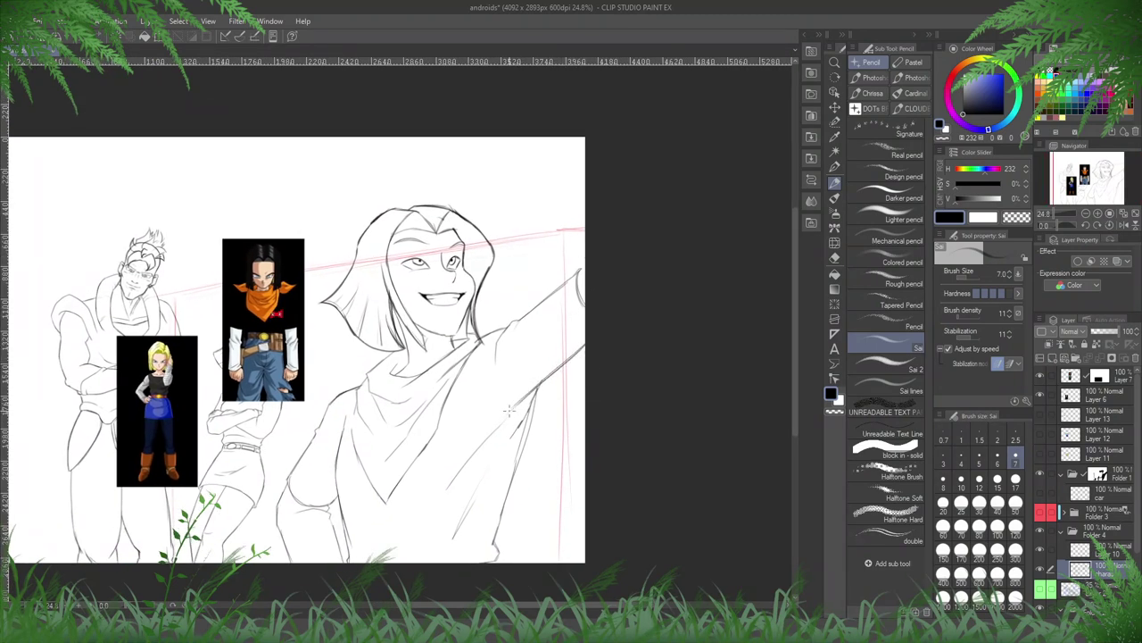
{"action": "key", "text": "e"}
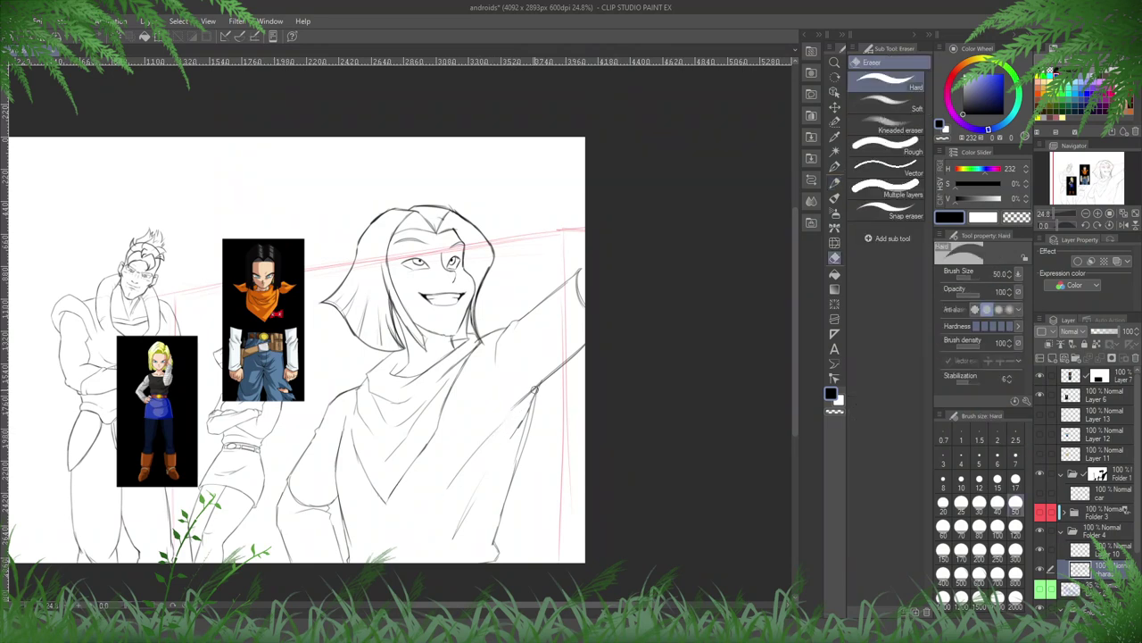
{"action": "left_click", "coordinate": [1107, 550]}
{"action": "key", "text": "ctrl+e"}
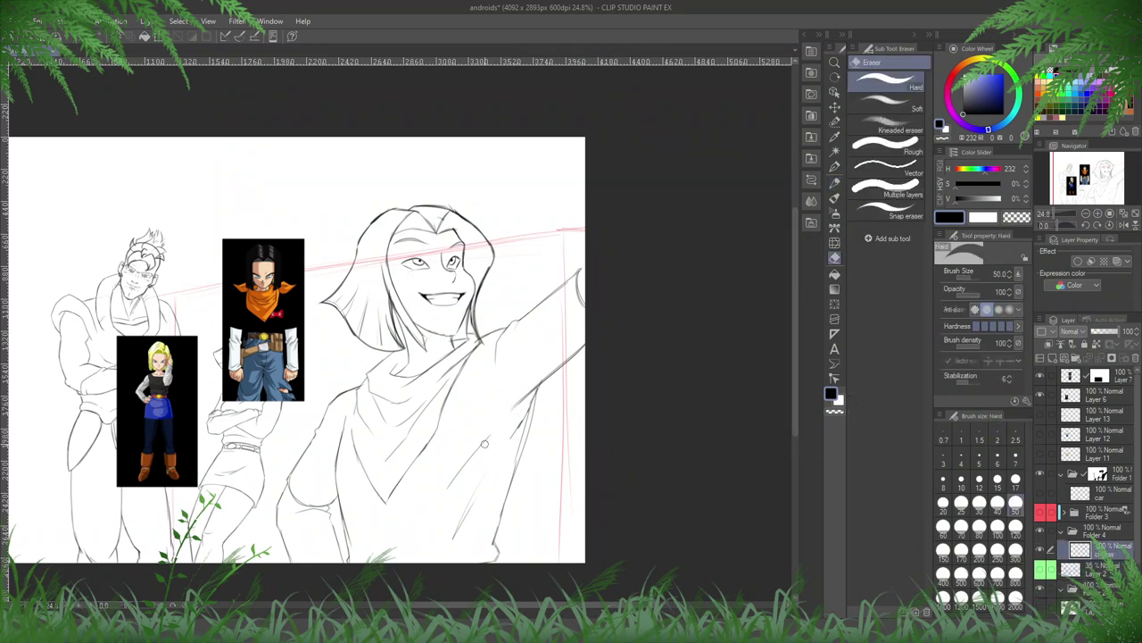
- Refine the shoulder and bandana lines beside the large figure's hair tip, alternating pencil and eraser
{"action": "key", "text": "p"}
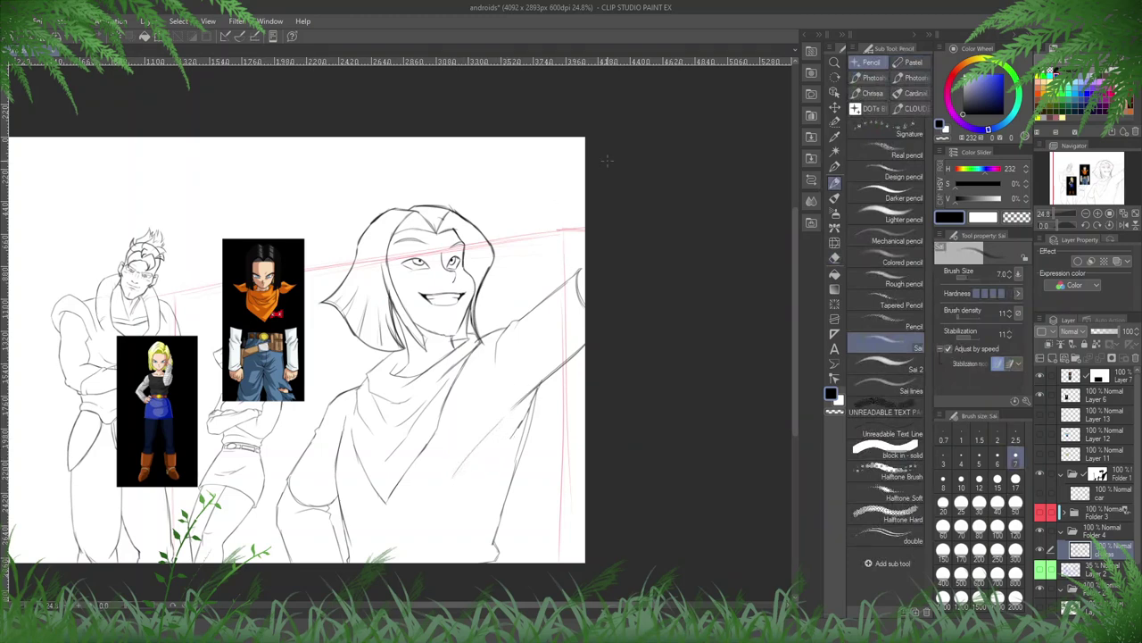
{"action": "key", "text": "e"}
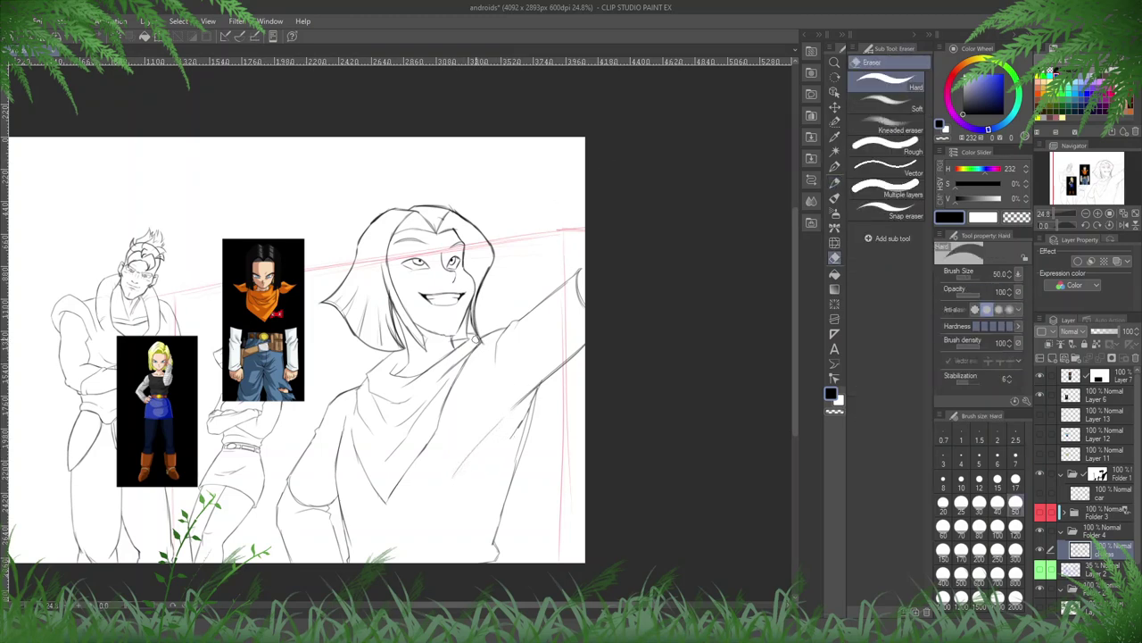
{"action": "key", "text": "p"}
{"action": "key", "text": "e"}
{"action": "key", "text": "p"}
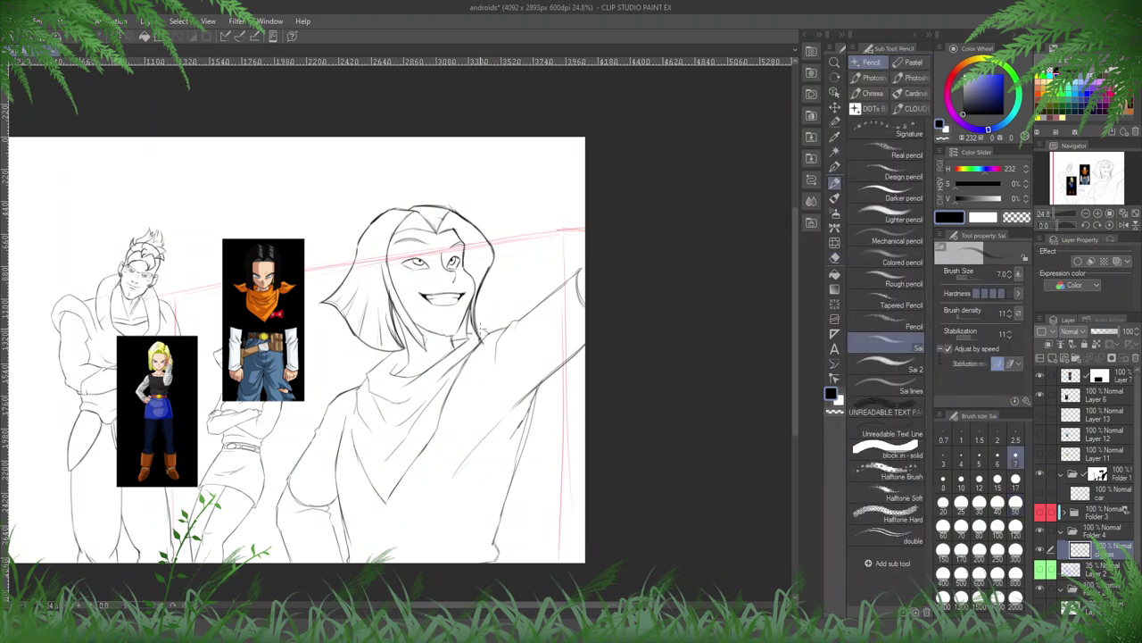
{"action": "key", "text": "e"}
{"action": "key", "text": "p"}
{"action": "left_click_drag", "start_coordinate": [484, 341], "coordinate": [500, 333]}
- Touch up the neck and hair lines under the large figure's jaw in mirrored view, checking the result unmirrored
{"action": "key", "text": "h"}
{"action": "left_click_drag", "start_coordinate": [466, 234], "coordinate": [546, 258]}
{"action": "key", "text": "e"}
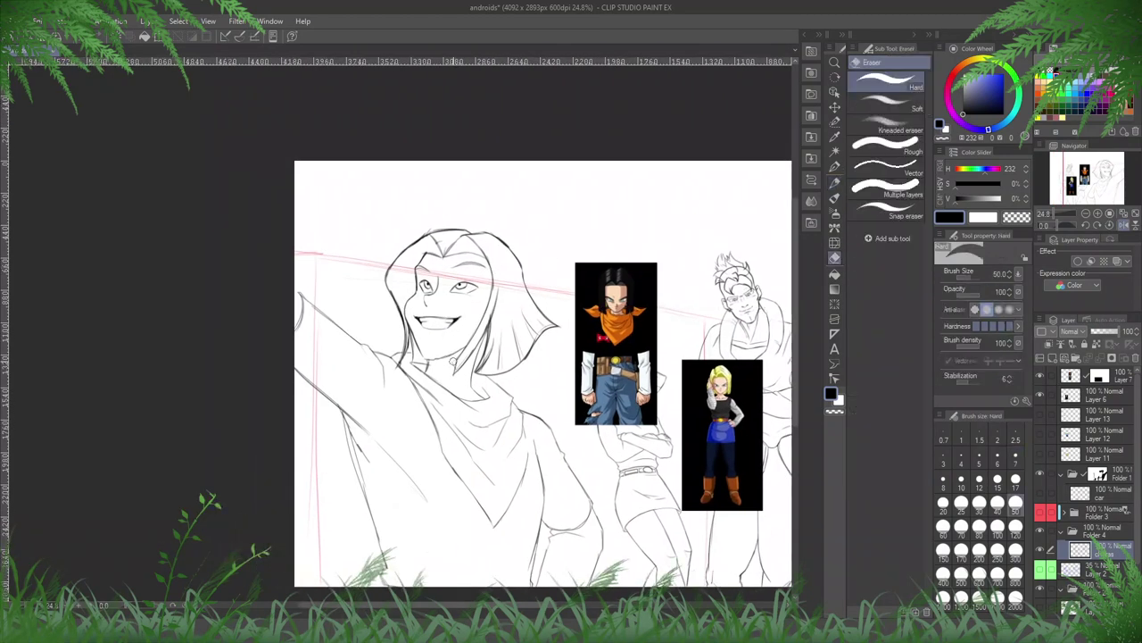
{"action": "key", "text": "p"}
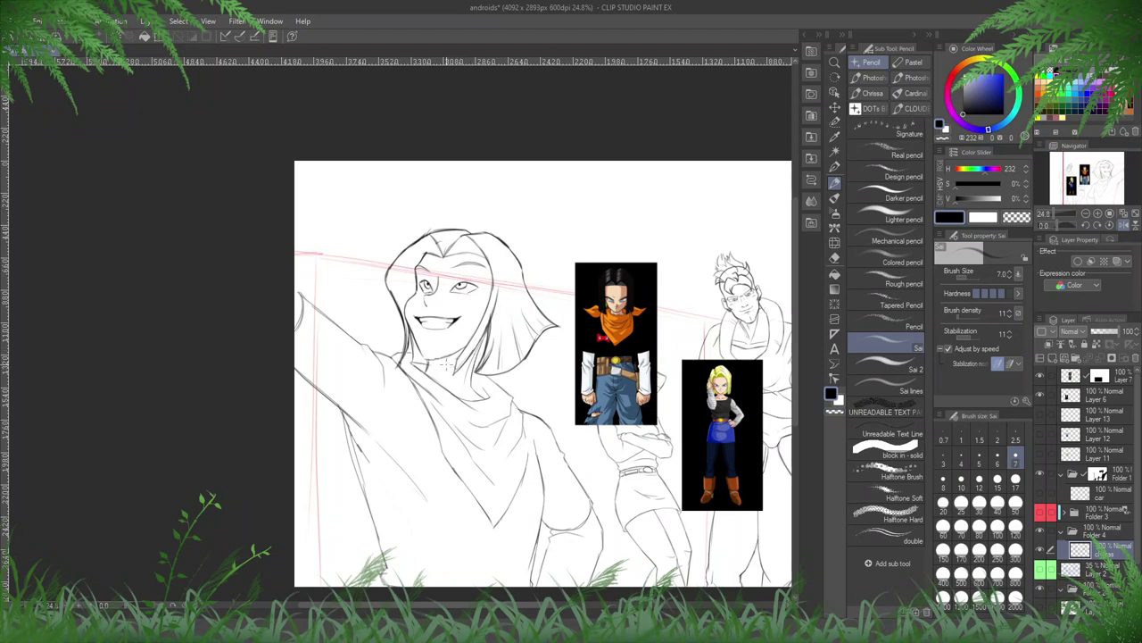
{"action": "left_click_drag", "start_coordinate": [489, 332], "coordinate": [475, 352]}
{"action": "key", "text": "h"}
{"action": "left_click_drag", "start_coordinate": [408, 242], "coordinate": [542, 258]}
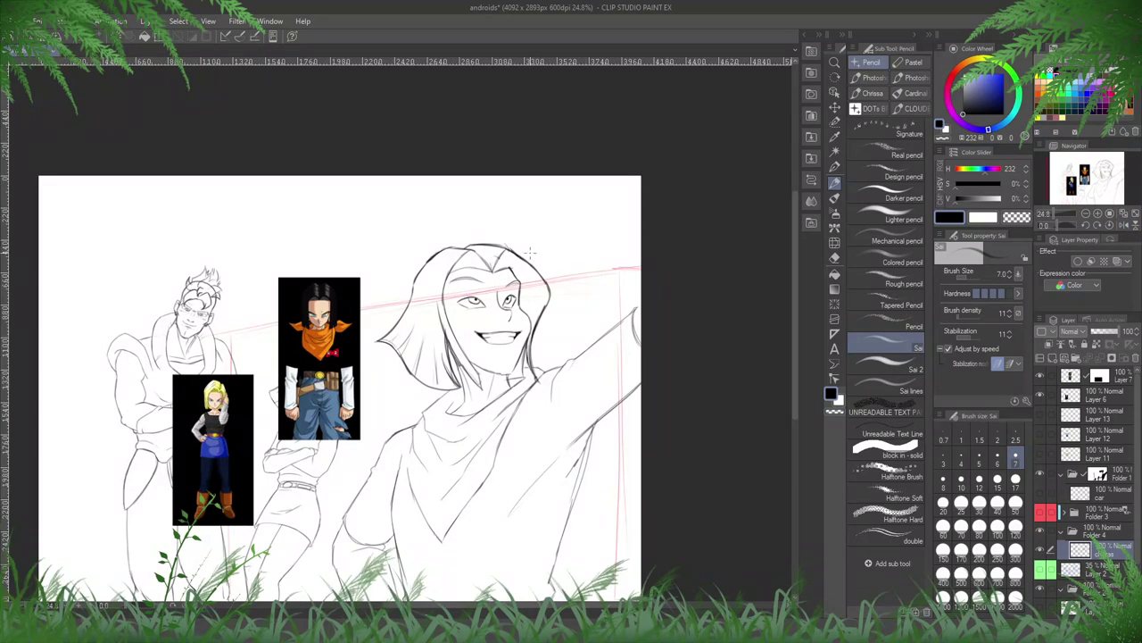
{"action": "key", "text": "h"}
{"action": "key", "text": "h"}
{"action": "left_click_drag", "start_coordinate": [604, 385], "coordinate": [605, 338]}
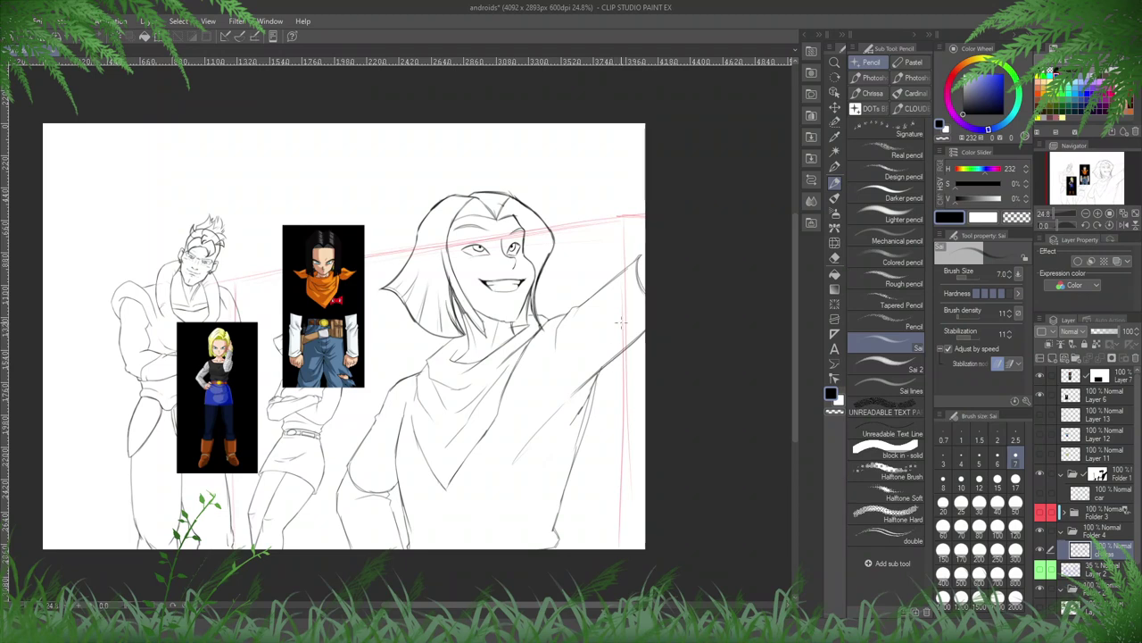
- Hide the blonde android's reference image and show the red-haired android's reference beside the muscular figure
{"action": "left_click_drag", "start_coordinate": [96, 405], "coordinate": [178, 393]}
{"action": "left_click", "coordinate": [263, 355], "text": "ctrl+shift"}
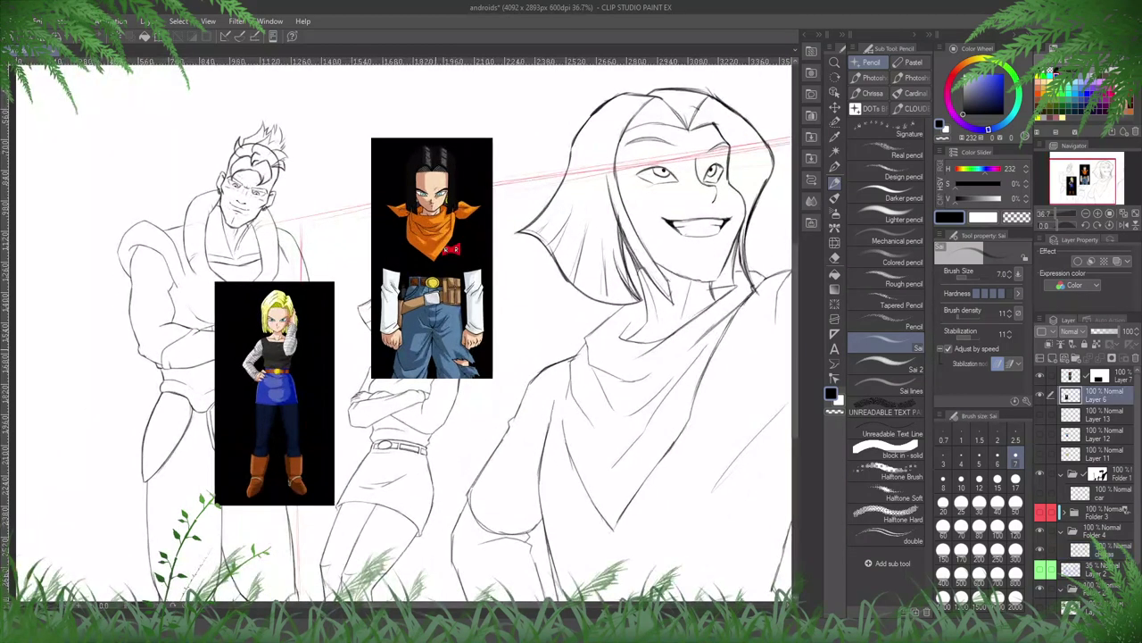
{"action": "left_click", "coordinate": [1040, 396]}
{"action": "left_click_drag", "start_coordinate": [168, 287], "coordinate": [254, 274]}
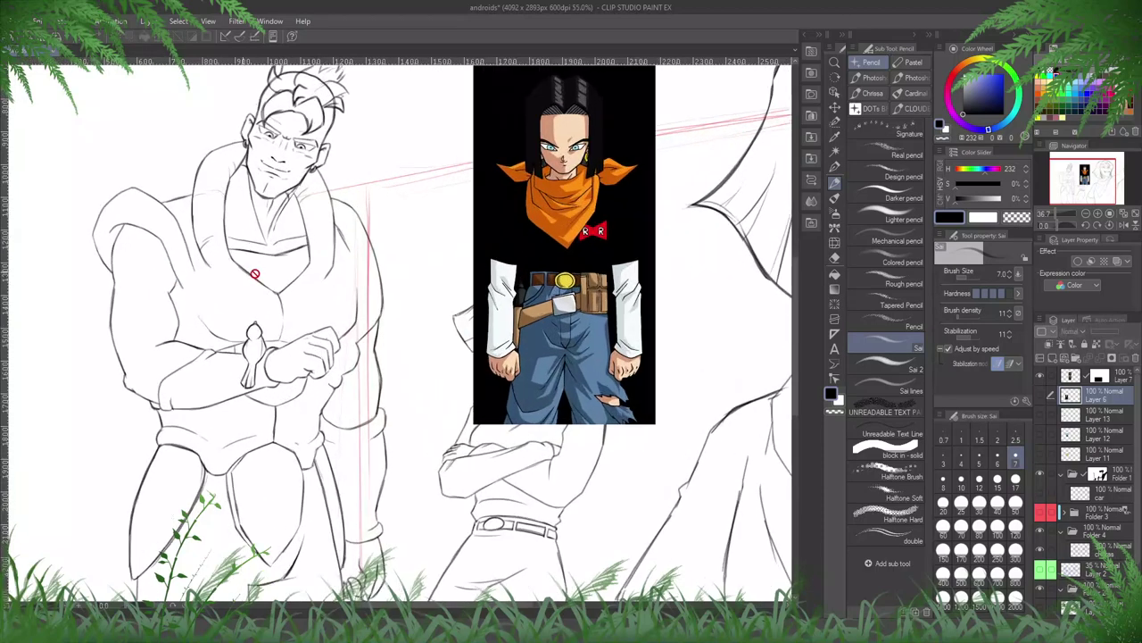
{"action": "scroll", "coordinate": [1071, 536], "scroll_direction": "down", "scroll_amount": 2}
{"action": "left_click", "coordinate": [1042, 569]}
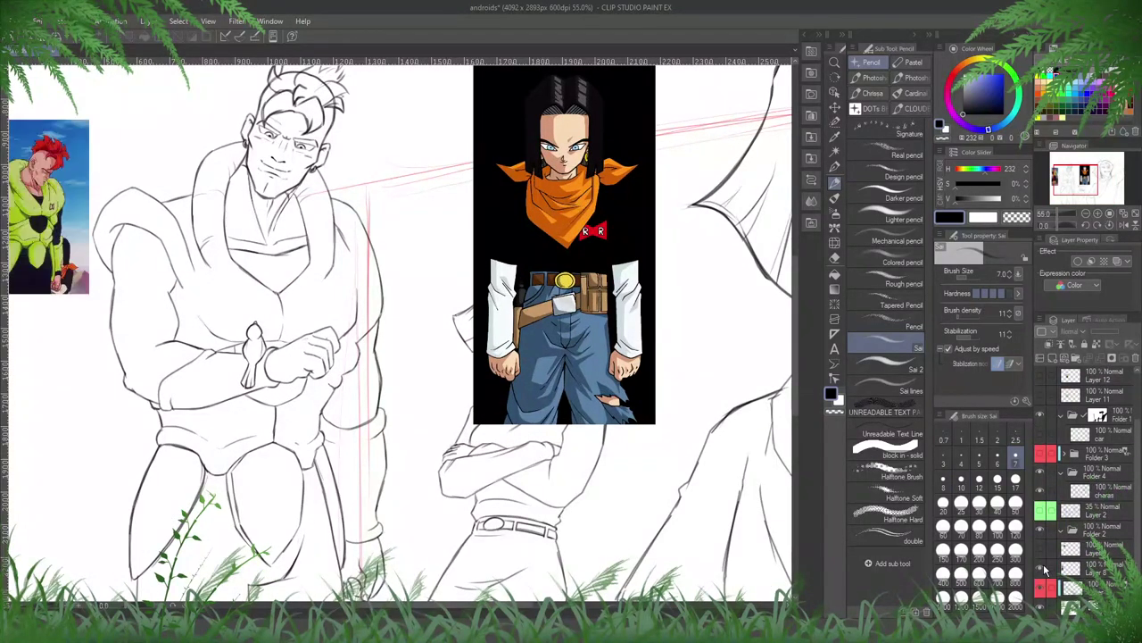
{"action": "left_click_drag", "start_coordinate": [202, 317], "coordinate": [387, 357]}
{"action": "scroll", "coordinate": [387, 357], "scroll_direction": "up", "scroll_amount": 1}
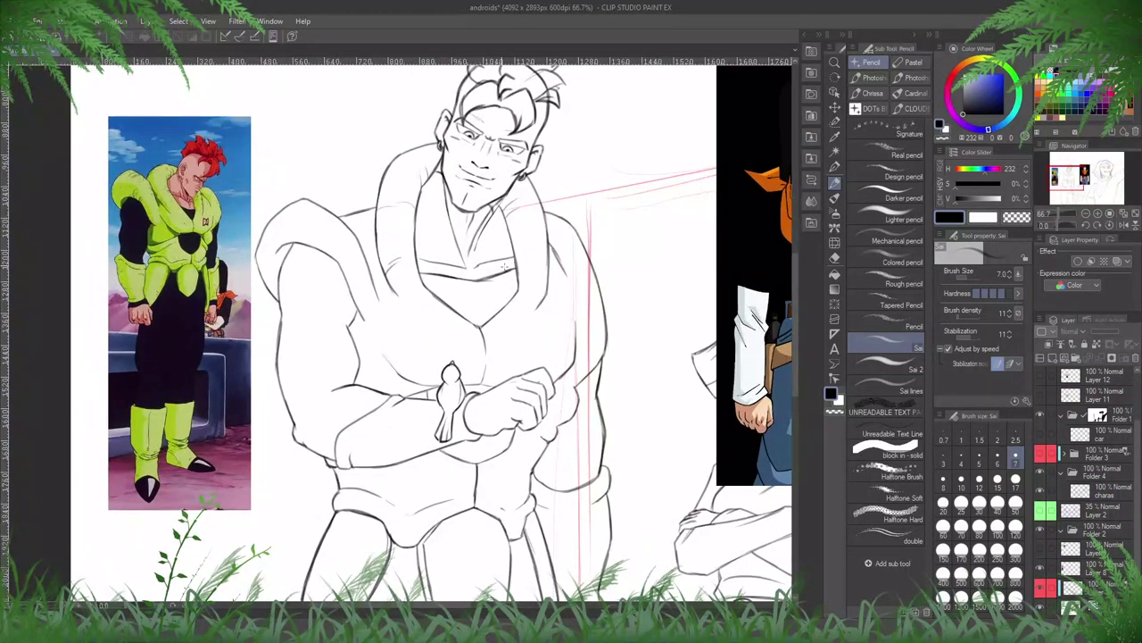
- Draw the bow-shaped emblem on the muscular figure's chest armor on the charas layer, refining it in mirrored view
{"action": "left_click", "coordinate": [517, 270], "text": "ctrl+shift"}
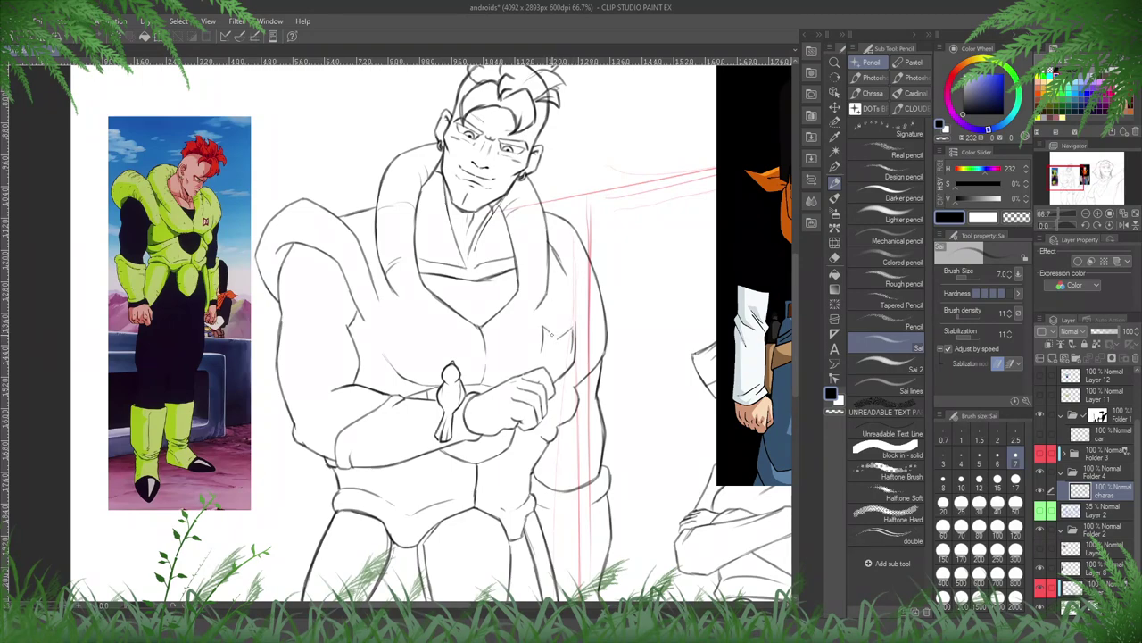
{"action": "left_click_drag", "start_coordinate": [546, 327], "coordinate": [560, 340]}
{"action": "key", "text": "h"}
{"action": "left_click_drag", "start_coordinate": [334, 272], "coordinate": [459, 303]}
{"action": "key", "text": "e"}
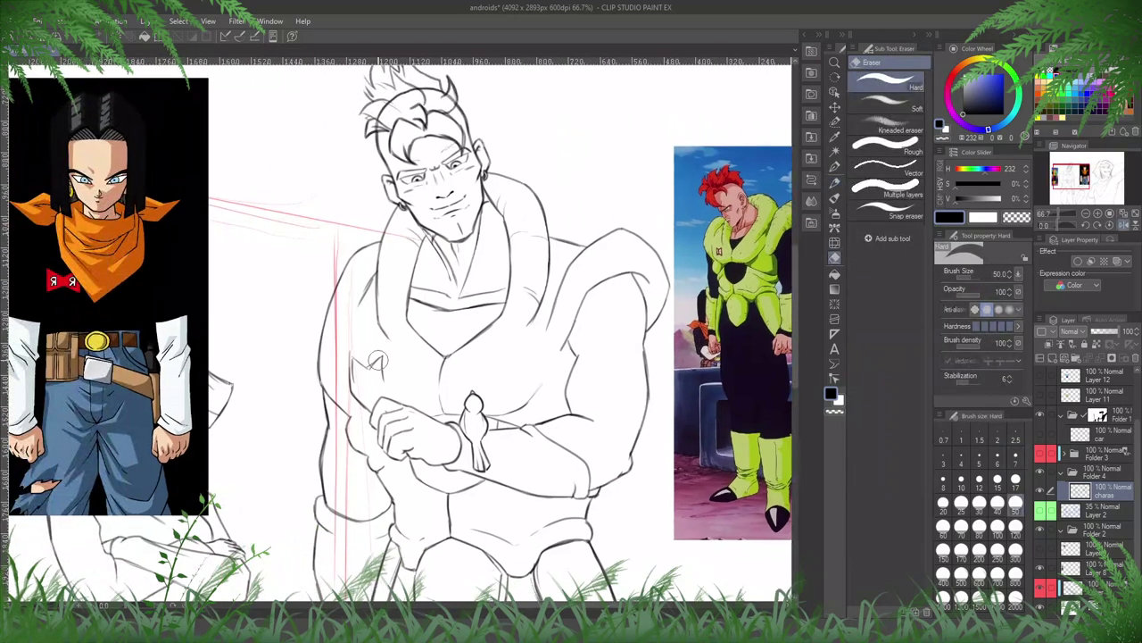
{"action": "left_click_drag", "start_coordinate": [377, 360], "coordinate": [366, 371]}
{"action": "key", "text": "p"}
{"action": "key", "text": "h"}
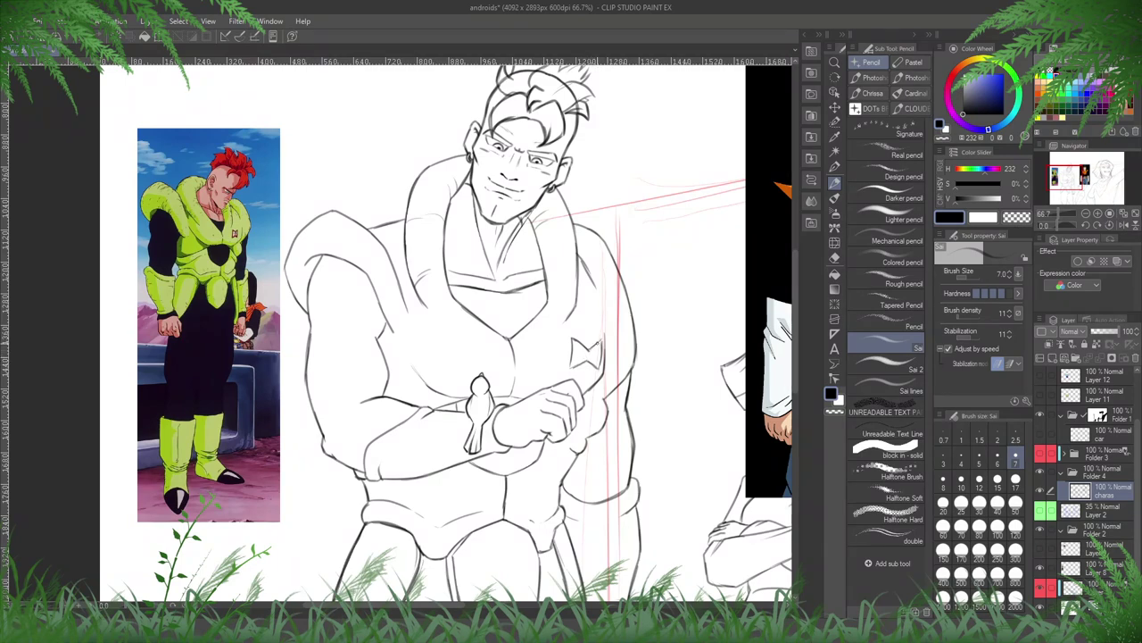
{"action": "key", "text": "e"}
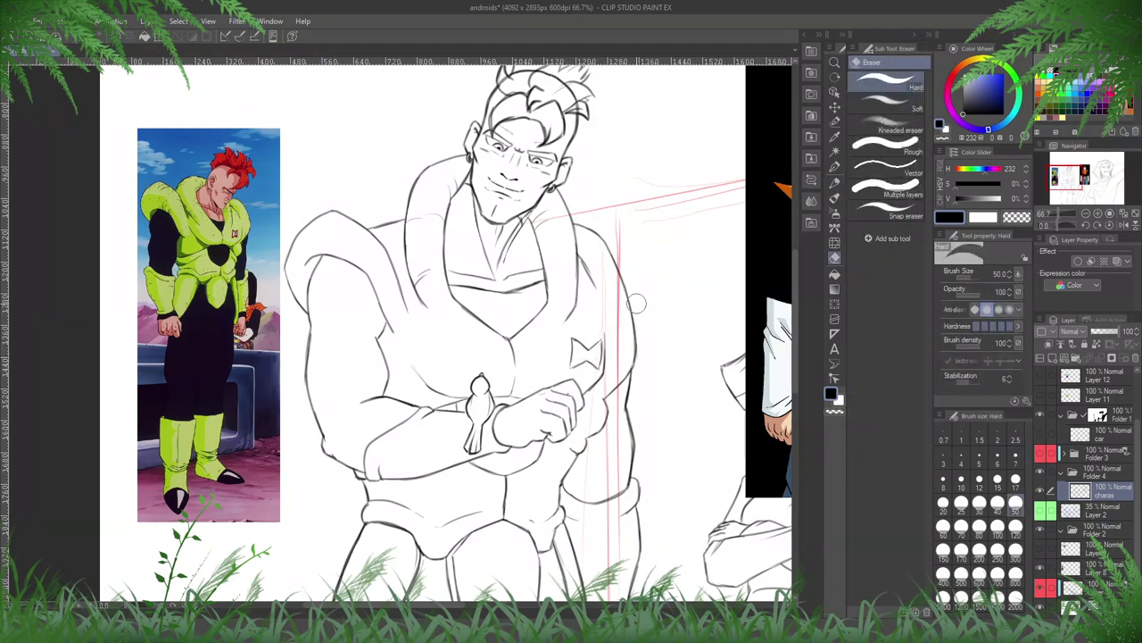
- Sketch the bow-shaped emblem on the chest of the large raised-arm figure, following the reference picture
{"action": "key", "text": "p"}
{"action": "scroll", "coordinate": [271, 262], "scroll_direction": "down", "scroll_amount": 3}
{"action": "left_click_drag", "start_coordinate": [420, 207], "coordinate": [153, 194]}
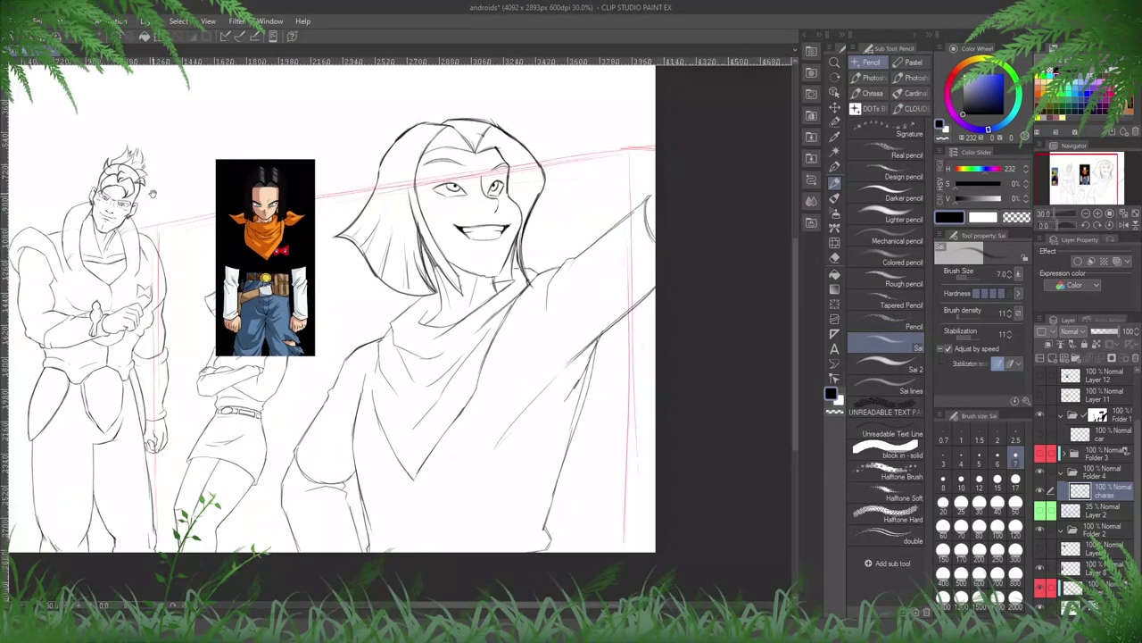
{"action": "scroll", "coordinate": [290, 299], "scroll_direction": "up", "scroll_amount": 2}
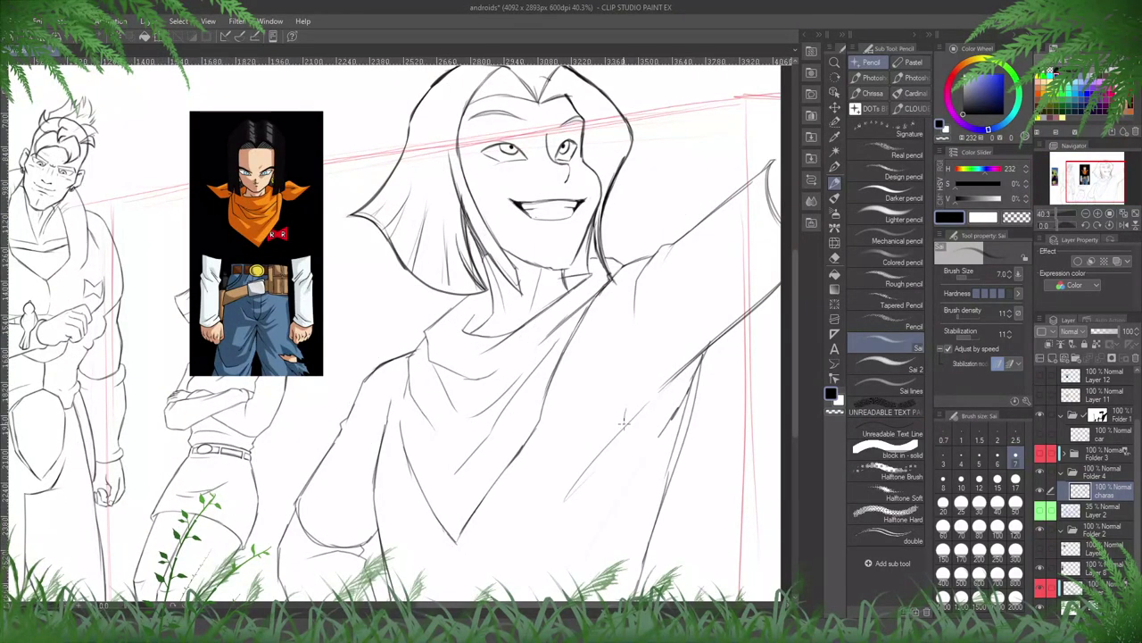
{"action": "left_click_drag", "start_coordinate": [624, 415], "coordinate": [620, 453]}
{"action": "left_click_drag", "start_coordinate": [528, 441], "coordinate": [526, 474]}
{"action": "mouse_move", "coordinate": [620, 473]}
{"action": "left_mouse_down"}
{"action": "mouse_move", "coordinate": [570, 451]}
{"action": "mouse_move", "coordinate": [526, 472]}
{"action": "mouse_move", "coordinate": [574, 451]}
{"action": "left_mouse_up"}
{"action": "left_click_drag", "start_coordinate": [610, 413], "coordinate": [572, 427]}
{"action": "key", "text": "h"}
{"action": "left_click_drag", "start_coordinate": [416, 336], "coordinate": [676, 312]}
{"action": "mouse_move", "coordinate": [489, 404]}
{"action": "left_mouse_down"}
{"action": "mouse_move", "coordinate": [520, 389]}
{"action": "mouse_move", "coordinate": [741, 364]}
{"action": "left_mouse_up"}
{"action": "key", "text": "h"}
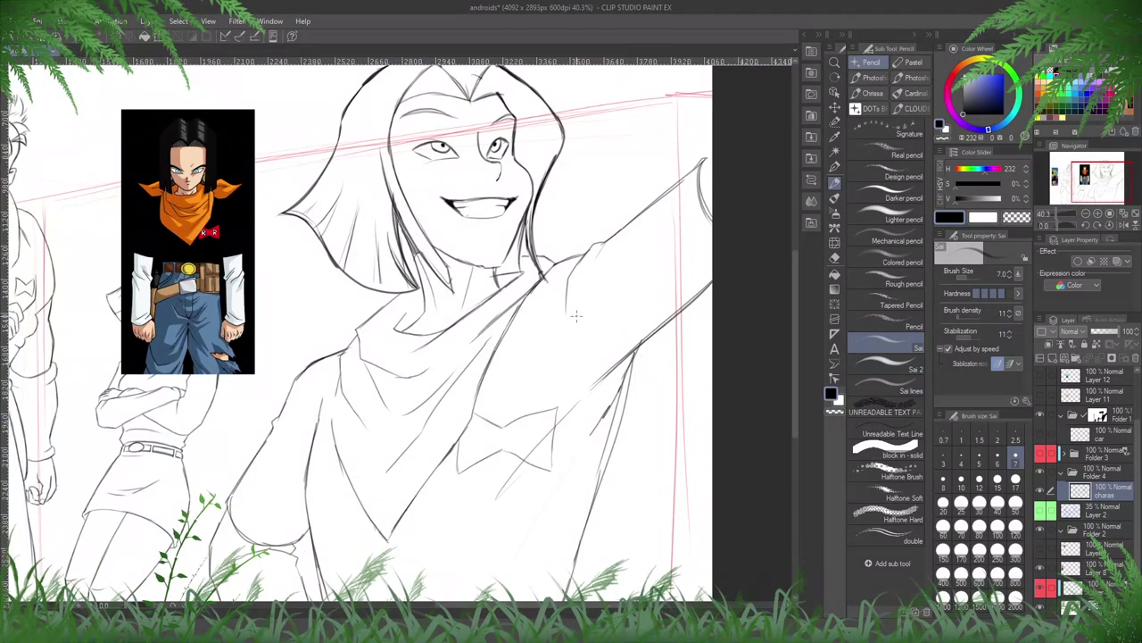
- Erase and redraw the chest emblem's edge nearest the raised arm to refine its bow shape
{"action": "key", "text": "e"}
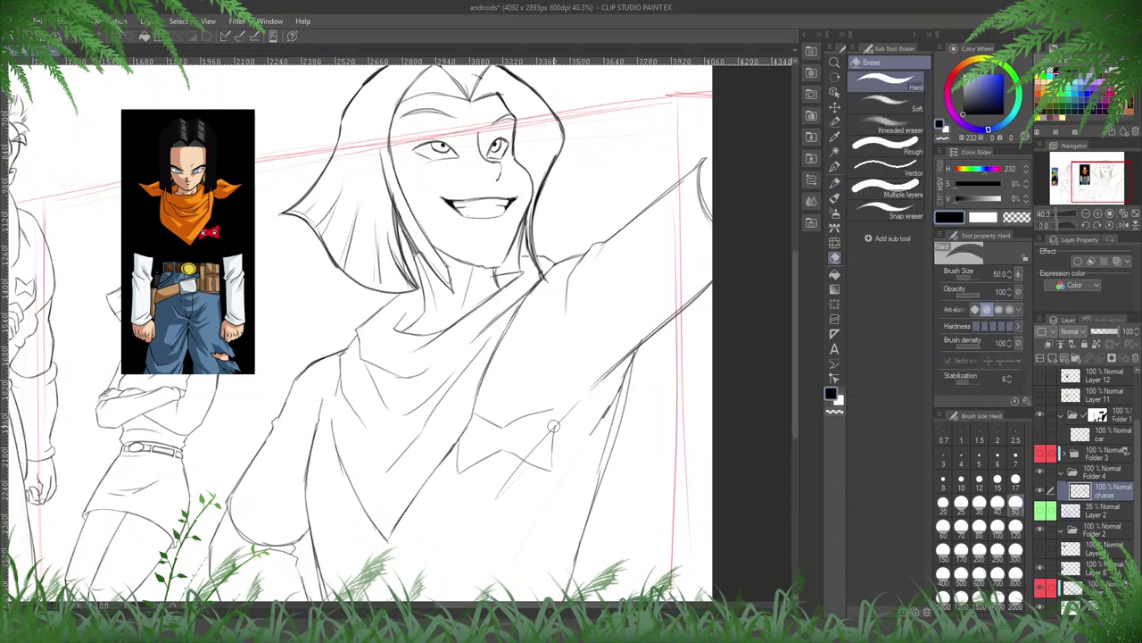
{"action": "key", "text": "p"}
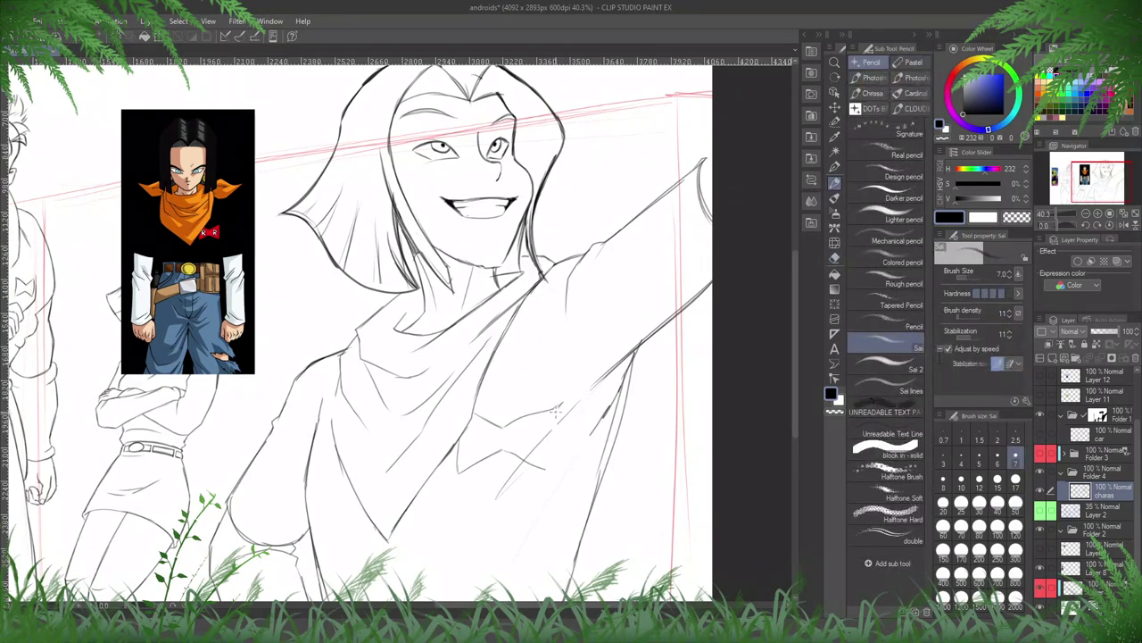
{"action": "key", "text": "e"}
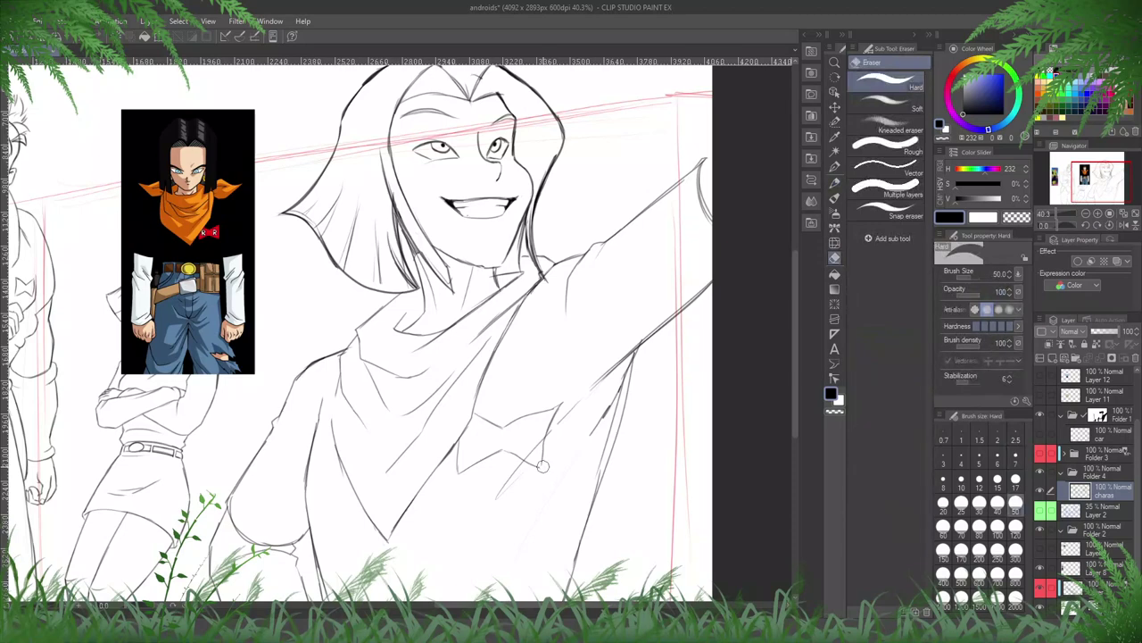
{"action": "key", "text": "p"}
{"action": "scroll", "coordinate": [473, 392], "scroll_direction": "down", "scroll_amount": 5}
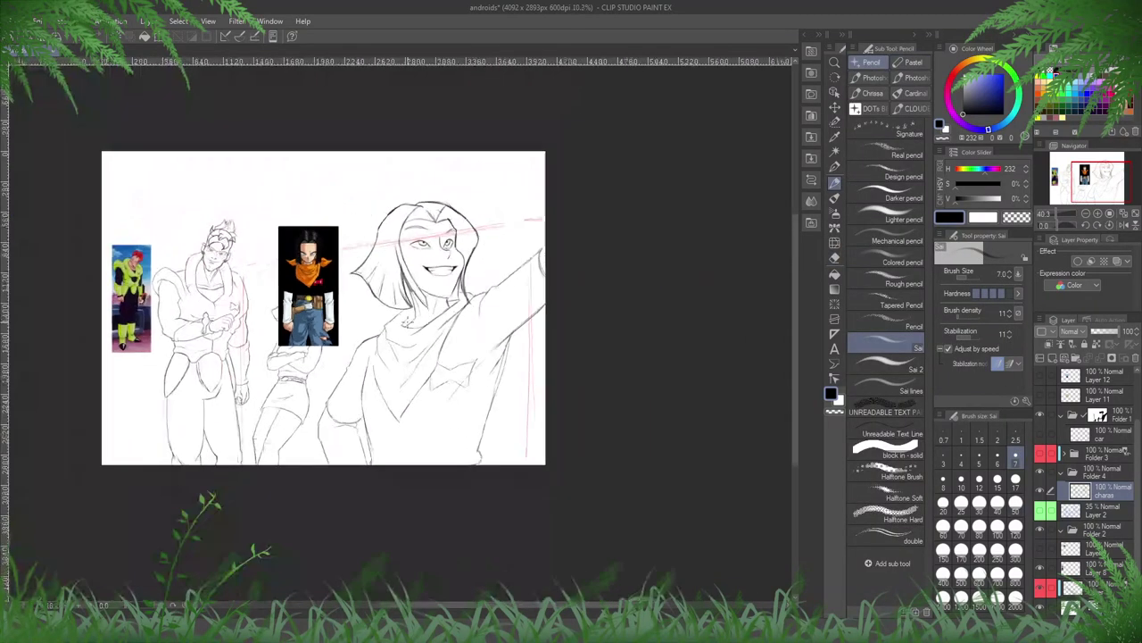
{"action": "scroll", "coordinate": [473, 393], "scroll_direction": "up", "scroll_amount": 4}
{"action": "key", "text": "e"}
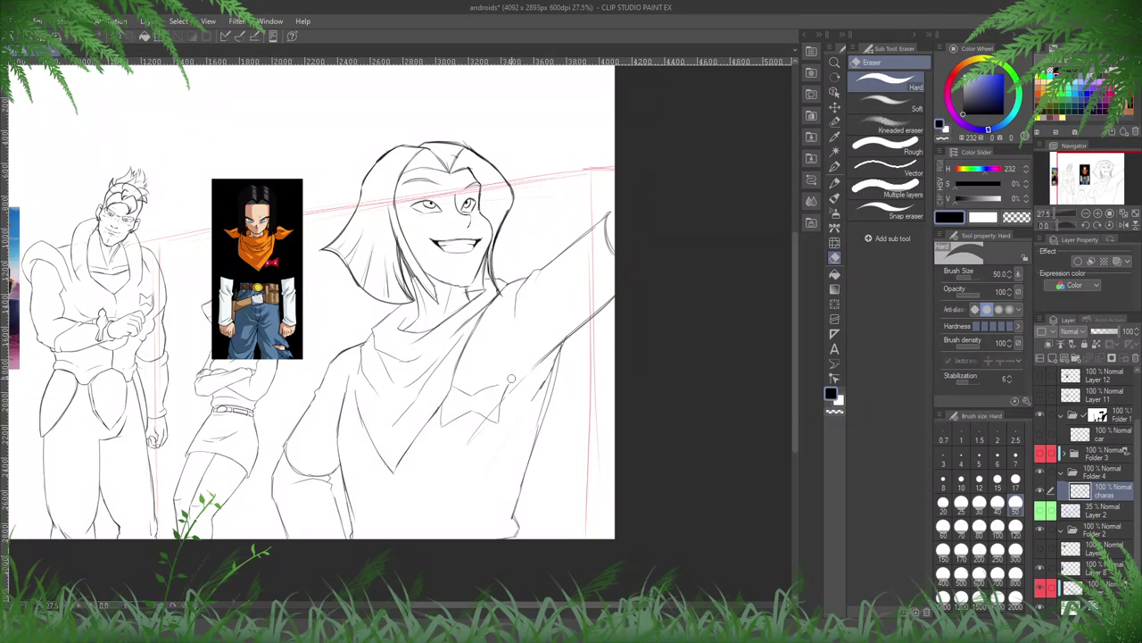
{"action": "key", "text": "p"}
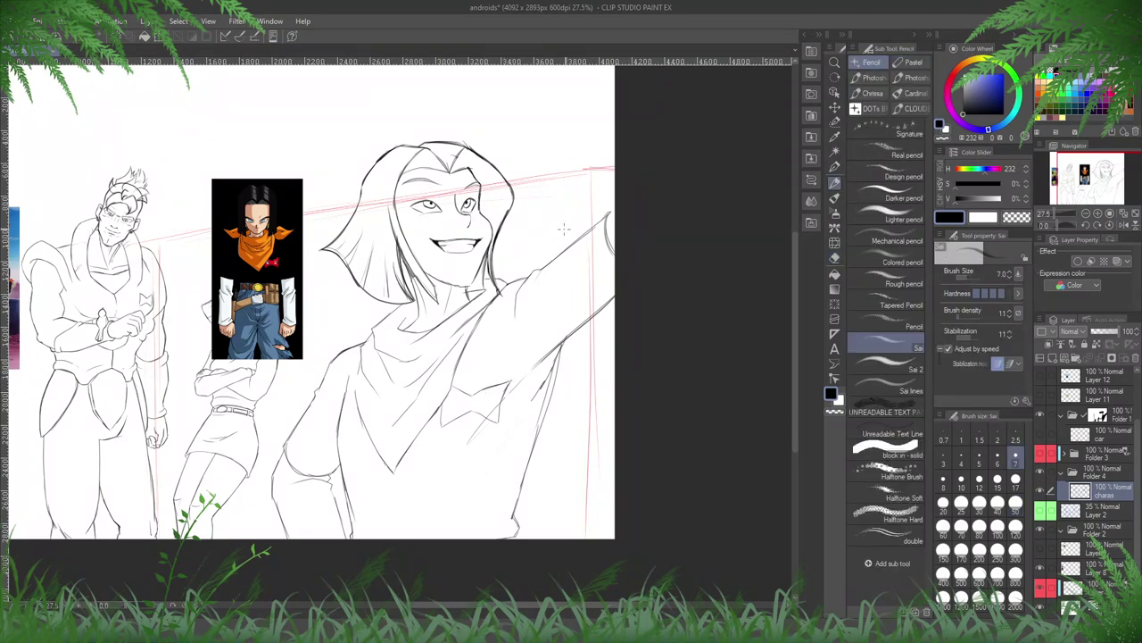
- Sketch a long fold line along the raised sleeve and rework the shirt's side edge below the armpit
{"action": "left_click_drag", "start_coordinate": [539, 266], "coordinate": [519, 365]}
{"action": "key", "text": "ctrl+z"}
{"action": "left_click_drag", "start_coordinate": [598, 230], "coordinate": [562, 309]}
{"action": "left_click_drag", "start_coordinate": [560, 354], "coordinate": [547, 411]}
{"action": "scroll", "coordinate": [556, 373], "scroll_direction": "down", "scroll_amount": 2}
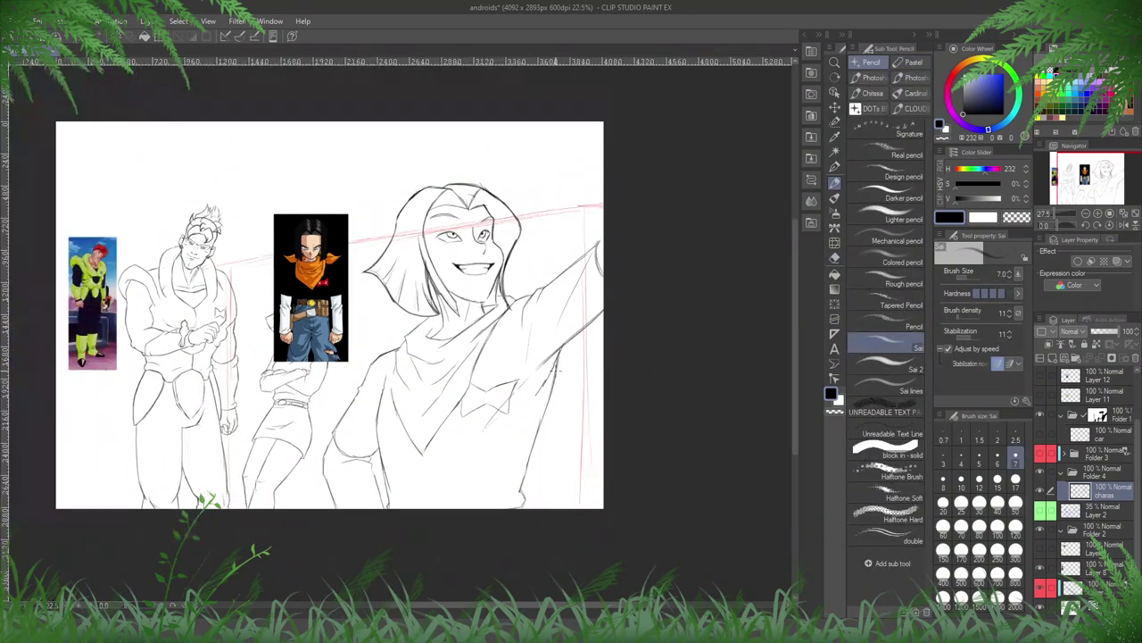
- Nudge the large figure's lowered forearm with Liquify at brush size 800
{"action": "key", "text": "h"}
{"action": "key", "text": "h"}
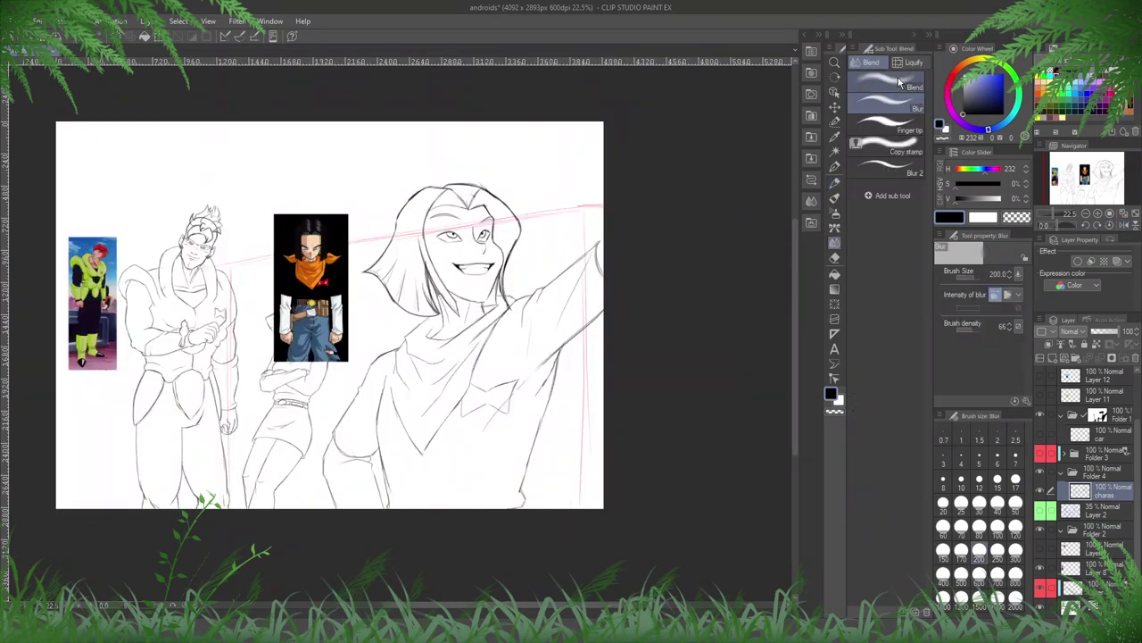
{"action": "key", "text": "j"}
{"action": "left_click", "coordinate": [1016, 562]}
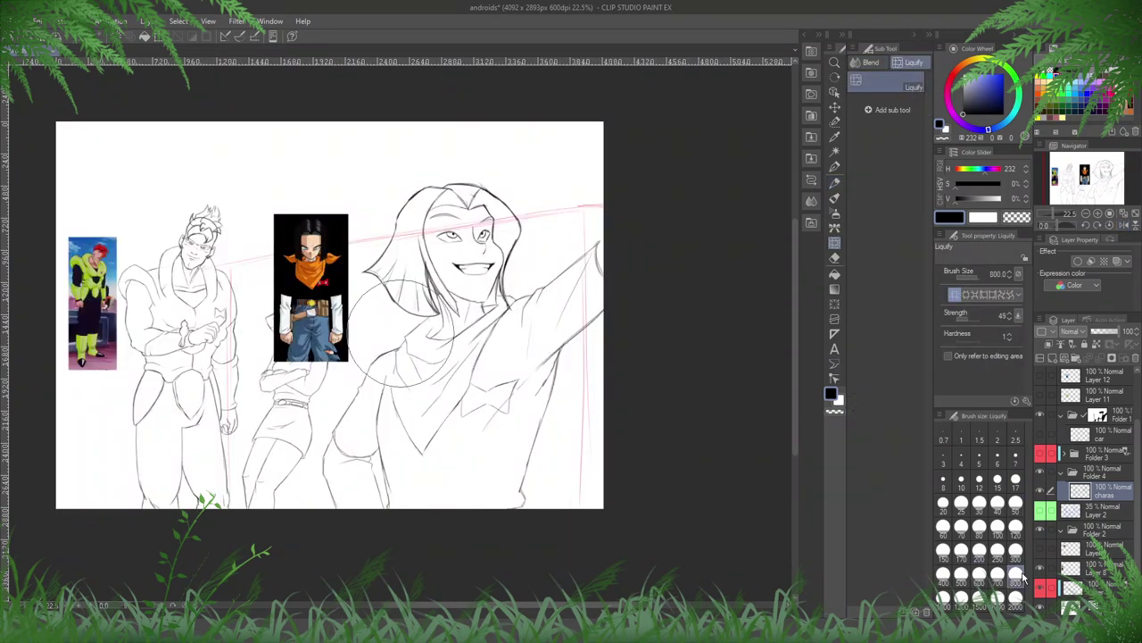
{"action": "left_click_drag", "start_coordinate": [369, 514], "coordinate": [375, 516]}
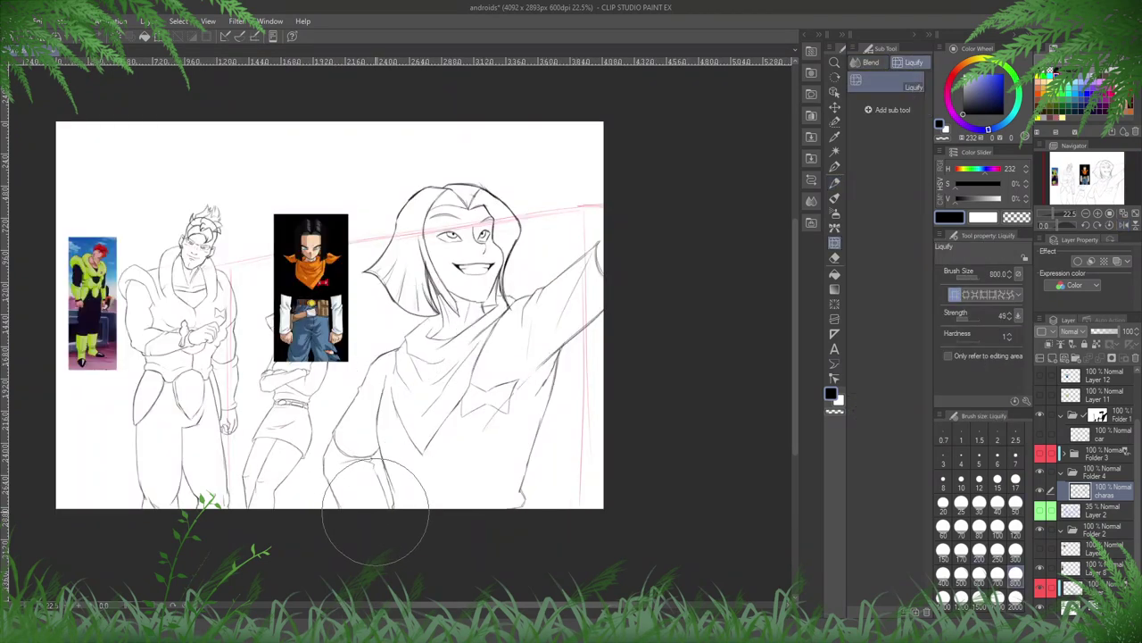
- Select the large figure's area with a rectangle and extend the selection around the lowered elbow with the Selection pen
{"action": "key", "text": "m"}
{"action": "left_click_drag", "start_coordinate": [664, 120], "coordinate": [330, 531]}
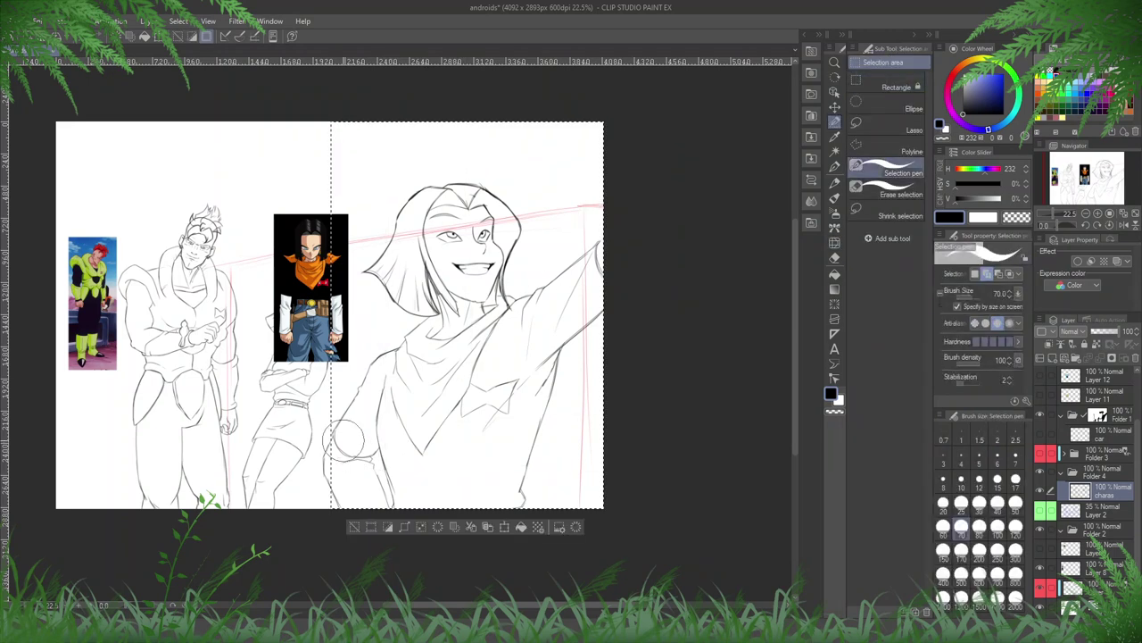
{"action": "left_click_drag", "start_coordinate": [348, 439], "coordinate": [326, 513]}
{"action": "key", "text": "g"}
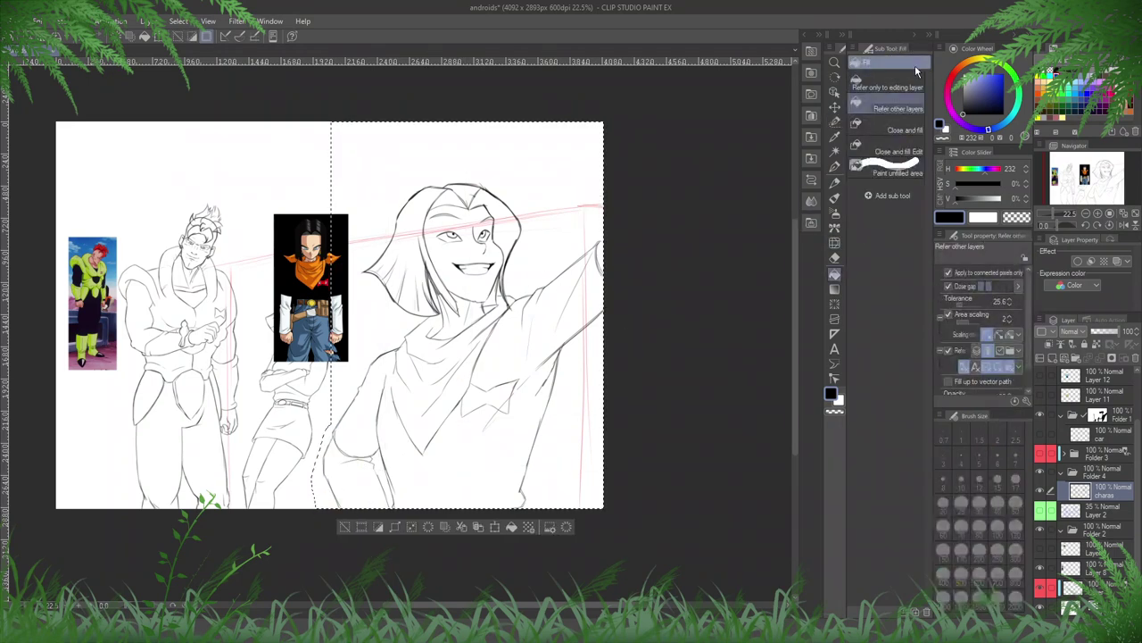
- Reshape the large figure's lowered arm and shoulder with Liquify at brush size 800, and clear the selection
{"action": "key", "text": "j"}
{"action": "left_click", "coordinate": [915, 67]}
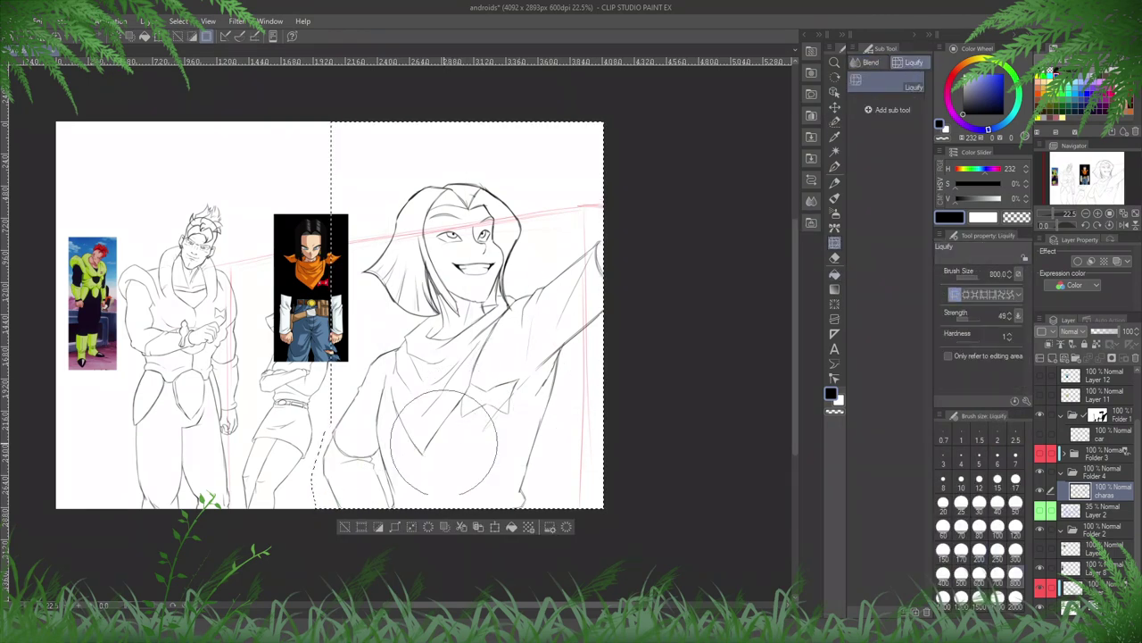
{"action": "left_click", "coordinate": [962, 596]}
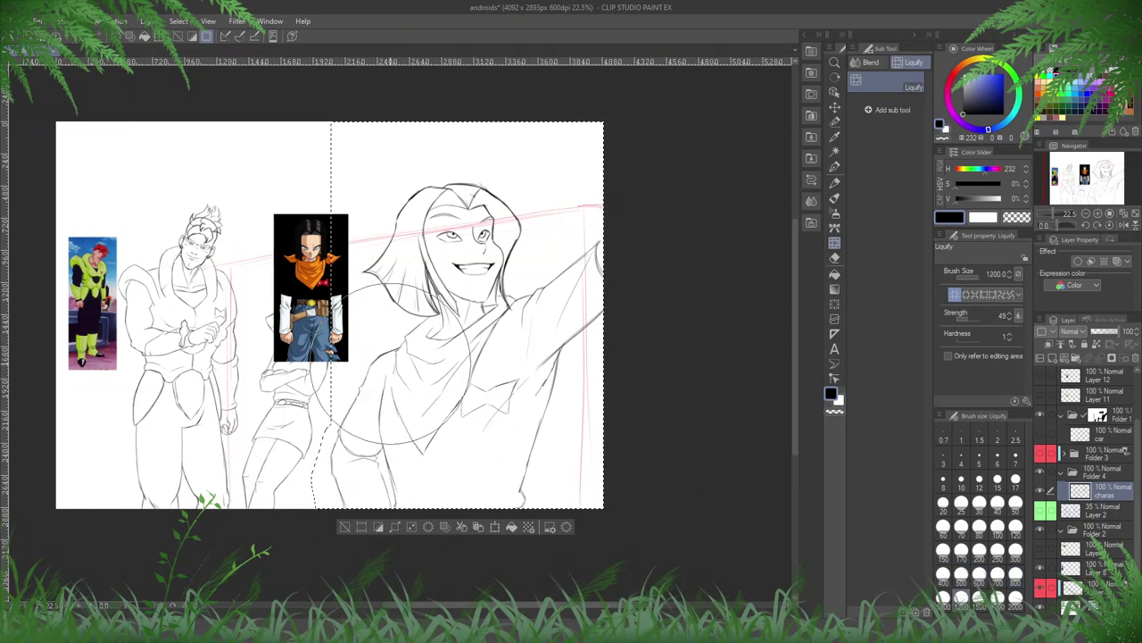
{"action": "left_click_drag", "start_coordinate": [382, 355], "coordinate": [393, 342]}
{"action": "key", "text": "ctrl+z"}
{"action": "left_click", "coordinate": [1015, 576]}
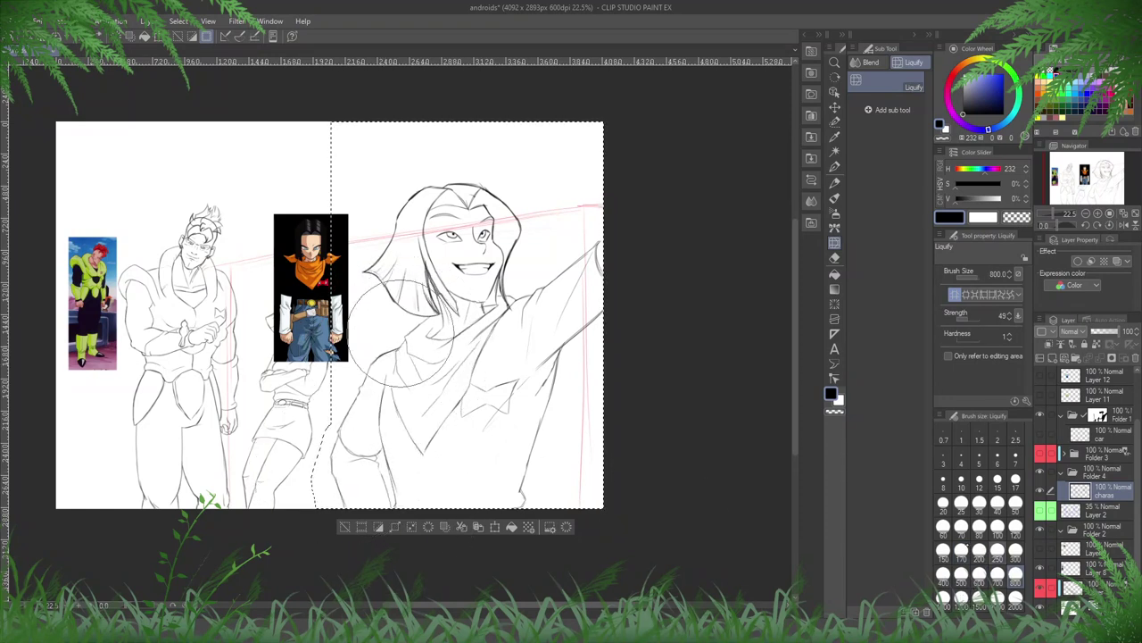
{"action": "left_click_drag", "start_coordinate": [376, 390], "coordinate": [393, 369]}
{"action": "key", "text": "h"}
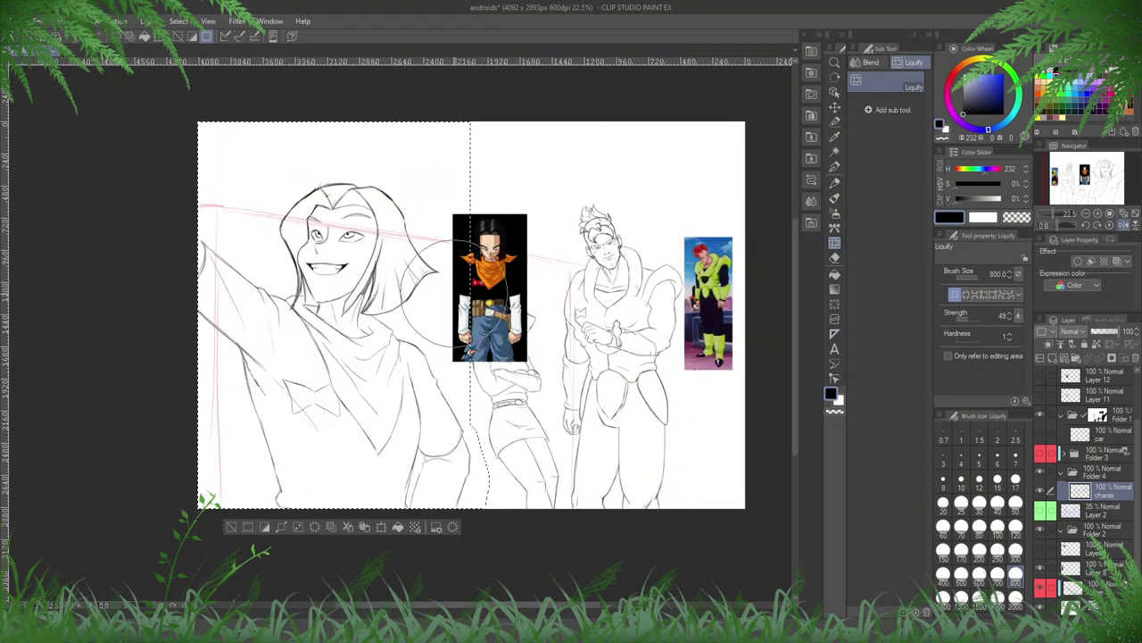
{"action": "key", "text": "h"}
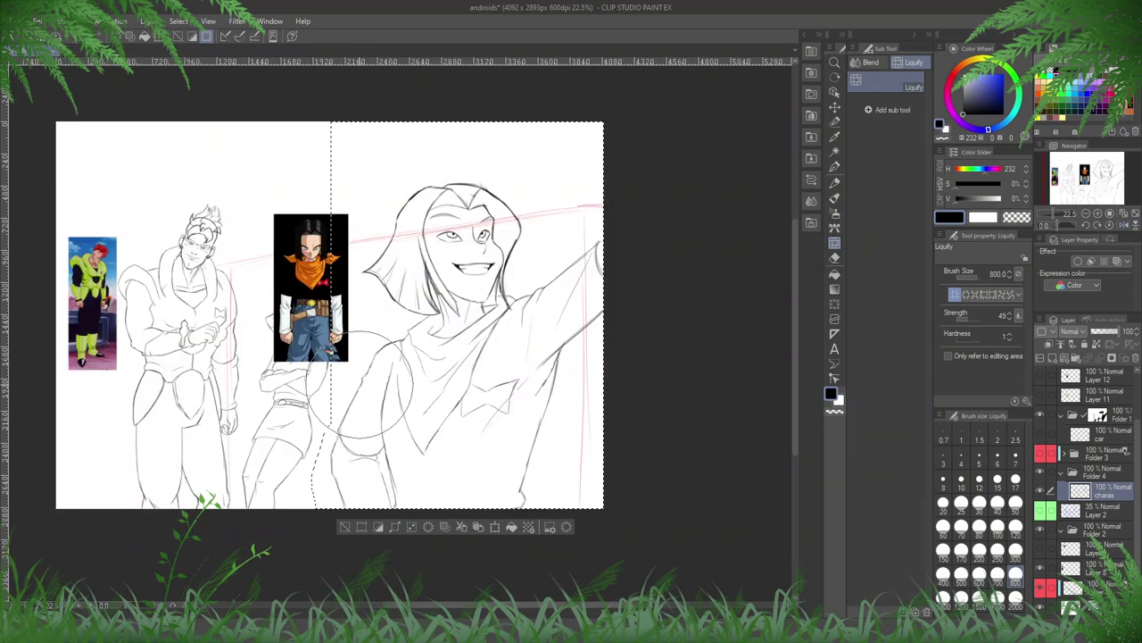
{"action": "key", "text": "ctrl+d"}
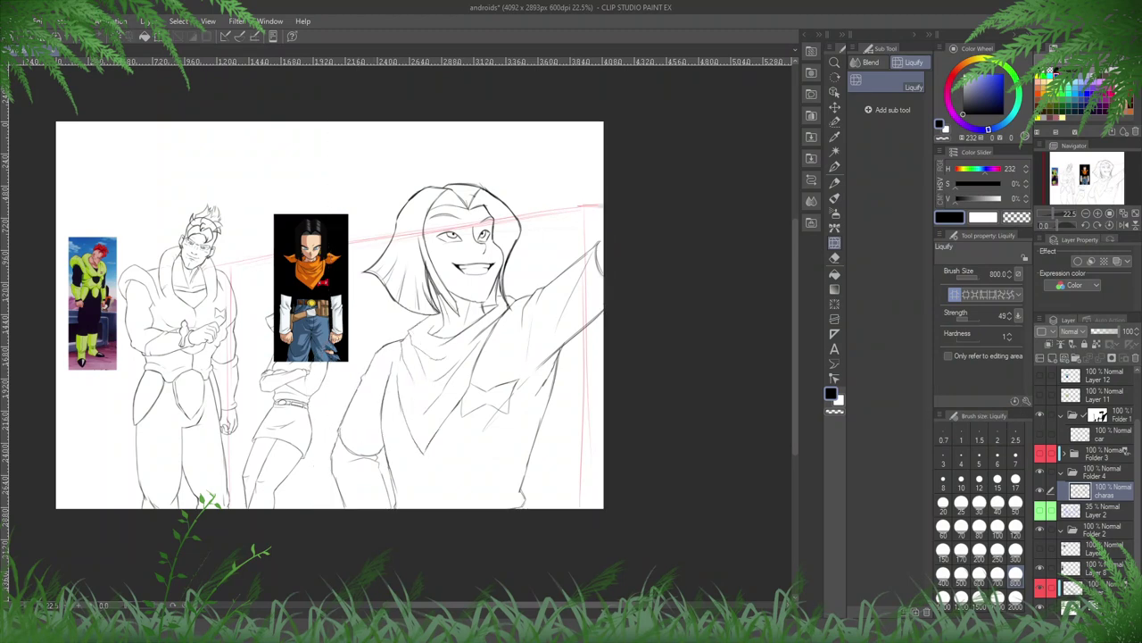
- Select the raised arm's underside line with the Selection pen and rotate it slightly clockwise
{"action": "key", "text": "m"}
{"action": "mouse_move", "coordinate": [602, 308]}
{"action": "left_mouse_down"}
{"action": "mouse_move", "coordinate": [567, 337]}
{"action": "mouse_move", "coordinate": [605, 310]}
{"action": "left_mouse_up"}
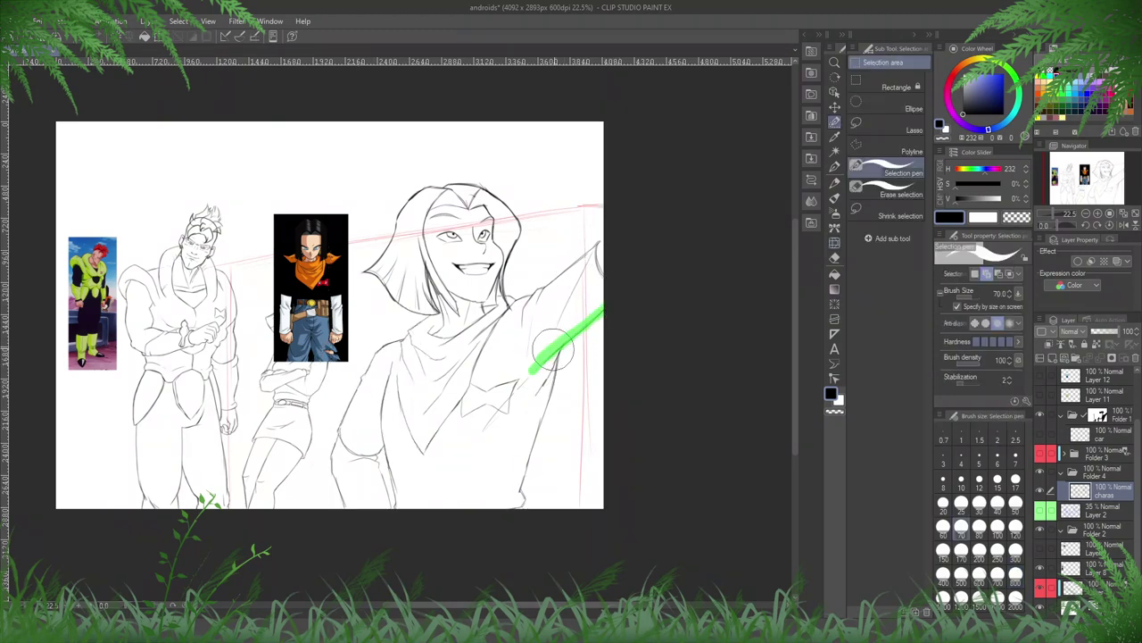
{"action": "key", "text": "ctrl+t"}
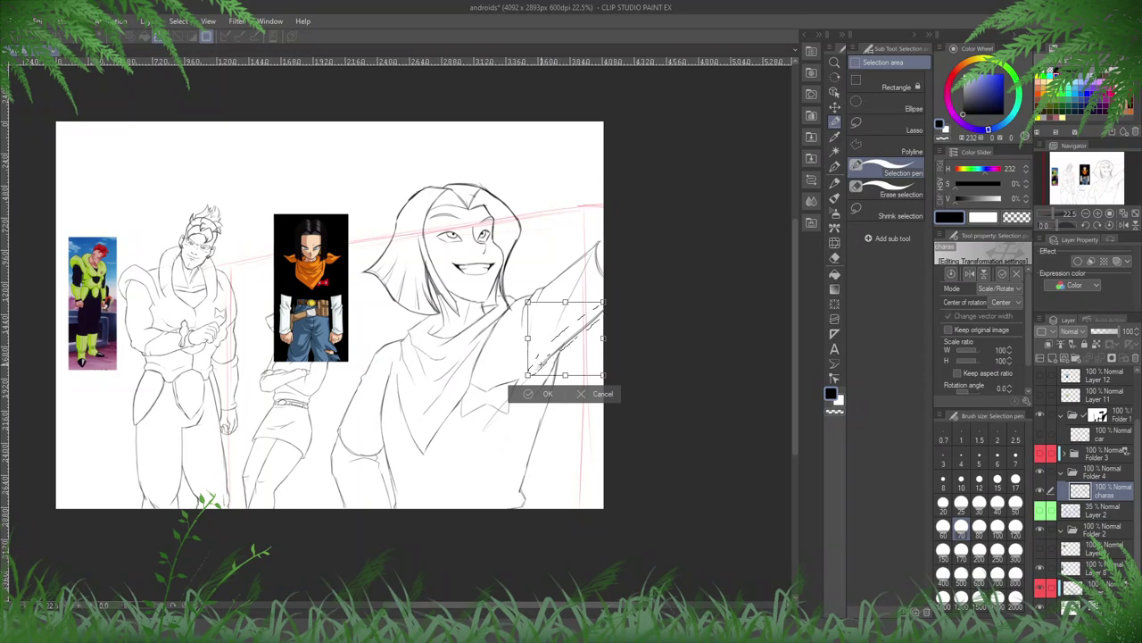
{"action": "left_click_drag", "start_coordinate": [648, 298], "coordinate": [653, 311]}
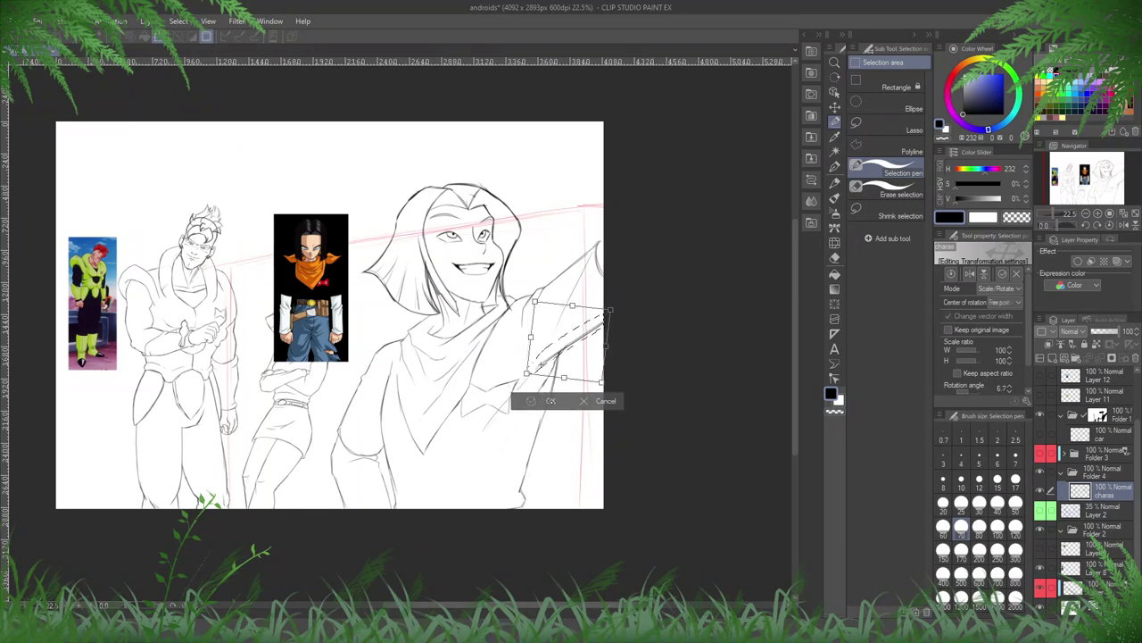
{"action": "key", "text": "Return"}
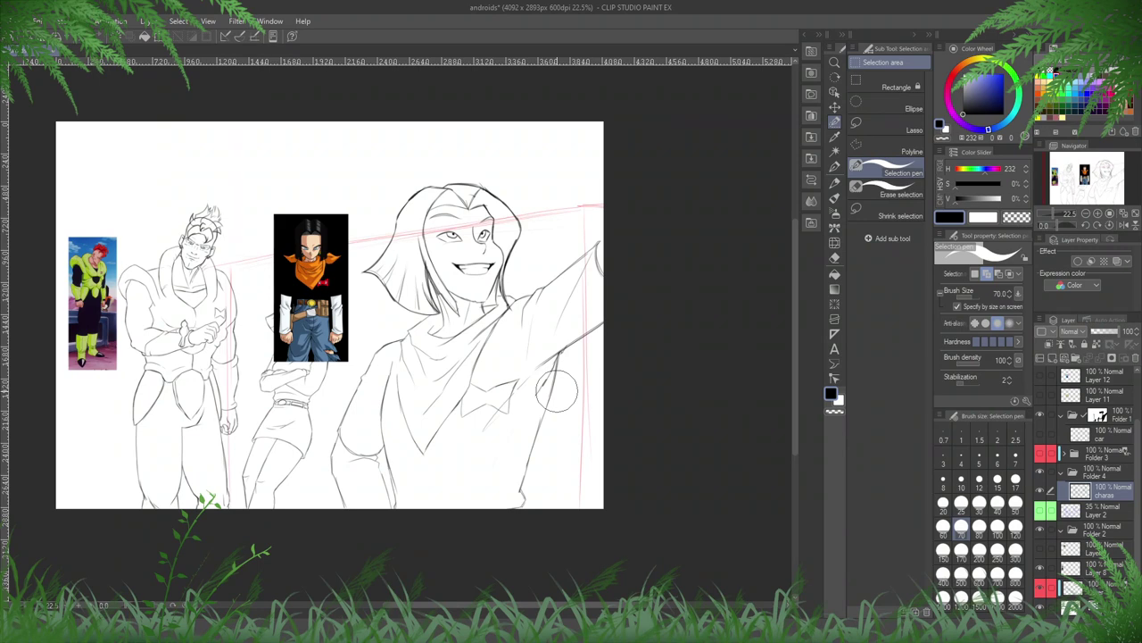
- Thin the heavy lines of the hair strand beside the far cheek with the Hard eraser at size 17
{"action": "key", "text": "p"}
{"action": "scroll", "coordinate": [509, 210], "scroll_direction": "up", "scroll_amount": 4}
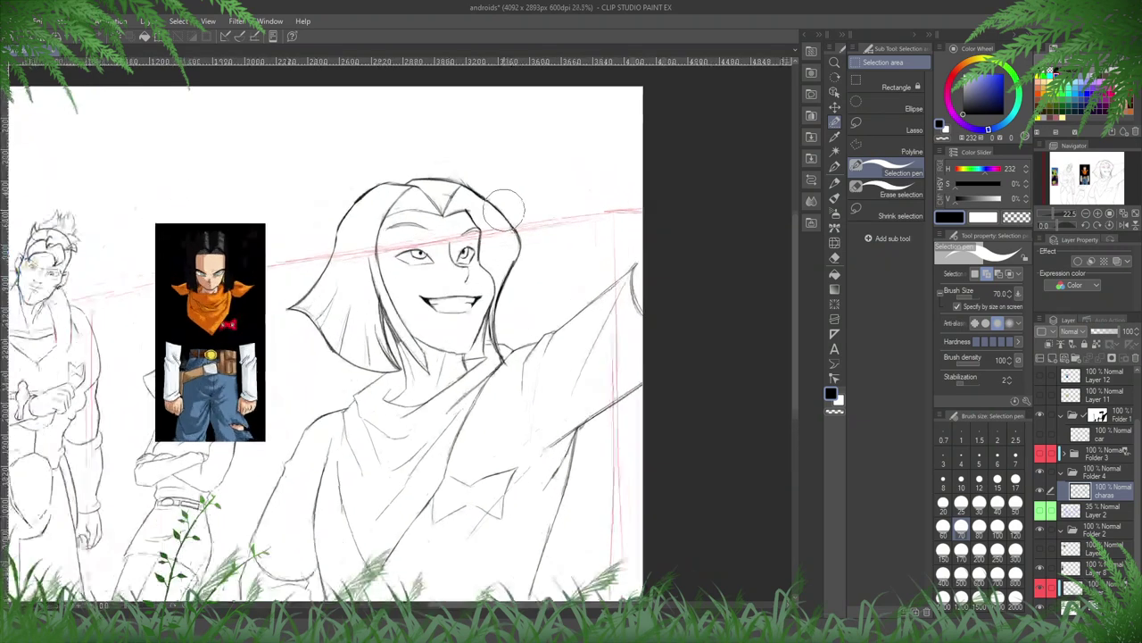
{"action": "key", "text": "e"}
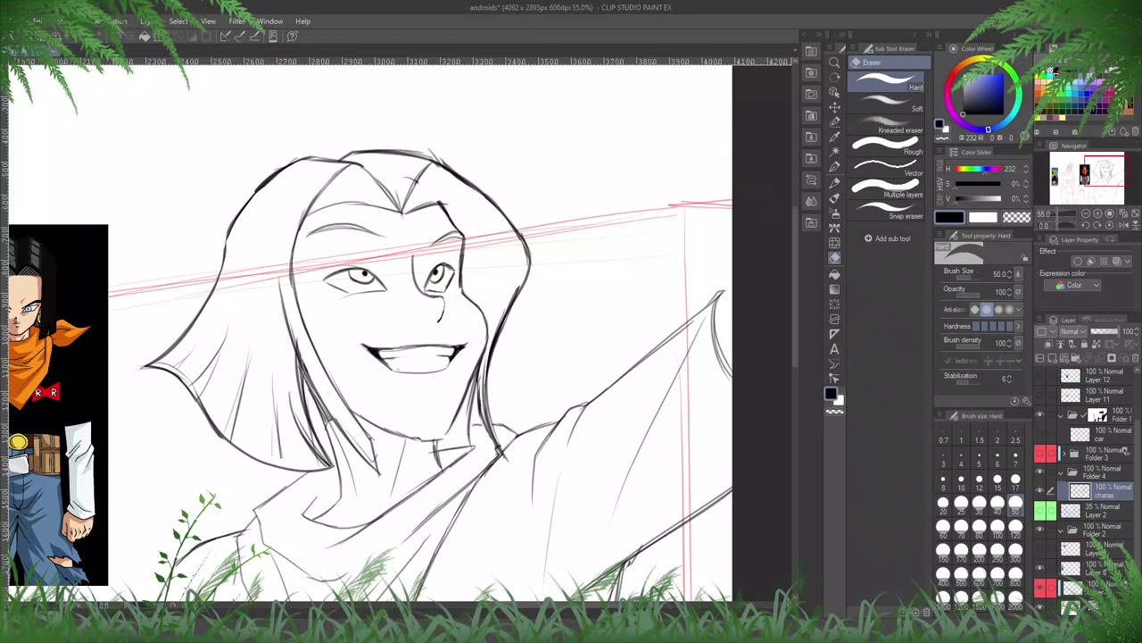
{"action": "mouse_move", "coordinate": [521, 285]}
{"action": "left_mouse_down"}
{"action": "mouse_move", "coordinate": [496, 328]}
{"action": "mouse_move", "coordinate": [480, 408]}
{"action": "mouse_move", "coordinate": [490, 433]}
{"action": "left_mouse_up"}
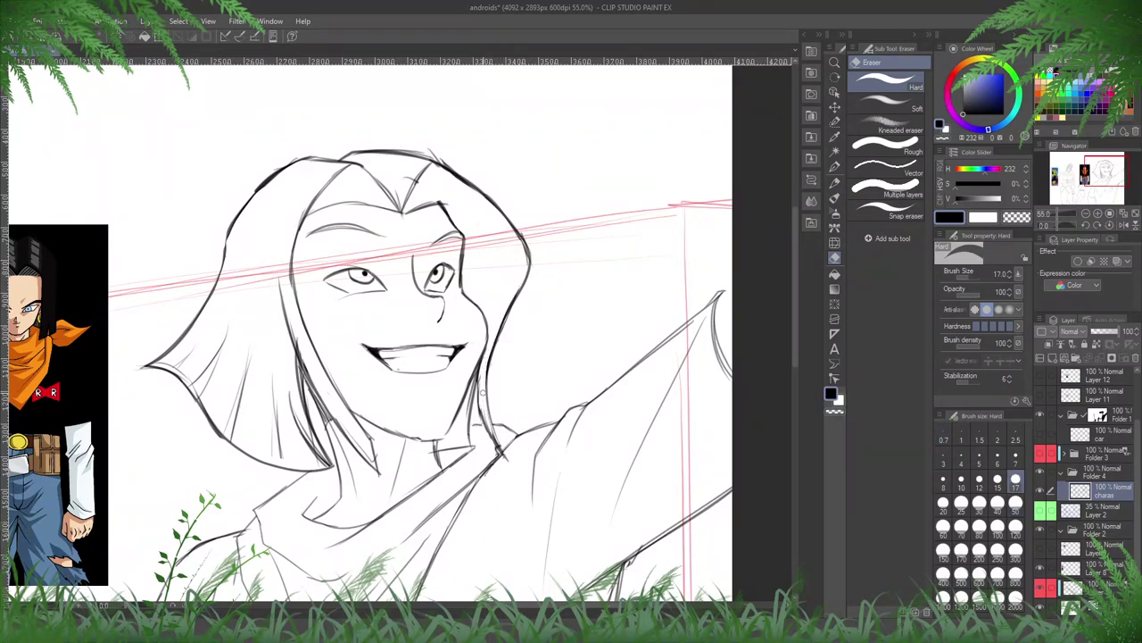
{"action": "left_click_drag", "start_coordinate": [483, 393], "coordinate": [493, 440]}
{"action": "key", "text": "h"}
{"action": "left_click_drag", "start_coordinate": [489, 360], "coordinate": [601, 338]}
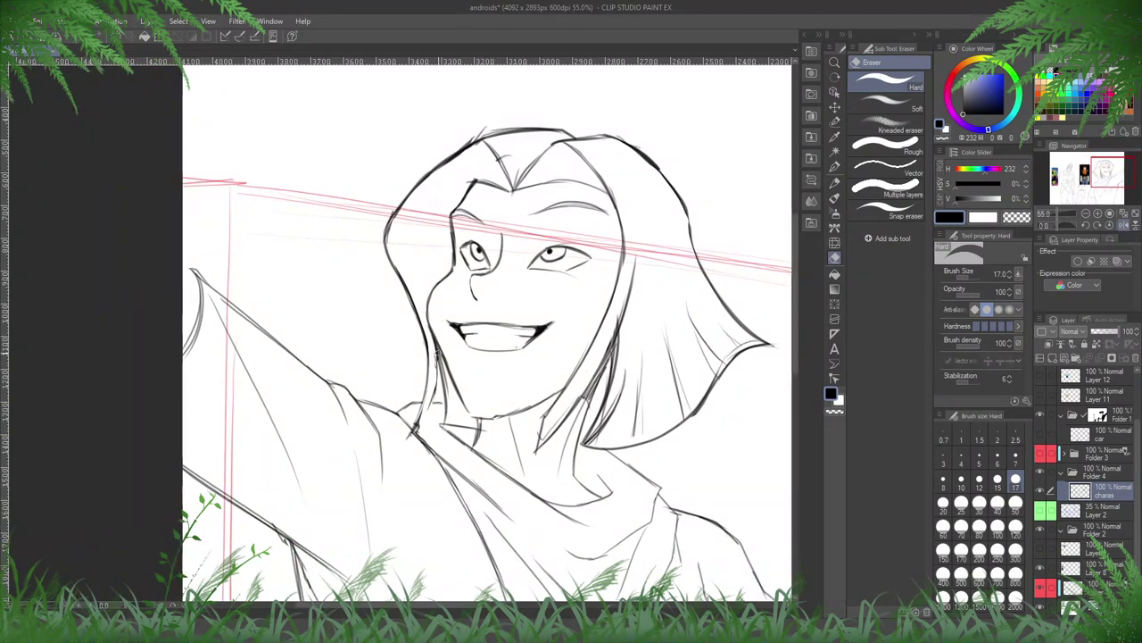
{"action": "left_click_drag", "start_coordinate": [438, 345], "coordinate": [432, 407]}
- Clean up the far-side hair strand's tip over the scarf and the stray lines beside the jaw
{"action": "key", "text": "p"}
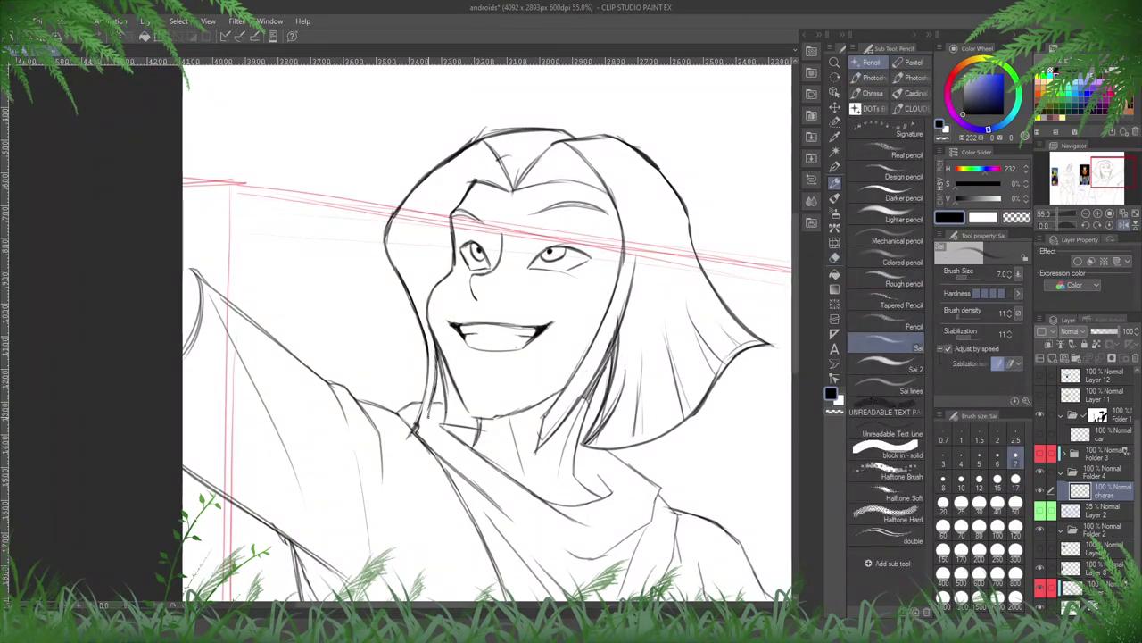
{"action": "key", "text": "h"}
{"action": "key", "text": "e"}
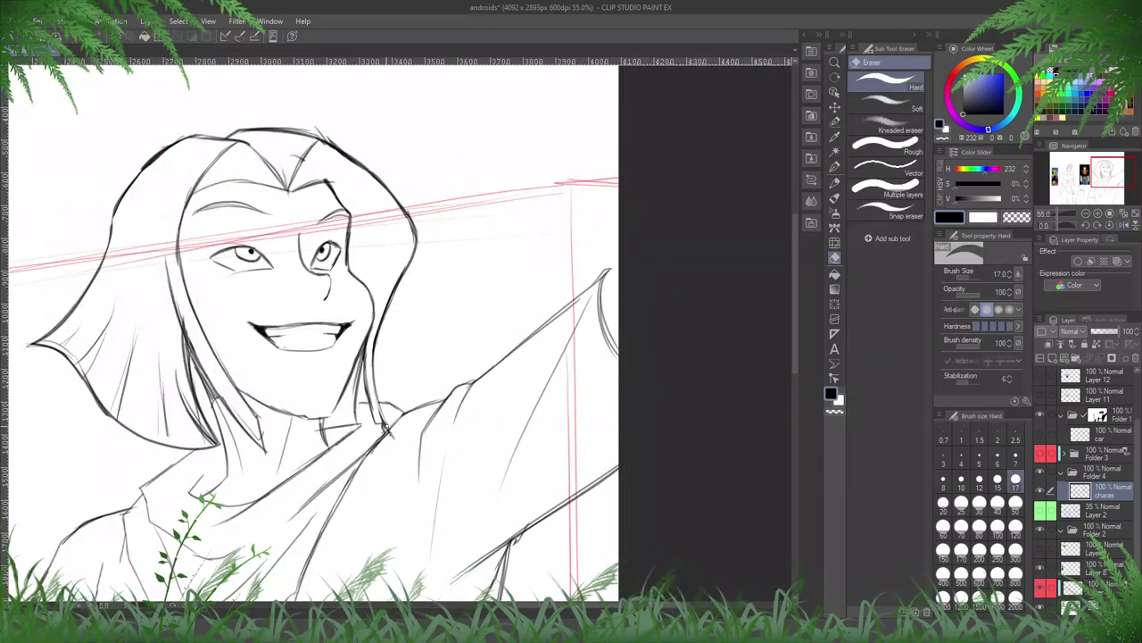
{"action": "left_click_drag", "start_coordinate": [398, 427], "coordinate": [382, 444]}
{"action": "mouse_move", "coordinate": [526, 393]}
{"action": "left_mouse_down"}
{"action": "mouse_move", "coordinate": [603, 371]}
{"action": "mouse_move", "coordinate": [606, 423]}
{"action": "left_mouse_up"}
{"action": "left_click_drag", "start_coordinate": [491, 350], "coordinate": [480, 398]}
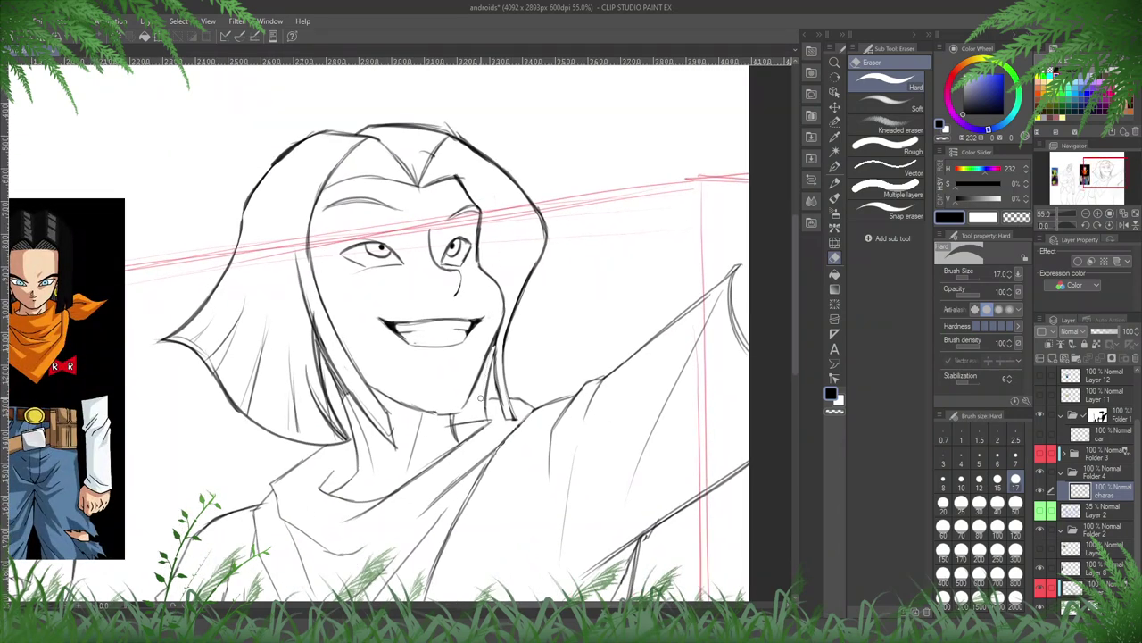
- Erase and redraw the inner edge of the far-side hair strand between the cheek and the scarf
{"action": "key", "text": "p"}
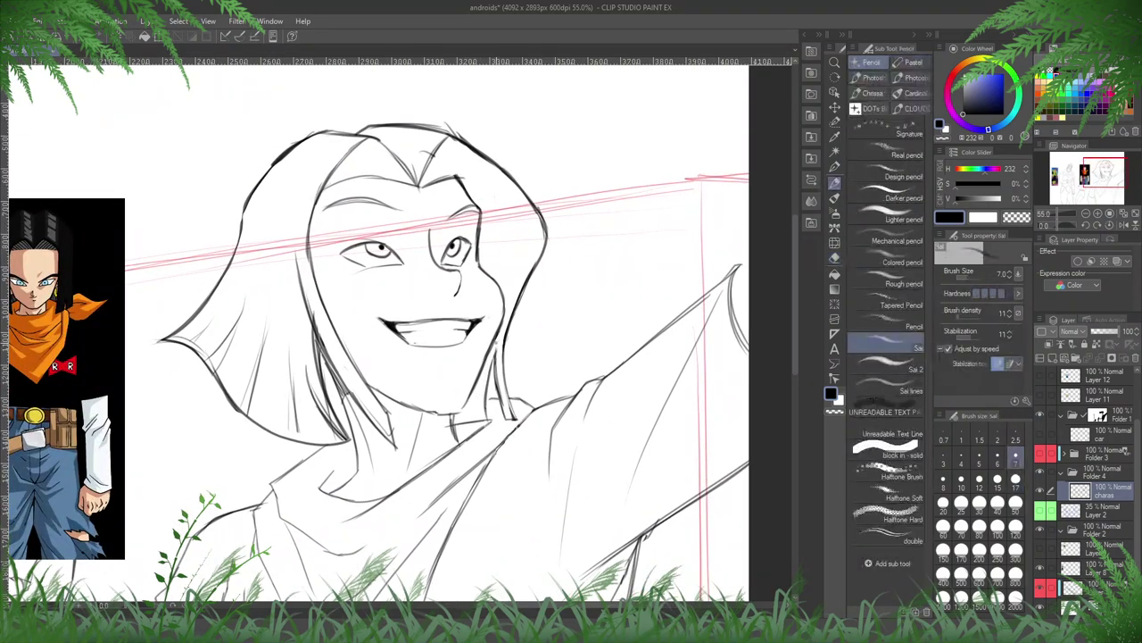
{"action": "key", "text": "e"}
{"action": "left_click_drag", "start_coordinate": [497, 343], "coordinate": [509, 411]}
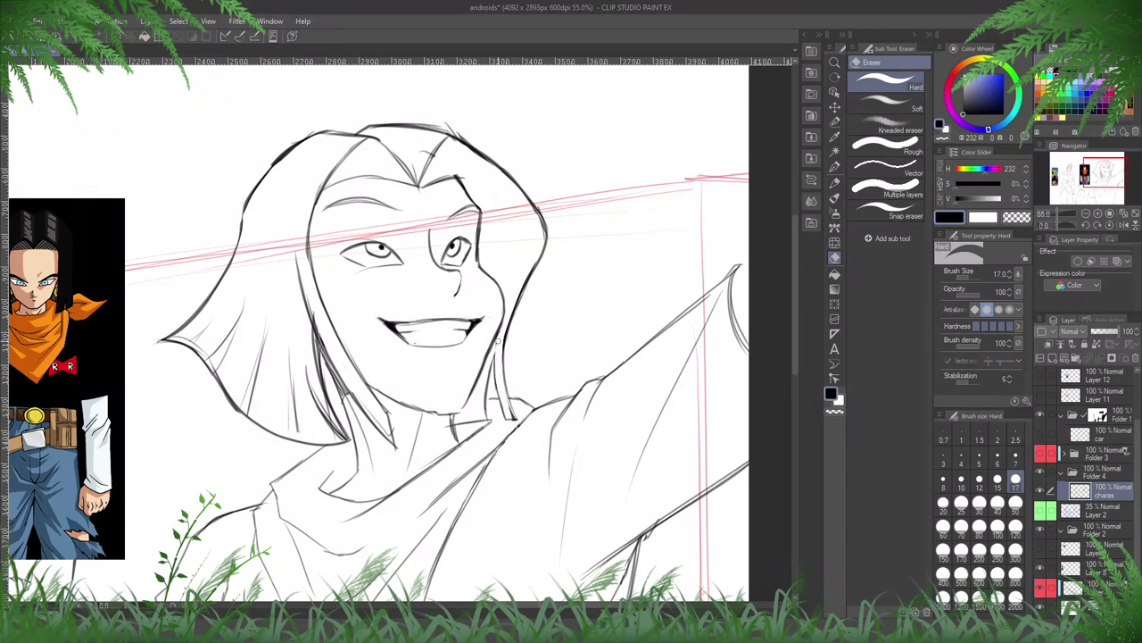
{"action": "key", "text": "p"}
{"action": "left_click_drag", "start_coordinate": [493, 364], "coordinate": [503, 409]}
{"action": "key", "text": "e"}
{"action": "key", "text": "h"}
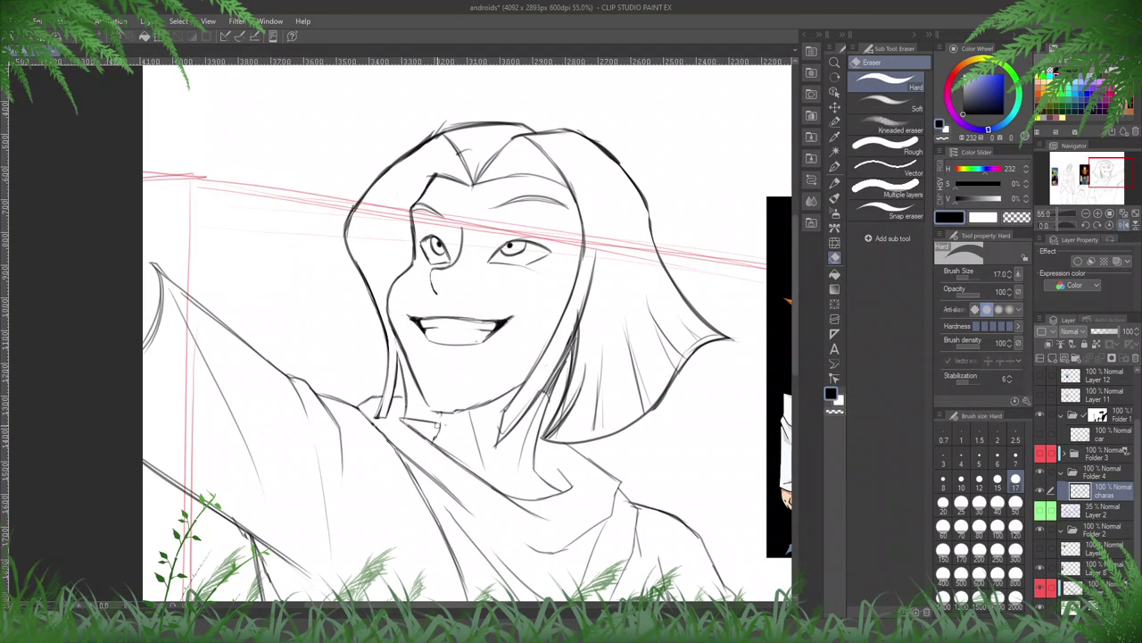
- Thin the outline of the near-side hair's flared tip with the Hard eraser at size 17
{"action": "key", "text": "p"}
{"action": "key", "text": "h"}
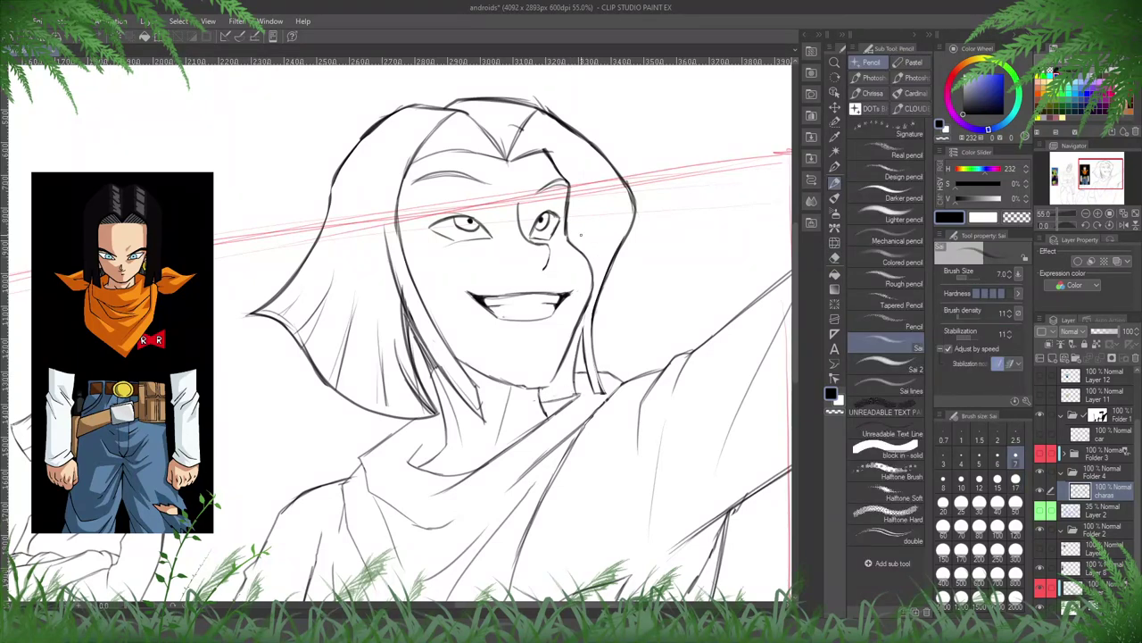
{"action": "key", "text": "h"}
{"action": "key", "text": "e"}
{"action": "left_click_drag", "start_coordinate": [452, 318], "coordinate": [496, 348]}
{"action": "left_click_drag", "start_coordinate": [617, 266], "coordinate": [703, 305]}
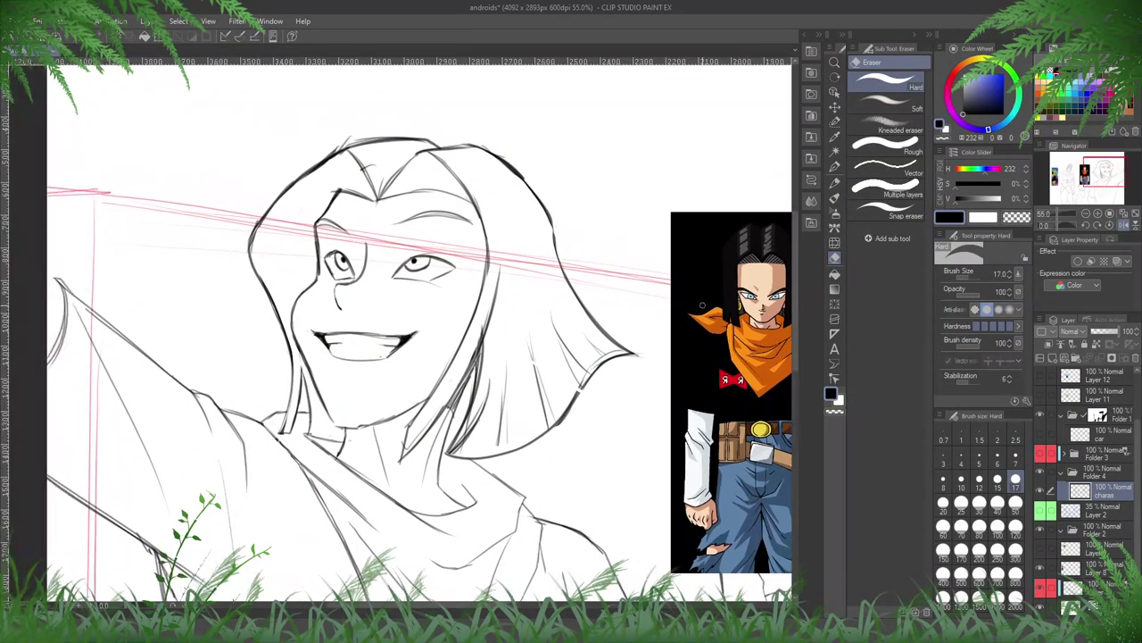
- Clean up the overlapping lines of the near-side hair strand beside the jaw with the Hard eraser at size 25
{"action": "left_click", "coordinate": [961, 503]}
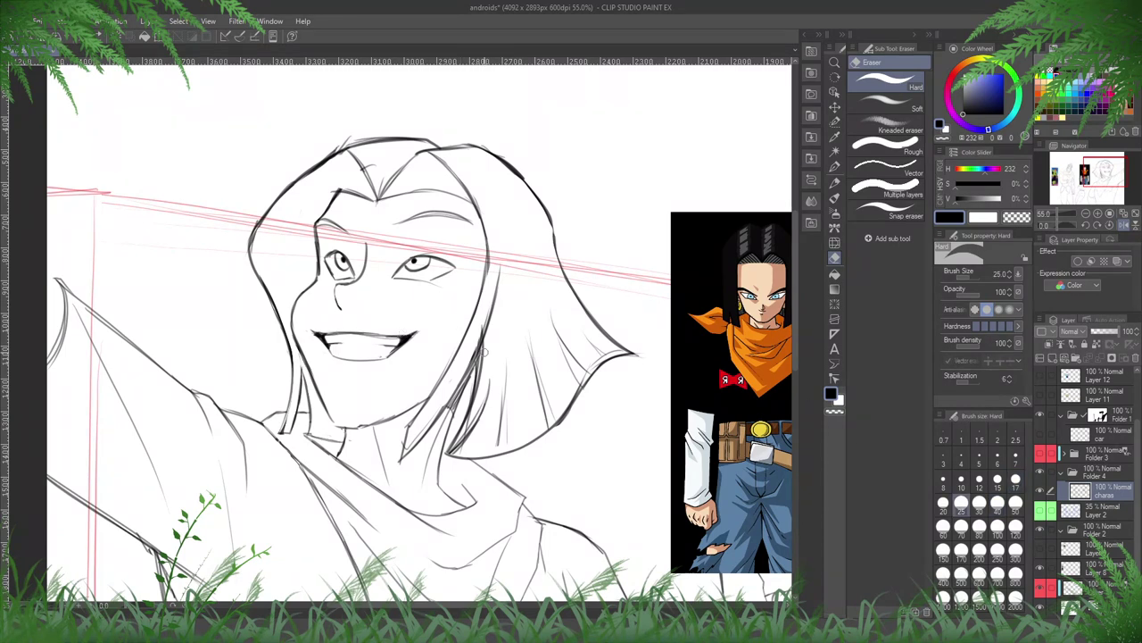
{"action": "mouse_move", "coordinate": [483, 328]}
{"action": "left_mouse_down"}
{"action": "mouse_move", "coordinate": [463, 382]}
{"action": "mouse_move", "coordinate": [402, 459]}
{"action": "left_mouse_up"}
{"action": "key", "text": "p"}
{"action": "key", "text": "e"}
{"action": "mouse_move", "coordinate": [480, 393]}
{"action": "left_mouse_down"}
{"action": "mouse_move", "coordinate": [456, 444]}
{"action": "mouse_move", "coordinate": [496, 365]}
{"action": "mouse_move", "coordinate": [498, 448]}
{"action": "left_mouse_up"}
{"action": "key", "text": "p"}
{"action": "key", "text": "e"}
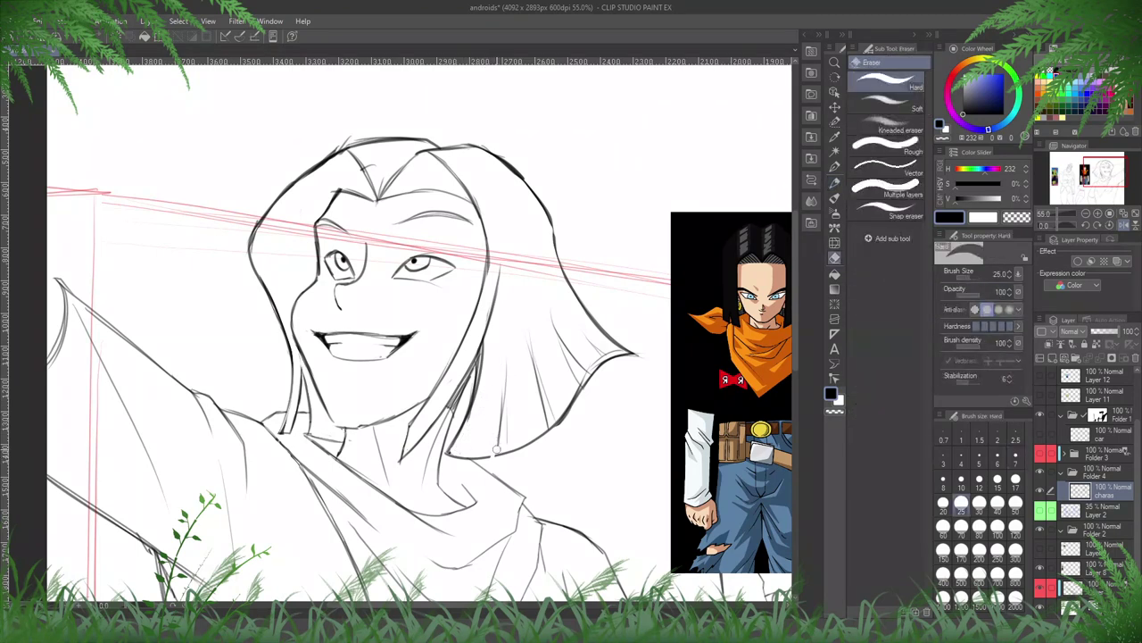
- Redraw the lower edge of the near-side hair with the Sai pencil and add a strand line running down to it
{"action": "key", "text": "p"}
{"action": "left_click_drag", "start_coordinate": [504, 409], "coordinate": [490, 459]}
{"action": "key", "text": "h"}
{"action": "left_click_drag", "start_coordinate": [537, 337], "coordinate": [695, 344]}
{"action": "mouse_move", "coordinate": [468, 458]}
{"action": "left_mouse_down"}
{"action": "mouse_move", "coordinate": [454, 360]}
{"action": "mouse_move", "coordinate": [461, 442]}
{"action": "left_mouse_up"}
{"action": "key", "text": "e"}
{"action": "key", "text": "p"}
{"action": "key", "text": "e"}
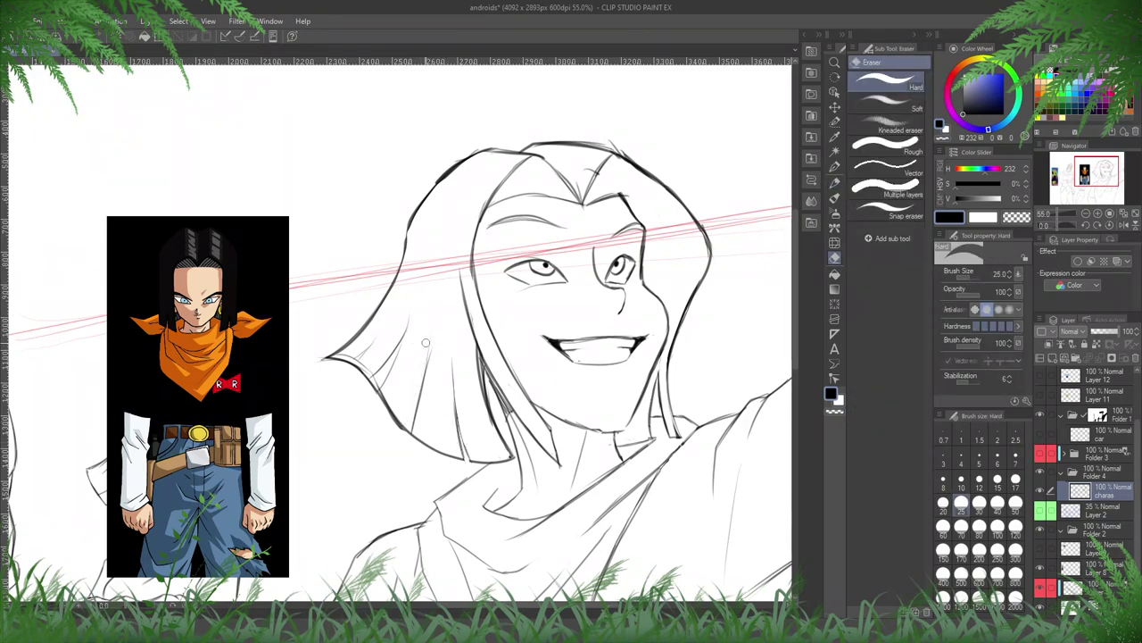
- Trim the fold lines inside the near-side hair's flare and redraw the outline around its pointed tip
{"action": "key", "text": "h"}
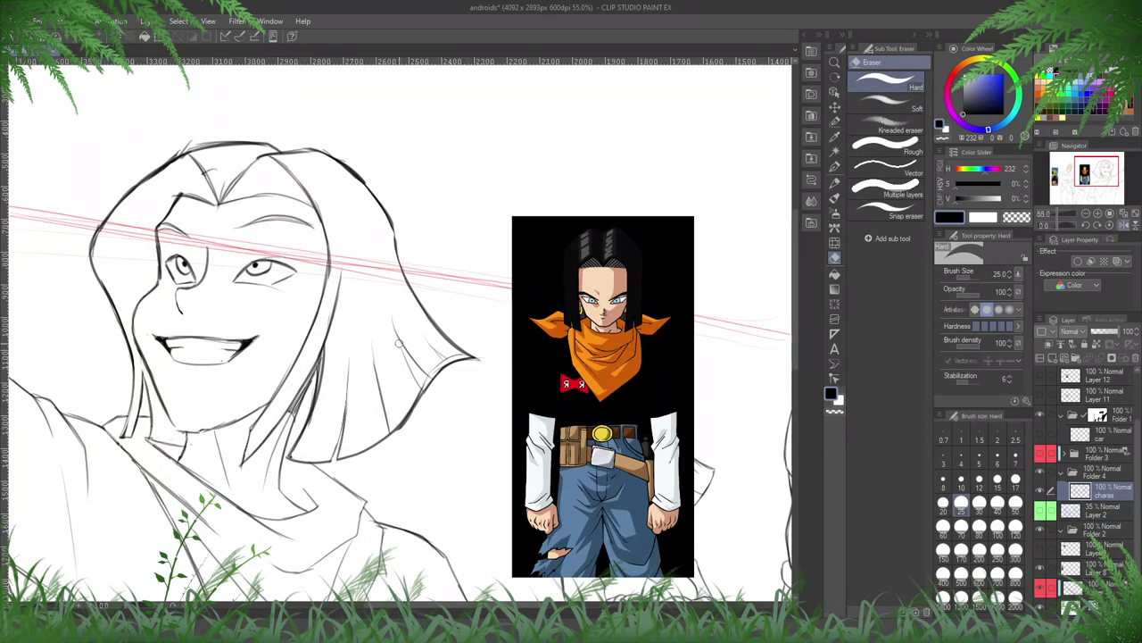
{"action": "mouse_move", "coordinate": [401, 346]}
{"action": "left_mouse_down"}
{"action": "mouse_move", "coordinate": [423, 387]}
{"action": "mouse_move", "coordinate": [393, 424]}
{"action": "left_mouse_up"}
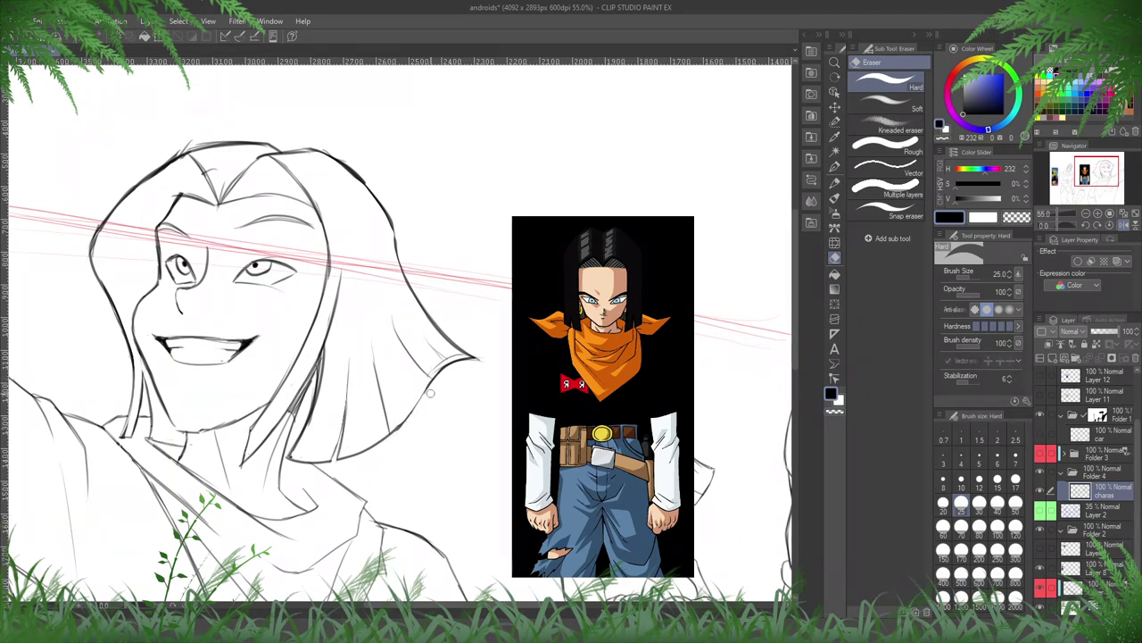
{"action": "key", "text": "p"}
{"action": "key", "text": "h"}
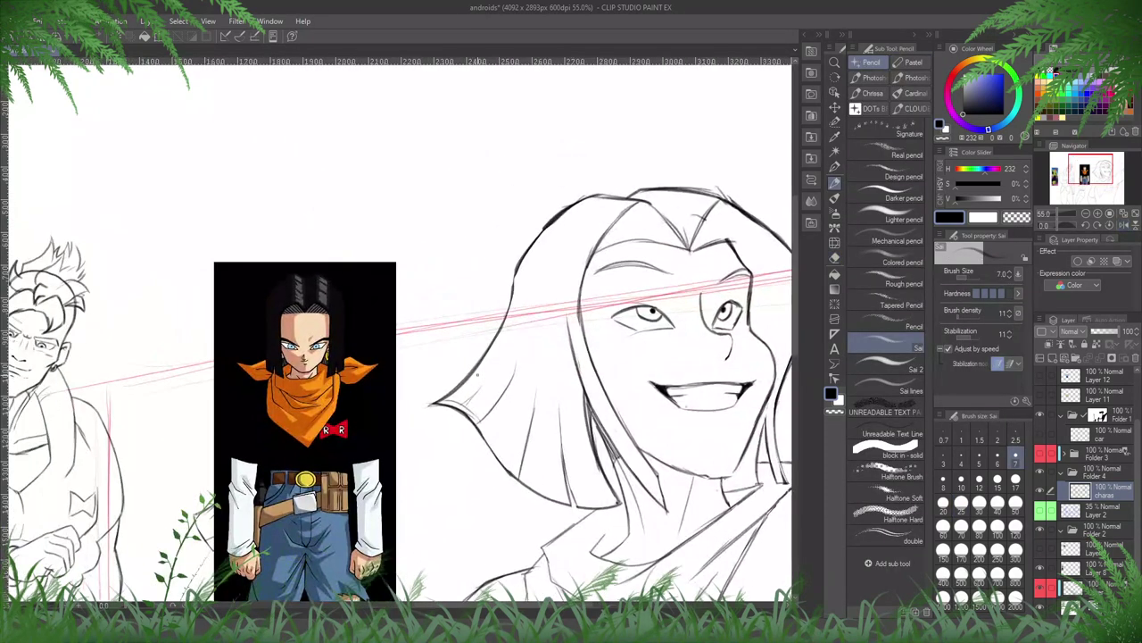
{"action": "key", "text": "e"}
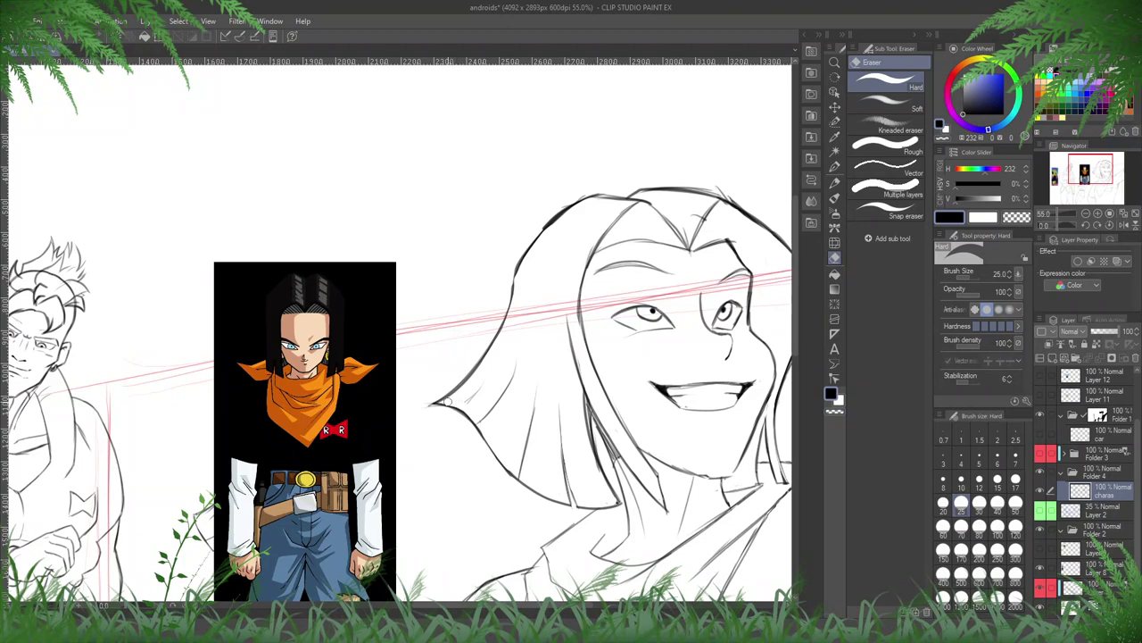
{"action": "key", "text": "p"}
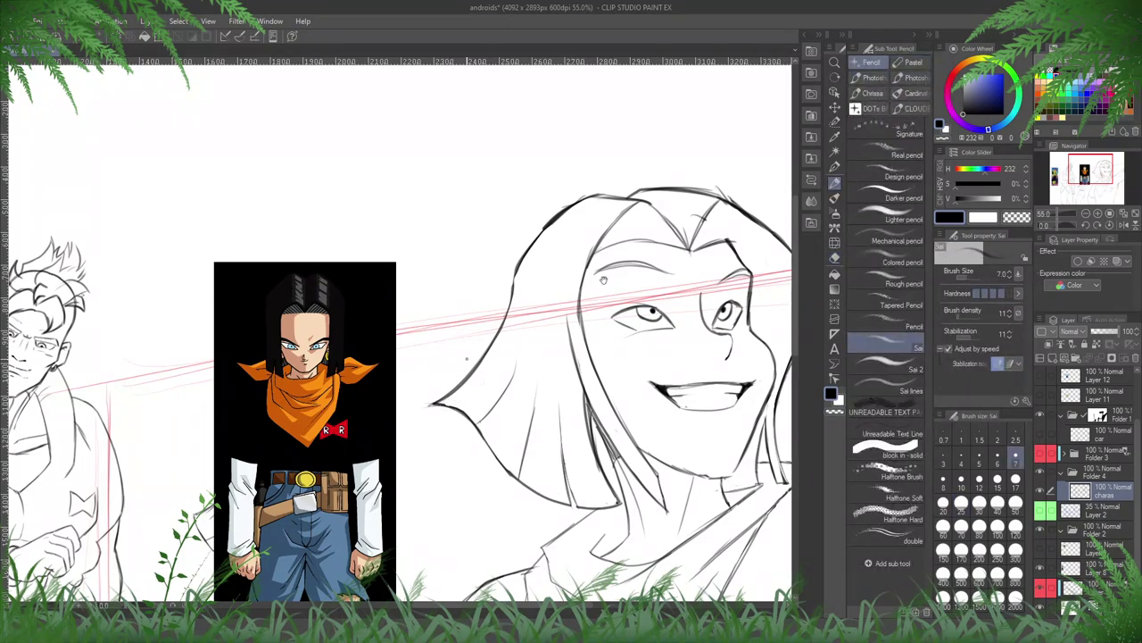
- Thin the heavy outline along the crown of the hair with the Hard eraser at size 25
{"action": "key", "text": "e"}
{"action": "left_click_drag", "start_coordinate": [607, 164], "coordinate": [511, 273]}
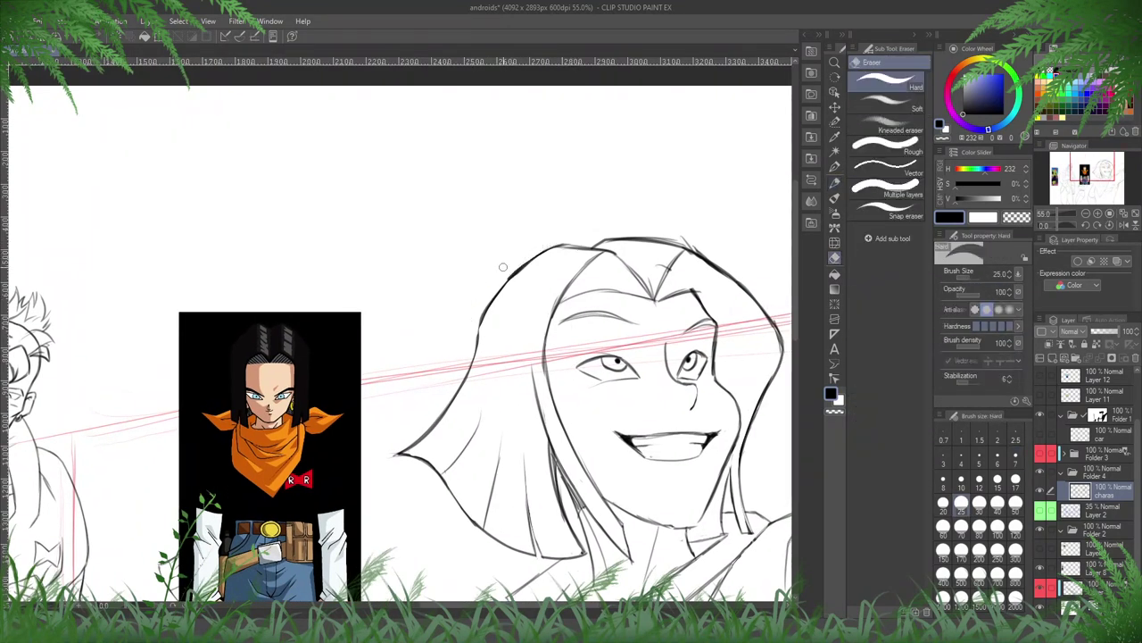
{"action": "key", "text": "h"}
{"action": "left_click_drag", "start_coordinate": [170, 223], "coordinate": [516, 246]}
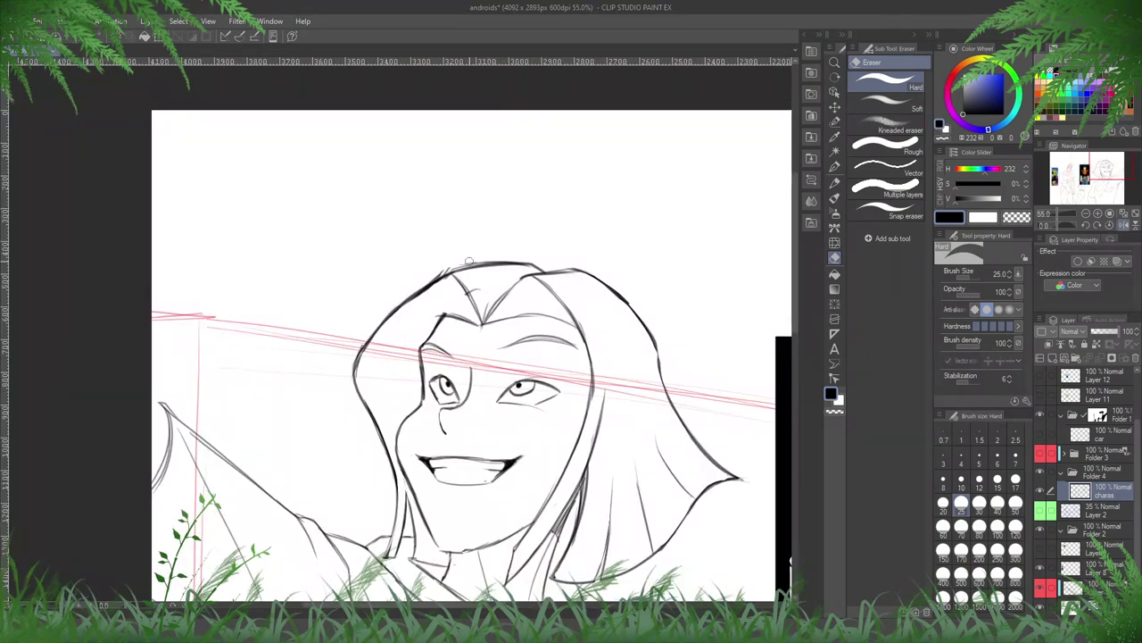
{"action": "left_click_drag", "start_coordinate": [452, 266], "coordinate": [496, 261]}
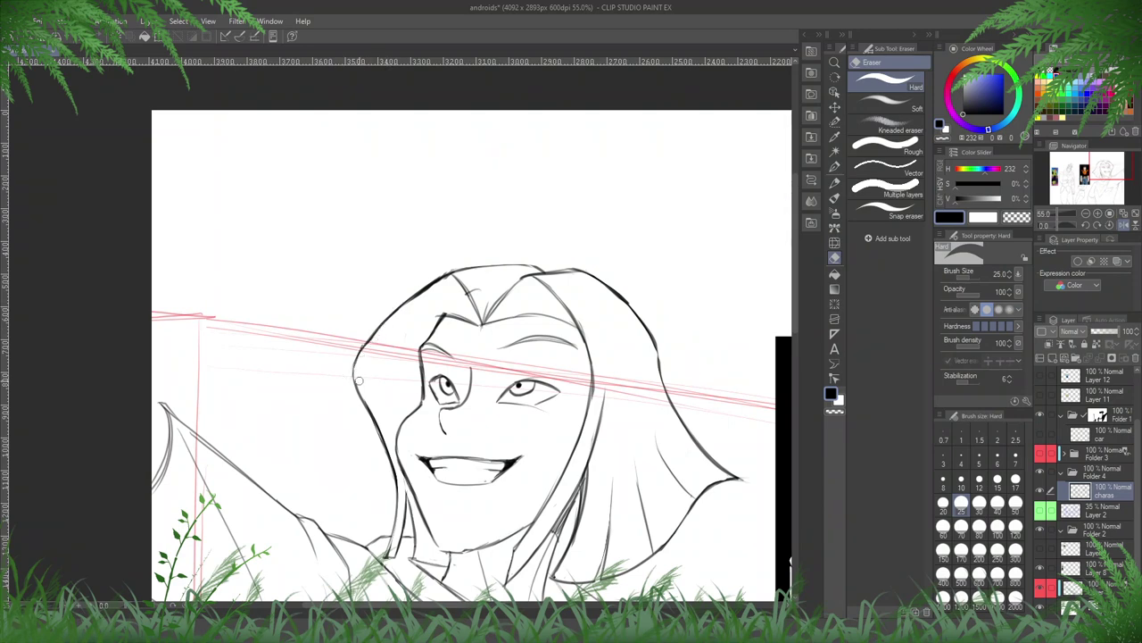
{"action": "key", "text": "h"}
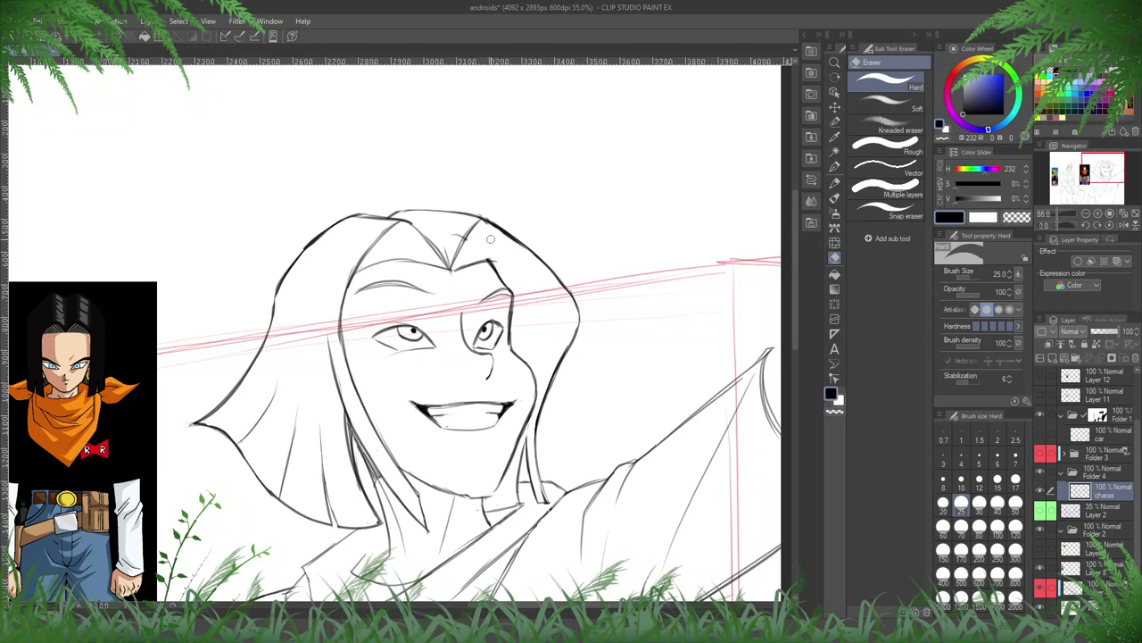
- Sketch curved strand lines in the hair above the near side of the forehead with the Sai pencil at size 7
{"action": "key", "text": "p"}
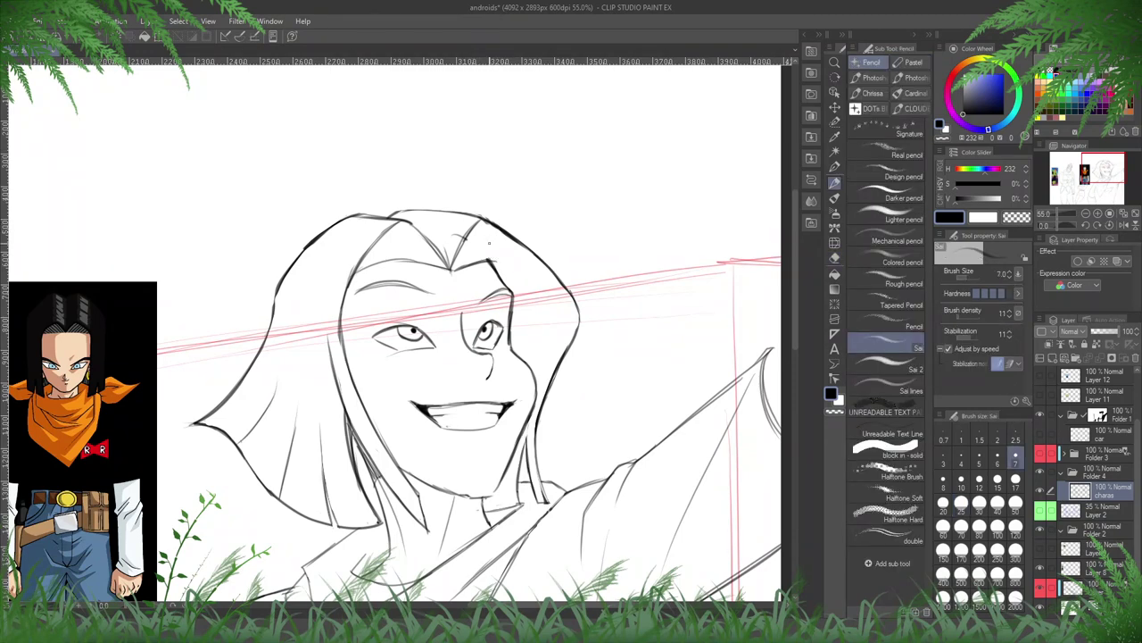
{"action": "key", "text": "h"}
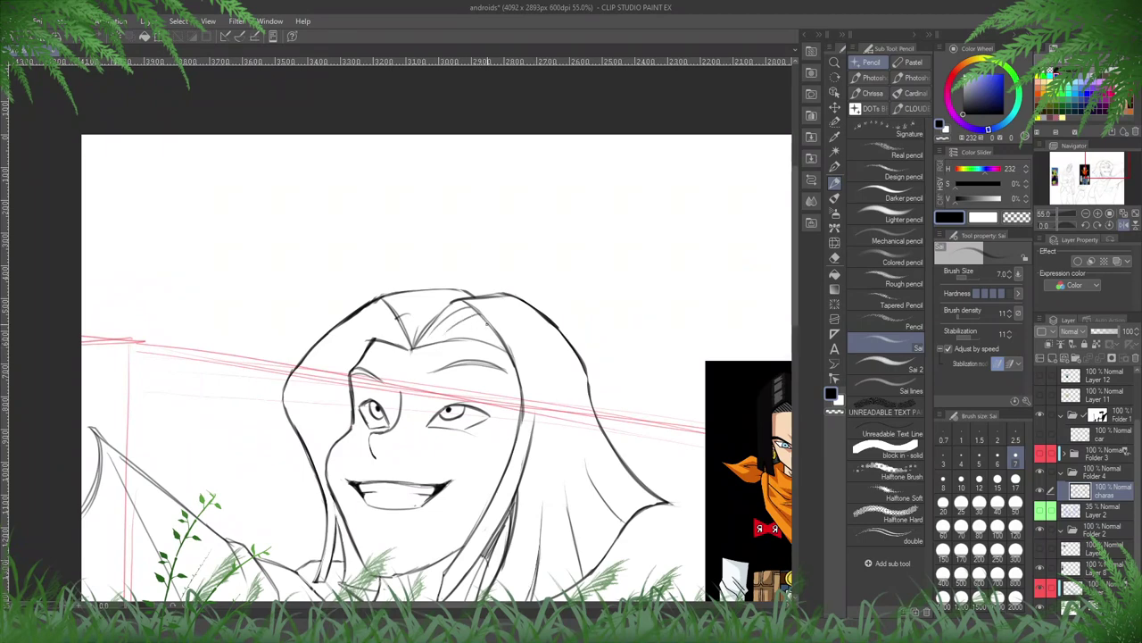
{"action": "key", "text": "h"}
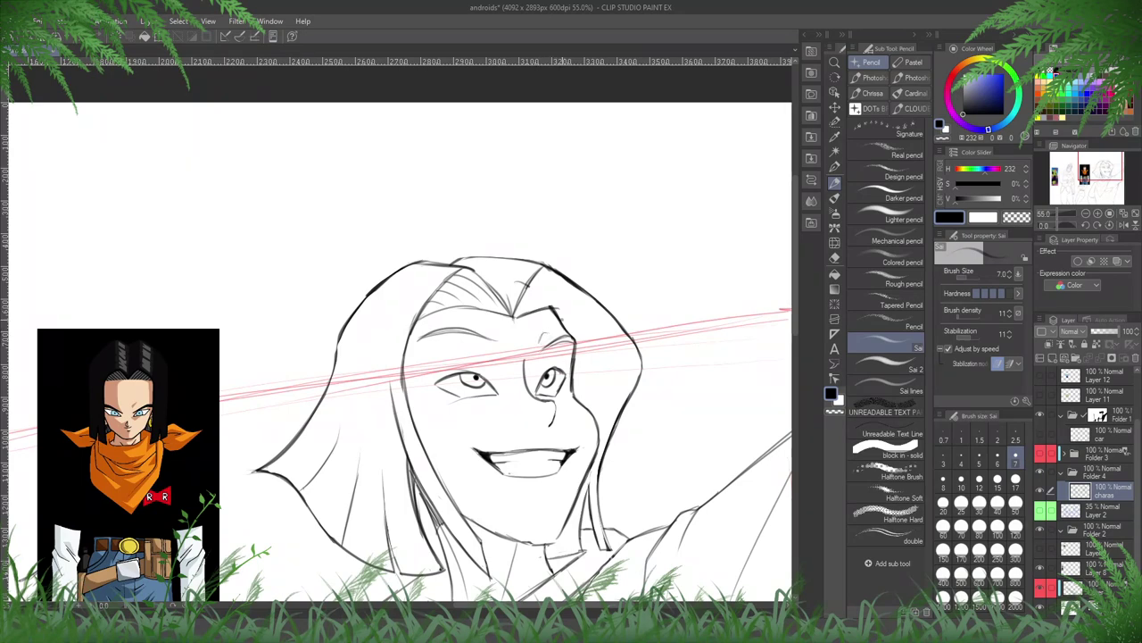
- Clean up the hair's centre parting and extend the hairline across the far side of the forehead
{"action": "key", "text": "e"}
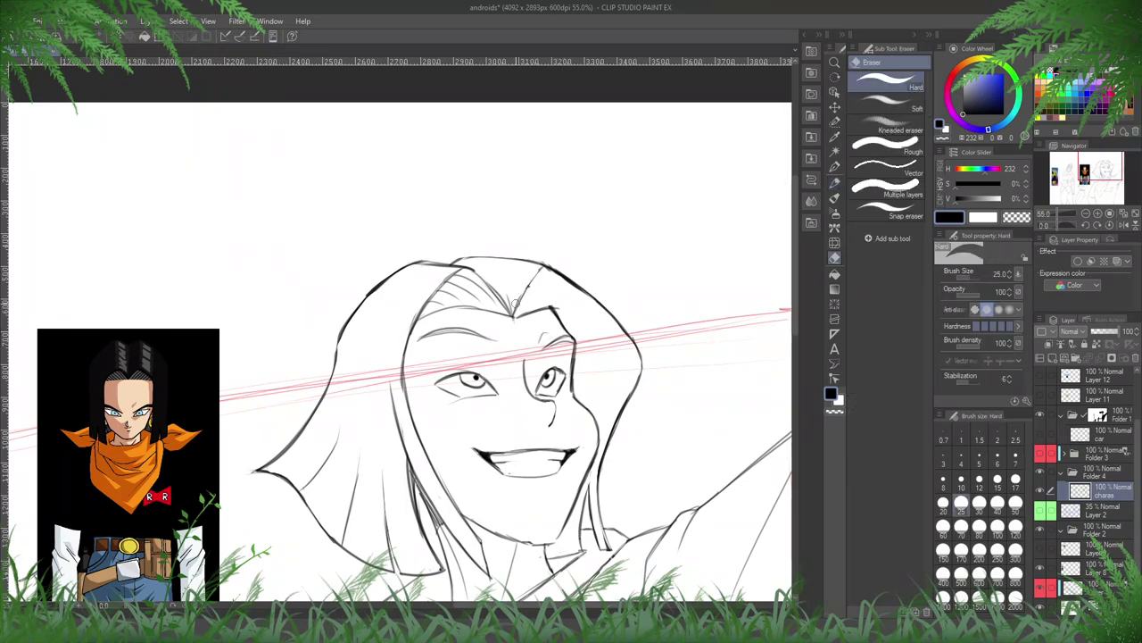
{"action": "key", "text": "h"}
{"action": "key", "text": "p"}
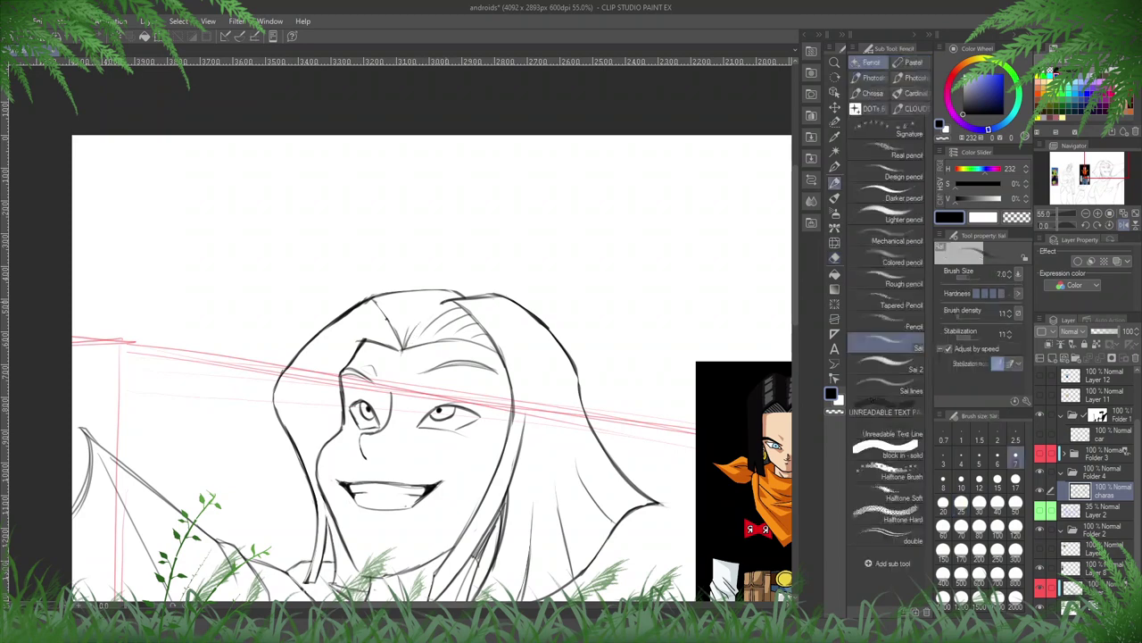
{"action": "key", "text": "h"}
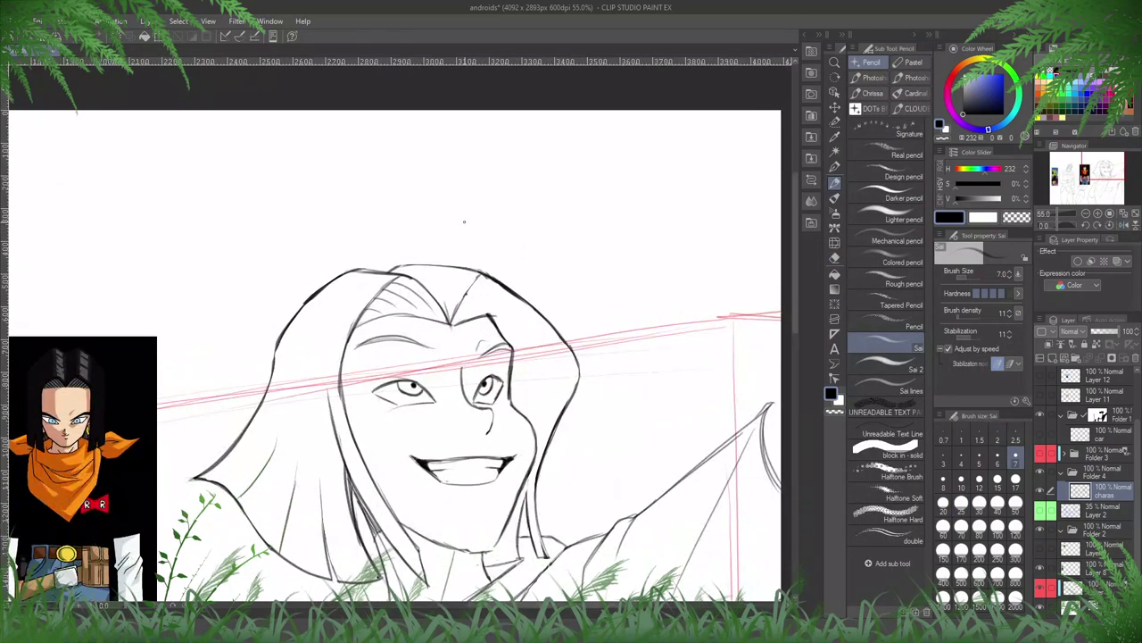
{"action": "key", "text": "h"}
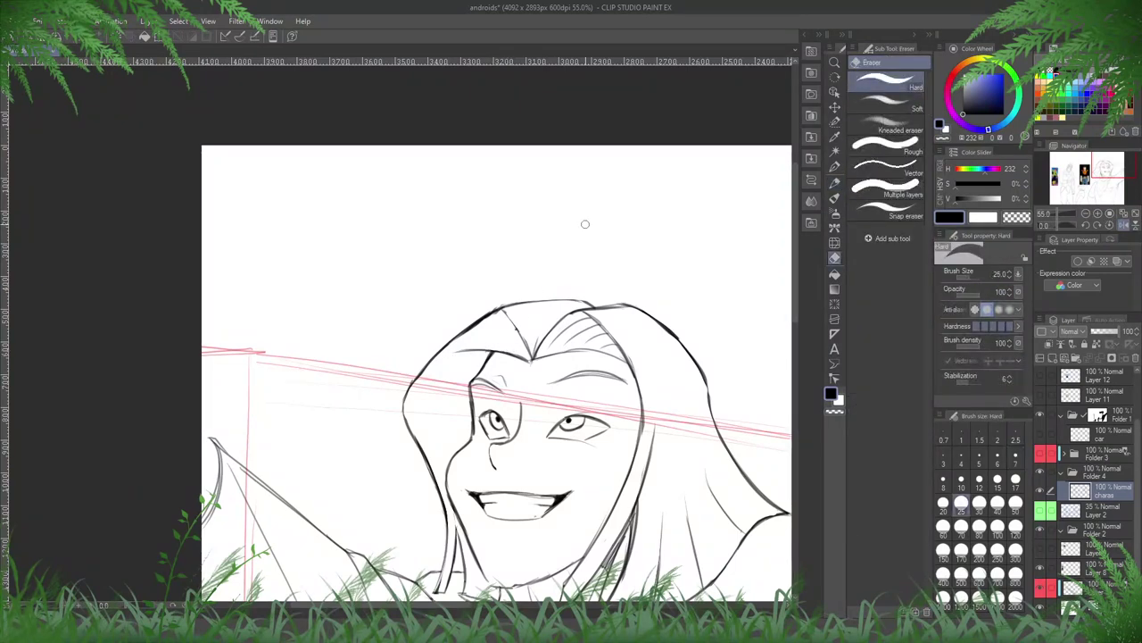
{"action": "key", "text": "h"}
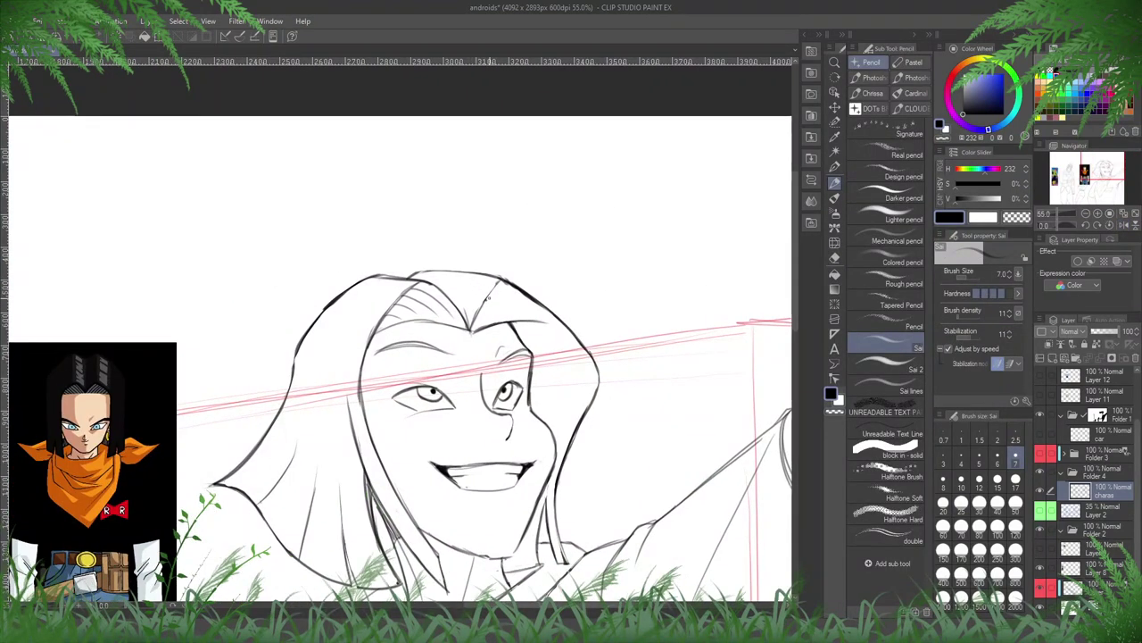
{"action": "key", "text": "e"}
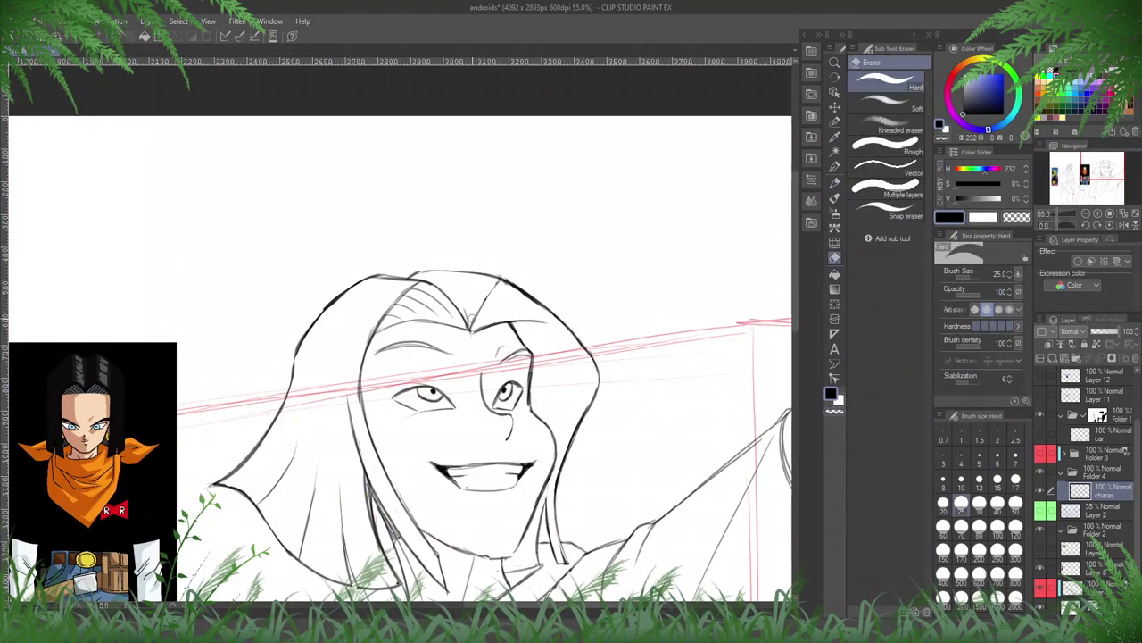
{"action": "key", "text": "p"}
- Sketch short strand lines in the hair on the far side of the parting and save the file
{"action": "key", "text": "h"}
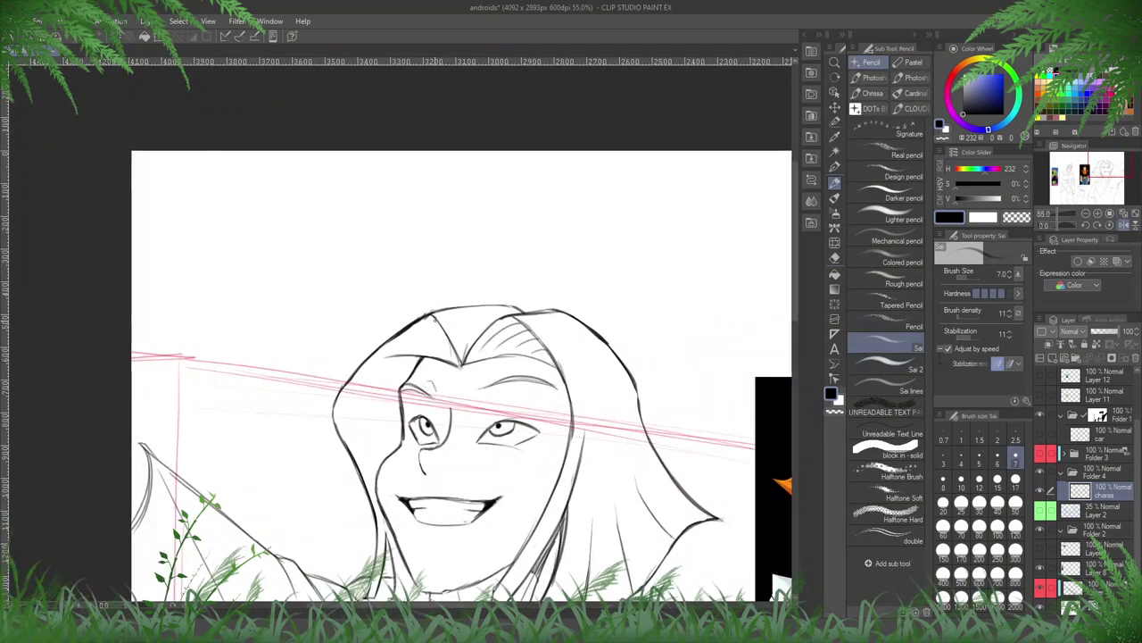
{"action": "mouse_move", "coordinate": [433, 320]}
{"action": "left_mouse_down"}
{"action": "mouse_move", "coordinate": [443, 352]}
{"action": "mouse_move", "coordinate": [432, 340]}
{"action": "left_mouse_up"}
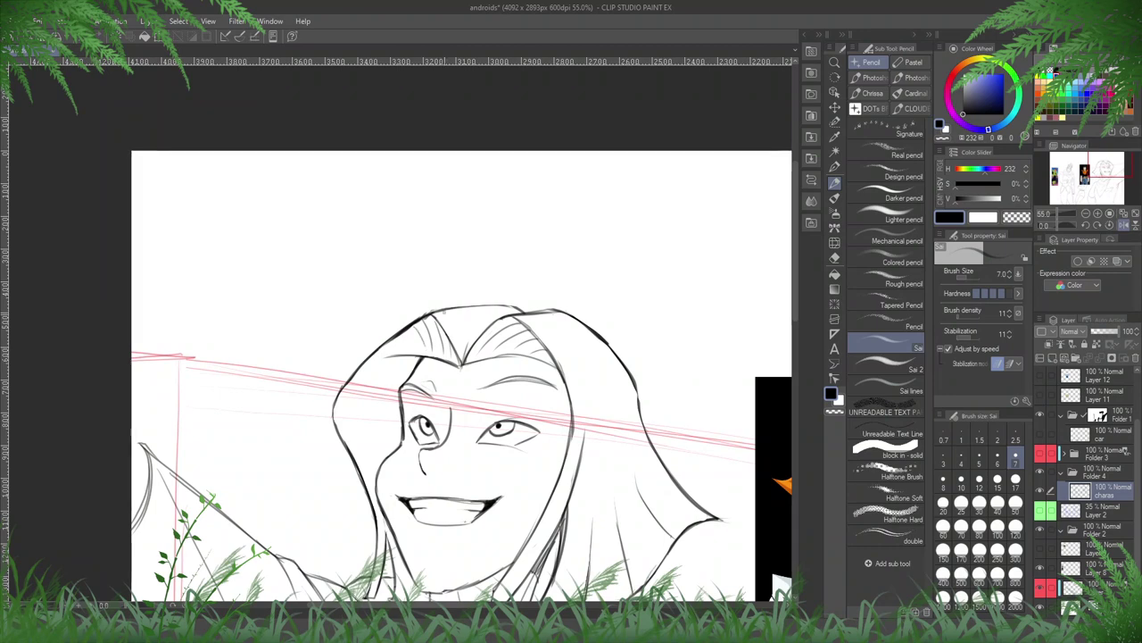
{"action": "key", "text": "h"}
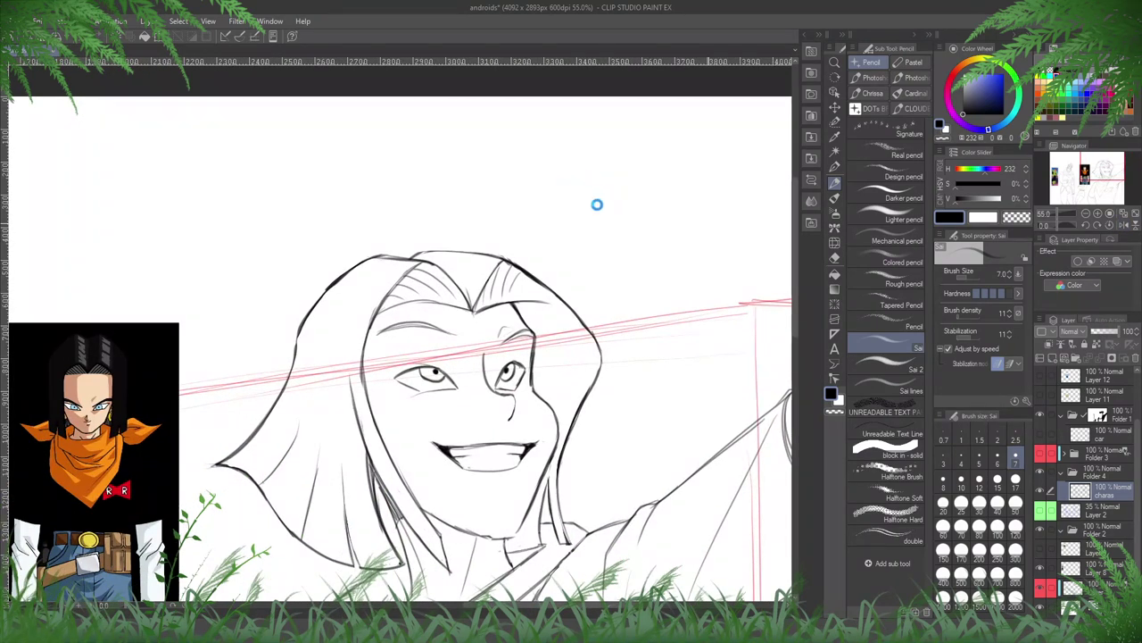
{"action": "key", "text": "ctrl+s"}
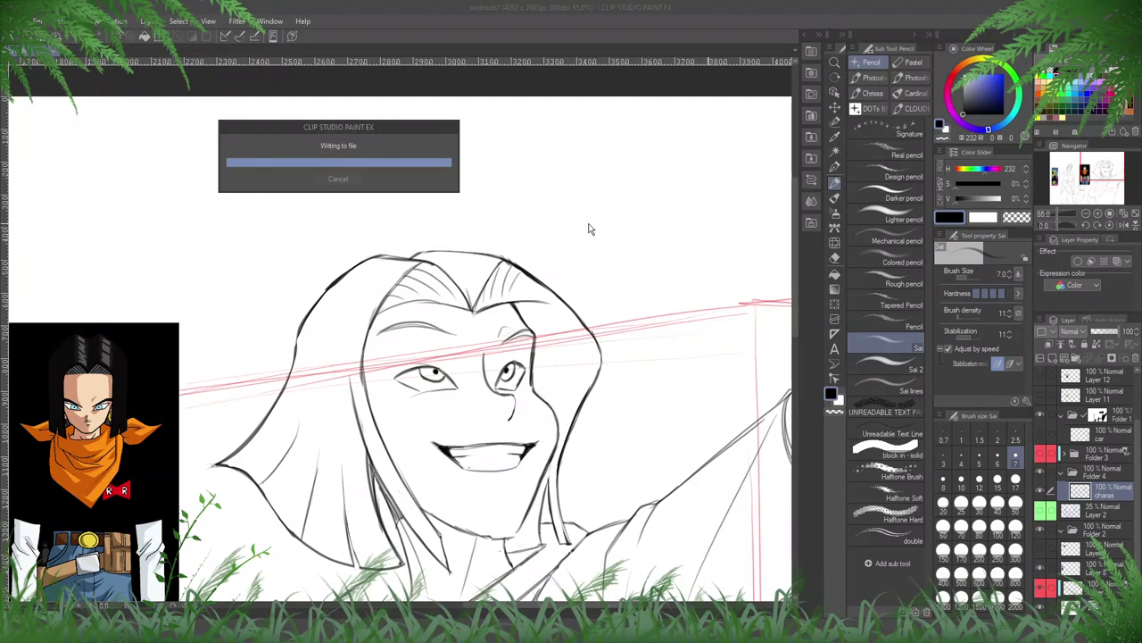
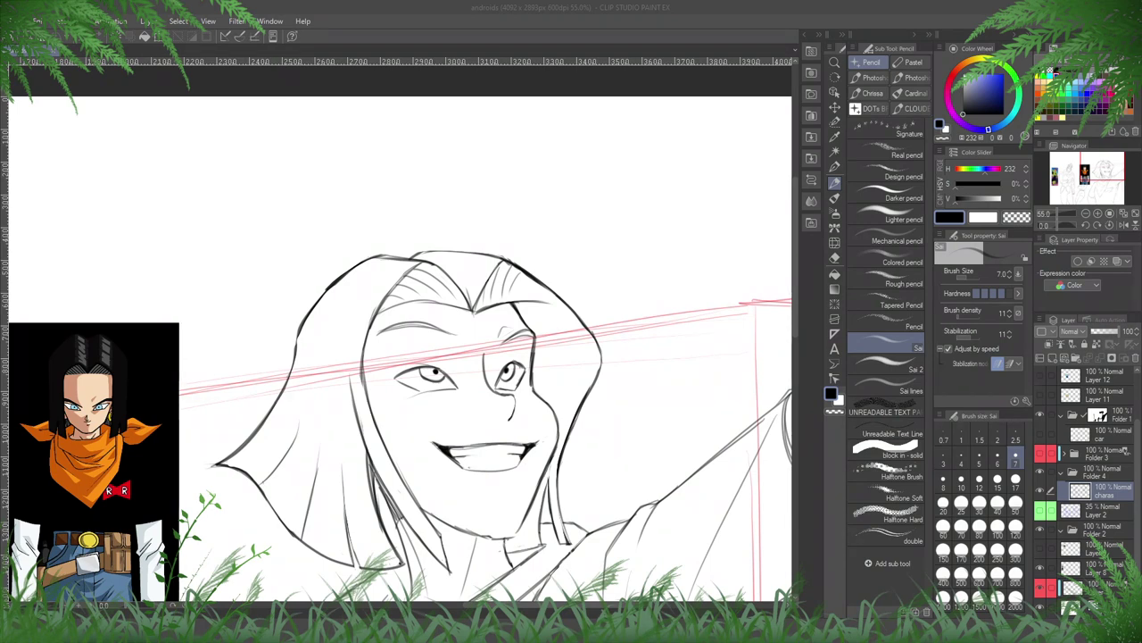
- Draw the large figure's waistline across the bottom of the torso, near the canvas's lower edge
{"action": "scroll", "coordinate": [520, 204], "scroll_direction": "down", "scroll_amount": 4}
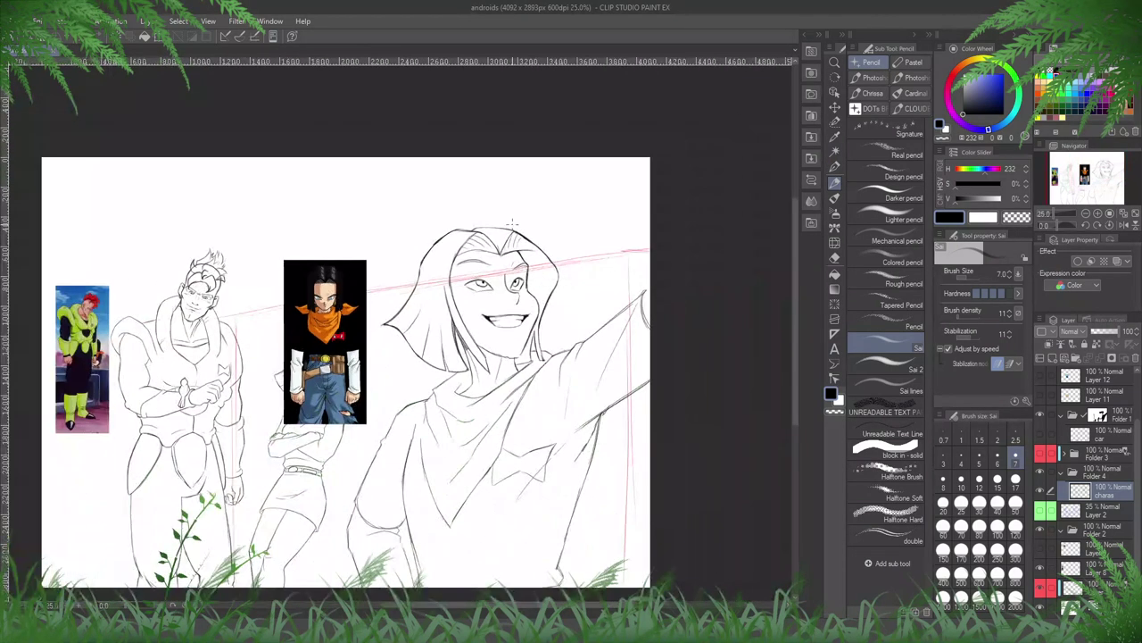
{"action": "scroll", "coordinate": [506, 273], "scroll_direction": "down", "scroll_amount": 1}
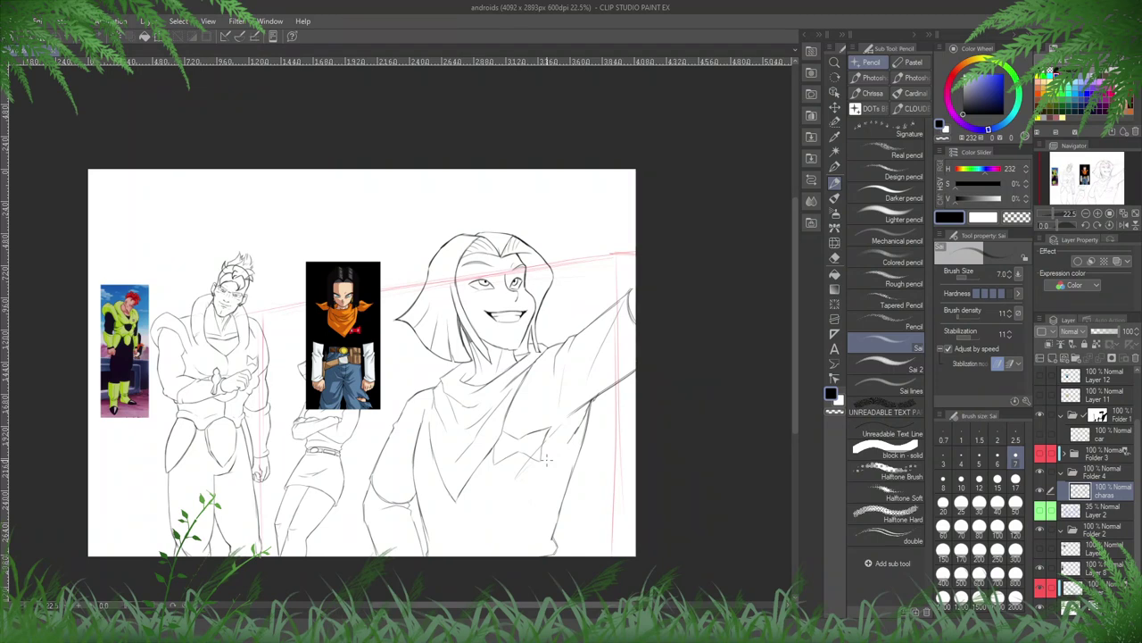
{"action": "scroll", "coordinate": [512, 577], "scroll_direction": "up", "scroll_amount": 2}
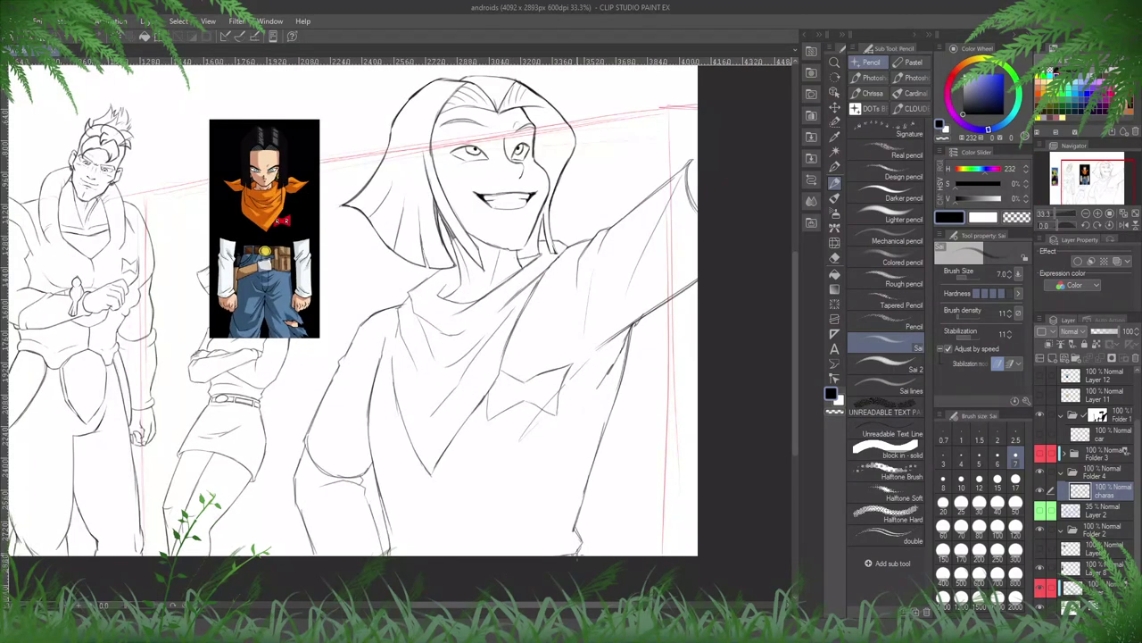
{"action": "left_click_drag", "start_coordinate": [569, 533], "coordinate": [492, 540]}
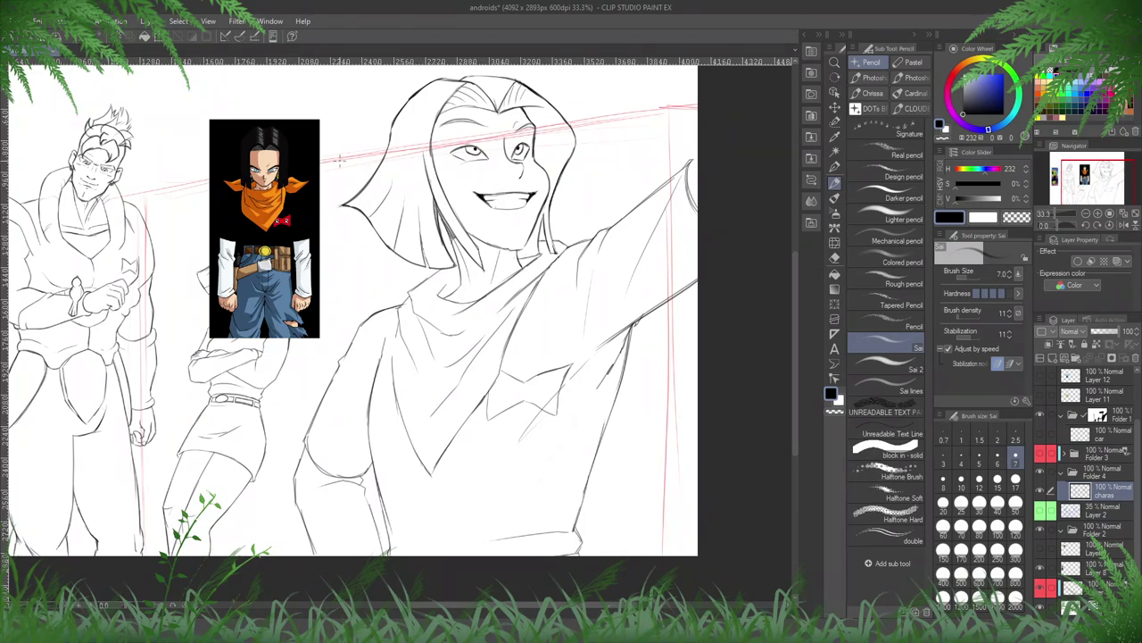
- Erase and redraw the outer part of the near eye's lower lid so it joins the eye corner
{"action": "left_click_drag", "start_coordinate": [629, 266], "coordinate": [571, 456]}
{"action": "left_click_drag", "start_coordinate": [439, 367], "coordinate": [623, 300]}
{"action": "key", "text": "h"}
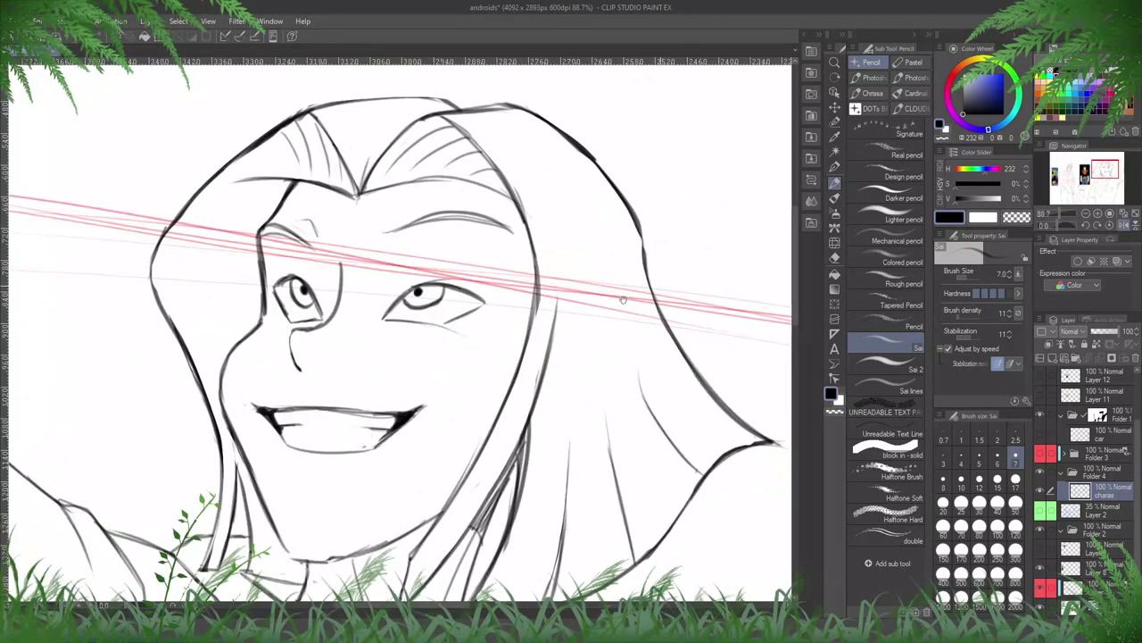
{"action": "key", "text": "e"}
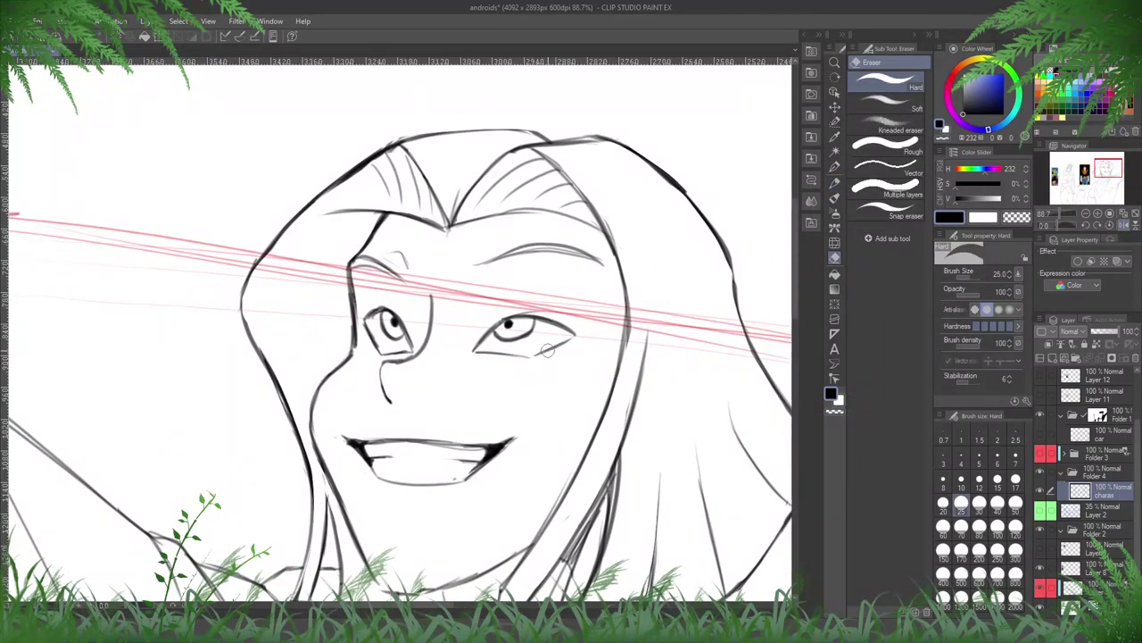
{"action": "key", "text": "p"}
{"action": "left_click_drag", "start_coordinate": [530, 358], "coordinate": [544, 353]}
{"action": "key", "text": "e"}
{"action": "key", "text": "h"}
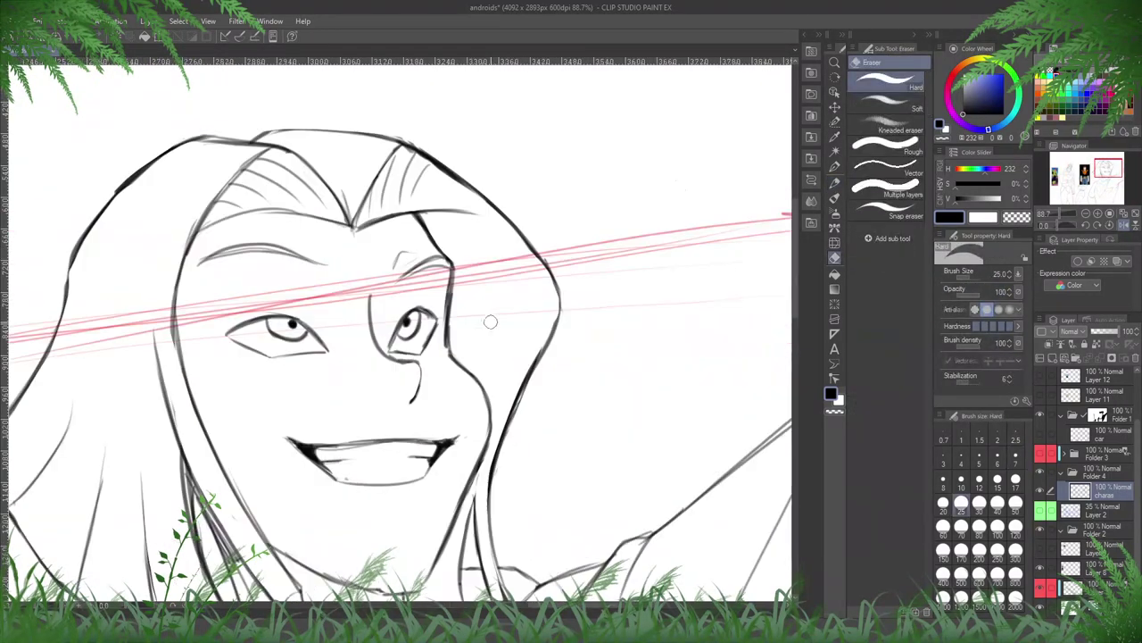
- Clean up the large figure's far eye and redraw the far edge of the face beside it as a thinner contour
{"action": "left_click_drag", "start_coordinate": [366, 270], "coordinate": [587, 280]}
{"action": "key", "text": "p"}
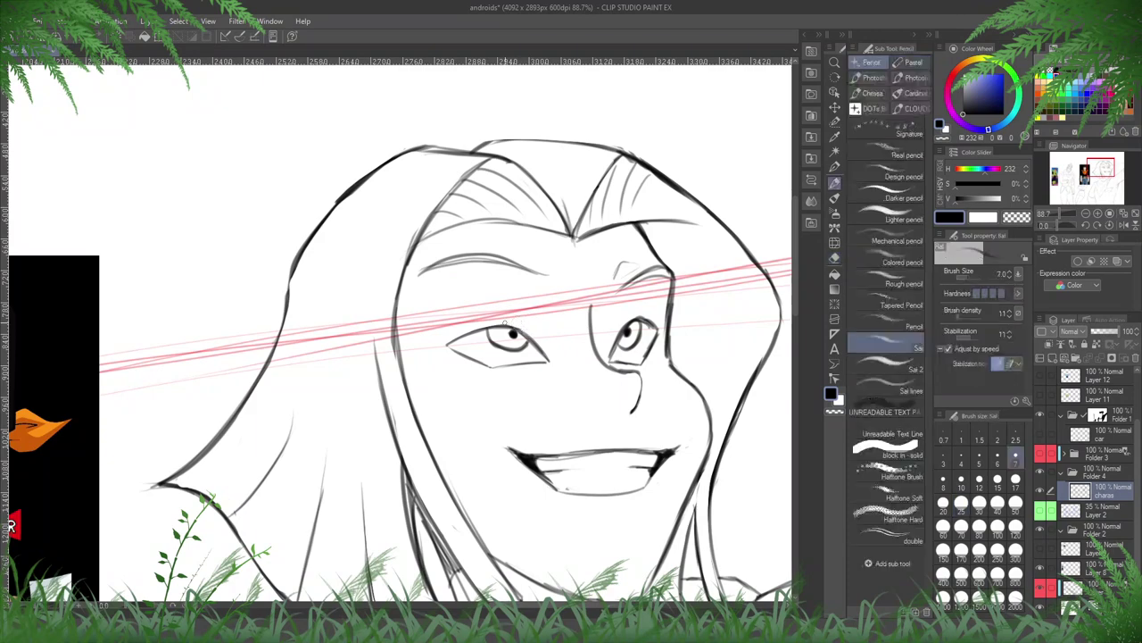
{"action": "key", "text": "e"}
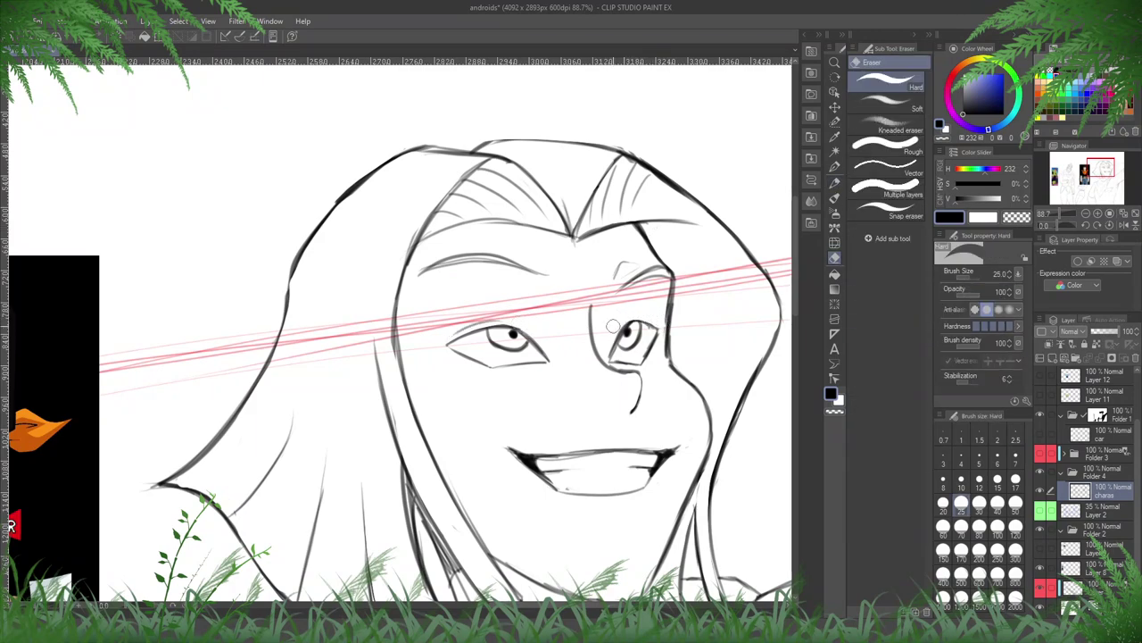
{"action": "key", "text": "p"}
{"action": "key", "text": "e"}
{"action": "key", "text": "p"}
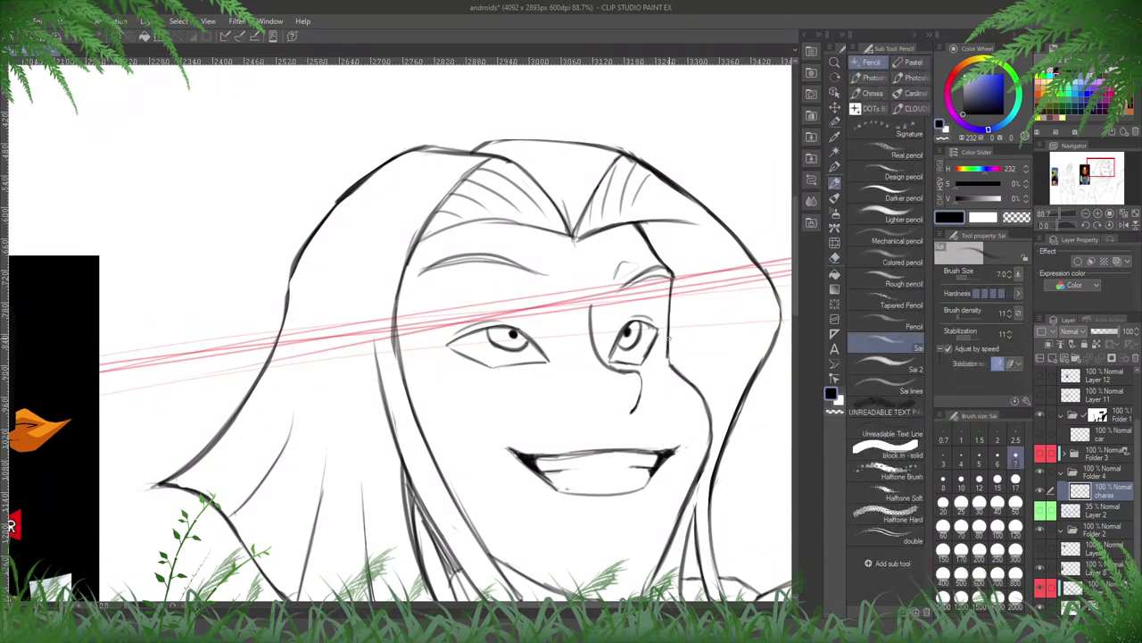
{"action": "key", "text": "e"}
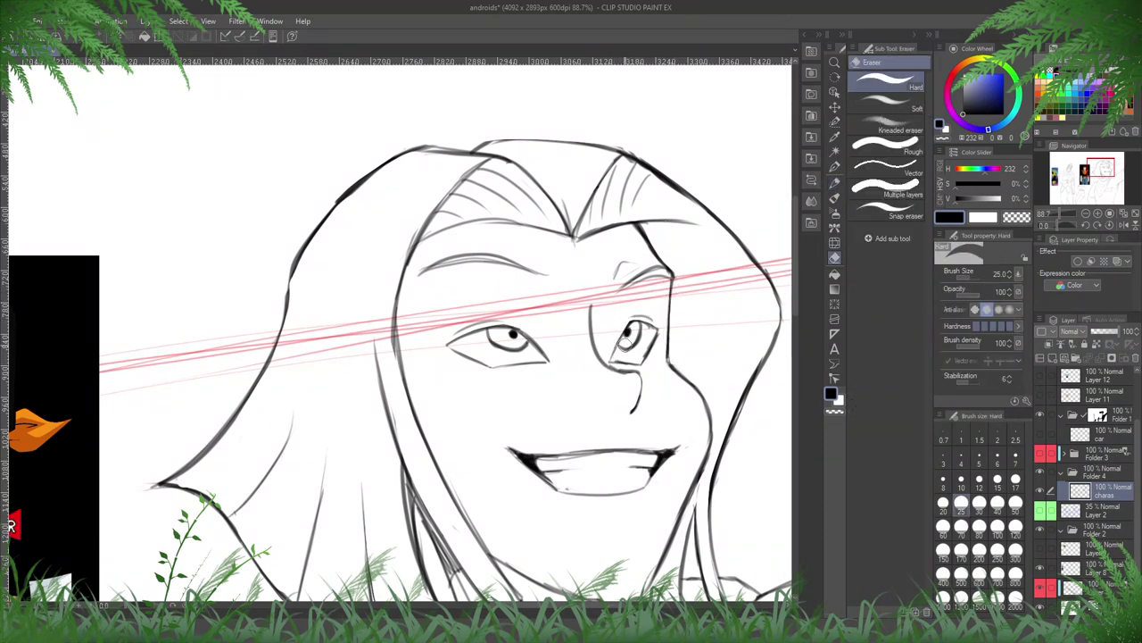
{"action": "key", "text": "p"}
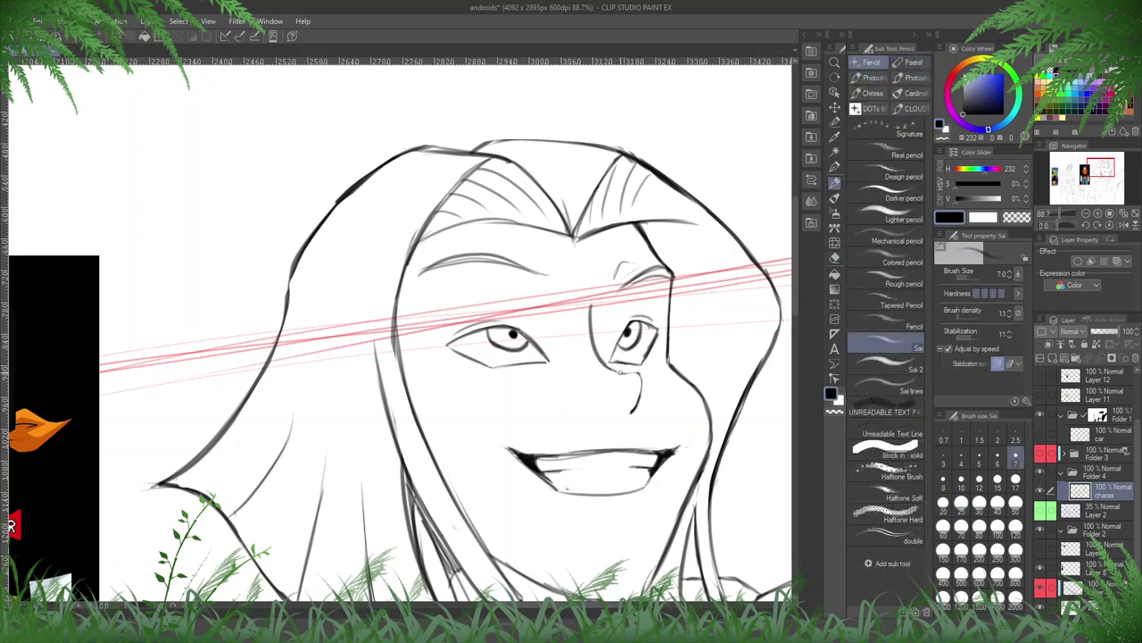
- Finish the large figure's nose tip and add a short nostril line beside it, checking the face mirrored
{"action": "left_click_drag", "start_coordinate": [627, 373], "coordinate": [642, 391]}
{"action": "key", "text": "h"}
{"action": "left_click_drag", "start_coordinate": [295, 357], "coordinate": [576, 336]}
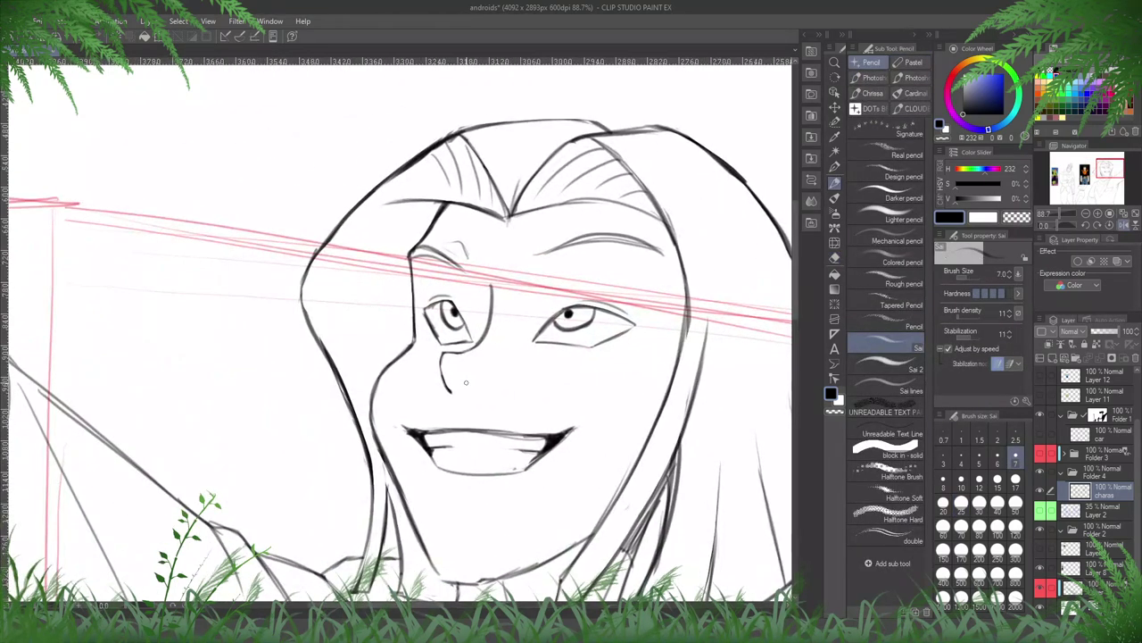
{"action": "left_click_drag", "start_coordinate": [473, 388], "coordinate": [486, 385]}
{"action": "key", "text": "h"}
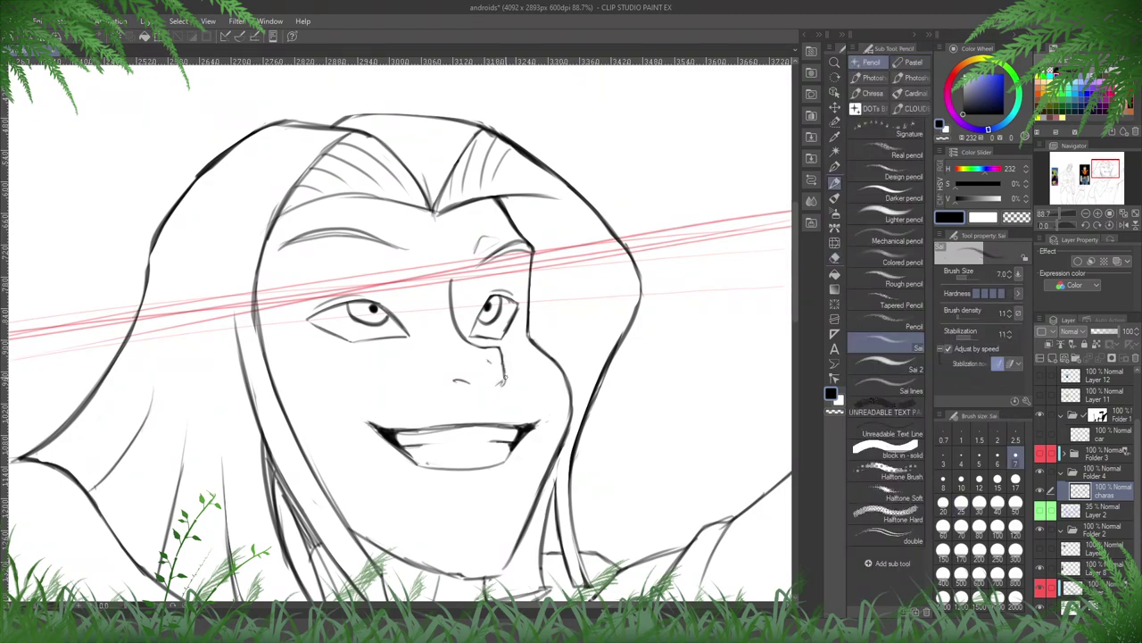
{"action": "mouse_move", "coordinate": [503, 359]}
{"action": "left_mouse_down"}
{"action": "mouse_move", "coordinate": [501, 384]}
{"action": "mouse_move", "coordinate": [501, 373]}
{"action": "left_mouse_up"}
{"action": "key", "text": "e"}
{"action": "key", "text": "p"}
{"action": "key", "text": "h"}
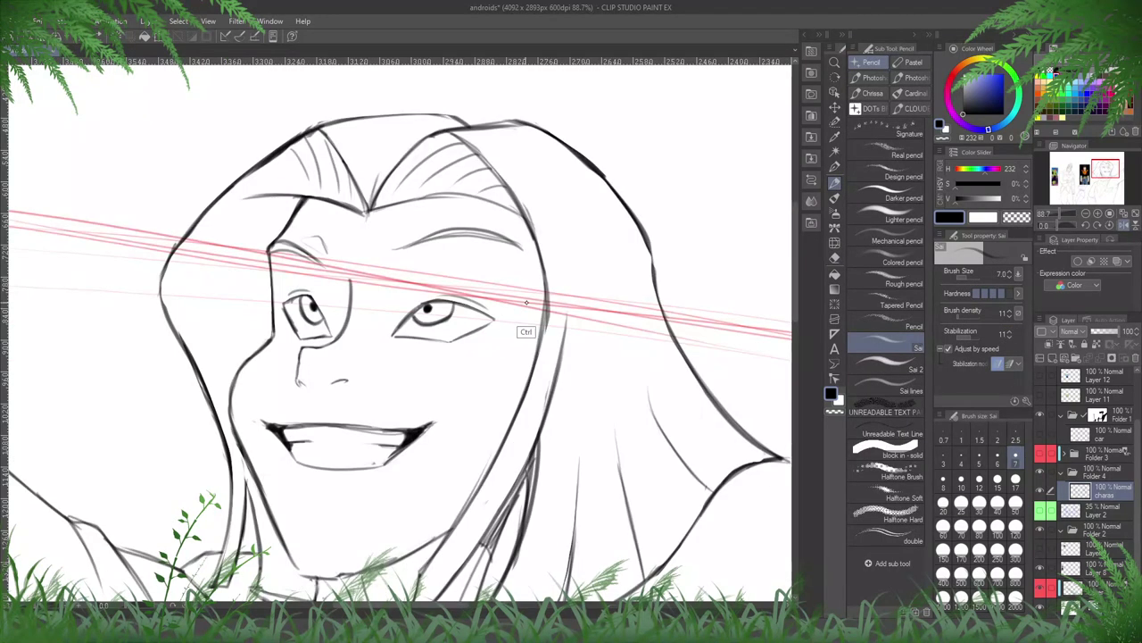
{"action": "key", "text": "ctrl+z"}
{"action": "key", "text": "ctrl+z"}
{"action": "key", "text": "ctrl+z"}
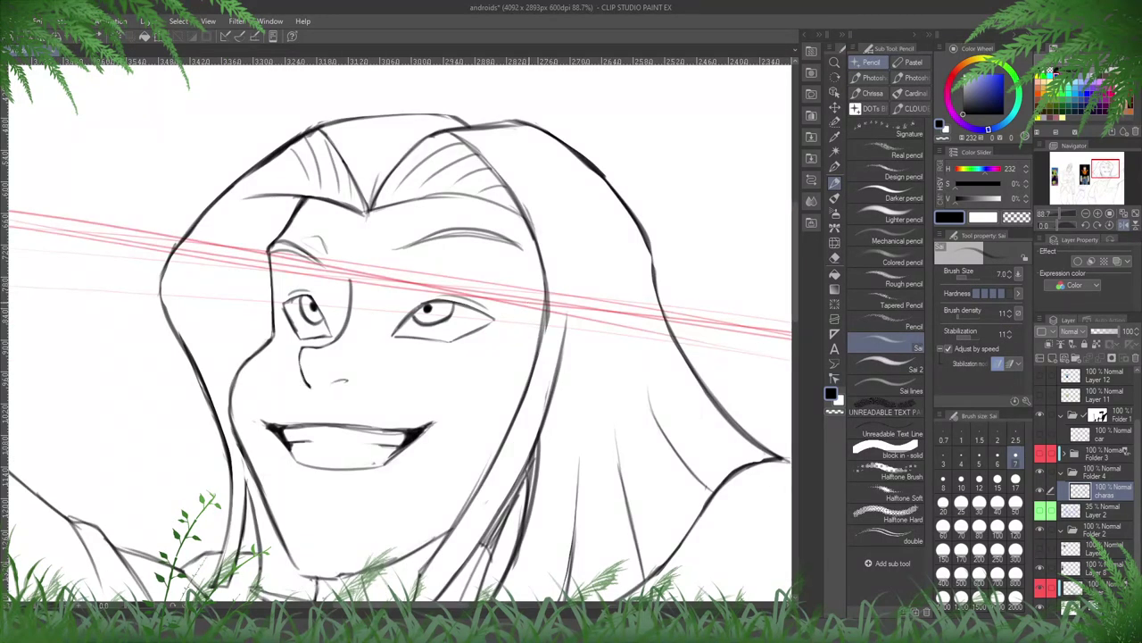
- Hide the reference picture of the black-haired android that covers the small woman with crossed arms
{"action": "scroll", "coordinate": [528, 303], "scroll_direction": "down", "scroll_amount": 5}
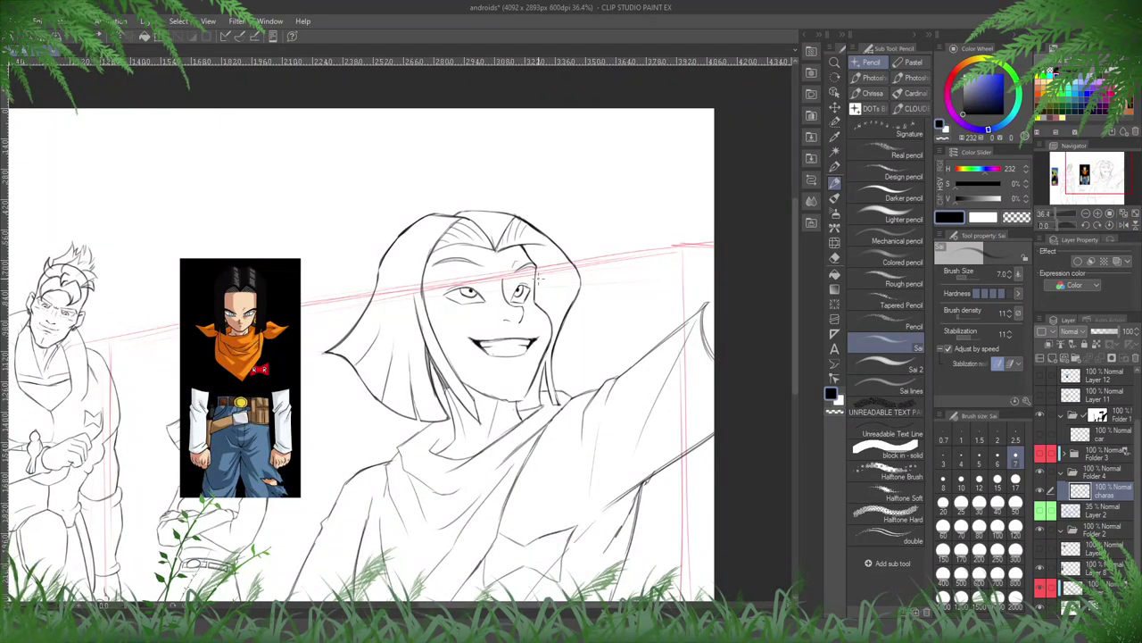
{"action": "scroll", "coordinate": [538, 279], "scroll_direction": "down", "scroll_amount": 2}
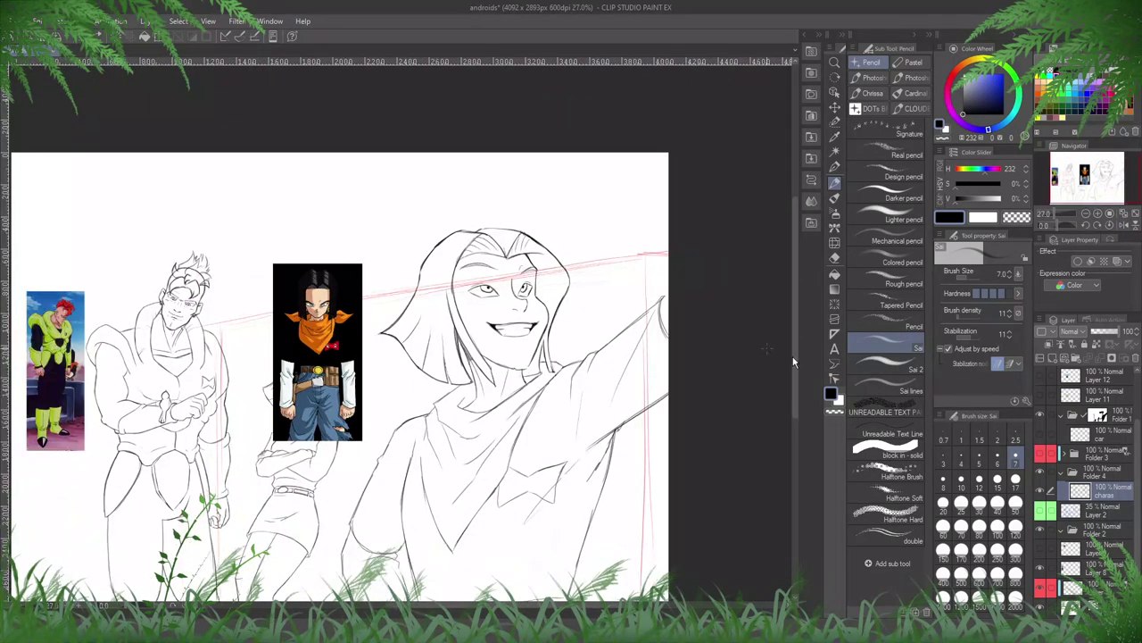
{"action": "scroll", "coordinate": [1039, 379], "scroll_direction": "up", "scroll_amount": 1}
{"action": "left_click", "coordinate": [1040, 376]}
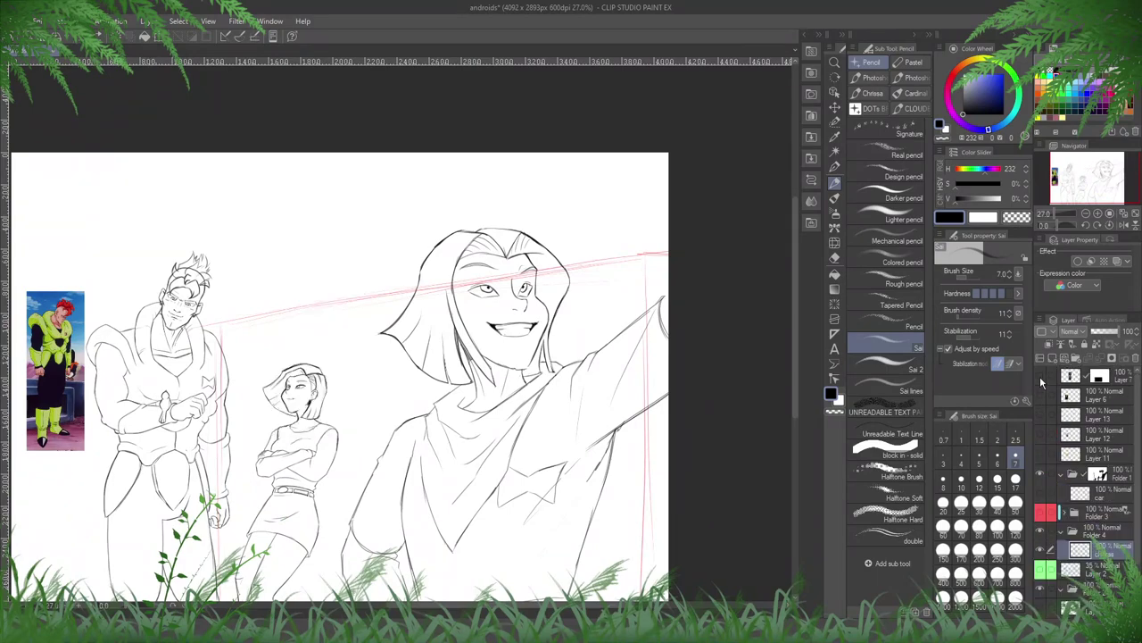
- Erase and redraw the small woman's profile contour beside the far eye and the bridge of the nose in the mirrored view
{"action": "scroll", "coordinate": [259, 410], "scroll_direction": "up", "scroll_amount": 6}
{"action": "scroll", "coordinate": [361, 375], "scroll_direction": "up", "scroll_amount": 3}
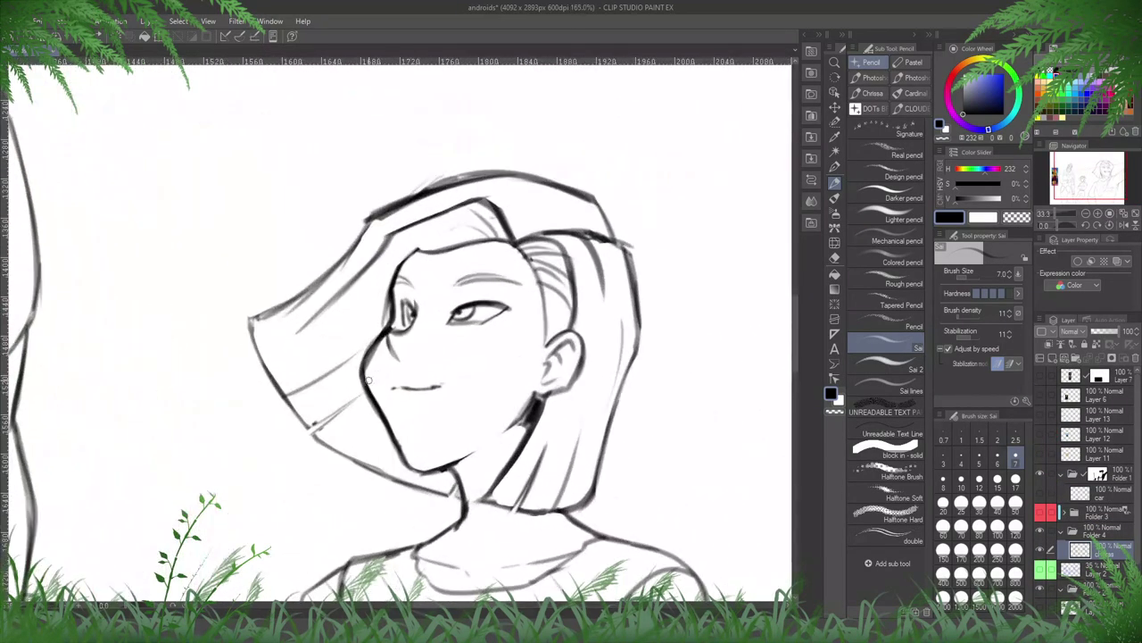
{"action": "key", "text": "h"}
{"action": "key", "text": "e"}
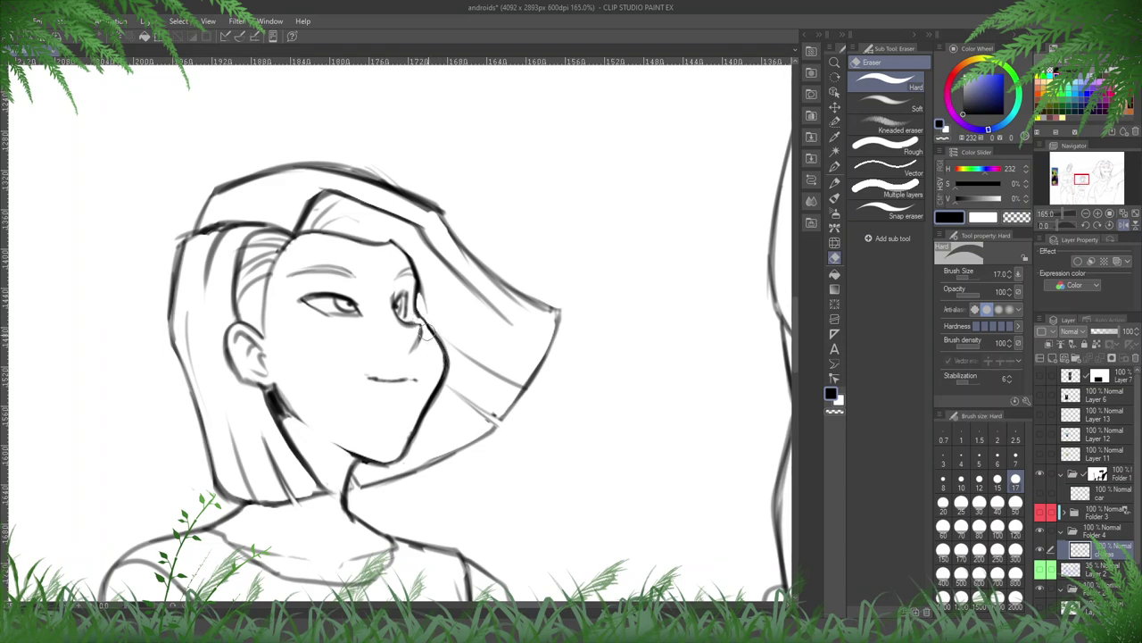
{"action": "key", "text": "p"}
{"action": "left_click_drag", "start_coordinate": [417, 306], "coordinate": [431, 328]}
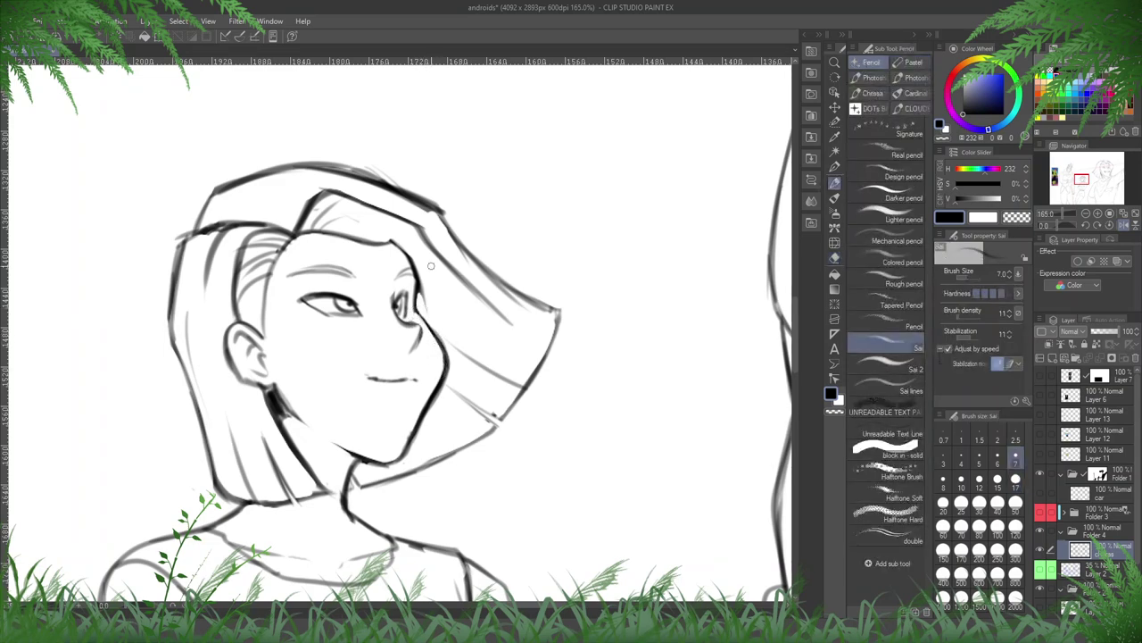
{"action": "left_click_drag", "start_coordinate": [608, 375], "coordinate": [668, 447]}
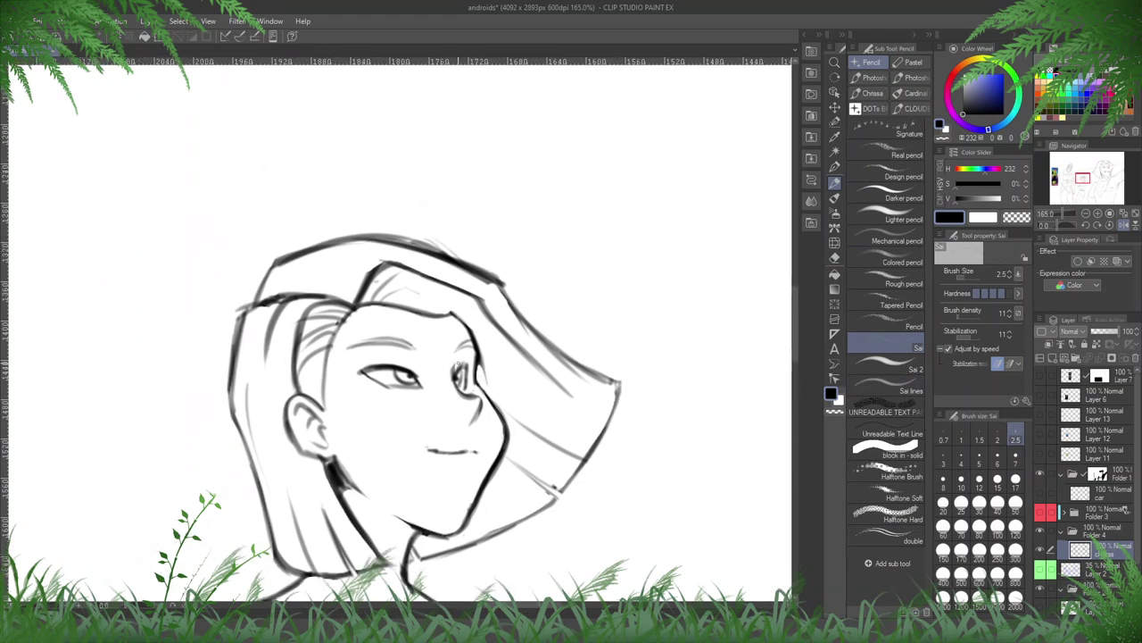
- Reshape the small woman's nose into a shorter tip with a nostril mark, using eraser size 7 and pencil size 2.5
{"action": "key", "text": "e"}
{"action": "key", "text": "bracketleft"}
{"action": "key", "text": "bracketleft"}
{"action": "key", "text": "bracketleft"}
{"action": "key", "text": "bracketleft"}
{"action": "key", "text": "bracketleft"}
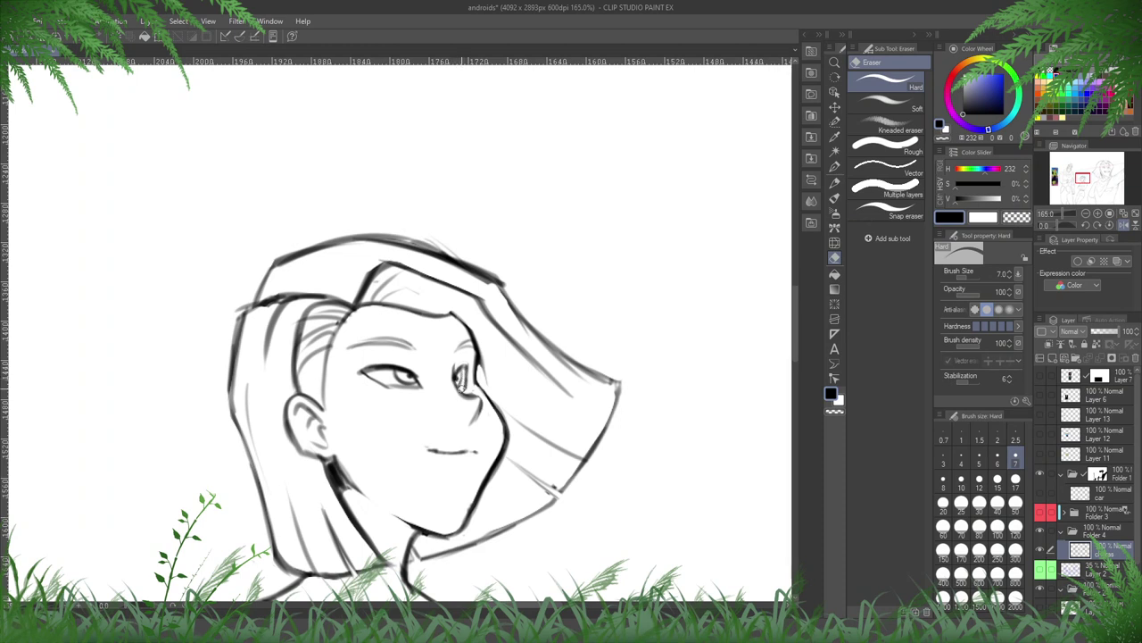
{"action": "key", "text": "p"}
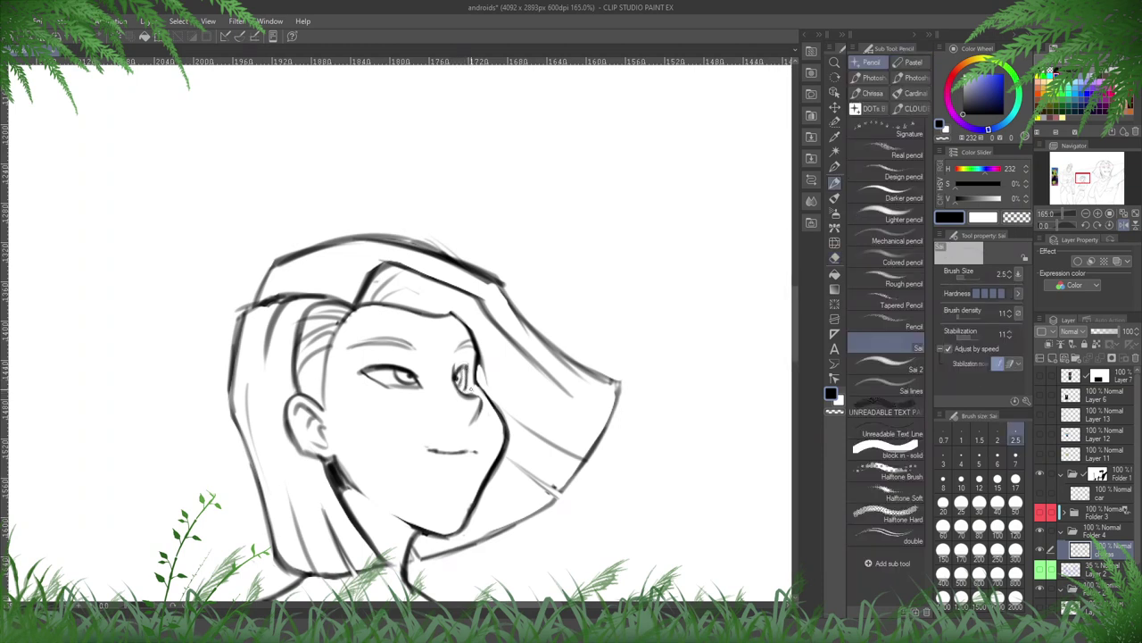
{"action": "key", "text": "e"}
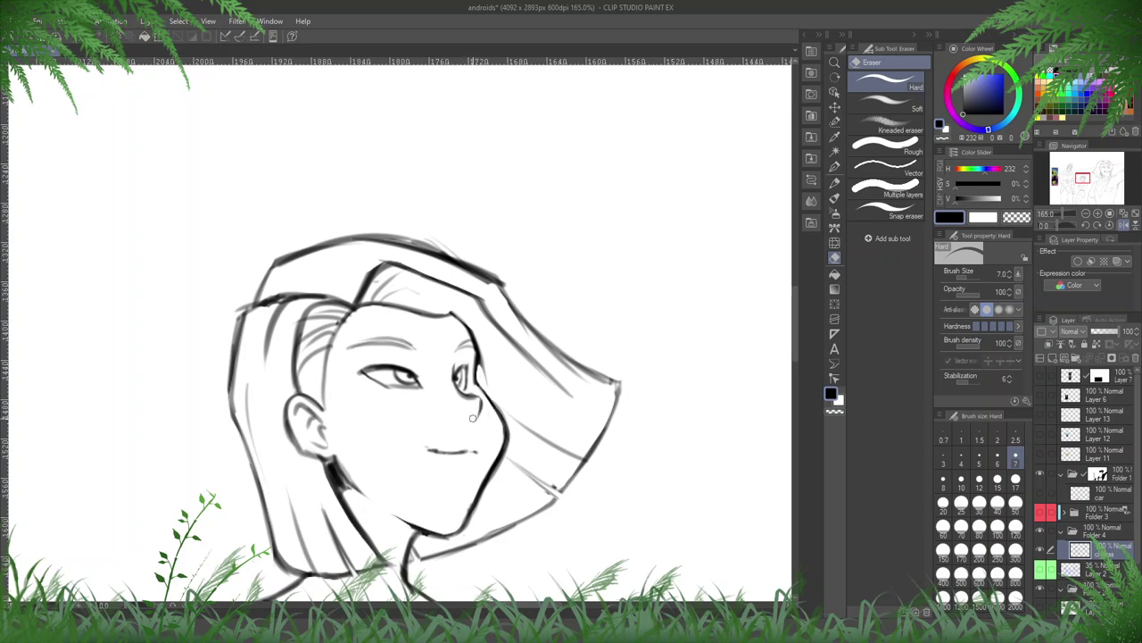
{"action": "key", "text": "h"}
{"action": "left_click_drag", "start_coordinate": [342, 416], "coordinate": [461, 391]}
{"action": "key", "text": "p"}
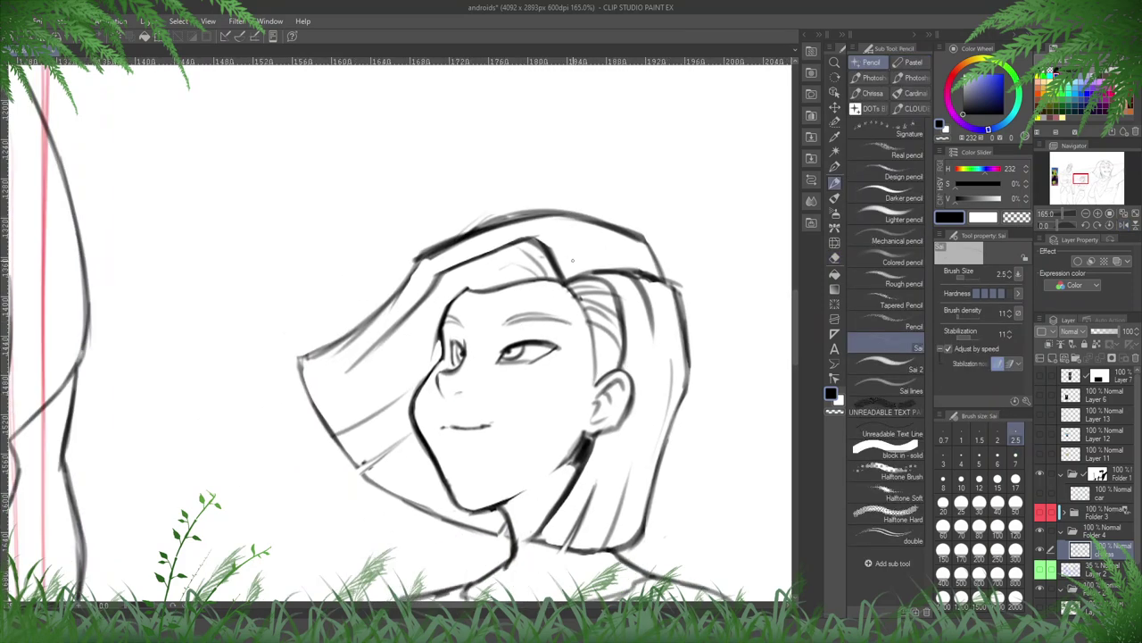
- Trim the outer corner of the small woman's near eye and redraw its lids with fine pencil lines
{"action": "key", "text": "e"}
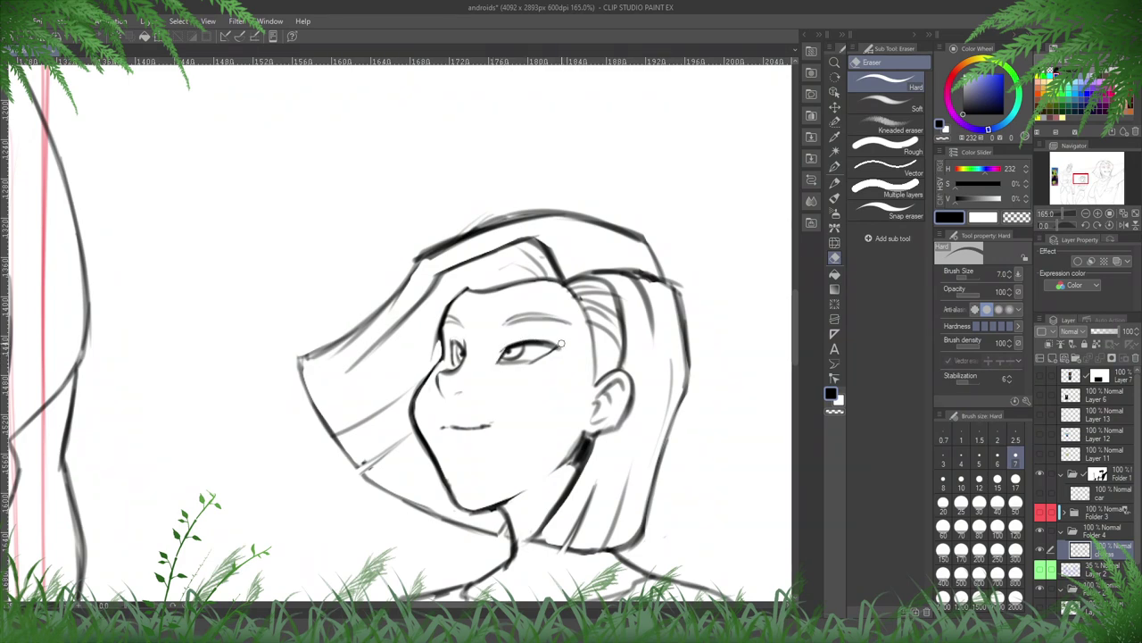
{"action": "key", "text": "p"}
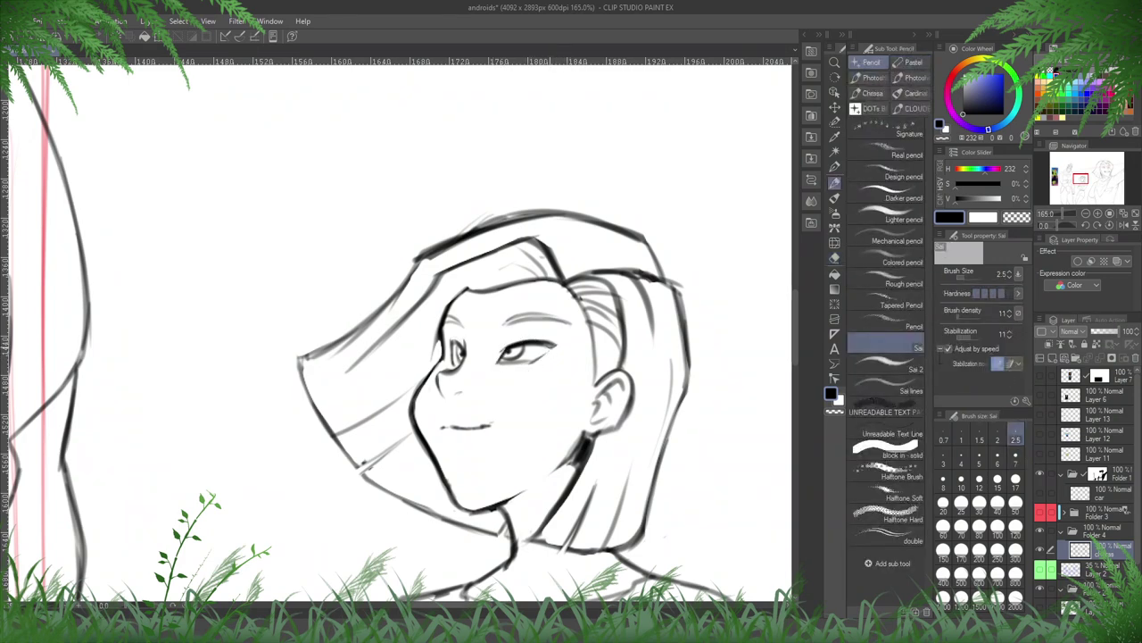
{"action": "key", "text": "e"}
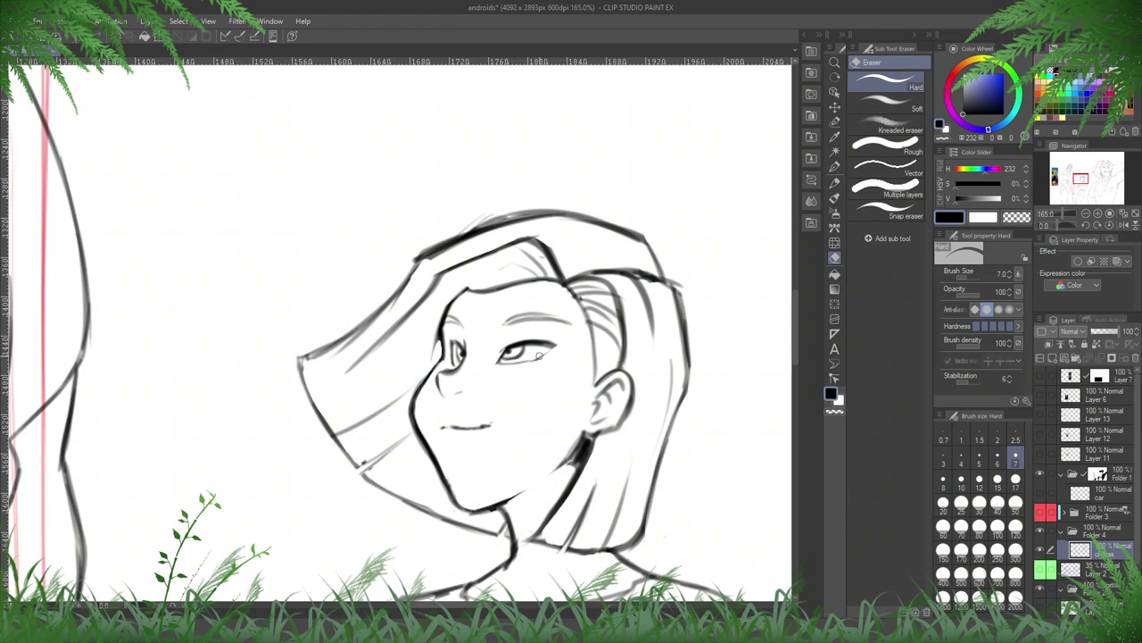
{"action": "key", "text": "p"}
{"action": "key", "text": "e"}
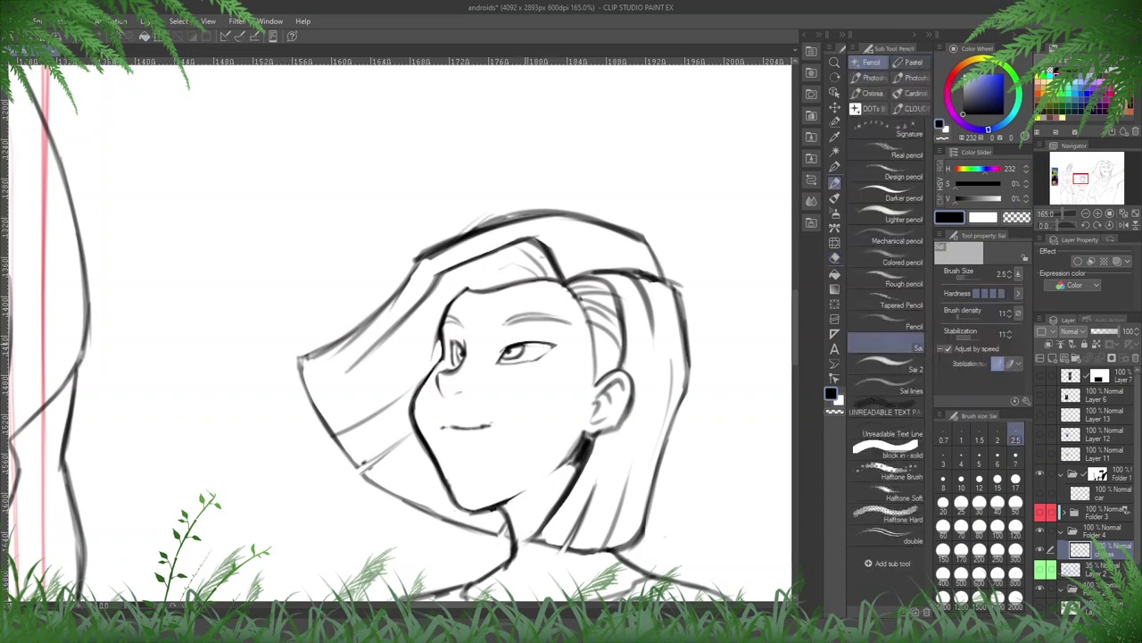
{"action": "key", "text": "p"}
{"action": "key", "text": "e"}
{"action": "key", "text": "p"}
- Thin out and redraw the small woman's near eyebrow with pencil size 4, checking it in the mirrored view
{"action": "key", "text": "e"}
{"action": "key", "text": "p"}
{"action": "key", "text": "e"}
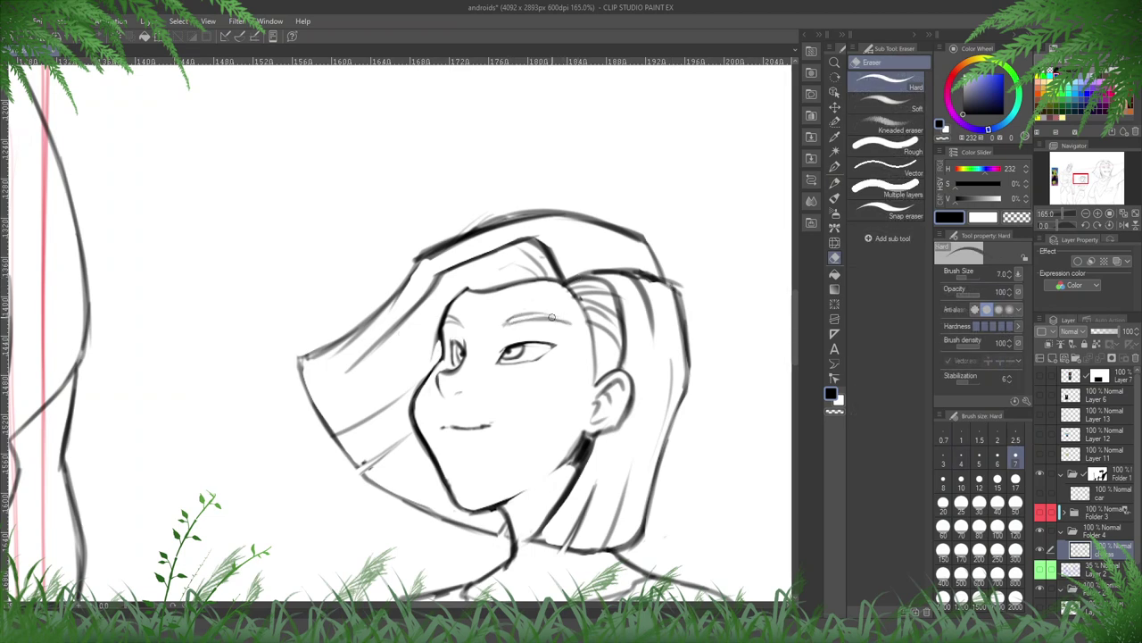
{"action": "key", "text": "p"}
{"action": "left_click_drag", "start_coordinate": [505, 326], "coordinate": [567, 325]}
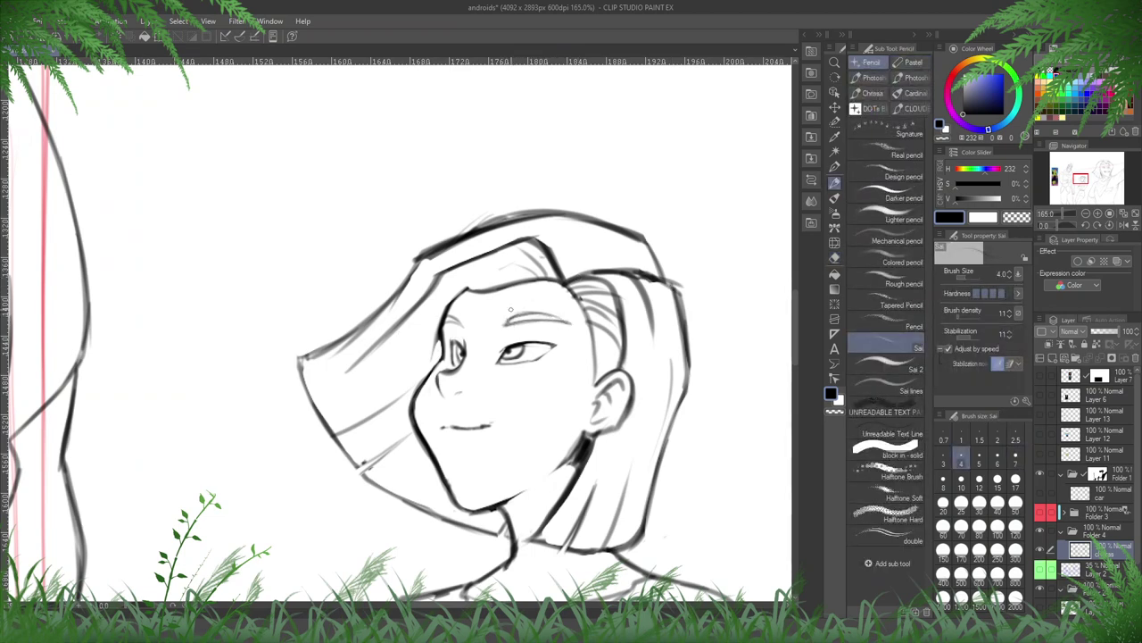
{"action": "key", "text": "h"}
{"action": "left_click_drag", "start_coordinate": [485, 262], "coordinate": [640, 260]}
{"action": "left_click_drag", "start_coordinate": [581, 184], "coordinate": [635, 166]}
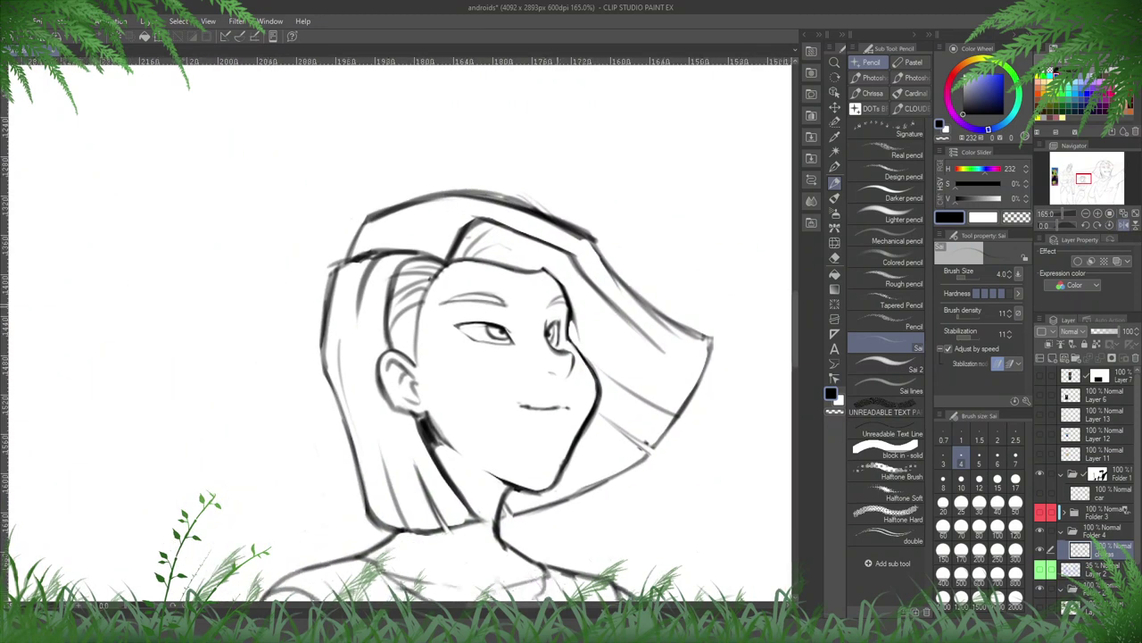
- Clean up the small woman's hair strands and outer outline at the crown above the ear
{"action": "key", "text": "e"}
{"action": "key", "text": "p"}
{"action": "key", "text": "e"}
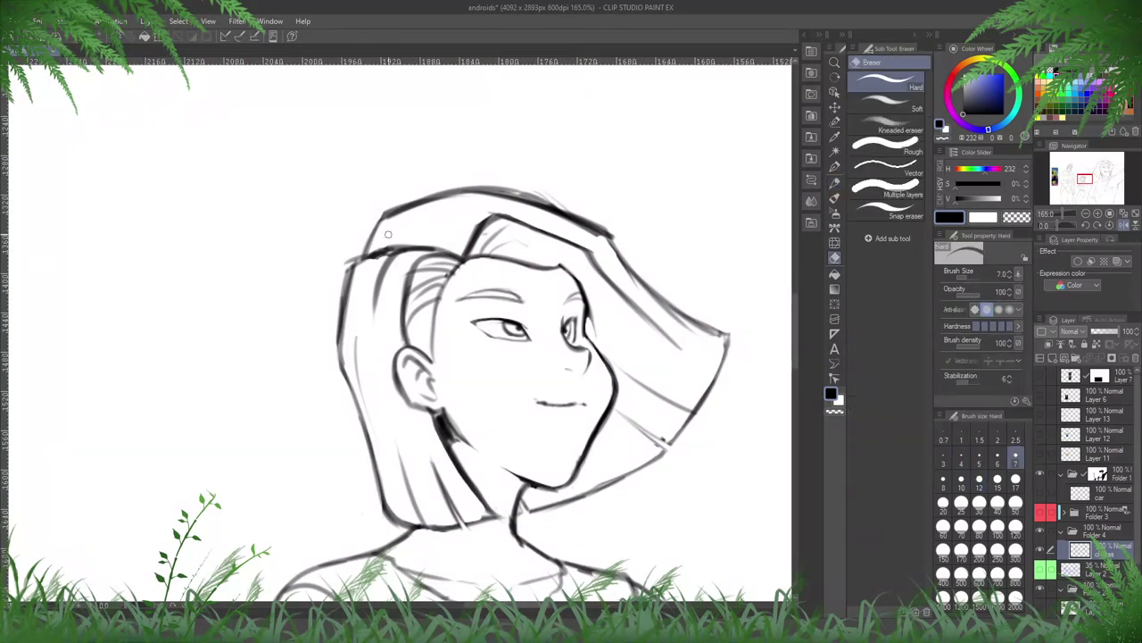
{"action": "mouse_move", "coordinate": [399, 257]}
{"action": "left_mouse_down"}
{"action": "mouse_move", "coordinate": [377, 312]}
{"action": "mouse_move", "coordinate": [374, 304]}
{"action": "left_mouse_up"}
{"action": "mouse_move", "coordinate": [373, 258]}
{"action": "left_mouse_down"}
{"action": "mouse_move", "coordinate": [350, 290]}
{"action": "mouse_move", "coordinate": [343, 359]}
{"action": "mouse_move", "coordinate": [345, 312]}
{"action": "mouse_move", "coordinate": [348, 384]}
{"action": "left_mouse_up"}
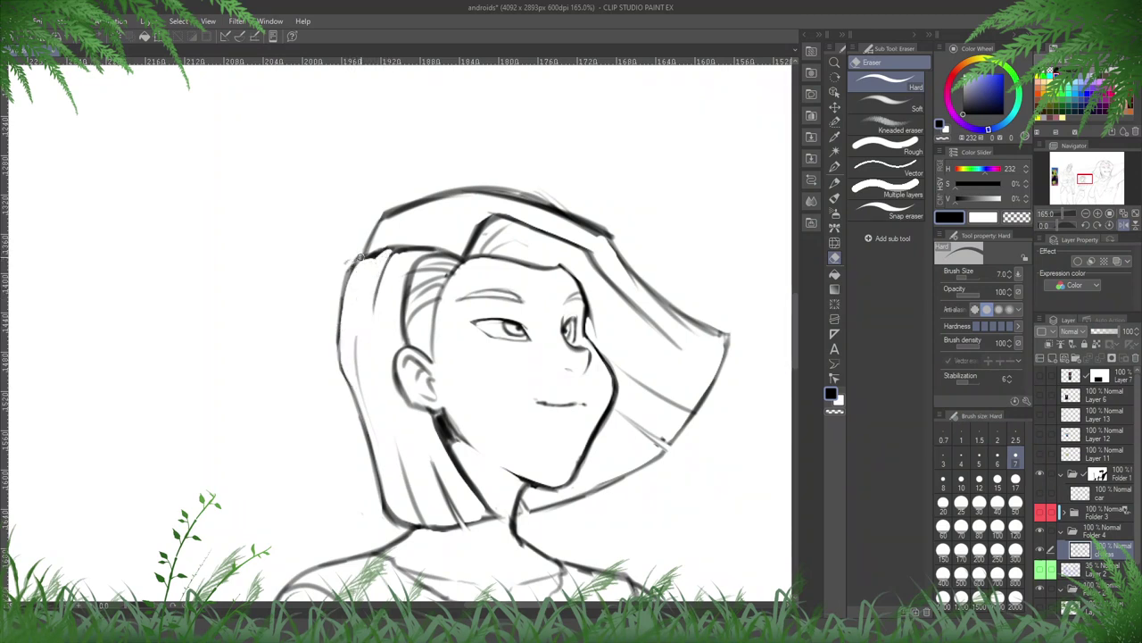
{"action": "left_click_drag", "start_coordinate": [415, 256], "coordinate": [401, 341]}
{"action": "key", "text": "h"}
{"action": "left_click_drag", "start_coordinate": [557, 450], "coordinate": [812, 426]}
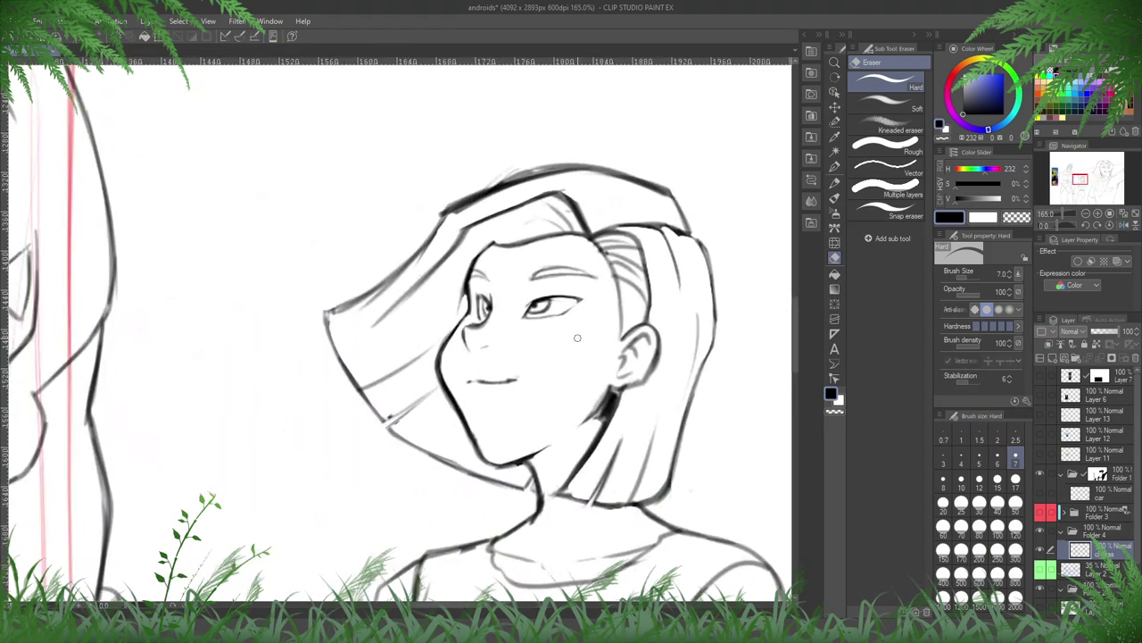
- Redraw the lower strand line in the small woman's wind-blown hair with pencil size 7 so it meets the hair's edge
{"action": "key", "text": "p"}
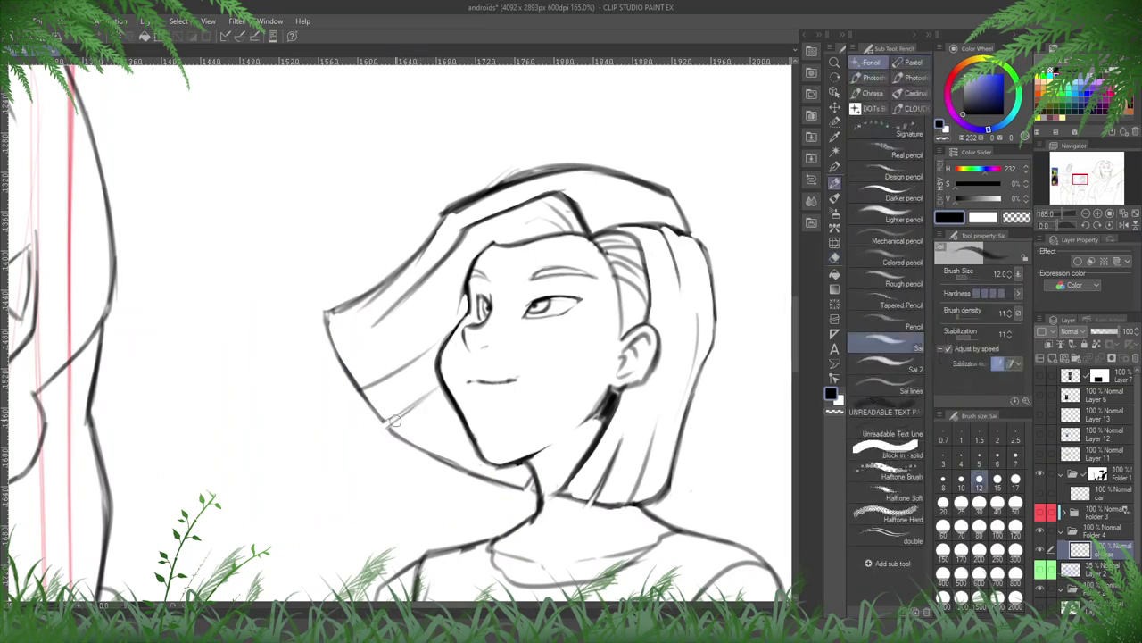
{"action": "left_click_drag", "start_coordinate": [389, 426], "coordinate": [440, 386]}
{"action": "key", "text": "ctrl+z"}
{"action": "left_click", "coordinate": [1016, 457]}
{"action": "left_click_drag", "start_coordinate": [697, 312], "coordinate": [698, 325]}
{"action": "key", "text": "ctrl+z"}
{"action": "left_click_drag", "start_coordinate": [388, 427], "coordinate": [444, 380]}
{"action": "key", "text": "ctrl+z"}
{"action": "key", "text": "e"}
- Erase the stray lines along the top and swept outer edge of the small woman's hair with eraser size 15
{"action": "left_click_drag", "start_coordinate": [580, 199], "coordinate": [611, 240]}
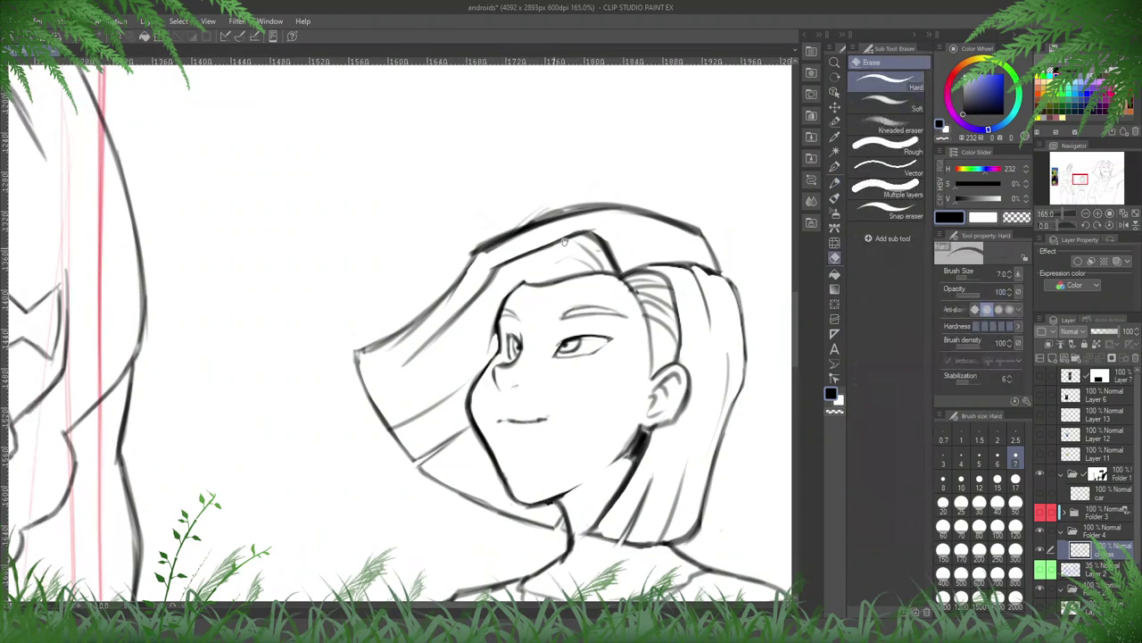
{"action": "left_click_drag", "start_coordinate": [637, 203], "coordinate": [476, 231]}
{"action": "key", "text": "bracketright"}
{"action": "key", "text": "bracketright"}
{"action": "key", "text": "bracketright"}
{"action": "key", "text": "bracketright"}
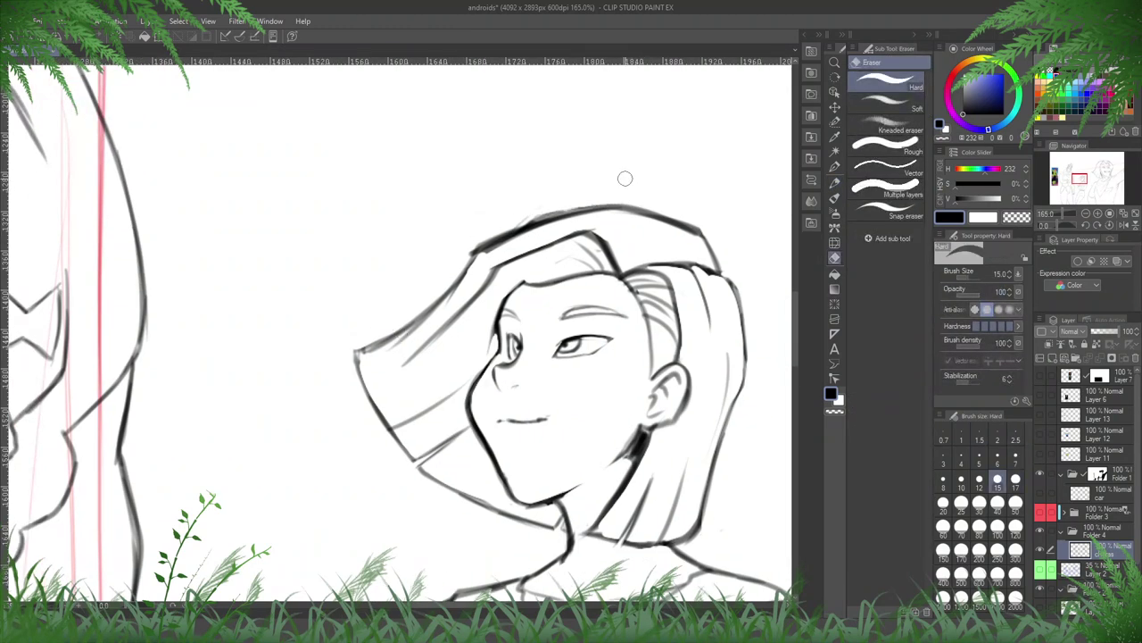
{"action": "mouse_move", "coordinate": [487, 253]}
{"action": "left_mouse_down"}
{"action": "mouse_move", "coordinate": [601, 218]}
{"action": "mouse_move", "coordinate": [476, 256]}
{"action": "mouse_move", "coordinate": [407, 327]}
{"action": "mouse_move", "coordinate": [355, 350]}
{"action": "mouse_move", "coordinate": [364, 385]}
{"action": "left_mouse_up"}
{"action": "key", "text": "p"}
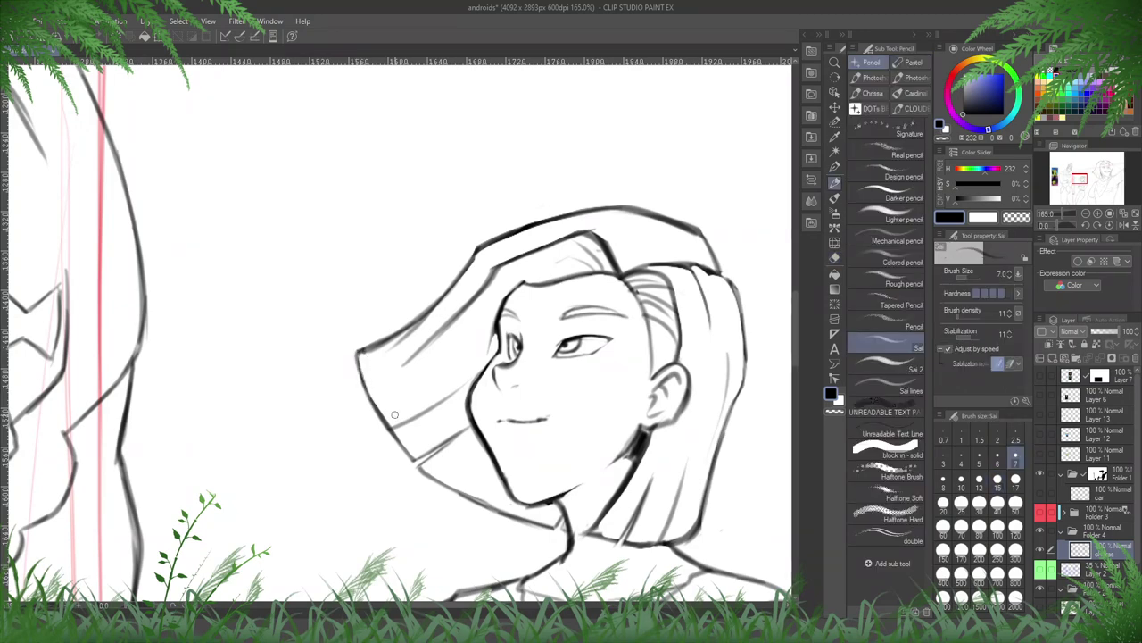
{"action": "key", "text": "h"}
{"action": "key", "text": "e"}
{"action": "left_click_drag", "start_coordinate": [459, 295], "coordinate": [683, 354]}
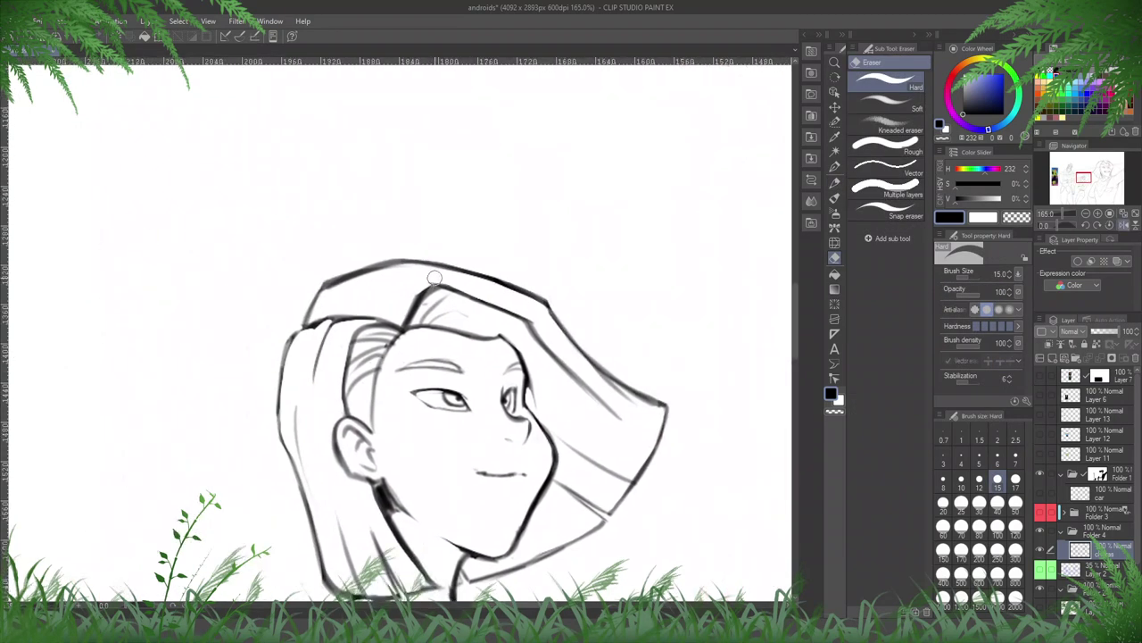
- Thin out the thick dark strand at the small woman's hair parting with eraser size 15, then flip the view back to check it
{"action": "left_click_drag", "start_coordinate": [424, 293], "coordinate": [400, 316]}
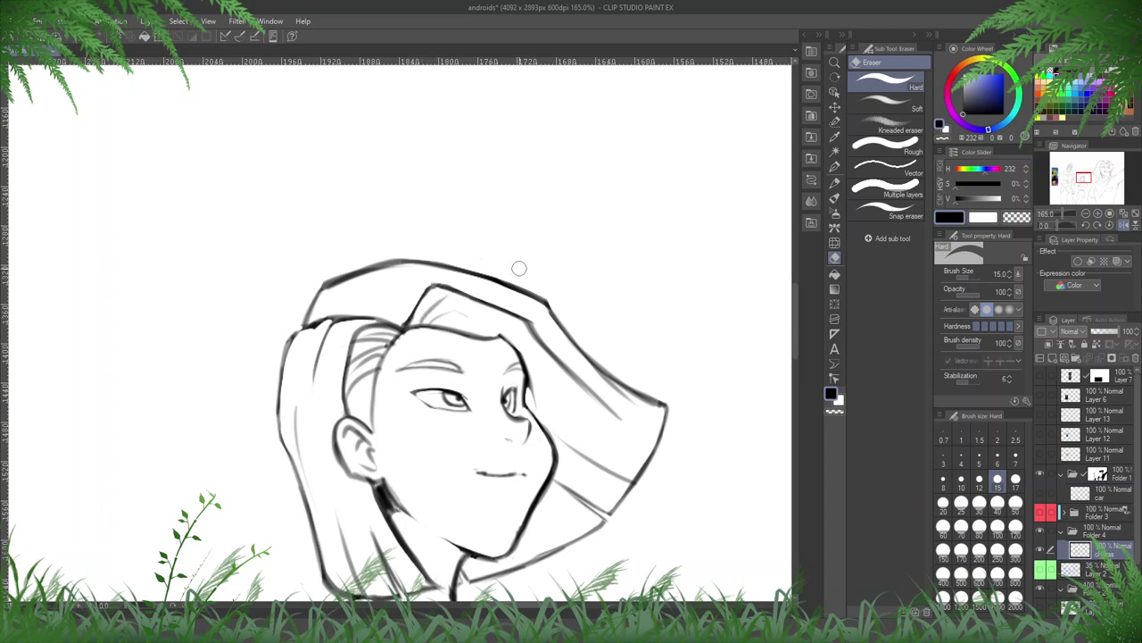
{"action": "key", "text": "h"}
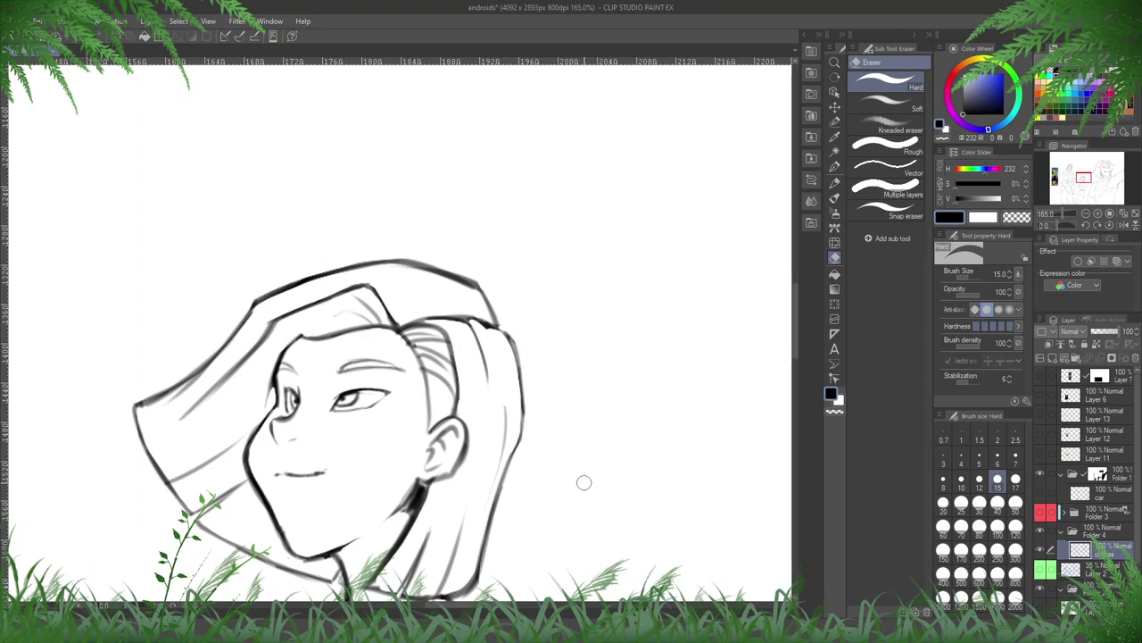
{"action": "scroll", "coordinate": [629, 256], "scroll_direction": "down", "scroll_amount": 3}
{"action": "scroll", "coordinate": [572, 295], "scroll_direction": "up", "scroll_amount": 3}
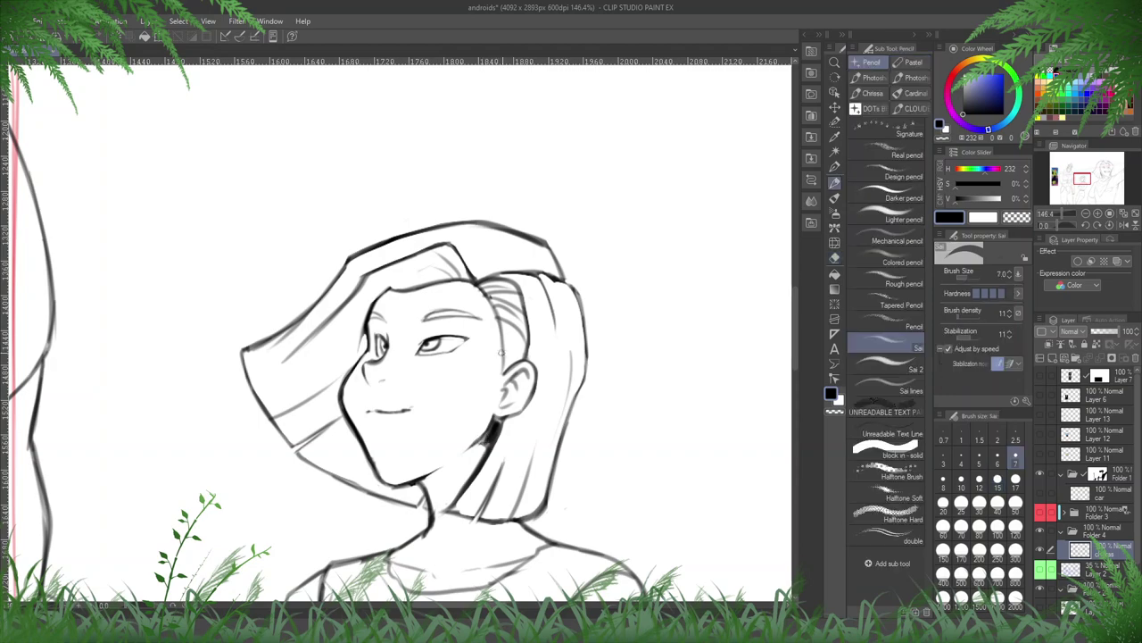
- Lasso the small woman from her head to her upper thighs, shift that part slightly down and left, and deselect it
{"action": "key", "text": "p"}
{"action": "scroll", "coordinate": [594, 224], "scroll_direction": "down", "scroll_amount": 4}
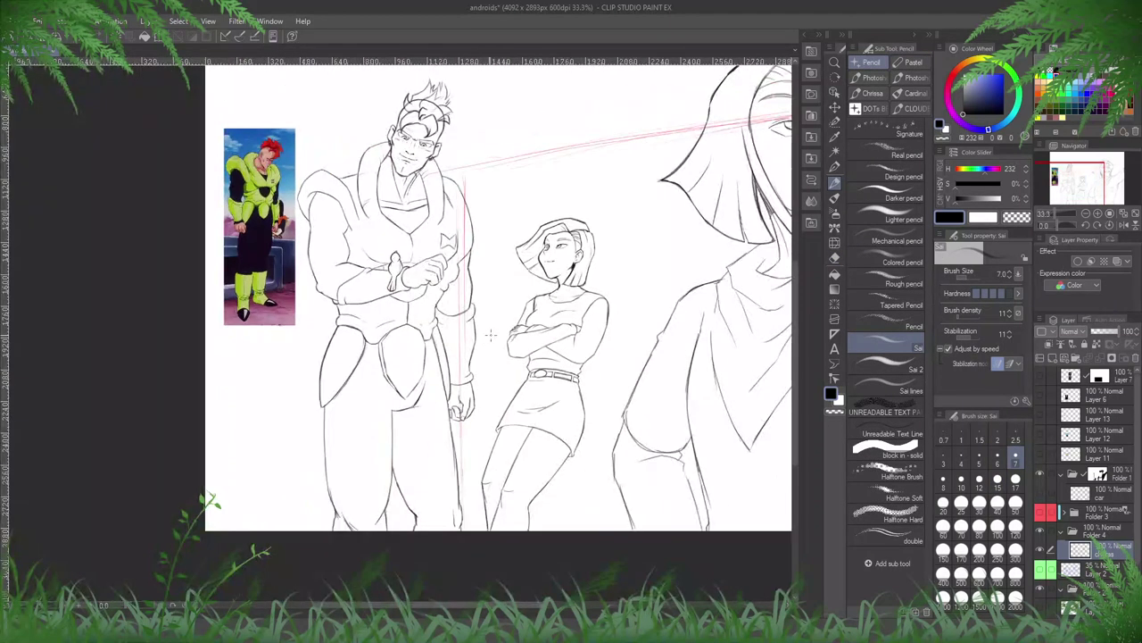
{"action": "scroll", "coordinate": [497, 333], "scroll_direction": "down", "scroll_amount": 2}
{"action": "scroll", "coordinate": [574, 348], "scroll_direction": "up", "scroll_amount": 3}
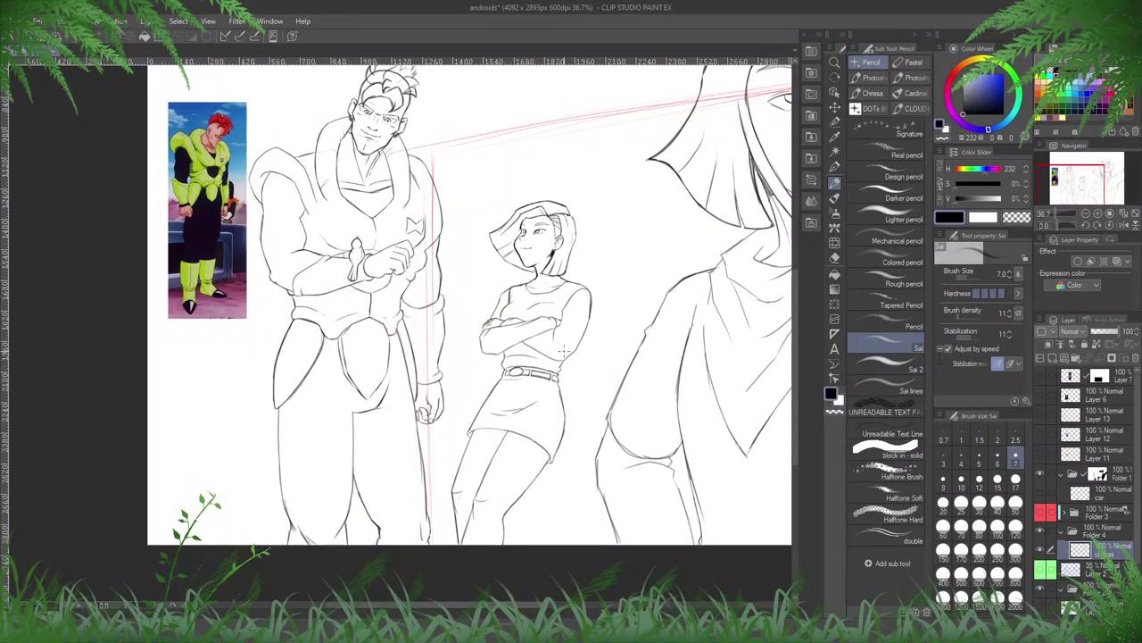
{"action": "left_click", "coordinate": [834, 121]}
{"action": "left_click", "coordinate": [866, 125]}
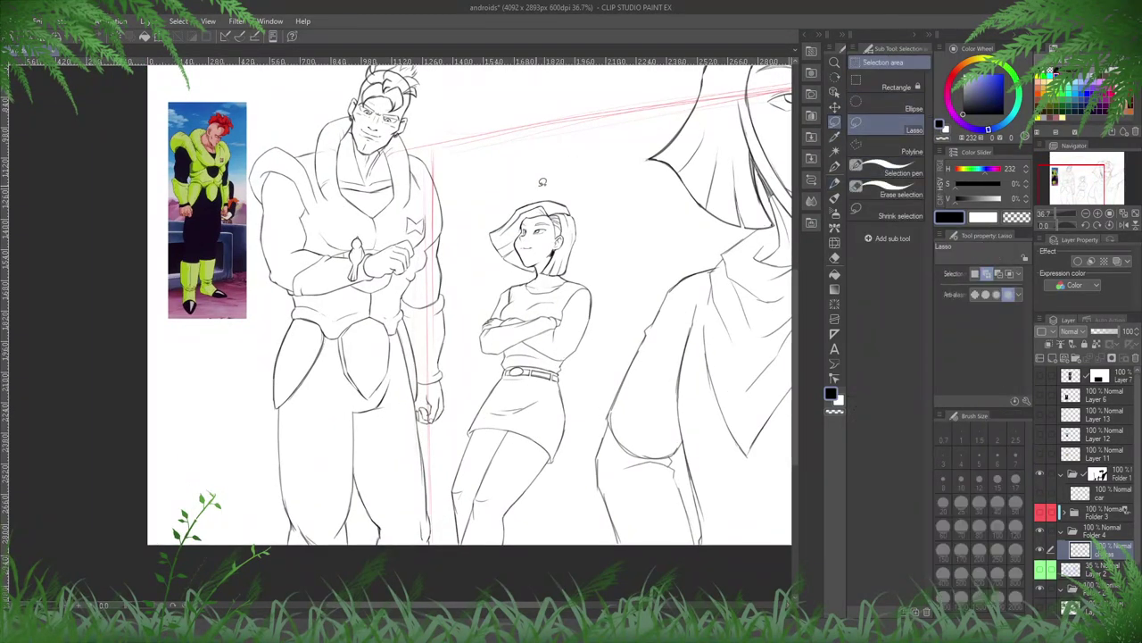
{"action": "mouse_move", "coordinate": [542, 184]}
{"action": "left_mouse_down"}
{"action": "mouse_move", "coordinate": [460, 366]}
{"action": "mouse_move", "coordinate": [452, 444]}
{"action": "mouse_move", "coordinate": [457, 457]}
{"action": "mouse_move", "coordinate": [506, 462]}
{"action": "mouse_move", "coordinate": [538, 500]}
{"action": "mouse_move", "coordinate": [576, 441]}
{"action": "mouse_move", "coordinate": [622, 267]}
{"action": "mouse_move", "coordinate": [611, 172]}
{"action": "left_mouse_up"}
{"action": "key", "text": "ctrl+t"}
{"action": "left_click_drag", "start_coordinate": [563, 444], "coordinate": [561, 452]}
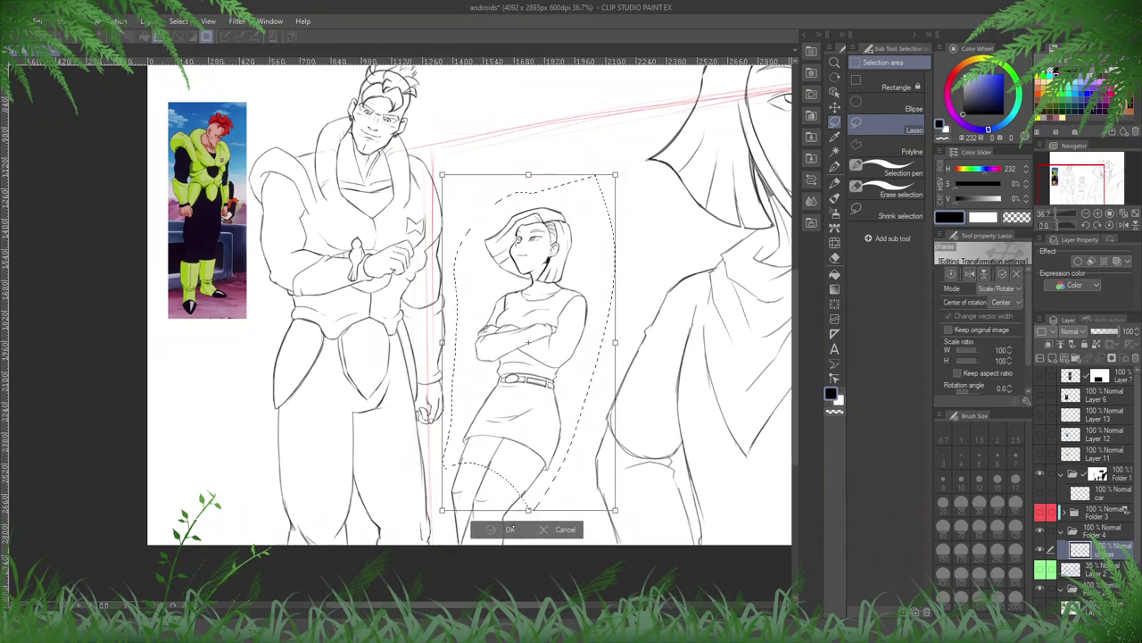
{"action": "left_click", "coordinate": [509, 531]}
{"action": "key", "text": "ctrl+d"}
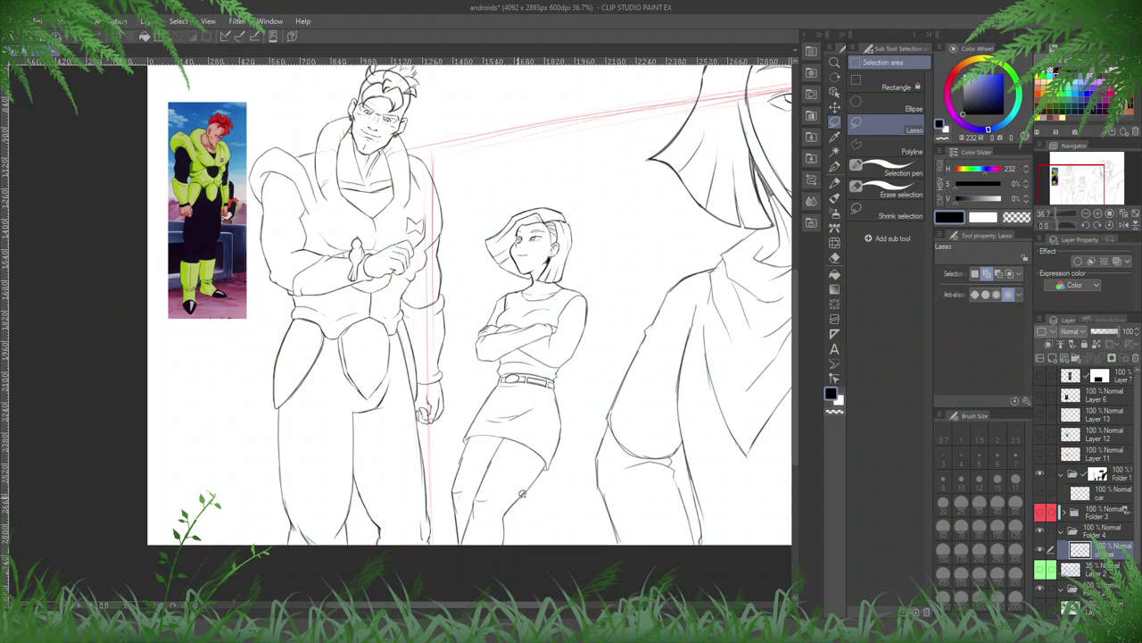
- Erase the doubled strokes on the rear outline of the small woman's near thigh and redraw it as one line with pencil size 7
{"action": "scroll", "coordinate": [522, 494], "scroll_direction": "up", "scroll_amount": 5}
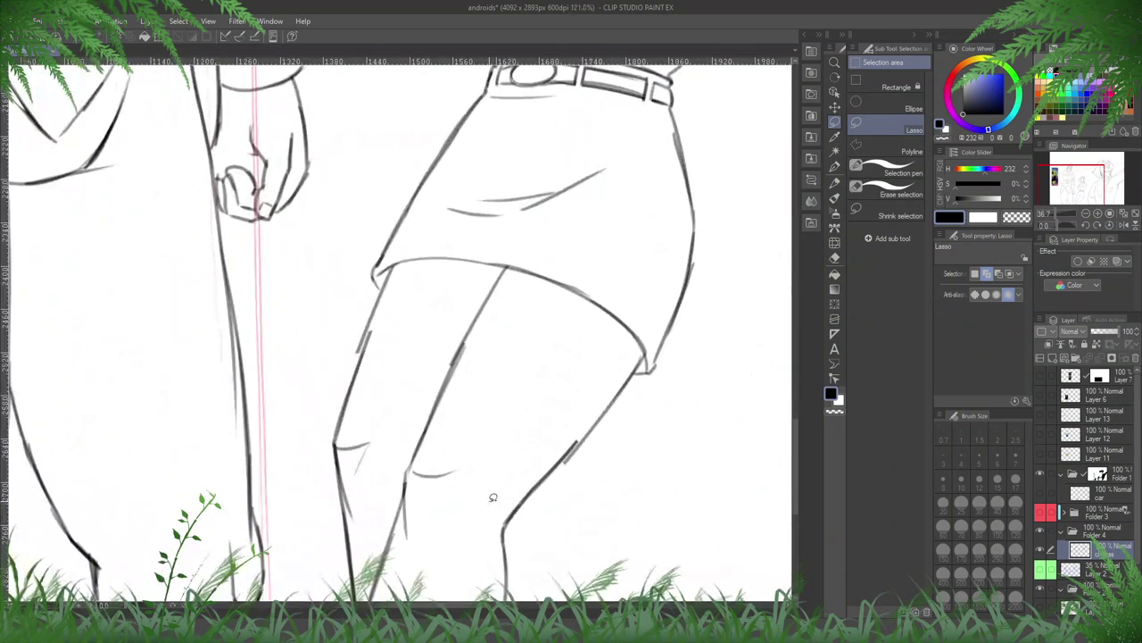
{"action": "key", "text": "e"}
{"action": "left_click_drag", "start_coordinate": [612, 414], "coordinate": [541, 490]}
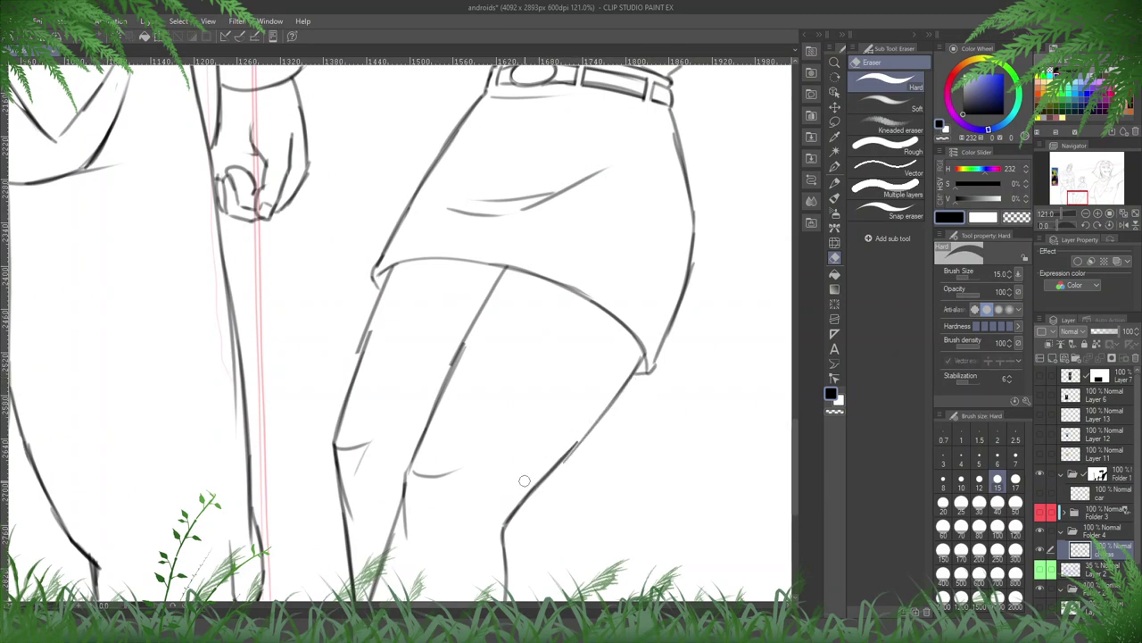
{"action": "left_click_drag", "start_coordinate": [570, 442], "coordinate": [527, 487]}
{"action": "key", "text": "p"}
{"action": "left_click_drag", "start_coordinate": [596, 422], "coordinate": [515, 506]}
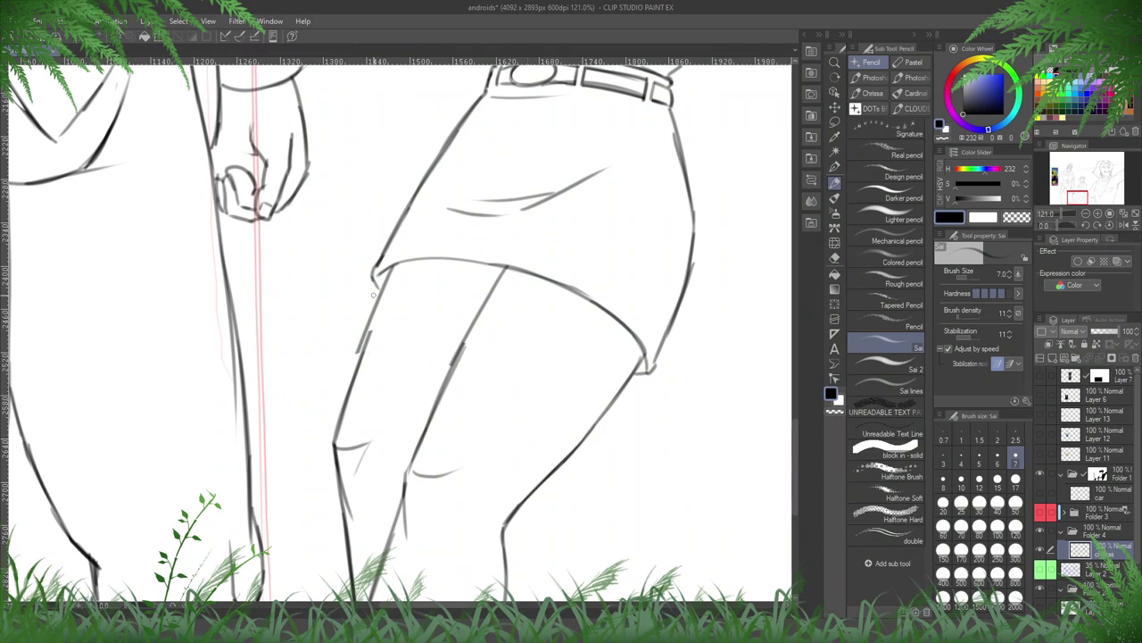
- Erase the overlapping strokes on the front outline of the small woman's far thigh and redraw it down from the skirt hem
{"action": "key", "text": "e"}
{"action": "left_click_drag", "start_coordinate": [383, 300], "coordinate": [352, 377]}
{"action": "key", "text": "p"}
{"action": "left_click_drag", "start_coordinate": [382, 283], "coordinate": [352, 376]}
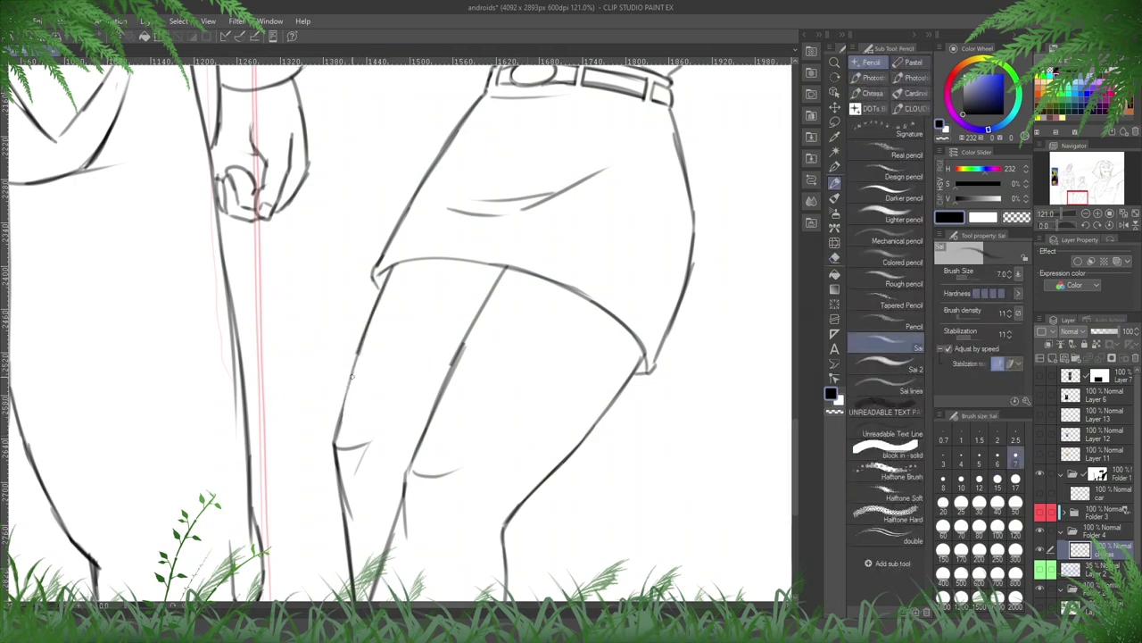
- Clean up the line between the small woman's thighs, redrawing it from the skirt hem to the knee with pencil size 7
{"action": "key", "text": "e"}
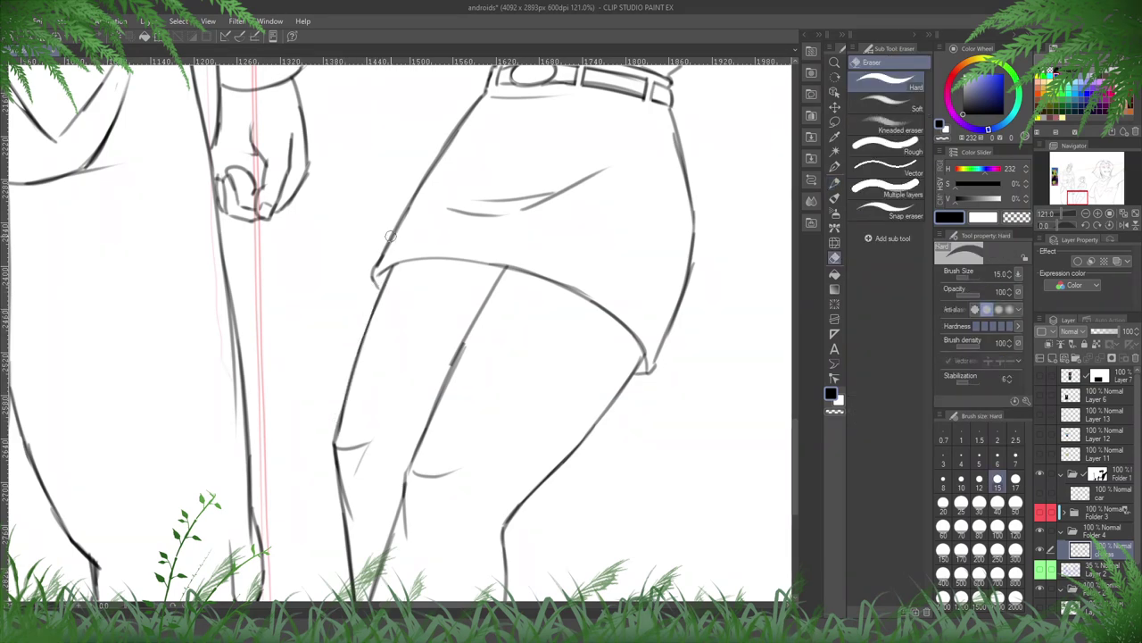
{"action": "left_click_drag", "start_coordinate": [469, 344], "coordinate": [419, 436]}
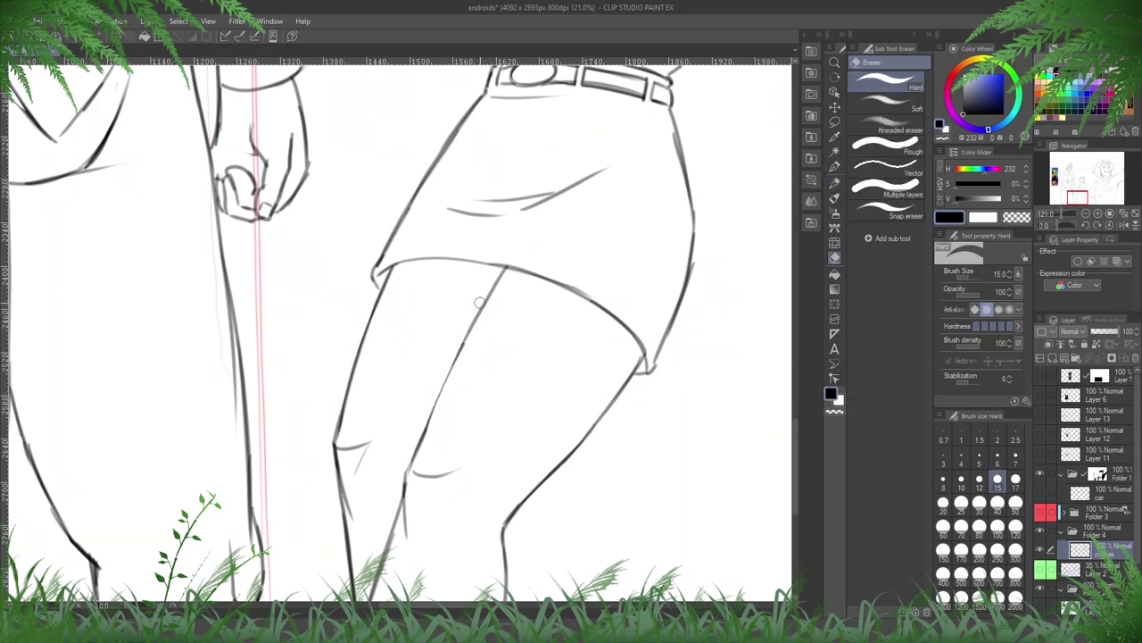
{"action": "key", "text": "p"}
{"action": "left_click_drag", "start_coordinate": [500, 274], "coordinate": [418, 454]}
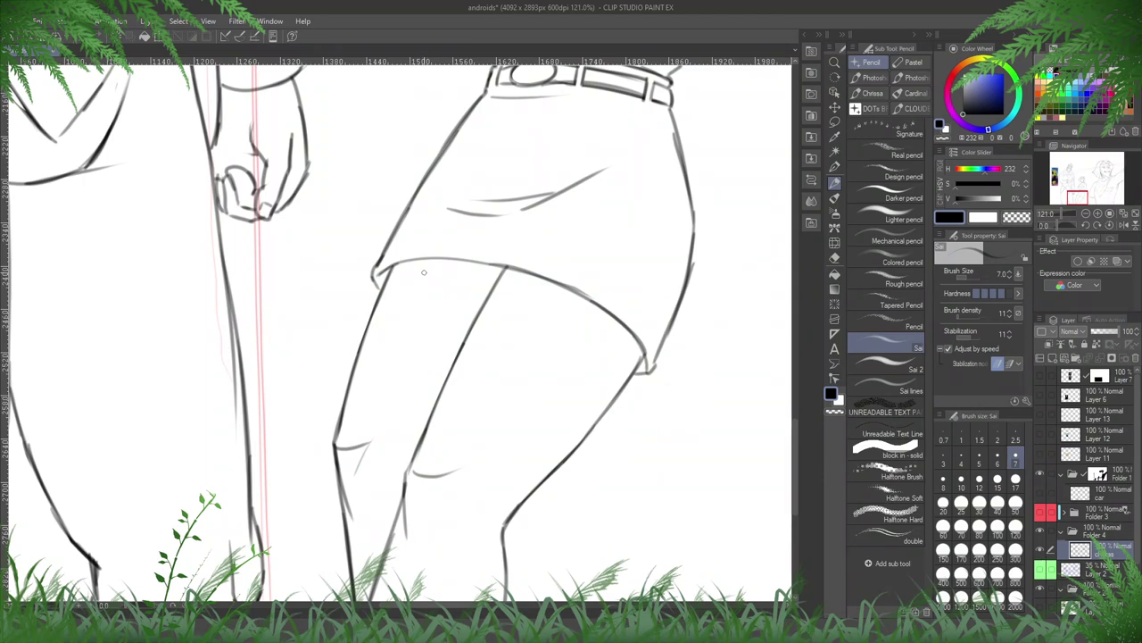
- Duplicate the sketch layer of the characters and merge the copies down into one layer to darken the lines
{"action": "scroll", "coordinate": [424, 272], "scroll_direction": "down", "scroll_amount": 6}
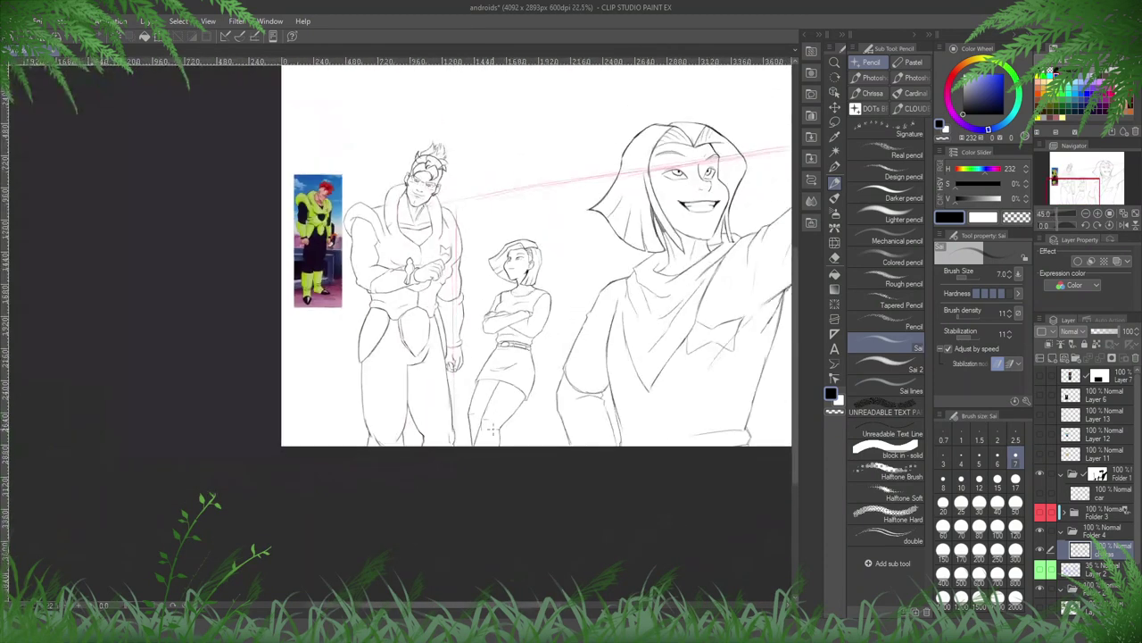
{"action": "left_click_drag", "start_coordinate": [546, 327], "coordinate": [473, 322]}
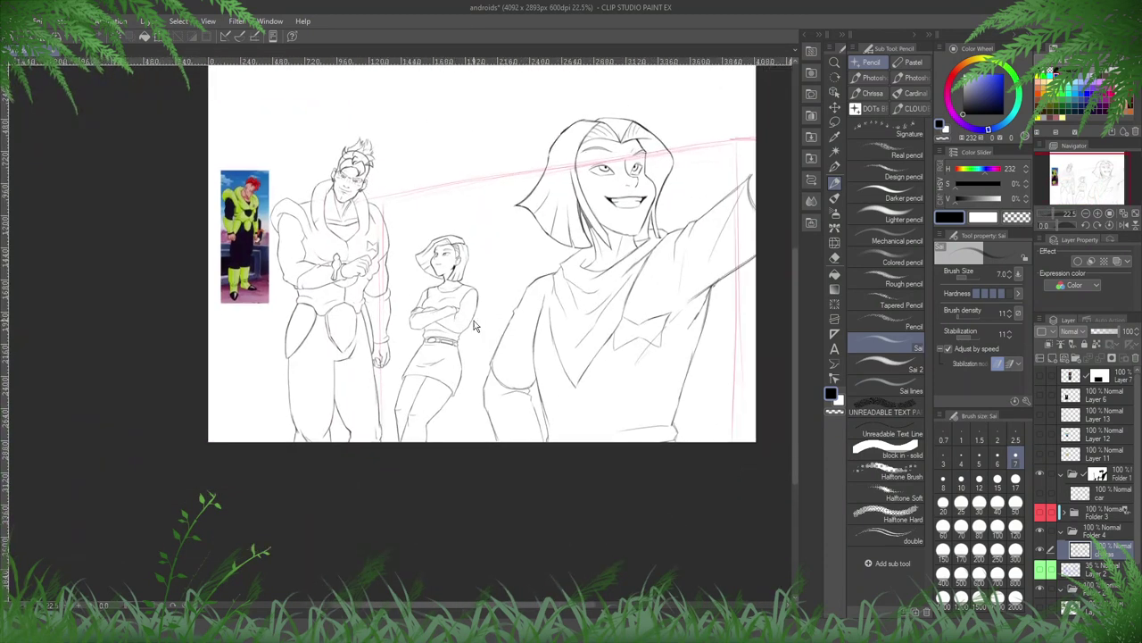
{"action": "key", "text": "ctrl+j"}
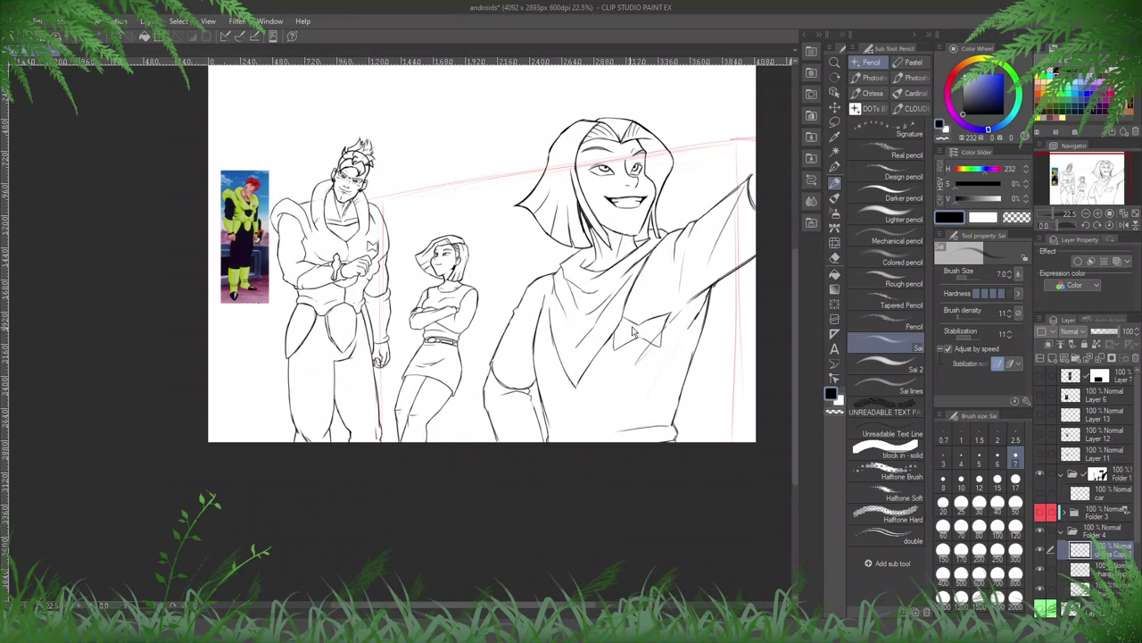
{"action": "key", "text": "ctrl+e"}
{"action": "key", "text": "ctrl+e"}
- Try to fill the tall man's sleeves, undershirt and trousers with black, using the Fill sub tool that refers only to the editing layer
{"action": "scroll", "coordinate": [288, 235], "scroll_direction": "up", "scroll_amount": 5}
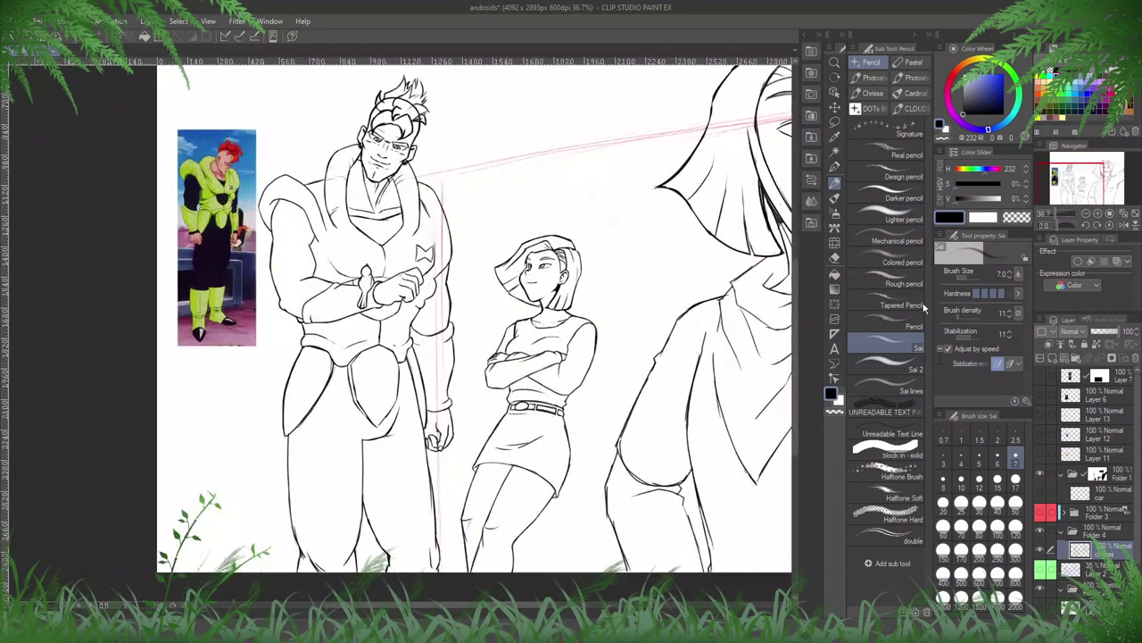
{"action": "left_click", "coordinate": [835, 273]}
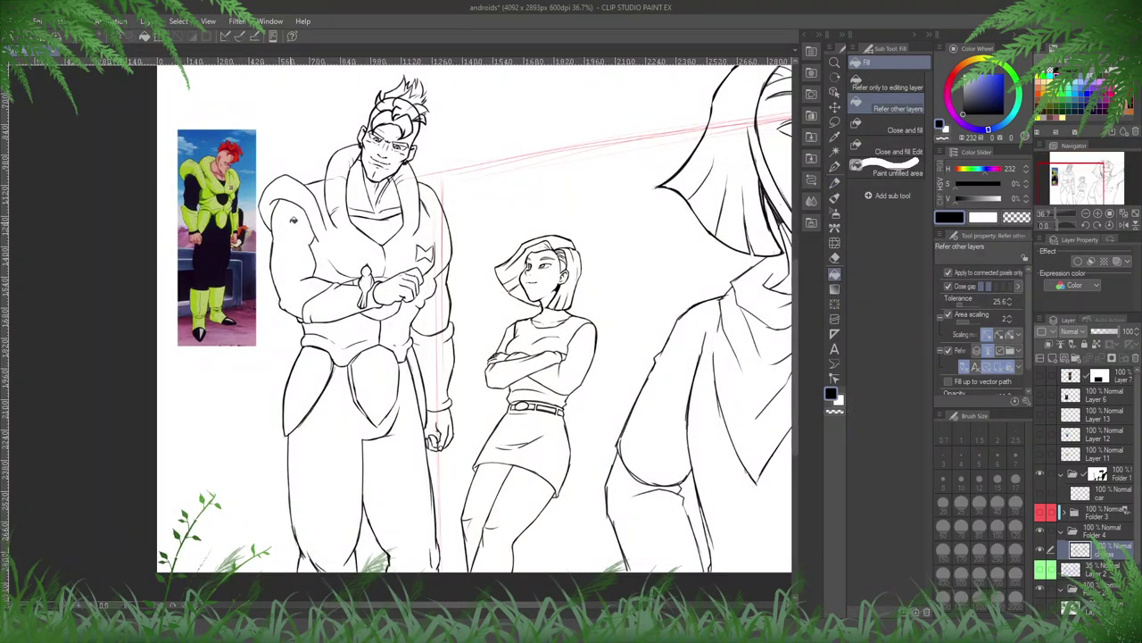
{"action": "left_click", "coordinate": [888, 86]}
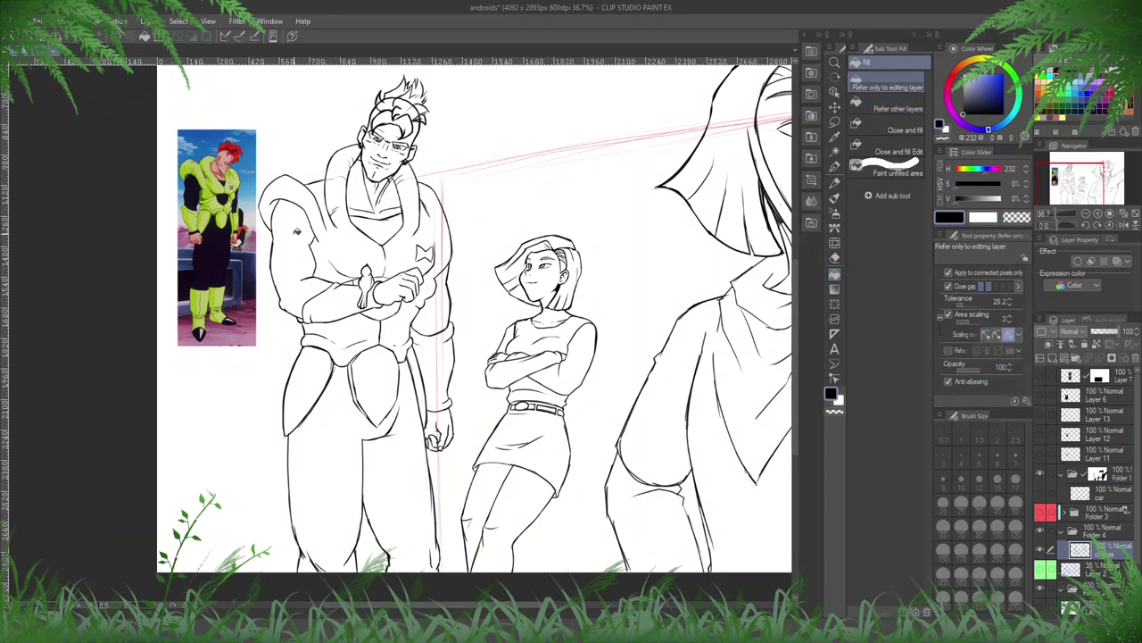
{"action": "left_click", "coordinate": [297, 230]}
{"action": "left_click", "coordinate": [440, 294]}
{"action": "left_click", "coordinate": [393, 239]}
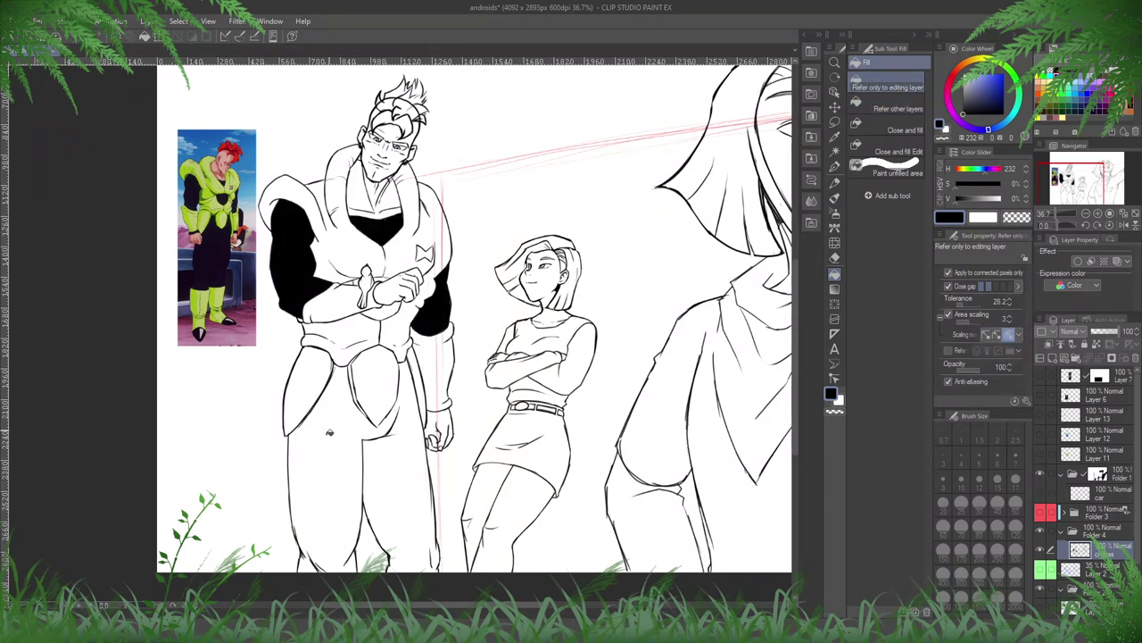
{"action": "left_click", "coordinate": [330, 432]}
{"action": "key", "text": "ctrl+z"}
- Undo the black fills on the tall man's sleeves and undershirt
{"action": "scroll", "coordinate": [330, 433], "scroll_direction": "up", "scroll_amount": 3}
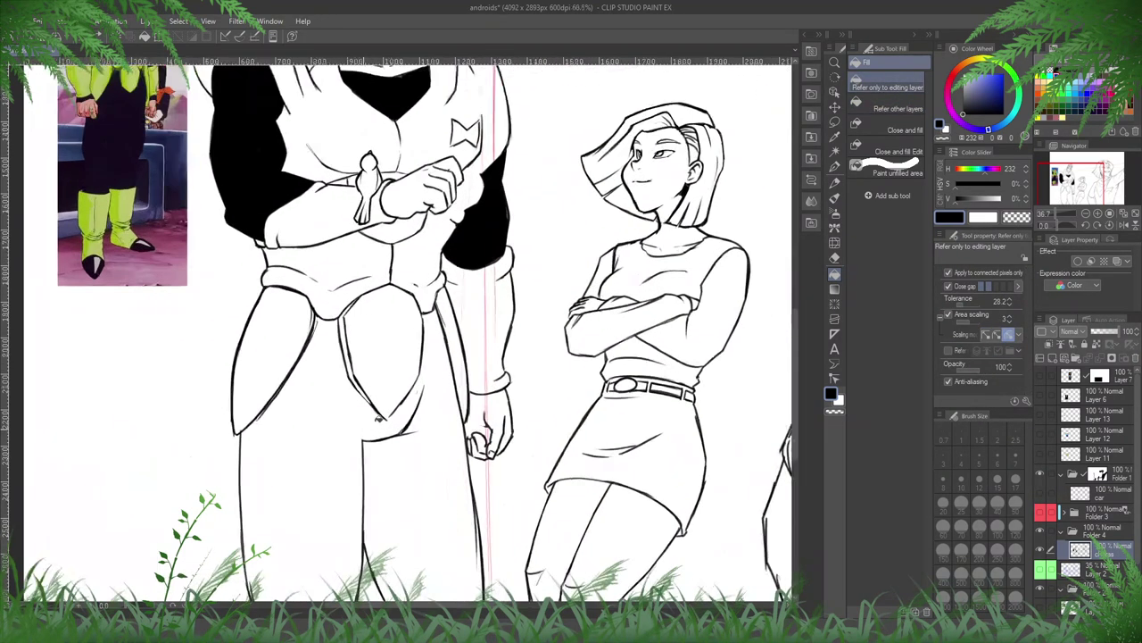
{"action": "scroll", "coordinate": [396, 478], "scroll_direction": "down", "scroll_amount": 2}
{"action": "key", "text": "ctrl+z"}
{"action": "key", "text": "ctrl+z"}
{"action": "key", "text": "ctrl+z"}
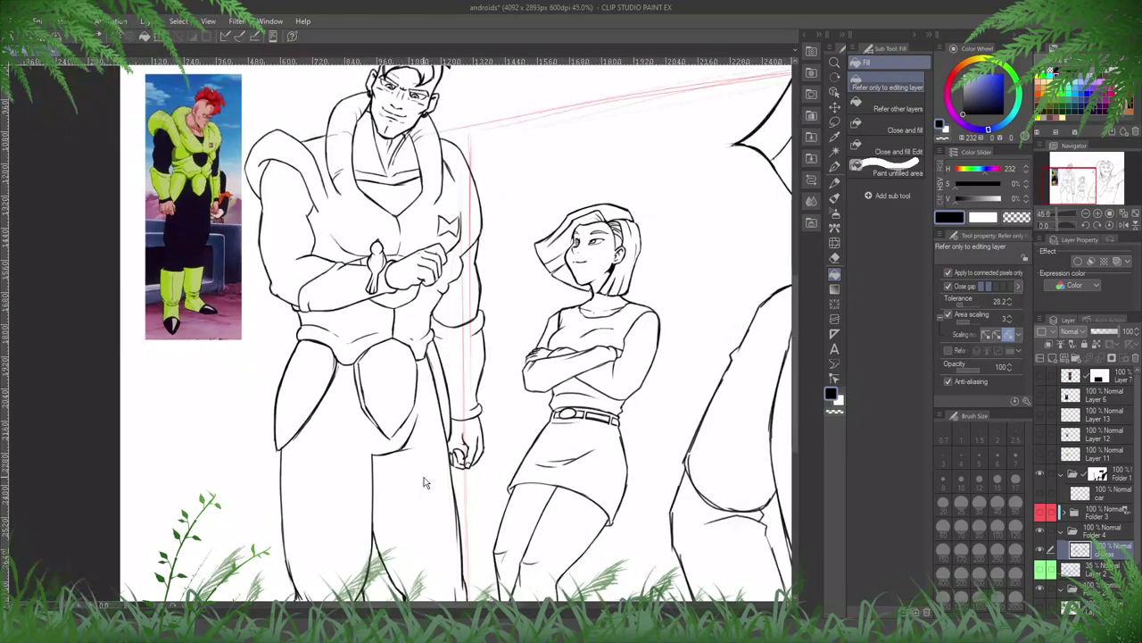
- Raise the Sai pencil's brush density to 100 and paint solid black shadows under the tall man's jaw on both sides of the neck
{"action": "scroll", "coordinate": [420, 479], "scroll_direction": "up", "scroll_amount": 1}
{"action": "scroll", "coordinate": [411, 255], "scroll_direction": "up", "scroll_amount": 8}
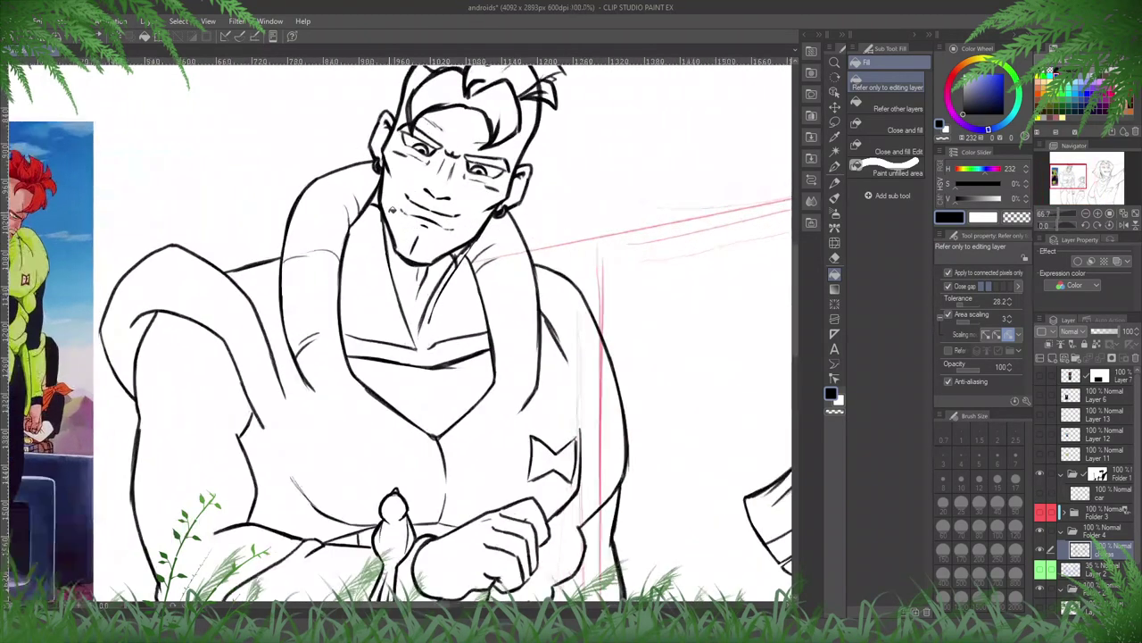
{"action": "key", "text": "p"}
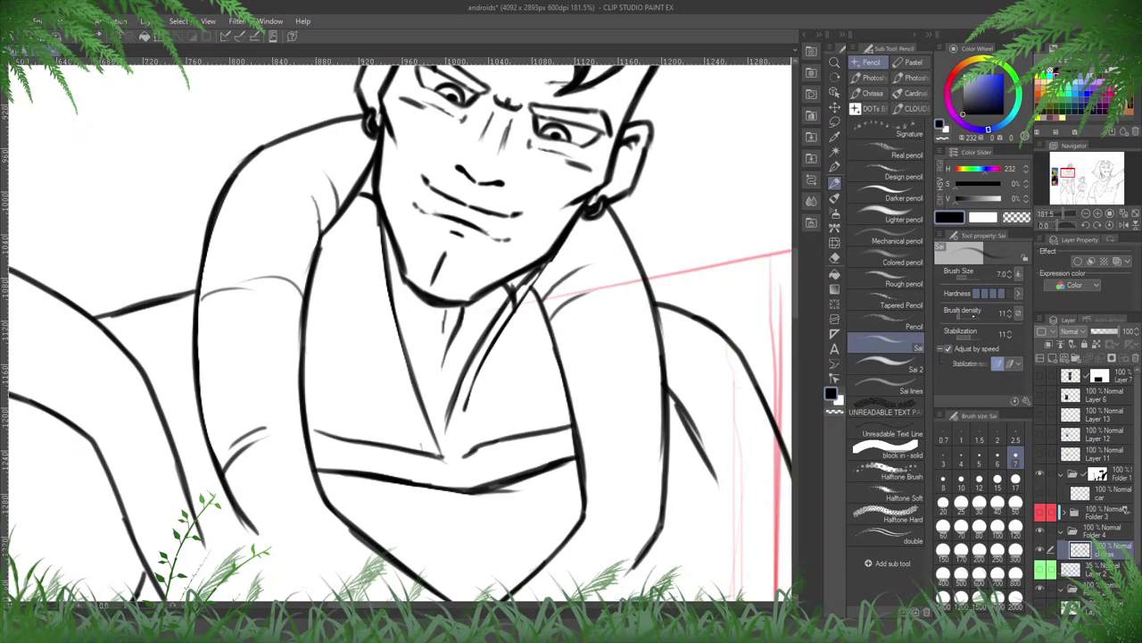
{"action": "left_click", "coordinate": [979, 316]}
{"action": "mouse_move", "coordinate": [511, 284]}
{"action": "left_mouse_down"}
{"action": "mouse_move", "coordinate": [518, 306]}
{"action": "mouse_move", "coordinate": [547, 261]}
{"action": "mouse_move", "coordinate": [524, 286]}
{"action": "mouse_move", "coordinate": [523, 273]}
{"action": "left_mouse_up"}
{"action": "key", "text": "h"}
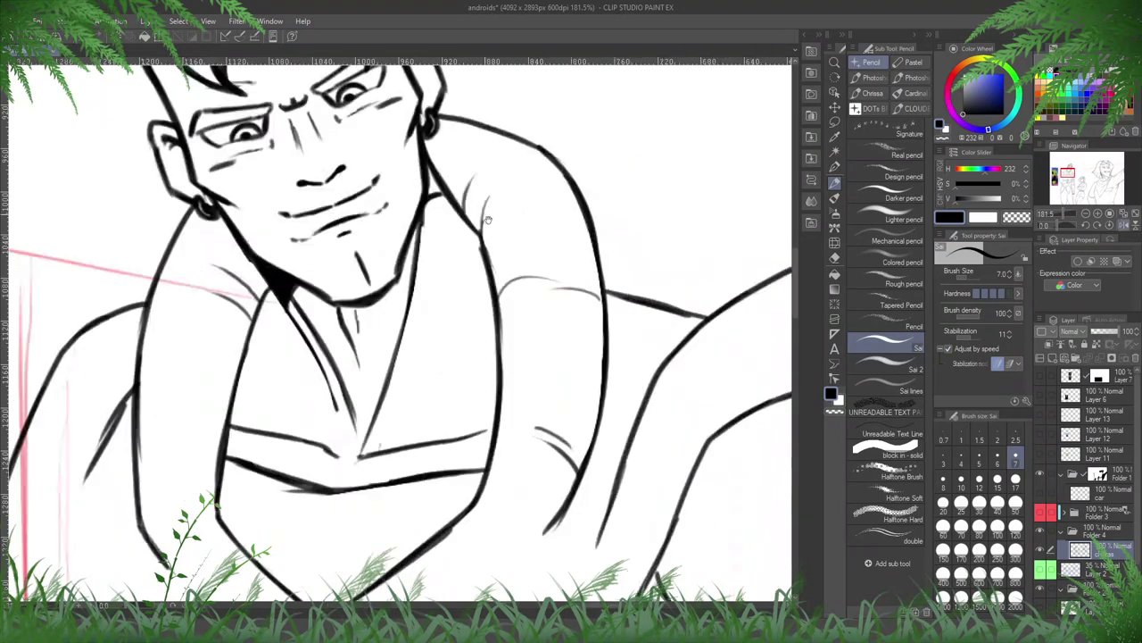
{"action": "left_click_drag", "start_coordinate": [487, 219], "coordinate": [601, 342]}
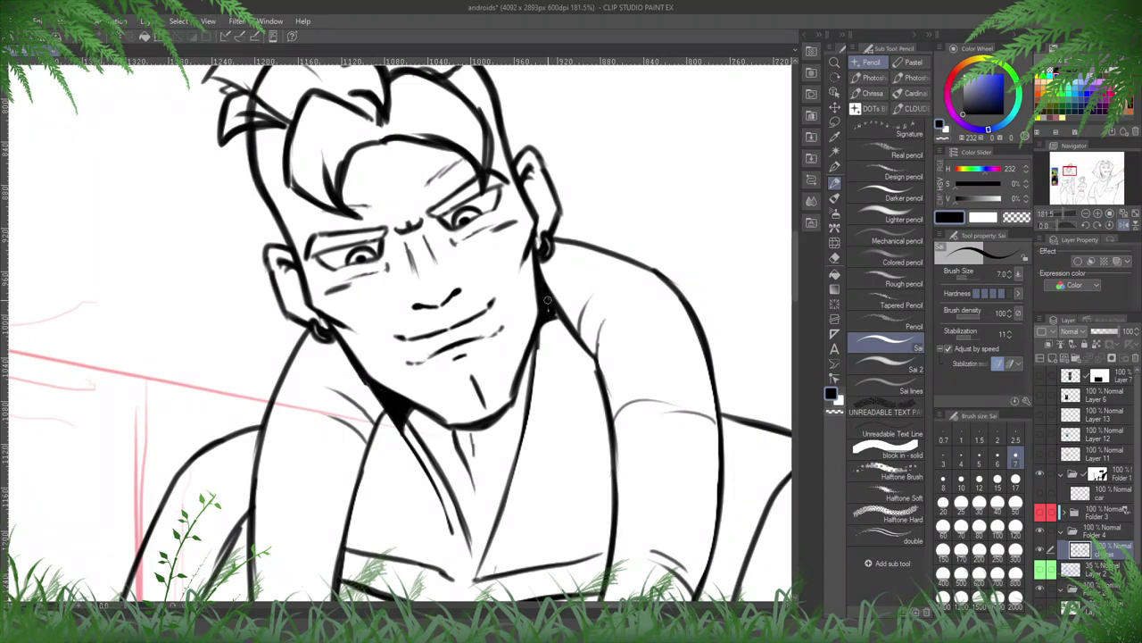
{"action": "key", "text": "h"}
- Redraw the tall man's hoop earring with pencil size 2.5 and touch up the neck shadow below the opposite ear at size 7
{"action": "key", "text": "e"}
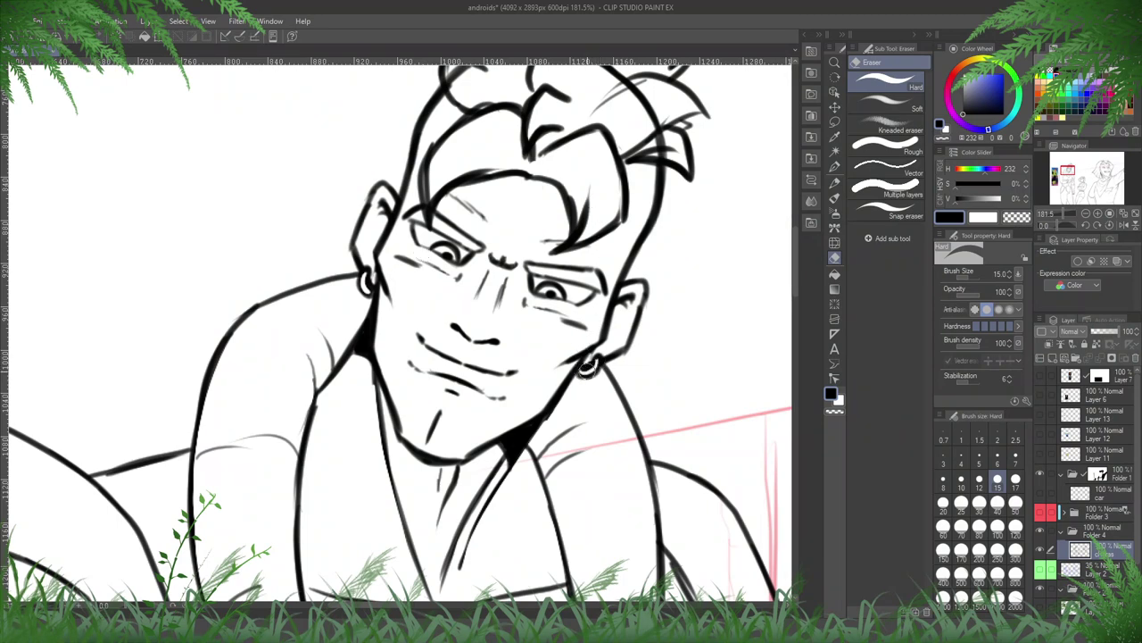
{"action": "key", "text": "p"}
{"action": "left_click_drag", "start_coordinate": [609, 356], "coordinate": [637, 389]}
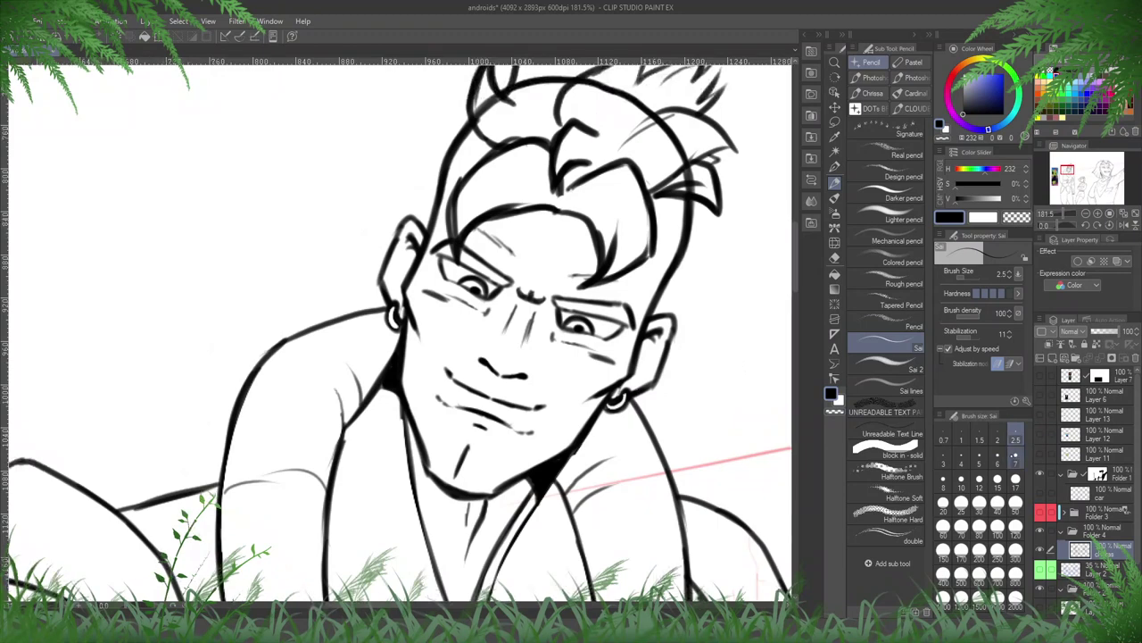
{"action": "left_click", "coordinate": [1016, 457]}
{"action": "left_click_drag", "start_coordinate": [399, 332], "coordinate": [395, 415]}
- Thin the tall man's fringe lines and erase the skull outline running through his swept-up hair with eraser size 15
{"action": "key", "text": "e"}
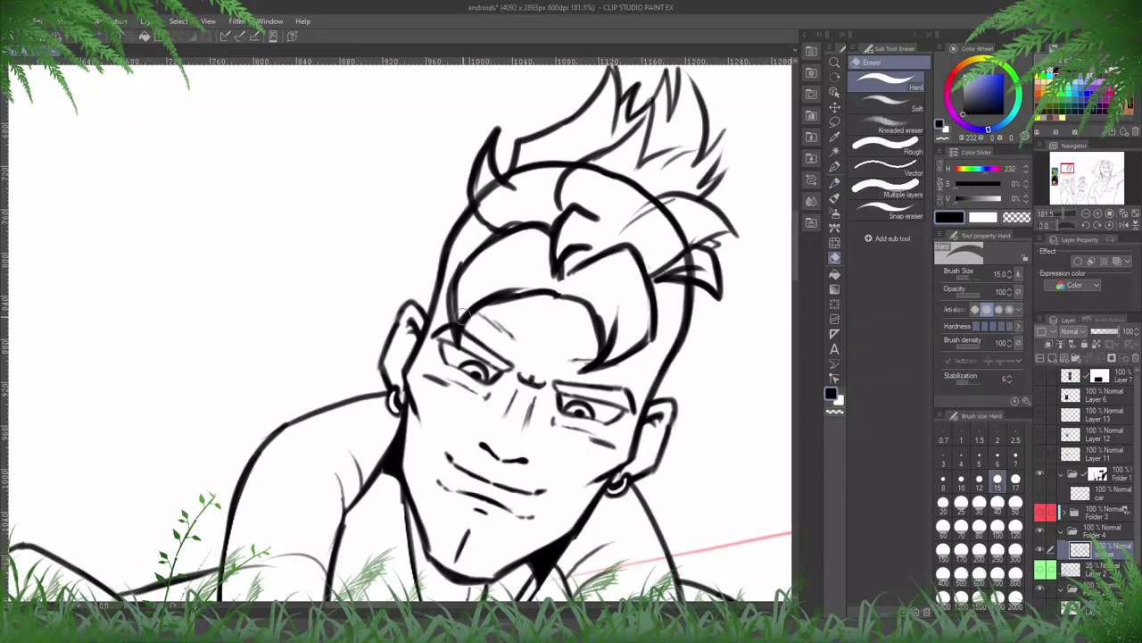
{"action": "mouse_move", "coordinate": [464, 277]}
{"action": "left_mouse_down"}
{"action": "mouse_move", "coordinate": [459, 331]}
{"action": "mouse_move", "coordinate": [505, 286]}
{"action": "mouse_move", "coordinate": [546, 281]}
{"action": "mouse_move", "coordinate": [489, 301]}
{"action": "left_mouse_up"}
{"action": "left_click_drag", "start_coordinate": [514, 222], "coordinate": [530, 309]}
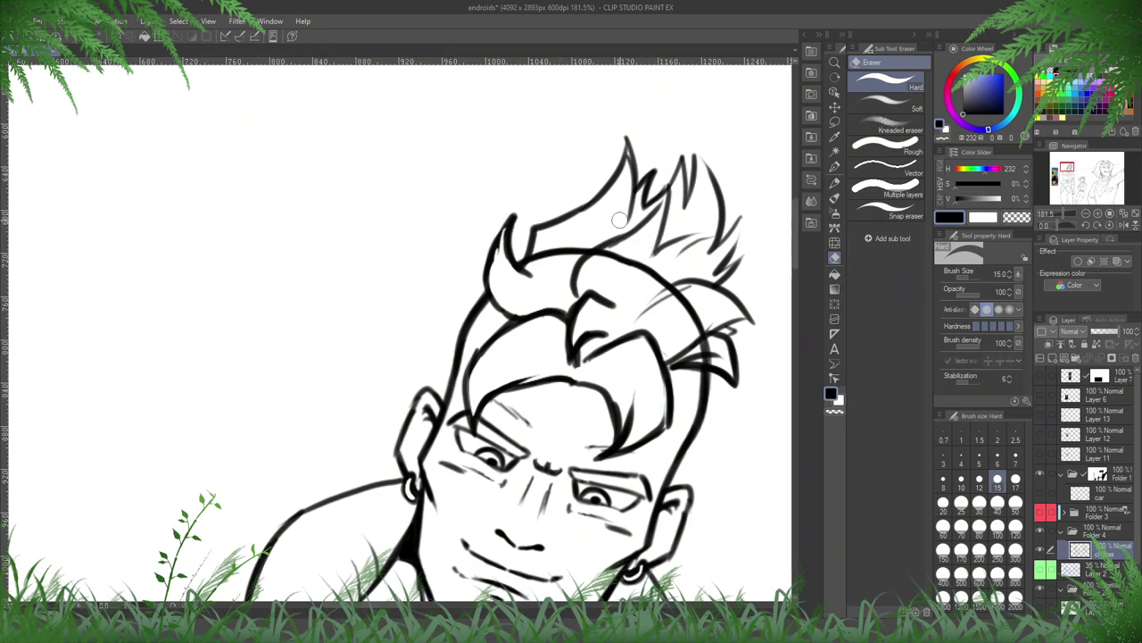
{"action": "left_click_drag", "start_coordinate": [540, 259], "coordinate": [541, 251]}
{"action": "mouse_move", "coordinate": [612, 253]}
{"action": "left_mouse_down"}
{"action": "mouse_move", "coordinate": [669, 272]}
{"action": "mouse_move", "coordinate": [643, 286]}
{"action": "mouse_move", "coordinate": [680, 285]}
{"action": "mouse_move", "coordinate": [658, 297]}
{"action": "mouse_move", "coordinate": [696, 294]}
{"action": "mouse_move", "coordinate": [687, 338]}
{"action": "mouse_move", "coordinate": [694, 293]}
{"action": "mouse_move", "coordinate": [646, 310]}
{"action": "mouse_move", "coordinate": [684, 292]}
{"action": "mouse_move", "coordinate": [653, 293]}
{"action": "left_mouse_up"}
- Erase the skull outline showing through the tall man's swept-up hair and side tuft, and tidy the ends of his fringe
{"action": "key", "text": "p"}
{"action": "key", "text": "e"}
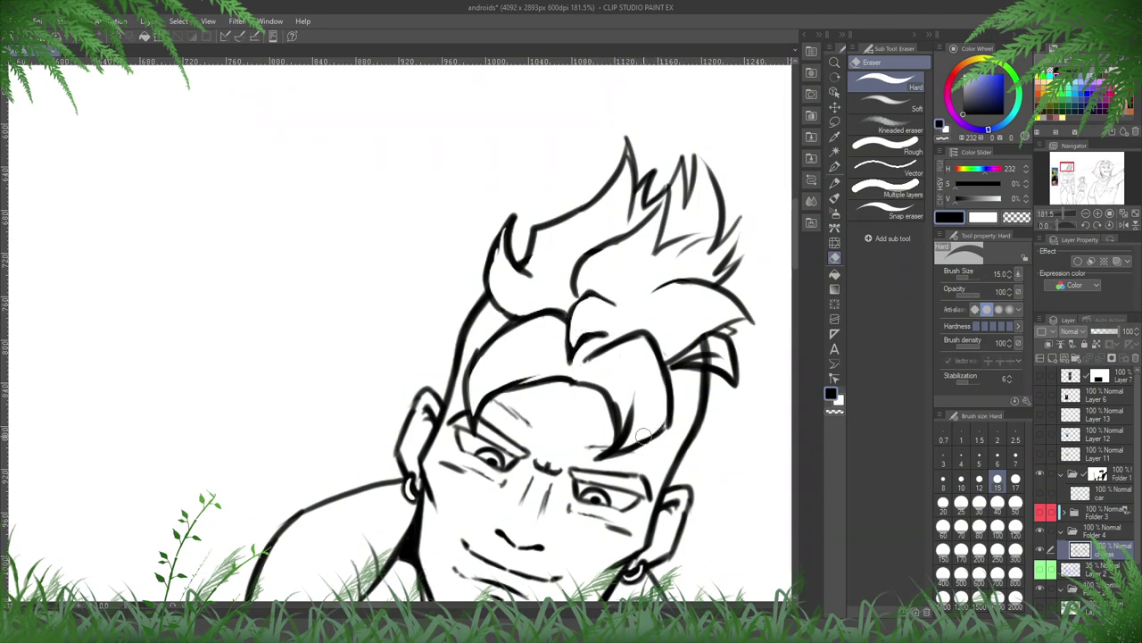
{"action": "key", "text": "p"}
{"action": "key", "text": "e"}
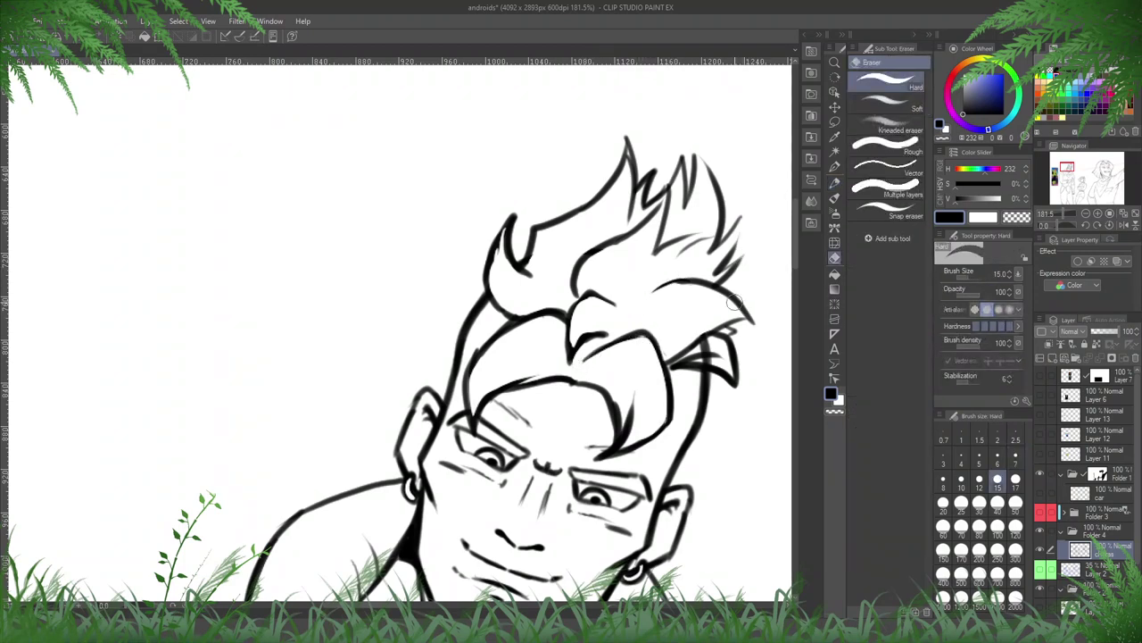
{"action": "key", "text": "p"}
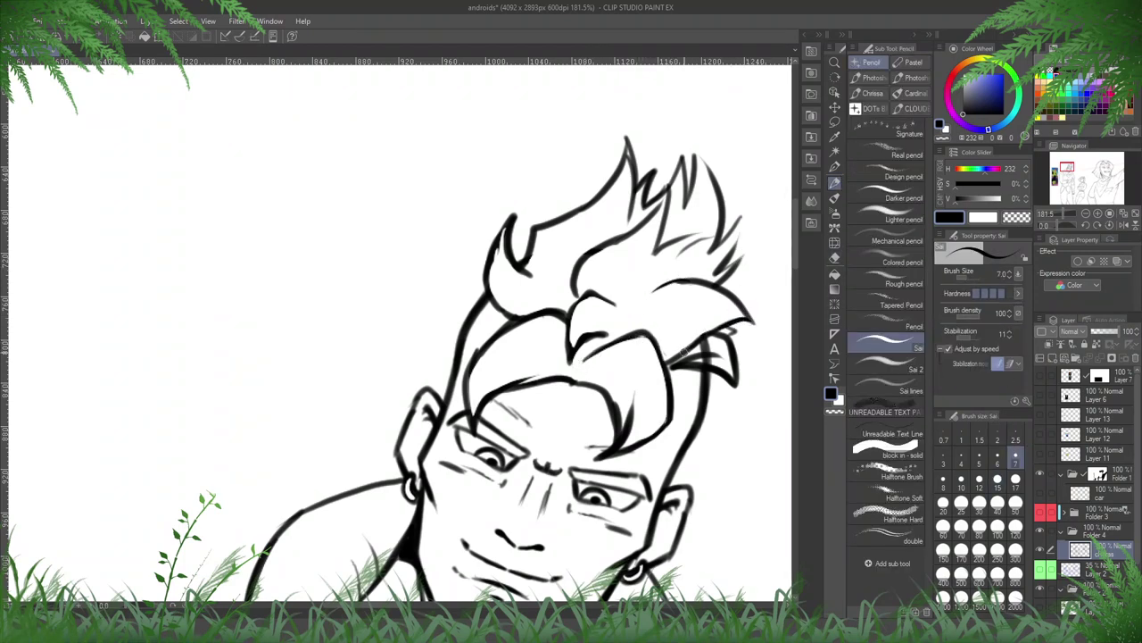
{"action": "key", "text": "e"}
{"action": "mouse_move", "coordinate": [711, 349]}
{"action": "left_mouse_down"}
{"action": "mouse_move", "coordinate": [712, 360]}
{"action": "mouse_move", "coordinate": [683, 358]}
{"action": "left_mouse_up"}
{"action": "key", "text": "p"}
{"action": "key", "text": "e"}
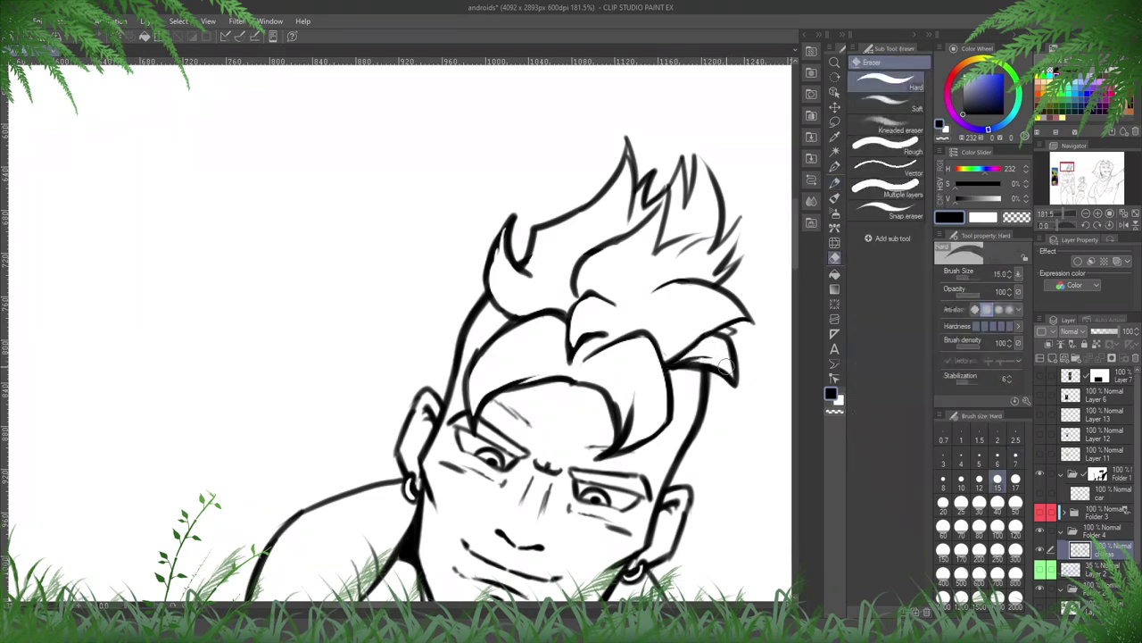
- Redraw and sharpen the tips of the tall man's hair spikes with the size 7 Sai pencil and save the file
{"action": "key", "text": "p"}
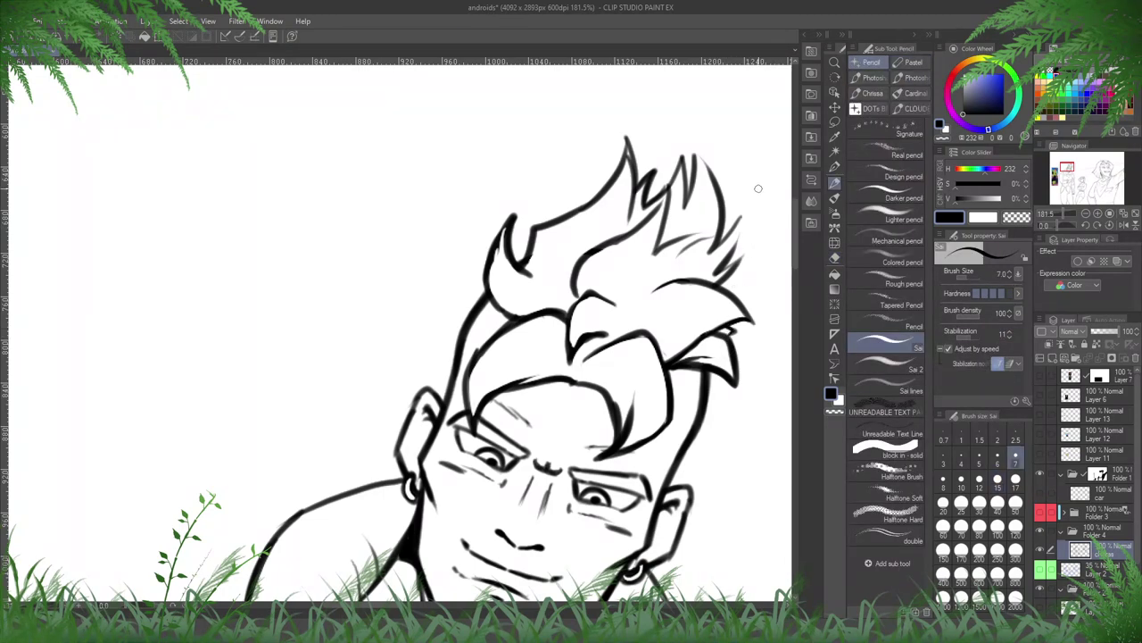
{"action": "key", "text": "e"}
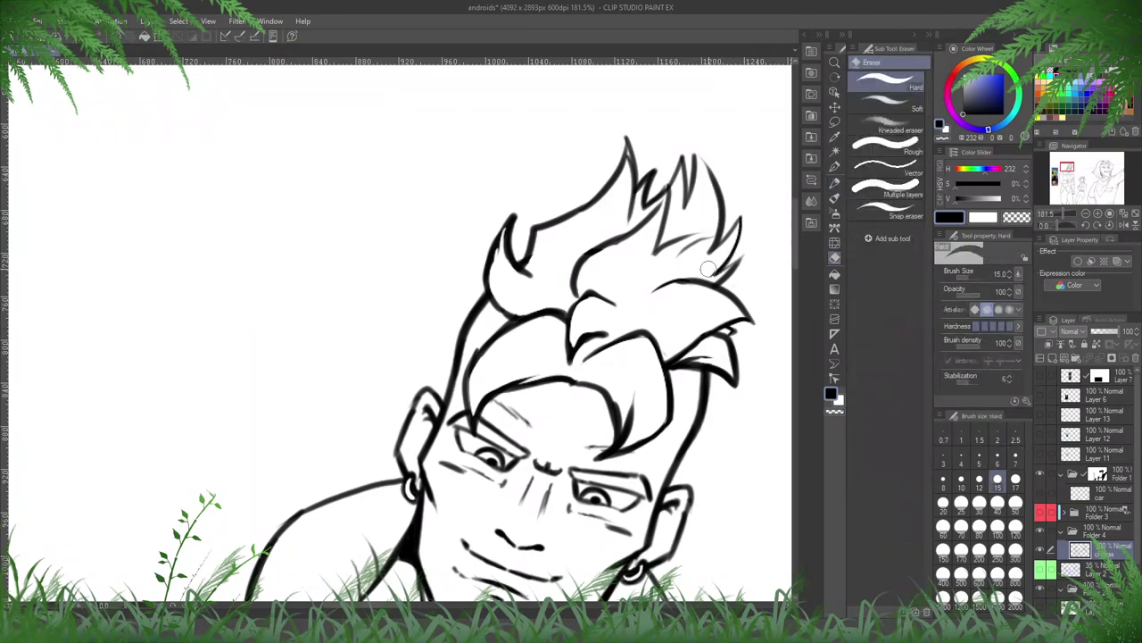
{"action": "key", "text": "p"}
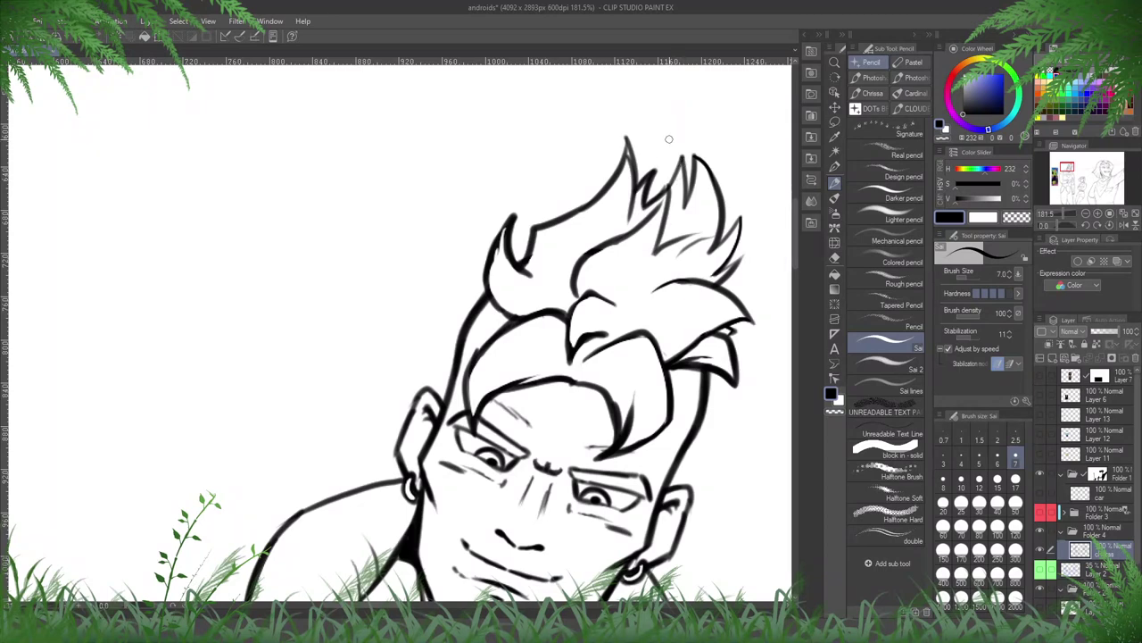
{"action": "key", "text": "e"}
{"action": "key", "text": "p"}
{"action": "key", "text": "e"}
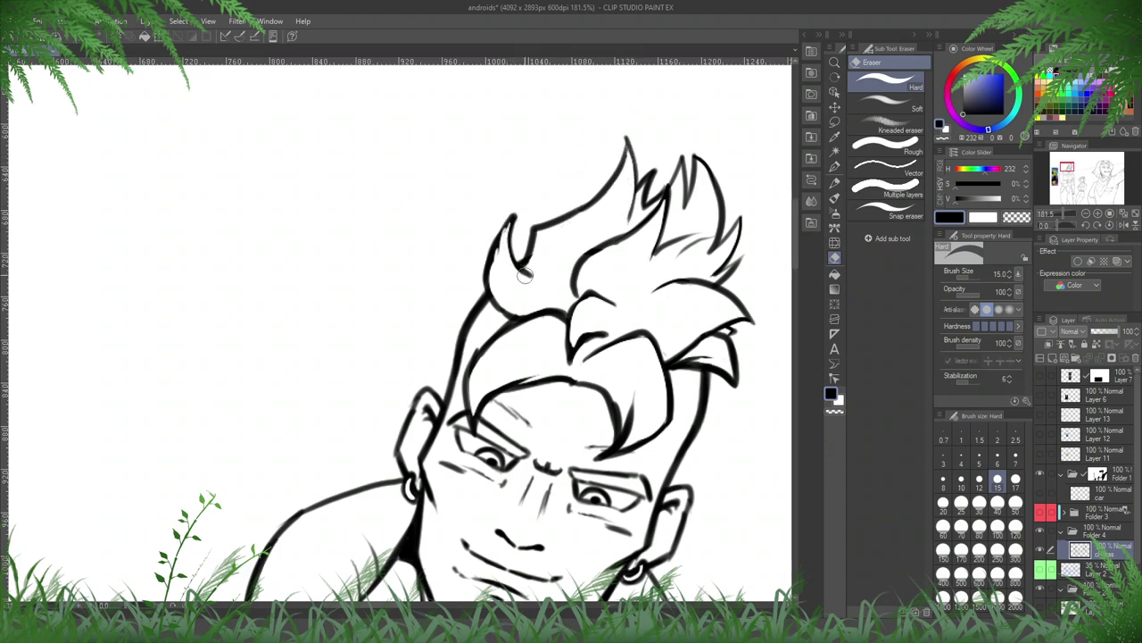
{"action": "key", "text": "p"}
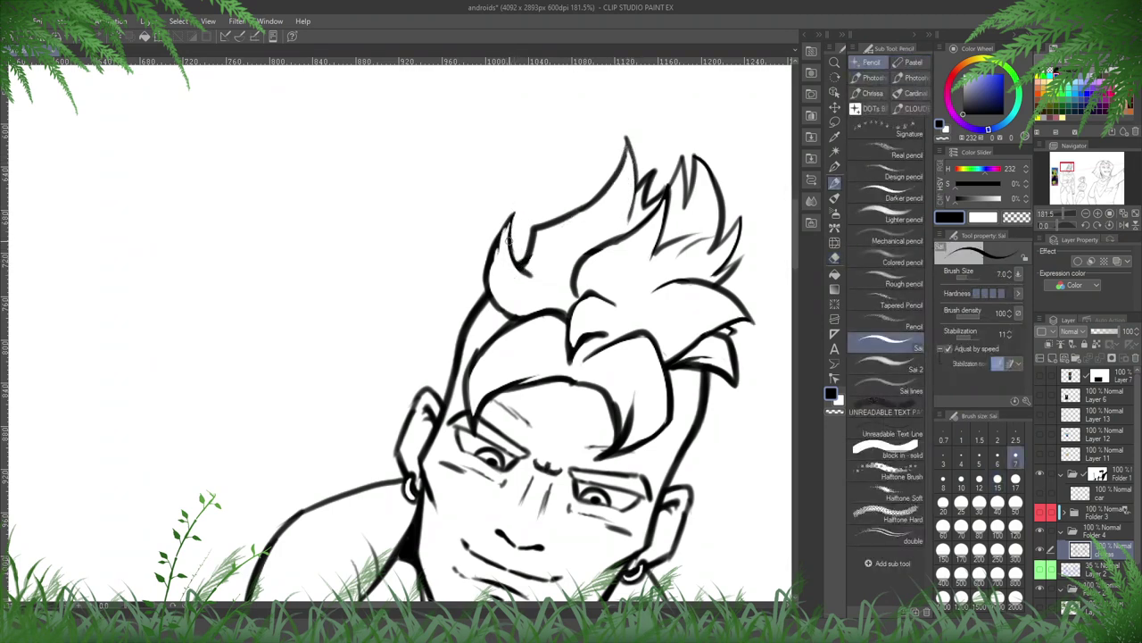
{"action": "left_click_drag", "start_coordinate": [508, 241], "coordinate": [521, 205]}
{"action": "key", "text": "ctrl+s"}
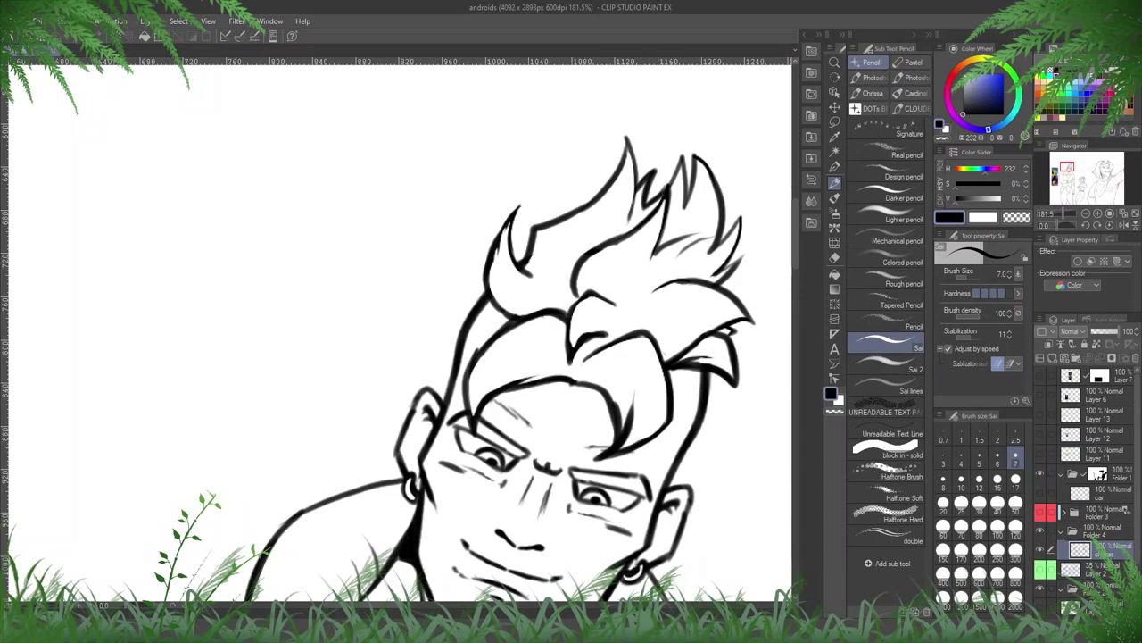
- Darken the tall man's brow and upper eyelid lines and redraw the inner line of his ear
{"action": "left_click_drag", "start_coordinate": [674, 477], "coordinate": [686, 429]}
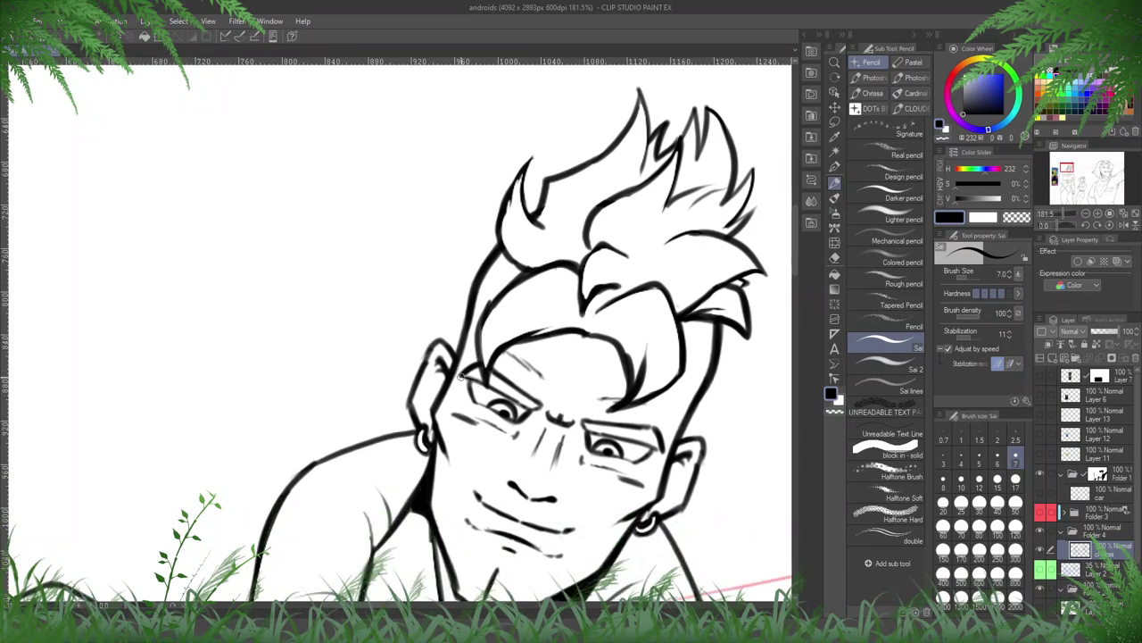
{"action": "left_click_drag", "start_coordinate": [461, 376], "coordinate": [483, 381]}
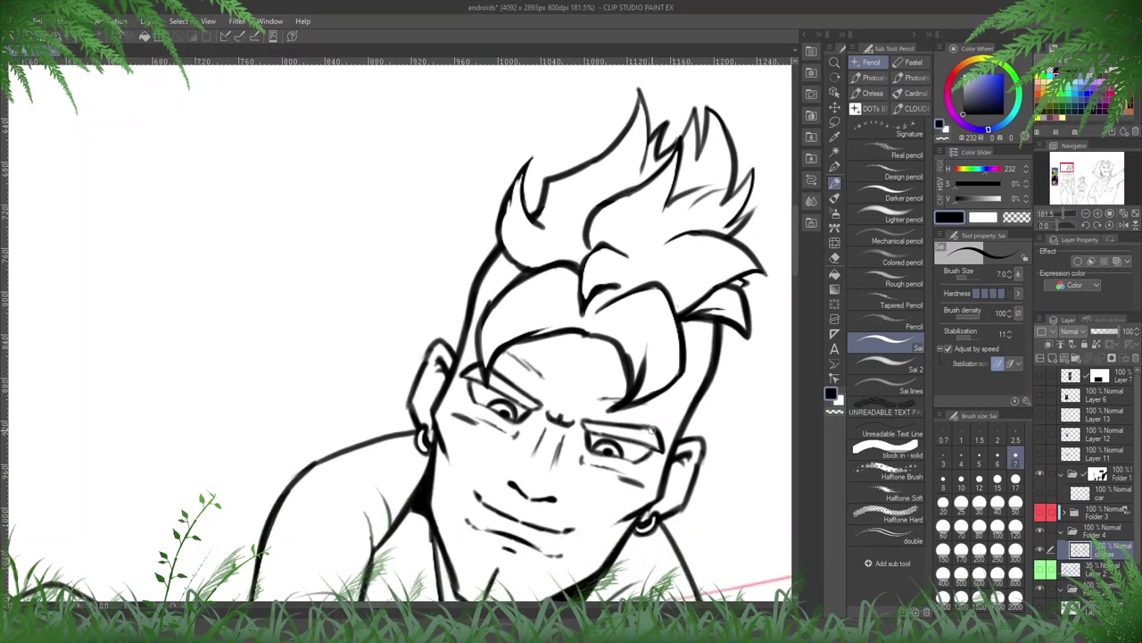
{"action": "key", "text": "e"}
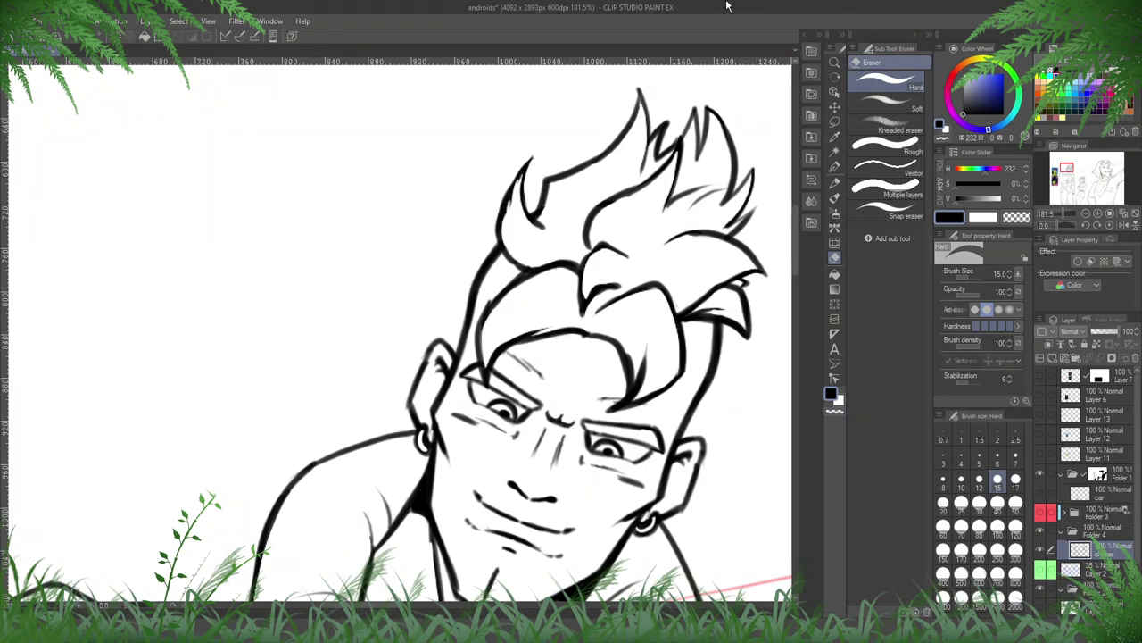
{"action": "left_click_drag", "start_coordinate": [698, 493], "coordinate": [692, 330]}
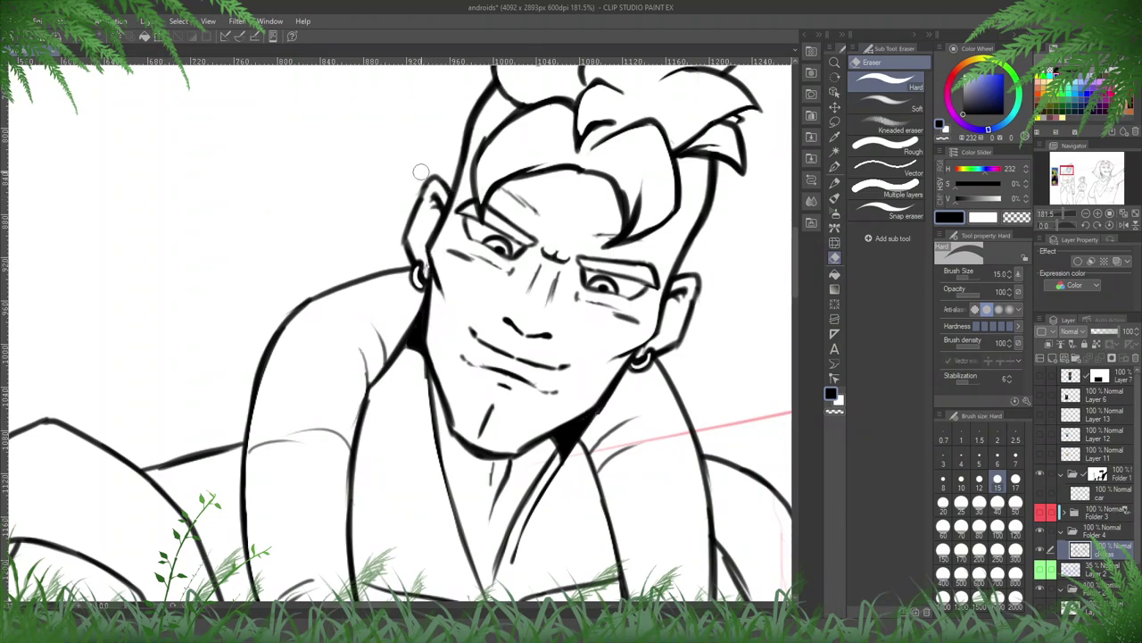
{"action": "key", "text": "p"}
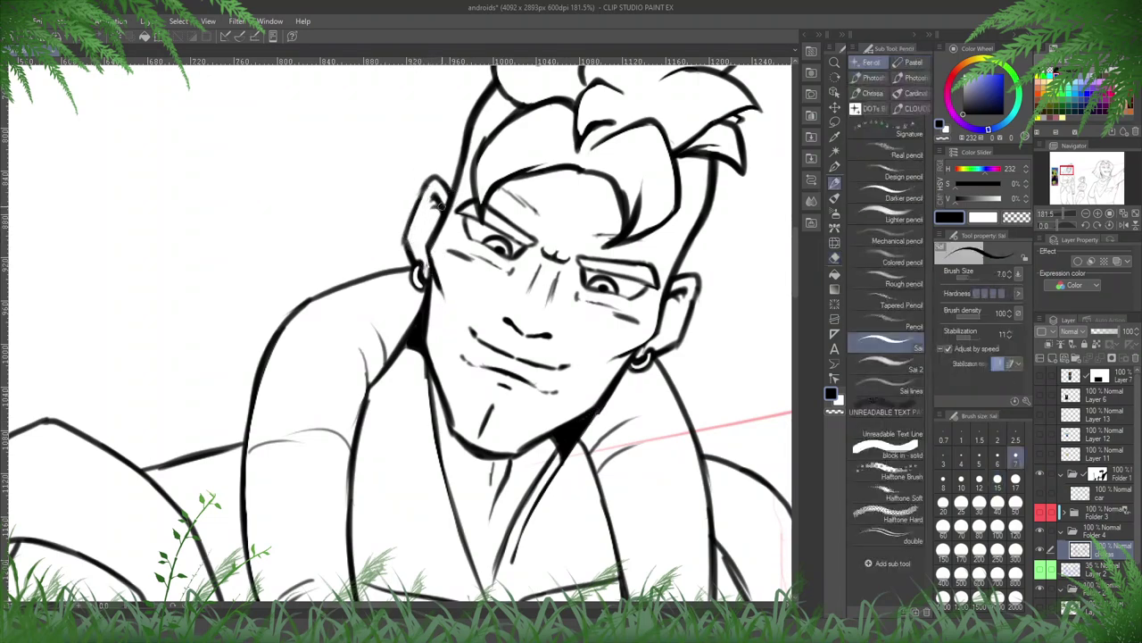
{"action": "left_click_drag", "start_coordinate": [439, 204], "coordinate": [424, 221]}
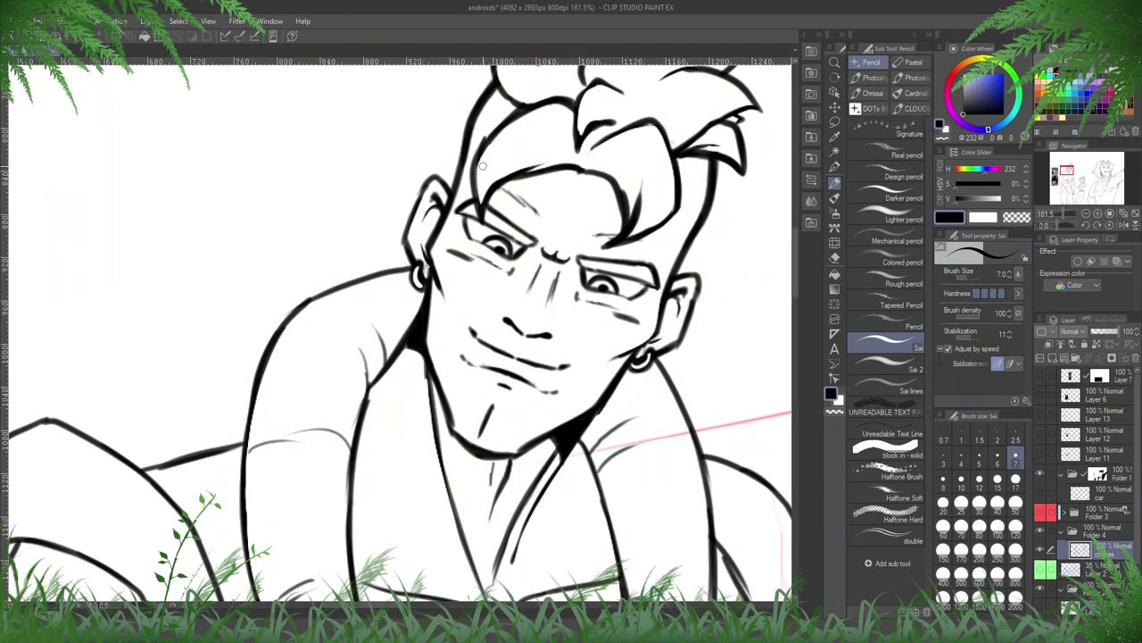
- Thin and trim the neck lines below the tall man's chin with the size 15 hard eraser
{"action": "scroll", "coordinate": [365, 102], "scroll_direction": "down", "scroll_amount": 2}
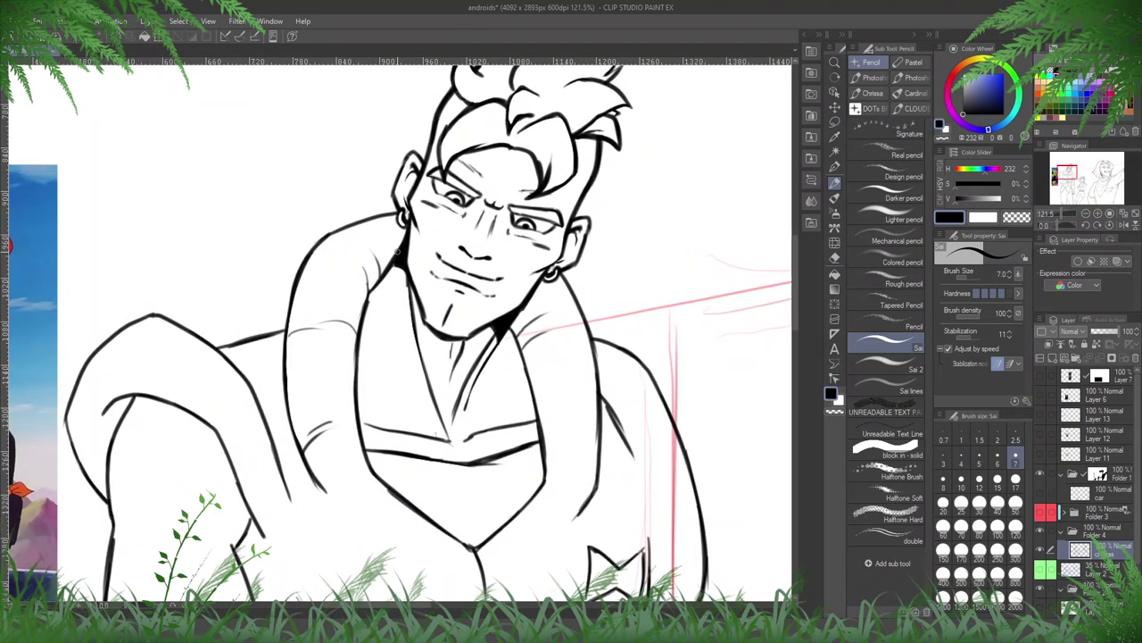
{"action": "scroll", "coordinate": [399, 249], "scroll_direction": "up", "scroll_amount": 2}
{"action": "key", "text": "e"}
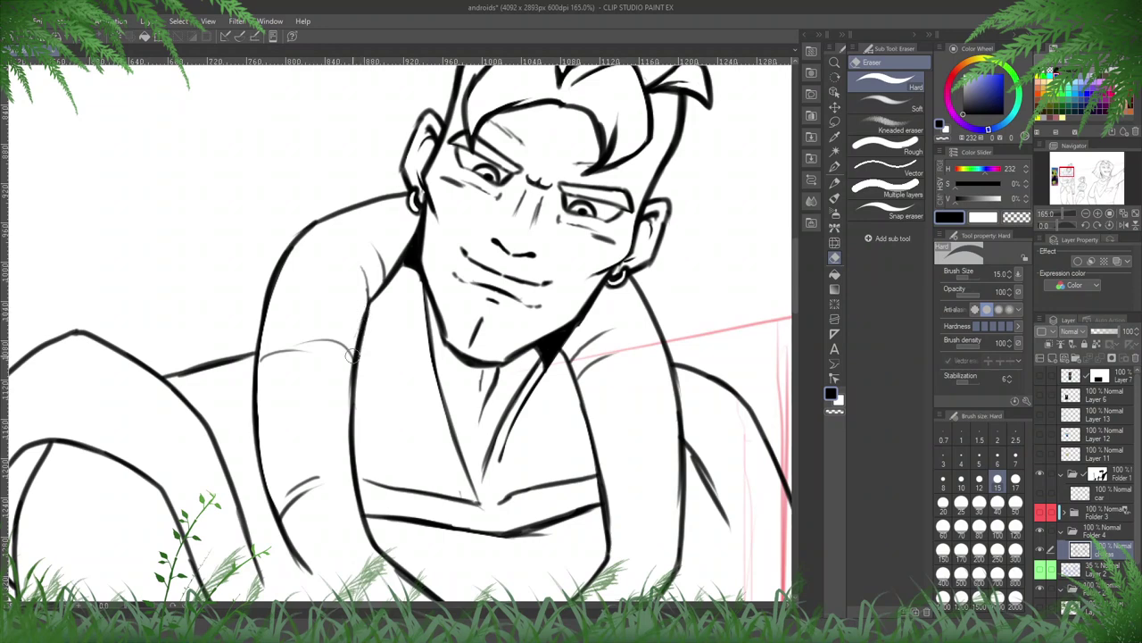
{"action": "key", "text": "h"}
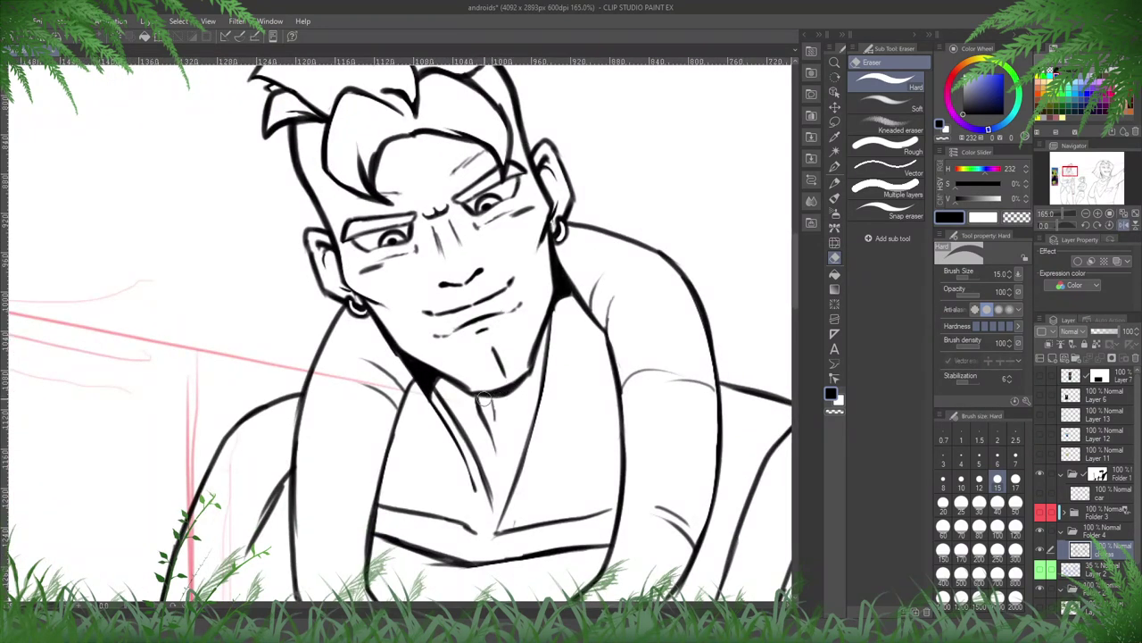
{"action": "mouse_move", "coordinate": [543, 308]}
{"action": "left_mouse_down"}
{"action": "mouse_move", "coordinate": [529, 360]}
{"action": "mouse_move", "coordinate": [698, 387]}
{"action": "left_mouse_up"}
{"action": "key", "text": "h"}
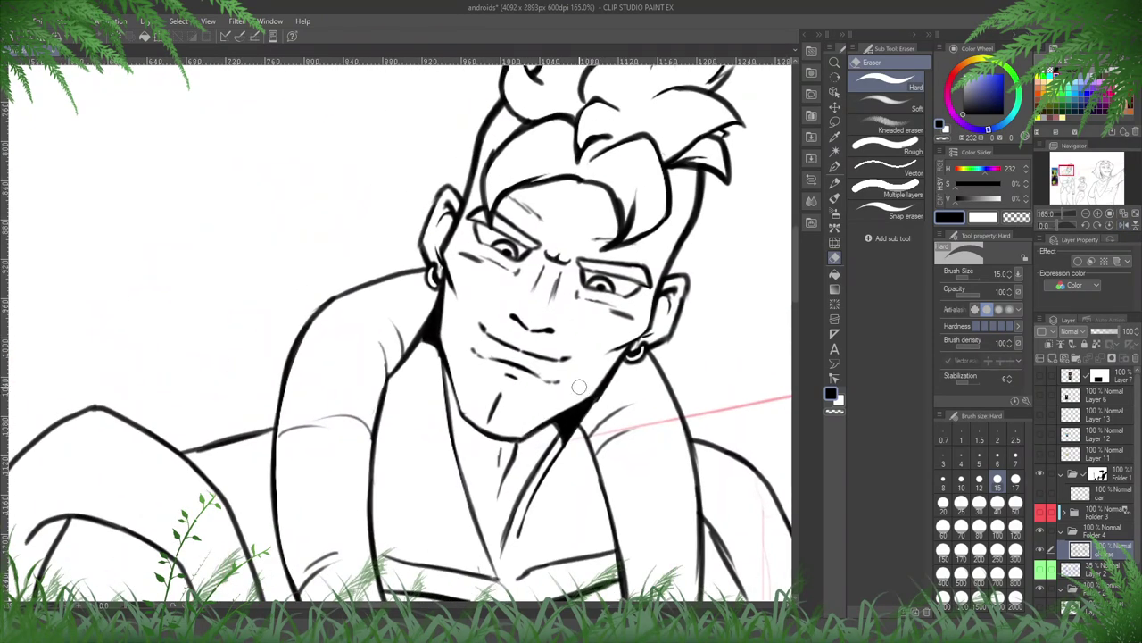
{"action": "key", "text": "h"}
{"action": "left_click_drag", "start_coordinate": [501, 402], "coordinate": [696, 423]}
{"action": "mouse_move", "coordinate": [514, 377]}
{"action": "left_mouse_down"}
{"action": "mouse_move", "coordinate": [458, 399]}
{"action": "mouse_move", "coordinate": [655, 342]}
{"action": "left_mouse_up"}
{"action": "key", "text": "h"}
{"action": "key", "text": "p"}
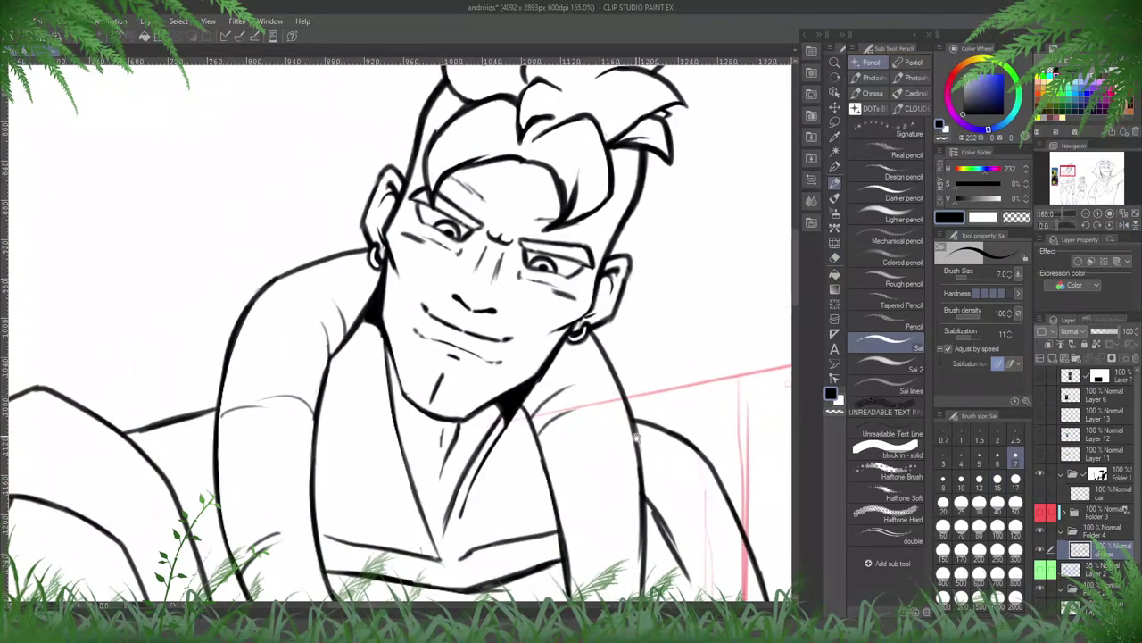
- Thin the doubled neckline running from the tall man's jaw shadow down his chest
{"action": "left_click_drag", "start_coordinate": [638, 434], "coordinate": [656, 345]}
{"action": "key", "text": "e"}
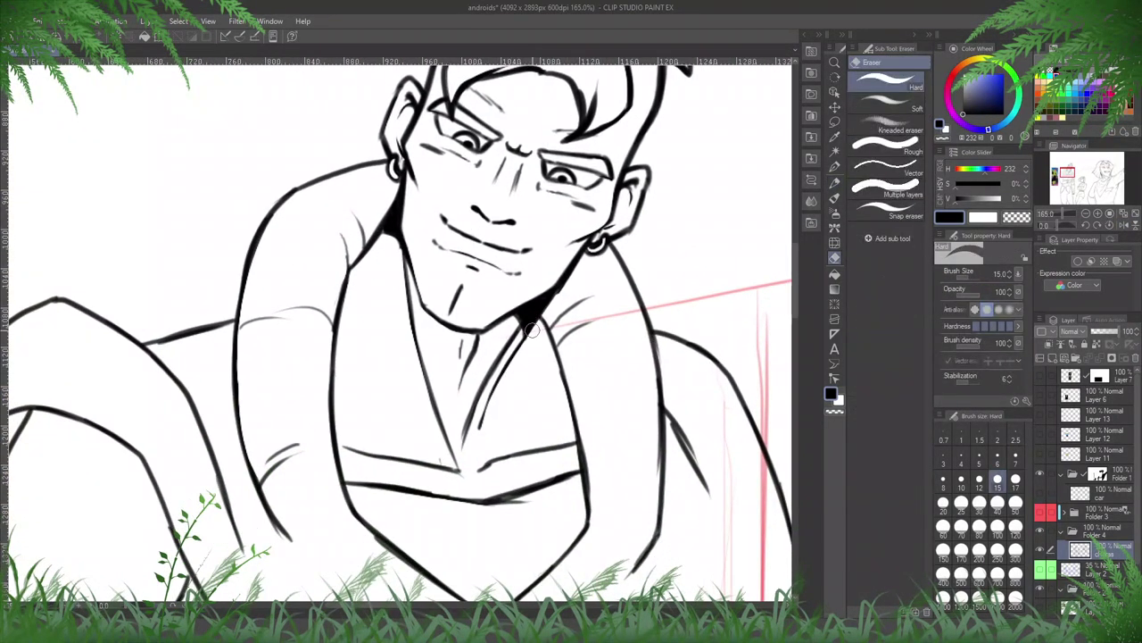
{"action": "key", "text": "p"}
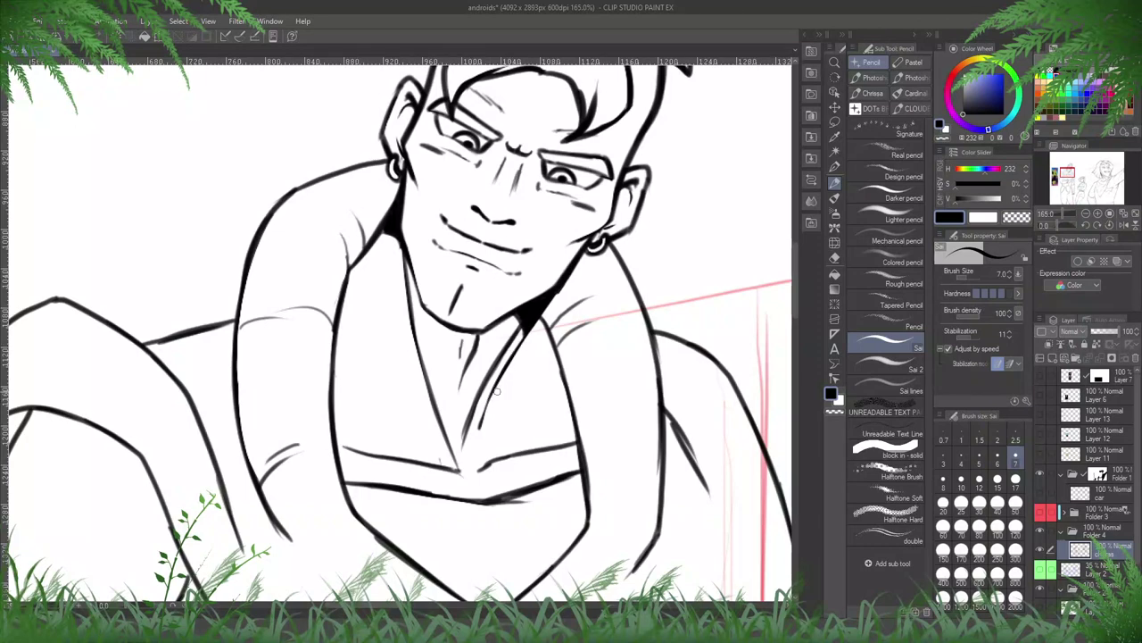
{"action": "key", "text": "e"}
{"action": "left_click_drag", "start_coordinate": [510, 333], "coordinate": [461, 434]}
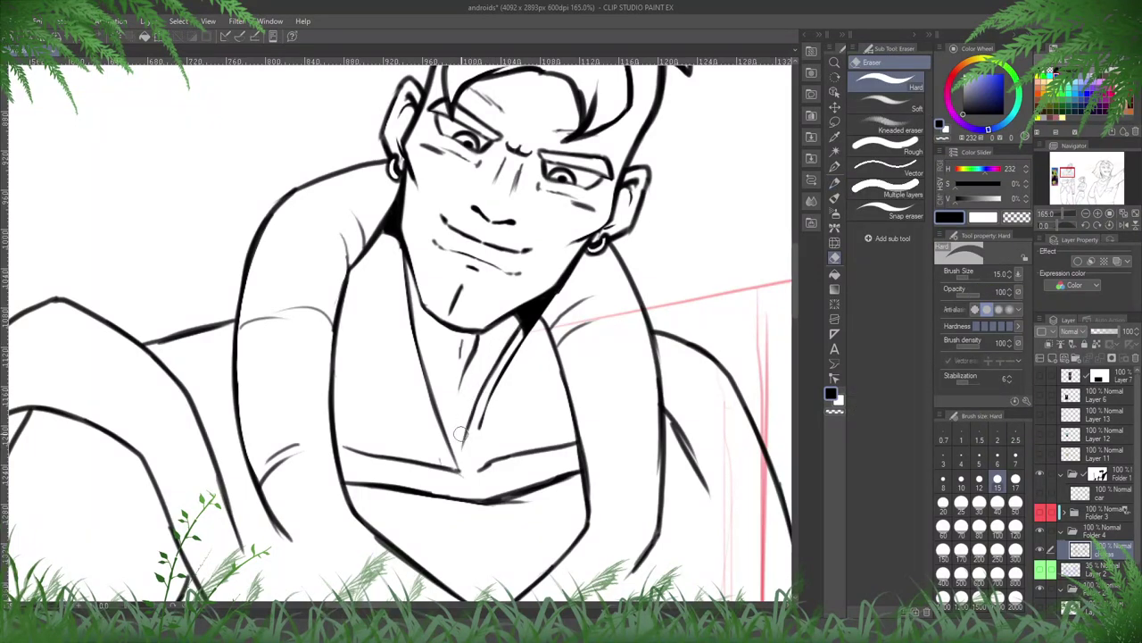
{"action": "left_click_drag", "start_coordinate": [513, 329], "coordinate": [467, 430]}
{"action": "key", "text": "h"}
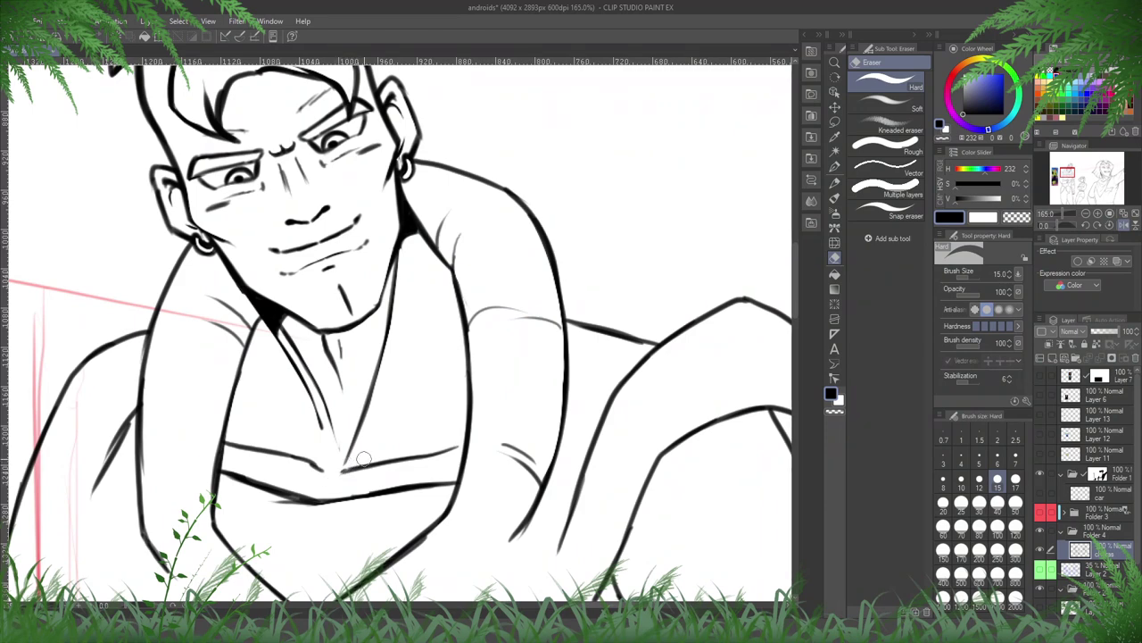
- Redraw the ends of the undershirt's top edge where they meet at the centre of the chest, and save the file
{"action": "key", "text": "p"}
{"action": "key", "text": "h"}
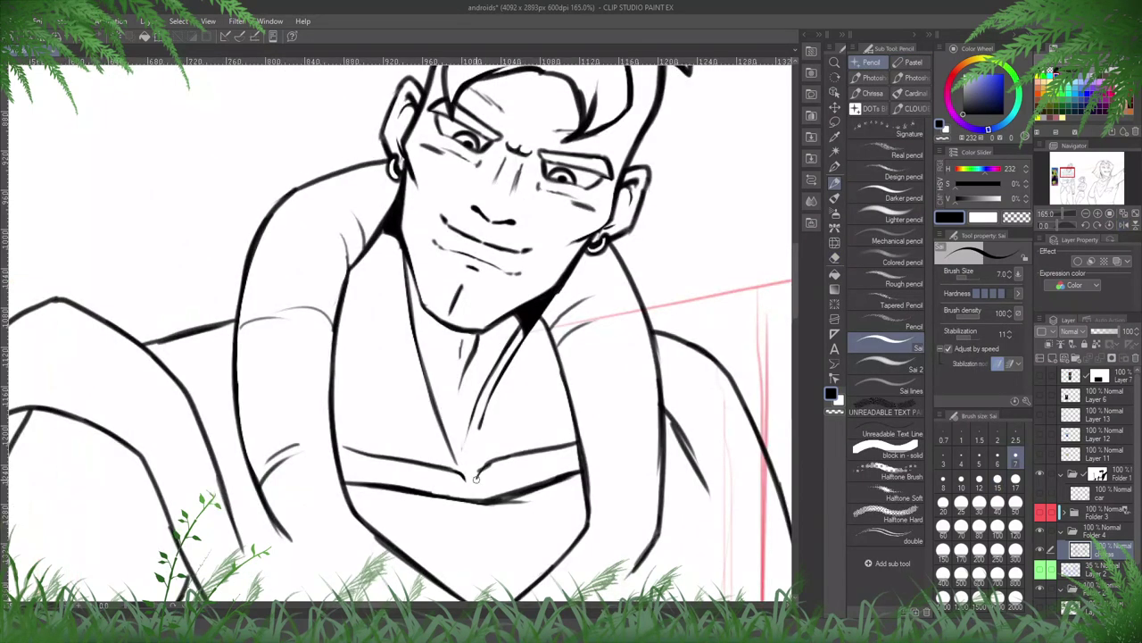
{"action": "key", "text": "e"}
{"action": "key", "text": "p"}
{"action": "key", "text": "ctrl+s"}
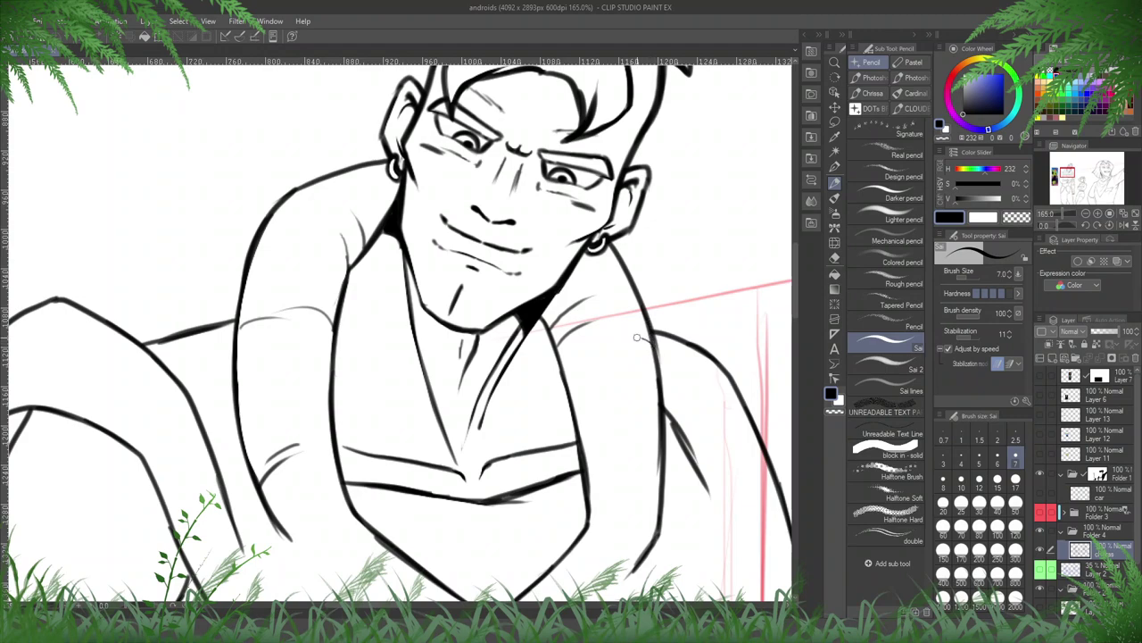
- Draw thin curved fold lines across both sides of the tall man's jacket near the shoulders, undoing the last strokes
{"action": "mouse_move", "coordinate": [637, 338]}
{"action": "left_mouse_down"}
{"action": "mouse_move", "coordinate": [579, 354]}
{"action": "mouse_move", "coordinate": [606, 336]}
{"action": "left_mouse_up"}
{"action": "mouse_move", "coordinate": [663, 413]}
{"action": "left_mouse_down"}
{"action": "mouse_move", "coordinate": [616, 407]}
{"action": "mouse_move", "coordinate": [743, 460]}
{"action": "left_mouse_up"}
{"action": "key", "text": "h"}
{"action": "left_click_drag", "start_coordinate": [510, 300], "coordinate": [596, 334]}
{"action": "mouse_move", "coordinate": [486, 299]}
{"action": "left_mouse_down"}
{"action": "mouse_move", "coordinate": [410, 332]}
{"action": "mouse_move", "coordinate": [435, 309]}
{"action": "left_mouse_up"}
{"action": "key", "text": "ctrl+z"}
{"action": "key", "text": "ctrl+z"}
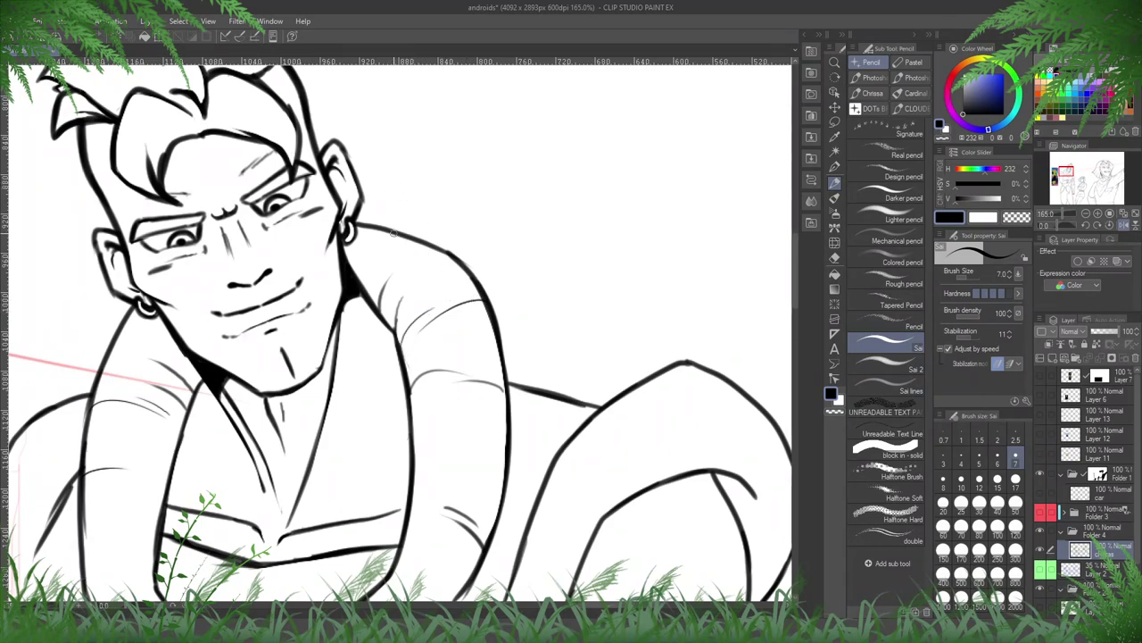
- Clean up the shoulder line beside the hoop earring and thin the heavy crease next to the jacket's outer edge
{"action": "key", "text": "h"}
{"action": "key", "text": "e"}
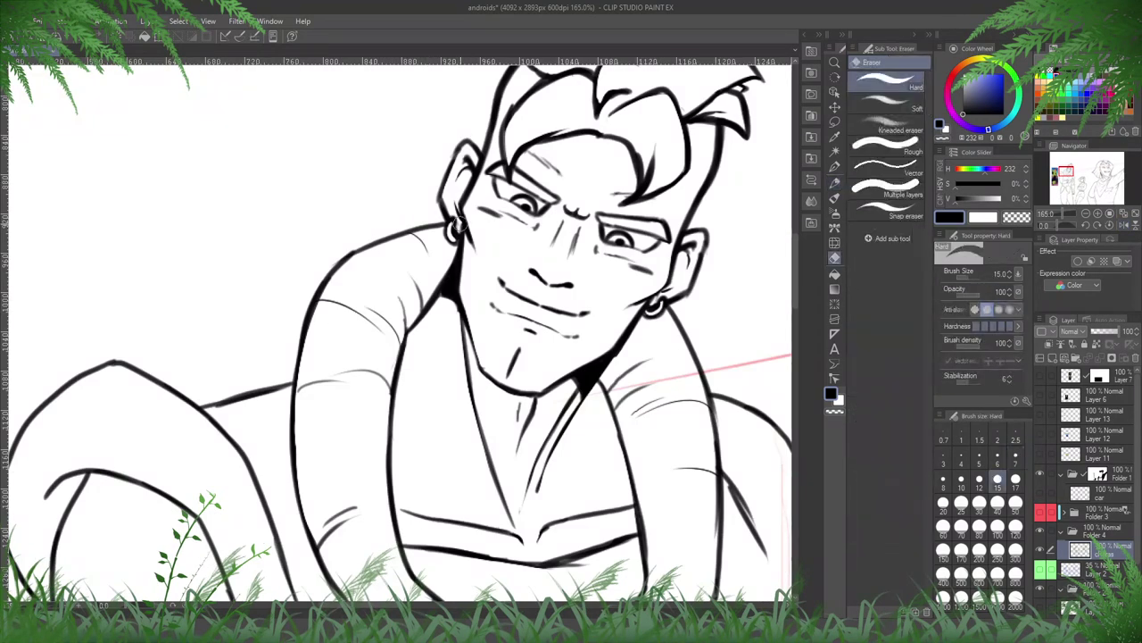
{"action": "left_click_drag", "start_coordinate": [459, 225], "coordinate": [459, 229]}
{"action": "mouse_move", "coordinate": [458, 228]}
{"action": "left_mouse_down"}
{"action": "mouse_move", "coordinate": [424, 142]}
{"action": "mouse_move", "coordinate": [362, 53]}
{"action": "left_mouse_up"}
{"action": "key", "text": "h"}
{"action": "left_click_drag", "start_coordinate": [318, 261], "coordinate": [539, 227]}
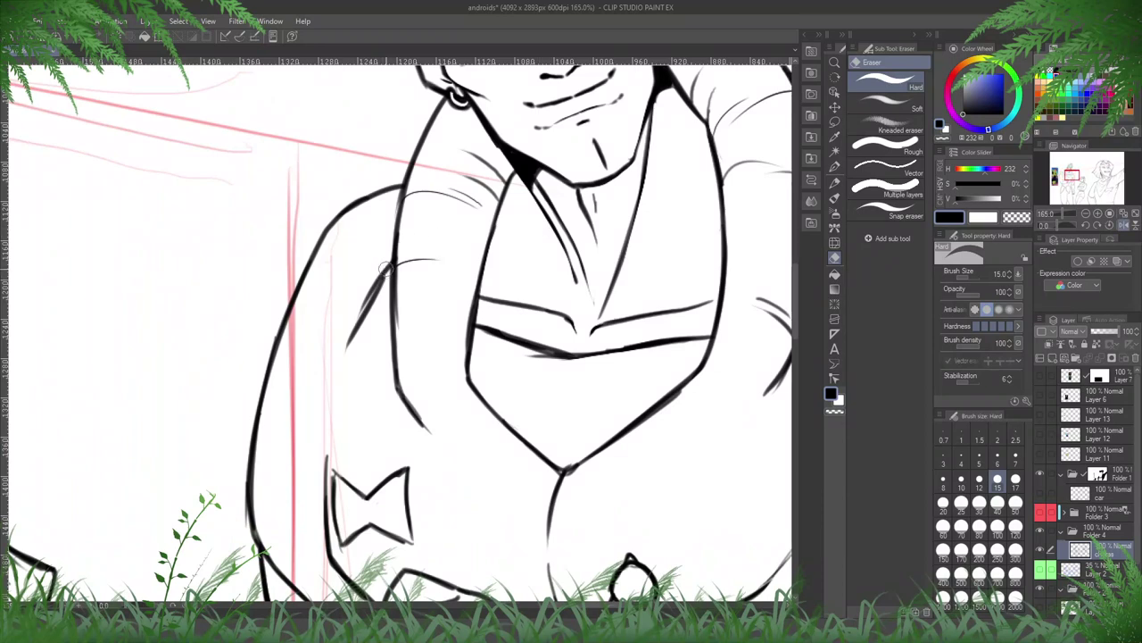
{"action": "mouse_move", "coordinate": [385, 268]}
{"action": "left_mouse_down"}
{"action": "mouse_move", "coordinate": [349, 363]}
{"action": "mouse_move", "coordinate": [359, 331]}
{"action": "mouse_move", "coordinate": [347, 345]}
{"action": "left_mouse_up"}
{"action": "key", "text": "p"}
{"action": "key", "text": "e"}
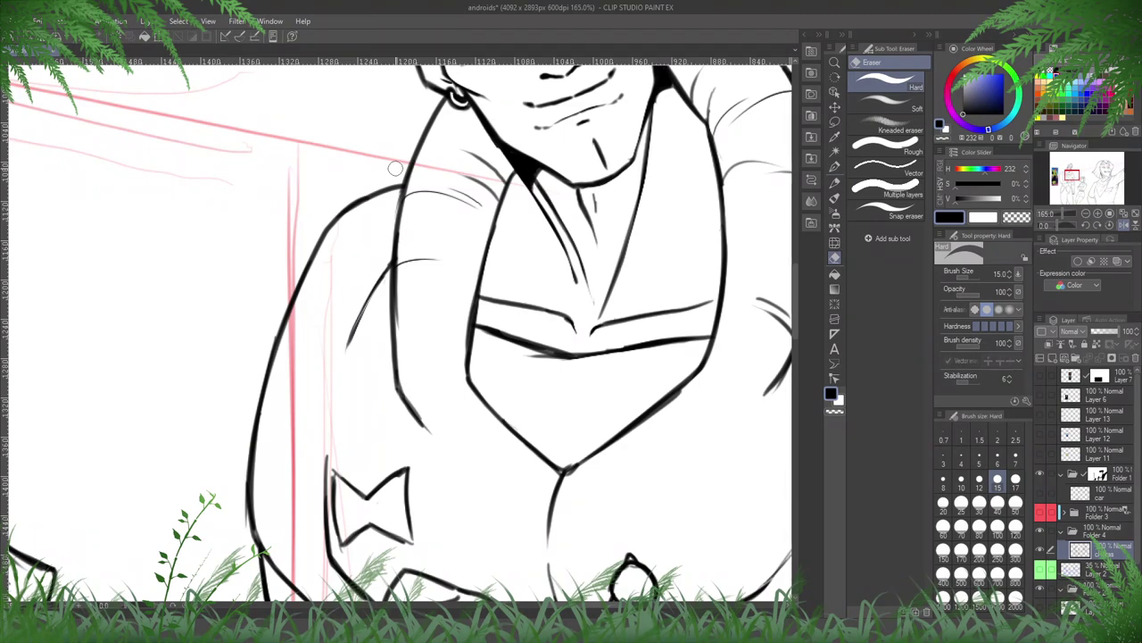
- Draw two short fold lines on the tall man's outer sleeve and thin the sleeve's outer contour
{"action": "left_click_drag", "start_coordinate": [672, 444], "coordinate": [698, 338]}
{"action": "key", "text": "h"}
{"action": "left_click_drag", "start_coordinate": [553, 322], "coordinate": [605, 345]}
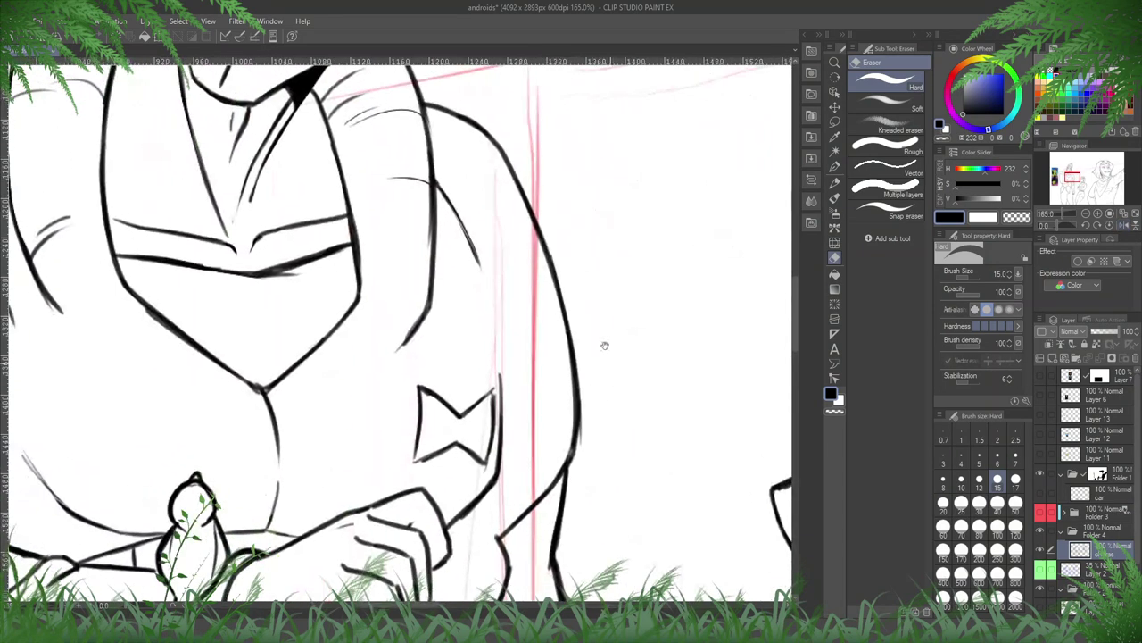
{"action": "key", "text": "p"}
{"action": "left_click_drag", "start_coordinate": [539, 224], "coordinate": [502, 236]}
{"action": "left_click_drag", "start_coordinate": [512, 157], "coordinate": [446, 166]}
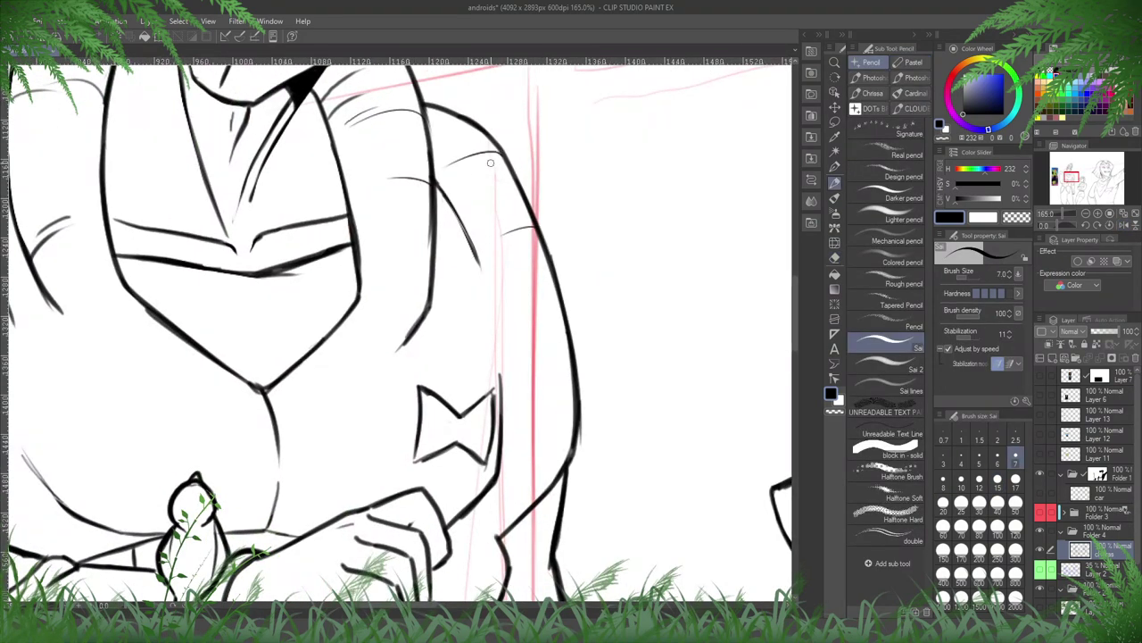
{"action": "key", "text": "e"}
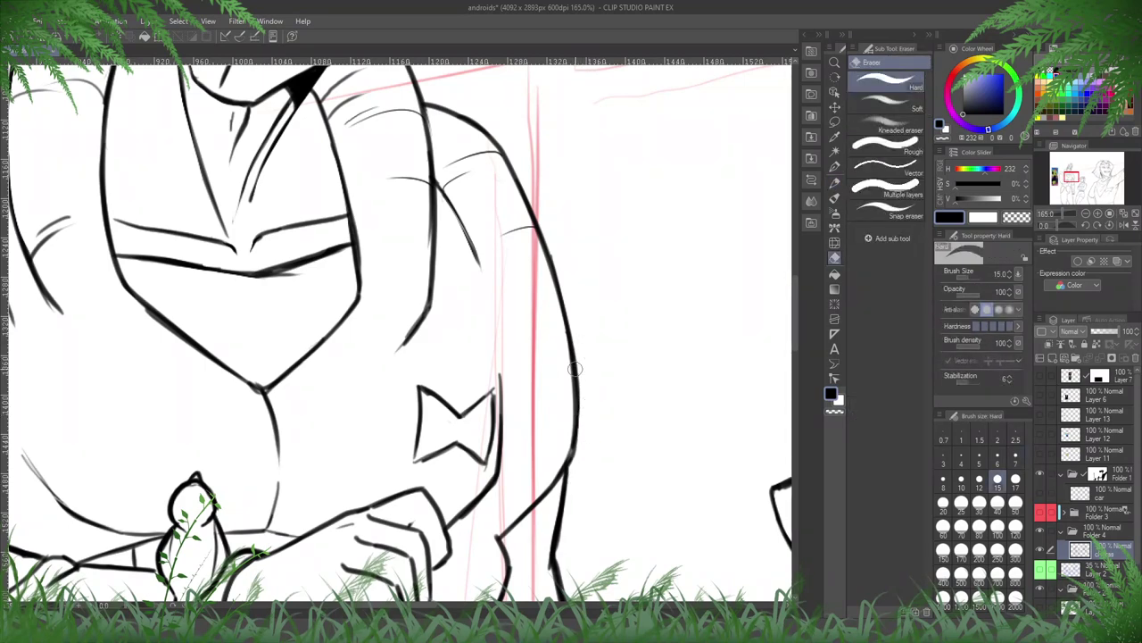
{"action": "key", "text": "p"}
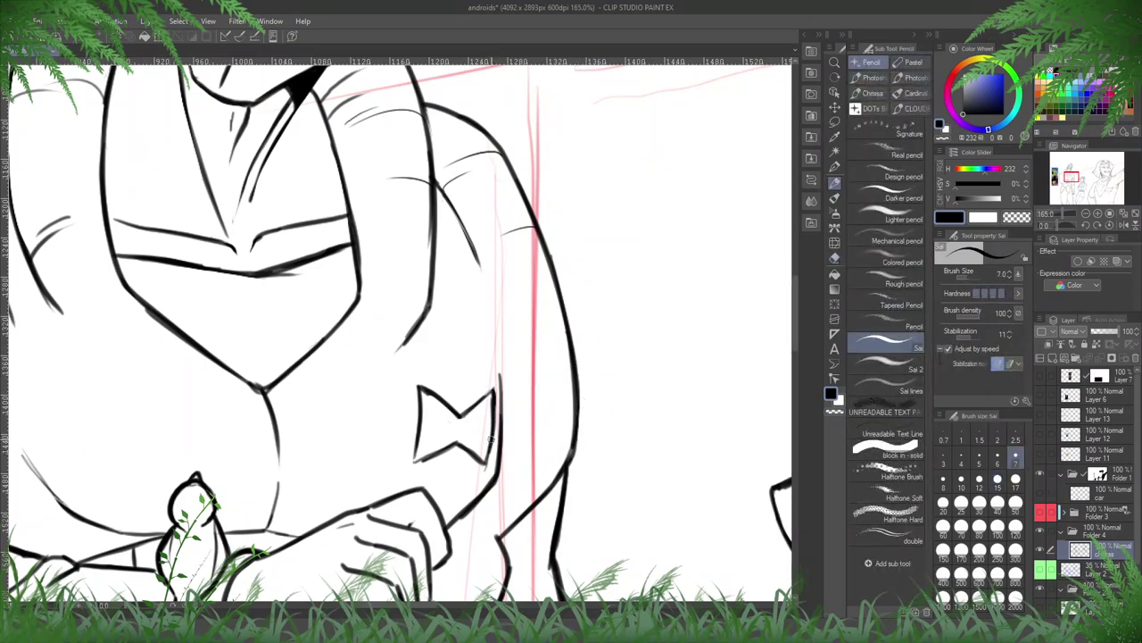
- Erase the uneven outer side of the bow-shaped chest emblem and redraw it as a single clean line
{"action": "left_click_drag", "start_coordinate": [419, 460], "coordinate": [417, 452]}
{"action": "left_click_drag", "start_coordinate": [608, 398], "coordinate": [625, 325]}
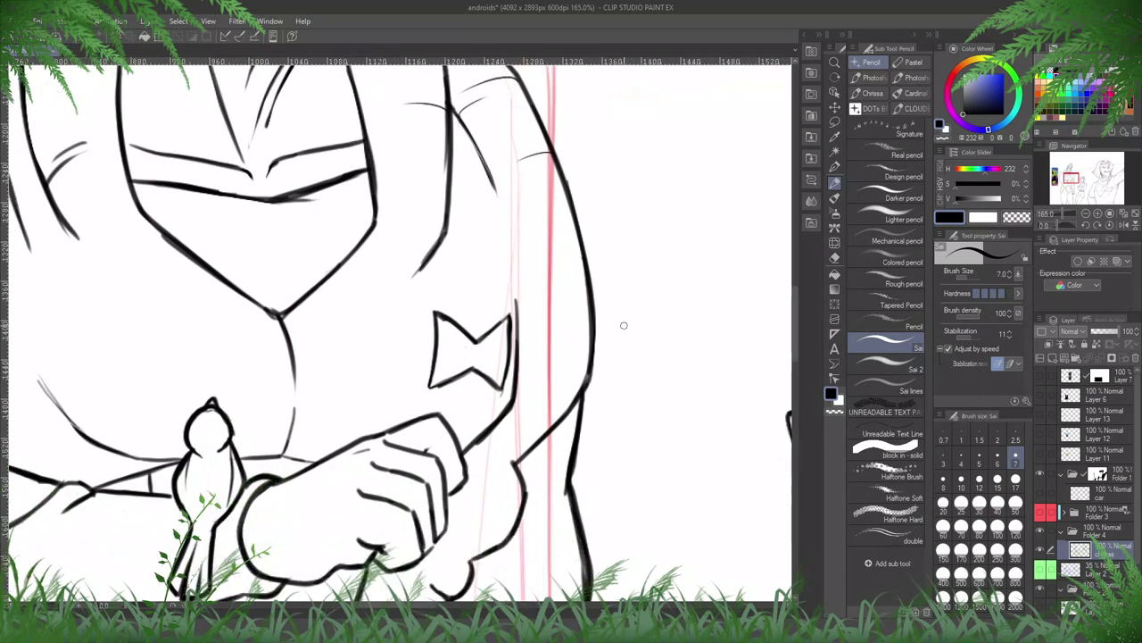
{"action": "key", "text": "e"}
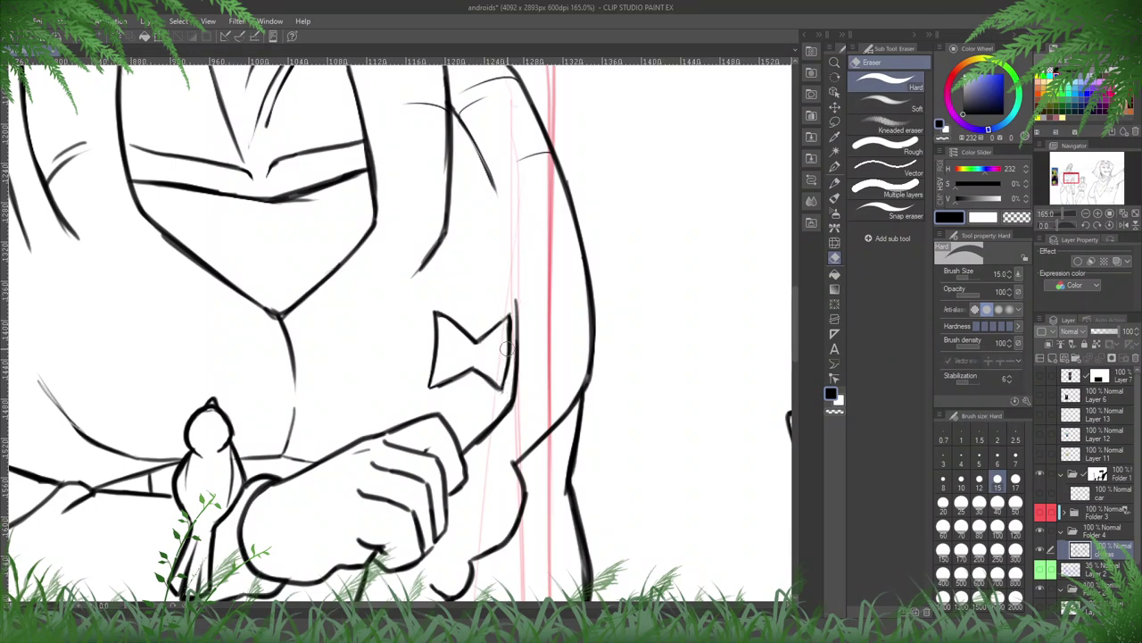
{"action": "left_click_drag", "start_coordinate": [506, 350], "coordinate": [505, 382]}
{"action": "left_click_drag", "start_coordinate": [508, 323], "coordinate": [507, 357]}
{"action": "key", "text": "p"}
{"action": "left_click_drag", "start_coordinate": [513, 317], "coordinate": [505, 393]}
{"action": "key", "text": "e"}
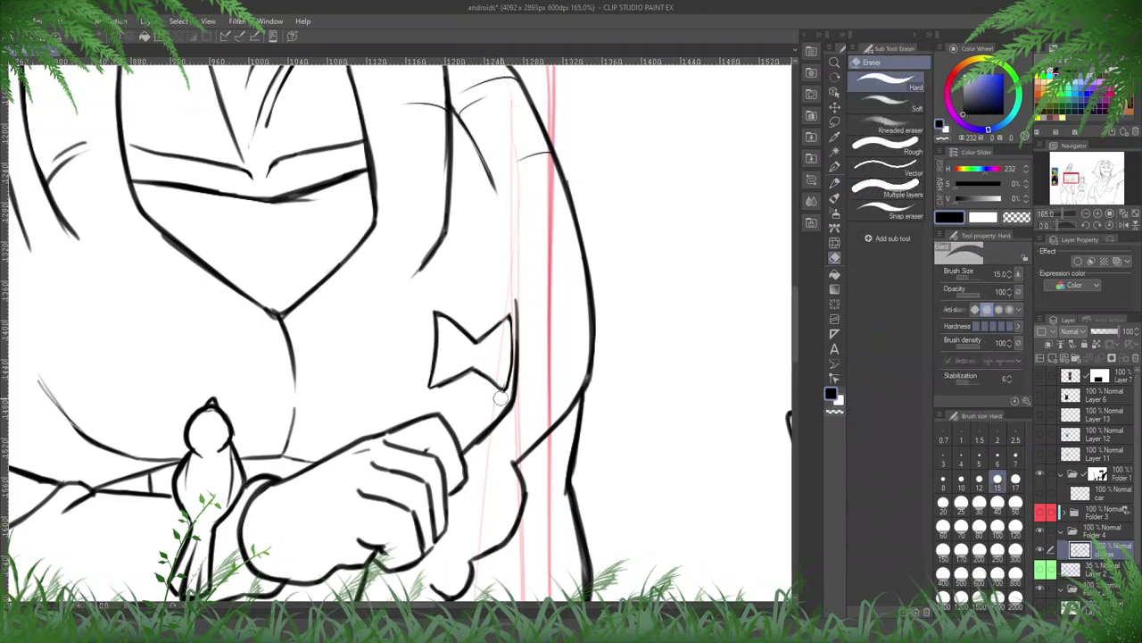
{"action": "key", "text": "p"}
- Examine the tall man's torso and arms in both mirrored and normal orientation
{"action": "left_click_drag", "start_coordinate": [568, 446], "coordinate": [598, 352]}
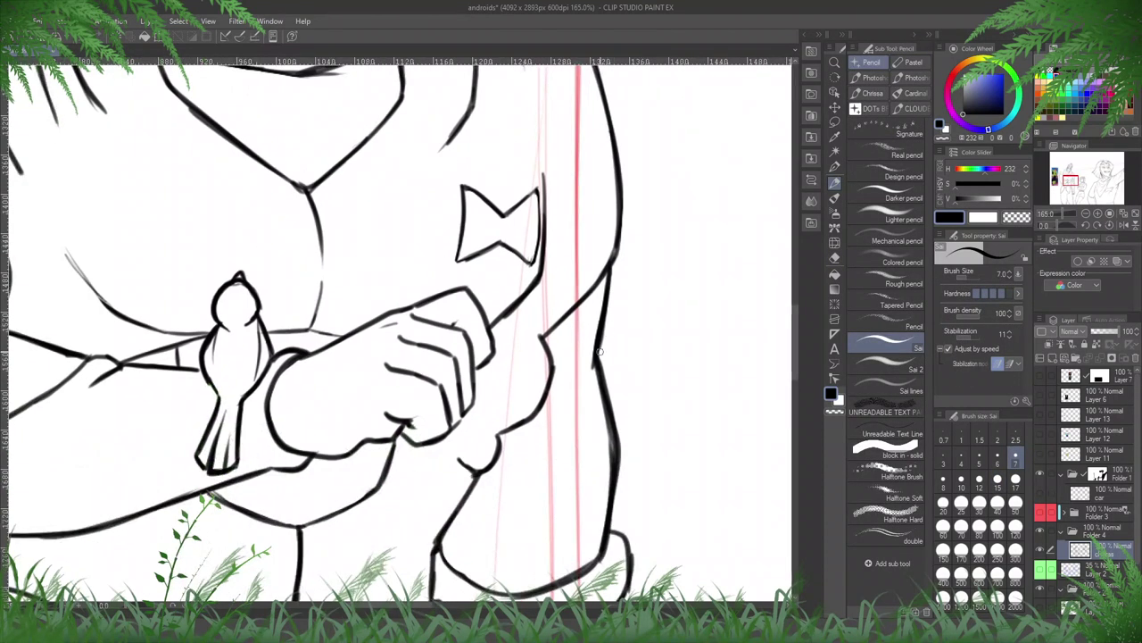
{"action": "left_click_drag", "start_coordinate": [549, 482], "coordinate": [623, 527]}
{"action": "key", "text": "h"}
{"action": "mouse_move", "coordinate": [478, 257]}
{"action": "left_mouse_down"}
{"action": "mouse_move", "coordinate": [563, 364]}
{"action": "mouse_move", "coordinate": [509, 354]}
{"action": "left_mouse_up"}
{"action": "key", "text": "e"}
{"action": "left_click_drag", "start_coordinate": [638, 244], "coordinate": [508, 357]}
{"action": "key", "text": "h"}
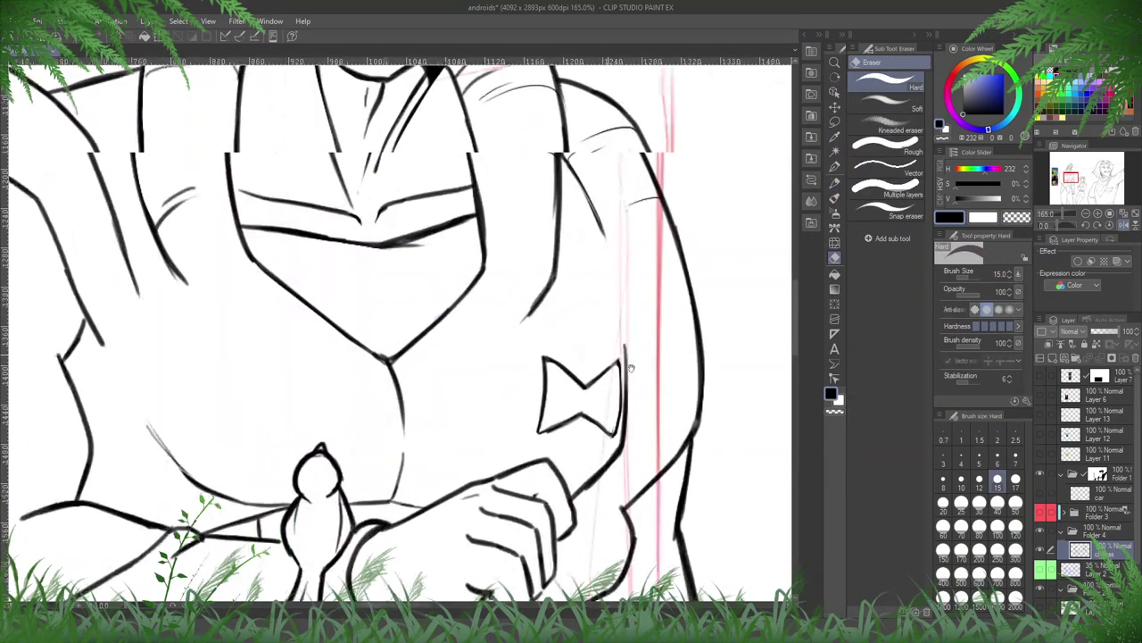
{"action": "key", "text": "p"}
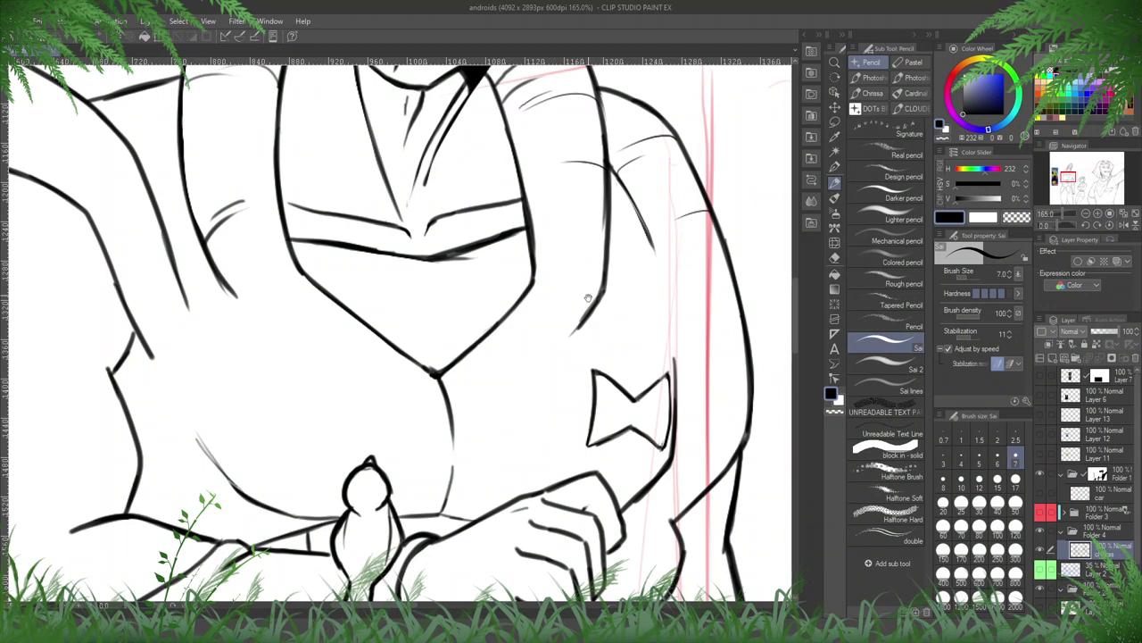
- Draw thin fold lines across both sides of the jacket's padded collar and at the peak of the shoulder pad
{"action": "left_click_drag", "start_coordinate": [588, 298], "coordinate": [628, 395]}
{"action": "mouse_move", "coordinate": [640, 341]}
{"action": "left_mouse_down"}
{"action": "mouse_move", "coordinate": [604, 335]}
{"action": "mouse_move", "coordinate": [746, 449]}
{"action": "left_mouse_up"}
{"action": "left_click_drag", "start_coordinate": [476, 345], "coordinate": [435, 344]}
{"action": "mouse_move", "coordinate": [359, 370]}
{"action": "left_mouse_down"}
{"action": "mouse_move", "coordinate": [518, 343]}
{"action": "mouse_move", "coordinate": [455, 368]}
{"action": "left_mouse_up"}
{"action": "mouse_move", "coordinate": [350, 195]}
{"action": "left_mouse_down"}
{"action": "mouse_move", "coordinate": [305, 273]}
{"action": "mouse_move", "coordinate": [342, 198]}
{"action": "left_mouse_up"}
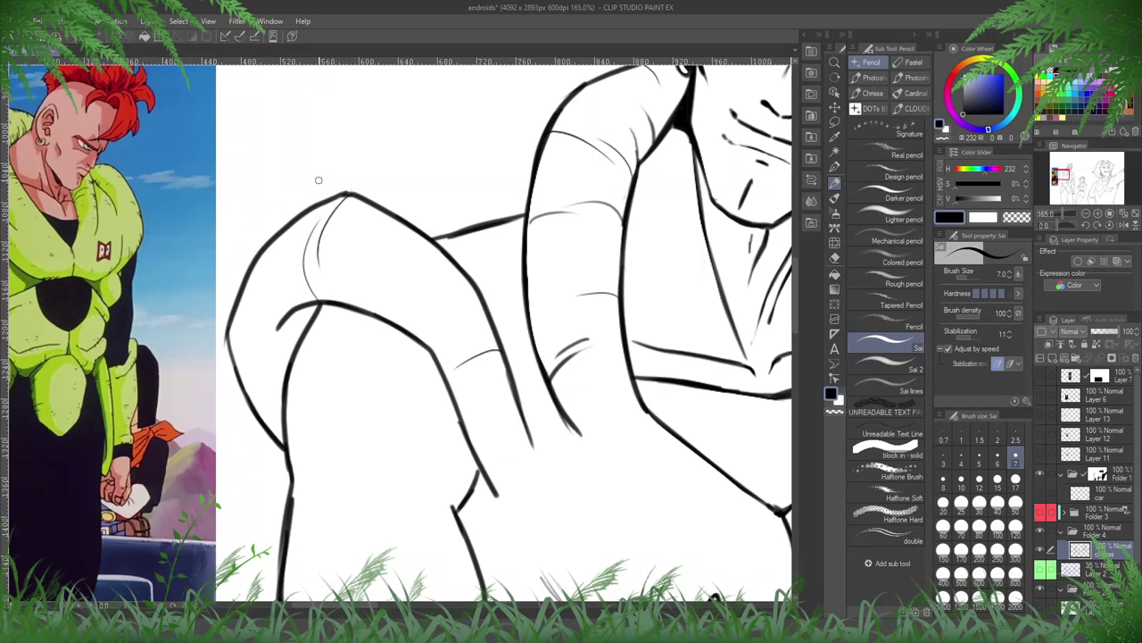
- Add thin curved folds along the outer edge and upper part of the shoulder pad nearest the reference picture
{"action": "key", "text": "e"}
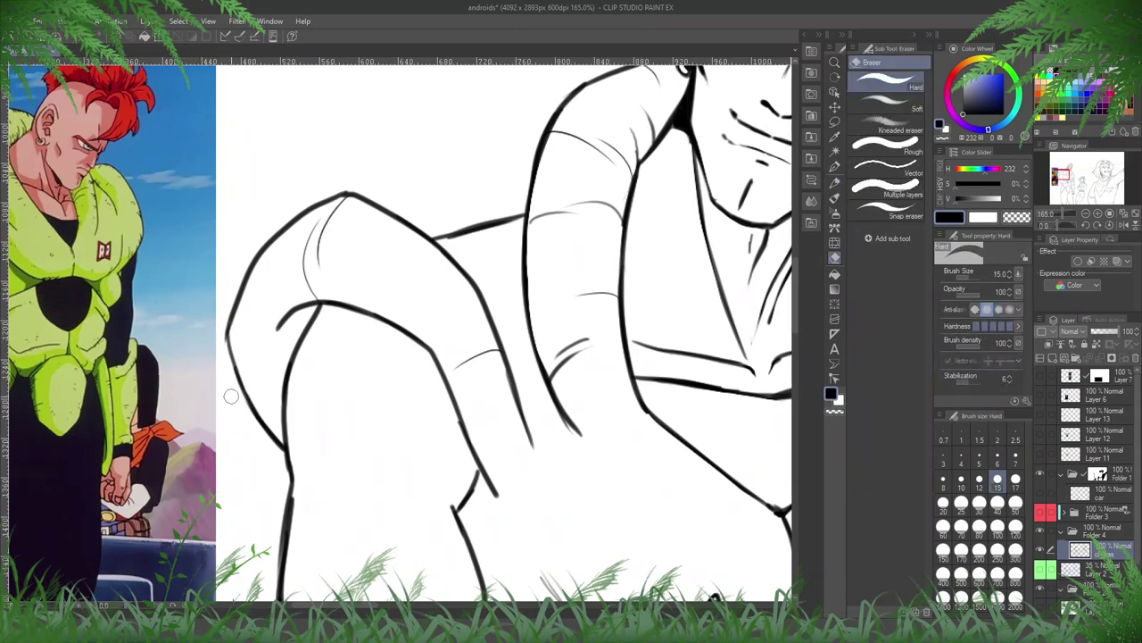
{"action": "key", "text": "p"}
{"action": "mouse_move", "coordinate": [234, 308]}
{"action": "left_mouse_down"}
{"action": "mouse_move", "coordinate": [255, 361]}
{"action": "mouse_move", "coordinate": [236, 362]}
{"action": "left_mouse_up"}
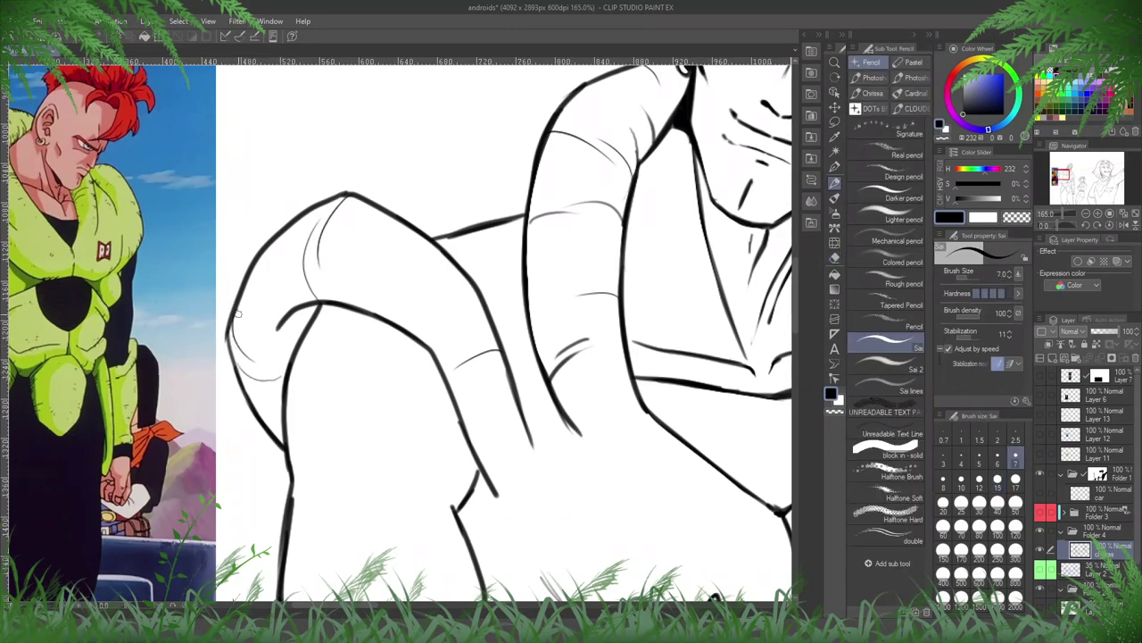
{"action": "left_click_drag", "start_coordinate": [268, 241], "coordinate": [265, 299]}
{"action": "left_click_drag", "start_coordinate": [441, 256], "coordinate": [393, 294]}
{"action": "left_click_drag", "start_coordinate": [585, 383], "coordinate": [559, 214]}
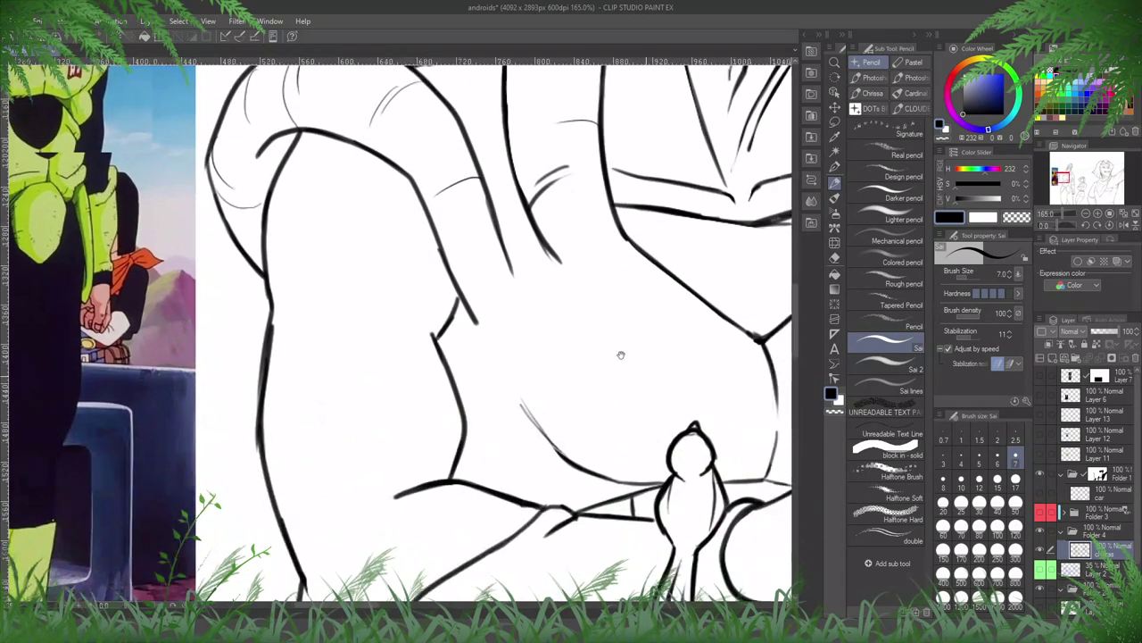
{"action": "left_click_drag", "start_coordinate": [620, 354], "coordinate": [541, 314]}
- Draw a pair of tiny crease marks on the tall man's chest above the bird
{"action": "key", "text": "e"}
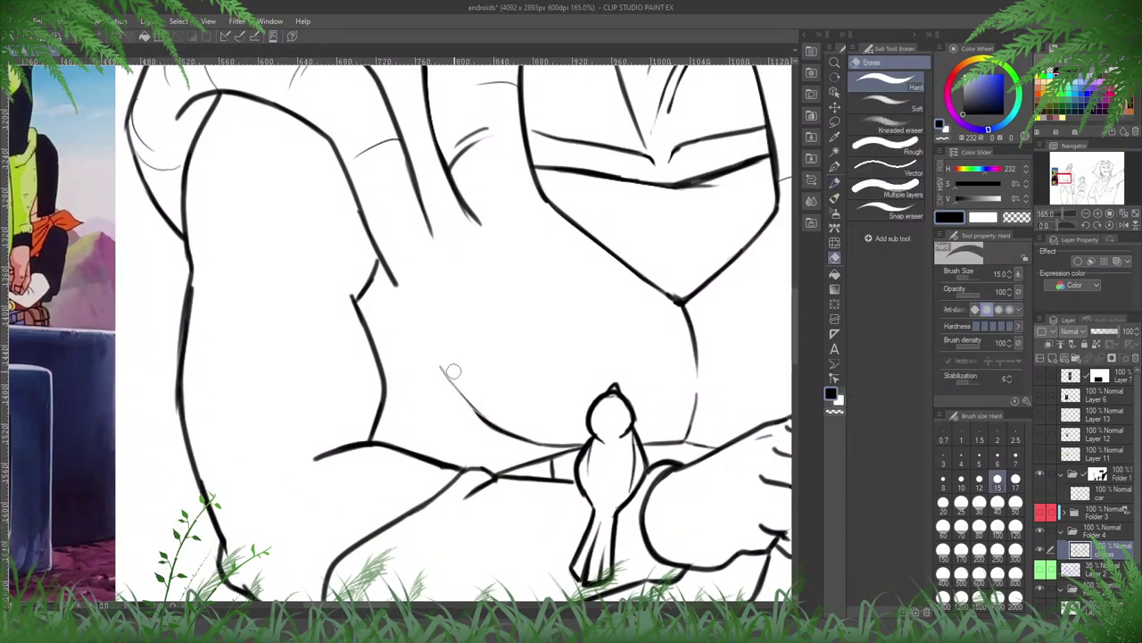
{"action": "scroll", "coordinate": [435, 281], "scroll_direction": "up", "scroll_amount": 3}
{"action": "left_click_drag", "start_coordinate": [437, 307], "coordinate": [466, 348]}
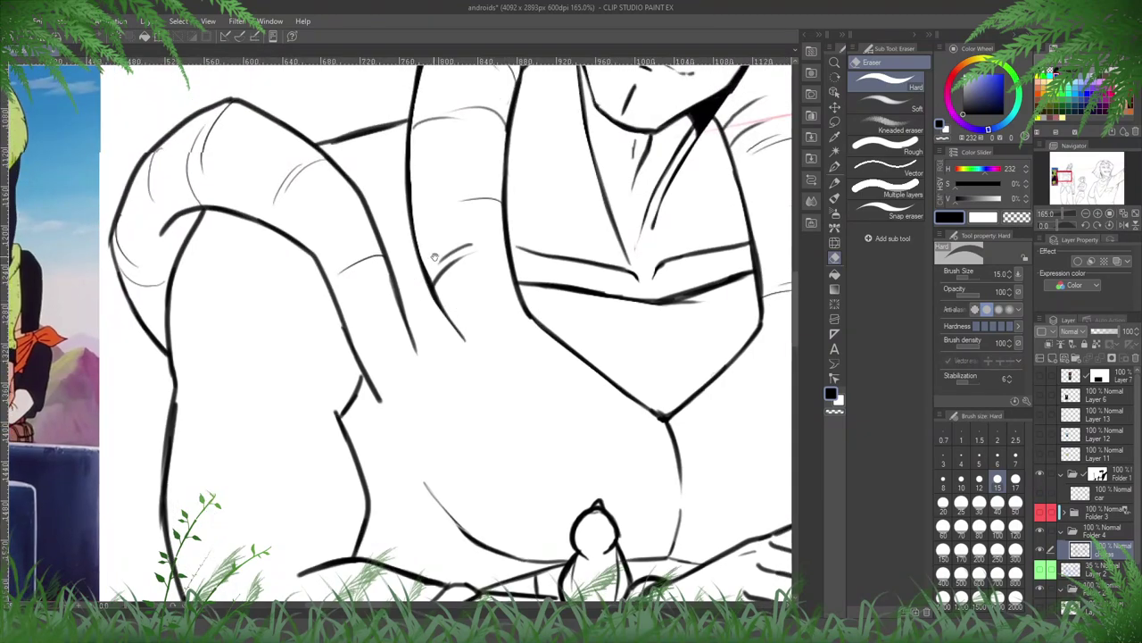
{"action": "left_click_drag", "start_coordinate": [442, 265], "coordinate": [624, 342]}
{"action": "key", "text": "p"}
{"action": "left_click_drag", "start_coordinate": [652, 455], "coordinate": [527, 355]}
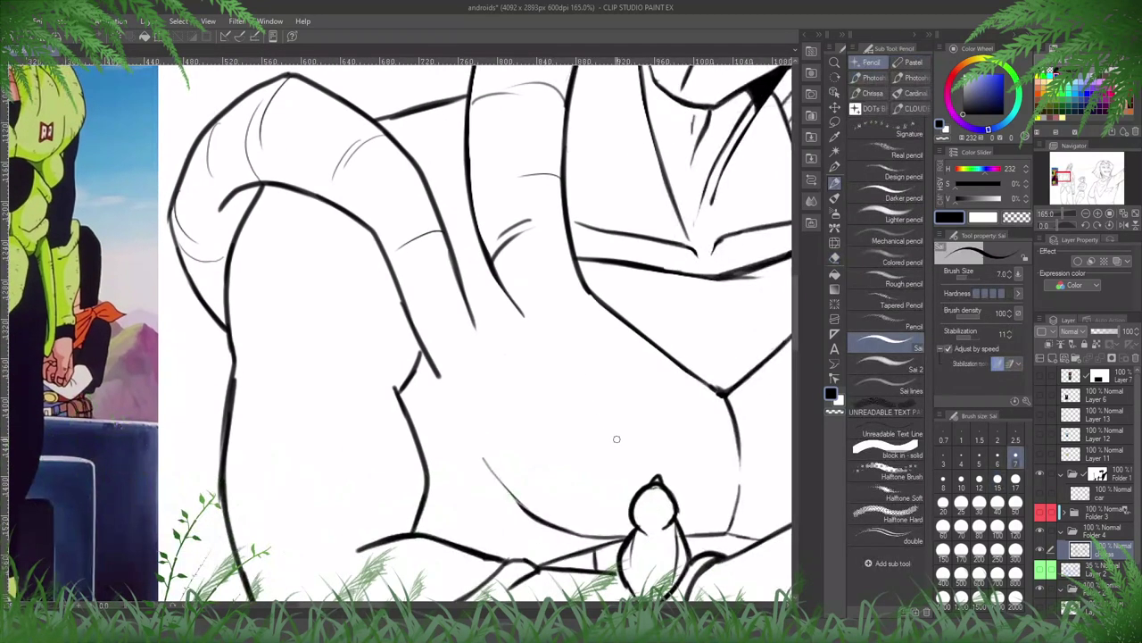
{"action": "mouse_move", "coordinate": [625, 430]}
{"action": "left_mouse_down"}
{"action": "mouse_move", "coordinate": [623, 447]}
{"action": "mouse_move", "coordinate": [546, 294]}
{"action": "left_mouse_up"}
- Draw a short curved cuff line between the bird's tail and the wrist of the raised hand
{"action": "key", "text": "e"}
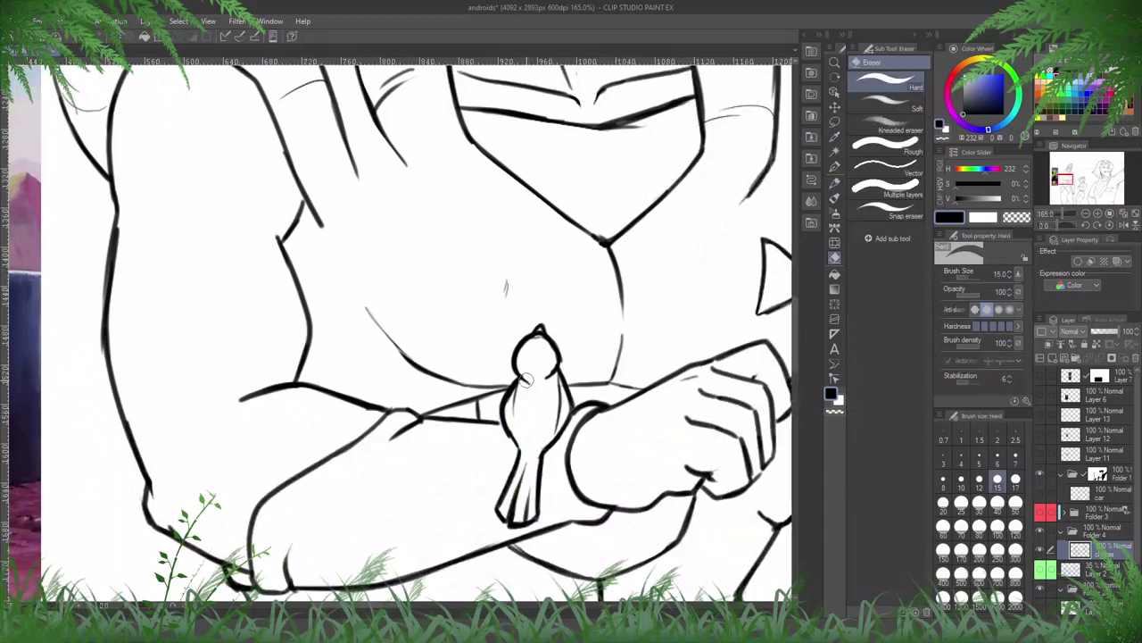
{"action": "mouse_move", "coordinate": [618, 414]}
{"action": "left_mouse_down"}
{"action": "mouse_move", "coordinate": [573, 349]}
{"action": "mouse_move", "coordinate": [631, 323]}
{"action": "left_mouse_up"}
{"action": "key", "text": "p"}
{"action": "left_click_drag", "start_coordinate": [593, 427], "coordinate": [570, 401]}
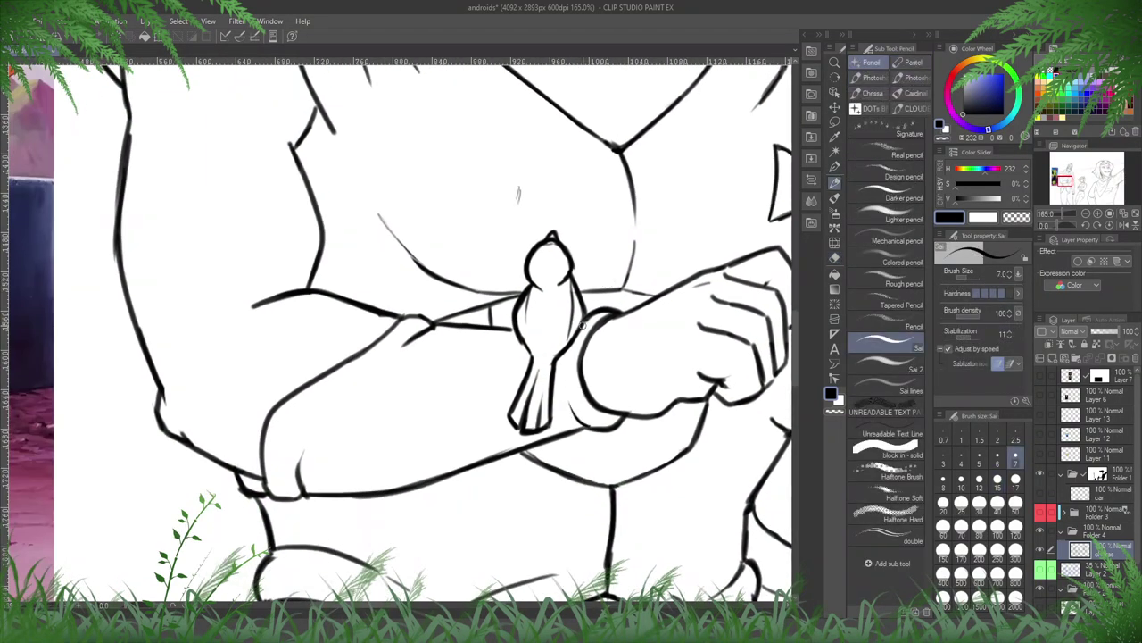
{"action": "mouse_move", "coordinate": [582, 324]}
{"action": "left_mouse_down"}
{"action": "mouse_move", "coordinate": [343, 331]}
{"action": "mouse_move", "coordinate": [317, 476]}
{"action": "left_mouse_up"}
- Thin and redraw the chest contour from beneath the emblem down to the raised hand, and save the file
{"action": "key", "text": "e"}
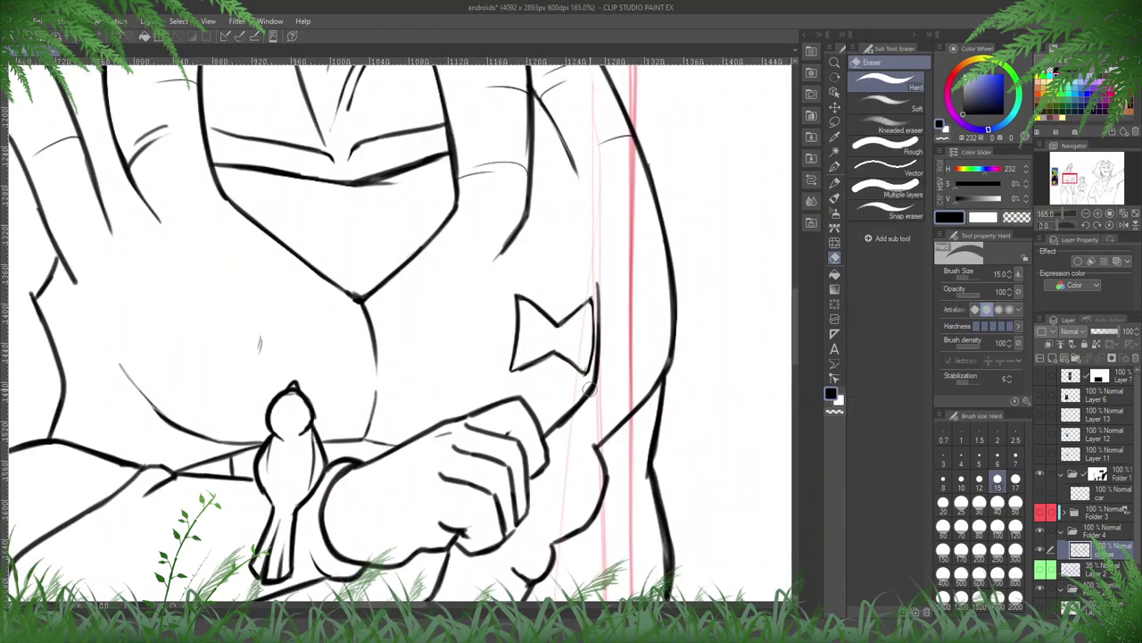
{"action": "left_click_drag", "start_coordinate": [590, 389], "coordinate": [547, 429]}
{"action": "key", "text": "p"}
{"action": "left_click_drag", "start_coordinate": [594, 389], "coordinate": [545, 438]}
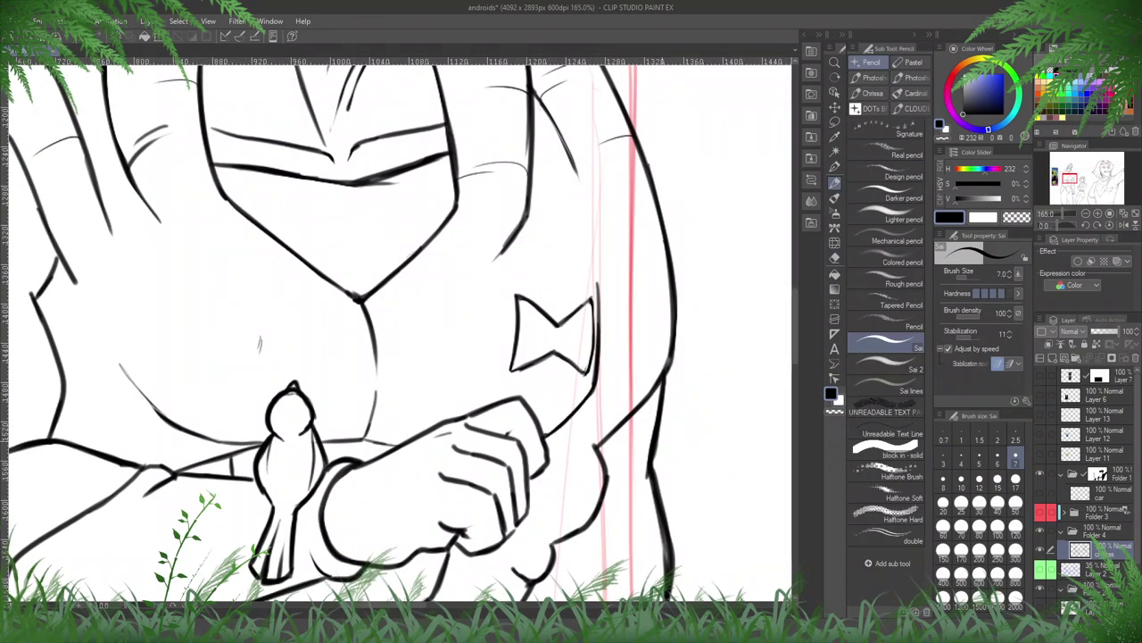
{"action": "left_click_drag", "start_coordinate": [696, 458], "coordinate": [678, 364]}
{"action": "scroll", "coordinate": [743, 415], "scroll_direction": "down", "scroll_amount": 8}
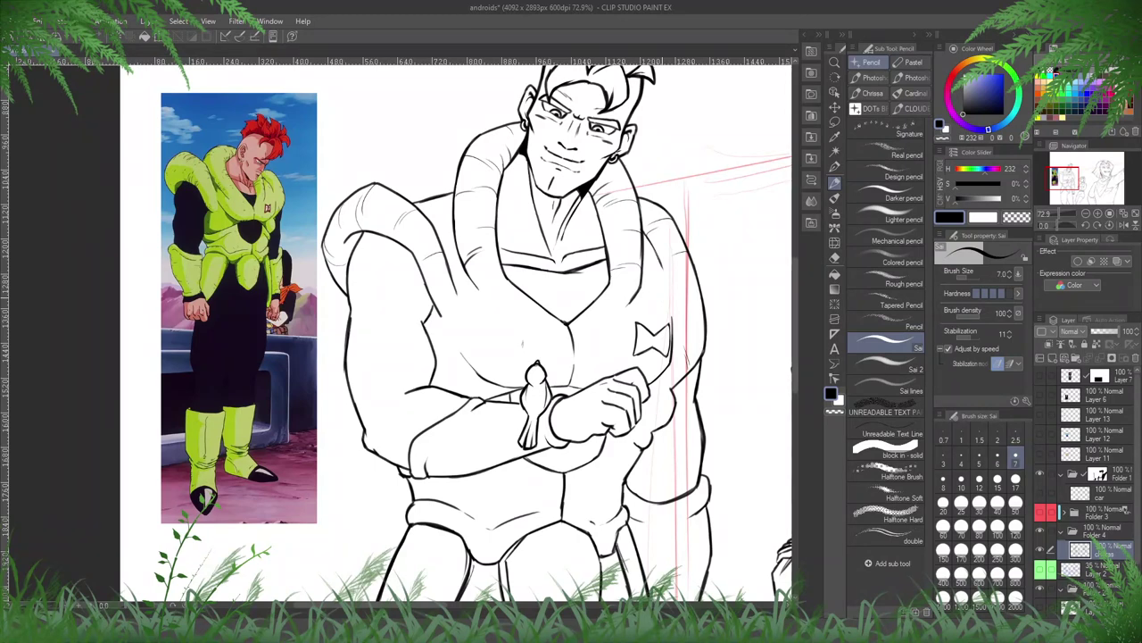
{"action": "key", "text": "ctrl+s"}
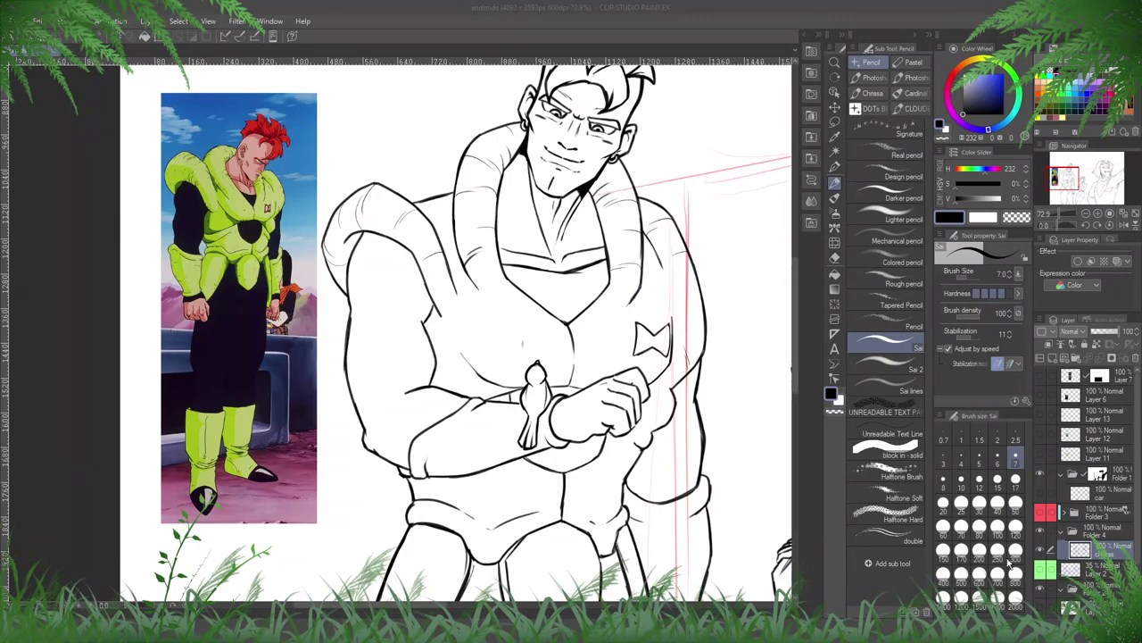
{"action": "left_click", "coordinate": [644, 6]}
- Erase the thick doubled strokes along the inner edge of the thigh panel nearest the reference picture
{"action": "scroll", "coordinate": [499, 197], "scroll_direction": "down", "scroll_amount": 2}
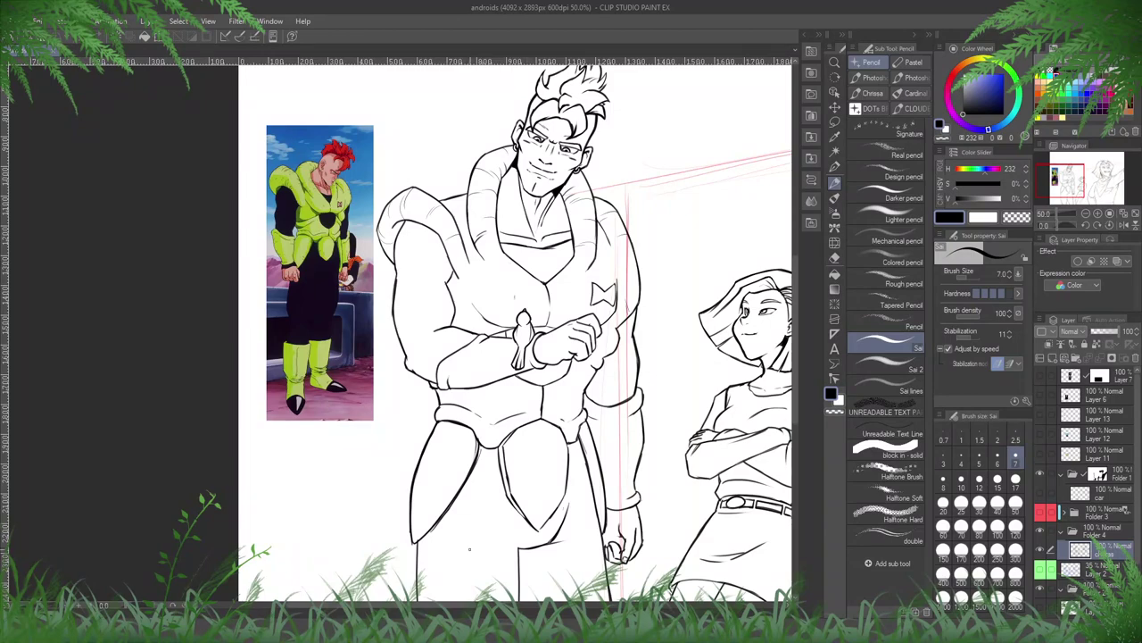
{"action": "scroll", "coordinate": [470, 548], "scroll_direction": "up", "scroll_amount": 4}
{"action": "key", "text": "e"}
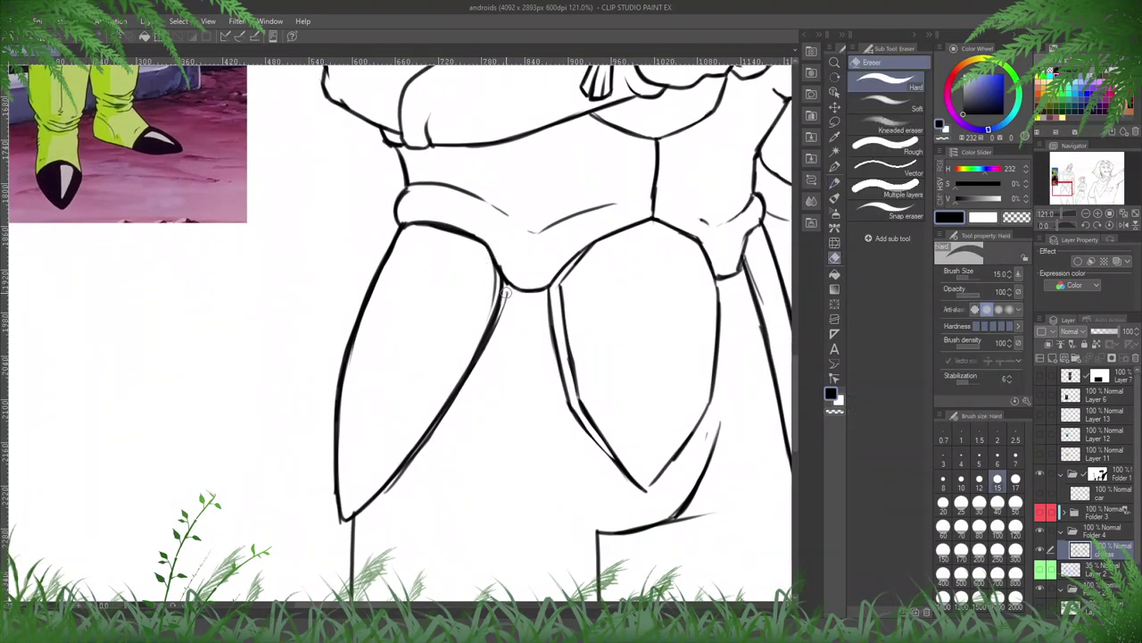
{"action": "left_click_drag", "start_coordinate": [504, 291], "coordinate": [427, 465]}
{"action": "mouse_move", "coordinate": [501, 284]}
{"action": "left_mouse_down"}
{"action": "mouse_move", "coordinate": [459, 387]}
{"action": "mouse_move", "coordinate": [382, 481]}
{"action": "left_mouse_up"}
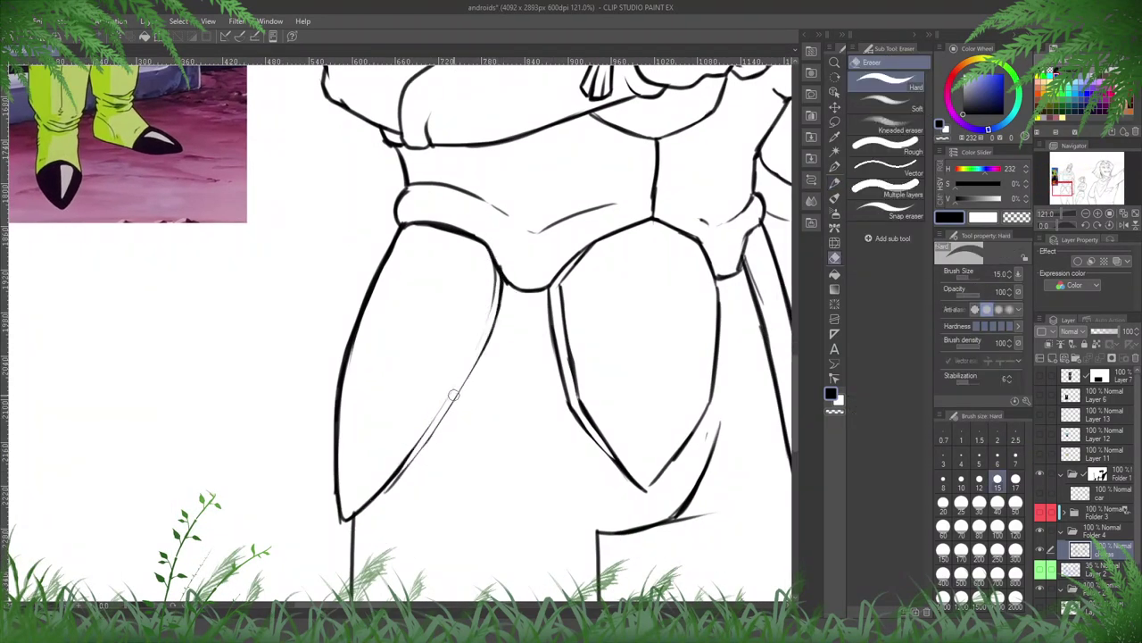
{"action": "left_click_drag", "start_coordinate": [458, 382], "coordinate": [358, 508]}
- Redraw the lower inner edge of that thigh panel as one smooth curve, undoing the strokes that miss
{"action": "key", "text": "p"}
{"action": "mouse_move", "coordinate": [427, 444]}
{"action": "left_mouse_down"}
{"action": "mouse_move", "coordinate": [354, 515]}
{"action": "mouse_move", "coordinate": [405, 474]}
{"action": "left_mouse_up"}
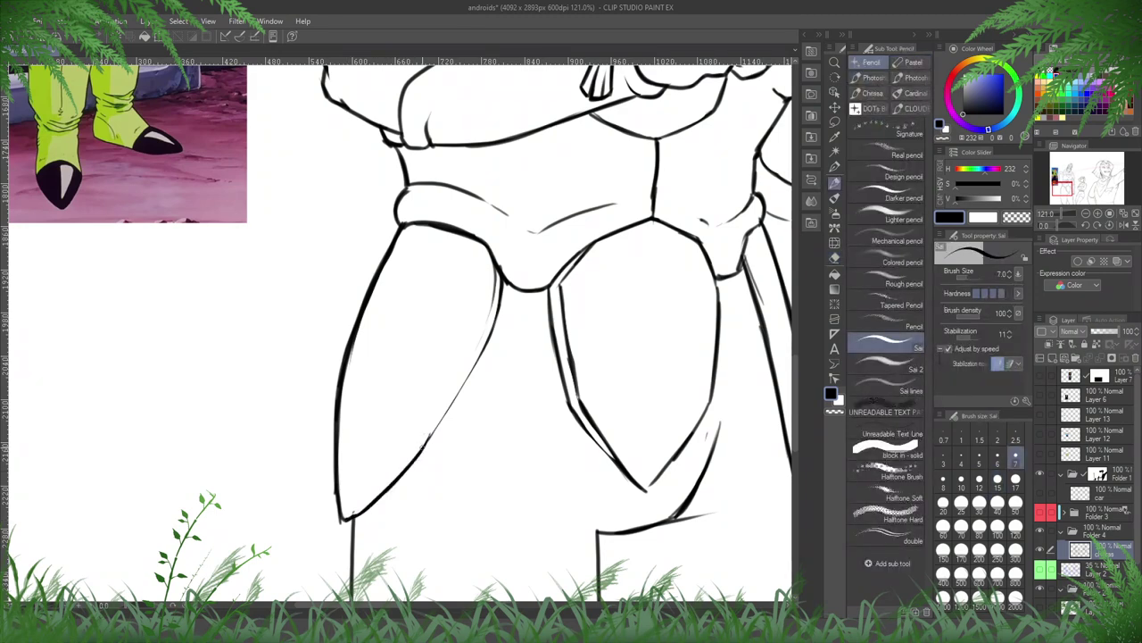
{"action": "key", "text": "e"}
{"action": "left_click_drag", "start_coordinate": [435, 425], "coordinate": [396, 465]}
{"action": "key", "text": "p"}
{"action": "left_click_drag", "start_coordinate": [487, 341], "coordinate": [406, 468]}
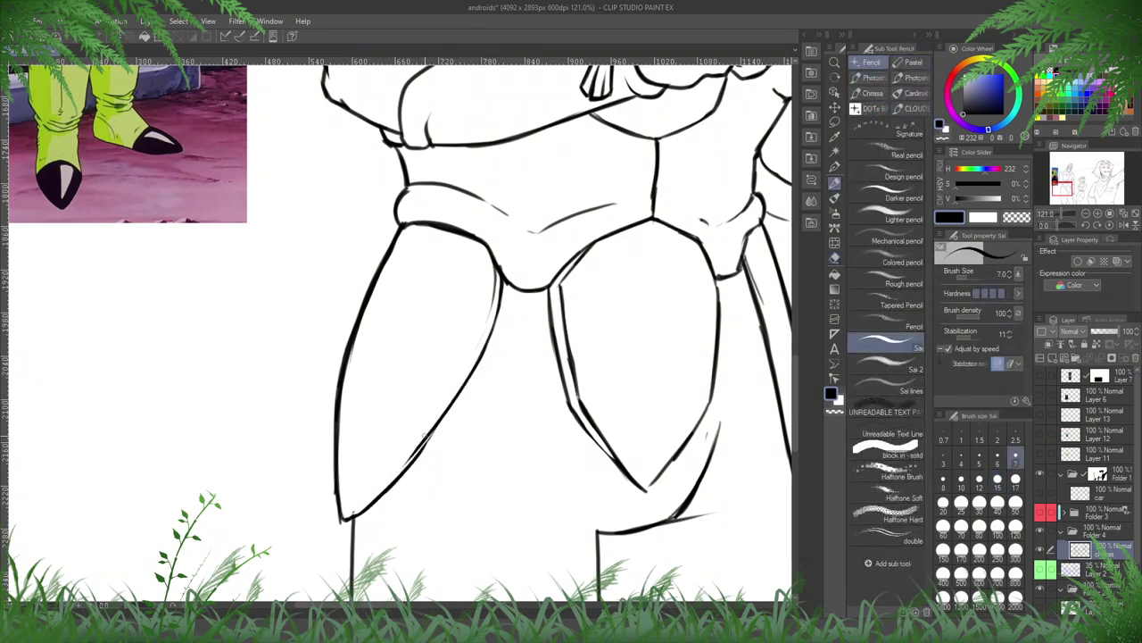
{"action": "key", "text": "ctrl+z"}
{"action": "left_click_drag", "start_coordinate": [489, 343], "coordinate": [406, 465]}
{"action": "key", "text": "ctrl+z"}
{"action": "left_click_drag", "start_coordinate": [491, 337], "coordinate": [409, 468]}
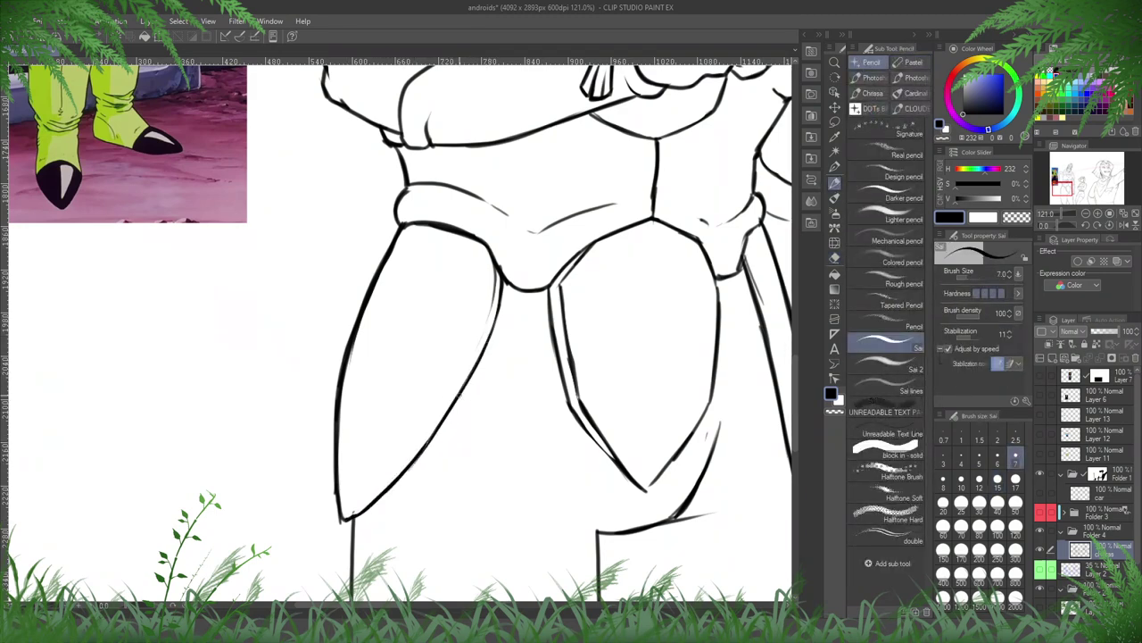
- Clean up the thigh panel's pointed tip and thin its upper edge beneath the waistband
{"action": "key", "text": "e"}
{"action": "left_click_drag", "start_coordinate": [345, 514], "coordinate": [341, 525]}
{"action": "left_click_drag", "start_coordinate": [336, 482], "coordinate": [342, 521]}
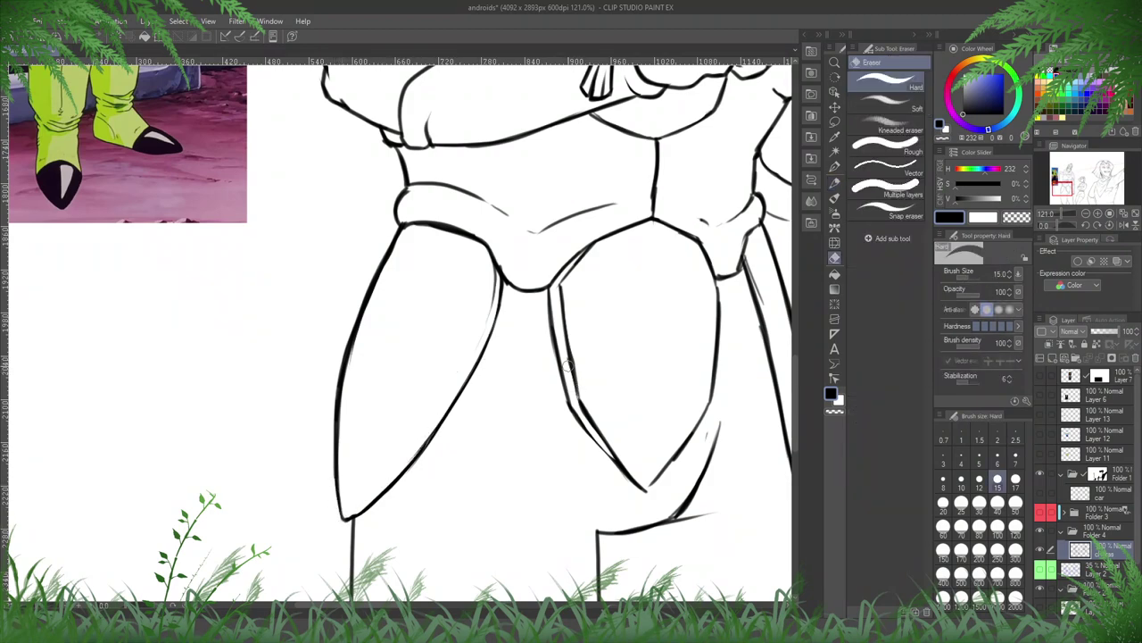
{"action": "key", "text": "h"}
{"action": "left_click_drag", "start_coordinate": [570, 370], "coordinate": [754, 481]}
{"action": "left_click_drag", "start_coordinate": [575, 326], "coordinate": [486, 348]}
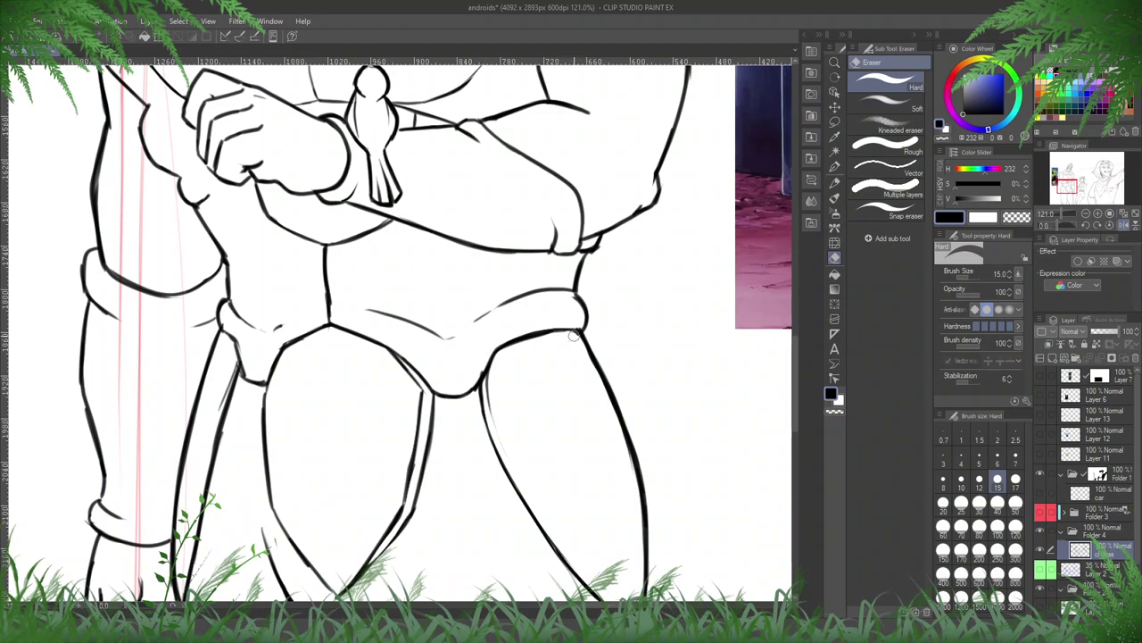
{"action": "left_click_drag", "start_coordinate": [574, 336], "coordinate": [507, 352]}
- Thin the outer leg's contour lines and trim the end beside the lowered hand
{"action": "key", "text": "p"}
{"action": "key", "text": "h"}
{"action": "mouse_move", "coordinate": [560, 347]}
{"action": "left_mouse_down"}
{"action": "mouse_move", "coordinate": [539, 270]}
{"action": "mouse_move", "coordinate": [652, 226]}
{"action": "left_mouse_up"}
{"action": "key", "text": "e"}
{"action": "key", "text": "p"}
{"action": "key", "text": "h"}
{"action": "key", "text": "e"}
{"action": "mouse_move", "coordinate": [379, 246]}
{"action": "left_mouse_down"}
{"action": "mouse_move", "coordinate": [358, 304]}
{"action": "mouse_move", "coordinate": [353, 393]}
{"action": "left_mouse_up"}
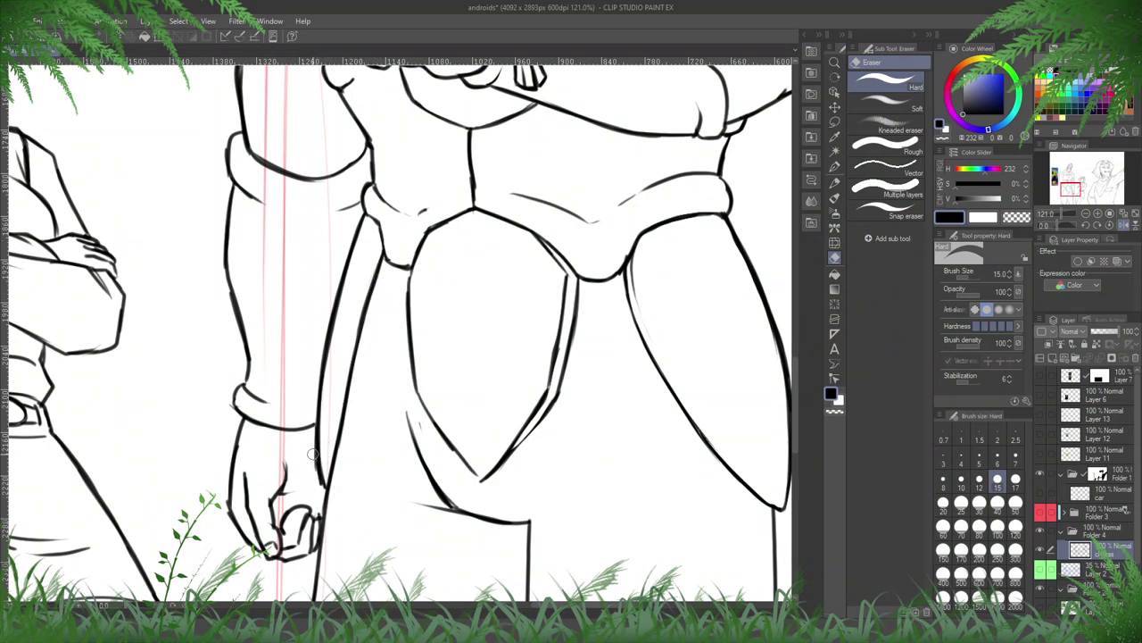
{"action": "left_click_drag", "start_coordinate": [313, 454], "coordinate": [320, 486]}
{"action": "key", "text": "h"}
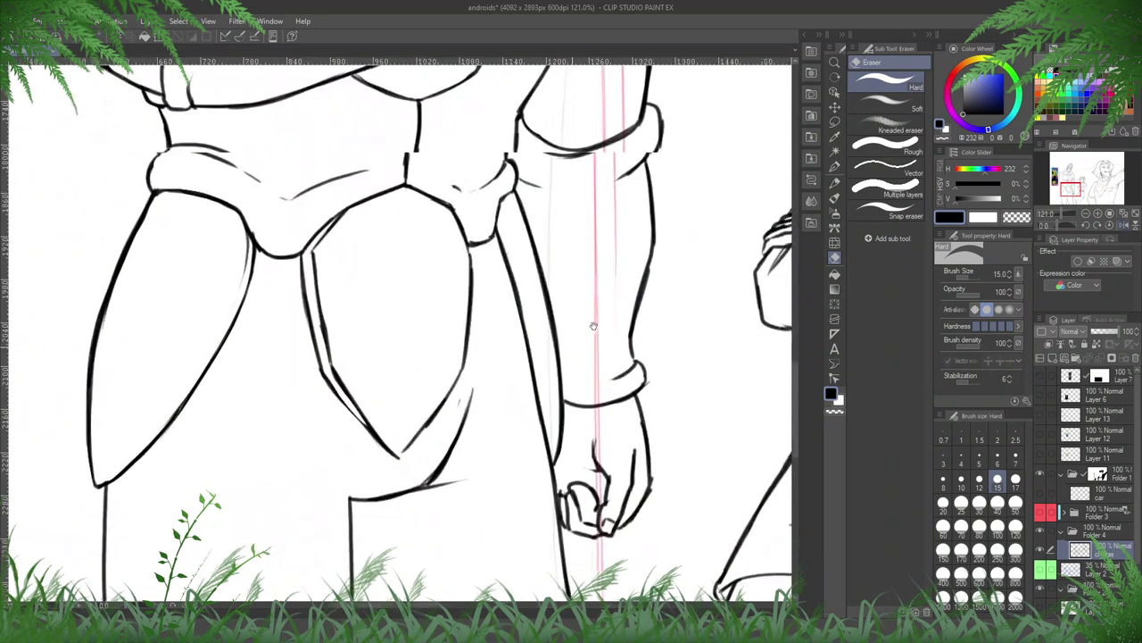
- Redraw the upper curve of the other thigh panel on the side toward the lowered arm
{"action": "left_click_drag", "start_coordinate": [414, 448], "coordinate": [448, 410]}
{"action": "key", "text": "p"}
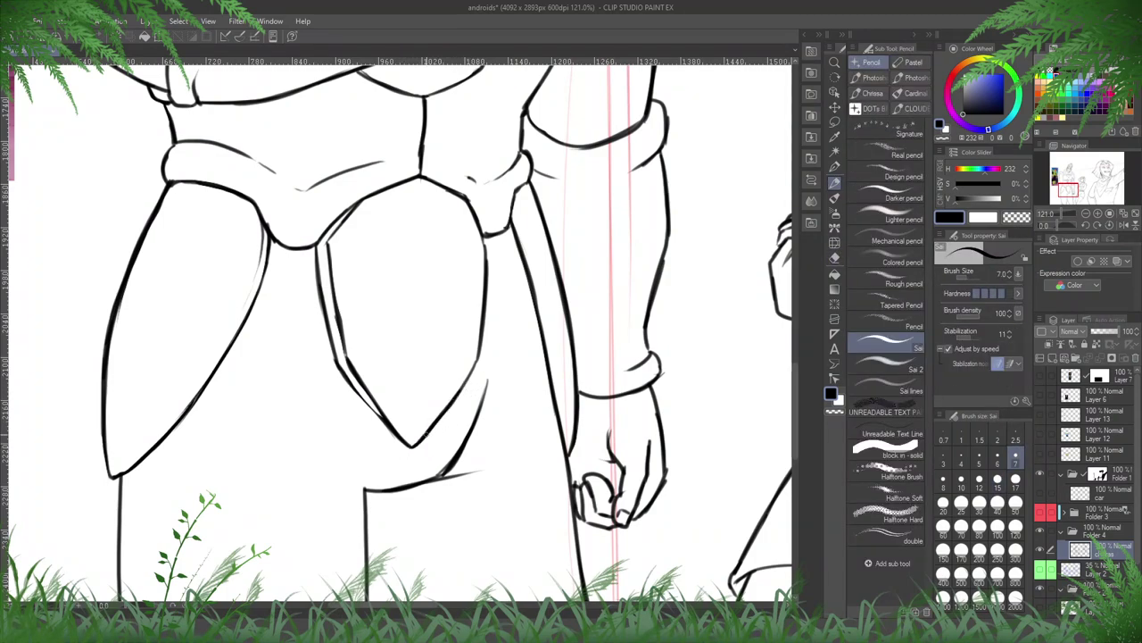
{"action": "key", "text": "h"}
{"action": "mouse_move", "coordinate": [529, 278]}
{"action": "left_mouse_down"}
{"action": "mouse_move", "coordinate": [594, 307]}
{"action": "mouse_move", "coordinate": [597, 398]}
{"action": "left_mouse_up"}
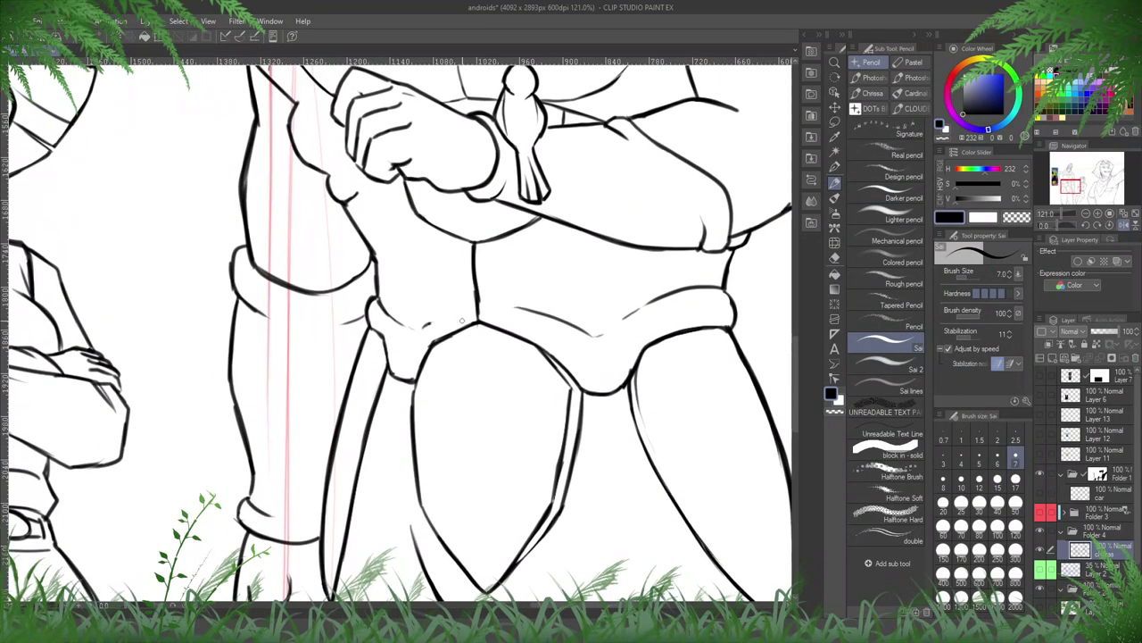
{"action": "mouse_move", "coordinate": [461, 324]}
{"action": "left_mouse_down"}
{"action": "mouse_move", "coordinate": [434, 343]}
{"action": "mouse_move", "coordinate": [471, 321]}
{"action": "mouse_move", "coordinate": [426, 347]}
{"action": "mouse_move", "coordinate": [413, 403]}
{"action": "left_mouse_up"}
{"action": "key", "text": "e"}
{"action": "key", "text": "p"}
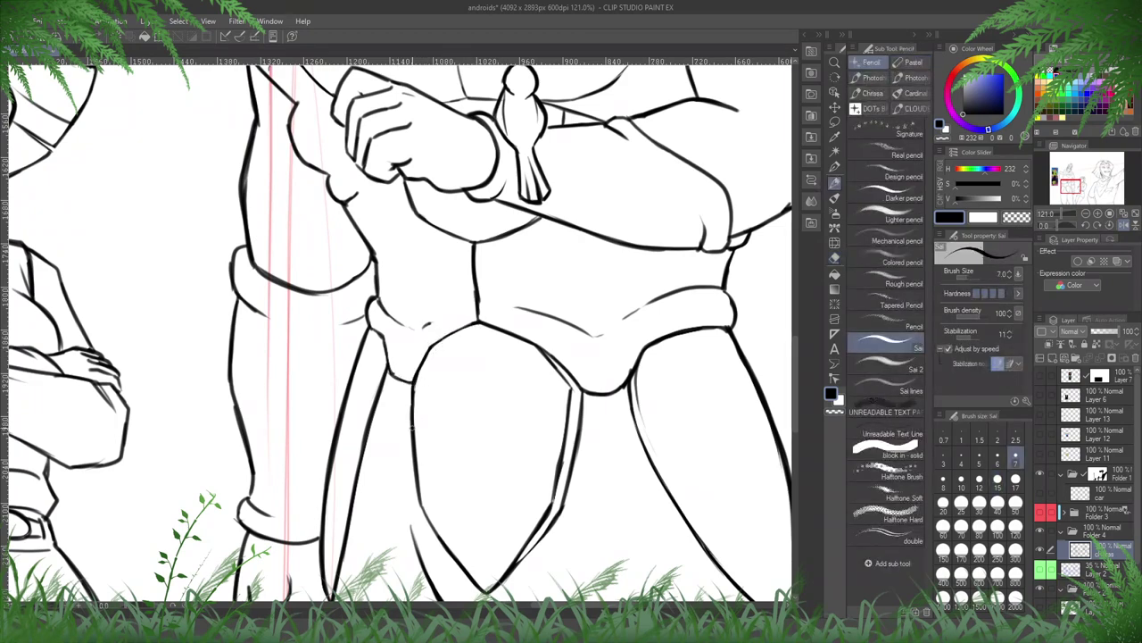
- Clean up the vertical waist seam and touch up the edge where it meets the thigh panel's peak
{"action": "key", "text": "h"}
{"action": "key", "text": "e"}
{"action": "mouse_move", "coordinate": [334, 214]}
{"action": "left_mouse_down"}
{"action": "mouse_move", "coordinate": [482, 253]}
{"action": "mouse_move", "coordinate": [465, 346]}
{"action": "left_mouse_up"}
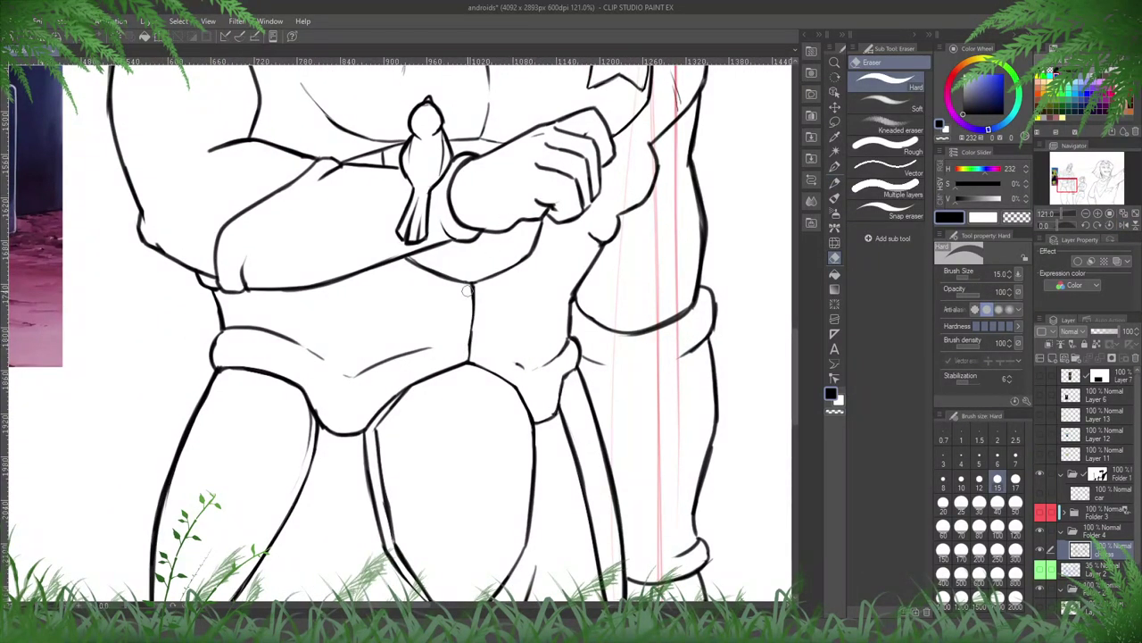
{"action": "key", "text": "p"}
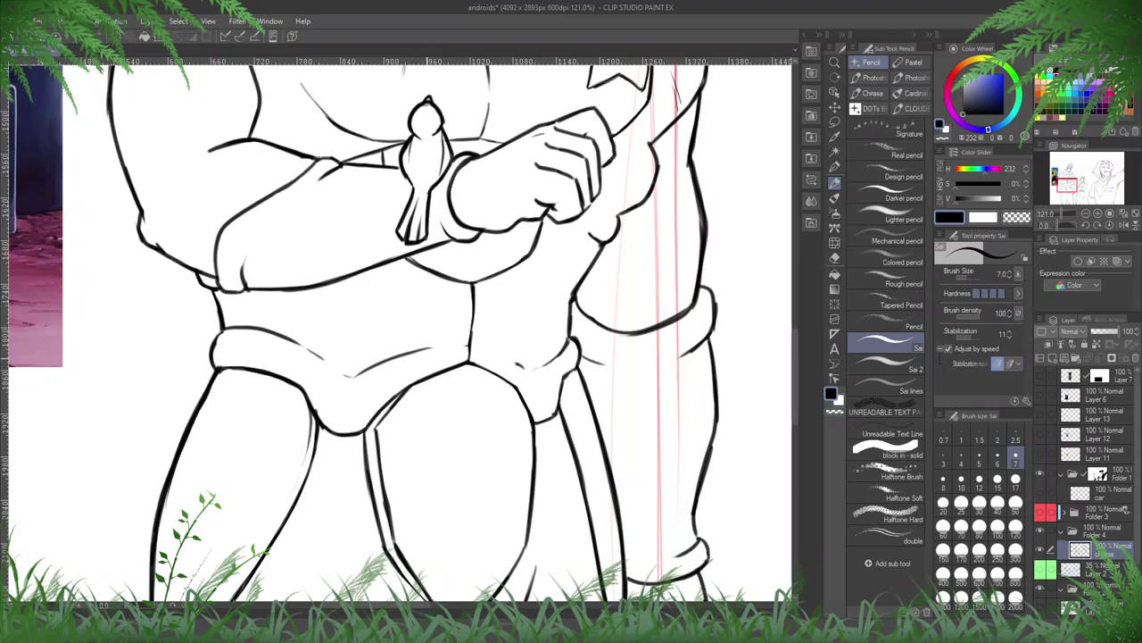
{"action": "left_click_drag", "start_coordinate": [448, 354], "coordinate": [468, 363]}
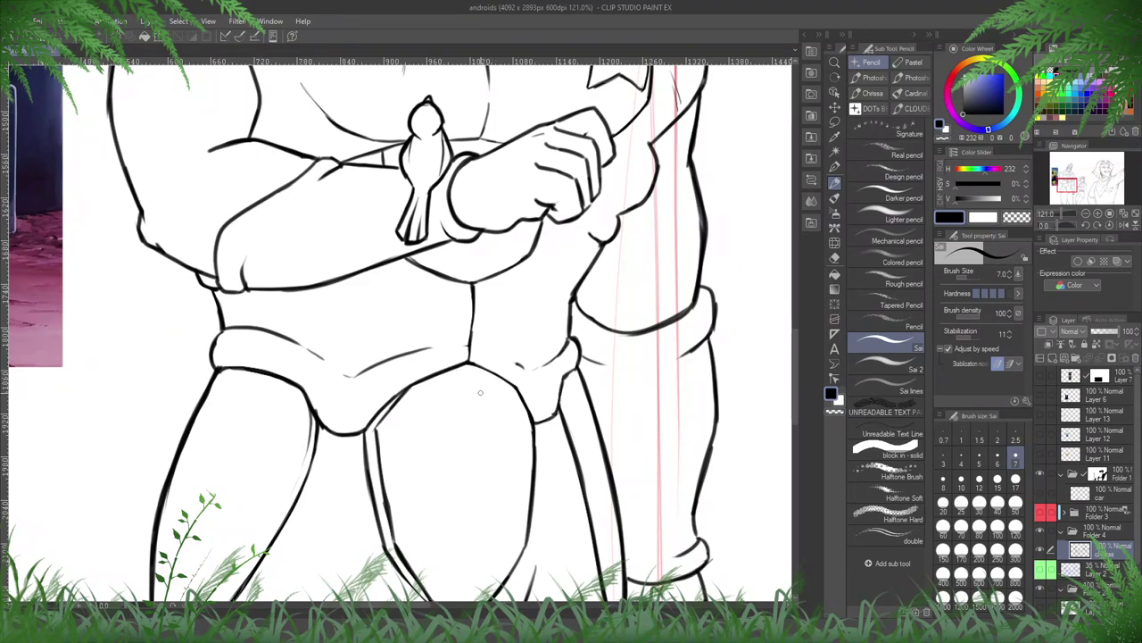
- Draw short scratch marks on the tall man's two thigh panels and small fold lines on the waistband
{"action": "scroll", "coordinate": [480, 392], "scroll_direction": "down", "scroll_amount": 2}
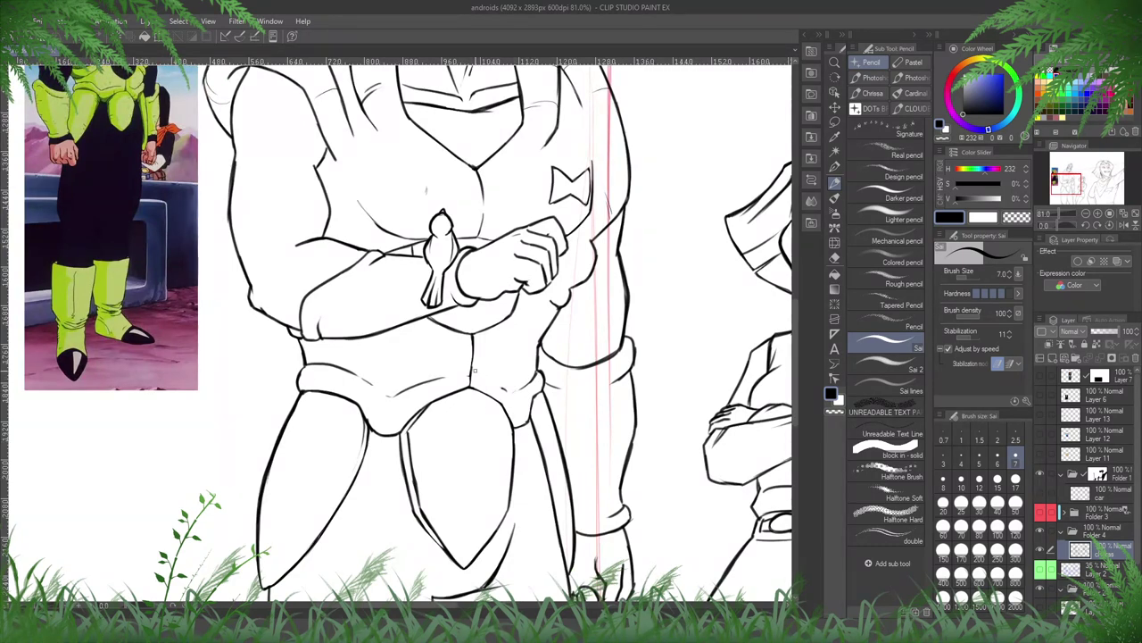
{"action": "left_click_drag", "start_coordinate": [428, 403], "coordinate": [425, 391]}
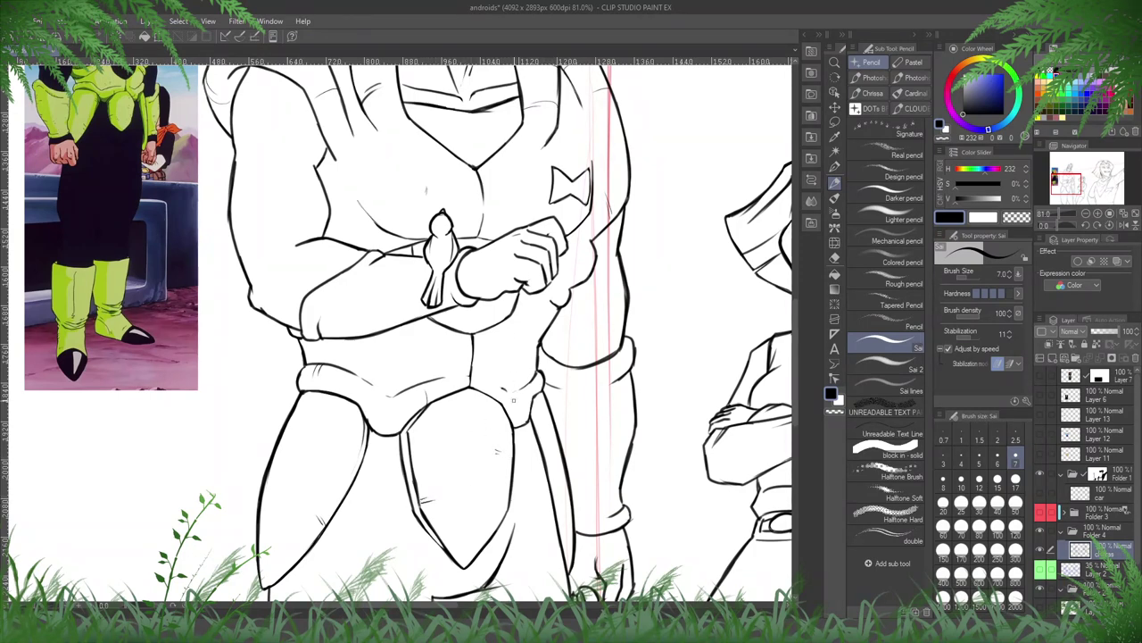
{"action": "mouse_move", "coordinate": [570, 441]}
{"action": "left_mouse_down"}
{"action": "mouse_move", "coordinate": [576, 324]}
{"action": "mouse_move", "coordinate": [542, 101]}
{"action": "left_mouse_up"}
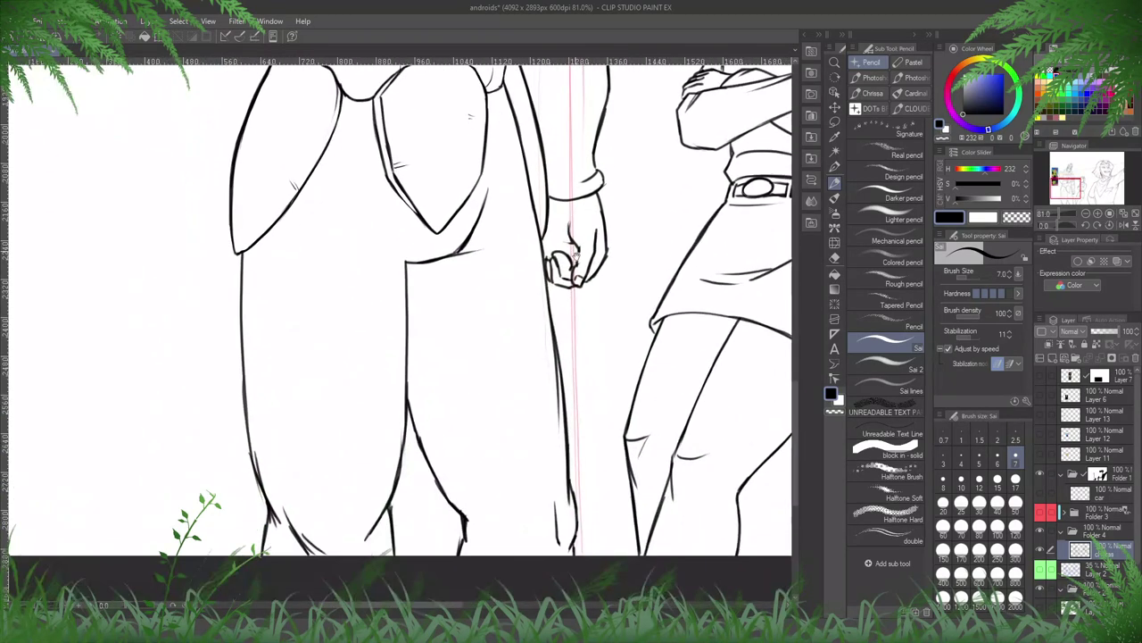
- Thin and redraw the curved inner-thigh crease beneath the pointed tip of the thigh panel
{"action": "left_click_drag", "start_coordinate": [588, 356], "coordinate": [614, 443]}
{"action": "key", "text": "e"}
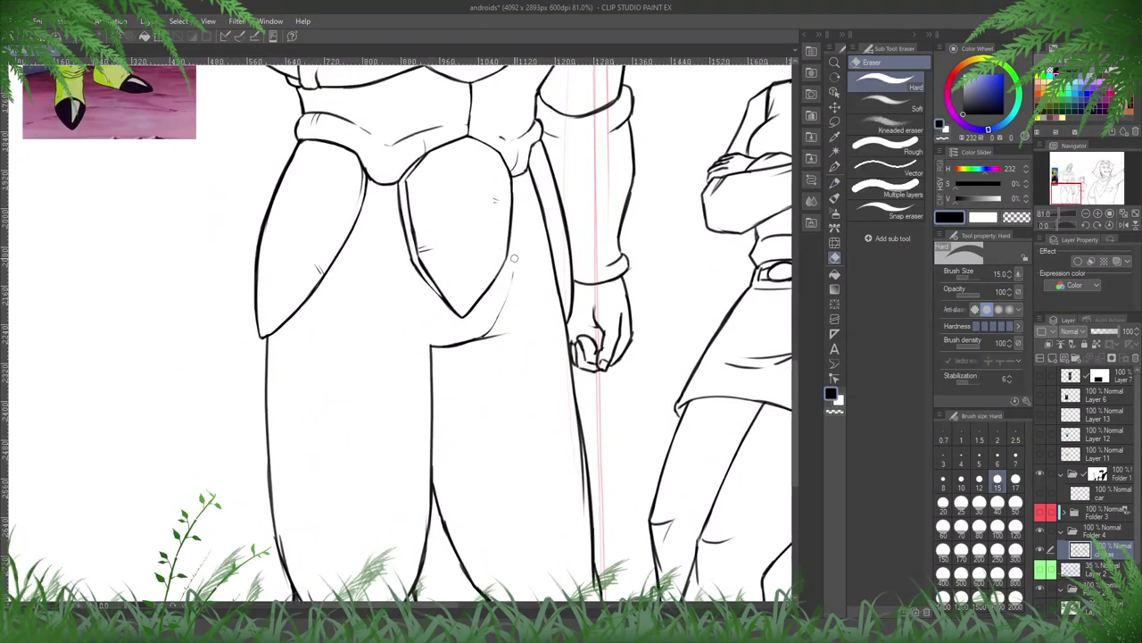
{"action": "key", "text": "p"}
{"action": "left_click_drag", "start_coordinate": [496, 321], "coordinate": [516, 264]}
{"action": "key", "text": "h"}
{"action": "key", "text": "e"}
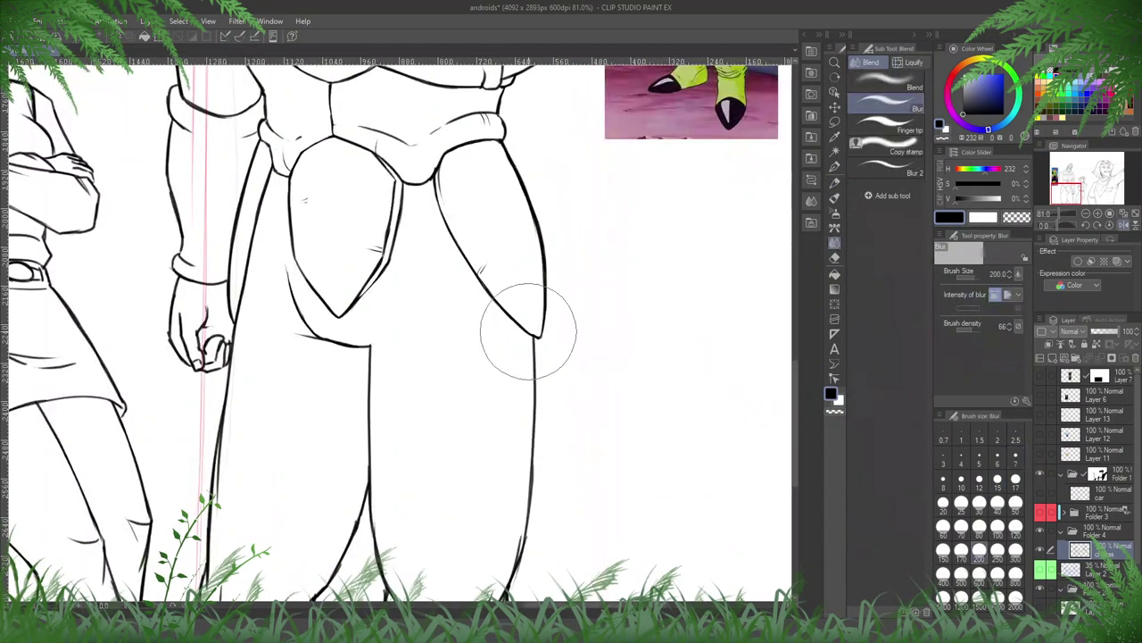
{"action": "key", "text": "h"}
{"action": "key", "text": "p"}
- Undo the last crease strokes and redraw the horizontal fold line at the tall man's crotch
{"action": "mouse_move", "coordinate": [455, 321]}
{"action": "left_mouse_down"}
{"action": "mouse_move", "coordinate": [580, 324]}
{"action": "mouse_move", "coordinate": [654, 345]}
{"action": "left_mouse_up"}
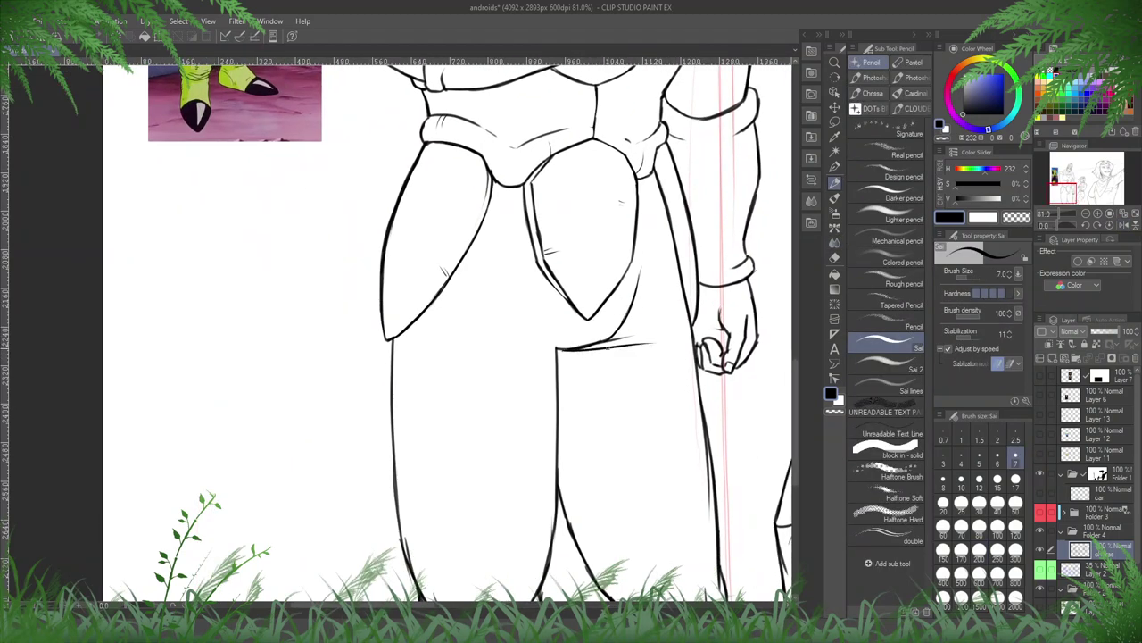
{"action": "key", "text": "ctrl+z"}
{"action": "key", "text": "ctrl+z"}
{"action": "mouse_move", "coordinate": [559, 373]}
{"action": "left_mouse_down"}
{"action": "mouse_move", "coordinate": [580, 385]}
{"action": "mouse_move", "coordinate": [634, 345]}
{"action": "left_mouse_up"}
{"action": "mouse_move", "coordinate": [683, 384]}
{"action": "left_mouse_down"}
{"action": "mouse_move", "coordinate": [531, 256]}
{"action": "mouse_move", "coordinate": [560, 410]}
{"action": "left_mouse_up"}
- Trim the rough line ends around the knee of the tall man's far leg
{"action": "key", "text": "e"}
{"action": "mouse_move", "coordinate": [552, 341]}
{"action": "left_mouse_down"}
{"action": "mouse_move", "coordinate": [565, 452]}
{"action": "mouse_move", "coordinate": [553, 458]}
{"action": "left_mouse_up"}
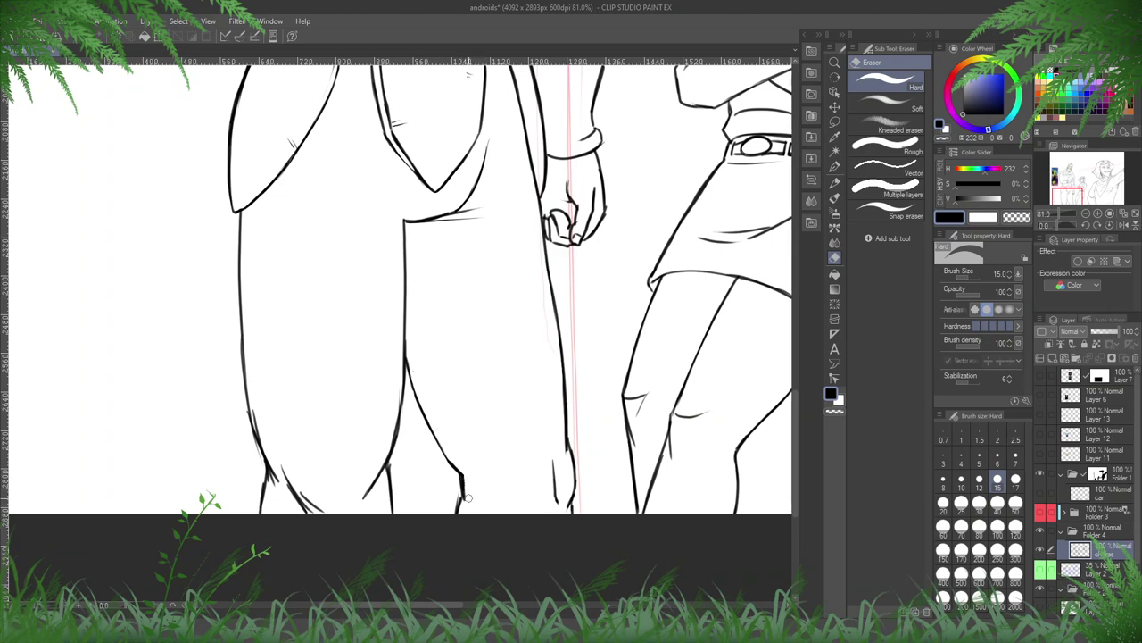
{"action": "key", "text": "h"}
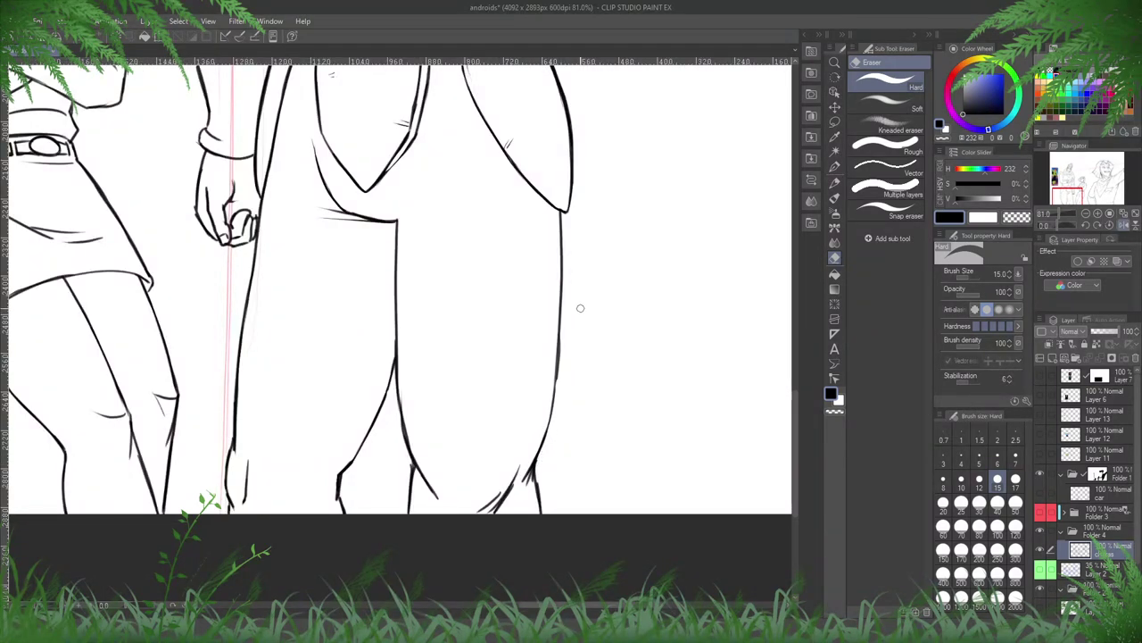
{"action": "key", "text": "p"}
{"action": "left_click_drag", "start_coordinate": [617, 429], "coordinate": [392, 494]}
{"action": "left_click_drag", "start_coordinate": [402, 492], "coordinate": [521, 496]}
{"action": "mouse_move", "coordinate": [436, 351]}
{"action": "left_mouse_down"}
{"action": "mouse_move", "coordinate": [462, 384]}
{"action": "mouse_move", "coordinate": [513, 329]}
{"action": "left_mouse_up"}
{"action": "left_click_drag", "start_coordinate": [454, 398], "coordinate": [458, 402]}
{"action": "left_click_drag", "start_coordinate": [494, 397], "coordinate": [498, 402]}
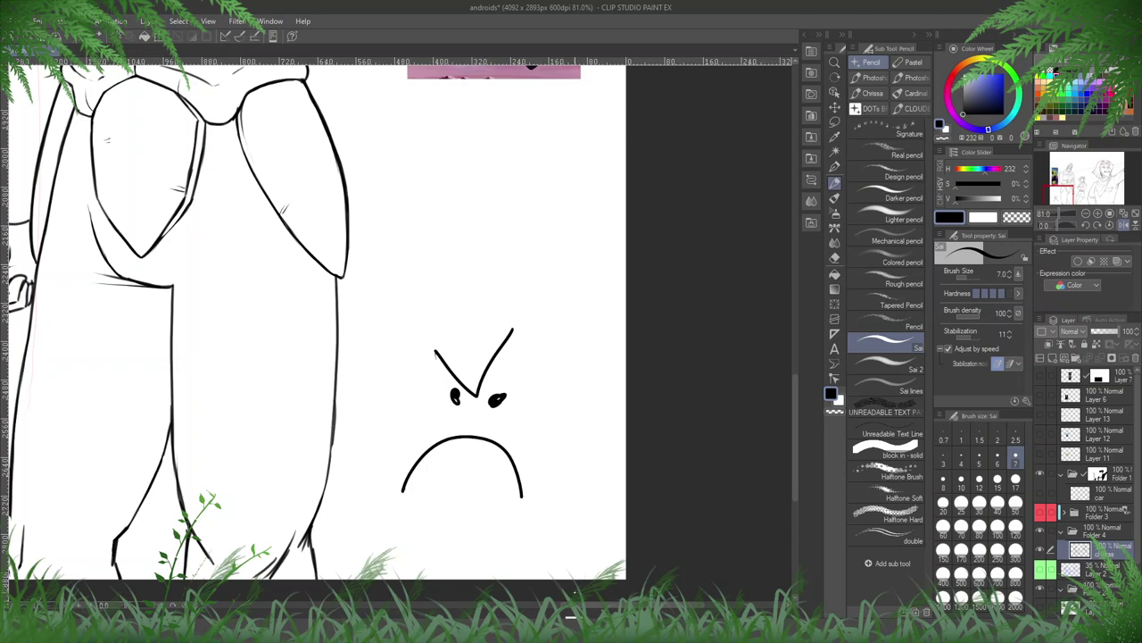
{"action": "key", "text": "ctrl+z"}
{"action": "key", "text": "ctrl+z"}
{"action": "key", "text": "ctrl+z"}
{"action": "key", "text": "ctrl+z"}
{"action": "key", "text": "ctrl+z"}
{"action": "key", "text": "ctrl+z"}
- Thin the inner knee contour of the tall man's front leg and erase the stray strokes at the boot edge
{"action": "left_click_drag", "start_coordinate": [465, 483], "coordinate": [617, 396]}
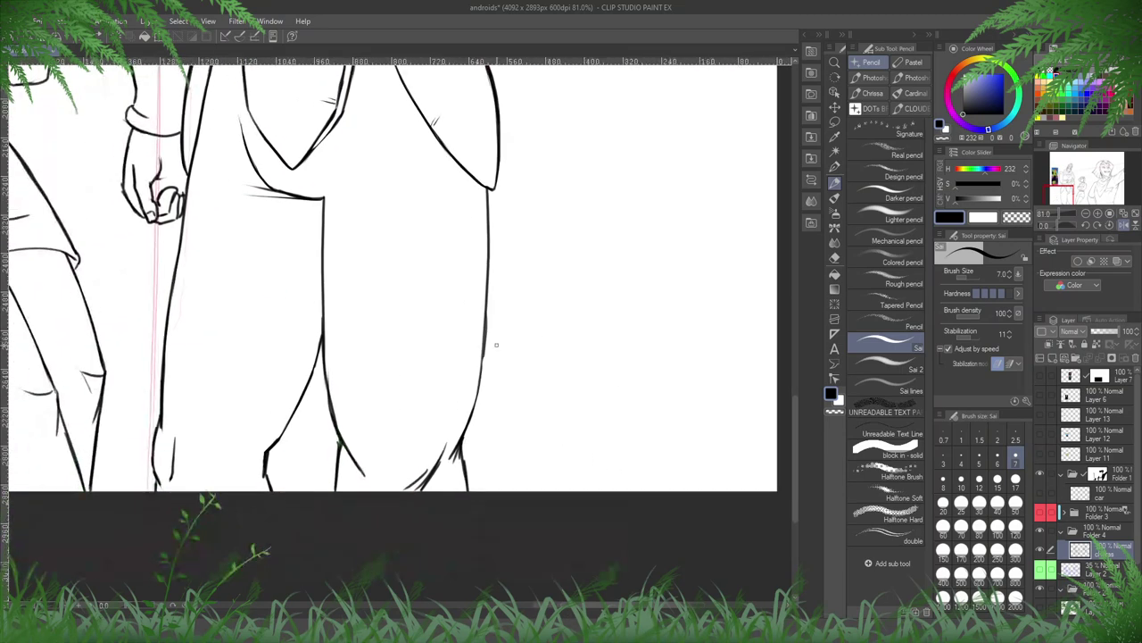
{"action": "key", "text": "e"}
{"action": "left_click_drag", "start_coordinate": [328, 367], "coordinate": [346, 440]}
{"action": "key", "text": "p"}
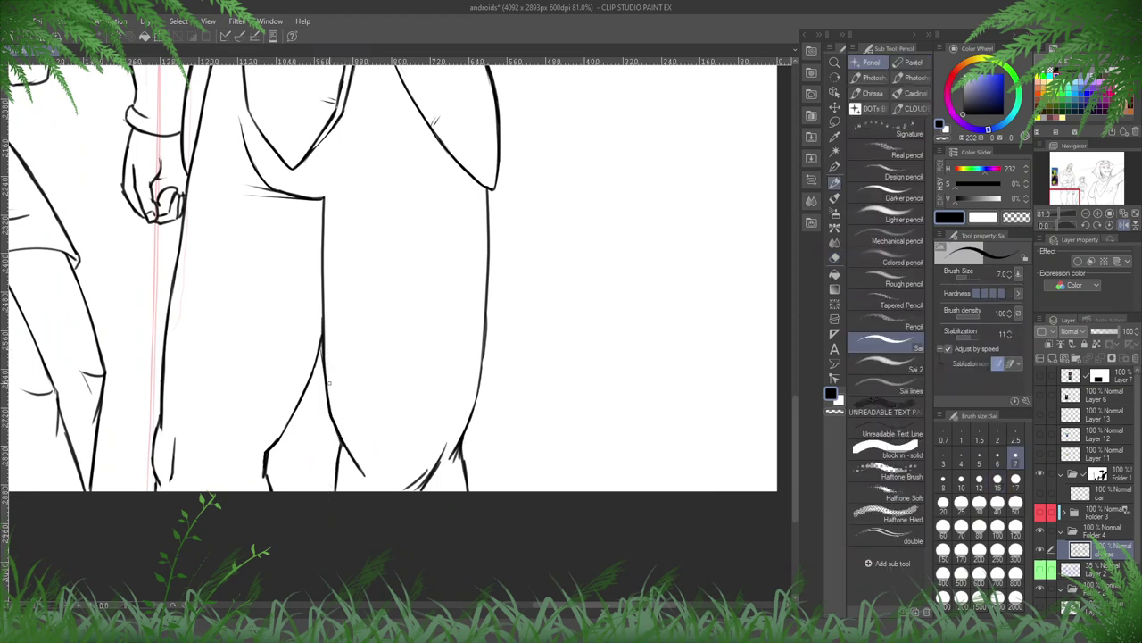
{"action": "key", "text": "e"}
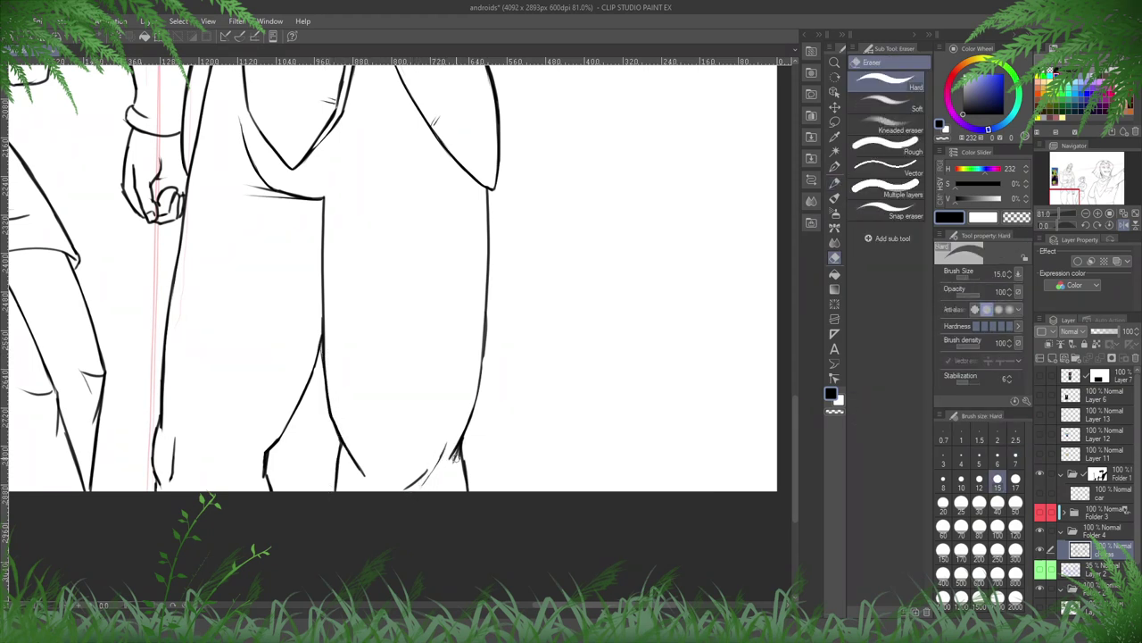
- Add a small scratch mark on the tall man's chest armour between the collar and the shoulder
{"action": "key", "text": "h"}
{"action": "left_click_drag", "start_coordinate": [519, 363], "coordinate": [499, 535]}
{"action": "left_click_drag", "start_coordinate": [740, 120], "coordinate": [664, 440]}
{"action": "scroll", "coordinate": [664, 438], "scroll_direction": "up", "scroll_amount": 3}
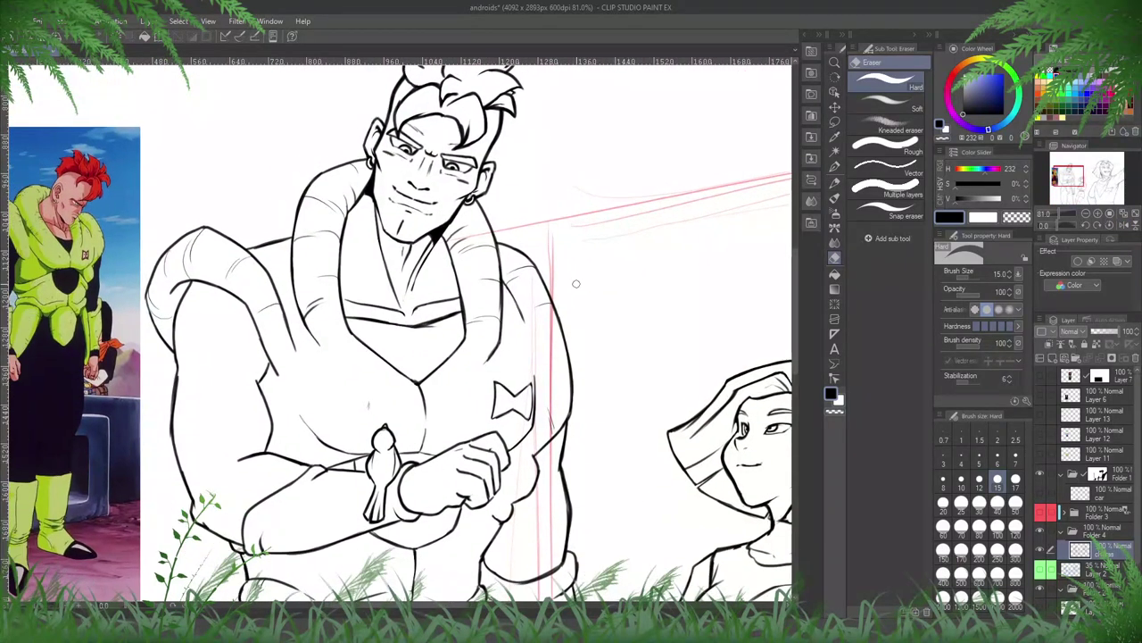
{"action": "key", "text": "p"}
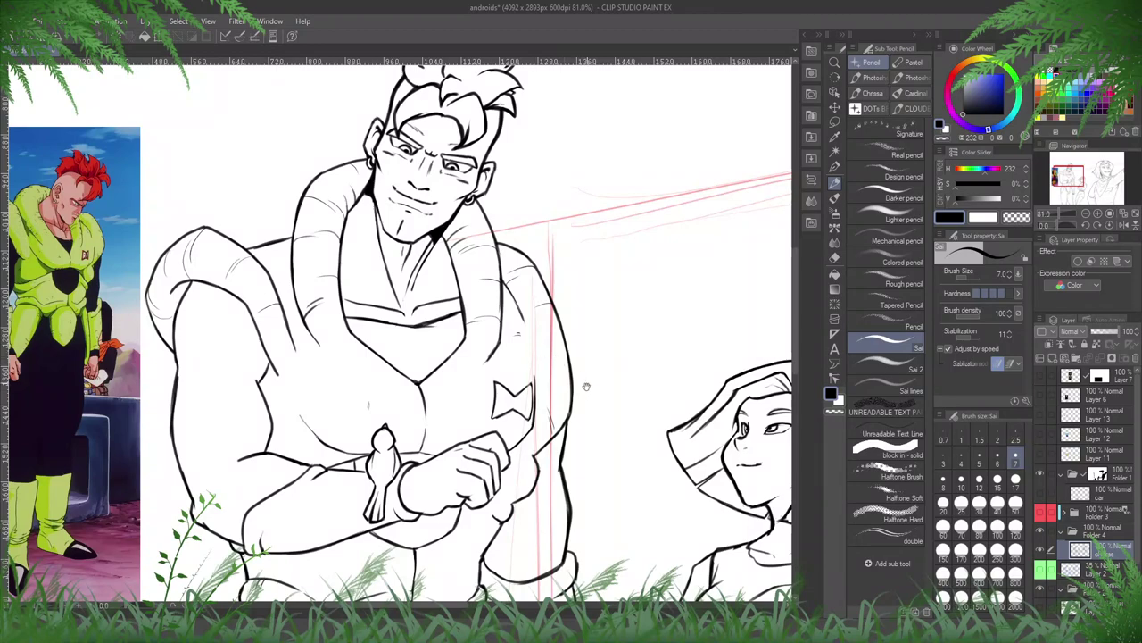
{"action": "left_click_drag", "start_coordinate": [592, 356], "coordinate": [584, 395]}
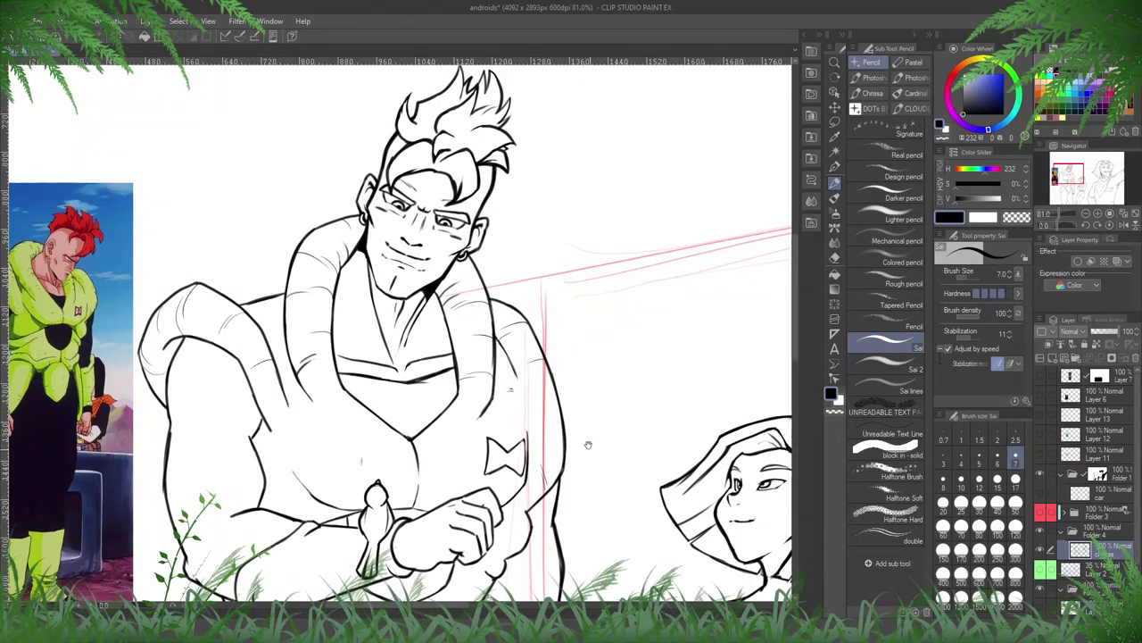
{"action": "left_click_drag", "start_coordinate": [588, 444], "coordinate": [430, 388]}
- Clean up the crossed-arm woman's contours and touch up the outlines of her fingers
{"action": "left_click_drag", "start_coordinate": [713, 376], "coordinate": [608, 290]}
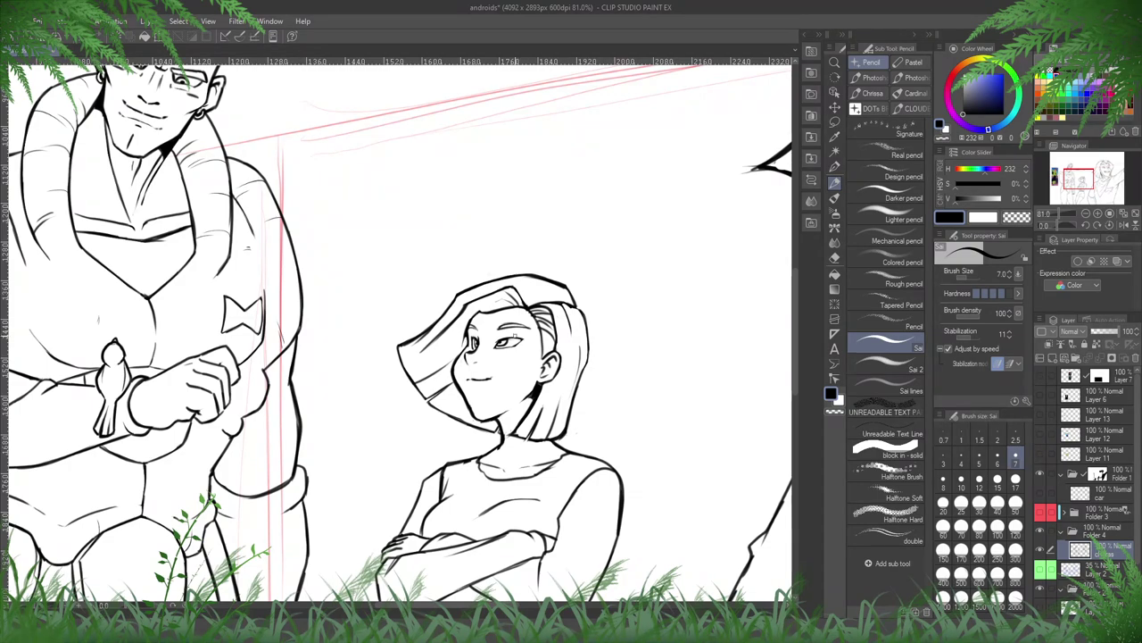
{"action": "key", "text": "e"}
{"action": "left_click_drag", "start_coordinate": [622, 367], "coordinate": [625, 349]}
{"action": "mouse_move", "coordinate": [631, 464]}
{"action": "left_mouse_down"}
{"action": "mouse_move", "coordinate": [622, 354]}
{"action": "mouse_move", "coordinate": [647, 306]}
{"action": "left_mouse_up"}
{"action": "key", "text": "p"}
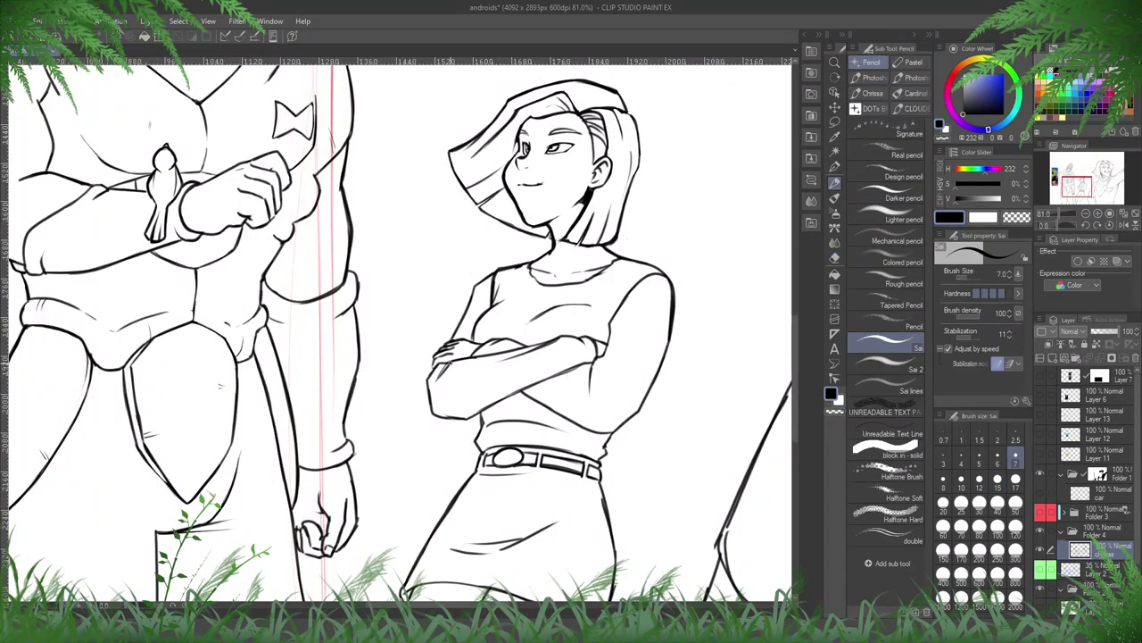
{"action": "key", "text": "e"}
{"action": "left_click_drag", "start_coordinate": [446, 366], "coordinate": [437, 374]}
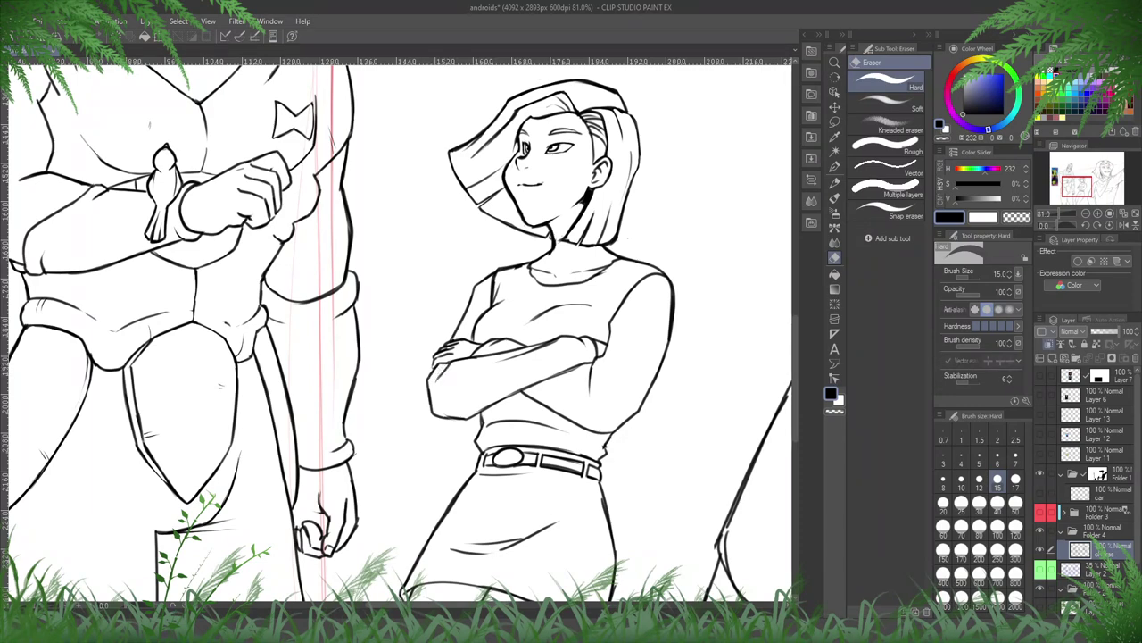
- Draw thin curved stripes on the woman's sleeves on a new layer with brush size 2.5, undoing the stray stroke
{"action": "key", "text": "p"}
{"action": "left_click", "coordinate": [1016, 439]}
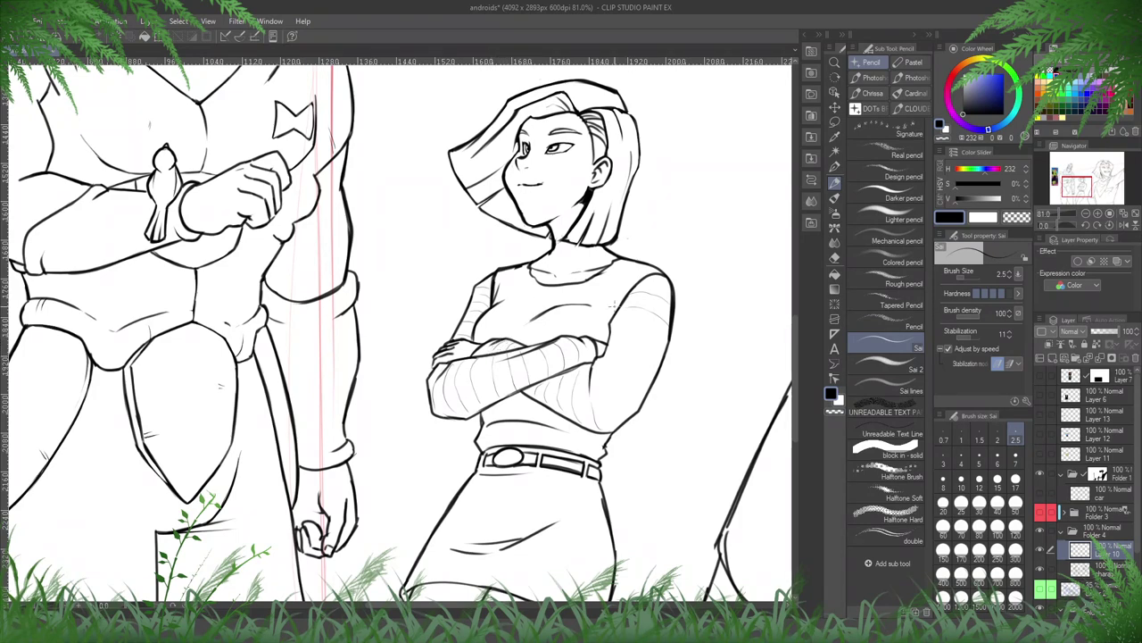
{"action": "mouse_move", "coordinate": [648, 398]}
{"action": "left_mouse_down"}
{"action": "mouse_move", "coordinate": [613, 374]}
{"action": "mouse_move", "coordinate": [656, 374]}
{"action": "mouse_move", "coordinate": [637, 341]}
{"action": "mouse_move", "coordinate": [611, 333]}
{"action": "left_mouse_up"}
{"action": "key", "text": "ctrl+z"}
- Return to the character line layer and darken the skirt's lower back hem corner with brush size 7
{"action": "scroll", "coordinate": [415, 309], "scroll_direction": "down", "scroll_amount": 5}
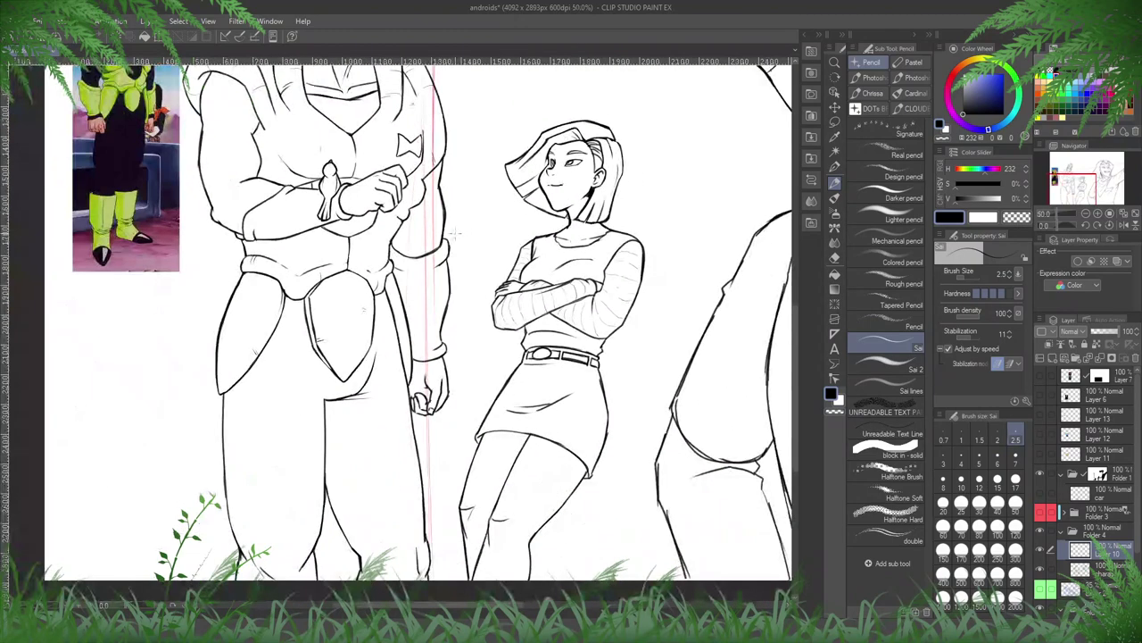
{"action": "left_click_drag", "start_coordinate": [415, 310], "coordinate": [322, 390]}
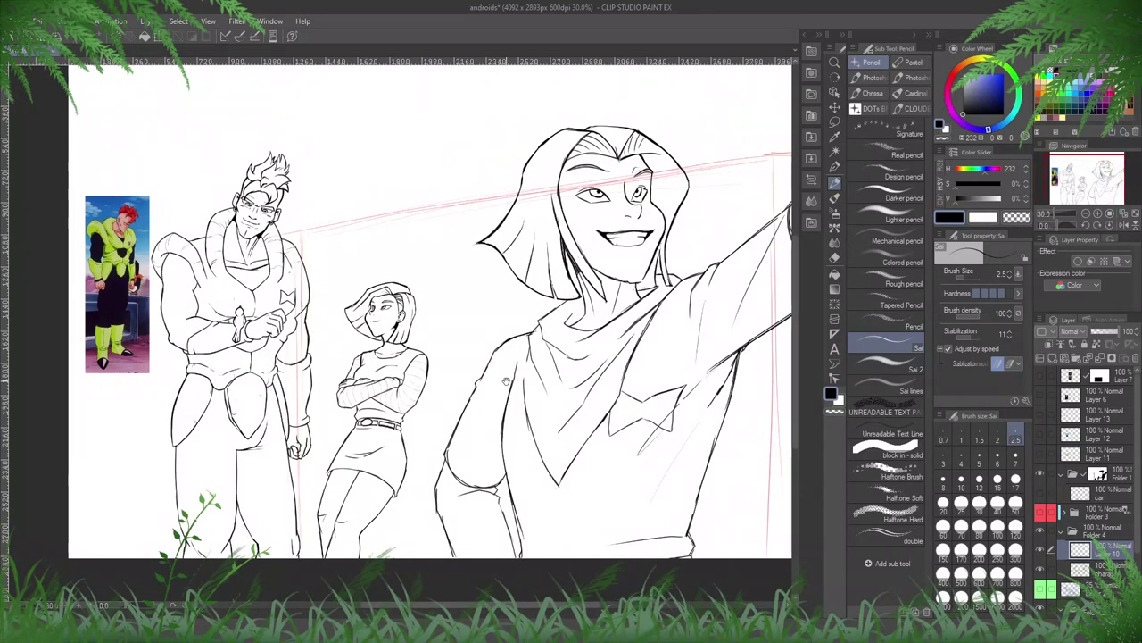
{"action": "scroll", "coordinate": [457, 516], "scroll_direction": "up", "scroll_amount": 2}
{"action": "scroll", "coordinate": [324, 519], "scroll_direction": "up", "scroll_amount": 4}
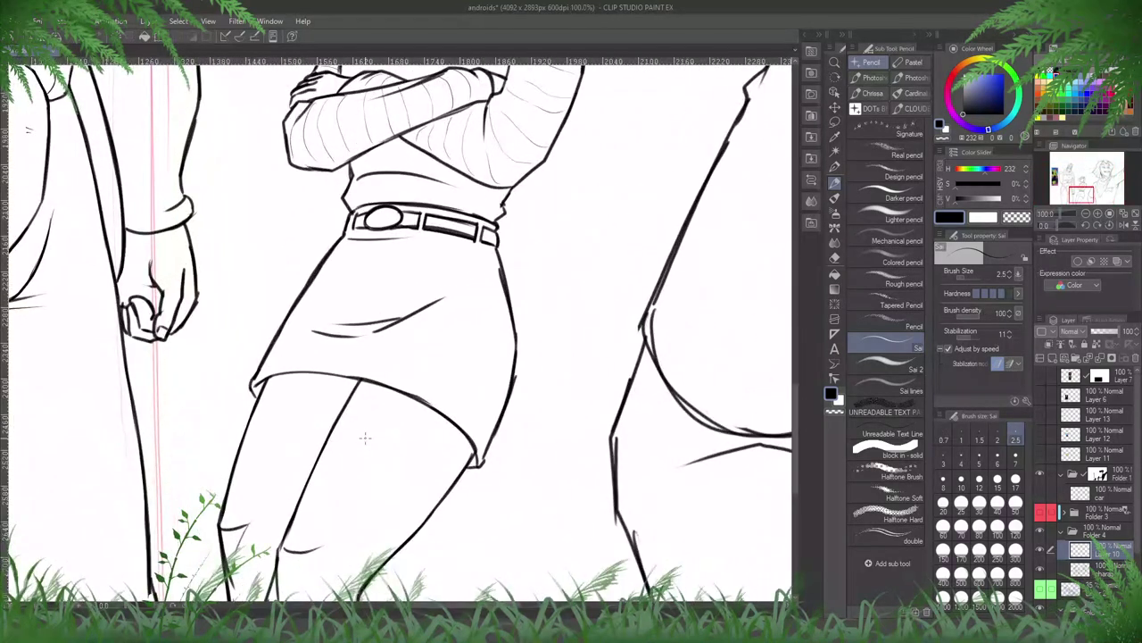
{"action": "left_click", "coordinate": [1015, 457]}
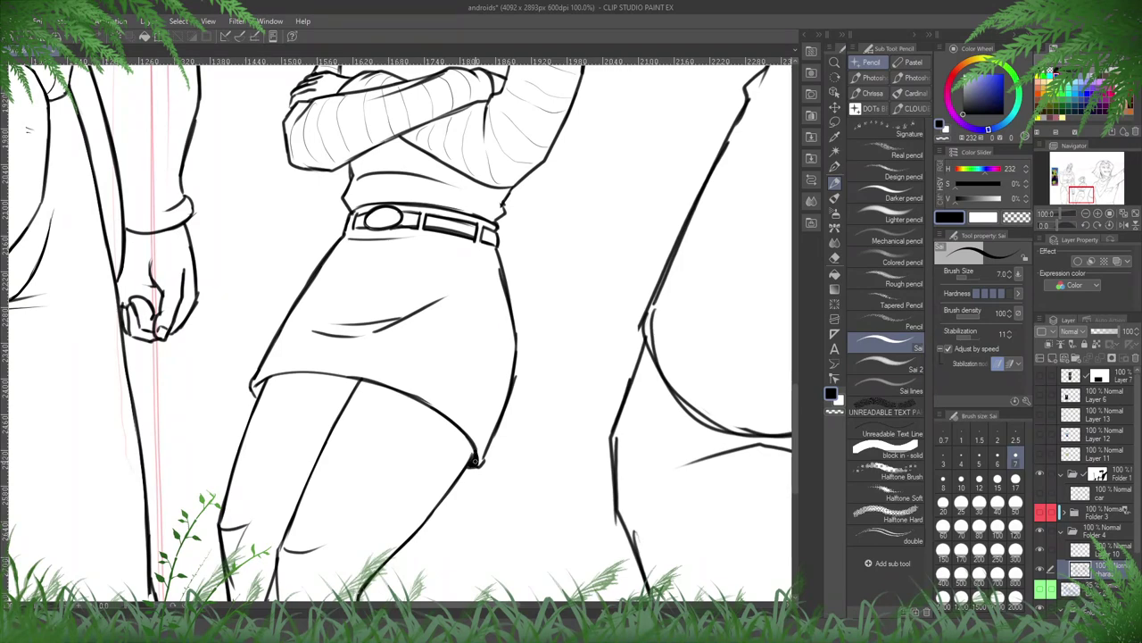
- Thin the outer hip contour of the woman's skirt with the hard eraser
{"action": "key", "text": "e"}
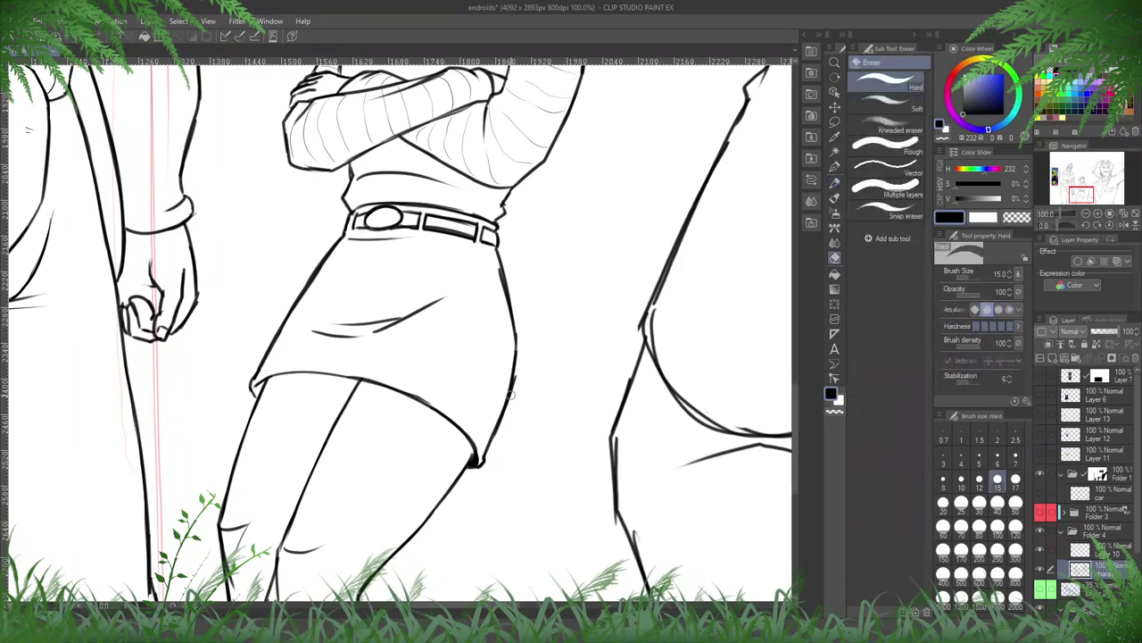
{"action": "key", "text": "h"}
{"action": "left_click_drag", "start_coordinate": [298, 257], "coordinate": [292, 349]}
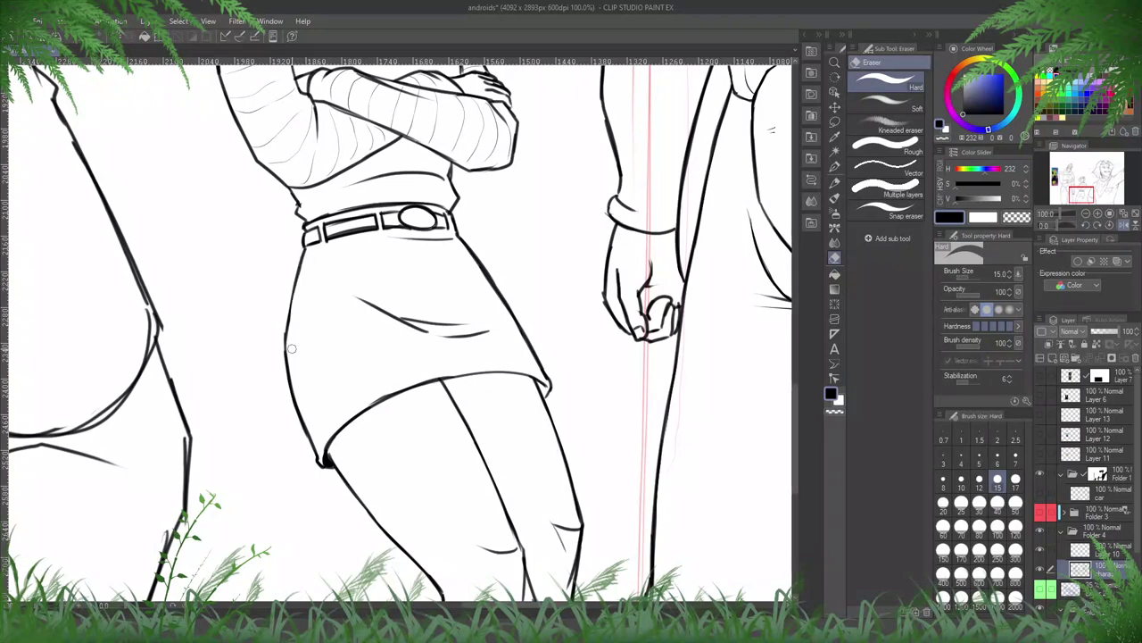
{"action": "left_click_drag", "start_coordinate": [587, 264], "coordinate": [642, 263]}
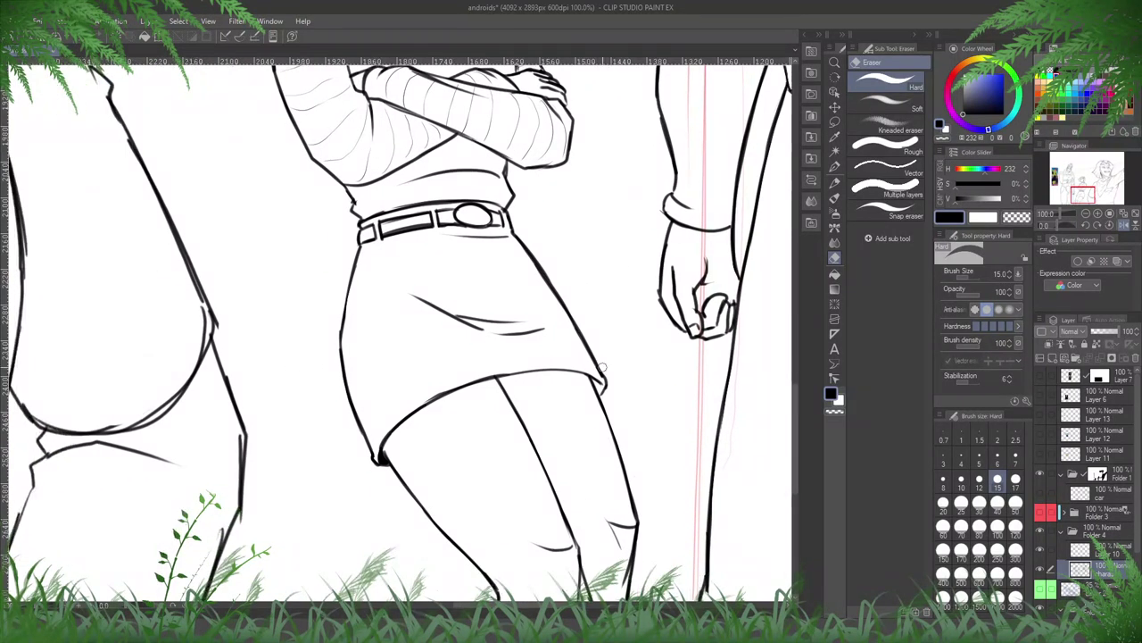
- Darken the skirt's front hem corner and trim its edge
{"action": "key", "text": "p"}
{"action": "left_click_drag", "start_coordinate": [598, 381], "coordinate": [602, 395]}
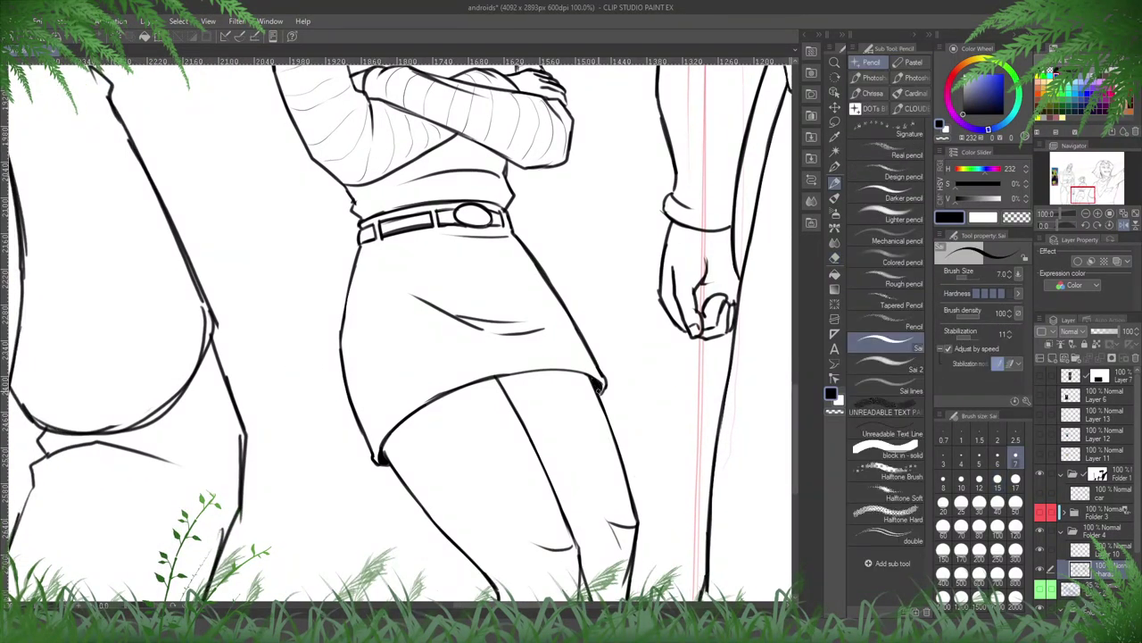
{"action": "key", "text": "e"}
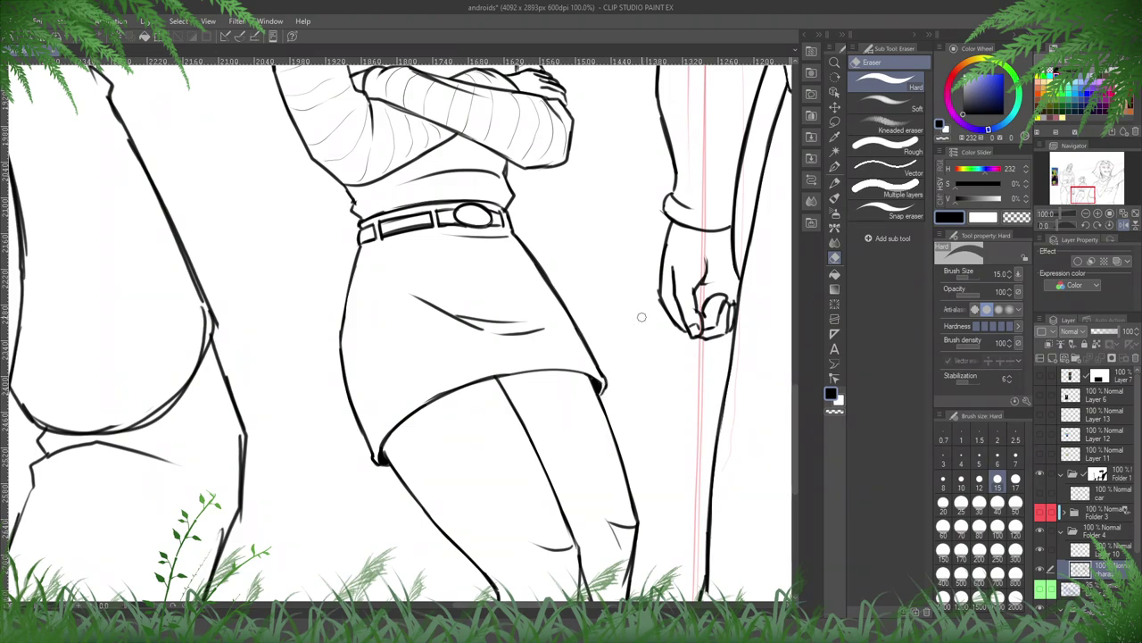
- Clean up the skirt's curved hem line and refine the belt's edges
{"action": "key", "text": "h"}
{"action": "left_click_drag", "start_coordinate": [566, 324], "coordinate": [724, 342]}
{"action": "key", "text": "h"}
{"action": "left_click_drag", "start_coordinate": [418, 324], "coordinate": [651, 285]}
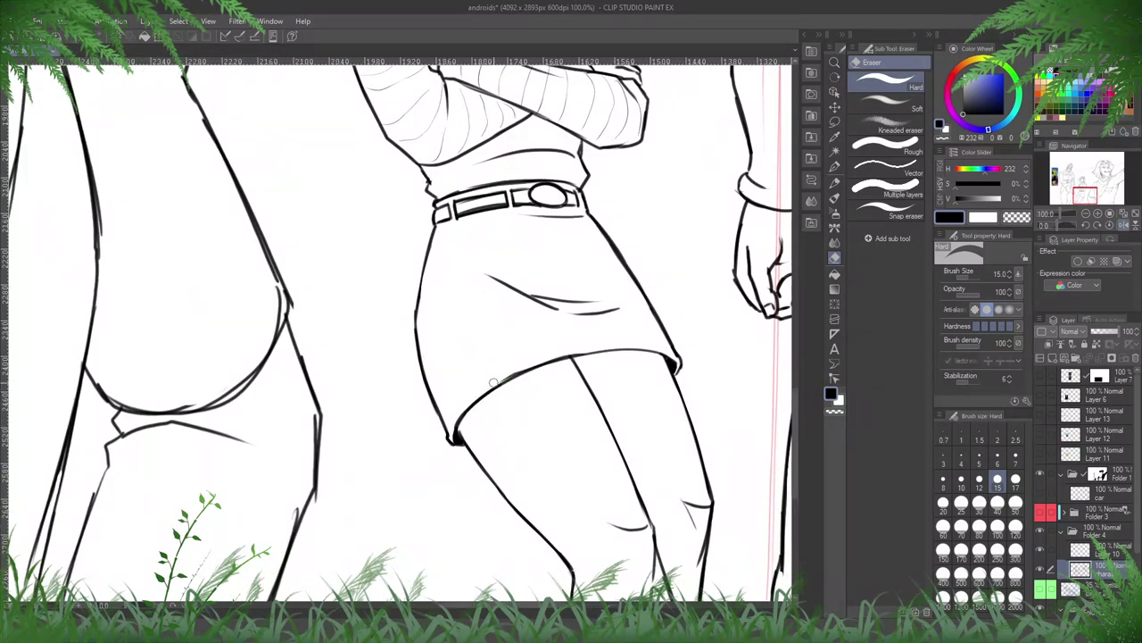
{"action": "key", "text": "h"}
{"action": "left_click_drag", "start_coordinate": [599, 327], "coordinate": [740, 466]}
{"action": "key", "text": "h"}
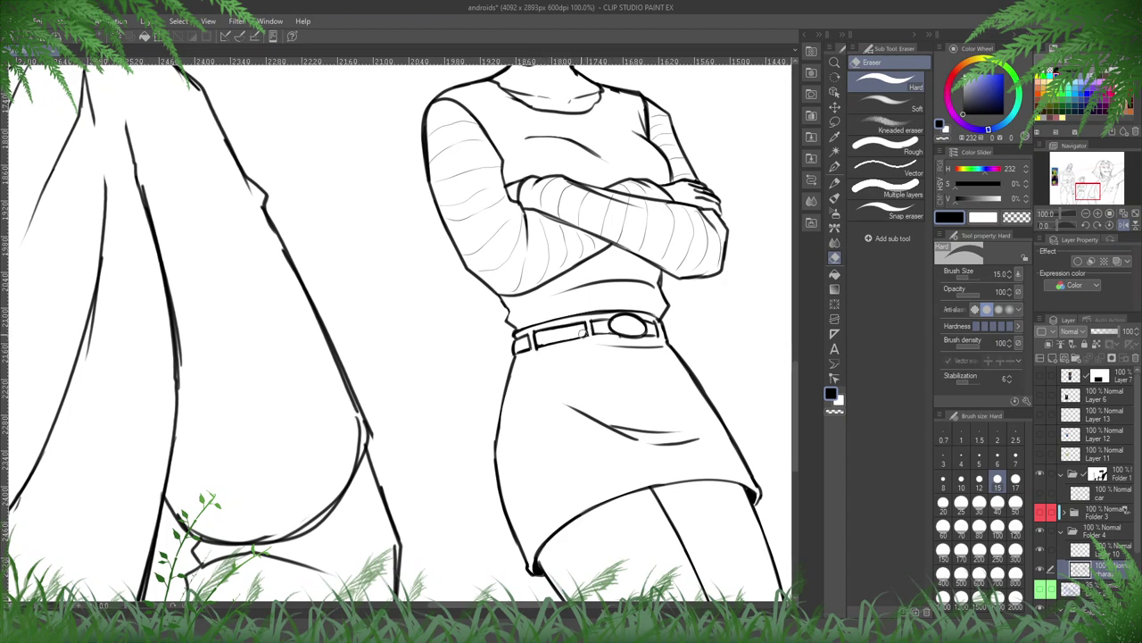
- Erase the thick outline of the woman's oval belt buckle
{"action": "key", "text": "h"}
{"action": "left_click_drag", "start_coordinate": [325, 285], "coordinate": [624, 345]}
{"action": "key", "text": "p"}
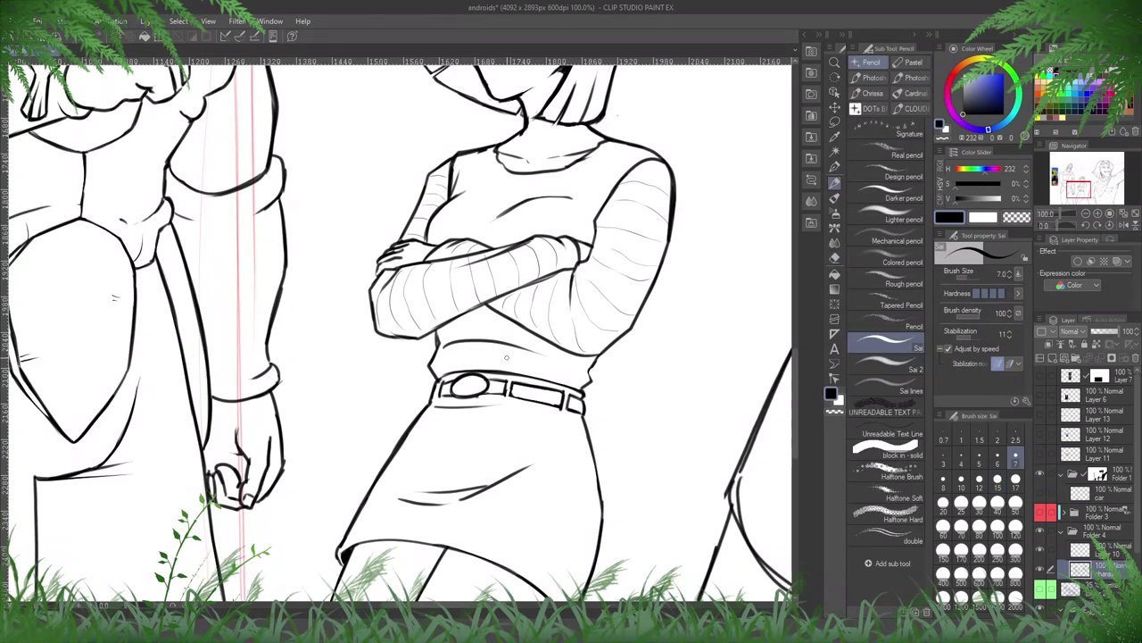
{"action": "key", "text": "e"}
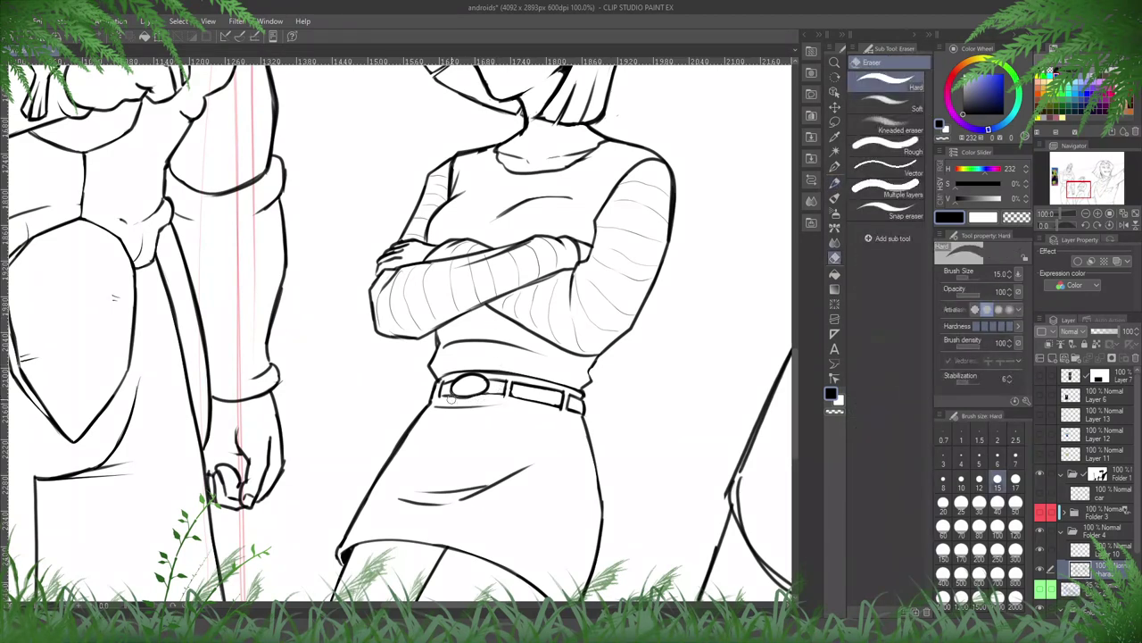
{"action": "mouse_move", "coordinate": [480, 381]}
{"action": "left_mouse_down"}
{"action": "mouse_move", "coordinate": [456, 386]}
{"action": "mouse_move", "coordinate": [479, 390]}
{"action": "left_mouse_up"}
- Redraw the woman's oval belt buckle with a thinner outline and tidy its inner edge
{"action": "key", "text": "p"}
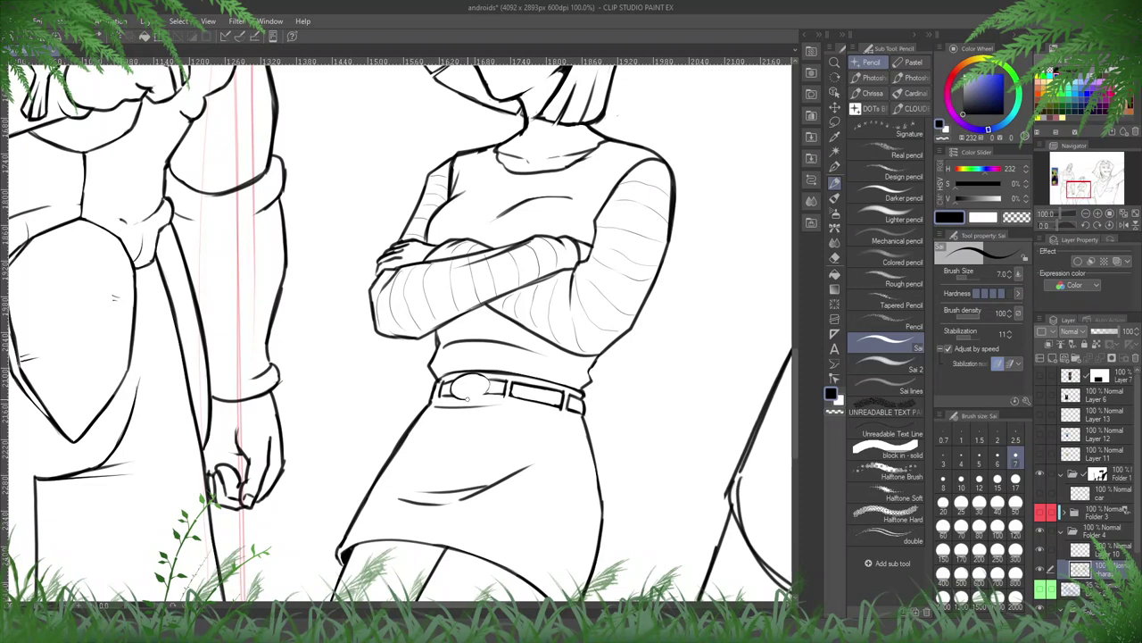
{"action": "key", "text": "h"}
{"action": "key", "text": "e"}
{"action": "mouse_move", "coordinate": [330, 384]}
{"action": "left_mouse_down"}
{"action": "mouse_move", "coordinate": [469, 406]}
{"action": "mouse_move", "coordinate": [454, 405]}
{"action": "left_mouse_up"}
{"action": "key", "text": "p"}
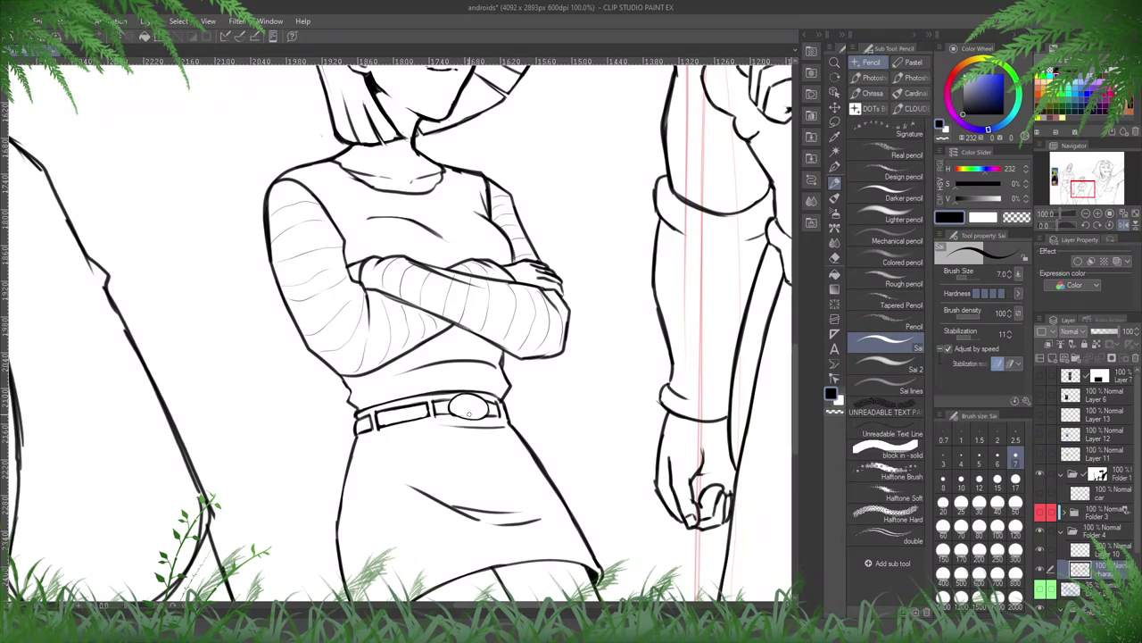
{"action": "key", "text": "e"}
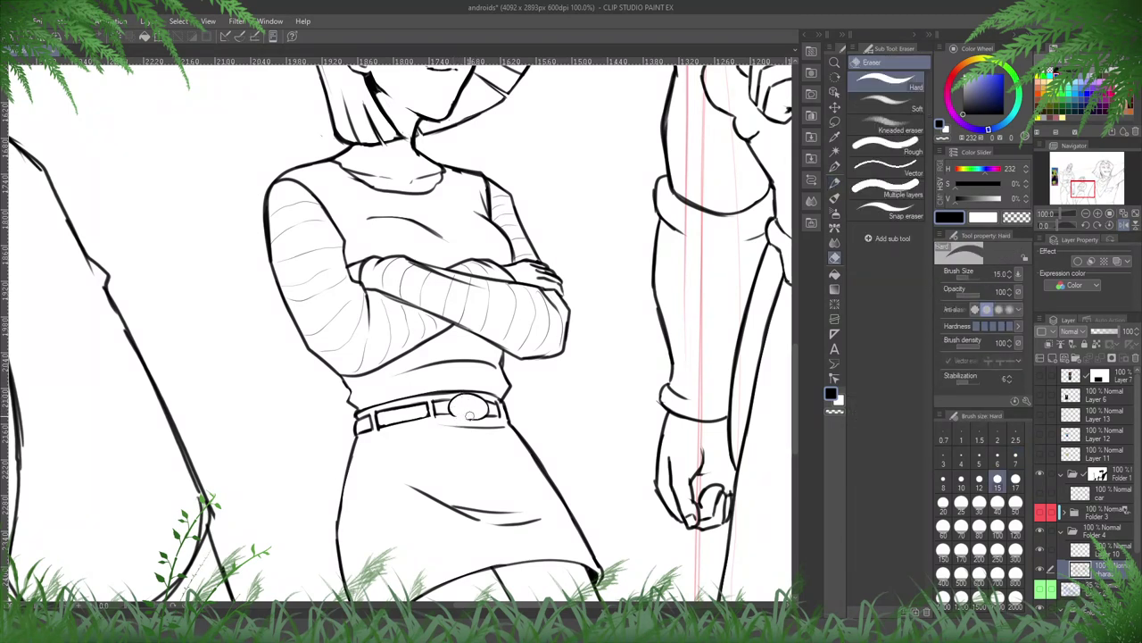
{"action": "key", "text": "p"}
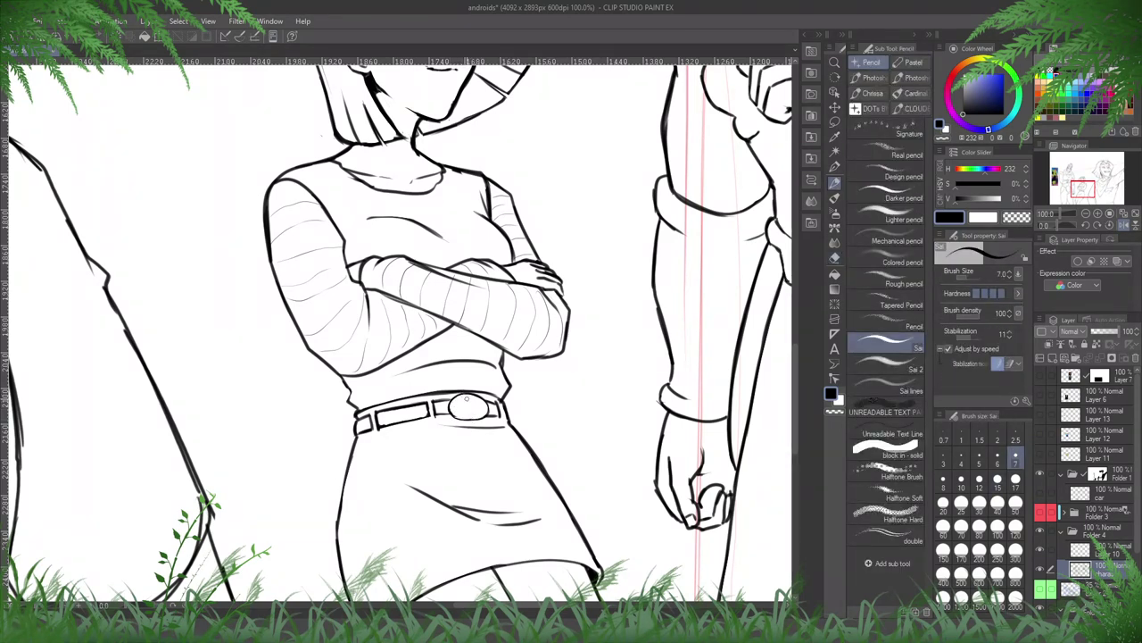
{"action": "left_click_drag", "start_coordinate": [465, 399], "coordinate": [455, 407]}
{"action": "key", "text": "h"}
{"action": "key", "text": "e"}
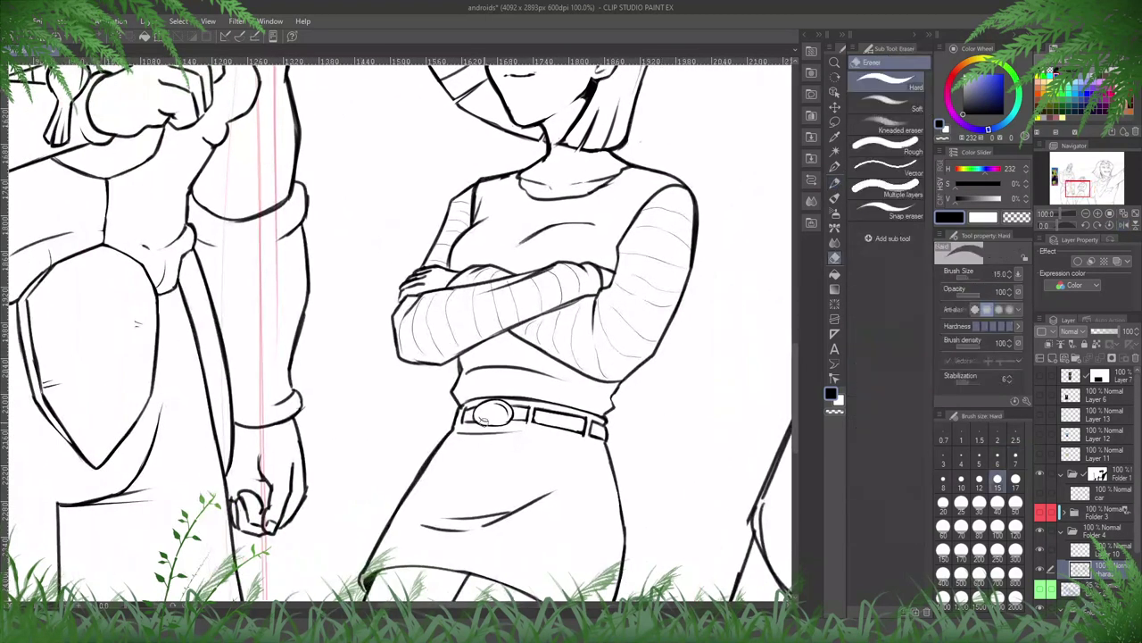
{"action": "key", "text": "p"}
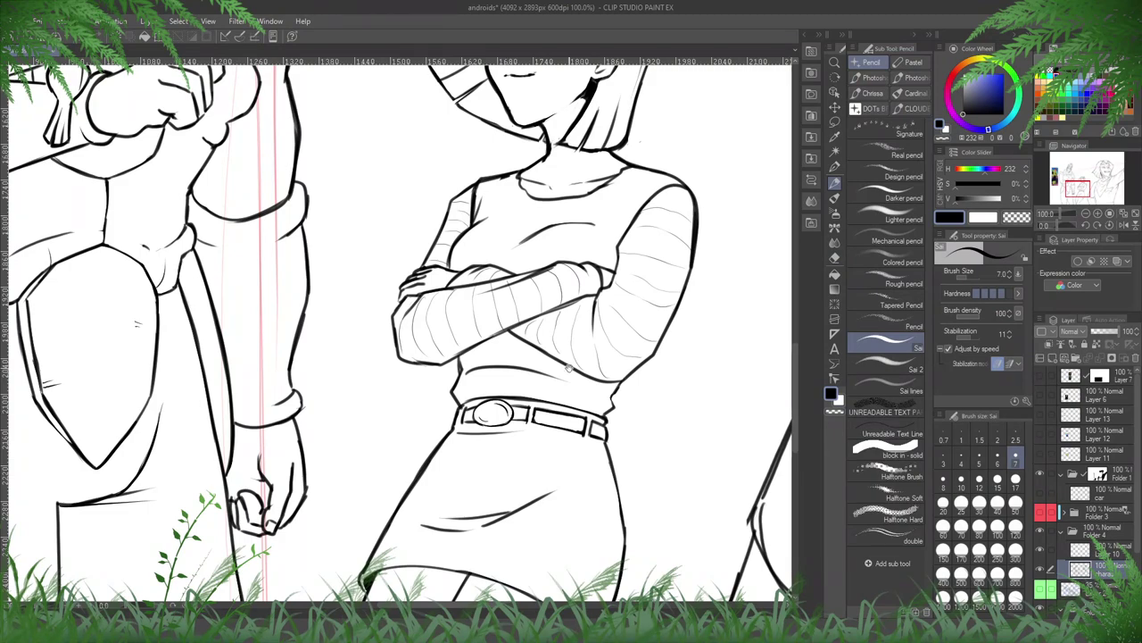
- Clean up the standing woman's neck line beneath her chin with the hard eraser, checking it in a mirrored view
{"action": "left_click_drag", "start_coordinate": [643, 315], "coordinate": [658, 492]}
{"action": "key", "text": "e"}
{"action": "mouse_move", "coordinate": [528, 346]}
{"action": "left_mouse_down"}
{"action": "mouse_move", "coordinate": [509, 356]}
{"action": "mouse_move", "coordinate": [529, 350]}
{"action": "left_mouse_up"}
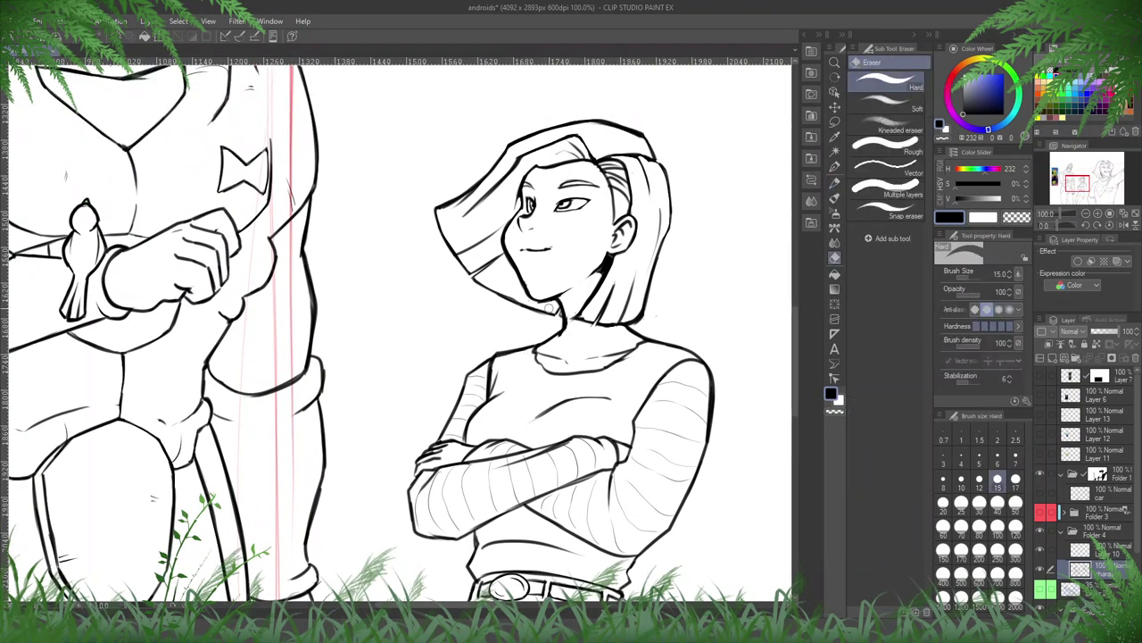
{"action": "left_click_drag", "start_coordinate": [568, 309], "coordinate": [565, 331]}
{"action": "key", "text": "h"}
{"action": "left_click_drag", "start_coordinate": [299, 233], "coordinate": [500, 293]}
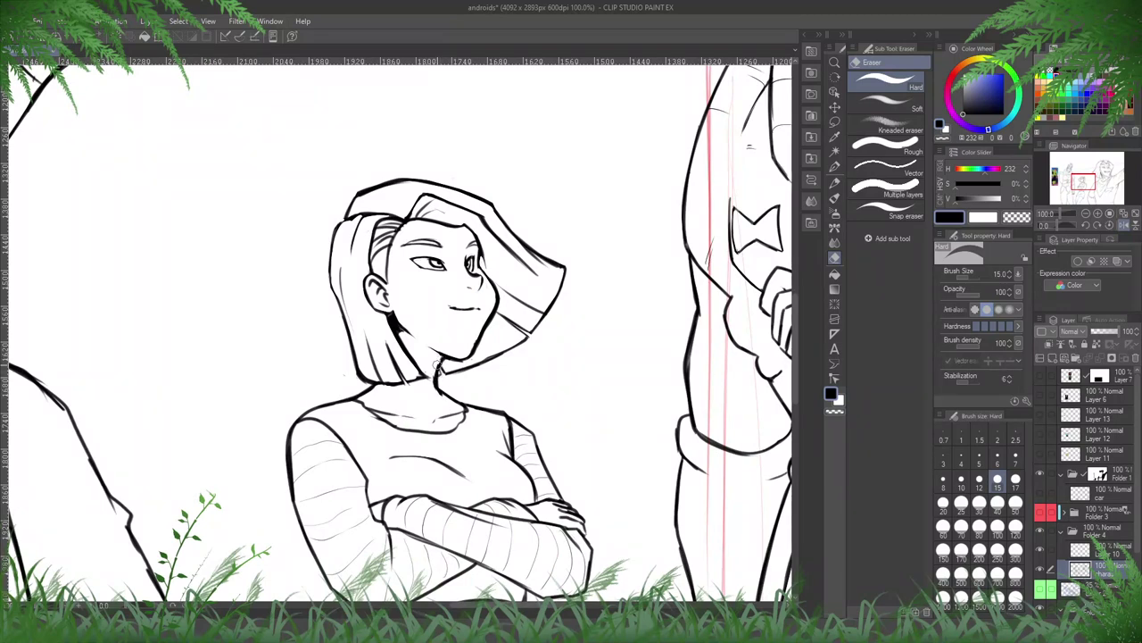
{"action": "key", "text": "h"}
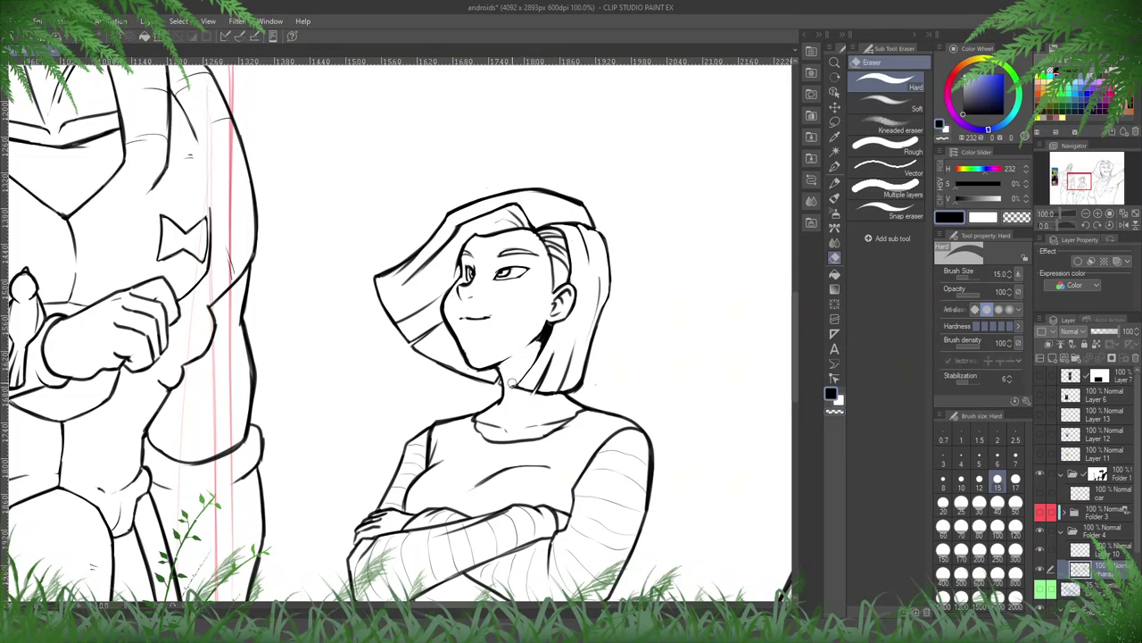
{"action": "scroll", "coordinate": [534, 338], "scroll_direction": "up", "scroll_amount": 3}
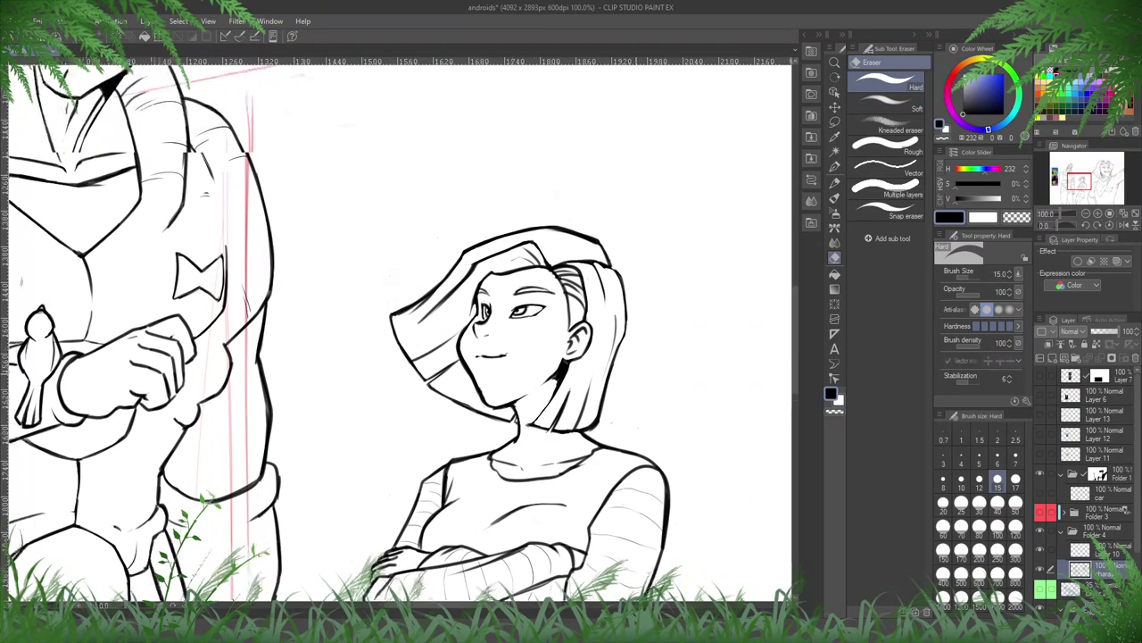
{"action": "key", "text": "p"}
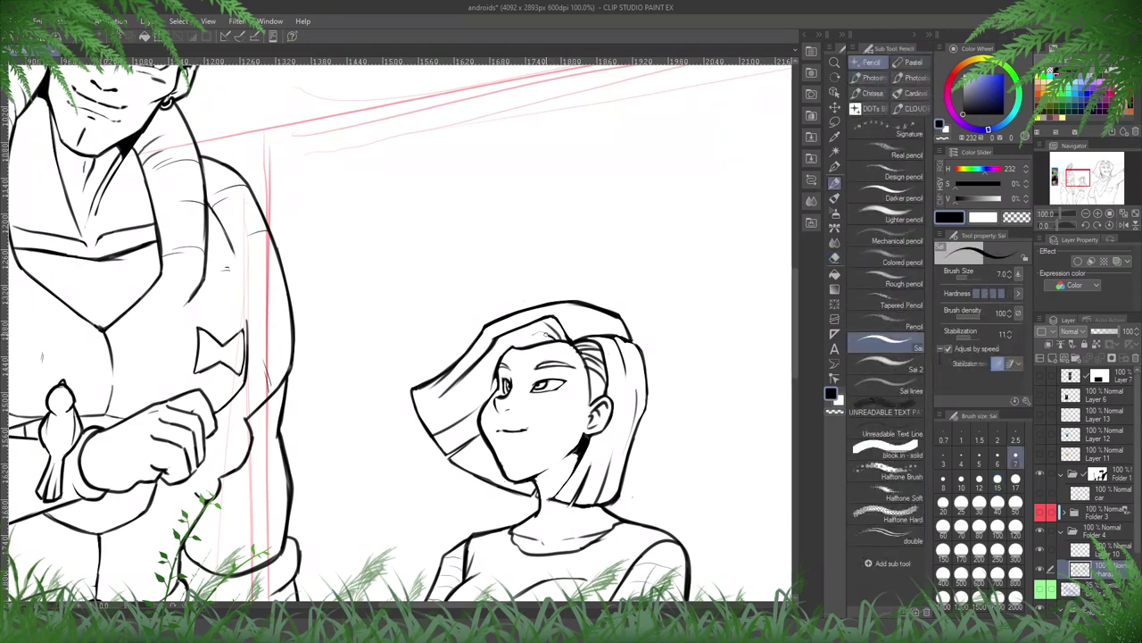
- Thin the top contour of the standing woman's hair with the hard eraser
{"action": "key", "text": "h"}
{"action": "left_click_drag", "start_coordinate": [490, 357], "coordinate": [717, 337]}
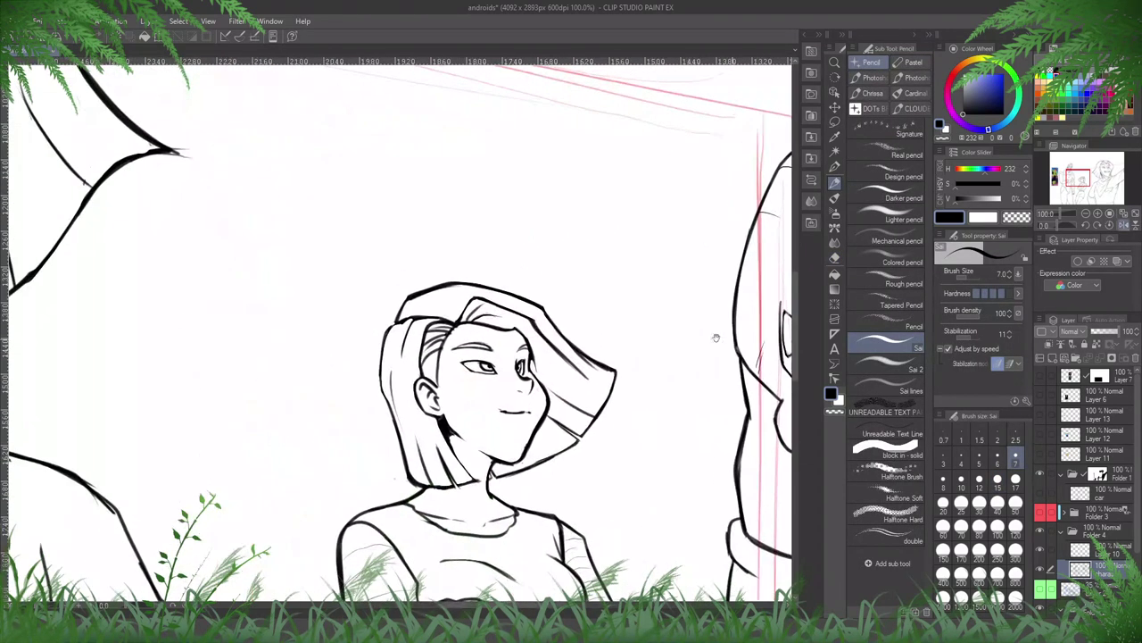
{"action": "key", "text": "h"}
{"action": "key", "text": "h"}
{"action": "key", "text": "e"}
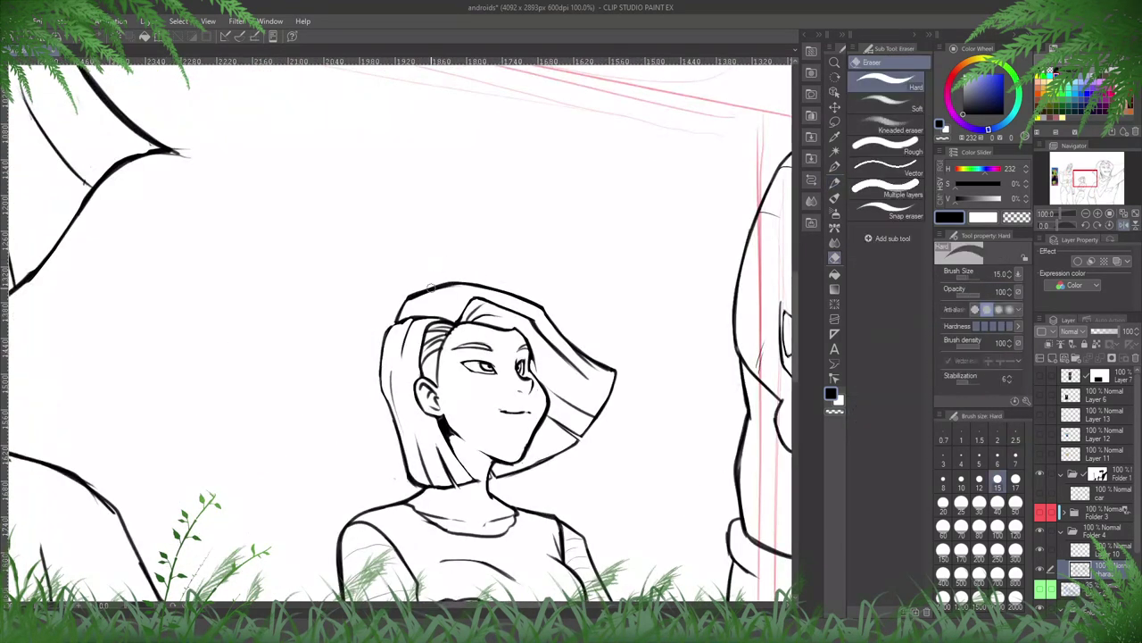
{"action": "left_click_drag", "start_coordinate": [413, 300], "coordinate": [463, 285]}
{"action": "key", "text": "h"}
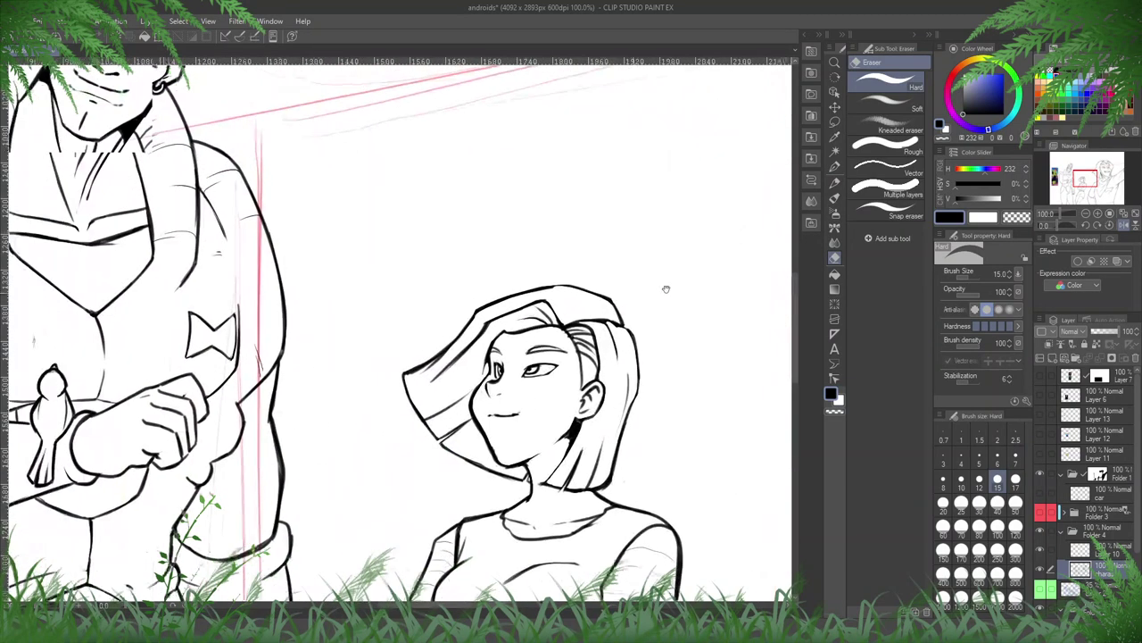
{"action": "scroll", "coordinate": [536, 286], "scroll_direction": "left", "scroll_amount": 2}
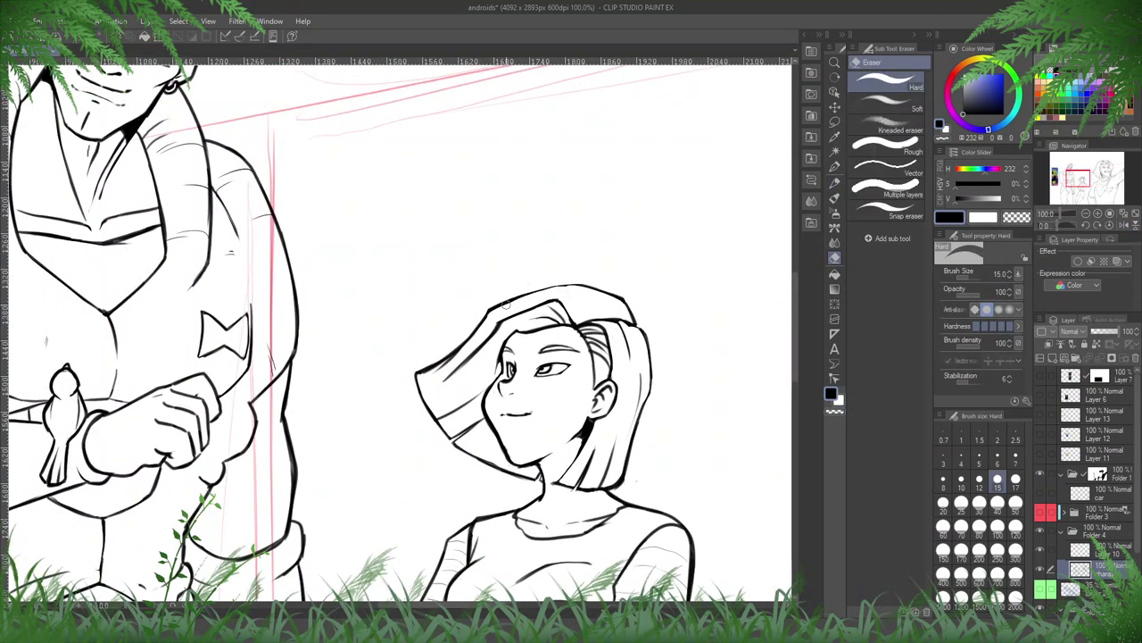
- Merge Layer 10 with the line-art layer directly beneath it and save the file
{"action": "key", "text": "p"}
{"action": "left_click_drag", "start_coordinate": [669, 257], "coordinate": [607, 257]}
{"action": "left_click_drag", "start_coordinate": [607, 257], "coordinate": [380, 191]}
{"action": "scroll", "coordinate": [379, 191], "scroll_direction": "down", "scroll_amount": 1}
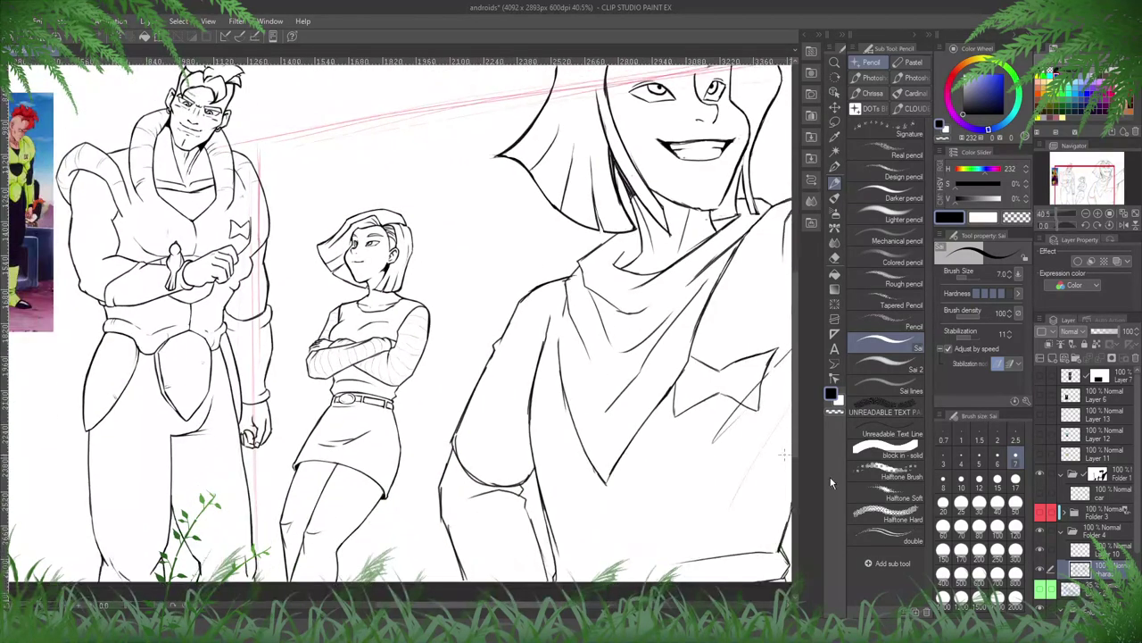
{"action": "left_click", "coordinate": [1083, 547]}
{"action": "key", "text": "ctrl+e"}
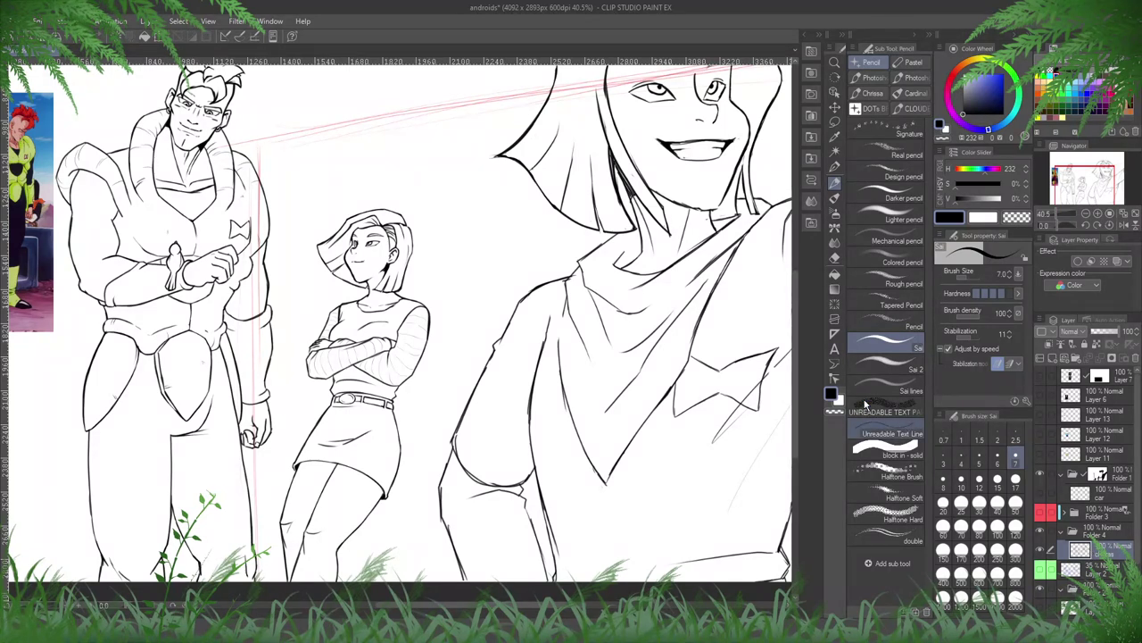
{"action": "key", "text": "ctrl+s"}
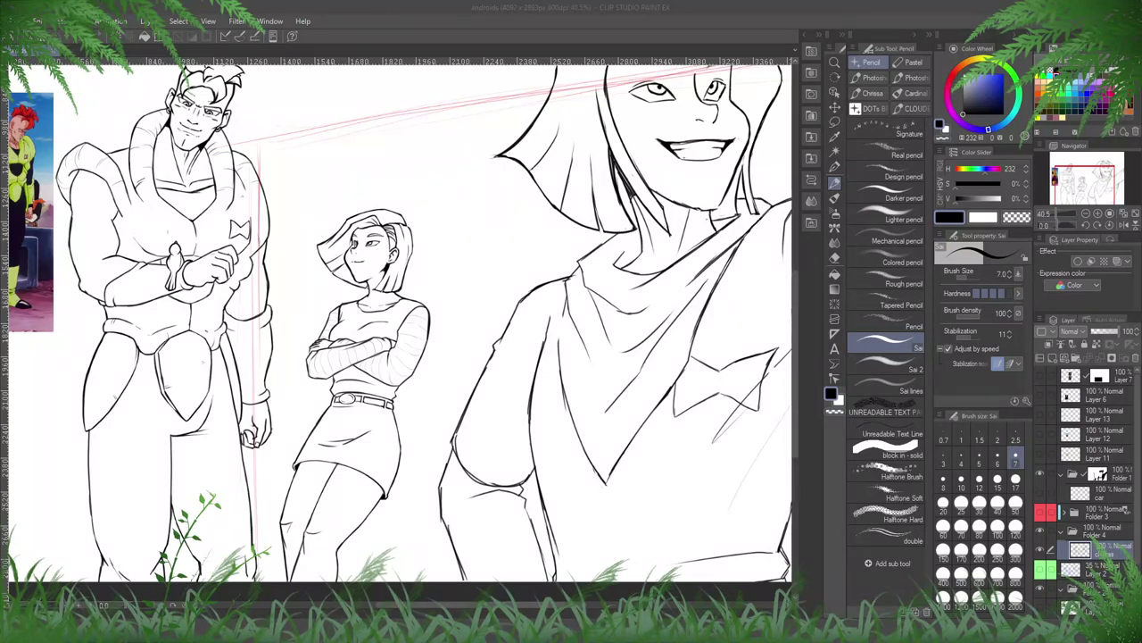
{"action": "left_click", "coordinate": [481, 13]}
- Connect the foreground woman's outer scarf edge up to her shoulder with the Sai pencil and erase the overlapping strokes
{"action": "scroll", "coordinate": [562, 281], "scroll_direction": "up", "scroll_amount": 6}
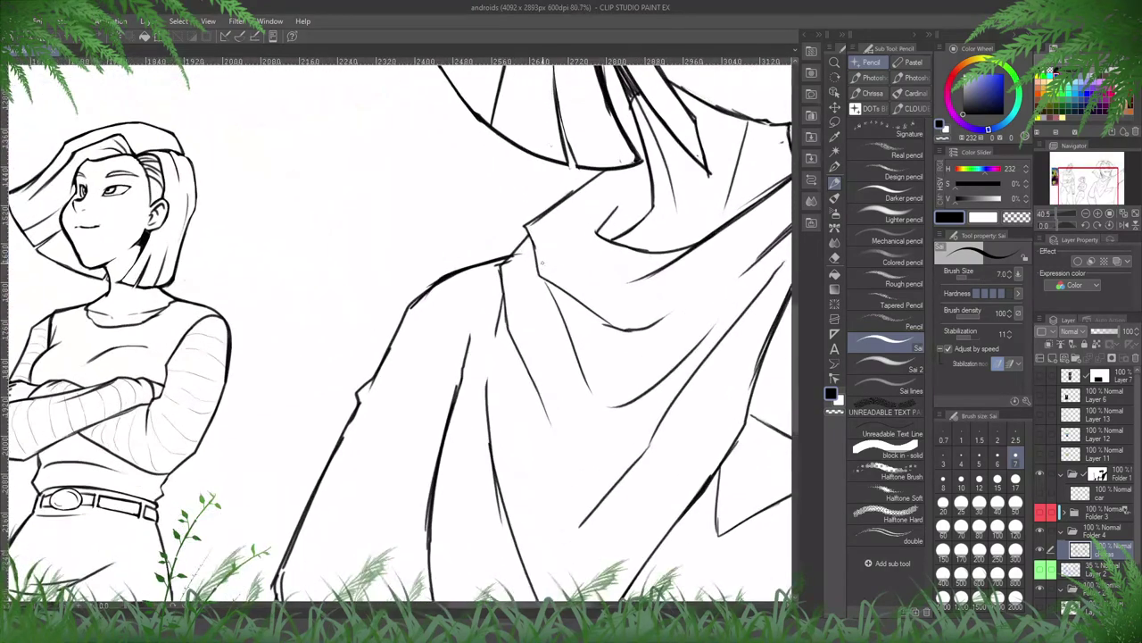
{"action": "key", "text": "e"}
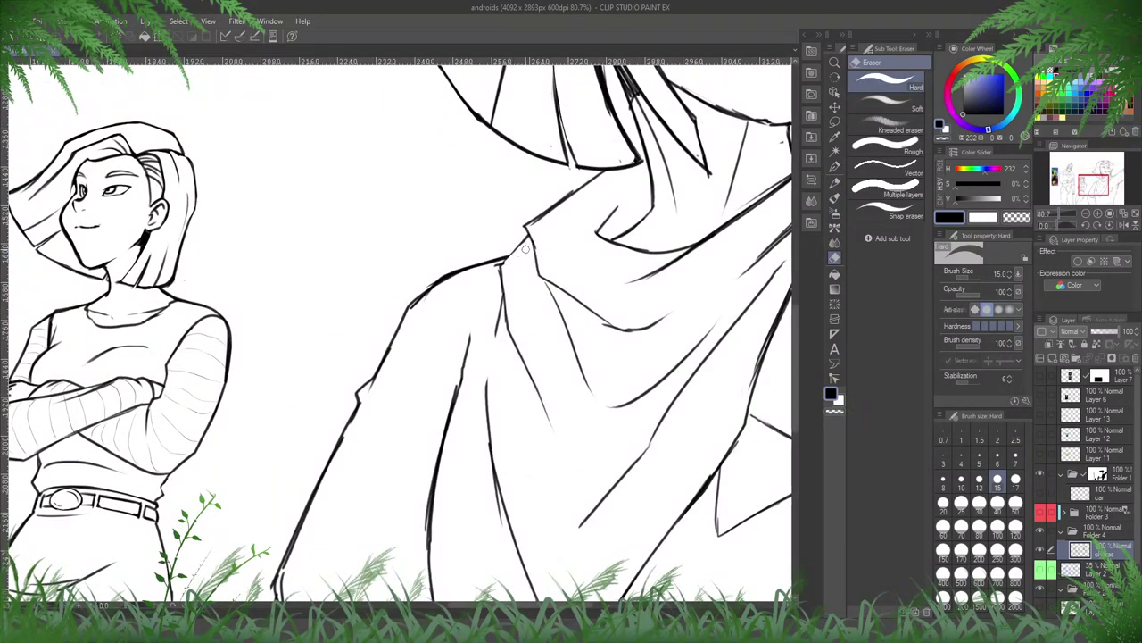
{"action": "left_click_drag", "start_coordinate": [526, 250], "coordinate": [516, 229]}
{"action": "key", "text": "p"}
{"action": "left_click_drag", "start_coordinate": [503, 293], "coordinate": [488, 404]}
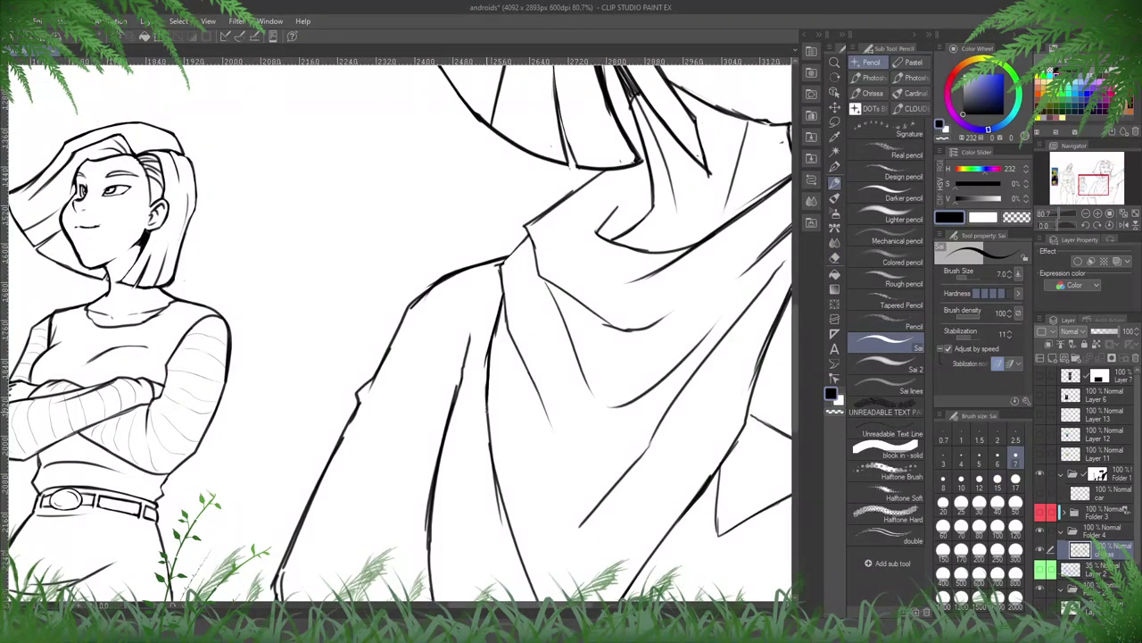
{"action": "left_click_drag", "start_coordinate": [491, 350], "coordinate": [487, 422]}
{"action": "key", "text": "e"}
{"action": "left_click_drag", "start_coordinate": [495, 348], "coordinate": [492, 429]}
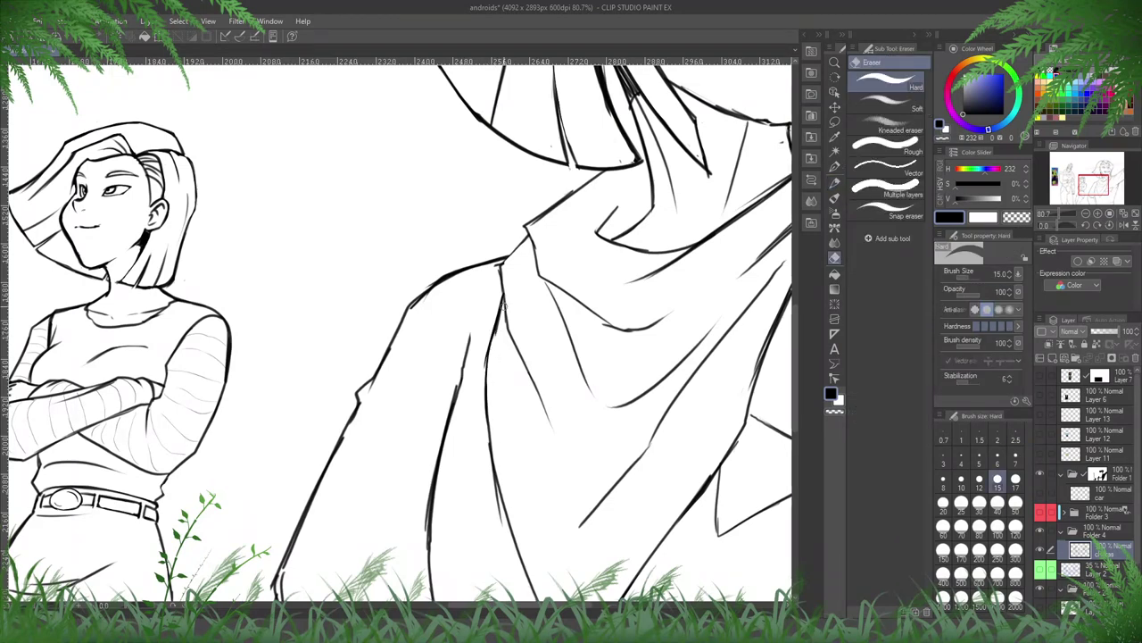
{"action": "mouse_move", "coordinate": [505, 306]}
{"action": "left_mouse_down"}
{"action": "mouse_move", "coordinate": [493, 456]}
{"action": "mouse_move", "coordinate": [625, 336]}
{"action": "left_mouse_up"}
{"action": "key", "text": "p"}
{"action": "key", "text": "h"}
- Refine the lower outer edge of the foreground woman's scarf down to its pointed tip
{"action": "key", "text": "e"}
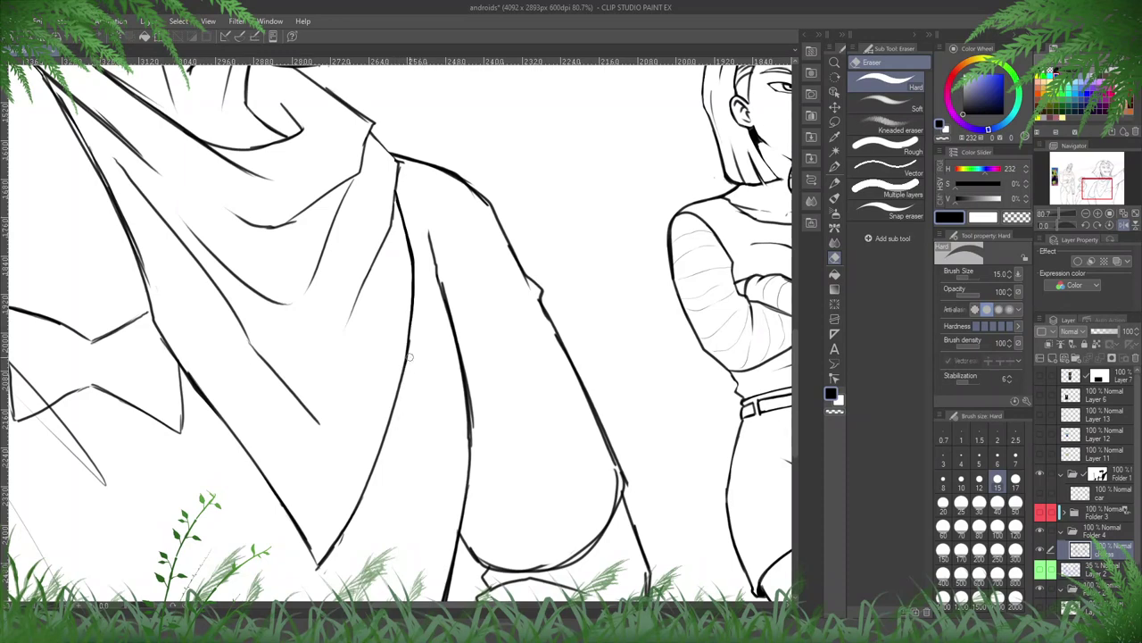
{"action": "left_click_drag", "start_coordinate": [431, 439], "coordinate": [564, 319]}
{"action": "key", "text": "h"}
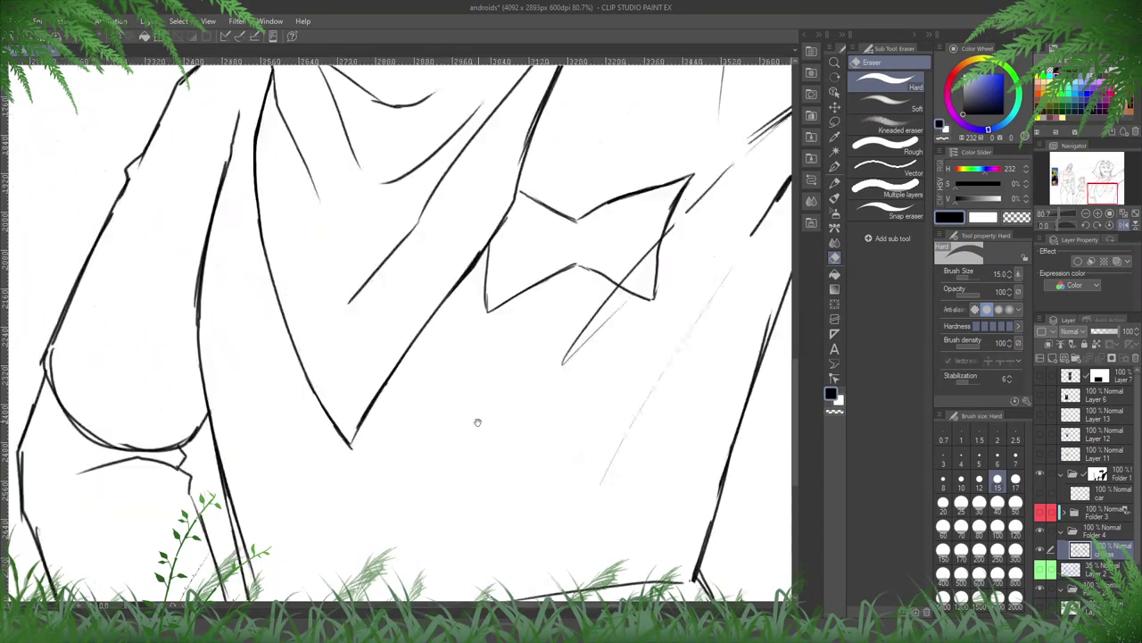
{"action": "left_click_drag", "start_coordinate": [477, 423], "coordinate": [594, 442]}
{"action": "key", "text": "p"}
{"action": "mouse_move", "coordinate": [481, 440]}
{"action": "left_mouse_down"}
{"action": "mouse_move", "coordinate": [468, 465]}
{"action": "mouse_move", "coordinate": [517, 498]}
{"action": "left_mouse_up"}
- Clean up the inner contour of the foreground woman's sleeve, replacing the doubled strokes with one smooth line
{"action": "key", "text": "e"}
{"action": "mouse_move", "coordinate": [410, 203]}
{"action": "left_mouse_down"}
{"action": "mouse_move", "coordinate": [378, 383]}
{"action": "mouse_move", "coordinate": [402, 243]}
{"action": "mouse_move", "coordinate": [381, 385]}
{"action": "left_mouse_up"}
{"action": "key", "text": "p"}
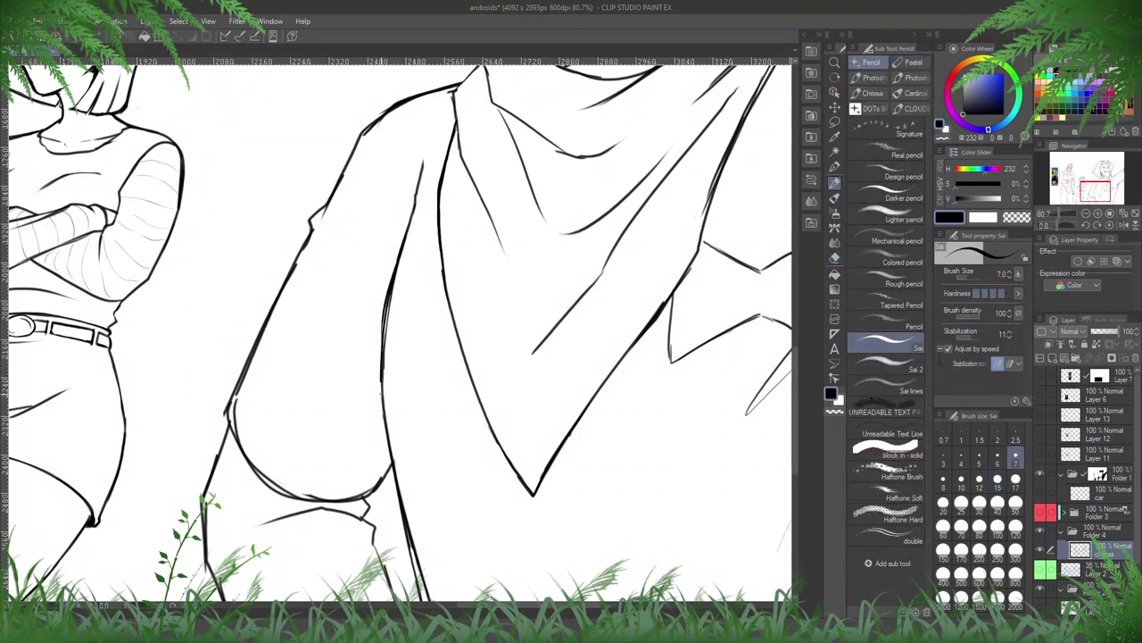
{"action": "left_click_drag", "start_coordinate": [382, 327], "coordinate": [385, 425]}
{"action": "key", "text": "e"}
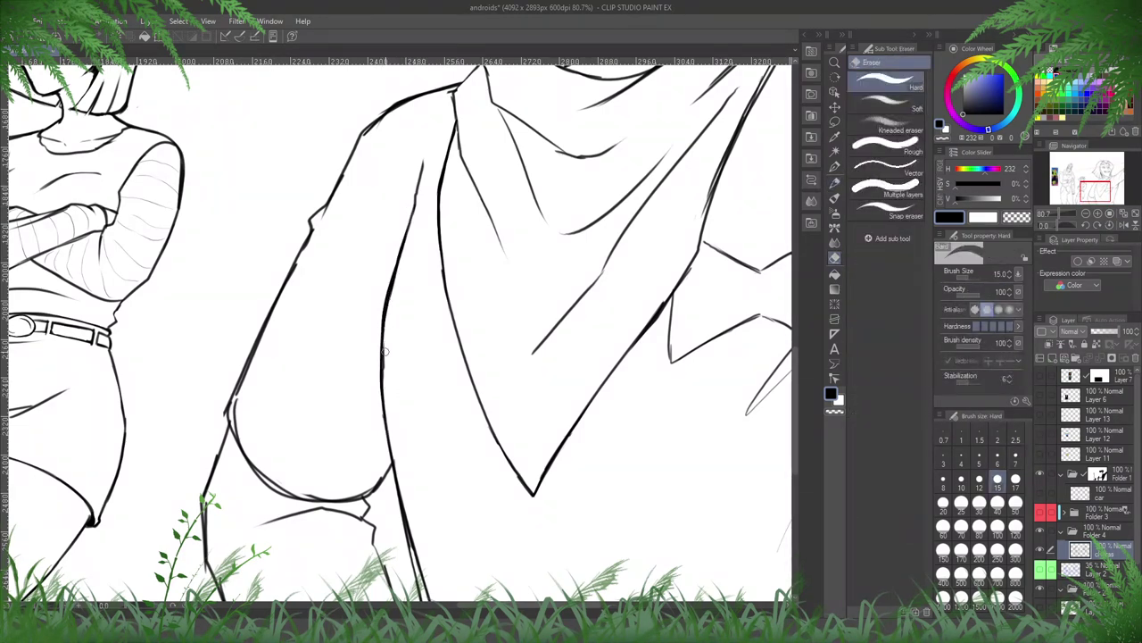
{"action": "left_click_drag", "start_coordinate": [385, 351], "coordinate": [385, 388]}
- Sharpen both contour lines of the foreground woman's forearm below the sleeve
{"action": "key", "text": "h"}
{"action": "left_click_drag", "start_coordinate": [431, 436], "coordinate": [474, 313]}
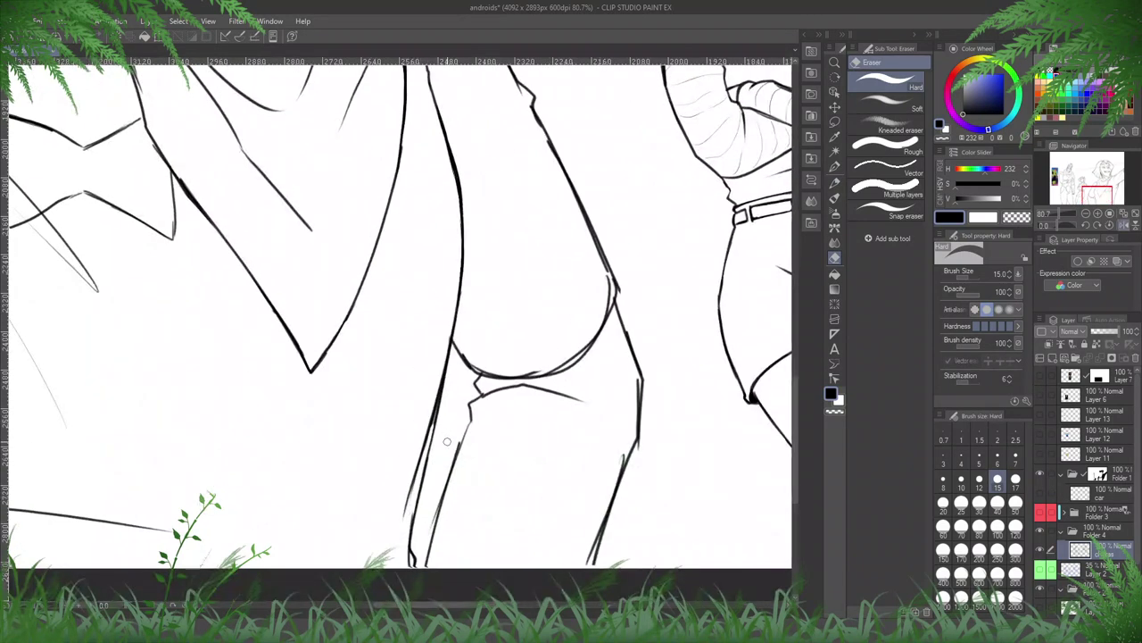
{"action": "mouse_move", "coordinate": [432, 523]}
{"action": "left_mouse_down"}
{"action": "mouse_move", "coordinate": [459, 444]}
{"action": "mouse_move", "coordinate": [426, 555]}
{"action": "left_mouse_up"}
{"action": "key", "text": "p"}
{"action": "key", "text": "e"}
{"action": "left_click_drag", "start_coordinate": [624, 454], "coordinate": [590, 567]}
{"action": "key", "text": "p"}
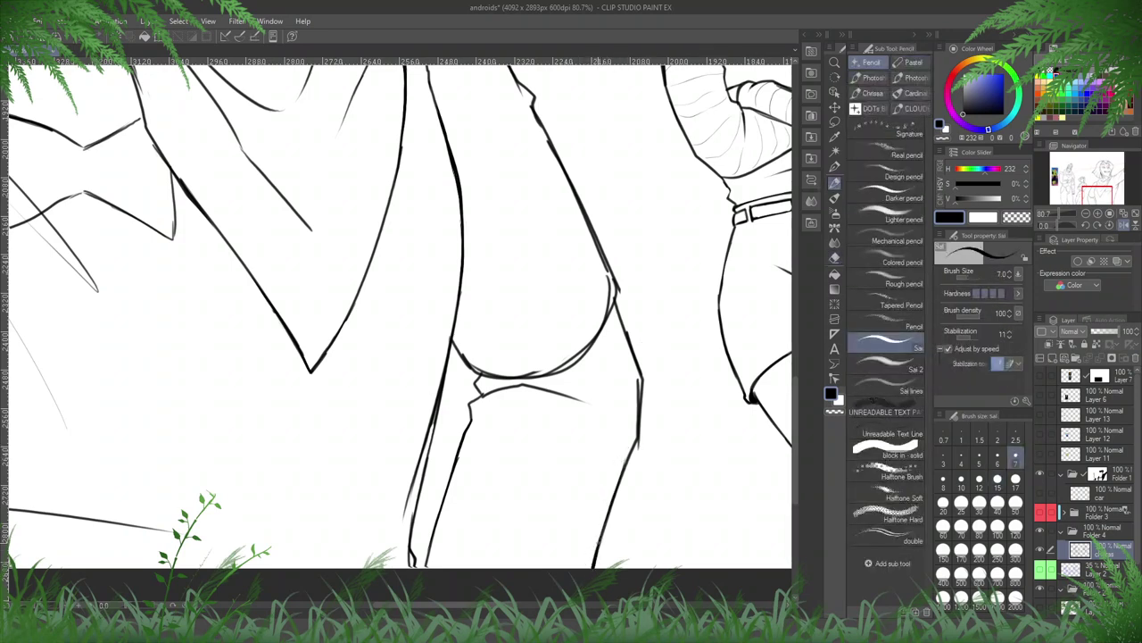
- Thin the outer contour of the foreground woman's sleeve and remove the doubled lines along its curved cuff
{"action": "key", "text": "h"}
{"action": "mouse_move", "coordinate": [178, 375]}
{"action": "left_mouse_down"}
{"action": "mouse_move", "coordinate": [419, 430]}
{"action": "mouse_move", "coordinate": [405, 469]}
{"action": "left_mouse_up"}
{"action": "key", "text": "e"}
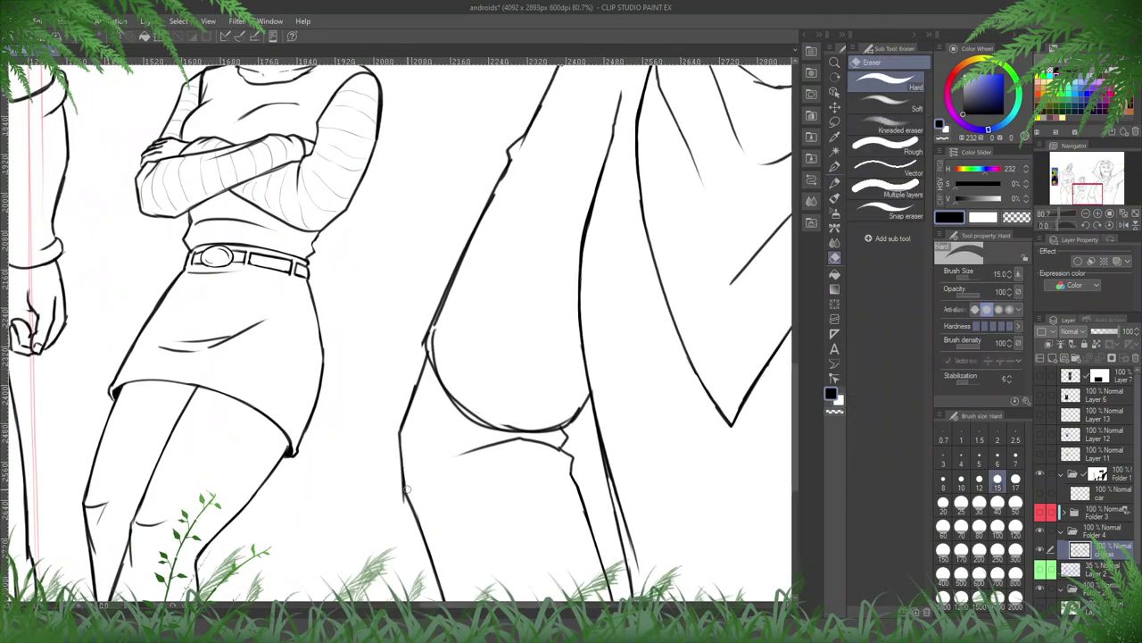
{"action": "left_click_drag", "start_coordinate": [495, 334], "coordinate": [374, 471]}
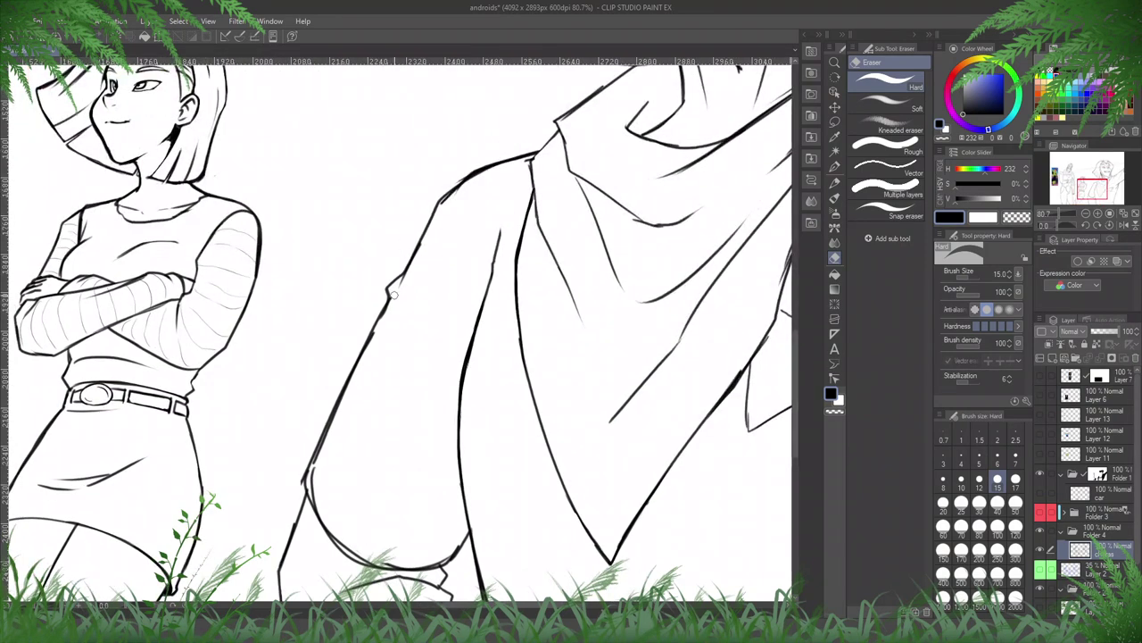
{"action": "left_click_drag", "start_coordinate": [394, 298], "coordinate": [323, 448]}
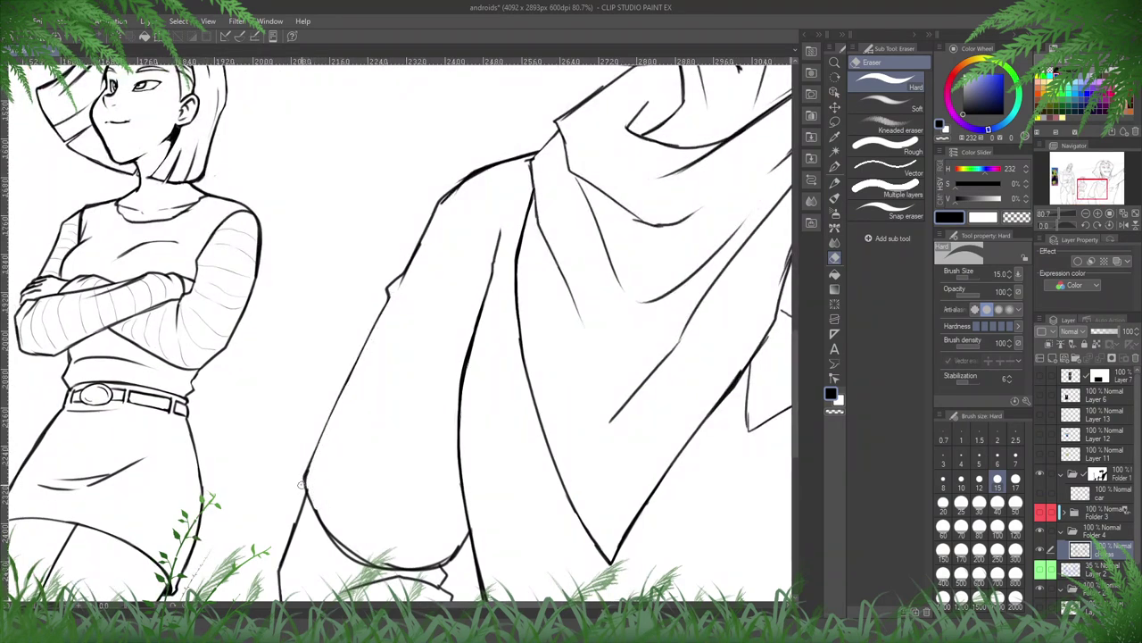
{"action": "key", "text": "h"}
{"action": "left_click_drag", "start_coordinate": [456, 392], "coordinate": [515, 348]}
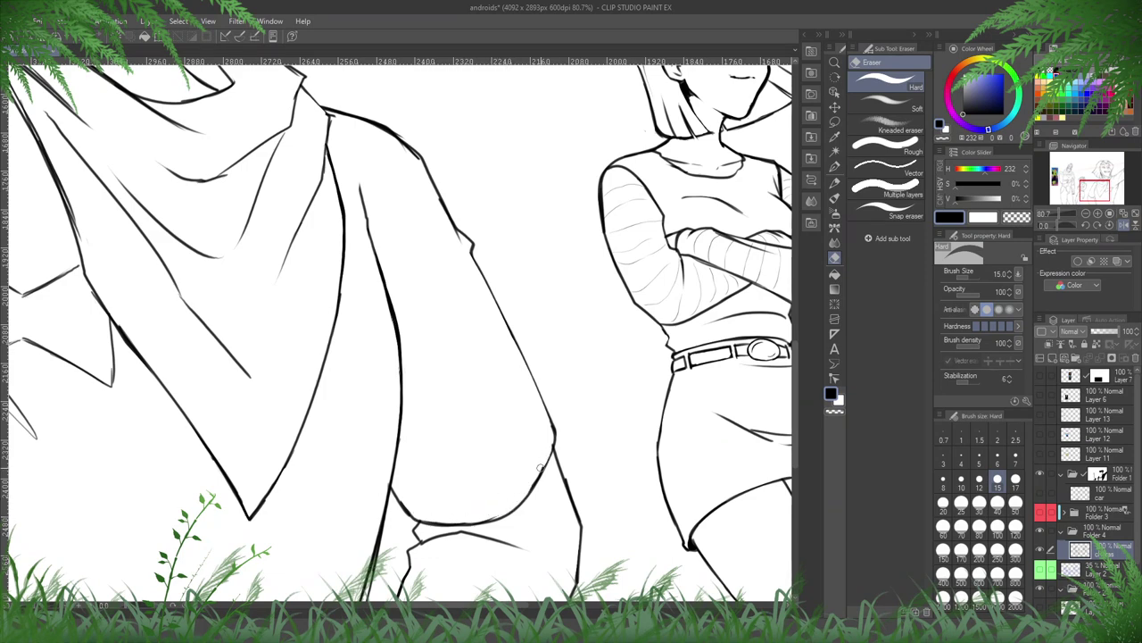
{"action": "key", "text": "h"}
- Smooth the foreground woman's shoulder contour and add a short fold line running down from it
{"action": "left_click_drag", "start_coordinate": [536, 336], "coordinate": [611, 554]}
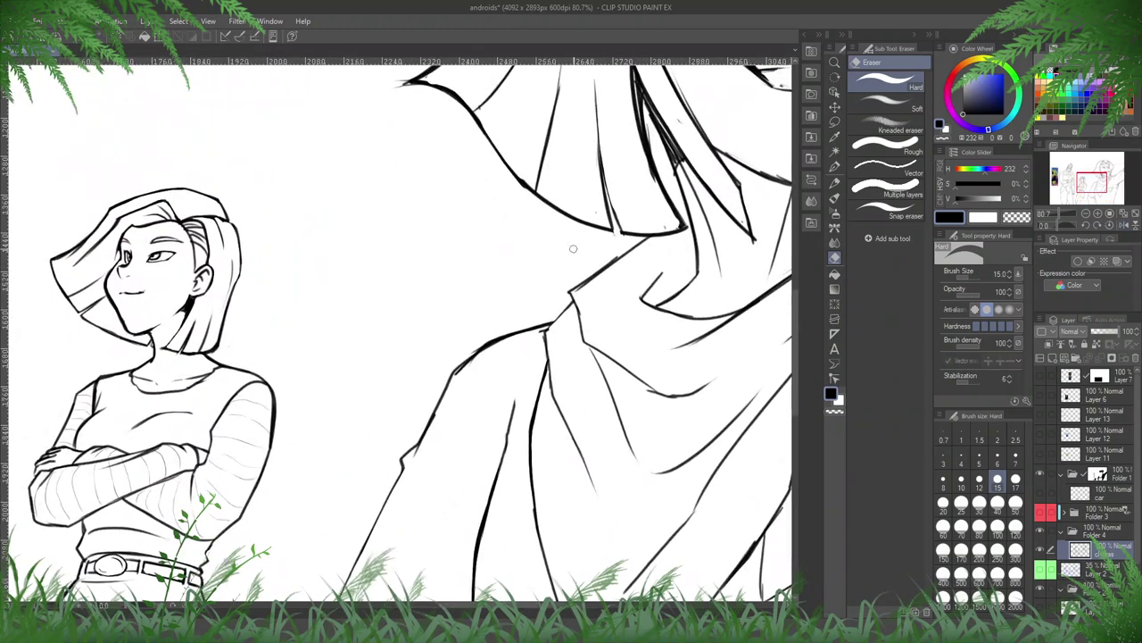
{"action": "left_click_drag", "start_coordinate": [536, 321], "coordinate": [434, 383]}
{"action": "mouse_move", "coordinate": [518, 341]}
{"action": "left_mouse_down"}
{"action": "mouse_move", "coordinate": [451, 387]}
{"action": "mouse_move", "coordinate": [433, 428]}
{"action": "mouse_move", "coordinate": [460, 373]}
{"action": "mouse_move", "coordinate": [470, 446]}
{"action": "left_mouse_up"}
{"action": "key", "text": "p"}
{"action": "key", "text": "e"}
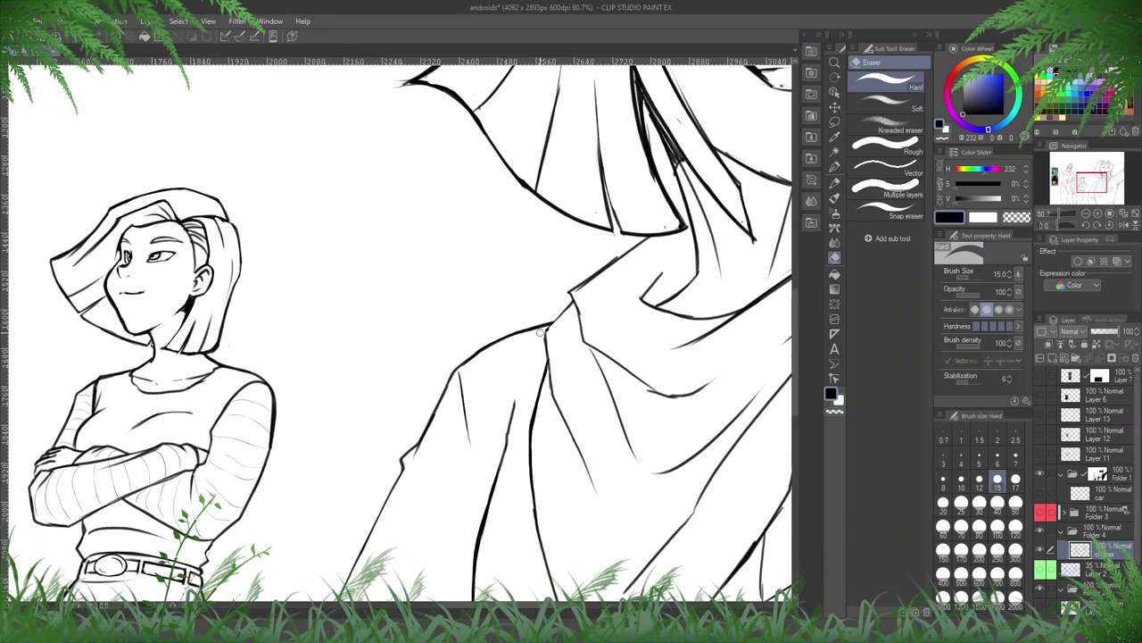
- Erase the rough upper edge of the foreground woman's scarf and redraw it as one line running up to her hair
{"action": "left_click_drag", "start_coordinate": [580, 295], "coordinate": [391, 451]}
{"action": "left_click_drag", "start_coordinate": [451, 400], "coordinate": [384, 451]}
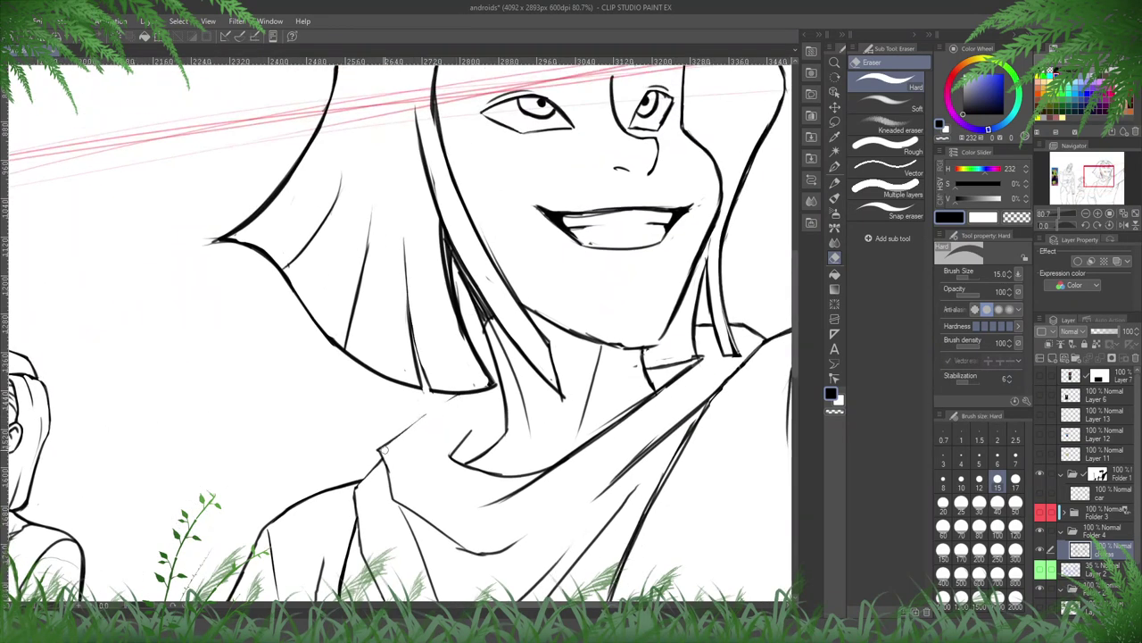
{"action": "key", "text": "p"}
{"action": "left_click_drag", "start_coordinate": [462, 394], "coordinate": [382, 446]}
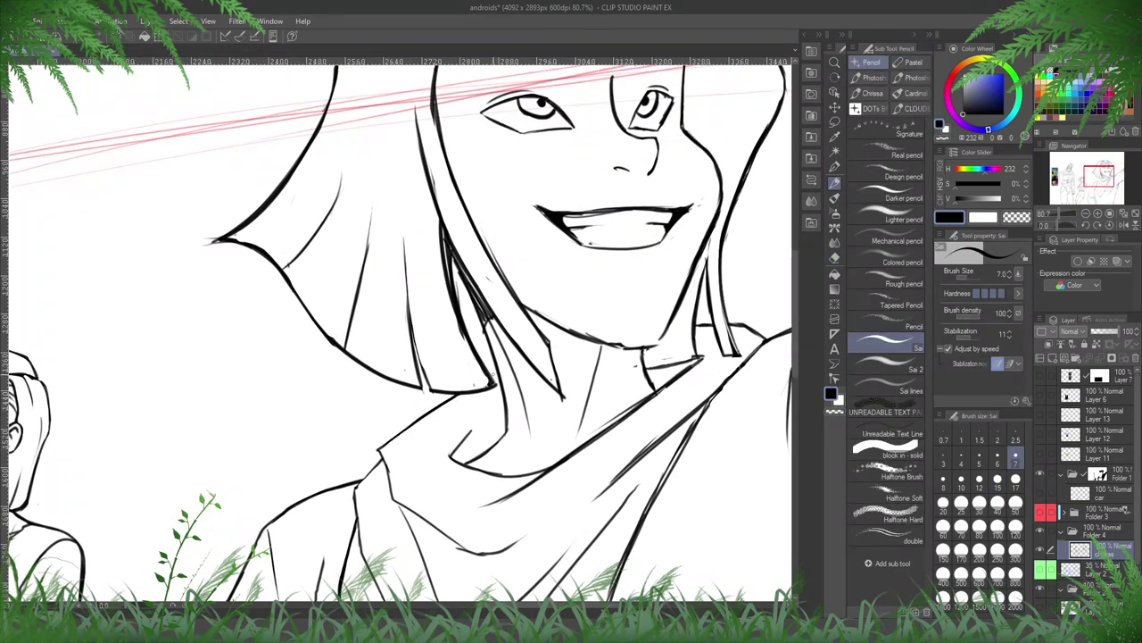
- Clean the doubled hair strokes behind the foreground woman's jaw and redraw the inner edge of that hair section
{"action": "key", "text": "h"}
{"action": "key", "text": "e"}
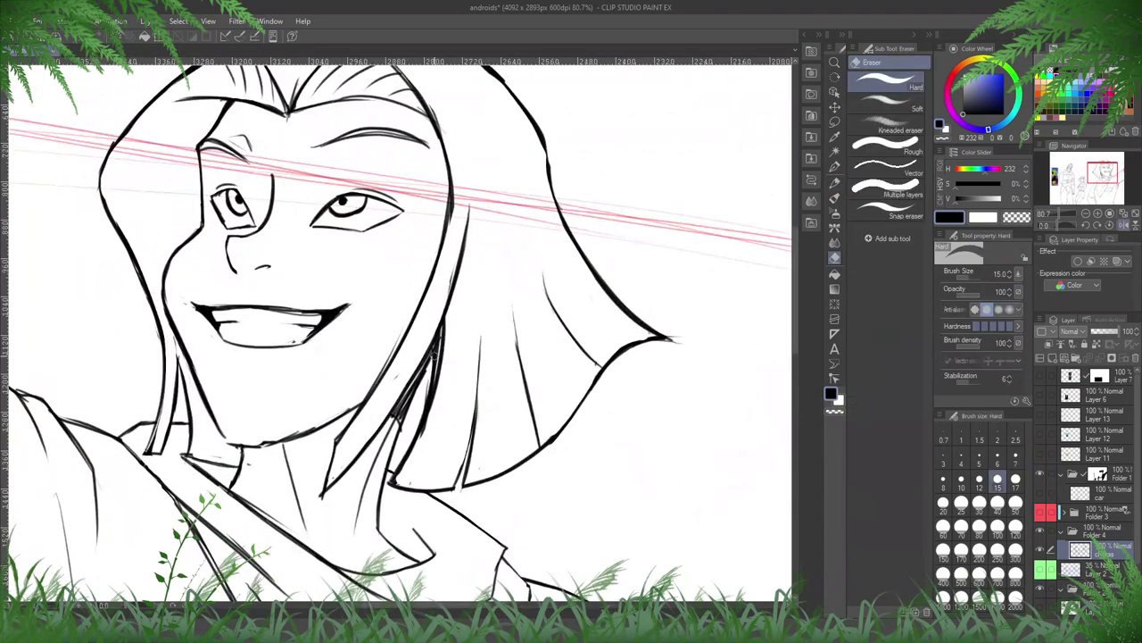
{"action": "left_click_drag", "start_coordinate": [442, 335], "coordinate": [413, 455]}
{"action": "key", "text": "p"}
{"action": "left_click_drag", "start_coordinate": [434, 347], "coordinate": [393, 482]}
- Tidy the notch at the lower hair edge and taper the strand line rising from it
{"action": "key", "text": "e"}
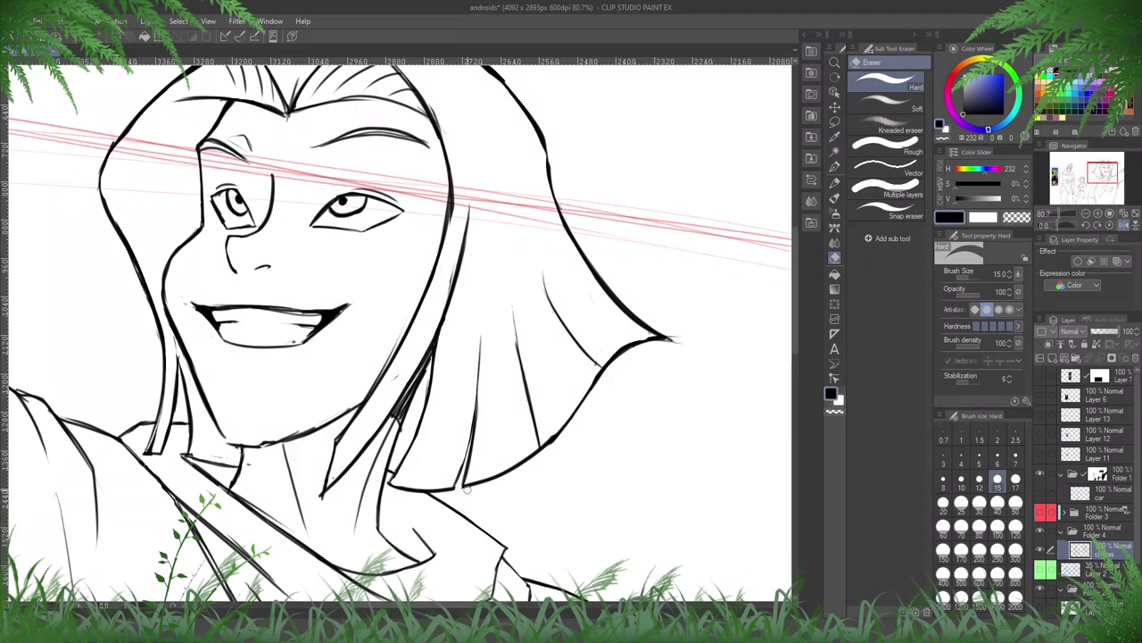
{"action": "key", "text": "p"}
{"action": "mouse_move", "coordinate": [462, 485]}
{"action": "left_mouse_down"}
{"action": "mouse_move", "coordinate": [477, 411]}
{"action": "mouse_move", "coordinate": [459, 489]}
{"action": "left_mouse_up"}
{"action": "key", "text": "e"}
{"action": "left_click_drag", "start_coordinate": [473, 432], "coordinate": [452, 494]}
{"action": "key", "text": "p"}
{"action": "key", "text": "e"}
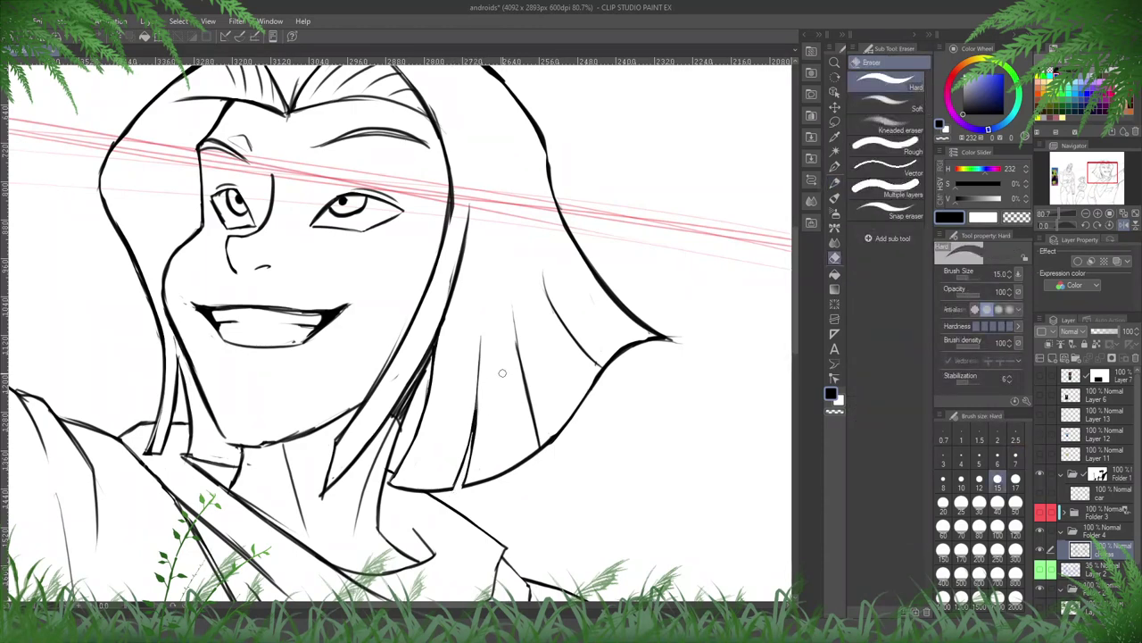
- Trim the overshooting strokes at the pointed outer tip of the foreground woman's hair and sharpen the point
{"action": "key", "text": "h"}
{"action": "left_click_drag", "start_coordinate": [152, 306], "coordinate": [298, 349]}
{"action": "left_click_drag", "start_coordinate": [267, 386], "coordinate": [274, 384]}
{"action": "key", "text": "p"}
{"action": "key", "text": "e"}
{"action": "key", "text": "h"}
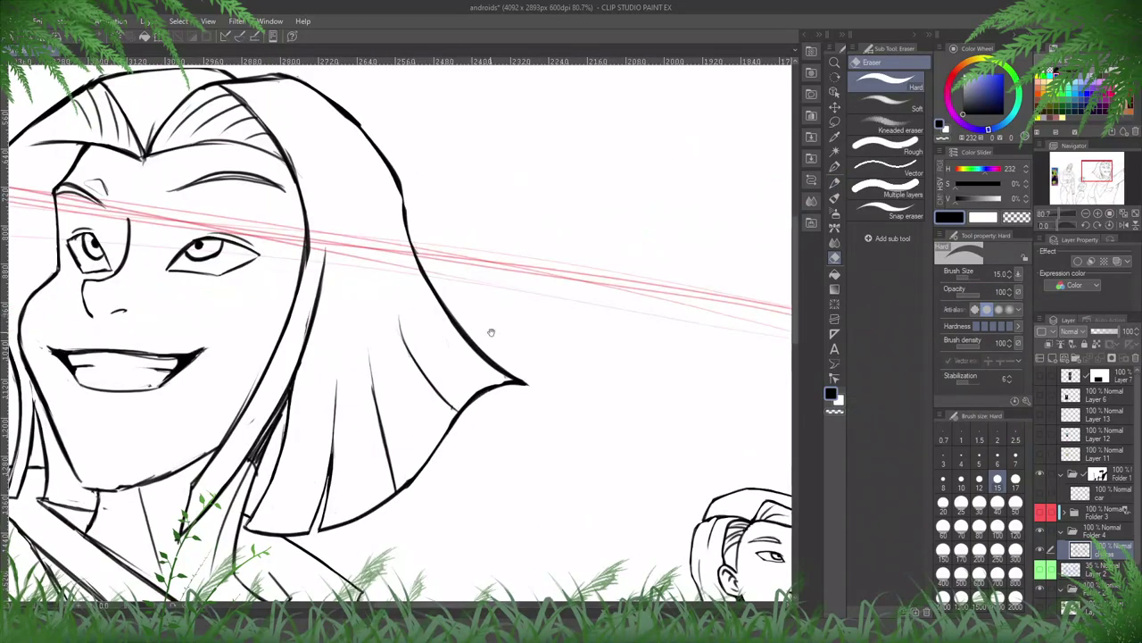
{"action": "left_click_drag", "start_coordinate": [630, 366], "coordinate": [586, 388]}
{"action": "left_click_drag", "start_coordinate": [611, 372], "coordinate": [637, 362]}
{"action": "key", "text": "h"}
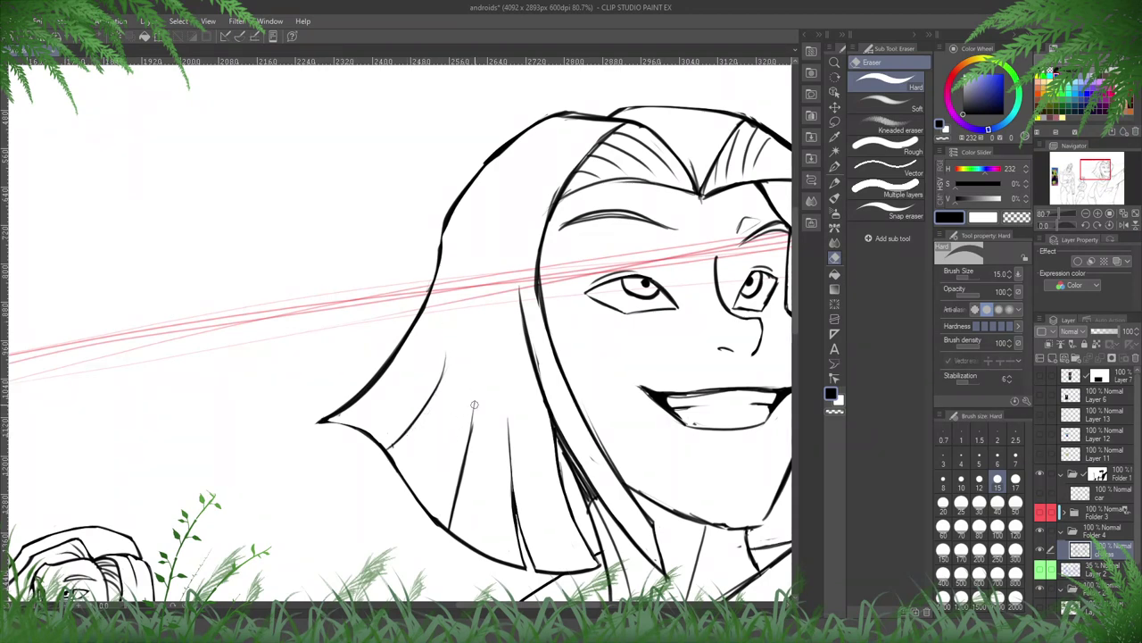
- Thin the strand lines and outer contour of the foreground woman's hair up to the top of her head
{"action": "left_click_drag", "start_coordinate": [475, 404], "coordinate": [469, 444]}
{"action": "left_click_drag", "start_coordinate": [520, 360], "coordinate": [428, 438]}
{"action": "mouse_move", "coordinate": [444, 335]}
{"action": "left_mouse_down"}
{"action": "mouse_move", "coordinate": [445, 383]}
{"action": "mouse_move", "coordinate": [449, 311]}
{"action": "mouse_move", "coordinate": [473, 256]}
{"action": "left_mouse_up"}
{"action": "mouse_move", "coordinate": [523, 204]}
{"action": "left_mouse_down"}
{"action": "mouse_move", "coordinate": [464, 280]}
{"action": "mouse_move", "coordinate": [535, 416]}
{"action": "left_mouse_up"}
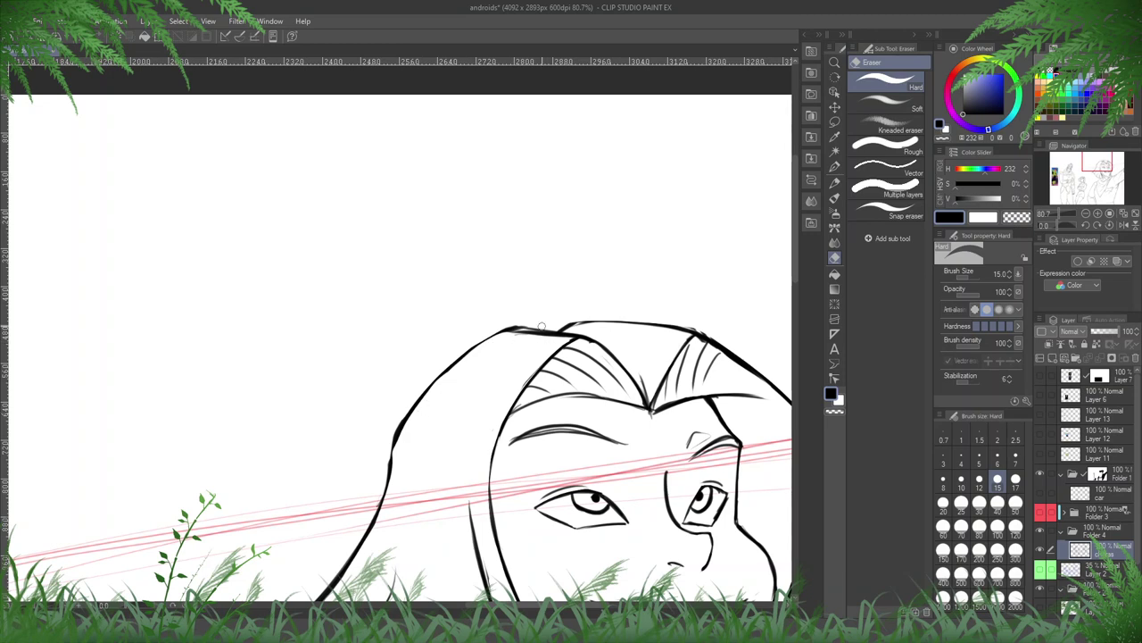
{"action": "key", "text": "h"}
{"action": "left_click_drag", "start_coordinate": [473, 356], "coordinate": [819, 336]}
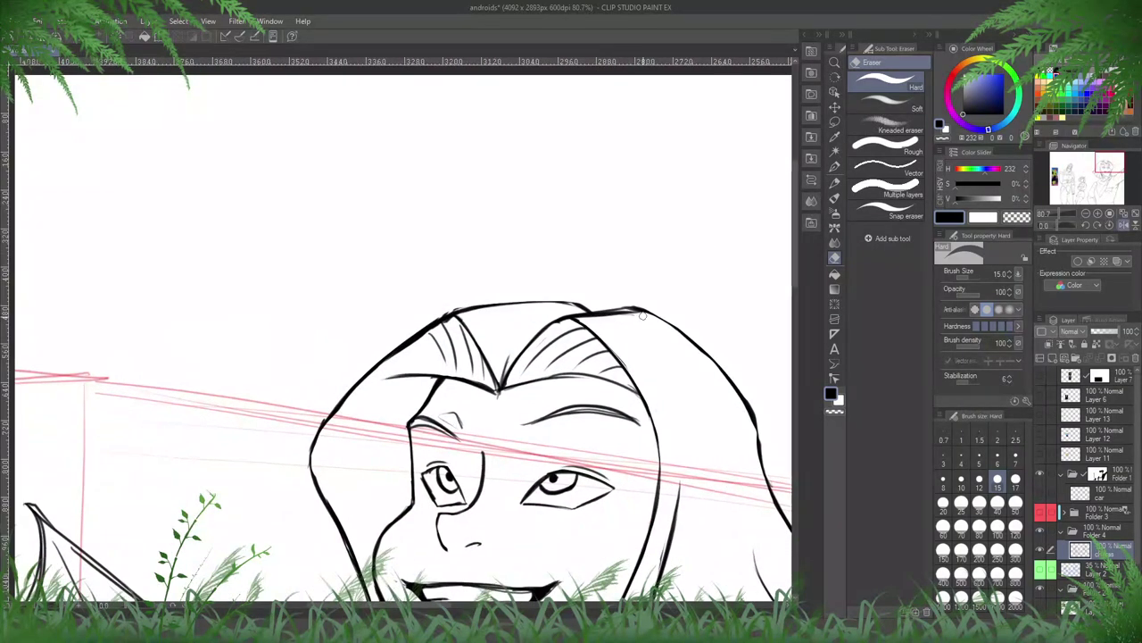
{"action": "mouse_move", "coordinate": [632, 313]}
{"action": "left_mouse_down"}
{"action": "mouse_move", "coordinate": [583, 319]}
{"action": "mouse_move", "coordinate": [636, 313]}
{"action": "left_mouse_up"}
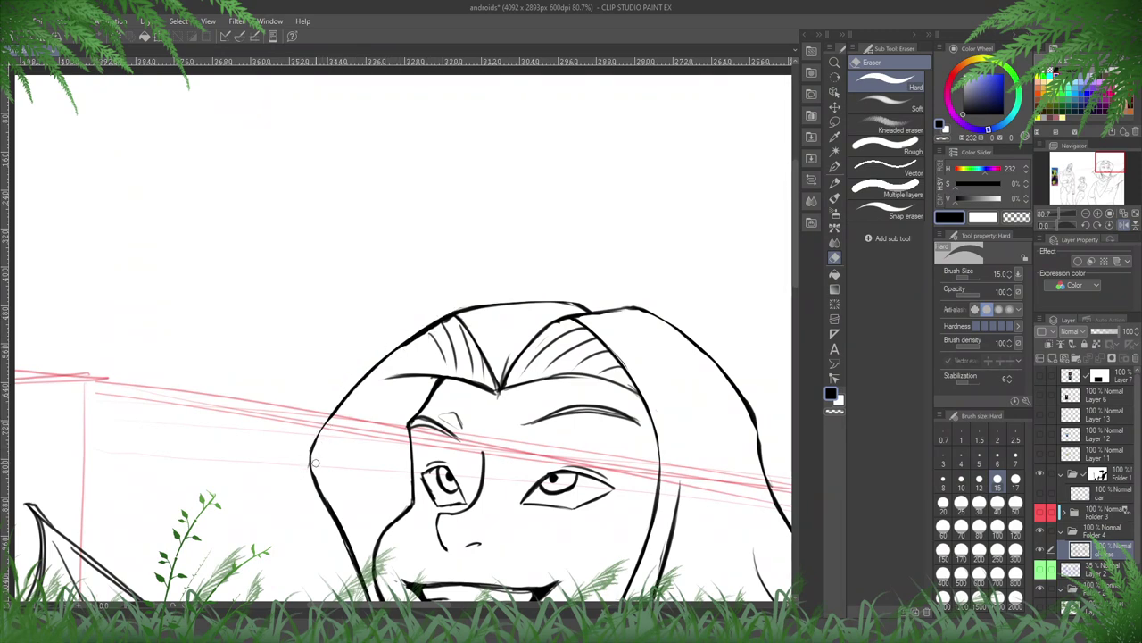
- Erase the hair contour on the far side of the foreground woman's face and redraw it as one smooth line
{"action": "key", "text": "h"}
{"action": "mouse_move", "coordinate": [507, 459]}
{"action": "left_mouse_down"}
{"action": "mouse_move", "coordinate": [492, 303]}
{"action": "mouse_move", "coordinate": [428, 428]}
{"action": "left_mouse_up"}
{"action": "left_click_drag", "start_coordinate": [451, 370], "coordinate": [418, 467]}
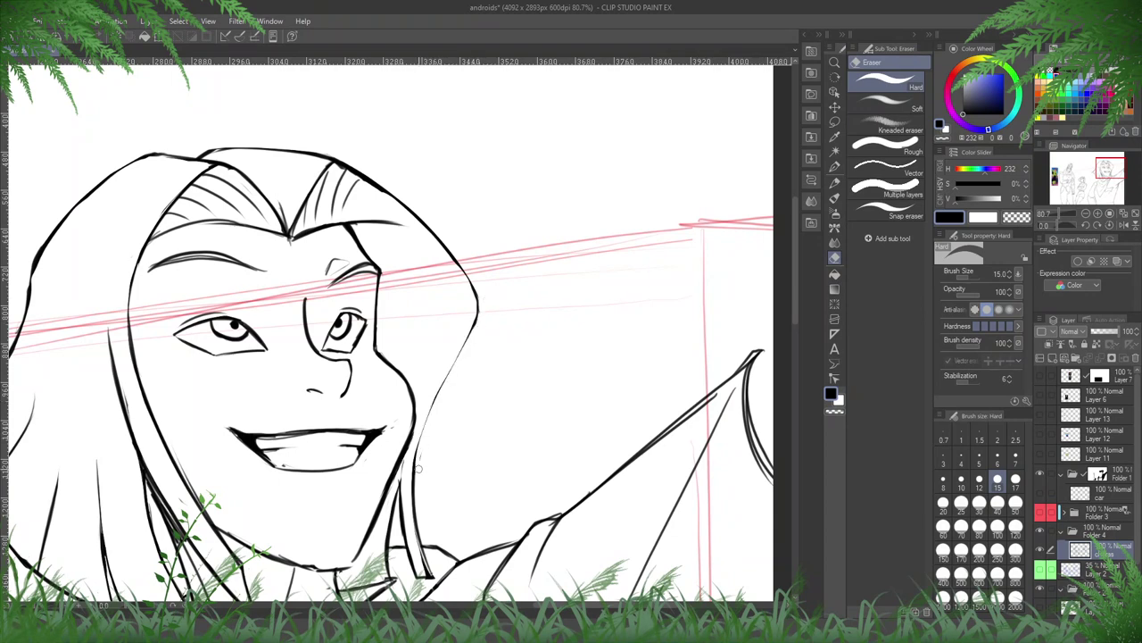
{"action": "key", "text": "p"}
{"action": "left_click_drag", "start_coordinate": [477, 313], "coordinate": [418, 464]}
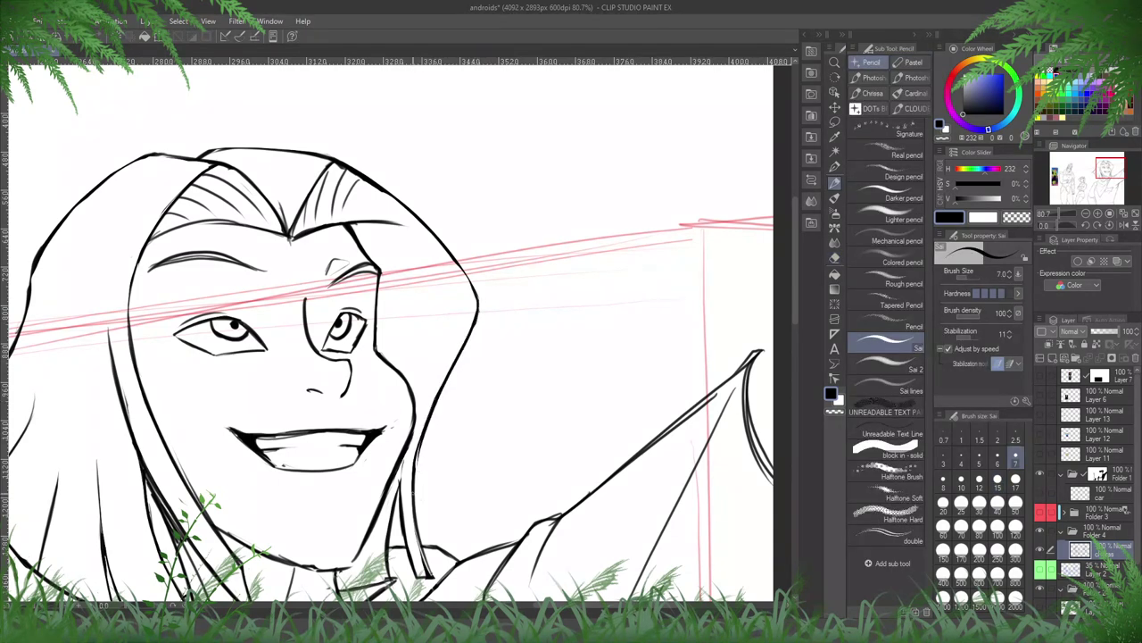
{"action": "key", "text": "e"}
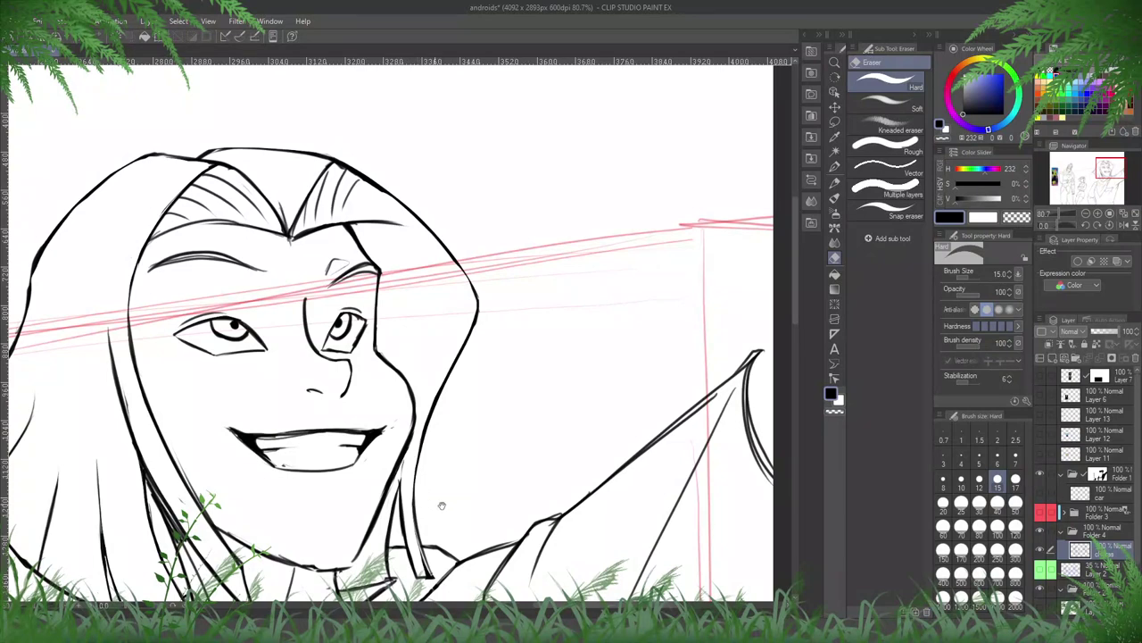
- Refine the foreground woman's jaw contour and clean the doubled strokes under her chin into a single line
{"action": "left_click_drag", "start_coordinate": [441, 505], "coordinate": [477, 394]}
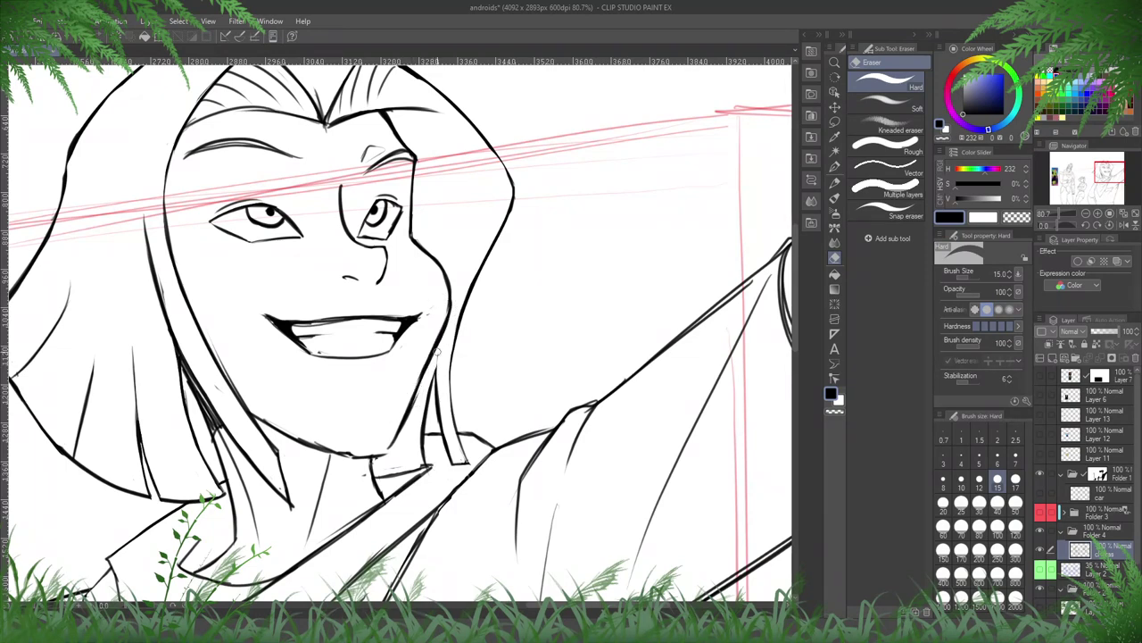
{"action": "key", "text": "p"}
{"action": "key", "text": "h"}
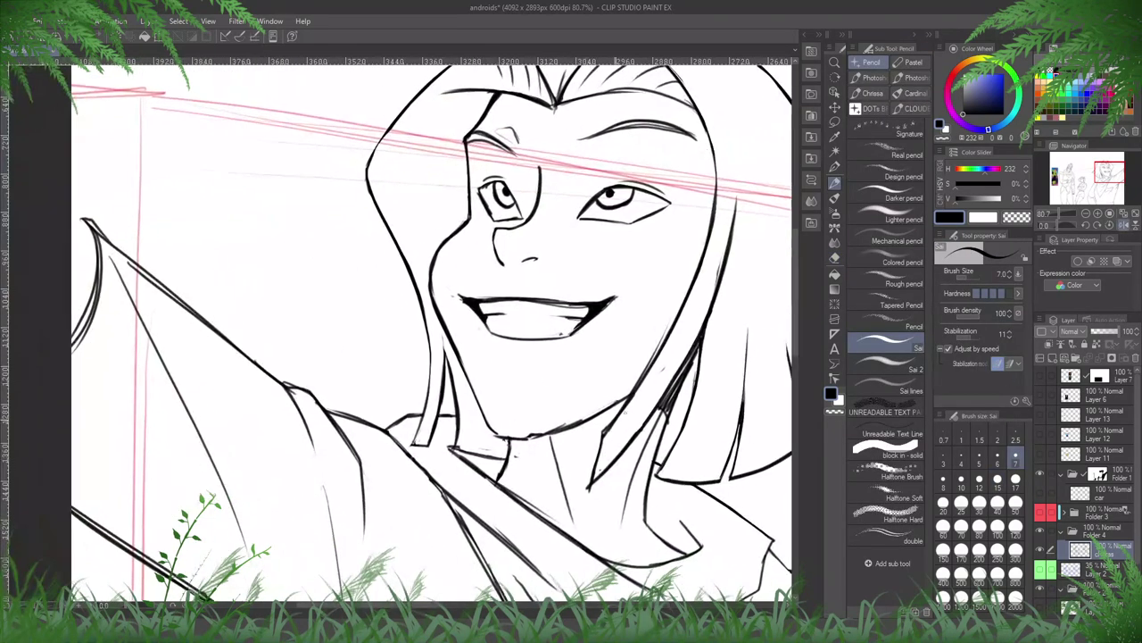
{"action": "key", "text": "e"}
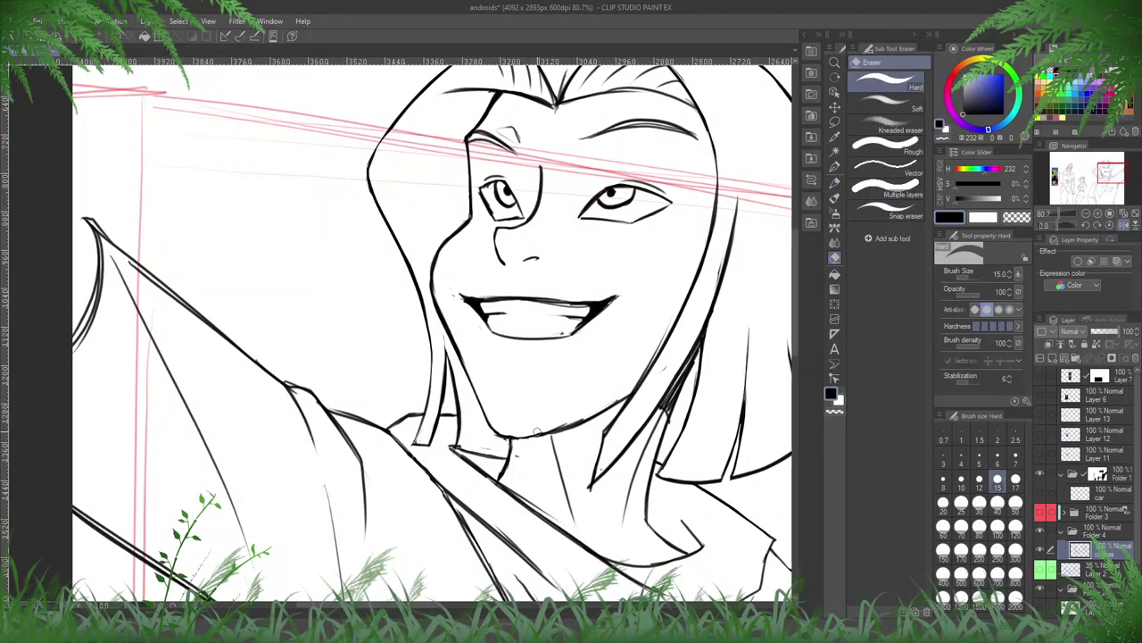
{"action": "left_click_drag", "start_coordinate": [587, 421], "coordinate": [518, 435]}
{"action": "key", "text": "p"}
{"action": "key", "text": "e"}
{"action": "key", "text": "h"}
- Clean up the collar line beside the foreground woman's neck, below the far-side hair strands
{"action": "left_click_drag", "start_coordinate": [549, 405], "coordinate": [738, 368]}
{"action": "key", "text": "p"}
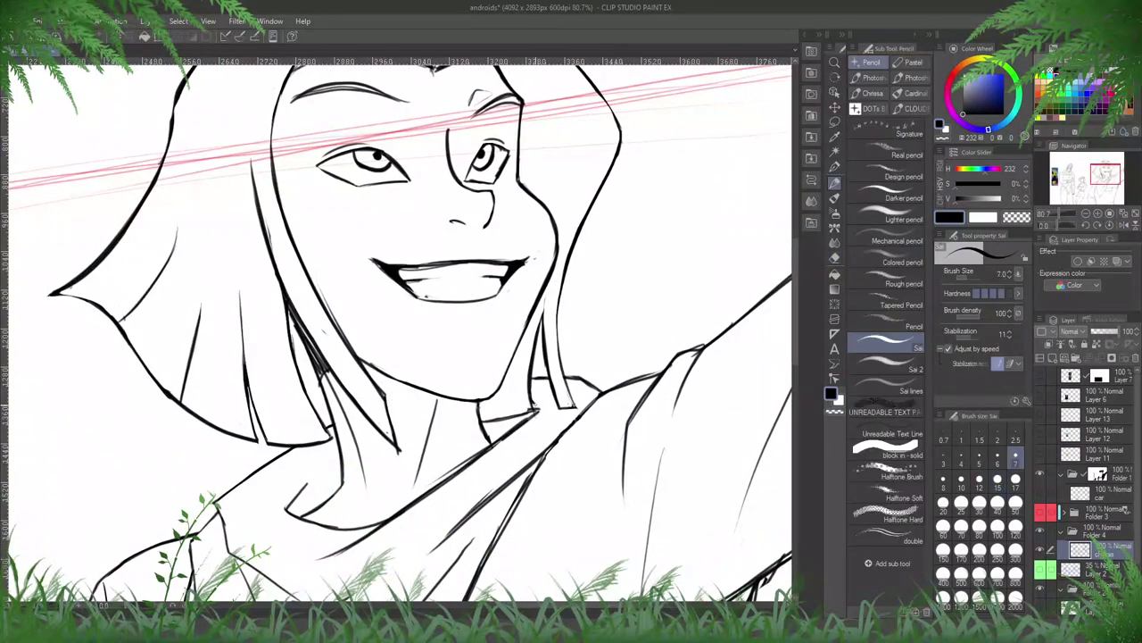
{"action": "key", "text": "e"}
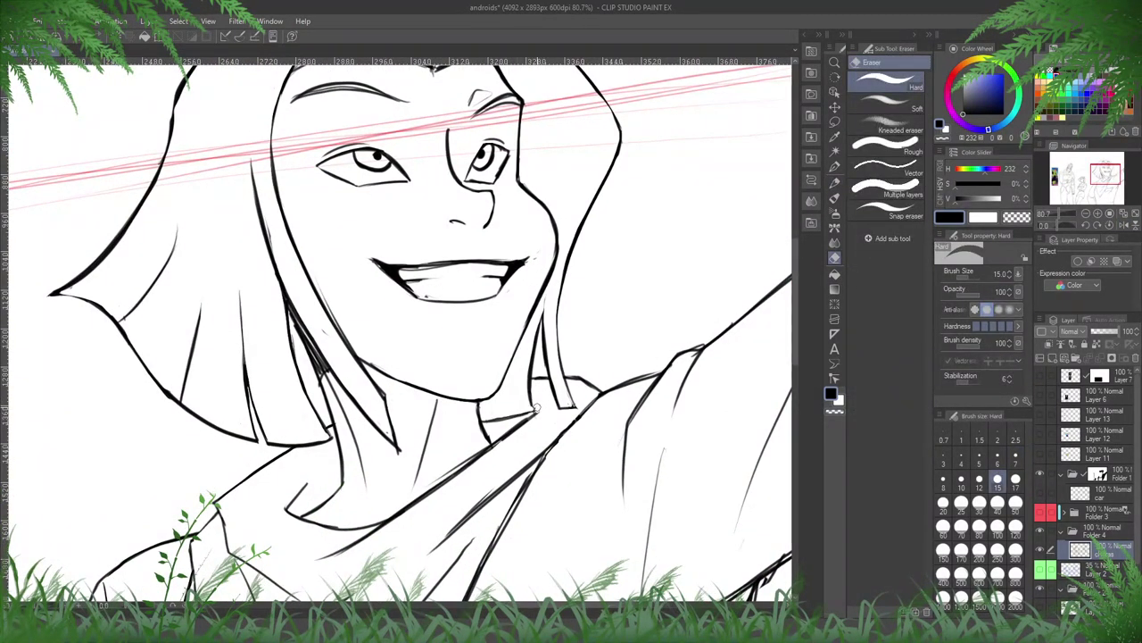
{"action": "key", "text": "p"}
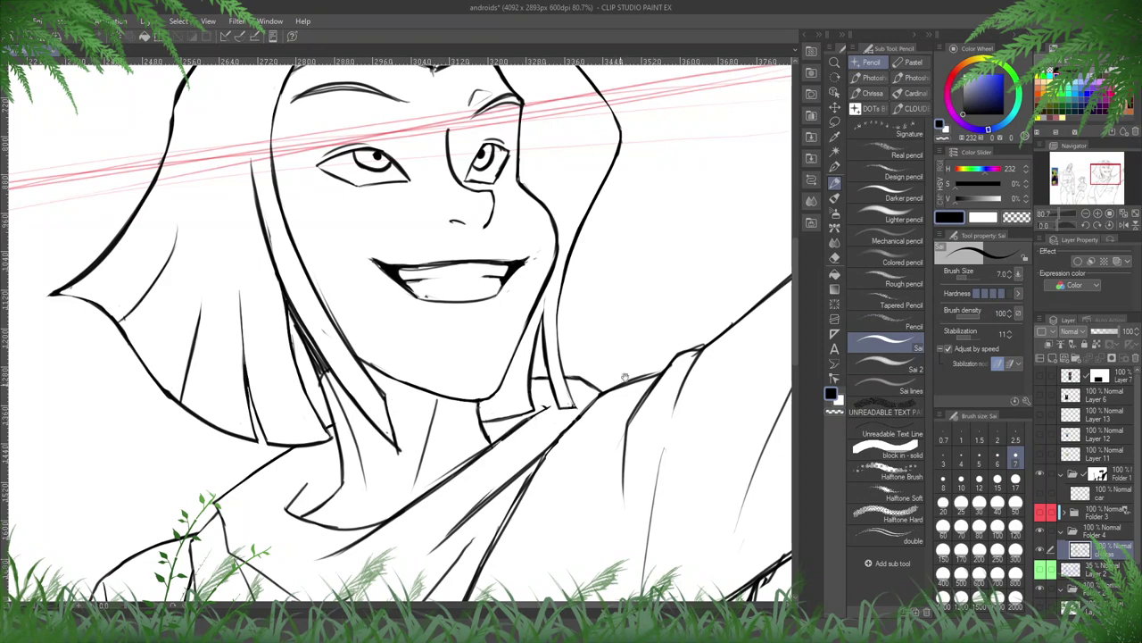
- Redraw and clean the outline of the foreground woman's smile near its far corner
{"action": "left_click_drag", "start_coordinate": [625, 377], "coordinate": [630, 478]}
{"action": "key", "text": "e"}
{"action": "key", "text": "p"}
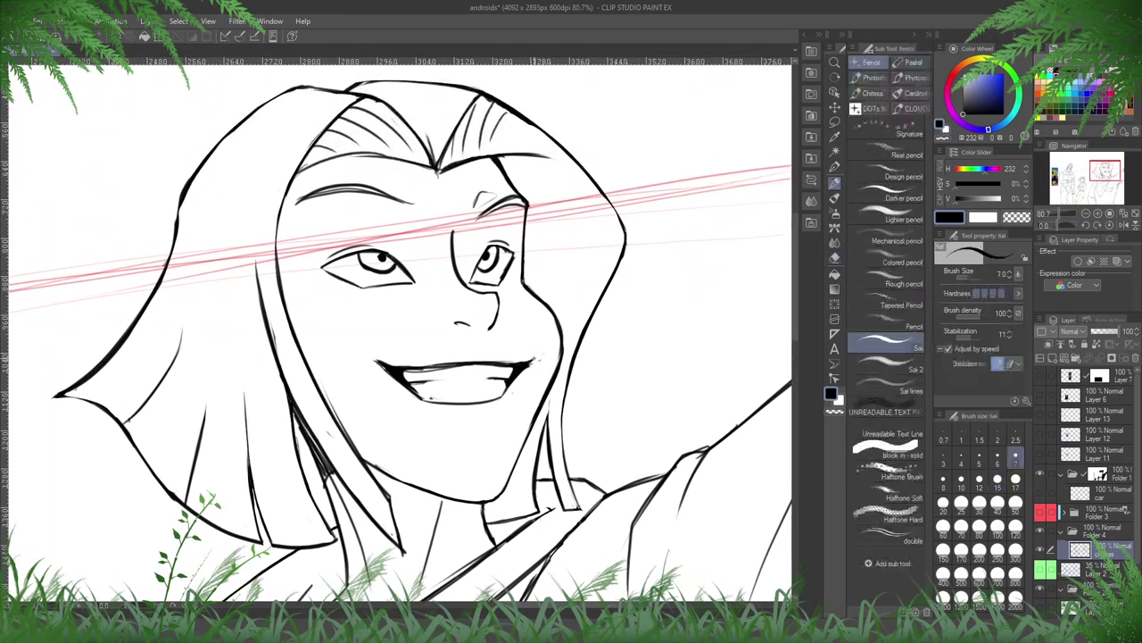
{"action": "left_click_drag", "start_coordinate": [525, 369], "coordinate": [511, 391]}
{"action": "key", "text": "e"}
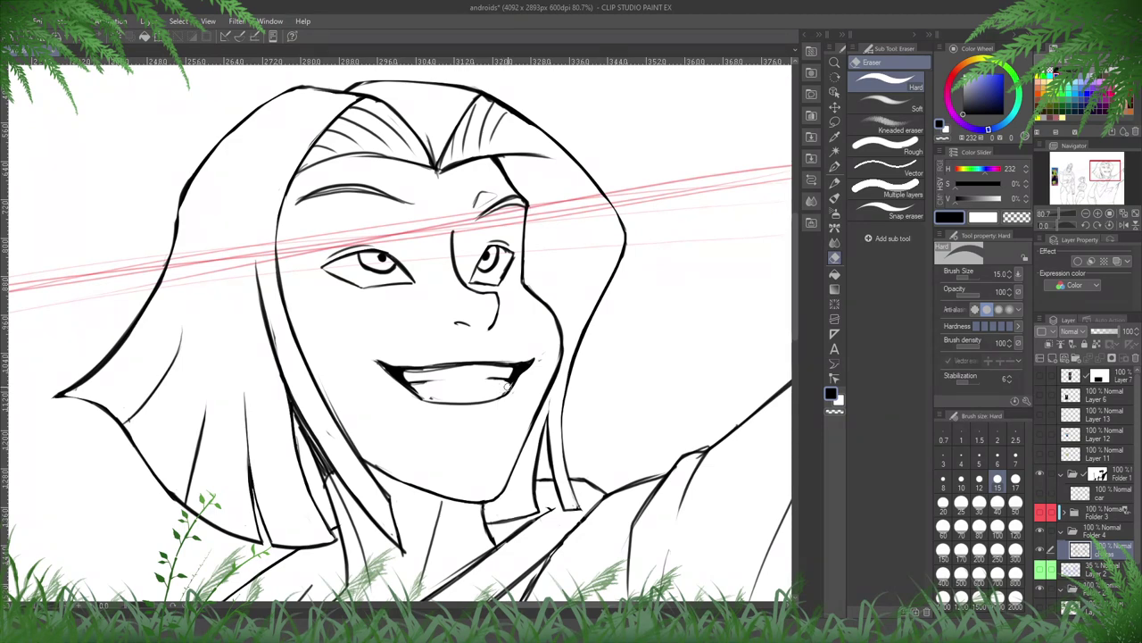
{"action": "key", "text": "p"}
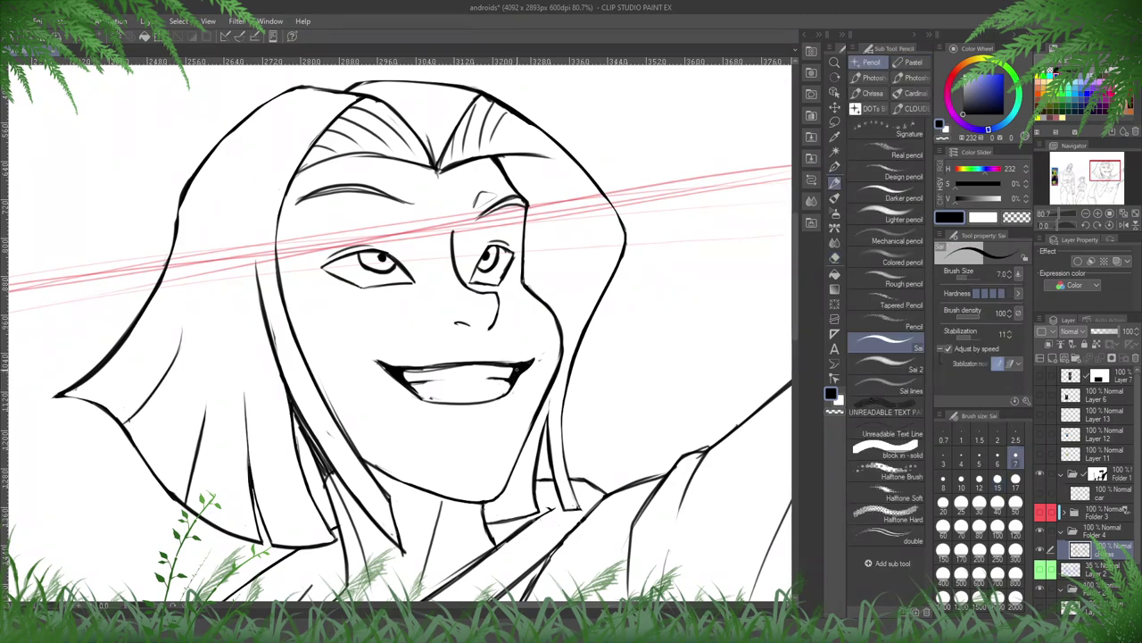
{"action": "key", "text": "e"}
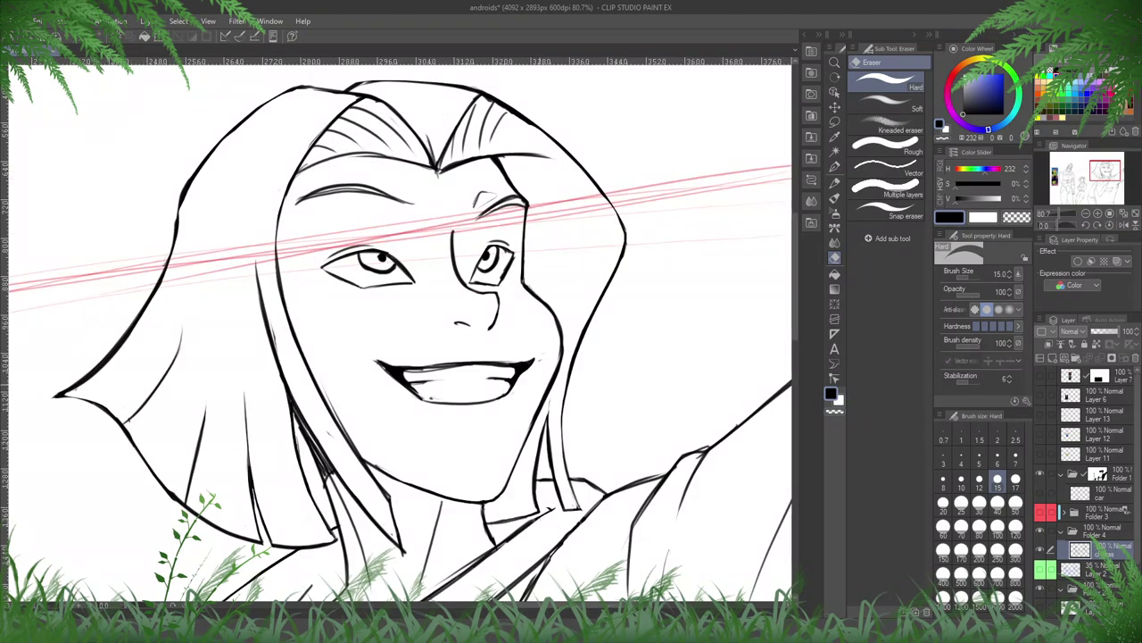
- Thin the upper lip line and clean the near corner, teeth marks and lower lip of the foreground woman's smile
{"action": "left_click_drag", "start_coordinate": [401, 340], "coordinate": [485, 336]}
{"action": "left_click_drag", "start_coordinate": [553, 408], "coordinate": [555, 260]}
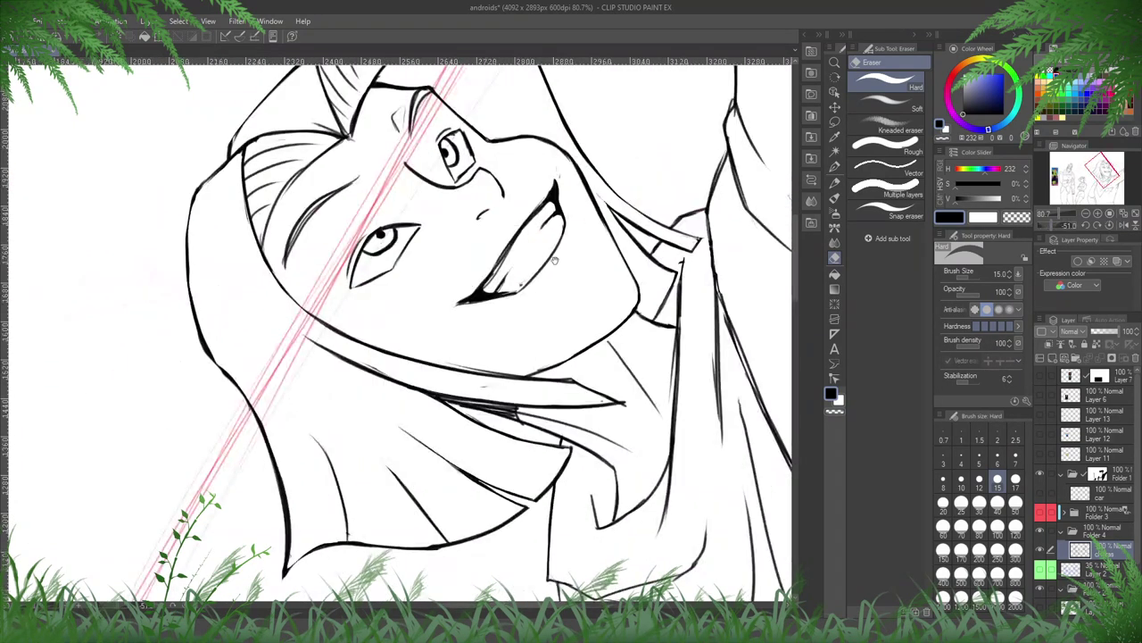
{"action": "left_click_drag", "start_coordinate": [542, 116], "coordinate": [503, 251]}
{"action": "left_click_drag", "start_coordinate": [510, 343], "coordinate": [450, 425]}
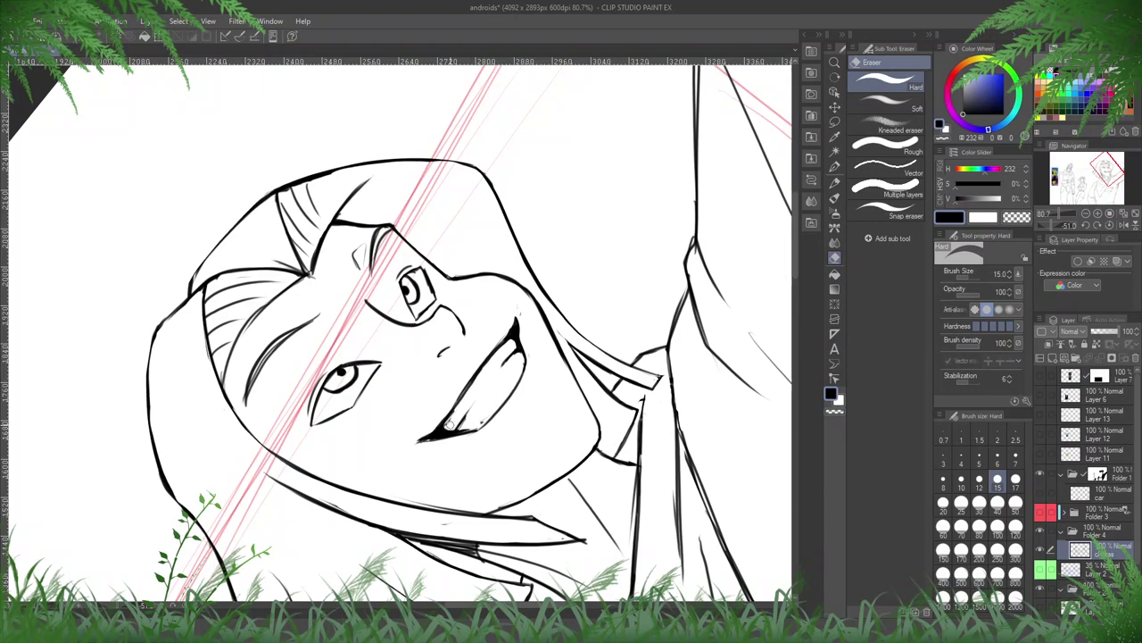
{"action": "left_click_drag", "start_coordinate": [507, 332], "coordinate": [456, 406]}
{"action": "left_click_drag", "start_coordinate": [475, 368], "coordinate": [437, 421]}
{"action": "key", "text": "p"}
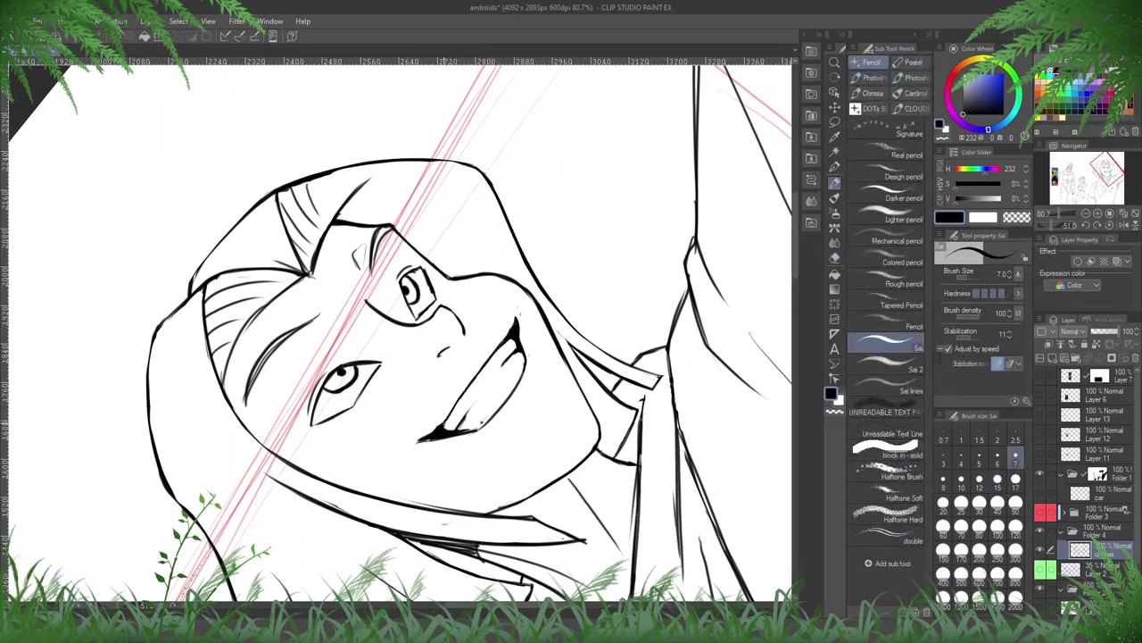
{"action": "key", "text": "e"}
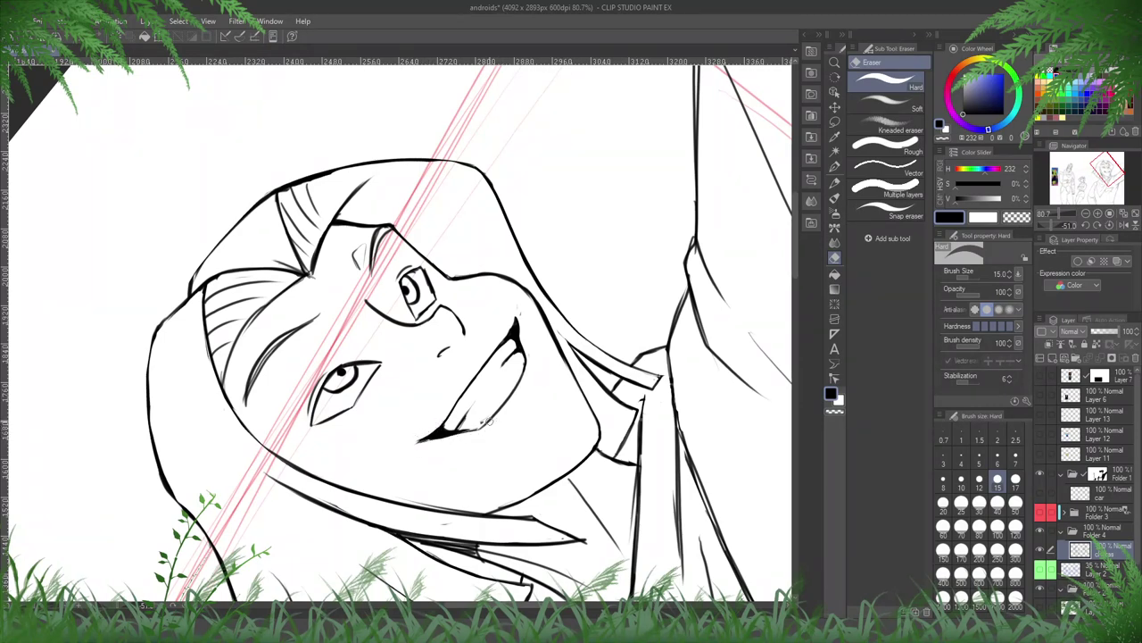
{"action": "key", "text": "p"}
{"action": "mouse_move", "coordinate": [475, 432]}
{"action": "left_mouse_down"}
{"action": "mouse_move", "coordinate": [490, 424]}
{"action": "mouse_move", "coordinate": [480, 432]}
{"action": "left_mouse_up"}
{"action": "key", "text": "e"}
{"action": "left_click", "coordinate": [1111, 225]}
- Erase the stray marks on the cheek beside the far corner of the foreground woman's mouth
{"action": "key", "text": "p"}
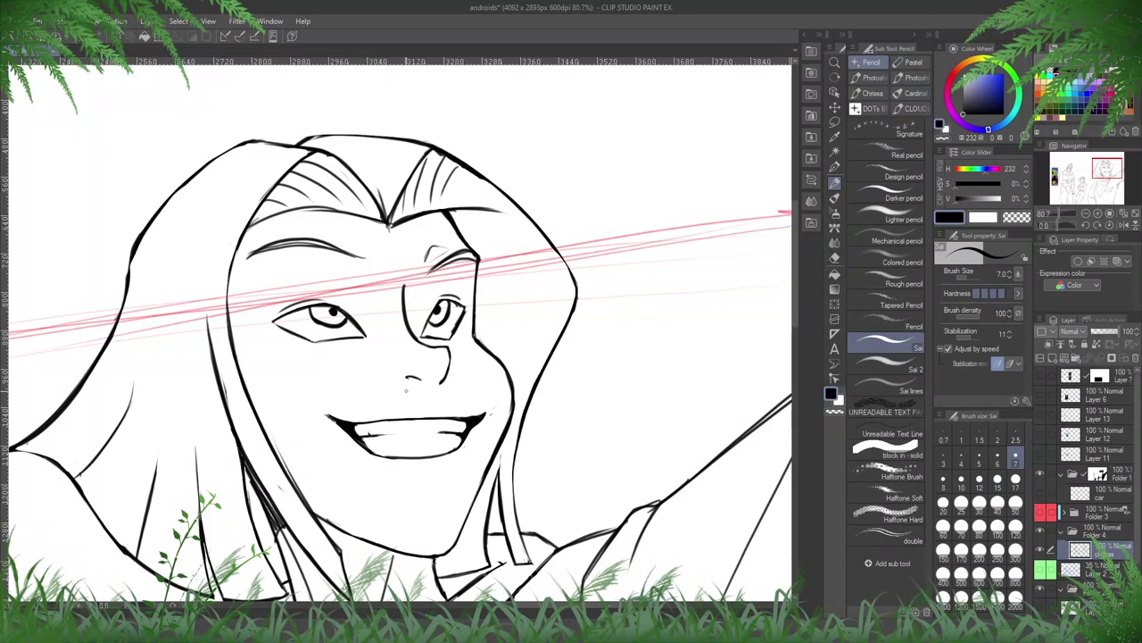
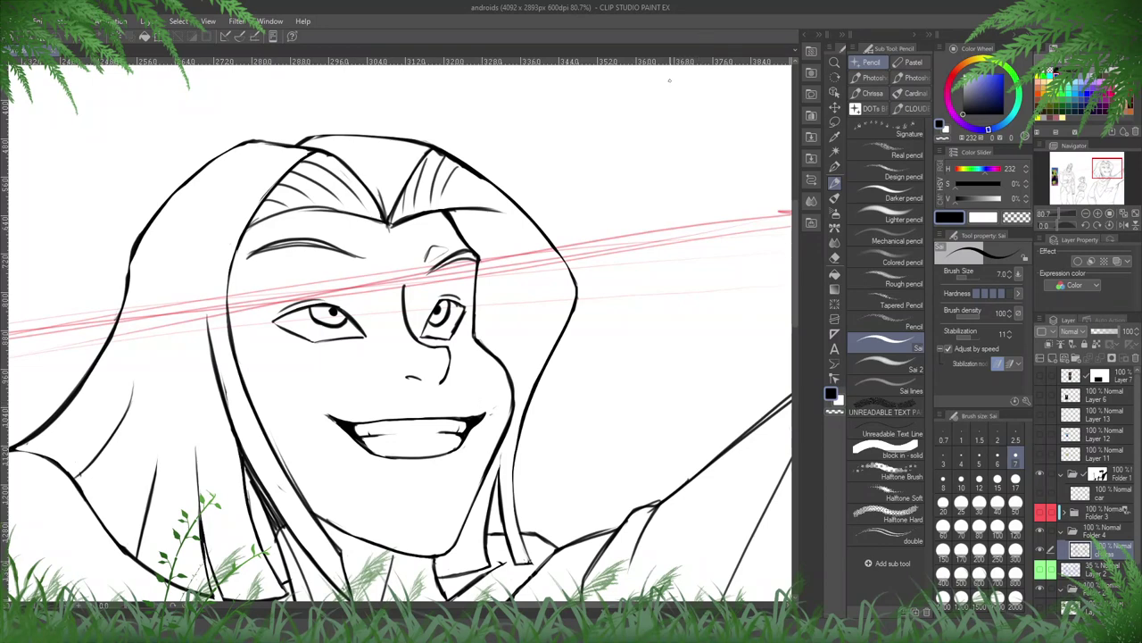
{"action": "key", "text": "e"}
{"action": "left_click_drag", "start_coordinate": [473, 437], "coordinate": [490, 407]}
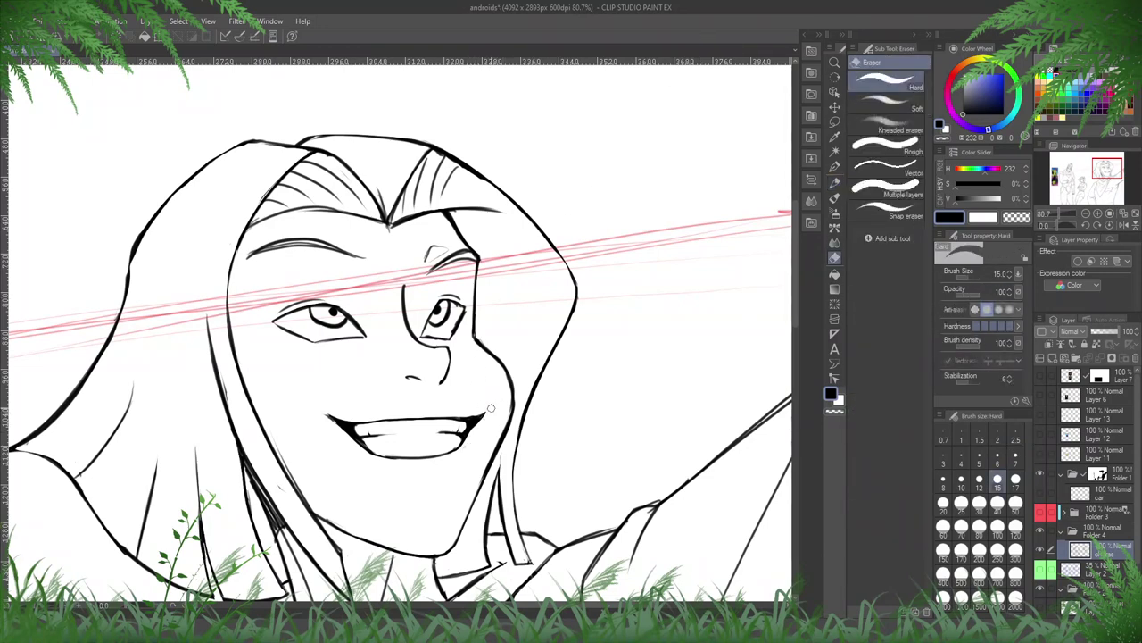
{"action": "key", "text": "h"}
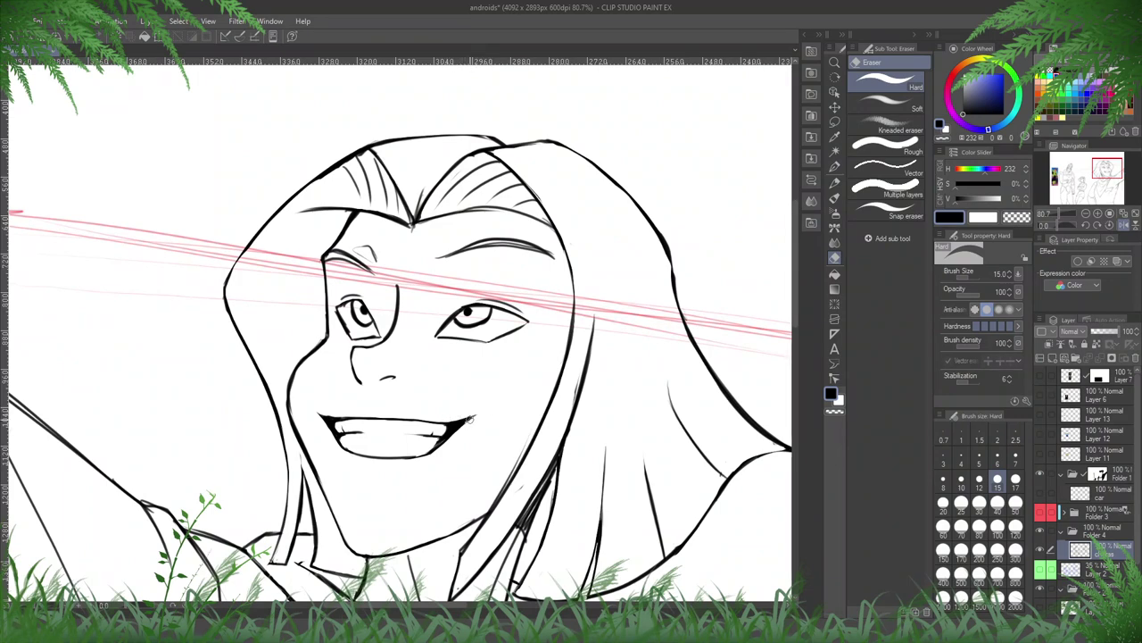
- Clean up the larger eye by erasing and redrawing the lines of its iris around the pupil
{"action": "key", "text": "p"}
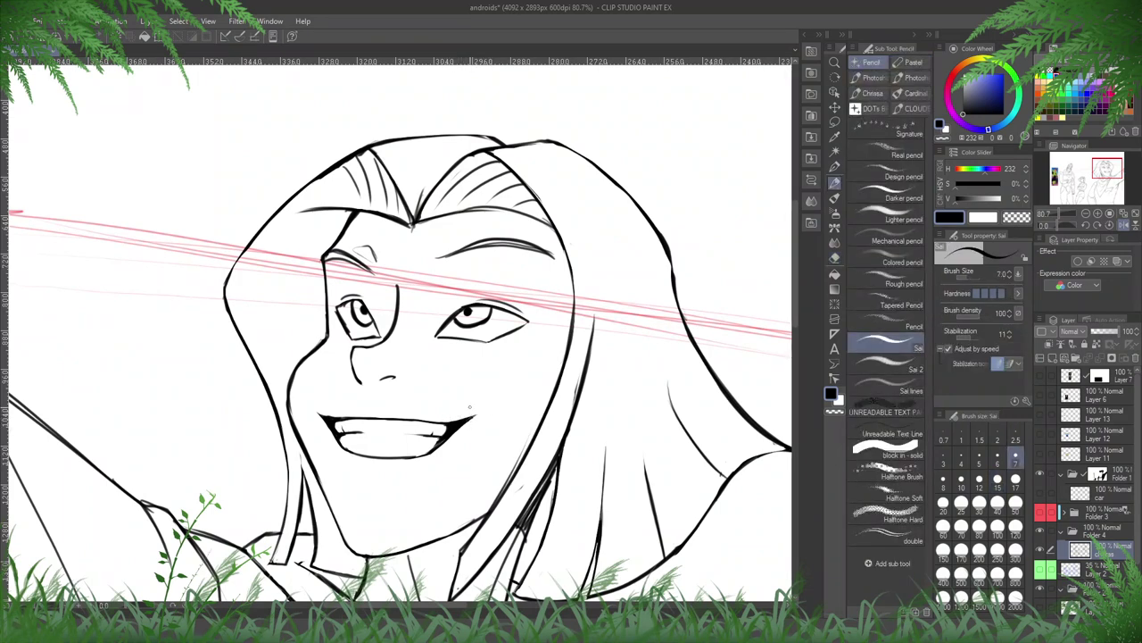
{"action": "key", "text": "e"}
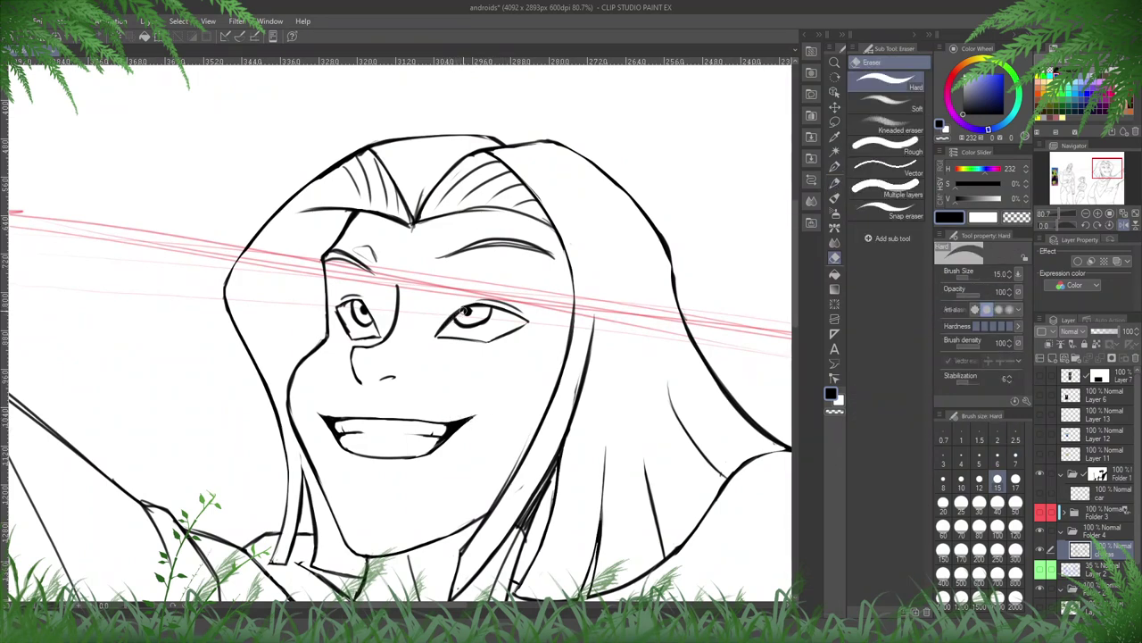
{"action": "key", "text": "h"}
{"action": "left_click_drag", "start_coordinate": [482, 319], "coordinate": [725, 351]}
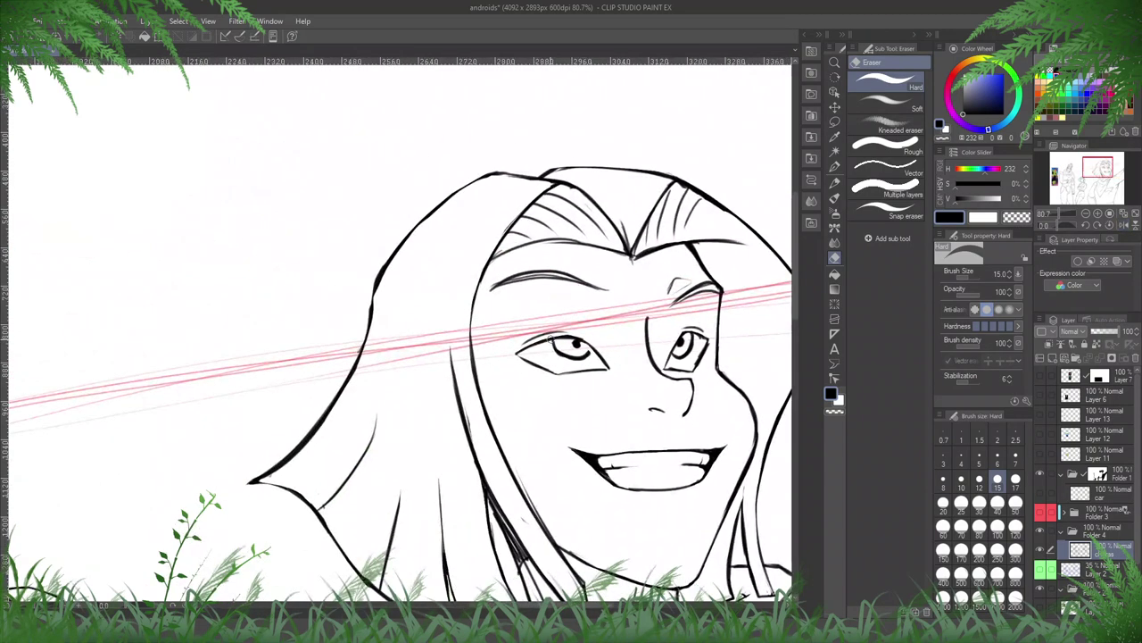
{"action": "key", "text": "h"}
{"action": "key", "text": "p"}
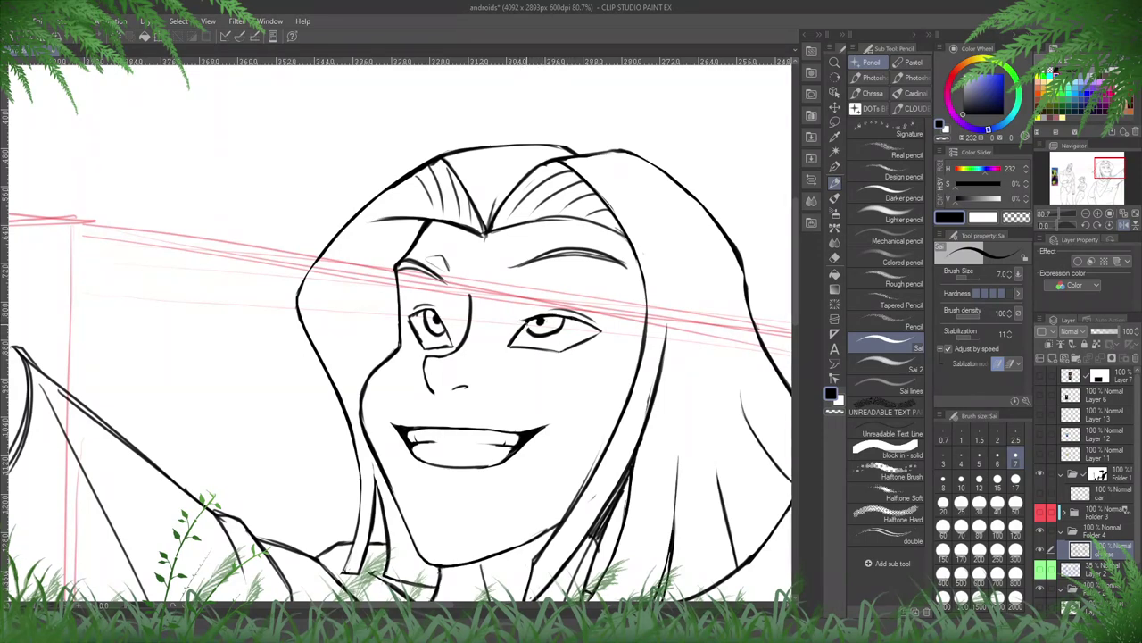
{"action": "key", "text": "e"}
{"action": "key", "text": "p"}
{"action": "key", "text": "e"}
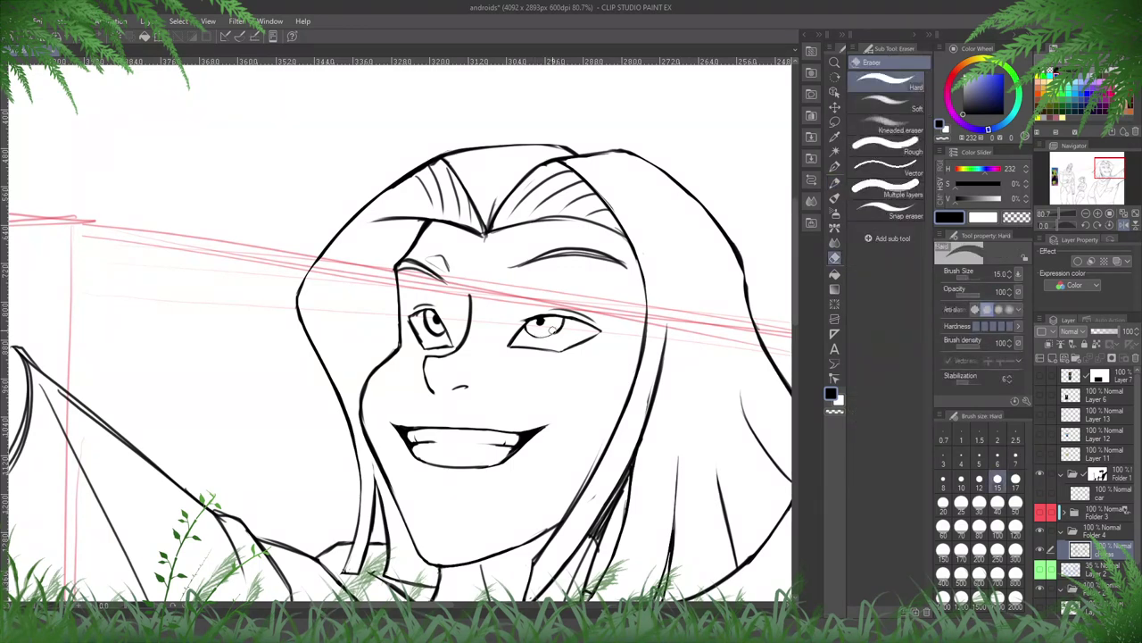
{"action": "key", "text": "p"}
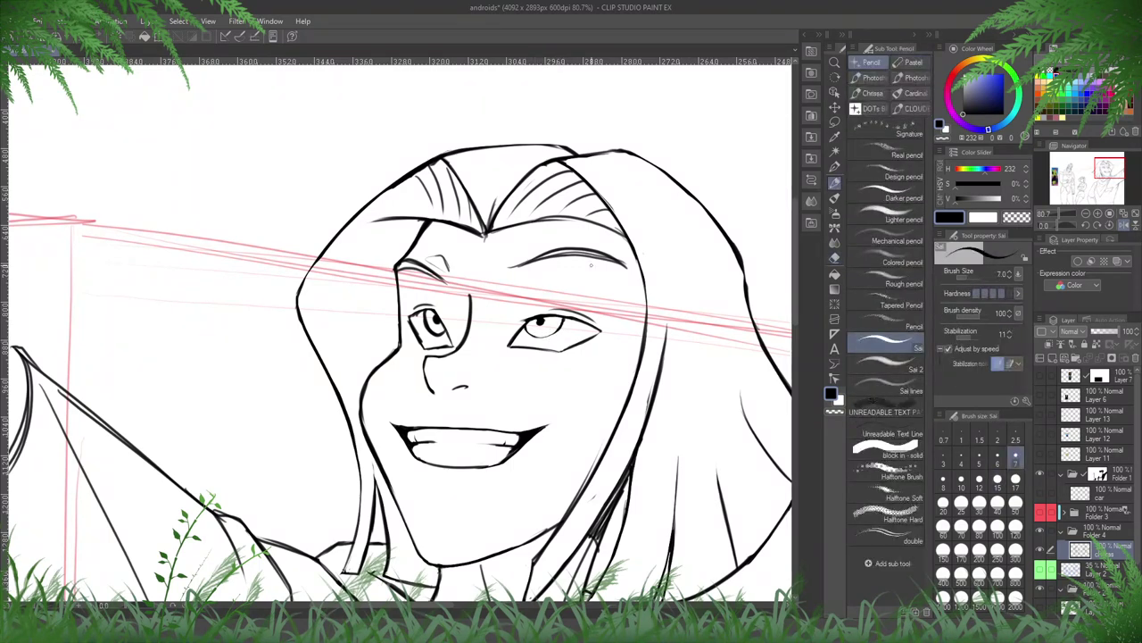
- Erase the rough line edges around the smaller eye and along the outline of the far cheek
{"action": "key", "text": "h"}
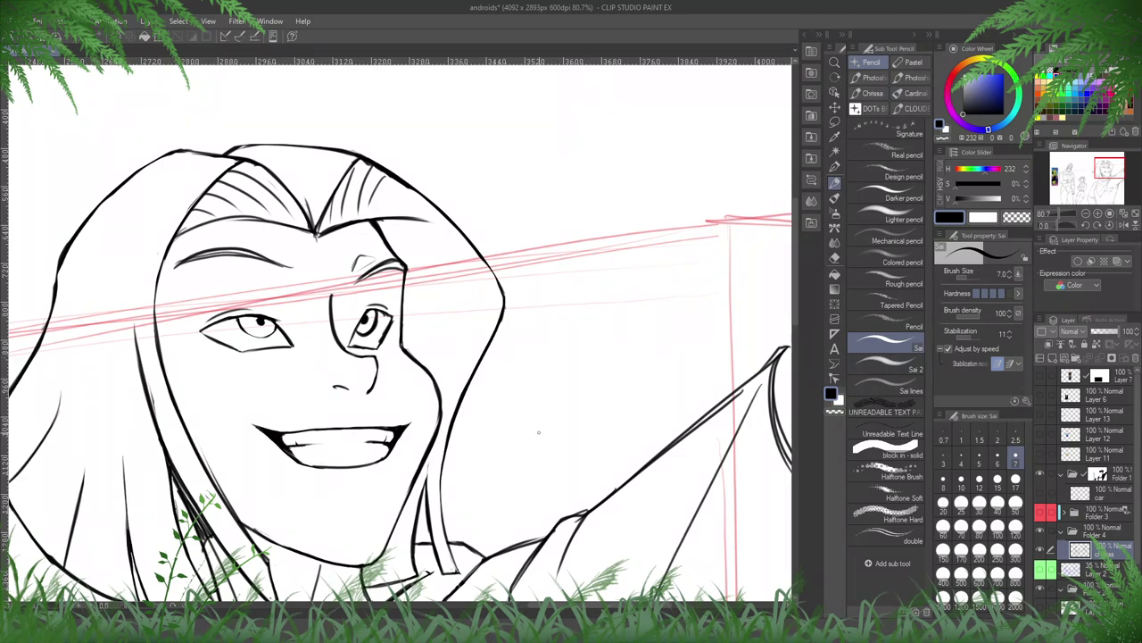
{"action": "scroll", "coordinate": [246, 246], "scroll_direction": "up", "scroll_amount": 2}
{"action": "key", "text": "e"}
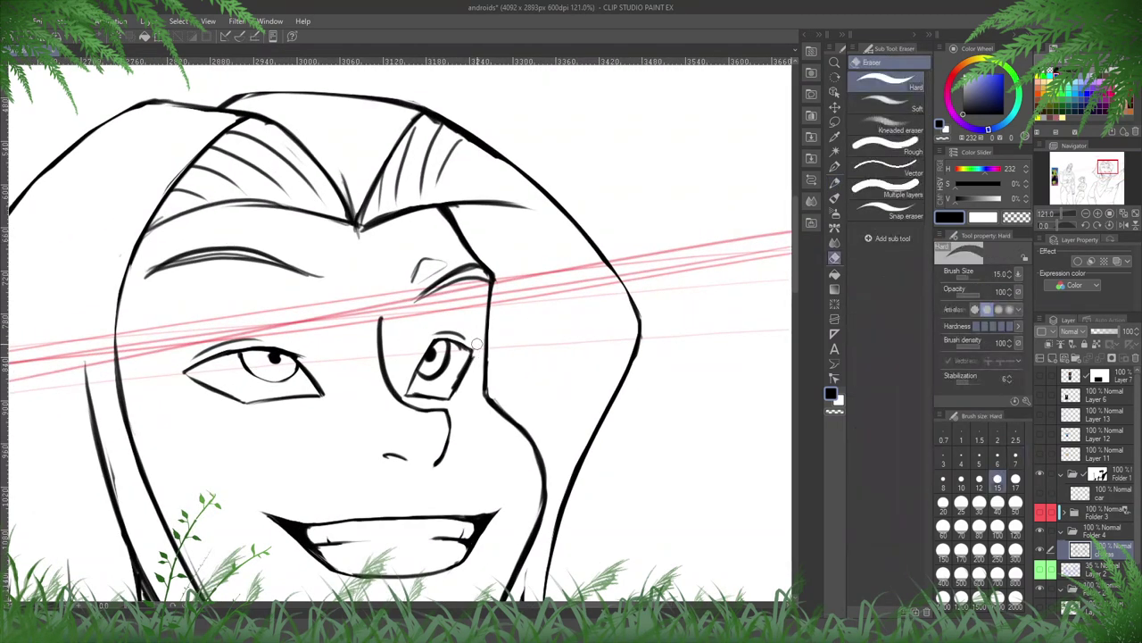
{"action": "mouse_move", "coordinate": [477, 344]}
{"action": "left_mouse_down"}
{"action": "mouse_move", "coordinate": [450, 404]}
{"action": "mouse_move", "coordinate": [464, 374]}
{"action": "mouse_move", "coordinate": [555, 369]}
{"action": "left_mouse_up"}
{"action": "key", "text": "h"}
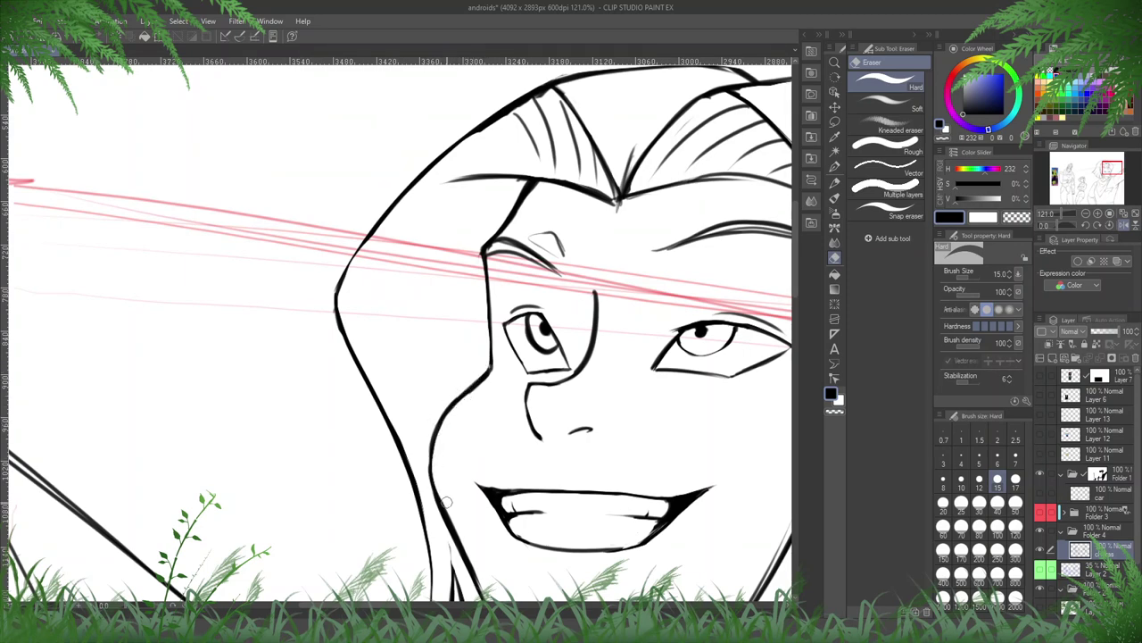
{"action": "key", "text": "h"}
{"action": "mouse_move", "coordinate": [551, 383]}
{"action": "left_mouse_down"}
{"action": "mouse_move", "coordinate": [563, 282]}
{"action": "mouse_move", "coordinate": [629, 203]}
{"action": "left_mouse_up"}
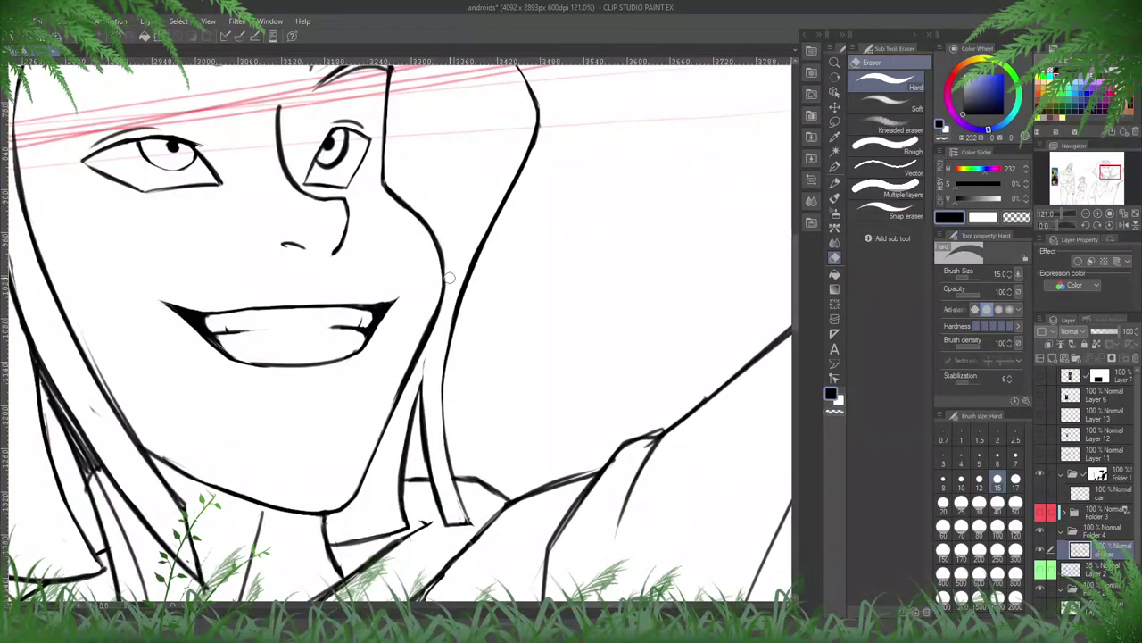
{"action": "left_click_drag", "start_coordinate": [436, 314], "coordinate": [412, 376]}
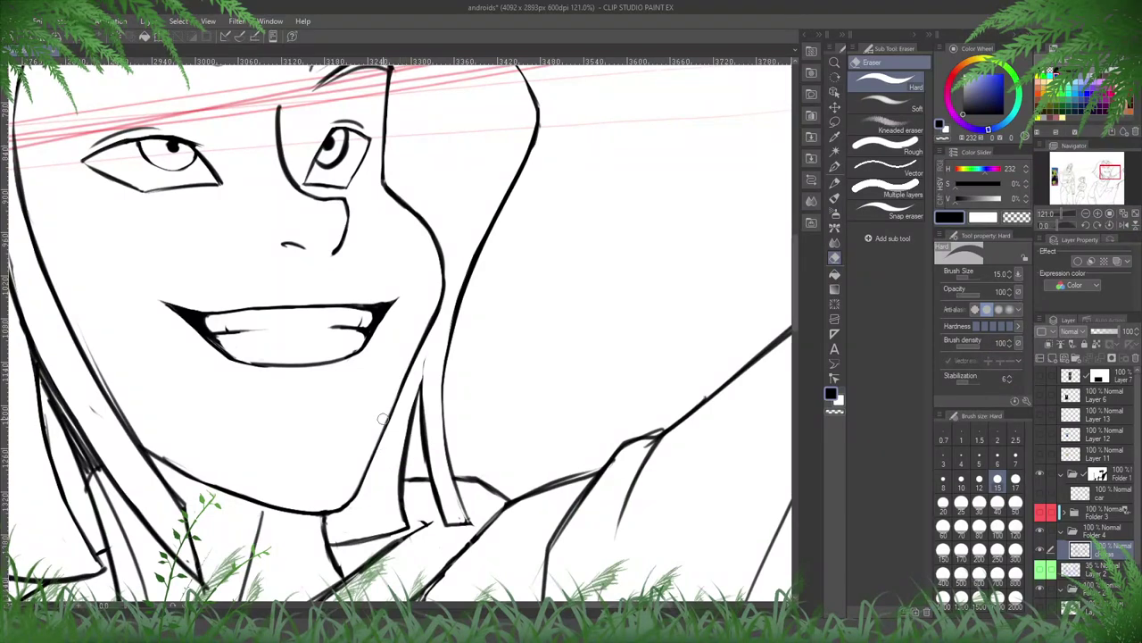
- Erase the doubled sketch lines where the long front hair strand borders the near side of the face and jaw
{"action": "key", "text": "h"}
{"action": "left_click_drag", "start_coordinate": [612, 424], "coordinate": [369, 423]}
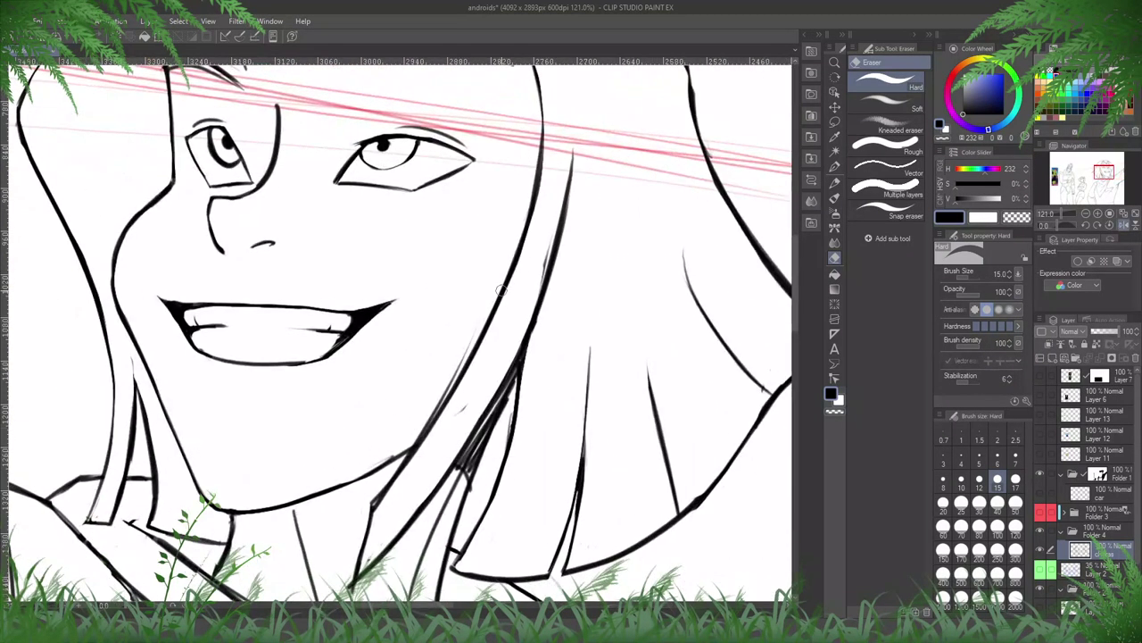
{"action": "left_click_drag", "start_coordinate": [473, 334], "coordinate": [429, 418]}
{"action": "left_click_drag", "start_coordinate": [457, 367], "coordinate": [416, 435]}
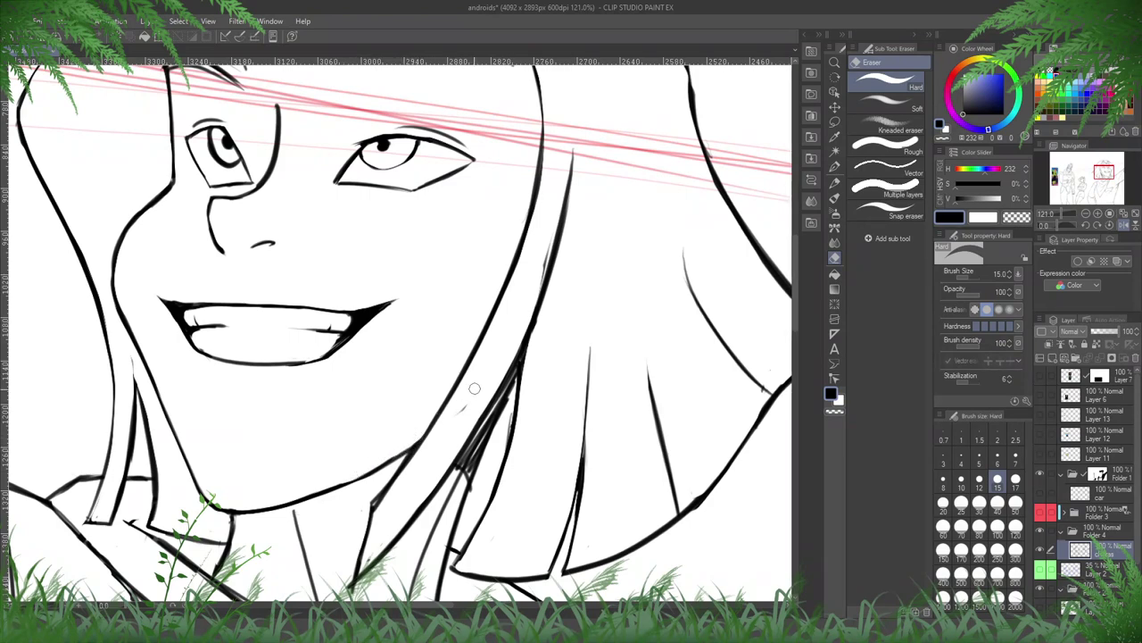
{"action": "mouse_move", "coordinate": [516, 366]}
{"action": "left_mouse_down"}
{"action": "mouse_move", "coordinate": [521, 302]}
{"action": "mouse_move", "coordinate": [494, 373]}
{"action": "left_mouse_up"}
- Fill the narrow gap between the hair strands behind the near jaw with solid black and clean its edges
{"action": "key", "text": "p"}
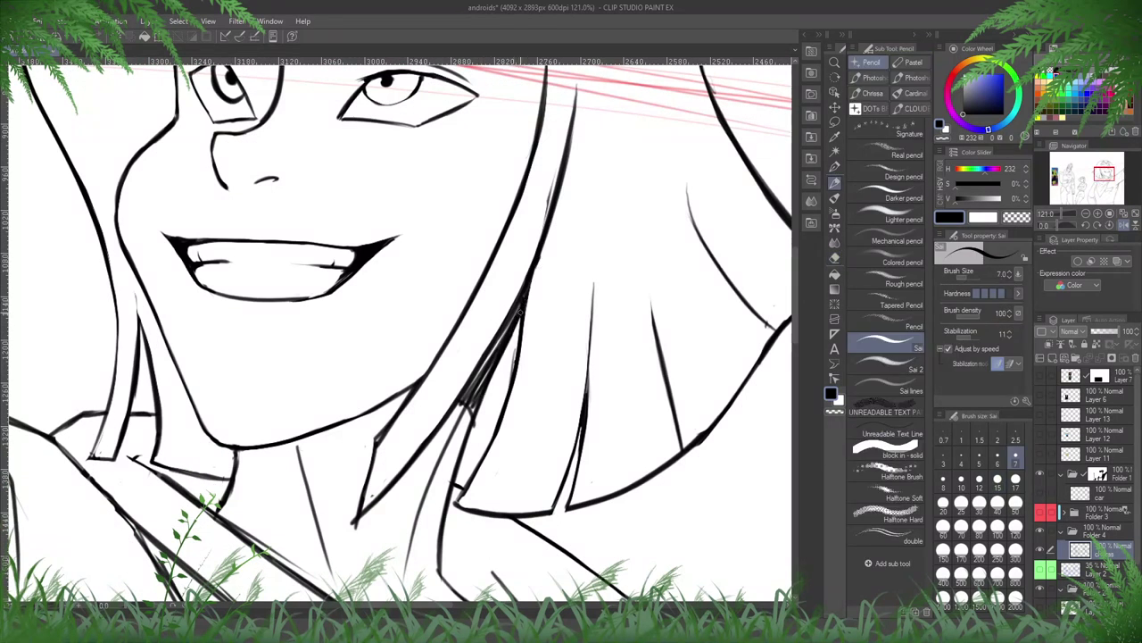
{"action": "left_click_drag", "start_coordinate": [523, 311], "coordinate": [482, 400]}
{"action": "key", "text": "e"}
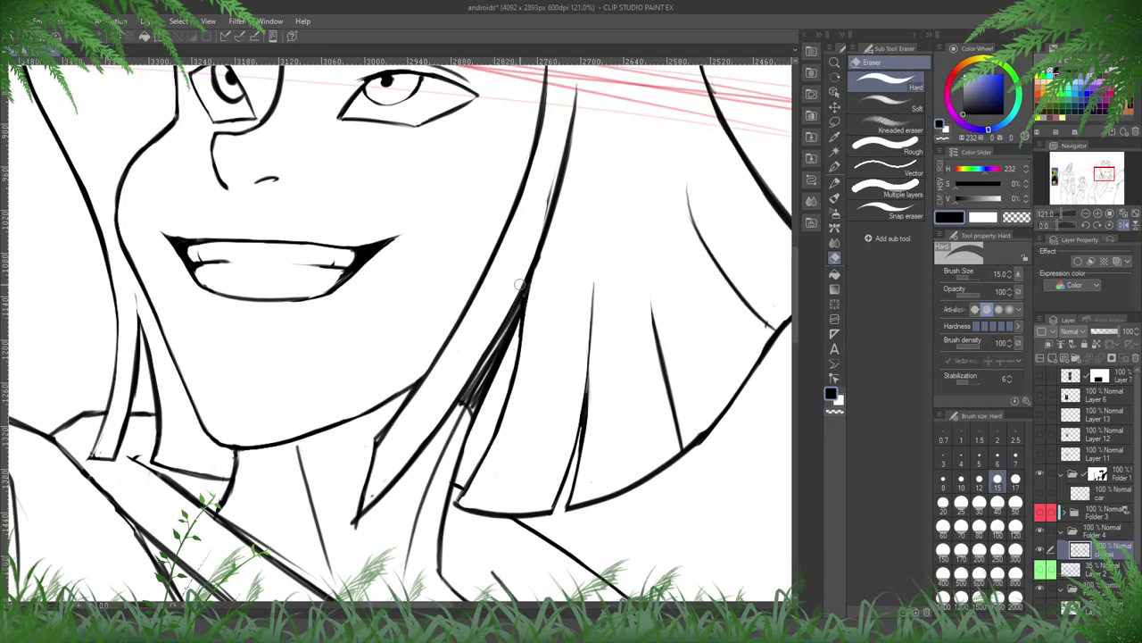
{"action": "key", "text": "p"}
{"action": "left_click_drag", "start_coordinate": [525, 321], "coordinate": [467, 394]}
{"action": "key", "text": "e"}
{"action": "key", "text": "p"}
{"action": "left_click_drag", "start_coordinate": [500, 339], "coordinate": [467, 406]}
{"action": "mouse_move", "coordinate": [489, 368]}
{"action": "left_mouse_down"}
{"action": "mouse_move", "coordinate": [479, 385]}
{"action": "mouse_move", "coordinate": [518, 282]}
{"action": "mouse_move", "coordinate": [429, 345]}
{"action": "left_mouse_up"}
{"action": "key", "text": "e"}
{"action": "mouse_move", "coordinate": [482, 281]}
{"action": "left_mouse_down"}
{"action": "mouse_move", "coordinate": [428, 345]}
{"action": "mouse_move", "coordinate": [394, 428]}
{"action": "left_mouse_up"}
{"action": "key", "text": "p"}
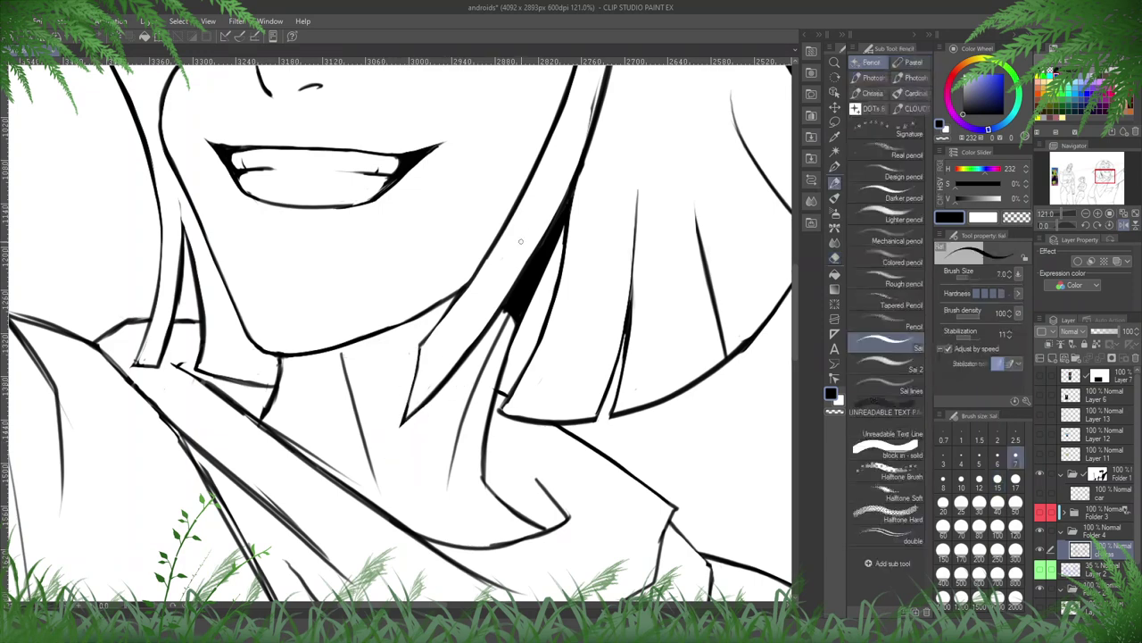
- Erase the rough overlap where the neck meets the collar and redraw the collar edge as a cleaner line
{"action": "mouse_move", "coordinate": [569, 357]}
{"action": "left_mouse_down"}
{"action": "mouse_move", "coordinate": [473, 359]}
{"action": "mouse_move", "coordinate": [428, 362]}
{"action": "left_mouse_up"}
{"action": "key", "text": "h"}
{"action": "left_click_drag", "start_coordinate": [541, 374], "coordinate": [444, 350]}
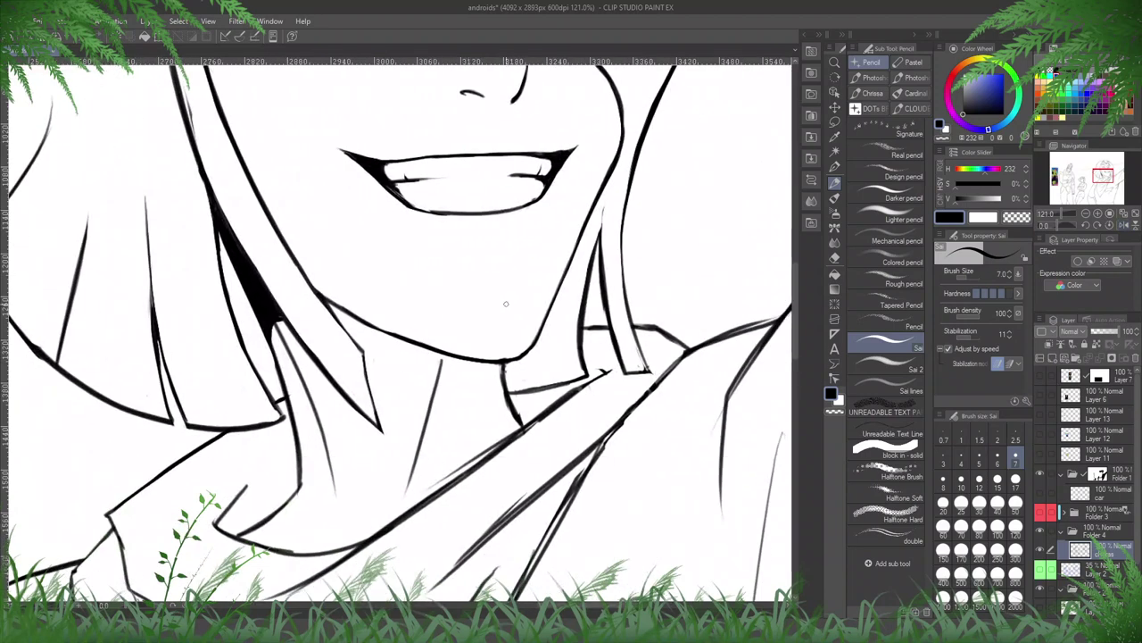
{"action": "key", "text": "e"}
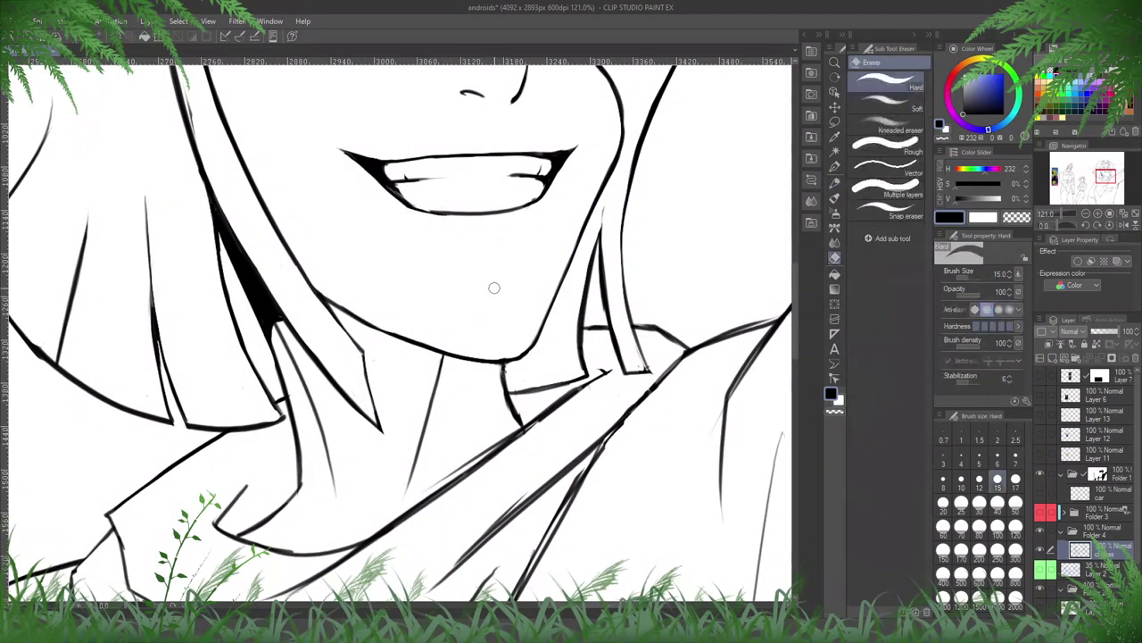
{"action": "mouse_move", "coordinate": [504, 370]}
{"action": "left_mouse_down"}
{"action": "mouse_move", "coordinate": [521, 421]}
{"action": "mouse_move", "coordinate": [573, 333]}
{"action": "mouse_move", "coordinate": [460, 441]}
{"action": "left_mouse_up"}
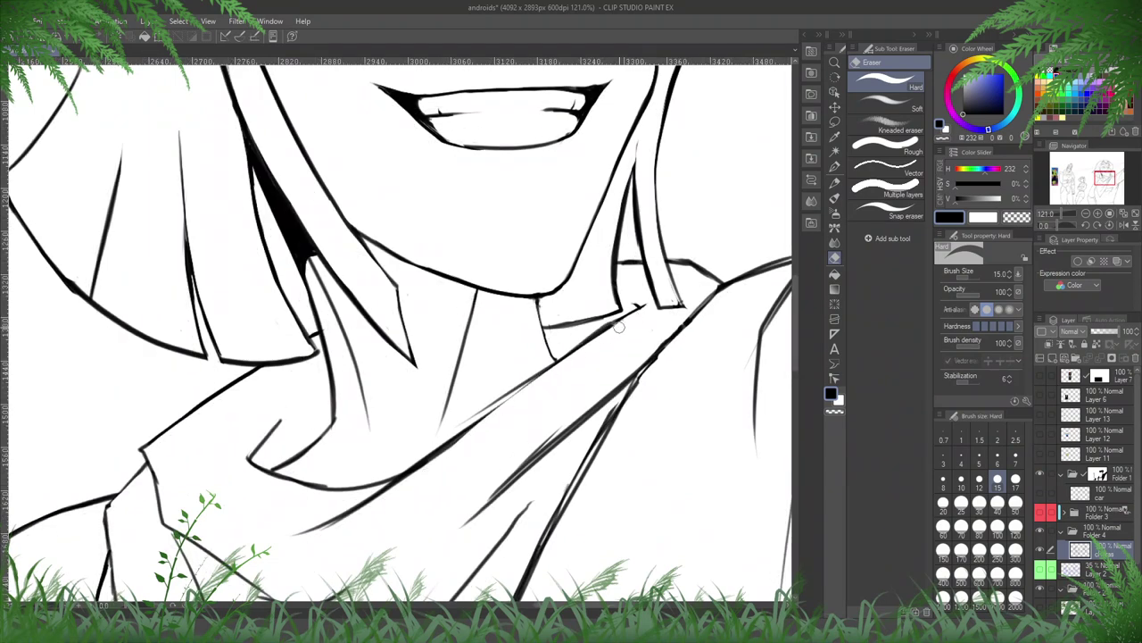
{"action": "key", "text": "p"}
{"action": "left_click_drag", "start_coordinate": [604, 333], "coordinate": [459, 433]}
{"action": "left_click_drag", "start_coordinate": [551, 364], "coordinate": [459, 435]}
- Thin the line of the hair strand beside the near side of the face, undoing one erasure and repeating it
{"action": "key", "text": "h"}
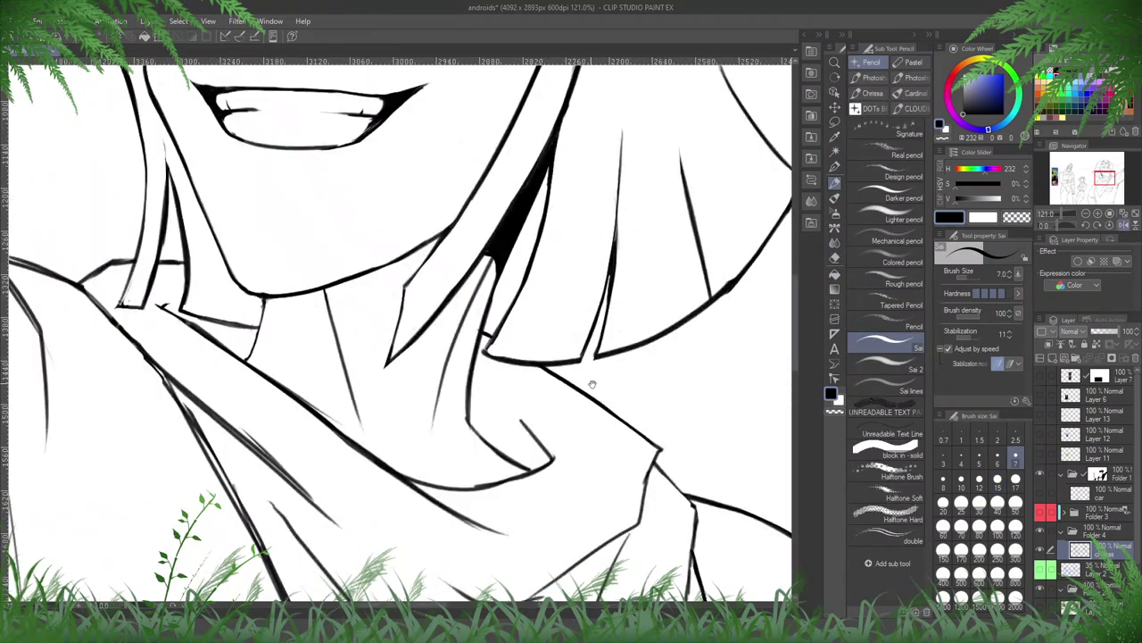
{"action": "left_click_drag", "start_coordinate": [591, 384], "coordinate": [580, 478]}
{"action": "key", "text": "e"}
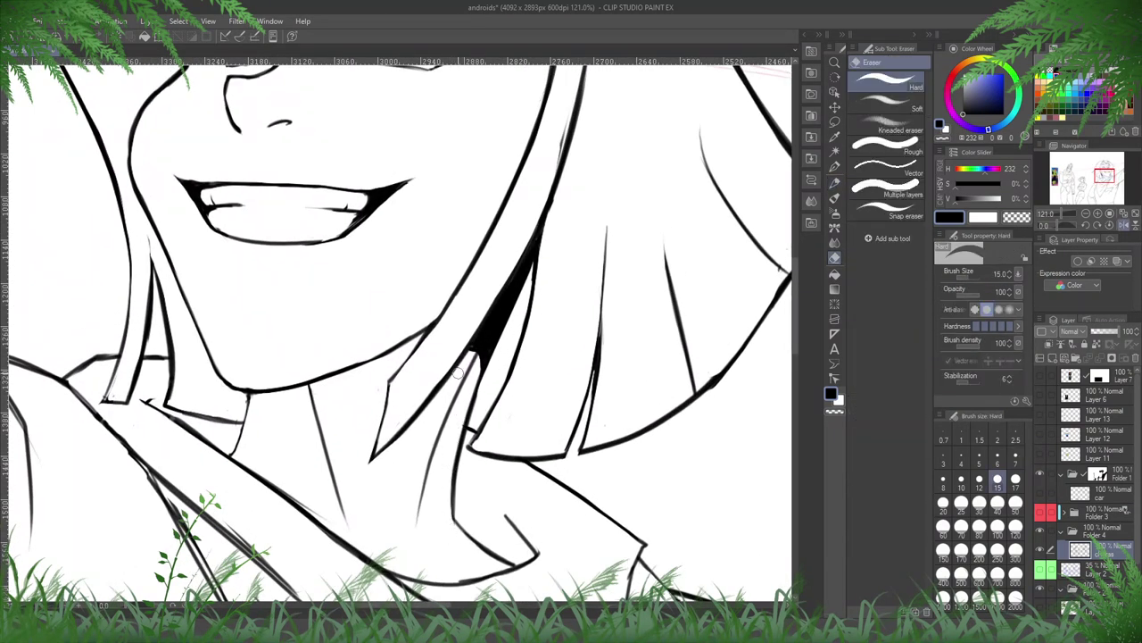
{"action": "scroll", "coordinate": [458, 374], "scroll_direction": "up", "scroll_amount": 5}
{"action": "left_click_drag", "start_coordinate": [531, 319], "coordinate": [489, 437]}
{"action": "left_click_drag", "start_coordinate": [528, 341], "coordinate": [489, 449]}
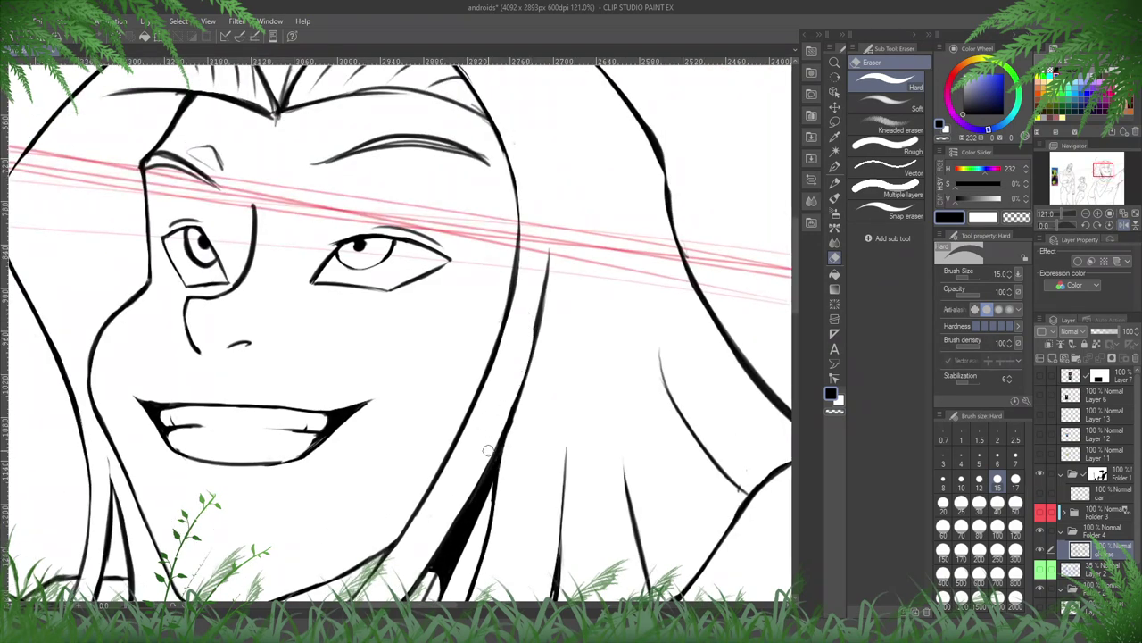
{"action": "key", "text": "ctrl+z"}
{"action": "left_click_drag", "start_coordinate": [545, 243], "coordinate": [496, 441]}
{"action": "left_click_drag", "start_coordinate": [572, 436], "coordinate": [513, 538]}
- Erase the rough strokes along the hairline between the widow's peak and the near temple
{"action": "key", "text": "h"}
{"action": "key", "text": "h"}
{"action": "left_click_drag", "start_coordinate": [583, 276], "coordinate": [745, 349]}
{"action": "scroll", "coordinate": [690, 258], "scroll_direction": "up", "scroll_amount": 2}
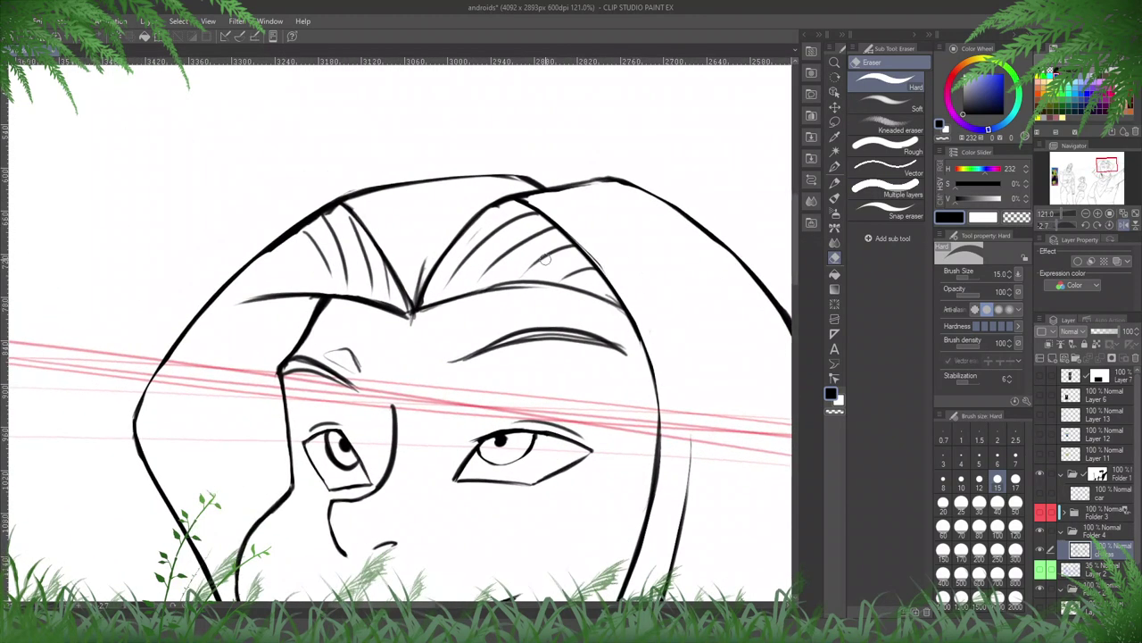
{"action": "left_click_drag", "start_coordinate": [551, 292], "coordinate": [443, 307]}
{"action": "key", "text": "h"}
{"action": "left_click_drag", "start_coordinate": [512, 327], "coordinate": [790, 339]}
{"action": "key", "text": "h"}
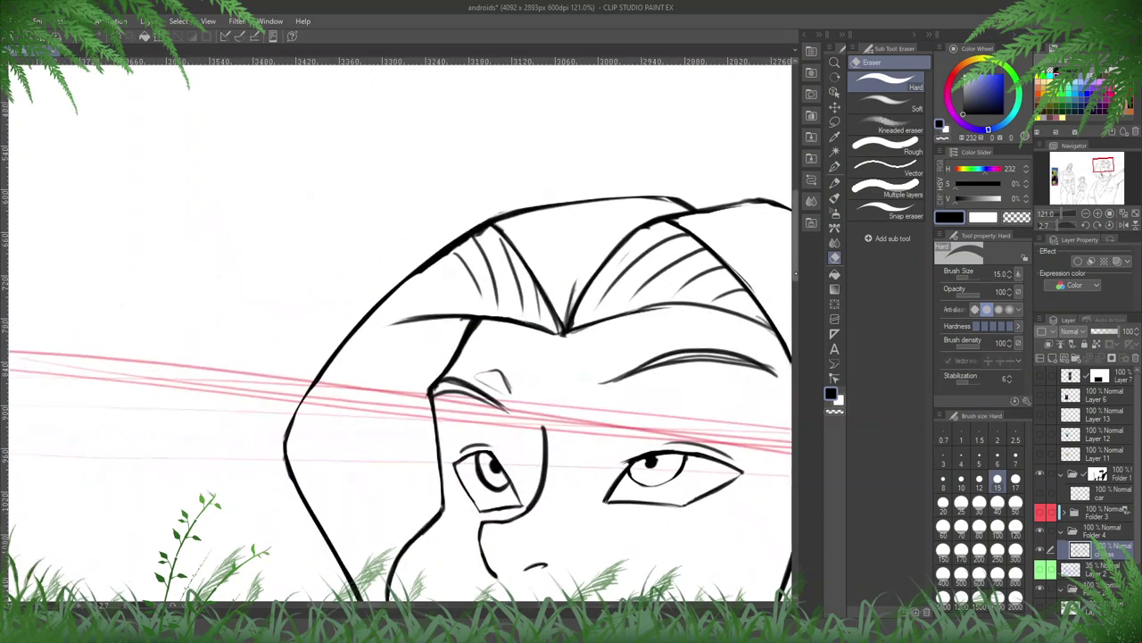
- Redraw the hairline from the widow's peak over the near eyebrow as a bolder line and trim its tip
{"action": "key", "text": "p"}
{"action": "left_click_drag", "start_coordinate": [687, 305], "coordinate": [585, 331]}
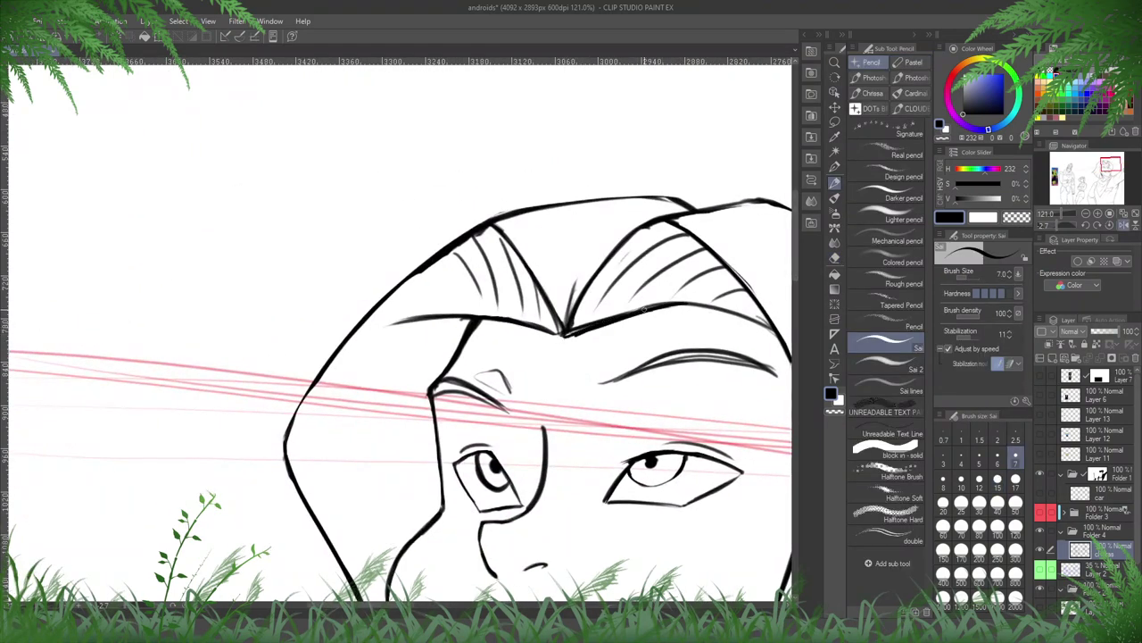
{"action": "key", "text": "e"}
{"action": "mouse_move", "coordinate": [572, 330]}
{"action": "left_mouse_down"}
{"action": "mouse_move", "coordinate": [681, 300]}
{"action": "mouse_move", "coordinate": [572, 338]}
{"action": "left_mouse_up"}
- Erase the lower end of the hair strand rising from the widow's peak and redraw it as a clean curve
{"action": "key", "text": "h"}
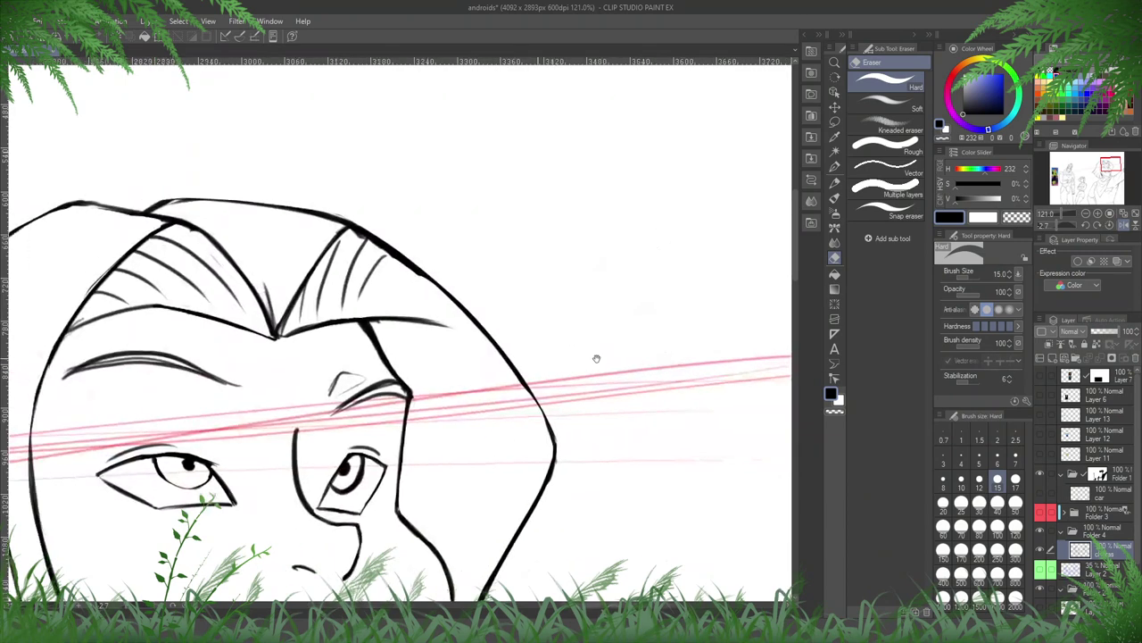
{"action": "key", "text": "h"}
{"action": "left_click_drag", "start_coordinate": [739, 362], "coordinate": [814, 370]}
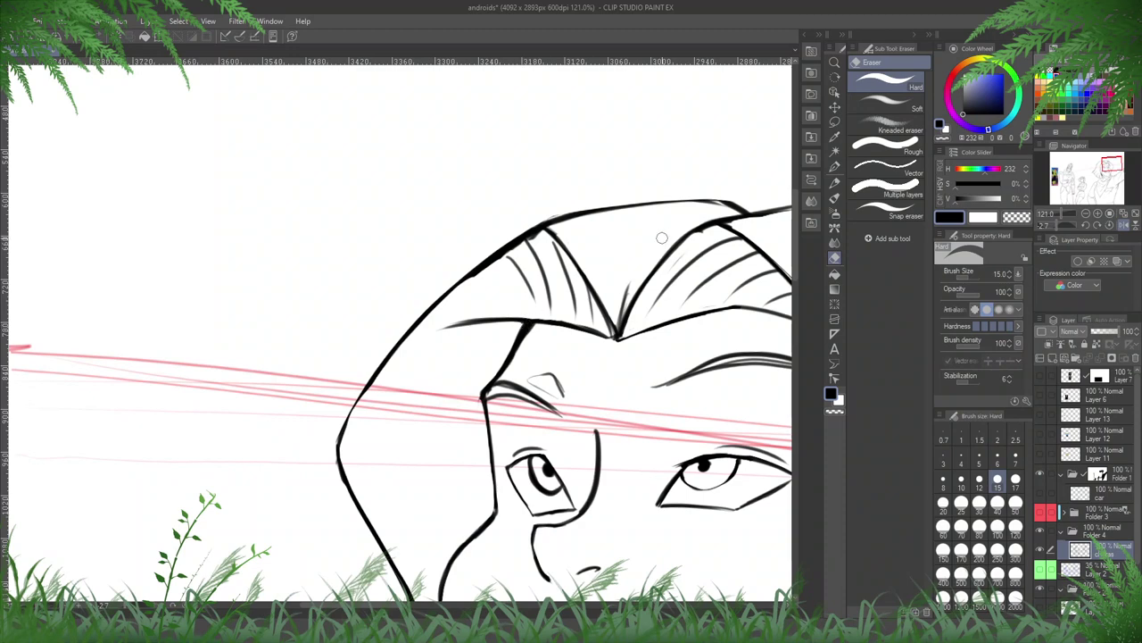
{"action": "left_click_drag", "start_coordinate": [631, 290], "coordinate": [622, 320]}
{"action": "key", "text": "p"}
{"action": "left_click_drag", "start_coordinate": [619, 307], "coordinate": [652, 256]}
- Trim the overlapping line ends on both sides of the widow's peak with the eraser
{"action": "key", "text": "e"}
{"action": "key", "text": "h"}
{"action": "left_click_drag", "start_coordinate": [578, 362], "coordinate": [876, 411]}
{"action": "left_click_drag", "start_coordinate": [508, 345], "coordinate": [490, 378]}
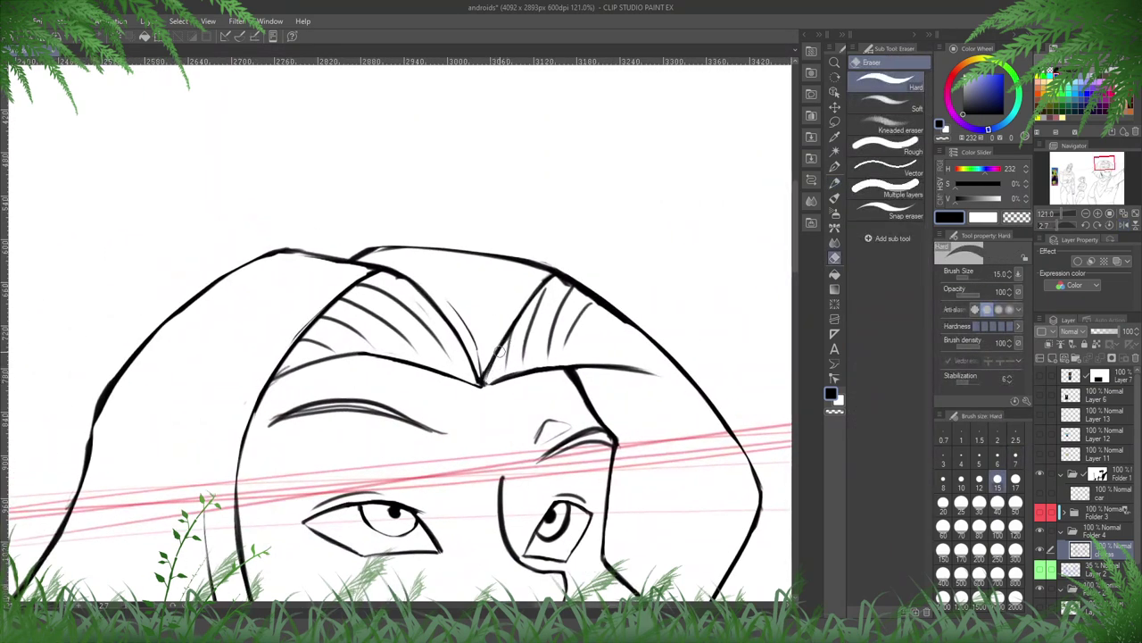
{"action": "key", "text": "p"}
{"action": "key", "text": "h"}
{"action": "left_click_drag", "start_coordinate": [337, 324], "coordinate": [482, 343]}
{"action": "key", "text": "e"}
{"action": "left_click_drag", "start_coordinate": [468, 384], "coordinate": [461, 385]}
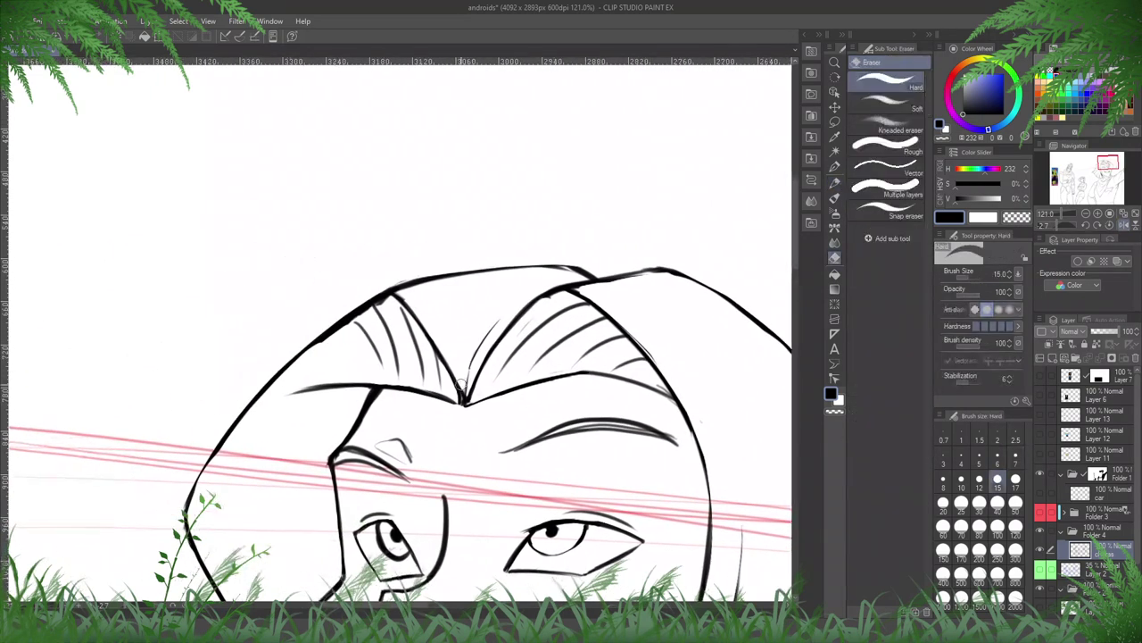
- Redraw the top contour of the hair on both sides of the parting as smoother lines
{"action": "key", "text": "p"}
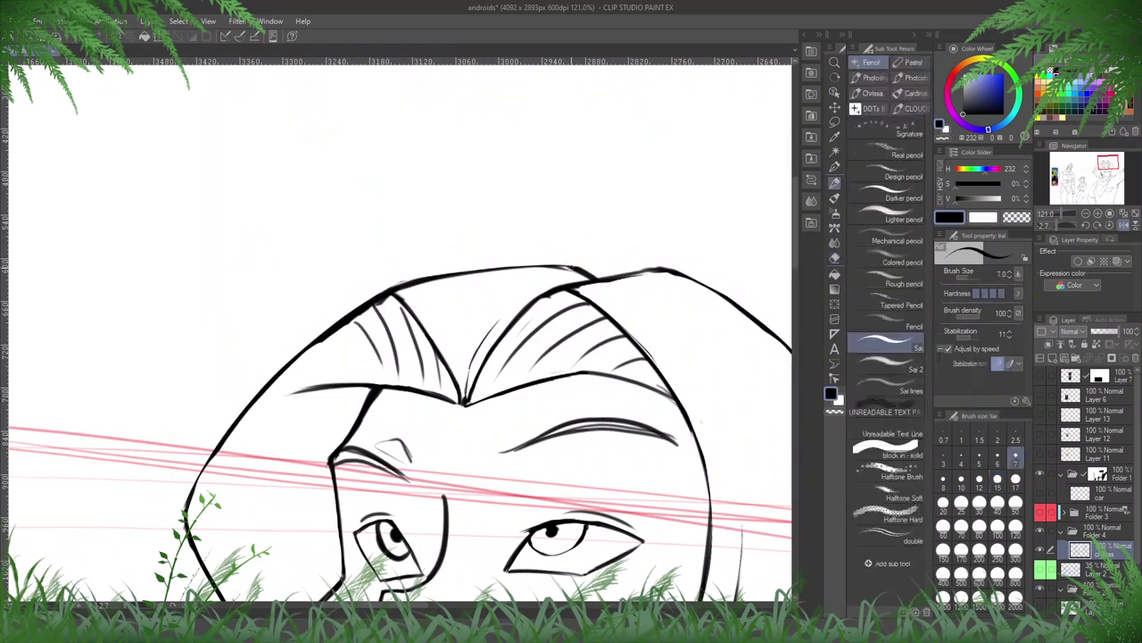
{"action": "left_click_drag", "start_coordinate": [573, 268], "coordinate": [522, 266]}
{"action": "key", "text": "e"}
{"action": "key", "text": "p"}
{"action": "left_click_drag", "start_coordinate": [675, 270], "coordinate": [618, 277]}
{"action": "key", "text": "e"}
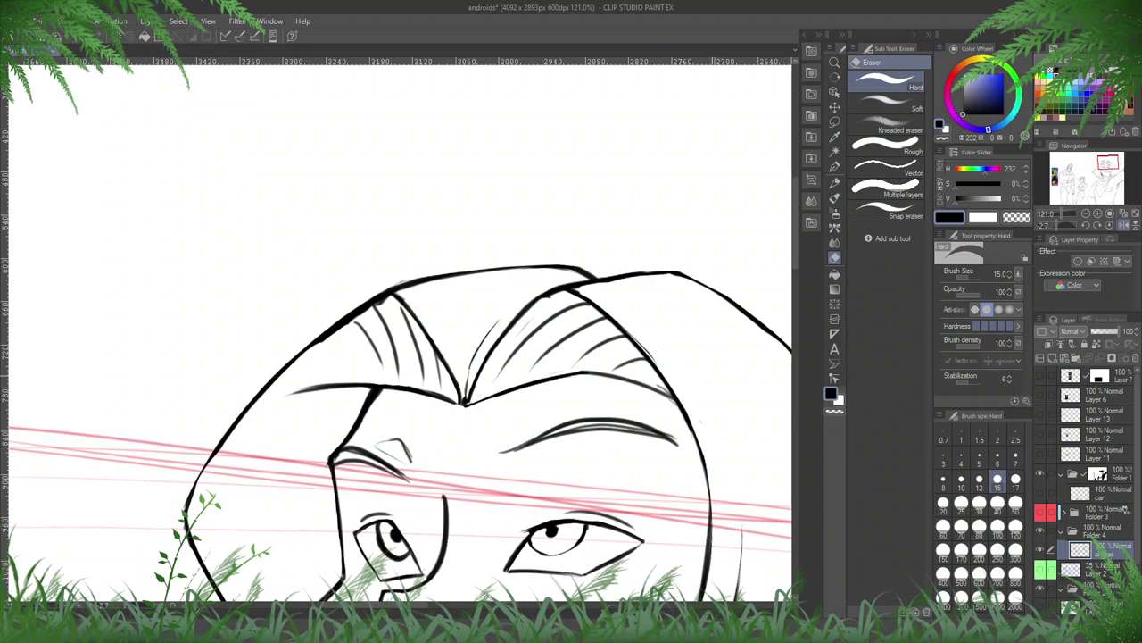
- Erase stray marks along the hair edge at the near temple and clean up the near eyebrow's lines
{"action": "key", "text": "h"}
{"action": "left_click_drag", "start_coordinate": [542, 414], "coordinate": [843, 446]}
{"action": "left_click_drag", "start_coordinate": [504, 329], "coordinate": [446, 391]}
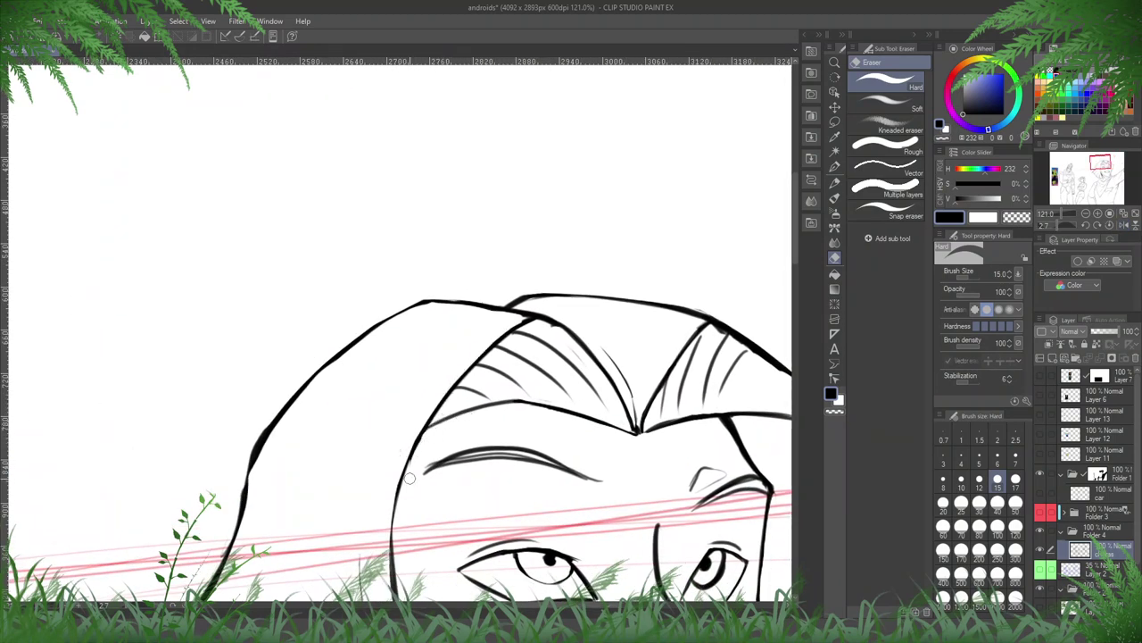
{"action": "mouse_move", "coordinate": [535, 455]}
{"action": "left_mouse_down"}
{"action": "mouse_move", "coordinate": [581, 308]}
{"action": "mouse_move", "coordinate": [502, 350]}
{"action": "mouse_move", "coordinate": [465, 392]}
{"action": "left_mouse_up"}
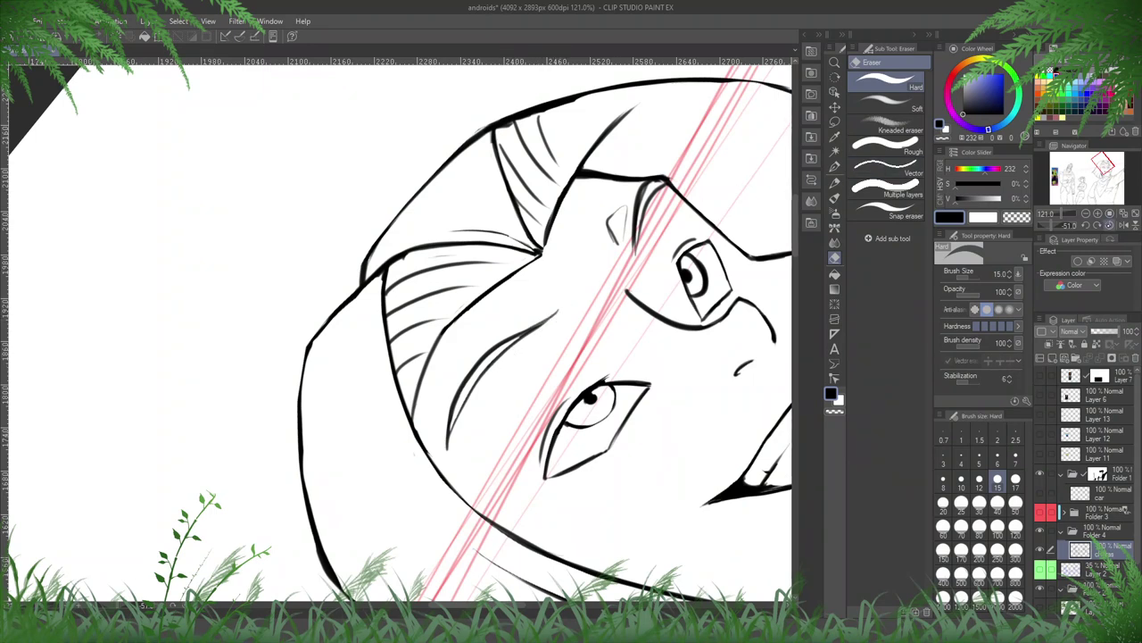
{"action": "left_click", "coordinate": [1111, 225]}
{"action": "left_click_drag", "start_coordinate": [652, 391], "coordinate": [592, 350]}
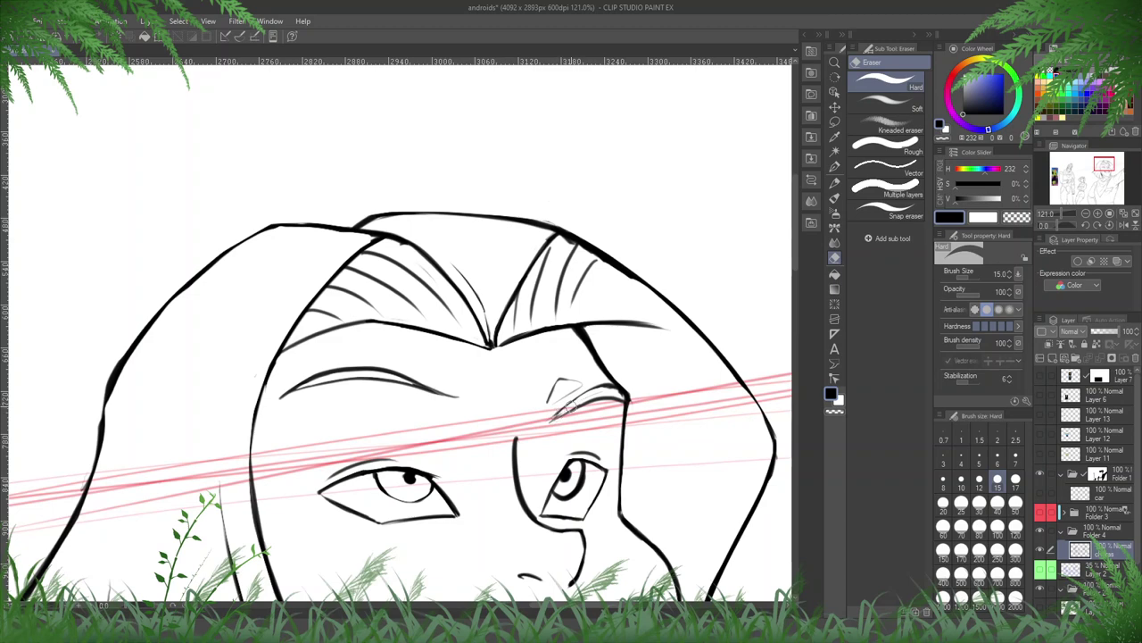
- Redraw the far eyebrow as a darker, cleaner stroke and save the illustration
{"action": "key", "text": "p"}
{"action": "left_click_drag", "start_coordinate": [554, 417], "coordinate": [611, 394]}
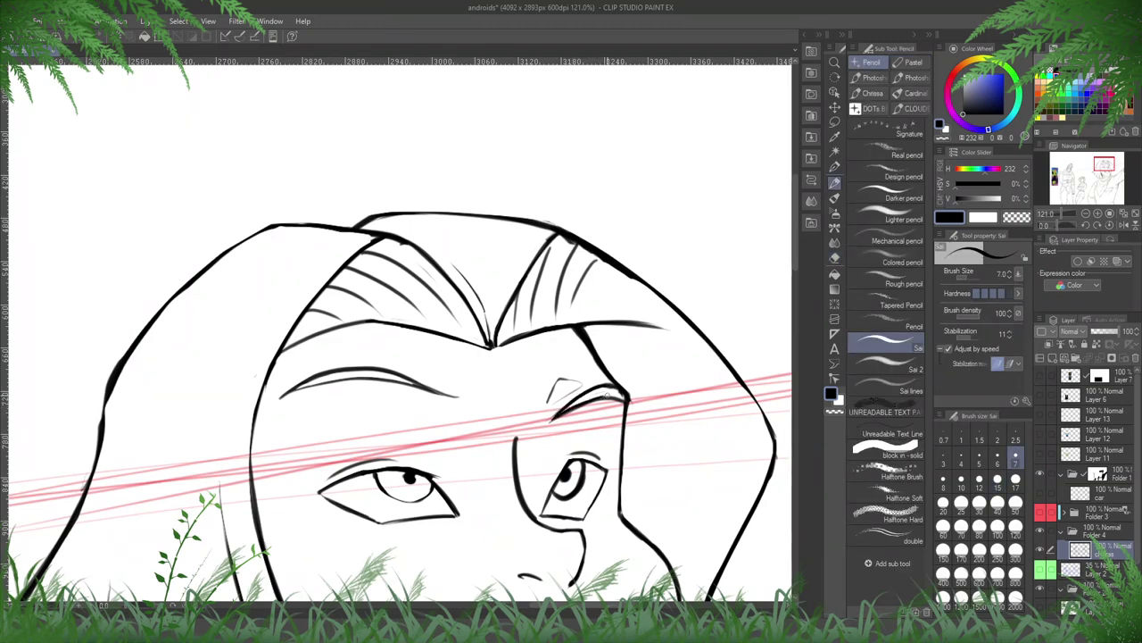
{"action": "key", "text": "e"}
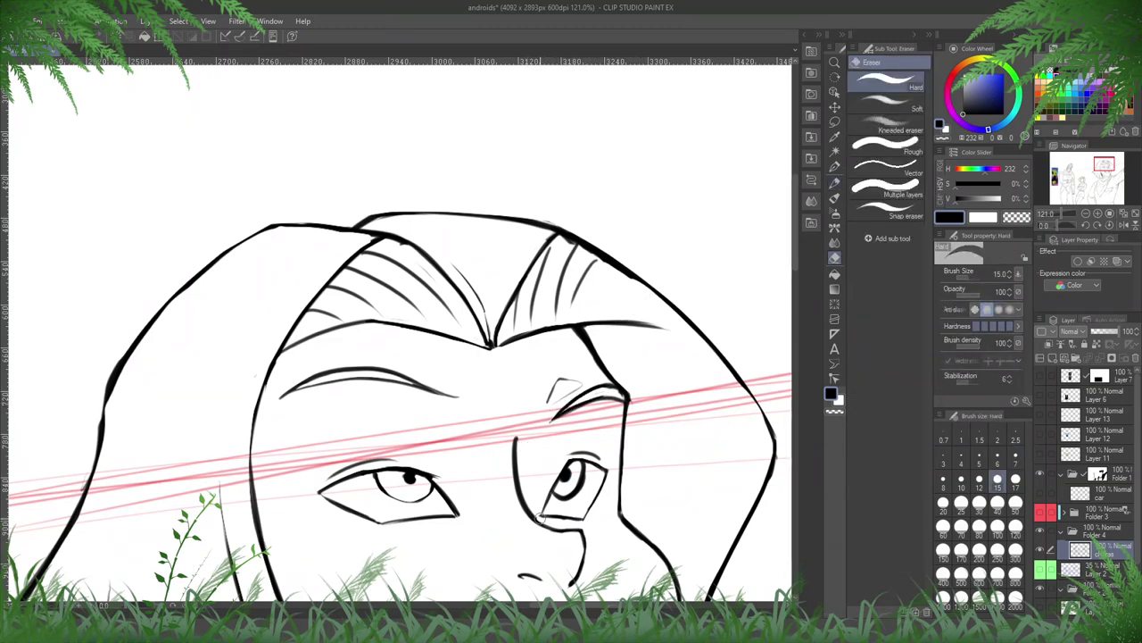
{"action": "scroll", "coordinate": [536, 362], "scroll_direction": "down", "scroll_amount": 3}
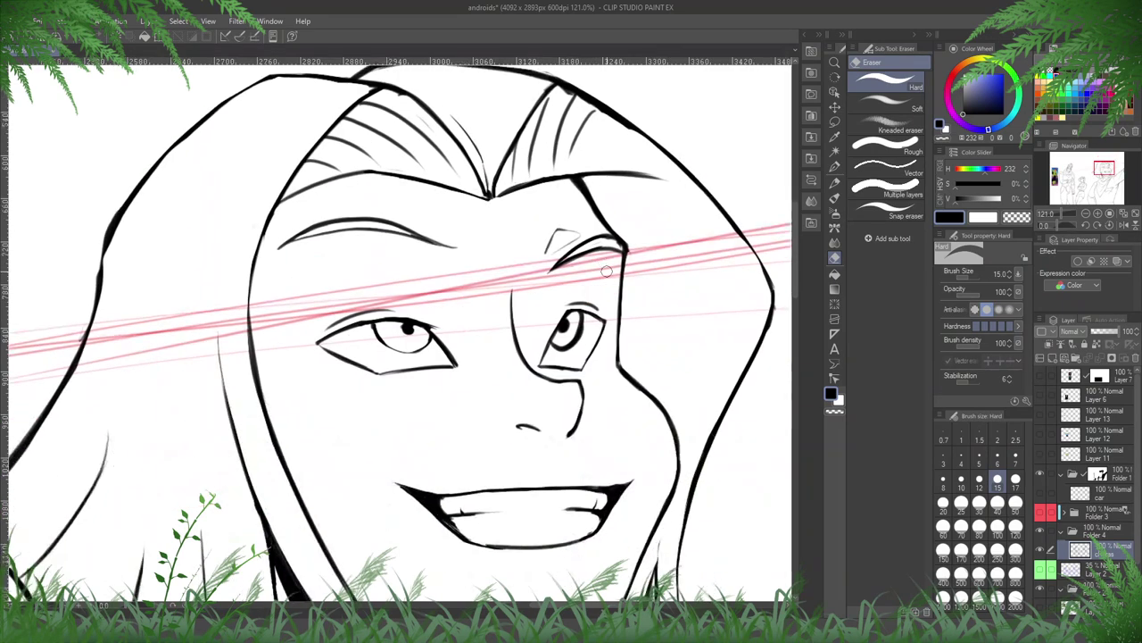
{"action": "scroll", "coordinate": [606, 279], "scroll_direction": "down", "scroll_amount": 8}
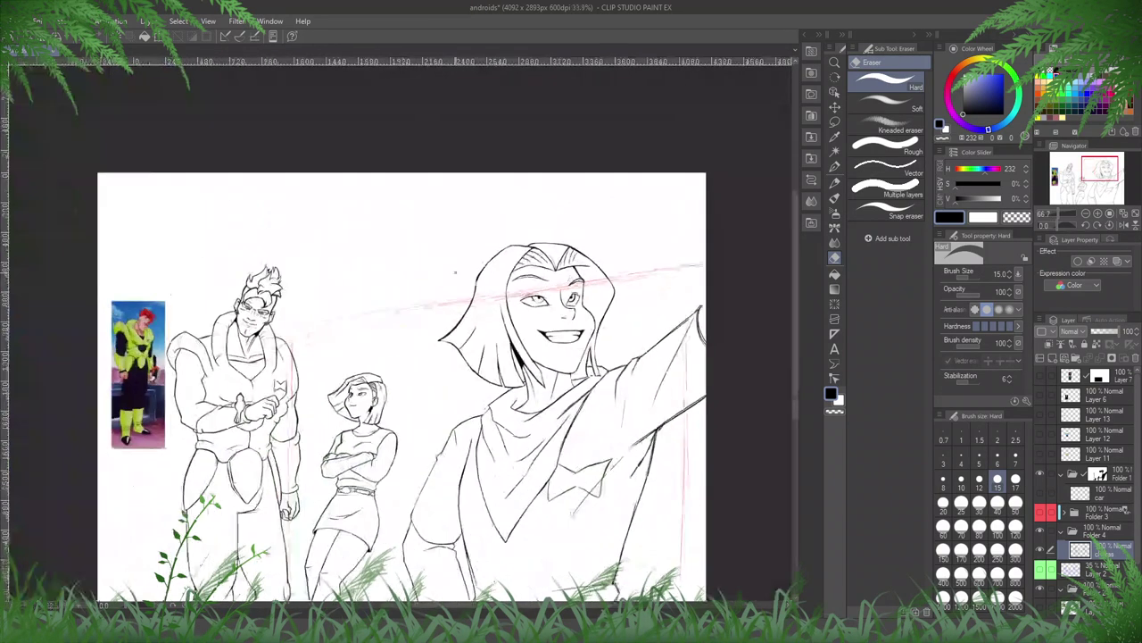
{"action": "left_click_drag", "start_coordinate": [646, 347], "coordinate": [615, 345]}
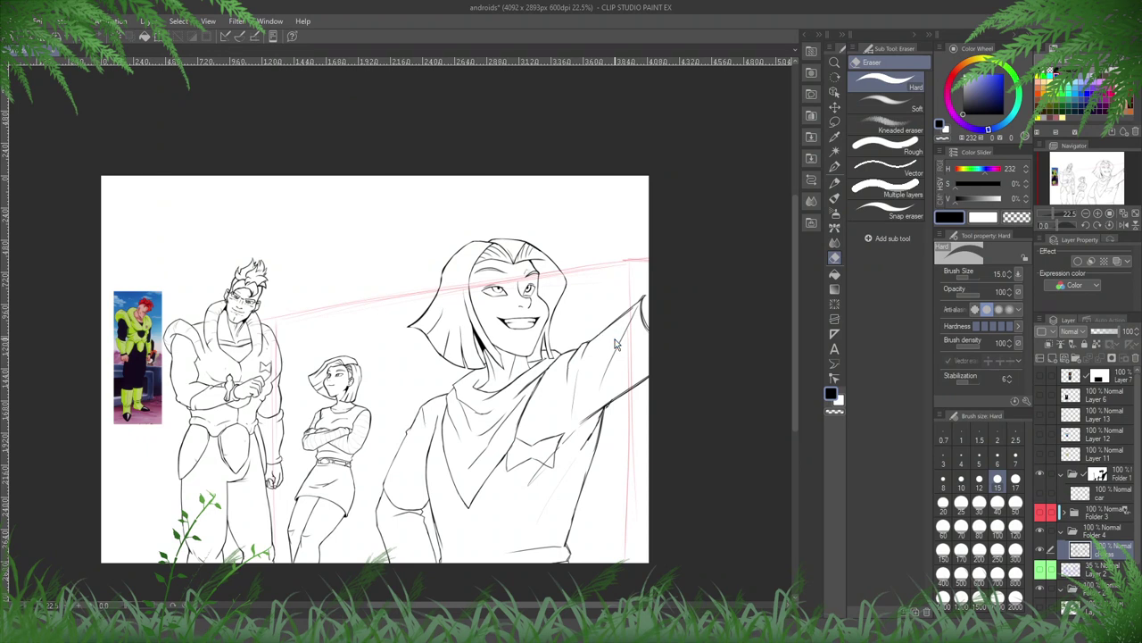
{"action": "key", "text": "ctrl+s"}
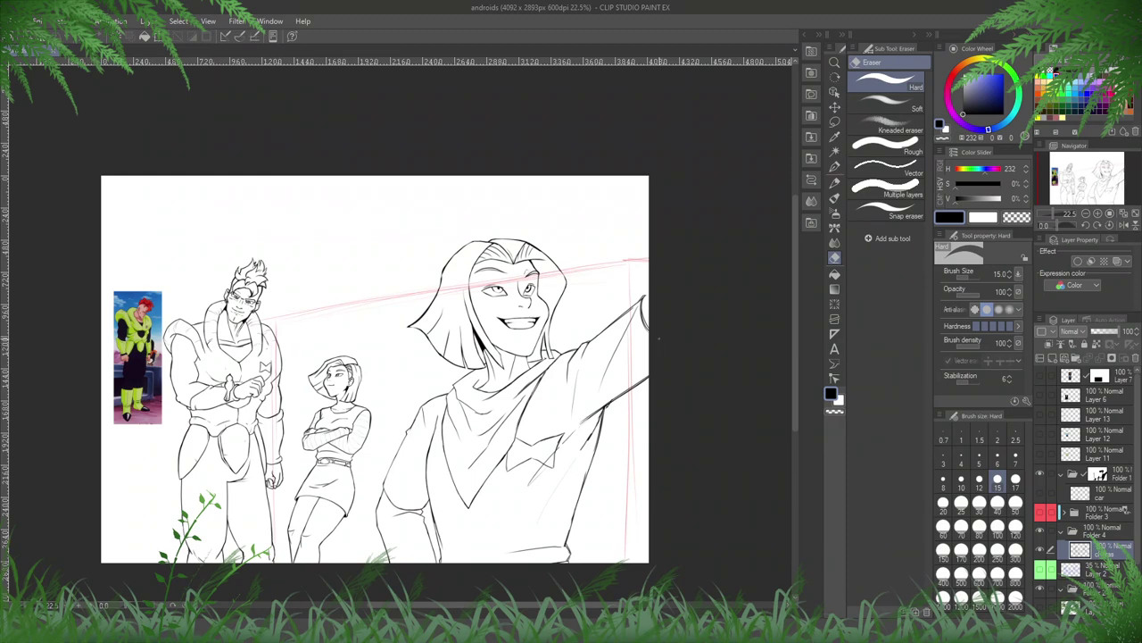
- Erase the doubled lines of the raised sleeve's opening and redraw its upper part as one clean curve
{"action": "scroll", "coordinate": [673, 338], "scroll_direction": "up", "scroll_amount": 8}
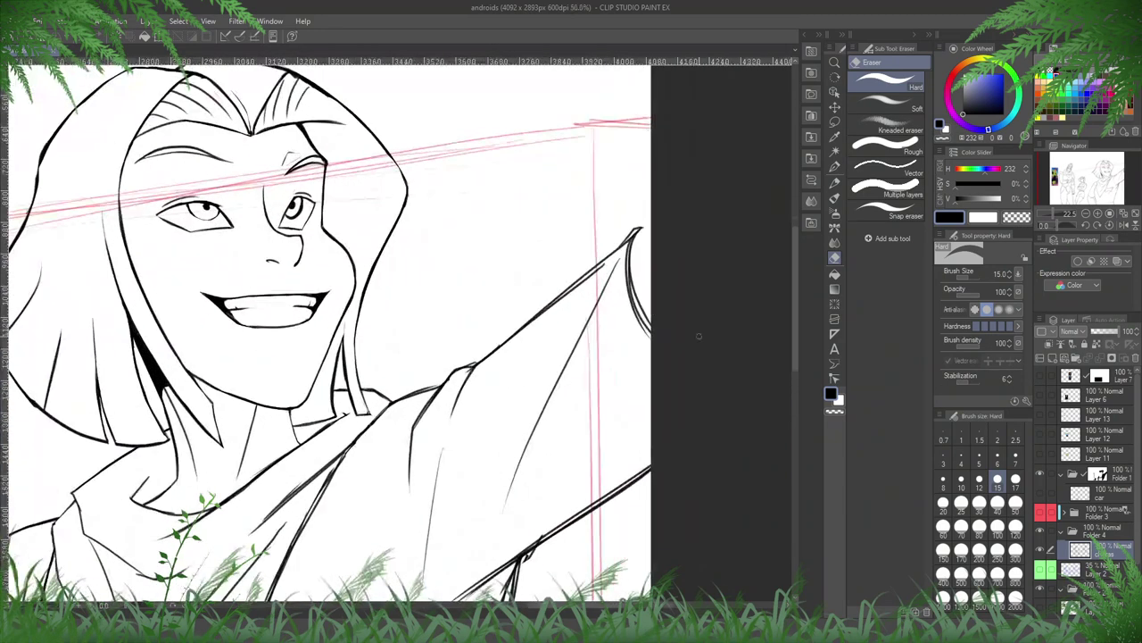
{"action": "left_click_drag", "start_coordinate": [617, 265], "coordinate": [548, 269]}
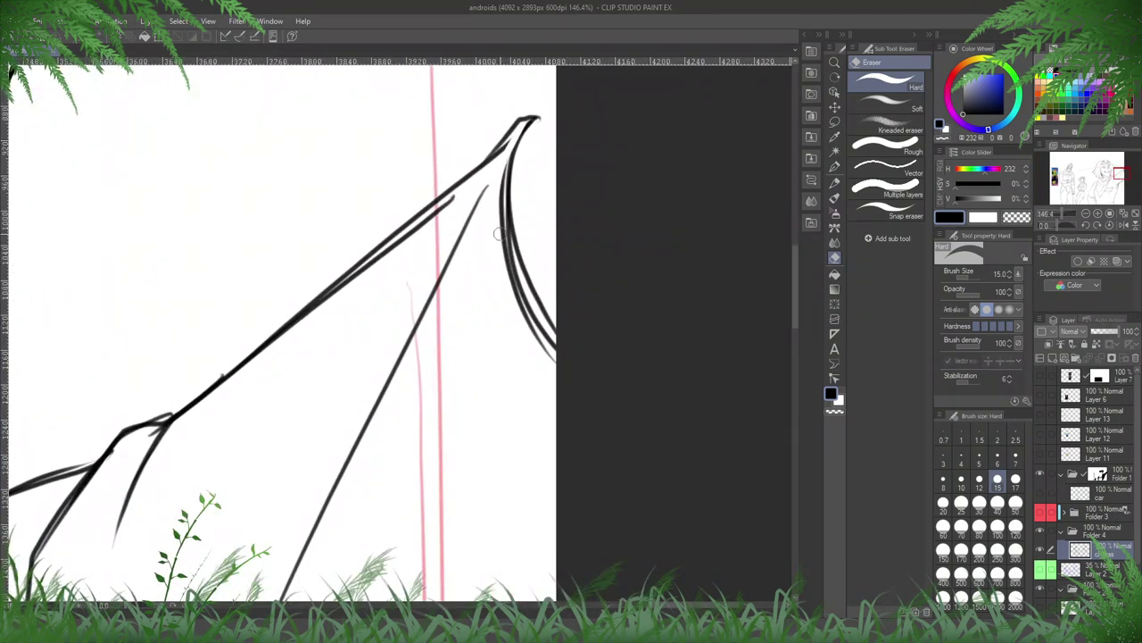
{"action": "mouse_move", "coordinate": [526, 120]}
{"action": "left_mouse_down"}
{"action": "mouse_move", "coordinate": [531, 300]}
{"action": "mouse_move", "coordinate": [507, 136]}
{"action": "mouse_move", "coordinate": [510, 229]}
{"action": "mouse_move", "coordinate": [544, 334]}
{"action": "mouse_move", "coordinate": [504, 189]}
{"action": "mouse_move", "coordinate": [534, 290]}
{"action": "left_mouse_up"}
{"action": "key", "text": "ctrl+z"}
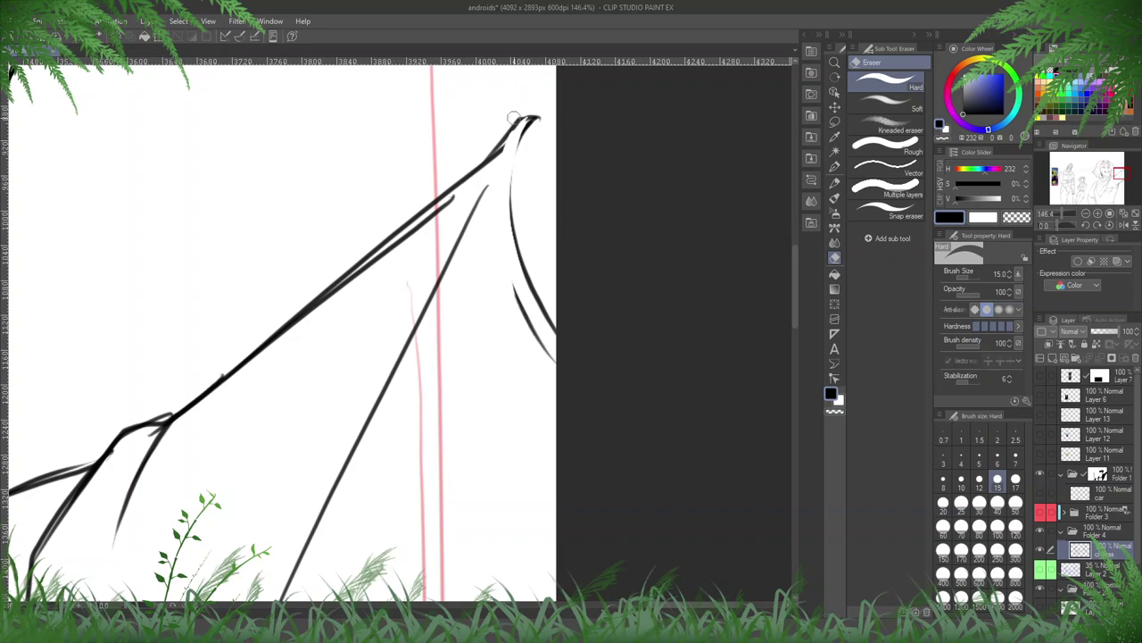
{"action": "key", "text": "p"}
{"action": "left_click_drag", "start_coordinate": [512, 183], "coordinate": [523, 261]}
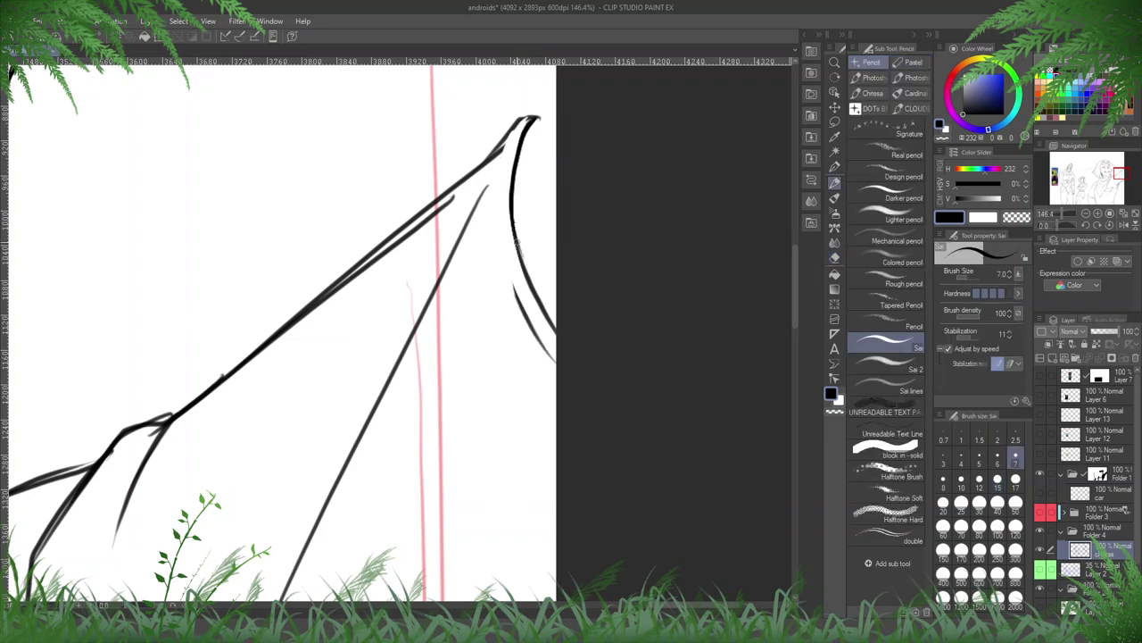
- Draw the arm line from the sleeve's tip to the canvas edge and erase overlapping lines along the upper sleeve
{"action": "key", "text": "e"}
{"action": "left_click_drag", "start_coordinate": [539, 91], "coordinate": [550, 208]}
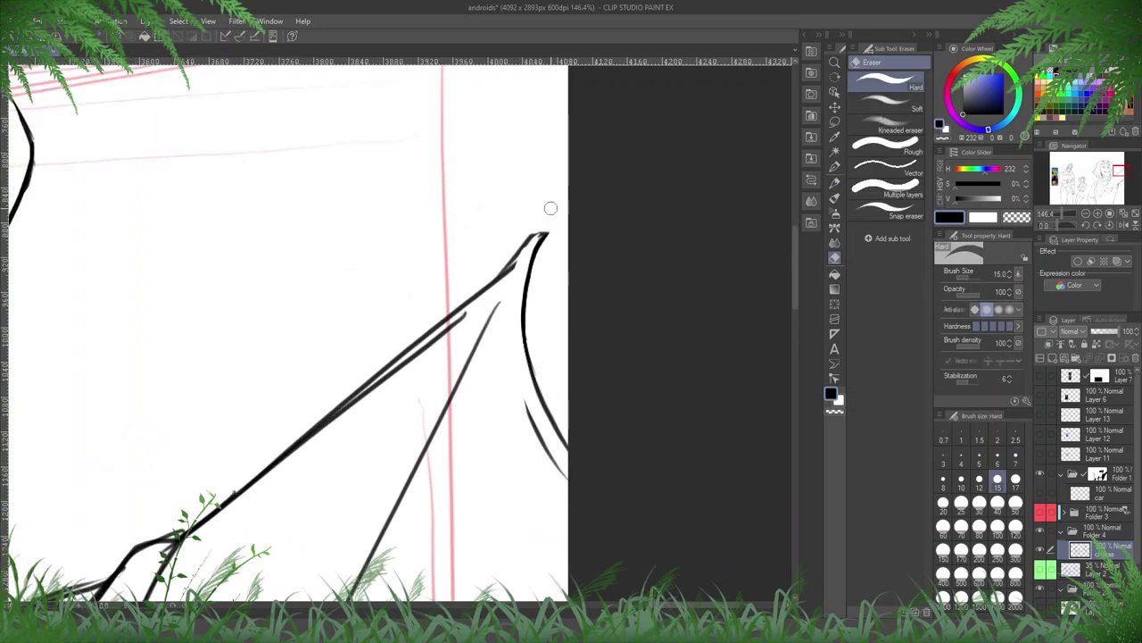
{"action": "key", "text": "p"}
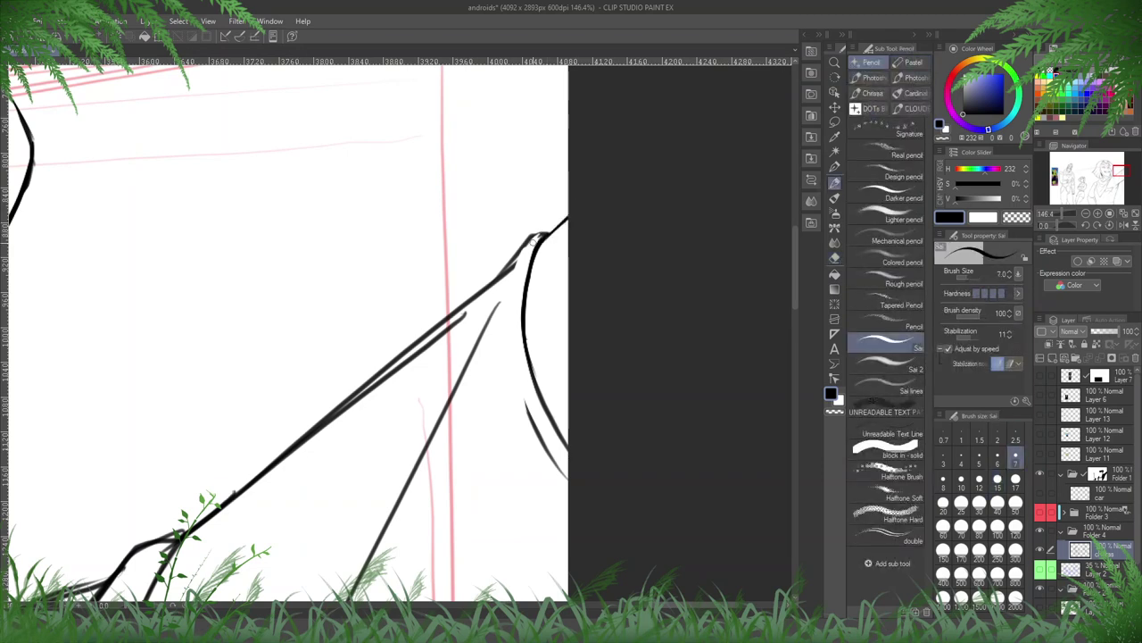
{"action": "key", "text": "e"}
{"action": "left_click_drag", "start_coordinate": [507, 269], "coordinate": [596, 178]}
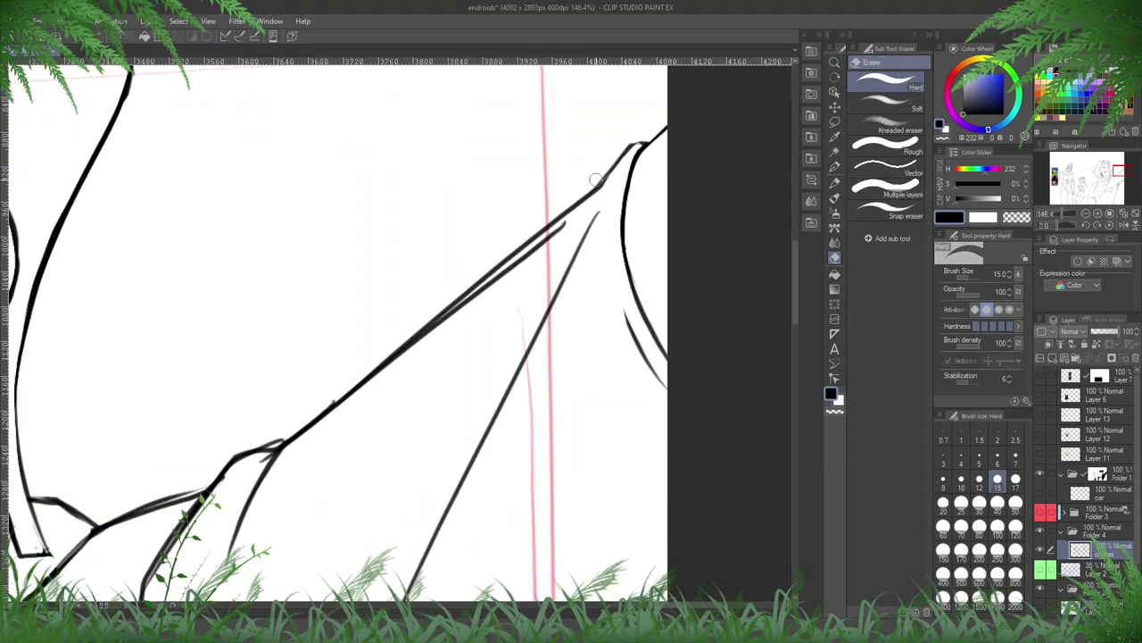
{"action": "left_click_drag", "start_coordinate": [571, 220], "coordinate": [543, 240]}
{"action": "left_click_drag", "start_coordinate": [509, 309], "coordinate": [633, 205]}
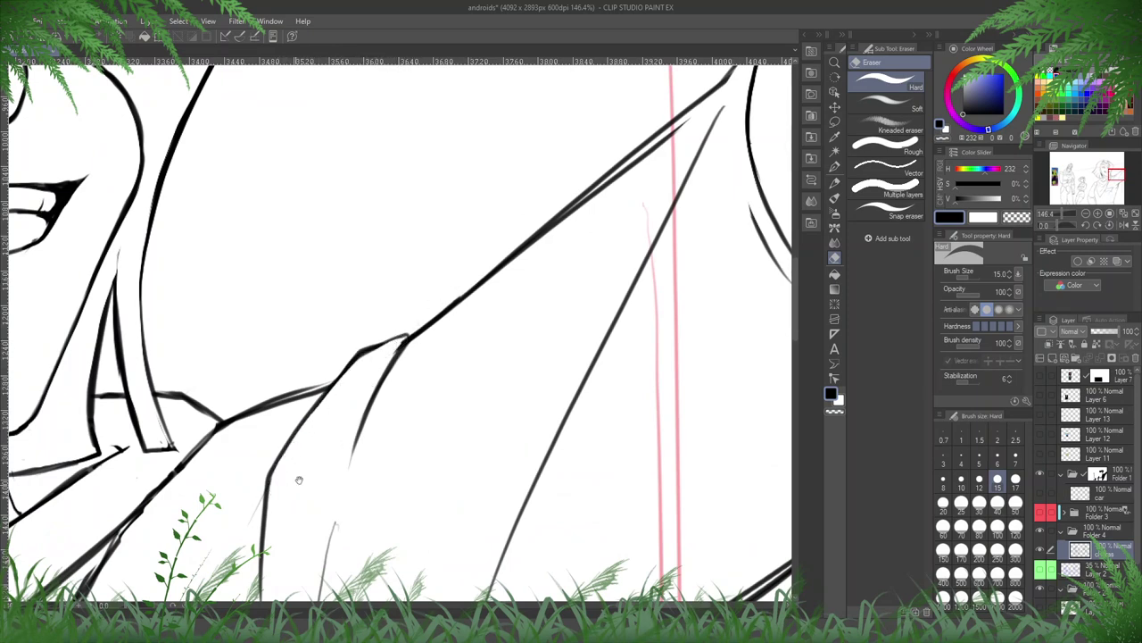
- Thin the doubled lines along the shoulder seam and the adjoining edge of the scarf
{"action": "left_click_drag", "start_coordinate": [299, 481], "coordinate": [370, 347]}
{"action": "left_click_drag", "start_coordinate": [346, 357], "coordinate": [520, 370]}
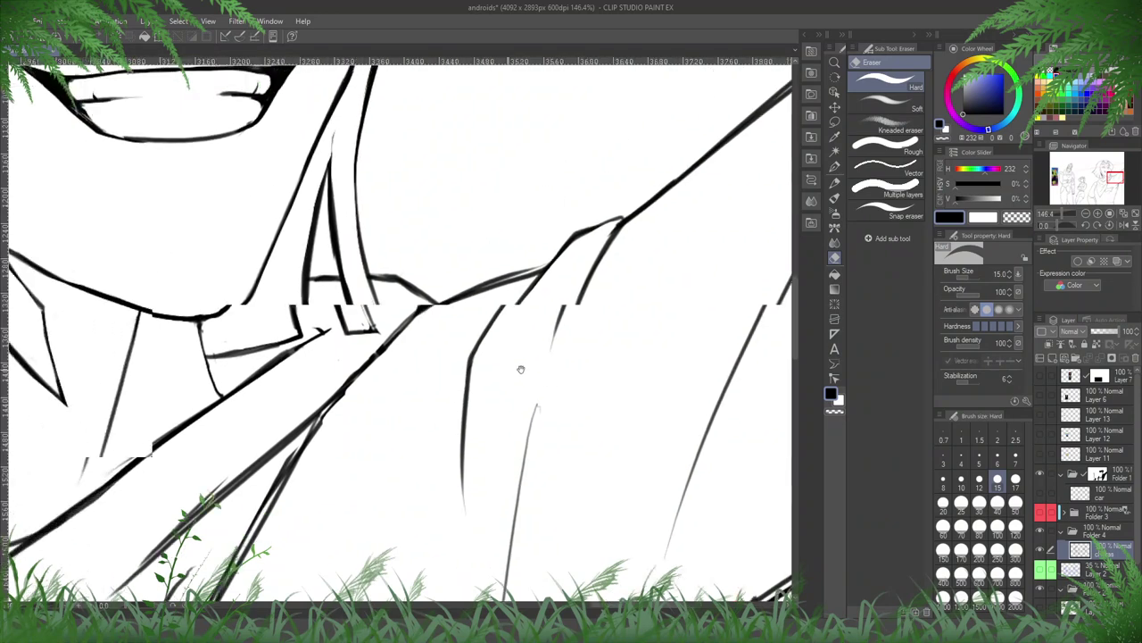
{"action": "mouse_move", "coordinate": [575, 259]}
{"action": "left_mouse_down"}
{"action": "mouse_move", "coordinate": [554, 279]}
{"action": "mouse_move", "coordinate": [571, 263]}
{"action": "mouse_move", "coordinate": [460, 316]}
{"action": "left_mouse_up"}
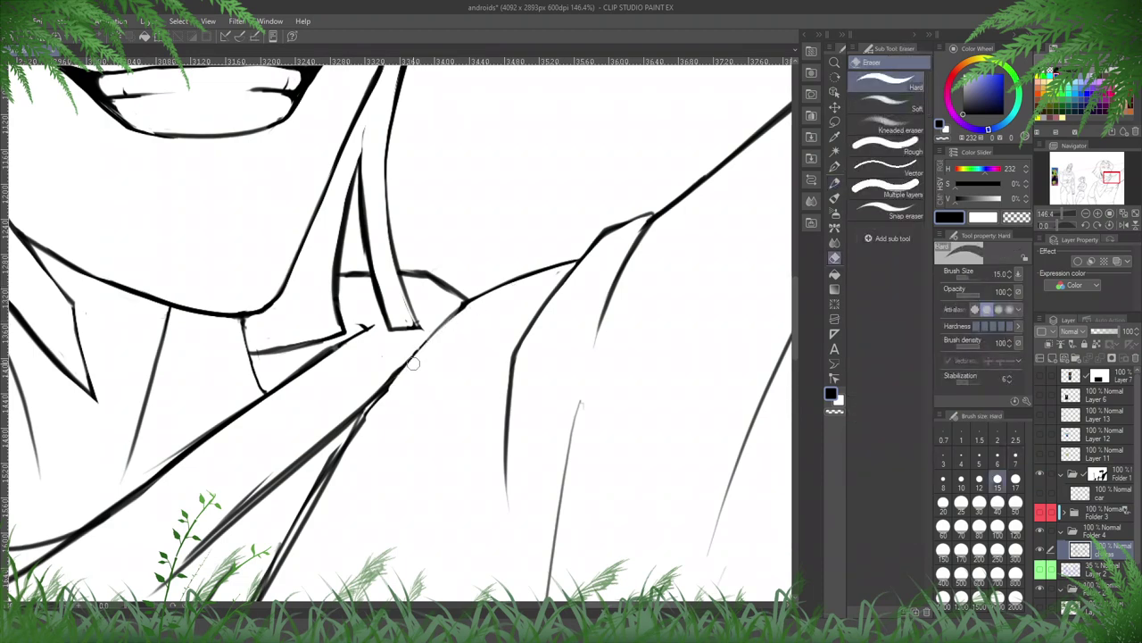
{"action": "left_click_drag", "start_coordinate": [397, 384], "coordinate": [434, 232]}
{"action": "left_click_drag", "start_coordinate": [391, 360], "coordinate": [474, 188]}
- Thin the long fold line running down from the scarf towards the chest emblem and taper its lower end
{"action": "mouse_move", "coordinate": [512, 78]}
{"action": "left_mouse_down"}
{"action": "mouse_move", "coordinate": [422, 202]}
{"action": "mouse_move", "coordinate": [295, 495]}
{"action": "left_mouse_up"}
{"action": "left_click_drag", "start_coordinate": [416, 186], "coordinate": [307, 396]}
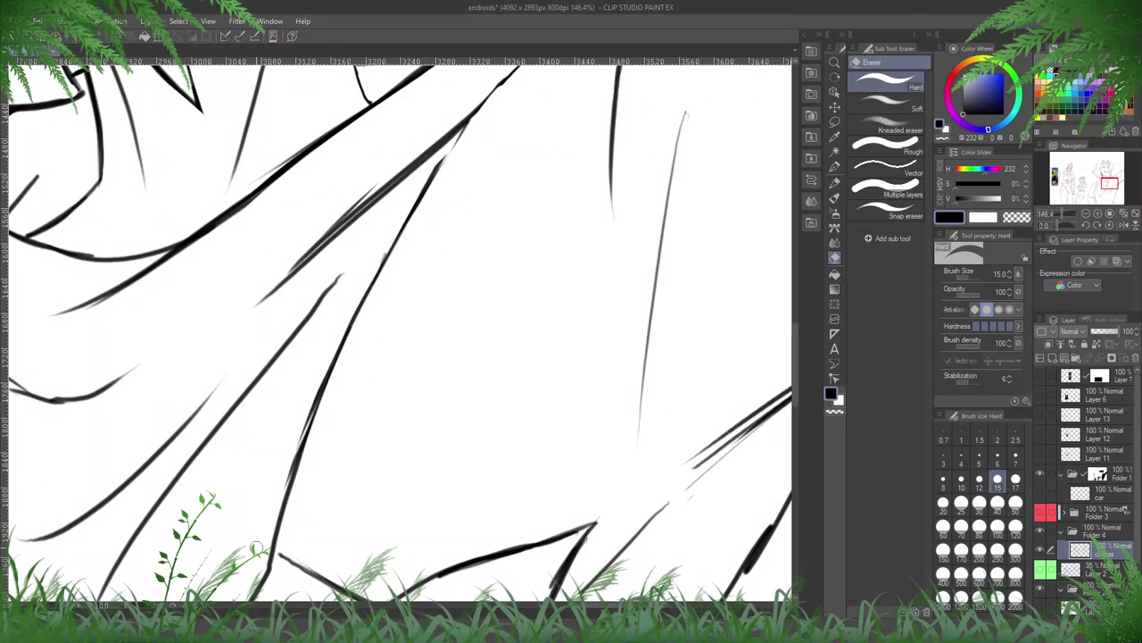
{"action": "left_click_drag", "start_coordinate": [357, 296], "coordinate": [270, 510]}
{"action": "mouse_move", "coordinate": [429, 244]}
{"action": "left_mouse_down"}
{"action": "mouse_move", "coordinate": [455, 422]}
{"action": "mouse_move", "coordinate": [574, 342]}
{"action": "left_mouse_up"}
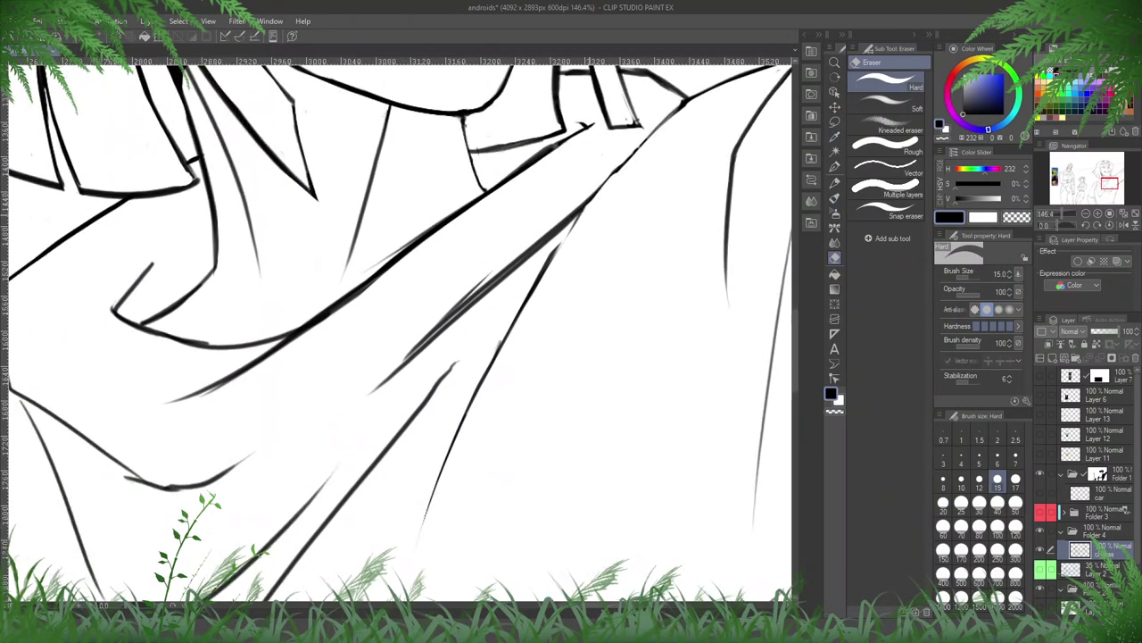
- Erase the duplicate strokes along the scarf's diagonal fold and its upper edge, leaving single thin lines
{"action": "left_click_drag", "start_coordinate": [569, 204], "coordinate": [383, 374]}
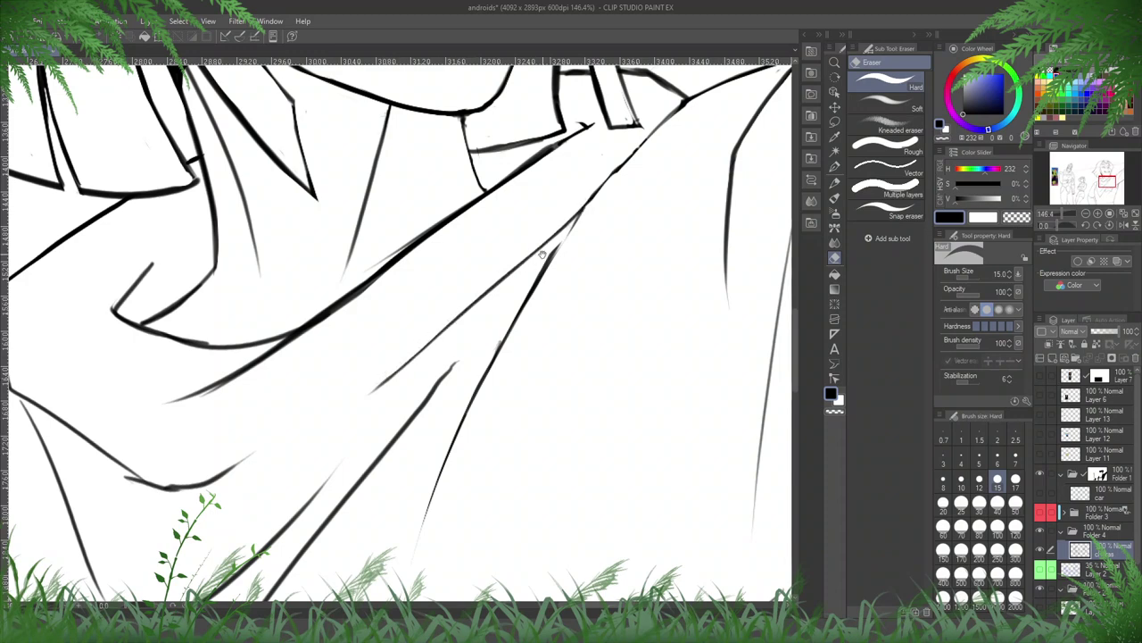
{"action": "left_click_drag", "start_coordinate": [543, 247], "coordinate": [574, 305]}
{"action": "left_click_drag", "start_coordinate": [502, 251], "coordinate": [378, 345]}
{"action": "mouse_move", "coordinate": [482, 271]}
{"action": "left_mouse_down"}
{"action": "mouse_move", "coordinate": [336, 380]}
{"action": "mouse_move", "coordinate": [425, 313]}
{"action": "left_mouse_up"}
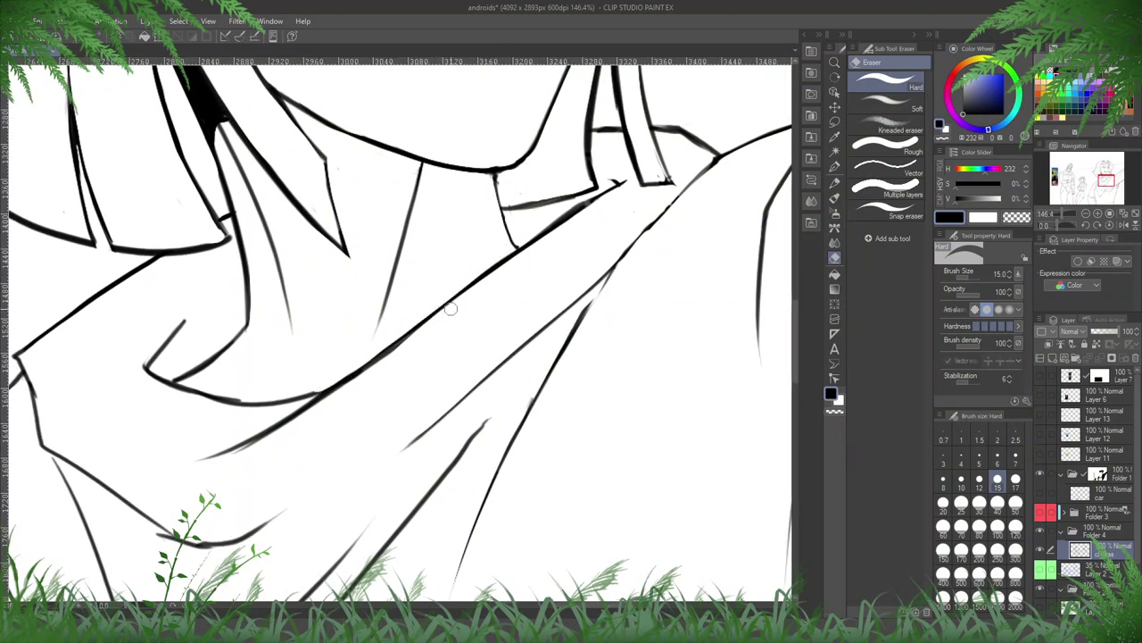
- Erase the doubled line along the underside of the raised sleeve and trim the overlapping ends at the armpit
{"action": "scroll", "coordinate": [349, 309], "scroll_direction": "down", "scroll_amount": 3}
{"action": "scroll", "coordinate": [584, 330], "scroll_direction": "up", "scroll_amount": 1}
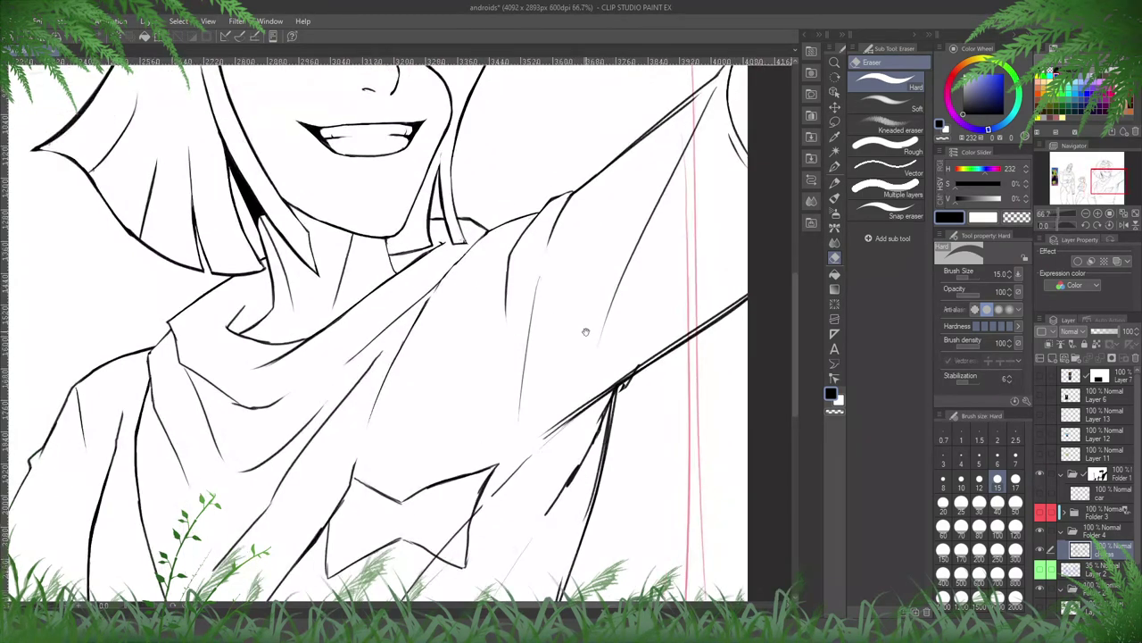
{"action": "scroll", "coordinate": [551, 437], "scroll_direction": "up", "scroll_amount": 3}
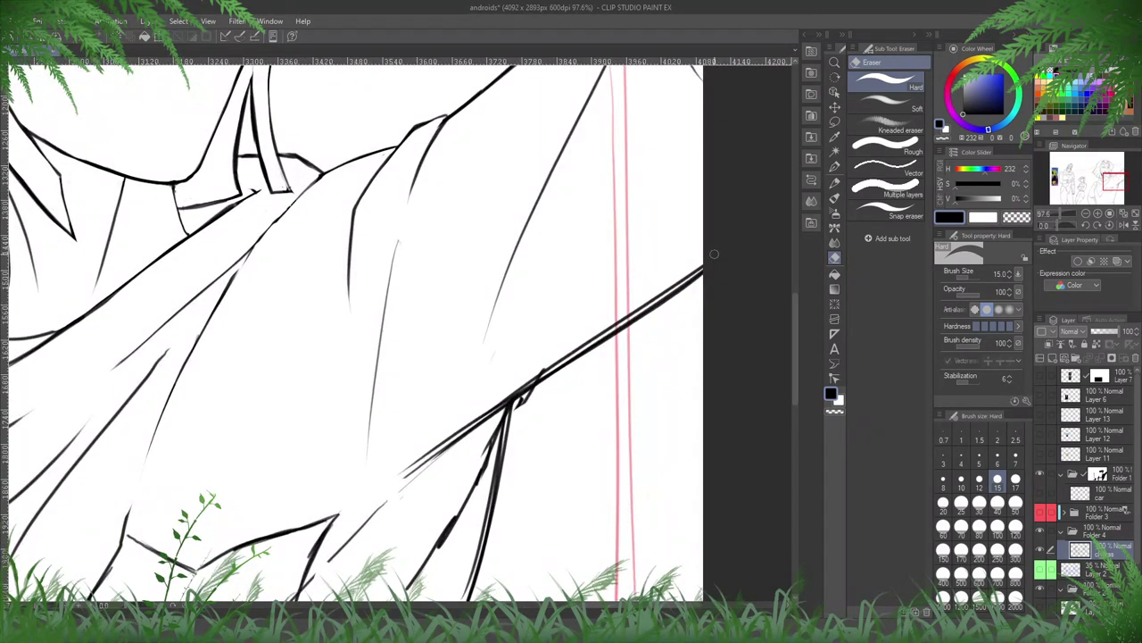
{"action": "mouse_move", "coordinate": [714, 255]}
{"action": "left_mouse_down"}
{"action": "mouse_move", "coordinate": [633, 319]}
{"action": "mouse_move", "coordinate": [468, 413]}
{"action": "left_mouse_up"}
{"action": "key", "text": "ctrl+z"}
{"action": "left_click_drag", "start_coordinate": [703, 257], "coordinate": [516, 385]}
{"action": "left_click_drag", "start_coordinate": [589, 341], "coordinate": [455, 426]}
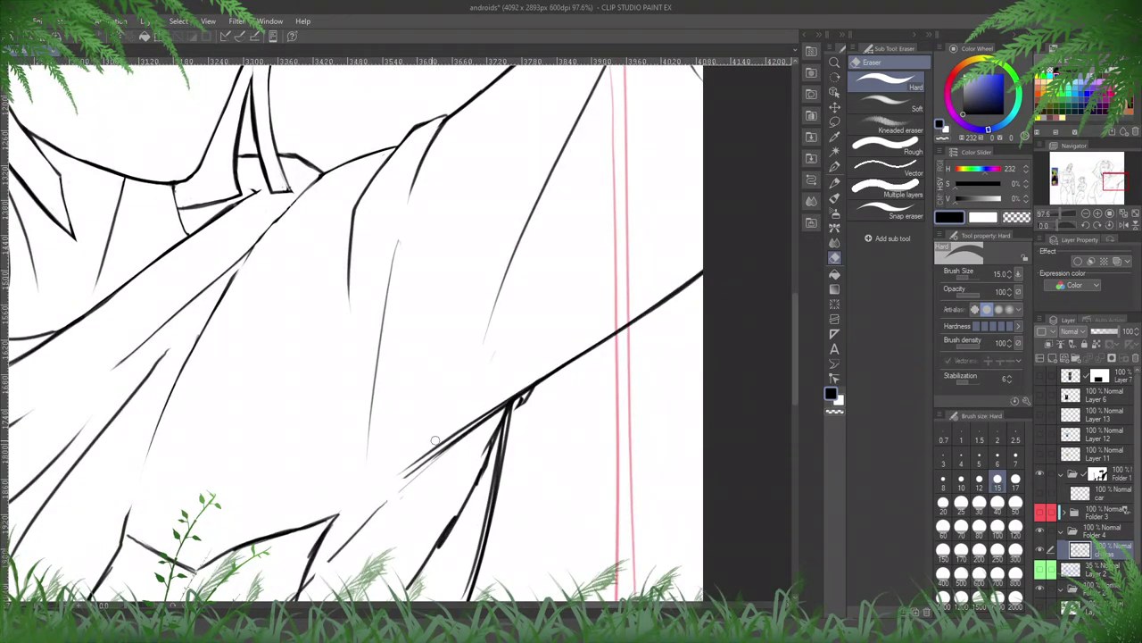
{"action": "mouse_move", "coordinate": [525, 383]}
{"action": "left_mouse_down"}
{"action": "mouse_move", "coordinate": [405, 472]}
{"action": "mouse_move", "coordinate": [545, 384]}
{"action": "mouse_move", "coordinate": [517, 405]}
{"action": "left_mouse_up"}
{"action": "left_click_drag", "start_coordinate": [569, 373], "coordinate": [588, 280]}
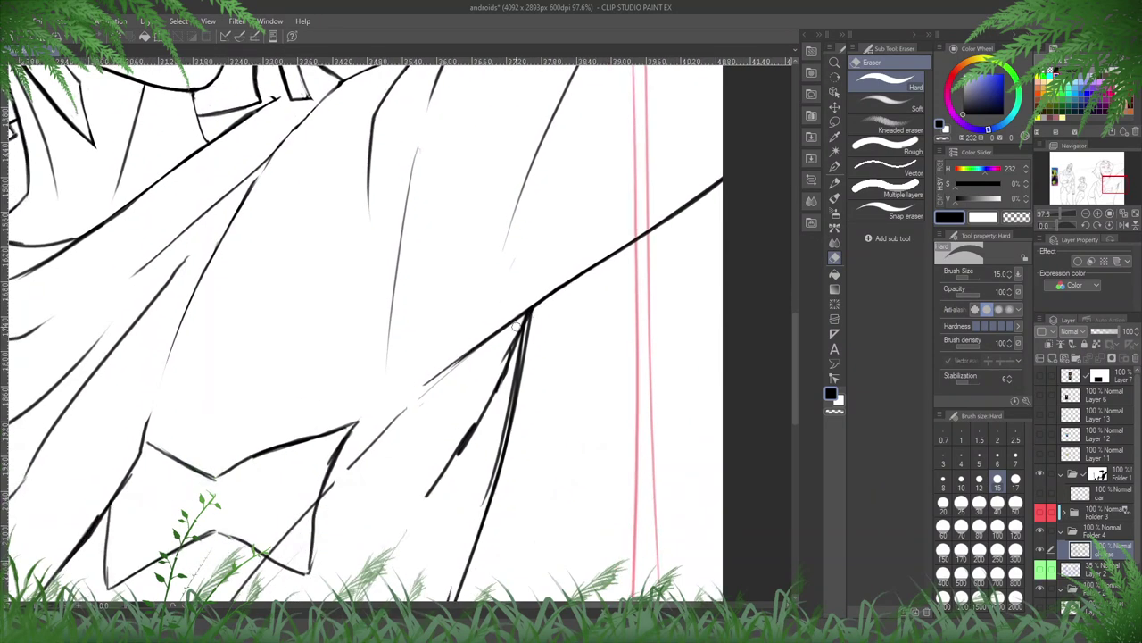
- Erase the rough strokes below the armpit and thin the doubled side line of the torso
{"action": "mouse_move", "coordinate": [518, 326]}
{"action": "left_mouse_down"}
{"action": "mouse_move", "coordinate": [417, 498]}
{"action": "mouse_move", "coordinate": [502, 358]}
{"action": "mouse_move", "coordinate": [424, 498]}
{"action": "left_mouse_up"}
{"action": "left_click_drag", "start_coordinate": [520, 347], "coordinate": [427, 504]}
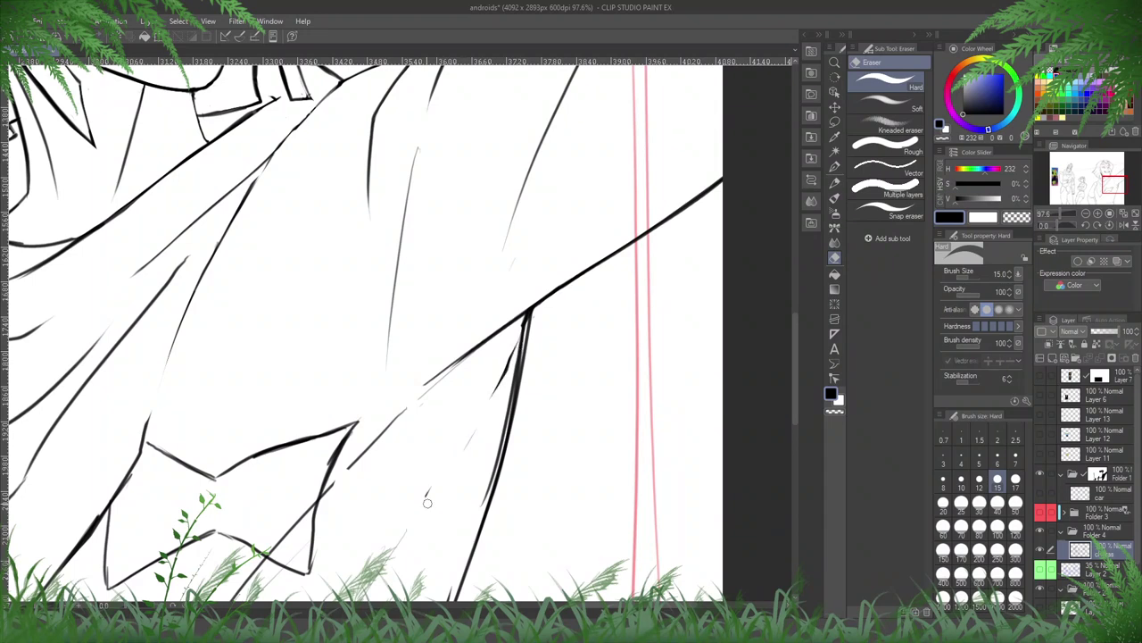
{"action": "left_click_drag", "start_coordinate": [529, 384], "coordinate": [521, 243]}
{"action": "mouse_move", "coordinate": [515, 187]}
{"action": "left_mouse_down"}
{"action": "mouse_move", "coordinate": [447, 400]}
{"action": "mouse_move", "coordinate": [514, 206]}
{"action": "mouse_move", "coordinate": [459, 409]}
{"action": "left_mouse_up"}
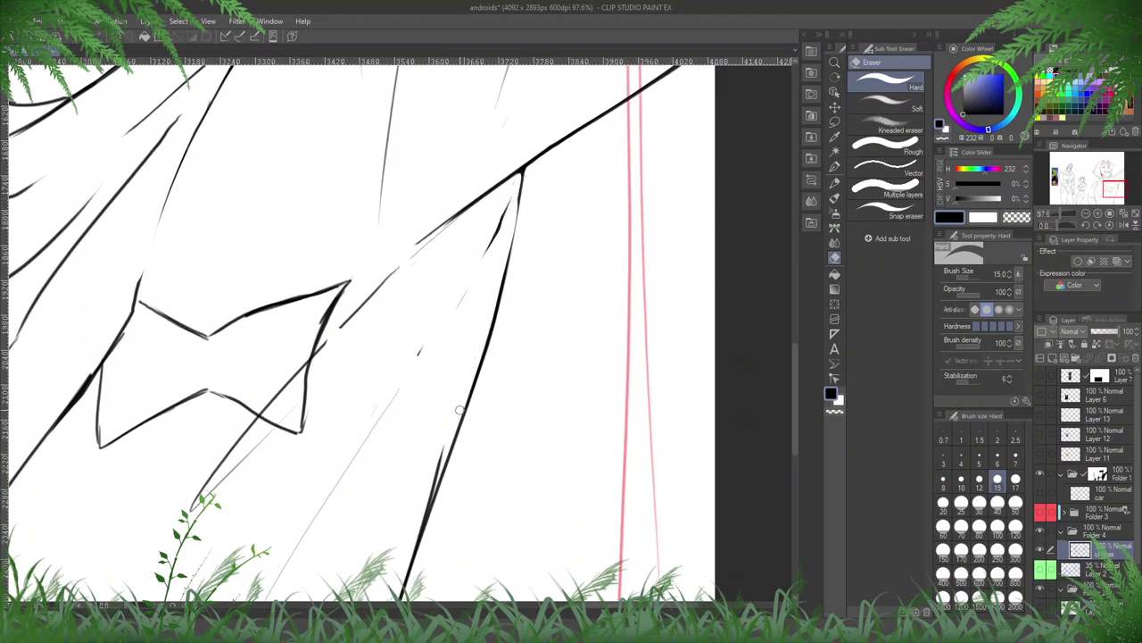
- Draw a short curved fold joining the underside of the sleeve to the torso's side line at the armpit
{"action": "key", "text": "p"}
{"action": "left_click_drag", "start_coordinate": [498, 184], "coordinate": [514, 239]}
{"action": "key", "text": "e"}
{"action": "left_click_drag", "start_coordinate": [537, 284], "coordinate": [536, 233]}
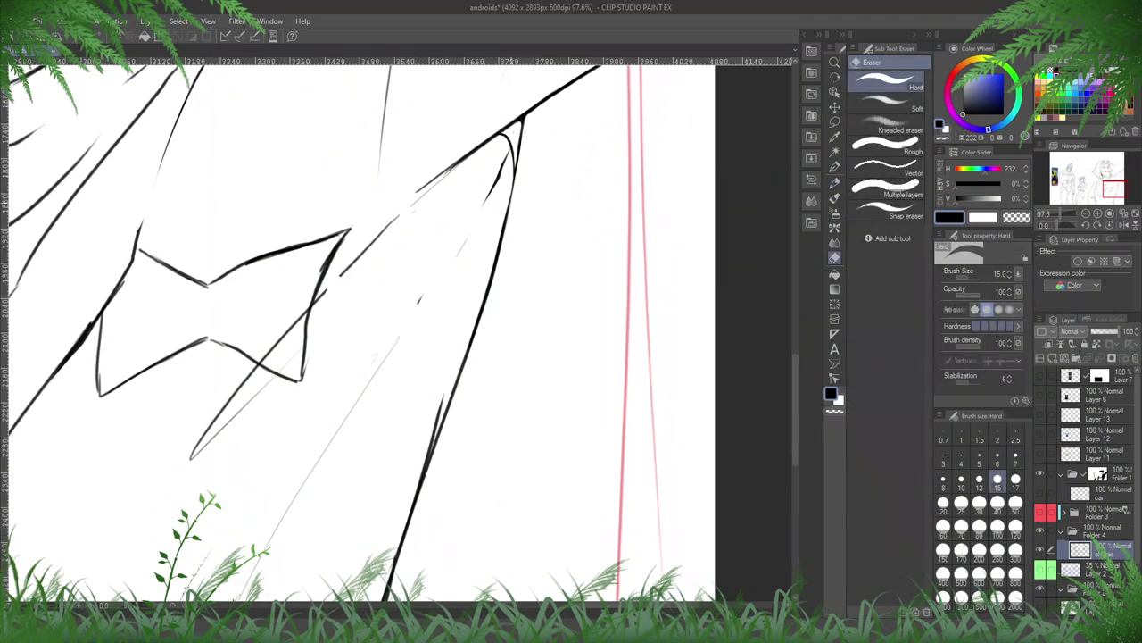
- Thin the emblem's side edge nearest the armpit and clean up its lower contour
{"action": "left_click_drag", "start_coordinate": [403, 397], "coordinate": [638, 443]}
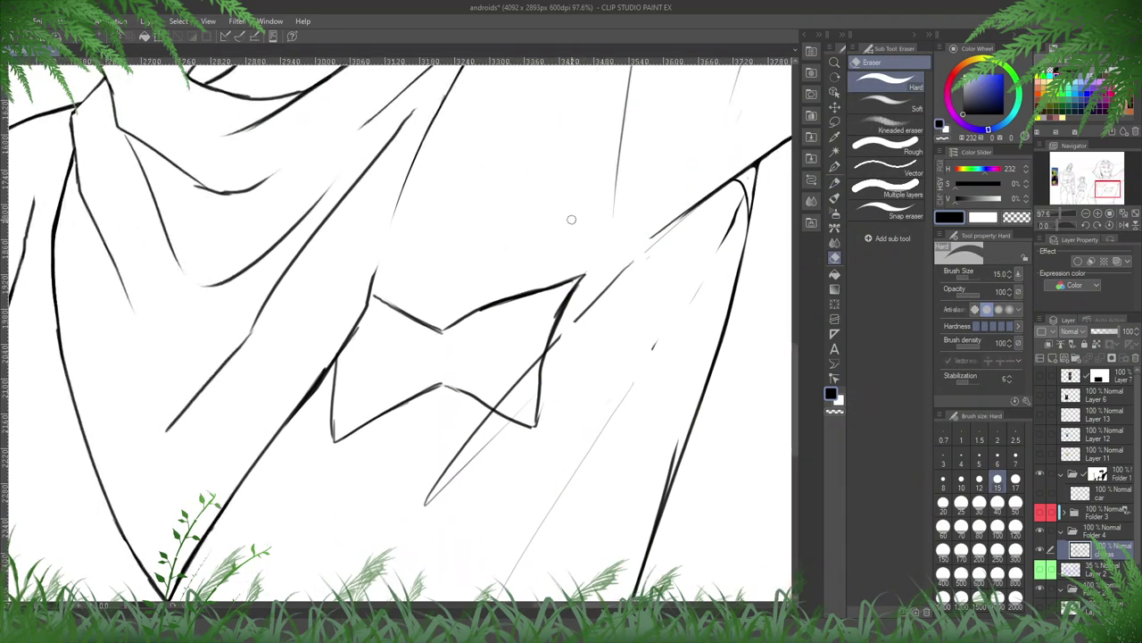
{"action": "left_click_drag", "start_coordinate": [572, 283], "coordinate": [544, 341]}
{"action": "key", "text": "p"}
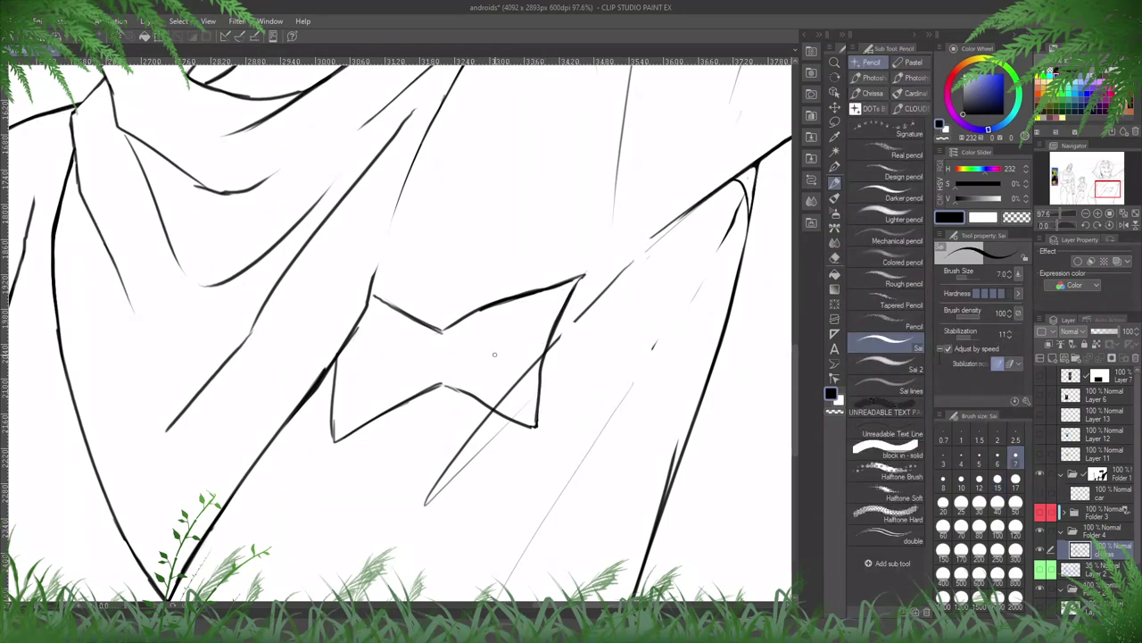
{"action": "key", "text": "e"}
{"action": "key", "text": "p"}
{"action": "mouse_move", "coordinate": [469, 393]}
{"action": "left_mouse_down"}
{"action": "mouse_move", "coordinate": [384, 414]}
{"action": "mouse_move", "coordinate": [422, 459]}
{"action": "left_mouse_up"}
{"action": "key", "text": "e"}
{"action": "key", "text": "p"}
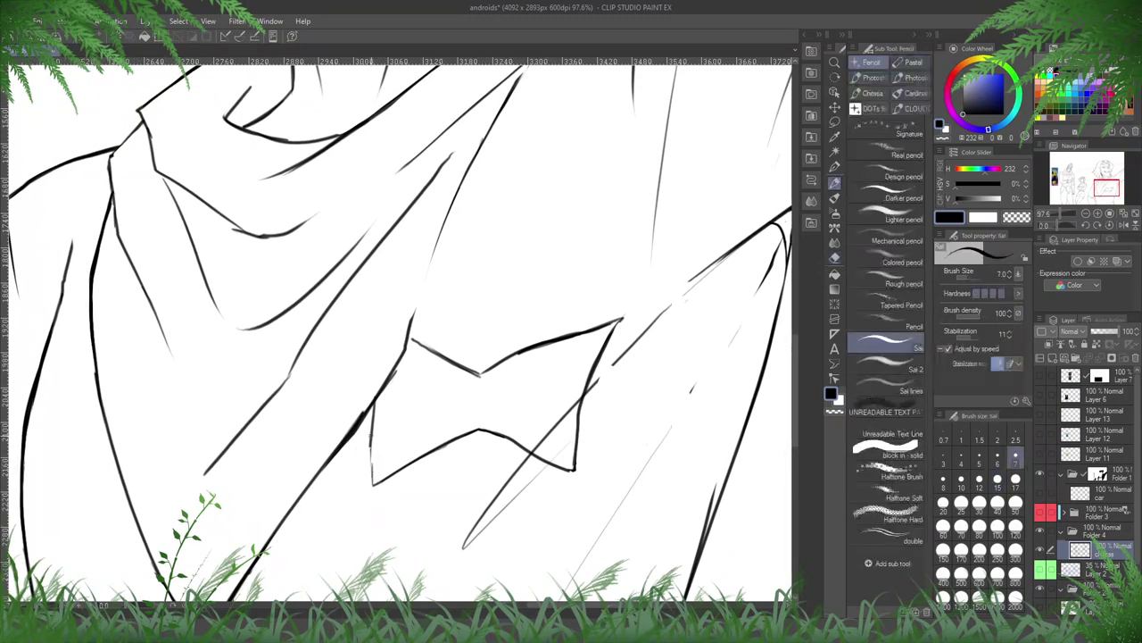
- Connect the scarf's long fold line to the emblem's corner and redraw the emblem's adjoining top edge, with the canvas mirrored
{"action": "key", "text": "e"}
{"action": "key", "text": "p"}
{"action": "left_click_drag", "start_coordinate": [410, 332], "coordinate": [449, 215]}
{"action": "left_click_drag", "start_coordinate": [414, 306], "coordinate": [440, 232]}
{"action": "key", "text": "h"}
{"action": "left_click_drag", "start_coordinate": [463, 332], "coordinate": [647, 356]}
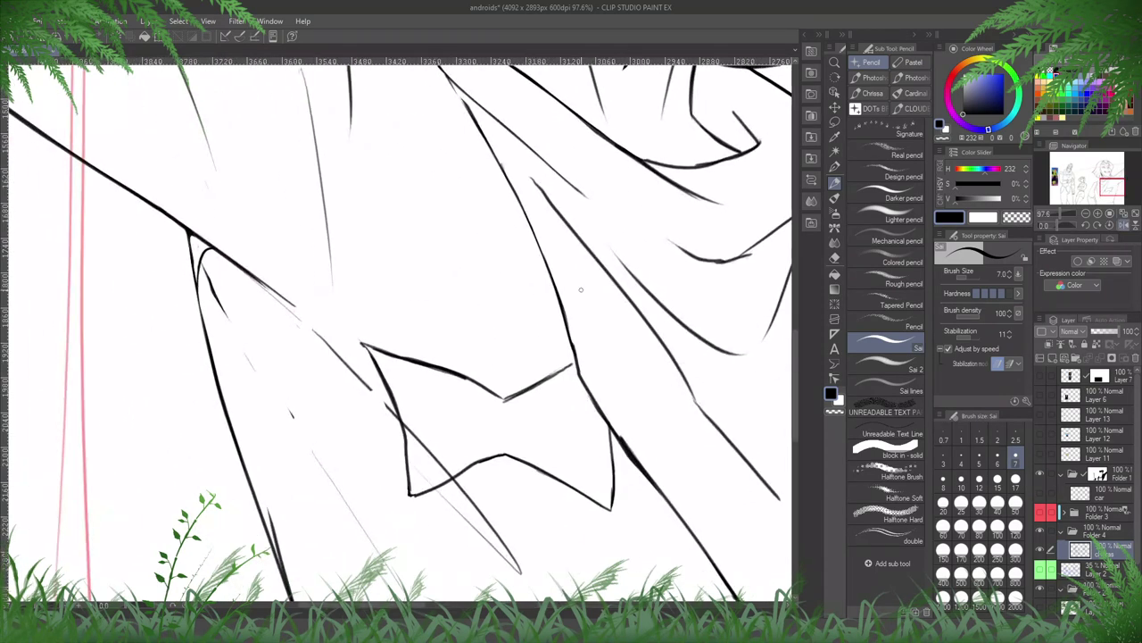
{"action": "left_click_drag", "start_coordinate": [576, 360], "coordinate": [523, 393]}
{"action": "key", "text": "e"}
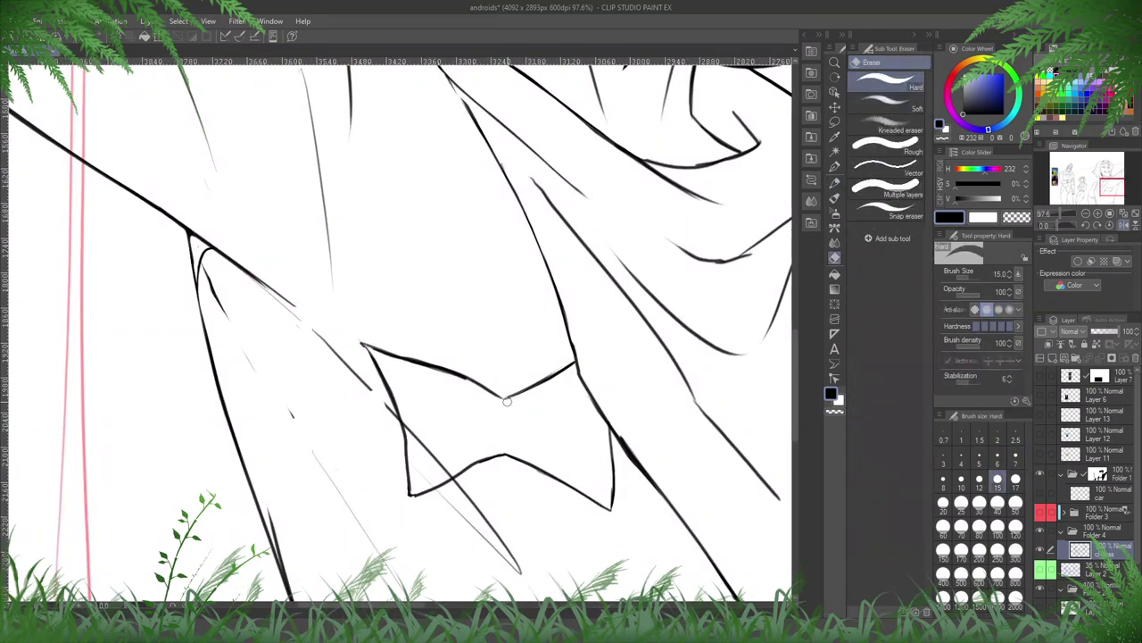
- Restore the canvas from its mirrored view and trim the emblem's pointed tip and the fold line leading to the armpit
{"action": "key", "text": "h"}
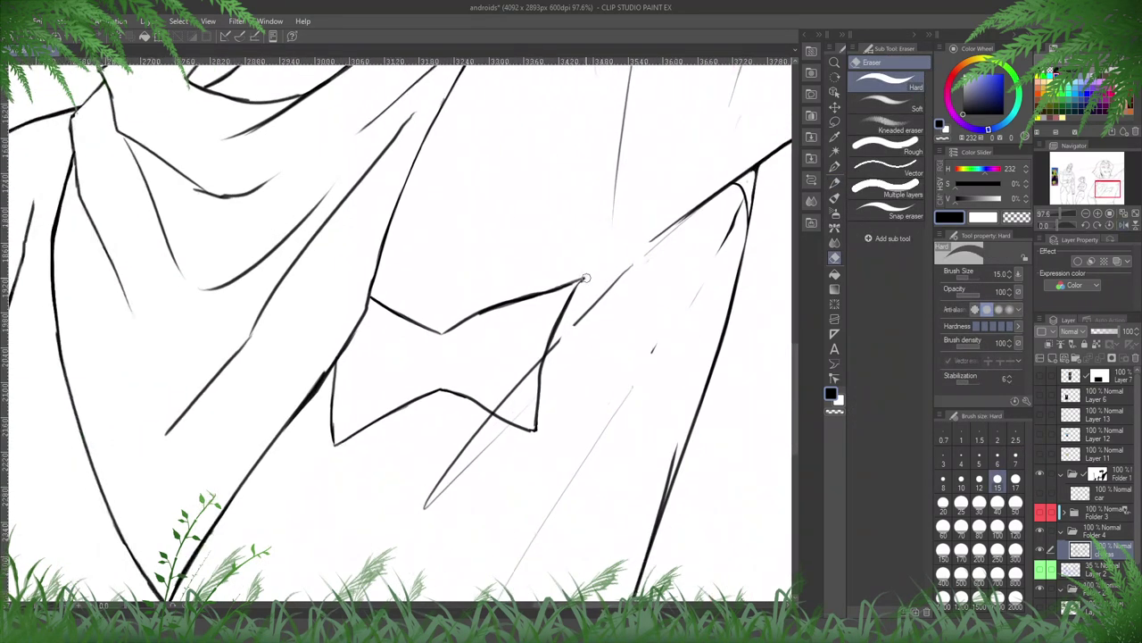
{"action": "left_click_drag", "start_coordinate": [587, 278], "coordinate": [591, 271]}
{"action": "left_click_drag", "start_coordinate": [683, 331], "coordinate": [525, 330]}
{"action": "left_click_drag", "start_coordinate": [495, 247], "coordinate": [463, 275]}
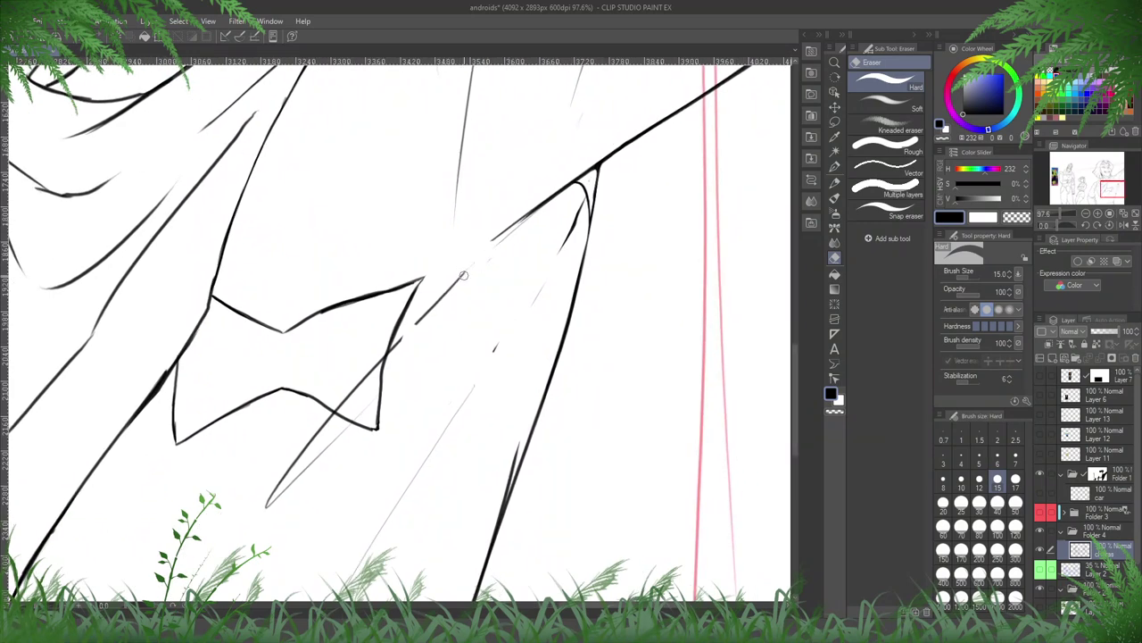
{"action": "left_click_drag", "start_coordinate": [555, 339], "coordinate": [492, 171]}
{"action": "mouse_move", "coordinate": [454, 265]}
{"action": "left_mouse_down"}
{"action": "mouse_move", "coordinate": [433, 346]}
{"action": "mouse_move", "coordinate": [425, 293]}
{"action": "left_mouse_up"}
- Clean up the lower part of the torso's side line down to the shirt's hem with the pencil
{"action": "mouse_move", "coordinate": [427, 226]}
{"action": "left_mouse_down"}
{"action": "mouse_move", "coordinate": [361, 399]}
{"action": "mouse_move", "coordinate": [379, 377]}
{"action": "mouse_move", "coordinate": [348, 469]}
{"action": "left_mouse_up"}
{"action": "key", "text": "p"}
{"action": "mouse_move", "coordinate": [384, 385]}
{"action": "left_mouse_down"}
{"action": "mouse_move", "coordinate": [353, 482]}
{"action": "mouse_move", "coordinate": [364, 534]}
{"action": "left_mouse_up"}
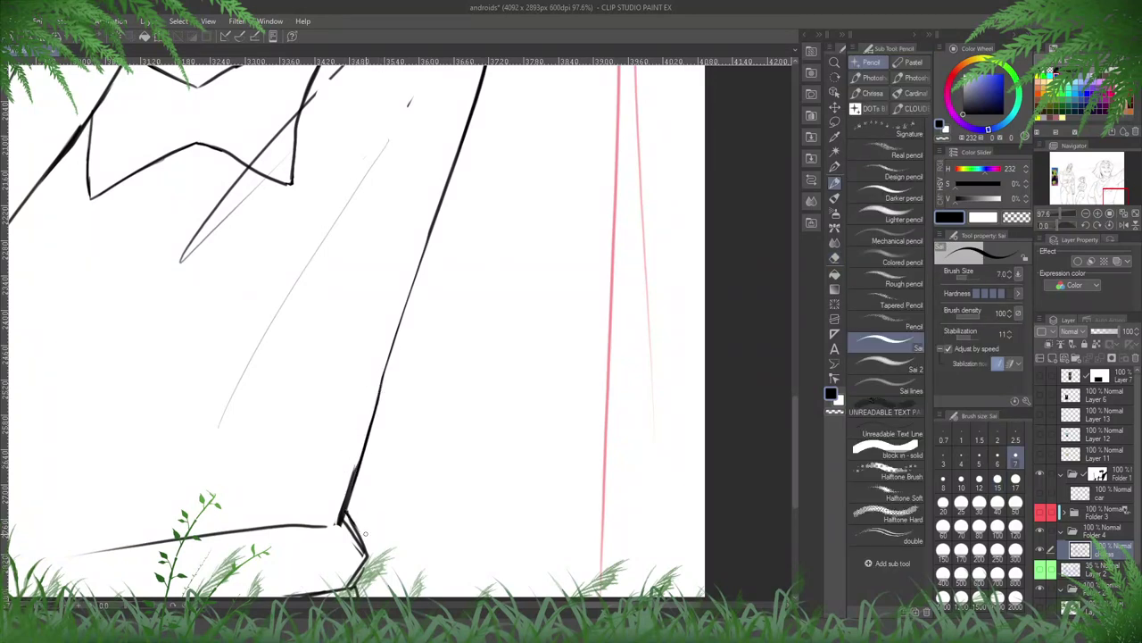
- Erase the doubled strokes at the corner where the torso's side line meets the shirt's hem, checking with the canvas mirrored
{"action": "key", "text": "h"}
{"action": "left_click_drag", "start_coordinate": [475, 419], "coordinate": [492, 260]}
{"action": "key", "text": "e"}
{"action": "mouse_move", "coordinate": [483, 350]}
{"action": "left_mouse_down"}
{"action": "mouse_move", "coordinate": [459, 400]}
{"action": "mouse_move", "coordinate": [486, 367]}
{"action": "left_mouse_up"}
{"action": "key", "text": "h"}
{"action": "left_click_drag", "start_coordinate": [429, 258], "coordinate": [495, 321]}
{"action": "mouse_move", "coordinate": [404, 361]}
{"action": "left_mouse_down"}
{"action": "mouse_move", "coordinate": [387, 402]}
{"action": "mouse_move", "coordinate": [413, 466]}
{"action": "mouse_move", "coordinate": [403, 487]}
{"action": "mouse_move", "coordinate": [415, 459]}
{"action": "mouse_move", "coordinate": [450, 459]}
{"action": "mouse_move", "coordinate": [635, 382]}
{"action": "left_mouse_up"}
{"action": "key", "text": "p"}
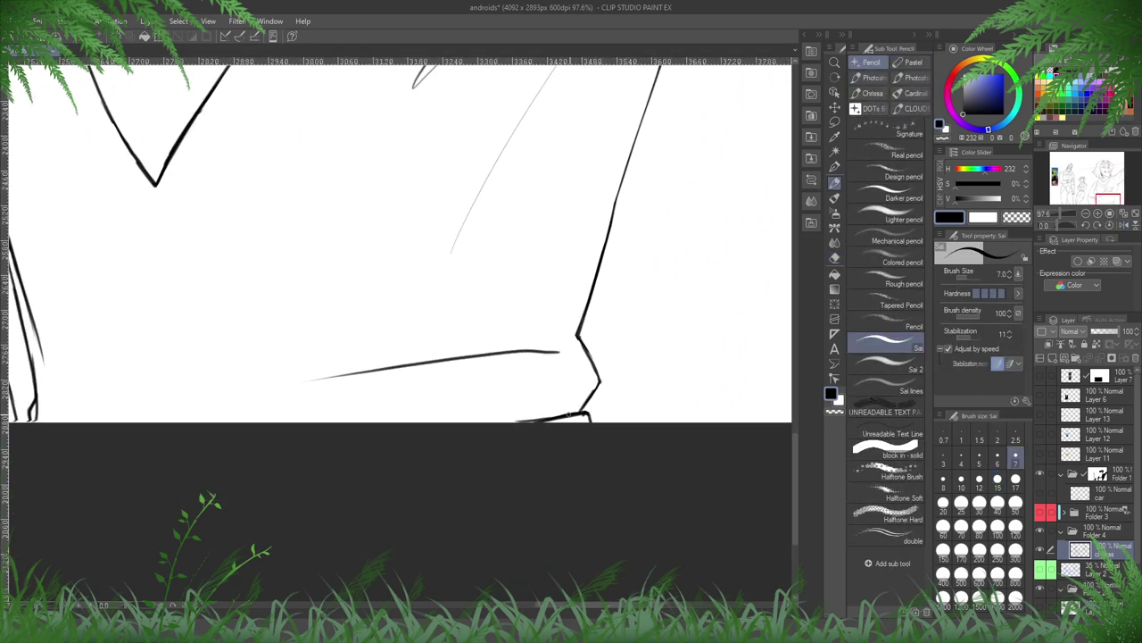
- Thin the line along the hem's lower edge at the canvas border and save the illustration
{"action": "key", "text": "e"}
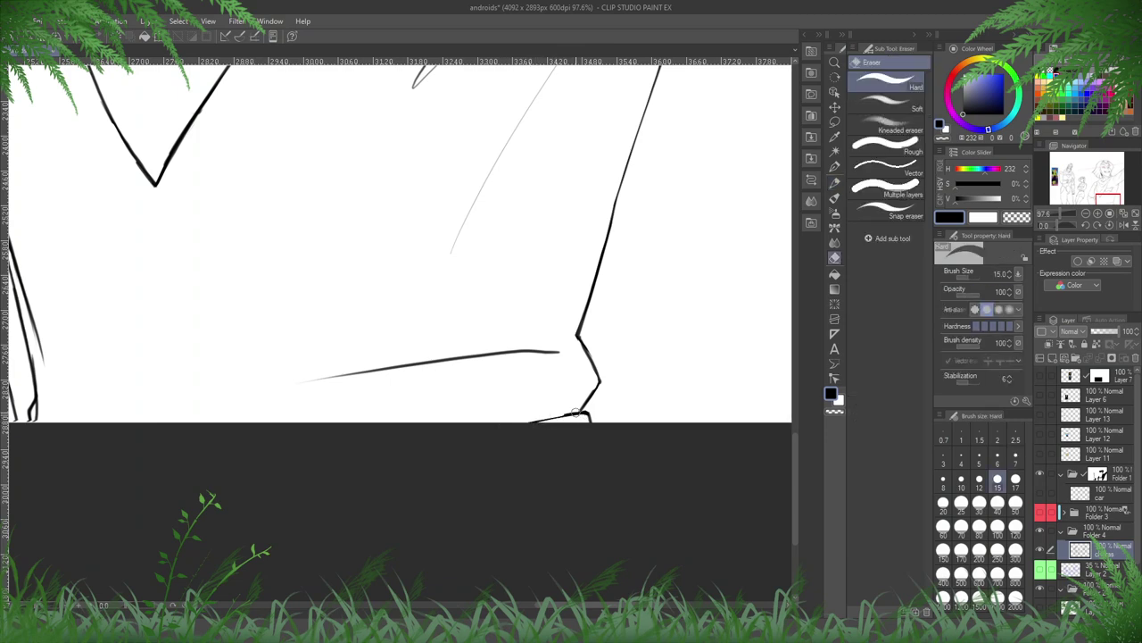
{"action": "key", "text": "p"}
{"action": "scroll", "coordinate": [553, 420], "scroll_direction": "down", "scroll_amount": 3}
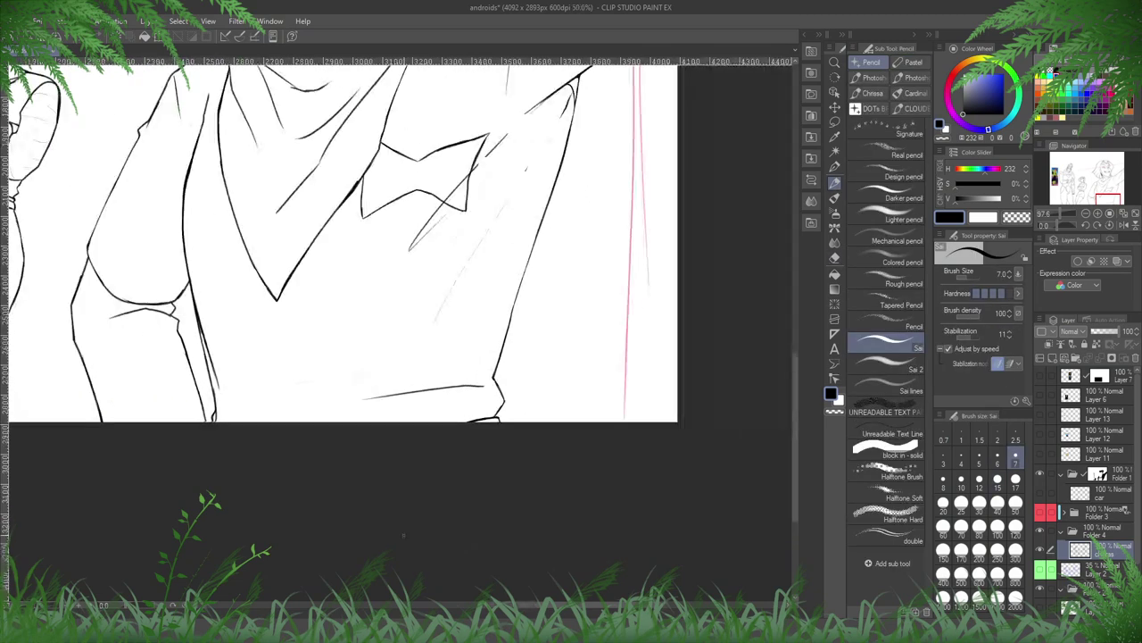
{"action": "left_click_drag", "start_coordinate": [517, 327], "coordinate": [551, 360]}
{"action": "scroll", "coordinate": [374, 328], "scroll_direction": "up", "scroll_amount": 1}
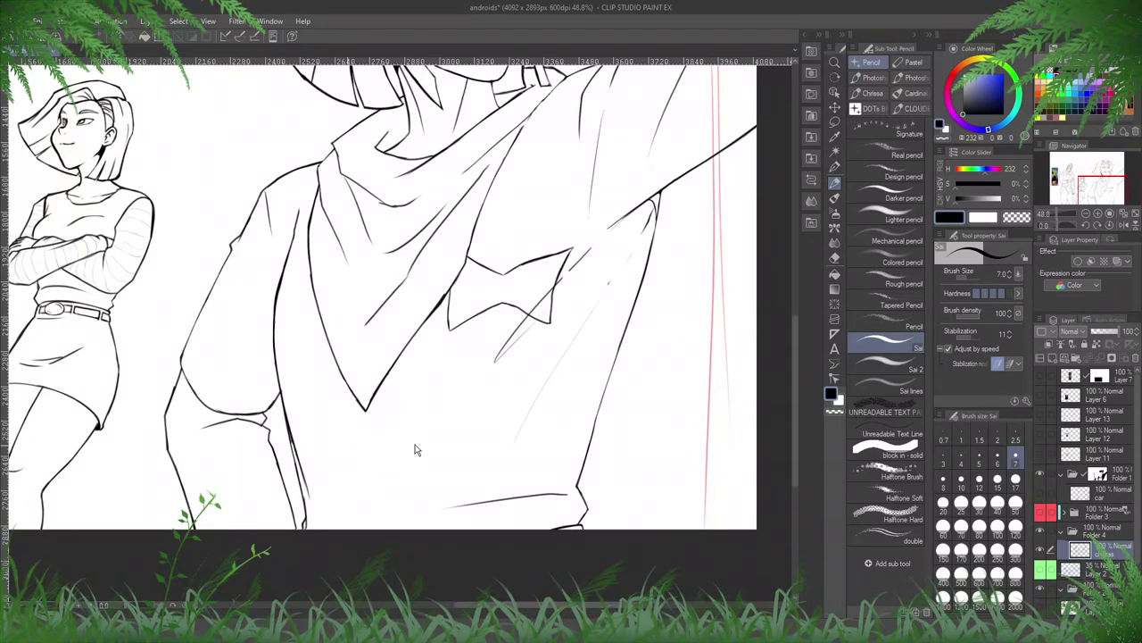
{"action": "key", "text": "ctrl+s"}
- Trim the overlapping lines where the shirt's side passes behind the bent arm, checking with the canvas mirrored
{"action": "scroll", "coordinate": [251, 479], "scroll_direction": "up", "scroll_amount": 4}
{"action": "key", "text": "h"}
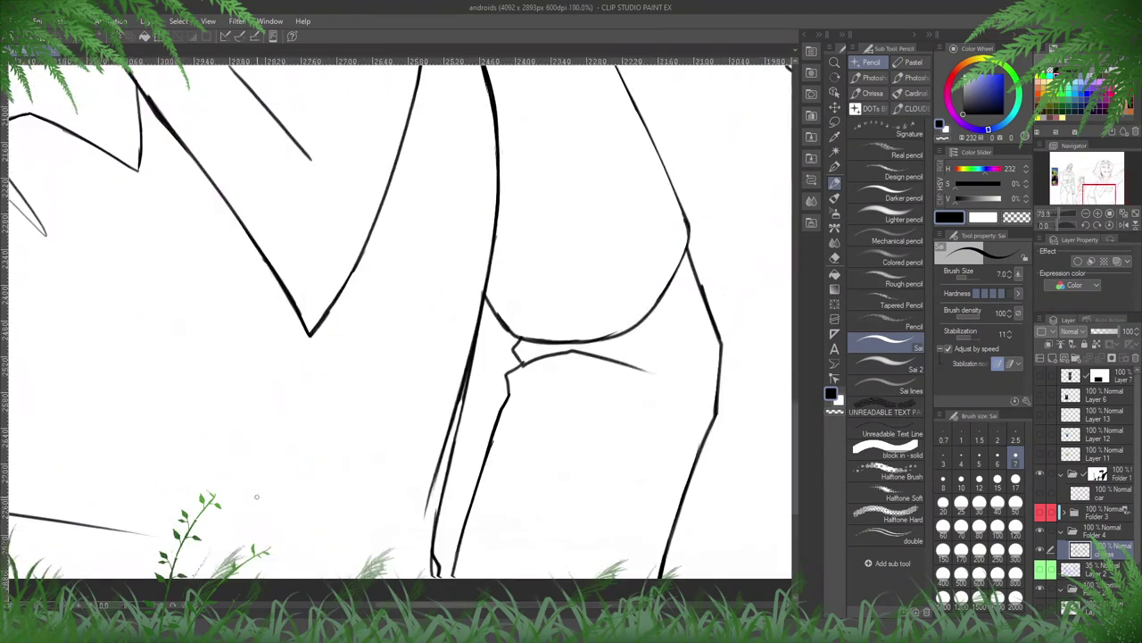
{"action": "key", "text": "e"}
{"action": "mouse_move", "coordinate": [469, 364]}
{"action": "left_mouse_down"}
{"action": "mouse_move", "coordinate": [446, 455]}
{"action": "mouse_move", "coordinate": [484, 428]}
{"action": "left_mouse_up"}
{"action": "mouse_move", "coordinate": [526, 368]}
{"action": "left_mouse_down"}
{"action": "mouse_move", "coordinate": [574, 357]}
{"action": "mouse_move", "coordinate": [514, 376]}
{"action": "mouse_move", "coordinate": [617, 332]}
{"action": "left_mouse_up"}
{"action": "key", "text": "p"}
{"action": "key", "text": "e"}
{"action": "key", "text": "h"}
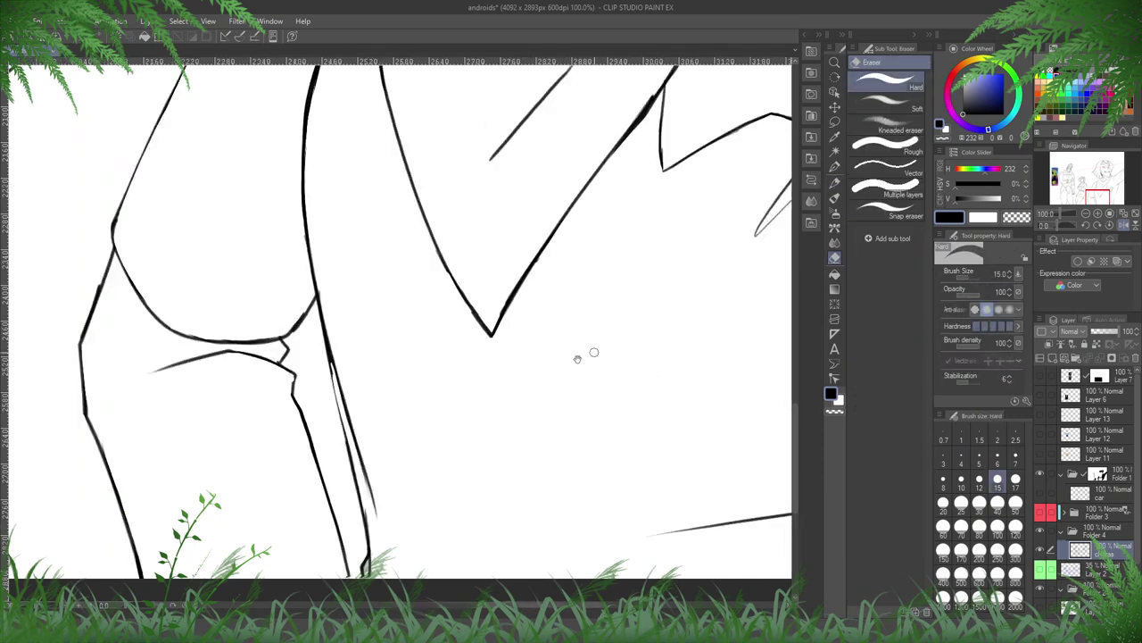
{"action": "left_click_drag", "start_coordinate": [335, 270], "coordinate": [576, 259]}
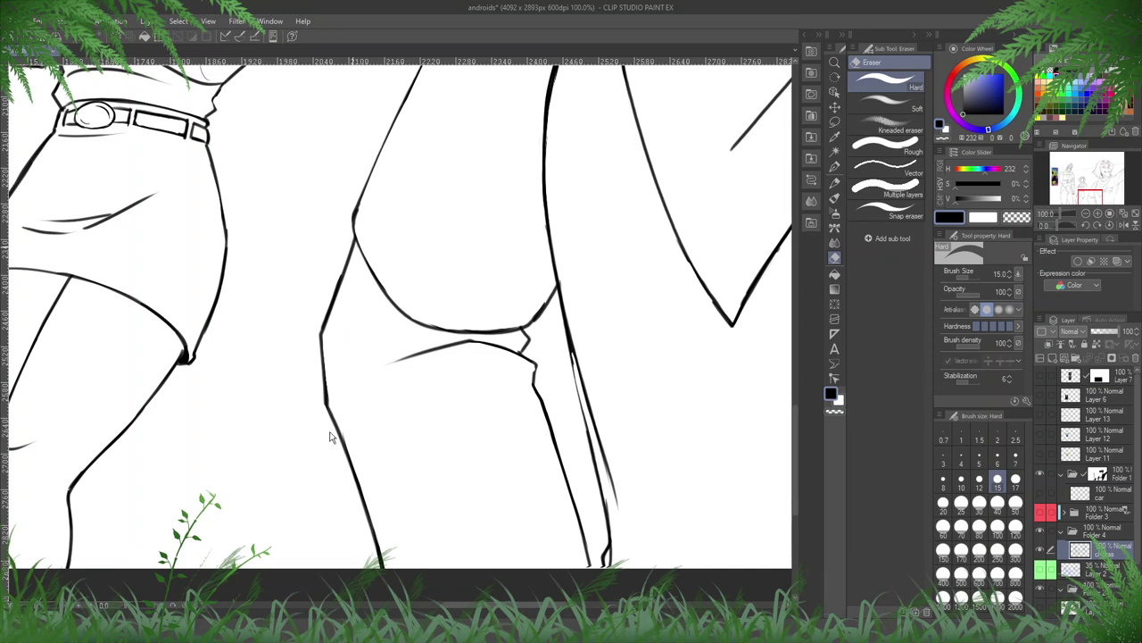
- Erase the torso's side line from the armpit to just above the hem with the Hard eraser at size 50
{"action": "scroll", "coordinate": [330, 436], "scroll_direction": "down", "scroll_amount": 1}
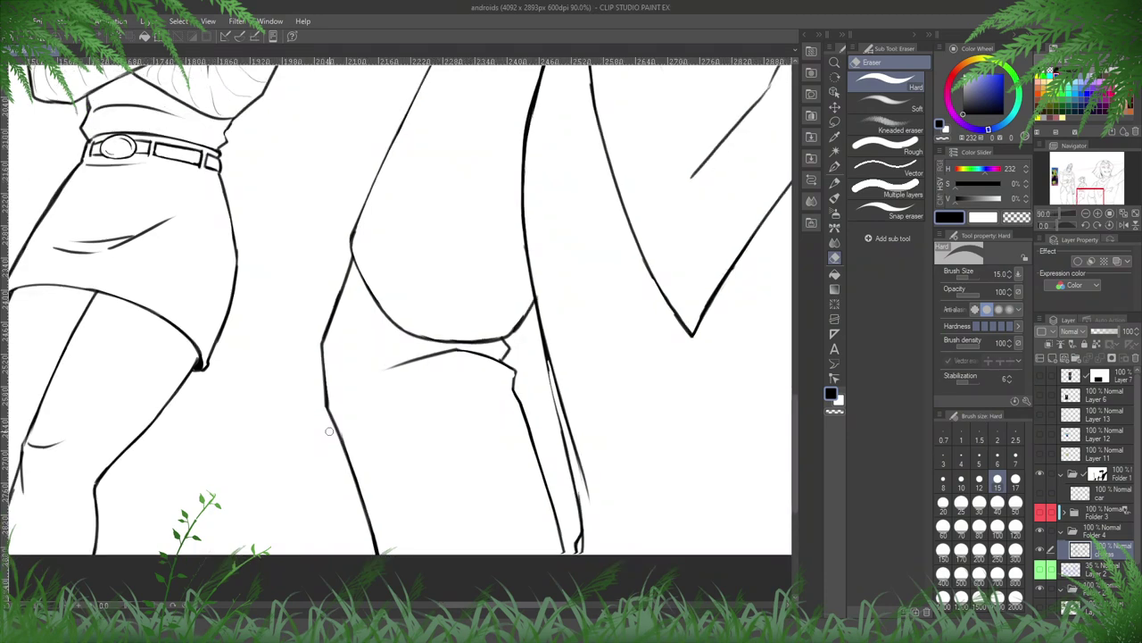
{"action": "scroll", "coordinate": [329, 431], "scroll_direction": "down", "scroll_amount": 4}
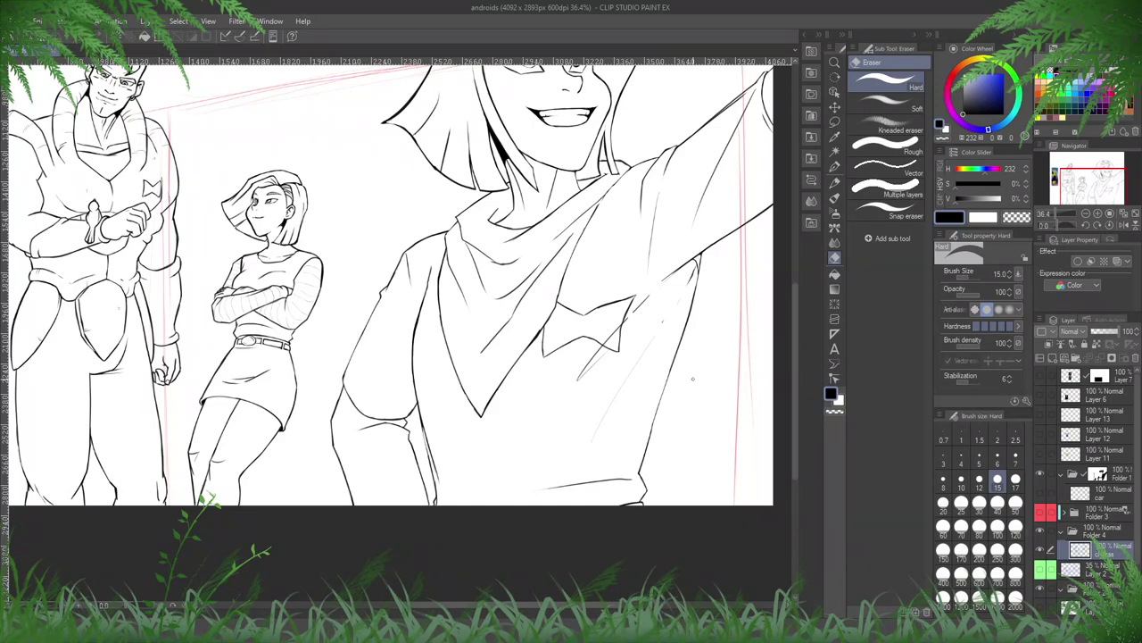
{"action": "scroll", "coordinate": [457, 406], "scroll_direction": "down", "scroll_amount": 5}
{"action": "scroll", "coordinate": [616, 328], "scroll_direction": "up", "scroll_amount": 3}
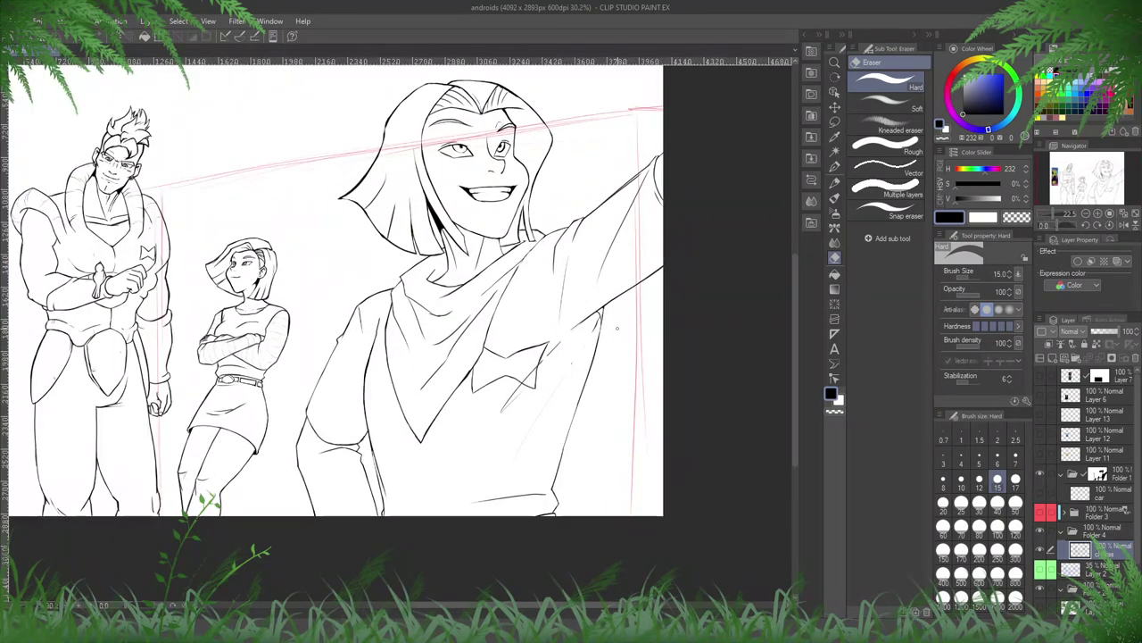
{"action": "left_click", "coordinate": [1016, 505]}
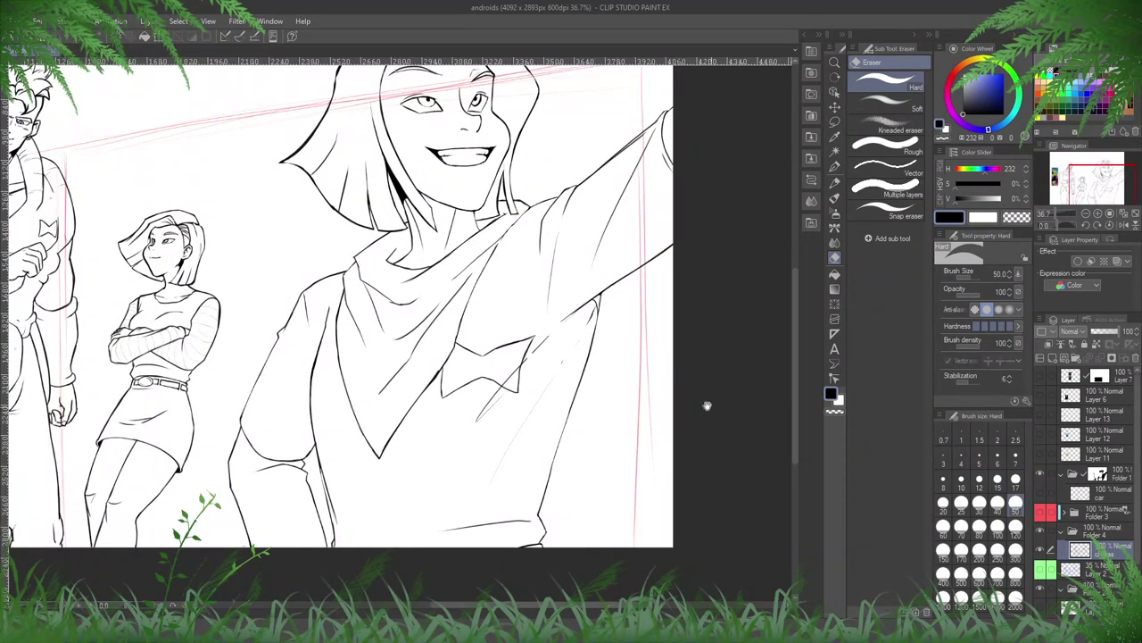
{"action": "left_click_drag", "start_coordinate": [706, 406], "coordinate": [635, 381]}
{"action": "mouse_move", "coordinate": [548, 259]}
{"action": "left_mouse_down"}
{"action": "mouse_move", "coordinate": [526, 283]}
{"action": "mouse_move", "coordinate": [483, 442]}
{"action": "left_mouse_up"}
- Redraw the torso's side line from the armpit down towards the hem with the Sai pencil at size 7
{"action": "key", "text": "p"}
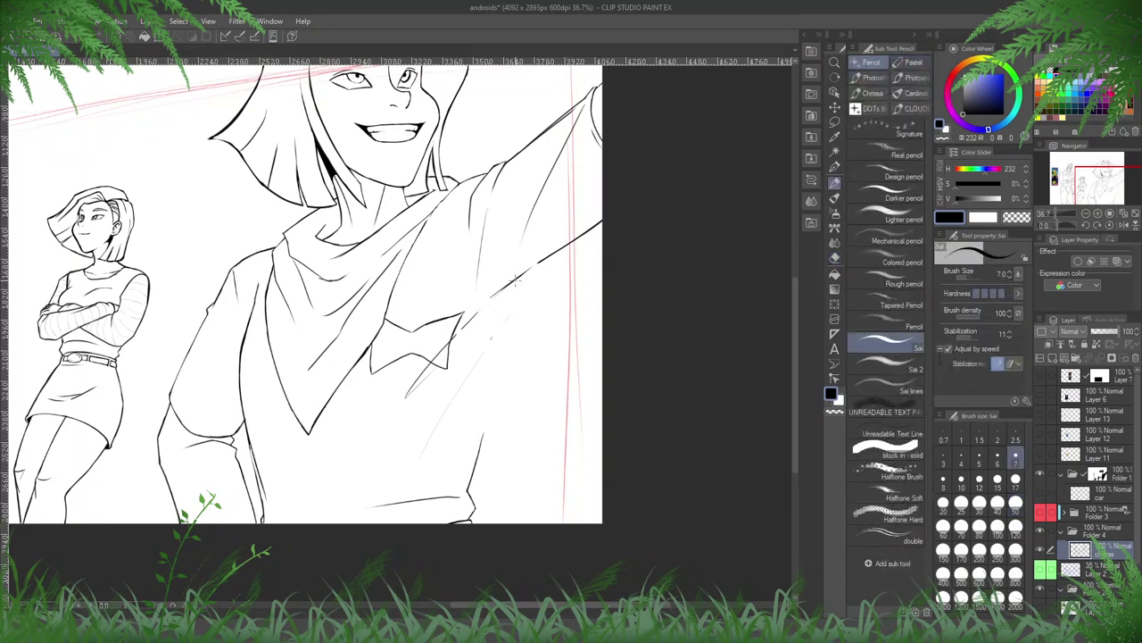
{"action": "left_click_drag", "start_coordinate": [517, 278], "coordinate": [488, 367]}
{"action": "key", "text": "ctrl+z"}
{"action": "left_click_drag", "start_coordinate": [517, 279], "coordinate": [477, 425]}
{"action": "left_click_drag", "start_coordinate": [512, 300], "coordinate": [483, 430]}
{"action": "left_click_drag", "start_coordinate": [498, 351], "coordinate": [472, 475]}
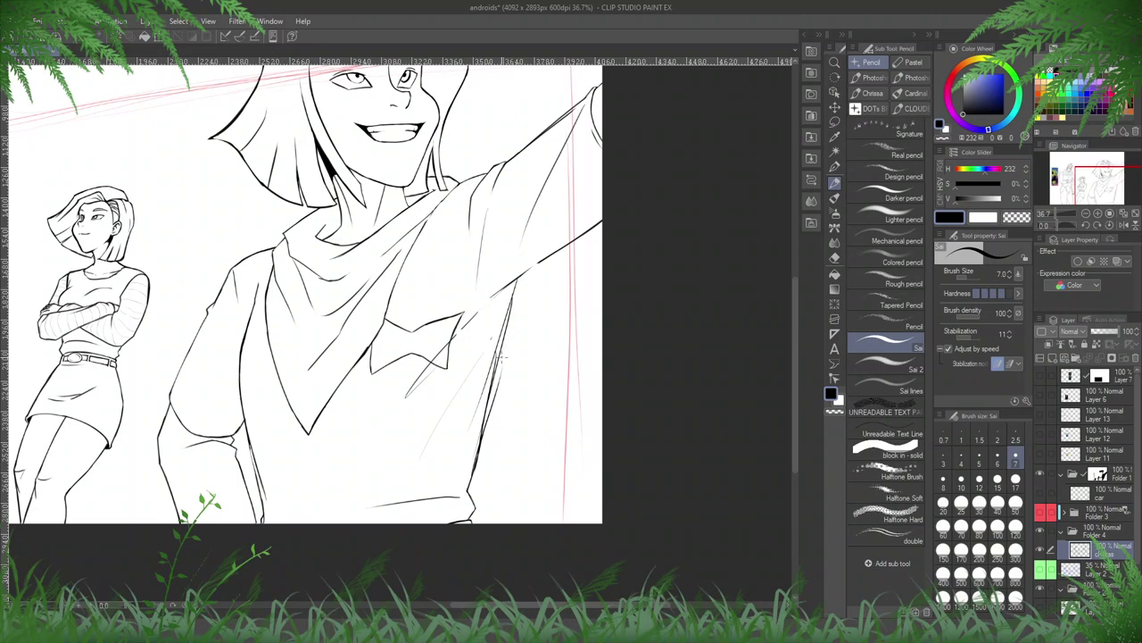
- Trim the doubled middle stretch of the side line and restroke it from the armpit down with the canvas mirrored
{"action": "key", "text": "e"}
{"action": "mouse_move", "coordinate": [495, 382]}
{"action": "left_mouse_down"}
{"action": "mouse_move", "coordinate": [481, 448]}
{"action": "mouse_move", "coordinate": [487, 441]}
{"action": "left_mouse_up"}
{"action": "key", "text": "p"}
{"action": "left_click_drag", "start_coordinate": [511, 309], "coordinate": [483, 437]}
{"action": "left_click_drag", "start_coordinate": [501, 354], "coordinate": [480, 454]}
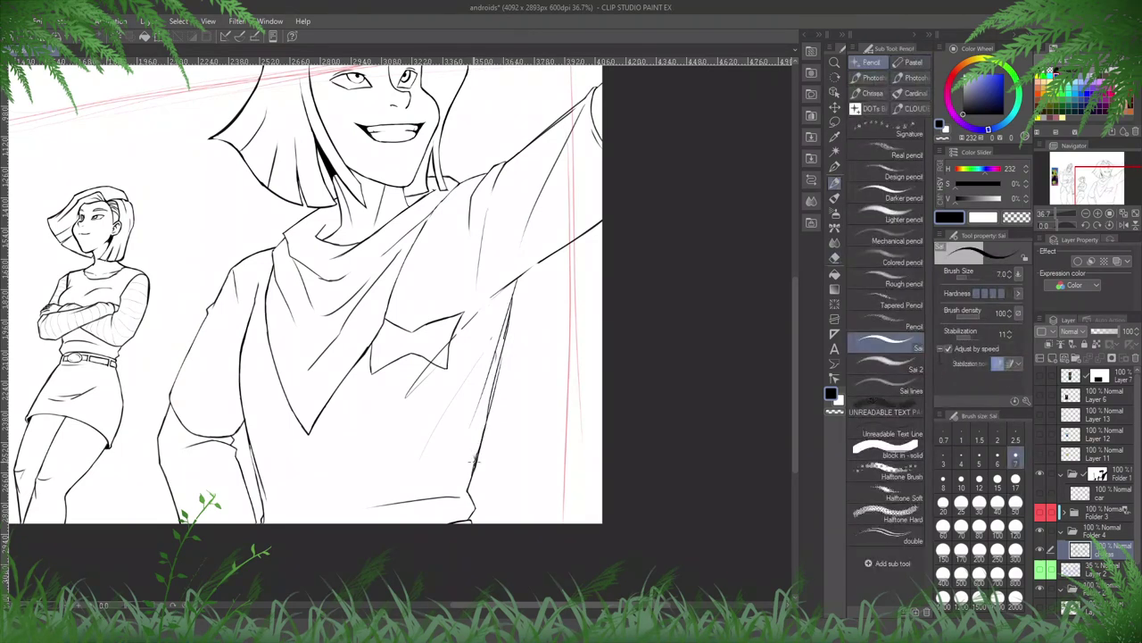
{"action": "key", "text": "h"}
{"action": "key", "text": "ctrl+z"}
{"action": "key", "text": "ctrl+z"}
{"action": "mouse_move", "coordinate": [288, 282]}
{"action": "left_mouse_down"}
{"action": "mouse_move", "coordinate": [306, 389]}
{"action": "mouse_move", "coordinate": [300, 435]}
{"action": "left_mouse_up"}
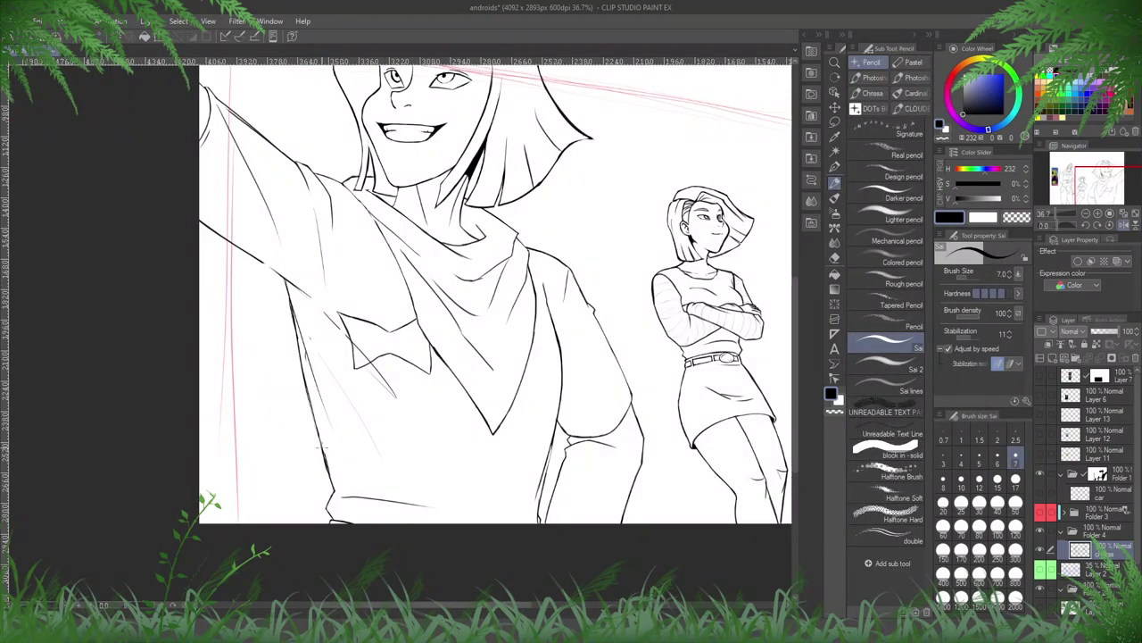
- Restore the canvas from its mirrored view, then erase and redraw the upper stretch of the side line below the armpit
{"action": "key", "text": "h"}
{"action": "key", "text": "e"}
{"action": "left_click_drag", "start_coordinate": [516, 287], "coordinate": [505, 331]}
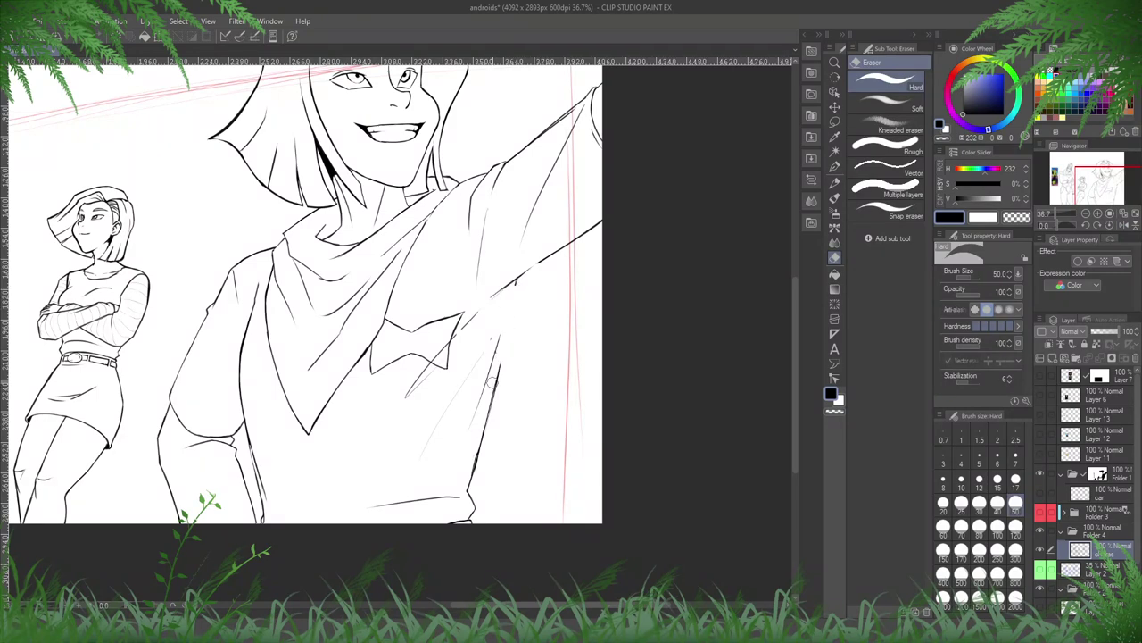
{"action": "key", "text": "p"}
{"action": "left_click_drag", "start_coordinate": [517, 280], "coordinate": [502, 350]}
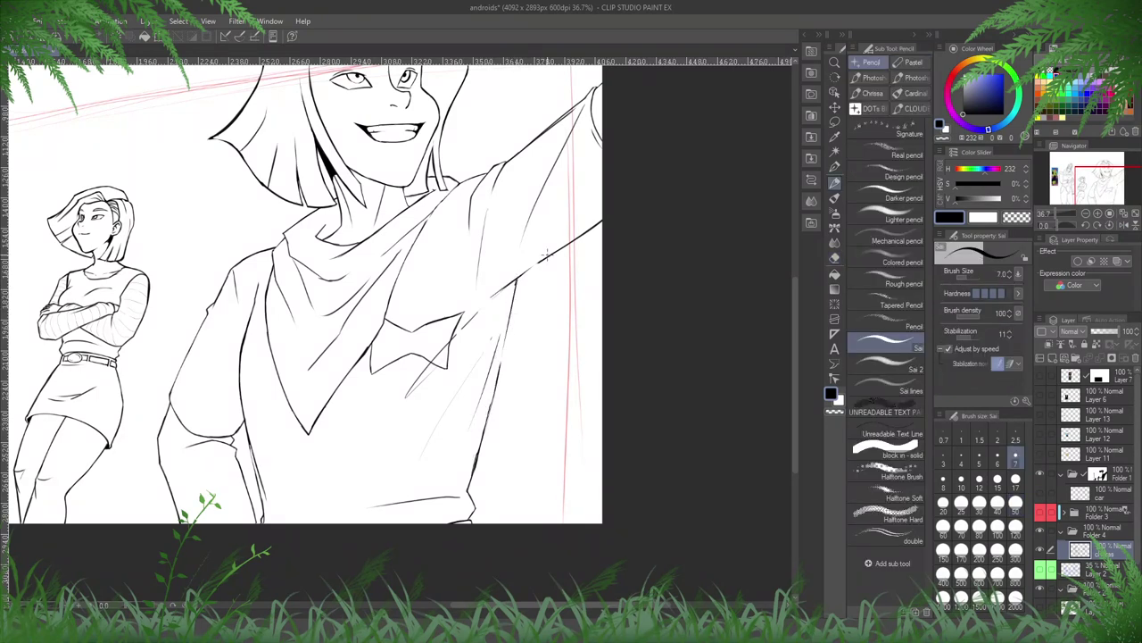
{"action": "mouse_move", "coordinate": [548, 256]}
{"action": "left_mouse_down"}
{"action": "mouse_move", "coordinate": [517, 279]}
{"action": "mouse_move", "coordinate": [527, 270]}
{"action": "mouse_move", "coordinate": [494, 394]}
{"action": "left_mouse_up"}
{"action": "key", "text": "ctrl+z"}
{"action": "mouse_move", "coordinate": [516, 284]}
{"action": "left_mouse_down"}
{"action": "mouse_move", "coordinate": [497, 374]}
{"action": "mouse_move", "coordinate": [498, 353]}
{"action": "left_mouse_up"}
- Touch up the junction of the torso's side line and the raised arm's underside at the armpit
{"action": "key", "text": "e"}
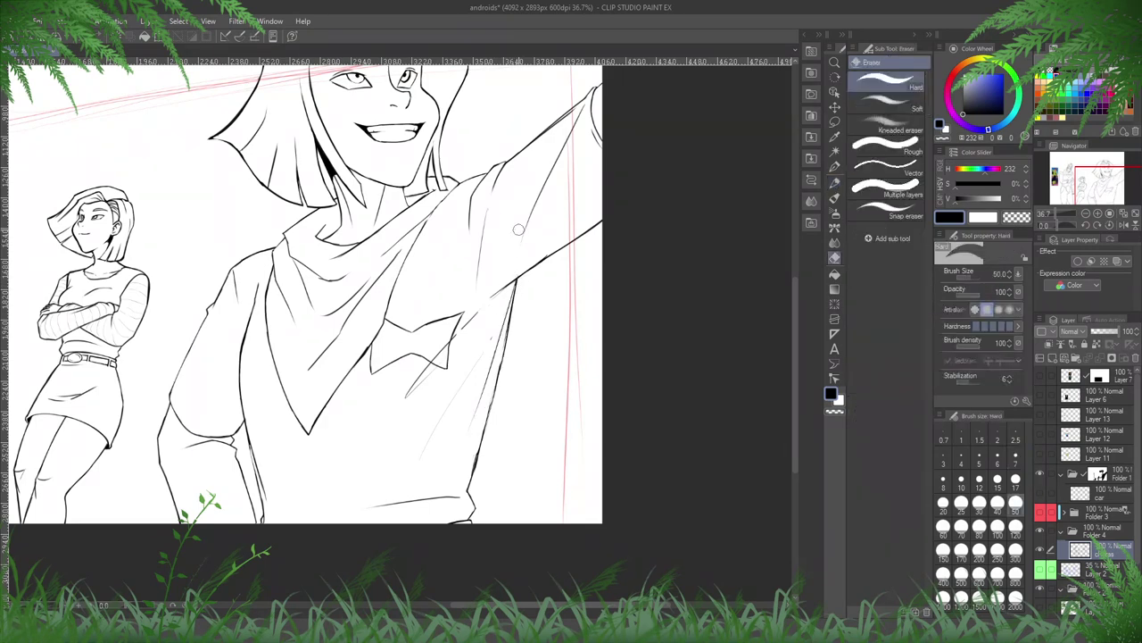
{"action": "scroll", "coordinate": [629, 374], "scroll_direction": "down", "scroll_amount": 3}
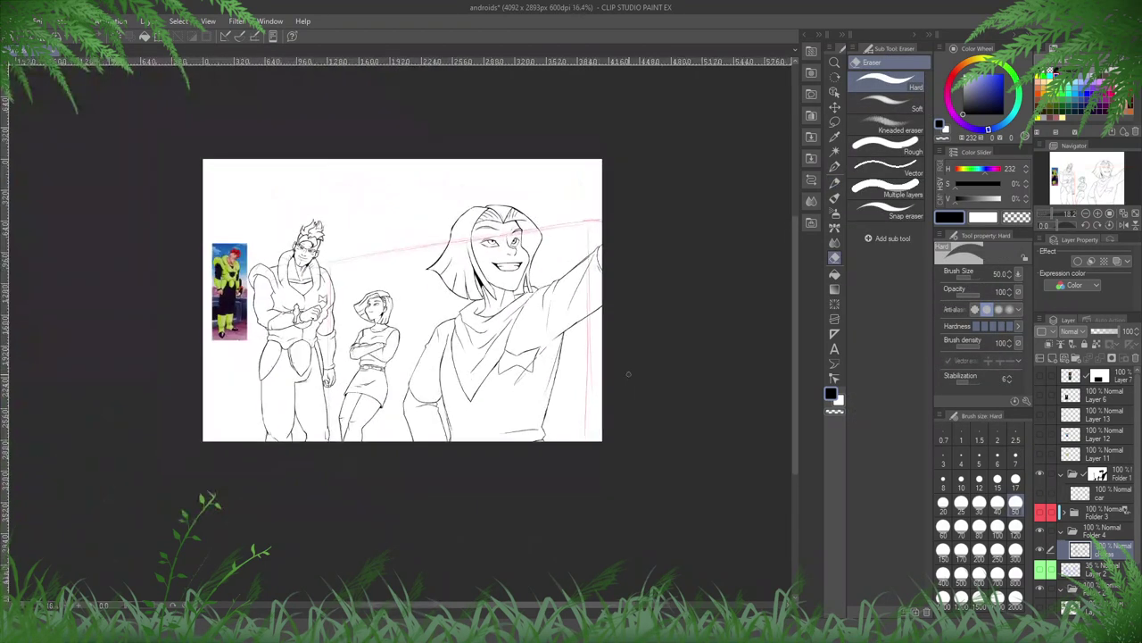
{"action": "scroll", "coordinate": [605, 365], "scroll_direction": "up", "scroll_amount": 4}
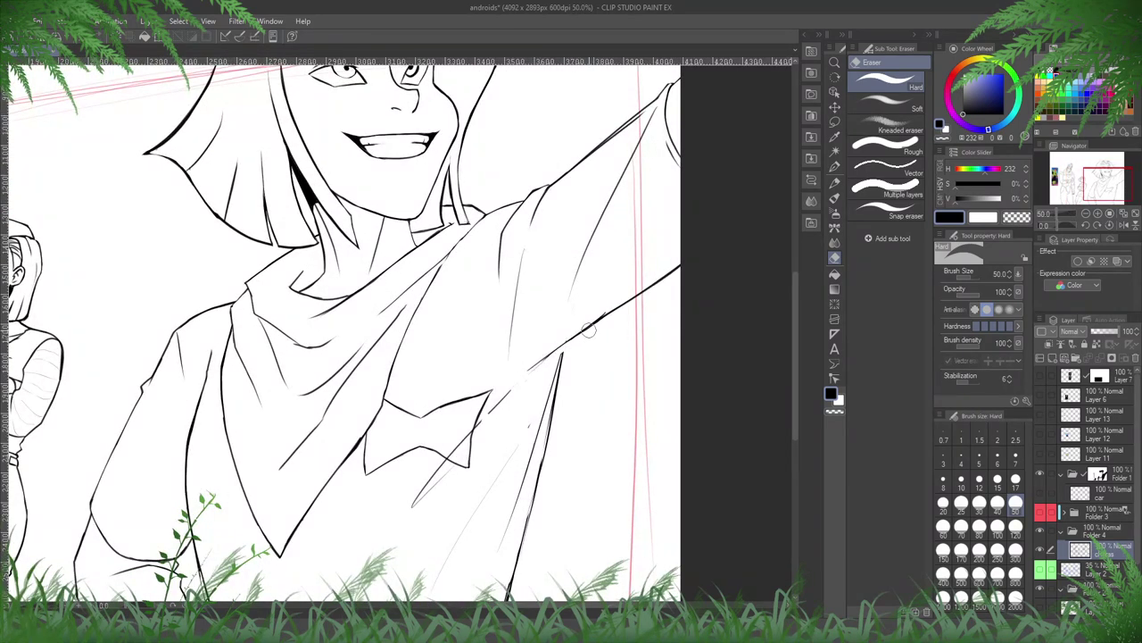
{"action": "key", "text": "p"}
{"action": "key", "text": "e"}
{"action": "scroll", "coordinate": [597, 301], "scroll_direction": "down", "scroll_amount": 3}
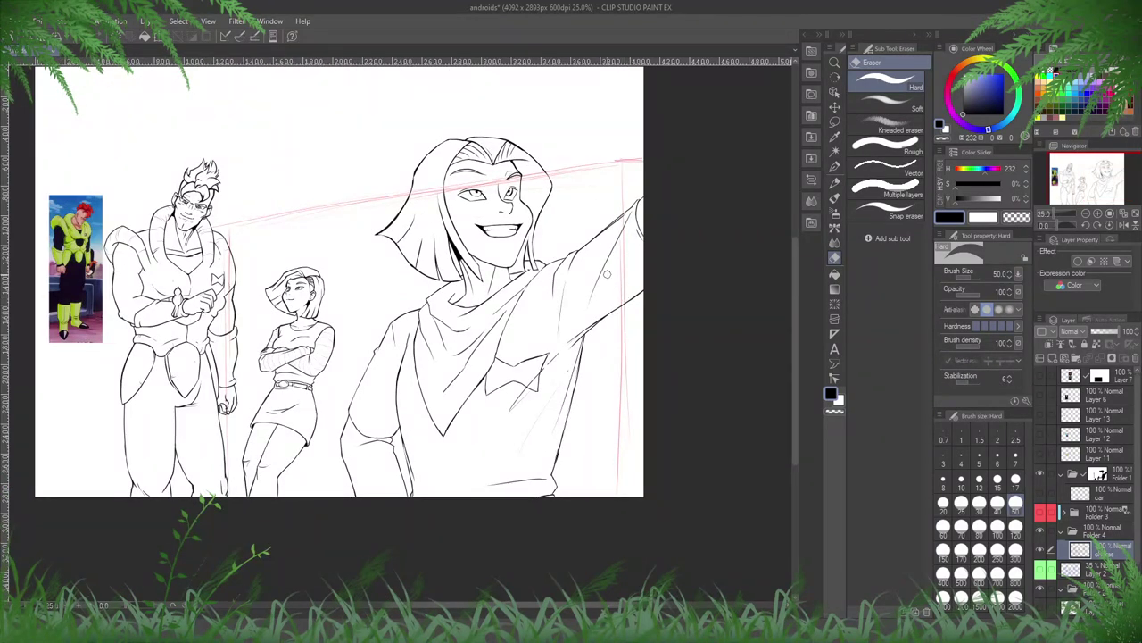
- Show the car sketch layer and clear the layer mask on Folder 1
{"action": "left_click_drag", "start_coordinate": [531, 265], "coordinate": [591, 267]}
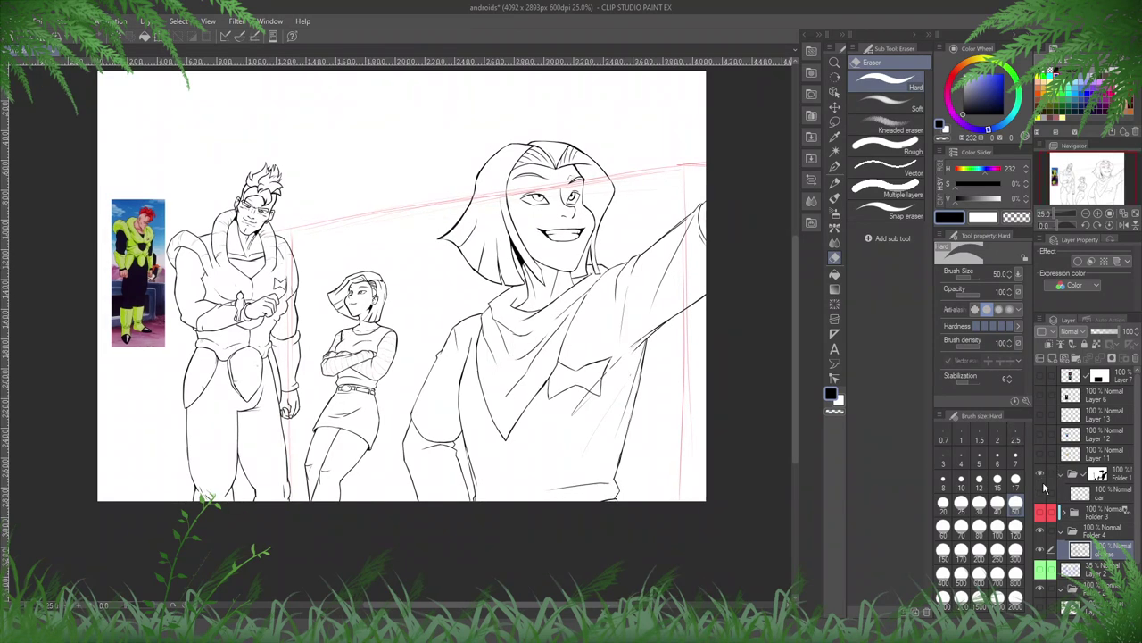
{"action": "left_click", "coordinate": [1040, 490]}
{"action": "left_click", "coordinate": [1097, 493]}
{"action": "left_click", "coordinate": [1106, 476]}
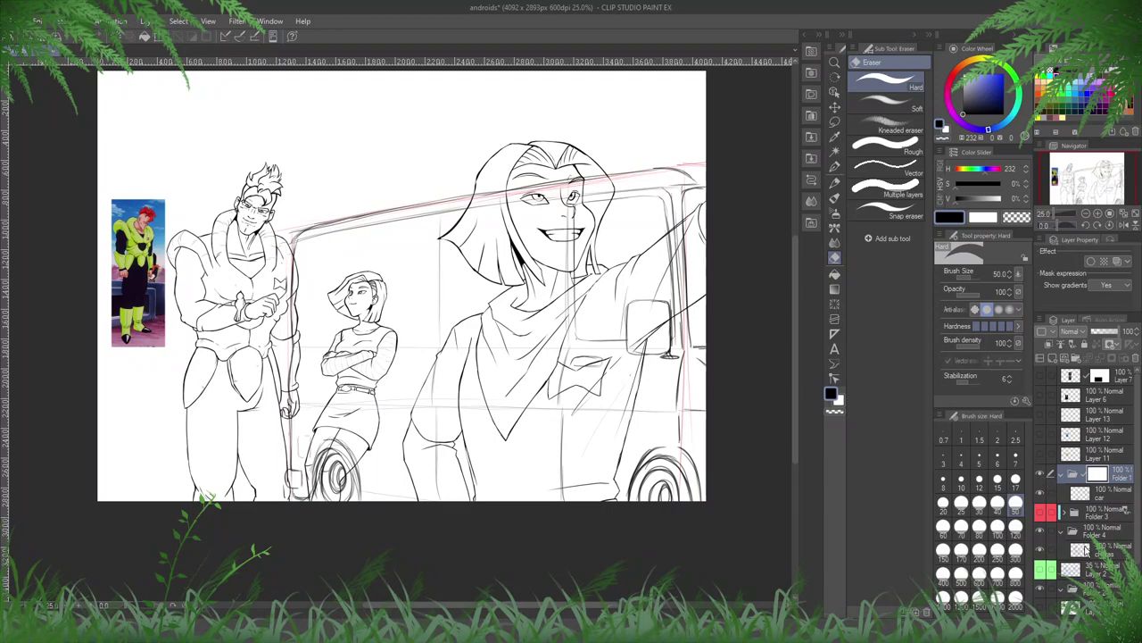
- Auto-select the background on the characters' line art layer and invert the selection to cover the three characters
{"action": "left_click", "coordinate": [1084, 549]}
{"action": "left_click", "coordinate": [835, 151]}
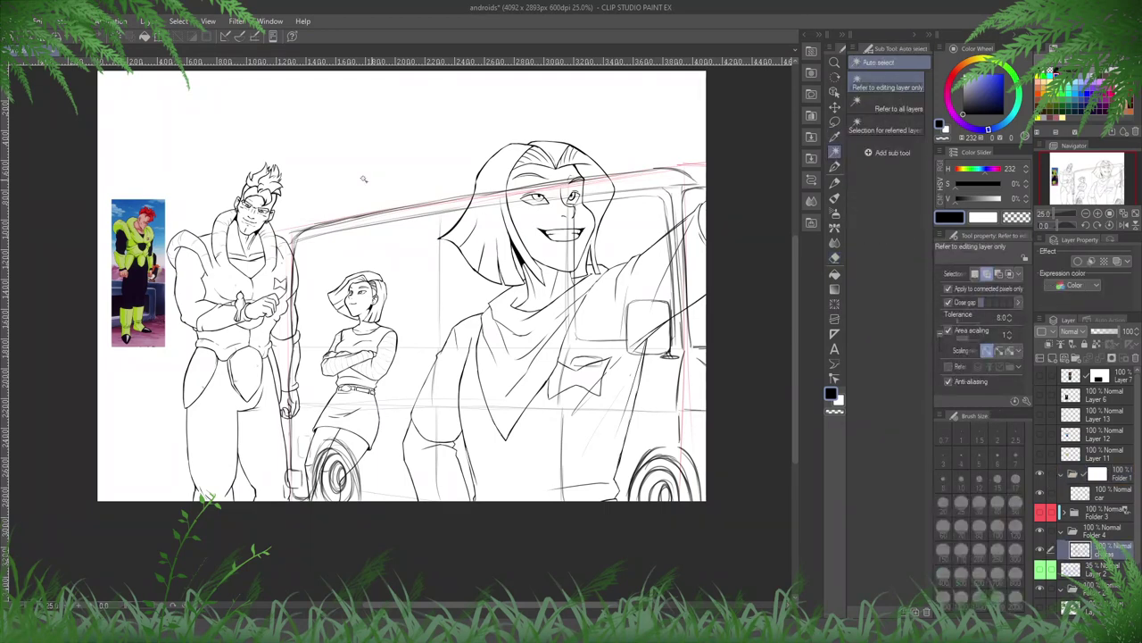
{"action": "left_click", "coordinate": [343, 395]}
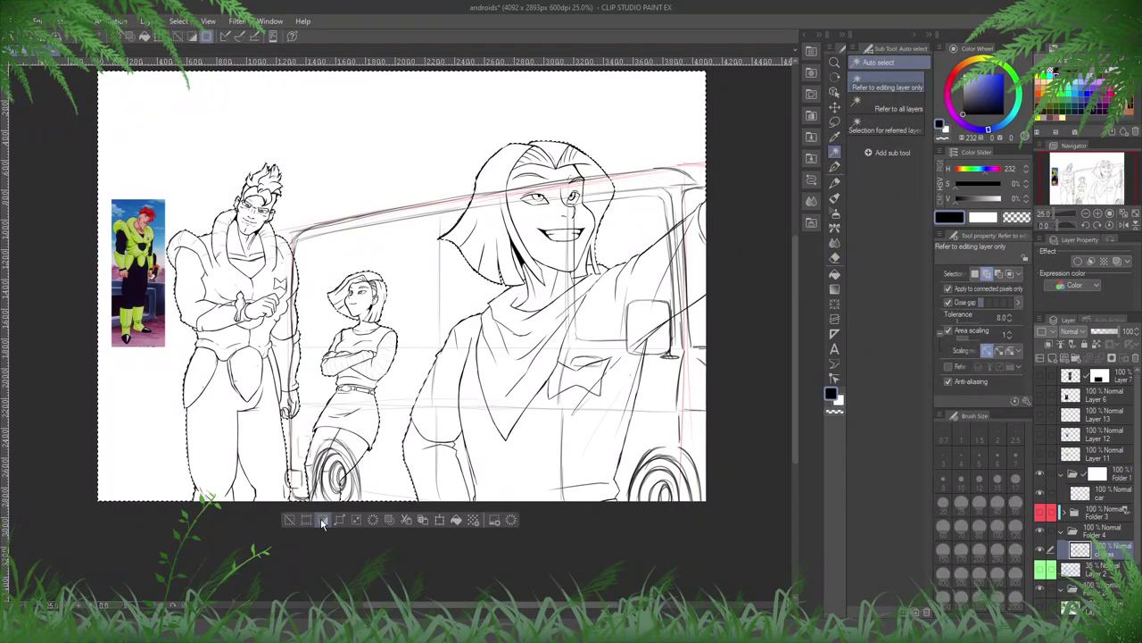
{"action": "left_click", "coordinate": [322, 522]}
- Delete the selected character area from Folder 1's mask to hide the car behind the characters, and deselect
{"action": "left_click", "coordinate": [1097, 474]}
{"action": "key", "text": "Delete"}
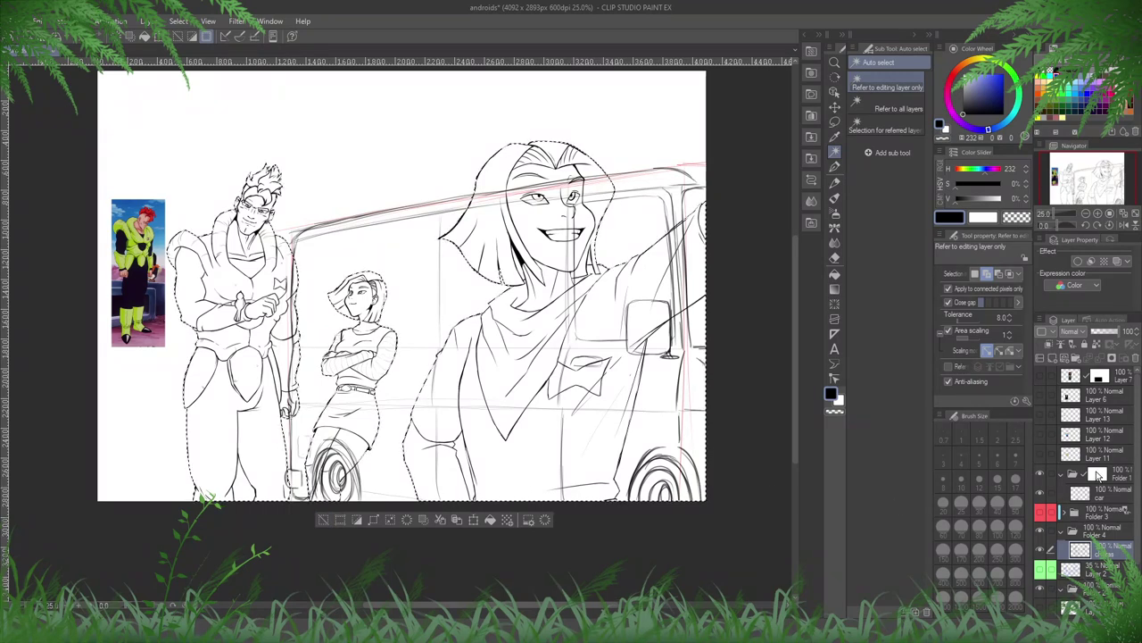
{"action": "key", "text": "ctrl+d"}
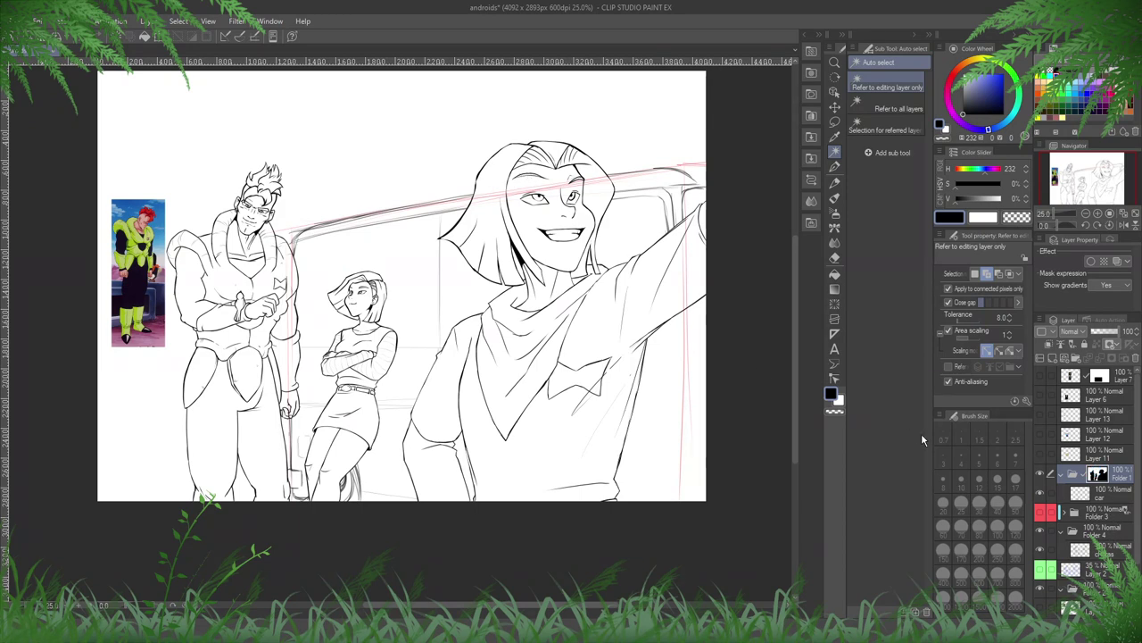
- Auto-select the background around the characters on their line art layer, including the enclosed gaps, and invert the selection
{"action": "left_click", "coordinate": [1121, 548]}
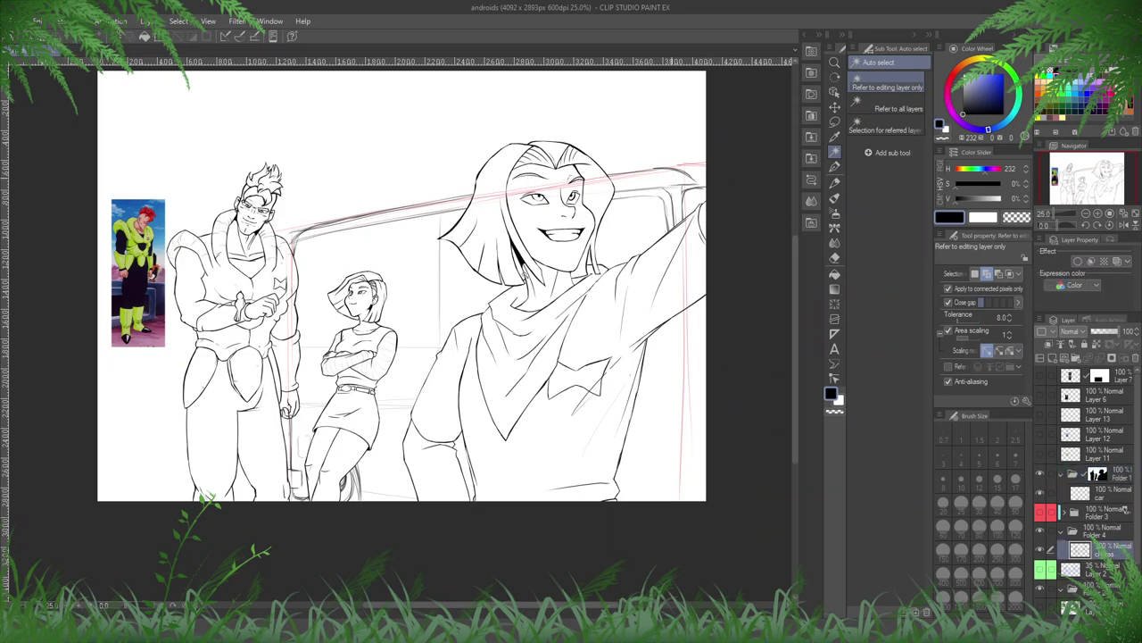
{"action": "left_click", "coordinate": [574, 280]}
{"action": "scroll", "coordinate": [592, 275], "scroll_direction": "up", "scroll_amount": 2}
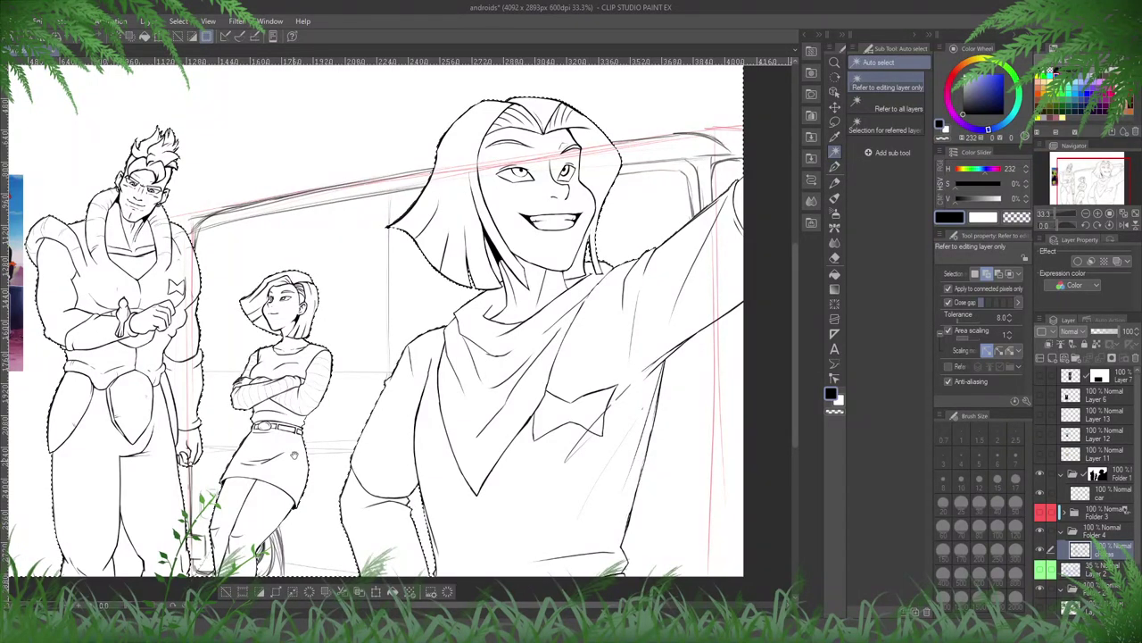
{"action": "left_click_drag", "start_coordinate": [294, 455], "coordinate": [442, 388]}
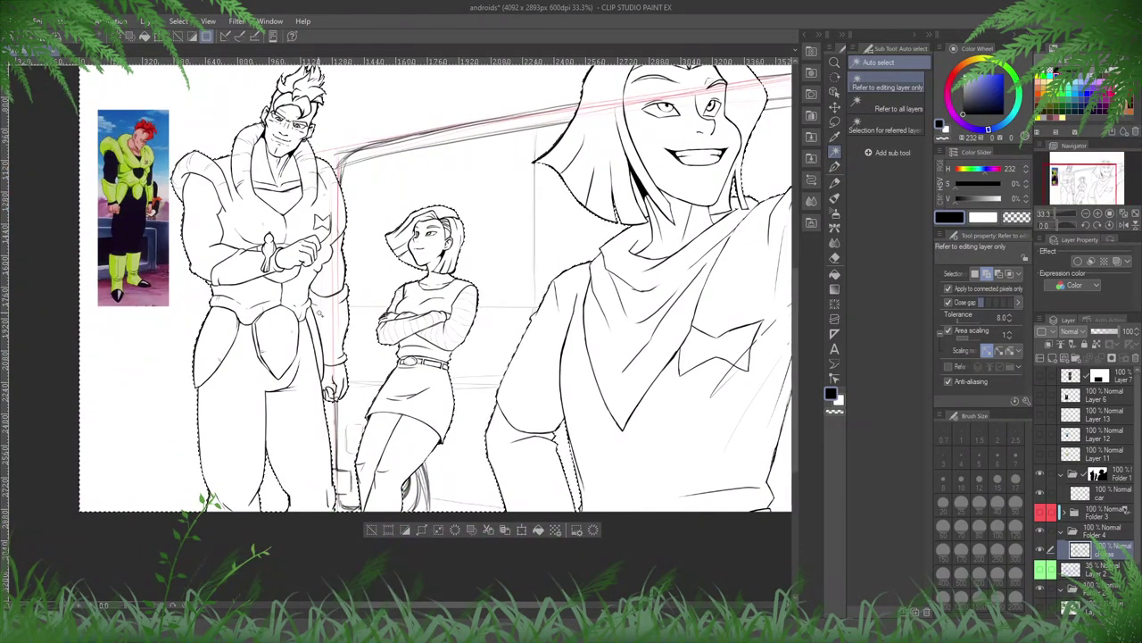
{"action": "left_click_drag", "start_coordinate": [422, 190], "coordinate": [420, 194]}
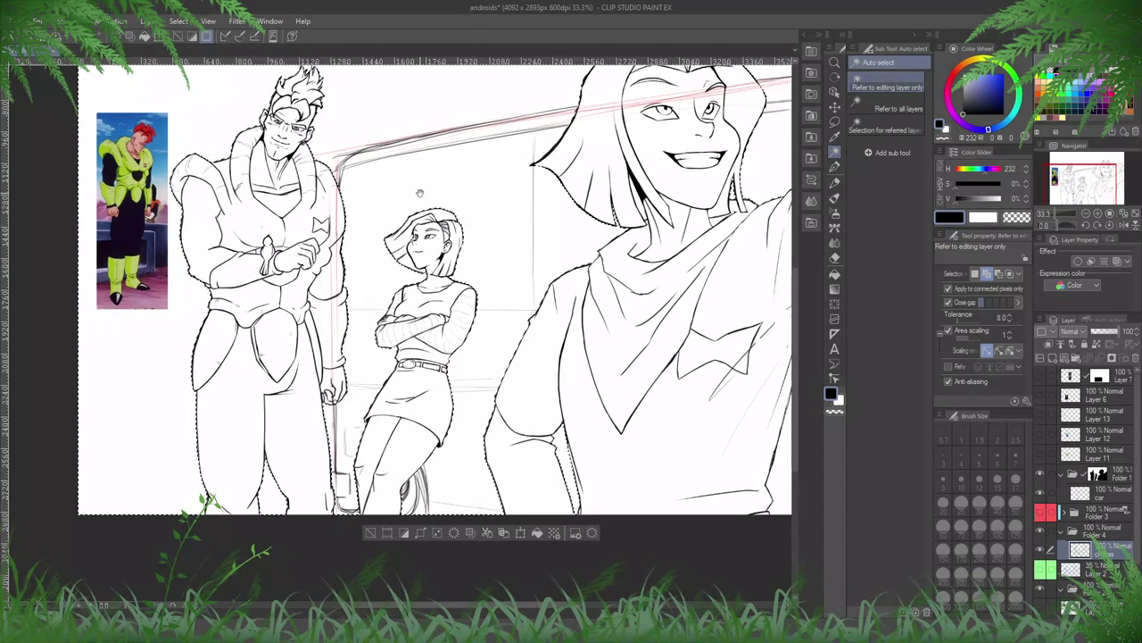
{"action": "left_click", "coordinate": [405, 535]}
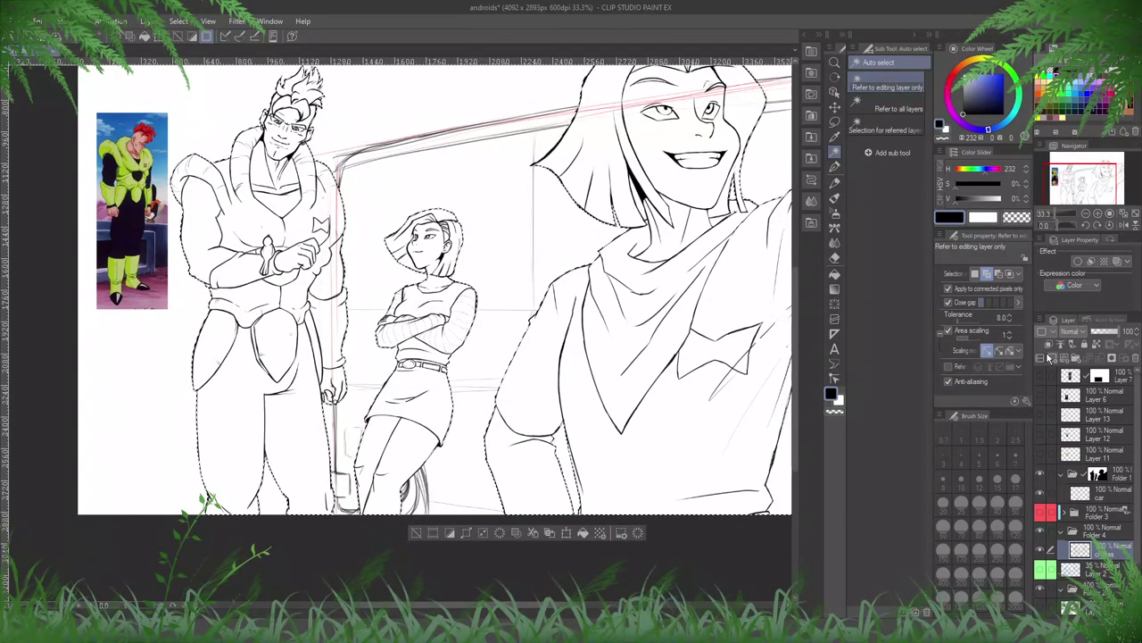
- Fill the selected silhouettes with grey (H 232, S 0%, V 58%) on a new layer beneath the characters' line art, and deselect
{"action": "left_click", "coordinate": [1052, 357]}
{"action": "left_click_drag", "start_coordinate": [1107, 554], "coordinate": [1107, 578]}
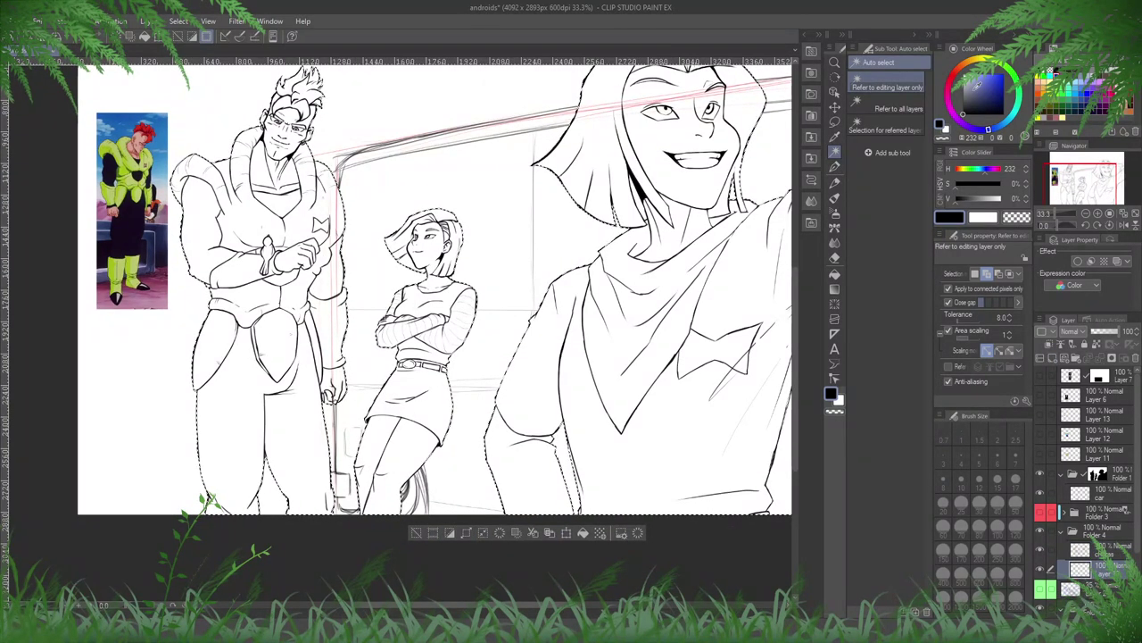
{"action": "left_click_drag", "start_coordinate": [979, 87], "coordinate": [958, 91]}
{"action": "left_click", "coordinate": [583, 533]}
{"action": "left_click", "coordinate": [416, 533]}
{"action": "scroll", "coordinate": [407, 353], "scroll_direction": "down", "scroll_amount": 2}
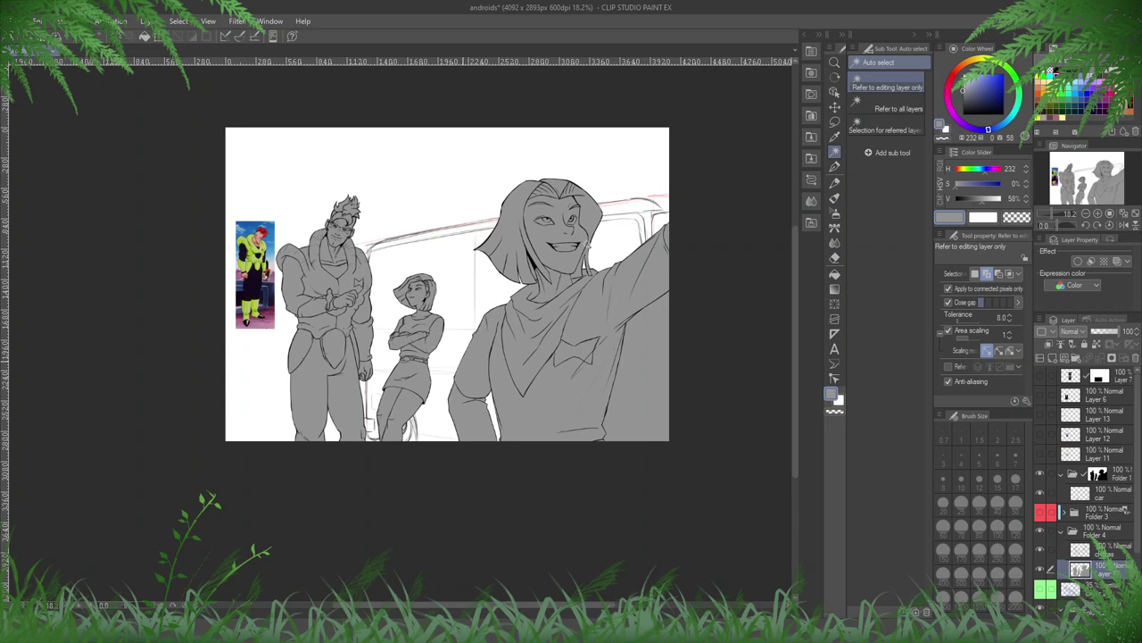
{"action": "key", "text": "ctrl+plus"}
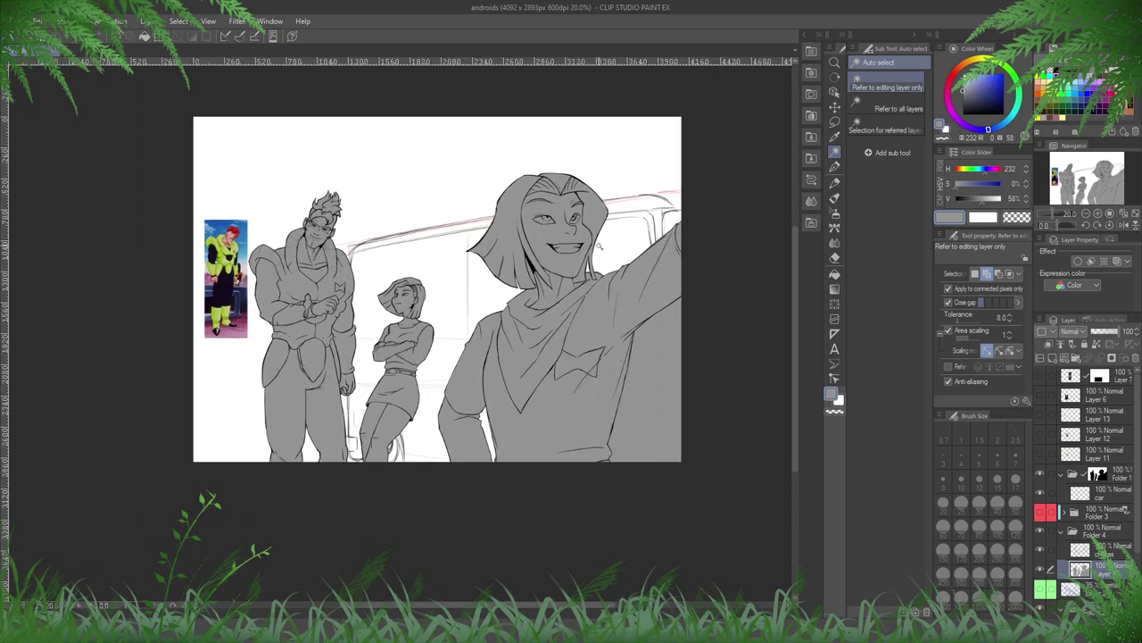
- Create a new layer clipped to the grey base, and set up a black fill that refers to the characters' line art
{"action": "scroll", "coordinate": [599, 247], "scroll_direction": "up", "scroll_amount": 2}
{"action": "left_click", "coordinate": [832, 275]}
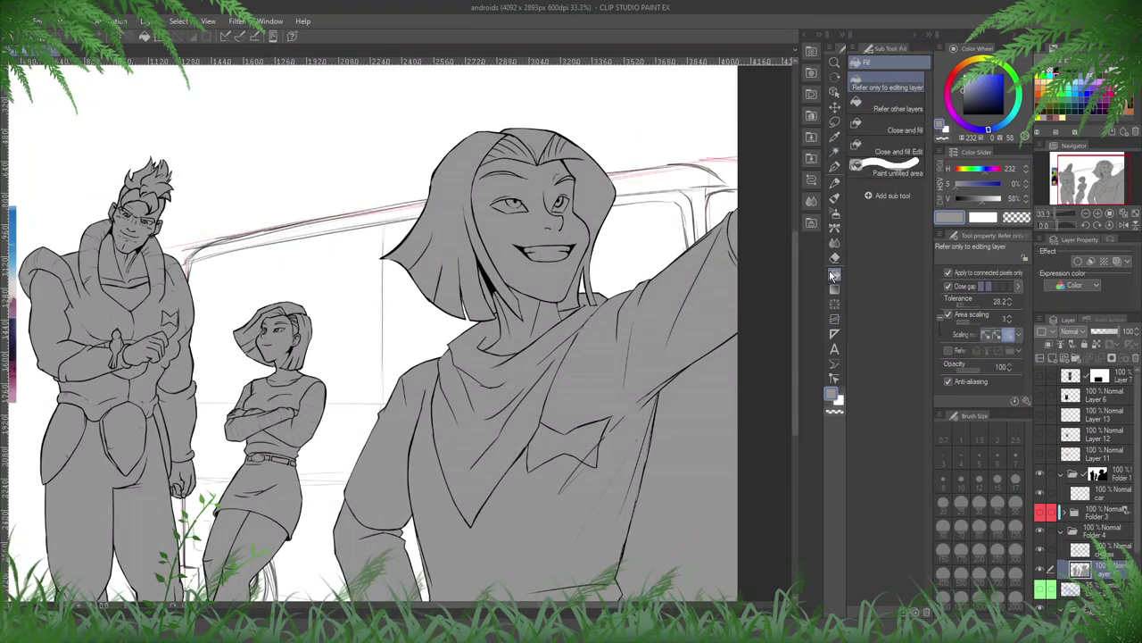
{"action": "left_click", "coordinate": [1053, 357]}
{"action": "left_click", "coordinate": [1048, 345]}
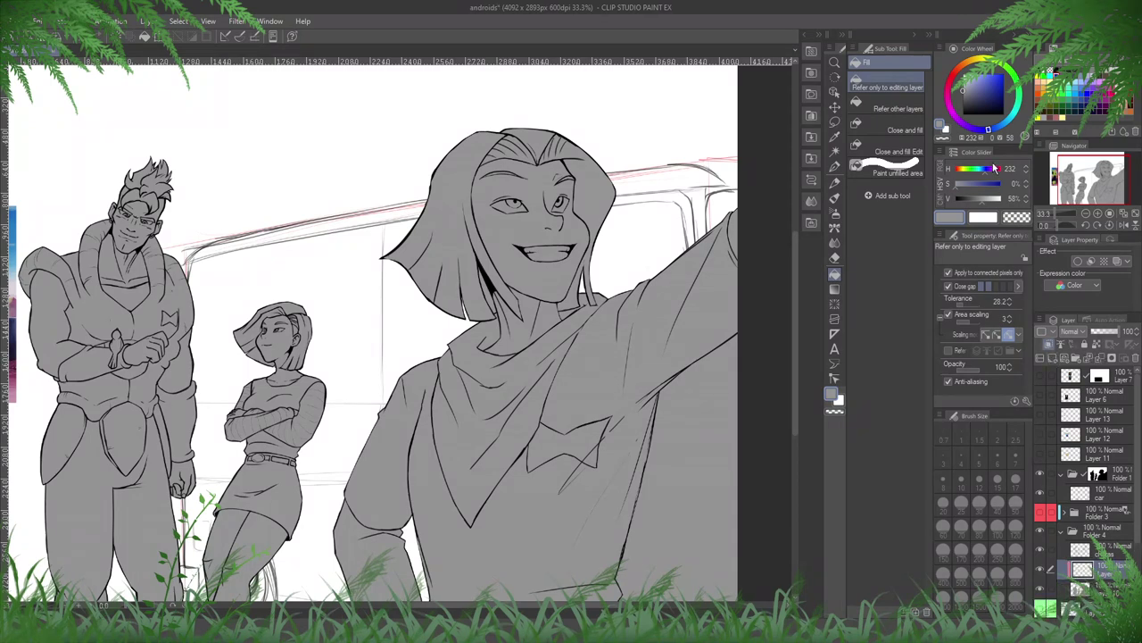
{"action": "left_click_drag", "start_coordinate": [981, 91], "coordinate": [793, 187]}
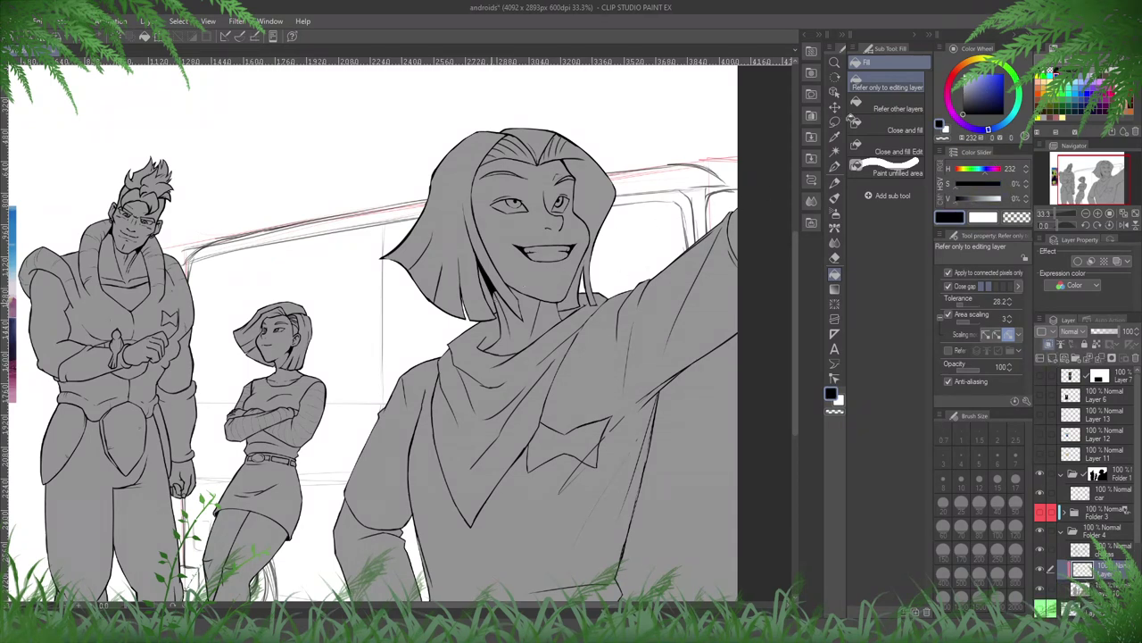
{"action": "left_click", "coordinate": [464, 223]}
{"action": "key", "text": "ctrl+z"}
{"action": "left_click", "coordinate": [892, 106]}
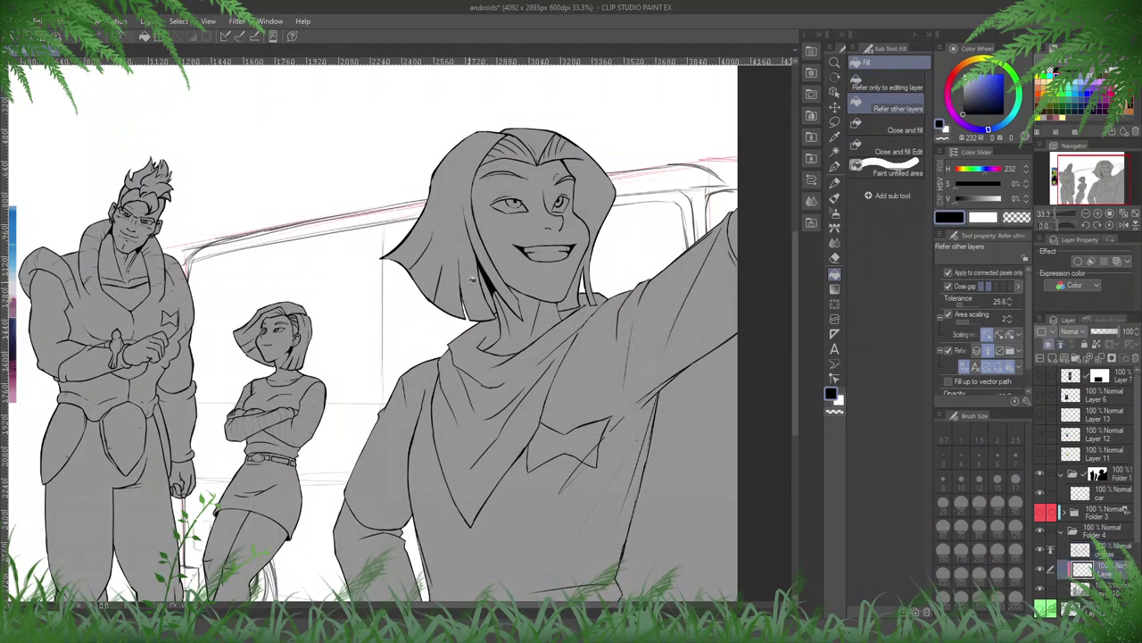
- Fill the shadow under the large woman's hair and the man's upper arms, trousers and neckline with black
{"action": "left_click", "coordinate": [490, 292]}
{"action": "left_click_drag", "start_coordinate": [145, 271], "coordinate": [306, 181]}
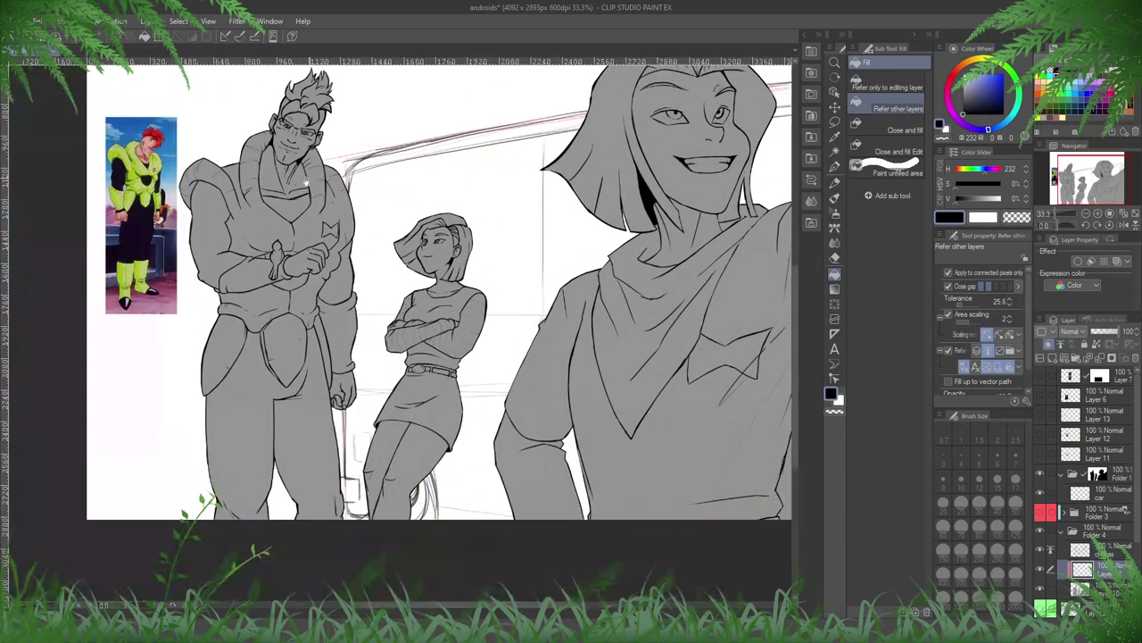
{"action": "left_click", "coordinate": [221, 248]}
{"action": "left_click", "coordinate": [245, 384]}
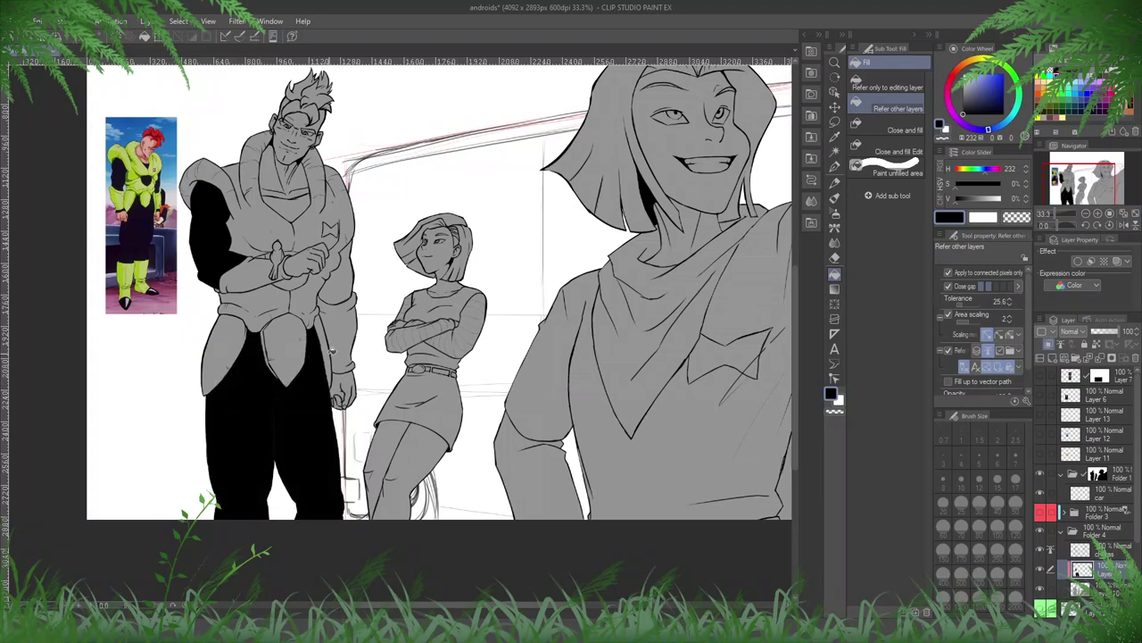
{"action": "left_click", "coordinate": [345, 282]}
{"action": "left_click", "coordinate": [289, 204]}
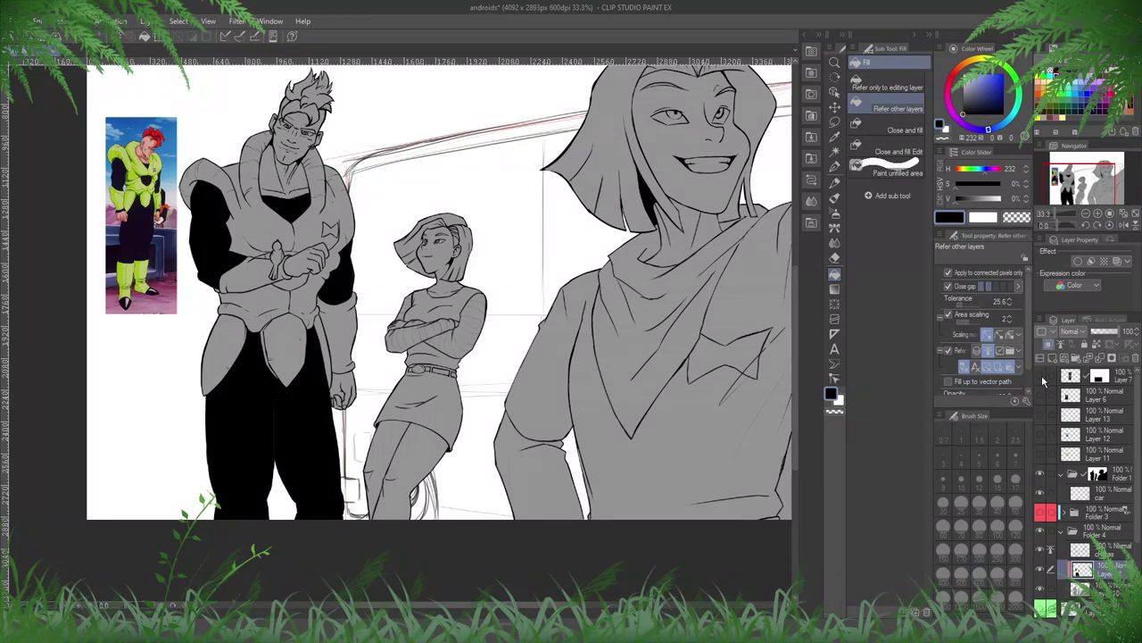
- Check the blonde character's costume reference on Layer 6, hide it again, and delete the layer holding the black fills
{"action": "left_click", "coordinate": [1040, 393]}
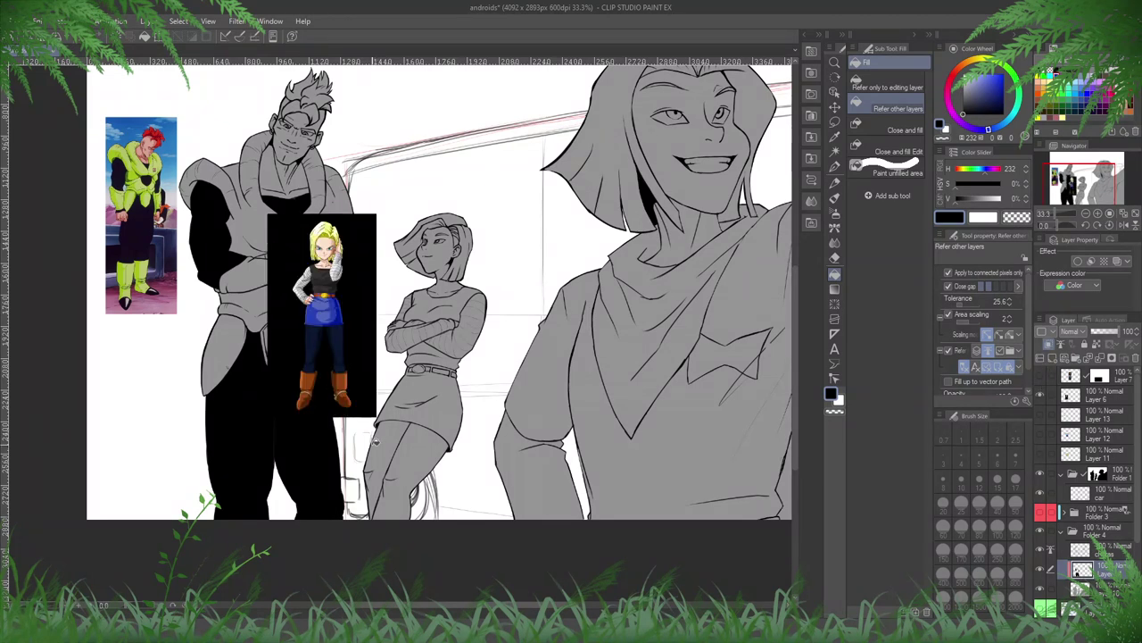
{"action": "scroll", "coordinate": [359, 386], "scroll_direction": "up", "scroll_amount": 3}
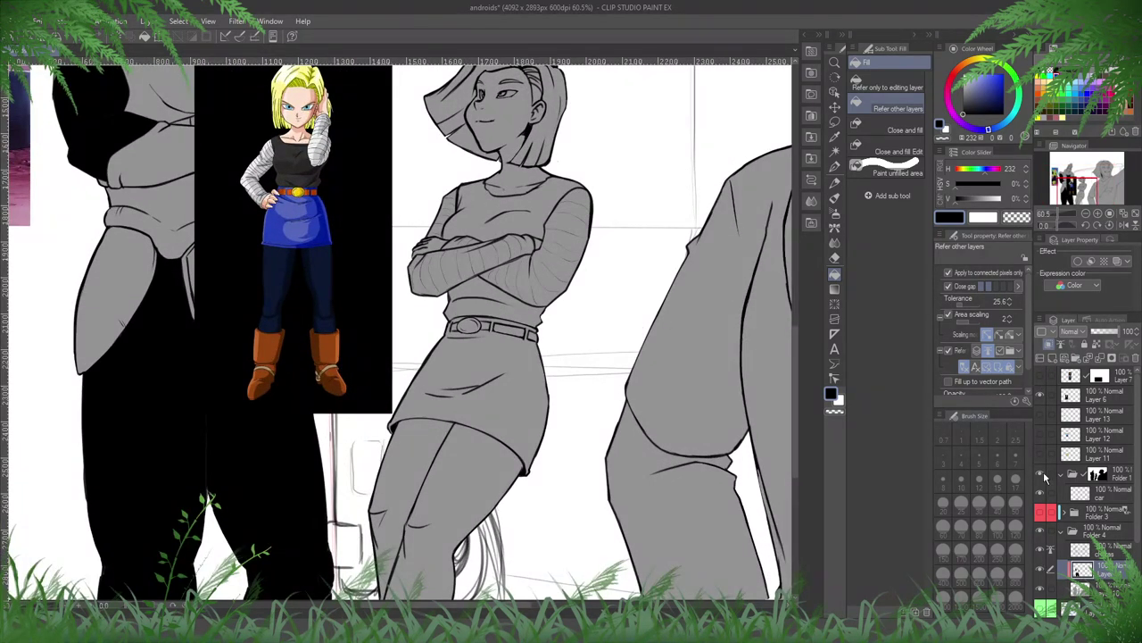
{"action": "left_click", "coordinate": [1038, 399]}
{"action": "scroll", "coordinate": [411, 499], "scroll_direction": "down", "scroll_amount": 3}
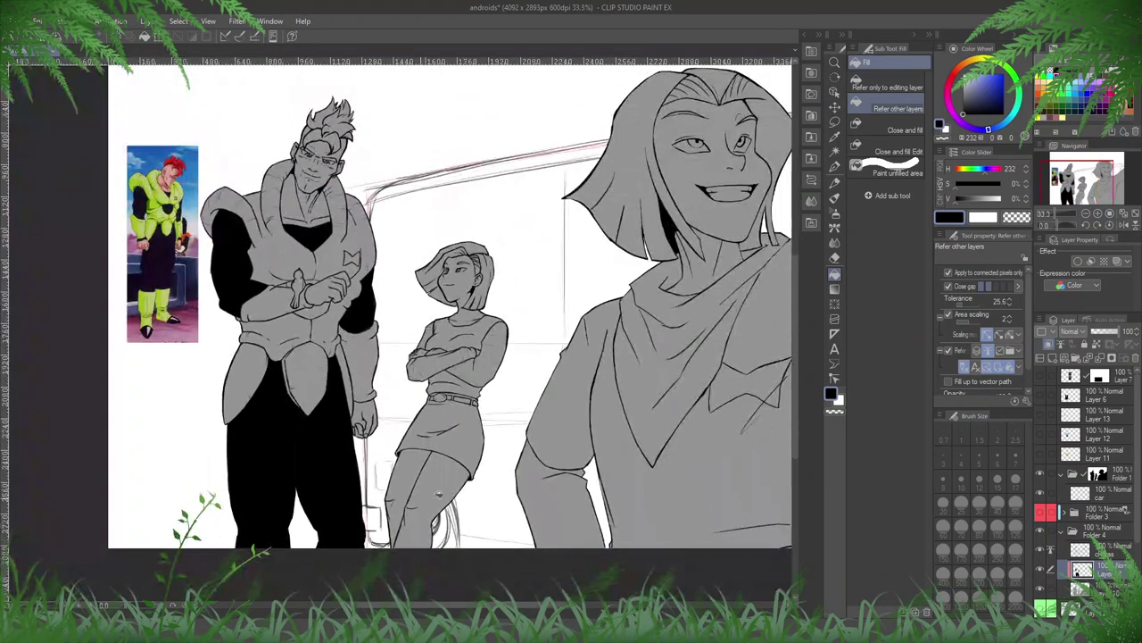
{"action": "left_click", "coordinate": [1135, 358]}
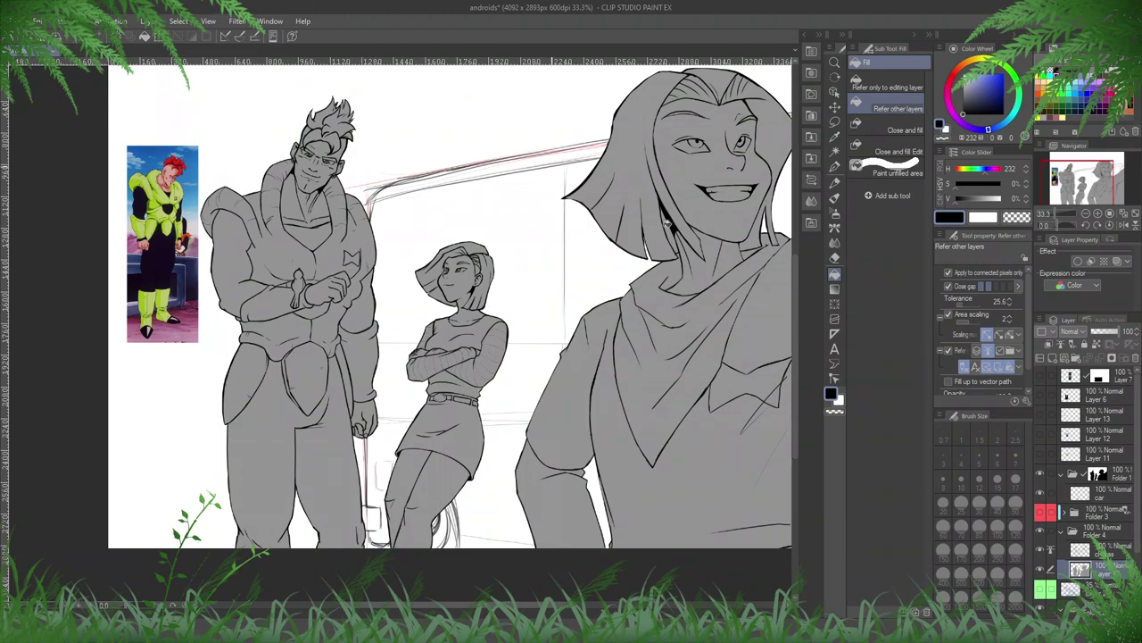
- Recolour the car sketch blue (H 232, S 100%, V 100%) by filling a clipped layer above it and merging it down
{"action": "left_click", "coordinate": [1091, 500]}
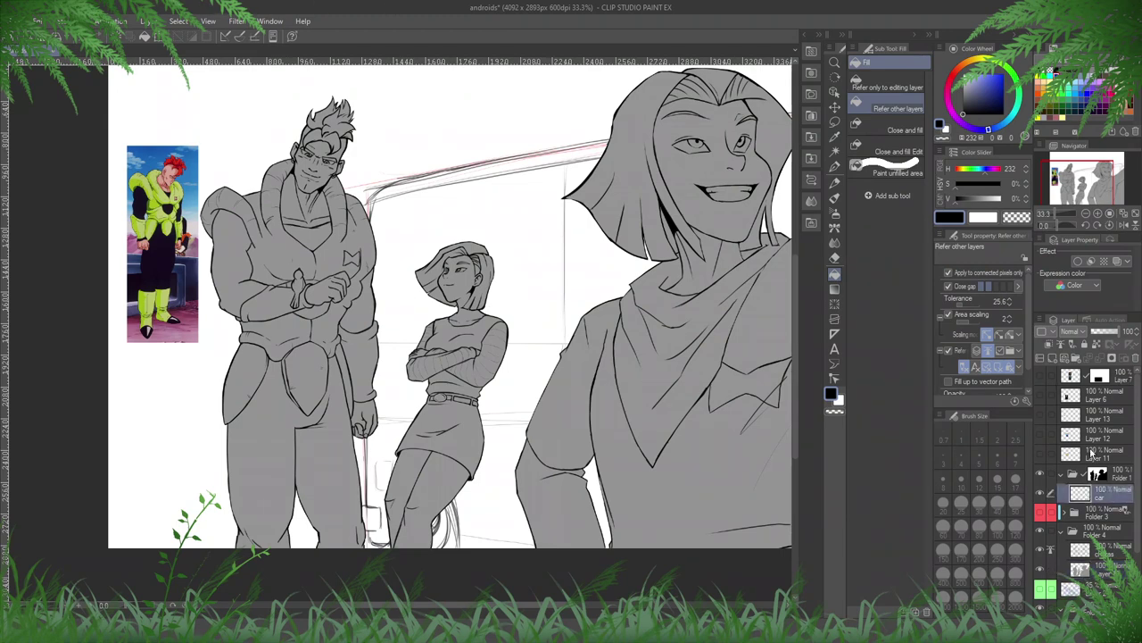
{"action": "scroll", "coordinate": [482, 392], "scroll_direction": "down", "scroll_amount": 3}
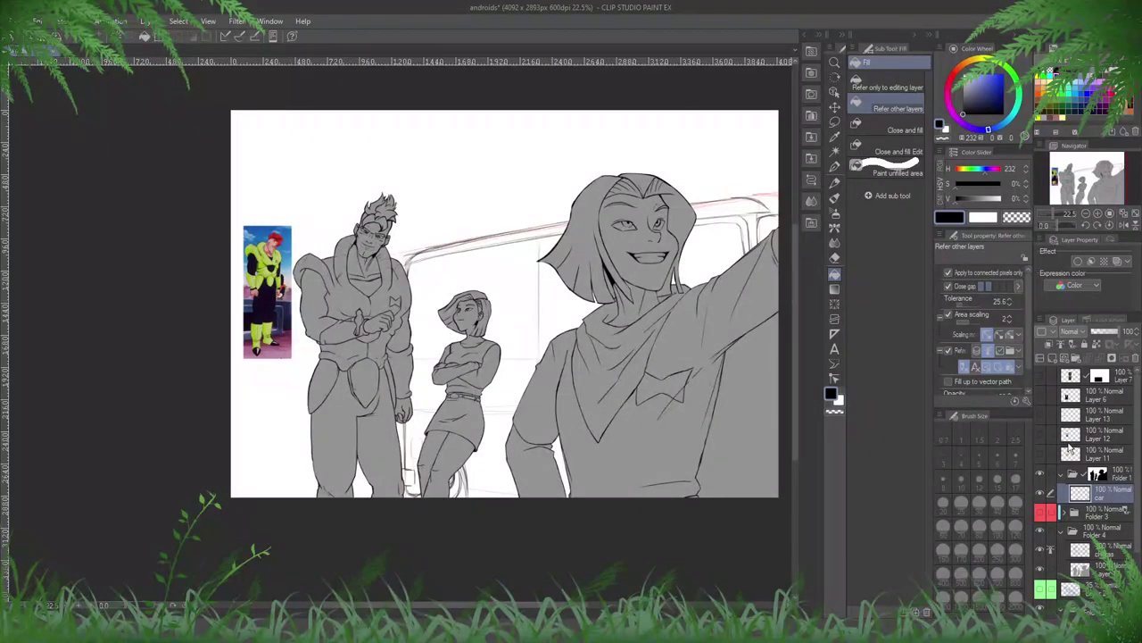
{"action": "left_click", "coordinate": [1048, 354]}
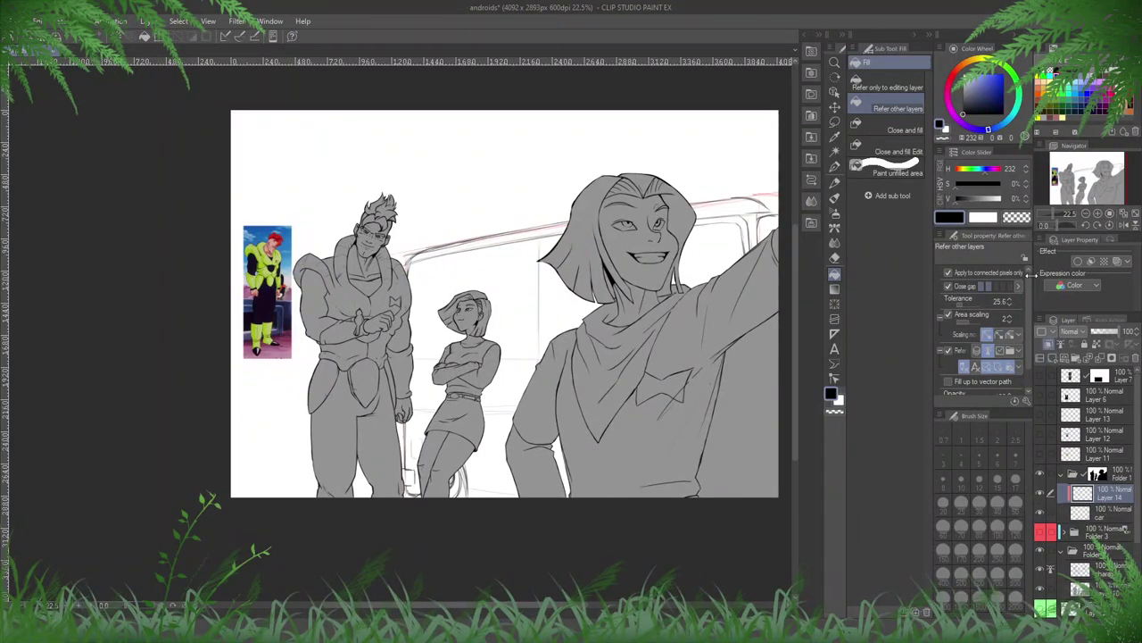
{"action": "left_click_drag", "start_coordinate": [997, 82], "coordinate": [1026, 59]}
{"action": "key", "text": "alt+Delete"}
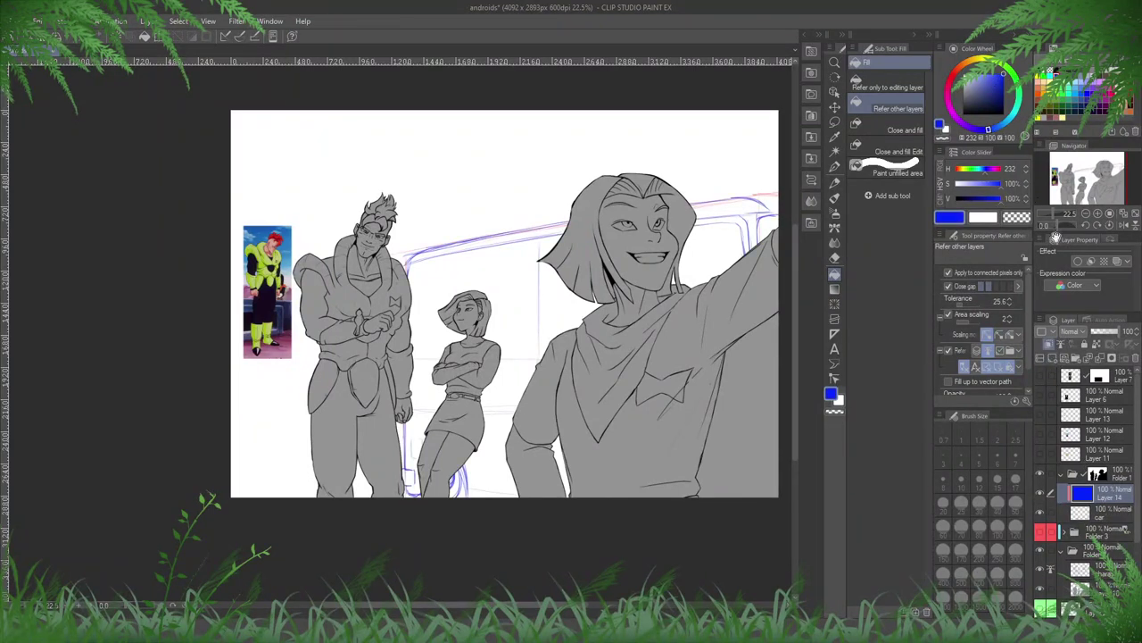
{"action": "key", "text": "ctrl+e"}
- Create a new vector layer above the car sketch and set up the Continuous curve tool in black
{"action": "left_click", "coordinate": [1063, 358]}
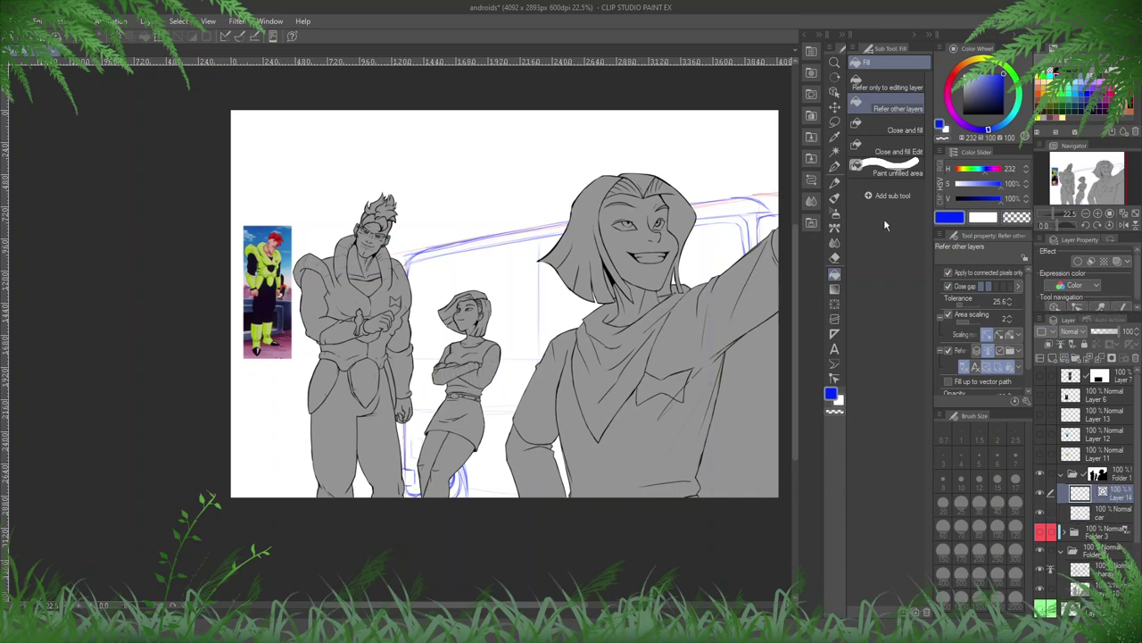
{"action": "left_click_drag", "start_coordinate": [969, 100], "coordinate": [945, 123]}
{"action": "left_click", "coordinate": [835, 304]}
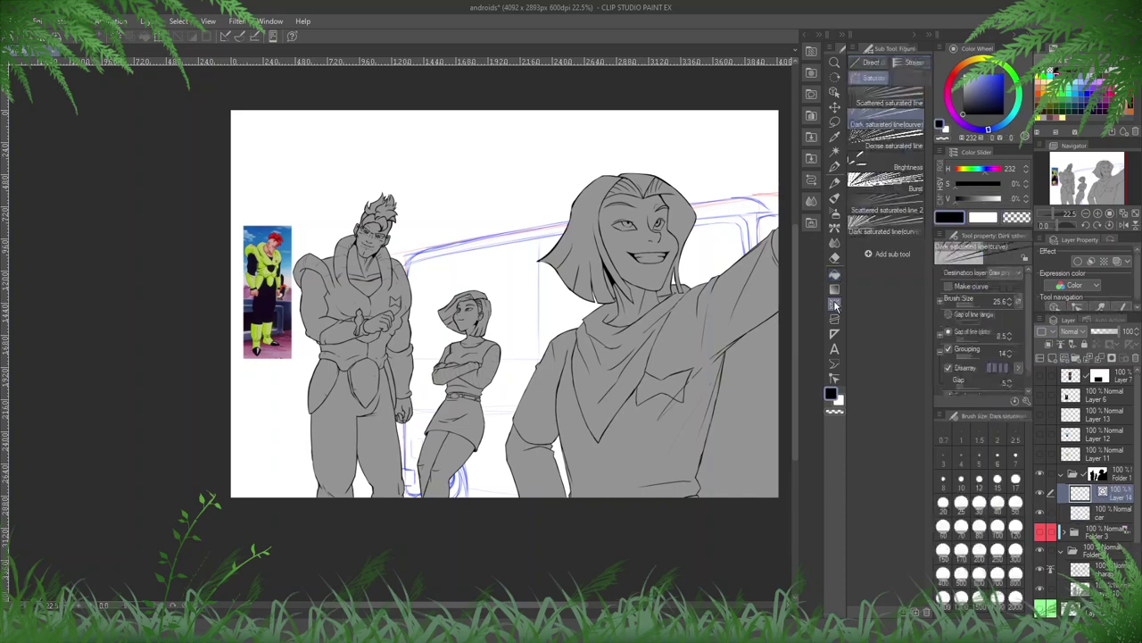
{"action": "left_click", "coordinate": [871, 64]}
{"action": "left_click", "coordinate": [872, 102]}
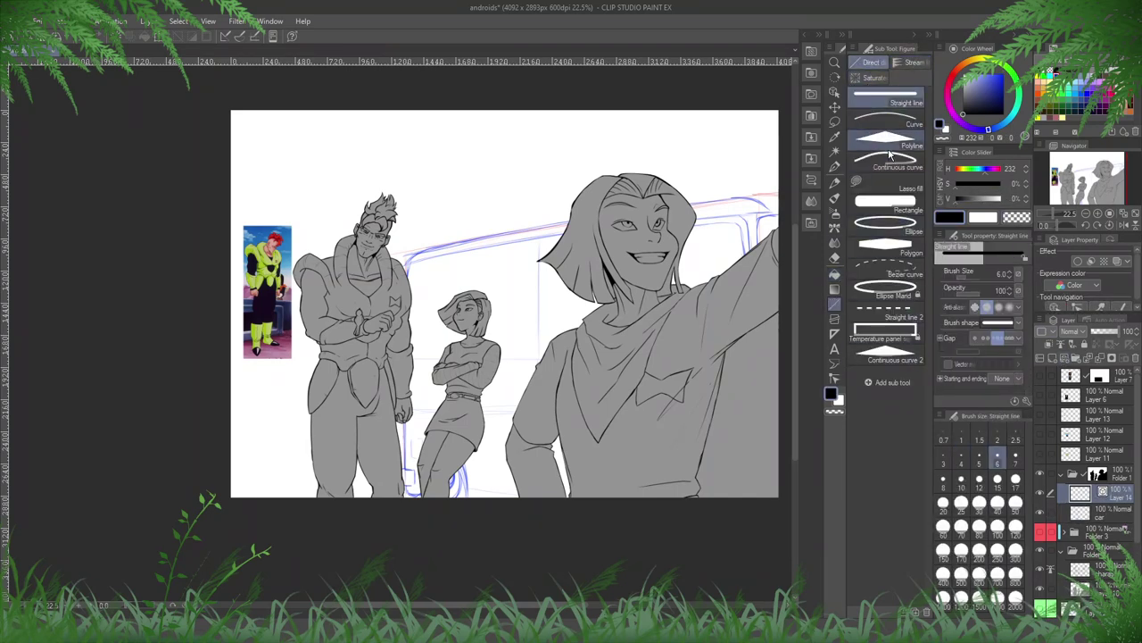
{"action": "left_click", "coordinate": [895, 167]}
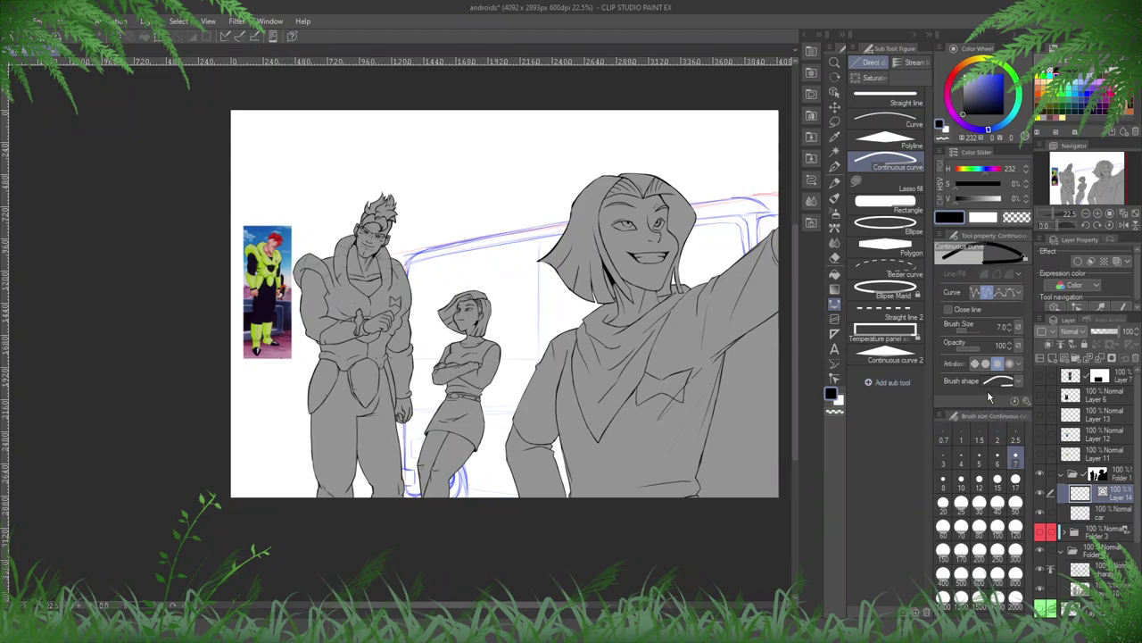
- Try to trace the car roof's curved corner in black with the Continuous curve, and delete the new vector layer
{"action": "scroll", "coordinate": [407, 265], "scroll_direction": "up", "scroll_amount": 7}
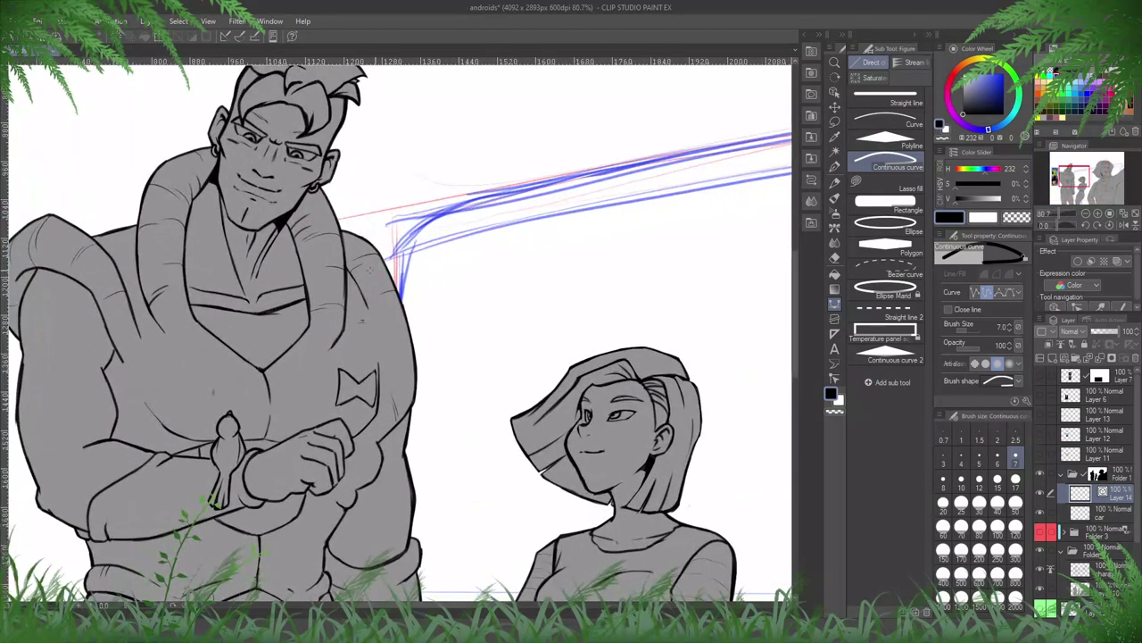
{"action": "left_click_drag", "start_coordinate": [427, 247], "coordinate": [234, 302]}
{"action": "scroll", "coordinate": [234, 301], "scroll_direction": "down", "scroll_amount": 2}
{"action": "left_click_drag", "start_coordinate": [500, 288], "coordinate": [127, 298]}
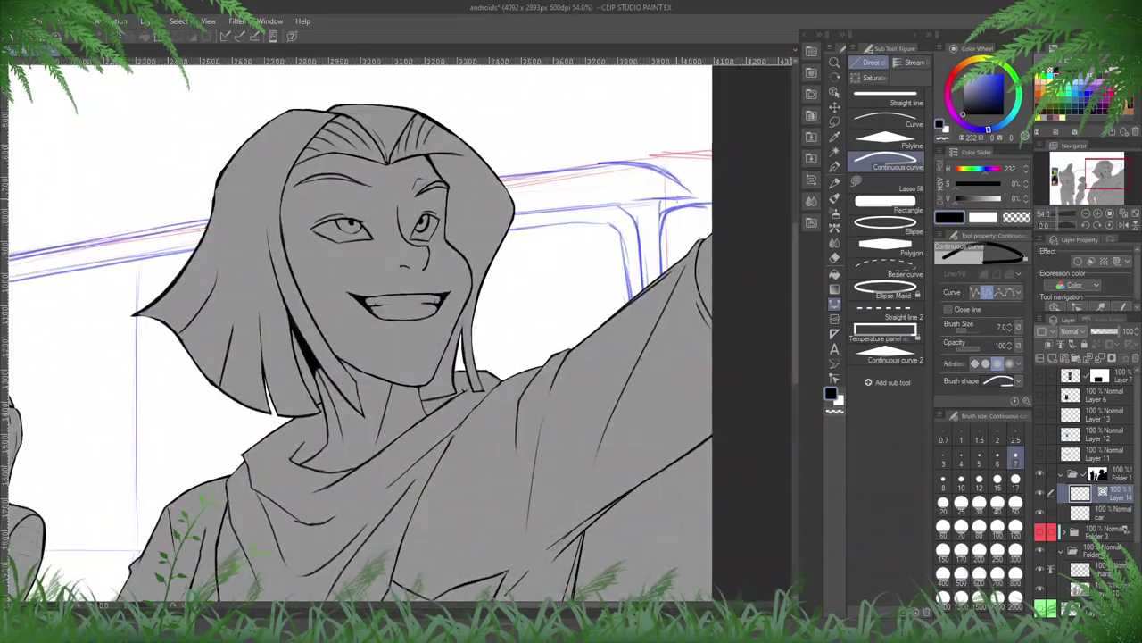
{"action": "scroll", "coordinate": [699, 197], "scroll_direction": "up", "scroll_amount": 1}
{"action": "scroll", "coordinate": [700, 198], "scroll_direction": "up", "scroll_amount": 2}
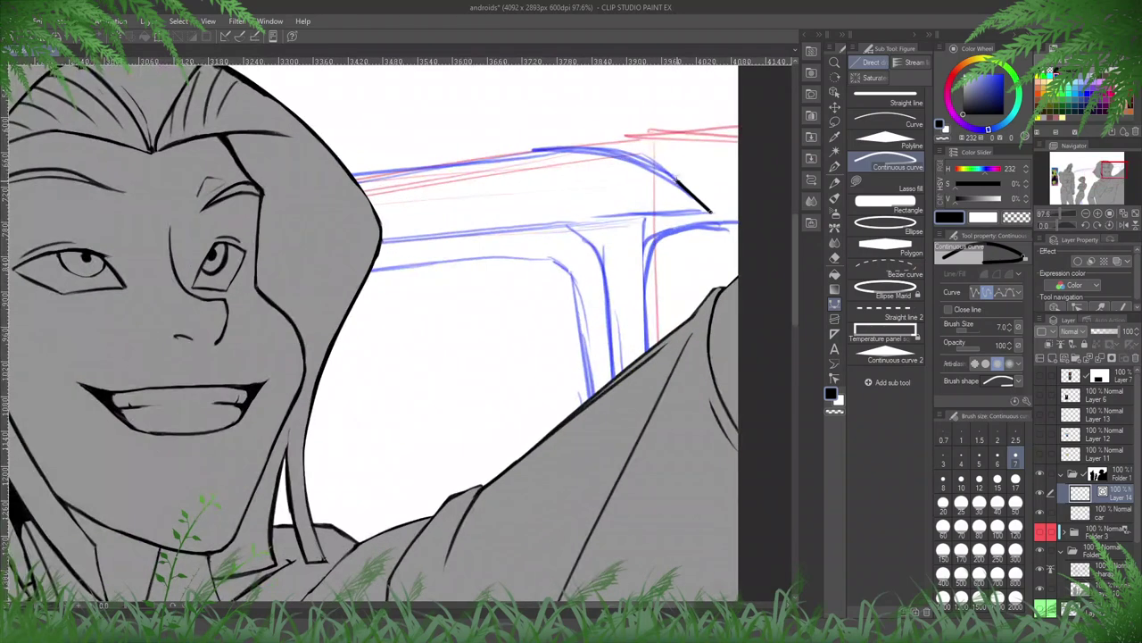
{"action": "key", "text": "Delete"}
{"action": "key", "text": "ctrl+z"}
{"action": "left_click", "coordinate": [1134, 361]}
- Duplicate the car layer twice and merge the copies back into it to strengthen the blue sketch lines
{"action": "key", "text": "ctrl+c"}
{"action": "key", "text": "ctrl+v"}
{"action": "left_click", "coordinate": [1135, 360]}
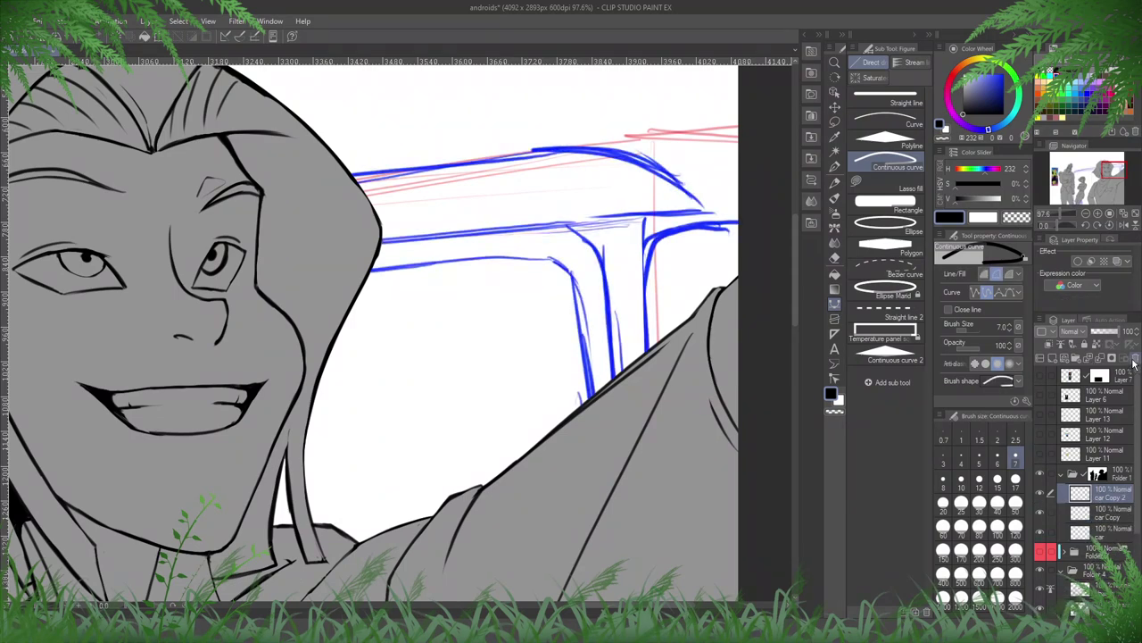
{"action": "left_click", "coordinate": [1135, 361]}
{"action": "left_click", "coordinate": [1134, 361]}
- Thin the car window's curved corner line near the canvas edge and erase stray pillar marks with the Hard eraser at size 17
{"action": "key", "text": "e"}
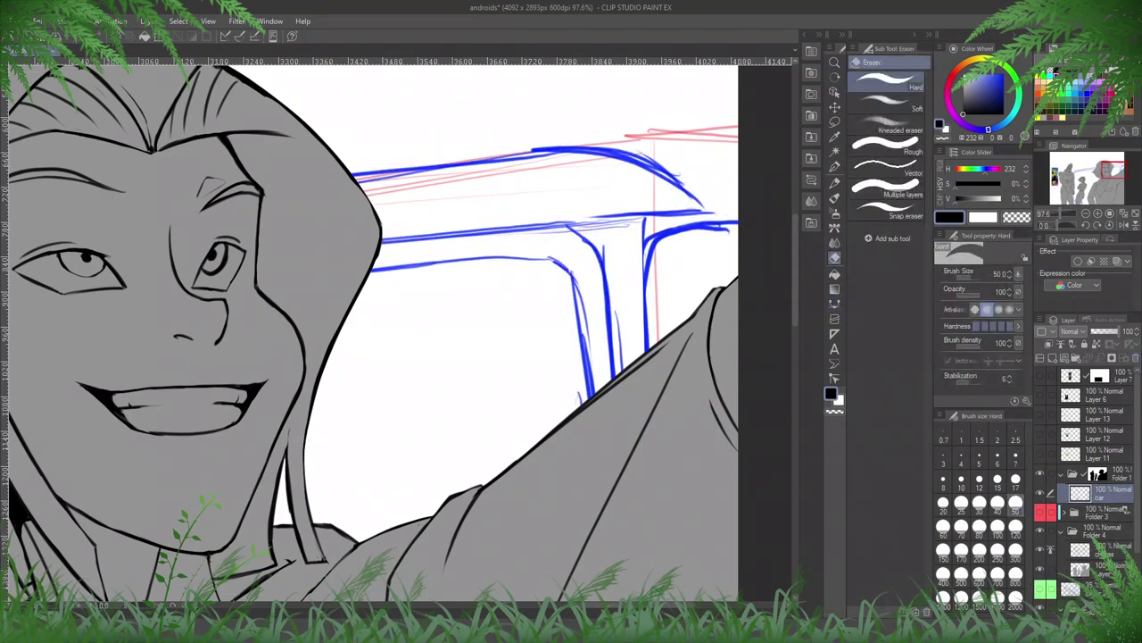
{"action": "left_click", "coordinate": [1016, 479]}
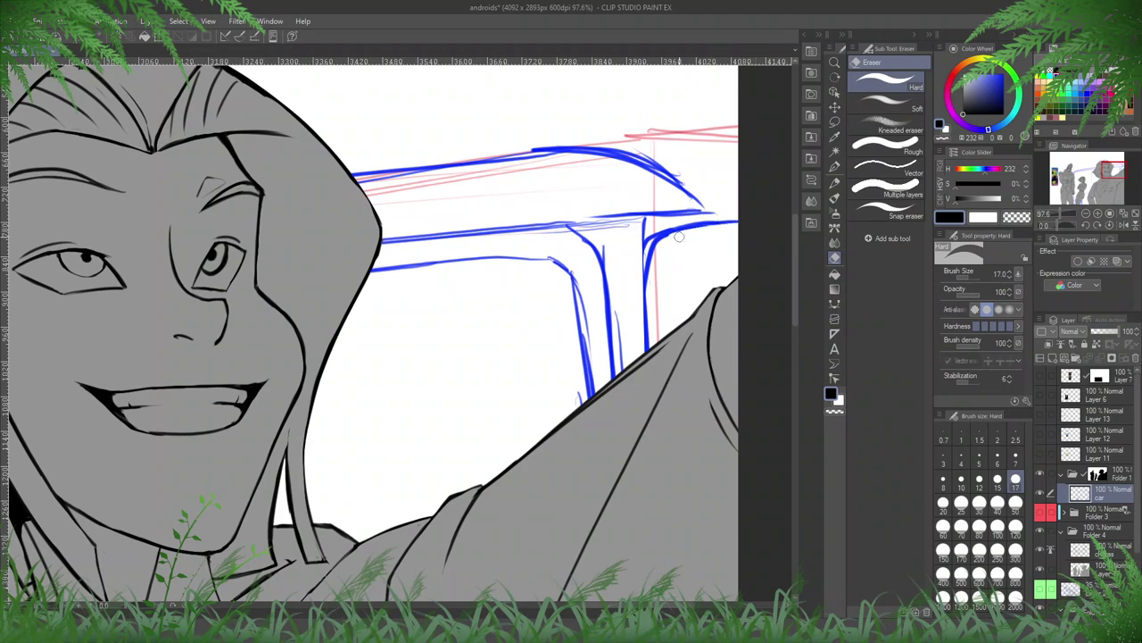
{"action": "left_click_drag", "start_coordinate": [672, 225], "coordinate": [654, 242]}
{"action": "mouse_move", "coordinate": [647, 250]}
{"action": "left_mouse_down"}
{"action": "mouse_move", "coordinate": [673, 228]}
{"action": "mouse_move", "coordinate": [755, 217]}
{"action": "mouse_move", "coordinate": [702, 220]}
{"action": "mouse_move", "coordinate": [763, 217]}
{"action": "left_mouse_up"}
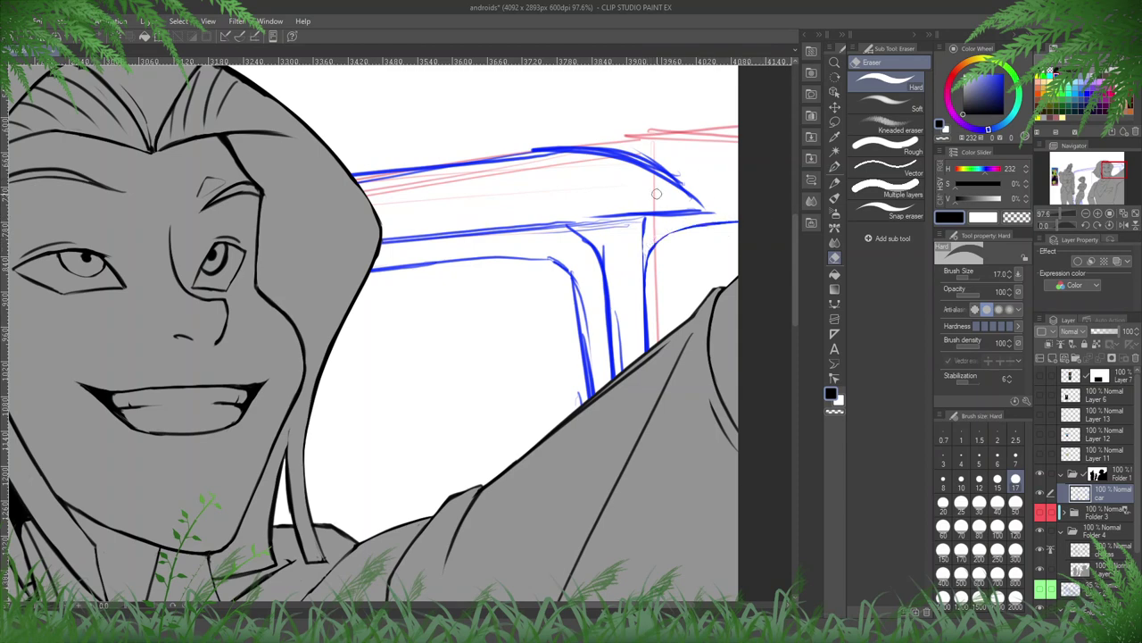
{"action": "left_click_drag", "start_coordinate": [618, 316], "coordinate": [623, 368]}
- Flip the canvas view horizontally and erase the doubled and stray lines along the window pillar above the raised arm
{"action": "key", "text": "h"}
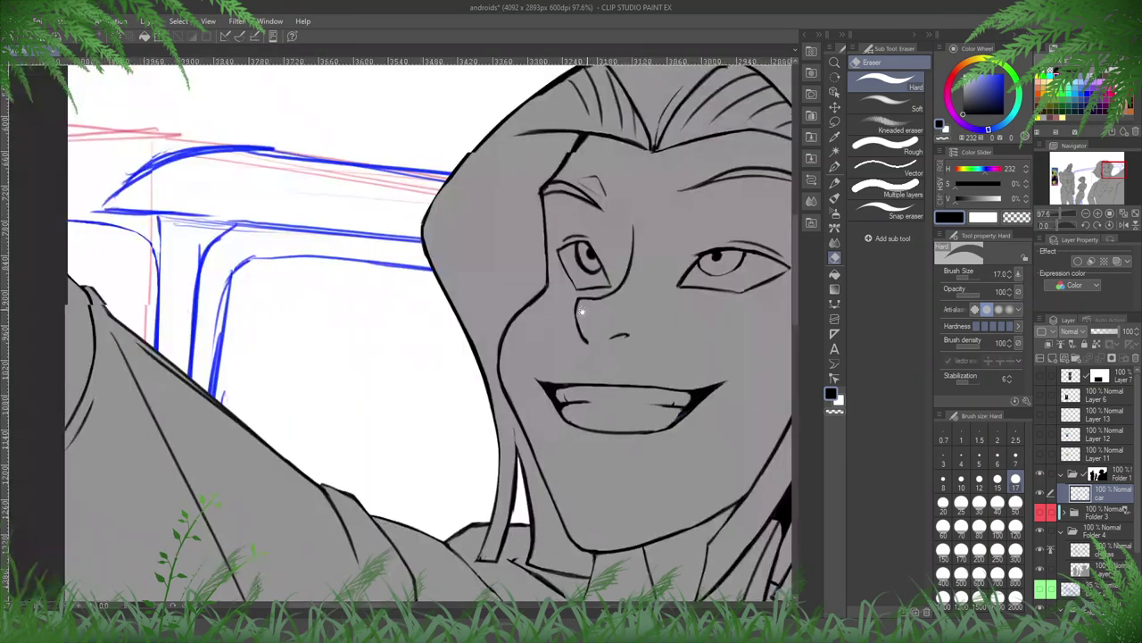
{"action": "left_click_drag", "start_coordinate": [281, 197], "coordinate": [477, 271]}
{"action": "left_click_drag", "start_coordinate": [415, 355], "coordinate": [399, 462]}
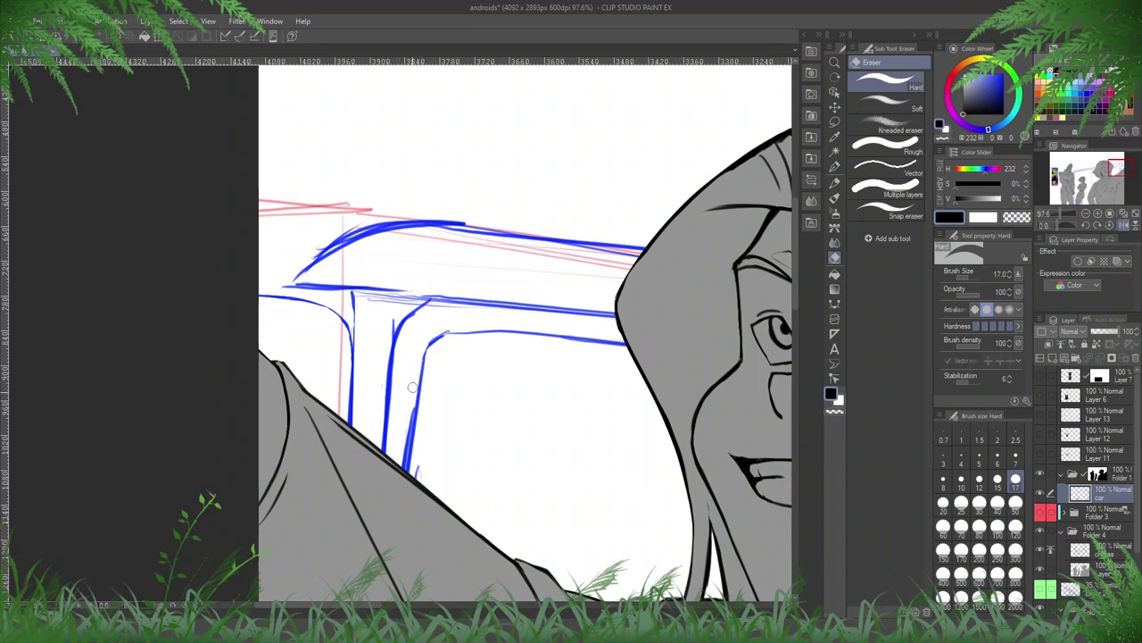
{"action": "left_click_drag", "start_coordinate": [412, 387], "coordinate": [400, 464]}
{"action": "left_click_drag", "start_coordinate": [409, 418], "coordinate": [401, 468]}
{"action": "left_click_drag", "start_coordinate": [419, 464], "coordinate": [415, 490]}
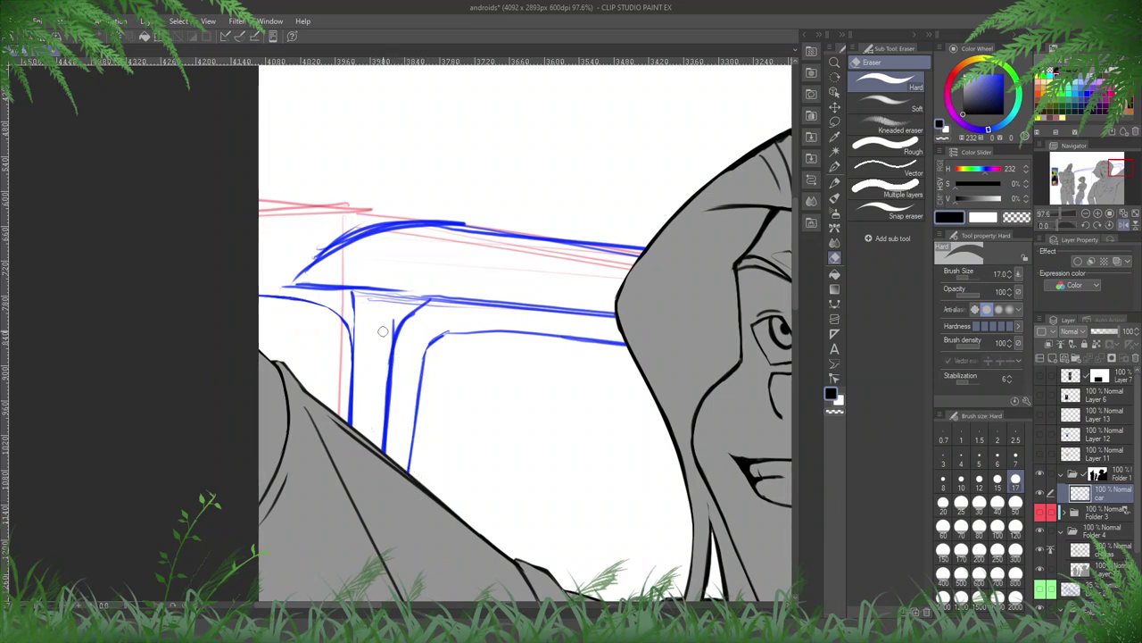
{"action": "left_click_drag", "start_coordinate": [383, 327], "coordinate": [377, 464]}
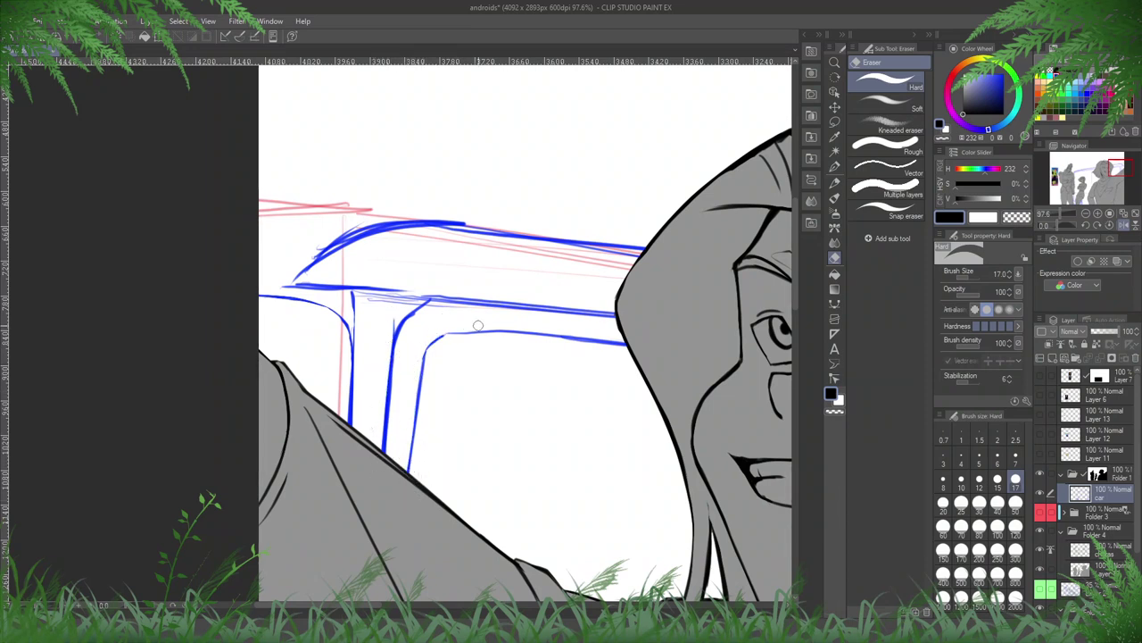
- Refine the large window's rounded corner and upper edge in blue with the Sai pencil at size 7, working in a rotated view
{"action": "key", "text": "p"}
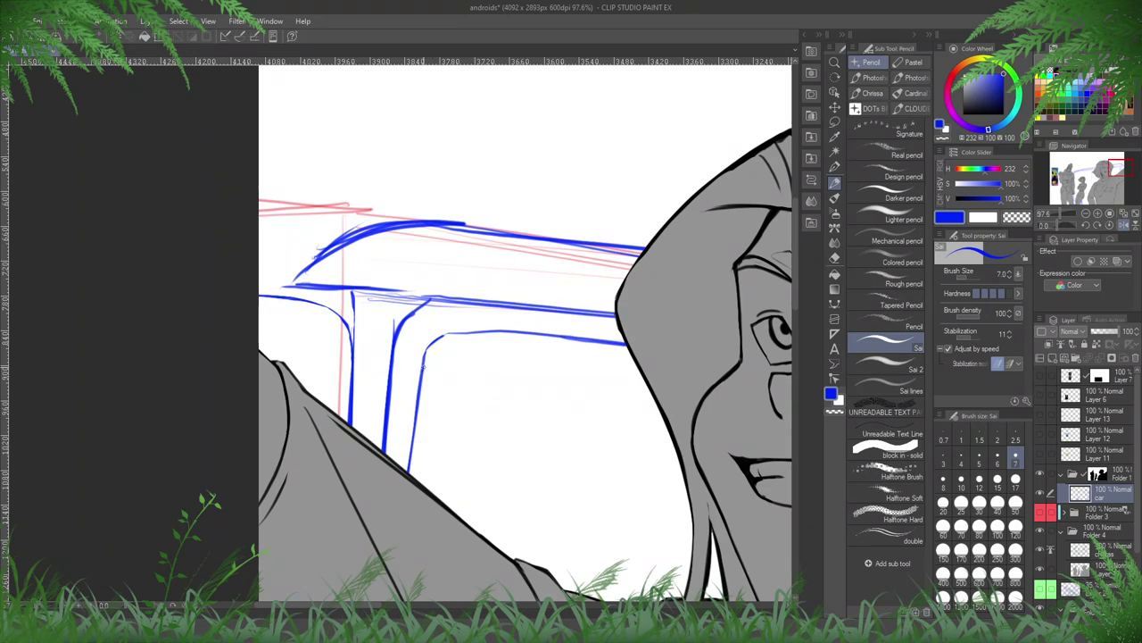
{"action": "mouse_move", "coordinate": [422, 371]}
{"action": "left_mouse_down"}
{"action": "mouse_move", "coordinate": [458, 333]}
{"action": "mouse_move", "coordinate": [479, 278]}
{"action": "mouse_move", "coordinate": [531, 321]}
{"action": "left_mouse_up"}
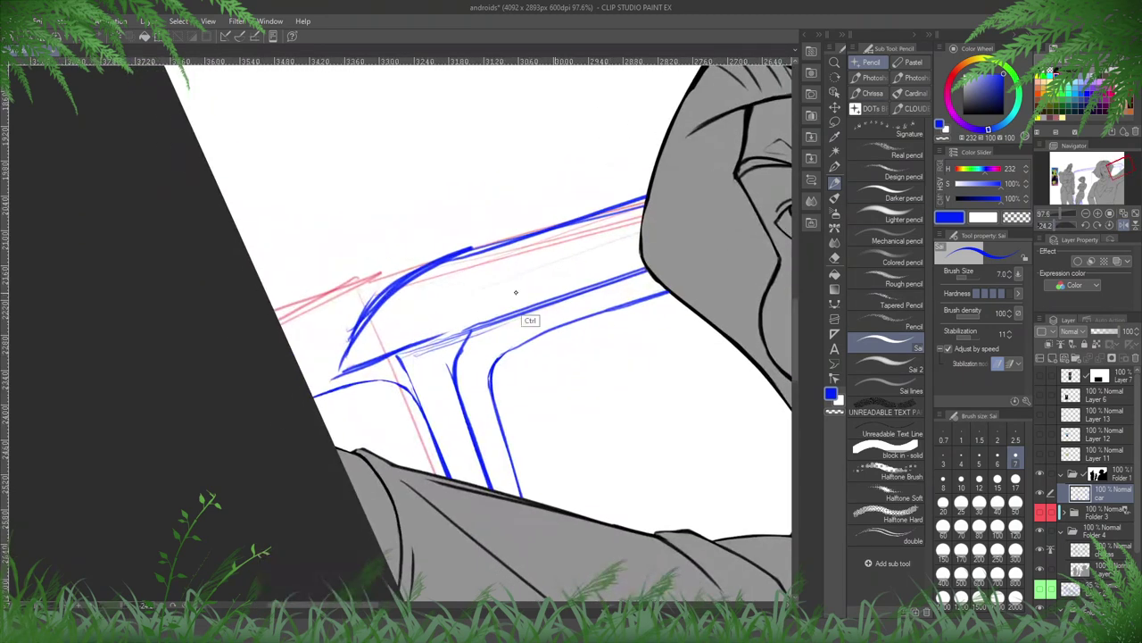
{"action": "key", "text": "ctrl+z"}
{"action": "left_click_drag", "start_coordinate": [494, 400], "coordinate": [490, 383]}
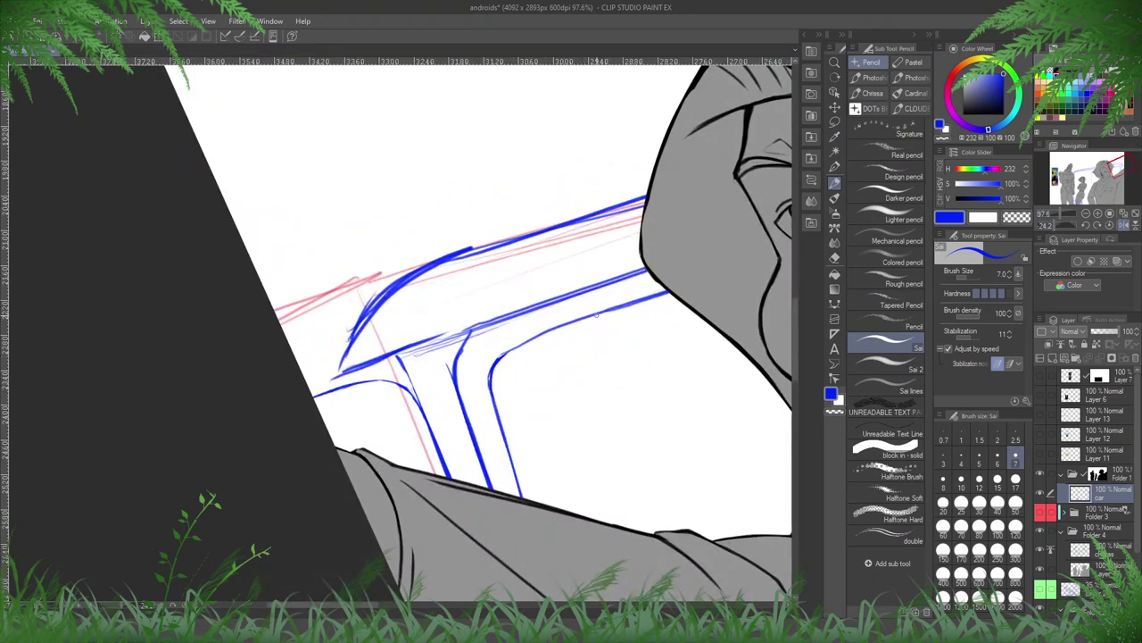
{"action": "mouse_move", "coordinate": [607, 310]}
{"action": "left_mouse_down"}
{"action": "mouse_move", "coordinate": [494, 364]}
{"action": "mouse_move", "coordinate": [464, 362]}
{"action": "mouse_move", "coordinate": [596, 345]}
{"action": "mouse_move", "coordinate": [576, 390]}
{"action": "mouse_move", "coordinate": [610, 377]}
{"action": "left_mouse_up"}
- Erase the doubled line along the roof's lower edge above the large window, leaving one clean line
{"action": "key", "text": "e"}
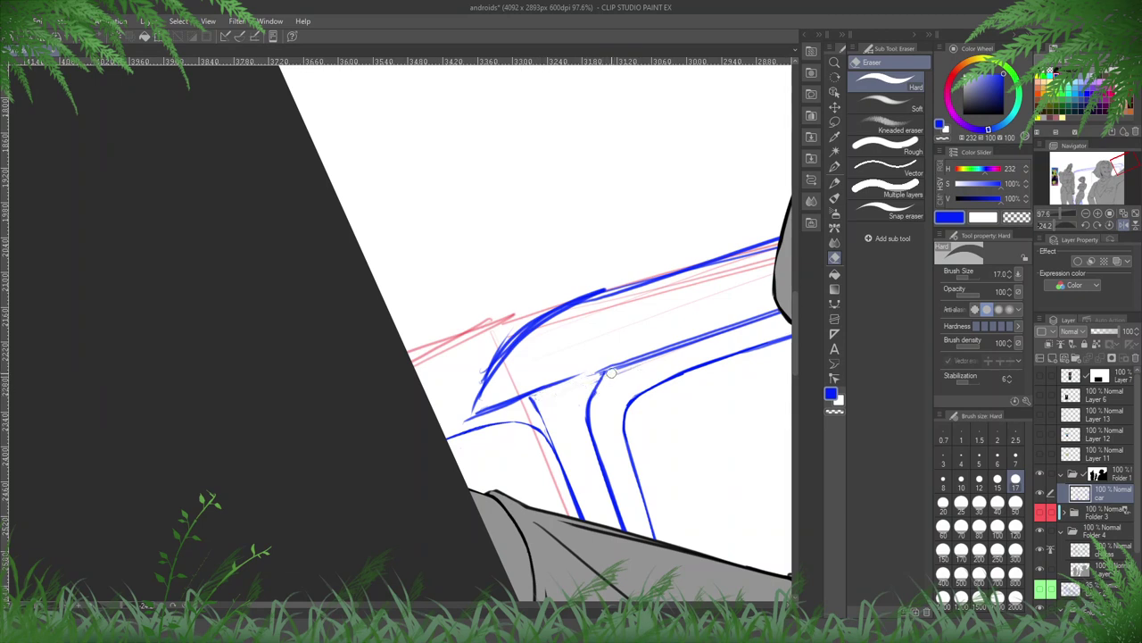
{"action": "left_click_drag", "start_coordinate": [684, 343], "coordinate": [610, 359]}
{"action": "left_click", "coordinate": [732, 321], "text": "shift"}
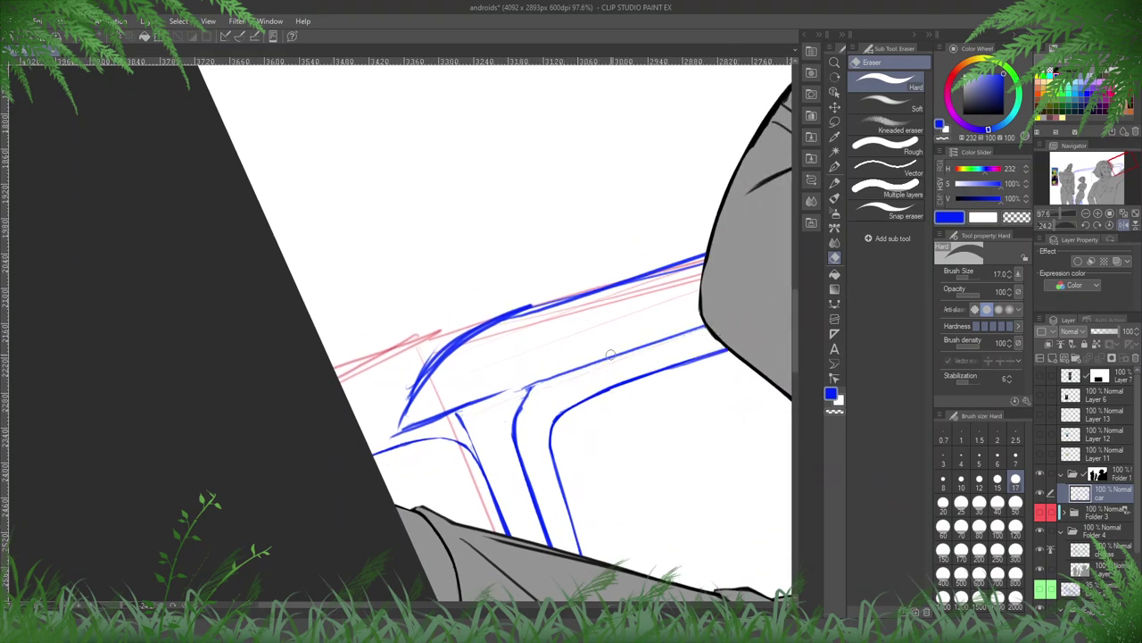
- Erase the doubled lines along the roof's upper edge and rounded corner beside the large head, leaving a single clean outline
{"action": "left_click", "coordinate": [706, 319]}
{"action": "left_click", "coordinate": [507, 386], "text": "shift"}
{"action": "mouse_move", "coordinate": [548, 294]}
{"action": "left_mouse_down"}
{"action": "mouse_move", "coordinate": [496, 315]}
{"action": "mouse_move", "coordinate": [384, 428]}
{"action": "left_mouse_up"}
{"action": "mouse_move", "coordinate": [446, 341]}
{"action": "left_mouse_down"}
{"action": "mouse_move", "coordinate": [404, 400]}
{"action": "mouse_move", "coordinate": [465, 343]}
{"action": "mouse_move", "coordinate": [714, 261]}
{"action": "mouse_move", "coordinate": [516, 314]}
{"action": "mouse_move", "coordinate": [710, 252]}
{"action": "left_mouse_up"}
{"action": "key", "text": "p"}
{"action": "left_click", "coordinate": [708, 252]}
{"action": "key", "text": "e"}
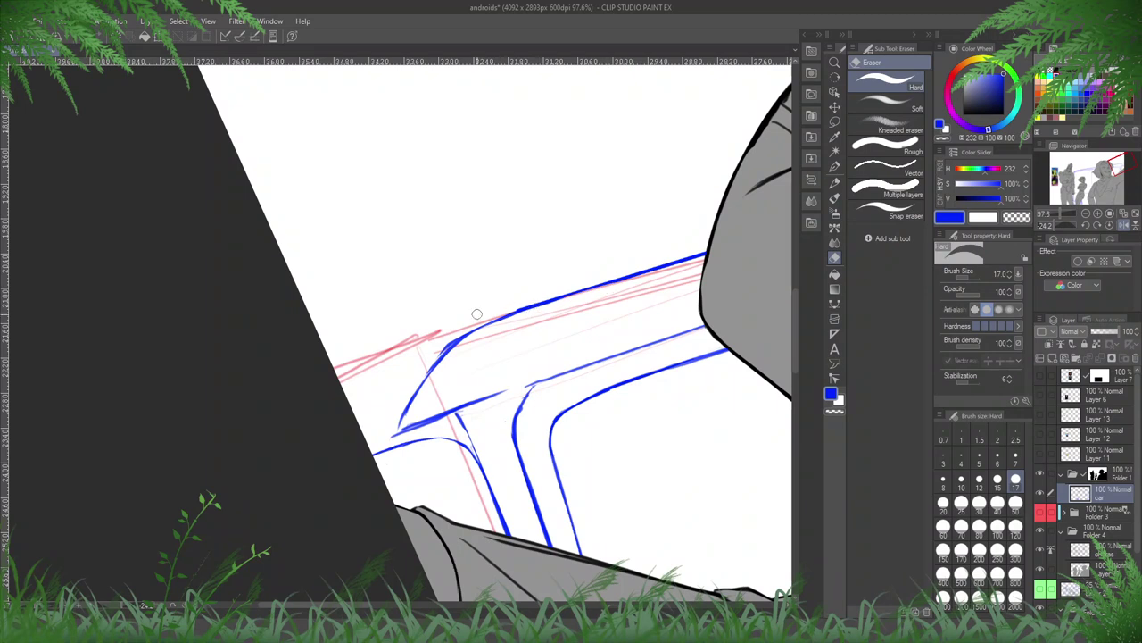
- Extend the roof's upper line to the canvas edge with the Sai pencil at size 7 and thin the roof's lower tip
{"action": "key", "text": "p"}
{"action": "left_click_drag", "start_coordinate": [517, 309], "coordinate": [361, 376]}
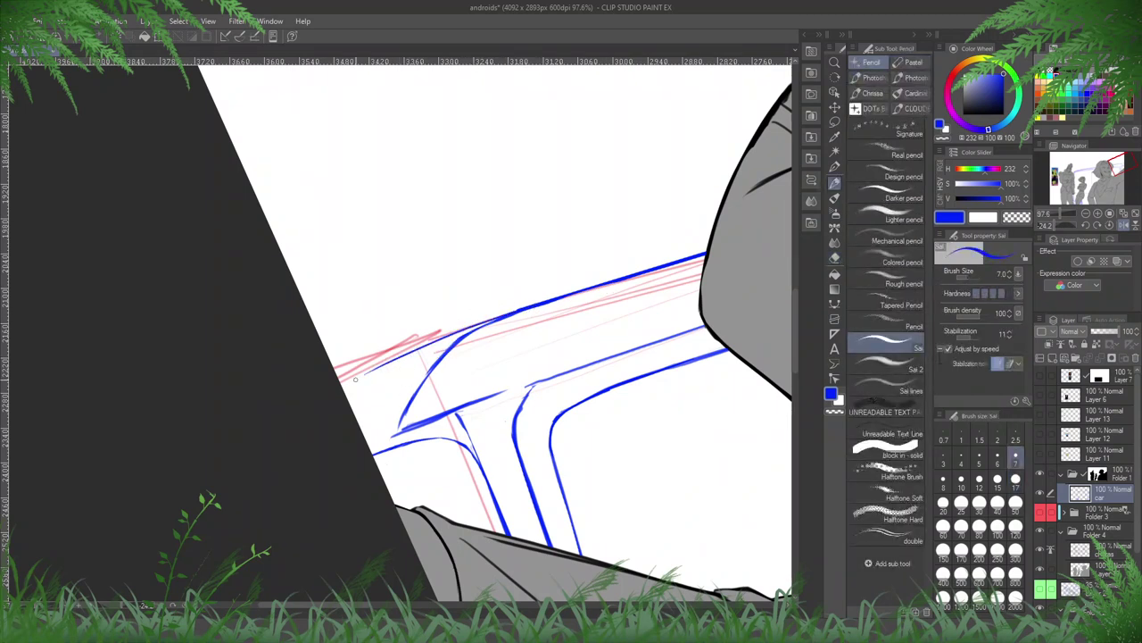
{"action": "key", "text": "e"}
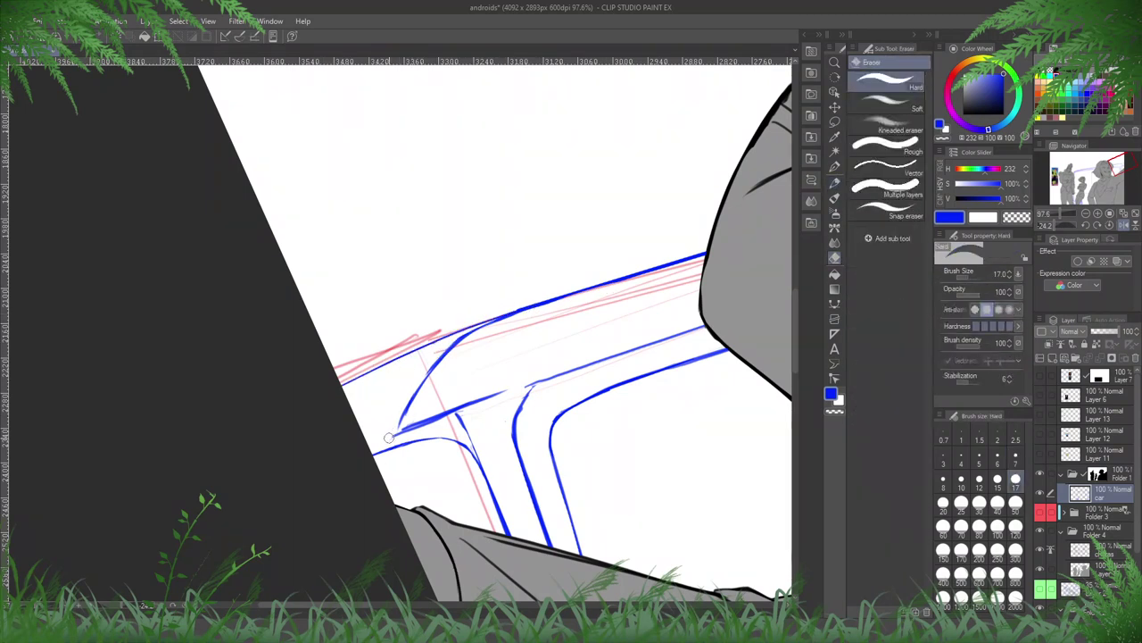
{"action": "left_click_drag", "start_coordinate": [446, 419], "coordinate": [402, 437]}
{"action": "key", "text": "h"}
{"action": "left_click_drag", "start_coordinate": [566, 377], "coordinate": [734, 306]}
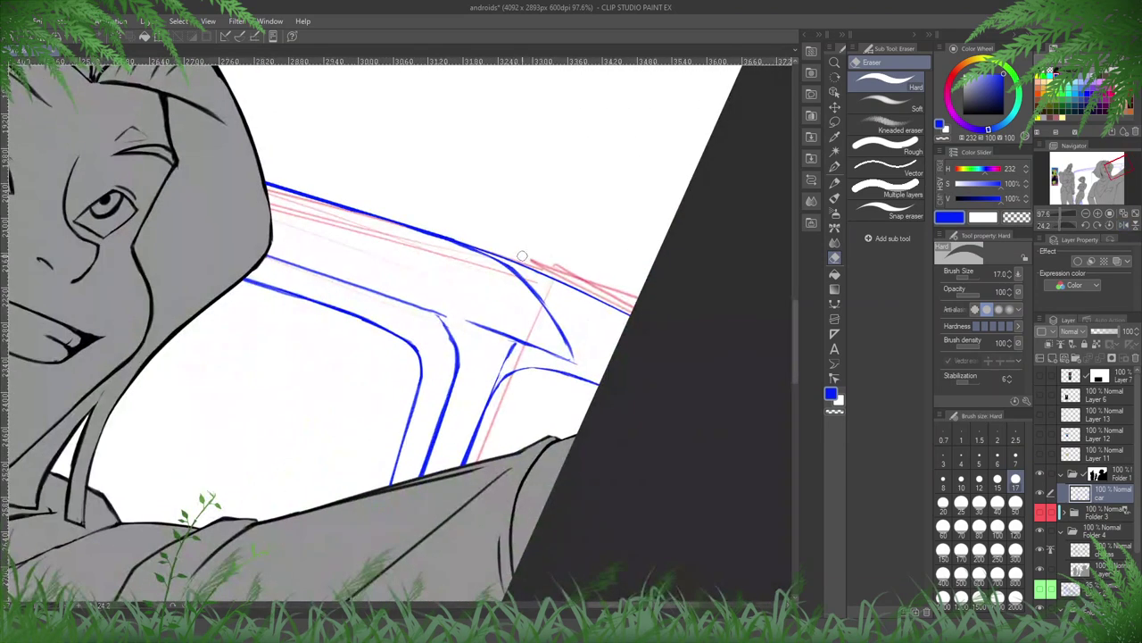
{"action": "key", "text": "h"}
{"action": "left_click_drag", "start_coordinate": [461, 335], "coordinate": [665, 321]}
- Join the window pillar to the roof's lower edge and thin the adjacent window's corner lines in pencil and Hard eraser
{"action": "key", "text": "p"}
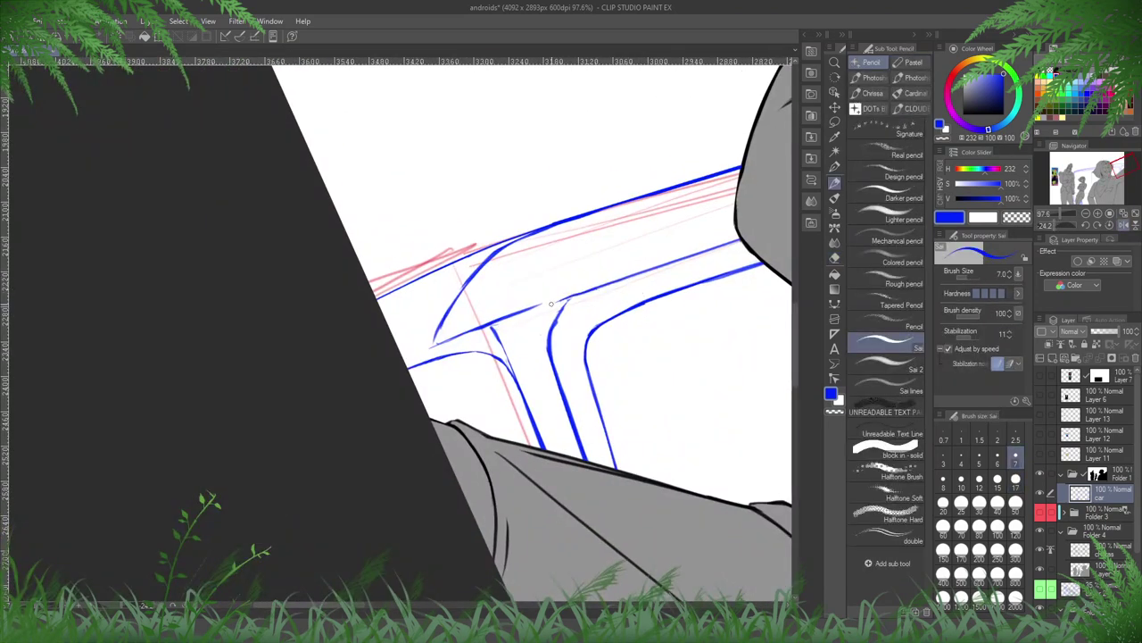
{"action": "key", "text": "e"}
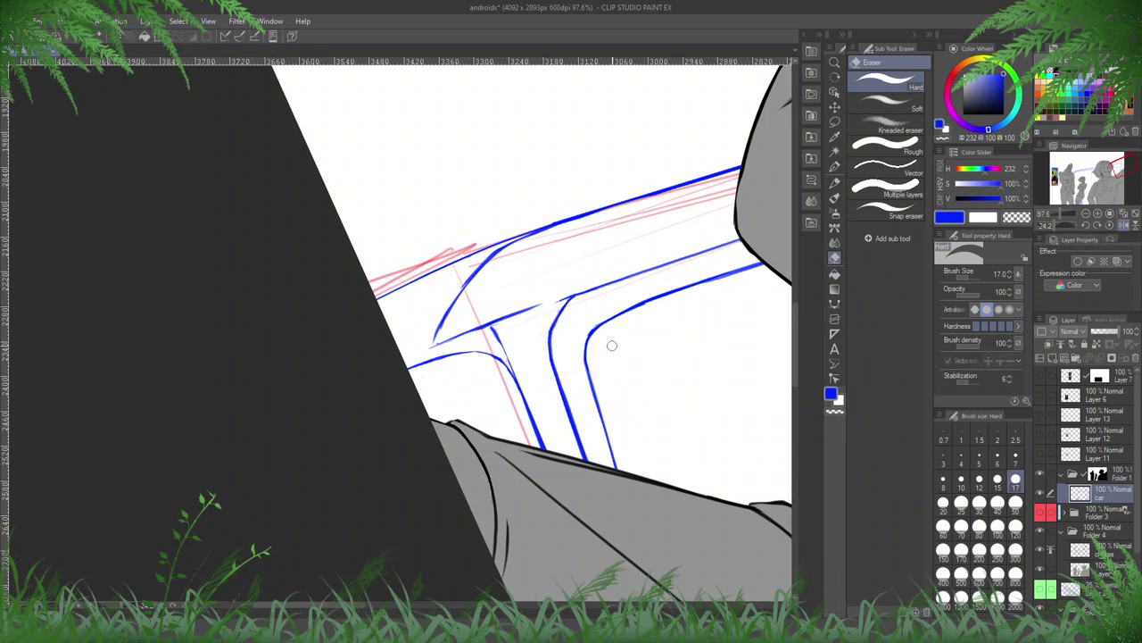
{"action": "key", "text": "h"}
{"action": "left_click_drag", "start_coordinate": [507, 271], "coordinate": [688, 277]}
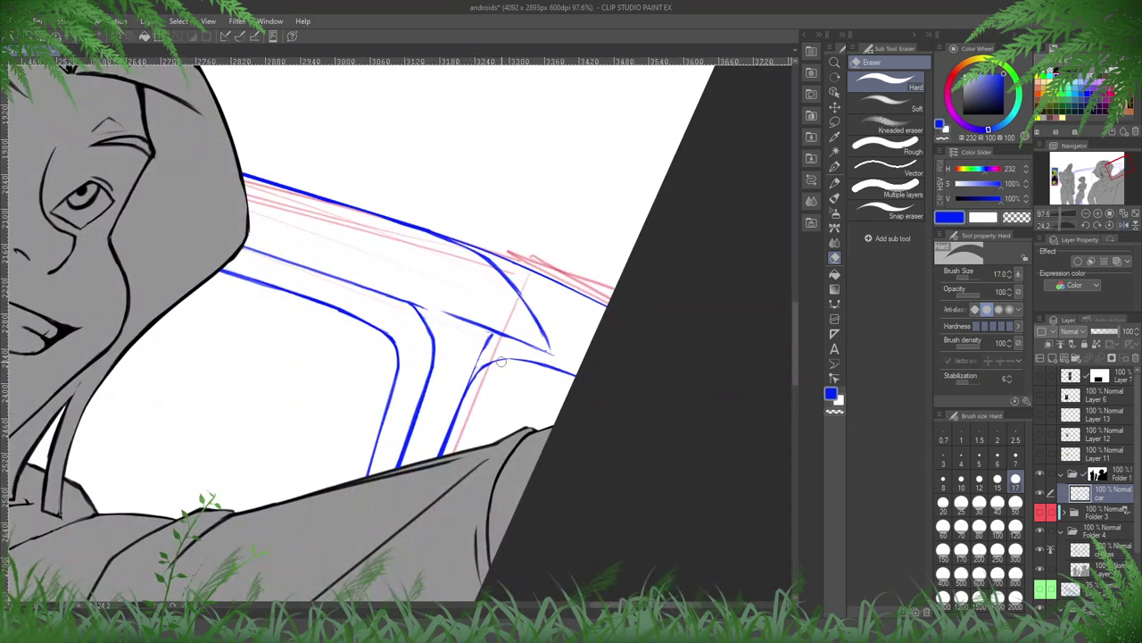
{"action": "key", "text": "p"}
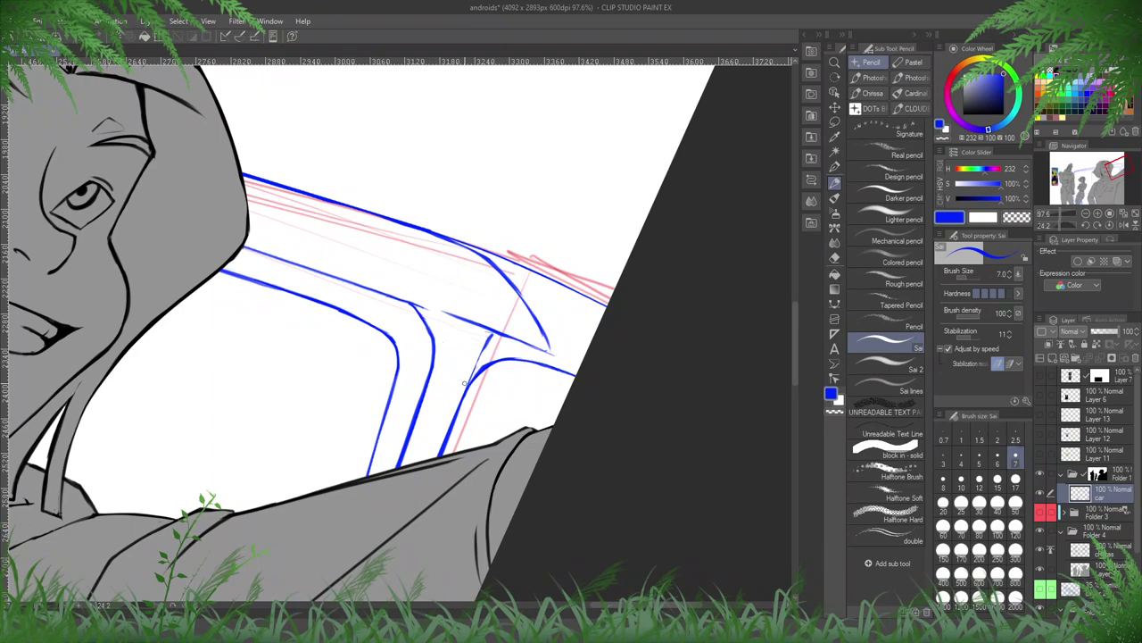
{"action": "key", "text": "e"}
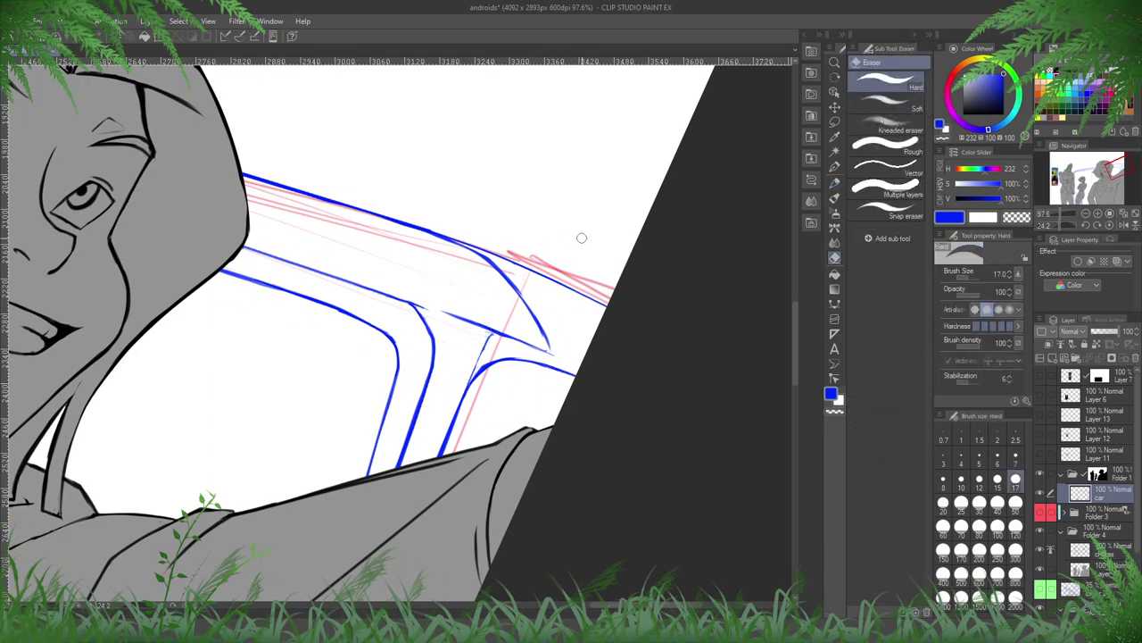
{"action": "key", "text": "h"}
{"action": "key", "text": "p"}
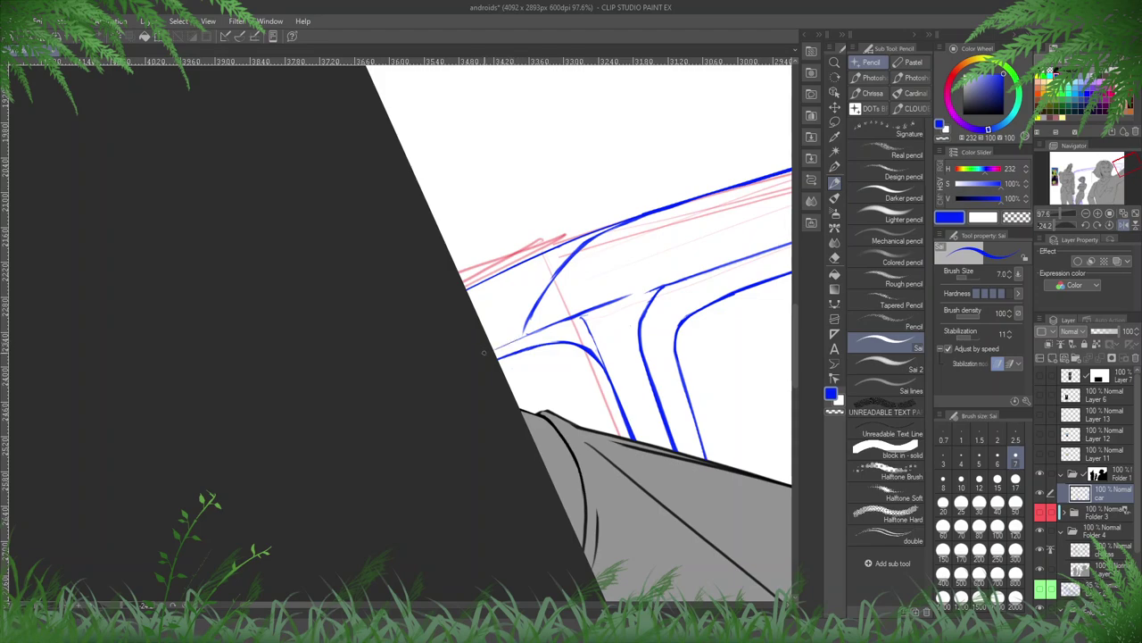
- Erase stray lines in the roof section between the characters with long straight Hard eraser strokes at size 17
{"action": "key", "text": "h"}
{"action": "left_click_drag", "start_coordinate": [271, 485], "coordinate": [619, 400]}
{"action": "left_click_drag", "start_coordinate": [393, 492], "coordinate": [528, 564]}
{"action": "left_click_drag", "start_coordinate": [437, 420], "coordinate": [618, 542]}
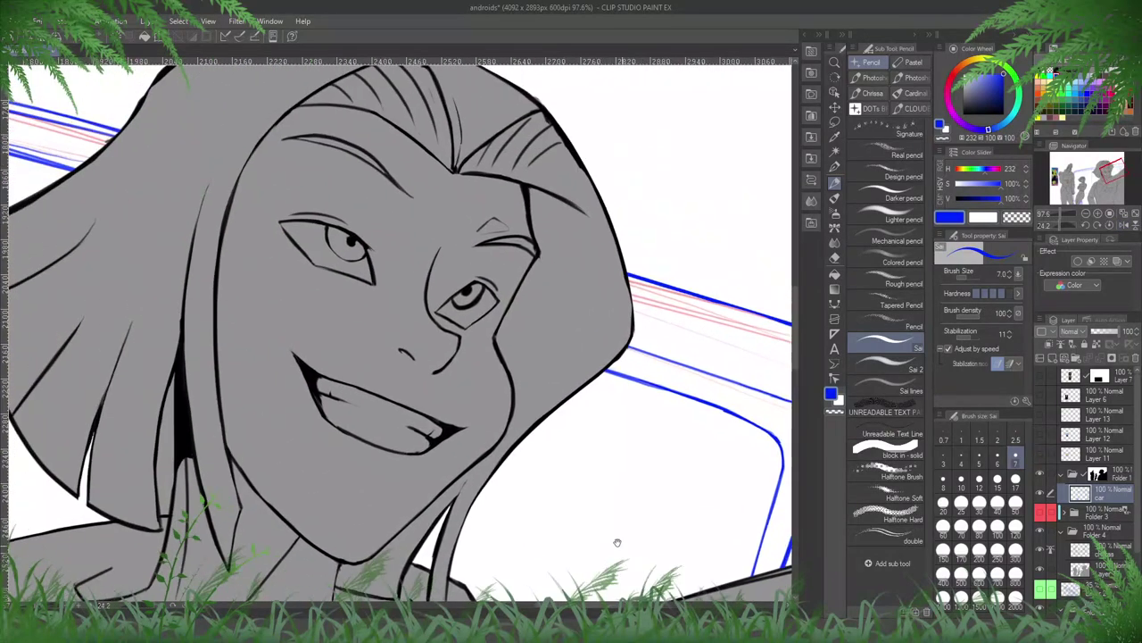
{"action": "left_click_drag", "start_coordinate": [480, 451], "coordinate": [773, 508]}
{"action": "mouse_move", "coordinate": [472, 477]}
{"action": "left_mouse_down"}
{"action": "mouse_move", "coordinate": [630, 513]}
{"action": "mouse_move", "coordinate": [736, 569]}
{"action": "left_mouse_up"}
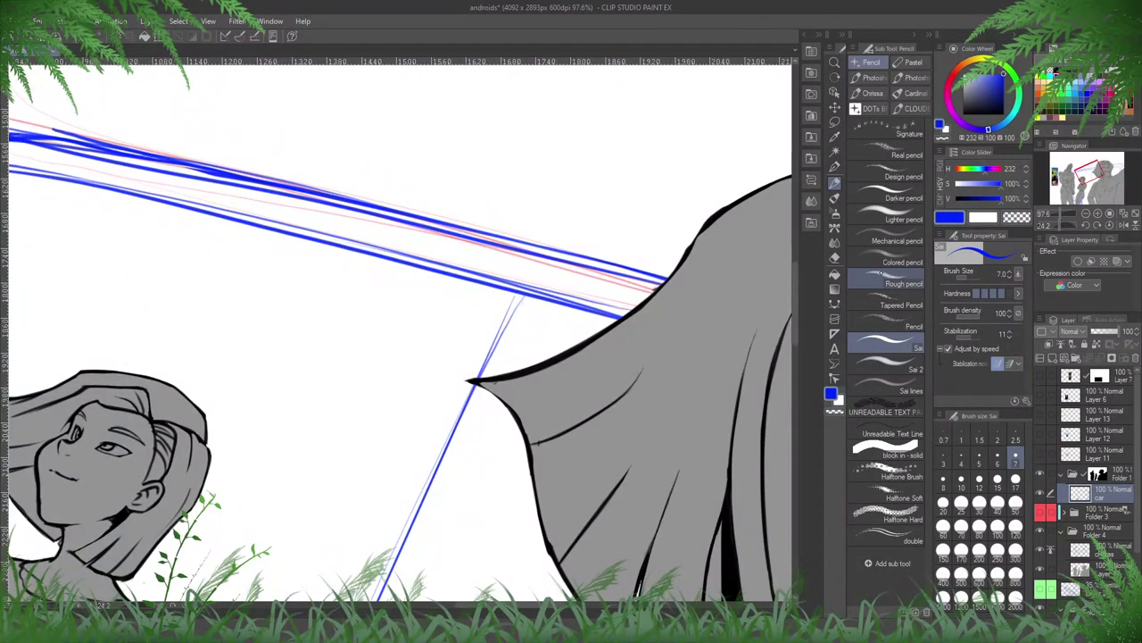
{"action": "scroll", "coordinate": [616, 297], "scroll_direction": "down", "scroll_amount": 2}
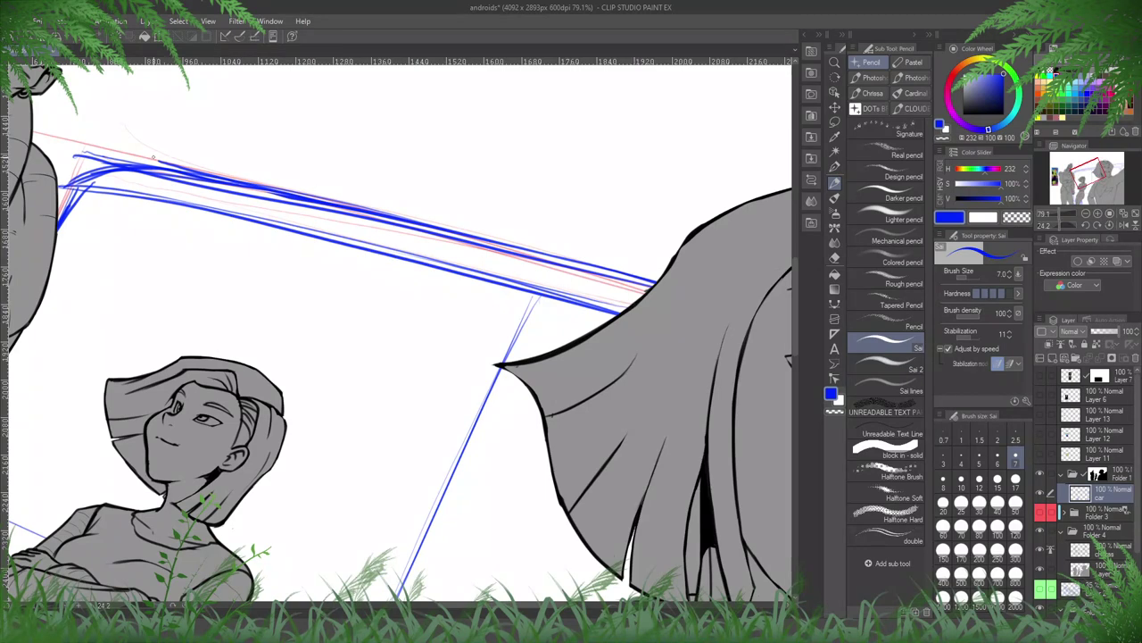
{"action": "key", "text": "e"}
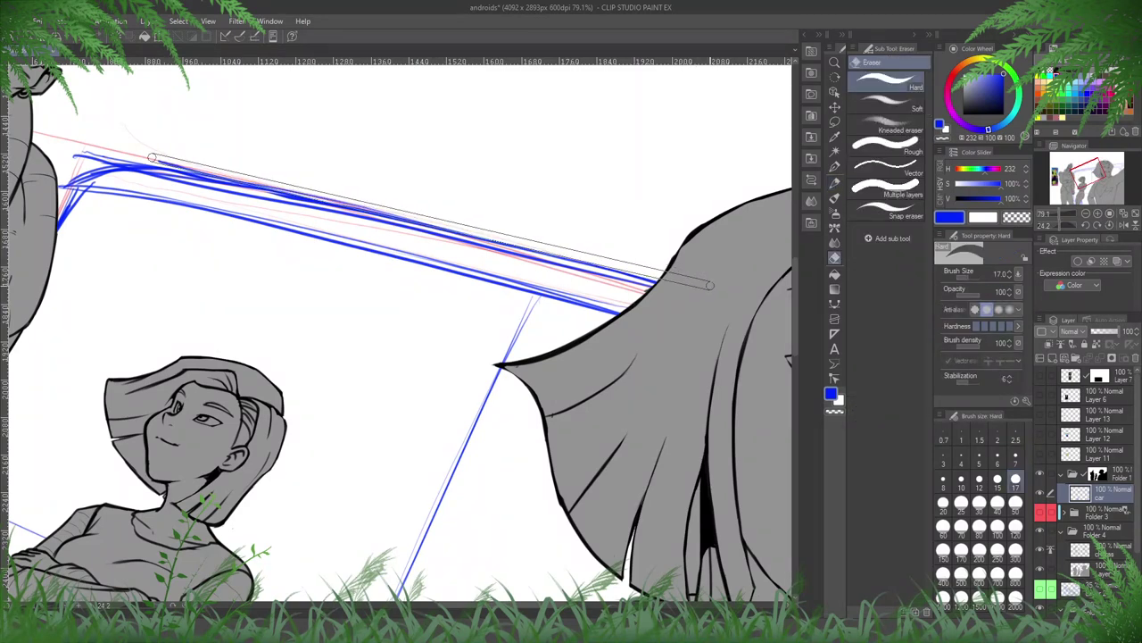
{"action": "left_click", "coordinate": [710, 286], "text": "shift"}
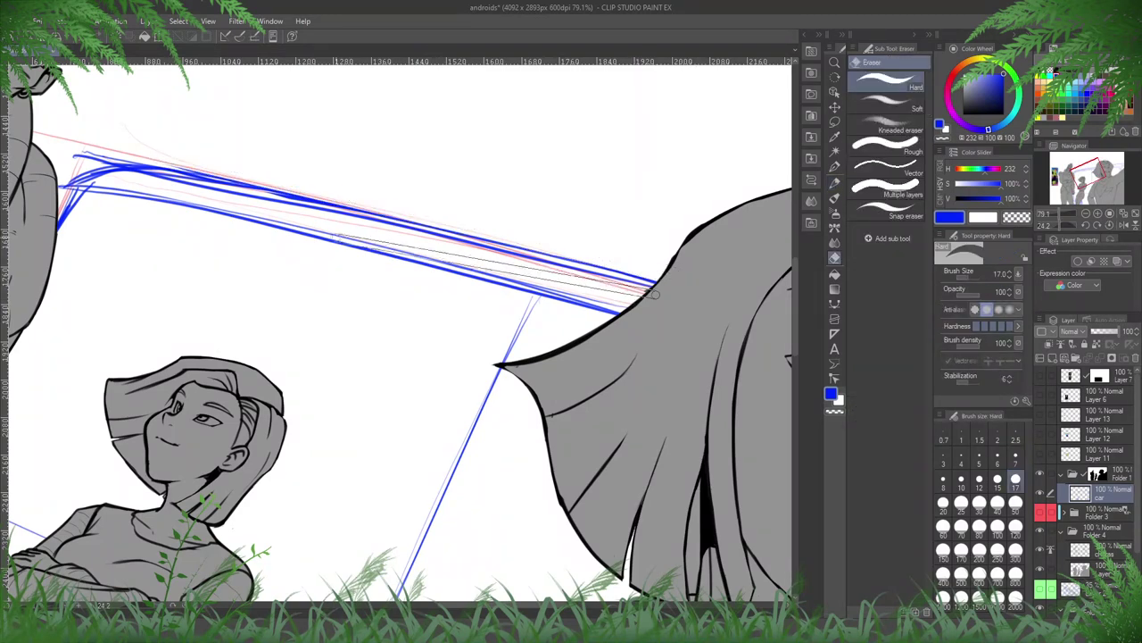
{"action": "left_click", "coordinate": [173, 173], "text": "shift"}
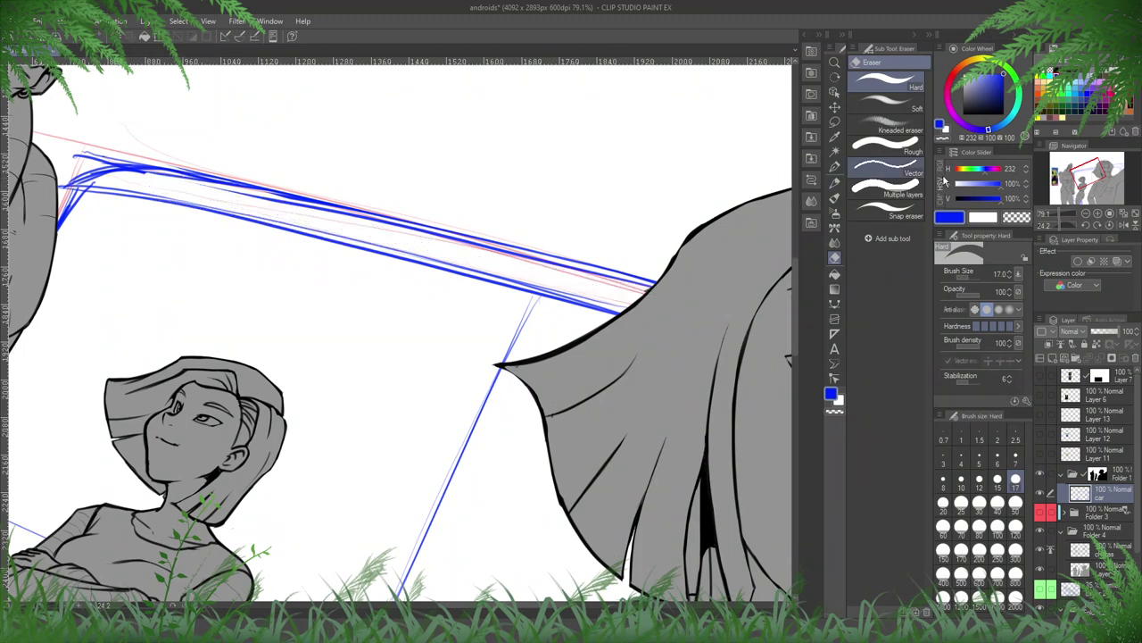
- Rotate the canvas view and erase the doubled lines along the middle roof section's upper edge
{"action": "left_click", "coordinate": [1059, 226]}
{"action": "left_click_drag", "start_coordinate": [581, 339], "coordinate": [735, 416]}
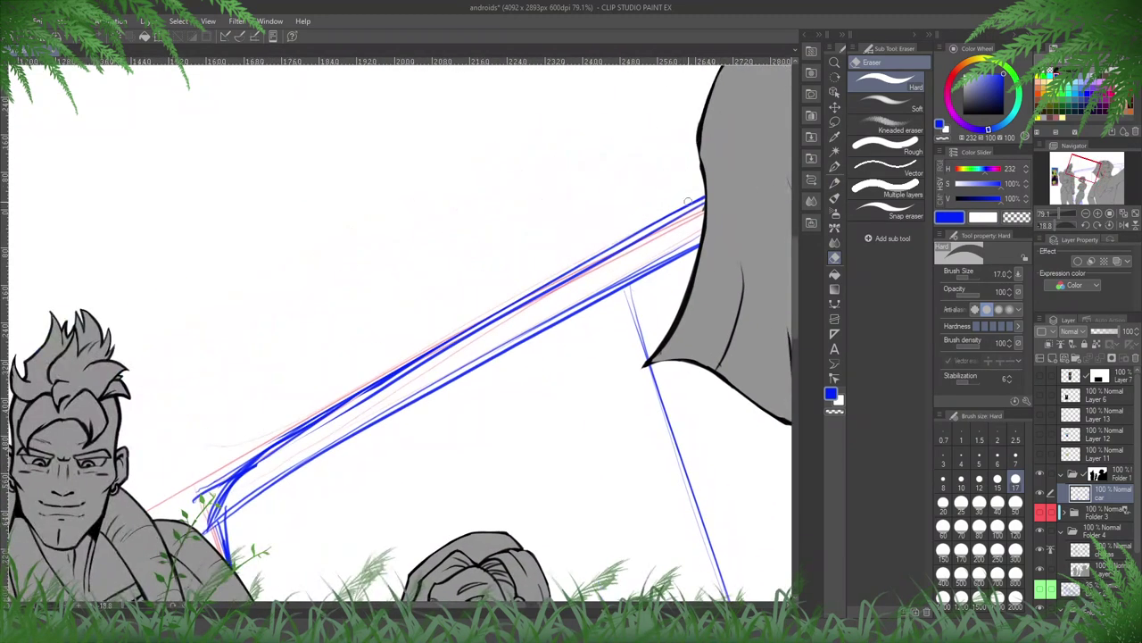
{"action": "left_click_drag", "start_coordinate": [617, 252], "coordinate": [501, 325]}
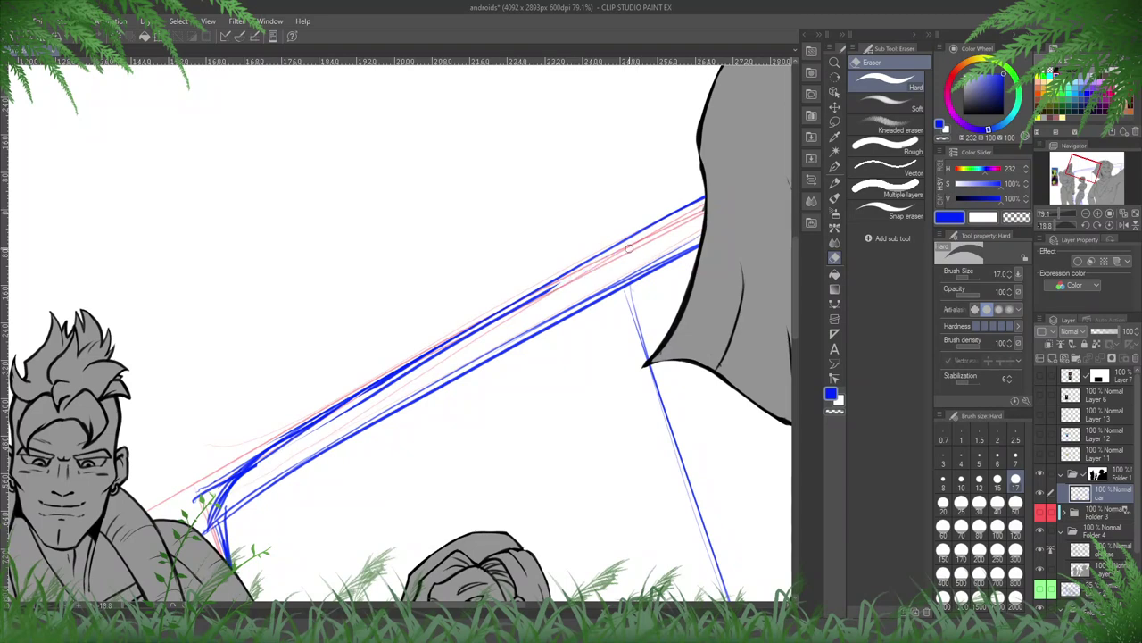
{"action": "left_click_drag", "start_coordinate": [559, 287], "coordinate": [477, 330]}
{"action": "mouse_move", "coordinate": [544, 299]}
{"action": "left_mouse_down"}
{"action": "mouse_move", "coordinate": [658, 228]}
{"action": "mouse_move", "coordinate": [466, 336]}
{"action": "mouse_move", "coordinate": [574, 265]}
{"action": "left_mouse_up"}
{"action": "mouse_move", "coordinate": [460, 340]}
{"action": "left_mouse_down"}
{"action": "mouse_move", "coordinate": [589, 255]}
{"action": "mouse_move", "coordinate": [412, 364]}
{"action": "mouse_move", "coordinate": [362, 420]}
{"action": "mouse_move", "coordinate": [372, 398]}
{"action": "mouse_move", "coordinate": [444, 347]}
{"action": "mouse_move", "coordinate": [402, 370]}
{"action": "left_mouse_up"}
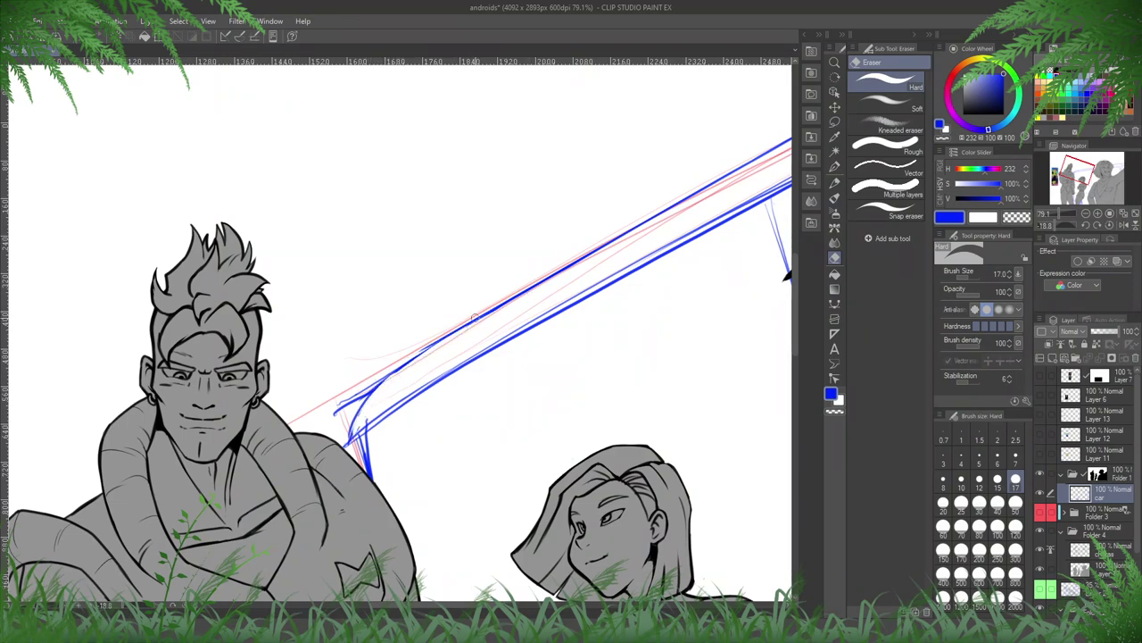
- Redraw the roof's upper line into the curved corner beside the mohawked man and erase the rough strokes around its tip
{"action": "key", "text": "p"}
{"action": "mouse_move", "coordinate": [477, 317]}
{"action": "left_mouse_down"}
{"action": "mouse_move", "coordinate": [407, 355]}
{"action": "mouse_move", "coordinate": [344, 421]}
{"action": "mouse_move", "coordinate": [374, 374]}
{"action": "left_mouse_up"}
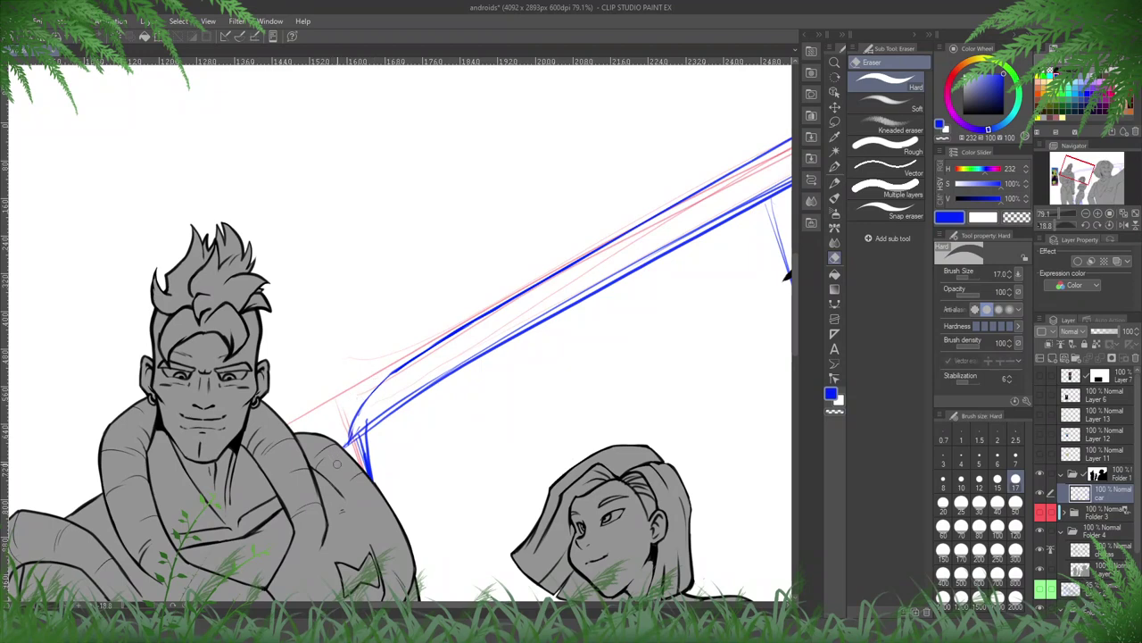
{"action": "mouse_move", "coordinate": [345, 432]}
{"action": "left_mouse_down"}
{"action": "mouse_move", "coordinate": [371, 415]}
{"action": "mouse_move", "coordinate": [352, 435]}
{"action": "mouse_move", "coordinate": [509, 346]}
{"action": "mouse_move", "coordinate": [354, 443]}
{"action": "left_mouse_up"}
{"action": "key", "text": "p"}
{"action": "mouse_move", "coordinate": [441, 379]}
{"action": "left_mouse_down"}
{"action": "mouse_move", "coordinate": [349, 443]}
{"action": "mouse_move", "coordinate": [400, 408]}
{"action": "left_mouse_up"}
- Erase the doubled lines along the middle roof section's lower edge, leaving one clean blue line
{"action": "key", "text": "e"}
{"action": "left_click_drag", "start_coordinate": [511, 330], "coordinate": [368, 419]}
{"action": "left_click_drag", "start_coordinate": [515, 294], "coordinate": [426, 336]}
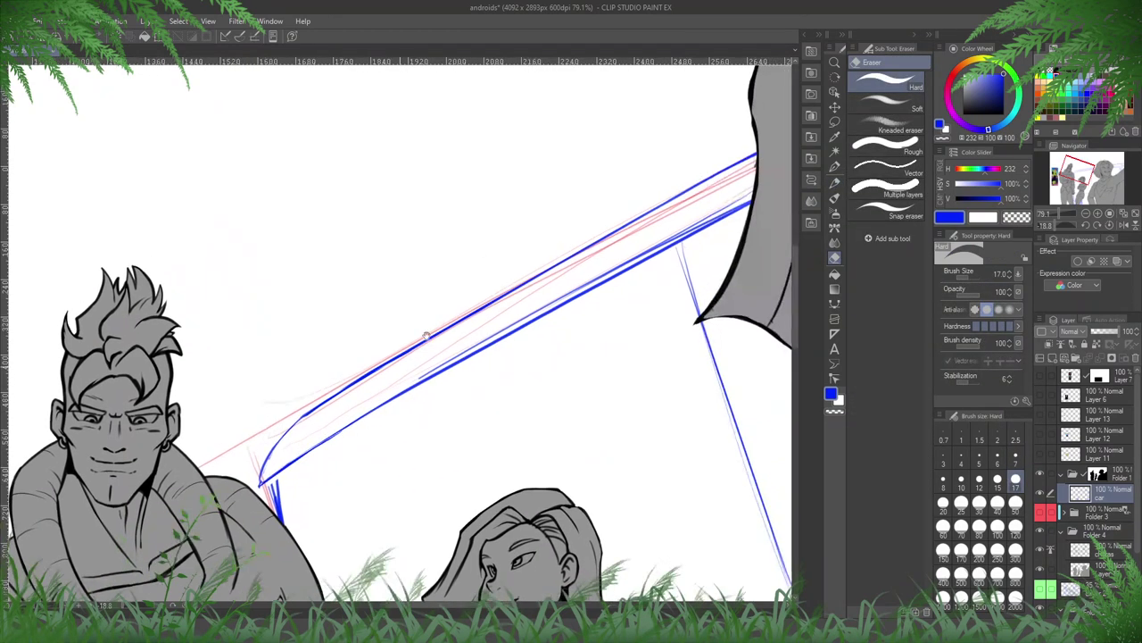
{"action": "left_click", "coordinate": [754, 194]}
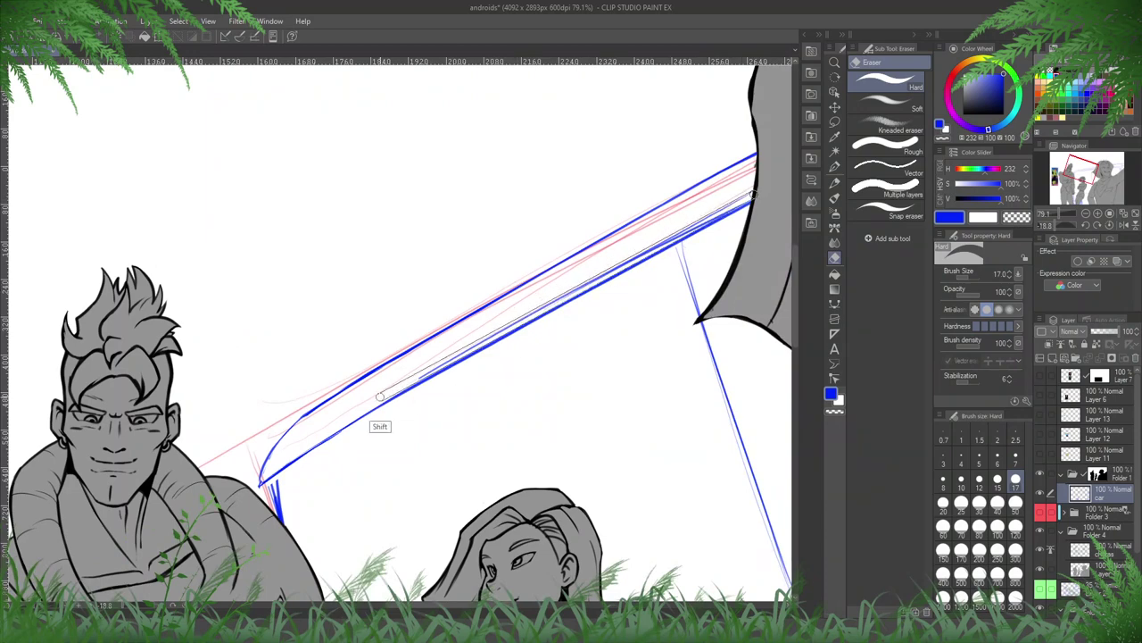
{"action": "left_click", "coordinate": [381, 396], "text": "shift"}
{"action": "left_click_drag", "start_coordinate": [538, 365], "coordinate": [682, 247]}
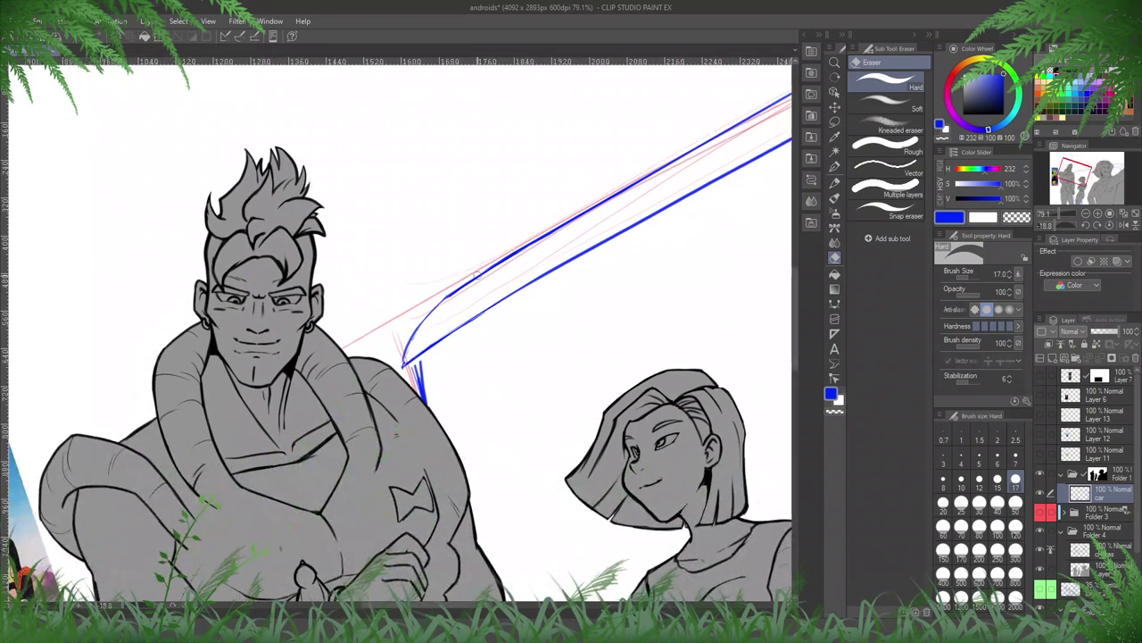
- Refine the roof's curved corner beside the mohawked man's shoulder and thin the short pillar line beneath it
{"action": "key", "text": "p"}
{"action": "left_click_drag", "start_coordinate": [458, 289], "coordinate": [407, 353]}
{"action": "key", "text": "e"}
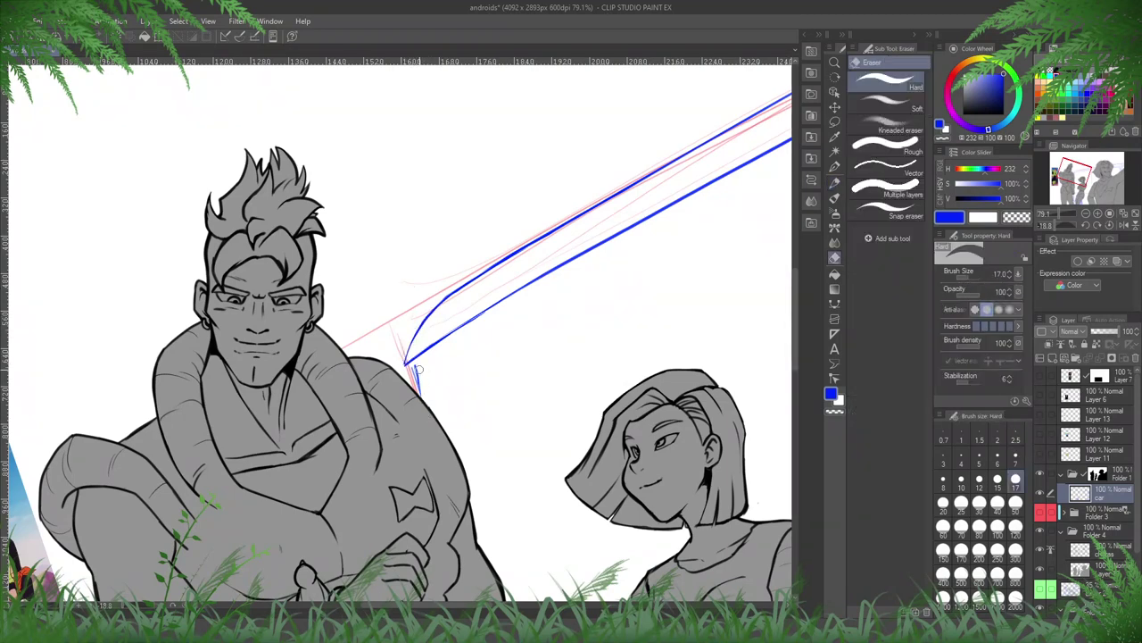
{"action": "key", "text": "p"}
{"action": "key", "text": "e"}
{"action": "left_click_drag", "start_coordinate": [410, 366], "coordinate": [422, 400]}
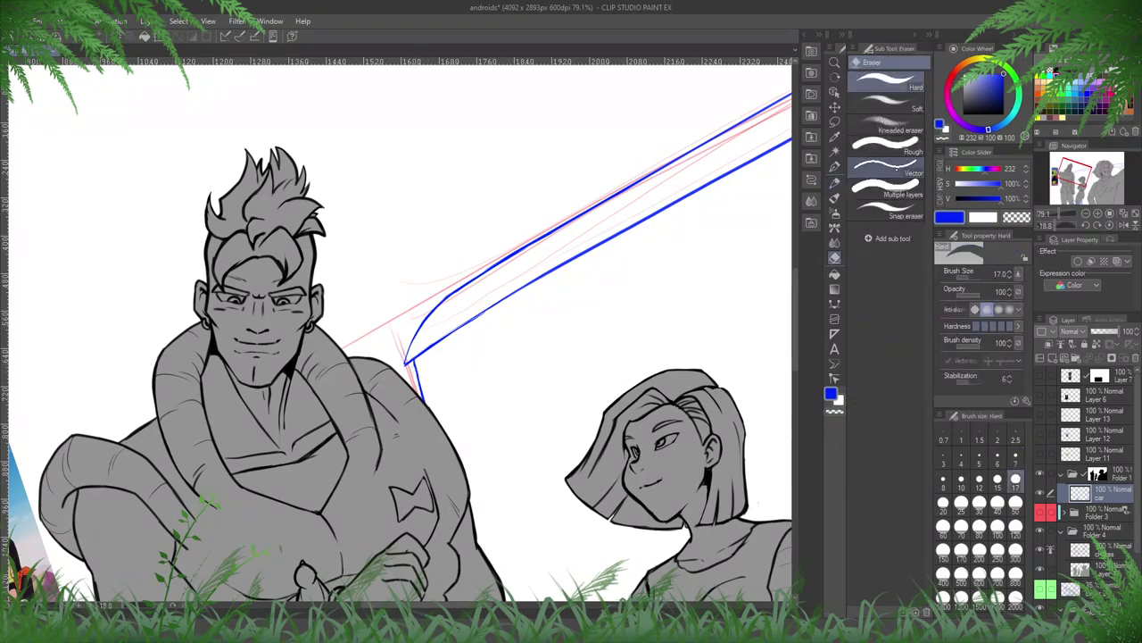
- Reset the canvas rotation and thin the car's vertical edge line below the mohawked man's hand
{"action": "left_click", "coordinate": [1109, 225]}
{"action": "left_click_drag", "start_coordinate": [522, 503], "coordinate": [554, 413]}
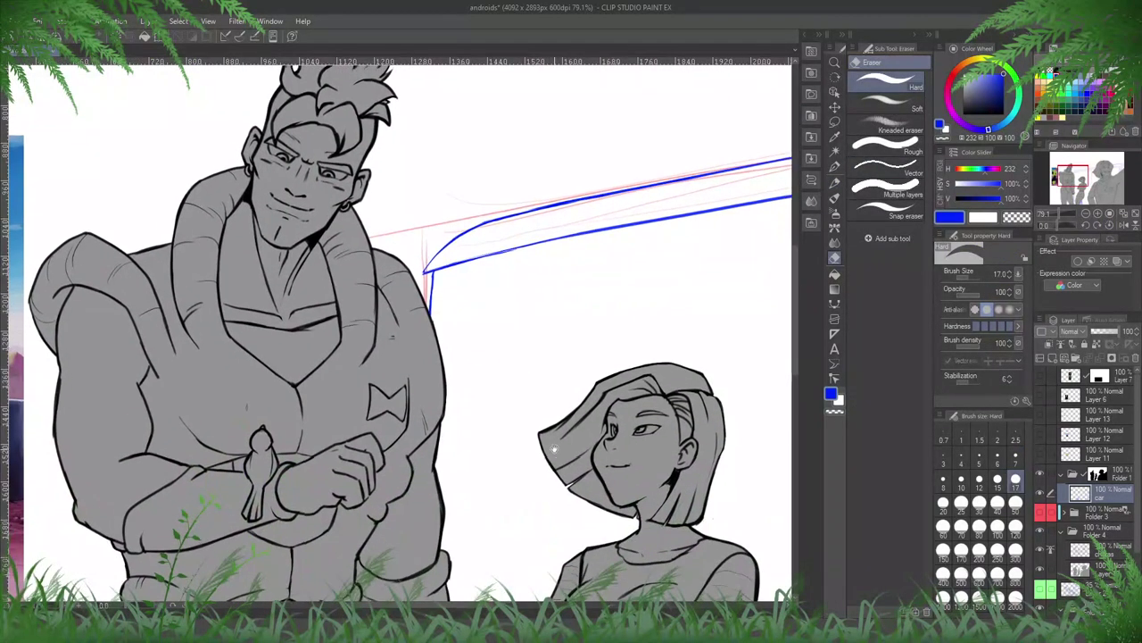
{"action": "left_click_drag", "start_coordinate": [548, 536], "coordinate": [556, 290]}
{"action": "left_click_drag", "start_coordinate": [556, 434], "coordinate": [473, 130]}
{"action": "left_click_drag", "start_coordinate": [333, 298], "coordinate": [328, 418]}
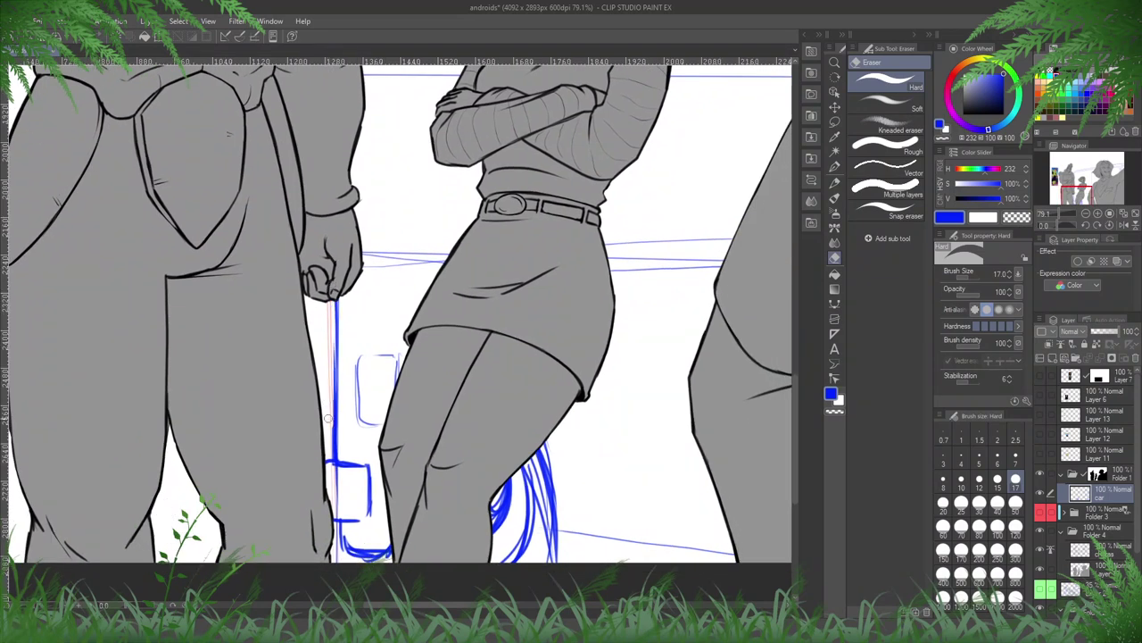
{"action": "left_click_drag", "start_coordinate": [339, 295], "coordinate": [336, 442]}
{"action": "key", "text": "p"}
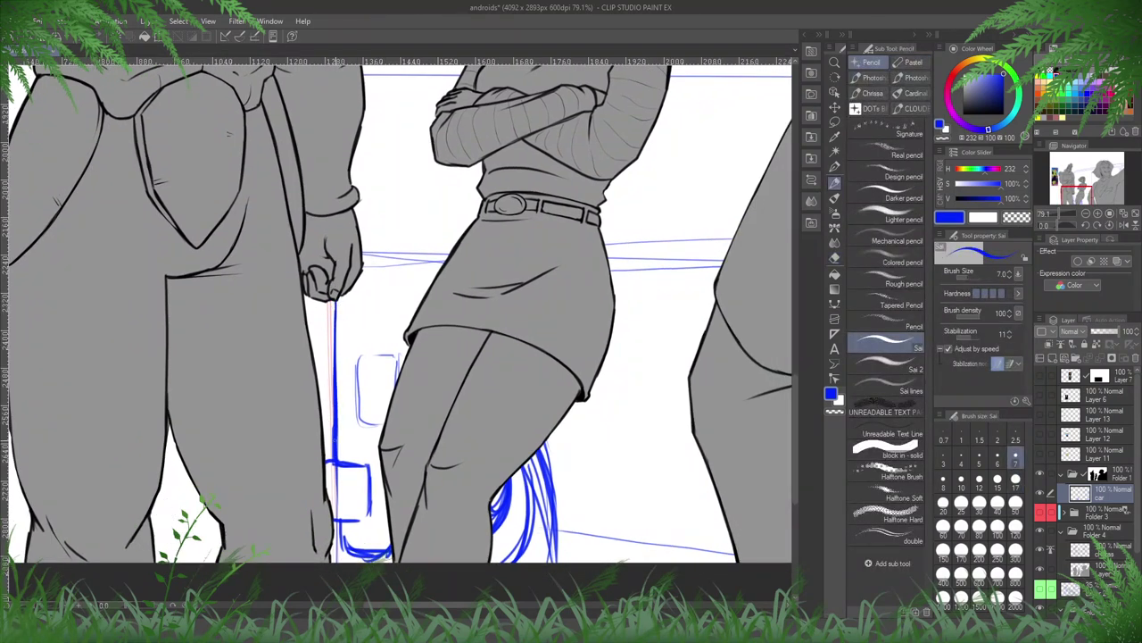
{"action": "key", "text": "e"}
{"action": "left_click_drag", "start_coordinate": [342, 307], "coordinate": [341, 446]}
{"action": "mouse_move", "coordinate": [339, 391]}
{"action": "left_mouse_down"}
{"action": "mouse_move", "coordinate": [339, 454]}
{"action": "mouse_move", "coordinate": [338, 440]}
{"action": "left_mouse_up"}
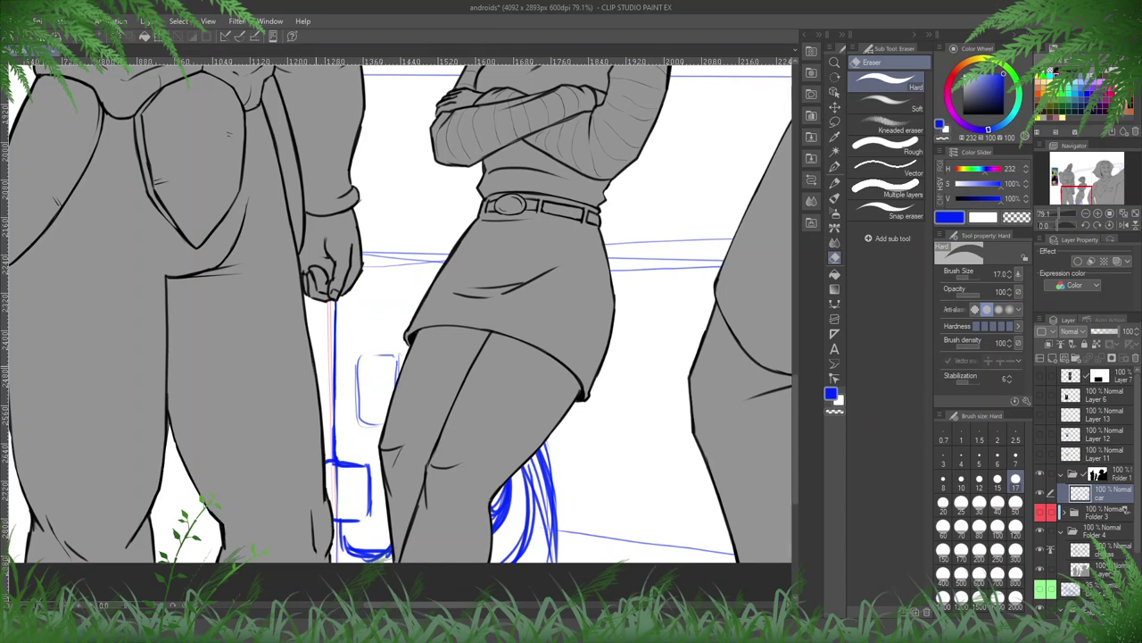
- Save the illustration, disable Folder 1's layer mask to reveal the hidden car lines, and reselect the car layer
{"action": "key", "text": "ctrl+s"}
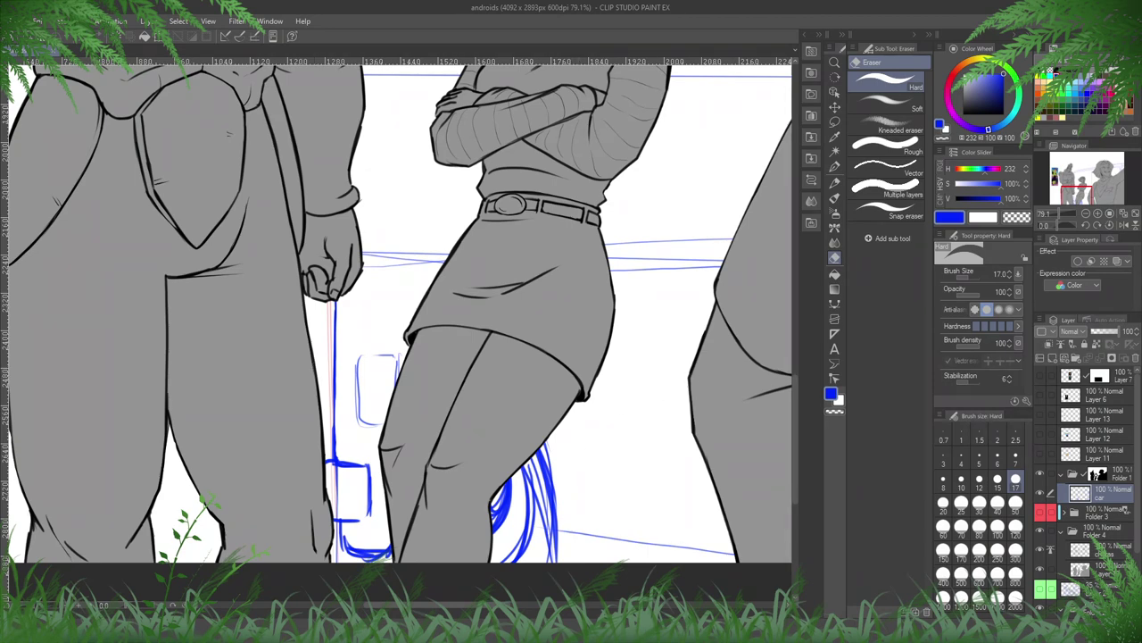
{"action": "left_click", "coordinate": [1098, 475]}
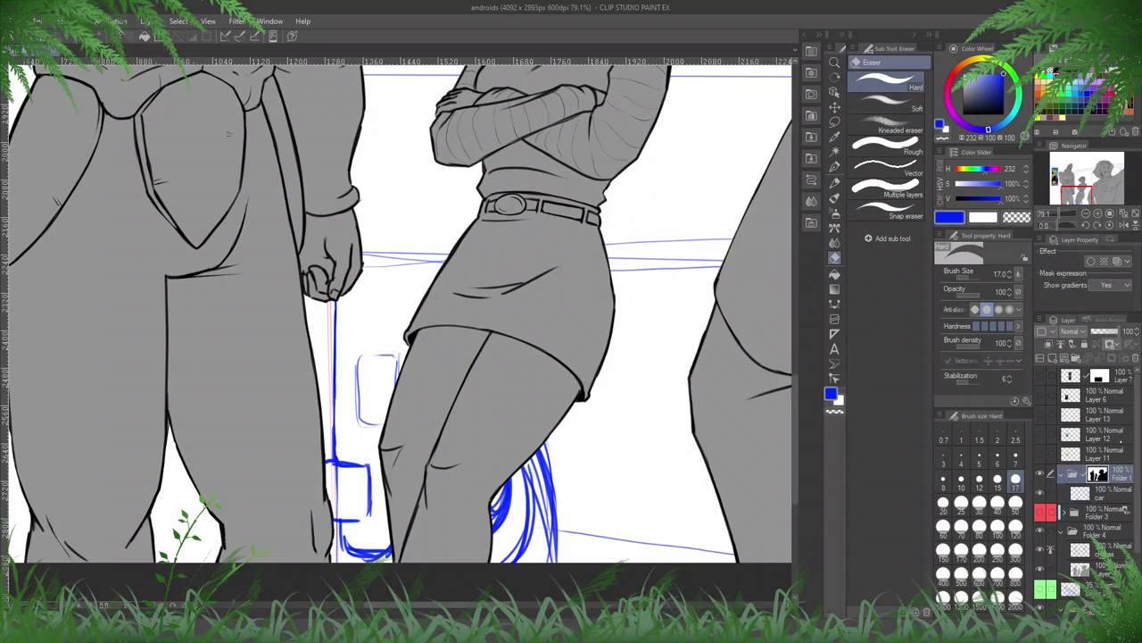
{"action": "right_click", "coordinate": [1097, 473]}
{"action": "left_click", "coordinate": [1075, 378]}
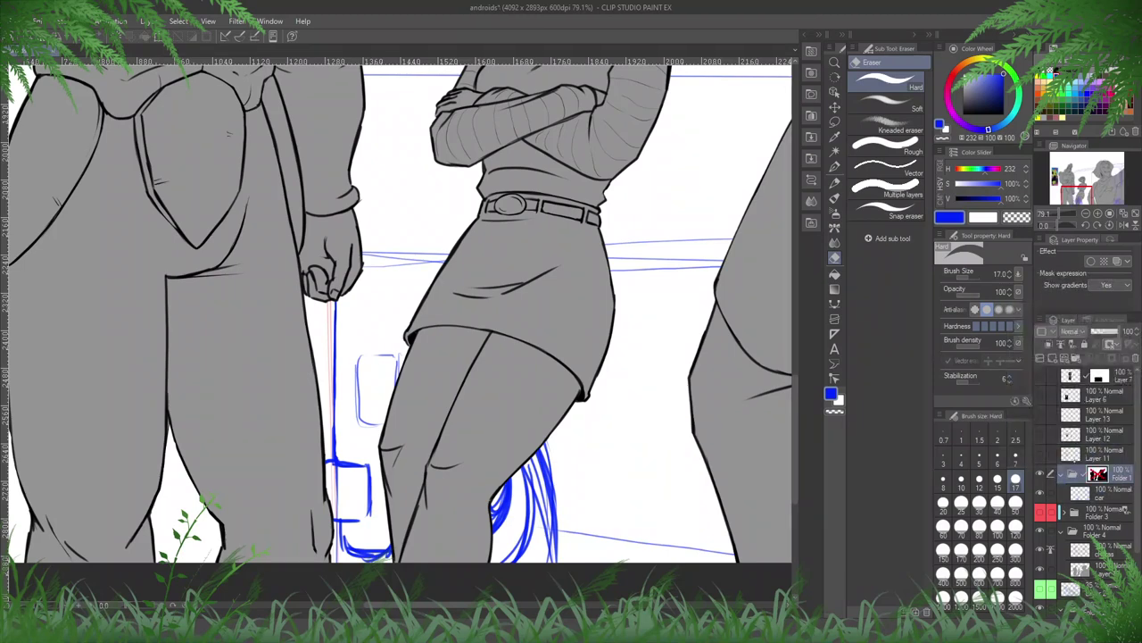
{"action": "left_click", "coordinate": [1105, 493]}
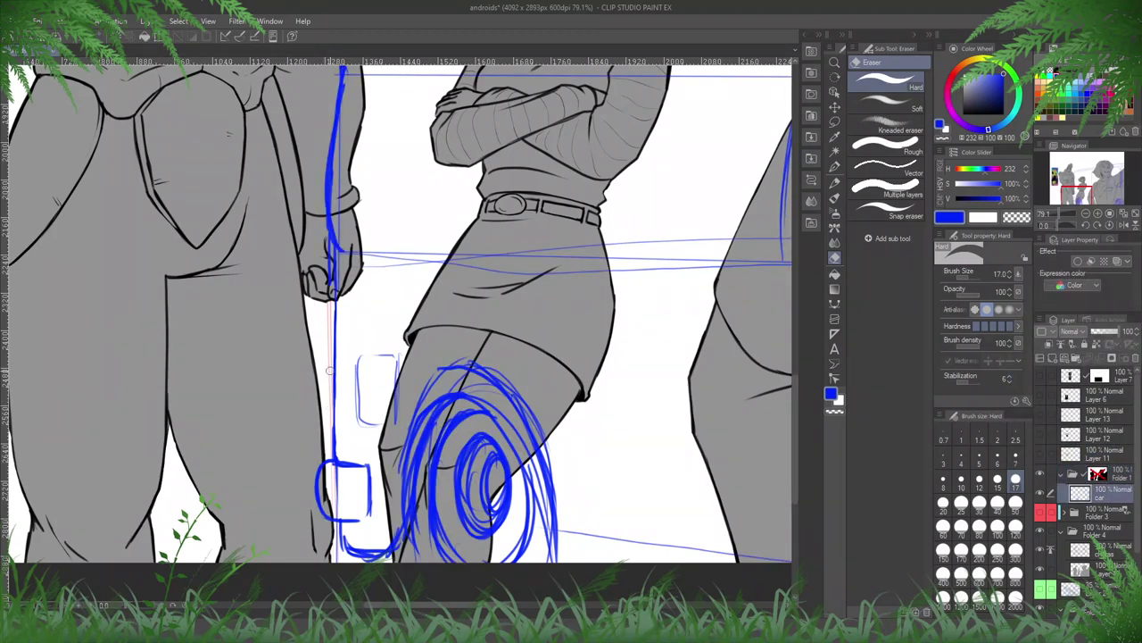
- Thin the vertical car line below the mohawked man's hand and tidy the edges of the small rectangle at its lower end
{"action": "left_click_drag", "start_coordinate": [331, 402], "coordinate": [332, 454]}
{"action": "key", "text": "h"}
{"action": "left_click_drag", "start_coordinate": [530, 371], "coordinate": [576, 326]}
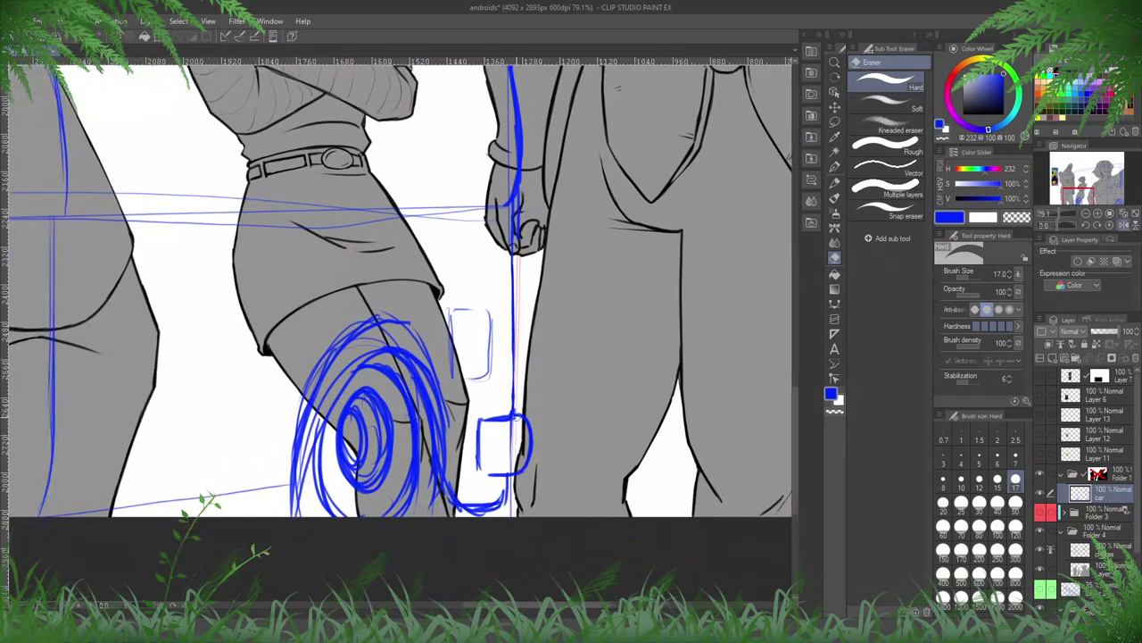
{"action": "key", "text": "p"}
{"action": "mouse_move", "coordinate": [494, 417]}
{"action": "left_mouse_down"}
{"action": "mouse_move", "coordinate": [480, 420]}
{"action": "mouse_move", "coordinate": [481, 474]}
{"action": "left_mouse_up"}
{"action": "key", "text": "e"}
{"action": "key", "text": "p"}
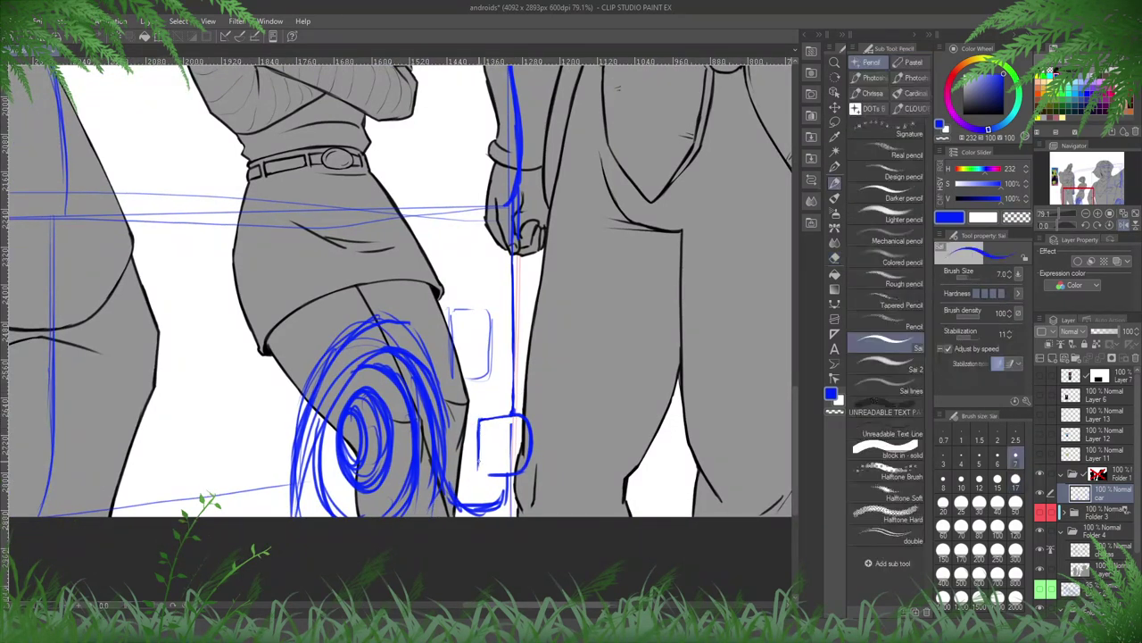
{"action": "key", "text": "e"}
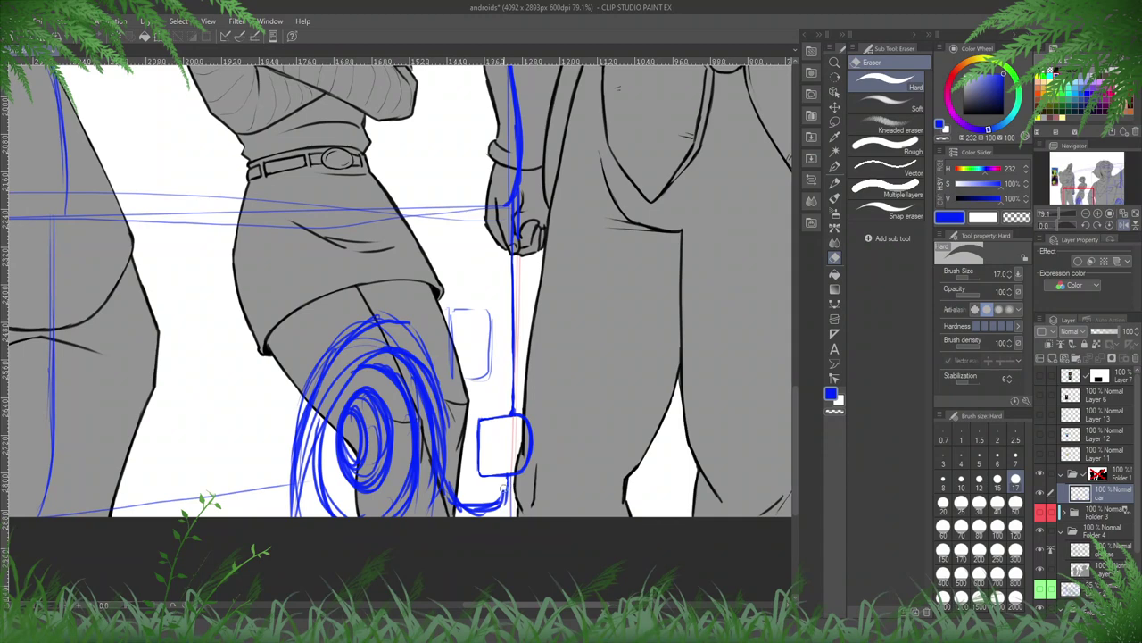
- Clean up the curved line under the small rectangle and join it to the rectangle with a short vertical line
{"action": "mouse_move", "coordinate": [503, 489]}
{"action": "left_mouse_down"}
{"action": "mouse_move", "coordinate": [498, 501]}
{"action": "mouse_move", "coordinate": [463, 497]}
{"action": "left_mouse_up"}
{"action": "key", "text": "p"}
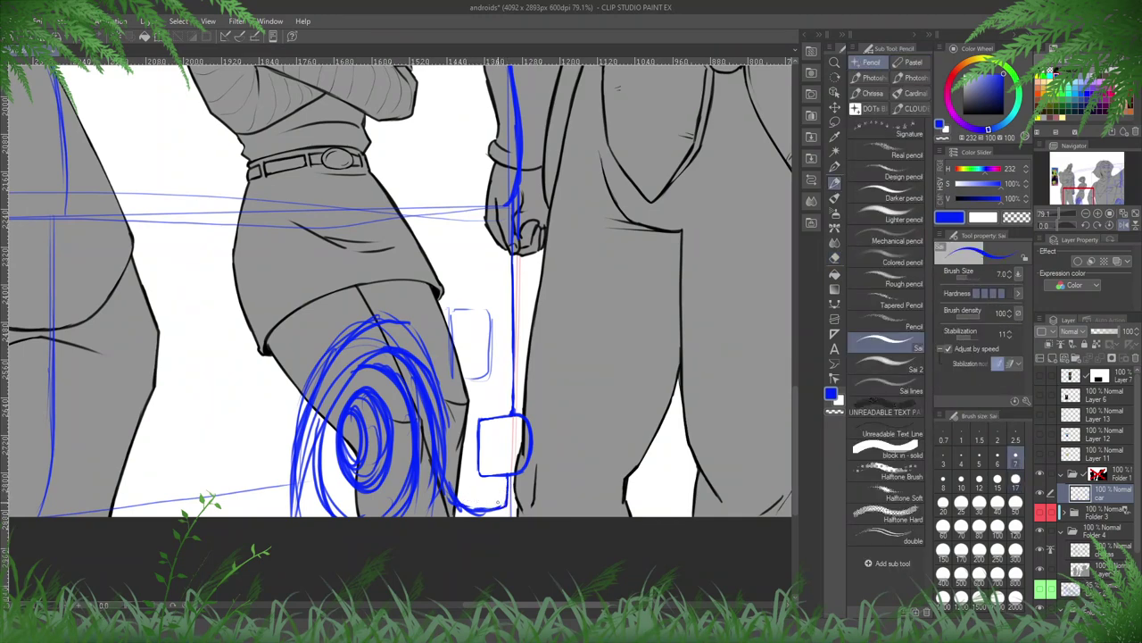
{"action": "key", "text": "e"}
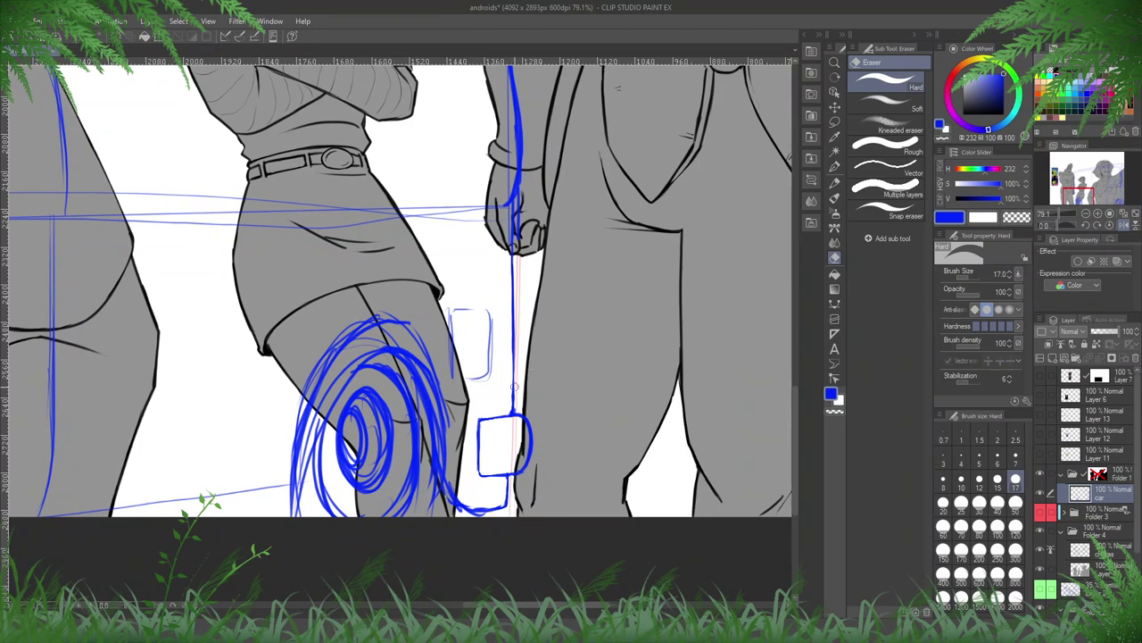
{"action": "key", "text": "p"}
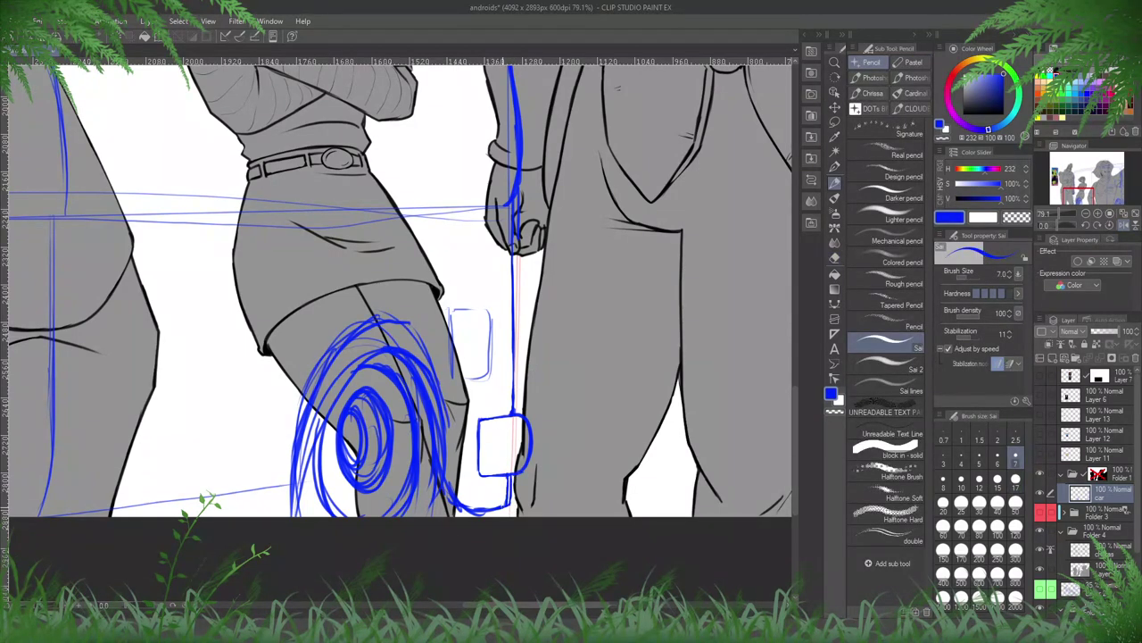
{"action": "key", "text": "e"}
{"action": "left_click_drag", "start_coordinate": [507, 478], "coordinate": [507, 500]}
- Thin the curve running into the wheel arch and erase the doubled edges of the faint upper rectangle
{"action": "key", "text": "h"}
{"action": "left_click_drag", "start_coordinate": [545, 458], "coordinate": [706, 439]}
{"action": "mouse_move", "coordinate": [490, 474]}
{"action": "left_mouse_down"}
{"action": "mouse_move", "coordinate": [468, 491]}
{"action": "mouse_move", "coordinate": [523, 464]}
{"action": "left_mouse_up"}
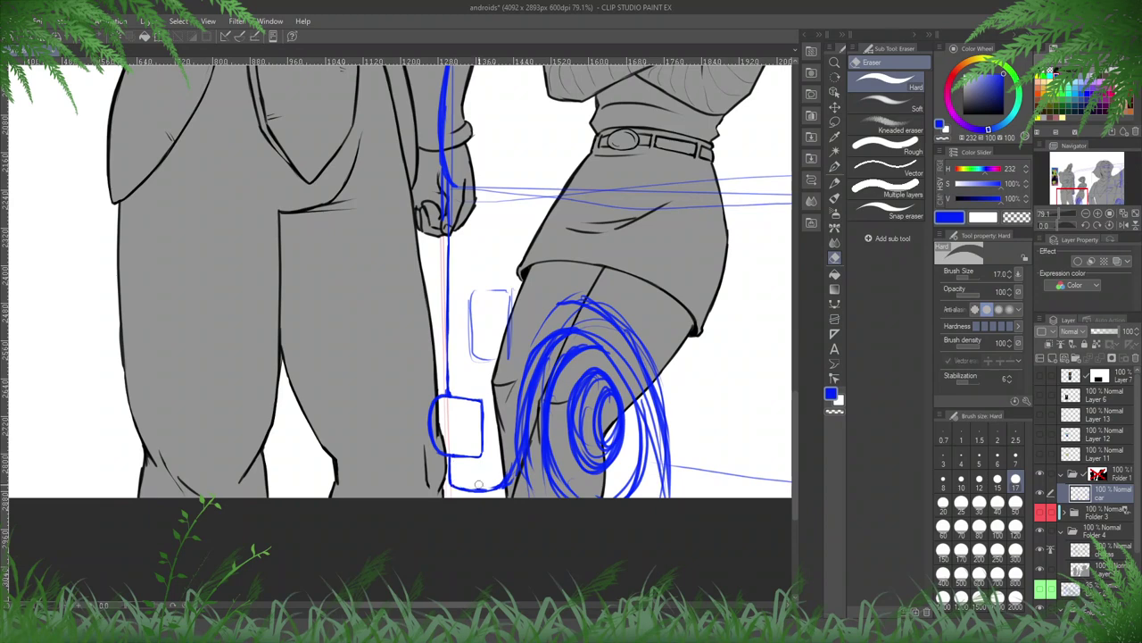
{"action": "left_click_drag", "start_coordinate": [481, 485], "coordinate": [513, 469]}
{"action": "key", "text": "ctrl+z"}
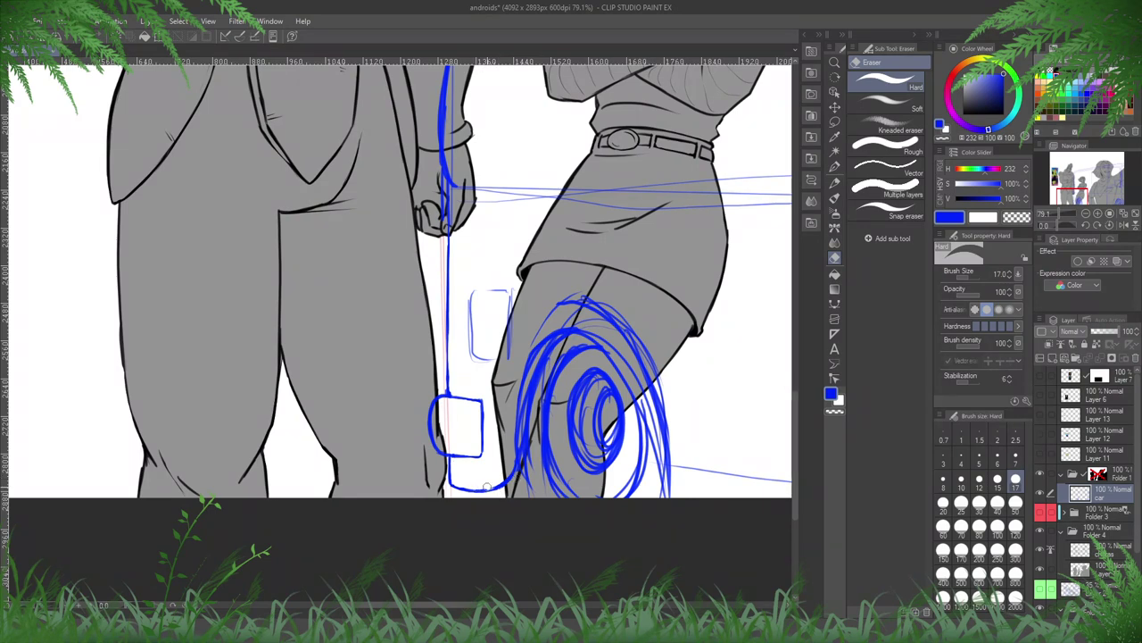
{"action": "left_click_drag", "start_coordinate": [467, 290], "coordinate": [468, 353]}
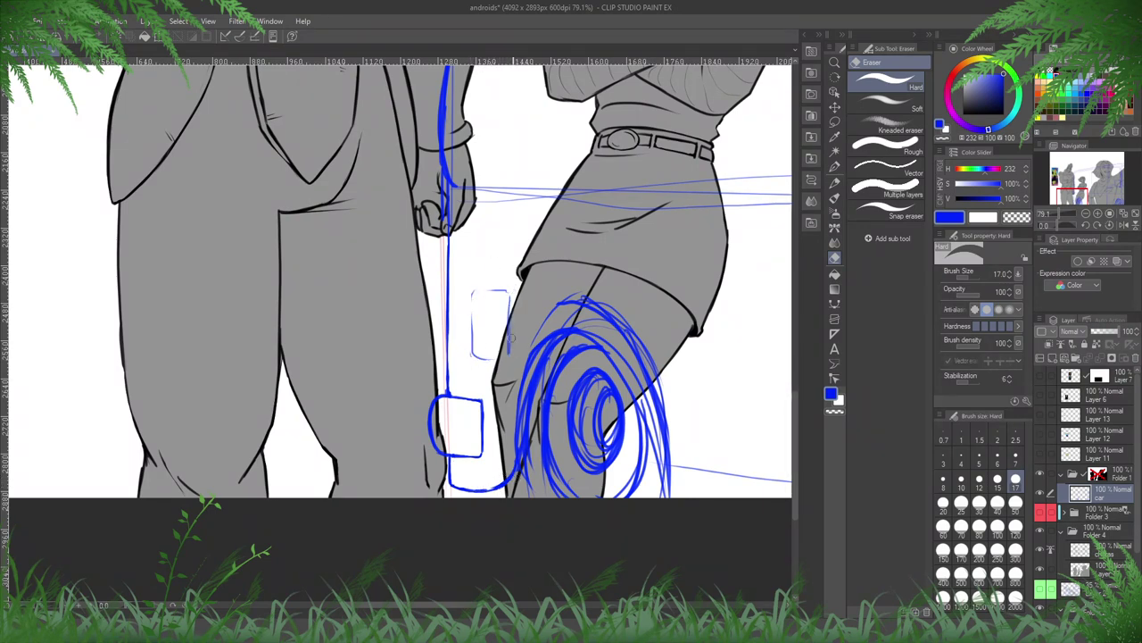
{"action": "key", "text": "p"}
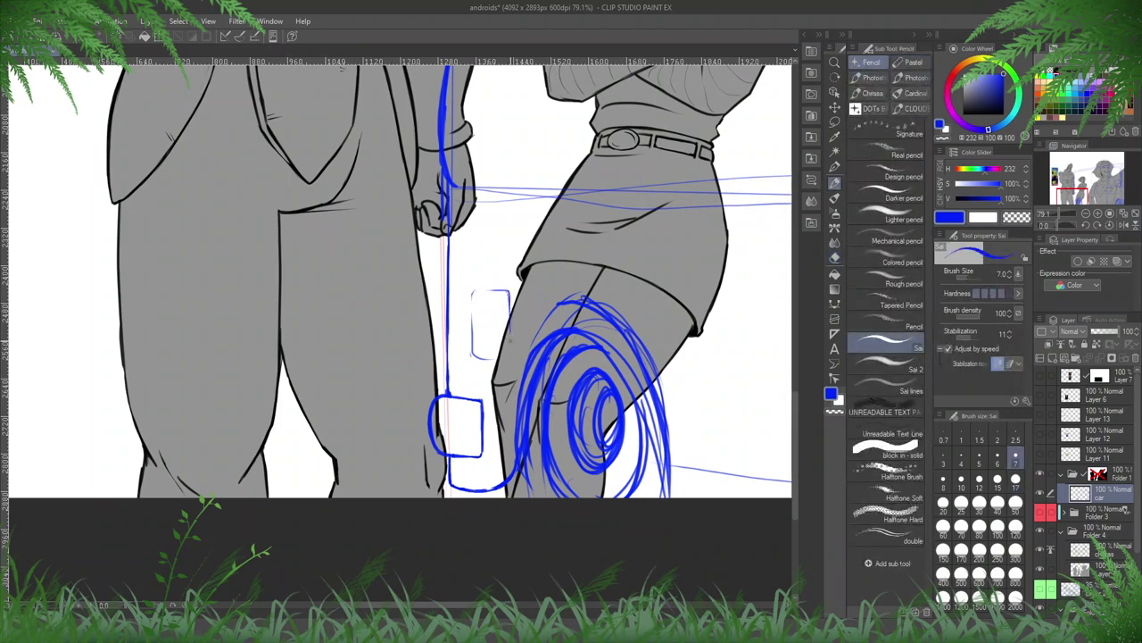
- Erase the overlapping sketch strokes in the wheel's hub and inner rings, leaving single clean ovals
{"action": "mouse_move", "coordinate": [680, 360]}
{"action": "left_mouse_down"}
{"action": "mouse_move", "coordinate": [576, 365]}
{"action": "mouse_move", "coordinate": [526, 351]}
{"action": "left_mouse_up"}
{"action": "key", "text": "e"}
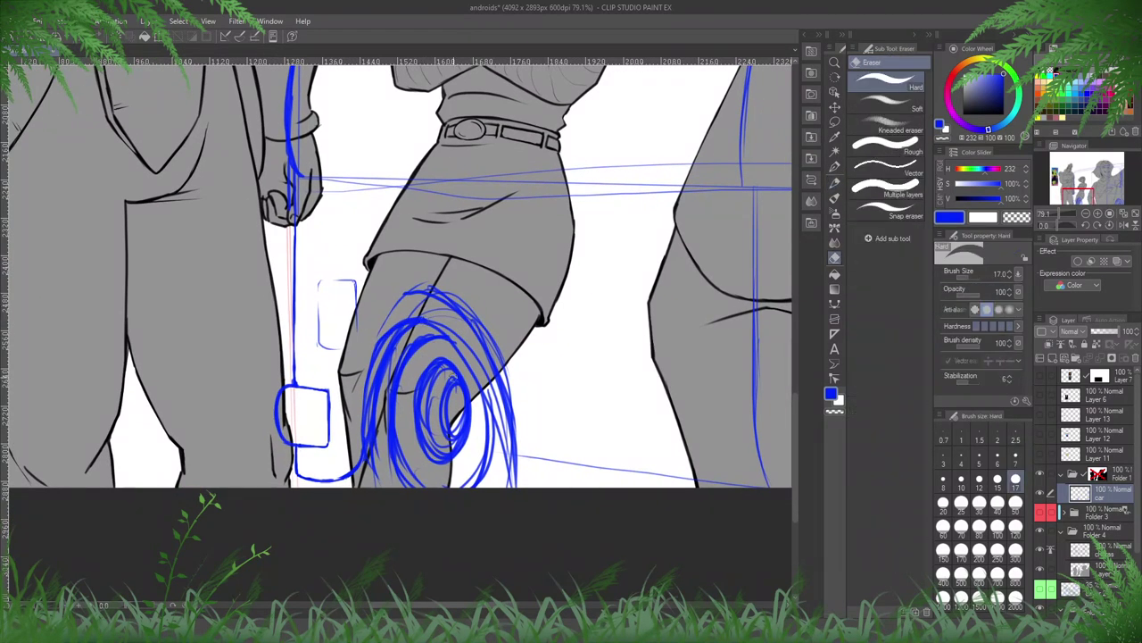
{"action": "mouse_move", "coordinate": [455, 389]}
{"action": "left_mouse_down"}
{"action": "mouse_move", "coordinate": [451, 439]}
{"action": "mouse_move", "coordinate": [443, 378]}
{"action": "mouse_move", "coordinate": [436, 441]}
{"action": "mouse_move", "coordinate": [453, 437]}
{"action": "mouse_move", "coordinate": [448, 446]}
{"action": "mouse_move", "coordinate": [431, 411]}
{"action": "left_mouse_up"}
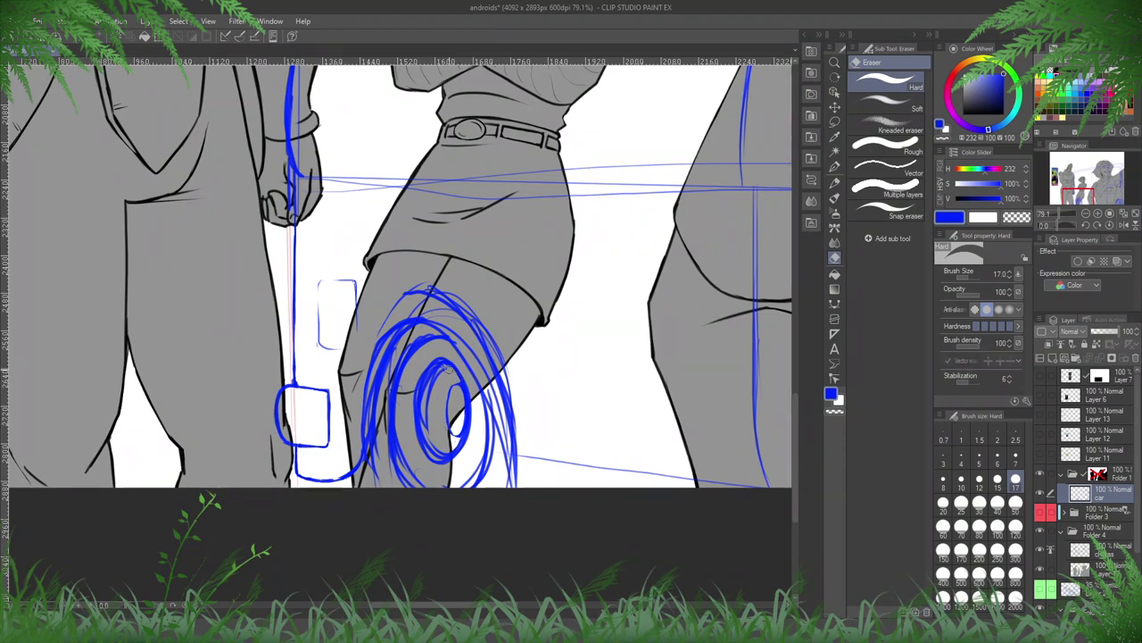
{"action": "mouse_move", "coordinate": [450, 369]}
{"action": "left_mouse_down"}
{"action": "mouse_move", "coordinate": [423, 418]}
{"action": "mouse_move", "coordinate": [427, 405]}
{"action": "mouse_move", "coordinate": [430, 440]}
{"action": "left_mouse_up"}
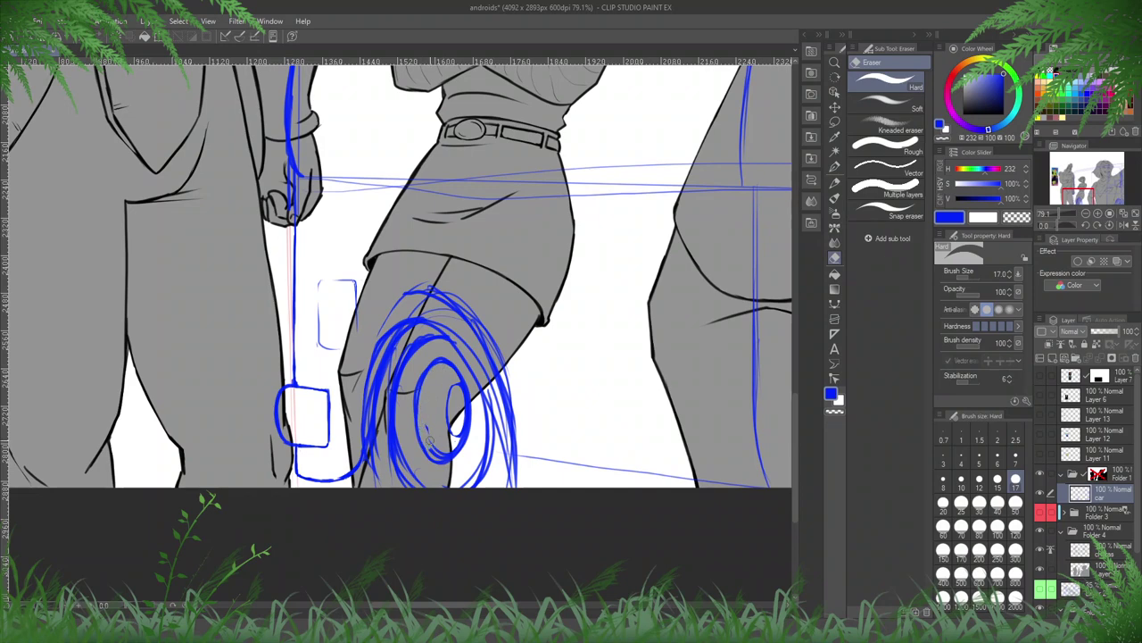
{"action": "mouse_move", "coordinate": [424, 399]}
{"action": "left_mouse_down"}
{"action": "mouse_move", "coordinate": [437, 448]}
{"action": "mouse_move", "coordinate": [450, 452]}
{"action": "mouse_move", "coordinate": [462, 436]}
{"action": "mouse_move", "coordinate": [444, 451]}
{"action": "left_mouse_up"}
{"action": "mouse_move", "coordinate": [421, 351]}
{"action": "left_mouse_down"}
{"action": "mouse_move", "coordinate": [395, 419]}
{"action": "mouse_move", "coordinate": [422, 487]}
{"action": "left_mouse_up"}
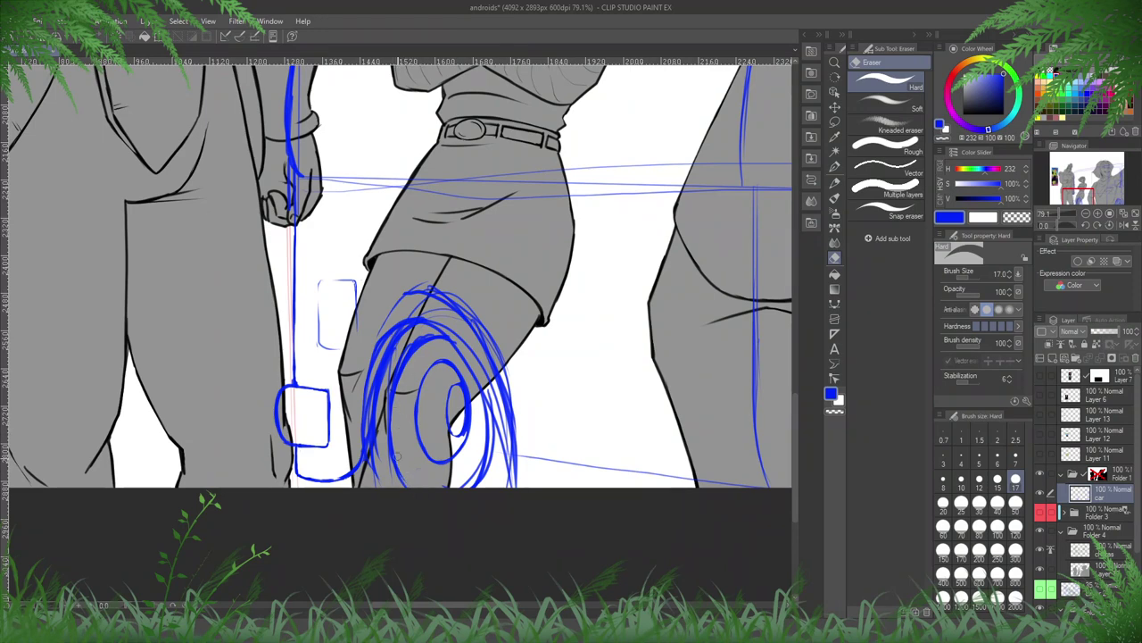
- Erase the repeated strokes between the wheel and its arch on the side nearest the small rectangle
{"action": "key", "text": "p"}
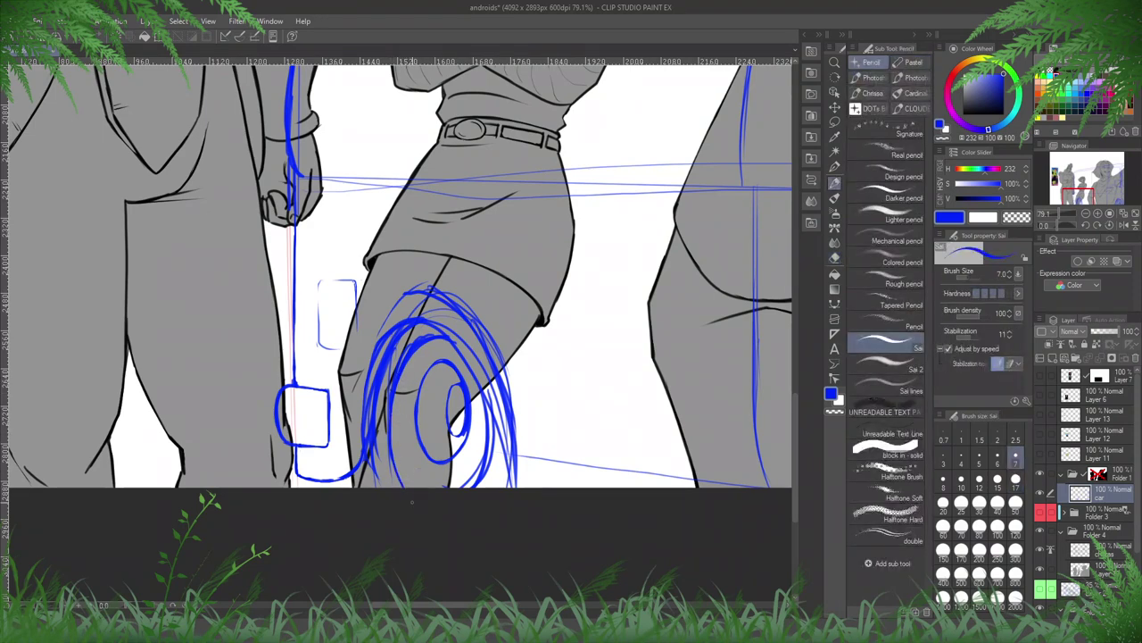
{"action": "key", "text": "e"}
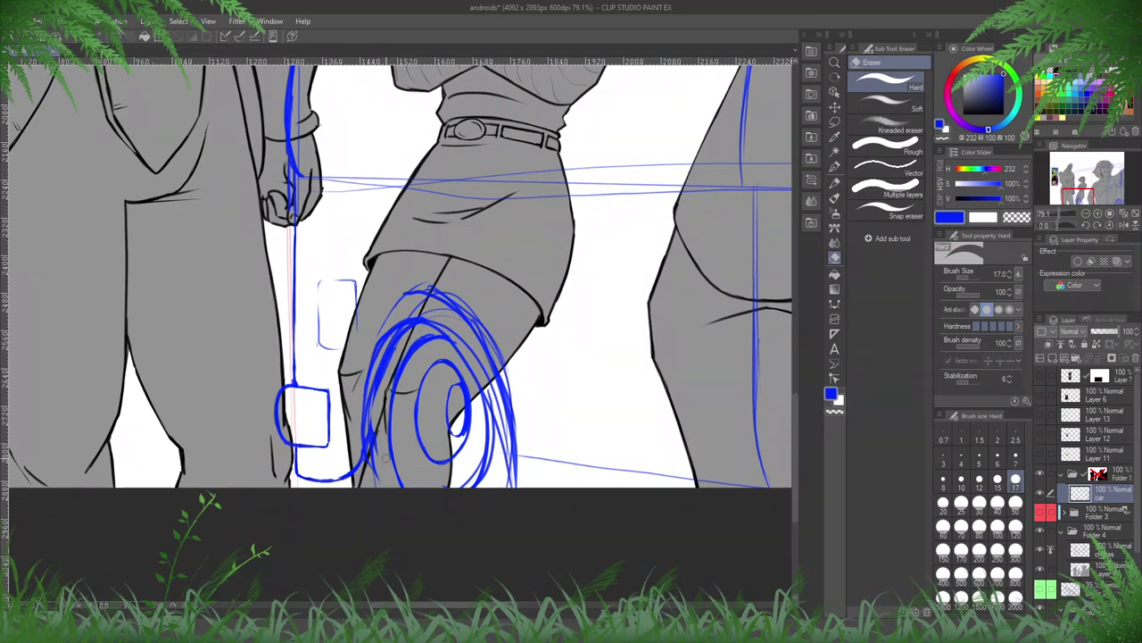
{"action": "mouse_move", "coordinate": [419, 326]}
{"action": "left_mouse_down"}
{"action": "mouse_move", "coordinate": [370, 418]}
{"action": "mouse_move", "coordinate": [381, 471]}
{"action": "left_mouse_up"}
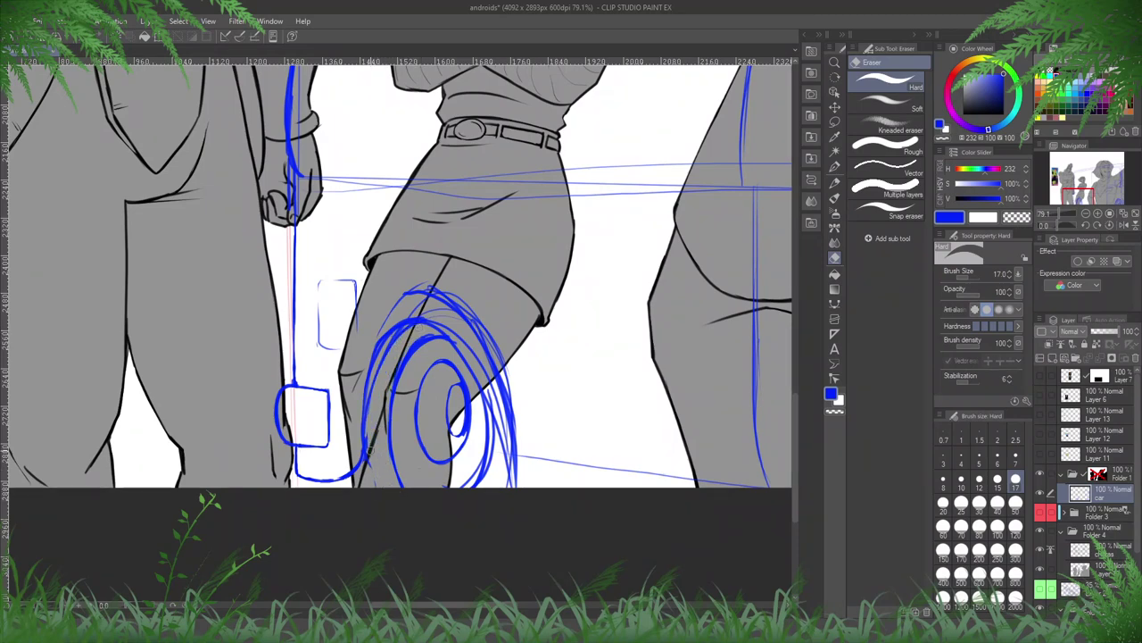
{"action": "key", "text": "p"}
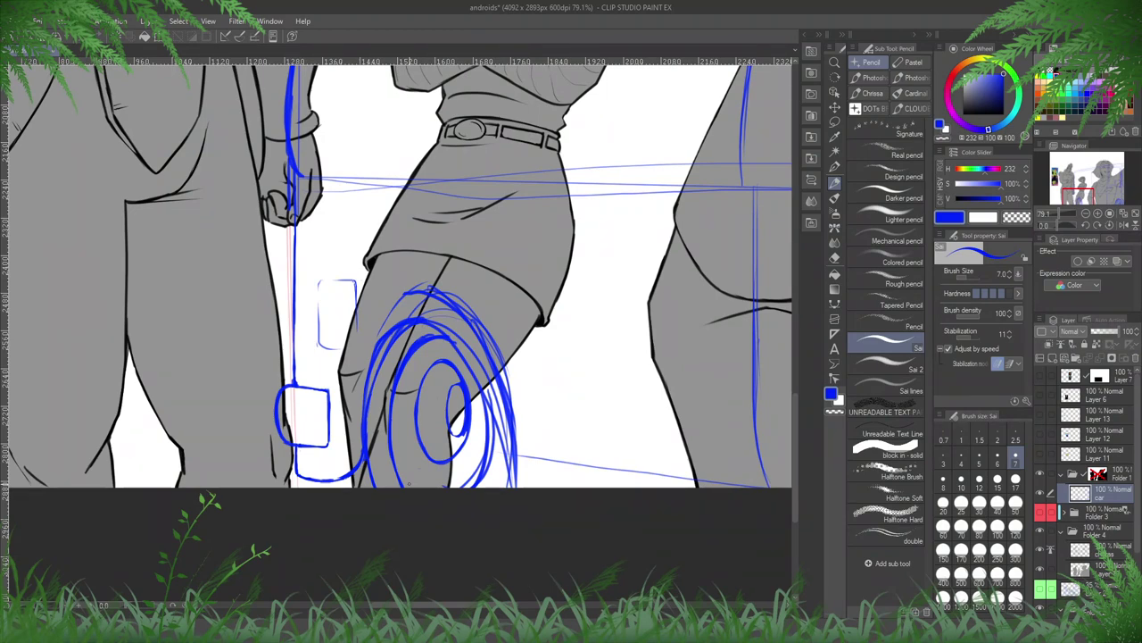
- Flip the canvas and erase the doubled strokes of the outermost wheel arch down to one clean curve
{"action": "key", "text": "h"}
{"action": "left_click_drag", "start_coordinate": [493, 311], "coordinate": [539, 325]}
{"action": "key", "text": "e"}
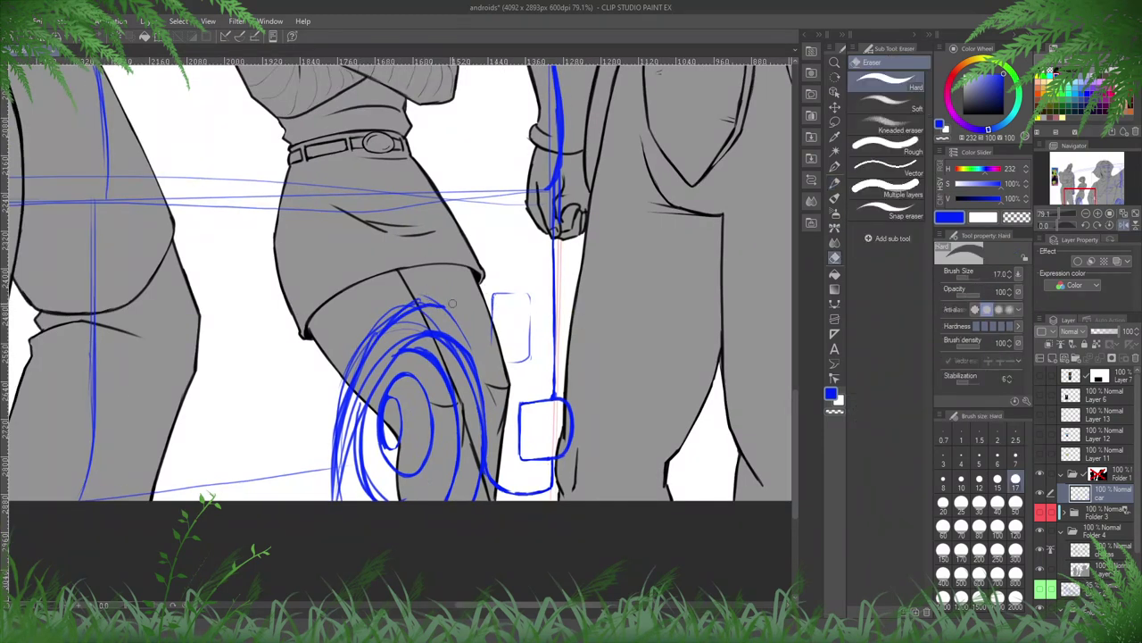
{"action": "mouse_move", "coordinate": [453, 304]}
{"action": "left_mouse_down"}
{"action": "mouse_move", "coordinate": [405, 299]}
{"action": "mouse_move", "coordinate": [364, 368]}
{"action": "left_mouse_up"}
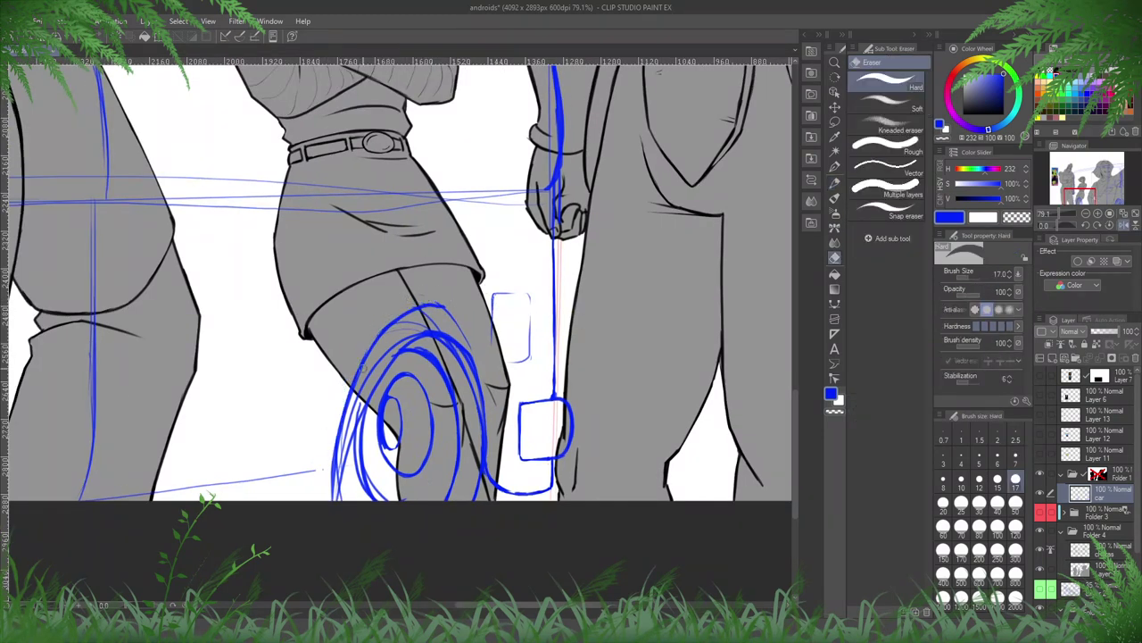
{"action": "mouse_move", "coordinate": [400, 316]}
{"action": "left_mouse_down"}
{"action": "mouse_move", "coordinate": [459, 306]}
{"action": "mouse_move", "coordinate": [392, 349]}
{"action": "mouse_move", "coordinate": [336, 496]}
{"action": "left_mouse_up"}
{"action": "key", "text": "ctrl+z"}
{"action": "mouse_move", "coordinate": [345, 454]}
{"action": "left_mouse_down"}
{"action": "mouse_move", "coordinate": [356, 401]}
{"action": "mouse_move", "coordinate": [405, 332]}
{"action": "left_mouse_up"}
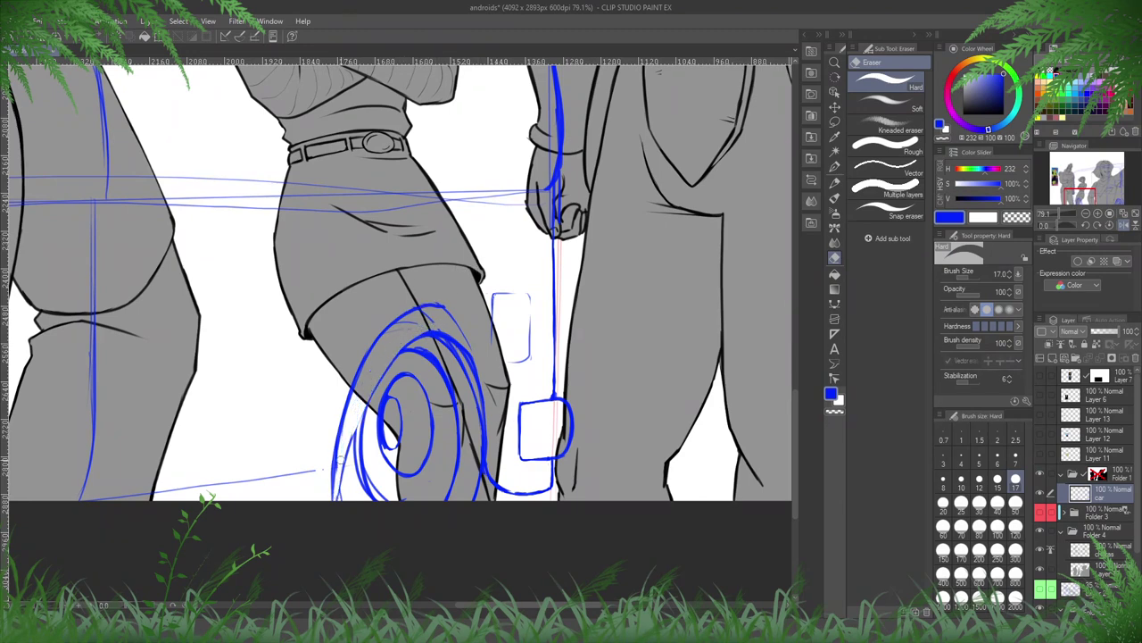
{"action": "left_click_drag", "start_coordinate": [343, 430], "coordinate": [336, 493]}
- Redraw and trim the tire's outer edge on the side facing the open background, below the woman's skirt
{"action": "key", "text": "p"}
{"action": "left_click_drag", "start_coordinate": [402, 357], "coordinate": [343, 479]}
{"action": "mouse_move", "coordinate": [360, 427]}
{"action": "left_mouse_down"}
{"action": "mouse_move", "coordinate": [338, 499]}
{"action": "mouse_move", "coordinate": [396, 360]}
{"action": "left_mouse_up"}
{"action": "key", "text": "e"}
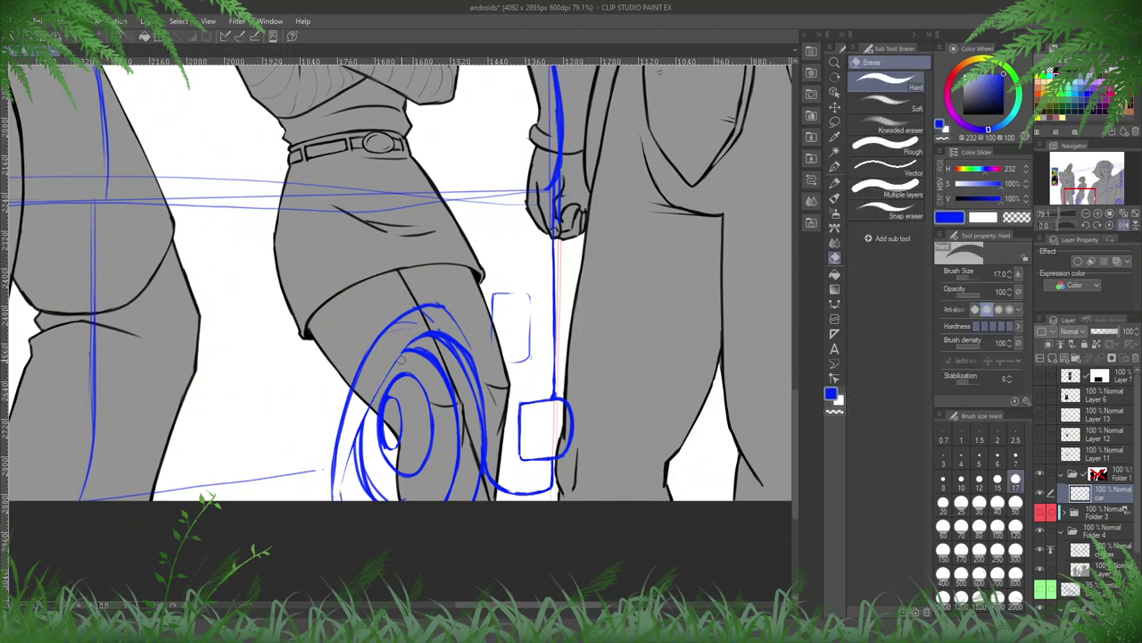
{"action": "key", "text": "p"}
{"action": "key", "text": "e"}
{"action": "left_click_drag", "start_coordinate": [353, 450], "coordinate": [341, 498]}
{"action": "key", "text": "h"}
{"action": "mouse_move", "coordinate": [437, 429]}
{"action": "left_mouse_down"}
{"action": "mouse_move", "coordinate": [443, 449]}
{"action": "mouse_move", "coordinate": [419, 497]}
{"action": "left_mouse_up"}
{"action": "key", "text": "p"}
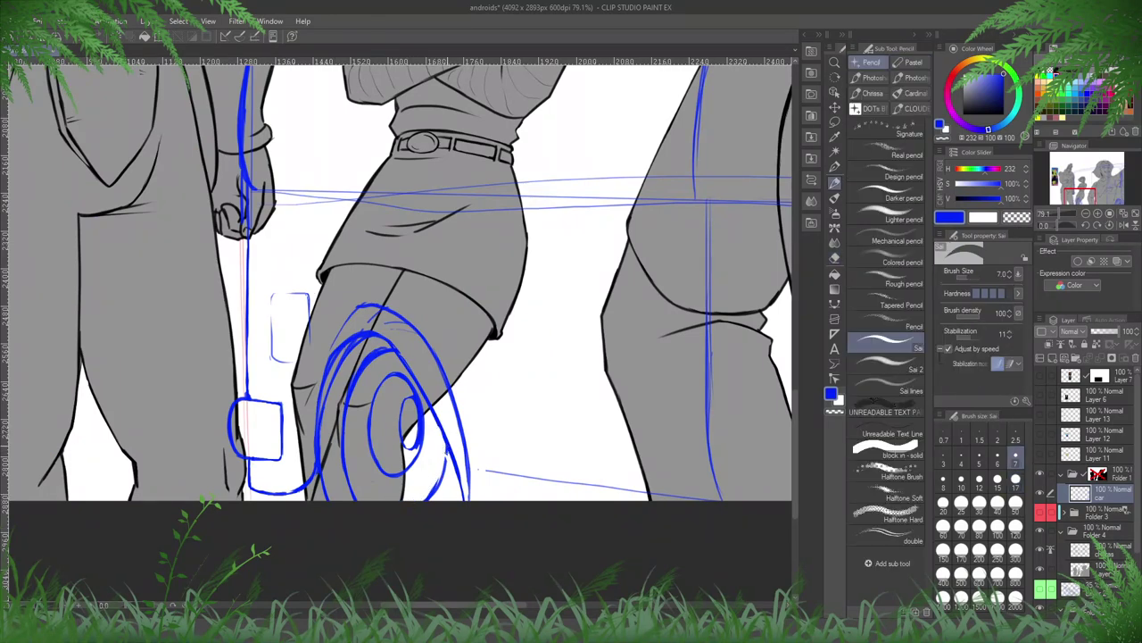
- Refine the wheel arch's curves across the woman's thigh into thinner, separate inner and outer lines
{"action": "key", "text": "e"}
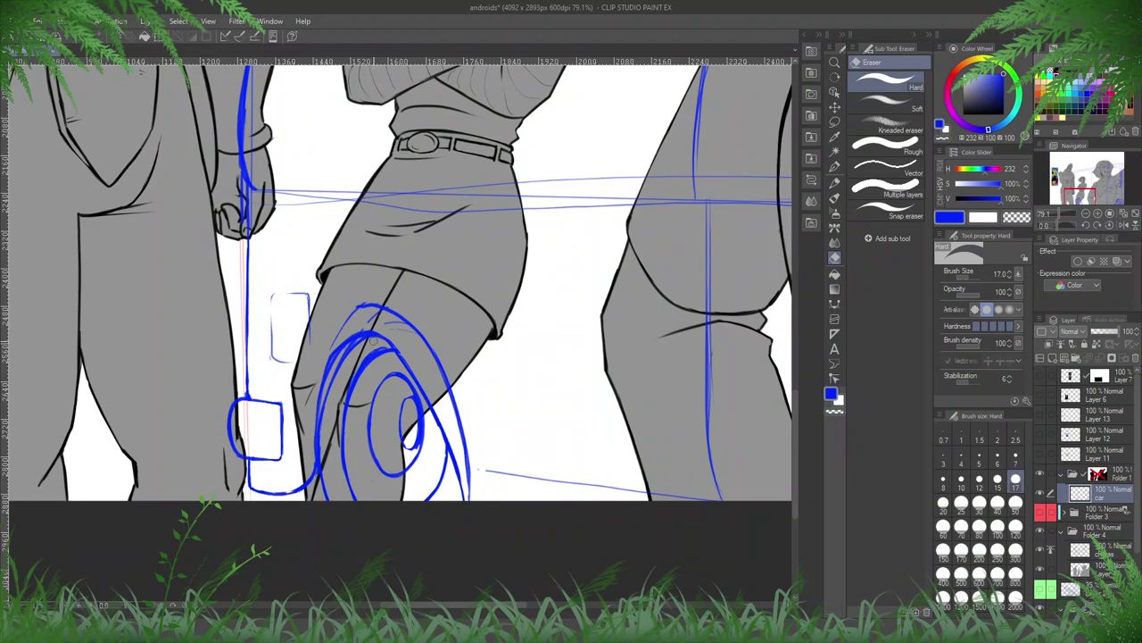
{"action": "left_click_drag", "start_coordinate": [373, 341], "coordinate": [336, 390]}
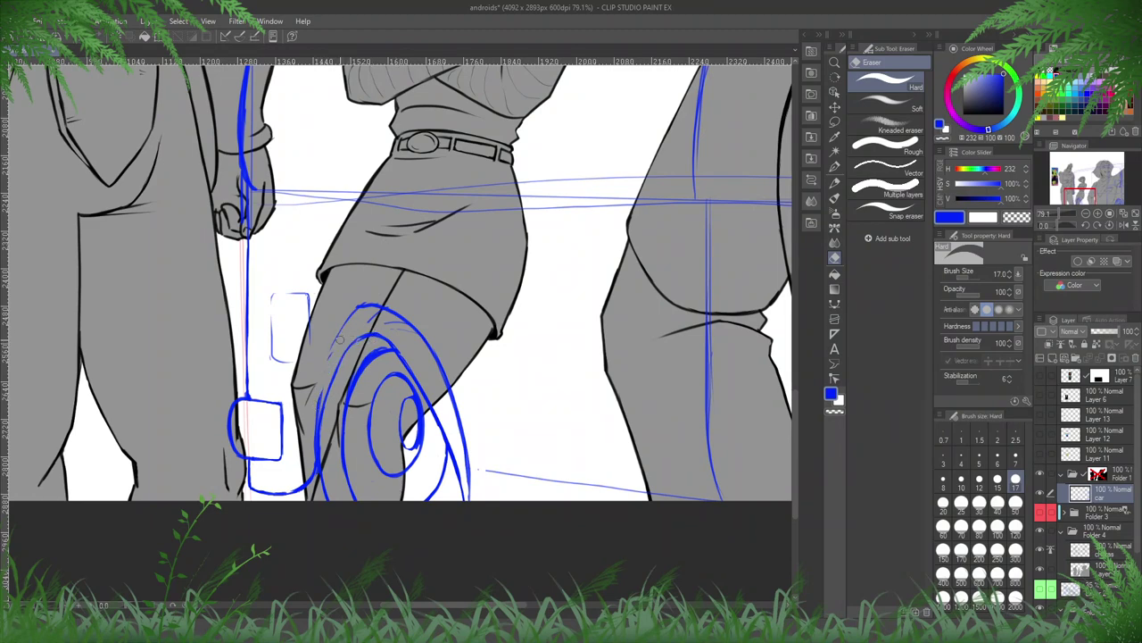
{"action": "key", "text": "p"}
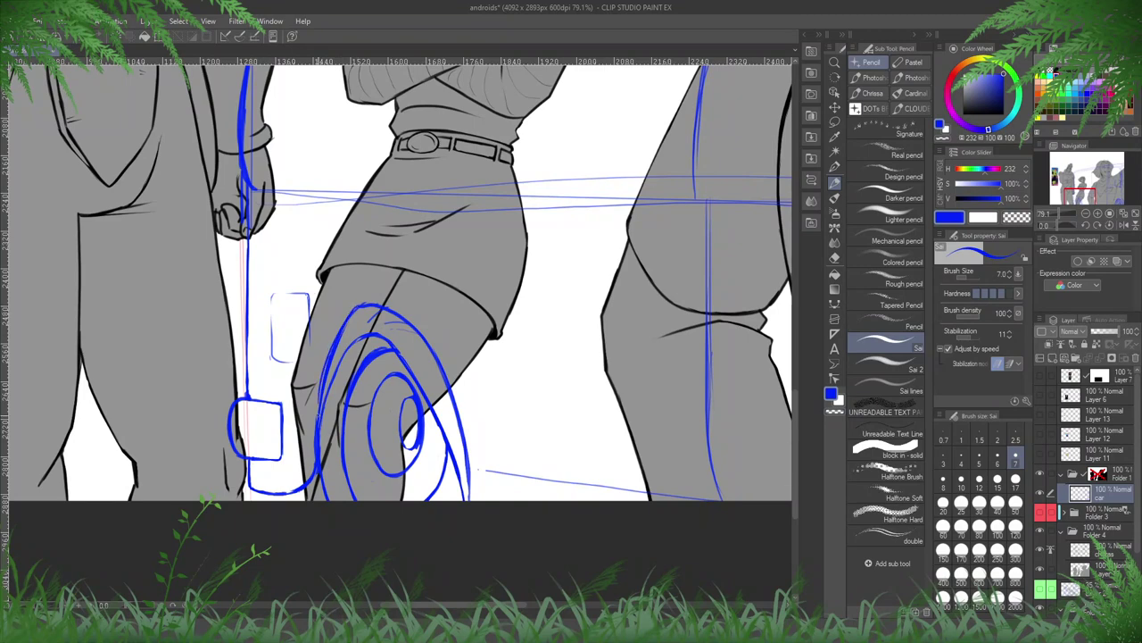
{"action": "key", "text": "e"}
{"action": "key", "text": "p"}
{"action": "key", "text": "e"}
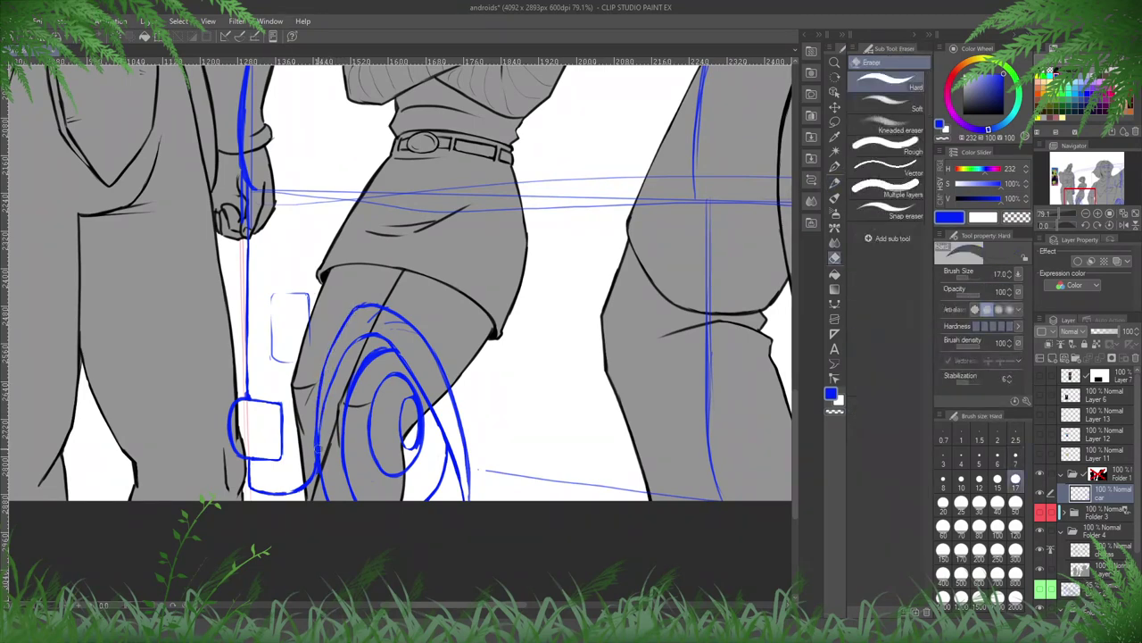
{"action": "key", "text": "p"}
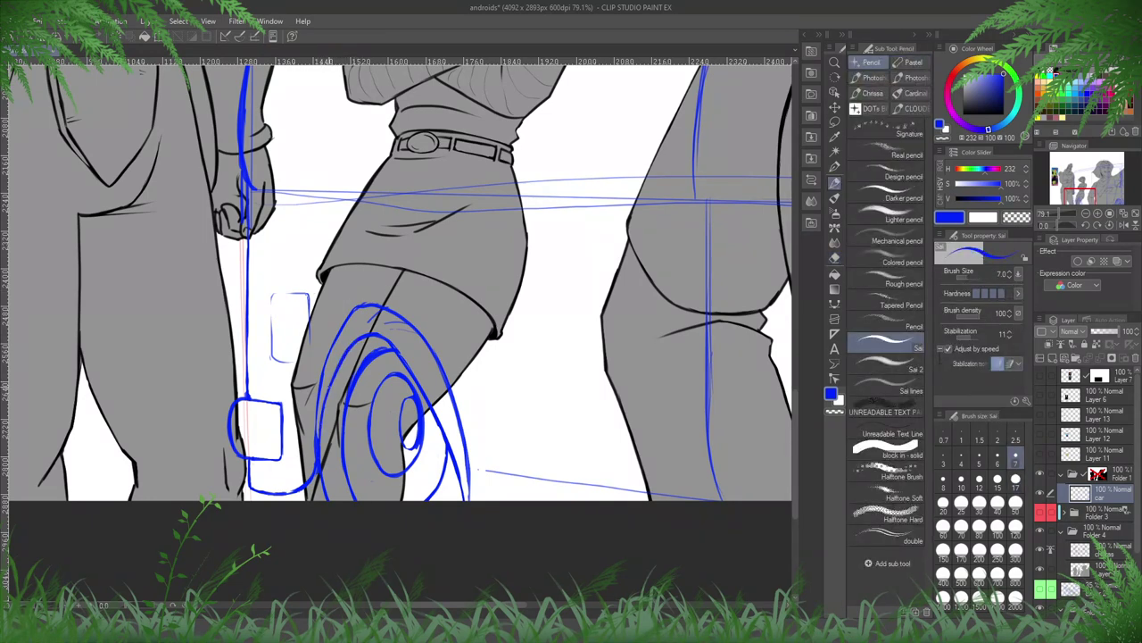
{"action": "key", "text": "e"}
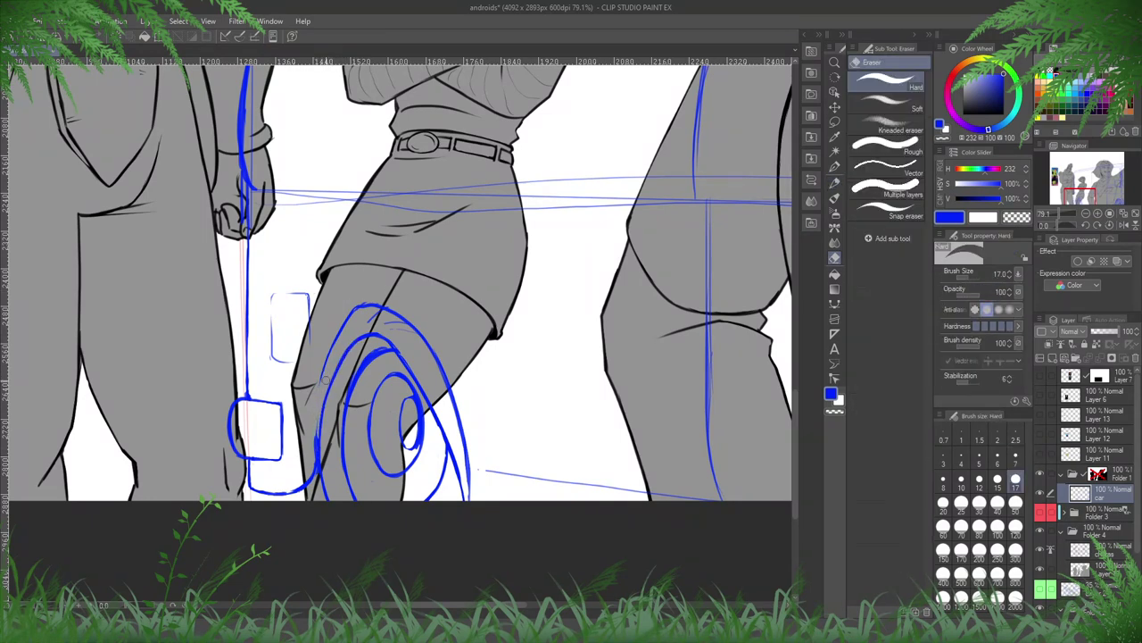
{"action": "key", "text": "p"}
{"action": "key", "text": "e"}
{"action": "key", "text": "p"}
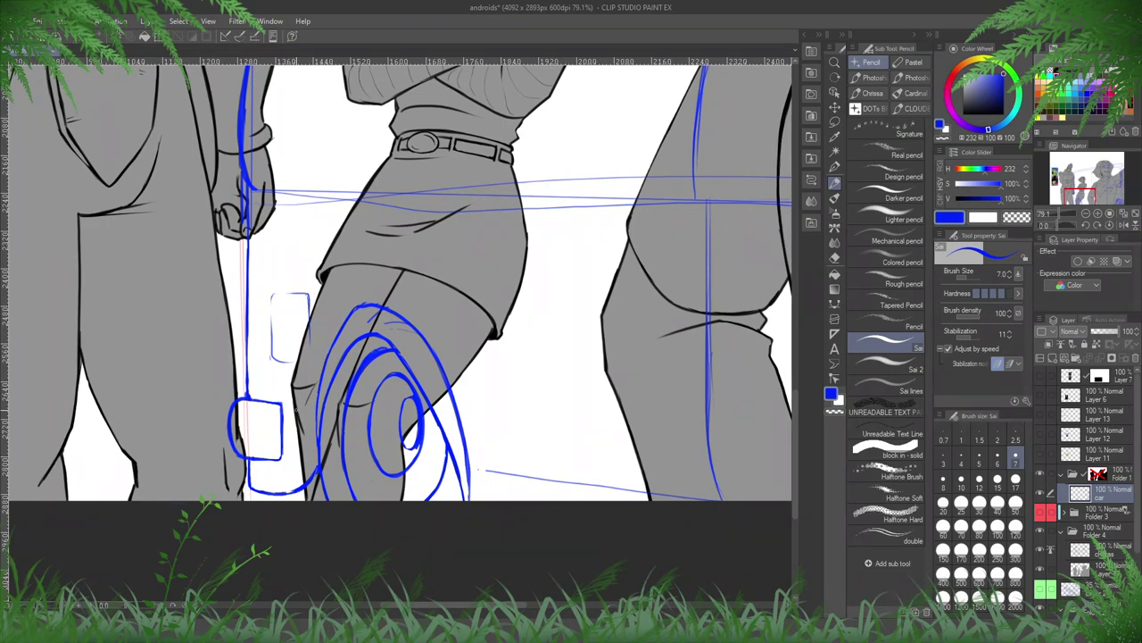
- Erase the stray marks between the arch lines and thin the heavy stroke along the tire's upper curve
{"action": "key", "text": "h"}
{"action": "left_click_drag", "start_coordinate": [518, 343], "coordinate": [547, 365]}
{"action": "key", "text": "e"}
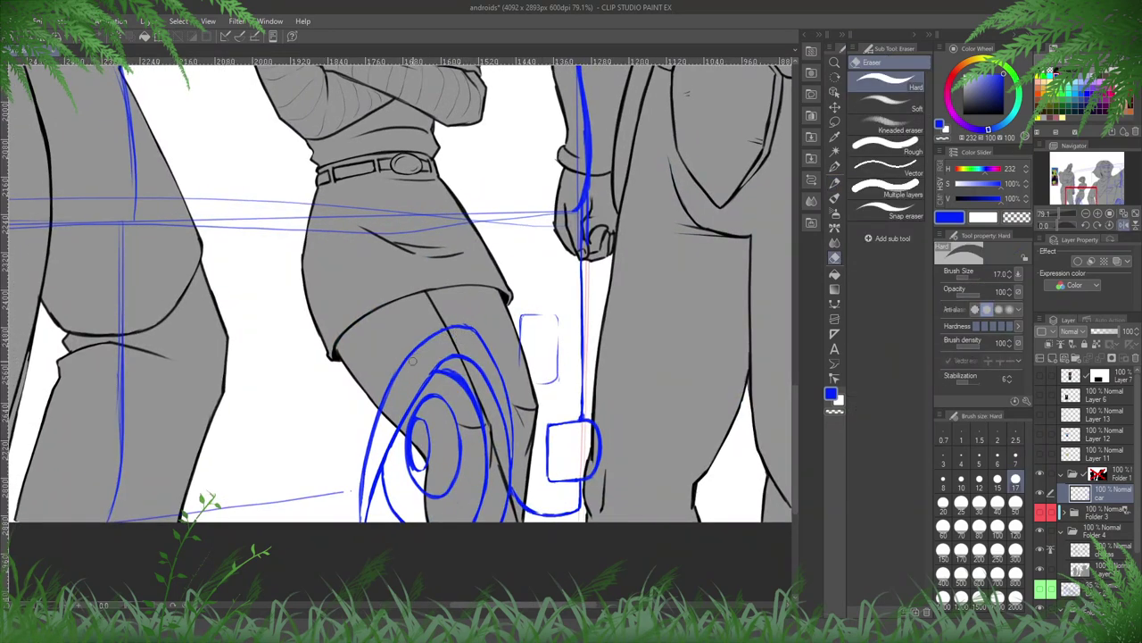
{"action": "key", "text": "h"}
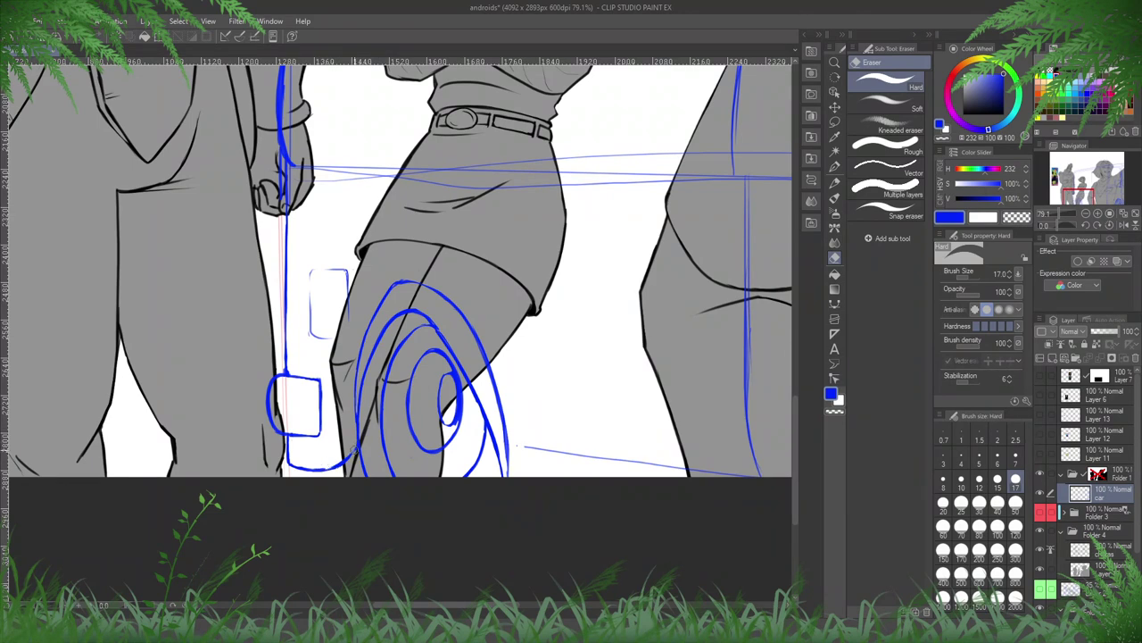
{"action": "key", "text": "p"}
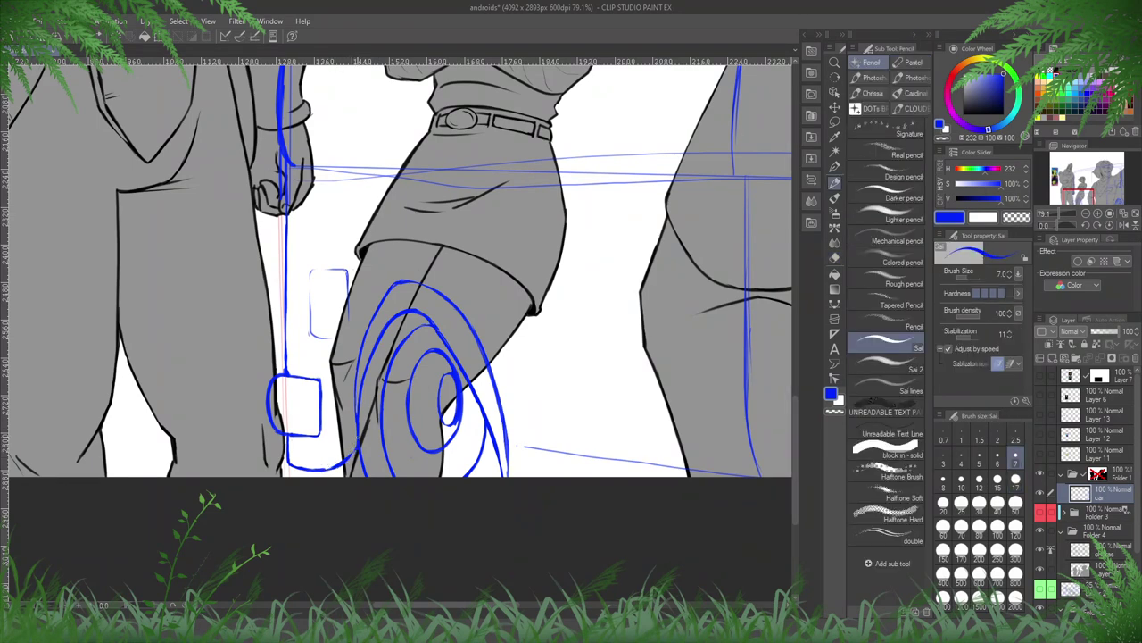
{"action": "key", "text": "h"}
{"action": "left_click_drag", "start_coordinate": [299, 406], "coordinate": [392, 385]}
{"action": "key", "text": "e"}
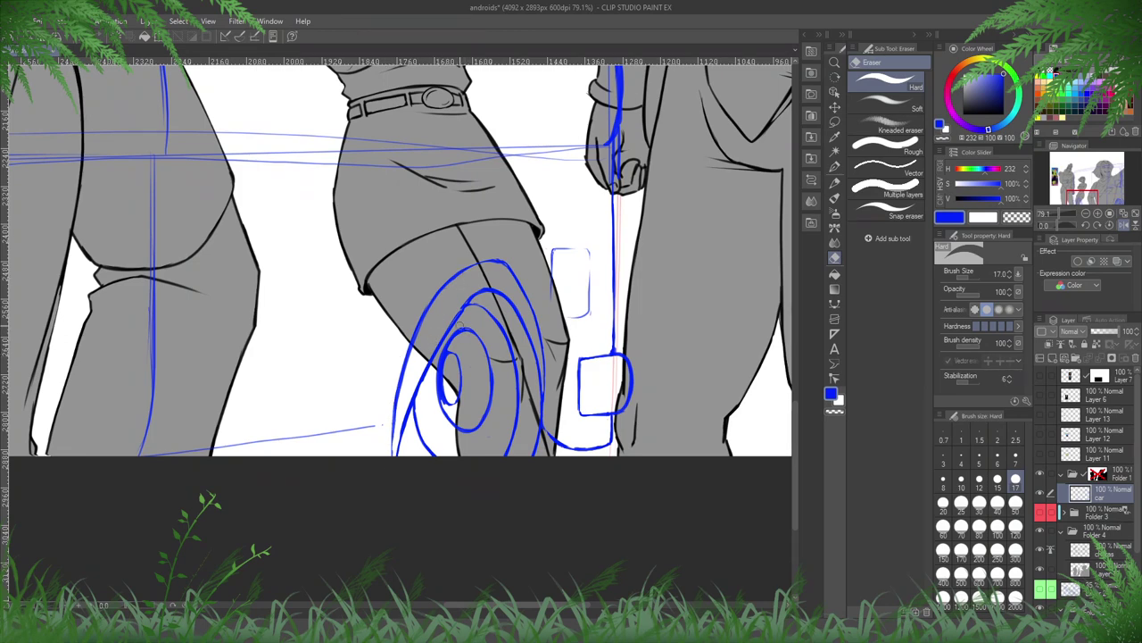
- Auto-select the enclosed area below the foreground figure's raised arm on the character line layer and re-enable Folder 1's mask
{"action": "scroll", "coordinate": [468, 337], "scroll_direction": "down", "scroll_amount": 4}
{"action": "left_click_drag", "start_coordinate": [543, 241], "coordinate": [692, 281]}
{"action": "left_click_drag", "start_coordinate": [483, 271], "coordinate": [647, 301]}
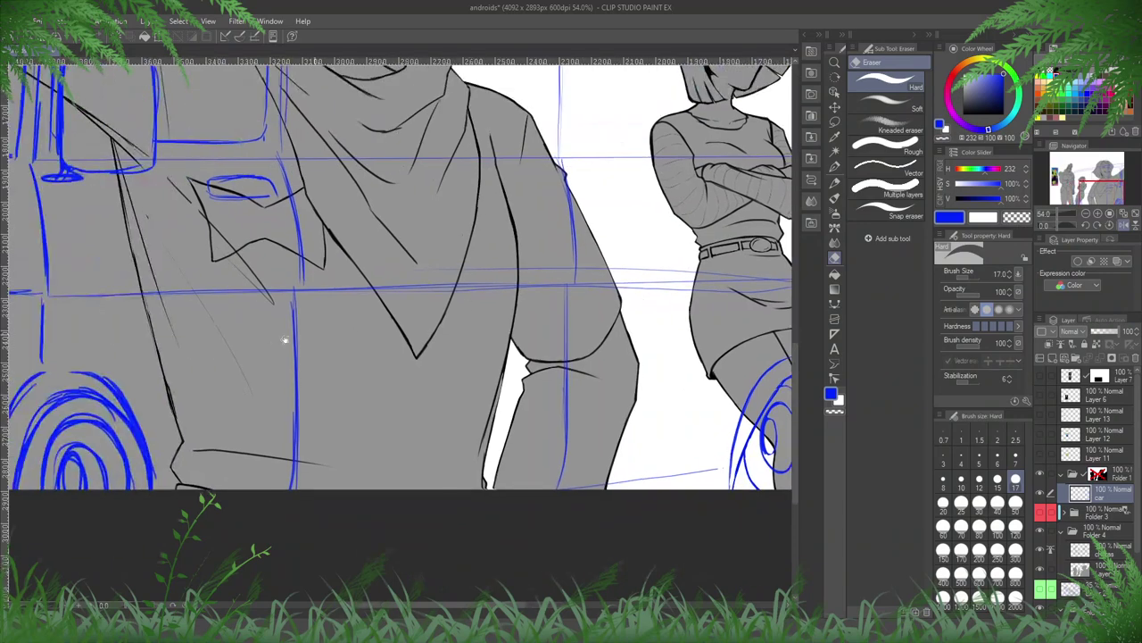
{"action": "left_click_drag", "start_coordinate": [281, 338], "coordinate": [414, 347]}
{"action": "scroll", "coordinate": [120, 431], "scroll_direction": "up", "scroll_amount": 4}
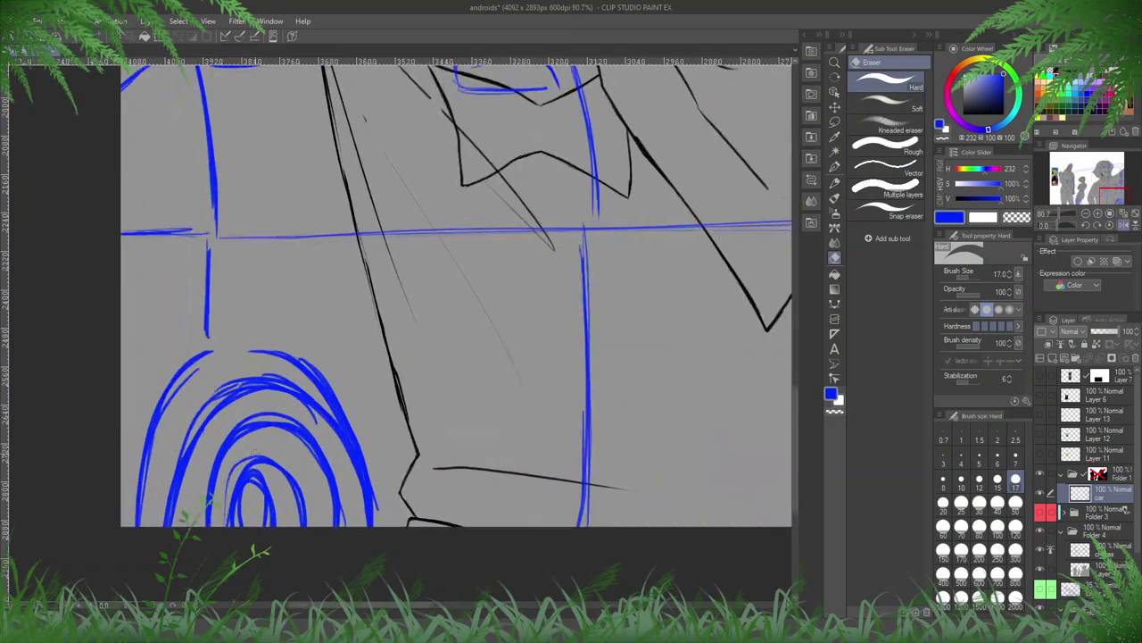
{"action": "scroll", "coordinate": [257, 444], "scroll_direction": "down", "scroll_amount": 10}
{"action": "key", "text": "h"}
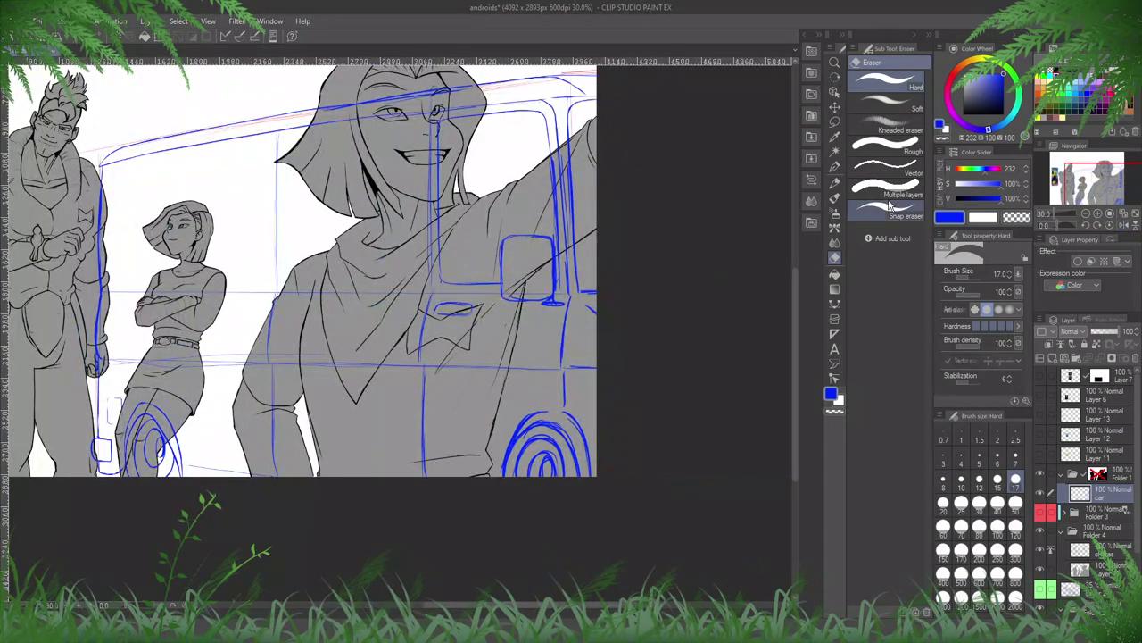
{"action": "left_click", "coordinate": [834, 151]}
{"action": "left_click", "coordinate": [1100, 551]}
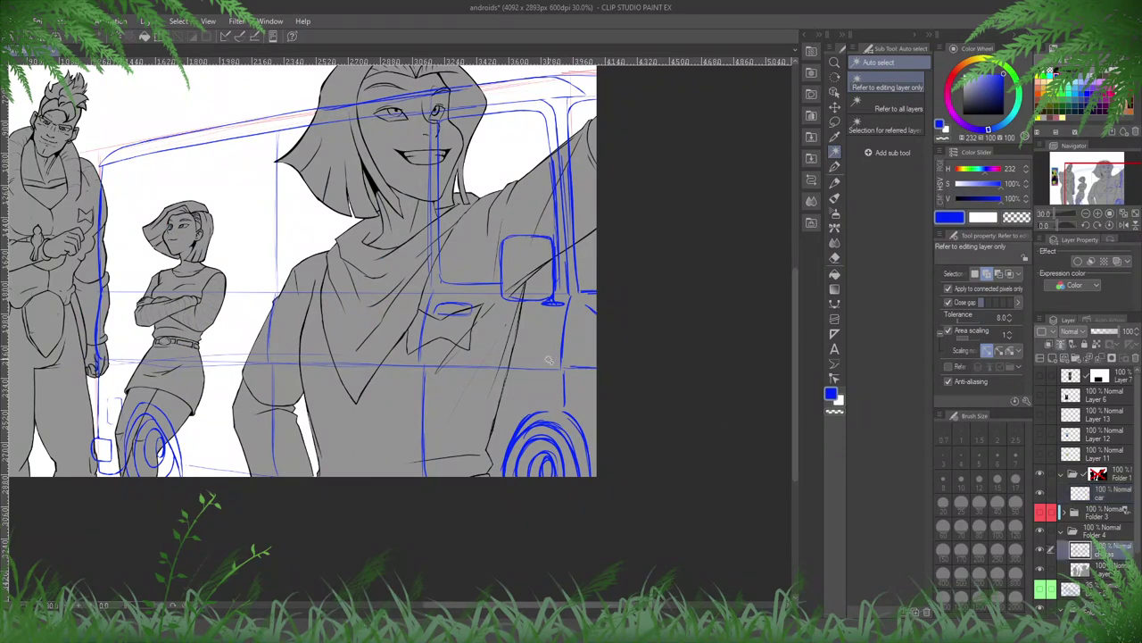
{"action": "left_click", "coordinate": [575, 338]}
{"action": "left_click", "coordinate": [1104, 477]}
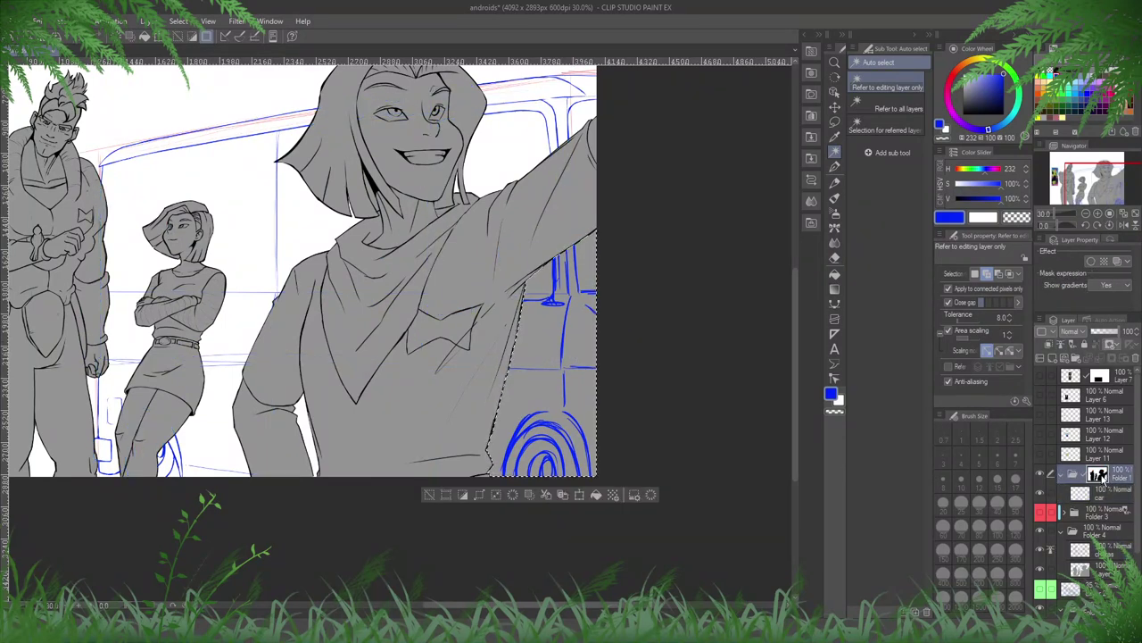
- Clear the grey fill inside that selected area on the base layer, deselect, and return to the character line layer
{"action": "key", "text": "ctrl+d"}
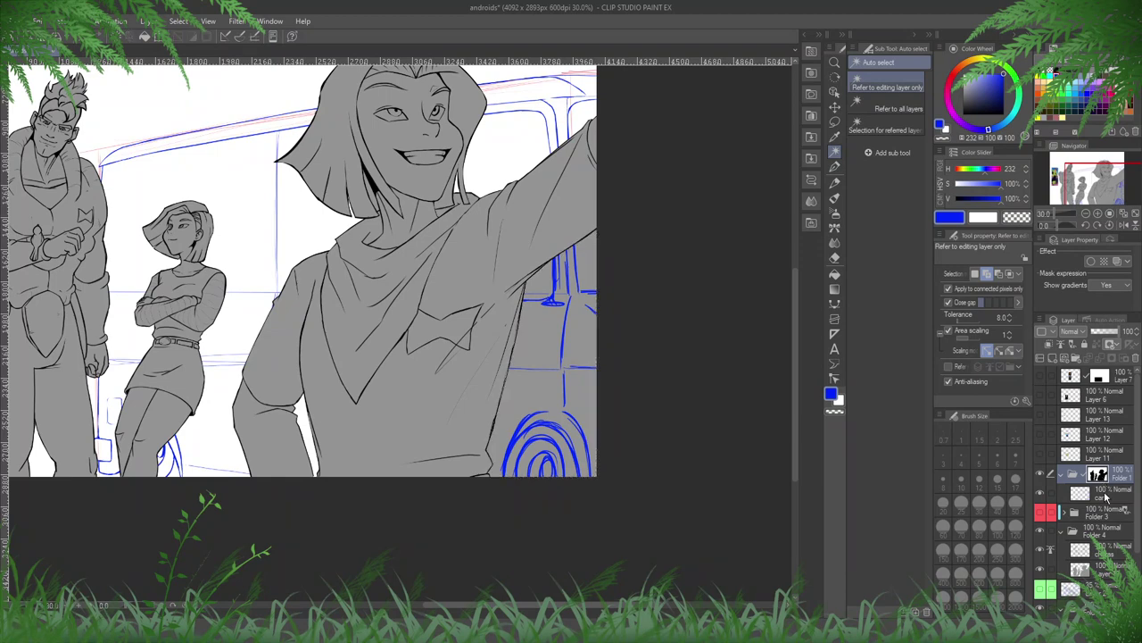
{"action": "key", "text": "ctrl+shift+d"}
{"action": "left_click", "coordinate": [1116, 569]}
{"action": "key", "text": "Delete"}
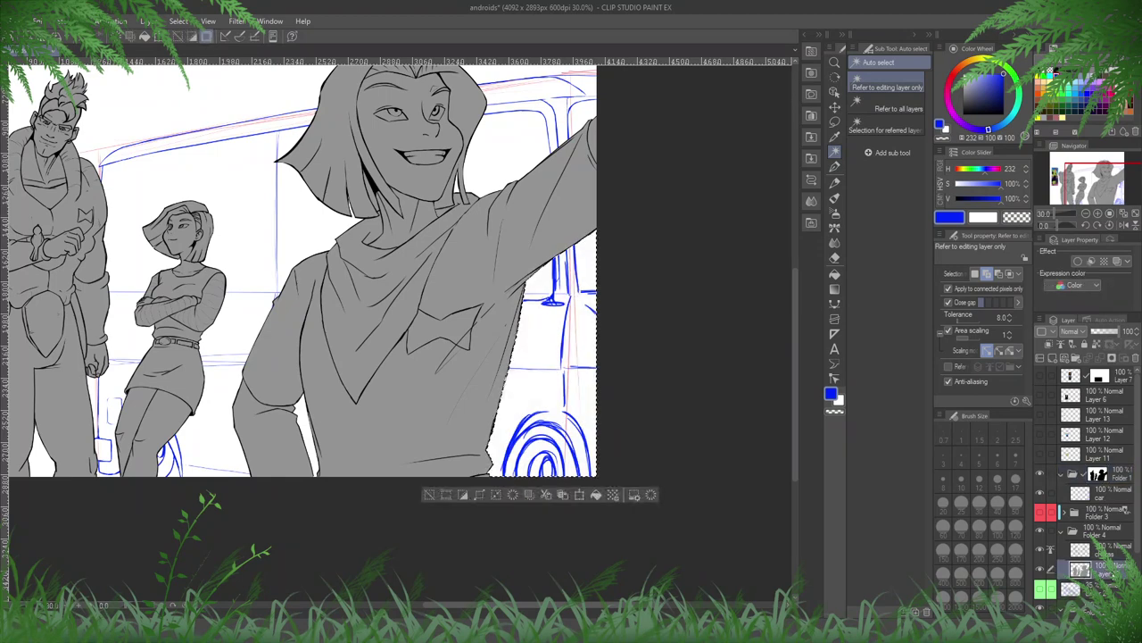
{"action": "key", "text": "ctrl+d"}
{"action": "left_click", "coordinate": [1118, 552]}
- On the car layer, thin the heavy strokes of the side mirror's oval base and stem below the raised arm
{"action": "scroll", "coordinate": [560, 224], "scroll_direction": "up", "scroll_amount": 2}
{"action": "scroll", "coordinate": [604, 259], "scroll_direction": "up", "scroll_amount": 3}
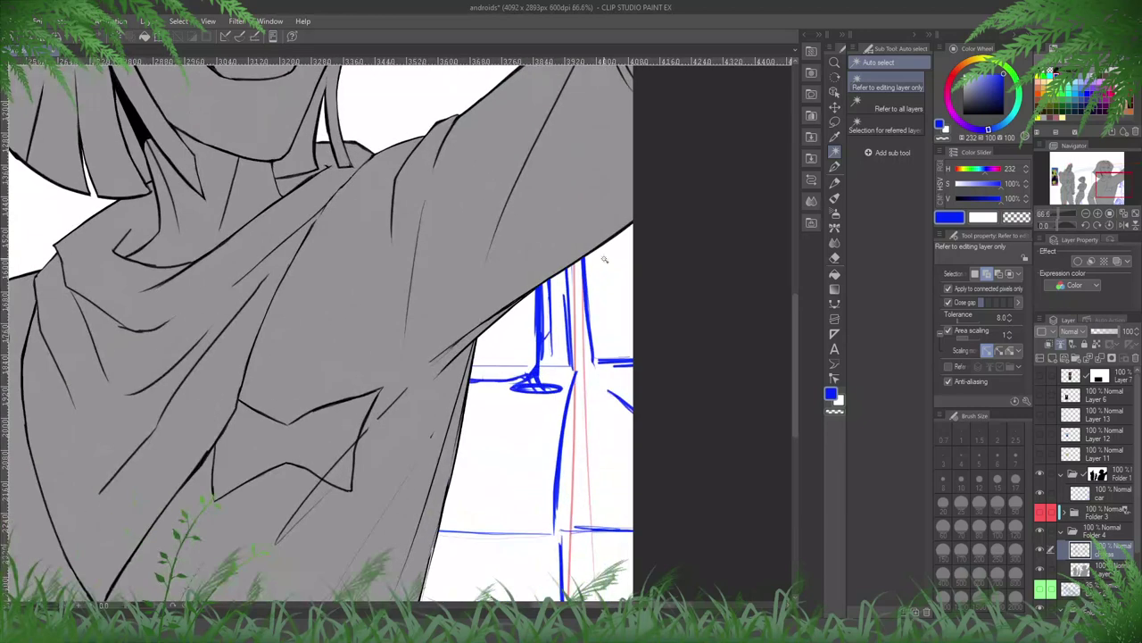
{"action": "key", "text": "e"}
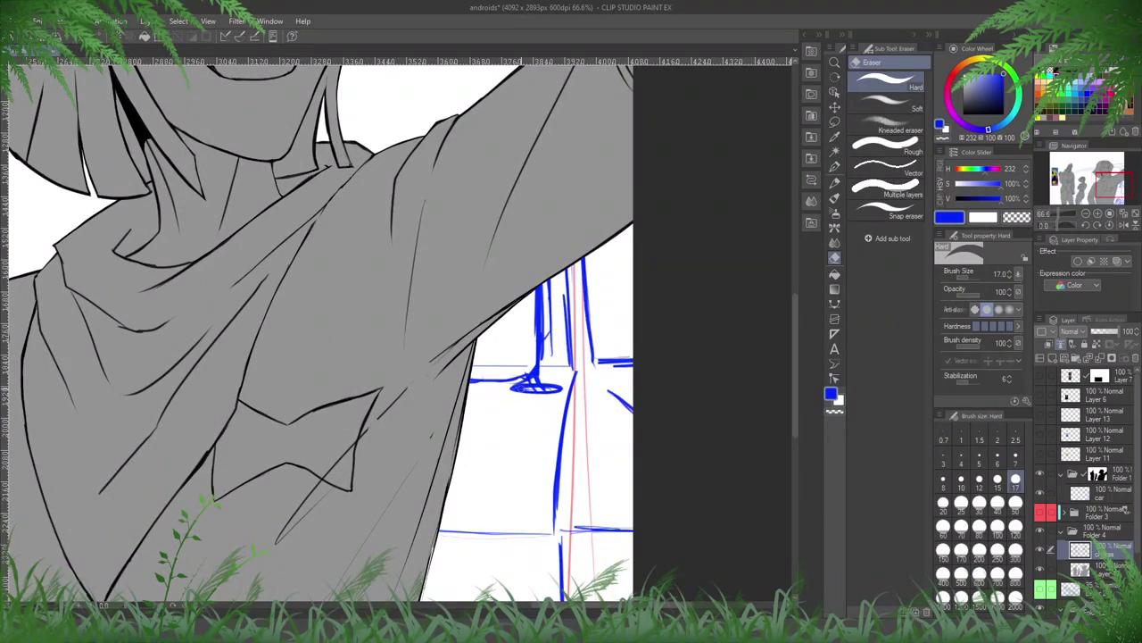
{"action": "left_click", "coordinate": [1107, 493]}
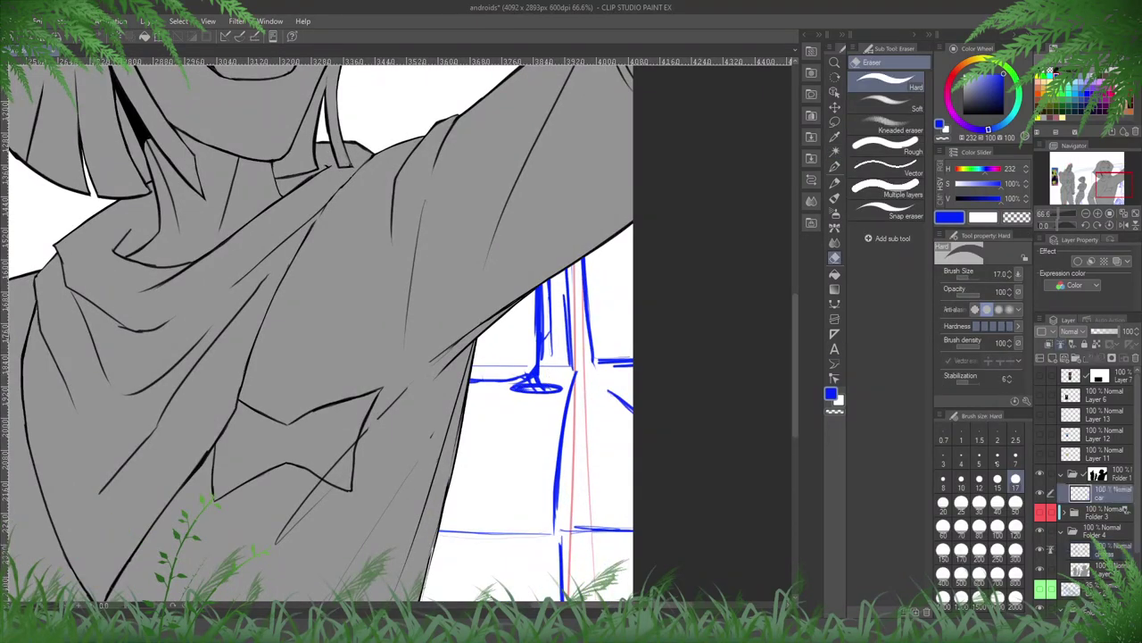
{"action": "key", "text": "h"}
{"action": "left_click_drag", "start_coordinate": [286, 306], "coordinate": [424, 321]}
{"action": "mouse_move", "coordinate": [409, 386]}
{"action": "left_mouse_down"}
{"action": "mouse_move", "coordinate": [403, 399]}
{"action": "mouse_move", "coordinate": [407, 383]}
{"action": "left_mouse_up"}
{"action": "mouse_move", "coordinate": [397, 298]}
{"action": "left_mouse_down"}
{"action": "mouse_move", "coordinate": [406, 381]}
{"action": "mouse_move", "coordinate": [471, 384]}
{"action": "mouse_move", "coordinate": [462, 394]}
{"action": "mouse_move", "coordinate": [425, 392]}
{"action": "mouse_move", "coordinate": [545, 391]}
{"action": "mouse_move", "coordinate": [508, 390]}
{"action": "left_mouse_up"}
{"action": "key", "text": "p"}
{"action": "key", "text": "h"}
{"action": "key", "text": "e"}
{"action": "key", "text": "p"}
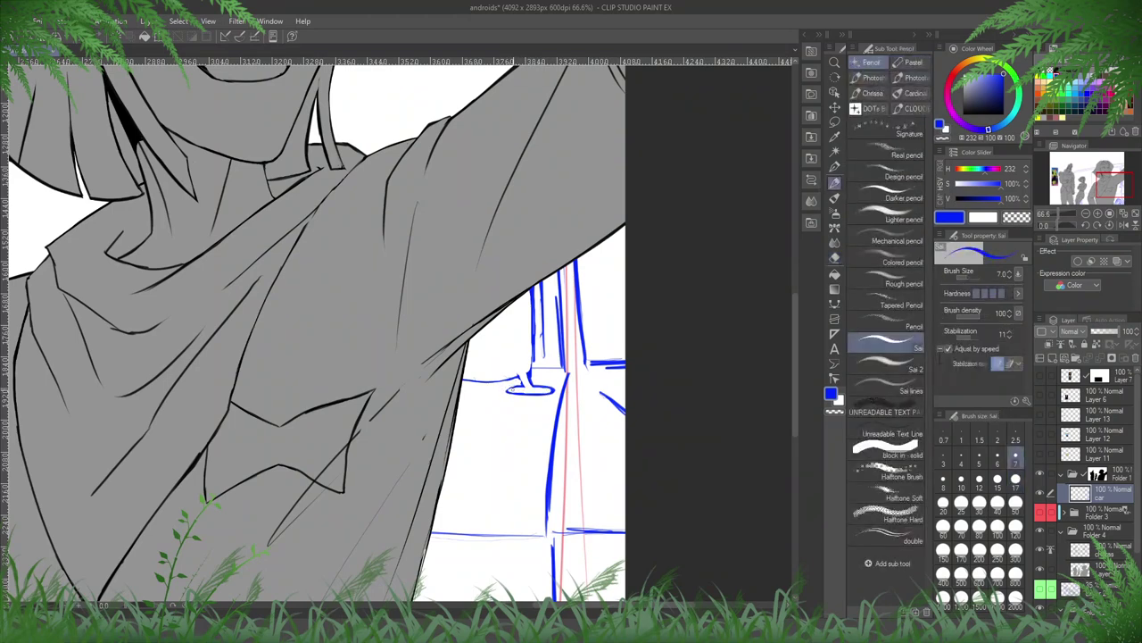
- Erase the excess thickness from the parallel vertical lines above the side mirror's oval base
{"action": "key", "text": "e"}
{"action": "left_click_drag", "start_coordinate": [538, 305], "coordinate": [536, 366]}
{"action": "left_click_drag", "start_coordinate": [532, 283], "coordinate": [529, 351]}
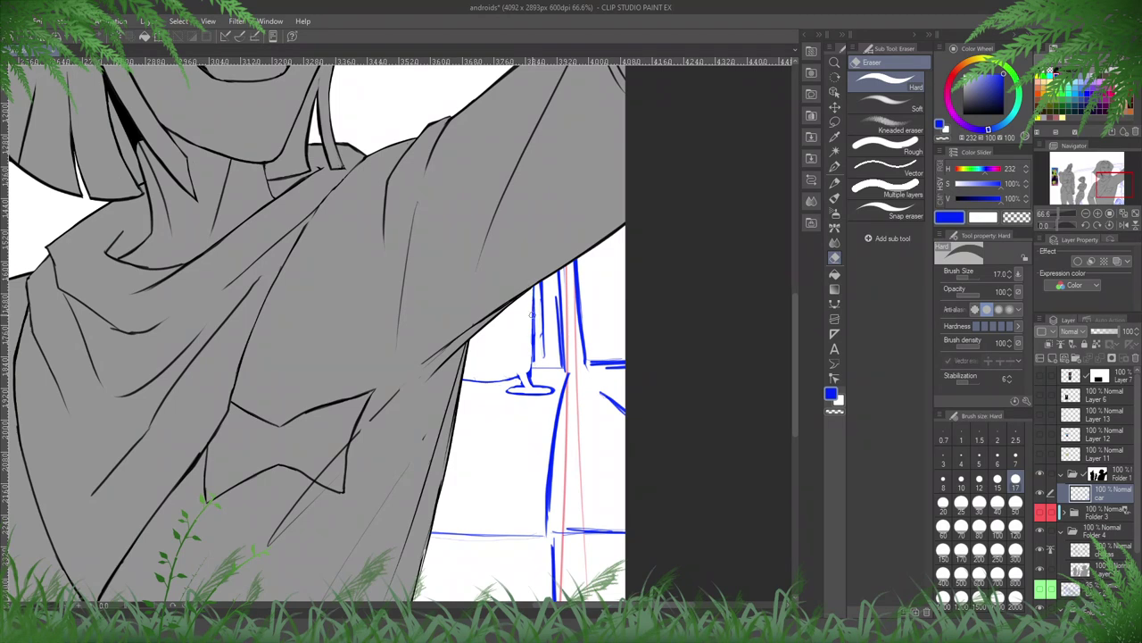
{"action": "left_click_drag", "start_coordinate": [536, 308], "coordinate": [536, 356]}
{"action": "mouse_move", "coordinate": [539, 280]}
{"action": "left_mouse_down"}
{"action": "mouse_move", "coordinate": [540, 358]}
{"action": "mouse_move", "coordinate": [540, 347]}
{"action": "left_mouse_up"}
- Trim and redraw the window frame's vertical edge and lower corner near the canvas edge into single clean lines
{"action": "key", "text": "p"}
{"action": "key", "text": "e"}
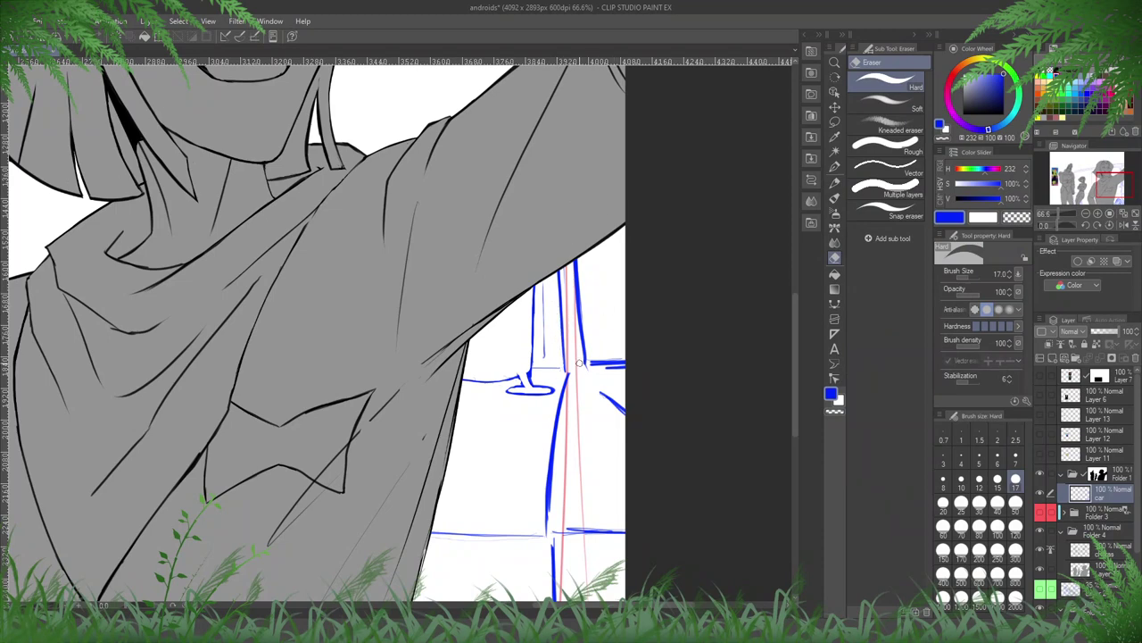
{"action": "key", "text": "p"}
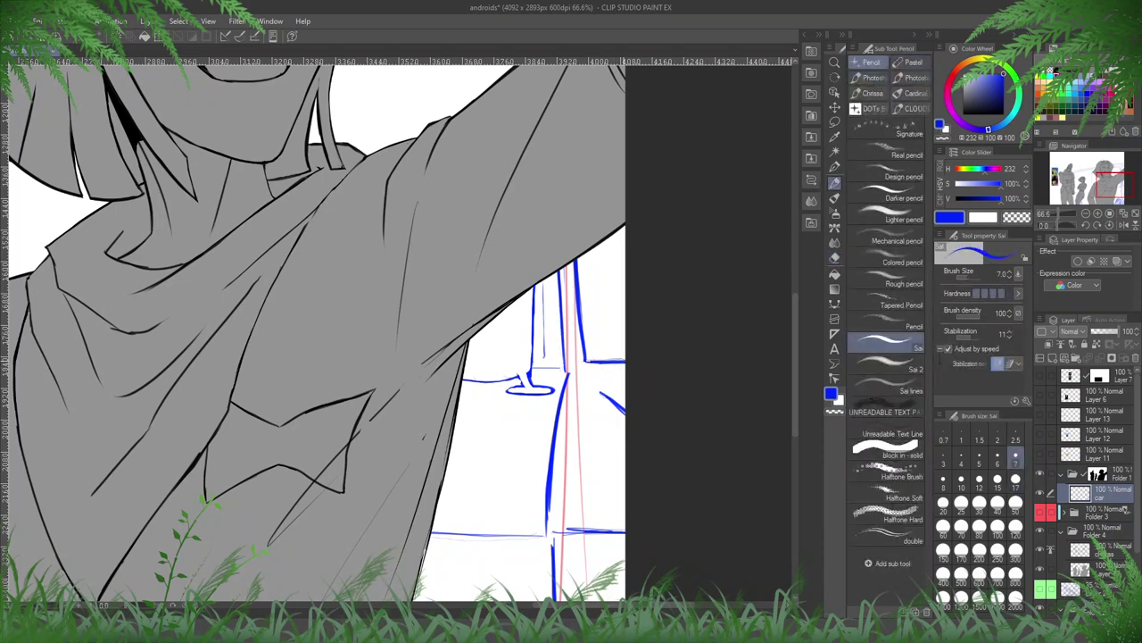
{"action": "key", "text": "e"}
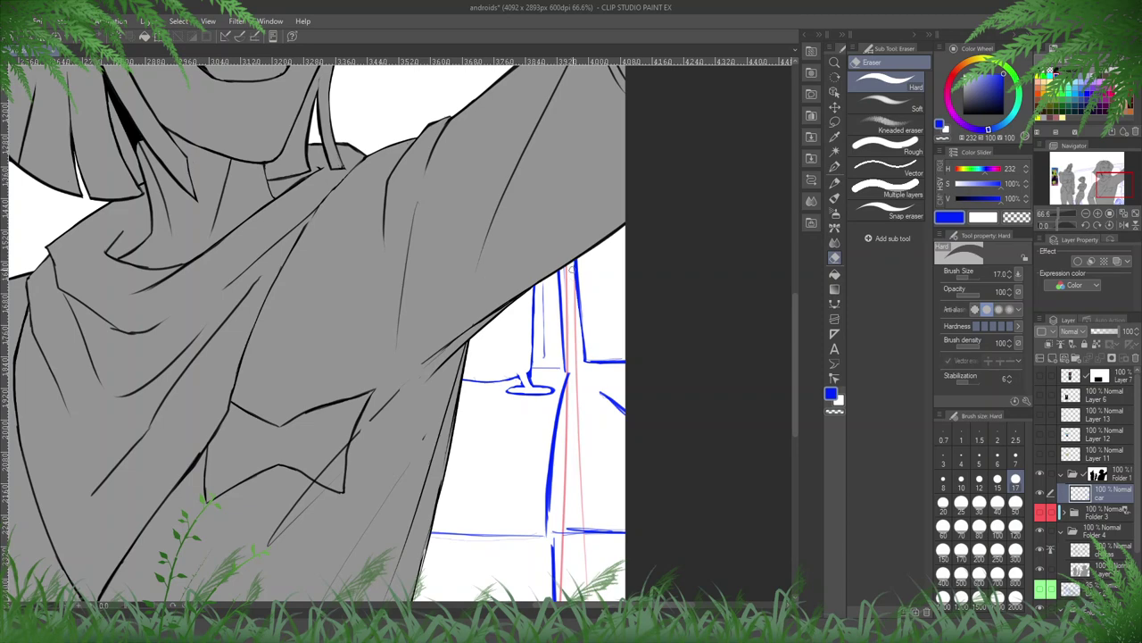
{"action": "left_click_drag", "start_coordinate": [577, 303], "coordinate": [583, 364]}
{"action": "key", "text": "p"}
{"action": "left_click_drag", "start_coordinate": [578, 259], "coordinate": [585, 357]}
{"action": "key", "text": "e"}
- Trim the short diagonal stroke at the canvas edge and thin the doubled horizontal body line below it
{"action": "mouse_move", "coordinate": [586, 413]}
{"action": "left_mouse_down"}
{"action": "mouse_move", "coordinate": [384, 345]}
{"action": "mouse_move", "coordinate": [347, 419]}
{"action": "mouse_move", "coordinate": [348, 463]}
{"action": "left_mouse_up"}
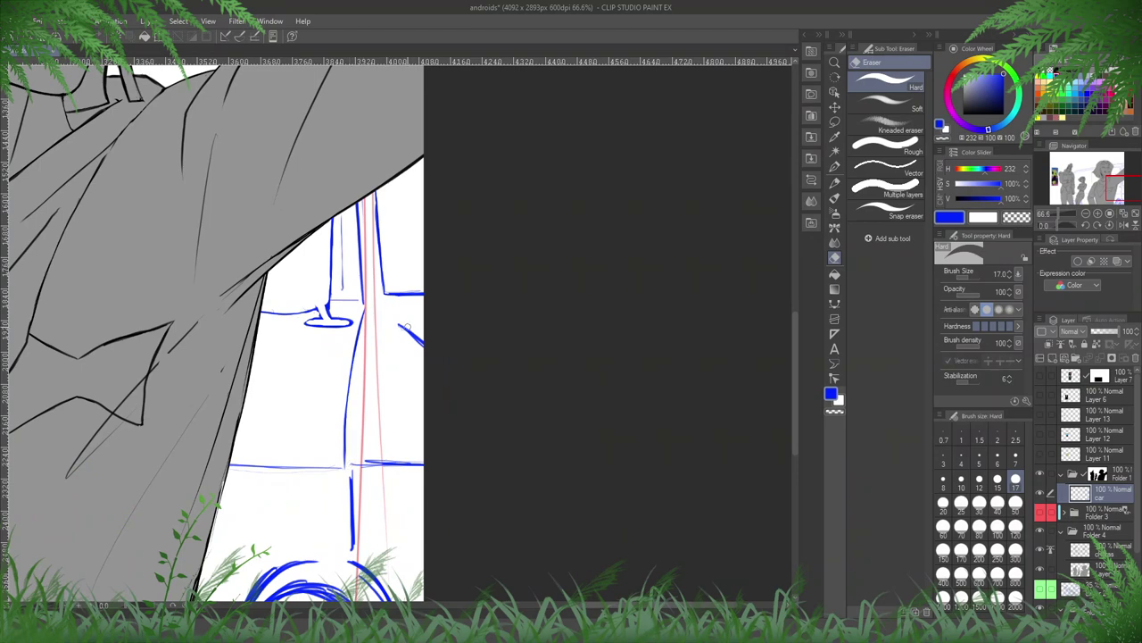
{"action": "left_click_drag", "start_coordinate": [396, 324], "coordinate": [445, 372]}
{"action": "key", "text": "h"}
{"action": "left_click_drag", "start_coordinate": [554, 400], "coordinate": [707, 324]}
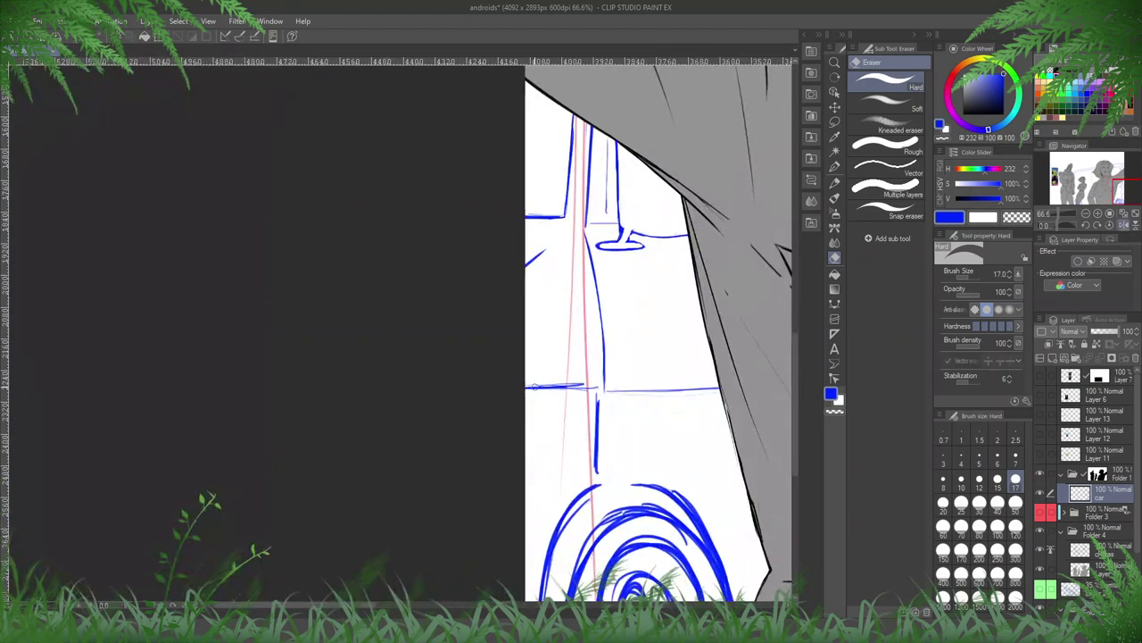
{"action": "left_click_drag", "start_coordinate": [527, 388], "coordinate": [599, 387]}
{"action": "key", "text": "ctrl+z"}
{"action": "left_click_drag", "start_coordinate": [526, 383], "coordinate": [595, 387]}
- Redraw the front wheel arch's outer curve on the canvas-edge side and erase the extra strokes beside it
{"action": "mouse_move", "coordinate": [624, 451]}
{"action": "left_mouse_down"}
{"action": "mouse_move", "coordinate": [527, 299]}
{"action": "mouse_move", "coordinate": [509, 290]}
{"action": "left_mouse_up"}
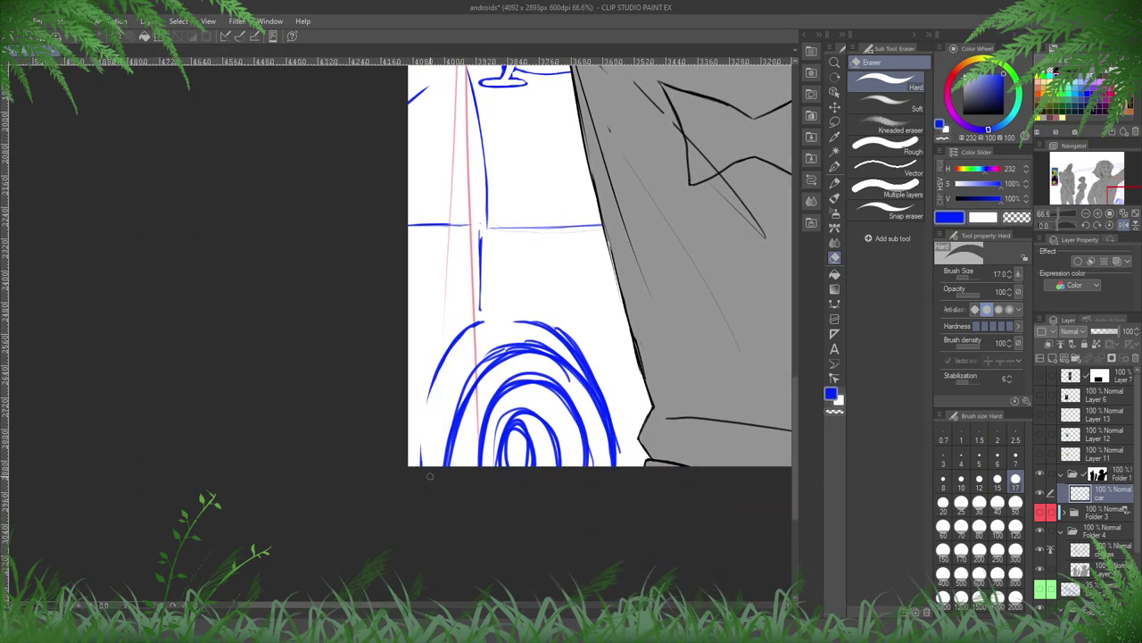
{"action": "key", "text": "p"}
{"action": "left_click_drag", "start_coordinate": [420, 460], "coordinate": [430, 389]}
{"action": "key", "text": "e"}
{"action": "mouse_move", "coordinate": [531, 342]}
{"action": "left_mouse_down"}
{"action": "mouse_move", "coordinate": [458, 397]}
{"action": "mouse_move", "coordinate": [461, 419]}
{"action": "mouse_move", "coordinate": [500, 348]}
{"action": "mouse_move", "coordinate": [455, 409]}
{"action": "mouse_move", "coordinate": [445, 466]}
{"action": "left_mouse_up"}
{"action": "left_click_drag", "start_coordinate": [475, 386], "coordinate": [451, 448]}
{"action": "key", "text": "h"}
{"action": "left_click_drag", "start_coordinate": [356, 257], "coordinate": [607, 262]}
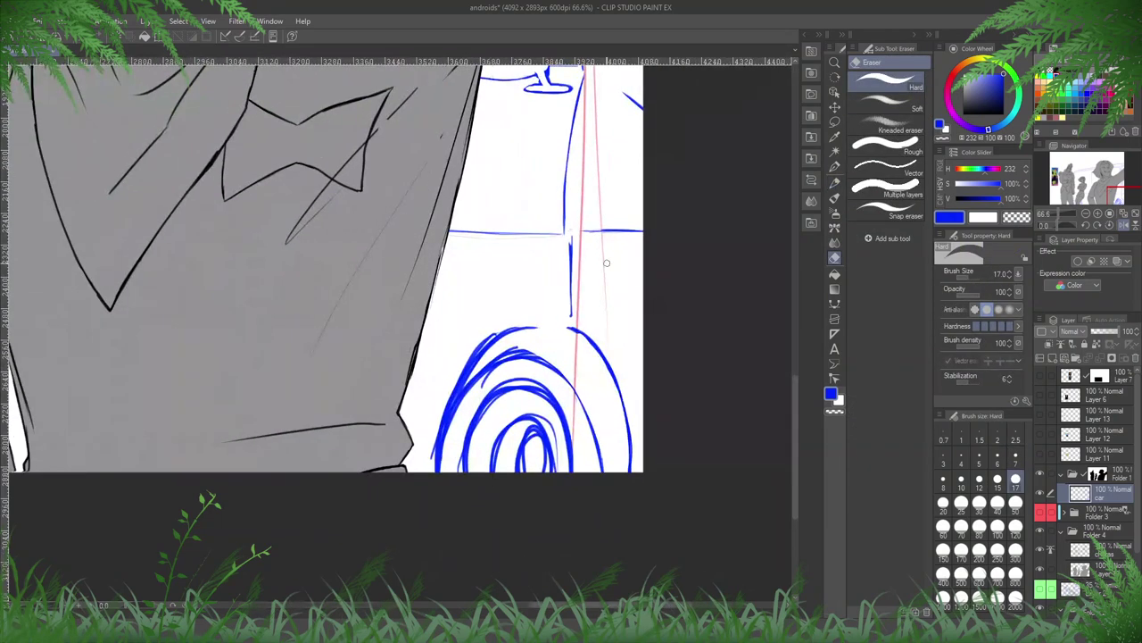
- Erase the doubled strokes of the two outer wheel curves on the side facing the foreground figure
{"action": "mouse_move", "coordinate": [565, 373]}
{"action": "left_mouse_down"}
{"action": "mouse_move", "coordinate": [498, 364]}
{"action": "mouse_move", "coordinate": [560, 371]}
{"action": "mouse_move", "coordinate": [538, 356]}
{"action": "mouse_move", "coordinate": [487, 363]}
{"action": "mouse_move", "coordinate": [523, 349]}
{"action": "mouse_move", "coordinate": [498, 340]}
{"action": "mouse_move", "coordinate": [527, 319]}
{"action": "mouse_move", "coordinate": [442, 414]}
{"action": "mouse_move", "coordinate": [483, 342]}
{"action": "mouse_move", "coordinate": [449, 392]}
{"action": "mouse_move", "coordinate": [430, 476]}
{"action": "left_mouse_up"}
{"action": "mouse_move", "coordinate": [552, 319]}
{"action": "left_mouse_down"}
{"action": "mouse_move", "coordinate": [471, 364]}
{"action": "mouse_move", "coordinate": [437, 417]}
{"action": "left_mouse_up"}
{"action": "left_click_drag", "start_coordinate": [498, 349], "coordinate": [463, 385]}
{"action": "left_click_drag", "start_coordinate": [491, 351], "coordinate": [448, 423]}
{"action": "mouse_move", "coordinate": [481, 359]}
{"action": "left_mouse_down"}
{"action": "mouse_move", "coordinate": [443, 442]}
{"action": "mouse_move", "coordinate": [485, 363]}
{"action": "mouse_move", "coordinate": [523, 345]}
{"action": "mouse_move", "coordinate": [458, 390]}
{"action": "mouse_move", "coordinate": [443, 444]}
{"action": "left_mouse_up"}
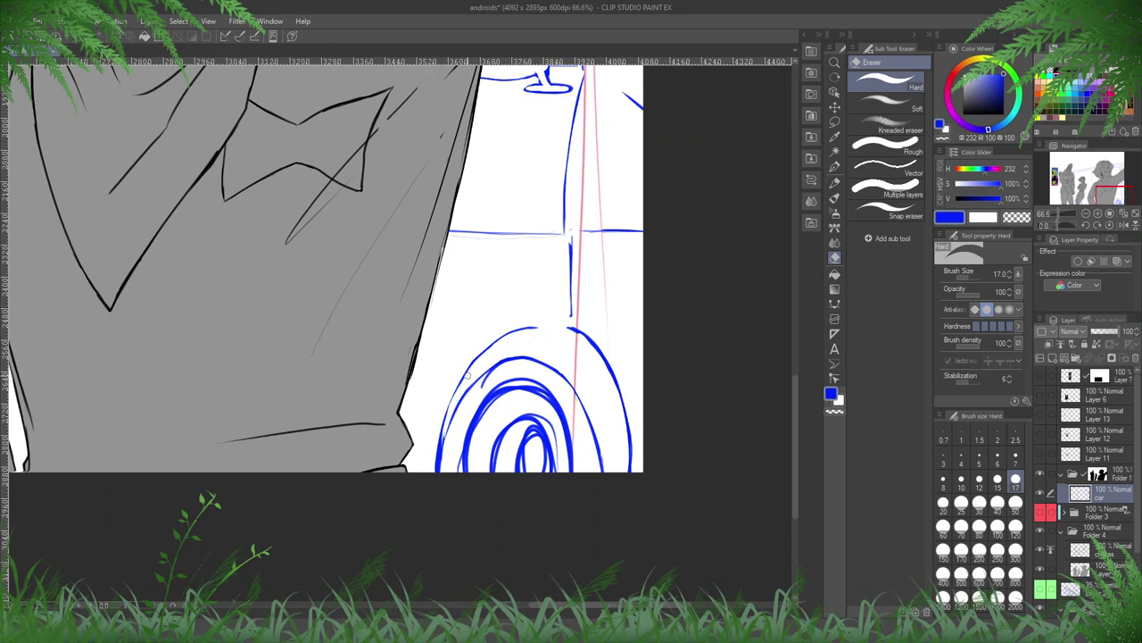
- Redraw the outermost wheel arch on the figure's side and trim it into one smooth curve down to the canvas bottom
{"action": "key", "text": "p"}
{"action": "mouse_move", "coordinate": [516, 329]}
{"action": "left_mouse_down"}
{"action": "mouse_move", "coordinate": [464, 390]}
{"action": "mouse_move", "coordinate": [452, 384]}
{"action": "mouse_move", "coordinate": [481, 322]}
{"action": "mouse_move", "coordinate": [507, 331]}
{"action": "mouse_move", "coordinate": [457, 385]}
{"action": "left_mouse_up"}
{"action": "key", "text": "e"}
{"action": "key", "text": "p"}
{"action": "left_click_drag", "start_coordinate": [491, 345], "coordinate": [444, 415]}
{"action": "left_click_drag", "start_coordinate": [470, 363], "coordinate": [436, 463]}
{"action": "mouse_move", "coordinate": [466, 369]}
{"action": "left_mouse_down"}
{"action": "mouse_move", "coordinate": [451, 392]}
{"action": "mouse_move", "coordinate": [476, 366]}
{"action": "mouse_move", "coordinate": [452, 396]}
{"action": "left_mouse_up"}
{"action": "key", "text": "e"}
{"action": "mouse_move", "coordinate": [495, 342]}
{"action": "left_mouse_down"}
{"action": "mouse_move", "coordinate": [445, 418]}
{"action": "mouse_move", "coordinate": [463, 376]}
{"action": "mouse_move", "coordinate": [439, 444]}
{"action": "mouse_move", "coordinate": [452, 402]}
{"action": "left_mouse_up"}
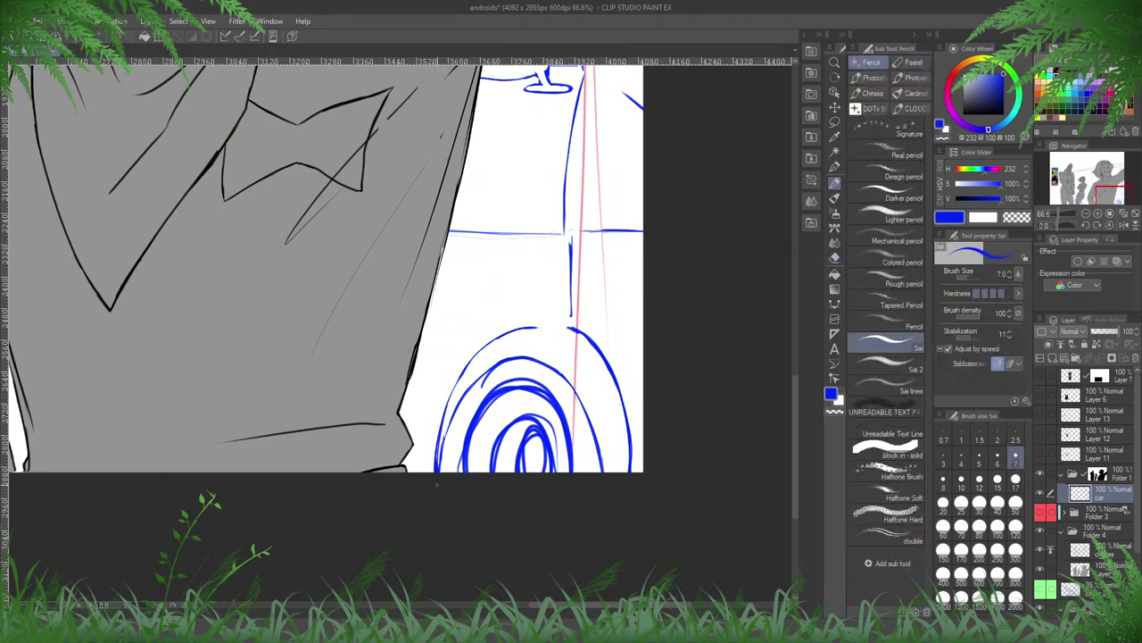
{"action": "key", "text": "p"}
{"action": "left_click_drag", "start_coordinate": [437, 463], "coordinate": [446, 403]}
{"action": "key", "text": "e"}
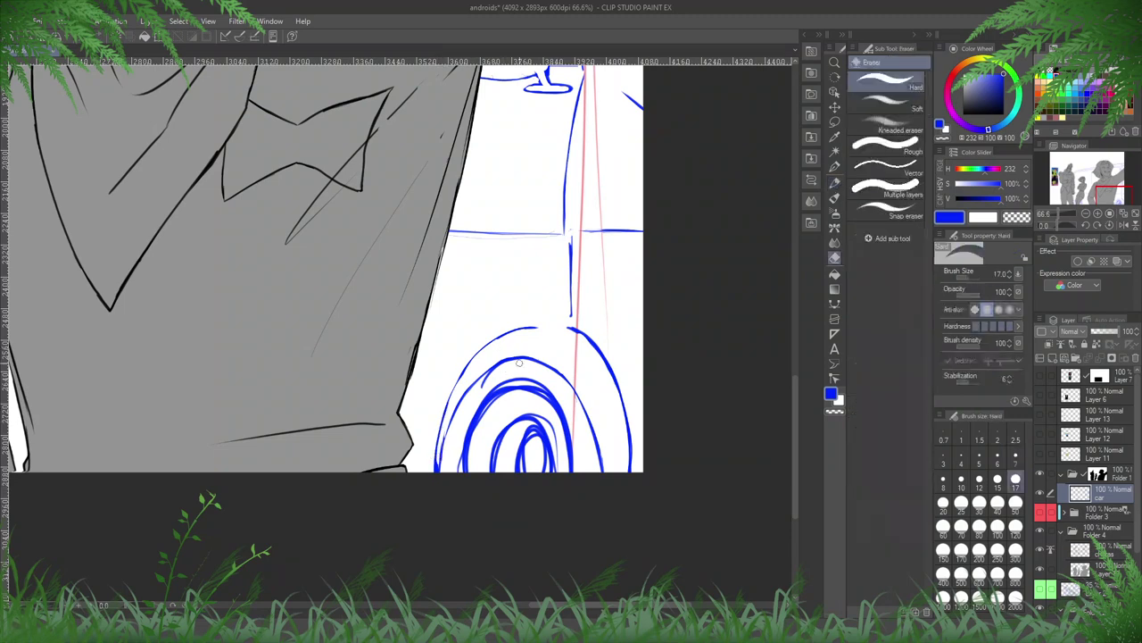
- Thin and retouch the second wheel curve, inside the outer arch, along its upper part facing the figure
{"action": "mouse_move", "coordinate": [521, 362]}
{"action": "left_mouse_down"}
{"action": "mouse_move", "coordinate": [483, 387]}
{"action": "mouse_move", "coordinate": [531, 358]}
{"action": "mouse_move", "coordinate": [459, 411]}
{"action": "mouse_move", "coordinate": [477, 379]}
{"action": "mouse_move", "coordinate": [445, 444]}
{"action": "mouse_move", "coordinate": [471, 388]}
{"action": "mouse_move", "coordinate": [452, 420]}
{"action": "left_mouse_up"}
{"action": "key", "text": "p"}
{"action": "key", "text": "e"}
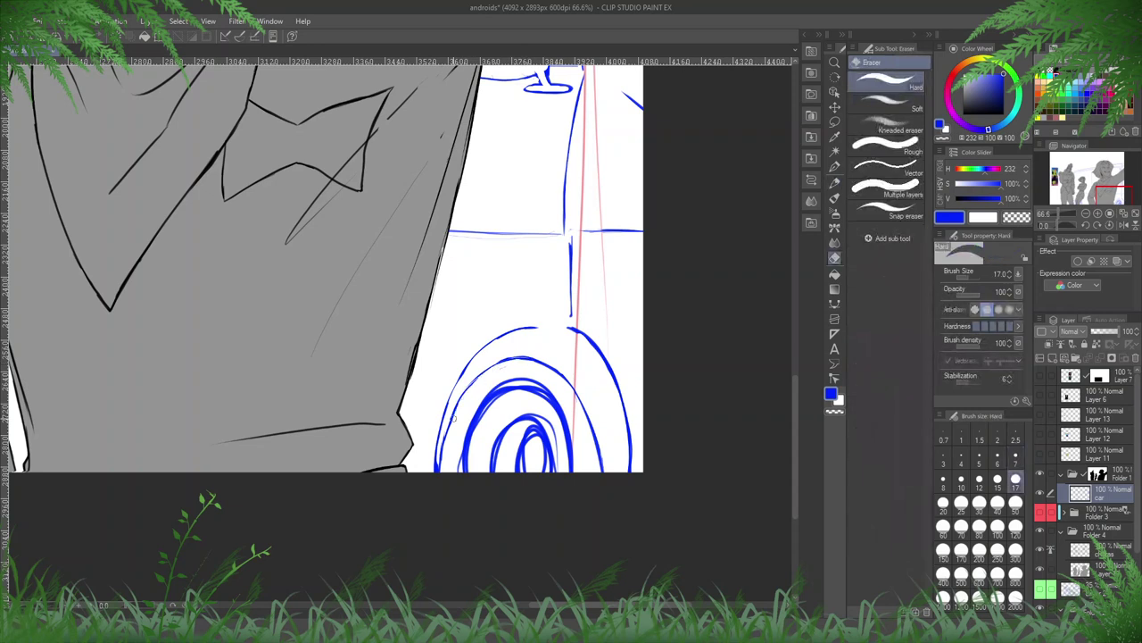
{"action": "mouse_move", "coordinate": [488, 368]}
{"action": "left_mouse_down"}
{"action": "mouse_move", "coordinate": [448, 421]}
{"action": "mouse_move", "coordinate": [508, 356]}
{"action": "mouse_move", "coordinate": [461, 391]}
{"action": "left_mouse_up"}
{"action": "key", "text": "p"}
{"action": "key", "text": "ctrl+z"}
{"action": "left_click_drag", "start_coordinate": [519, 359], "coordinate": [458, 407]}
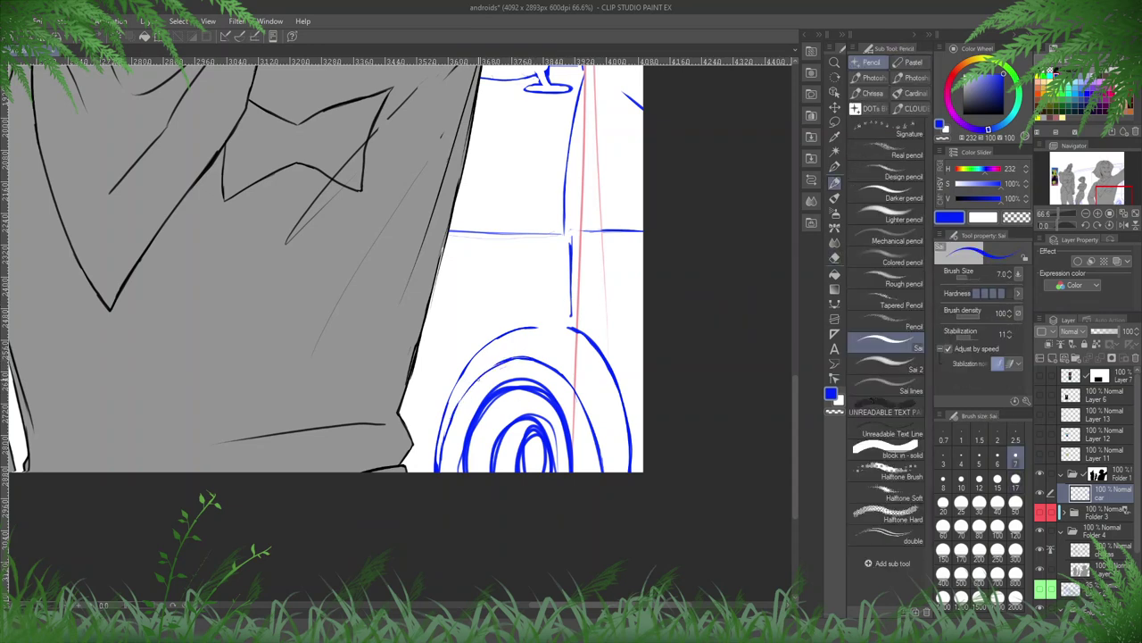
{"action": "left_click_drag", "start_coordinate": [496, 366], "coordinate": [452, 420]}
{"action": "left_click_drag", "start_coordinate": [508, 361], "coordinate": [494, 369]}
{"action": "key", "text": "e"}
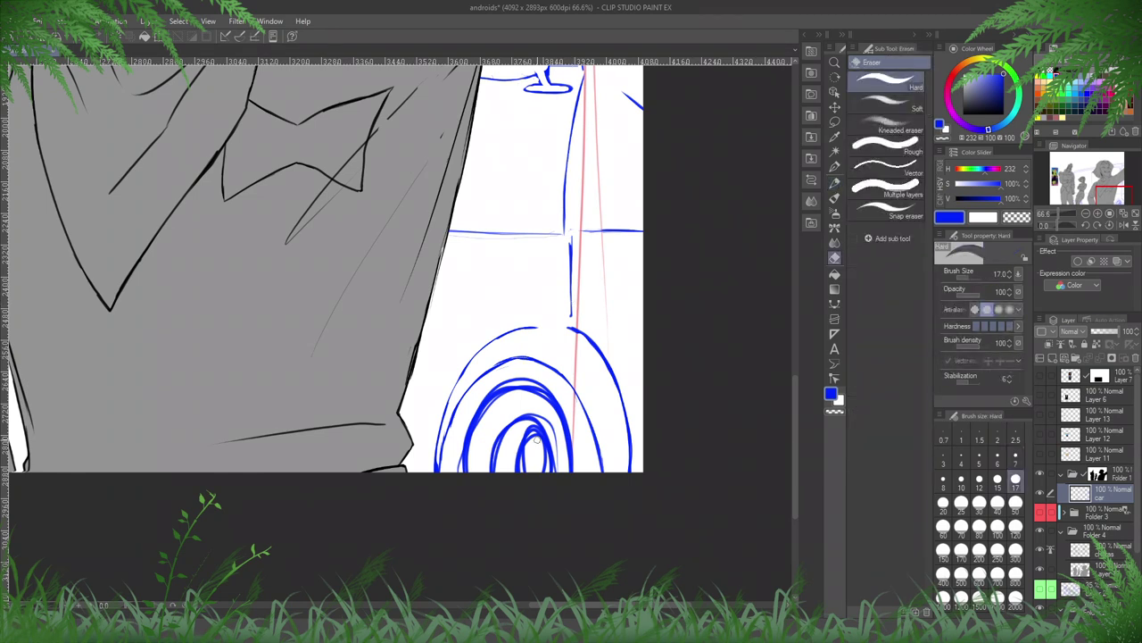
{"action": "mouse_move", "coordinate": [536, 437]}
{"action": "left_mouse_down"}
{"action": "mouse_move", "coordinate": [524, 483]}
{"action": "mouse_move", "coordinate": [543, 449]}
{"action": "mouse_move", "coordinate": [540, 483]}
{"action": "left_mouse_up"}
{"action": "left_click_drag", "start_coordinate": [536, 431], "coordinate": [546, 481]}
{"action": "key", "text": "ctrl+z"}
{"action": "key", "text": "ctrl+z"}
{"action": "key", "text": "ctrl+z"}
- Erase the overlapping strokes around the wheel's innermost hub rings, leaving single thin curves
{"action": "mouse_move", "coordinate": [539, 433]}
{"action": "left_mouse_down"}
{"action": "mouse_move", "coordinate": [524, 473]}
{"action": "mouse_move", "coordinate": [546, 473]}
{"action": "mouse_move", "coordinate": [522, 448]}
{"action": "mouse_move", "coordinate": [521, 491]}
{"action": "left_mouse_up"}
{"action": "key", "text": "p"}
{"action": "key", "text": "e"}
{"action": "mouse_move", "coordinate": [536, 421]}
{"action": "left_mouse_down"}
{"action": "mouse_move", "coordinate": [508, 430]}
{"action": "mouse_move", "coordinate": [531, 416]}
{"action": "left_mouse_up"}
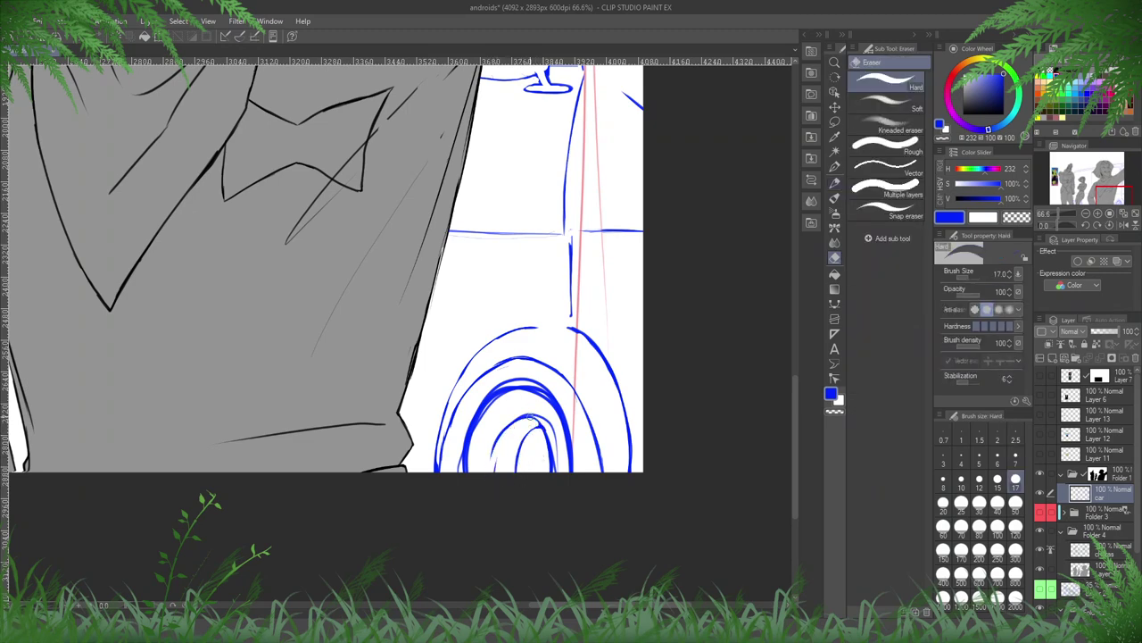
- Erase the doubled strokes of the thick wheel ring around the hub on both sides, leaving one clean curve
{"action": "key", "text": "h"}
{"action": "left_click_drag", "start_coordinate": [530, 362], "coordinate": [725, 352]}
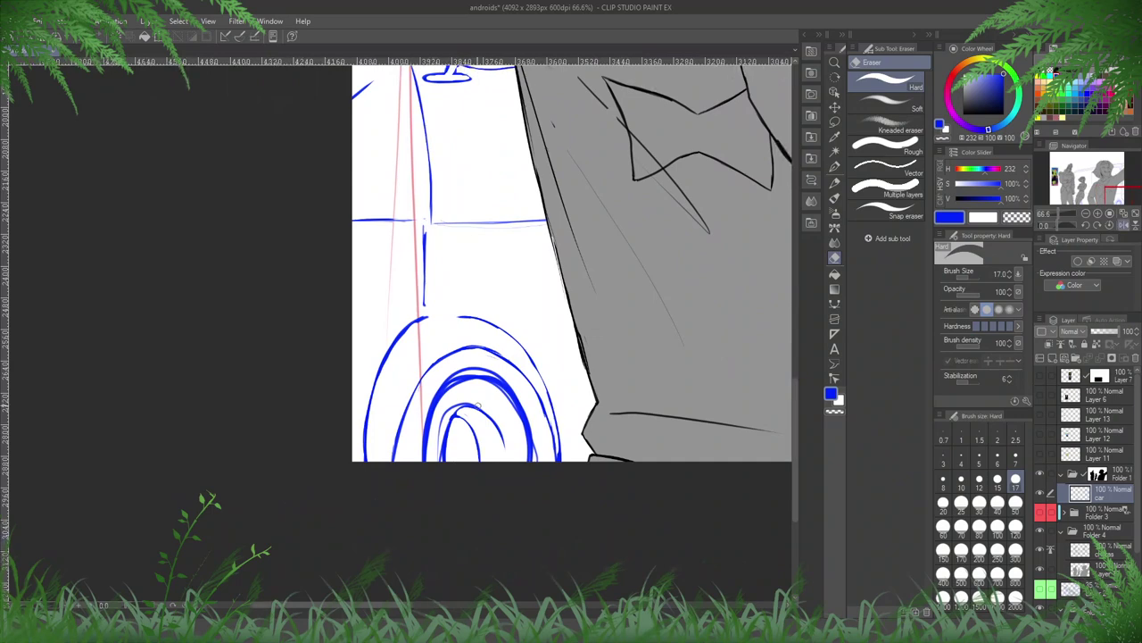
{"action": "left_click_drag", "start_coordinate": [474, 401], "coordinate": [437, 445]}
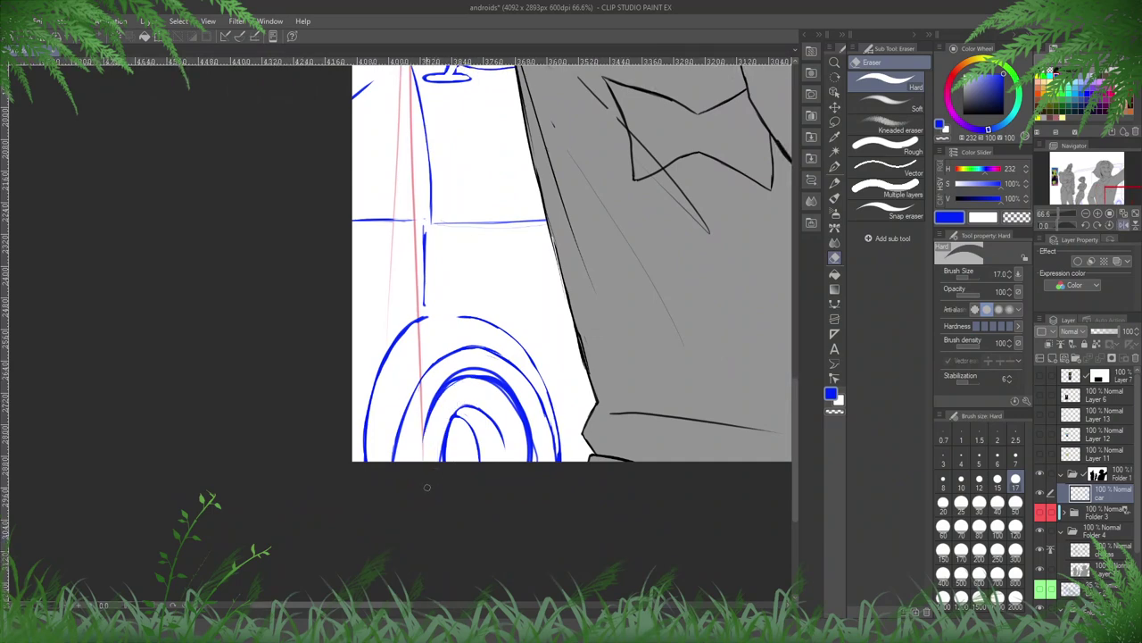
{"action": "key", "text": "h"}
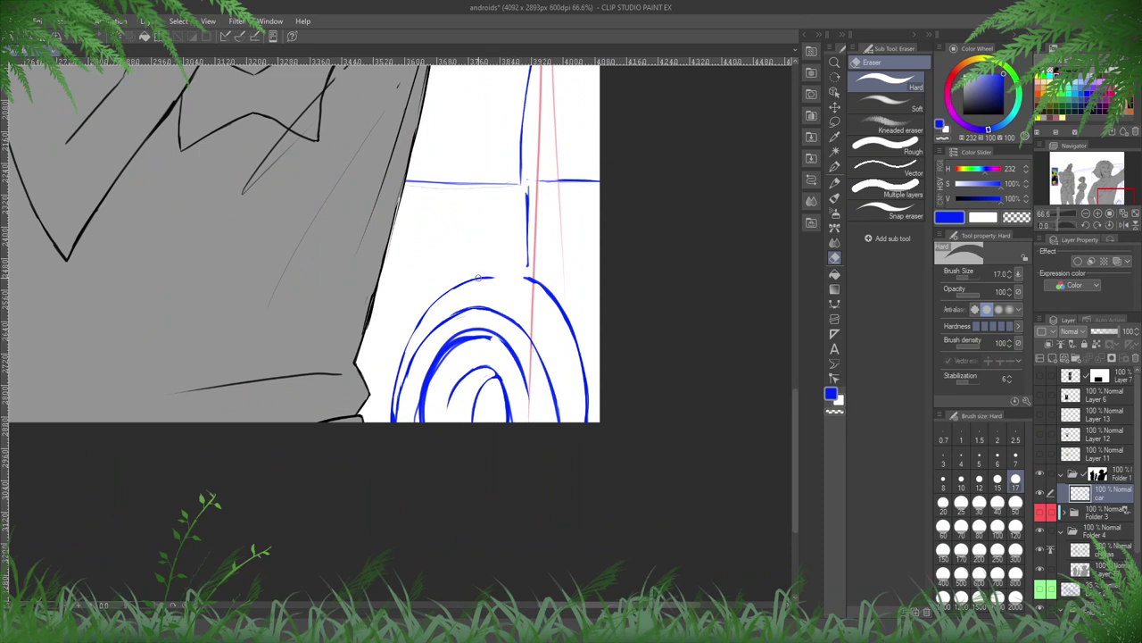
{"action": "left_click_drag", "start_coordinate": [484, 333], "coordinate": [431, 395]}
{"action": "mouse_move", "coordinate": [475, 336]}
{"action": "left_mouse_down"}
{"action": "mouse_move", "coordinate": [422, 406]}
{"action": "mouse_move", "coordinate": [425, 387]}
{"action": "left_mouse_up"}
{"action": "key", "text": "p"}
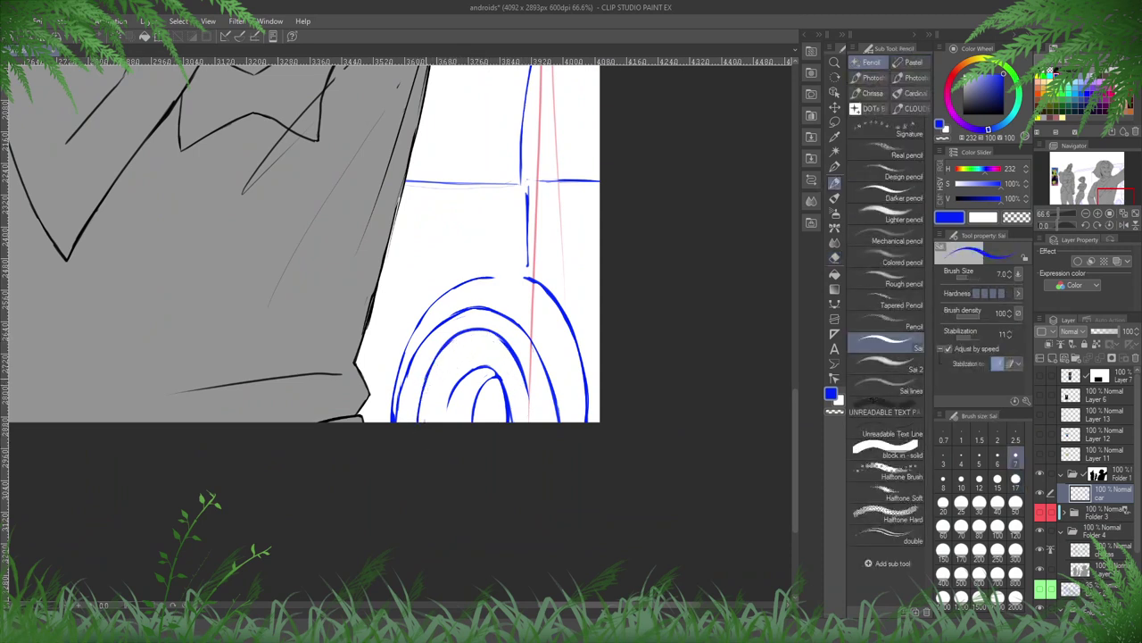
- Thin the vertical door seam running from the side mirror down to the front wheel arch
{"action": "scroll", "coordinate": [597, 304], "scroll_direction": "down", "scroll_amount": 3}
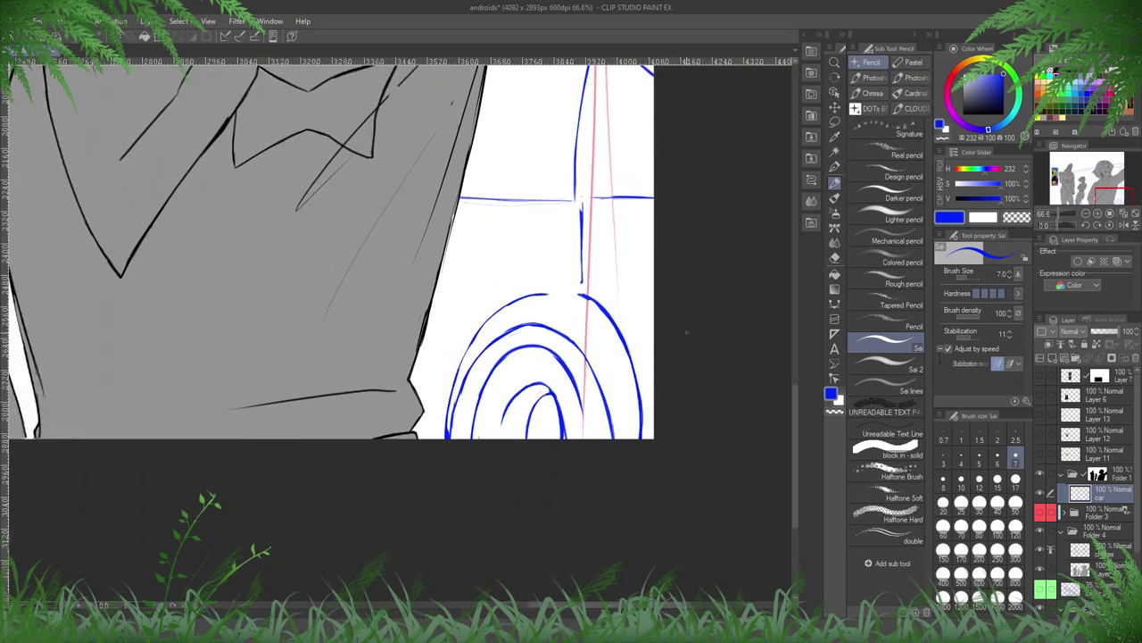
{"action": "scroll", "coordinate": [586, 259], "scroll_direction": "up", "scroll_amount": 3}
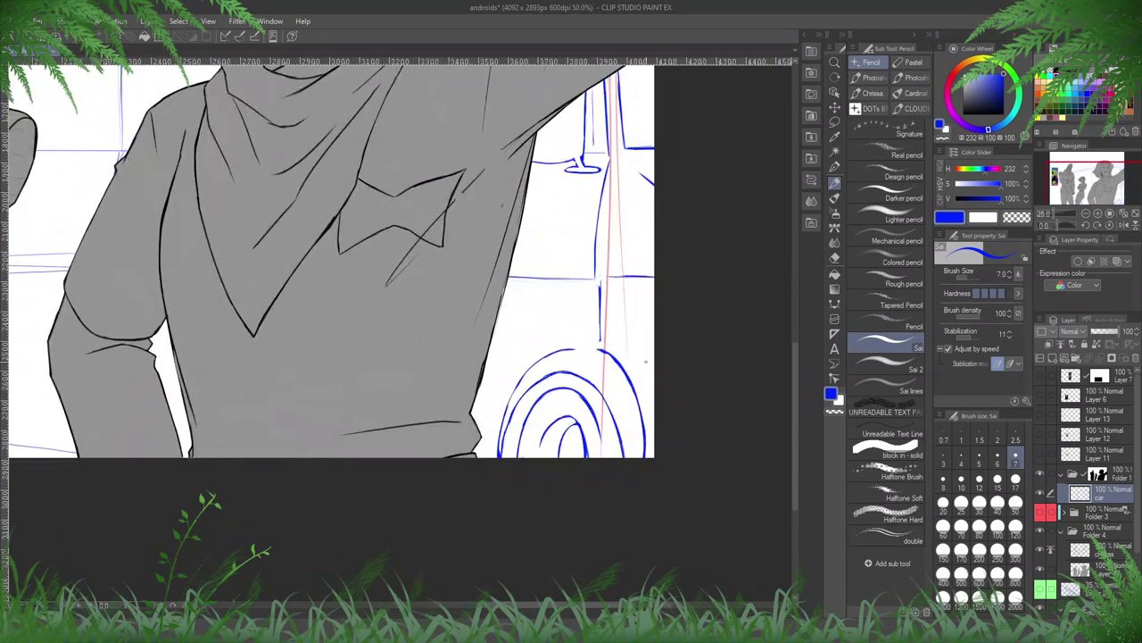
{"action": "key", "text": "e"}
{"action": "left_click_drag", "start_coordinate": [580, 248], "coordinate": [579, 316]}
{"action": "left_click_drag", "start_coordinate": [570, 247], "coordinate": [568, 337]}
{"action": "key", "text": "p"}
{"action": "left_click_drag", "start_coordinate": [658, 272], "coordinate": [669, 328]}
{"action": "key", "text": "e"}
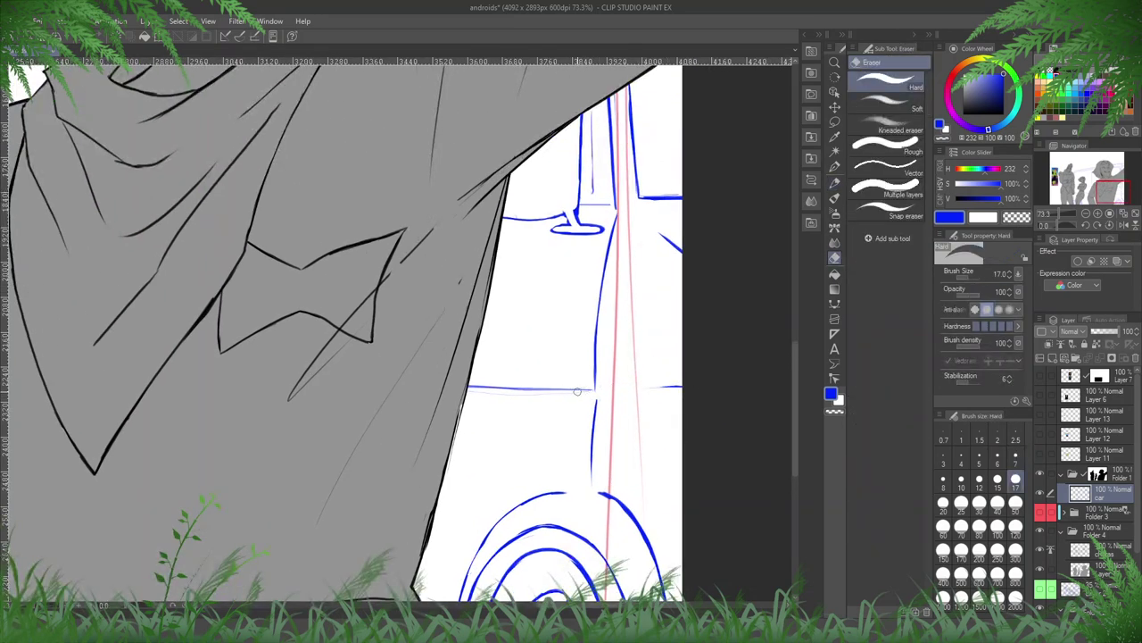
- Erase the duplicate guide lines along the car's horizontal body line, beside the foreground figure and between her arm and the woman's skirt
{"action": "left_click_drag", "start_coordinate": [585, 393], "coordinate": [473, 393]}
{"action": "left_click_drag", "start_coordinate": [338, 442], "coordinate": [525, 422]}
{"action": "scroll", "coordinate": [523, 421], "scroll_direction": "left", "scroll_amount": 5}
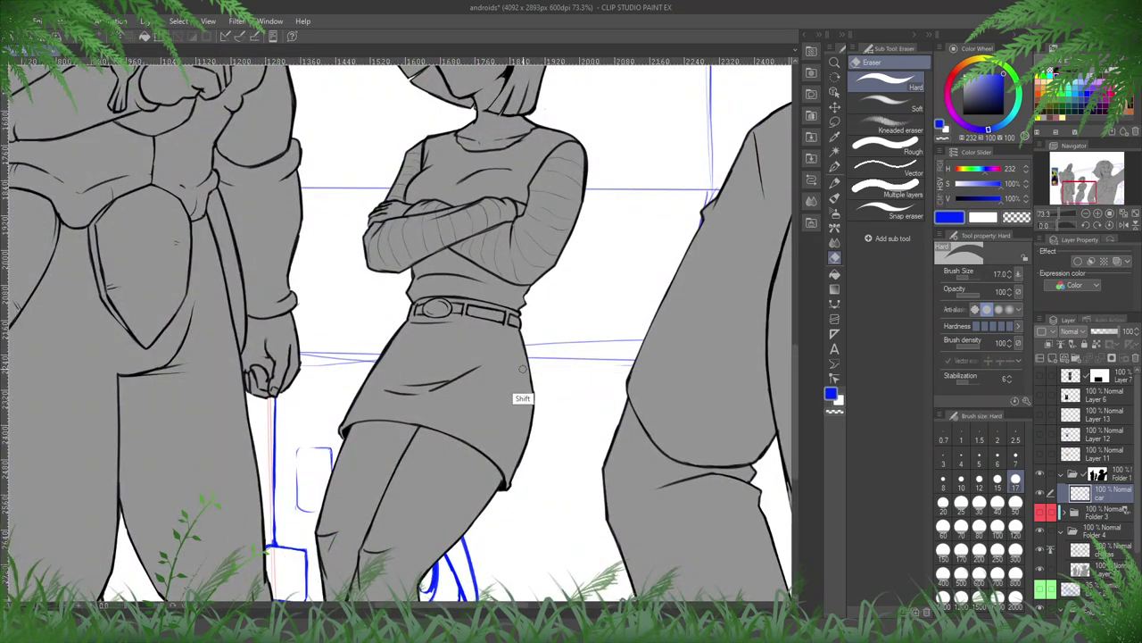
{"action": "left_click_drag", "start_coordinate": [522, 344], "coordinate": [648, 338]}
{"action": "key", "text": "h"}
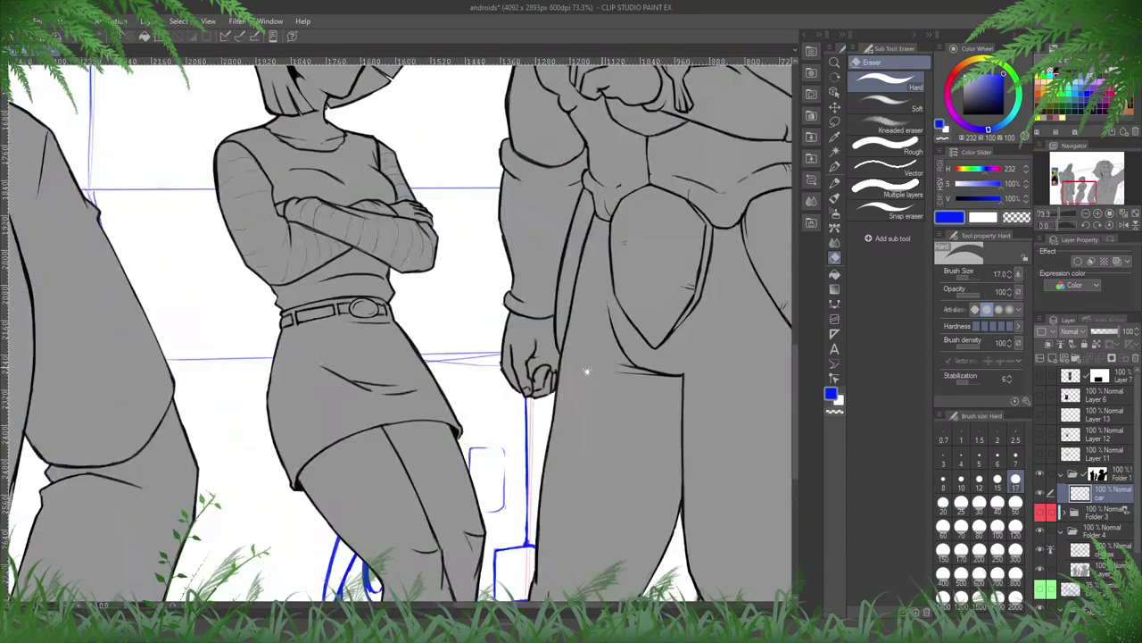
- Erase the stray converging guide lines on the car's lower body line, between the woman's skirt and the large man's hand
{"action": "left_click_drag", "start_coordinate": [587, 372], "coordinate": [740, 375]}
{"action": "left_click_drag", "start_coordinate": [575, 363], "coordinate": [686, 370]}
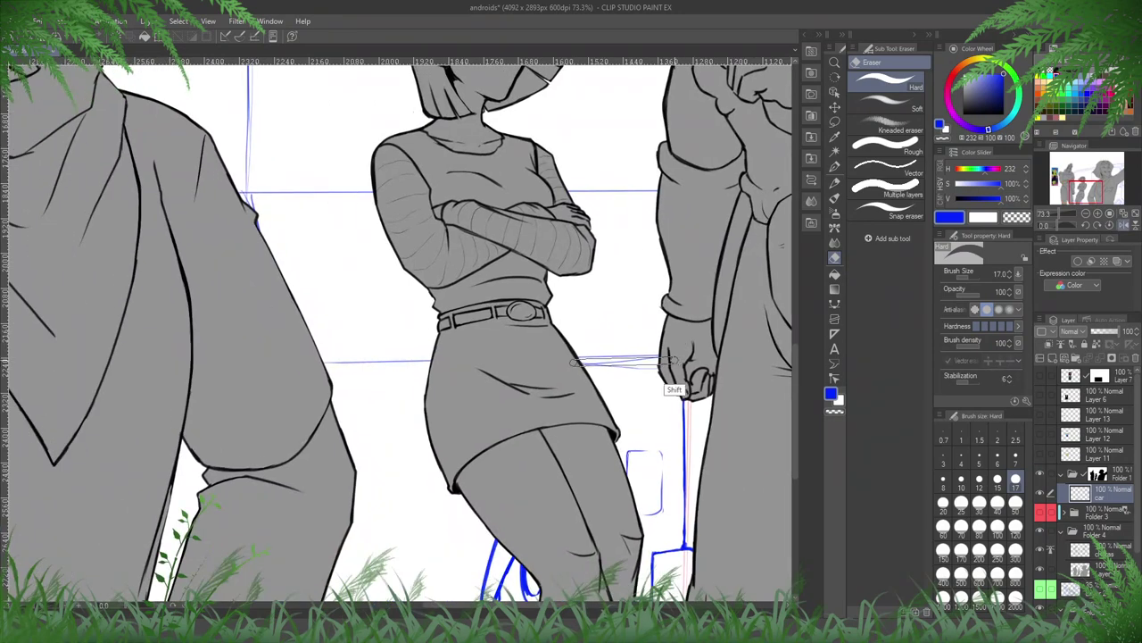
{"action": "mouse_move", "coordinate": [577, 363]}
{"action": "left_mouse_down"}
{"action": "mouse_move", "coordinate": [673, 361]}
{"action": "mouse_move", "coordinate": [586, 367]}
{"action": "left_mouse_up"}
{"action": "scroll", "coordinate": [730, 378], "scroll_direction": "up", "scroll_amount": 3}
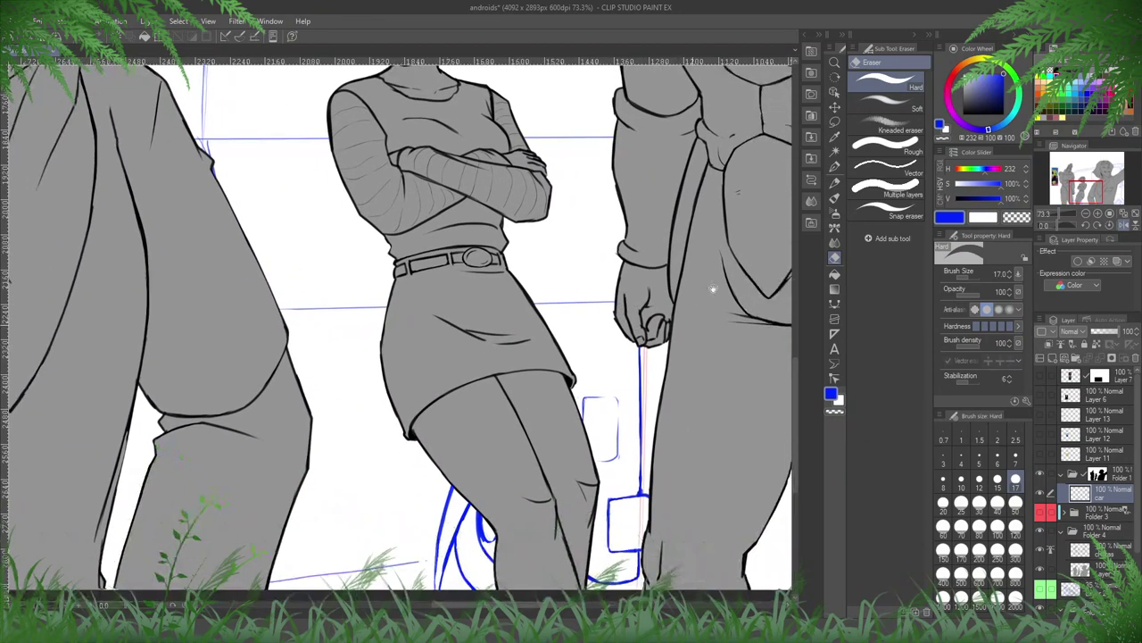
- Erase the doubled strokes along the car's vertical seam beside the foreground figure's hair, down to the horizontal body line
{"action": "key", "text": "h"}
{"action": "left_click_drag", "start_coordinate": [610, 268], "coordinate": [534, 309]}
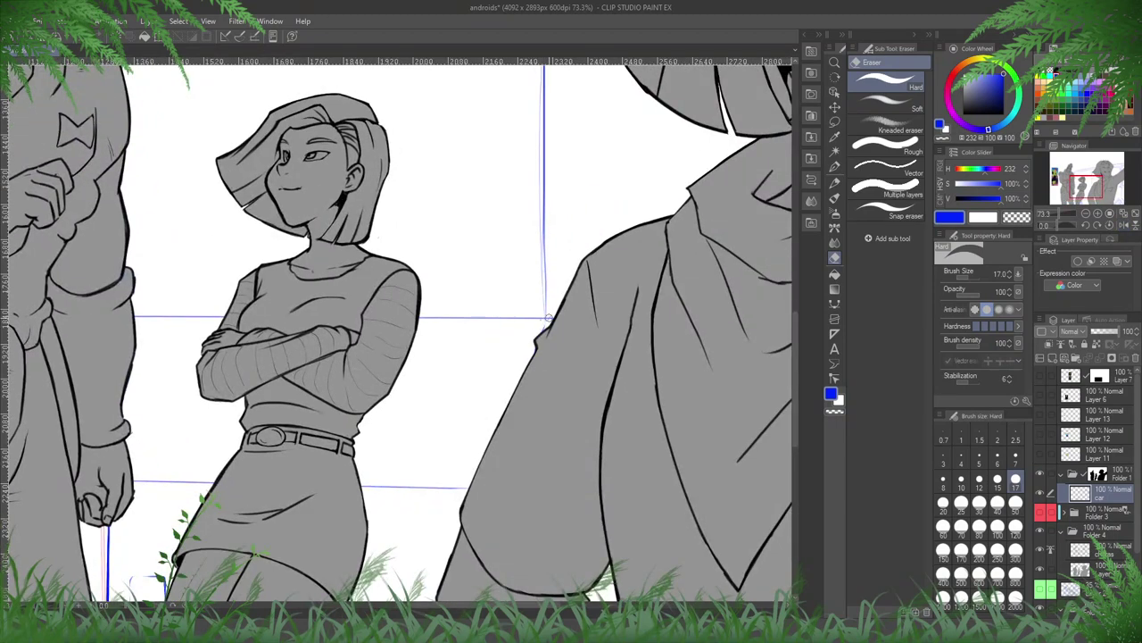
{"action": "scroll", "coordinate": [540, 320], "scroll_direction": "up", "scroll_amount": 4}
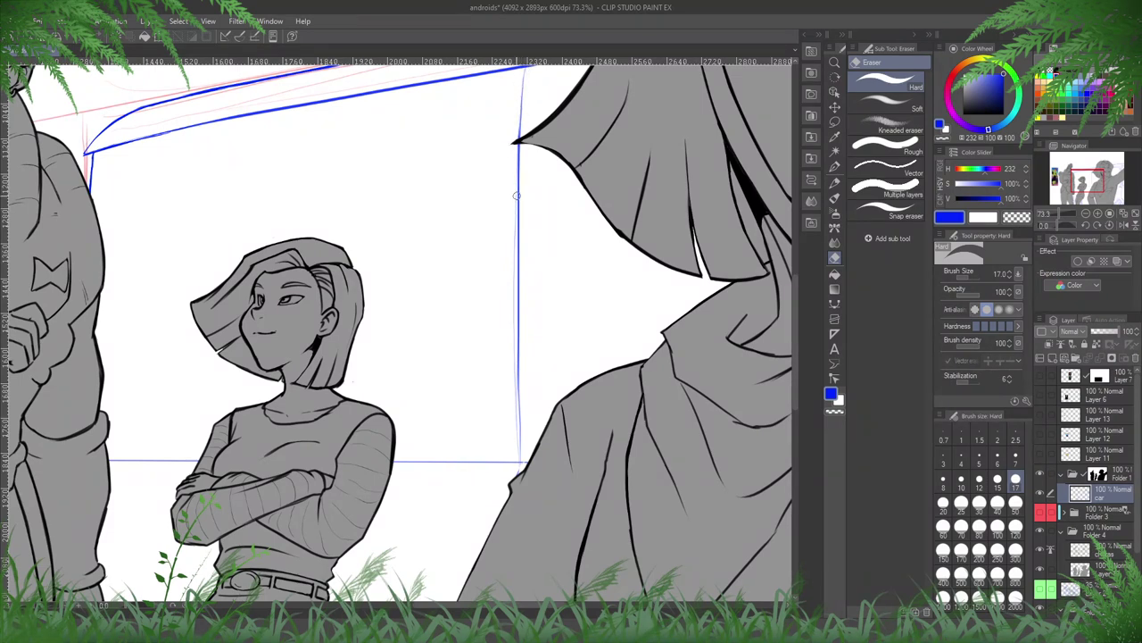
{"action": "left_click_drag", "start_coordinate": [517, 196], "coordinate": [510, 403]}
{"action": "left_click_drag", "start_coordinate": [512, 355], "coordinate": [515, 452]}
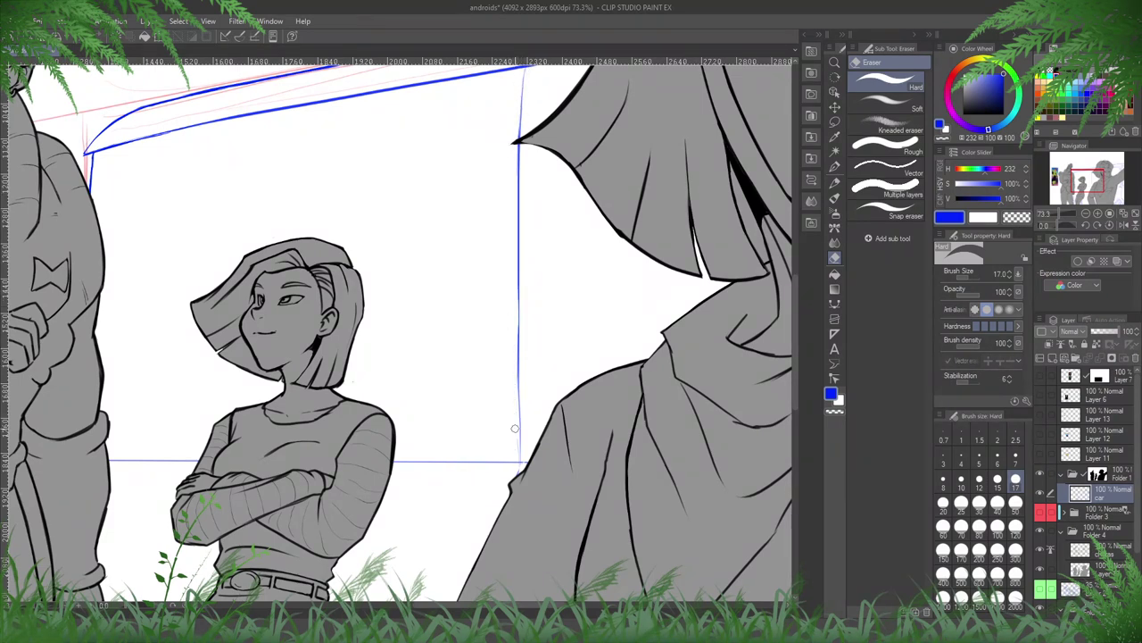
{"action": "key", "text": "p"}
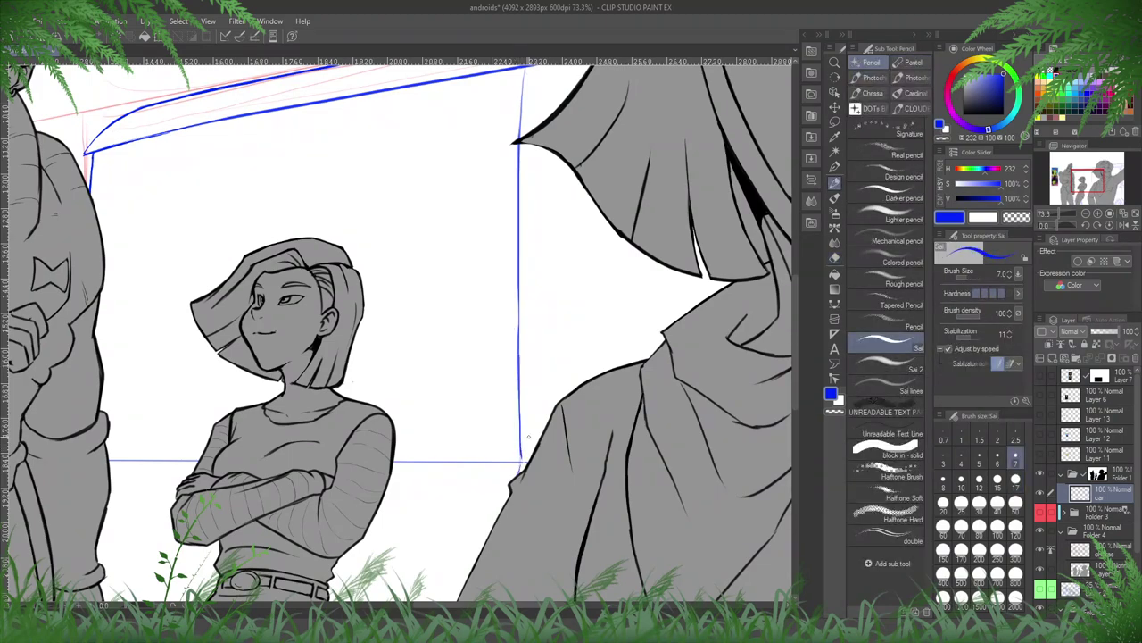
{"action": "scroll", "coordinate": [529, 437], "scroll_direction": "down", "scroll_amount": 5}
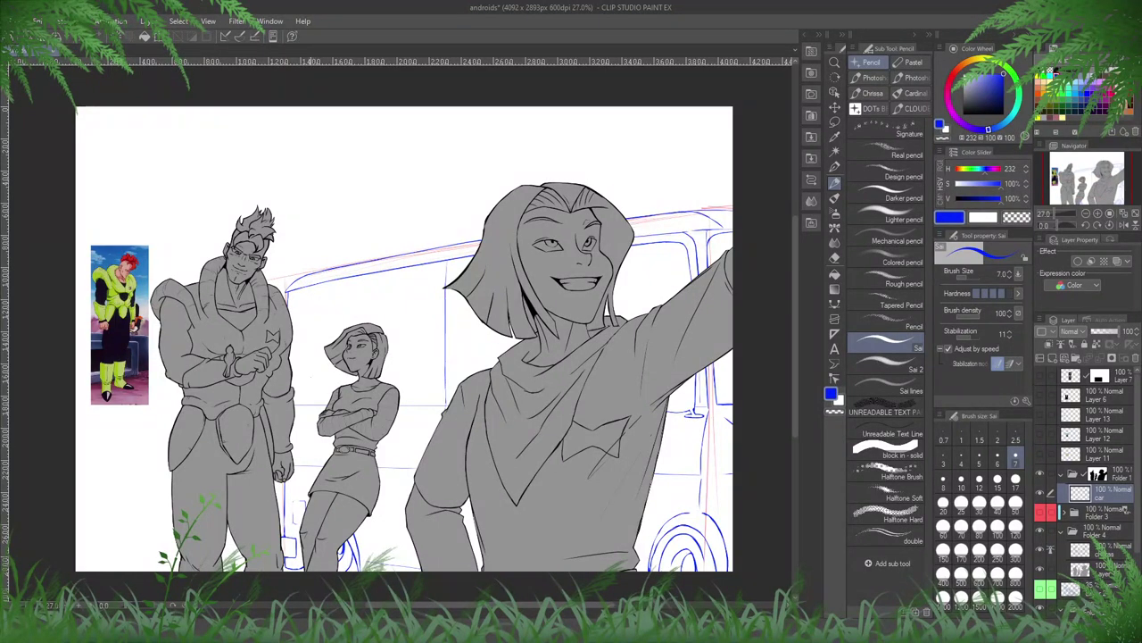
{"action": "scroll", "coordinate": [367, 537], "scroll_direction": "up", "scroll_amount": 2}
{"action": "key", "text": "h"}
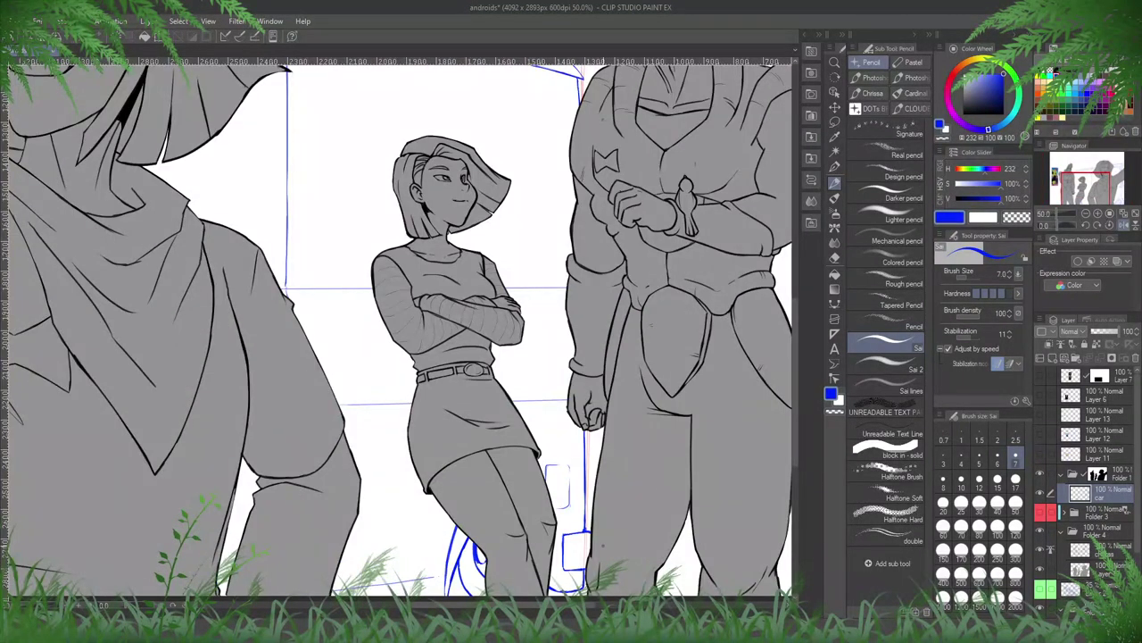
{"action": "key", "text": "h"}
{"action": "scroll", "coordinate": [451, 327], "scroll_direction": "down", "scroll_amount": 5}
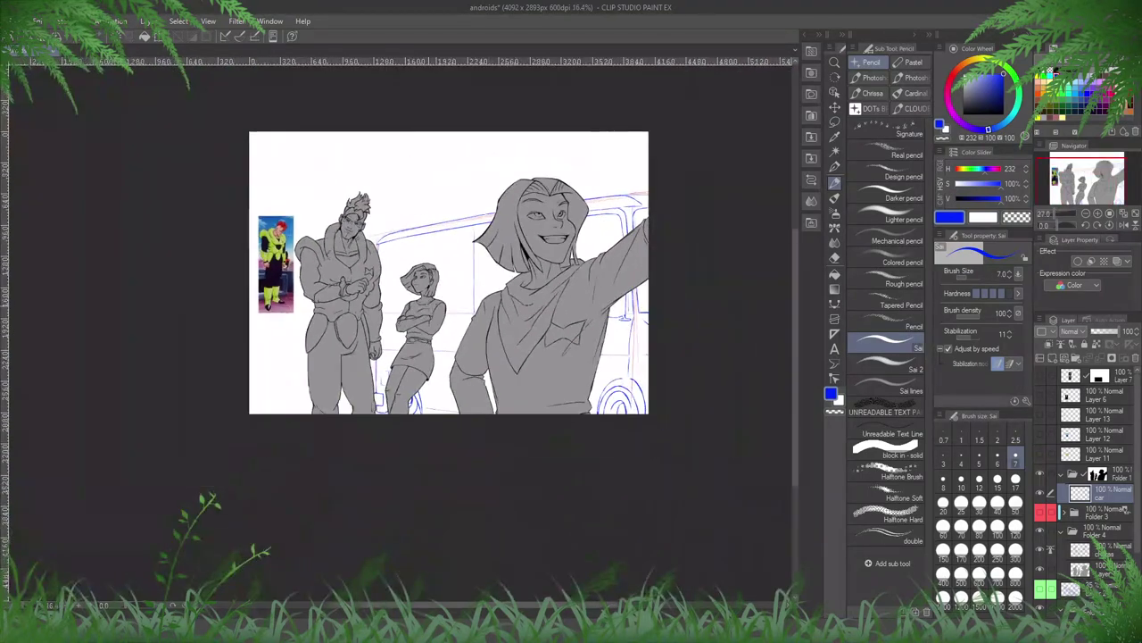
{"action": "scroll", "coordinate": [580, 235], "scroll_direction": "up", "scroll_amount": 3}
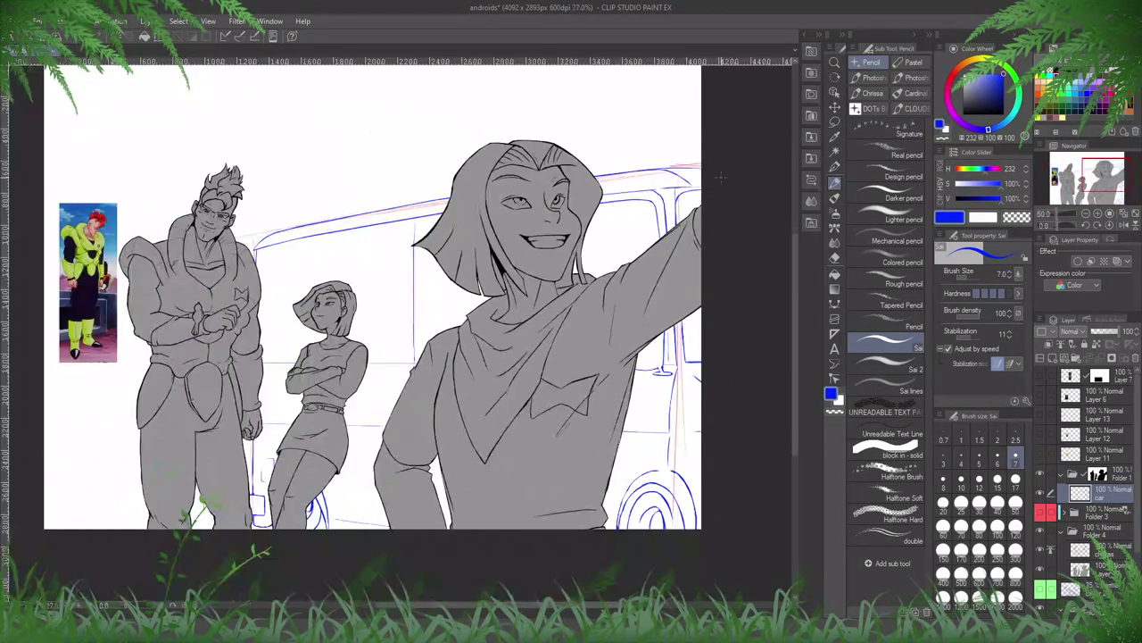
- Select the area outside the car on its line layer, invert the selection, and add a new layer beneath the car lines
{"action": "key", "text": "w"}
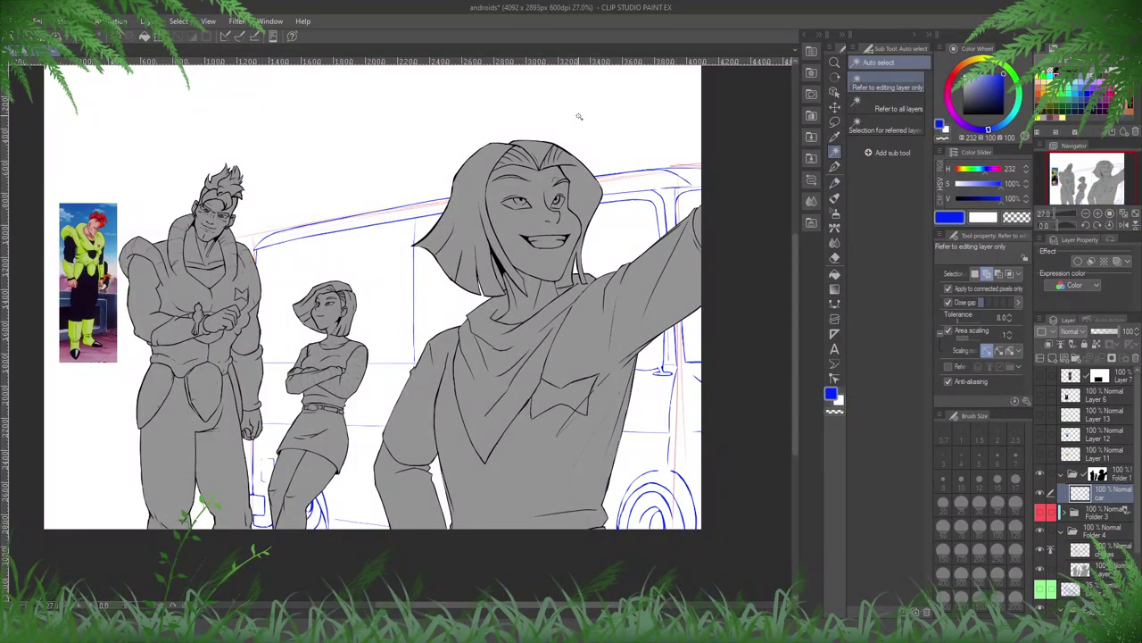
{"action": "left_click", "coordinate": [578, 116]}
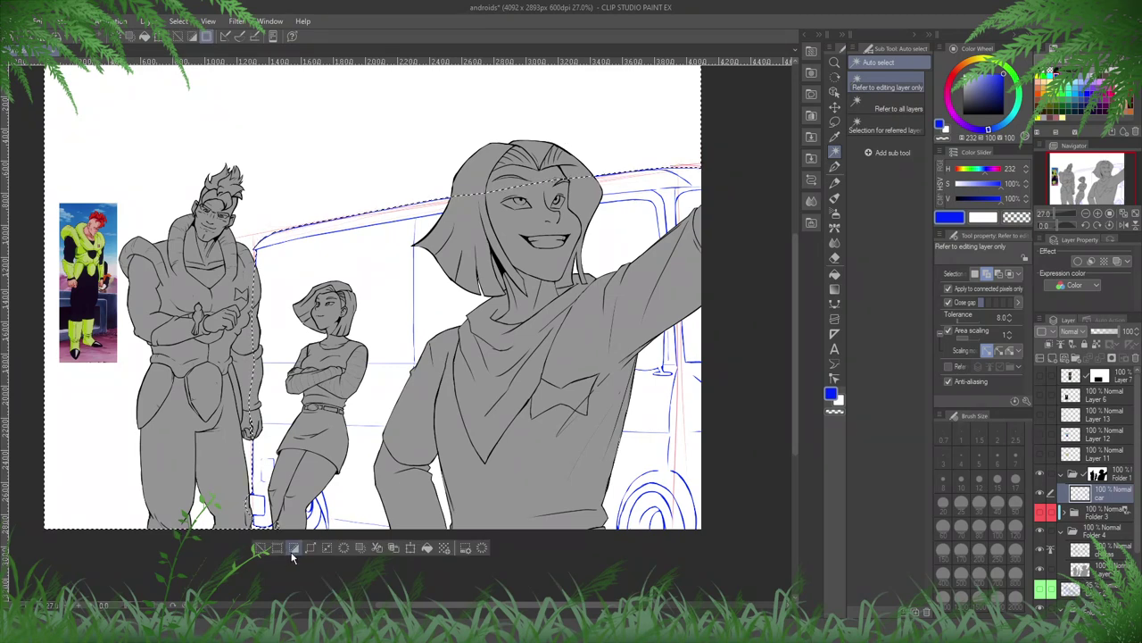
{"action": "left_click", "coordinate": [294, 547]}
{"action": "left_click", "coordinate": [1043, 357]}
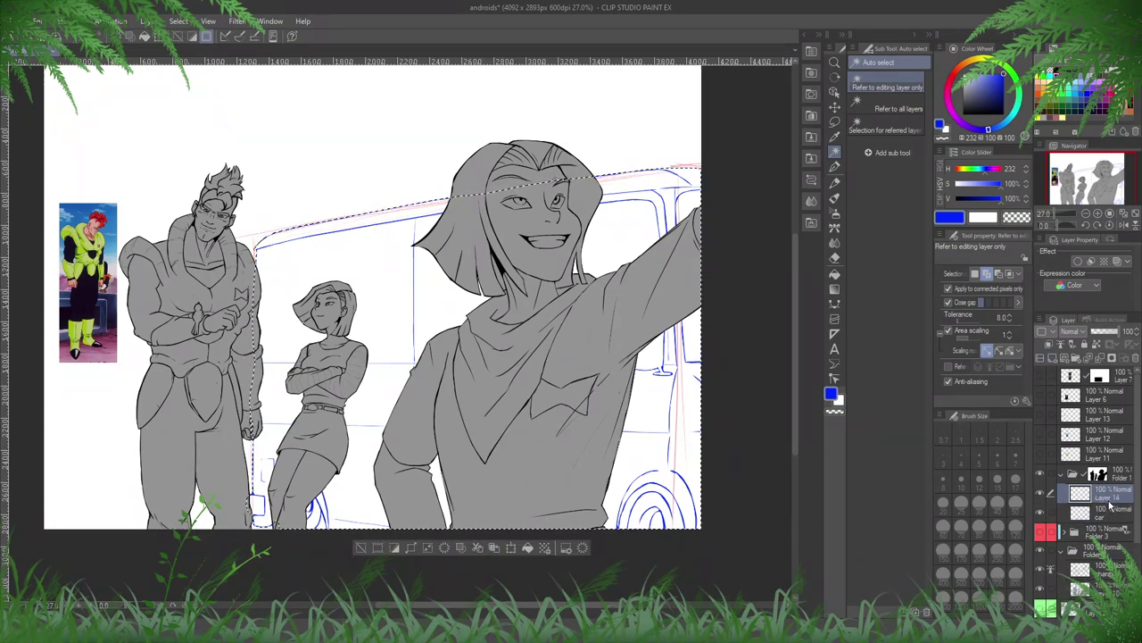
{"action": "left_click_drag", "start_coordinate": [1109, 504], "coordinate": [1115, 526]}
- Fill the selected car silhouette with light grey at 71% value, and clear the selection
{"action": "right_click", "coordinate": [662, 273]}
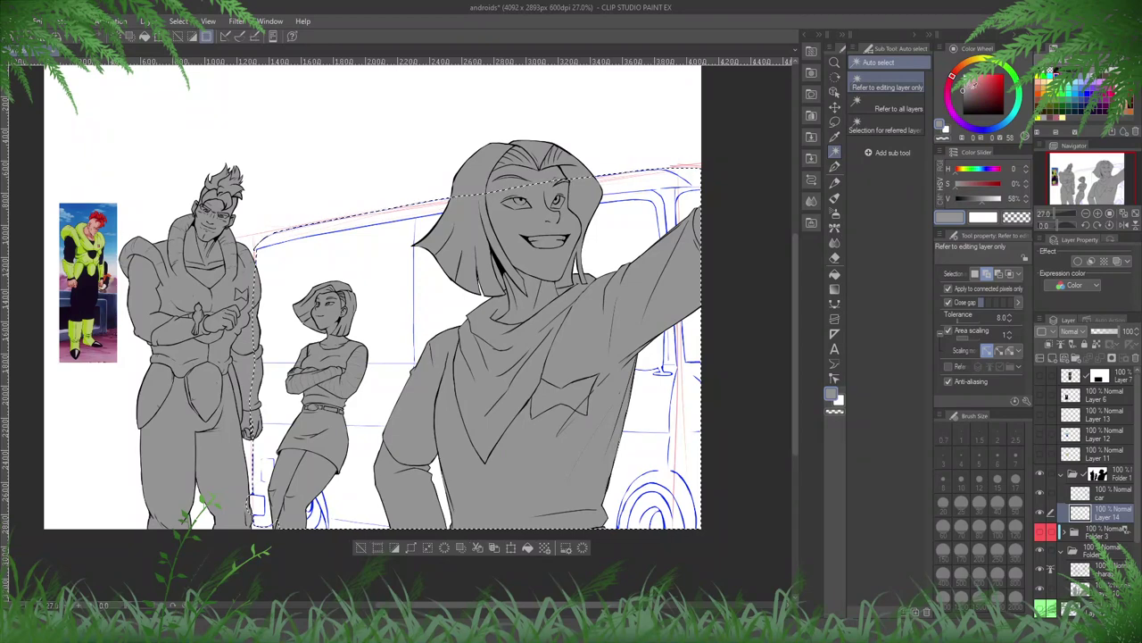
{"action": "left_click", "coordinate": [963, 86]}
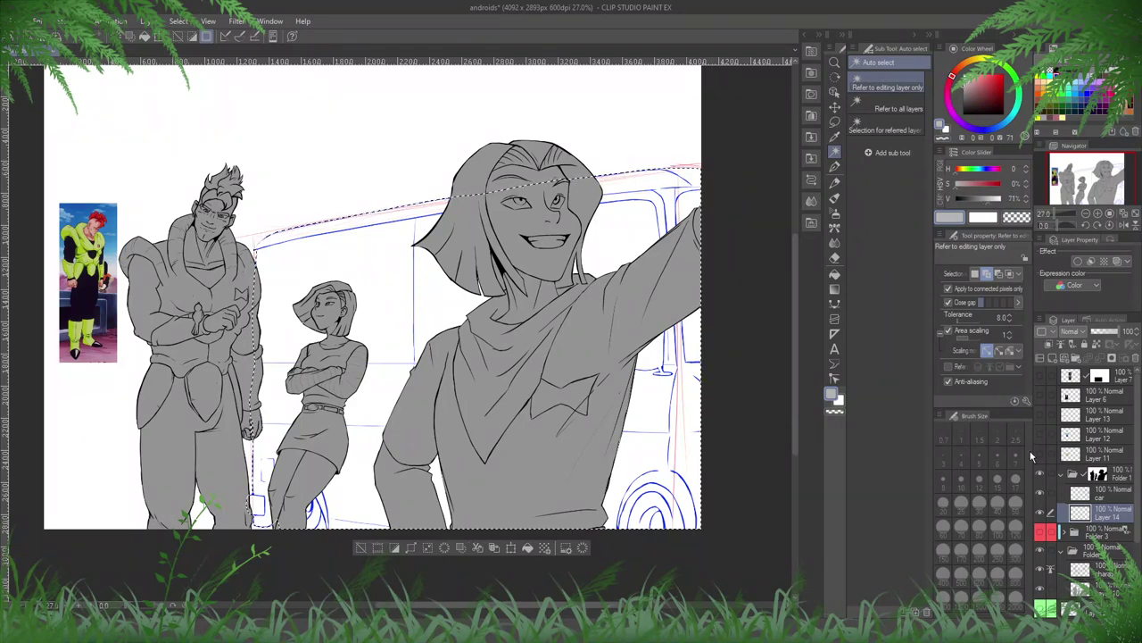
{"action": "key", "text": "alt+BackSpace"}
{"action": "key", "text": "ctrl+d"}
- Raise the luminosity of the car's grey base fill
{"action": "key", "text": "ctrl+u"}
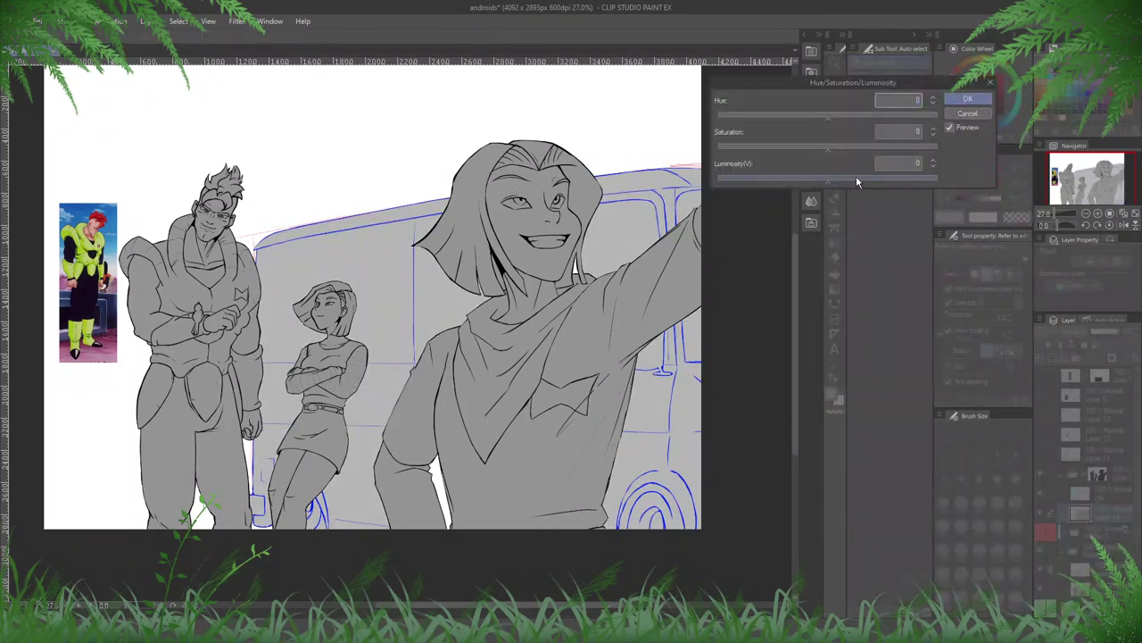
{"action": "left_click", "coordinate": [852, 177]}
{"action": "left_click", "coordinate": [983, 97]}
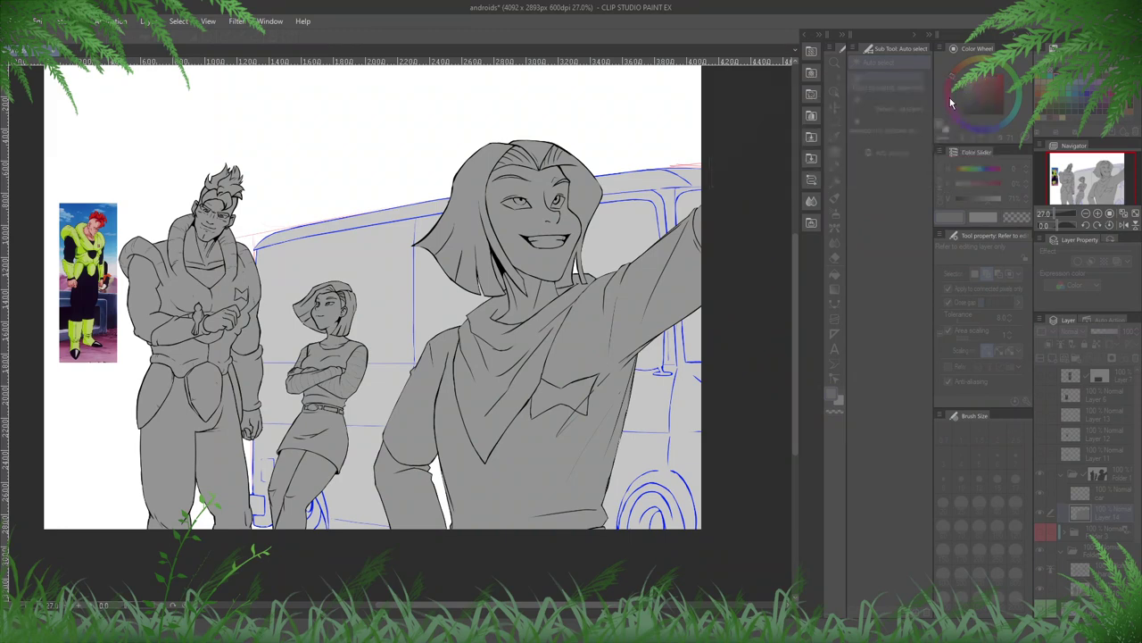
- Select the small gap beside the foreground figure's neck from all layers to adjust Folder 1's mask, deselect, and save the file
{"action": "scroll", "coordinate": [527, 296], "scroll_direction": "up", "scroll_amount": 2}
{"action": "key", "text": "p"}
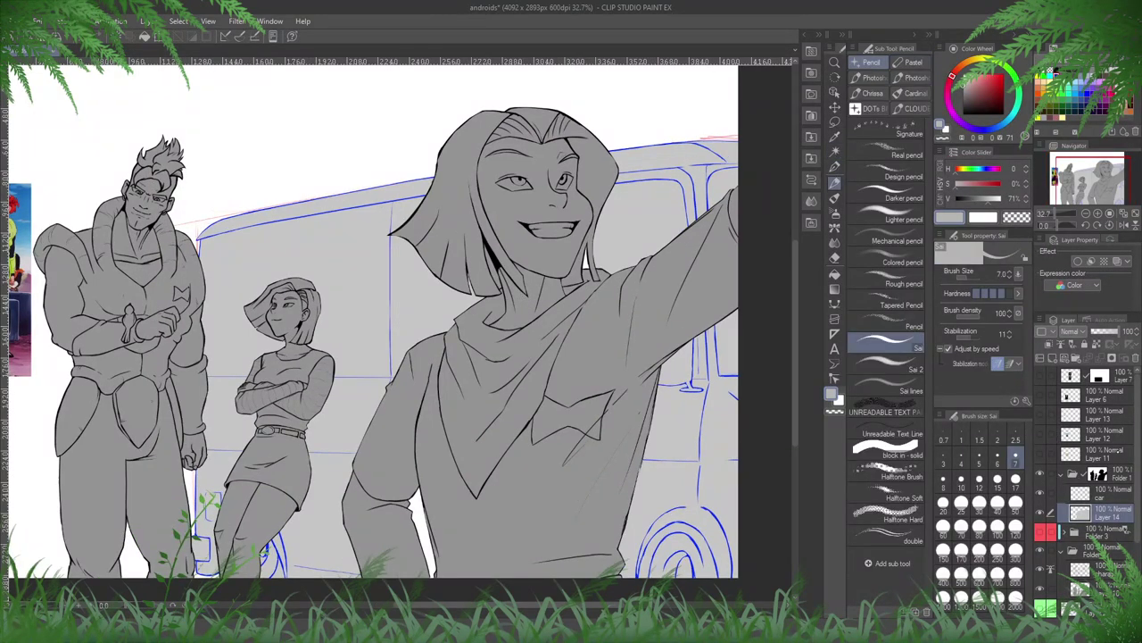
{"action": "left_click", "coordinate": [835, 154]}
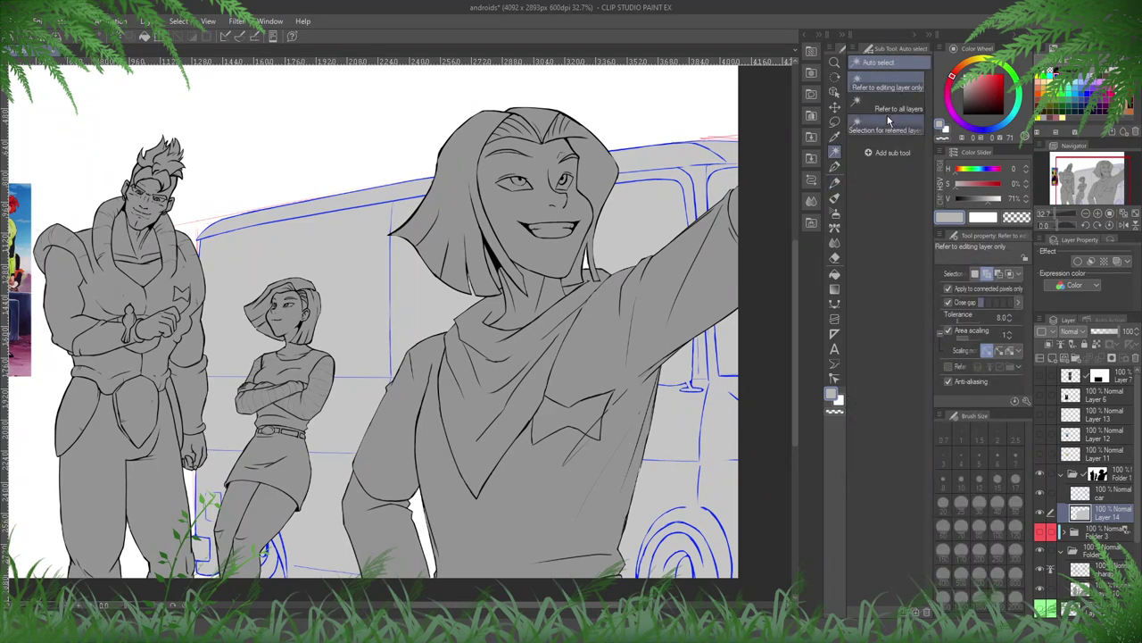
{"action": "left_click", "coordinate": [893, 108]}
{"action": "left_click", "coordinate": [585, 263]}
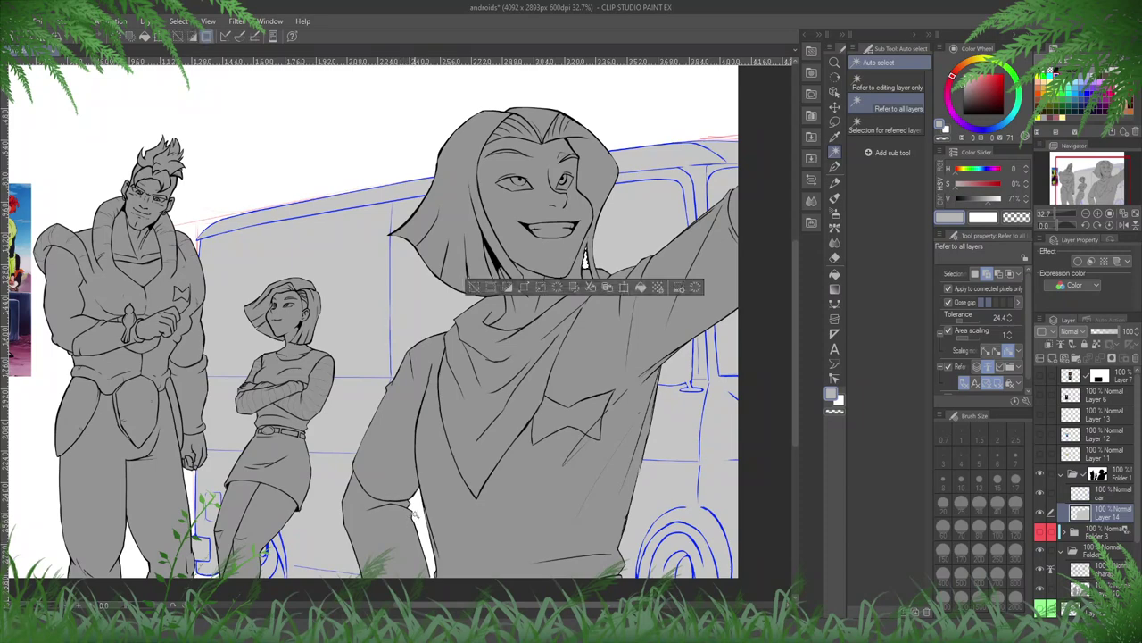
{"action": "left_click", "coordinate": [1099, 476]}
{"action": "key", "text": "ctrl+d"}
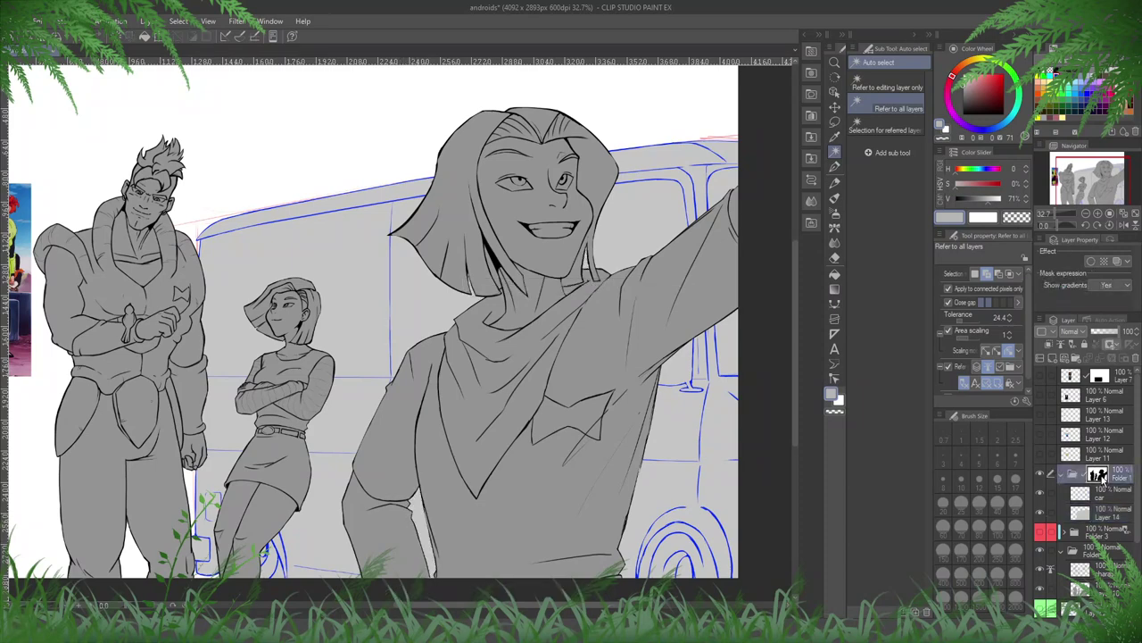
{"action": "scroll", "coordinate": [616, 362], "scroll_direction": "down", "scroll_amount": 2}
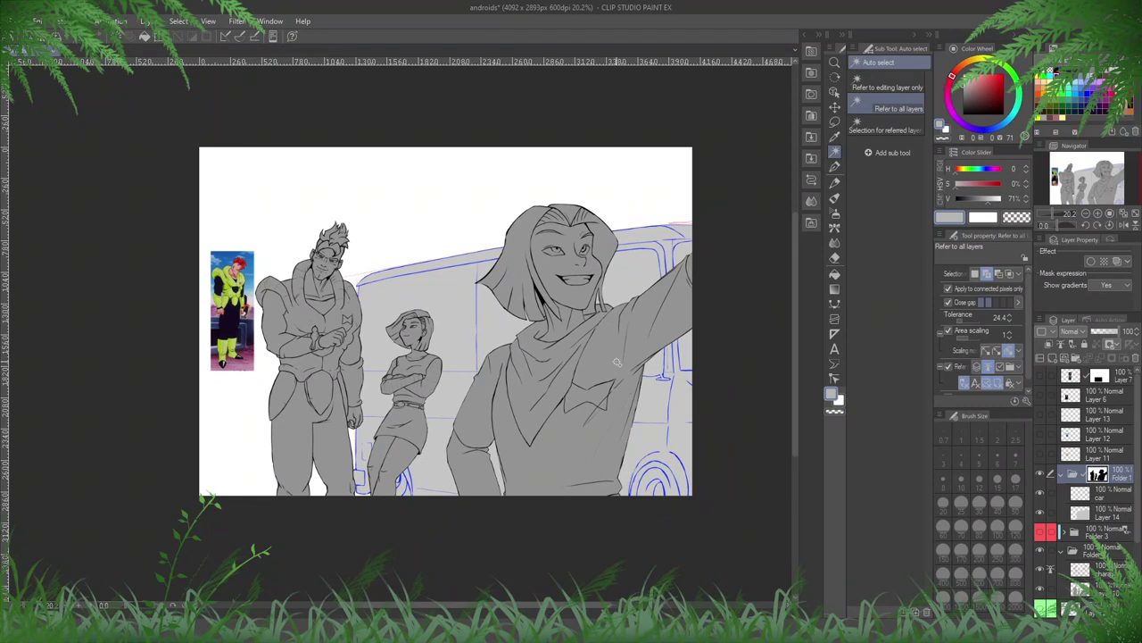
{"action": "key", "text": "ctrl+s"}
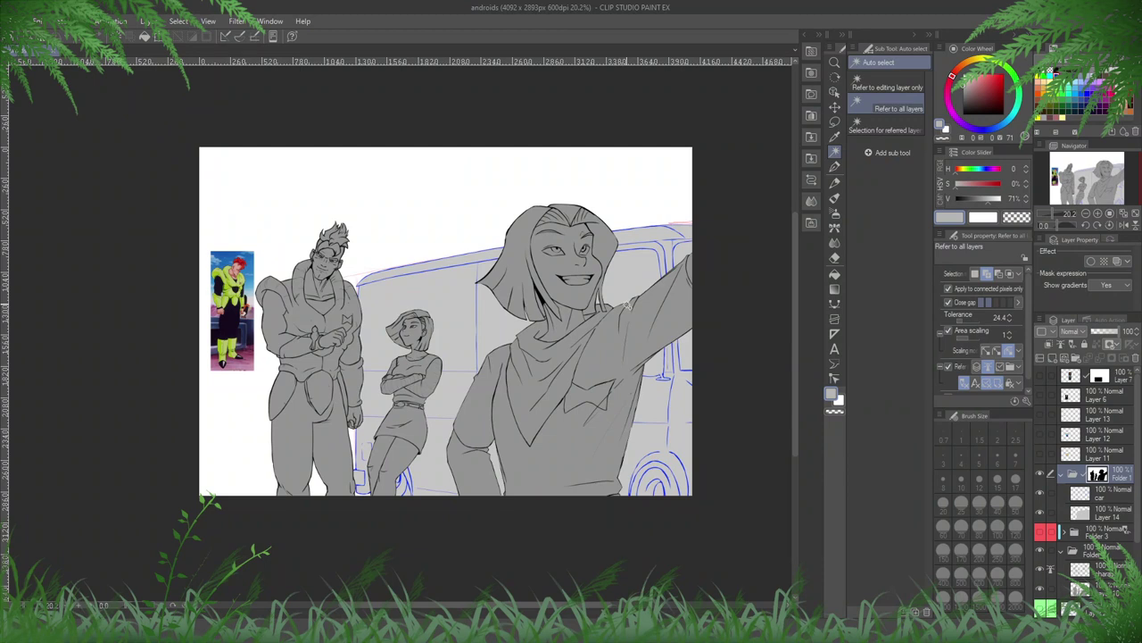
- Move Folder 1 with the car layers into Folder 4 beneath Layer 10, and remove the folder's layer mask
{"action": "scroll", "coordinate": [1089, 525], "scroll_direction": "down", "scroll_amount": 2}
{"action": "left_click_drag", "start_coordinate": [1113, 426], "coordinate": [1102, 550]}
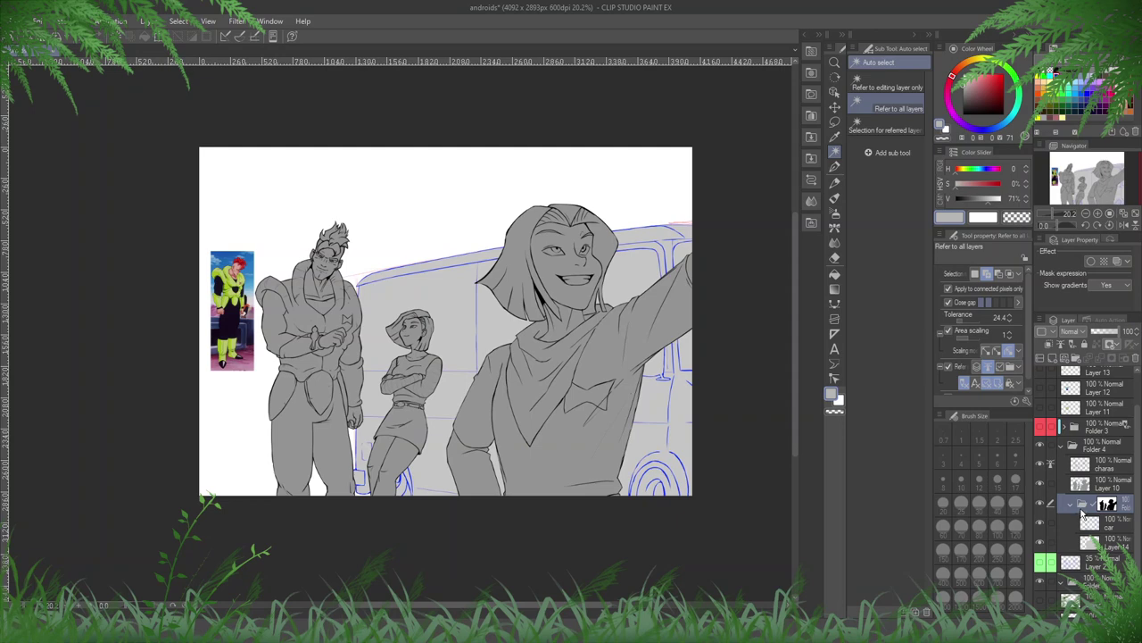
{"action": "left_click", "coordinate": [1112, 507]}
{"action": "right_click", "coordinate": [1106, 503]}
{"action": "left_click", "coordinate": [1066, 377]}
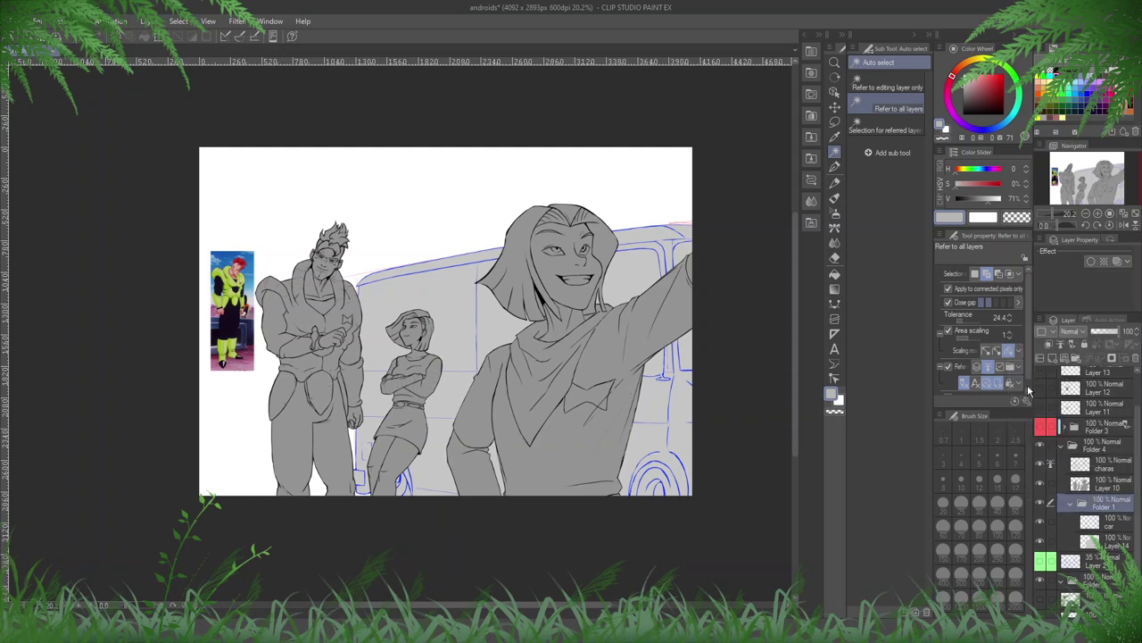
- Darken the blue car lines by setting the car layer's luminosity to -100
{"action": "left_click", "coordinate": [1128, 527]}
{"action": "key", "text": "ctrl+u"}
{"action": "left_click_drag", "start_coordinate": [782, 182], "coordinate": [657, 174]}
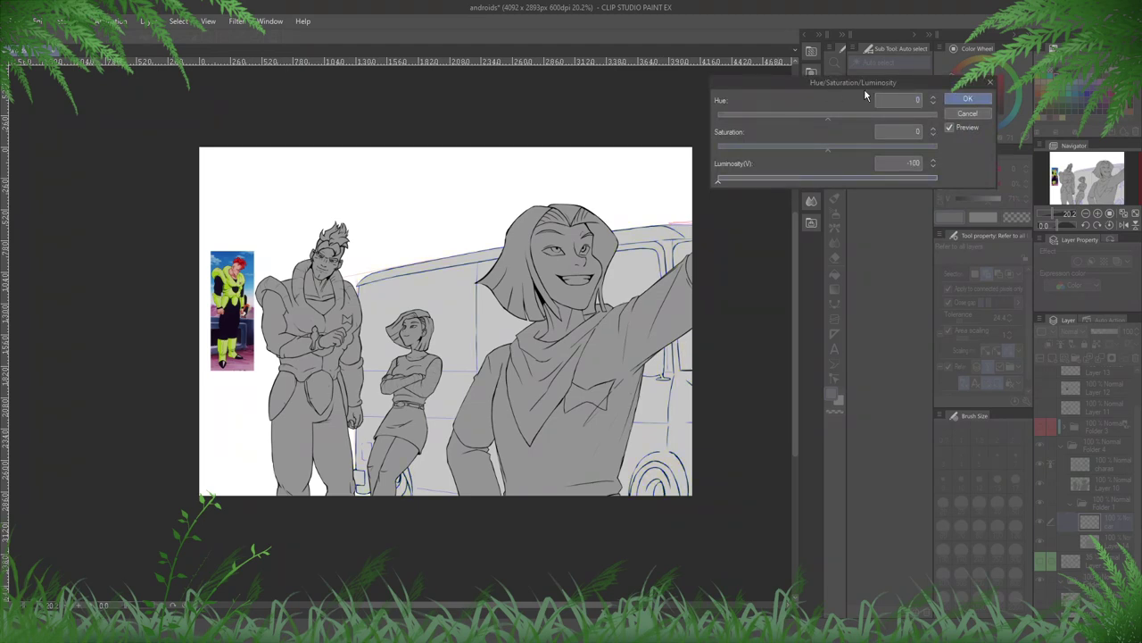
{"action": "left_click", "coordinate": [967, 99]}
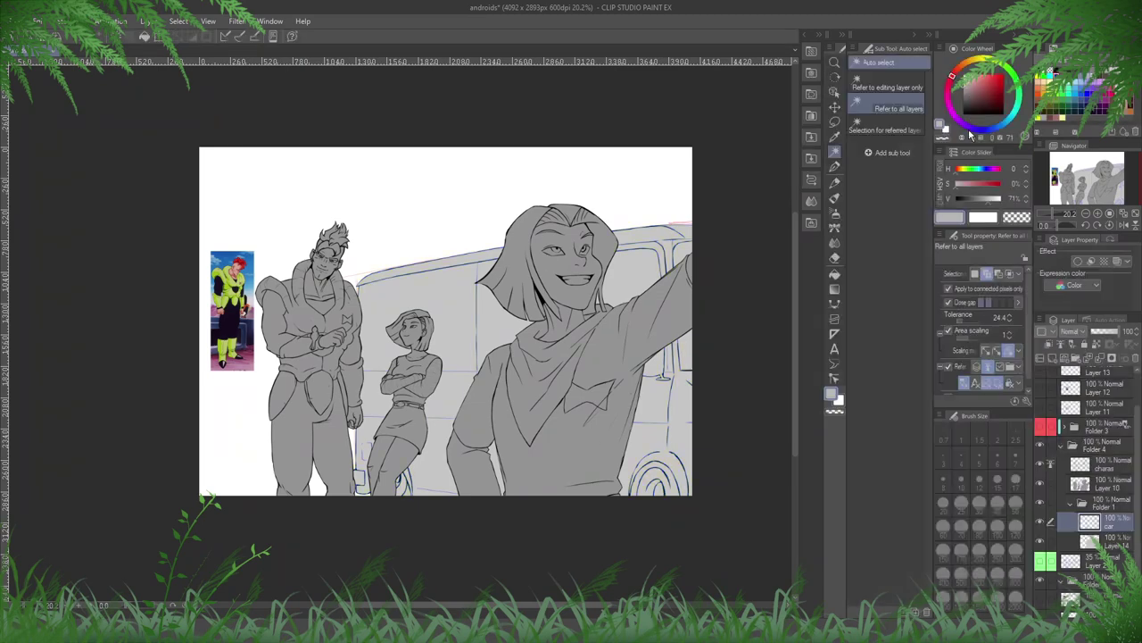
- Lighten the car's grey base on Layer 14 by setting its luminosity to 13
{"action": "left_click", "coordinate": [1115, 542]}
{"action": "key", "text": "ctrl+u"}
{"action": "left_click_drag", "start_coordinate": [816, 179], "coordinate": [717, 178]}
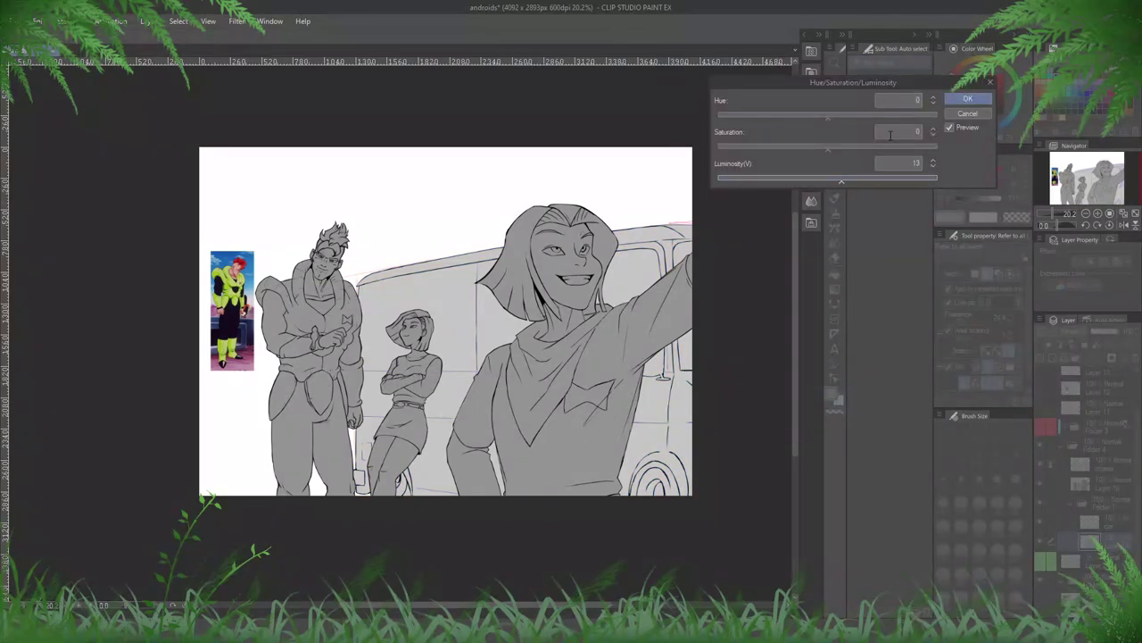
{"action": "left_click", "coordinate": [957, 99]}
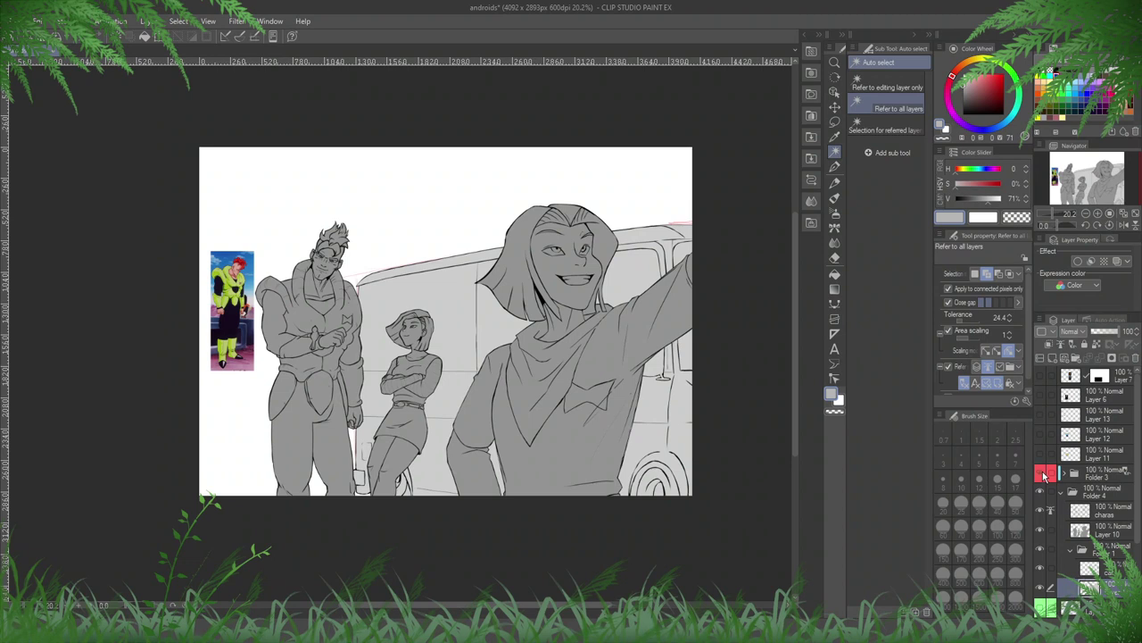
- Show the van reference images in Folder 3, sample the van's light pink, and recolour the car's base with it
{"action": "left_click", "coordinate": [1044, 476]}
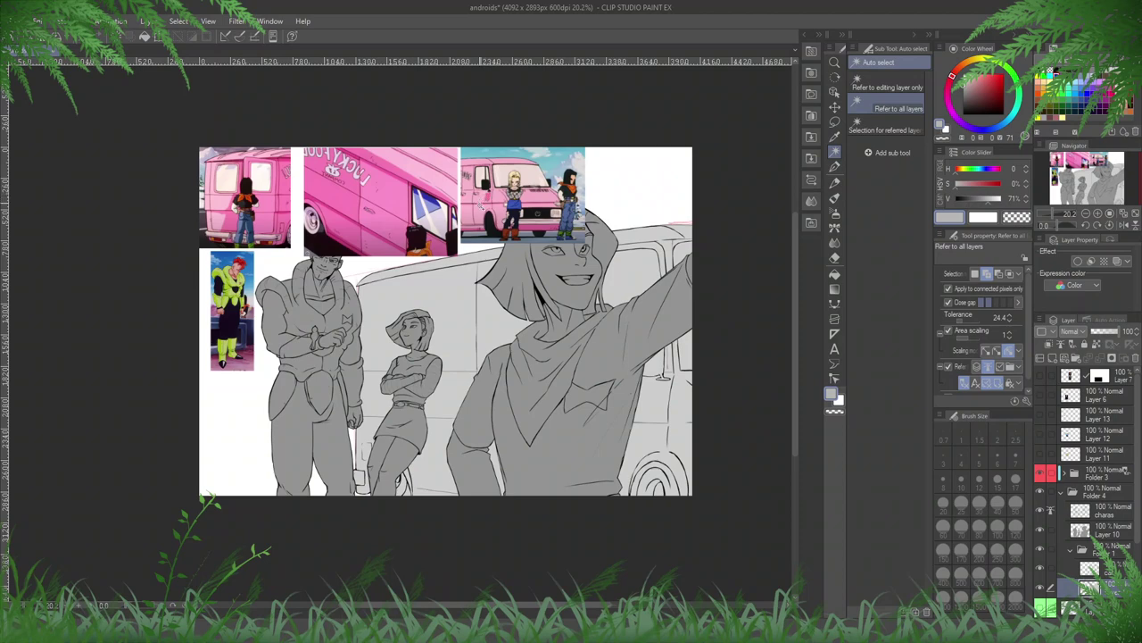
{"action": "left_click", "coordinate": [481, 205], "text": "alt"}
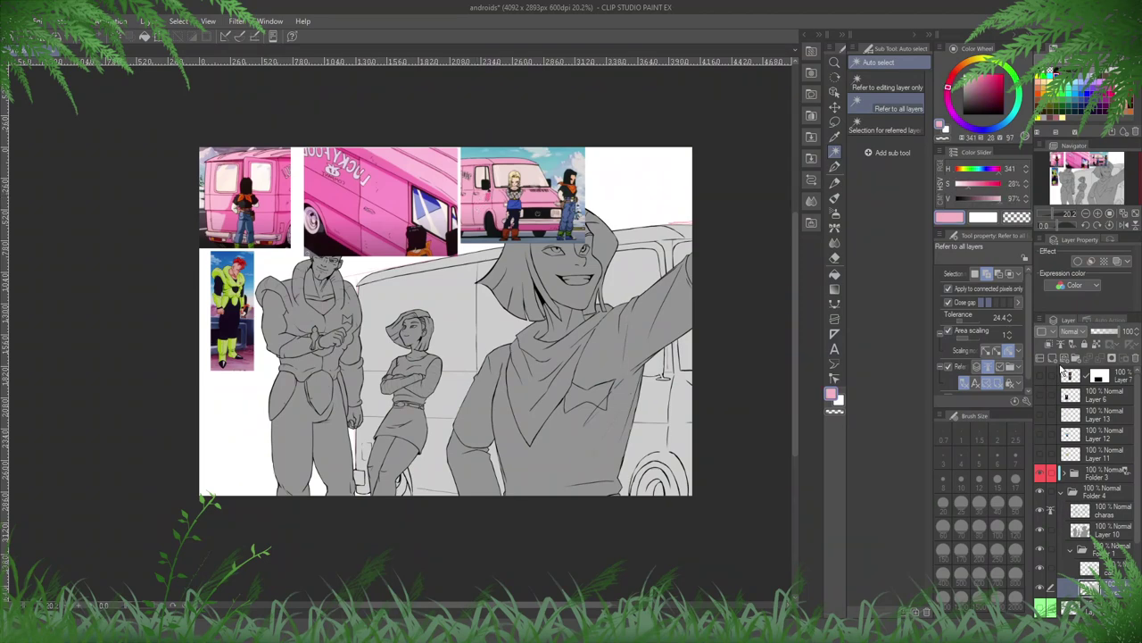
{"action": "left_click", "coordinate": [1052, 358]}
{"action": "left_click", "coordinate": [1048, 345]}
{"action": "key", "text": "alt+Delete"}
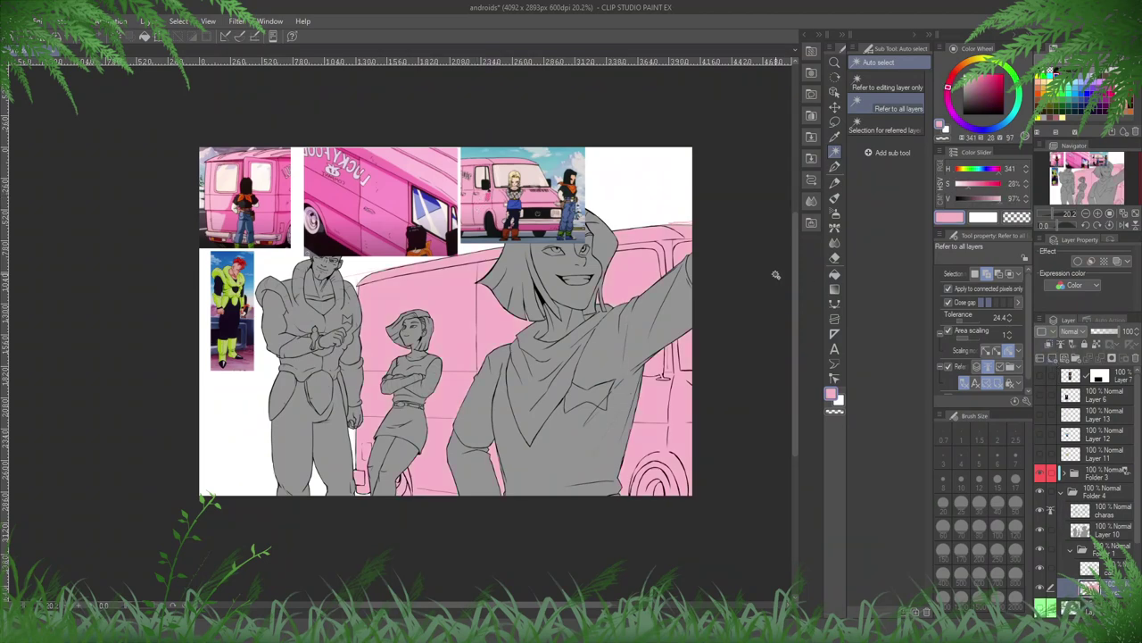
- Add a new layer clipped to the car's pink base, and set the car line layer as the reference layer
{"action": "left_click", "coordinate": [1052, 358]}
{"action": "left_click", "coordinate": [1048, 344]}
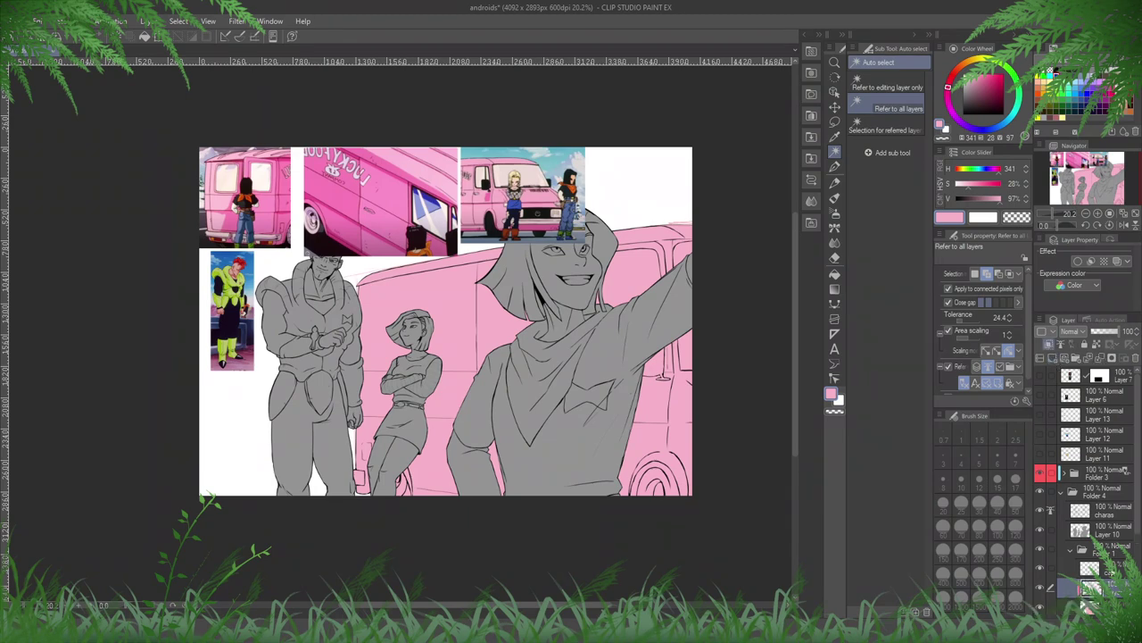
{"action": "left_click", "coordinate": [1096, 569]}
{"action": "left_click", "coordinate": [1060, 345]}
- Sample the cream window colour from the van reference and fill the car's side windows on the clipped layer, using a wider close-gap setting
{"action": "left_click", "coordinate": [1092, 587]}
{"action": "left_click", "coordinate": [833, 274]}
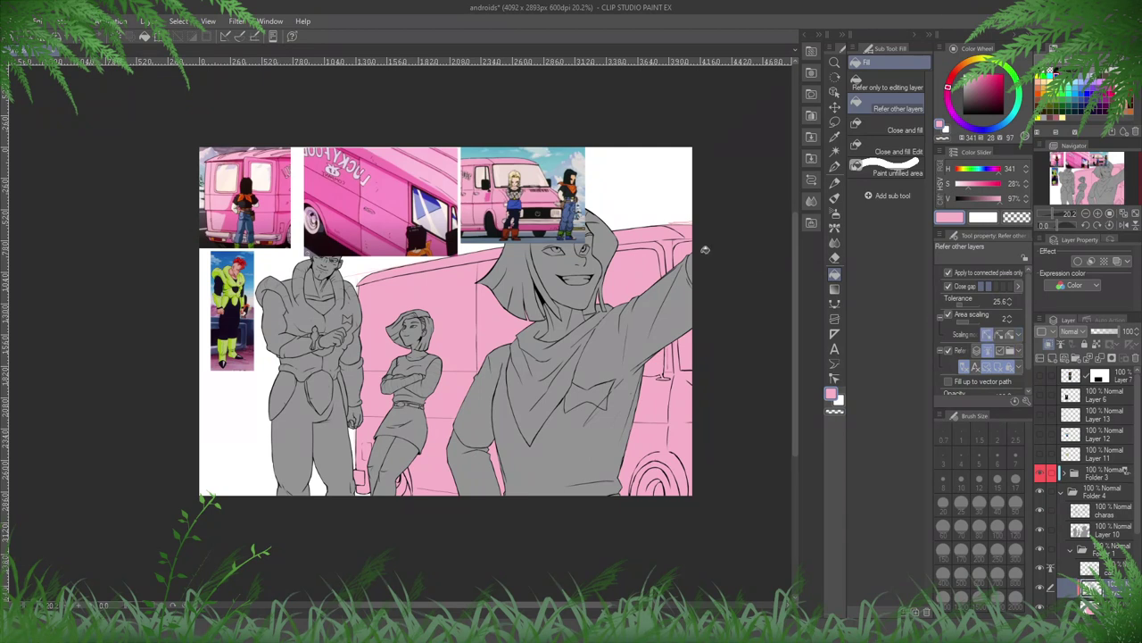
{"action": "left_click", "coordinate": [521, 177], "text": "alt"}
{"action": "left_click", "coordinate": [524, 176], "text": "alt"}
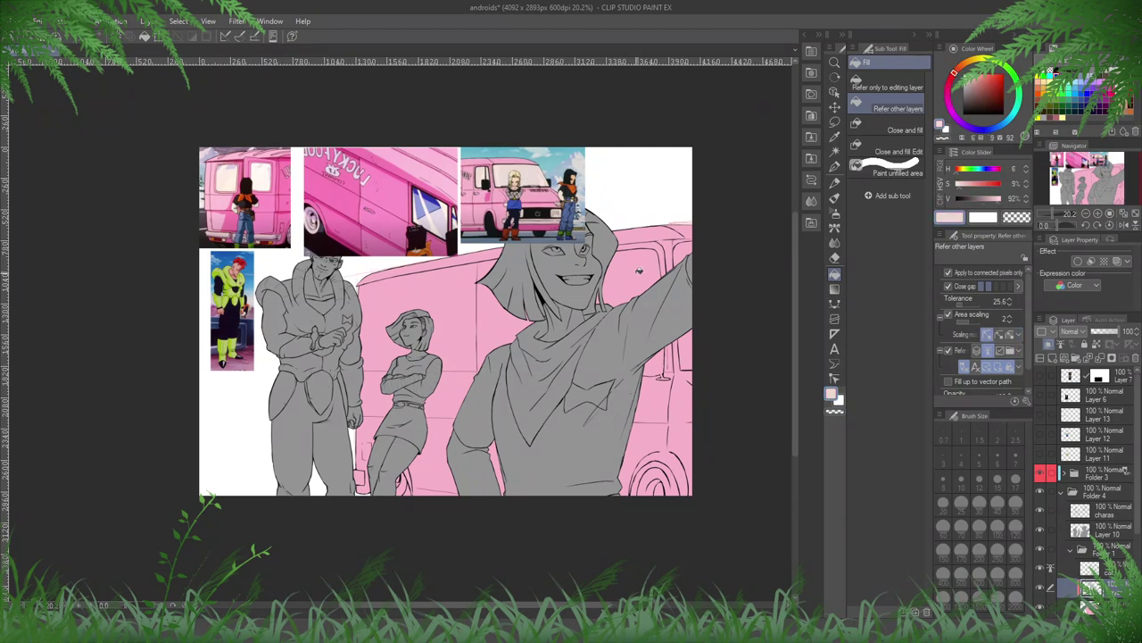
{"action": "left_click", "coordinate": [671, 264]}
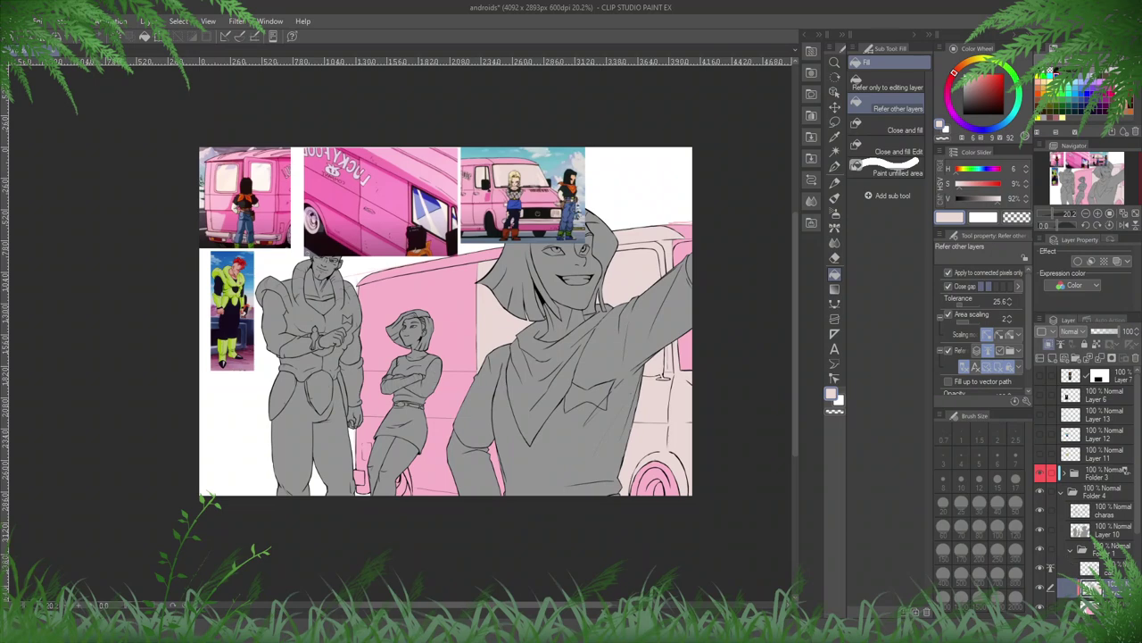
{"action": "key", "text": "ctrl+z"}
{"action": "left_click", "coordinate": [1117, 571]}
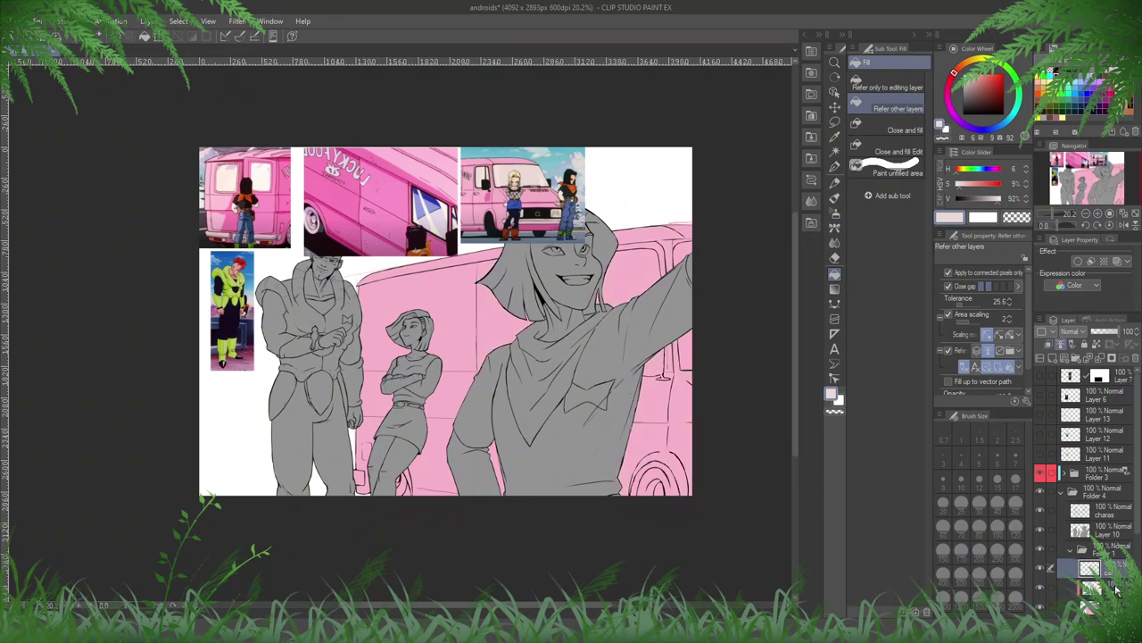
{"action": "scroll", "coordinate": [1082, 550], "scroll_direction": "down", "scroll_amount": 2}
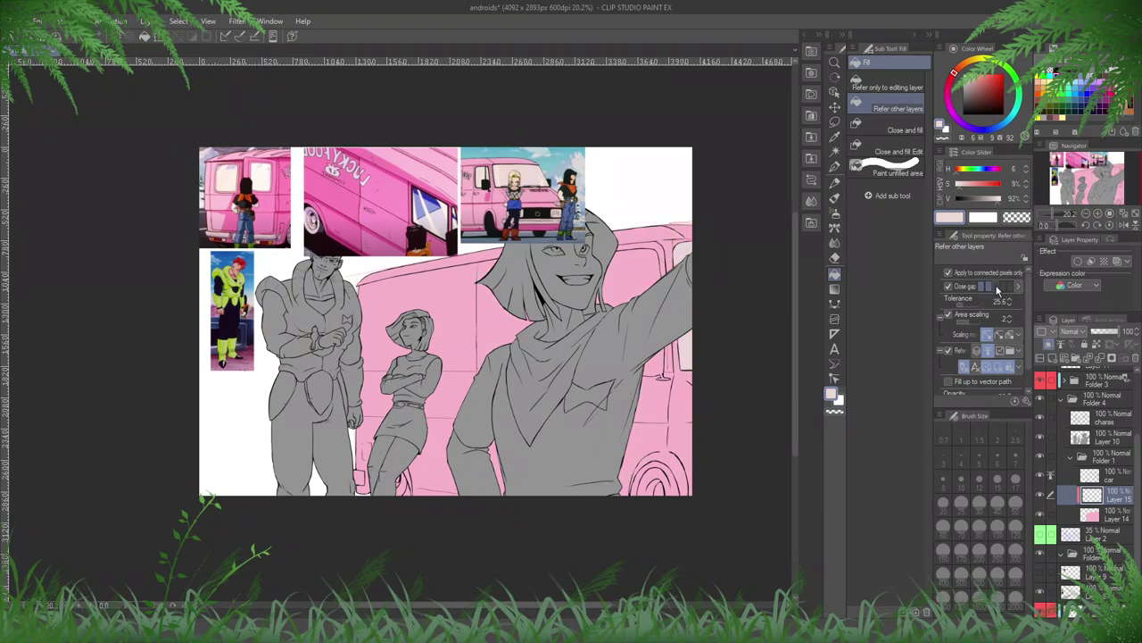
{"action": "left_click", "coordinate": [614, 268]}
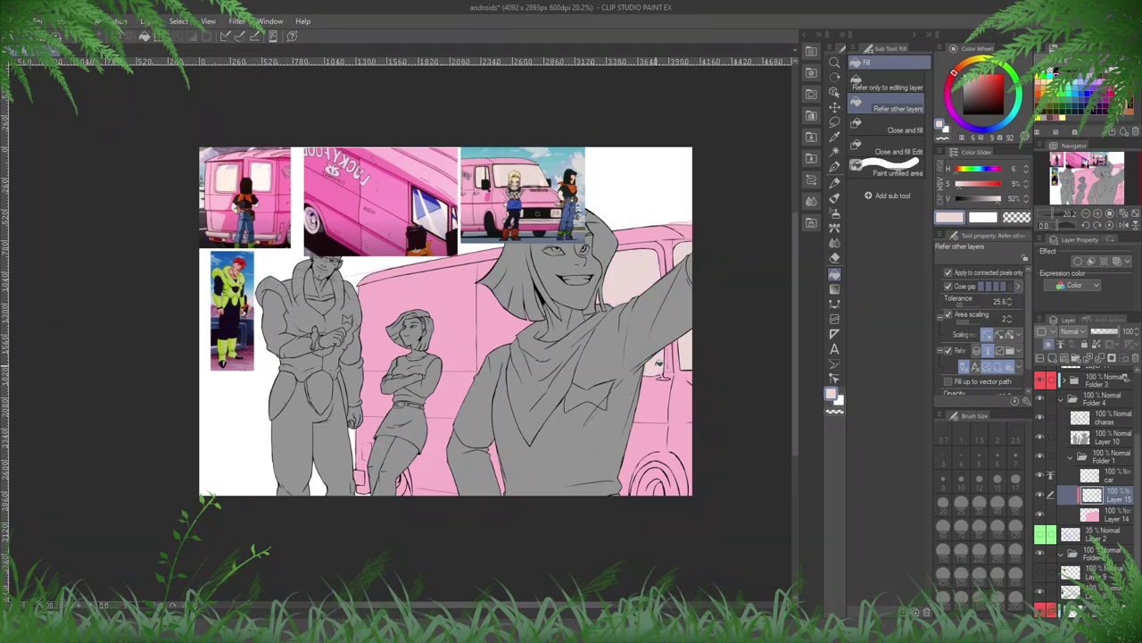
- Sample near-black from the van reference, add another clipped layer, and fill the car's side mirror with it
{"action": "scroll", "coordinate": [501, 199], "scroll_direction": "up", "scroll_amount": 2}
{"action": "left_click", "coordinate": [478, 176], "text": "alt"}
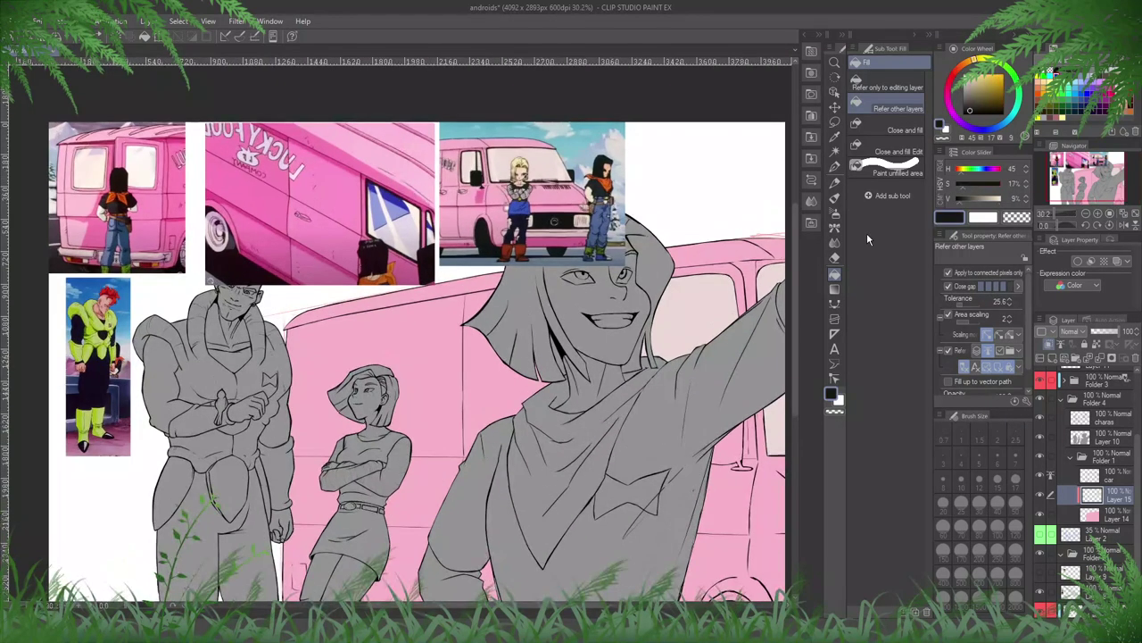
{"action": "left_click", "coordinate": [1053, 358]}
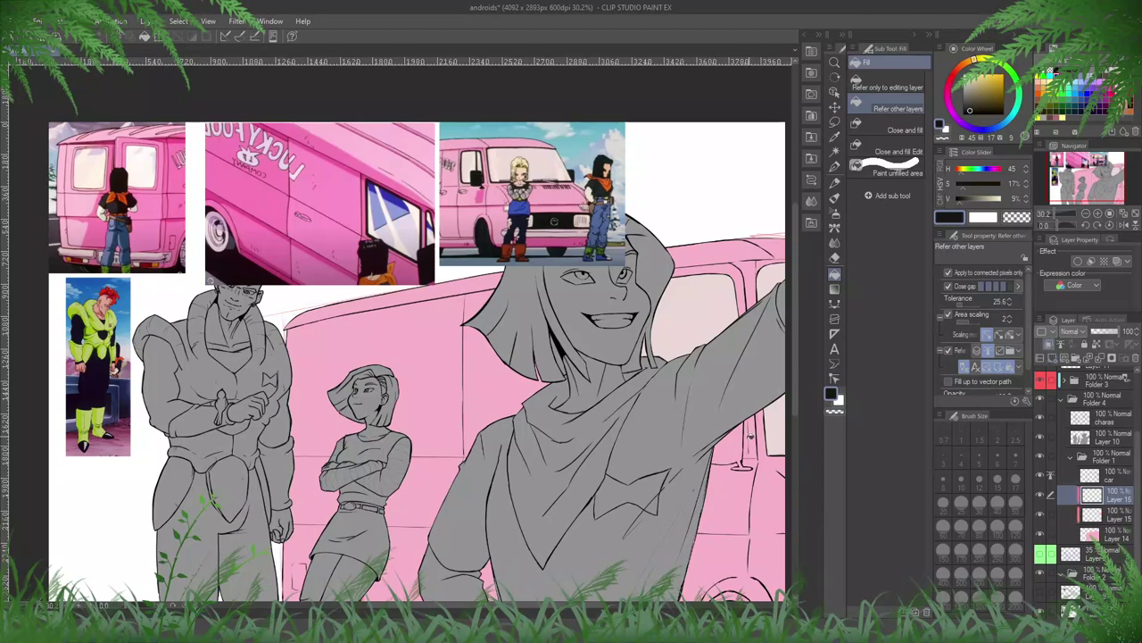
{"action": "left_click", "coordinate": [737, 446]}
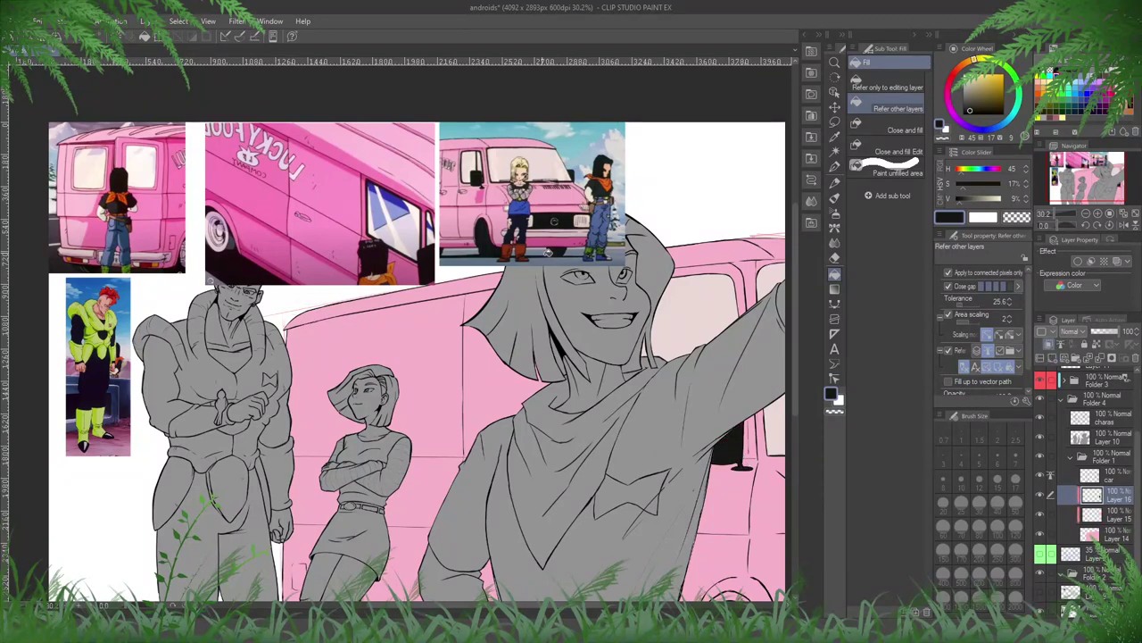
- Sample the dark purple-grey of the reference van's tyre and fill both of the car's wheels with it
{"action": "left_click_drag", "start_coordinate": [620, 367], "coordinate": [607, 261]}
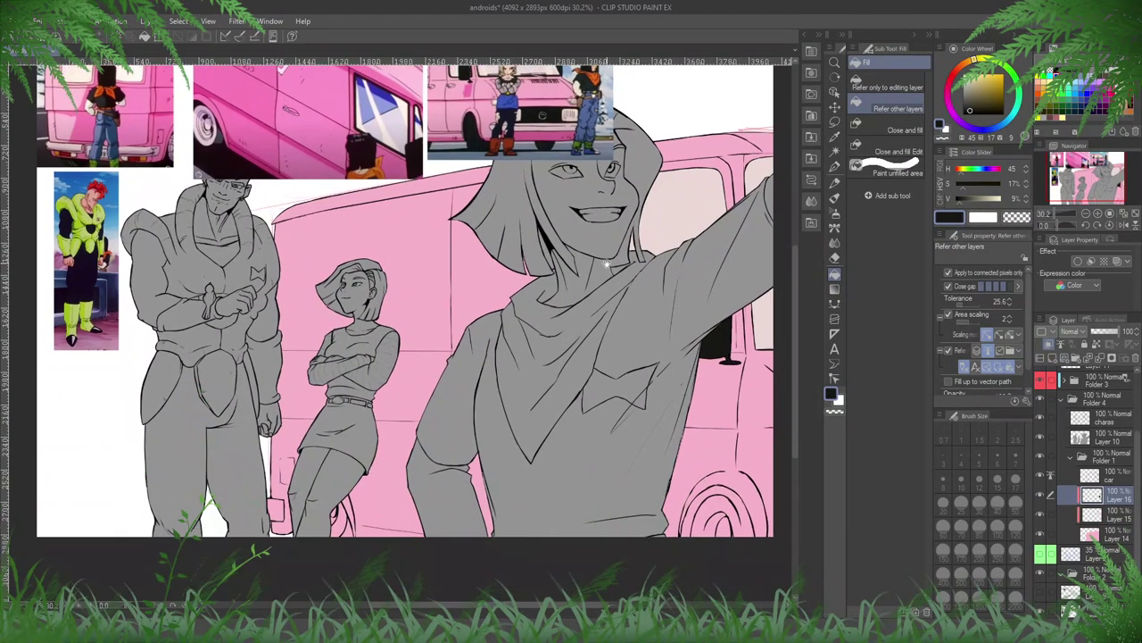
{"action": "left_click", "coordinate": [223, 132], "text": "alt"}
{"action": "left_click", "coordinate": [748, 521]}
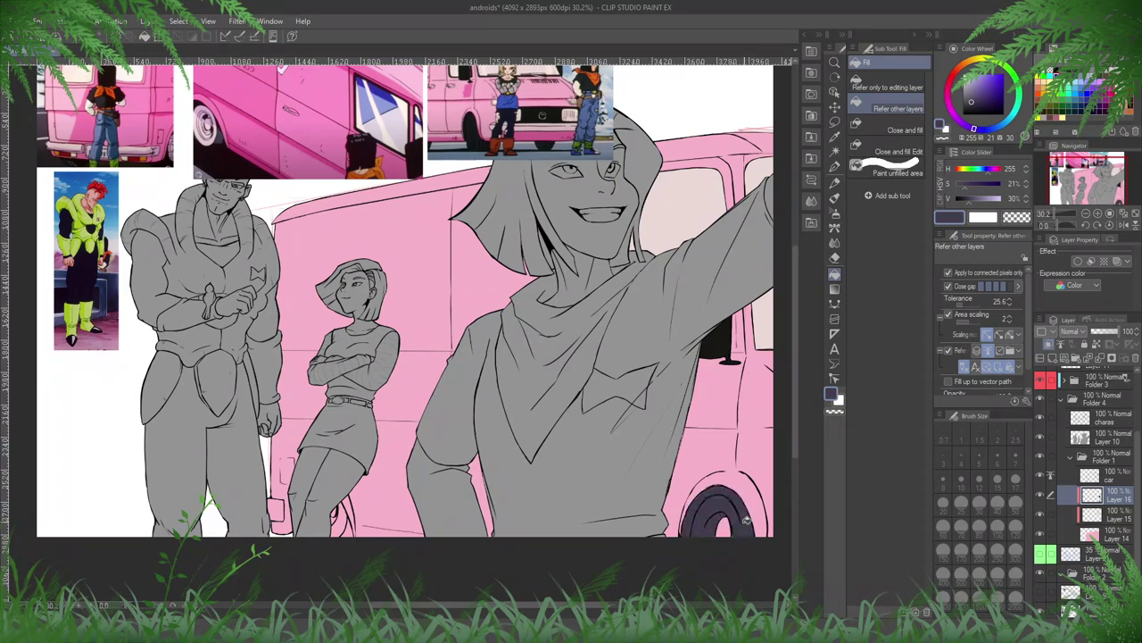
{"action": "left_click", "coordinate": [341, 520]}
- Sample the reference hubcap, change the colour to a neutral light grey, and fill the wheel hubs on a new clipped layer
{"action": "left_click", "coordinate": [205, 125], "text": "alt"}
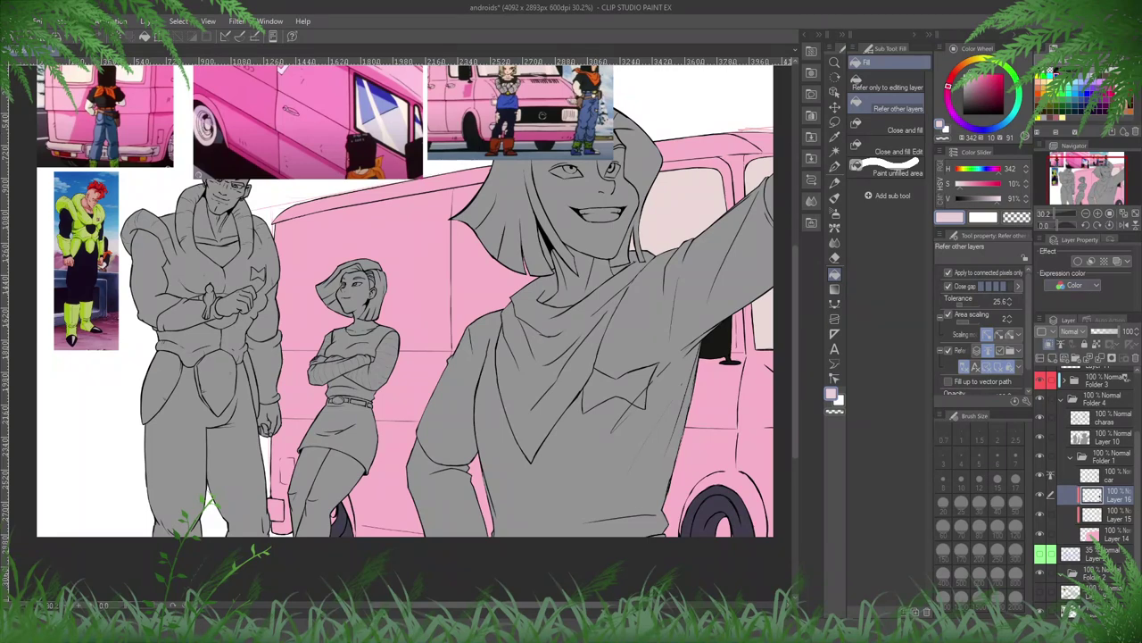
{"action": "left_click", "coordinate": [966, 80]}
{"action": "left_click", "coordinate": [1052, 358]}
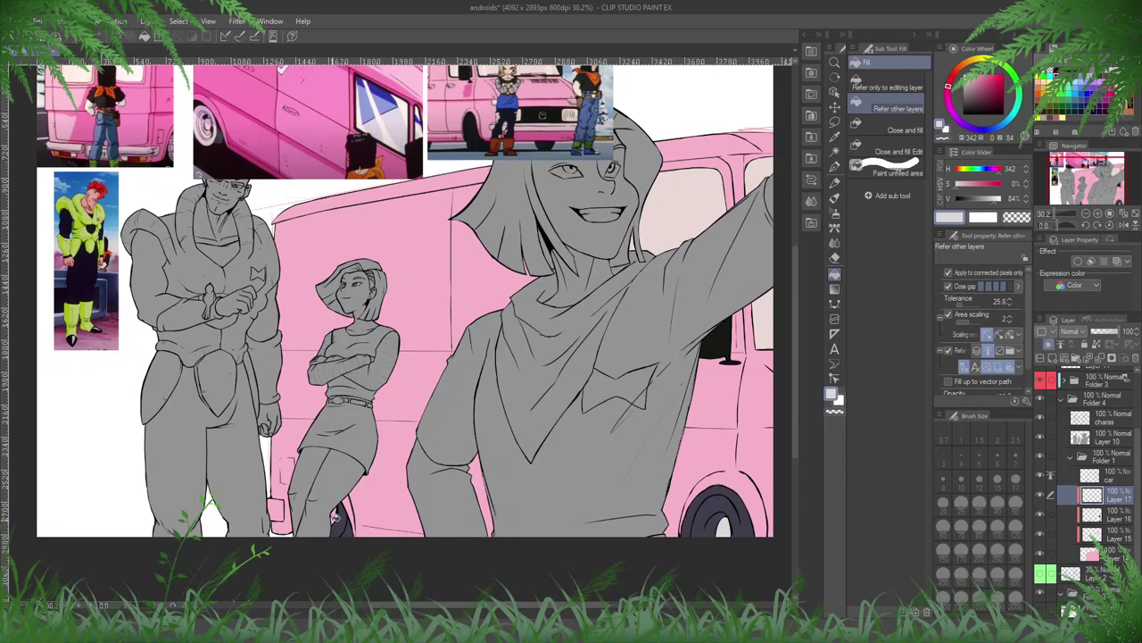
{"action": "scroll", "coordinate": [688, 535], "scroll_direction": "up", "scroll_amount": 6}
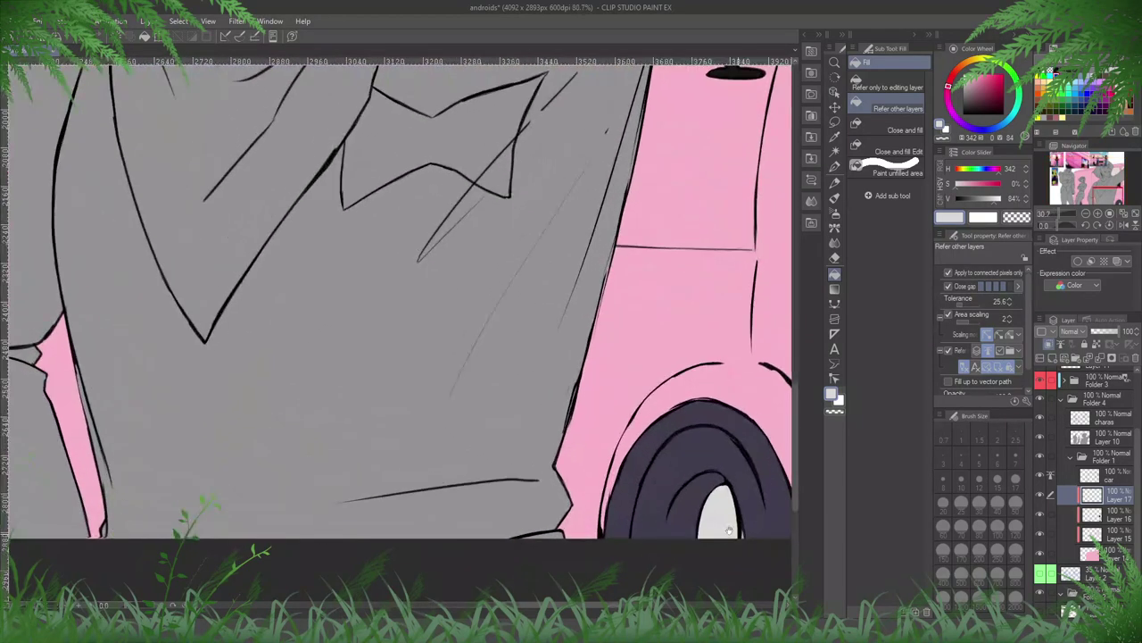
- Paint the missing parts of the wheel hubs light grey with the Sai brush at size 15
{"action": "key", "text": "p"}
{"action": "left_click", "coordinate": [998, 482]}
{"action": "mouse_move", "coordinate": [660, 391]}
{"action": "left_mouse_down"}
{"action": "mouse_move", "coordinate": [608, 360]}
{"action": "mouse_move", "coordinate": [576, 320]}
{"action": "left_mouse_up"}
{"action": "mouse_move", "coordinate": [577, 388]}
{"action": "left_mouse_down"}
{"action": "mouse_move", "coordinate": [530, 420]}
{"action": "mouse_move", "coordinate": [524, 449]}
{"action": "mouse_move", "coordinate": [545, 399]}
{"action": "mouse_move", "coordinate": [524, 459]}
{"action": "mouse_move", "coordinate": [558, 392]}
{"action": "left_mouse_up"}
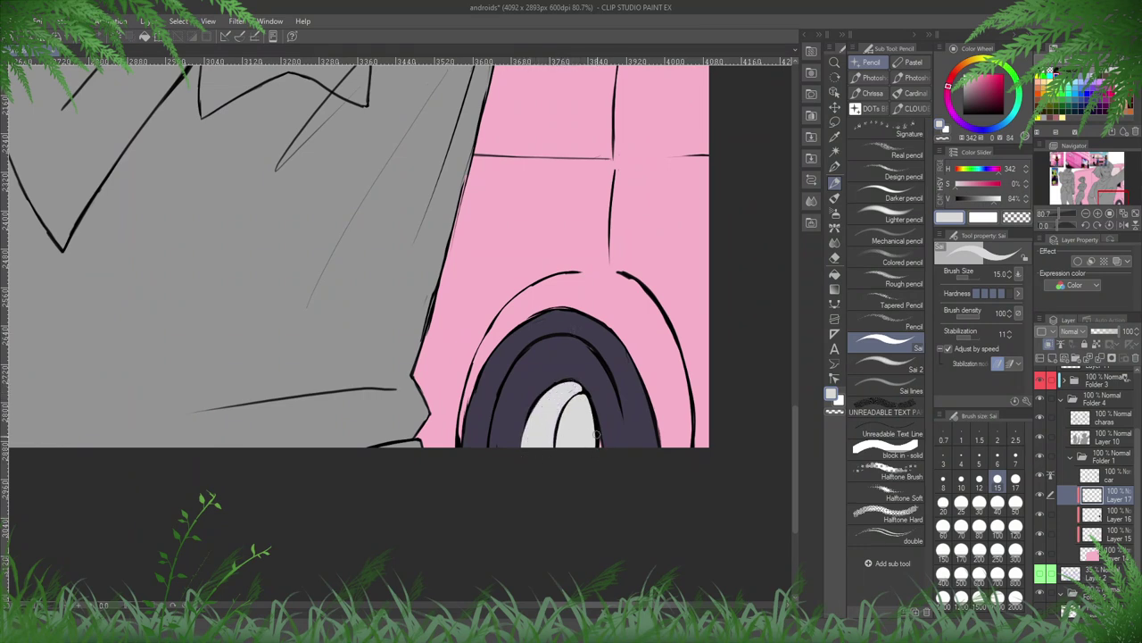
{"action": "scroll", "coordinate": [608, 418], "scroll_direction": "down", "scroll_amount": 5}
{"action": "left_click_drag", "start_coordinate": [176, 344], "coordinate": [494, 324]}
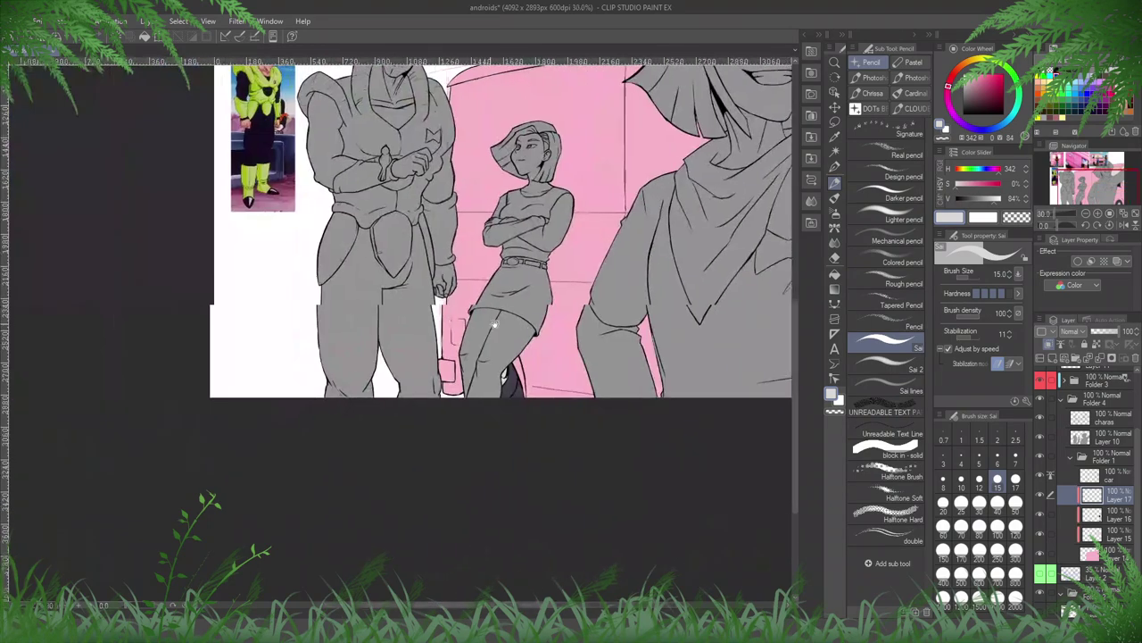
{"action": "scroll", "coordinate": [518, 382], "scroll_direction": "up", "scroll_amount": 5}
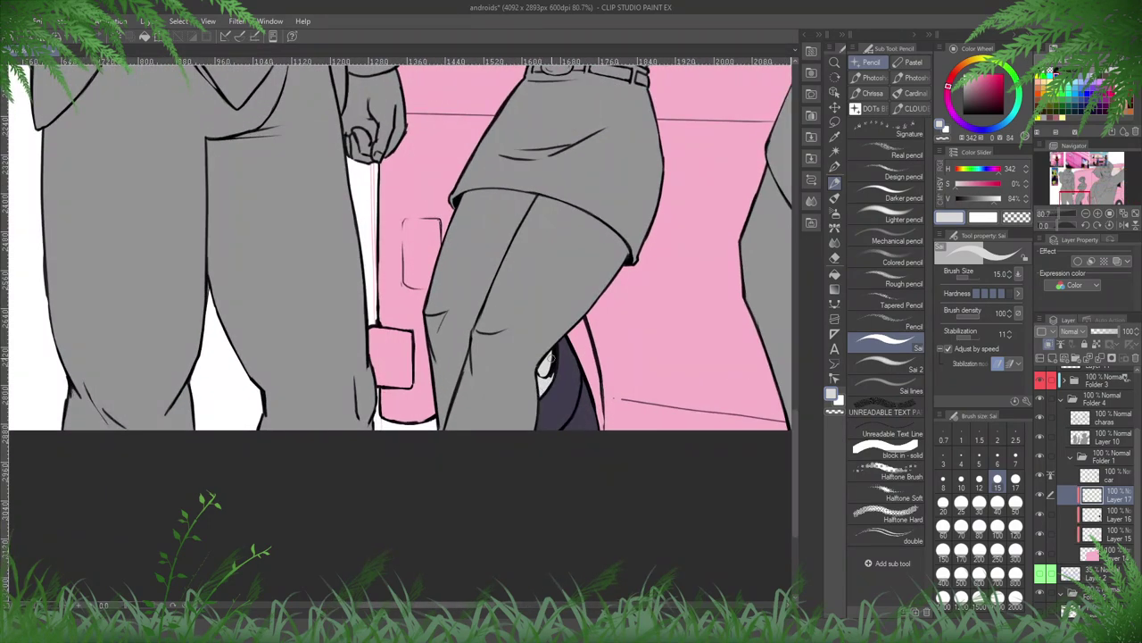
{"action": "scroll", "coordinate": [612, 399], "scroll_direction": "down", "scroll_amount": 5}
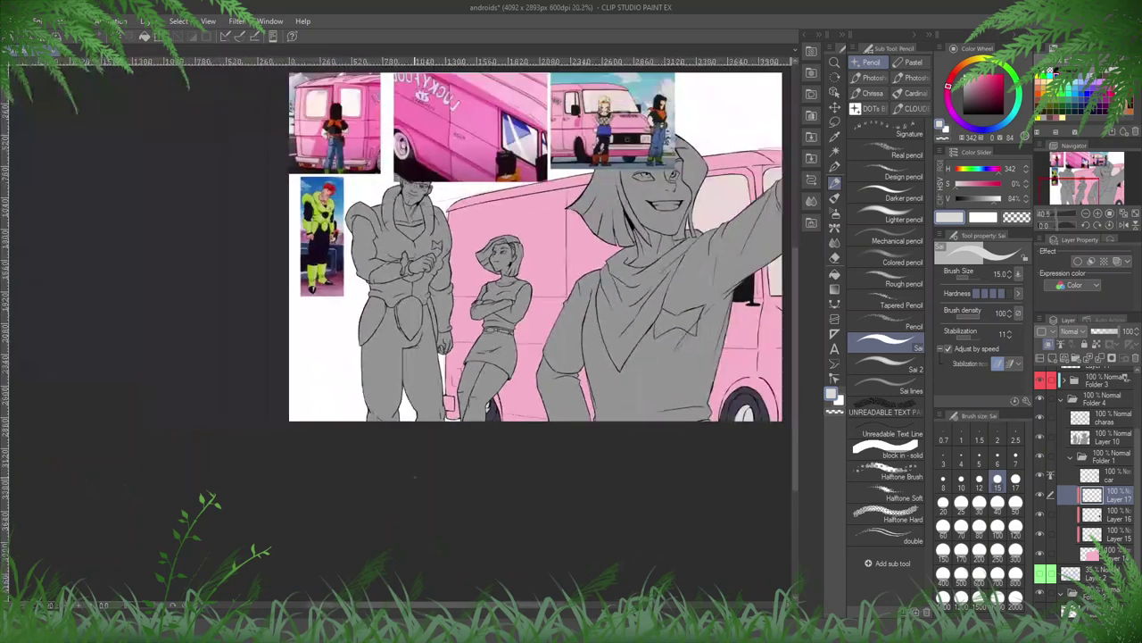
- Sample the greyish pink of the reference van's bumper and fill the car's small rear bumper box on a new clipped layer
{"action": "scroll", "coordinate": [434, 191], "scroll_direction": "up", "scroll_amount": 2}
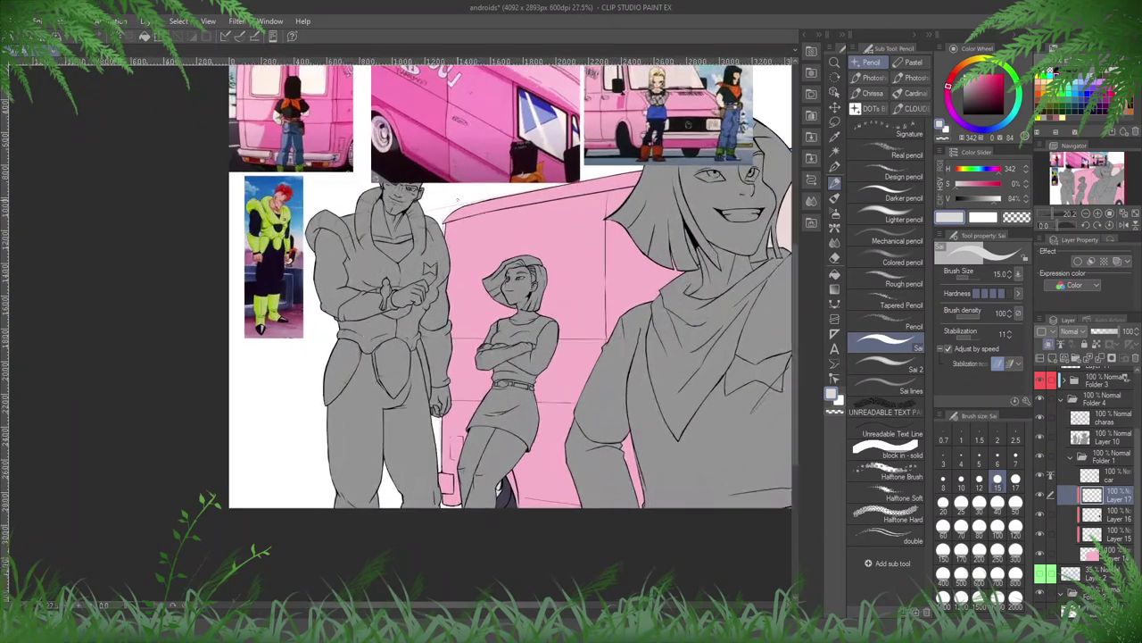
{"action": "left_click_drag", "start_coordinate": [469, 164], "coordinate": [432, 179]}
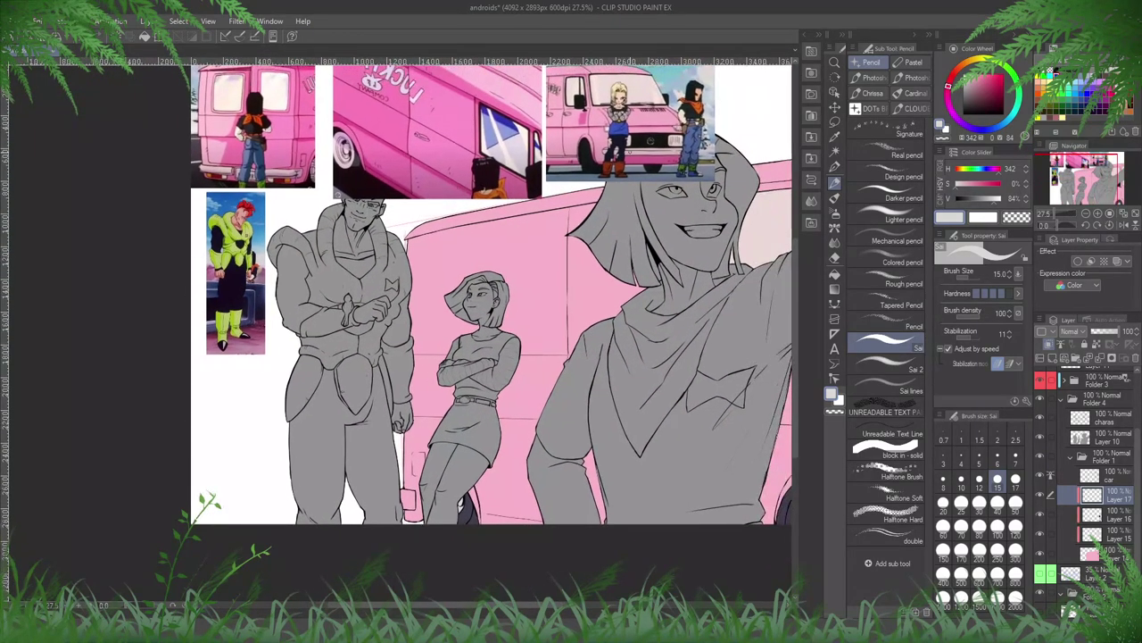
{"action": "left_click", "coordinate": [637, 153], "text": "alt"}
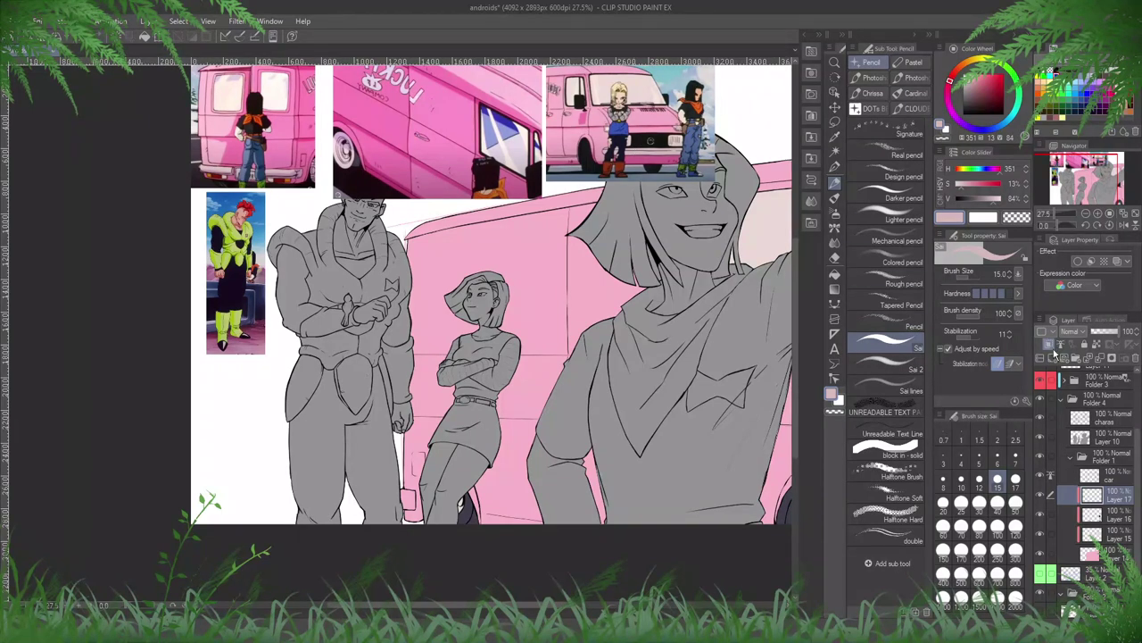
{"action": "left_click", "coordinate": [1052, 344]}
{"action": "left_click", "coordinate": [834, 275]}
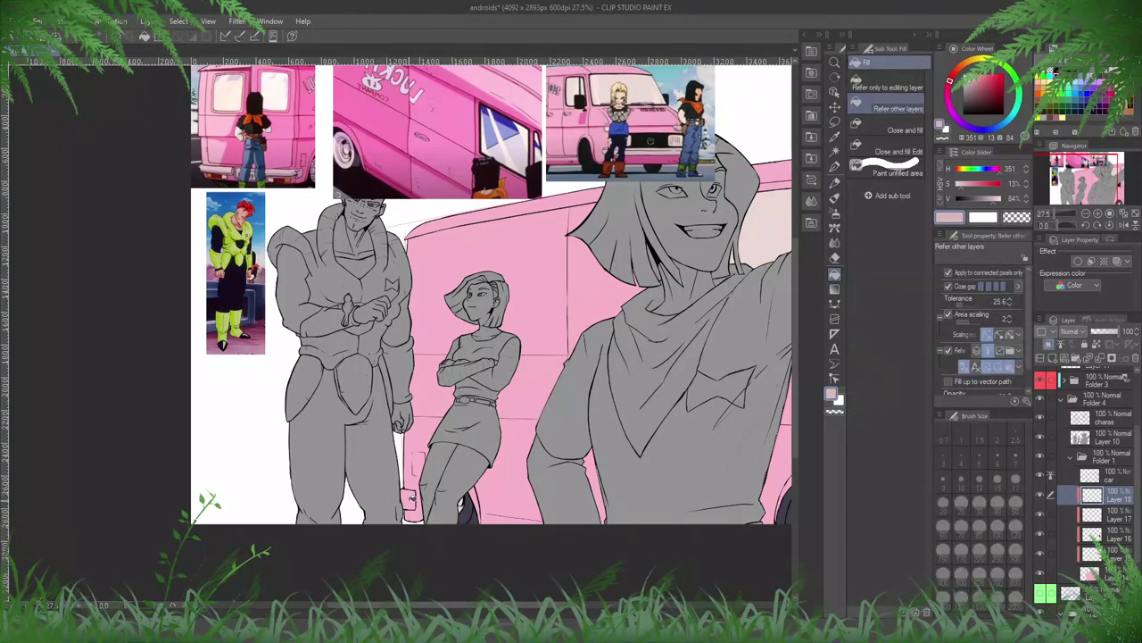
{"action": "left_click_drag", "start_coordinate": [623, 343], "coordinate": [458, 352]}
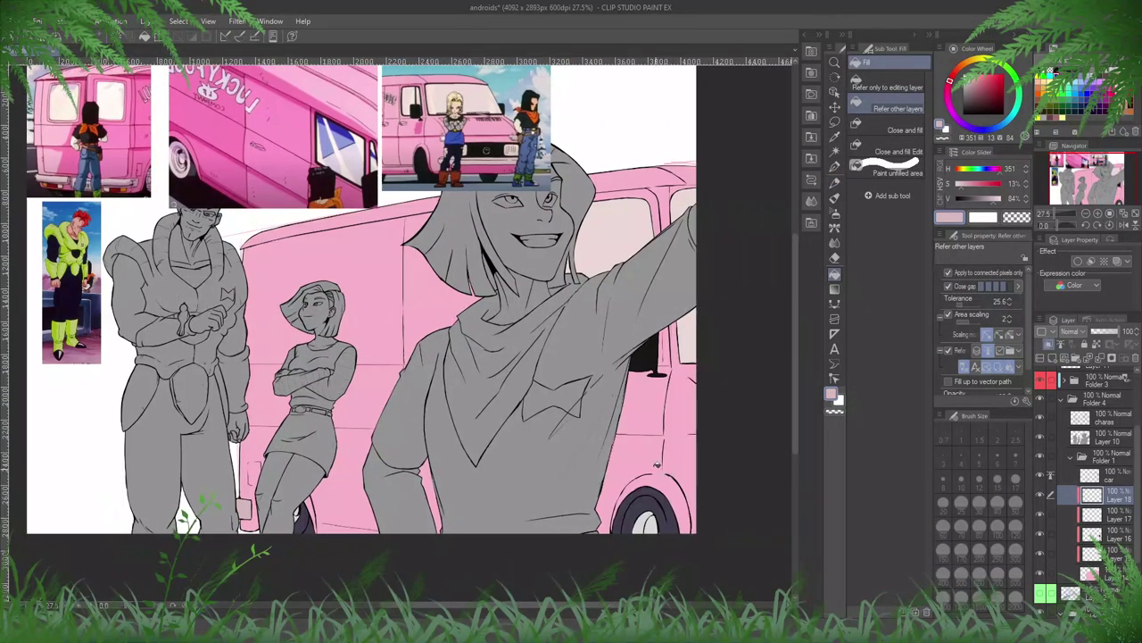
- Set the bumper layer's saturation to -100 and raise its luminosity, and set saturation to -100 on Layer 16 with the tyres and mirror
{"action": "key", "text": "ctrl+u"}
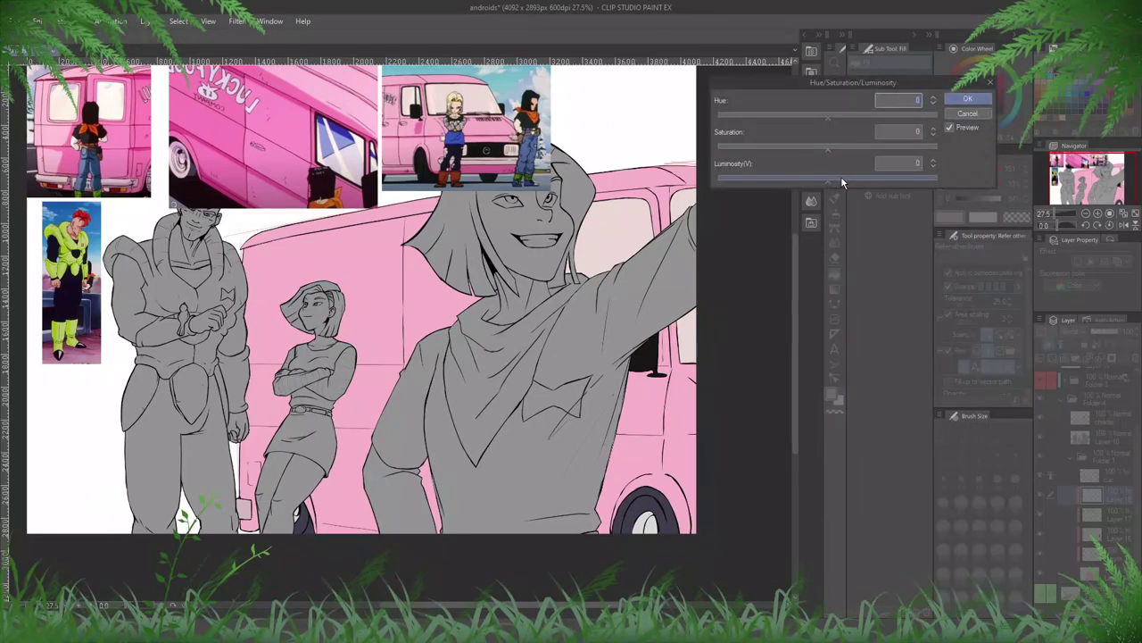
{"action": "left_click", "coordinate": [848, 181]}
{"action": "left_click_drag", "start_coordinate": [806, 149], "coordinate": [606, 147]}
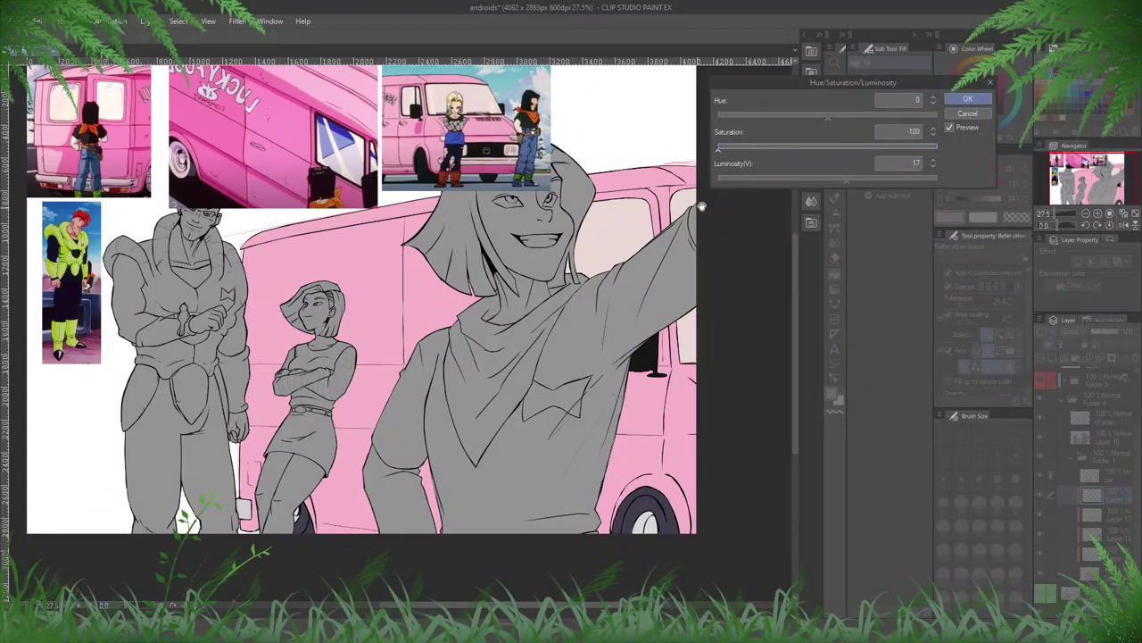
{"action": "left_click", "coordinate": [855, 182]}
{"action": "left_click", "coordinate": [967, 106]}
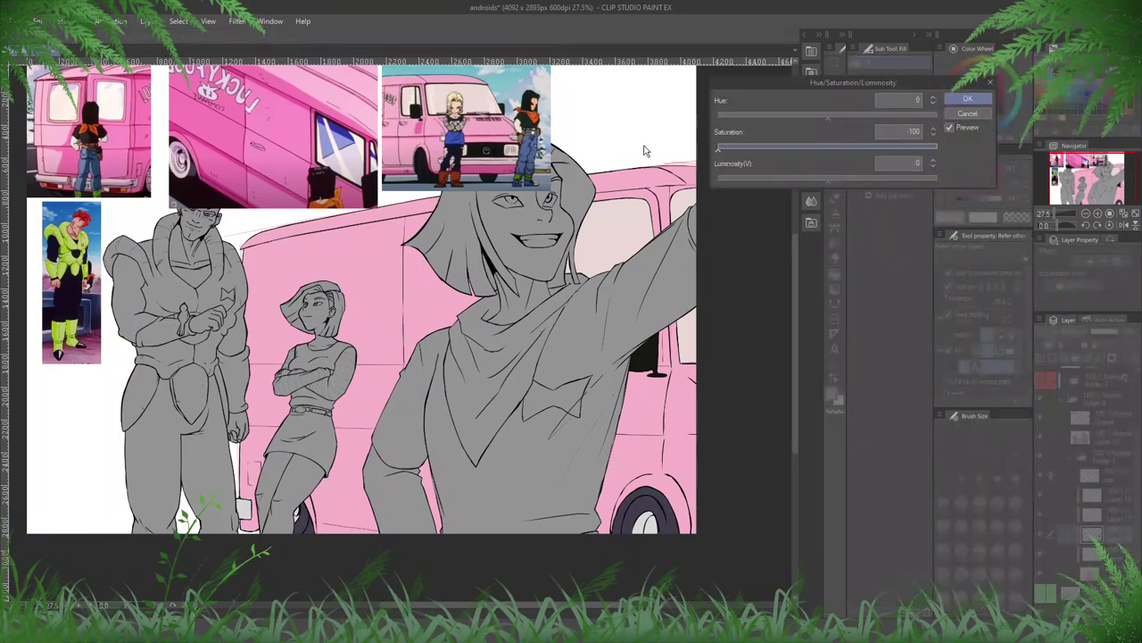
{"action": "left_click", "coordinate": [969, 100]}
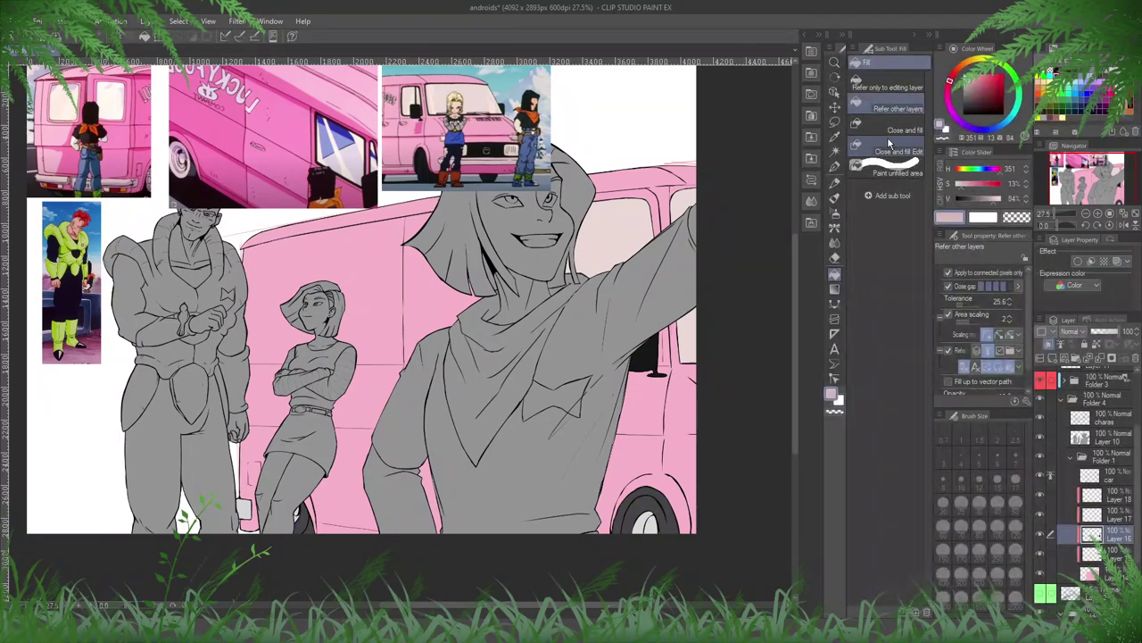
{"action": "scroll", "coordinate": [670, 415], "scroll_direction": "down", "scroll_amount": 1}
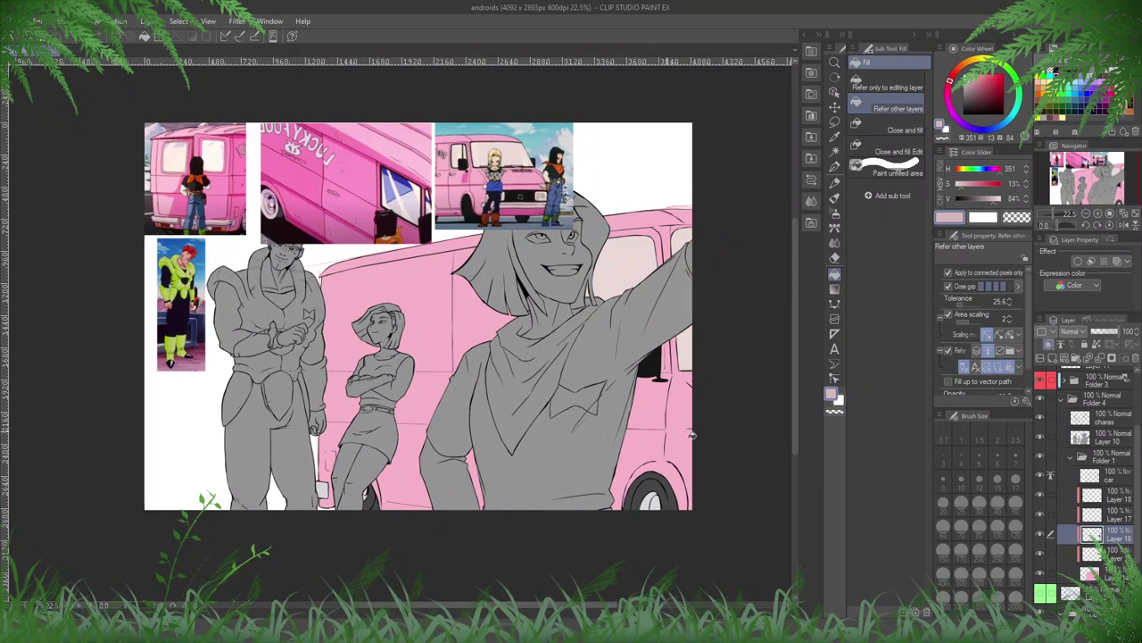
- Hide and show Folder 4 to compare the canvas with and without the coloured artwork
{"action": "left_click", "coordinate": [1062, 400]}
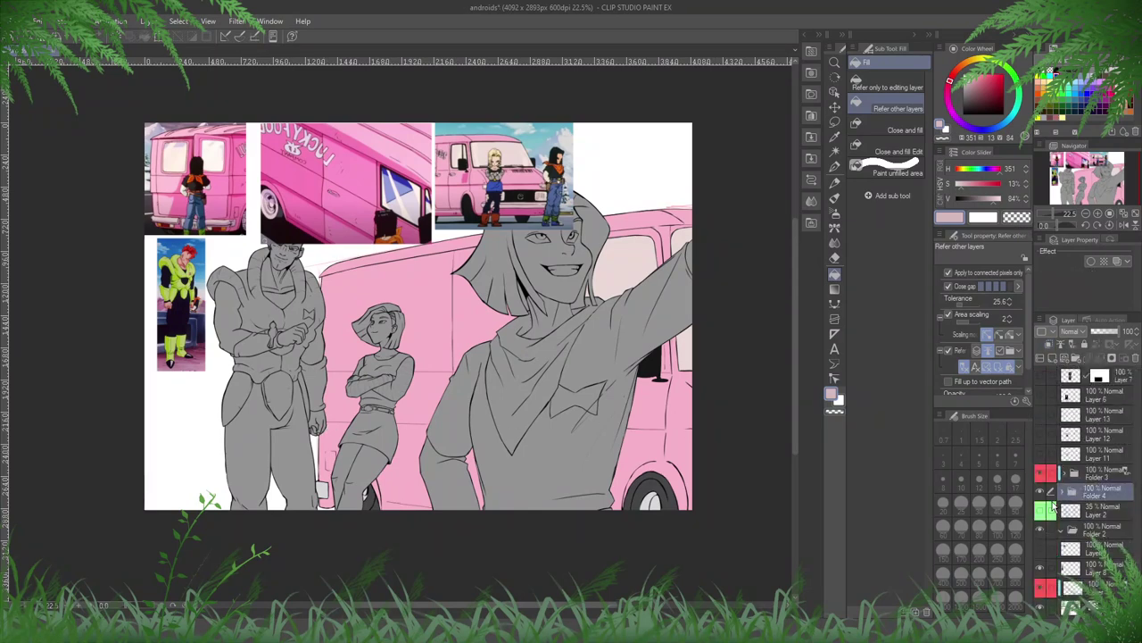
{"action": "left_click", "coordinate": [1041, 491]}
{"action": "left_click", "coordinate": [1041, 491]}
{"action": "left_click", "coordinate": [1063, 491]}
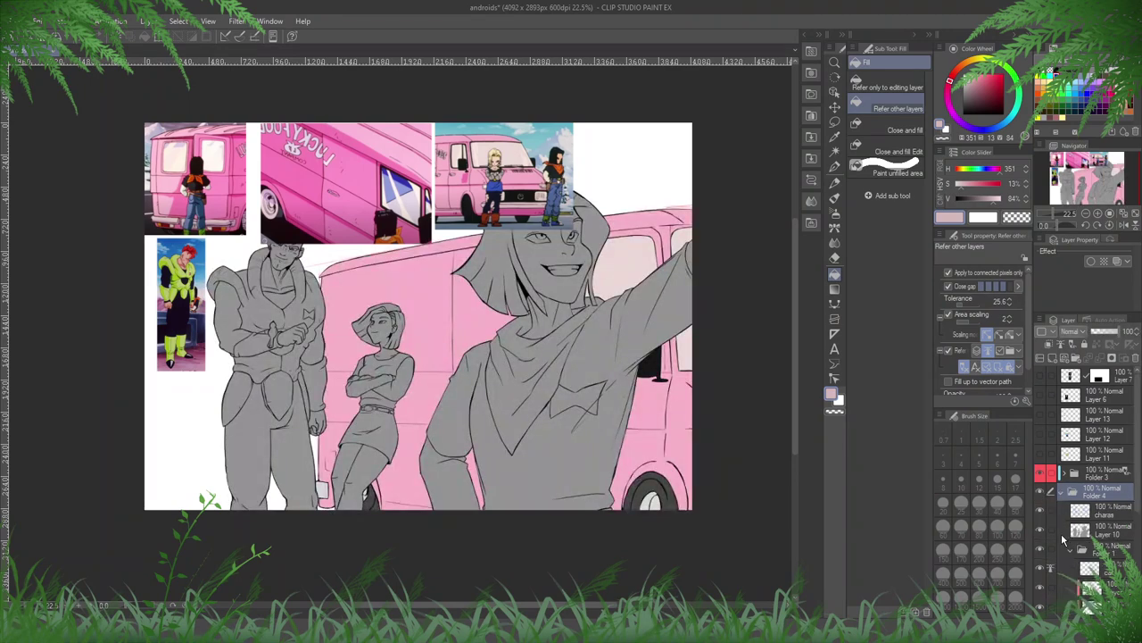
- Create a clipped folder containing a new raster layer above the gray character silhouette layer, Layer 10
{"action": "left_click", "coordinate": [1098, 530]}
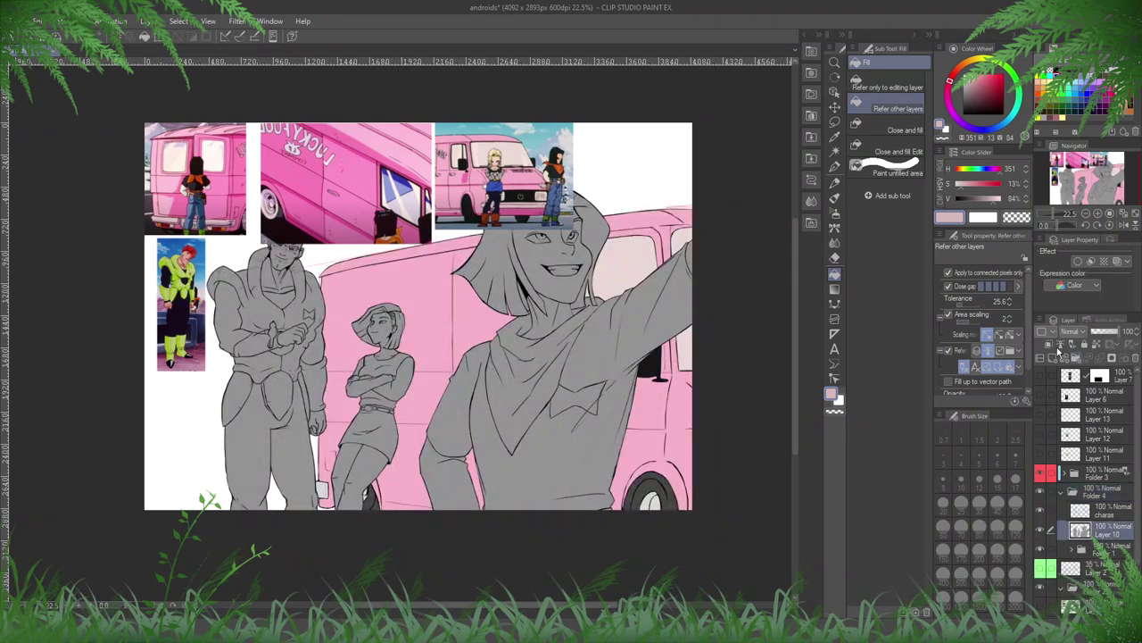
{"action": "left_click", "coordinate": [1049, 359]}
{"action": "left_click", "coordinate": [1048, 357]}
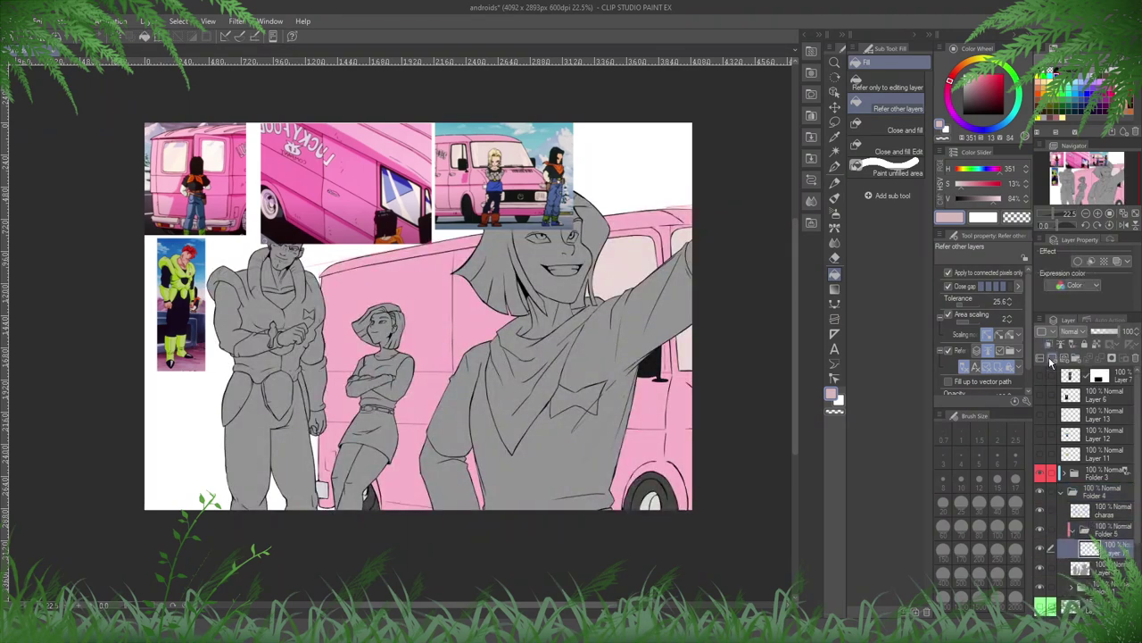
- Hide the van reference images in Folder 3 and show the blonde character reference on Layer 6
{"action": "left_click", "coordinate": [1040, 474]}
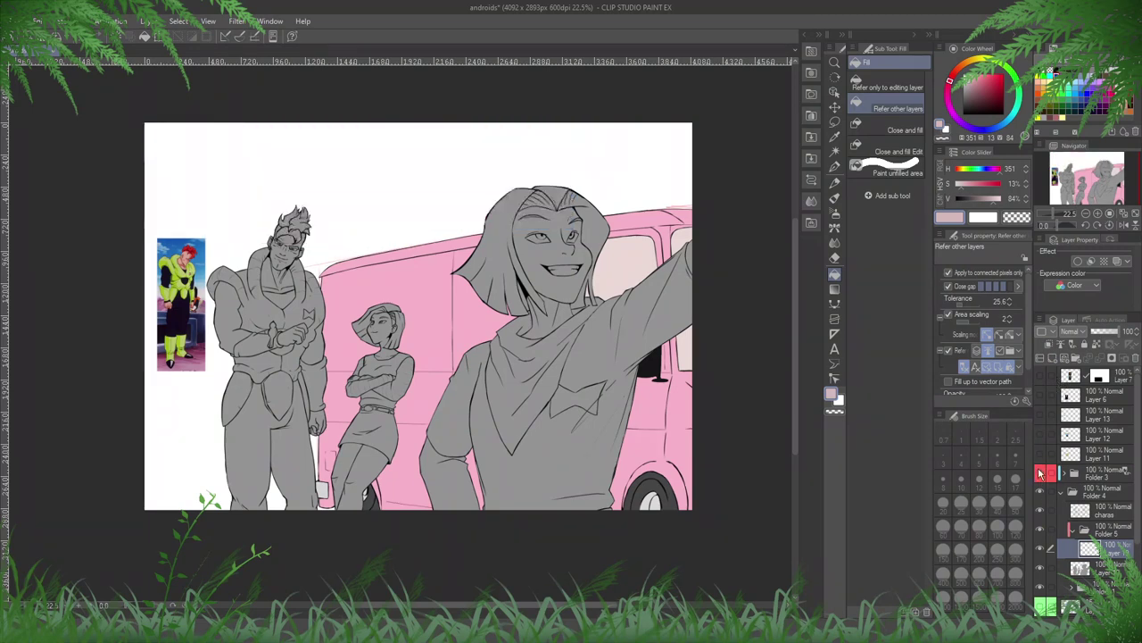
{"action": "left_click", "coordinate": [1045, 398]}
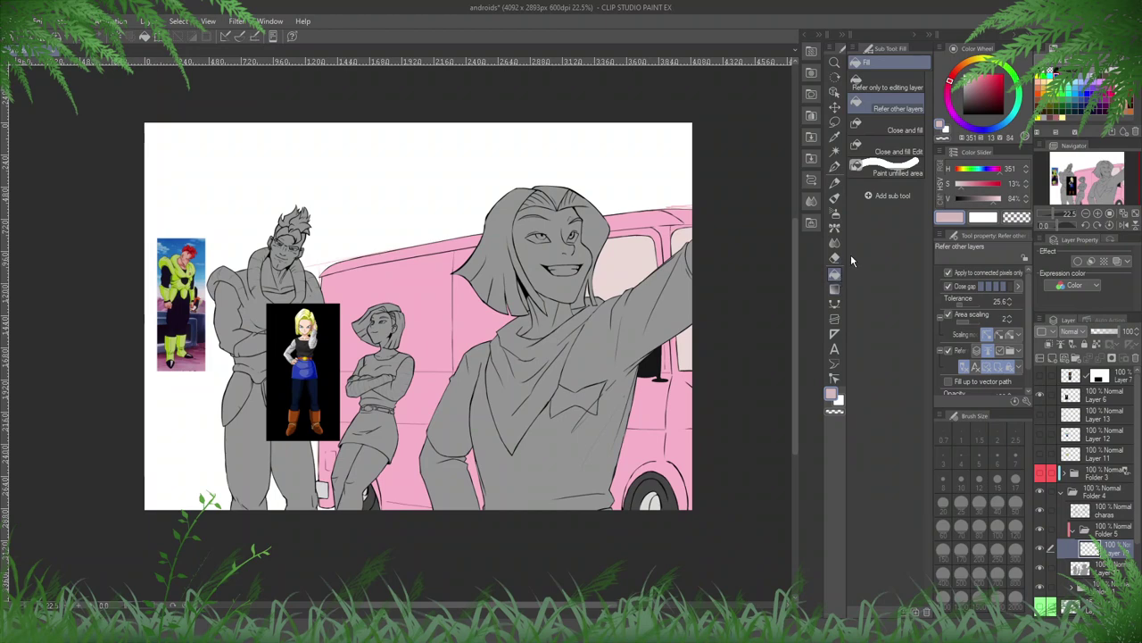
{"action": "scroll", "coordinate": [346, 464], "scroll_direction": "up", "scroll_amount": 2}
{"action": "scroll", "coordinate": [265, 379], "scroll_direction": "up", "scroll_amount": 2}
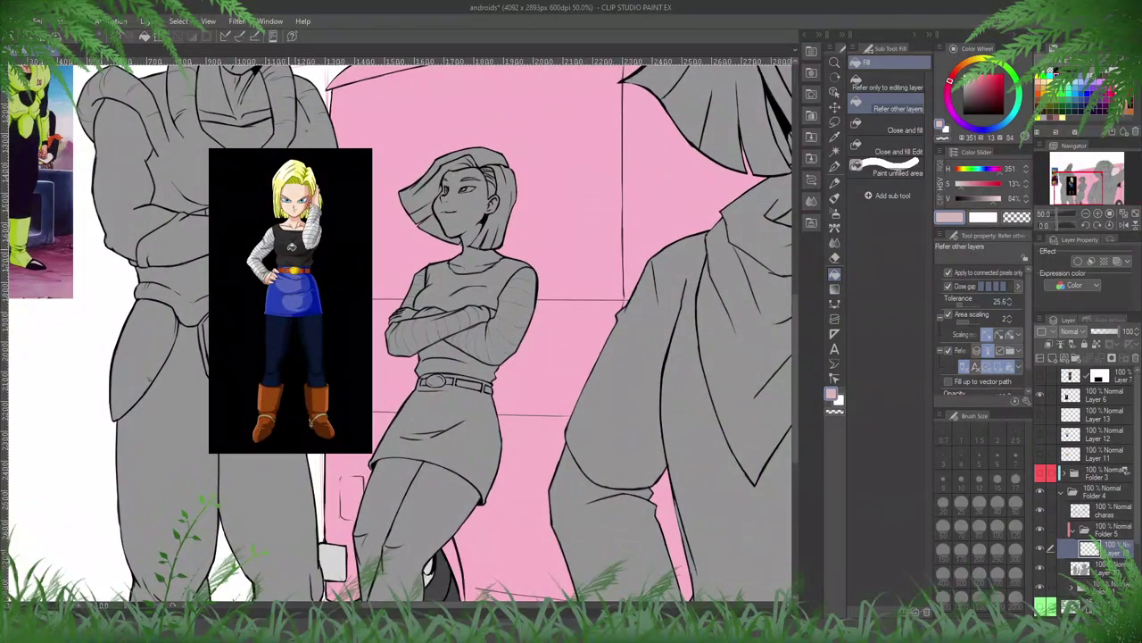
- Sample the skin tone from the reference and fill the face of the woman with crossed arms
{"action": "left_click", "coordinate": [302, 187], "text": "alt"}
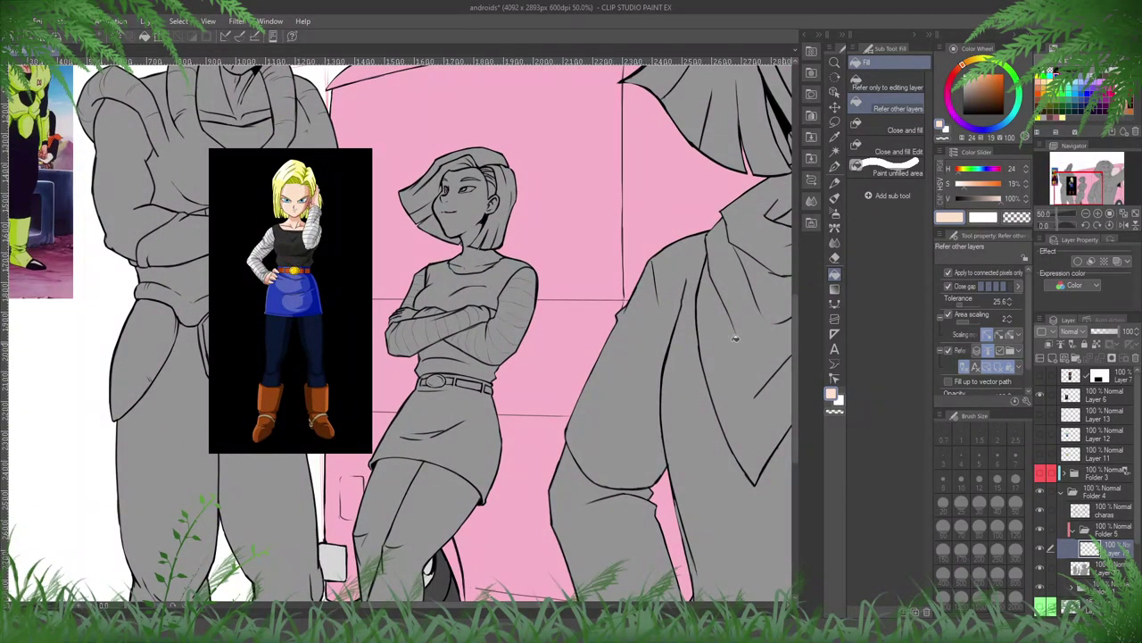
{"action": "left_click", "coordinate": [466, 234]}
{"action": "key", "text": "ctrl+z"}
{"action": "scroll", "coordinate": [449, 176], "scroll_direction": "up", "scroll_amount": 1}
{"action": "left_click", "coordinate": [447, 168]}
{"action": "scroll", "coordinate": [451, 174], "scroll_direction": "up", "scroll_amount": 2}
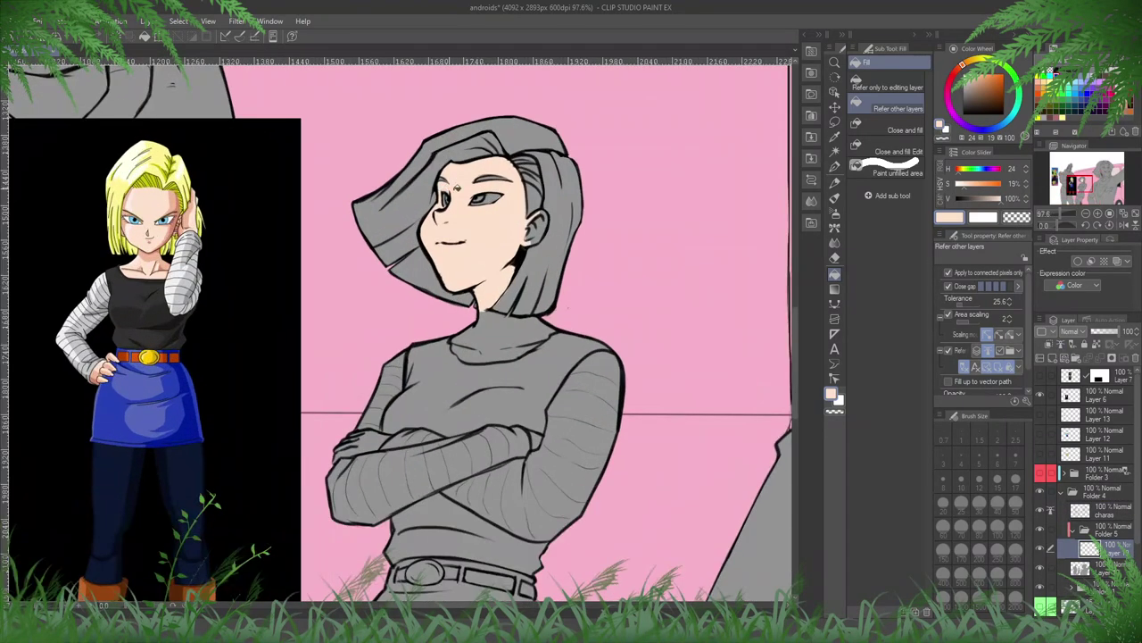
- Lower the fill's Close gap level and fill the woman's ear, neck and chest with the skin tone
{"action": "left_click", "coordinate": [540, 236]}
{"action": "left_click", "coordinate": [989, 287]}
{"action": "left_click", "coordinate": [473, 220]}
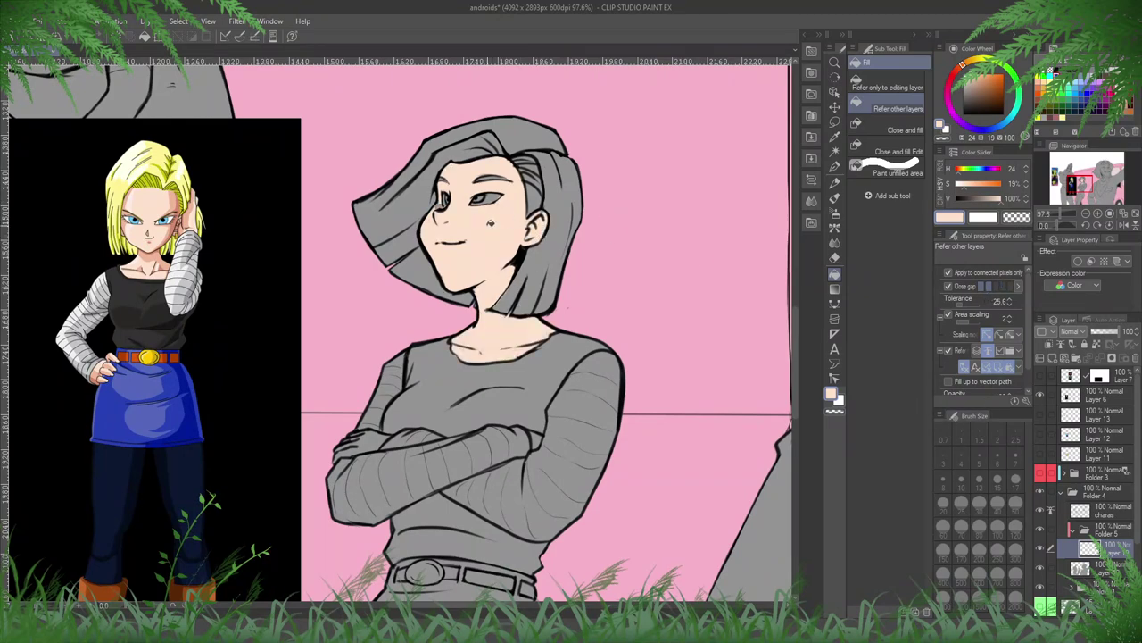
{"action": "scroll", "coordinate": [489, 223], "scroll_direction": "up", "scroll_amount": 2}
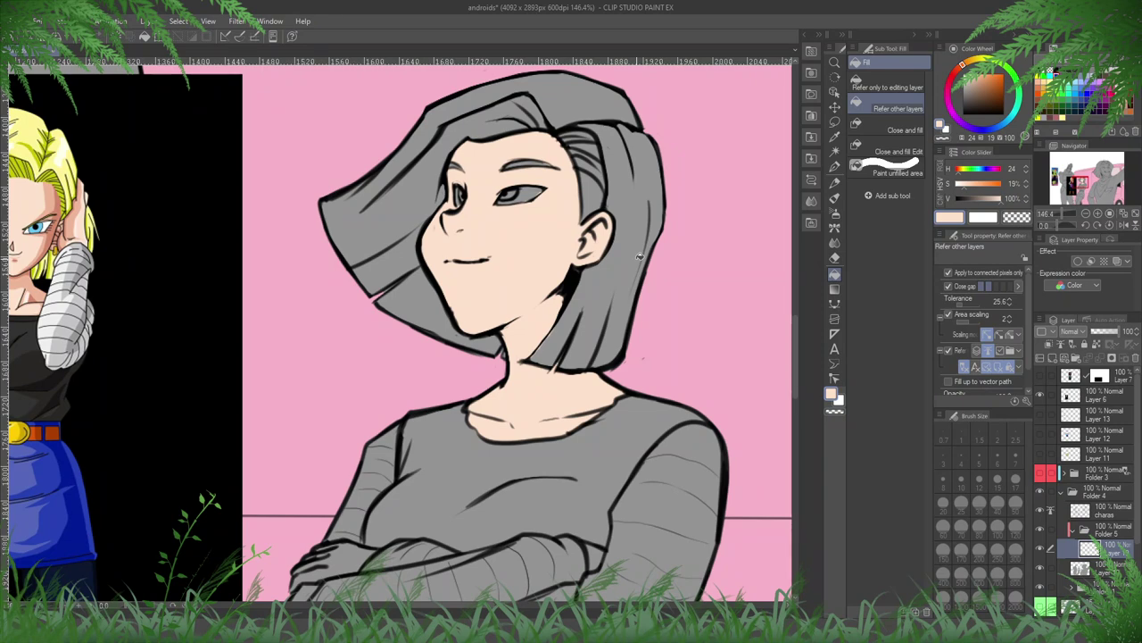
{"action": "scroll", "coordinate": [611, 240], "scroll_direction": "down", "scroll_amount": 1}
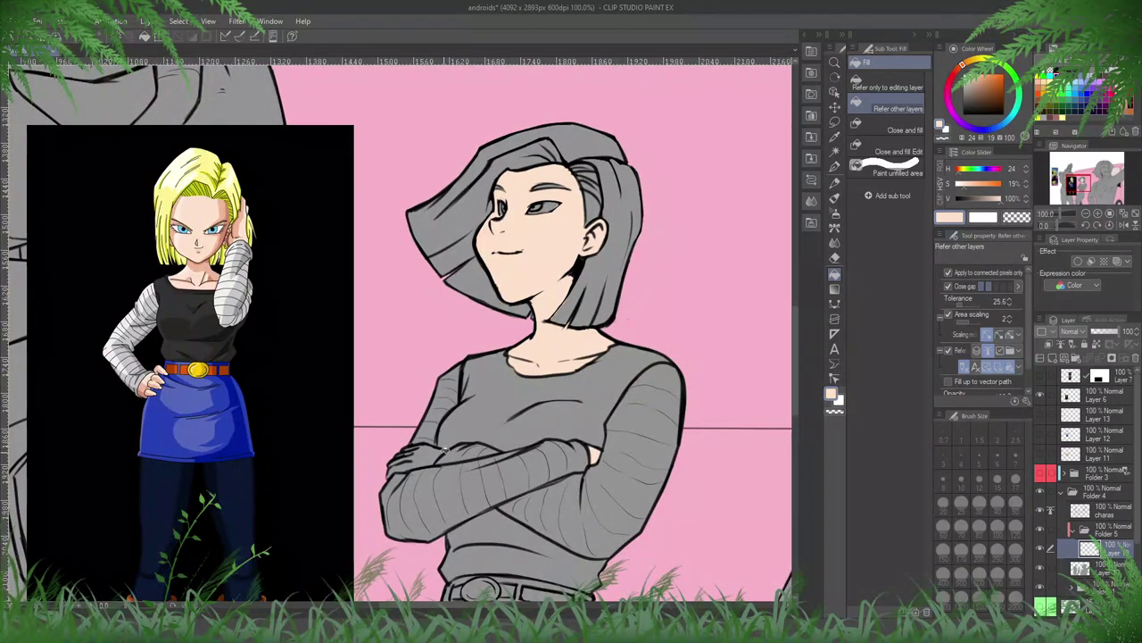
- Paint the skin tone over the fingers of the woman's visible hand with the Sai pencil at size 15
{"action": "scroll", "coordinate": [391, 464], "scroll_direction": "up", "scroll_amount": 1}
{"action": "key", "text": "p"}
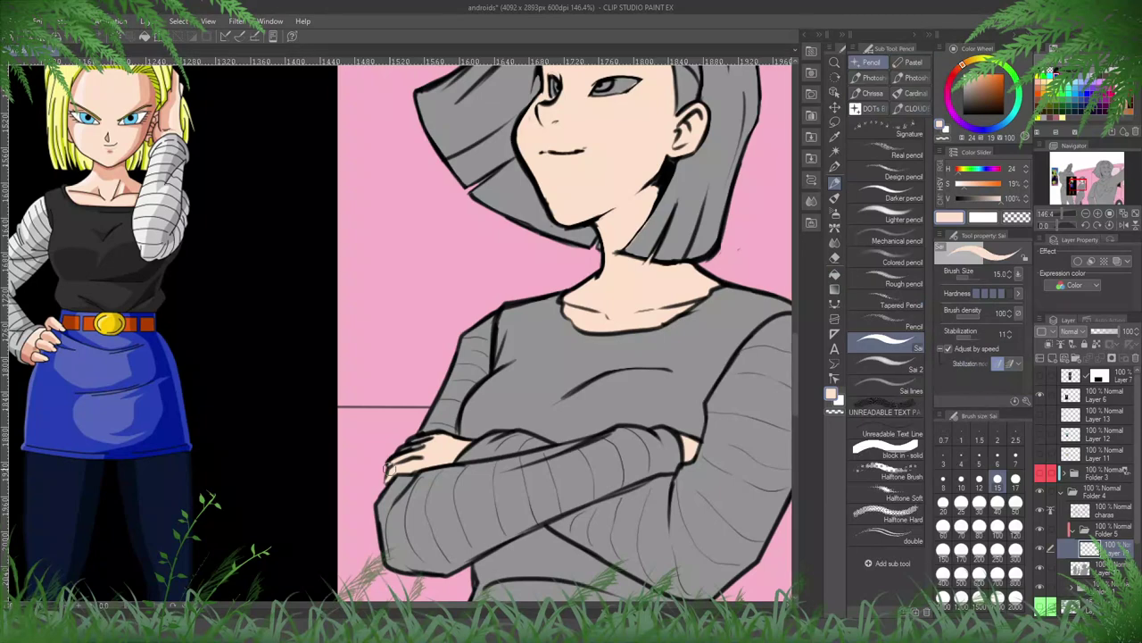
{"action": "left_click_drag", "start_coordinate": [389, 469], "coordinate": [388, 474]}
{"action": "left_click_drag", "start_coordinate": [433, 435], "coordinate": [389, 466]}
{"action": "scroll", "coordinate": [364, 299], "scroll_direction": "down", "scroll_amount": 3}
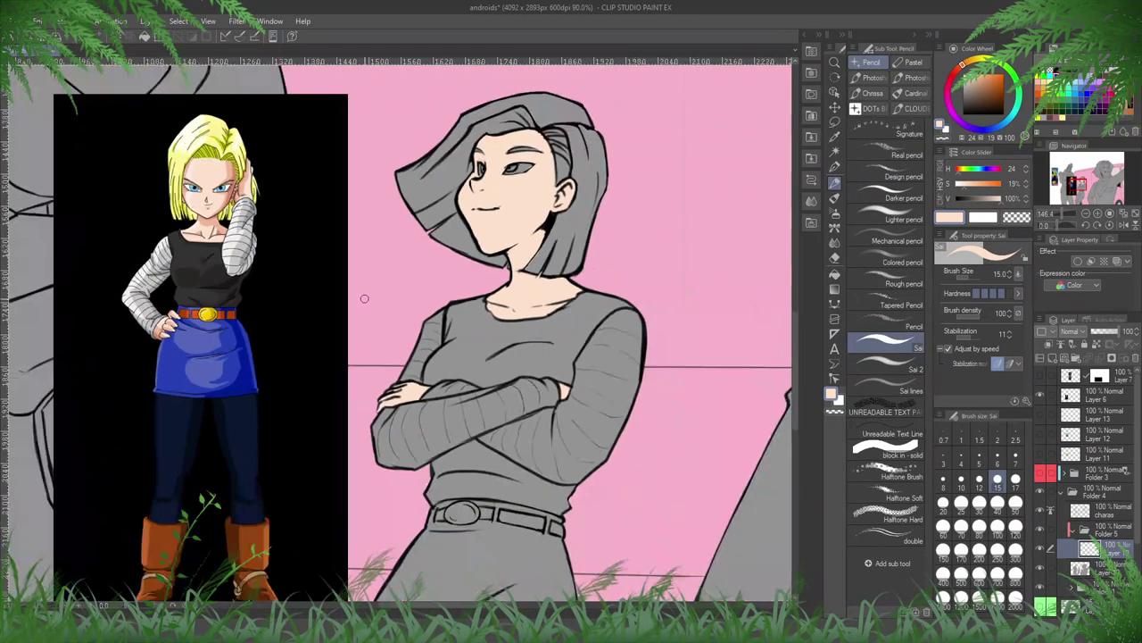
- Sample the light yellow hair color and fill the main sections of the woman's hair on a new layer
{"action": "left_click", "coordinate": [220, 132], "text": "alt"}
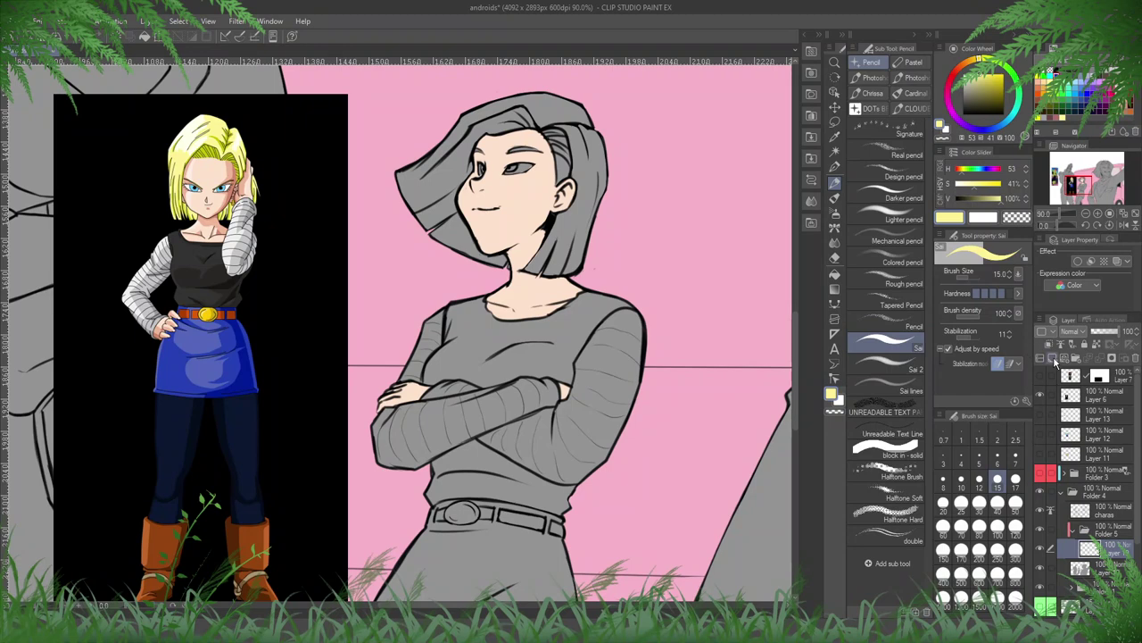
{"action": "left_click", "coordinate": [834, 274]}
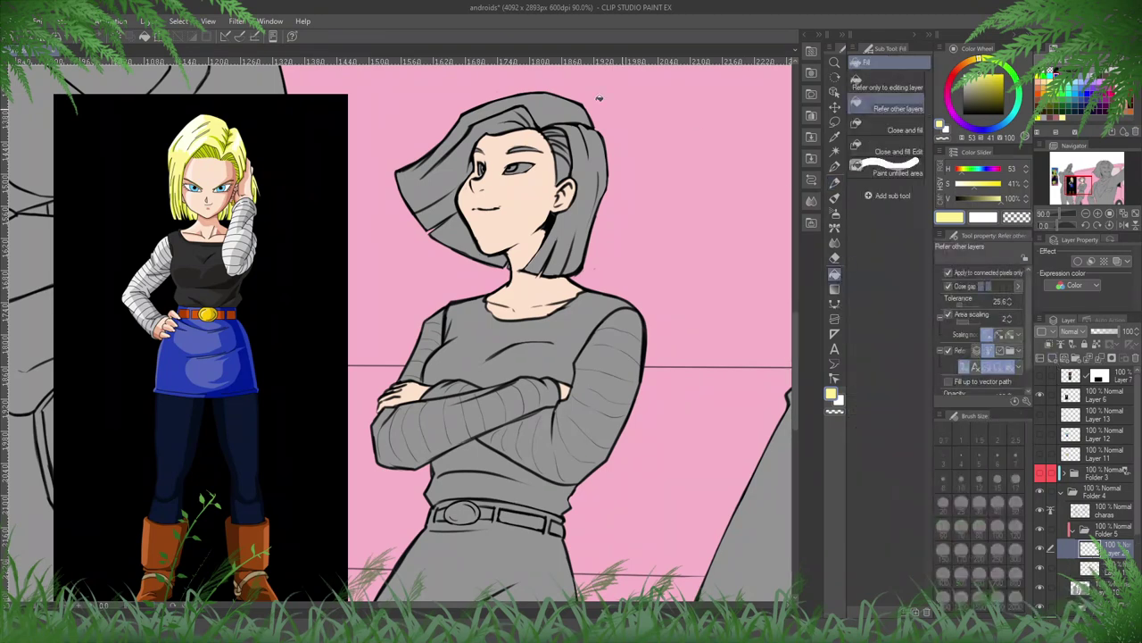
{"action": "left_click", "coordinate": [587, 130]}
{"action": "left_click", "coordinate": [538, 116]}
{"action": "scroll", "coordinate": [538, 116], "scroll_direction": "up", "scroll_amount": 4}
{"action": "left_click", "coordinate": [533, 114]}
{"action": "left_click", "coordinate": [582, 142]}
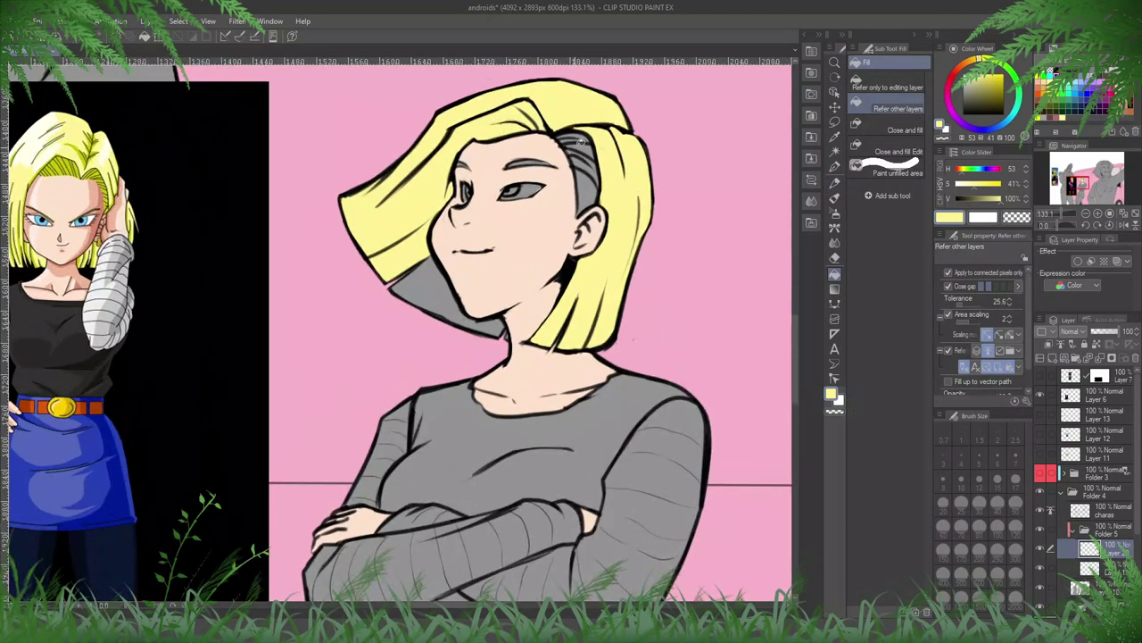
- Fill the remaining gray strands above the ear and the hair section behind the jaw with light yellow
{"action": "left_click", "coordinate": [580, 131]}
{"action": "left_click", "coordinate": [574, 138]}
{"action": "left_click", "coordinate": [584, 165]}
{"action": "left_click", "coordinate": [587, 169]}
{"action": "left_click", "coordinate": [473, 309]}
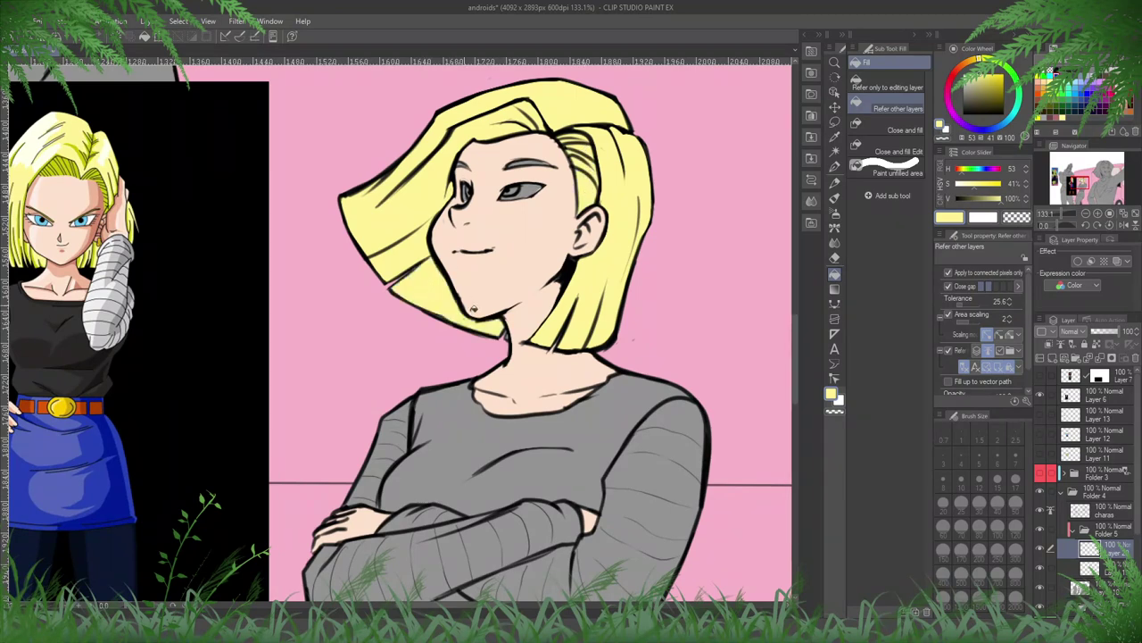
{"action": "scroll", "coordinate": [507, 159], "scroll_direction": "up", "scroll_amount": 2}
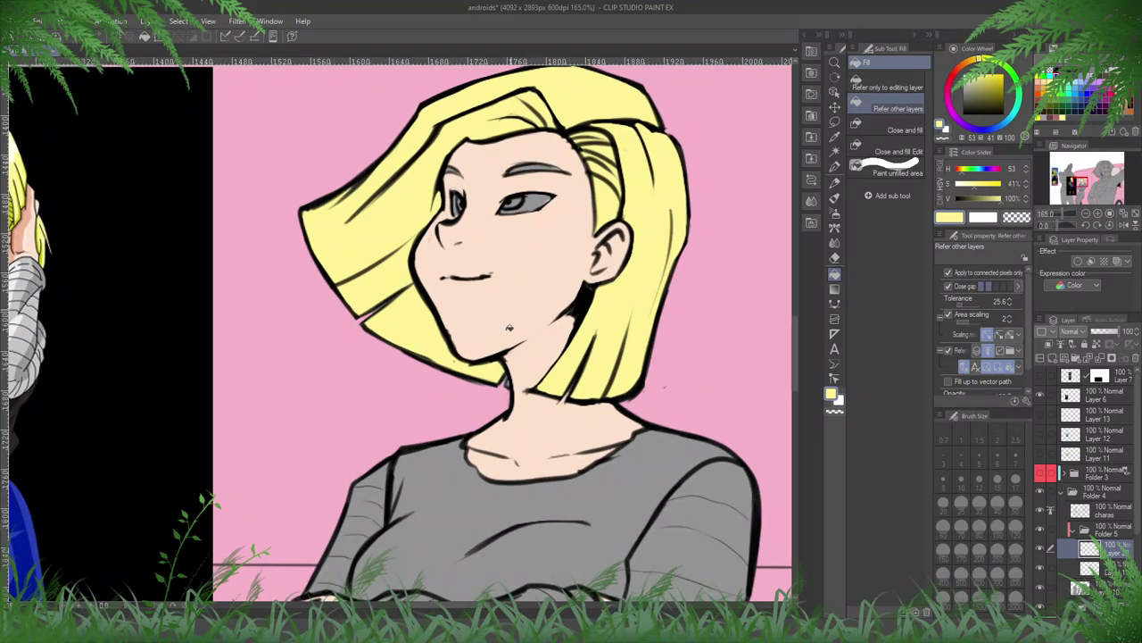
- Erase the stray gray silhouette beside the neck under the hair using the Hard eraser, reducing its size to 7
{"action": "key", "text": "p"}
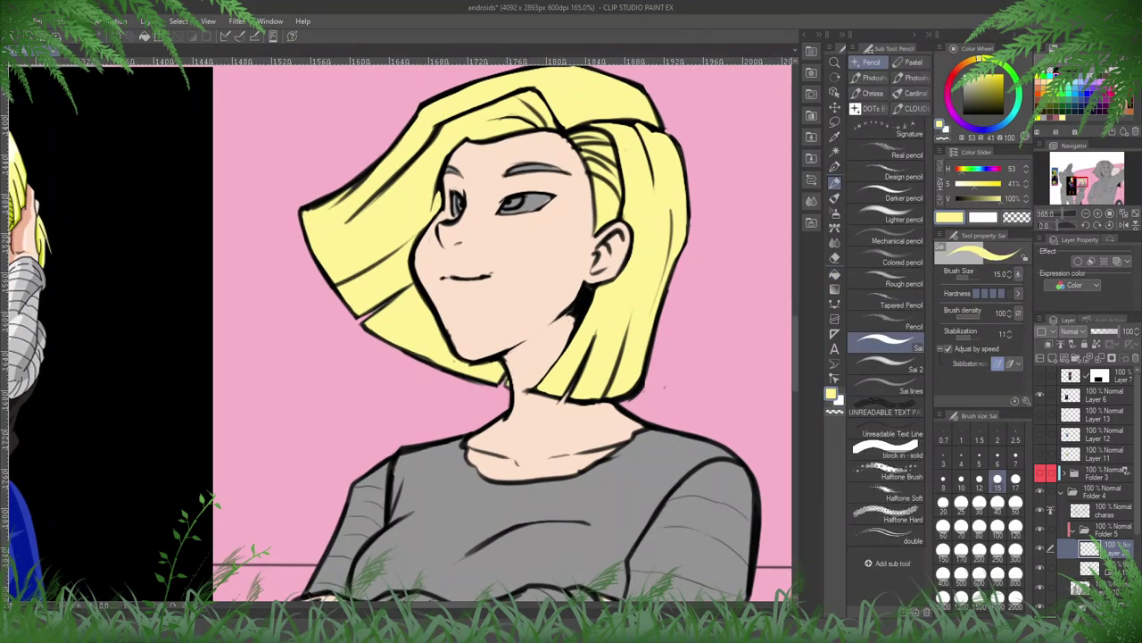
{"action": "key", "text": "e"}
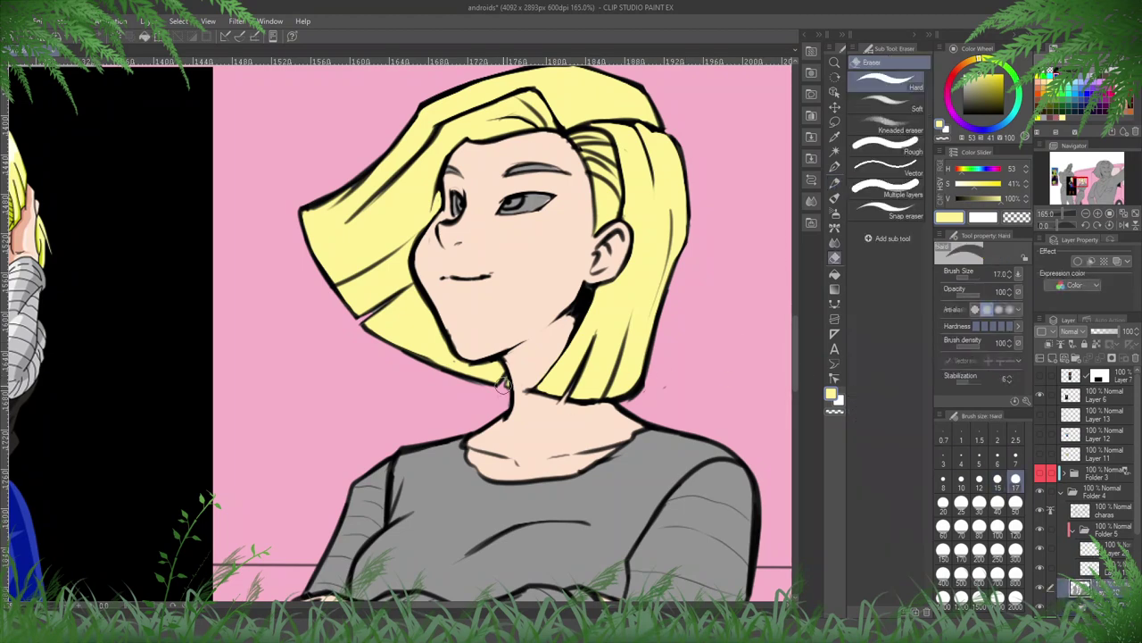
{"action": "left_click_drag", "start_coordinate": [502, 388], "coordinate": [567, 435]}
{"action": "left_click", "coordinate": [1016, 459]}
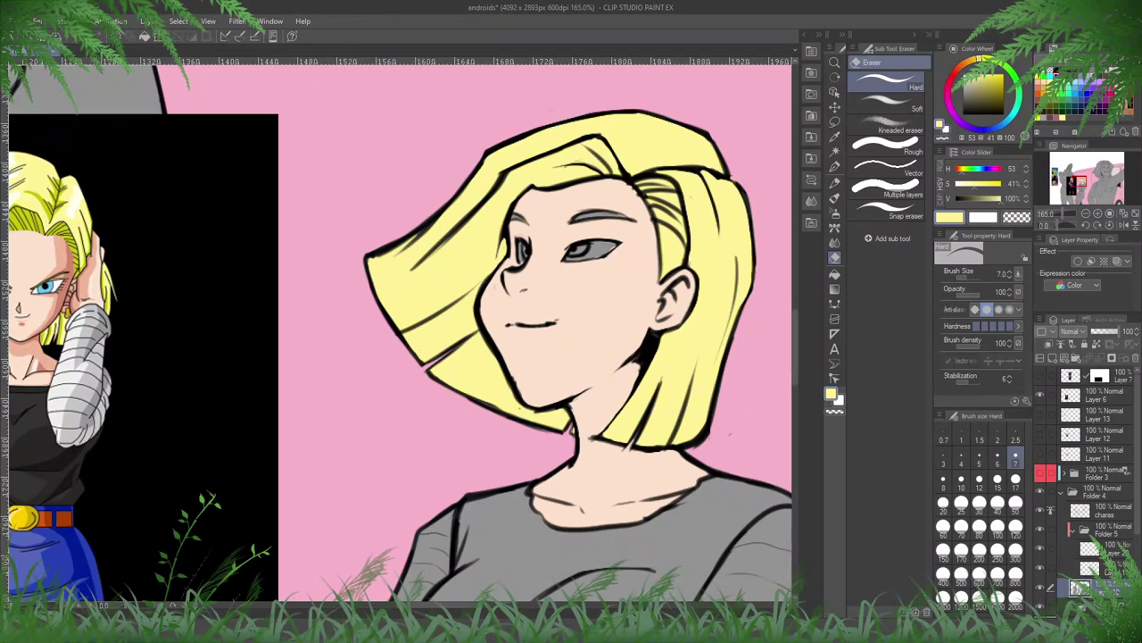
- Paint the woman's eyebrows light yellow on the hair layer with the Sai pencil at size 15
{"action": "left_click", "coordinate": [1093, 548]}
{"action": "key", "text": "p"}
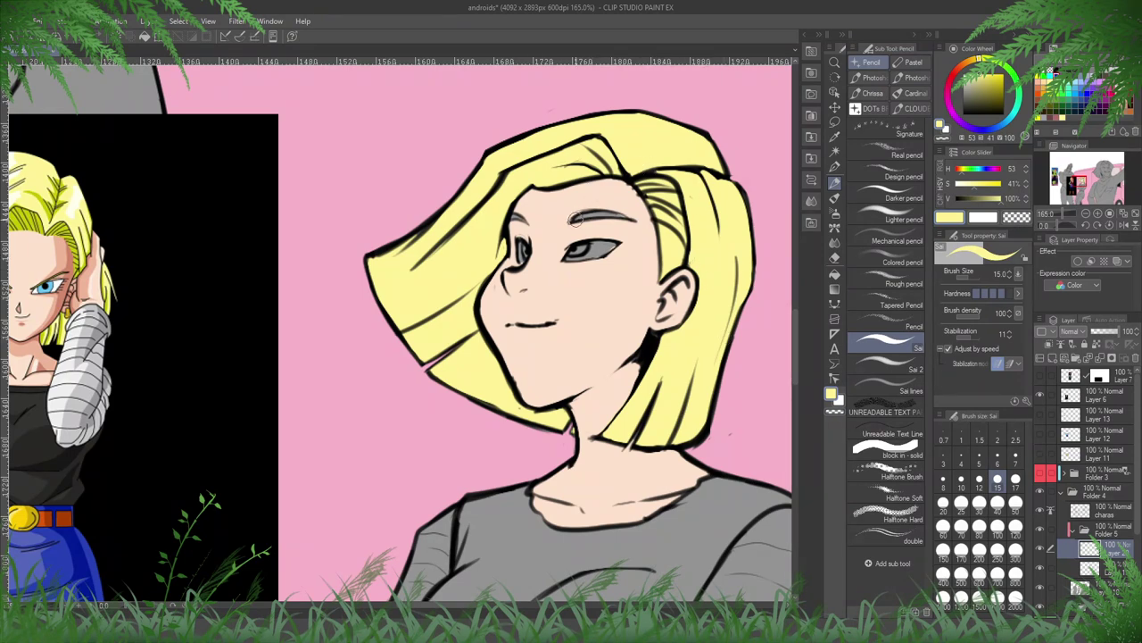
{"action": "mouse_move", "coordinate": [577, 219]}
{"action": "left_mouse_down"}
{"action": "mouse_move", "coordinate": [627, 217]}
{"action": "mouse_move", "coordinate": [526, 223]}
{"action": "left_mouse_up"}
- Switch to the skin layer, sample its skin tone and touch up the neck area below the hair
{"action": "left_click", "coordinate": [617, 476], "text": "ctrl+shift"}
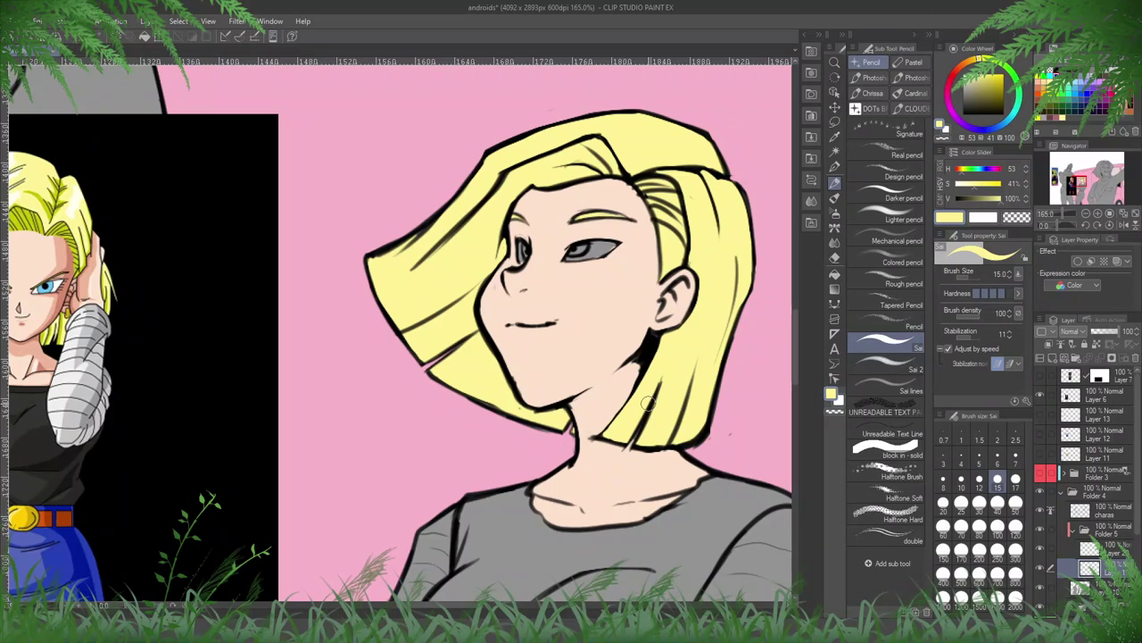
{"action": "left_click", "coordinate": [633, 451], "text": "alt"}
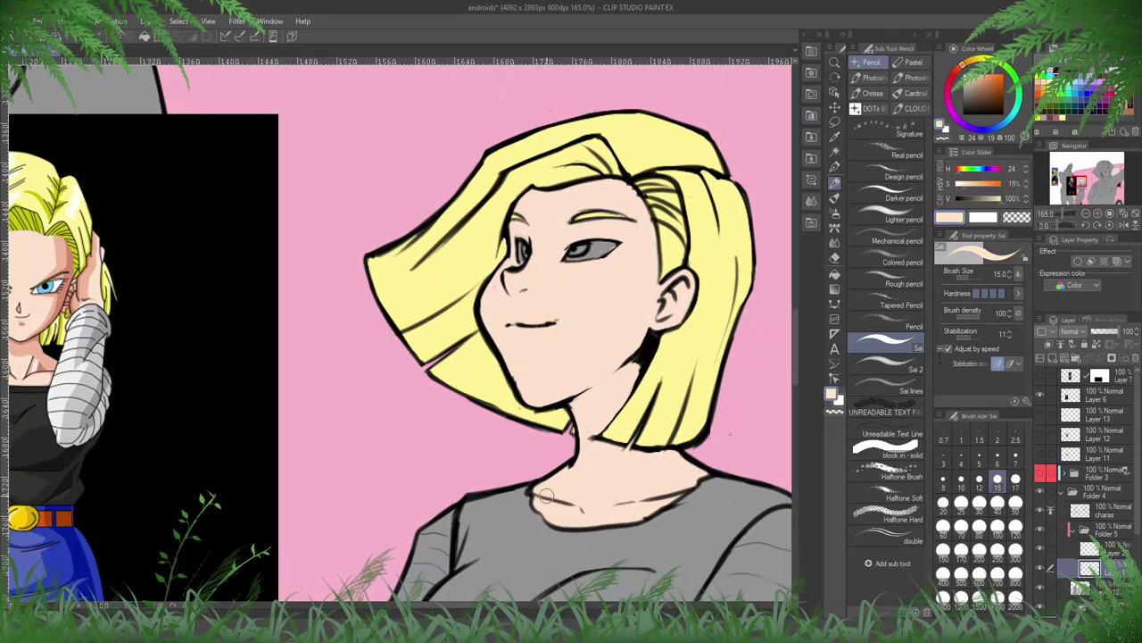
{"action": "scroll", "coordinate": [547, 377], "scroll_direction": "down", "scroll_amount": 5}
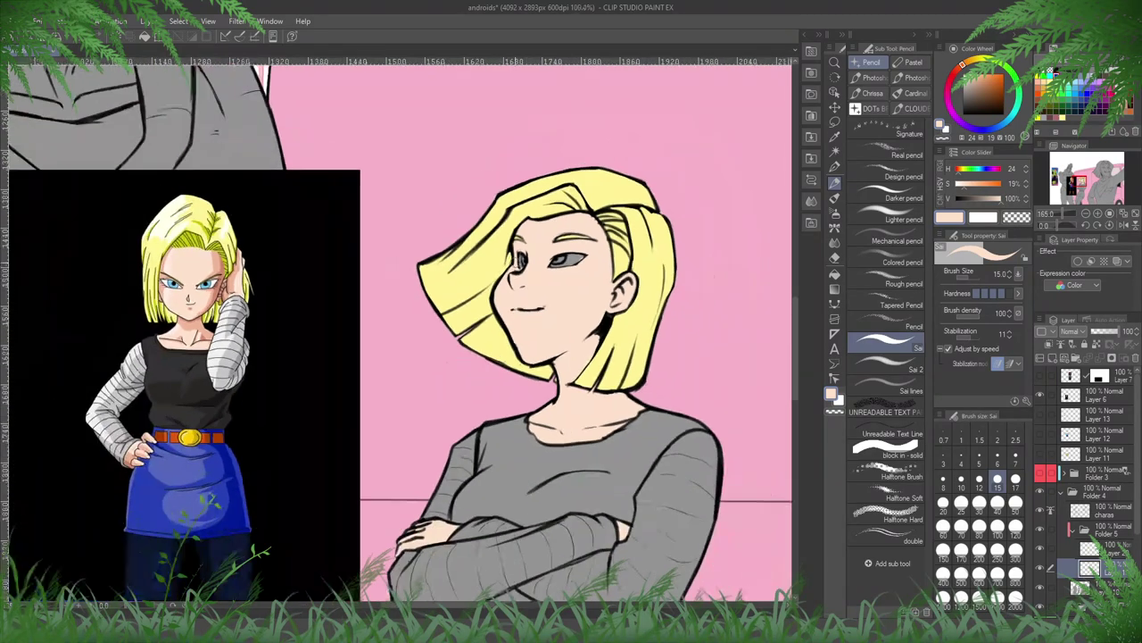
{"action": "left_click_drag", "start_coordinate": [594, 370], "coordinate": [551, 343]}
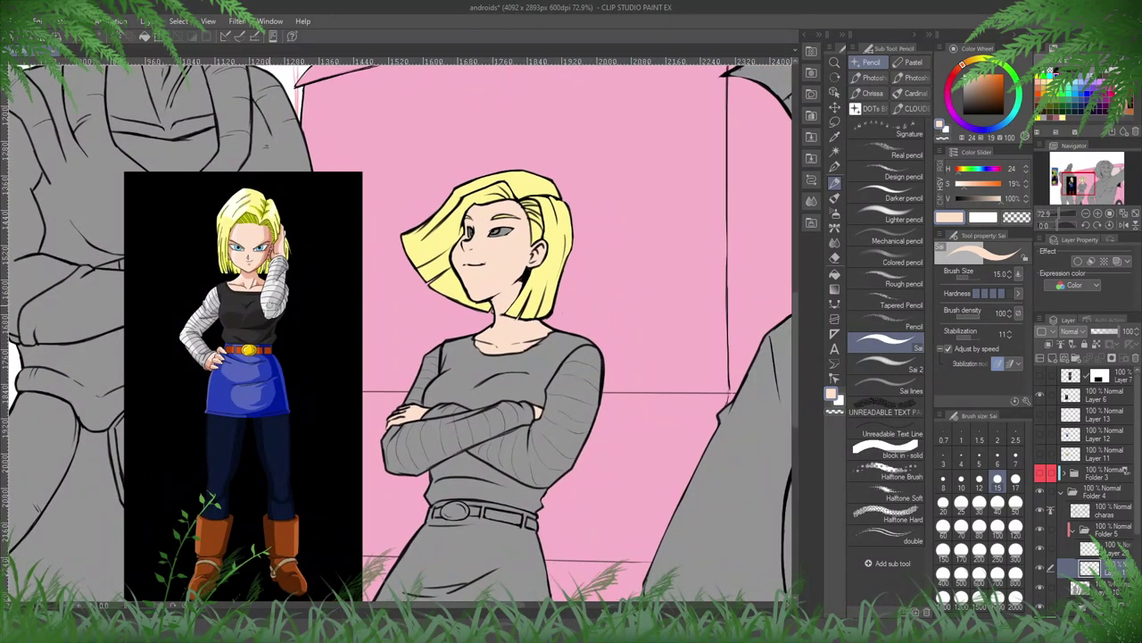
- Sample the dark gray of the reference's top and fill the woman's shirt with it on a new layer
{"action": "left_click", "coordinate": [236, 304], "text": "alt"}
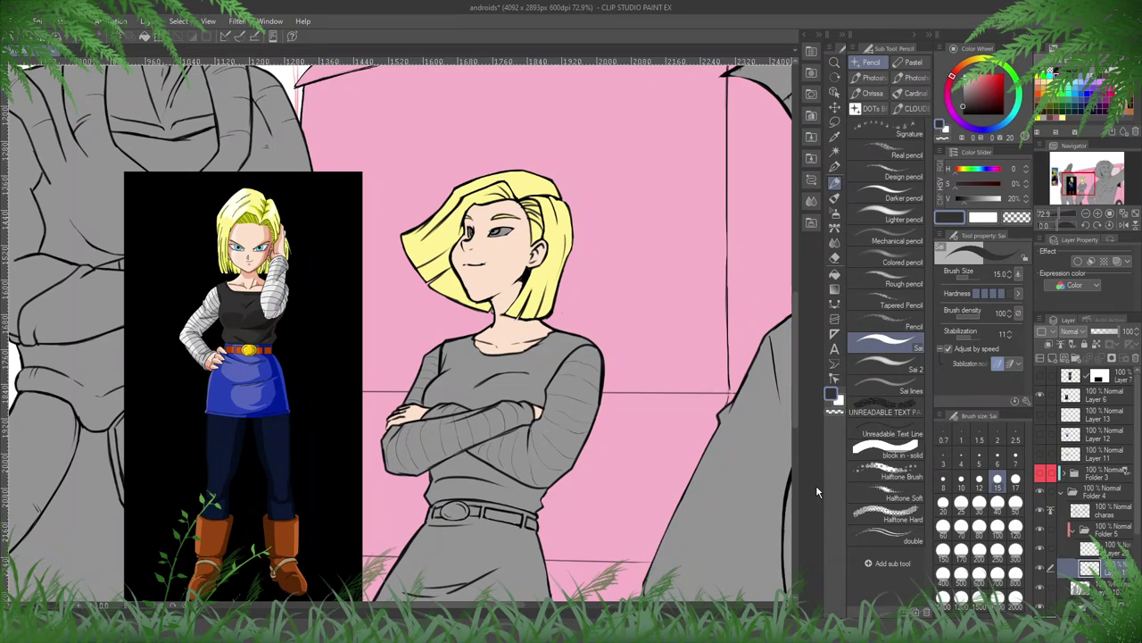
{"action": "left_click", "coordinate": [1098, 547]}
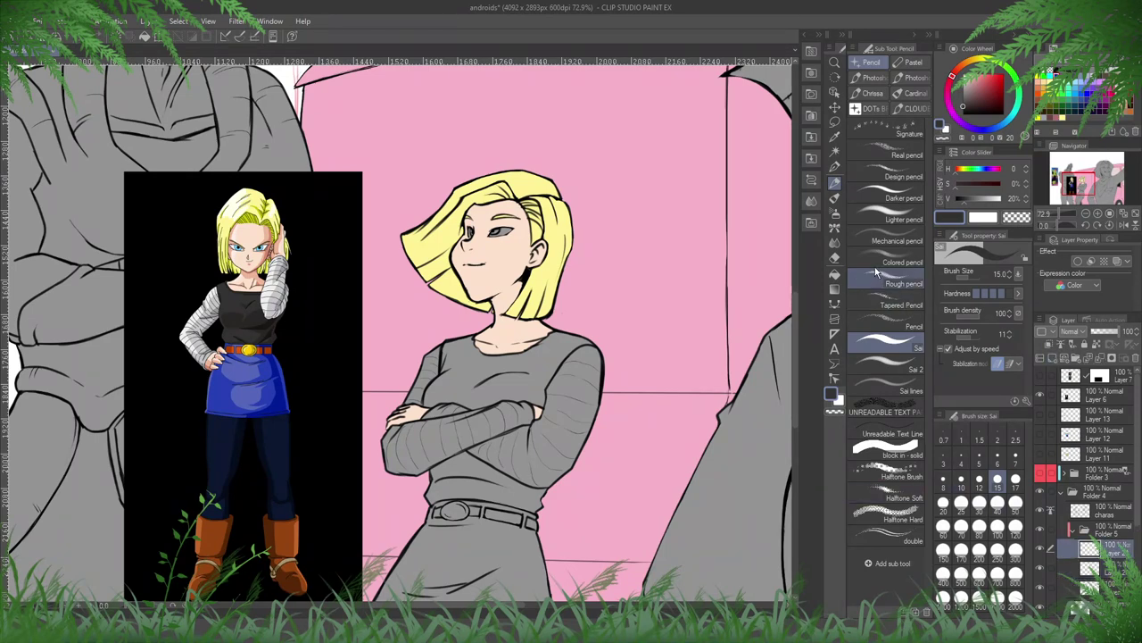
{"action": "left_click", "coordinate": [835, 274]}
{"action": "left_click", "coordinate": [514, 396]}
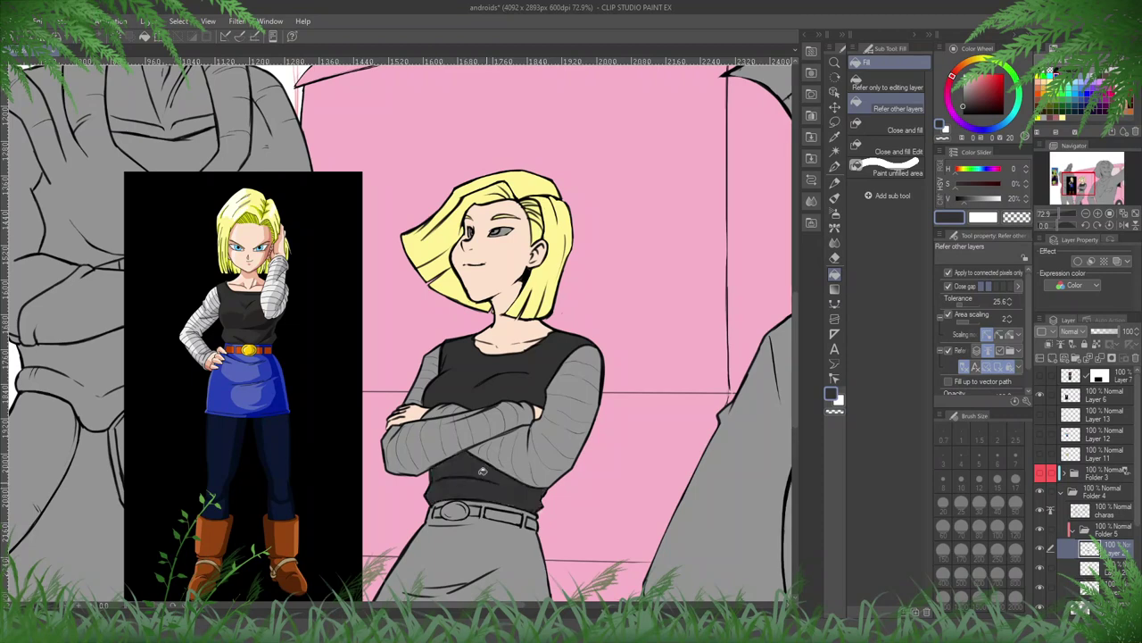
{"action": "left_click", "coordinate": [491, 482]}
- Sample the off-white of the reference's sleeves and fill all sections of both of the woman's sleeves
{"action": "right_click", "coordinate": [268, 296]}
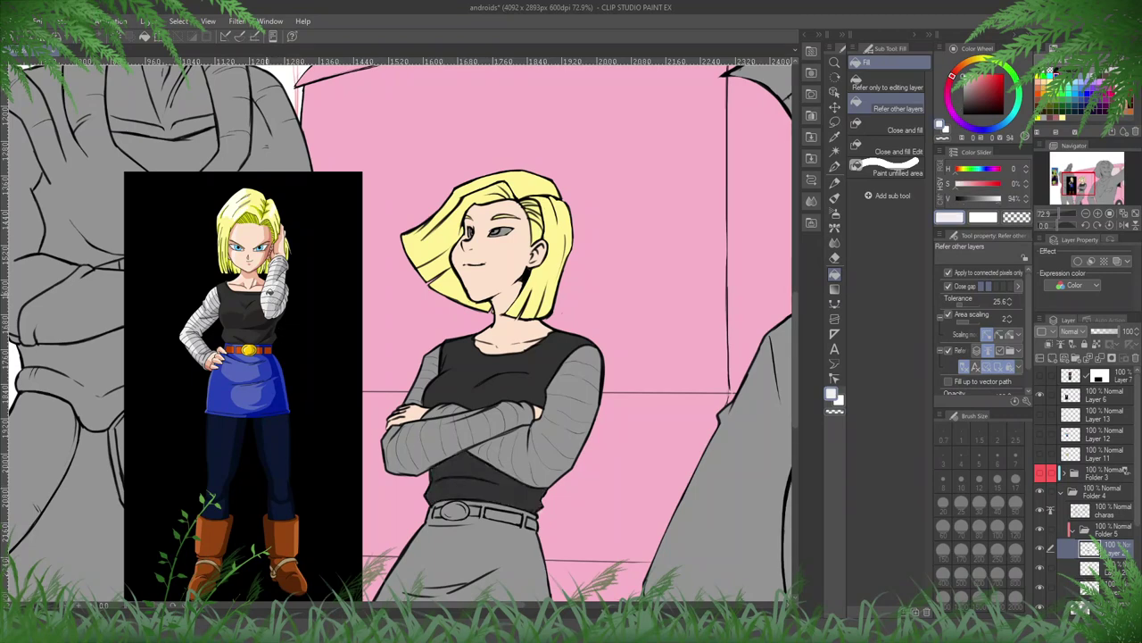
{"action": "left_click", "coordinate": [589, 362]}
{"action": "mouse_move", "coordinate": [514, 416]}
{"action": "left_mouse_down"}
{"action": "mouse_move", "coordinate": [445, 436]}
{"action": "mouse_move", "coordinate": [471, 409]}
{"action": "left_mouse_up"}
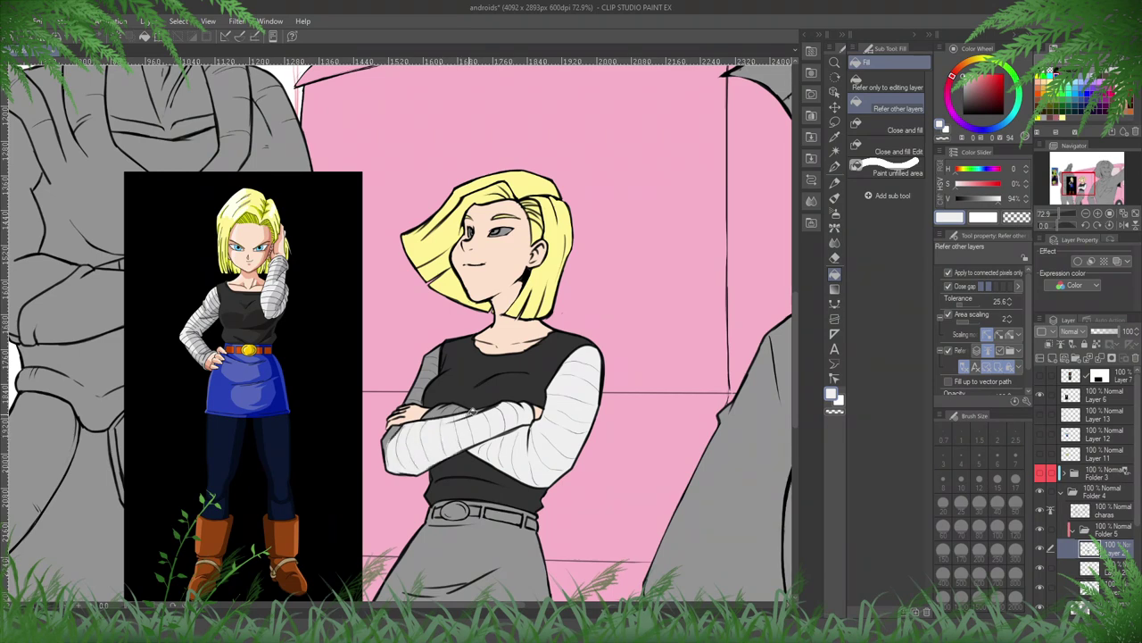
{"action": "mouse_move", "coordinate": [406, 429]}
{"action": "left_mouse_down"}
{"action": "mouse_move", "coordinate": [461, 408]}
{"action": "mouse_move", "coordinate": [429, 373]}
{"action": "left_mouse_up"}
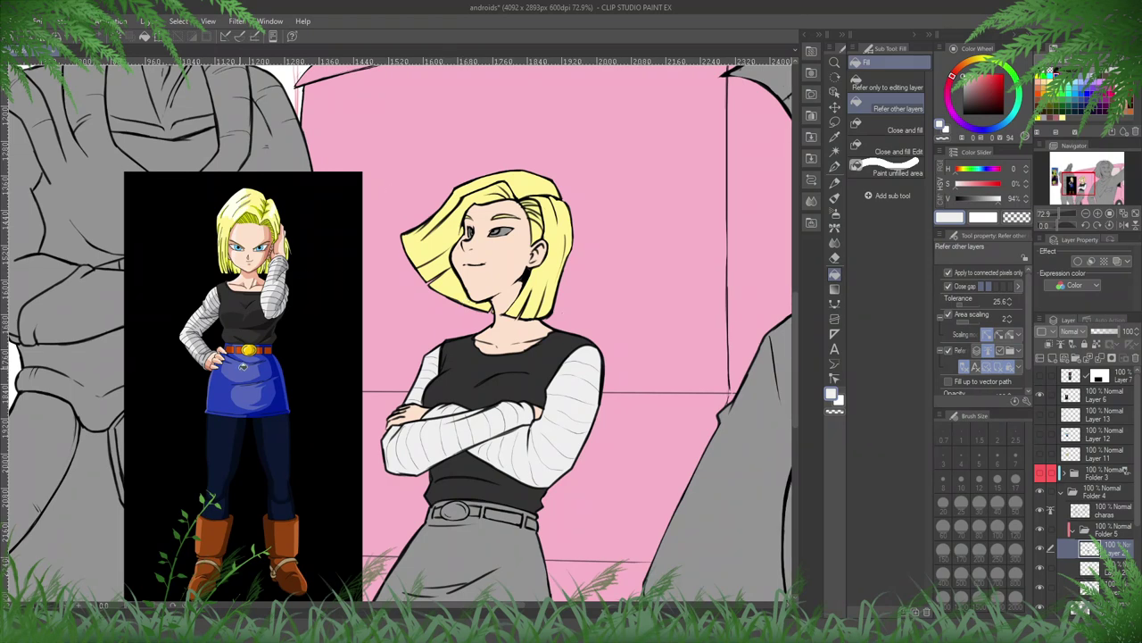
- Sample the blue of the reference's skirt and fill the woman's skirt with it
{"action": "left_click", "coordinate": [223, 386], "text": "alt"}
{"action": "left_click_drag", "start_coordinate": [490, 536], "coordinate": [478, 317]}
{"action": "left_click", "coordinate": [479, 317]}
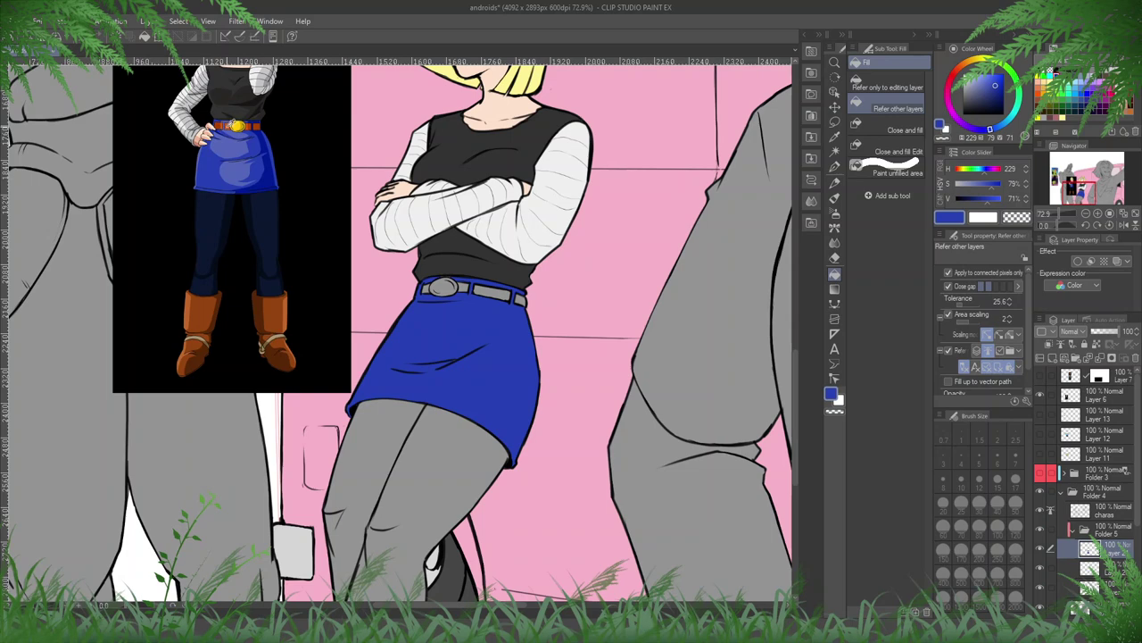
- Fill the belt segments with the reference's orange and the buckle with its golden yellow
{"action": "left_click", "coordinate": [230, 125], "text": "alt"}
{"action": "left_click", "coordinate": [428, 285]}
{"action": "left_click", "coordinate": [464, 286]}
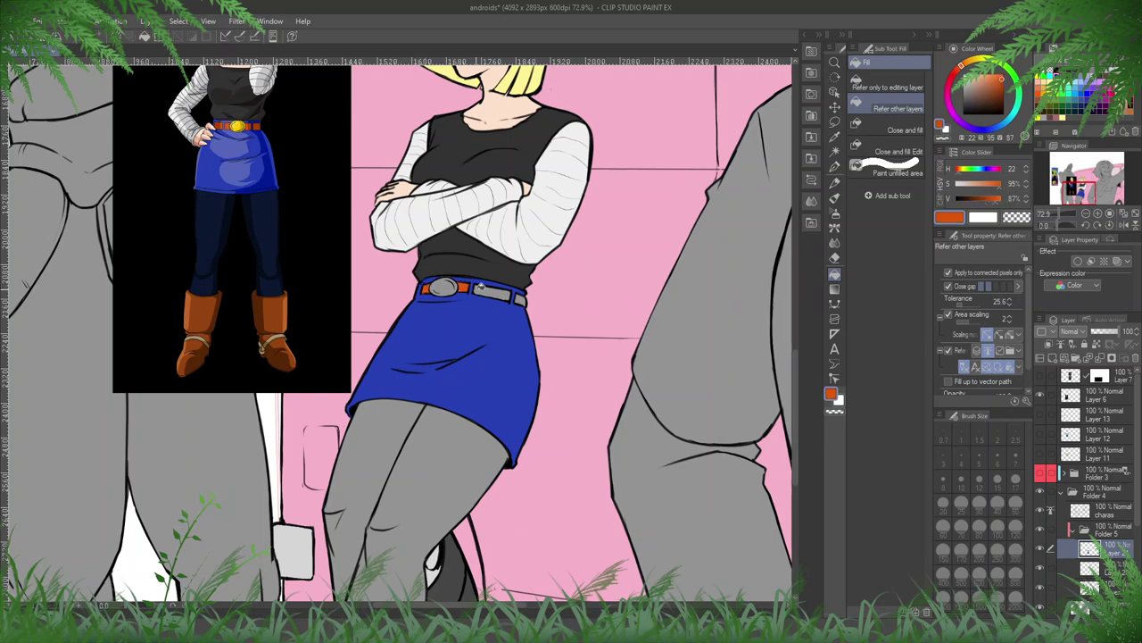
{"action": "left_click", "coordinate": [492, 291]}
{"action": "left_click", "coordinate": [522, 297]}
{"action": "left_click", "coordinate": [239, 125], "text": "alt"}
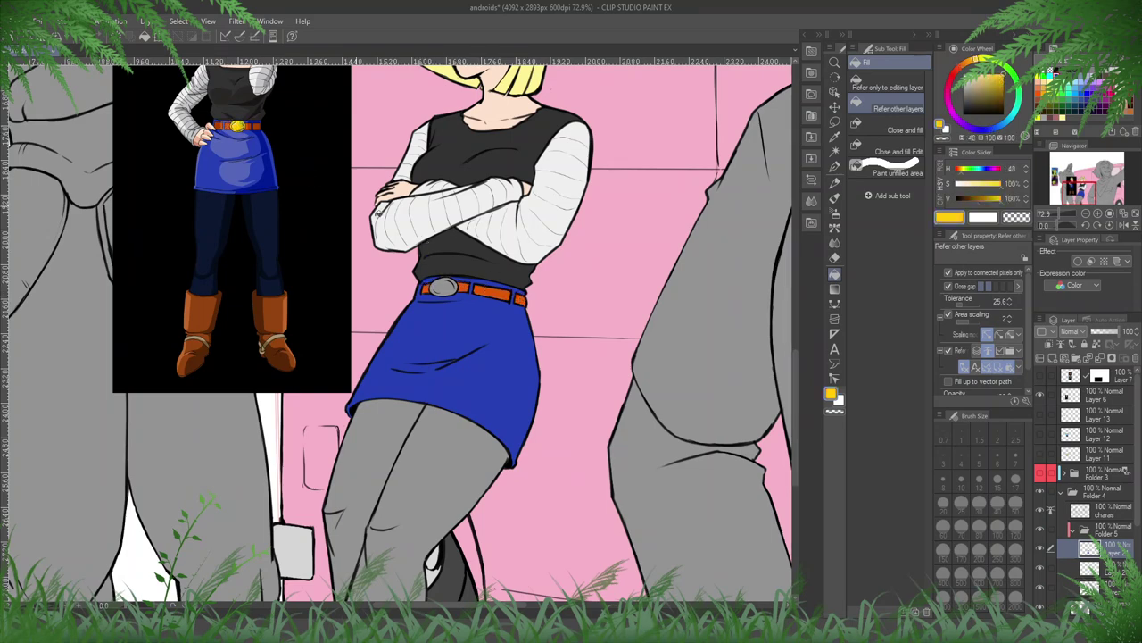
{"action": "left_click", "coordinate": [437, 284]}
- Sample the dark navy of the reference's leggings and fill both of the woman's legs with it
{"action": "left_click", "coordinate": [226, 227], "text": "alt"}
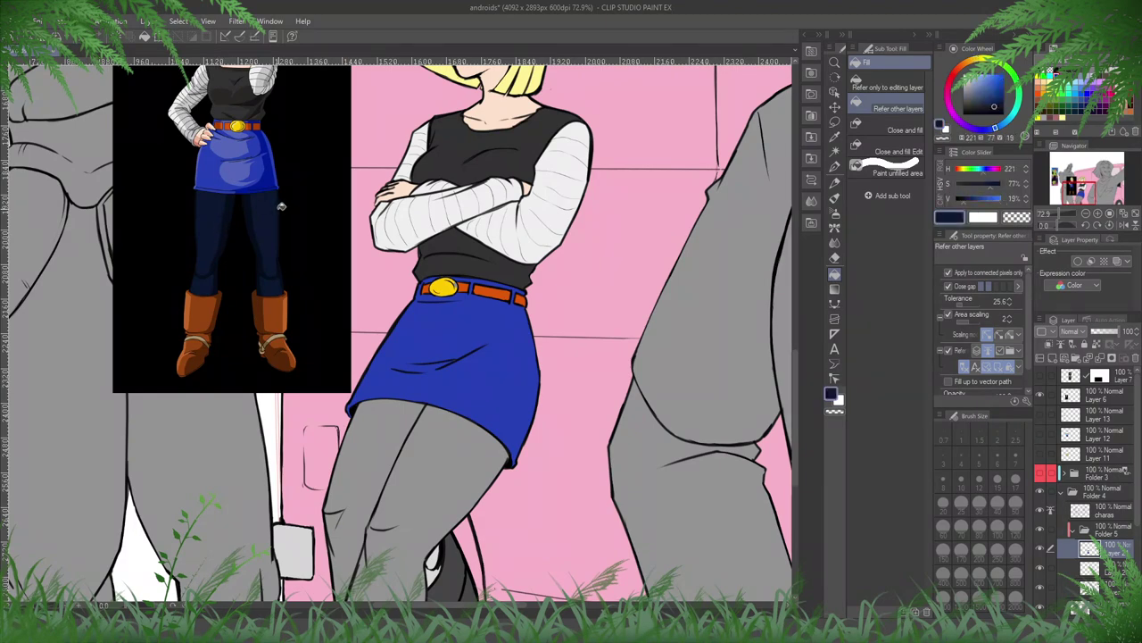
{"action": "left_click", "coordinate": [378, 448]}
{"action": "left_click", "coordinate": [424, 466]}
{"action": "left_click_drag", "start_coordinate": [429, 485], "coordinate": [446, 362]}
{"action": "scroll", "coordinate": [431, 506], "scroll_direction": "down", "scroll_amount": 5}
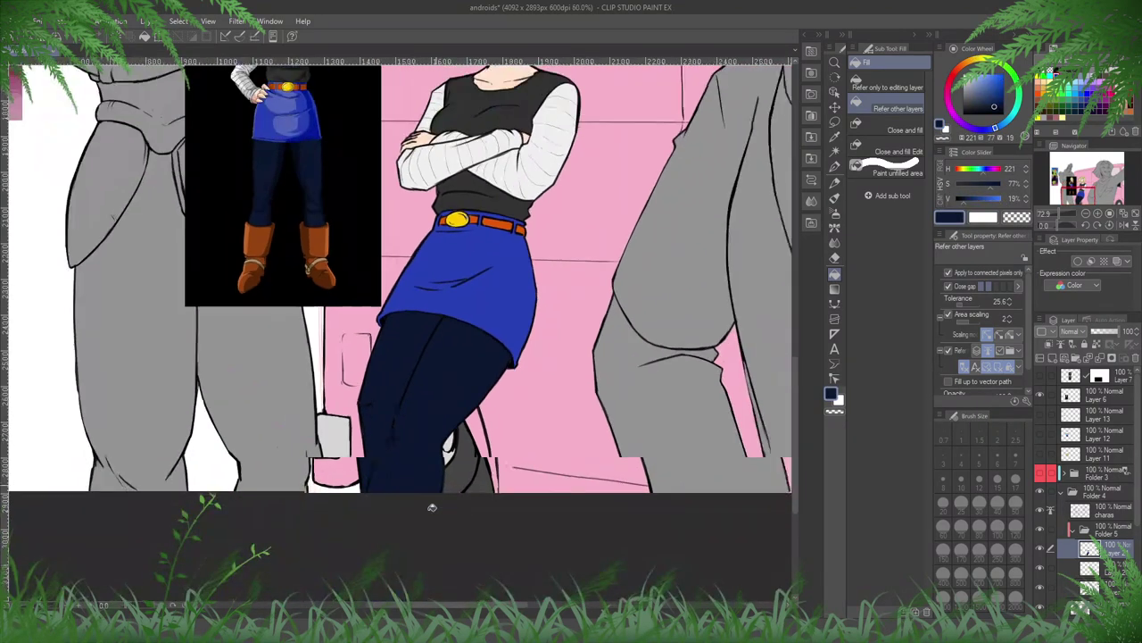
- Sample the light blue of the reference's eyes, and paint the whites of both of the woman's eyes with the Sai pencil
{"action": "left_click_drag", "start_coordinate": [511, 280], "coordinate": [523, 395]}
{"action": "scroll", "coordinate": [372, 230], "scroll_direction": "up", "scroll_amount": 6}
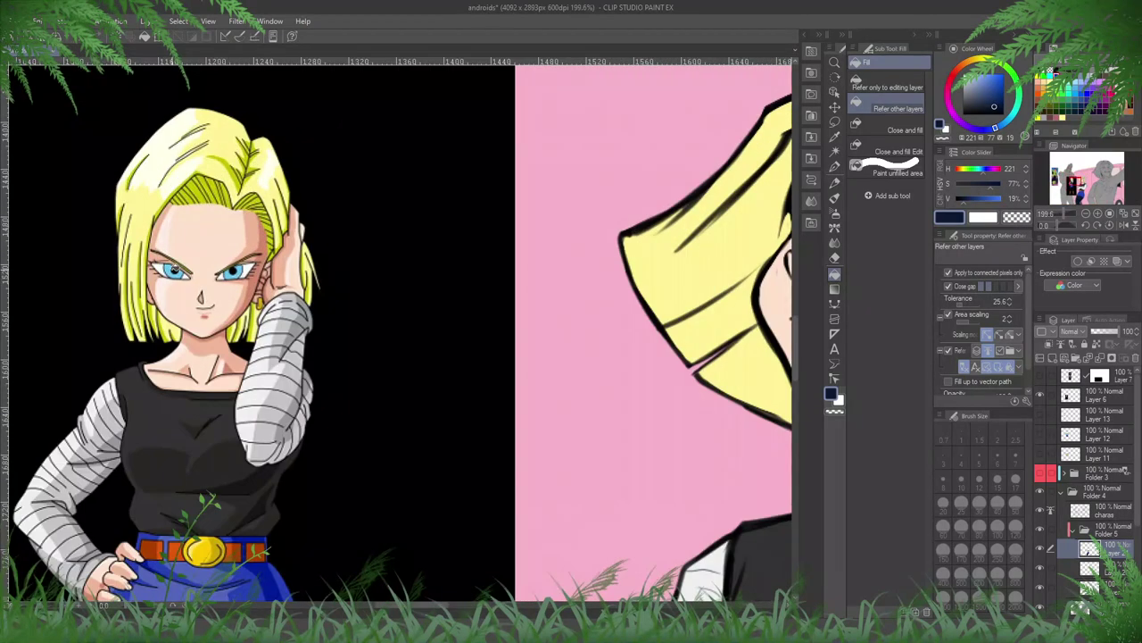
{"action": "left_click", "coordinate": [172, 267], "text": "alt"}
{"action": "left_click_drag", "start_coordinate": [444, 273], "coordinate": [190, 276]}
{"action": "left_click_drag", "start_coordinate": [673, 259], "coordinate": [575, 343]}
{"action": "scroll", "coordinate": [574, 343], "scroll_direction": "up", "scroll_amount": 4}
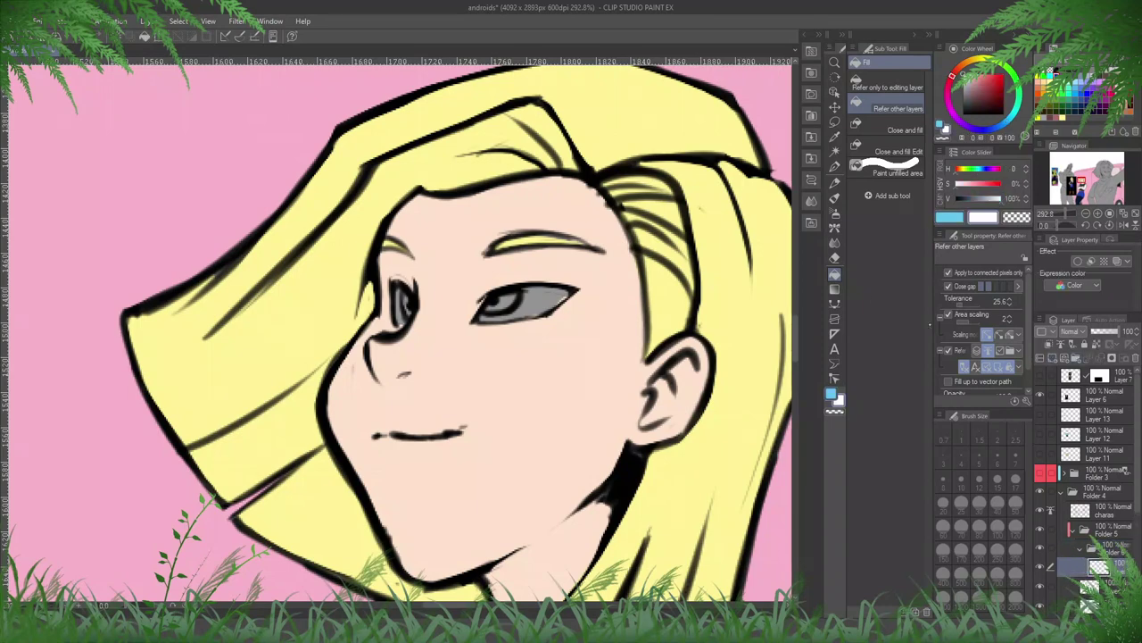
{"action": "key", "text": "p"}
{"action": "mouse_move", "coordinate": [495, 313]}
{"action": "left_mouse_down"}
{"action": "mouse_move", "coordinate": [537, 295]}
{"action": "mouse_move", "coordinate": [519, 291]}
{"action": "mouse_move", "coordinate": [562, 289]}
{"action": "mouse_move", "coordinate": [547, 309]}
{"action": "mouse_move", "coordinate": [569, 291]}
{"action": "mouse_move", "coordinate": [512, 318]}
{"action": "mouse_move", "coordinate": [538, 299]}
{"action": "mouse_move", "coordinate": [508, 298]}
{"action": "mouse_move", "coordinate": [480, 317]}
{"action": "mouse_move", "coordinate": [532, 317]}
{"action": "left_mouse_up"}
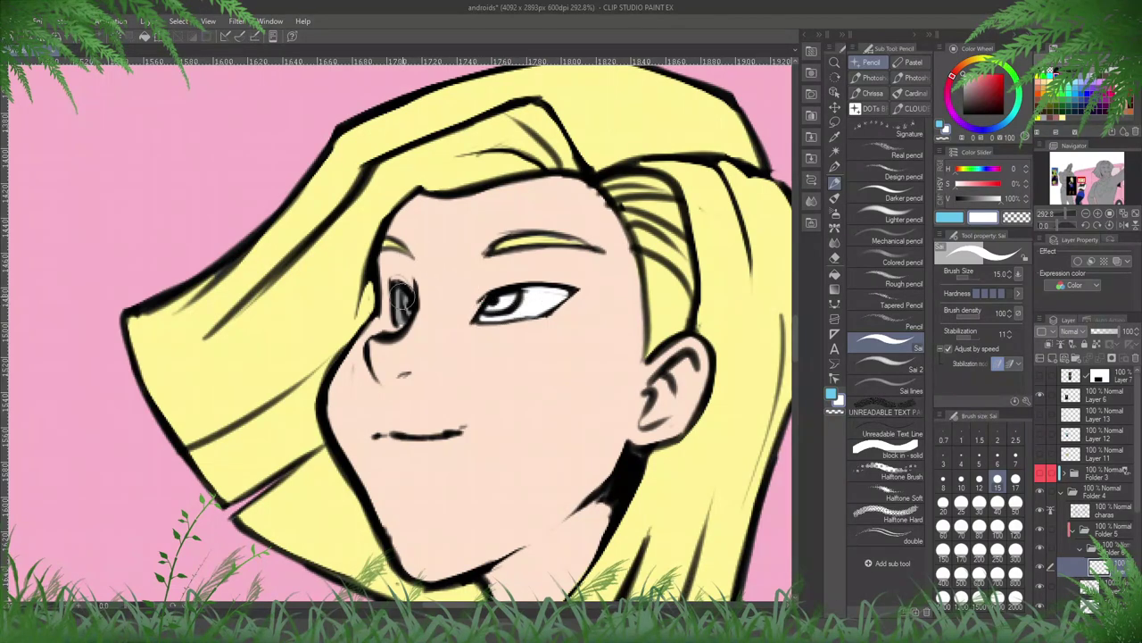
{"action": "mouse_move", "coordinate": [402, 291]}
{"action": "left_mouse_down"}
{"action": "mouse_move", "coordinate": [402, 322]}
{"action": "mouse_move", "coordinate": [404, 296]}
{"action": "mouse_move", "coordinate": [403, 322]}
{"action": "mouse_move", "coordinate": [407, 308]}
{"action": "left_mouse_up"}
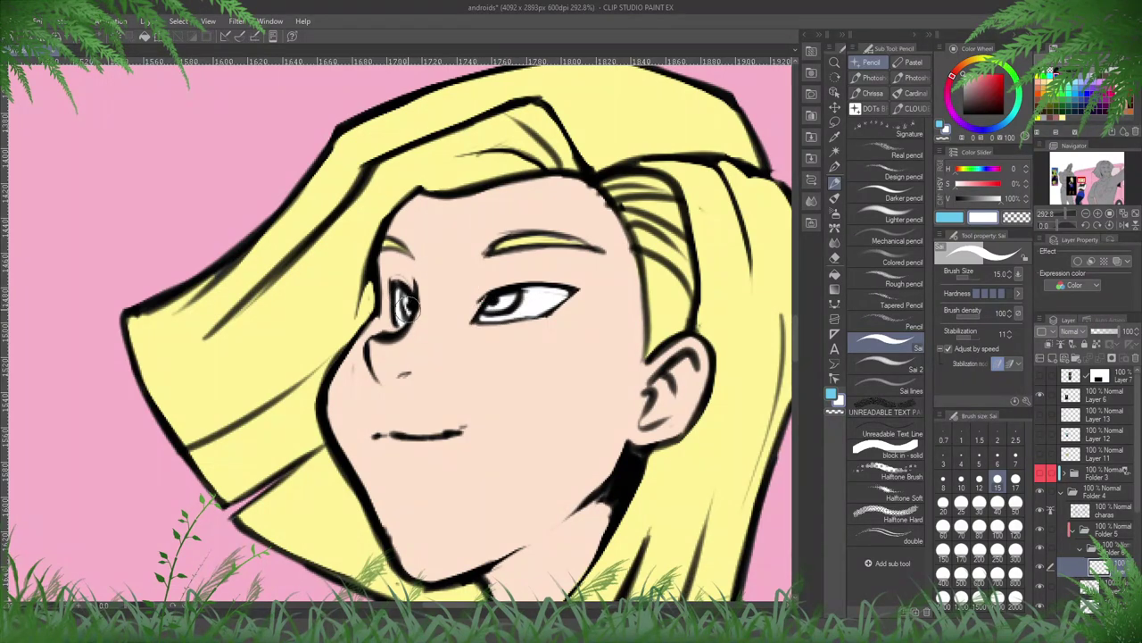
- Paint both of the woman's irises in the sampled light blue on a separate layer from the eye whites
{"action": "left_click", "coordinate": [950, 217]}
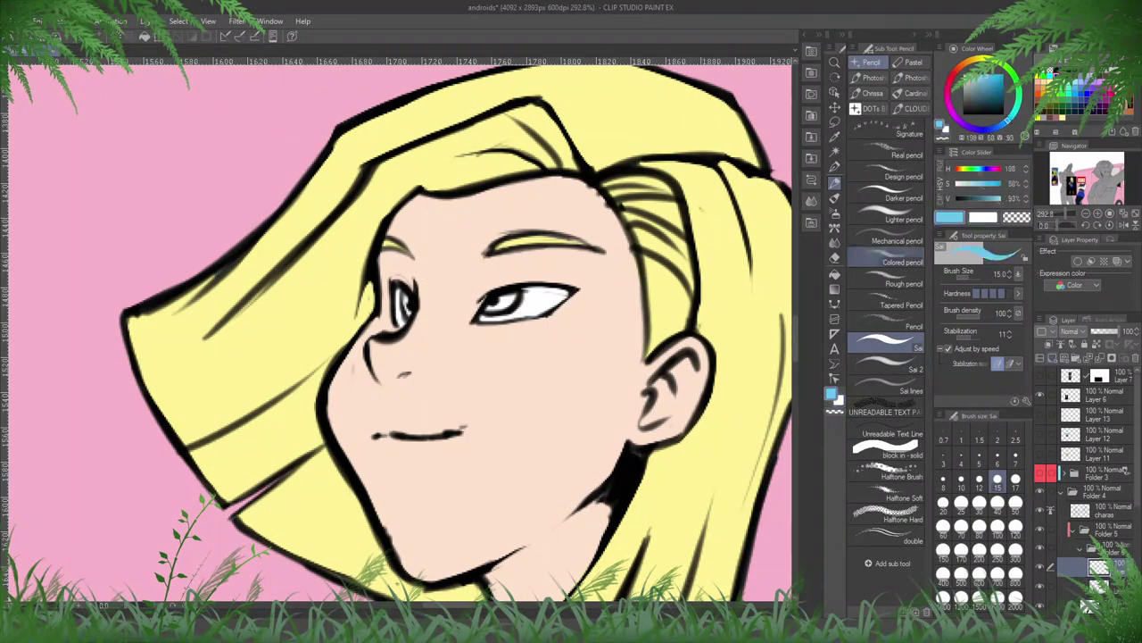
{"action": "left_click_drag", "start_coordinate": [490, 309], "coordinate": [518, 300]}
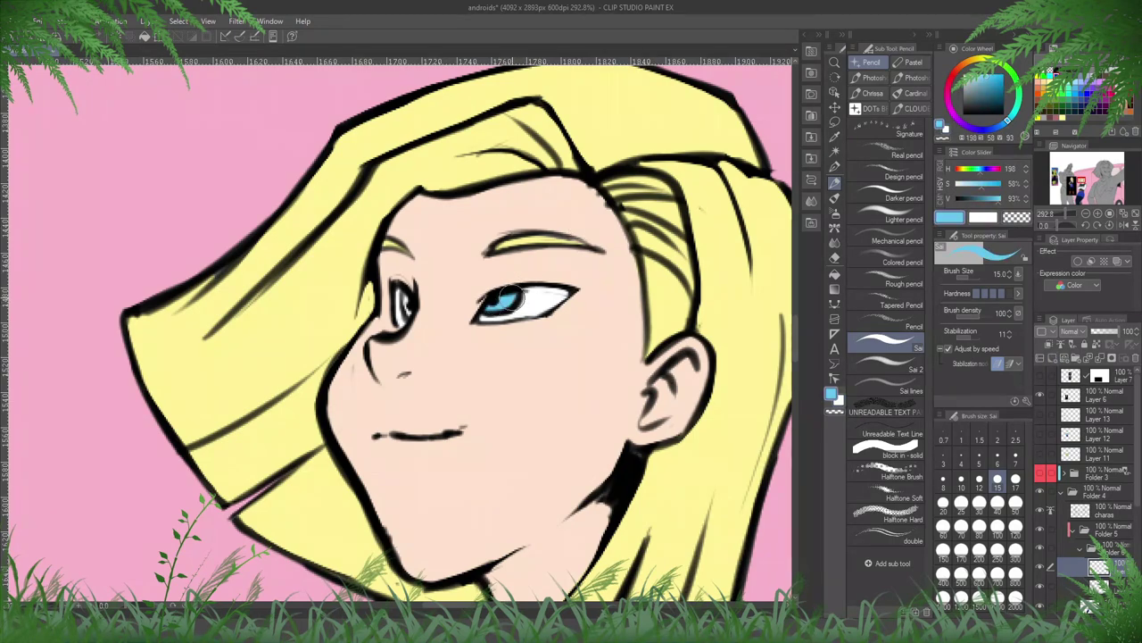
{"action": "left_click_drag", "start_coordinate": [409, 293], "coordinate": [407, 308]}
{"action": "scroll", "coordinate": [428, 298], "scroll_direction": "down", "scroll_amount": 6}
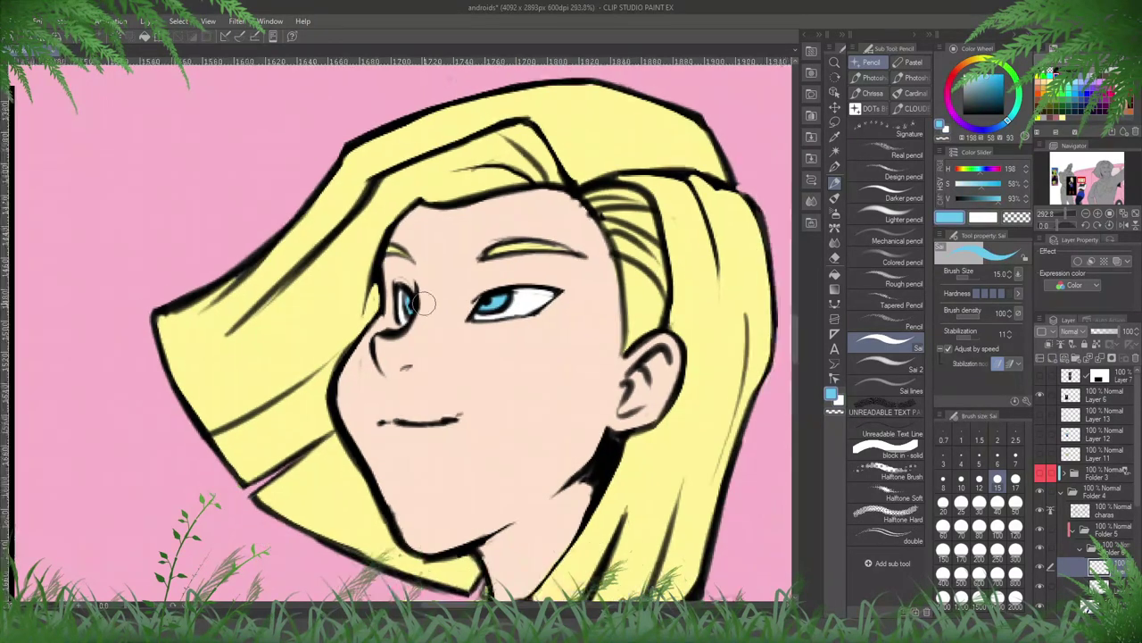
{"action": "scroll", "coordinate": [346, 339], "scroll_direction": "down", "scroll_amount": 1}
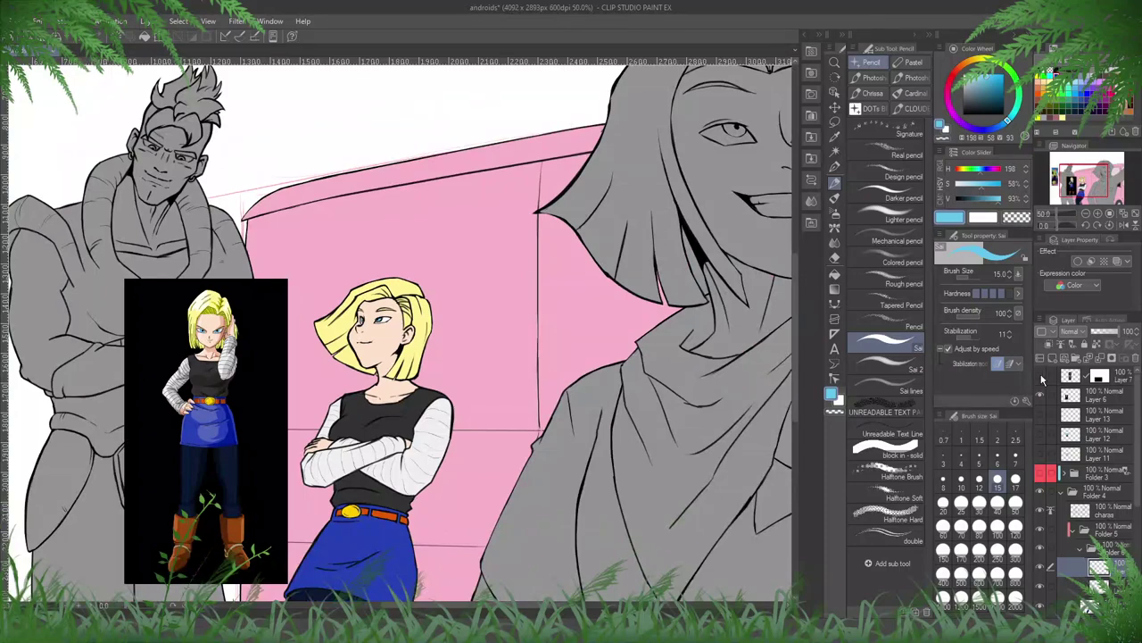
- Show the reference image of the black-haired man with the orange scarf and sample the light blue of its eyes
{"action": "left_click", "coordinate": [1040, 375]}
{"action": "scroll", "coordinate": [524, 154], "scroll_direction": "up", "scroll_amount": 3}
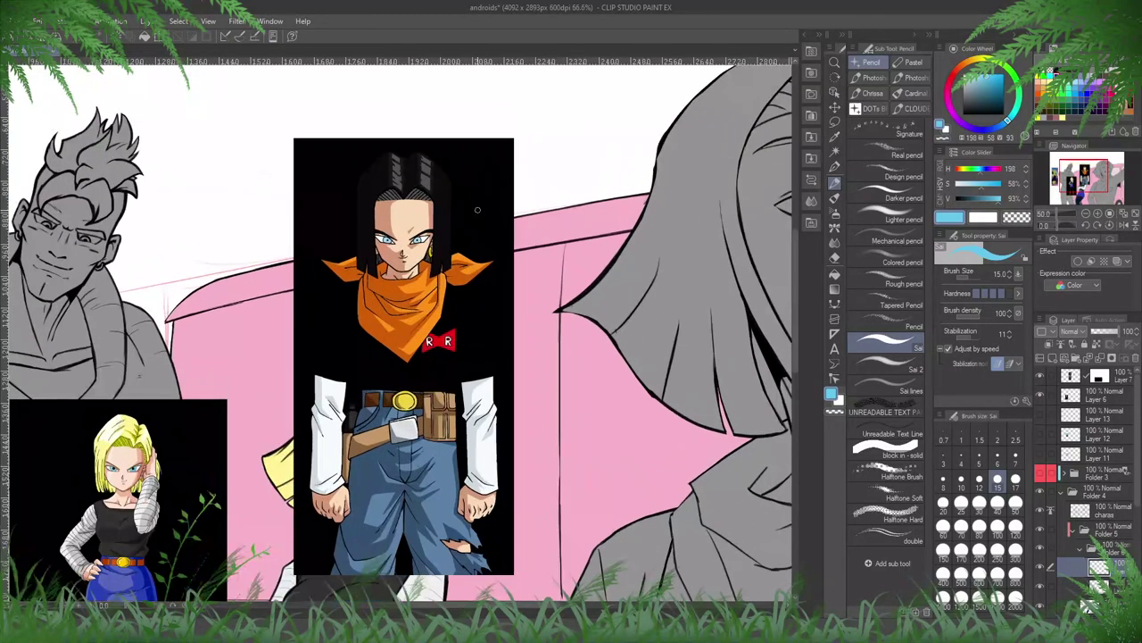
{"action": "left_click", "coordinate": [421, 253], "text": "alt"}
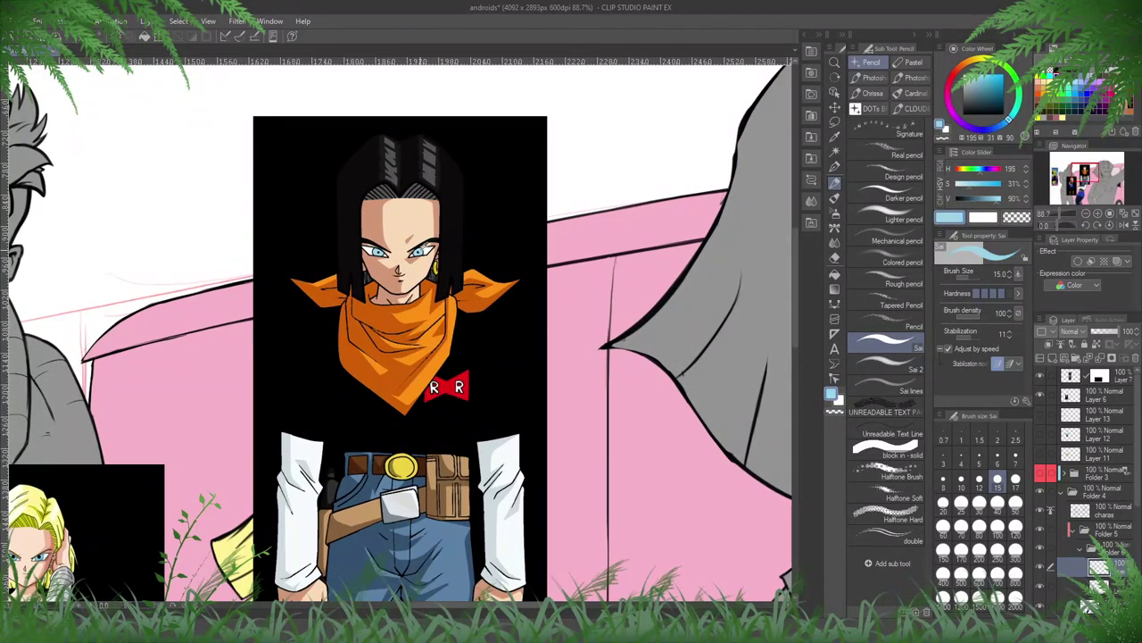
{"action": "scroll", "coordinate": [423, 249], "scroll_direction": "down", "scroll_amount": 3}
{"action": "left_click_drag", "start_coordinate": [768, 170], "coordinate": [405, 203]}
{"action": "scroll", "coordinate": [404, 203], "scroll_direction": "up", "scroll_amount": 2}
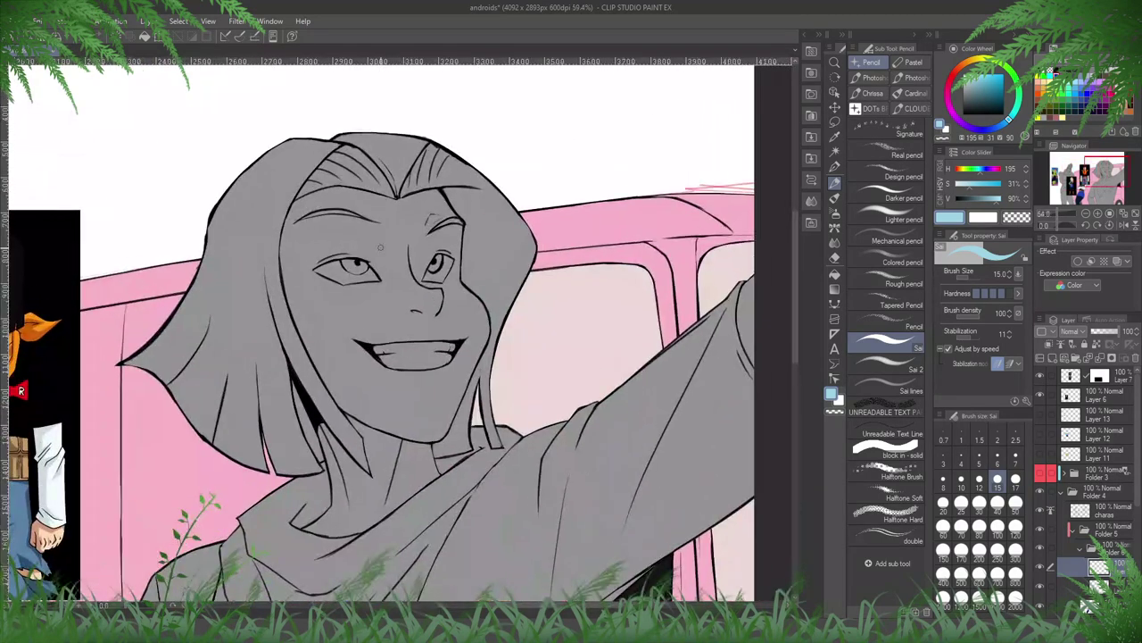
- Fill the whites of the large foreground man's eyes with white on the eye-whites layer
{"action": "left_click", "coordinate": [835, 274]}
{"action": "key", "text": "x"}
{"action": "scroll", "coordinate": [407, 242], "scroll_direction": "up", "scroll_amount": 3}
{"action": "left_click", "coordinate": [351, 290]}
{"action": "left_click", "coordinate": [450, 291]}
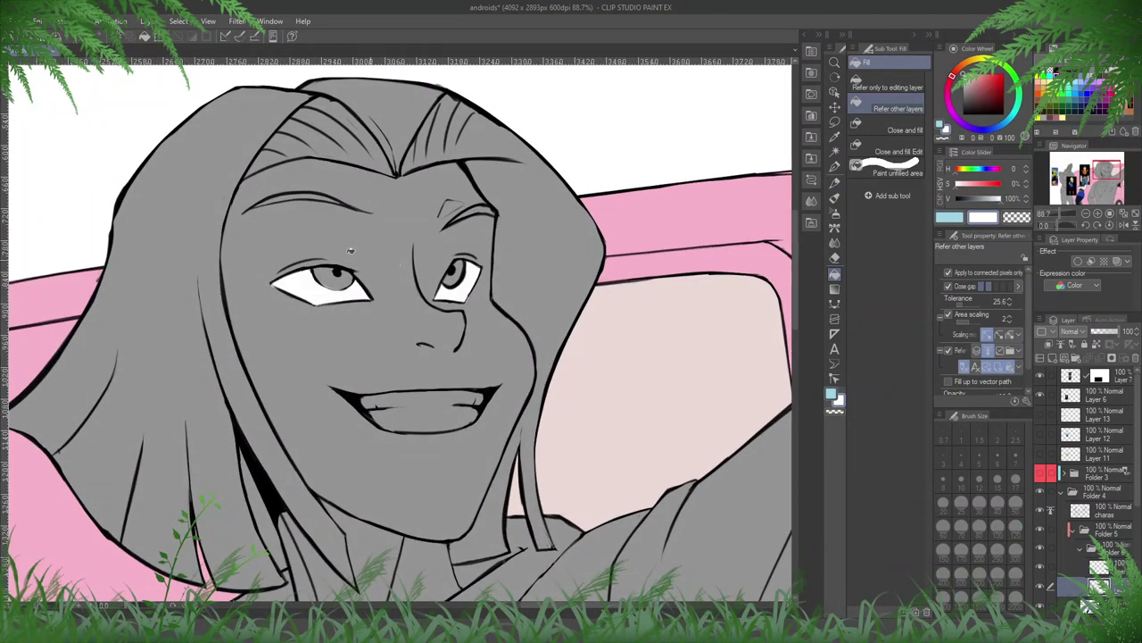
- Paint both of the foreground man's irises light blue on the iris layer with the Sai pencil at size 15
{"action": "scroll", "coordinate": [352, 251], "scroll_direction": "up", "scroll_amount": 3}
{"action": "key", "text": "e"}
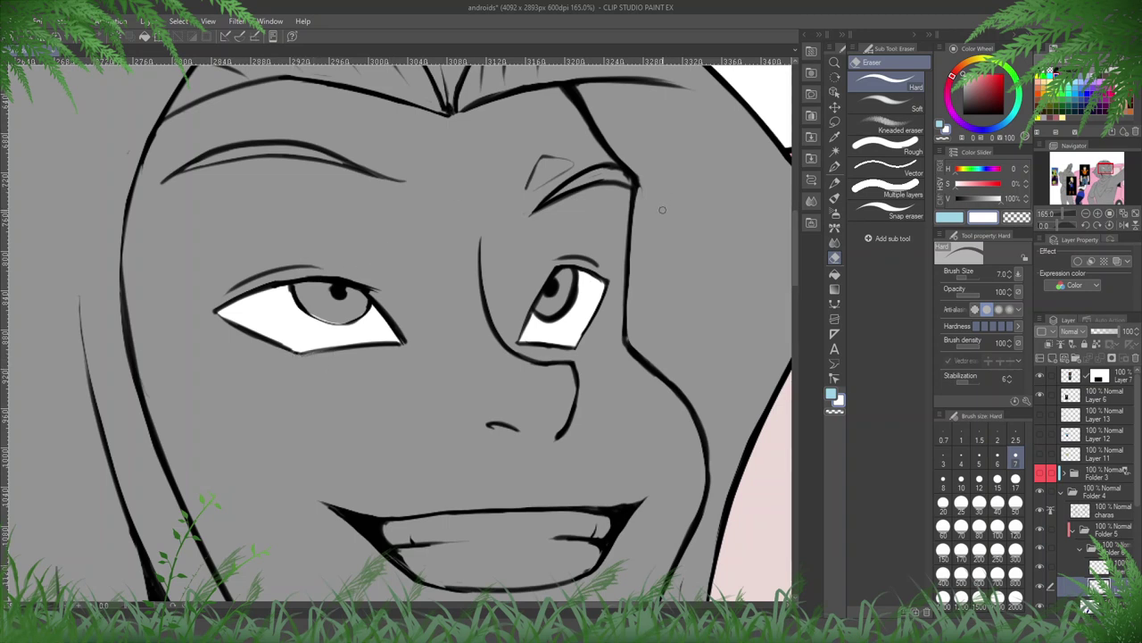
{"action": "left_click", "coordinate": [831, 393]}
{"action": "left_click", "coordinate": [1098, 567]}
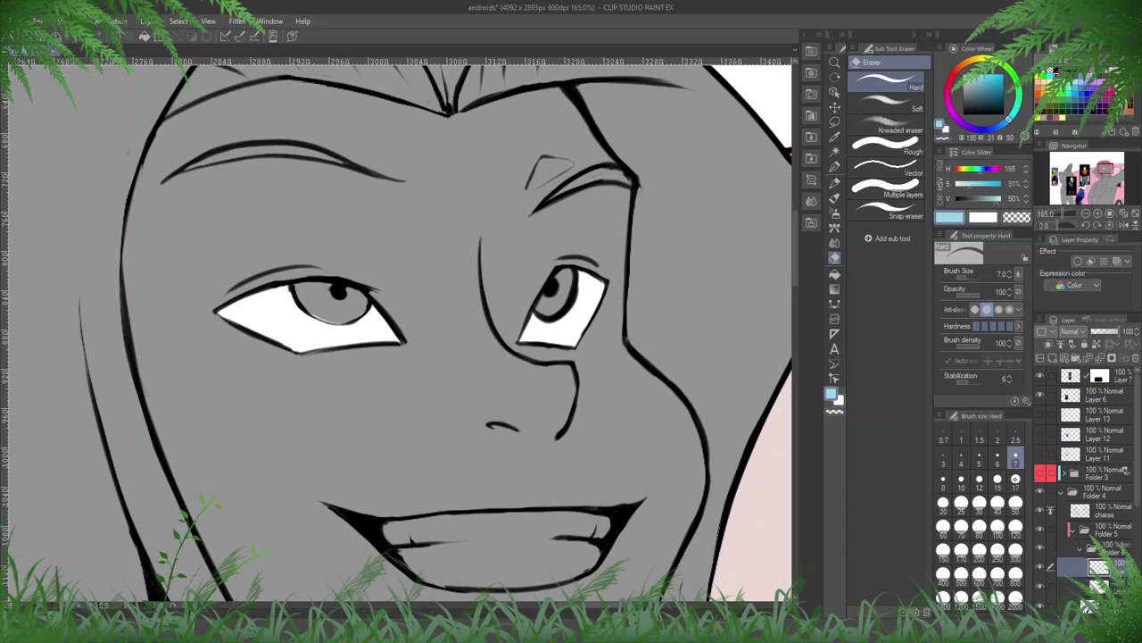
{"action": "left_click", "coordinate": [1016, 481]}
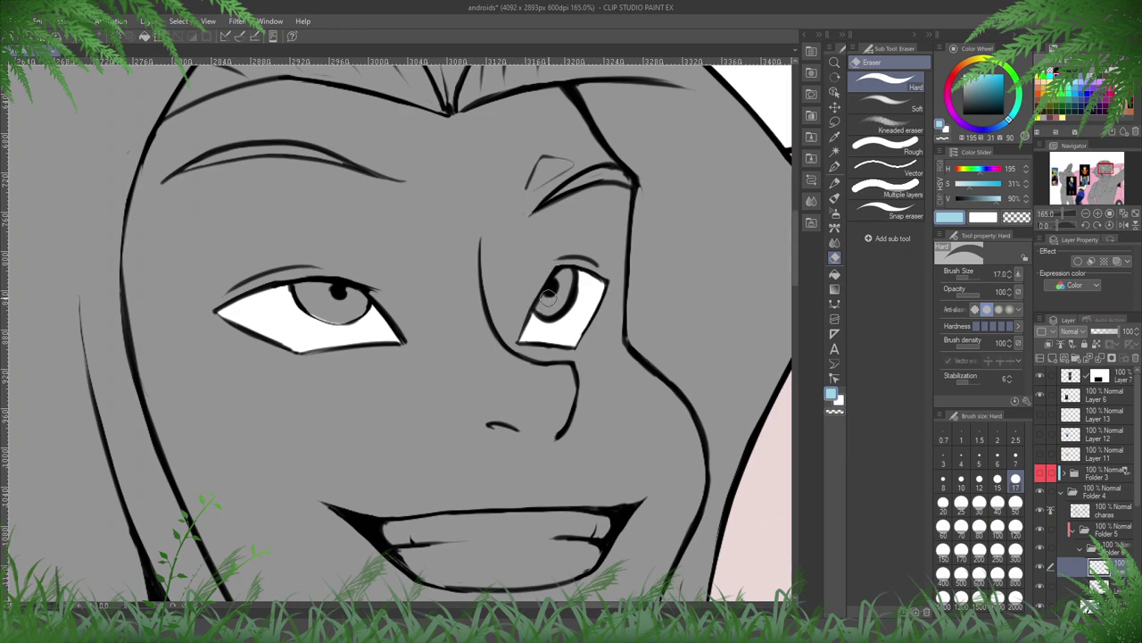
{"action": "key", "text": "p"}
{"action": "mouse_move", "coordinate": [548, 297]}
{"action": "left_mouse_down"}
{"action": "mouse_move", "coordinate": [560, 297]}
{"action": "mouse_move", "coordinate": [552, 311]}
{"action": "mouse_move", "coordinate": [567, 272]}
{"action": "mouse_move", "coordinate": [553, 285]}
{"action": "left_mouse_up"}
{"action": "key", "text": "h"}
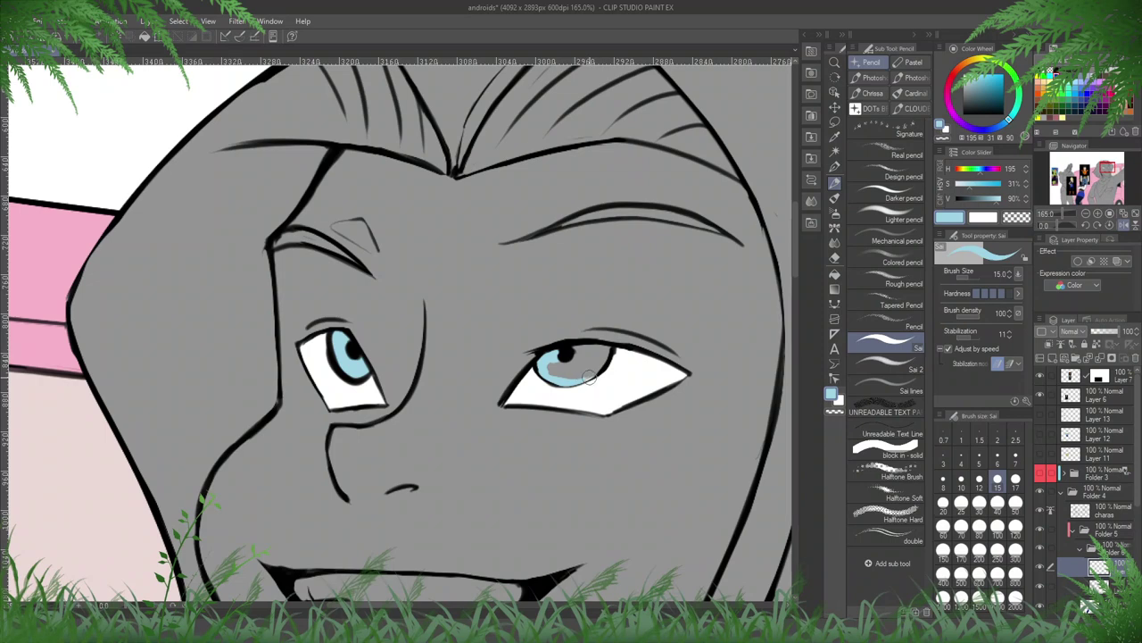
{"action": "mouse_move", "coordinate": [596, 368]}
{"action": "left_mouse_down"}
{"action": "mouse_move", "coordinate": [600, 348]}
{"action": "mouse_move", "coordinate": [562, 353]}
{"action": "mouse_move", "coordinate": [571, 372]}
{"action": "mouse_move", "coordinate": [585, 367]}
{"action": "left_mouse_up"}
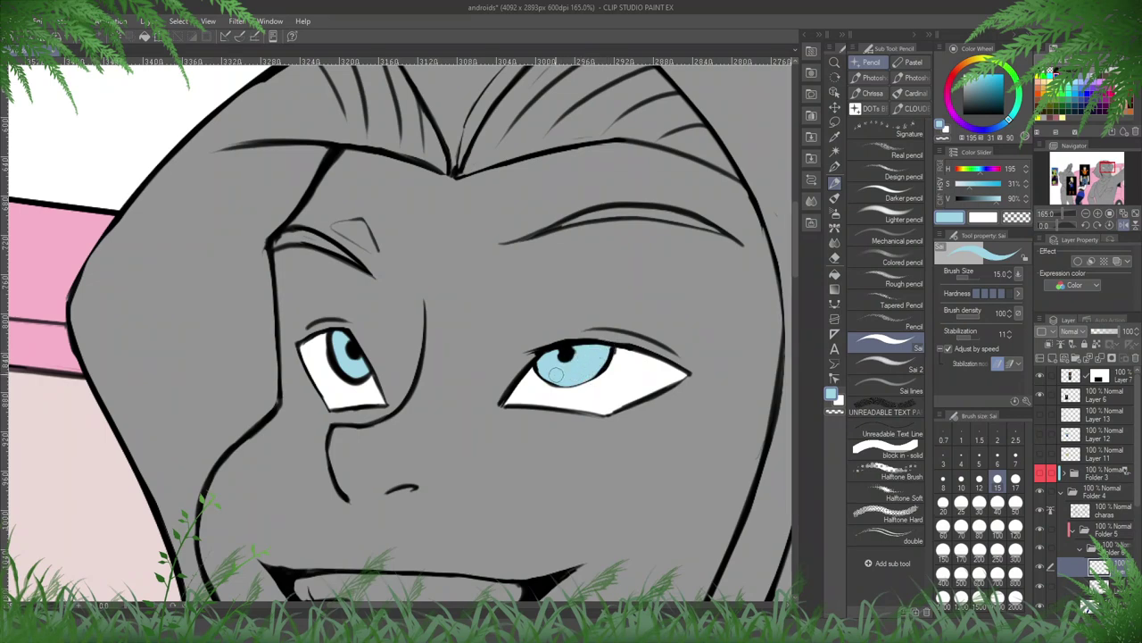
{"action": "key", "text": "h"}
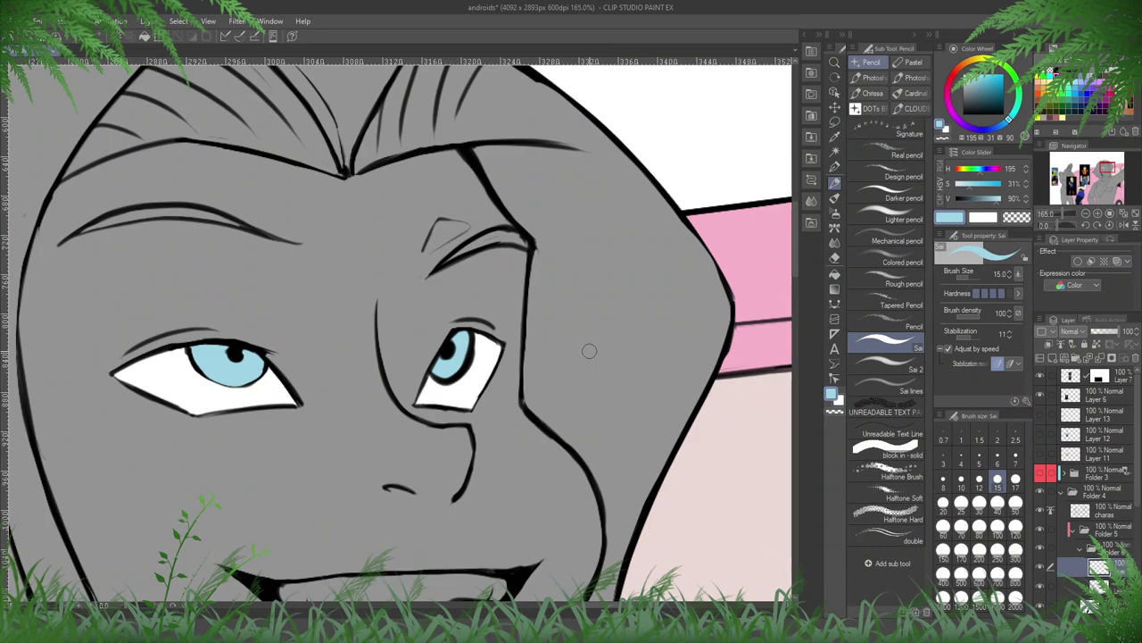
- Sample the skin tone from the black-haired man's reference and hide his and the blonde woman's reference images
{"action": "scroll", "coordinate": [590, 351], "scroll_direction": "down", "scroll_amount": 7}
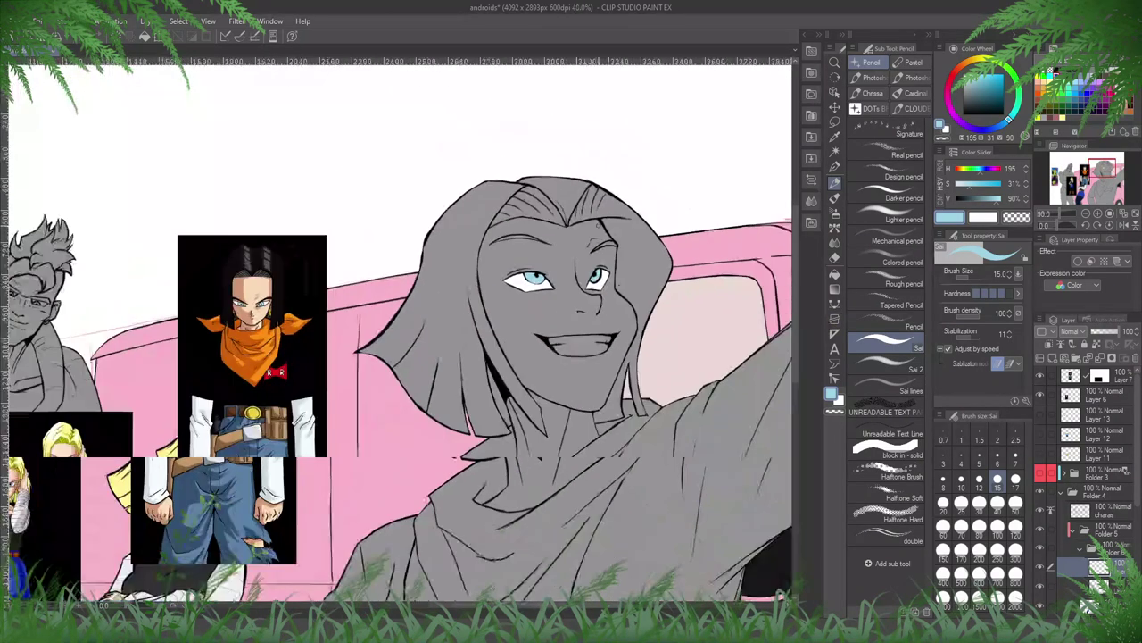
{"action": "scroll", "coordinate": [338, 376], "scroll_direction": "up", "scroll_amount": 2}
{"action": "left_click", "coordinate": [314, 222], "text": "alt"}
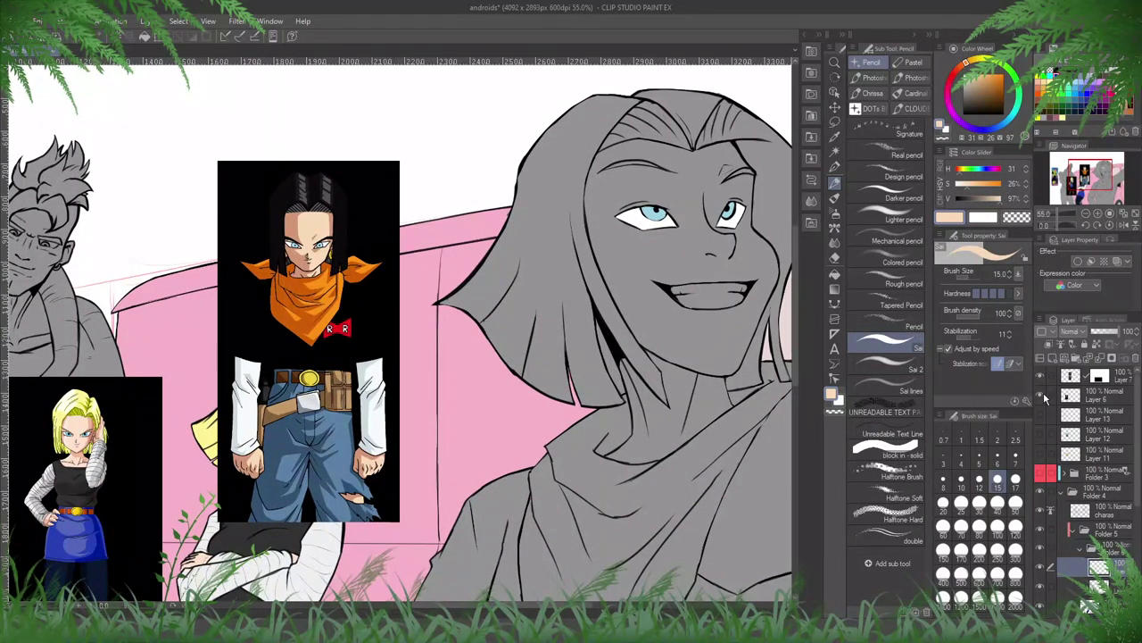
{"action": "left_click", "coordinate": [1042, 395]}
{"action": "left_click", "coordinate": [1041, 376]}
{"action": "scroll", "coordinate": [1089, 481], "scroll_direction": "down", "scroll_amount": 1}
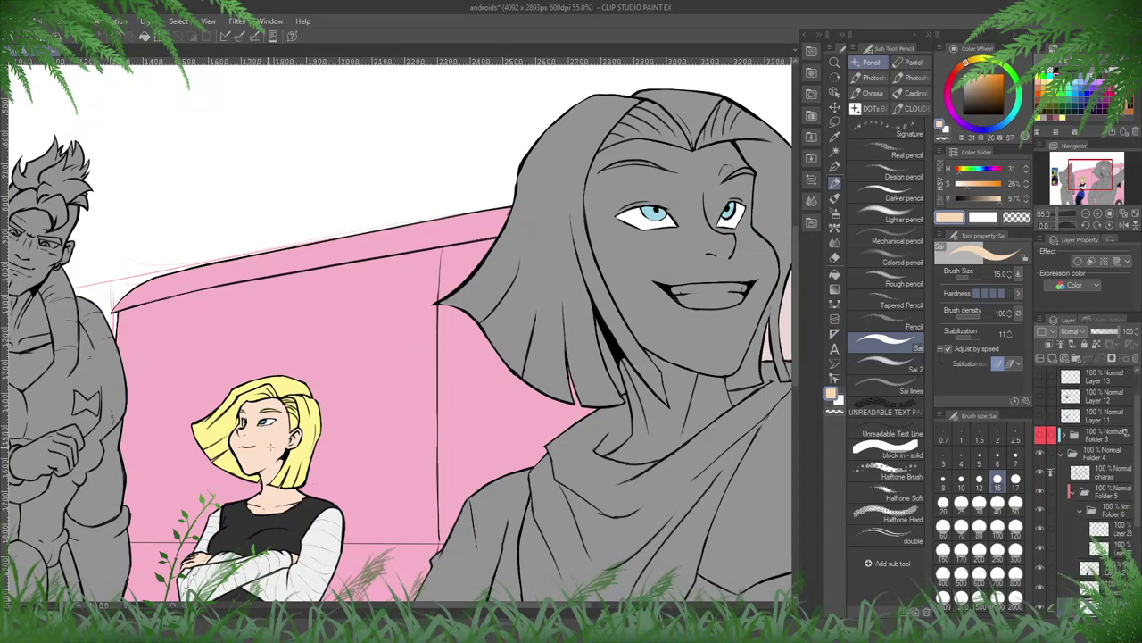
- Fill the foreground man's face and neck with the sampled skin tone
{"action": "left_click", "coordinate": [835, 274]}
{"action": "left_click", "coordinate": [699, 326]}
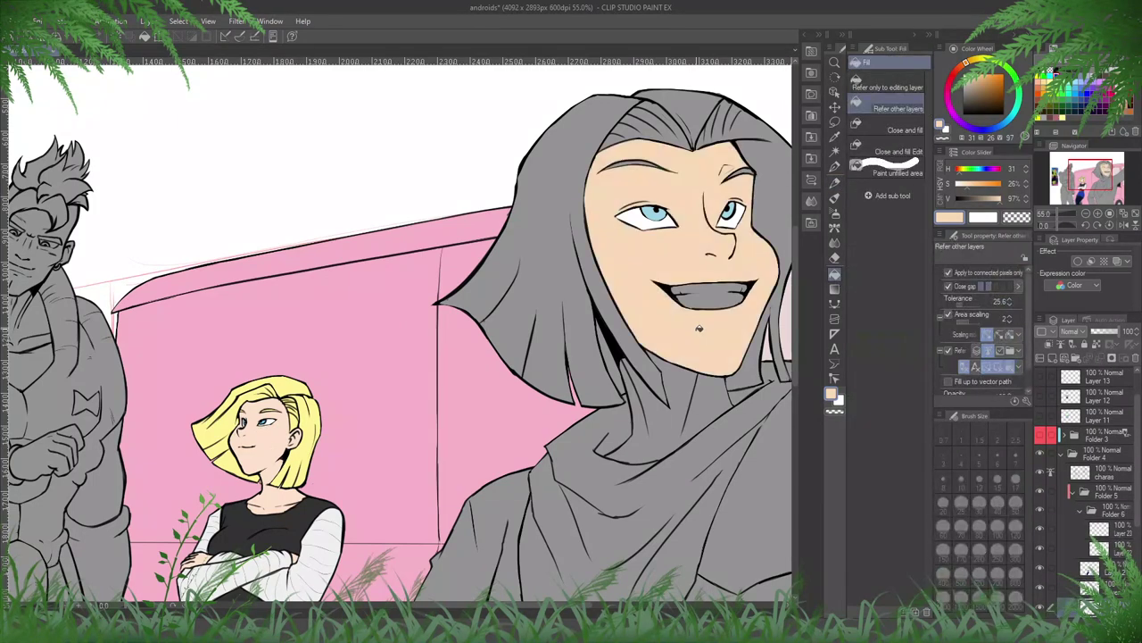
{"action": "left_click", "coordinate": [681, 388]}
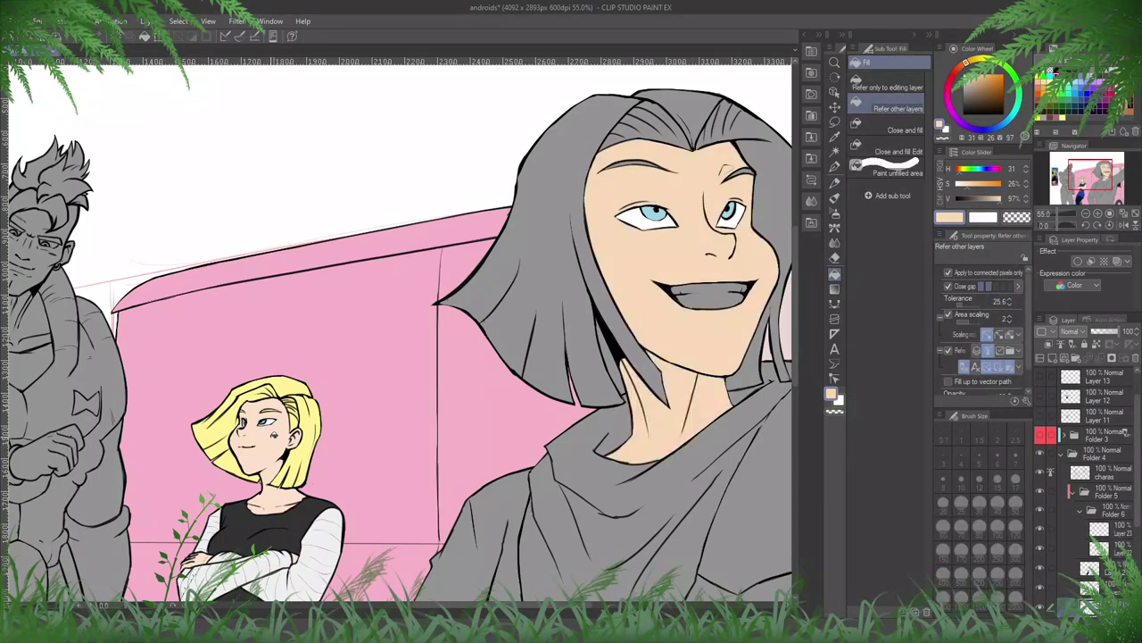
- Show the close-up reference of the red-haired man and sample the pale skin tone from its face
{"action": "scroll", "coordinate": [651, 258], "scroll_direction": "down", "scroll_amount": 2}
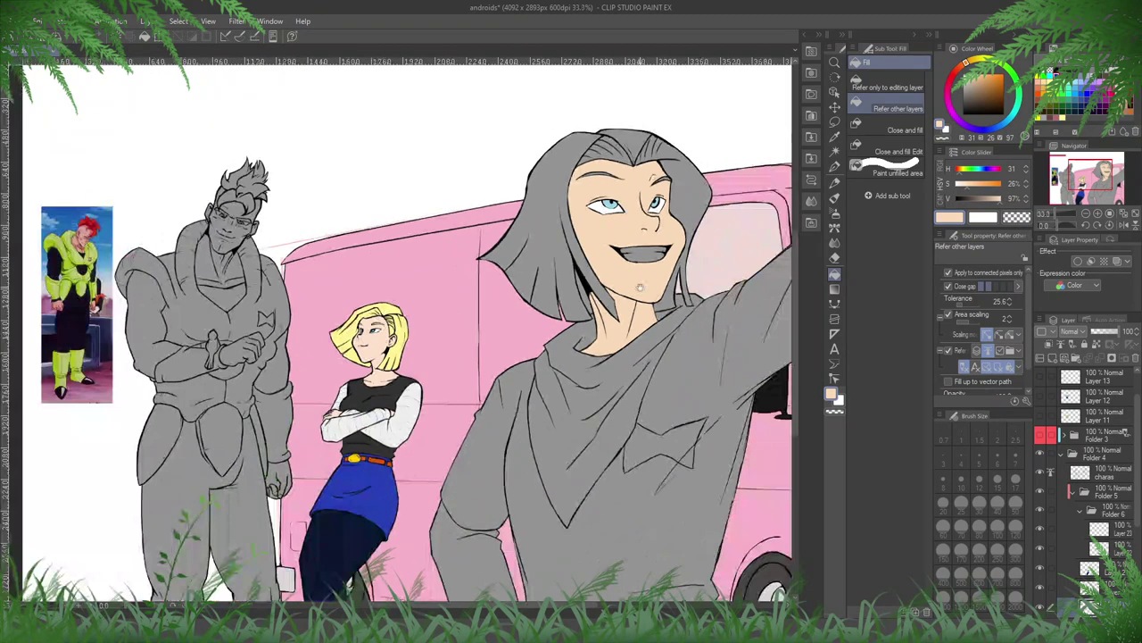
{"action": "left_click_drag", "start_coordinate": [675, 265], "coordinate": [480, 139]}
{"action": "scroll", "coordinate": [480, 139], "scroll_direction": "up", "scroll_amount": 3}
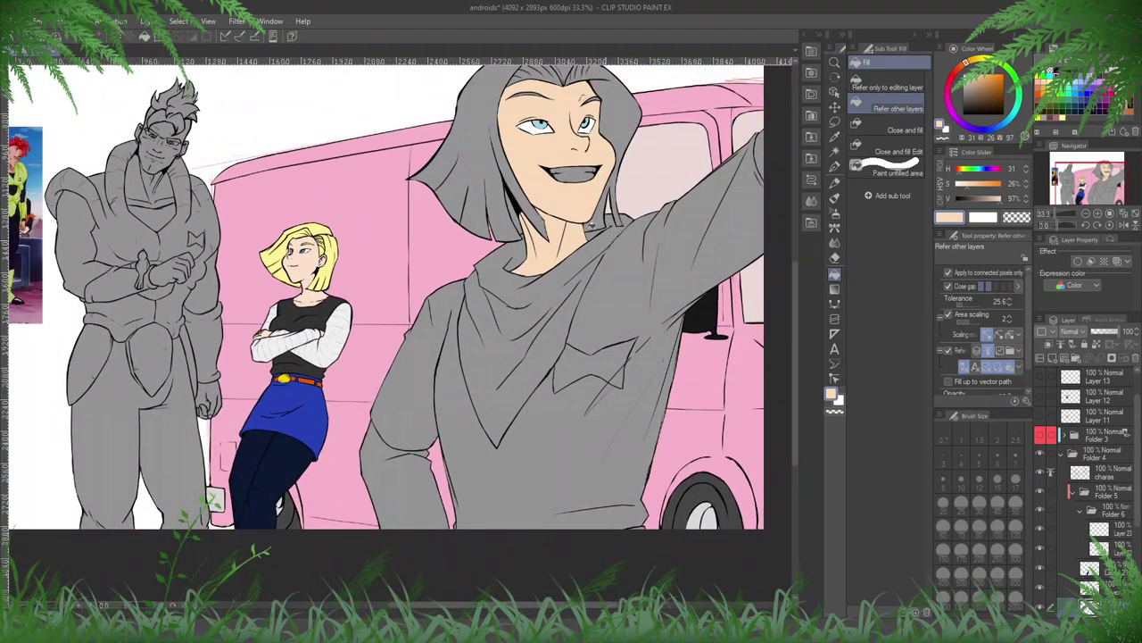
{"action": "scroll", "coordinate": [268, 256], "scroll_direction": "up", "scroll_amount": 2}
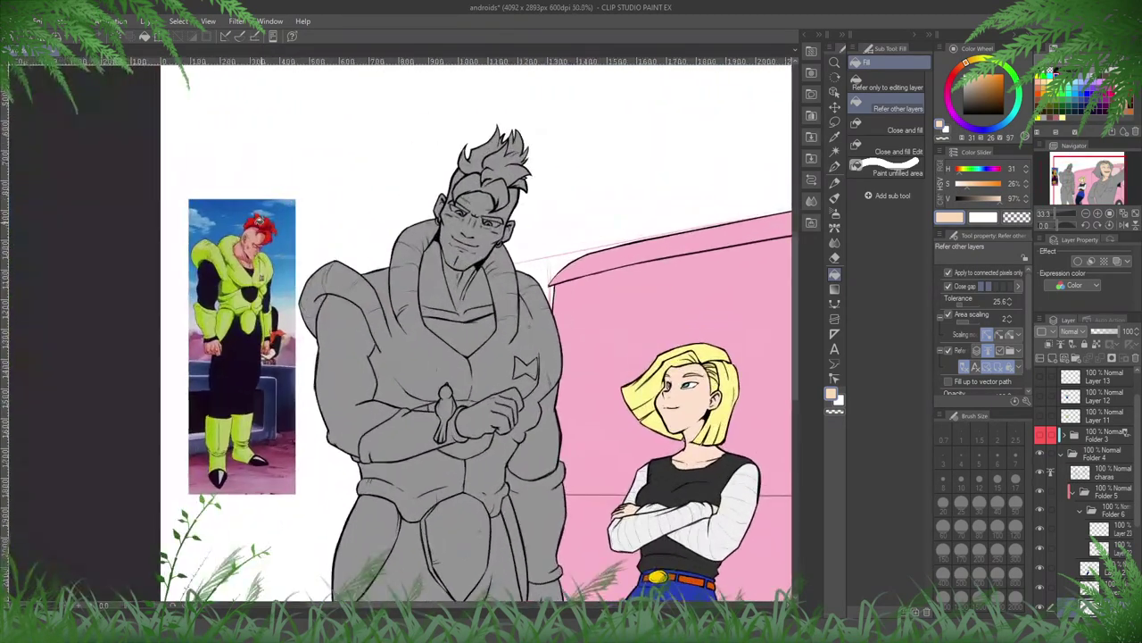
{"action": "scroll", "coordinate": [1036, 500], "scroll_direction": "down", "scroll_amount": 5}
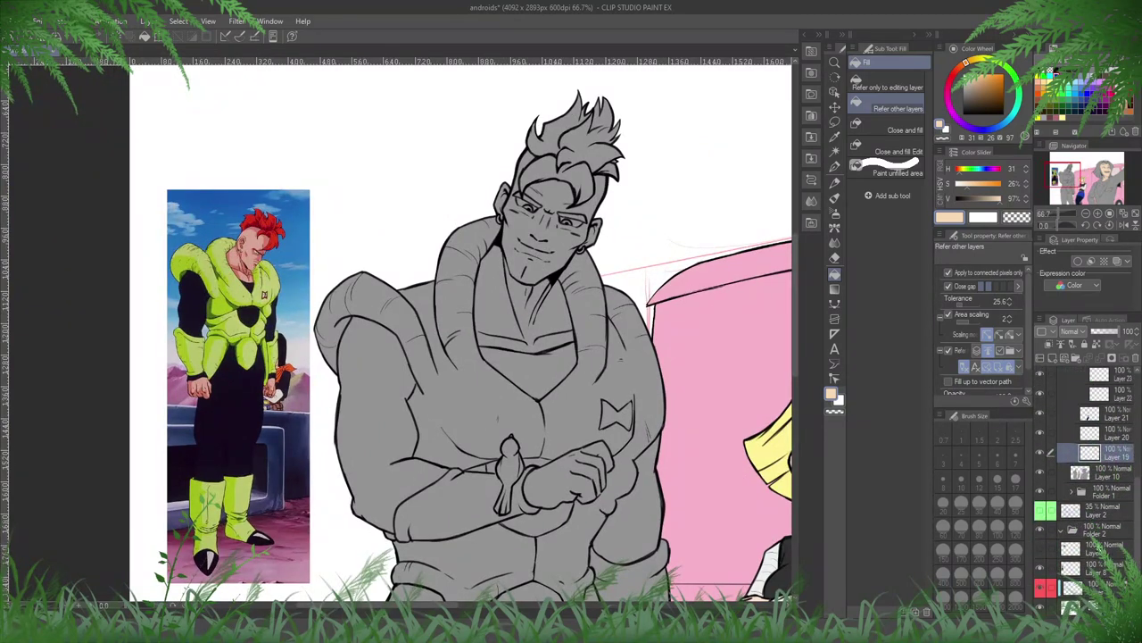
{"action": "left_click", "coordinate": [1040, 548]}
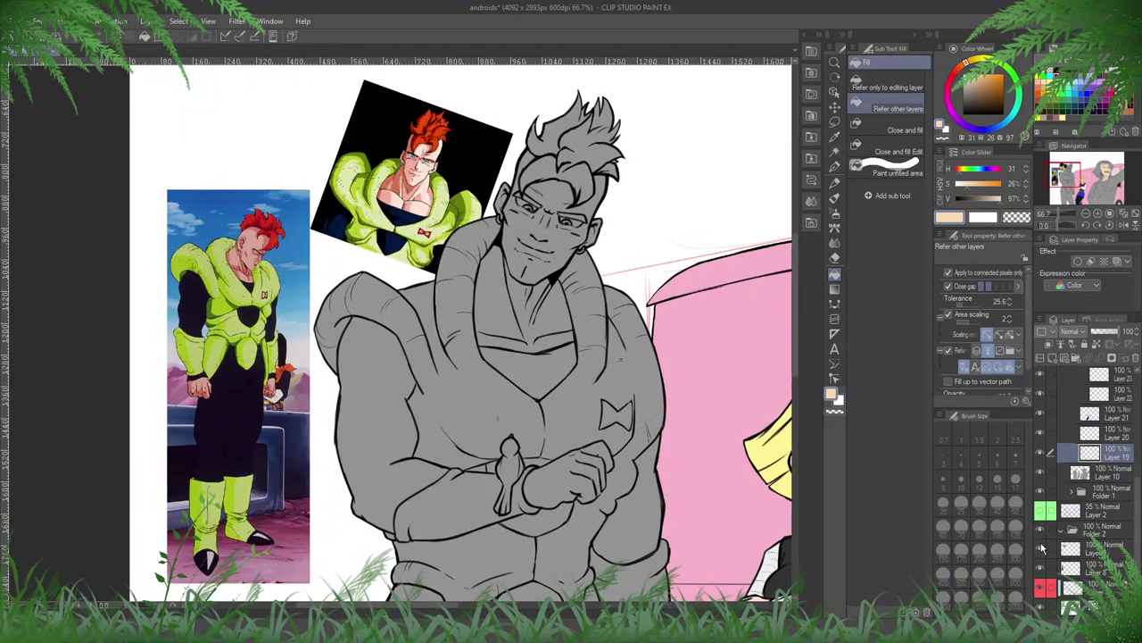
{"action": "left_click", "coordinate": [1071, 548]}
{"action": "scroll", "coordinate": [420, 158], "scroll_direction": "up", "scroll_amount": 2}
{"action": "left_click", "coordinate": [422, 177], "text": "alt"}
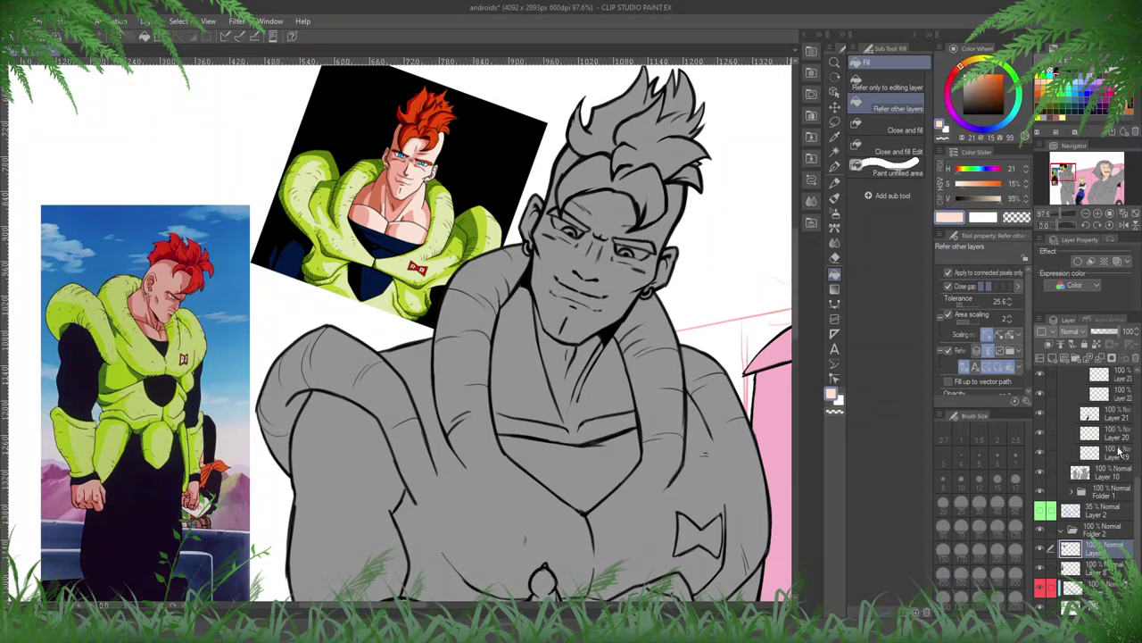
- Fill the armored man's face, shaved side of the head, ears, neck and upper chest with the pale skin tone on Layer 19
{"action": "left_click", "coordinate": [1120, 453]}
{"action": "left_click", "coordinate": [560, 277]}
{"action": "left_click", "coordinate": [563, 165]}
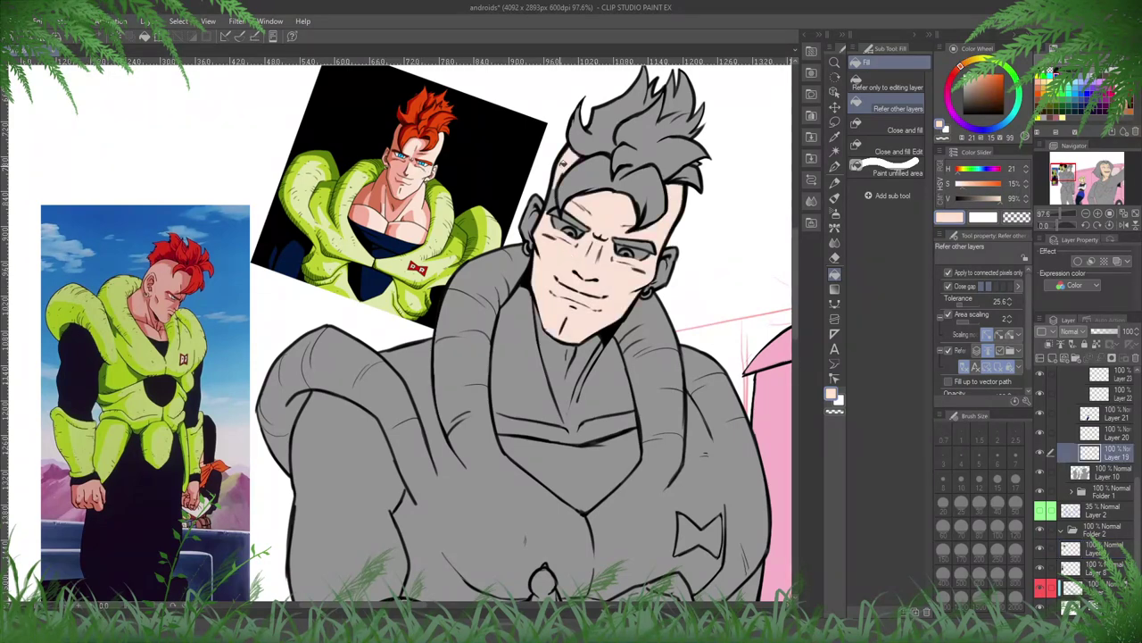
{"action": "left_click", "coordinate": [554, 202]}
{"action": "left_click", "coordinate": [532, 222]}
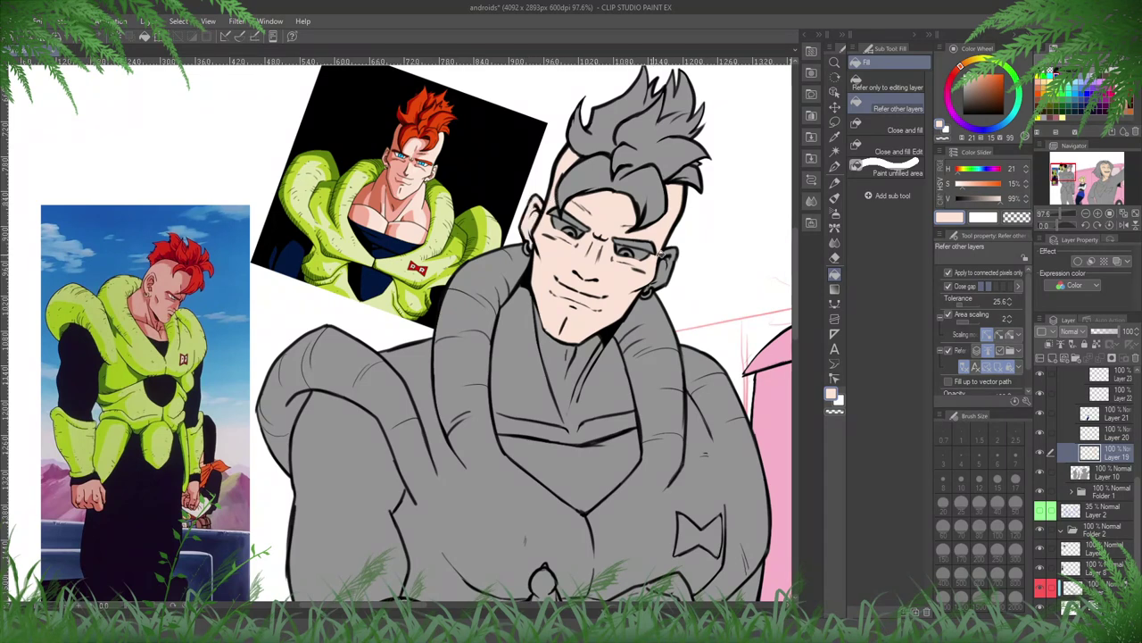
{"action": "left_click", "coordinate": [667, 268]}
{"action": "left_click", "coordinate": [605, 393]}
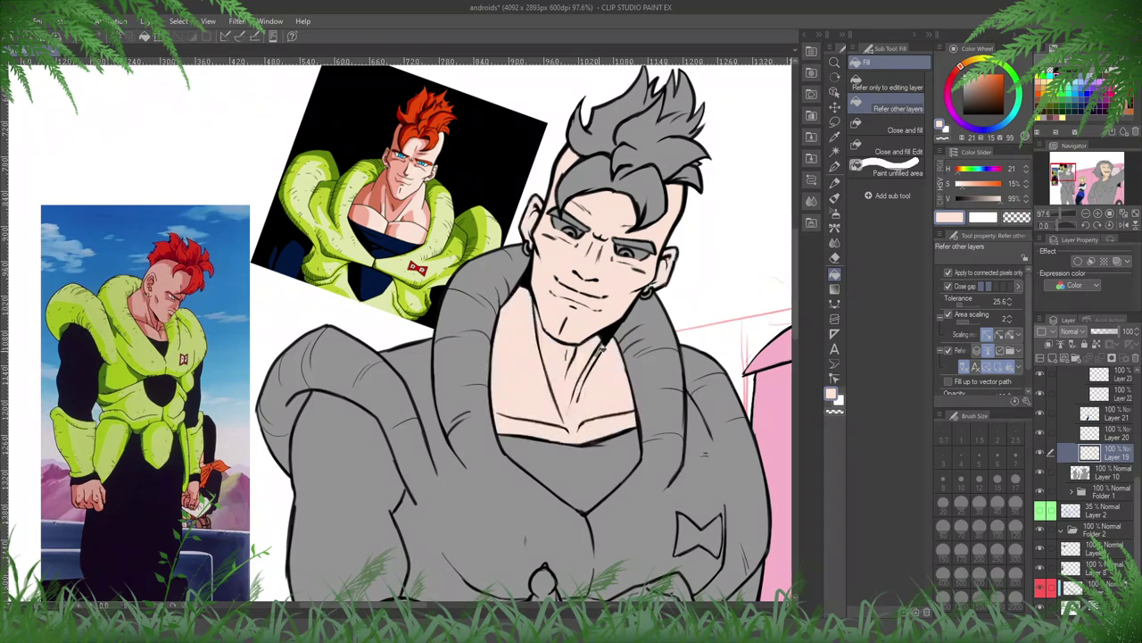
- Sample the red-orange from the reference hair and fill the armored man's hair and both eyebrows with it on Layer 20
{"action": "left_click", "coordinate": [443, 112], "text": "alt"}
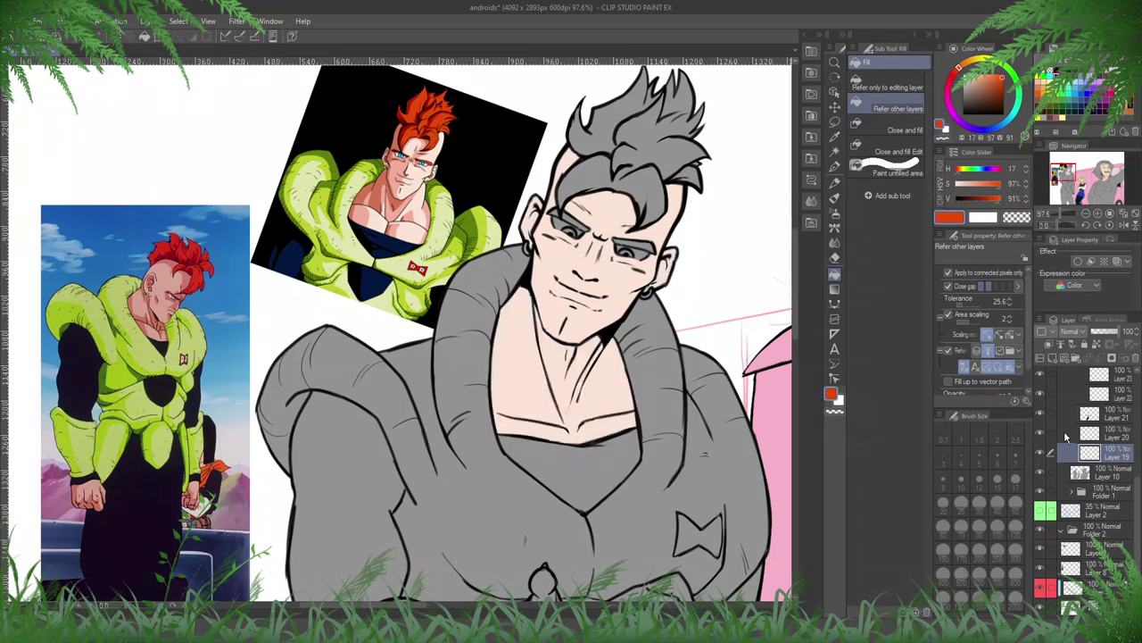
{"action": "left_click", "coordinate": [1116, 433]}
{"action": "left_click", "coordinate": [639, 139]}
{"action": "left_click", "coordinate": [628, 129]}
{"action": "left_click", "coordinate": [625, 177]}
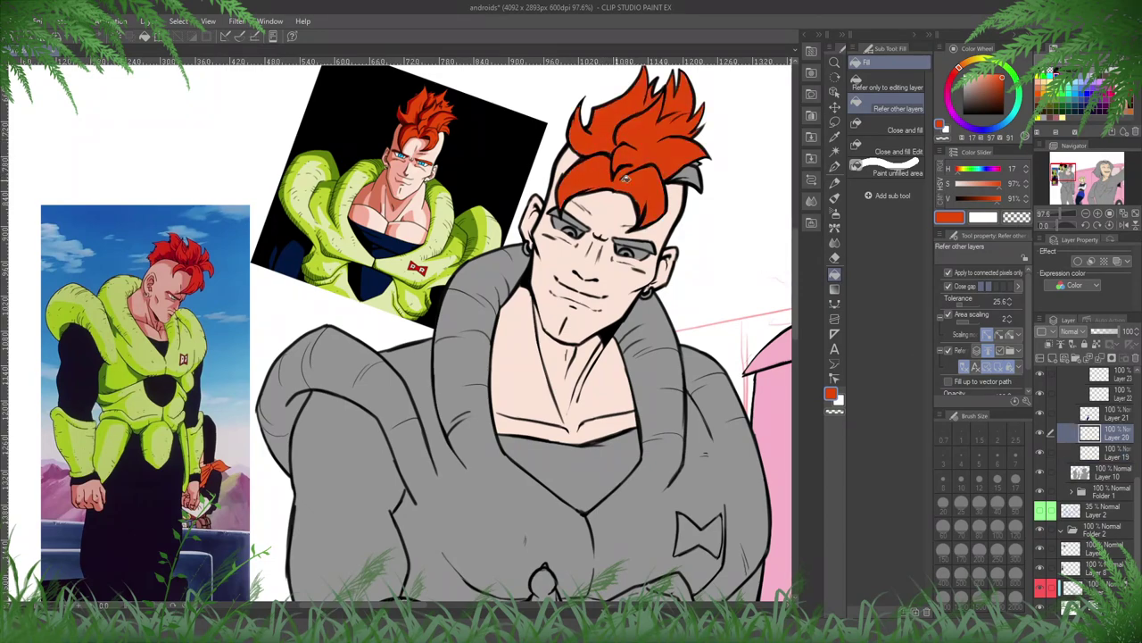
{"action": "left_click", "coordinate": [692, 167]}
{"action": "scroll", "coordinate": [630, 234], "scroll_direction": "up", "scroll_amount": 2}
{"action": "left_click", "coordinate": [651, 260]}
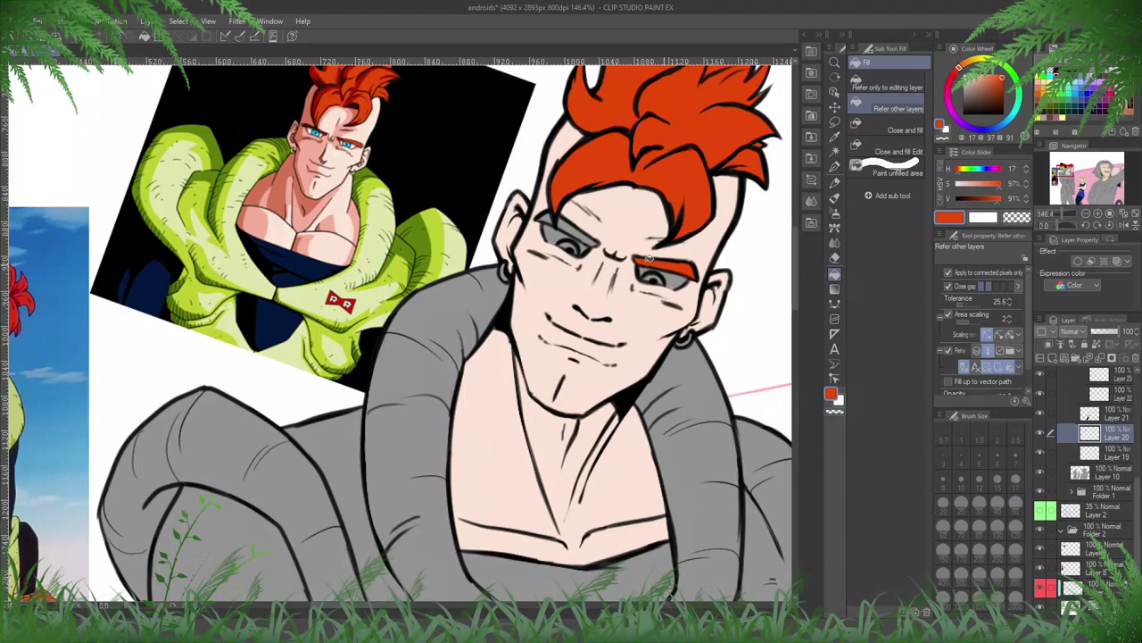
{"action": "left_click", "coordinate": [580, 230]}
{"action": "scroll", "coordinate": [398, 234], "scroll_direction": "down", "scroll_amount": 3}
- Show the black-haired man's reference, sample its dark hair color, adjust it to a neutral near-black and hide the reference again
{"action": "left_click_drag", "start_coordinate": [568, 196], "coordinate": [167, 107]}
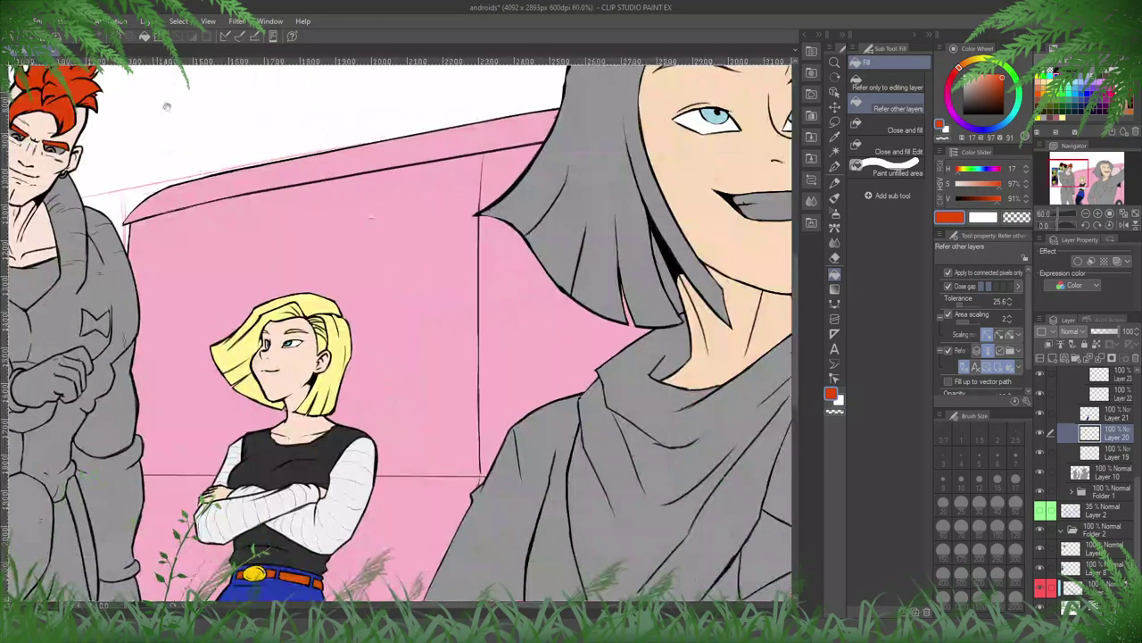
{"action": "left_click_drag", "start_coordinate": [535, 223], "coordinate": [373, 293]}
{"action": "scroll", "coordinate": [1035, 400], "scroll_direction": "down", "scroll_amount": 5}
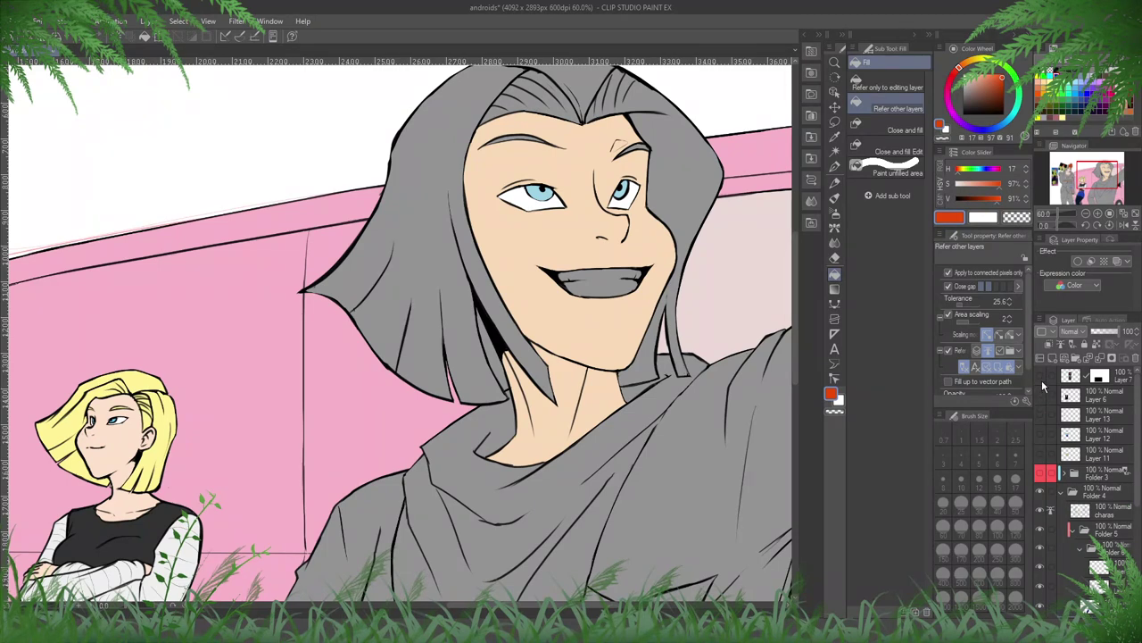
{"action": "left_click", "coordinate": [192, 179], "text": "alt"}
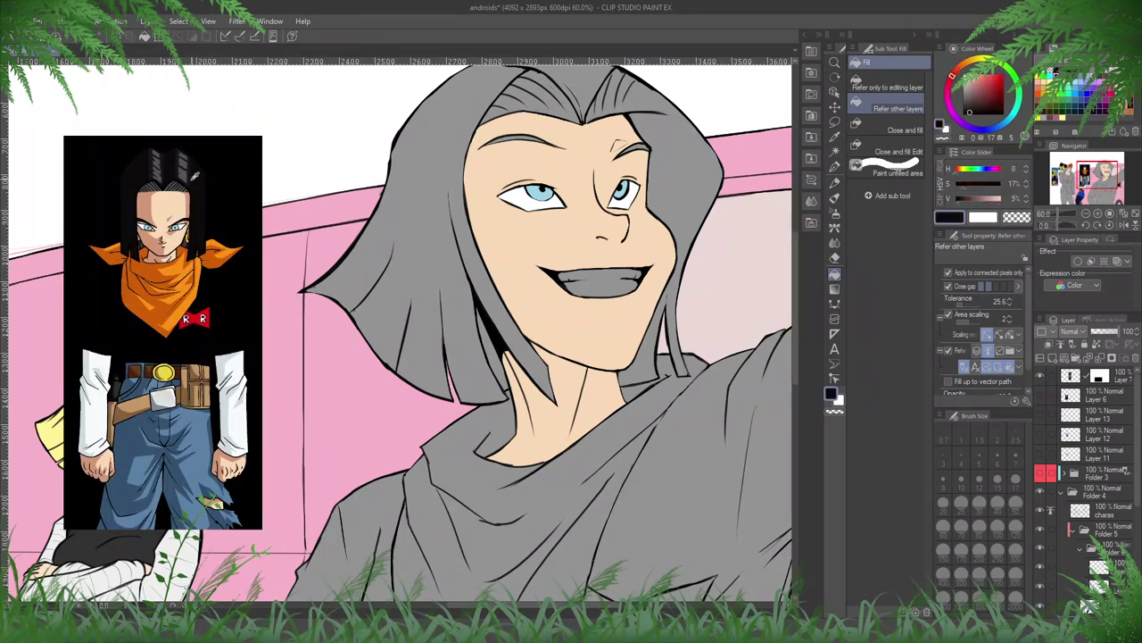
{"action": "left_click_drag", "start_coordinate": [979, 97], "coordinate": [964, 106]}
{"action": "left_click", "coordinate": [1039, 378]}
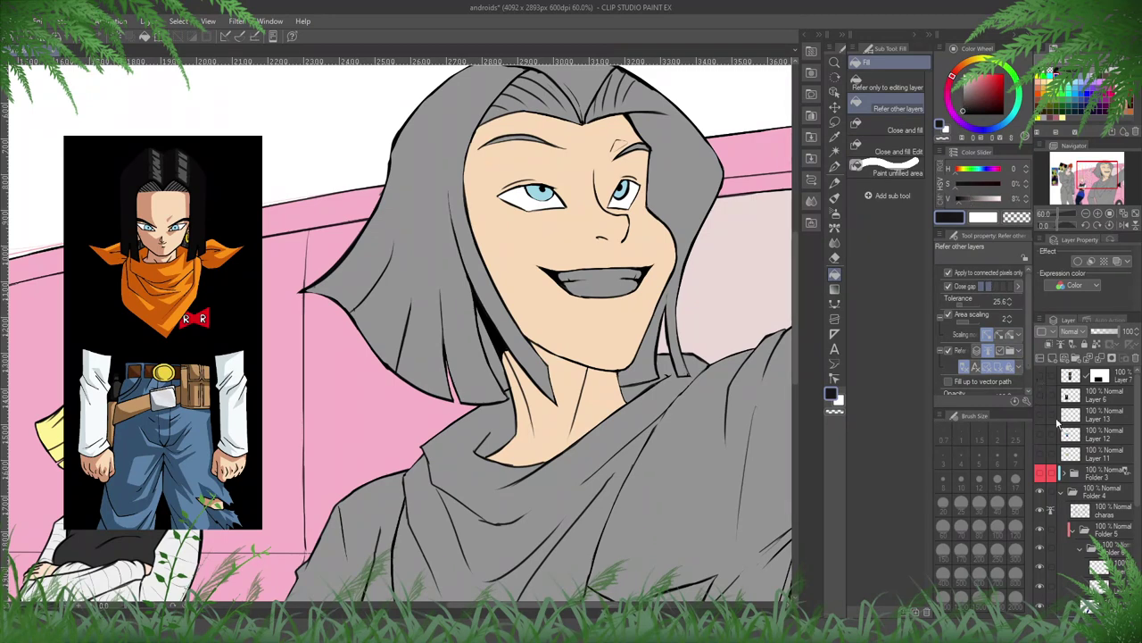
- Fill all the main sections of the foreground man's hair with the near-black on Layer 20
{"action": "scroll", "coordinate": [1083, 527], "scroll_direction": "down", "scroll_amount": 3}
{"action": "left_click", "coordinate": [694, 138]}
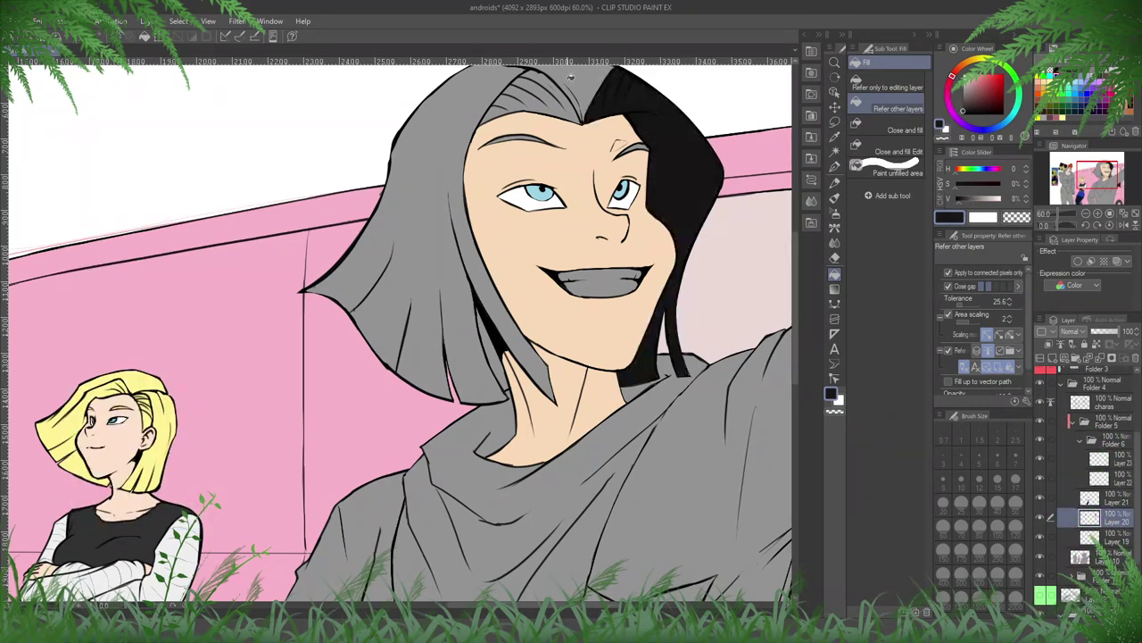
{"action": "left_click", "coordinate": [572, 79]}
{"action": "left_click", "coordinate": [402, 268]}
{"action": "left_click", "coordinate": [545, 80]}
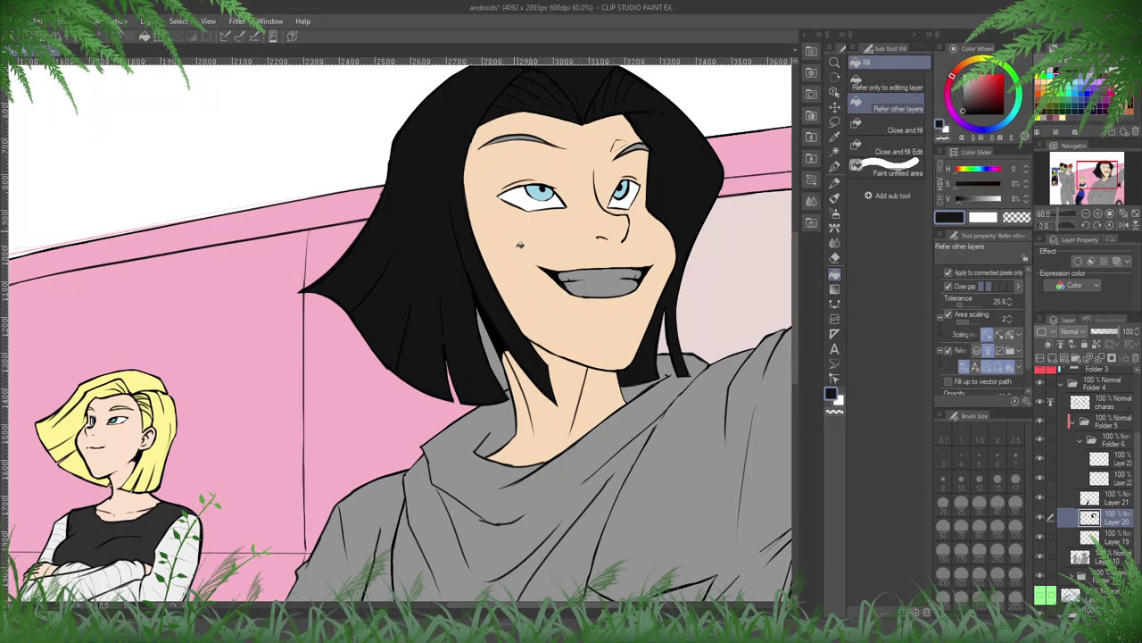
- Fill the inner hair beside the foreground man's neck with a slightly darker black than the rest of the hair
{"action": "left_click", "coordinate": [495, 351]}
{"action": "key", "text": "ctrl+z"}
{"action": "left_click_drag", "start_coordinate": [988, 86], "coordinate": [961, 116]}
{"action": "left_click", "coordinate": [492, 349]}
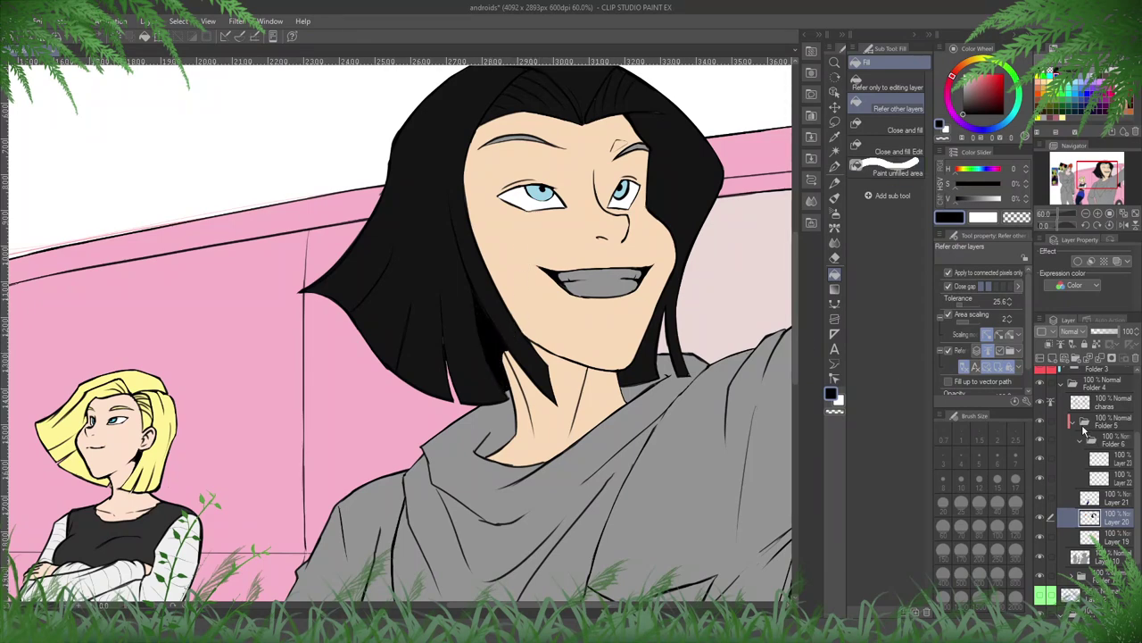
- Sample a dark grey at 33% brightness from the black-haired man's reference hair, showing the reference only for the sampling
{"action": "scroll", "coordinate": [1071, 411], "scroll_direction": "up", "scroll_amount": 3}
{"action": "left_click", "coordinate": [1040, 375]}
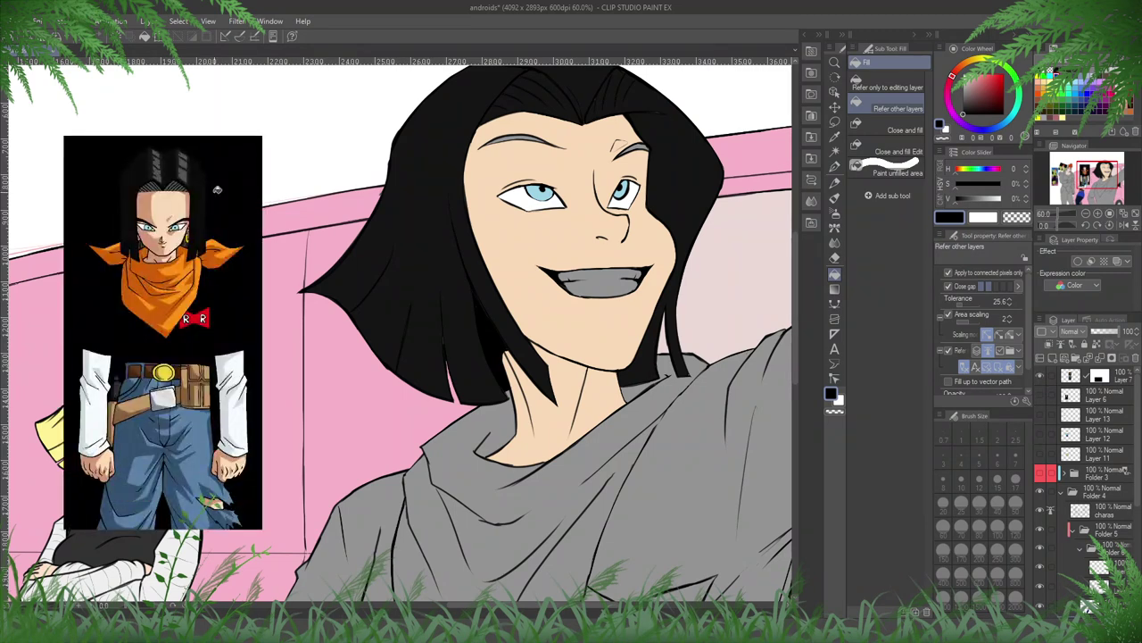
{"action": "scroll", "coordinate": [187, 174], "scroll_direction": "up", "scroll_amount": 2}
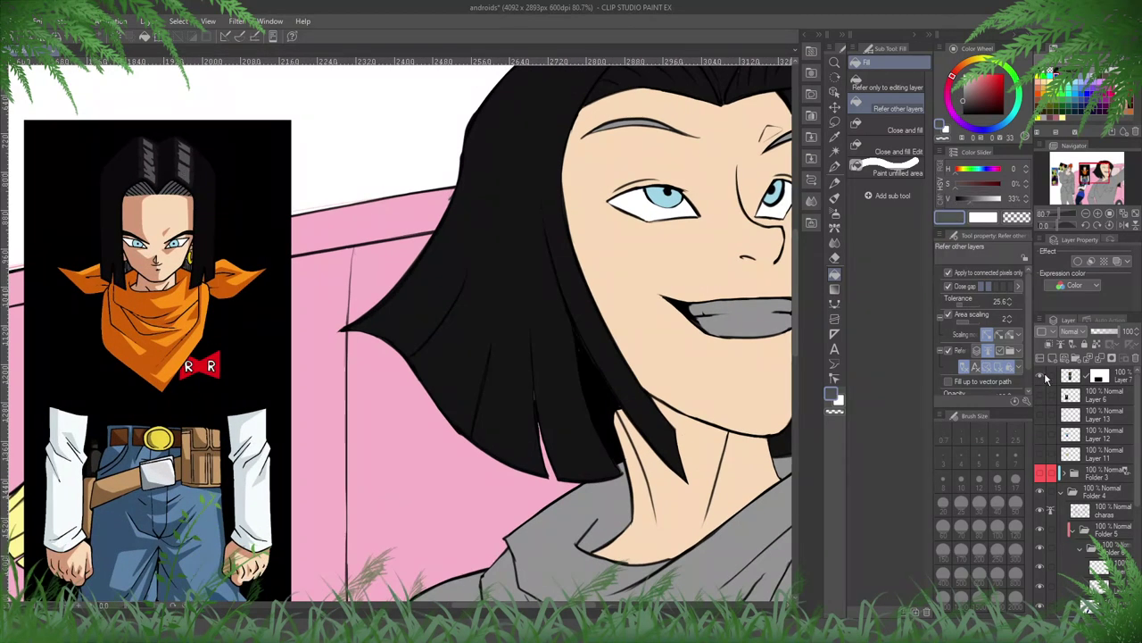
{"action": "left_click", "coordinate": [1040, 375]}
- Color both hairline sections beside the foreground man's parting dark grey, painting the right one on a new clipped layer with a size 50 Sai pencil
{"action": "scroll", "coordinate": [495, 236], "scroll_direction": "up", "scroll_amount": 3}
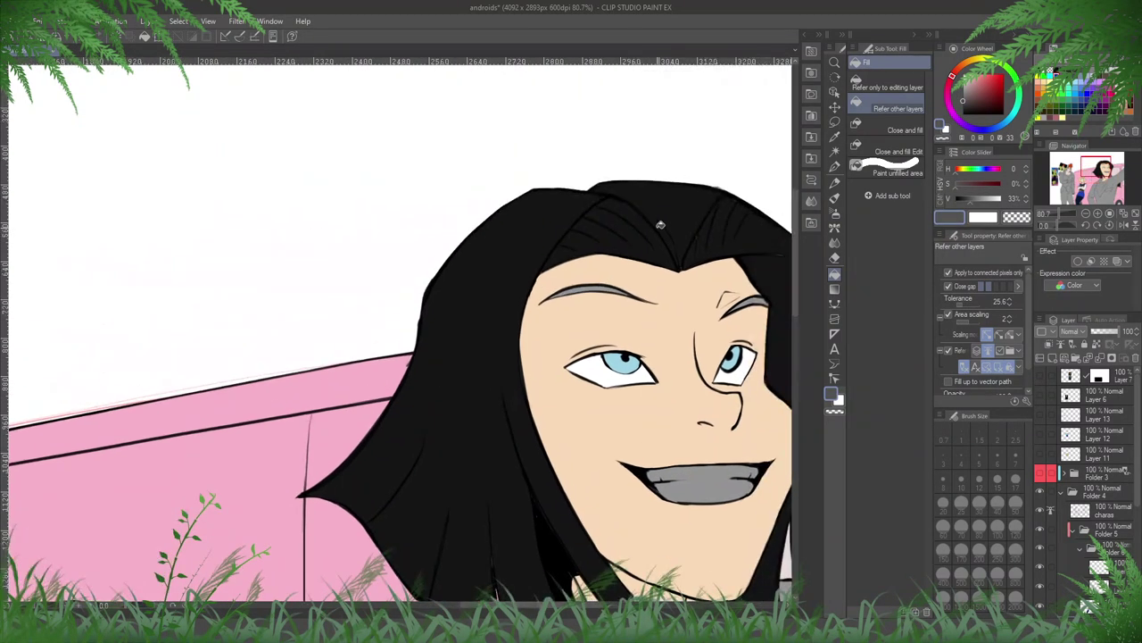
{"action": "scroll", "coordinate": [734, 232], "scroll_direction": "up", "scroll_amount": 2}
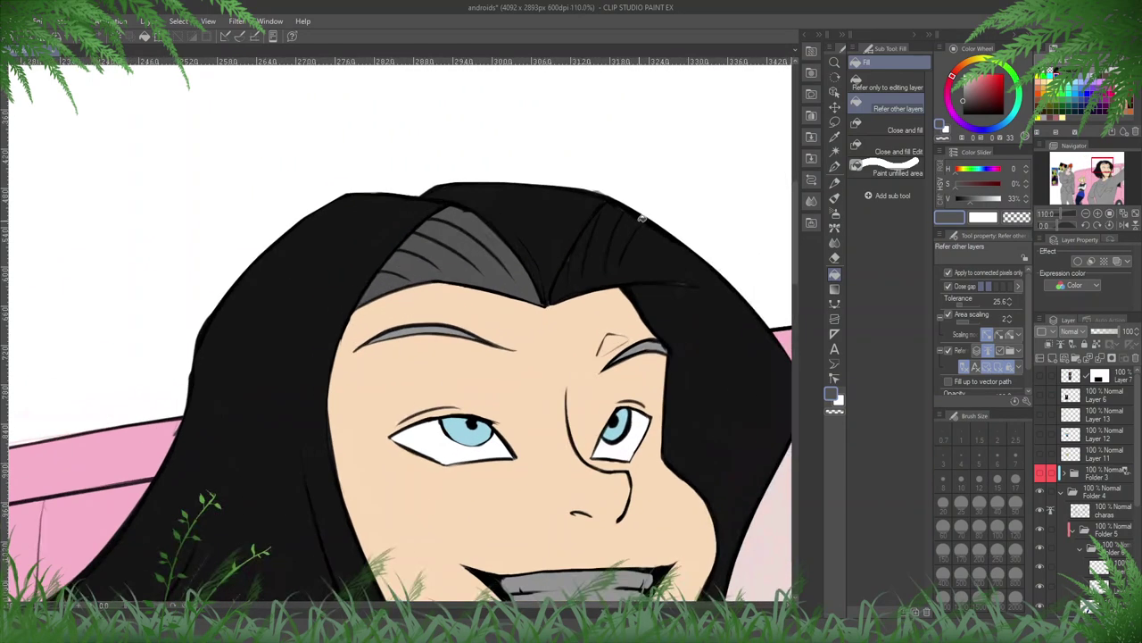
{"action": "key", "text": "p"}
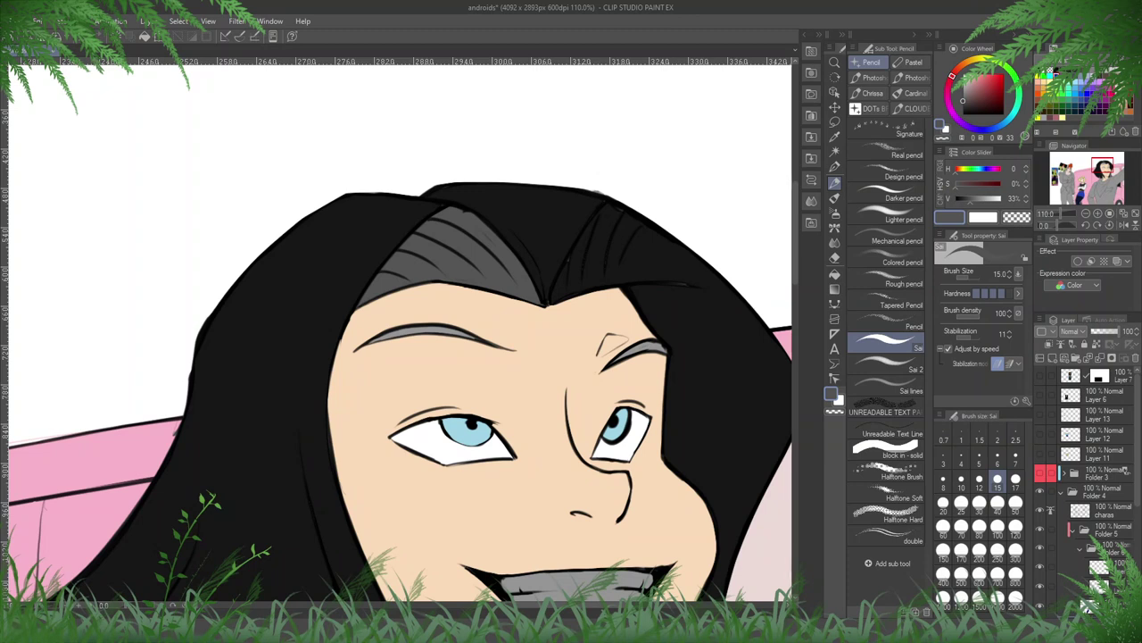
{"action": "scroll", "coordinate": [1121, 521], "scroll_direction": "down", "scroll_amount": 3}
{"action": "left_click", "coordinate": [1048, 345]}
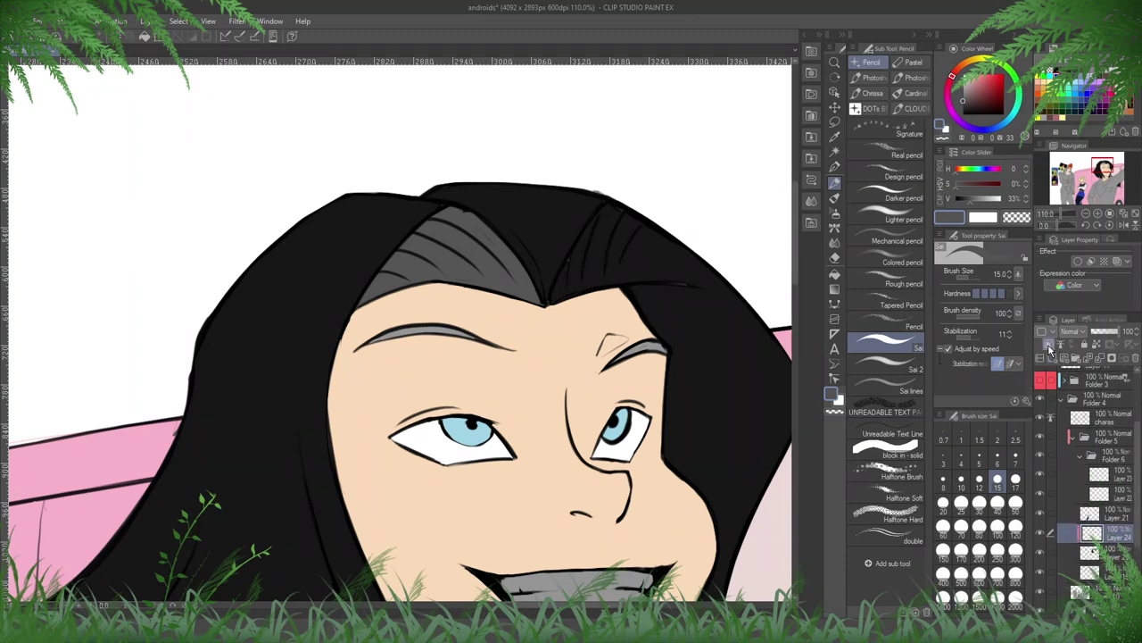
{"action": "left_click", "coordinate": [1014, 501]}
{"action": "mouse_move", "coordinate": [615, 209]}
{"action": "left_mouse_down"}
{"action": "mouse_move", "coordinate": [557, 299]}
{"action": "mouse_move", "coordinate": [595, 221]}
{"action": "mouse_move", "coordinate": [569, 271]}
{"action": "mouse_move", "coordinate": [600, 237]}
{"action": "mouse_move", "coordinate": [613, 249]}
{"action": "mouse_move", "coordinate": [579, 283]}
{"action": "mouse_move", "coordinate": [651, 274]}
{"action": "left_mouse_up"}
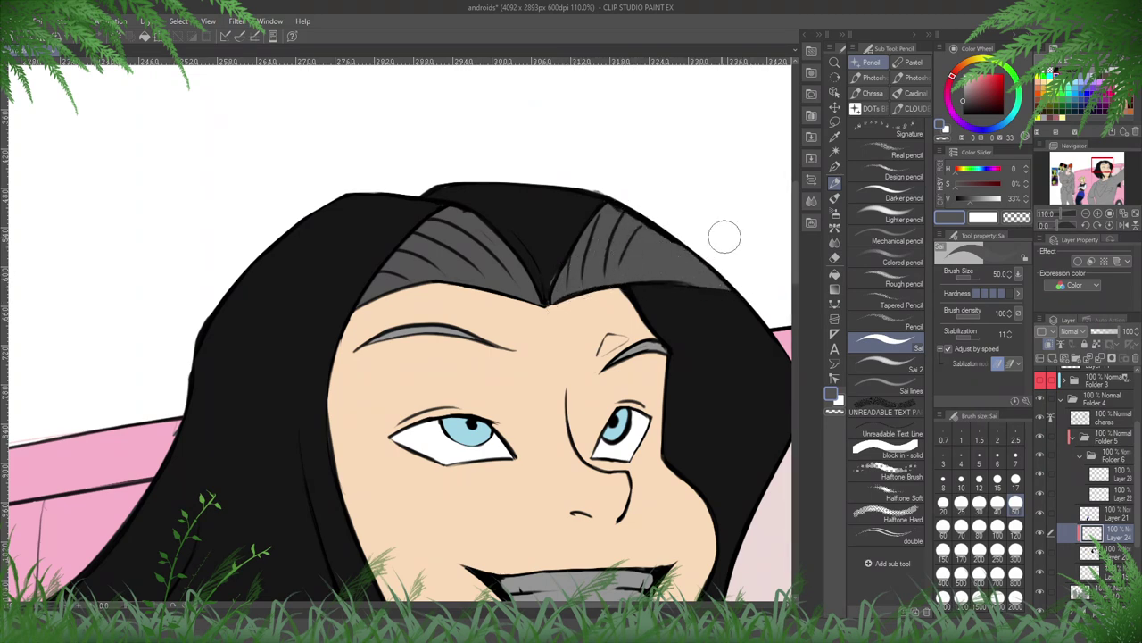
- Erase the stray grey around the edges of the foreground man's hairline sections with the Hard eraser
{"action": "key", "text": "h"}
{"action": "key", "text": "e"}
{"action": "left_click_drag", "start_coordinate": [456, 207], "coordinate": [336, 292]}
{"action": "mouse_move", "coordinate": [482, 193]}
{"action": "left_mouse_down"}
{"action": "mouse_move", "coordinate": [335, 295]}
{"action": "mouse_move", "coordinate": [300, 354]}
{"action": "left_mouse_up"}
{"action": "key", "text": "h"}
{"action": "scroll", "coordinate": [478, 176], "scroll_direction": "down", "scroll_amount": 4}
{"action": "scroll", "coordinate": [282, 215], "scroll_direction": "up", "scroll_amount": 1}
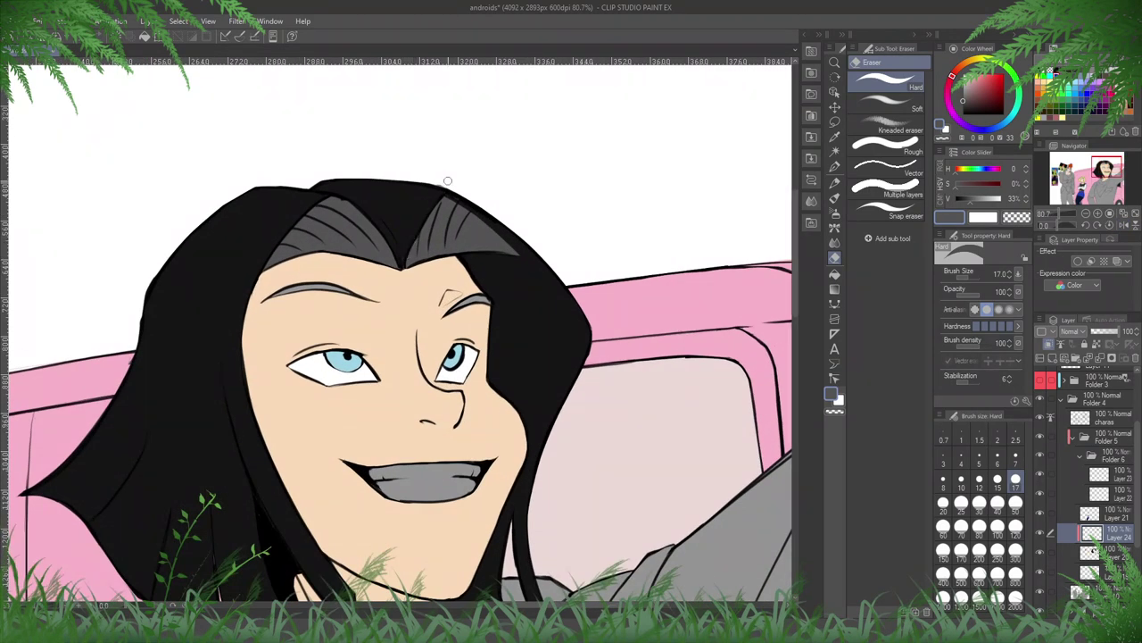
- Fill the foreground man's eyebrows with near-black on Layer 20 and his teeth with white on Layer 22
{"action": "left_click", "coordinate": [834, 274]}
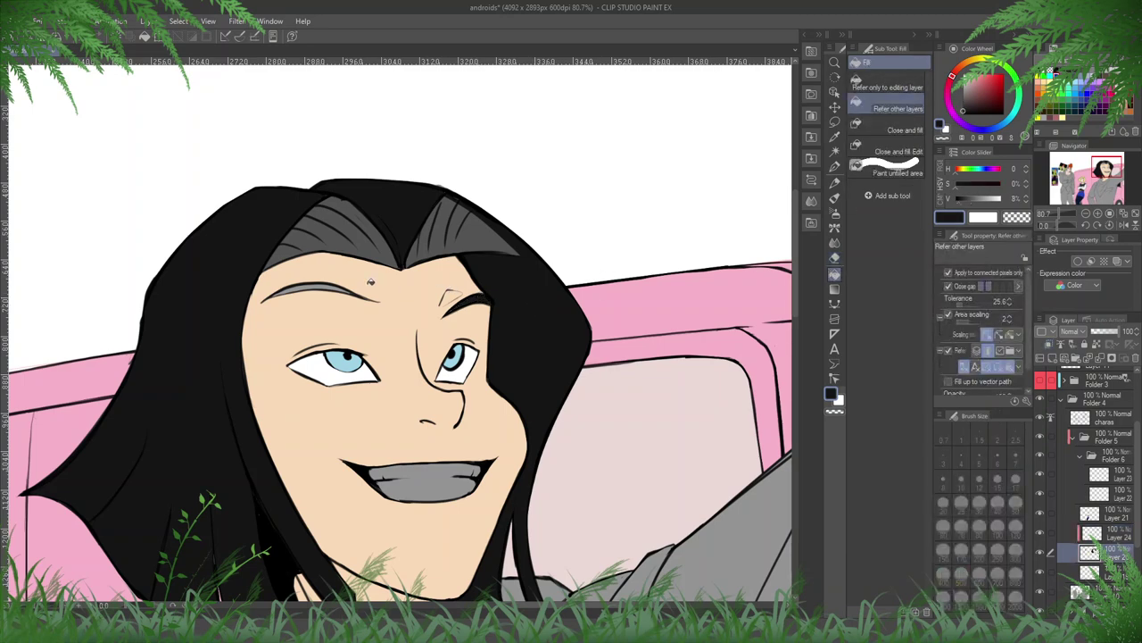
{"action": "left_click", "coordinate": [331, 285]}
{"action": "left_click", "coordinate": [1113, 493]}
{"action": "key", "text": "x"}
{"action": "scroll", "coordinate": [314, 483], "scroll_direction": "down", "scroll_amount": 3}
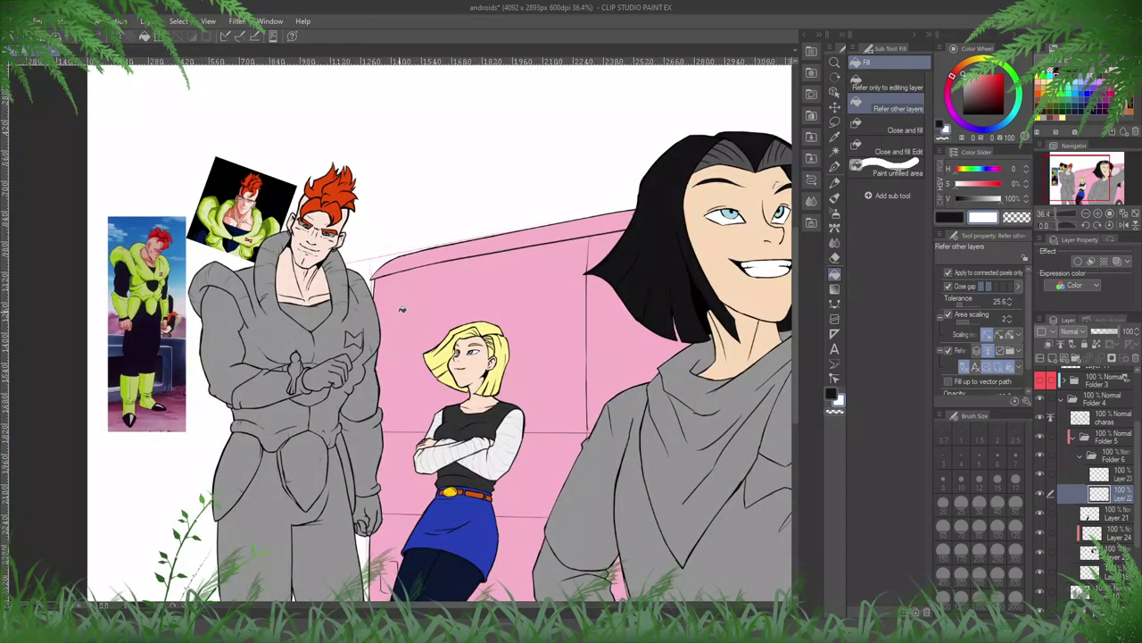
- Paint the whites of the armored man's eyes on Layer 22 with the Sai pencil at size 17, cleaning the edges with the eraser
{"action": "scroll", "coordinate": [357, 219], "scroll_direction": "up", "scroll_amount": 4}
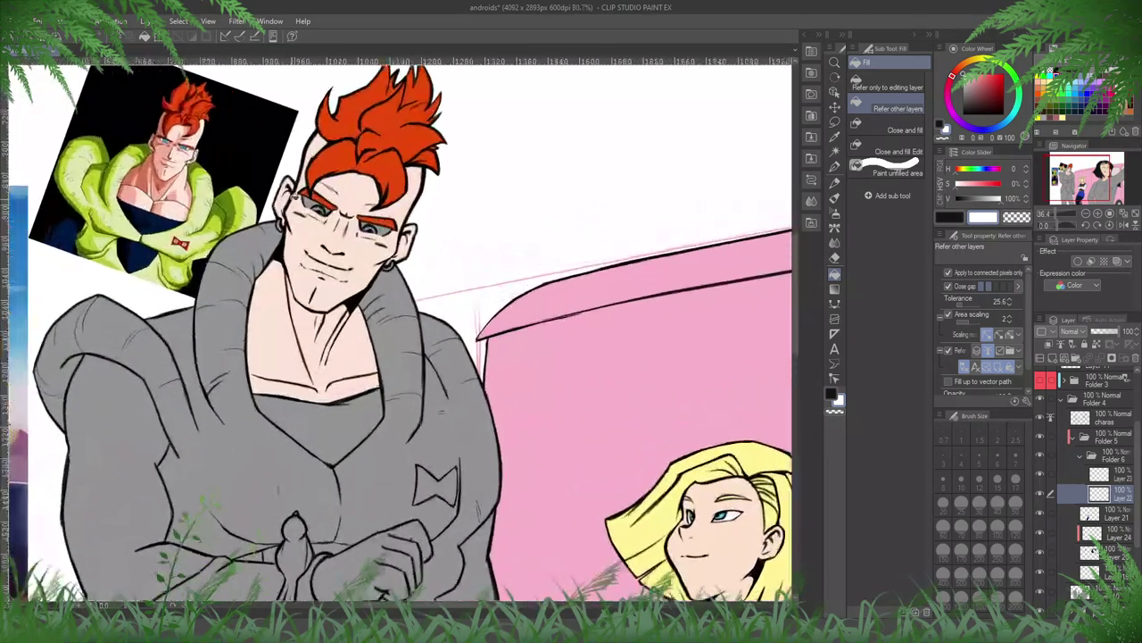
{"action": "scroll", "coordinate": [265, 165], "scroll_direction": "up", "scroll_amount": 3}
{"action": "key", "text": "p"}
{"action": "left_click_drag", "start_coordinate": [265, 165], "coordinate": [316, 194]}
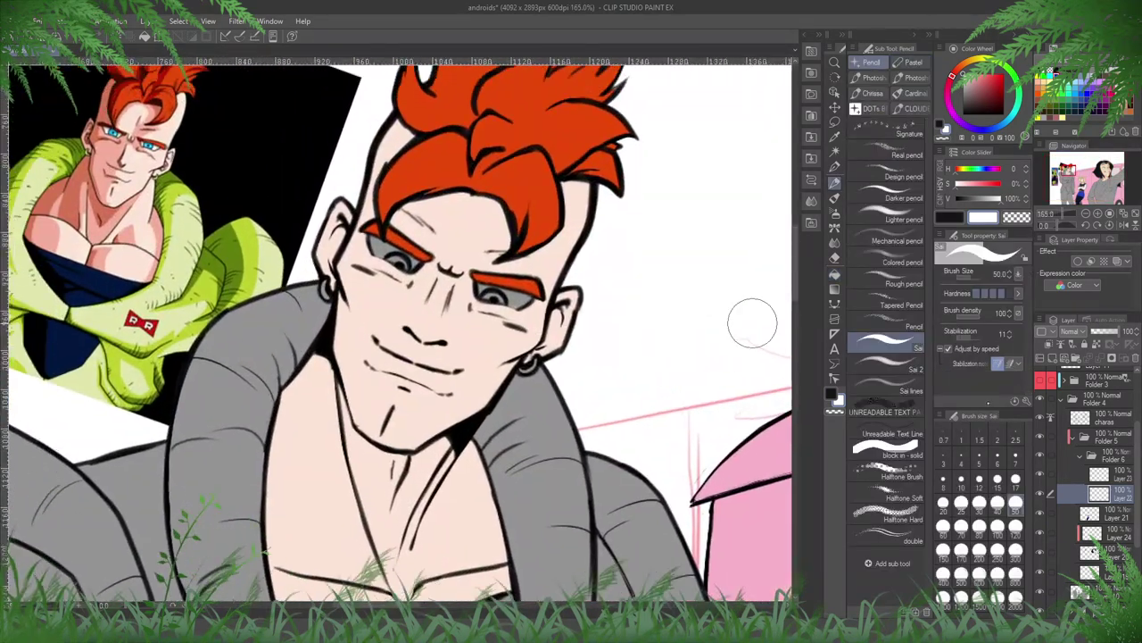
{"action": "left_click", "coordinate": [1016, 481]}
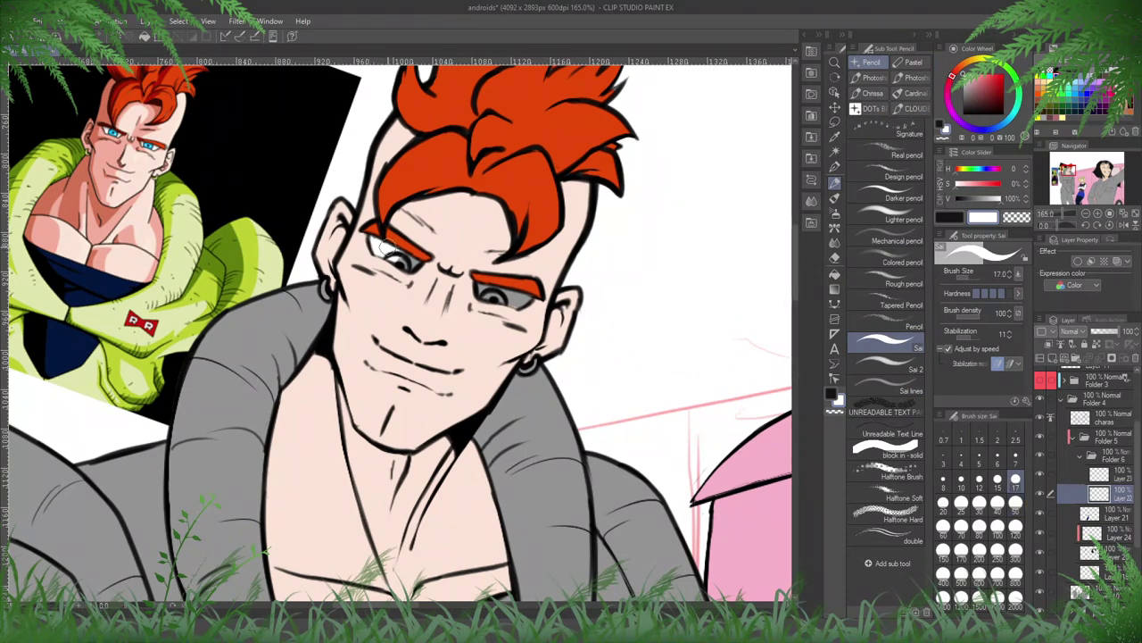
{"action": "key", "text": "e"}
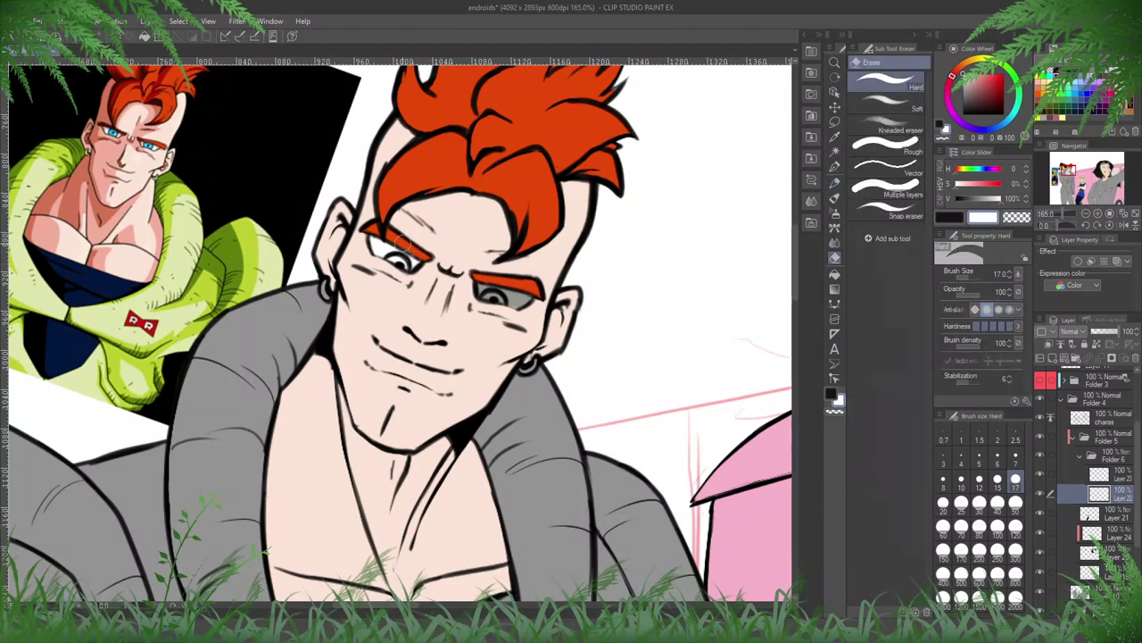
{"action": "key", "text": "p"}
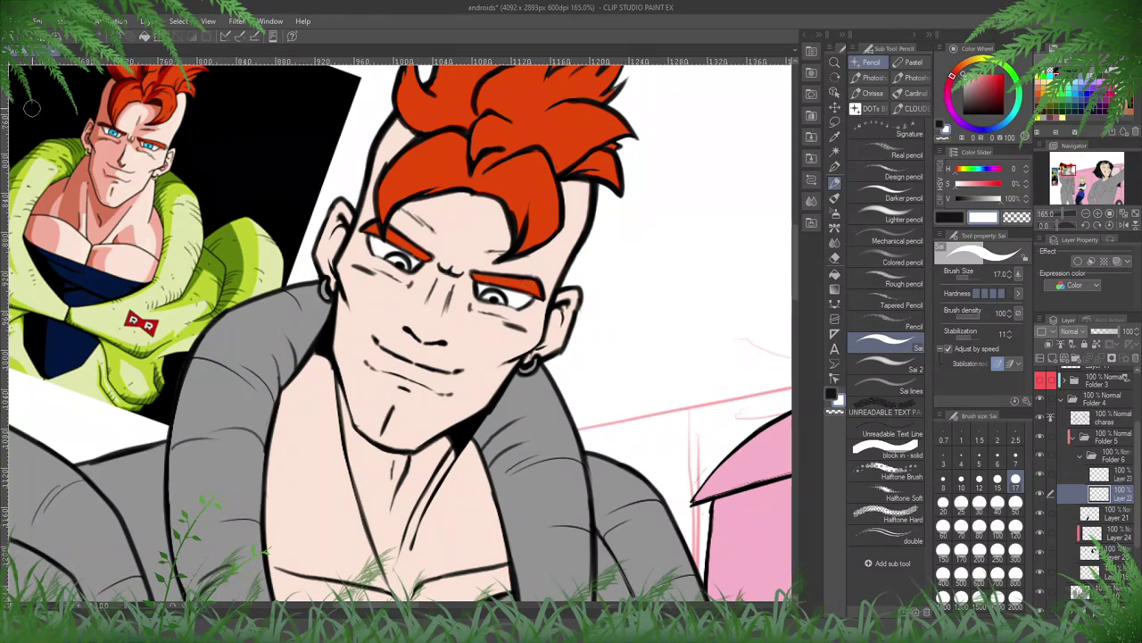
- Sample the light blue from the close-up reference's eyes and paint both of the armored man's irises on Layer 23
{"action": "scroll", "coordinate": [111, 103], "scroll_direction": "up", "scroll_amount": 2}
{"action": "left_click", "coordinate": [167, 157], "text": "alt"}
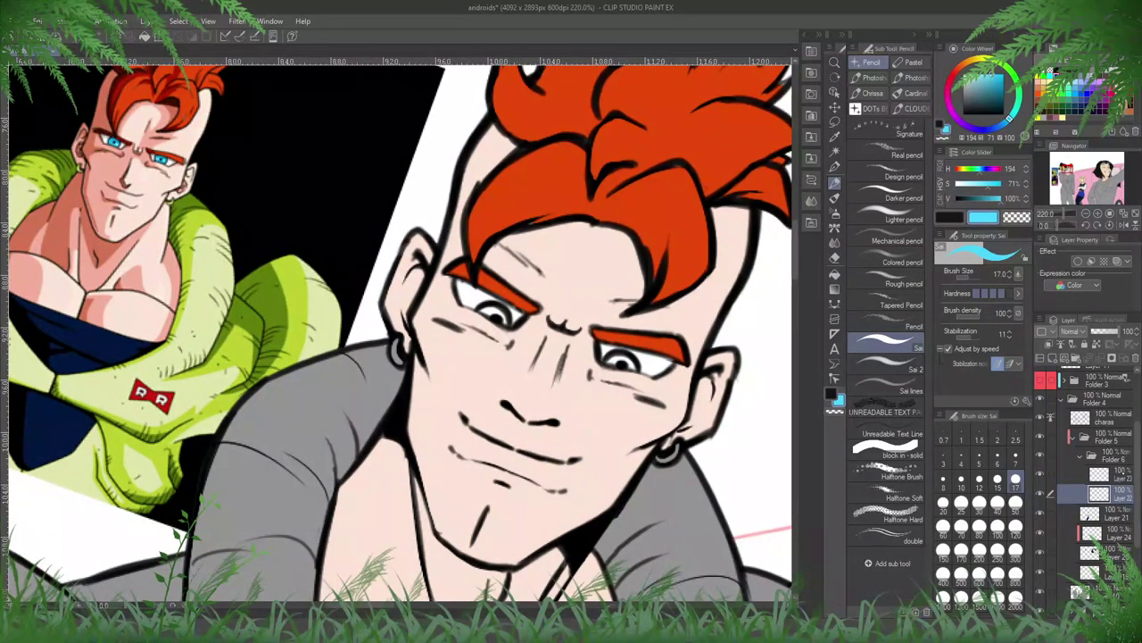
{"action": "left_click", "coordinate": [1105, 473]}
{"action": "left_click_drag", "start_coordinate": [481, 302], "coordinate": [500, 317]}
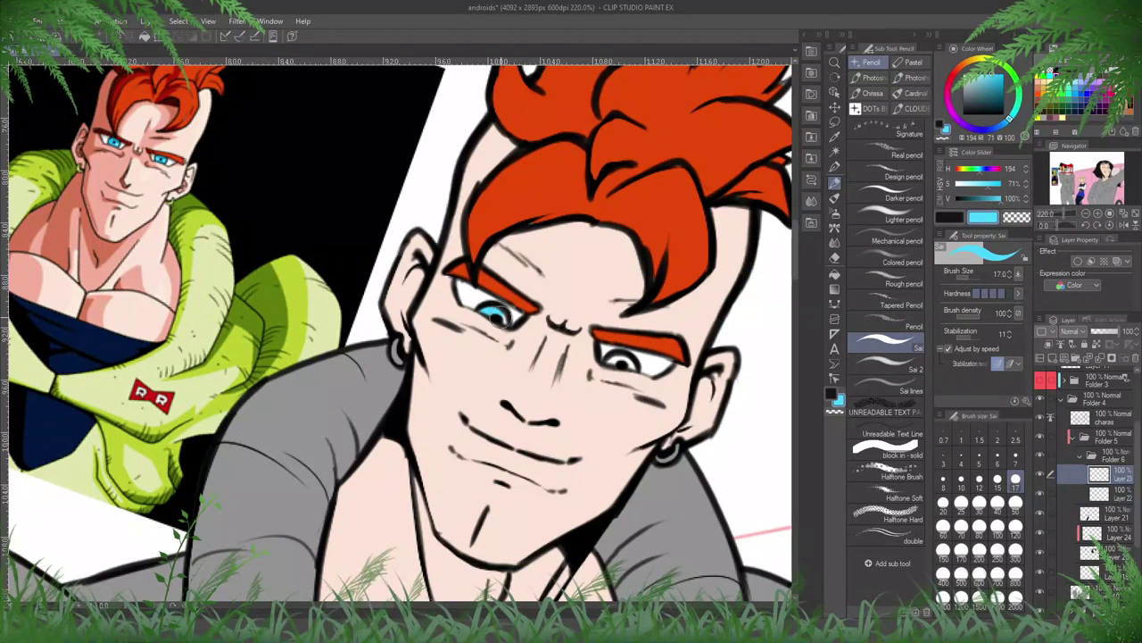
{"action": "left_click_drag", "start_coordinate": [619, 364], "coordinate": [632, 368]}
{"action": "scroll", "coordinate": [665, 344], "scroll_direction": "down", "scroll_amount": 3}
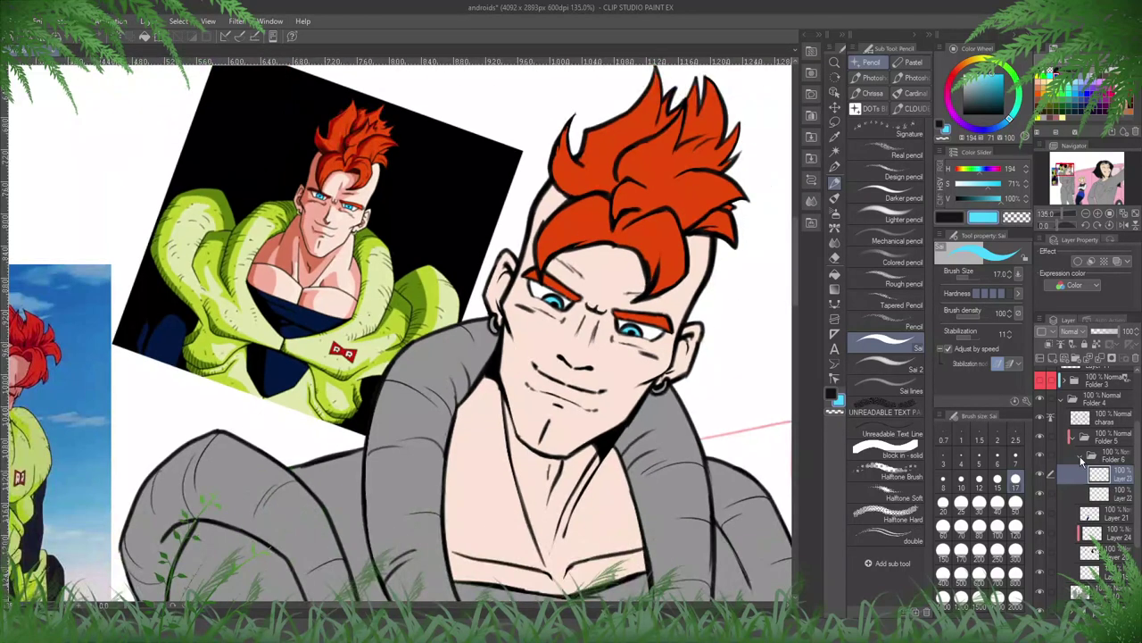
- On a new layer above Folder 6, fill the armored man's collar, shoulder and chest armor with lime green sampled from his close-up reference
{"action": "left_click", "coordinate": [1081, 457]}
{"action": "left_click", "coordinate": [1045, 357]}
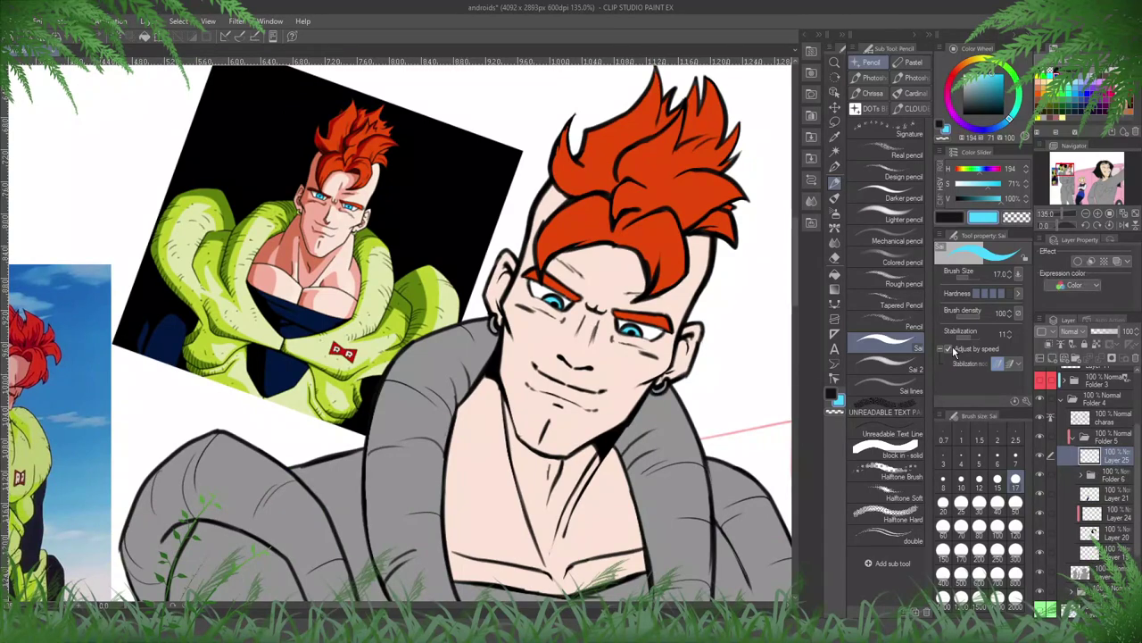
{"action": "left_click", "coordinate": [835, 274]}
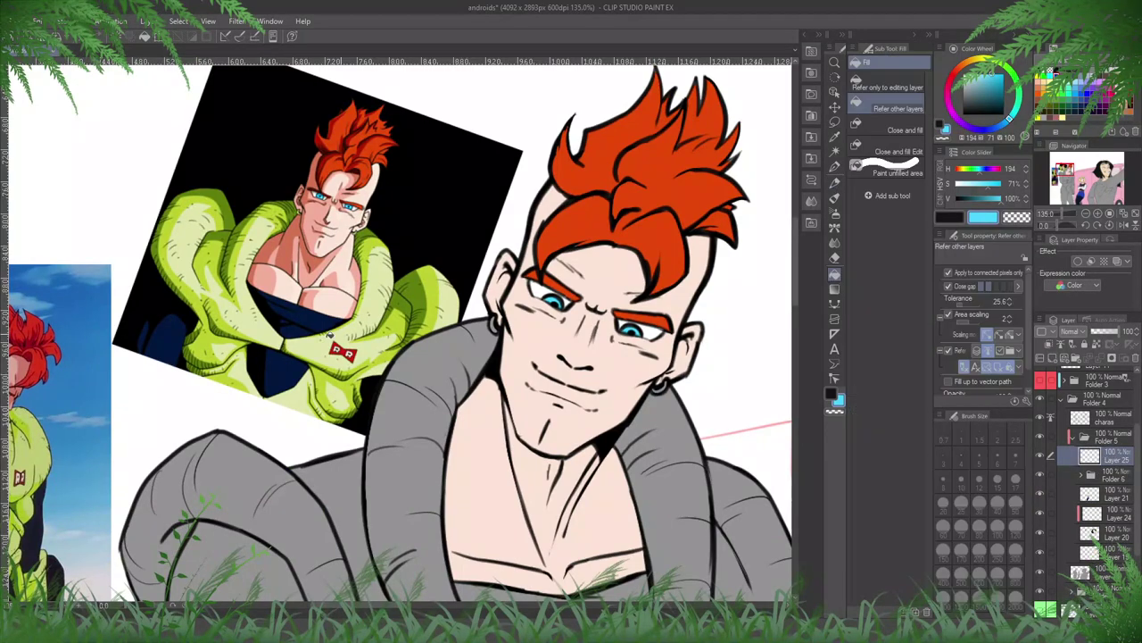
{"action": "left_click", "coordinate": [217, 260], "text": "alt"}
{"action": "left_click", "coordinate": [396, 407]}
{"action": "scroll", "coordinate": [416, 226], "scroll_direction": "down", "scroll_amount": 2}
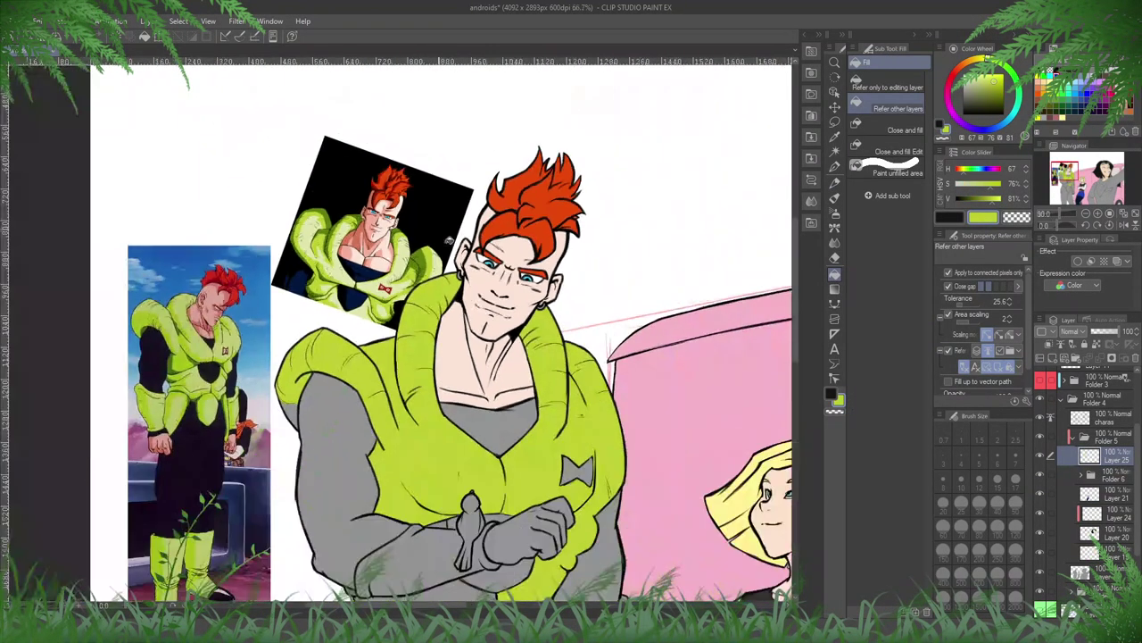
- Fill the armored man's waist armor, both forearm guards and the hip plates with the same lime green
{"action": "left_click_drag", "start_coordinate": [530, 429], "coordinate": [479, 207]}
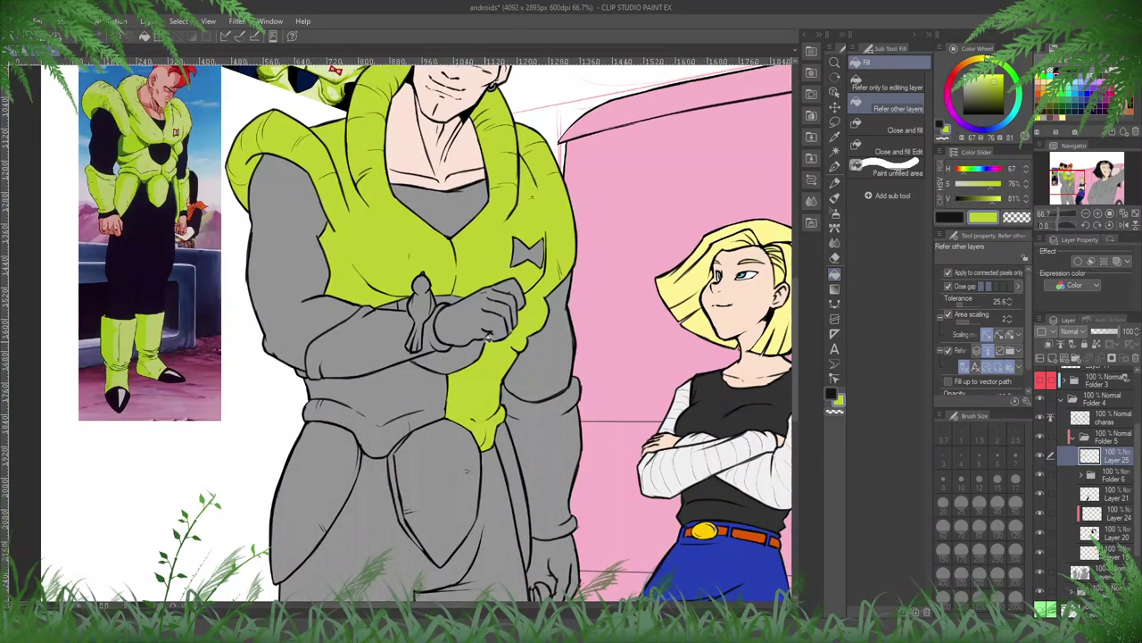
{"action": "left_click", "coordinate": [422, 388]}
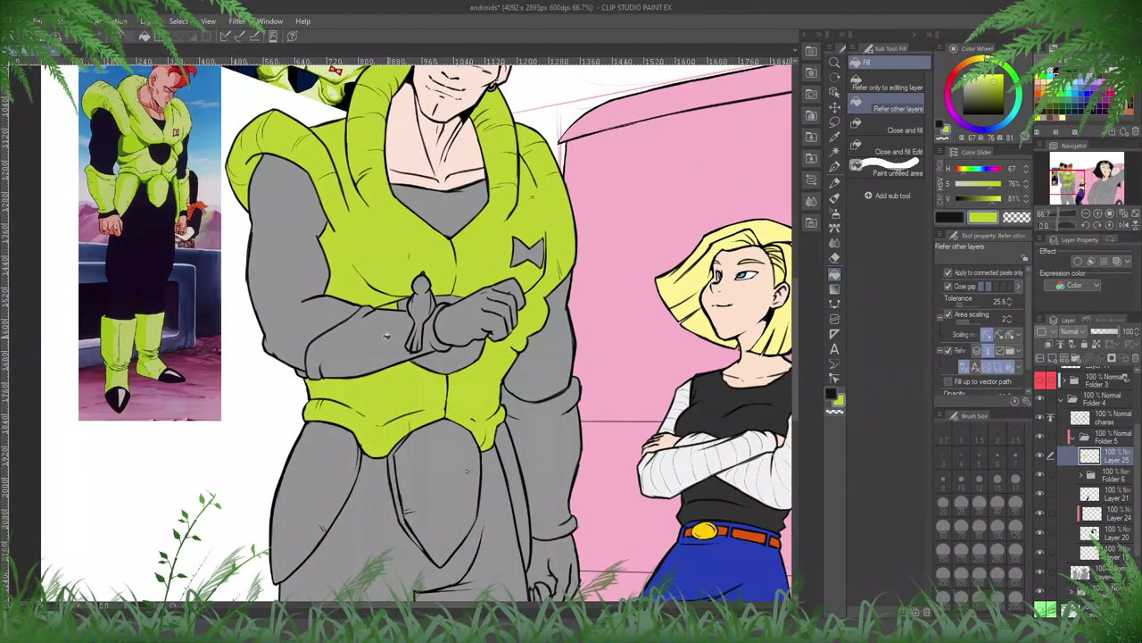
{"action": "left_click", "coordinate": [387, 353]}
{"action": "left_click", "coordinate": [555, 422]}
{"action": "left_click", "coordinate": [466, 468]}
{"action": "left_click", "coordinate": [346, 463]}
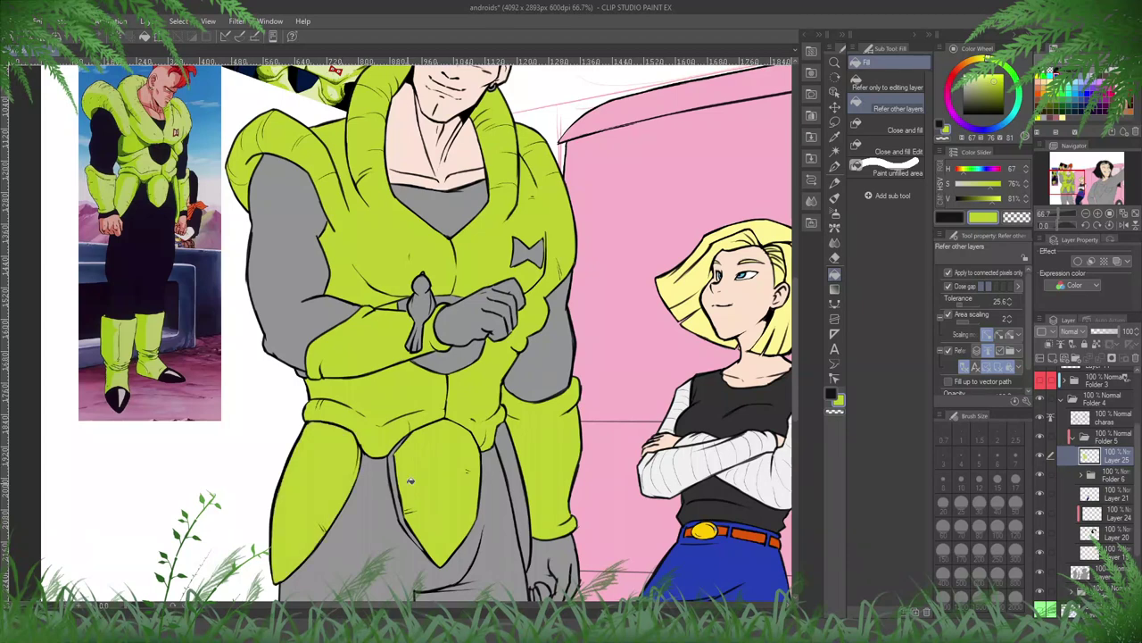
{"action": "left_click", "coordinate": [398, 487]}
{"action": "left_click", "coordinate": [517, 466]}
{"action": "scroll", "coordinate": [470, 252], "scroll_direction": "down", "scroll_amount": 2}
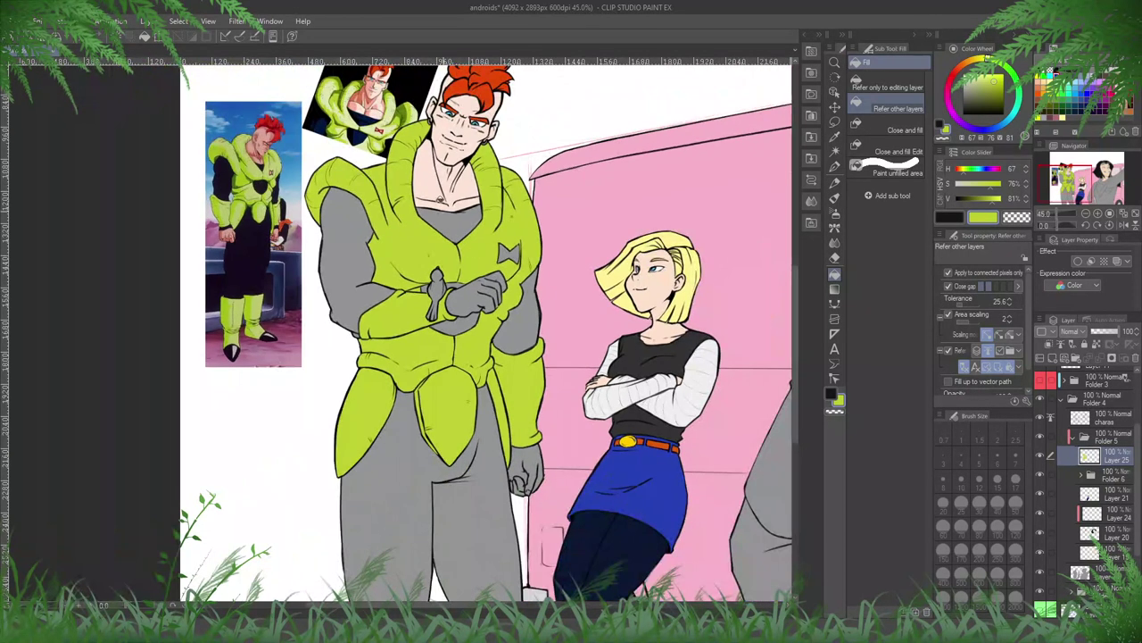
- Sample the skin tone from the armored man's chest and fill his lowered hand with it on the skin layer
{"action": "left_click_drag", "start_coordinate": [454, 190], "coordinate": [460, 204]}
{"action": "left_click", "coordinate": [460, 204], "text": "ctrl+shift"}
{"action": "left_click", "coordinate": [459, 204], "text": "alt"}
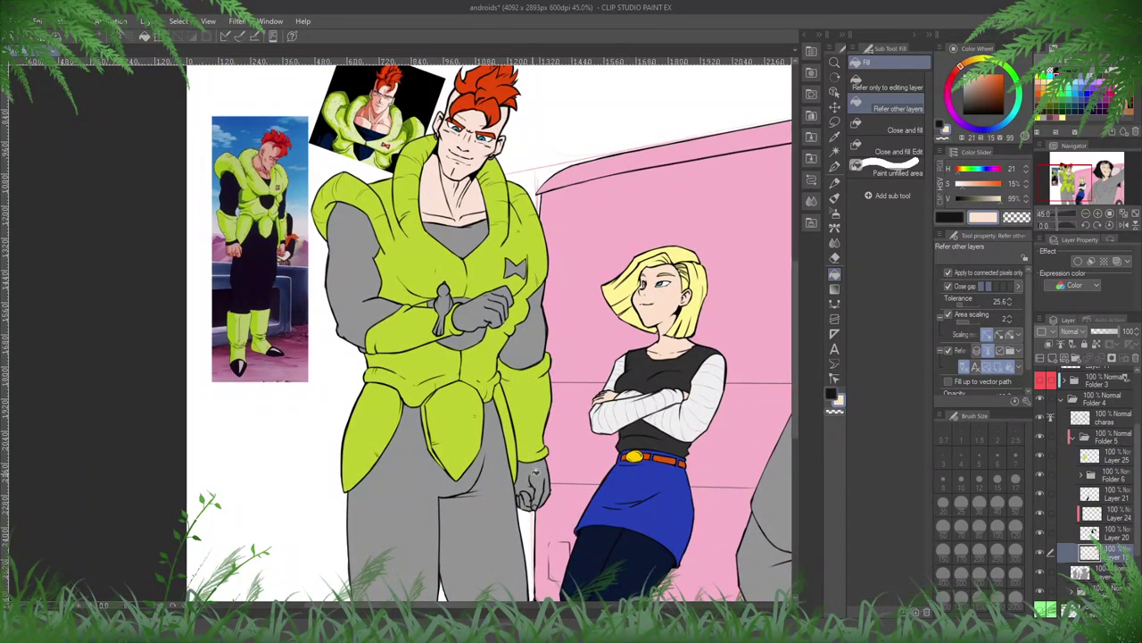
{"action": "left_click", "coordinate": [535, 477]}
{"action": "scroll", "coordinate": [528, 491], "scroll_direction": "up", "scroll_amount": 2}
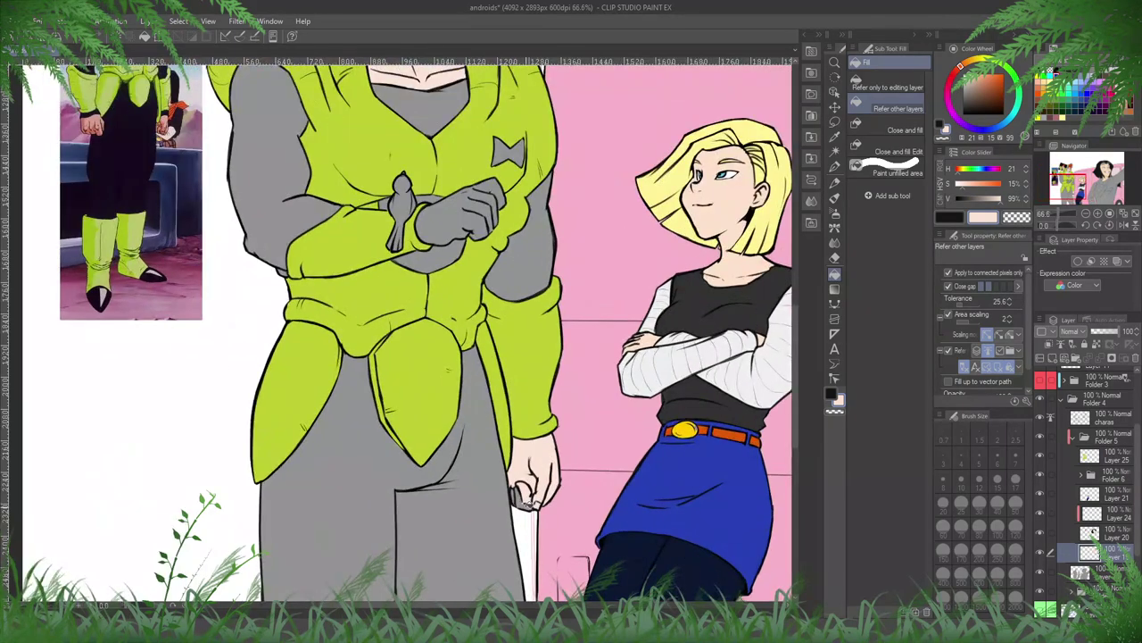
- Fill the armored man's trousers, both upper sleeves and undershirt neckline on Layer 25 with near-black at saturation 0 and value 11
{"action": "scroll", "coordinate": [464, 207], "scroll_direction": "down", "scroll_amount": 2}
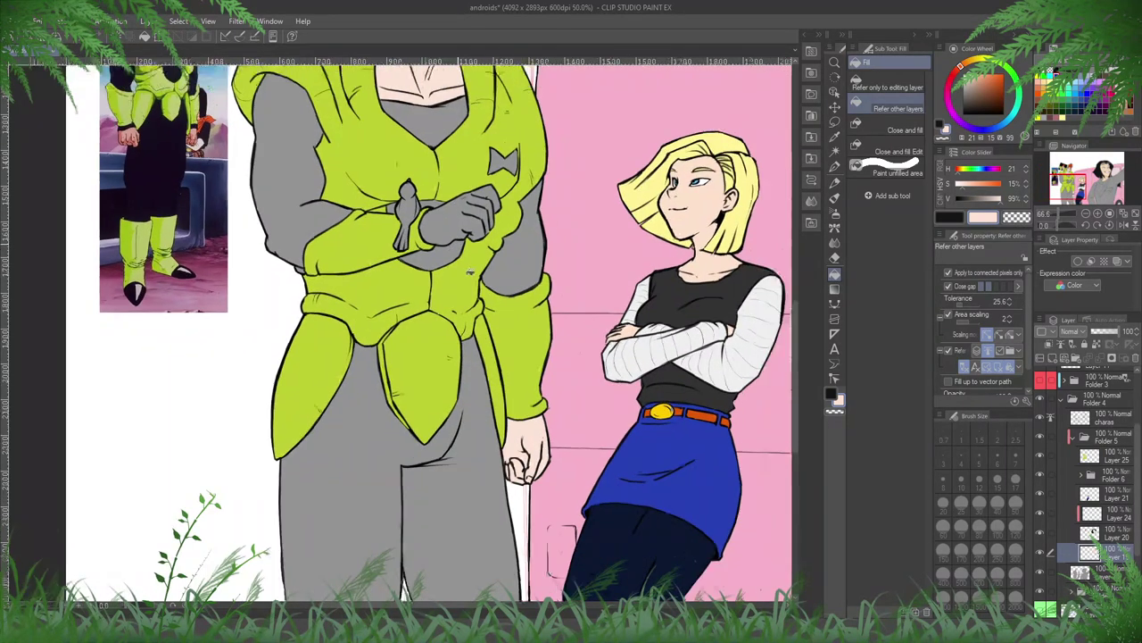
{"action": "left_click", "coordinate": [963, 110]}
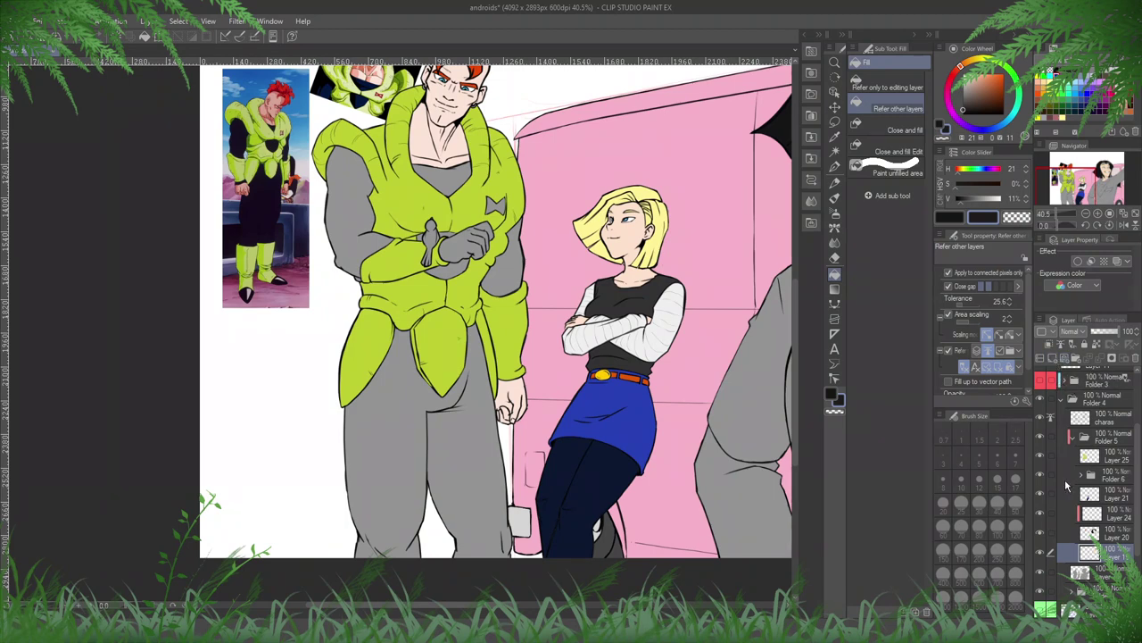
{"action": "left_click", "coordinate": [1041, 553]}
{"action": "left_click", "coordinate": [1040, 553]}
{"action": "left_click", "coordinate": [514, 326], "text": "ctrl+shift"}
{"action": "left_click", "coordinate": [452, 415]}
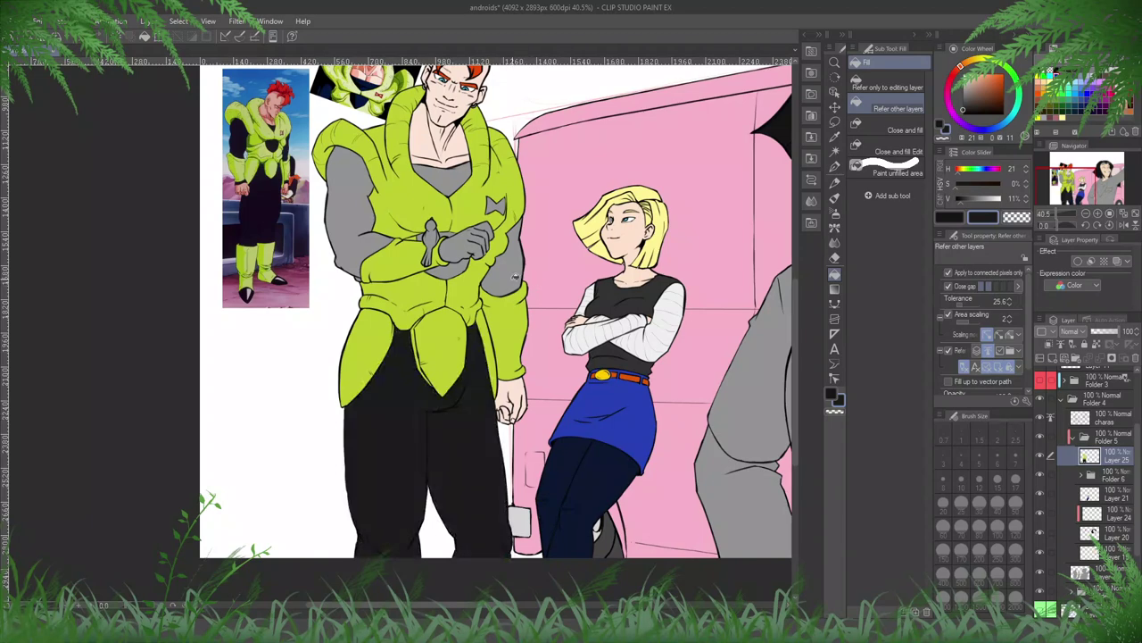
{"action": "left_click", "coordinate": [515, 278]}
{"action": "left_click", "coordinate": [341, 239]}
{"action": "left_click", "coordinate": [445, 270]}
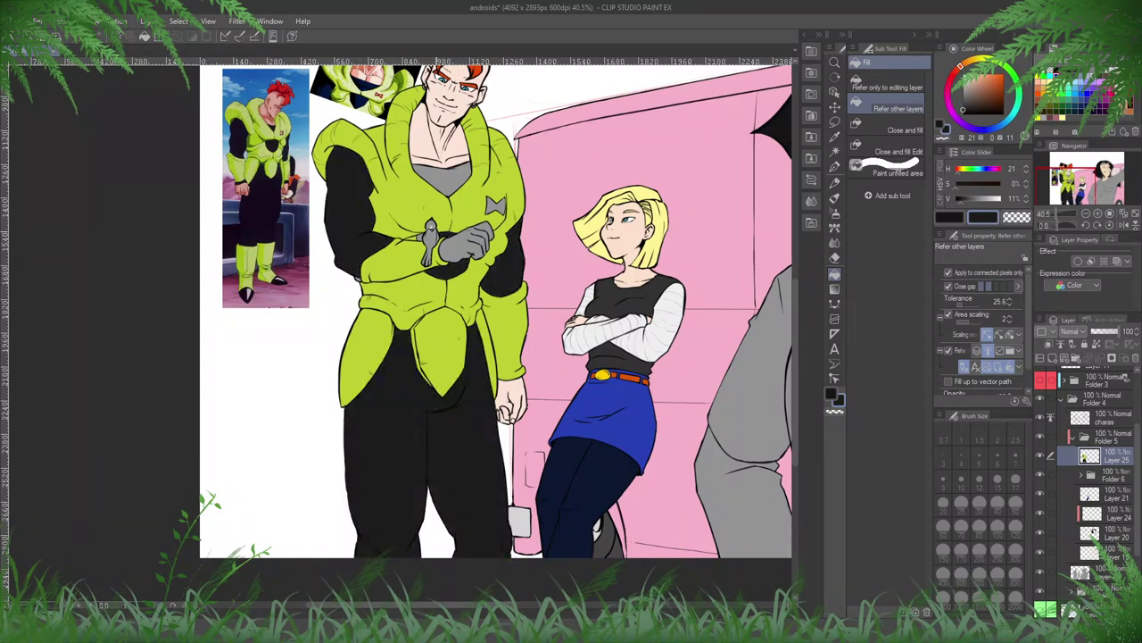
{"action": "left_click", "coordinate": [442, 179]}
- Sample the armored man's chest skin tone again and fill his raised hand on the skin layer
{"action": "left_click", "coordinate": [426, 144], "text": "ctrl+shift"}
{"action": "left_click", "coordinate": [426, 144], "text": "alt"}
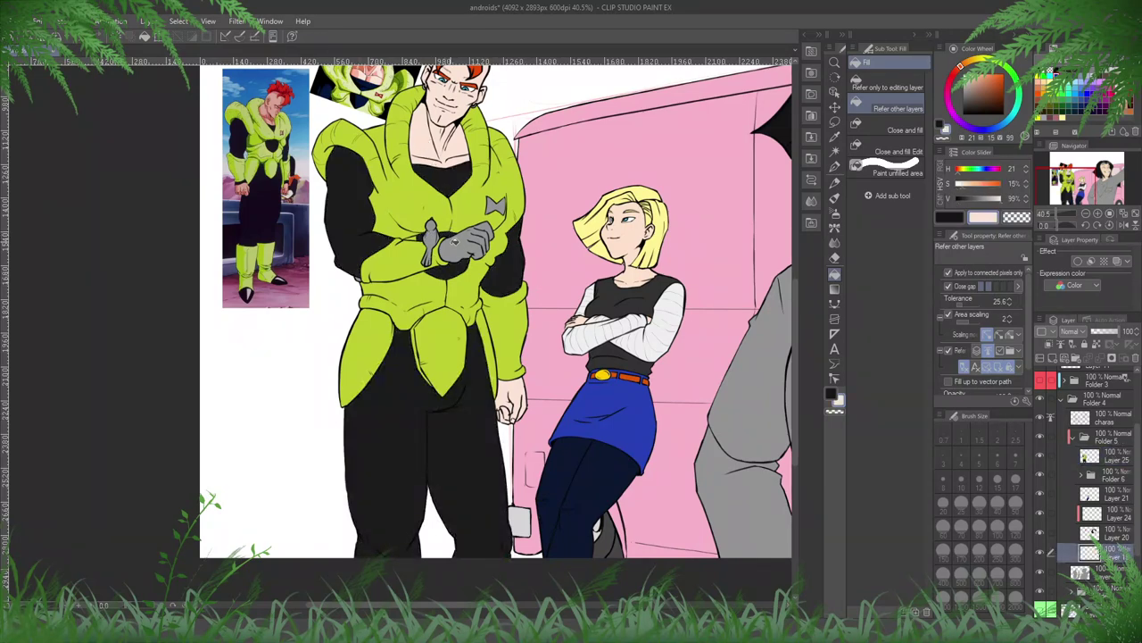
{"action": "left_click", "coordinate": [458, 246]}
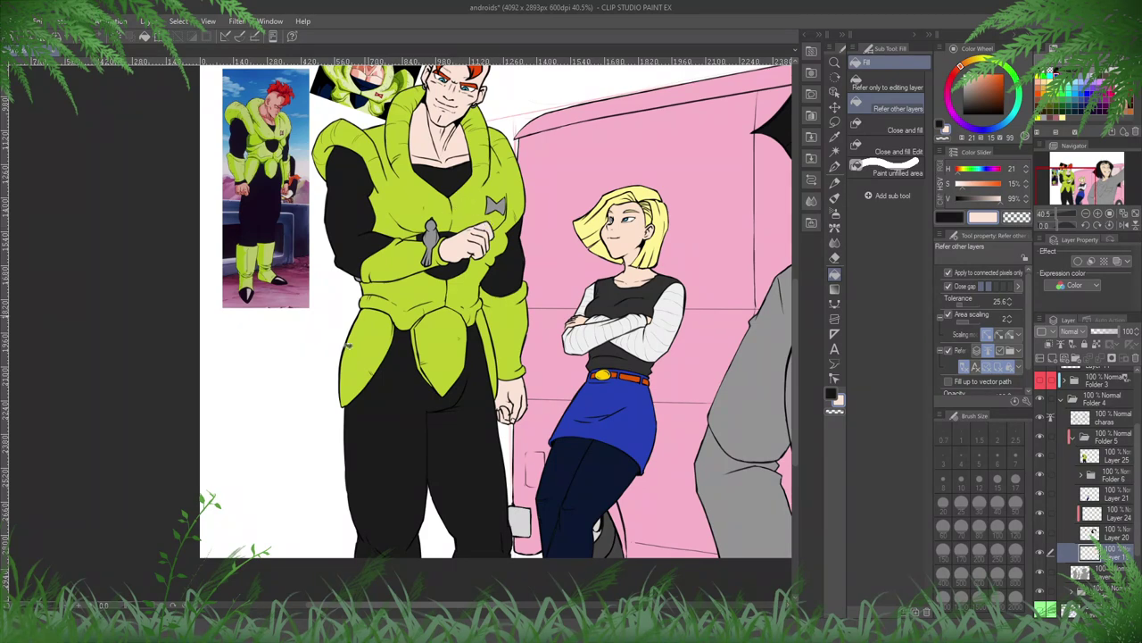
- Fill the foreground man's shirt on Layer 25 with the near-black sampled from the armored man's trousers
{"action": "scroll", "coordinate": [337, 391], "scroll_direction": "down", "scroll_amount": 2}
{"action": "left_click_drag", "start_coordinate": [547, 330], "coordinate": [405, 343]}
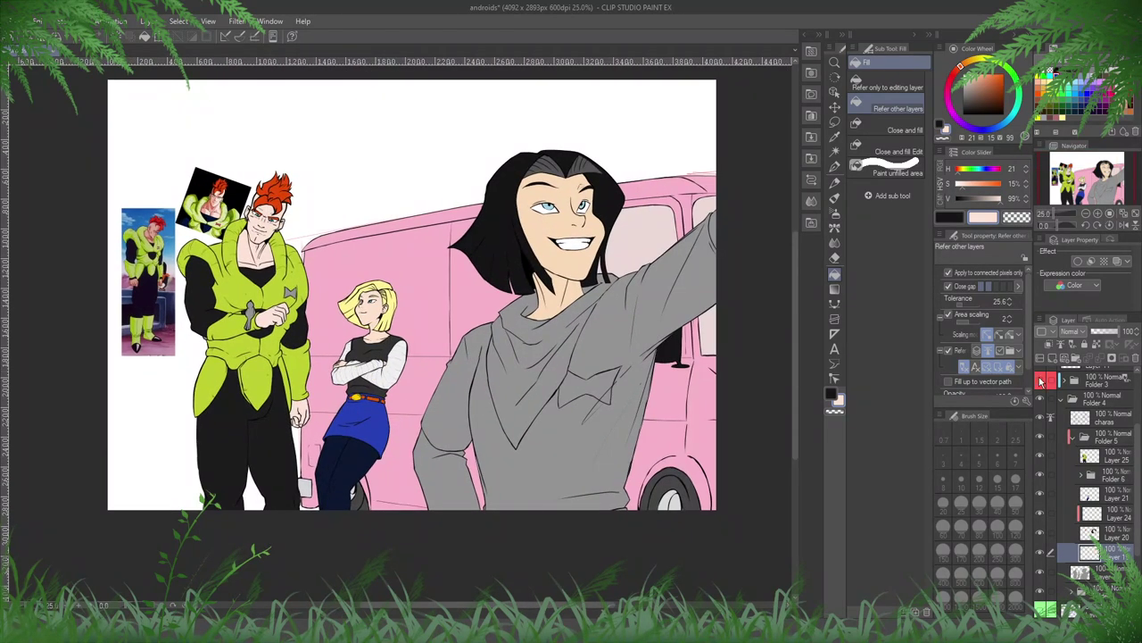
{"action": "left_click", "coordinate": [273, 428], "text": "alt"}
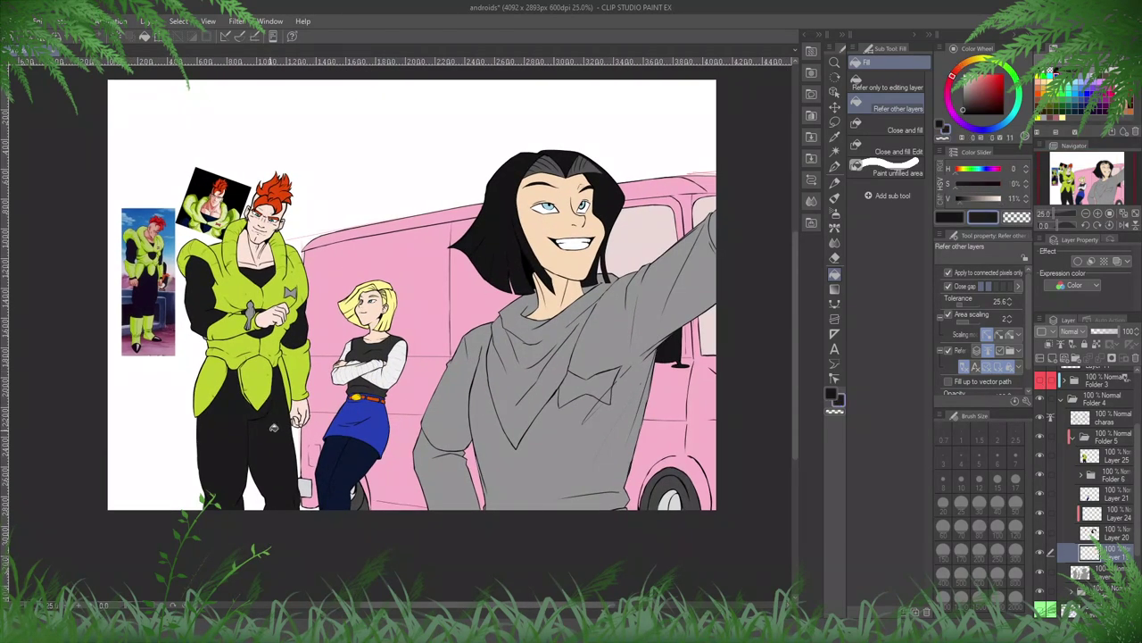
{"action": "left_click", "coordinate": [571, 440]}
{"action": "key", "text": "ctrl+z"}
{"action": "left_click", "coordinate": [601, 450], "text": "ctrl+shift"}
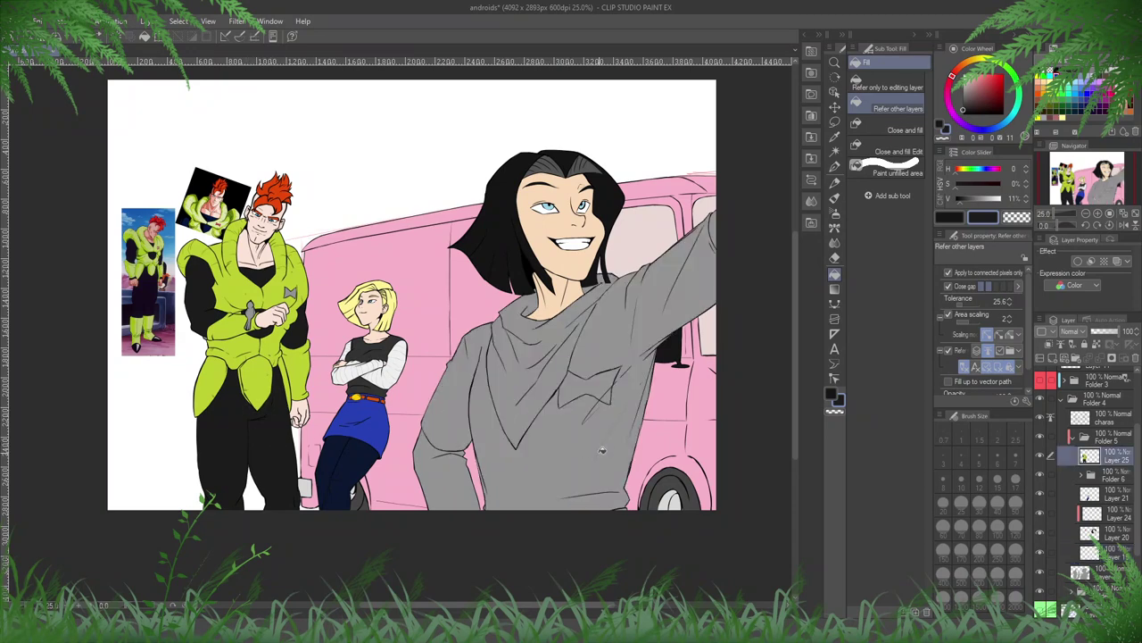
{"action": "left_click", "coordinate": [602, 449]}
- Show the foreground man's reference image on Layer 7 and sample the orange of its scarf
{"action": "scroll", "coordinate": [581, 422], "scroll_direction": "up", "scroll_amount": 2}
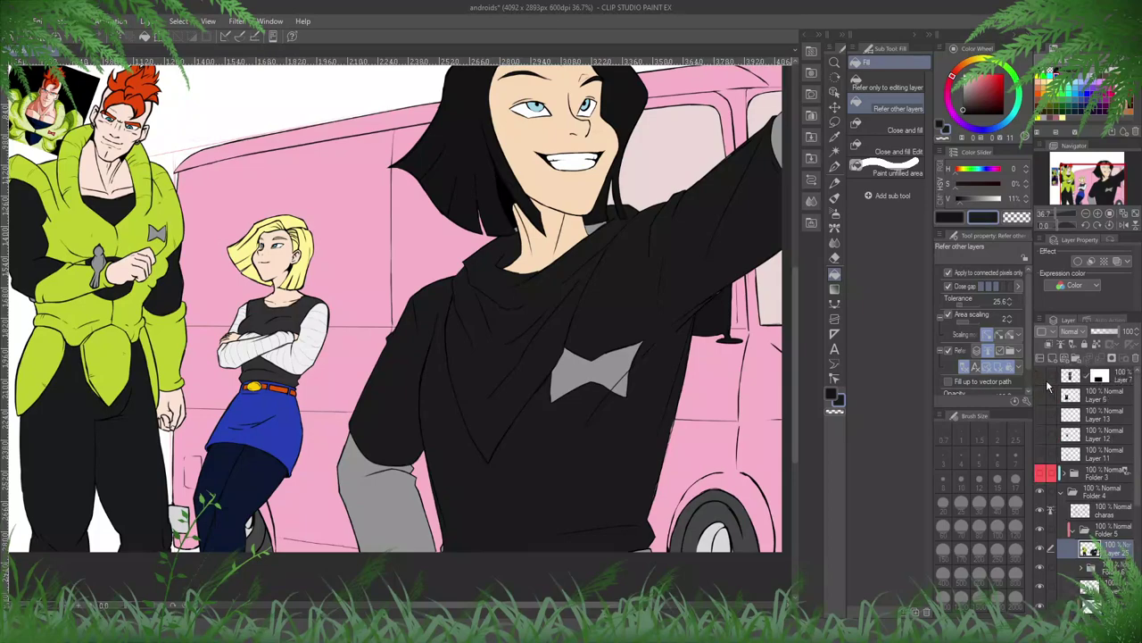
{"action": "left_click", "coordinate": [1041, 376]}
{"action": "scroll", "coordinate": [322, 202], "scroll_direction": "up", "scroll_amount": 2}
{"action": "left_click", "coordinate": [320, 168], "text": "alt"}
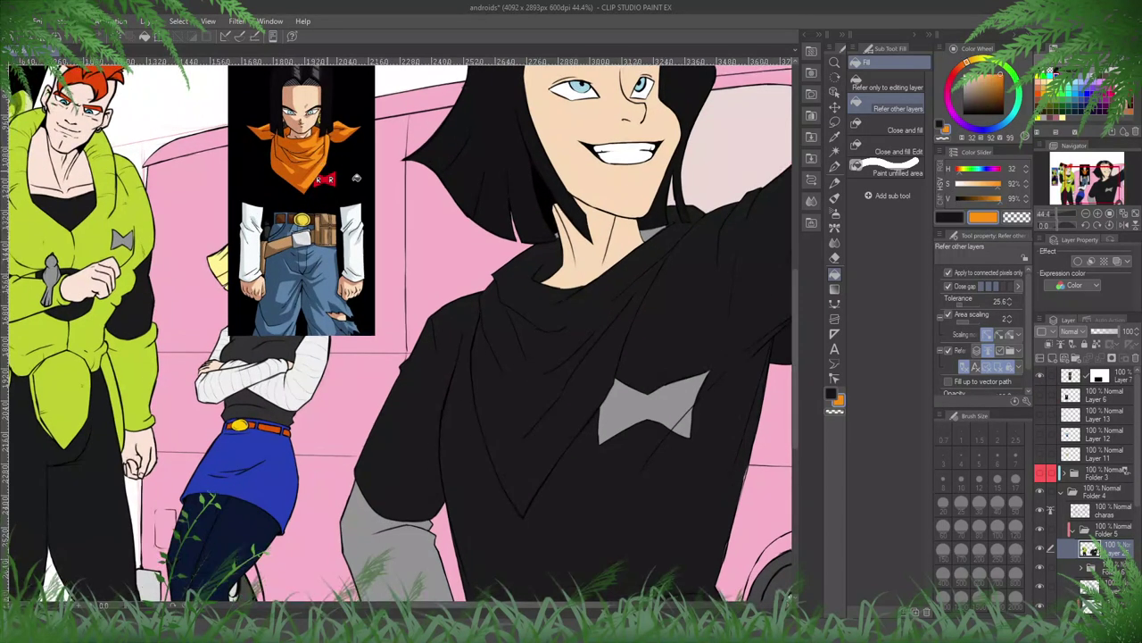
{"action": "left_click", "coordinate": [520, 337]}
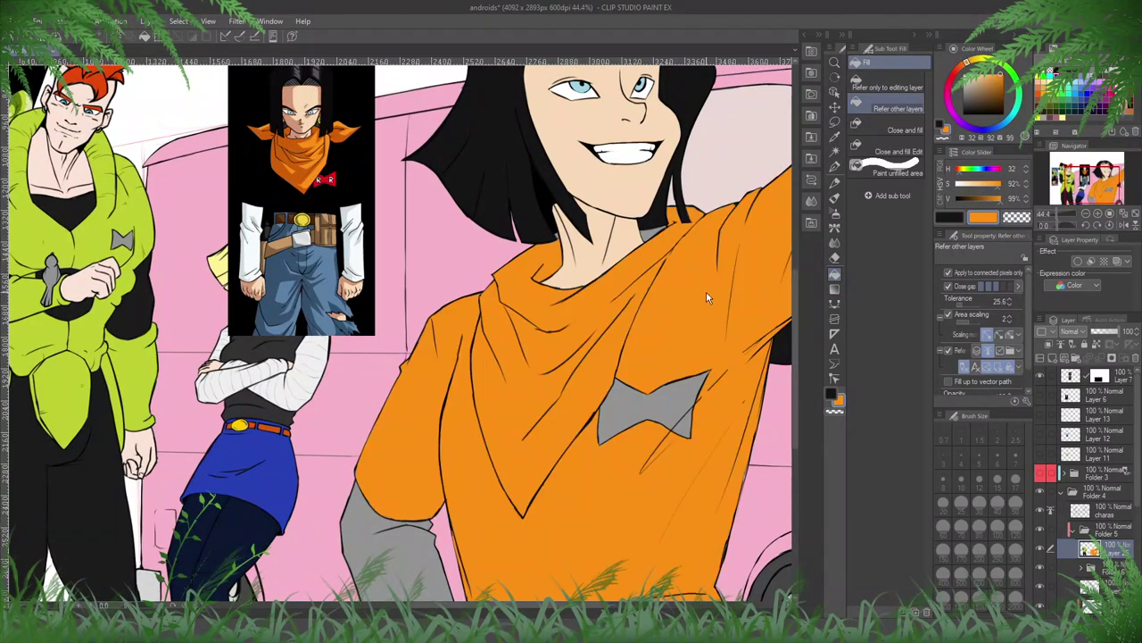
{"action": "scroll", "coordinate": [706, 297], "scroll_direction": "up", "scroll_amount": 5}
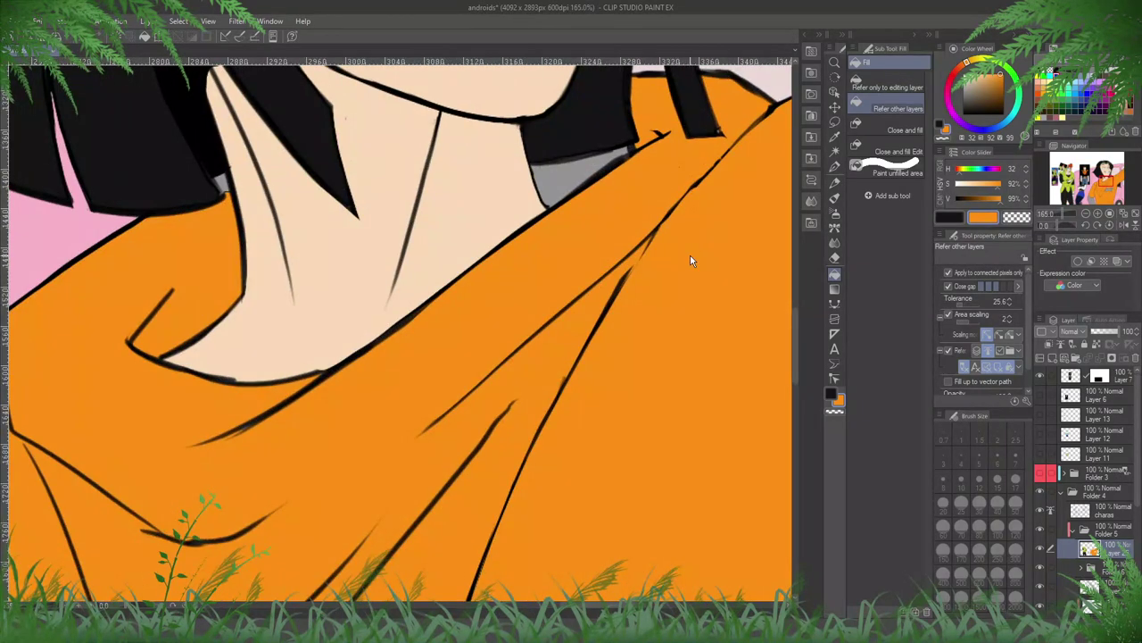
{"action": "key", "text": "ctrl+z"}
- Hide Layer 25 and close the gap in the scarf's edge line on the charas layer with the black Sai pencil at size 17
{"action": "left_click", "coordinate": [1040, 549]}
{"action": "left_click", "coordinate": [1103, 508]}
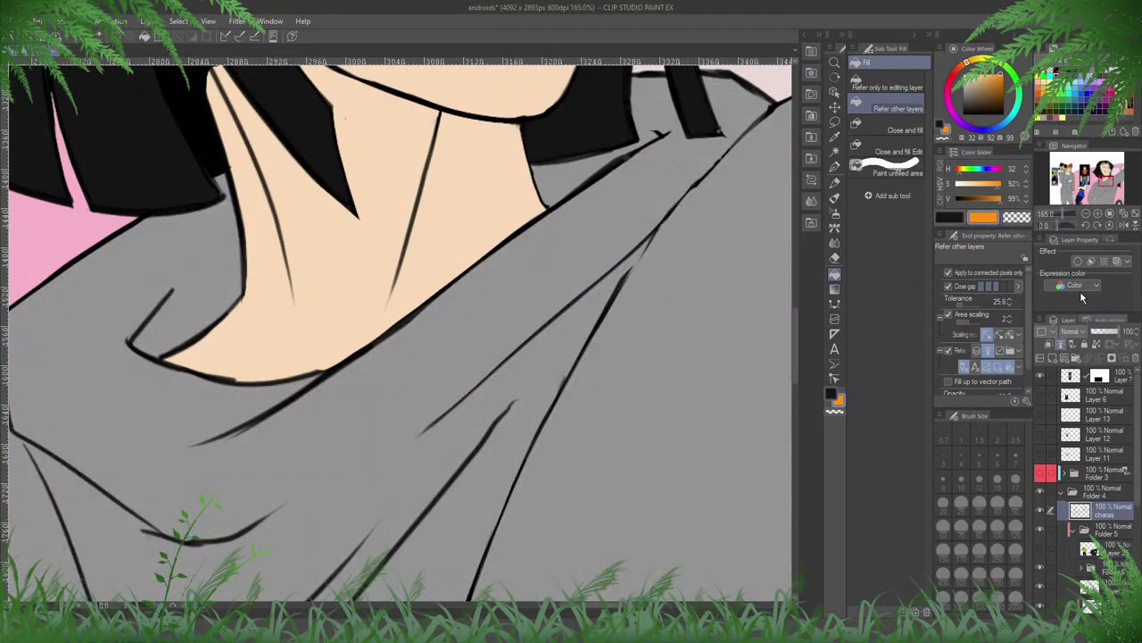
{"action": "key", "text": "x"}
{"action": "key", "text": "p"}
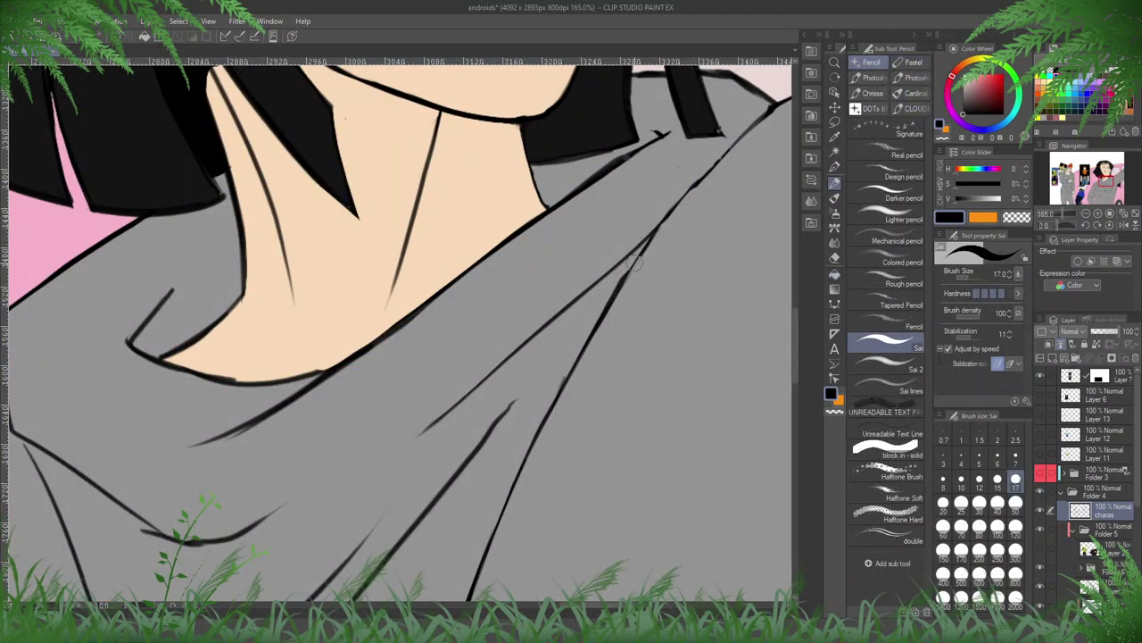
{"action": "left_click_drag", "start_coordinate": [634, 263], "coordinate": [606, 311]}
{"action": "key", "text": "x"}
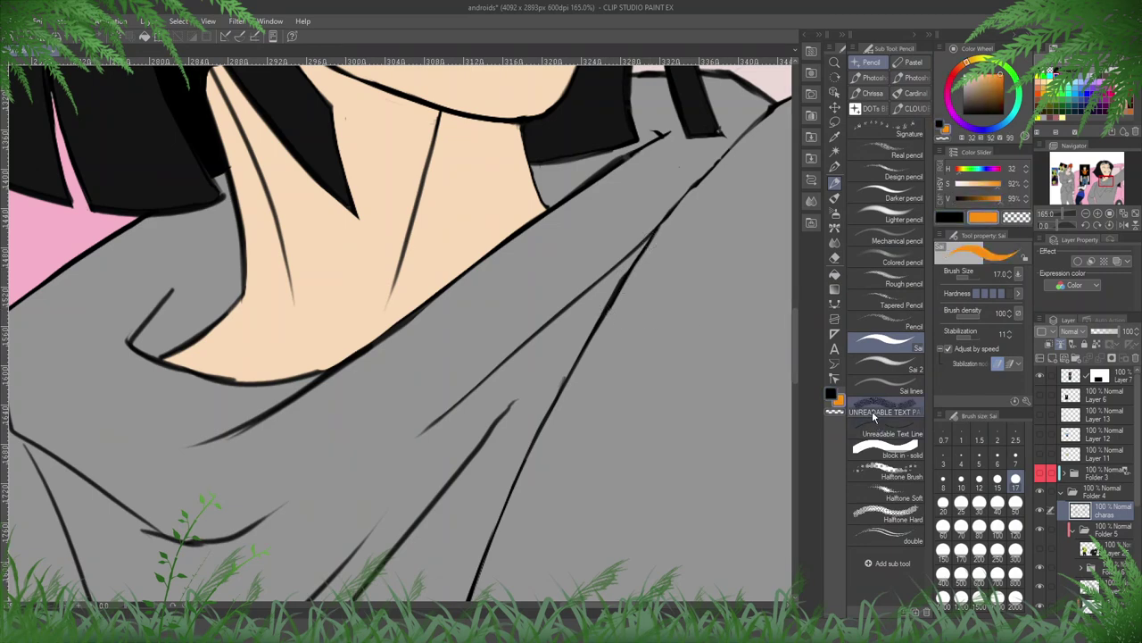
- Show Layer 25 again and fill the foreground man's scarf with the sampled orange
{"action": "left_click", "coordinate": [1040, 549]}
{"action": "left_click", "coordinate": [1090, 549]}
{"action": "left_click", "coordinate": [835, 275]}
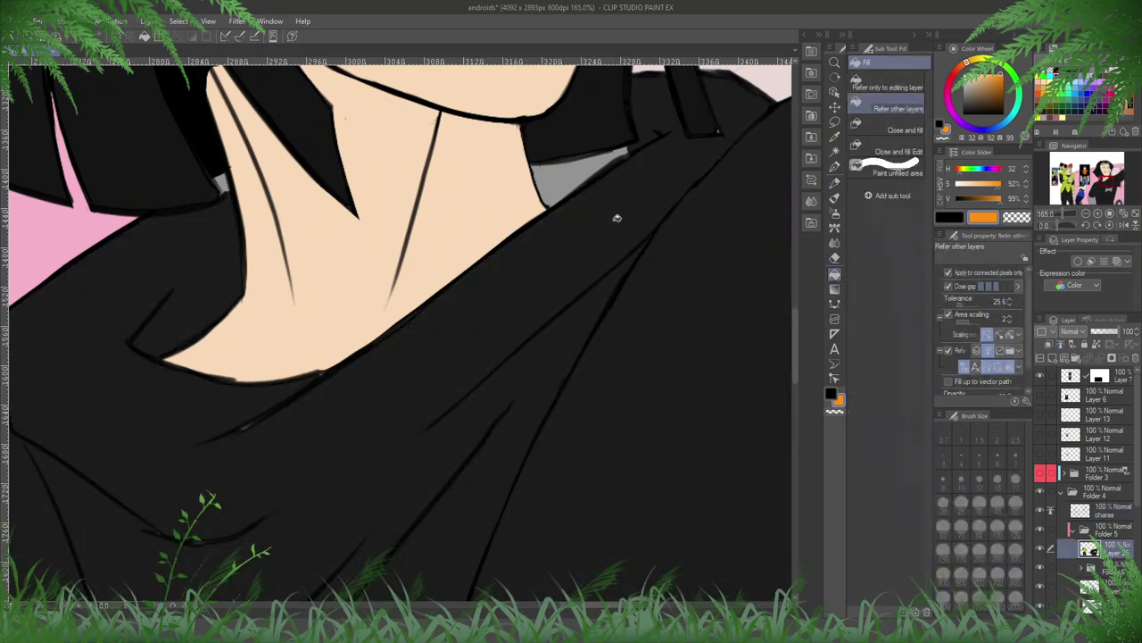
{"action": "left_click", "coordinate": [616, 223]}
{"action": "key", "text": "ctrl+alt+0"}
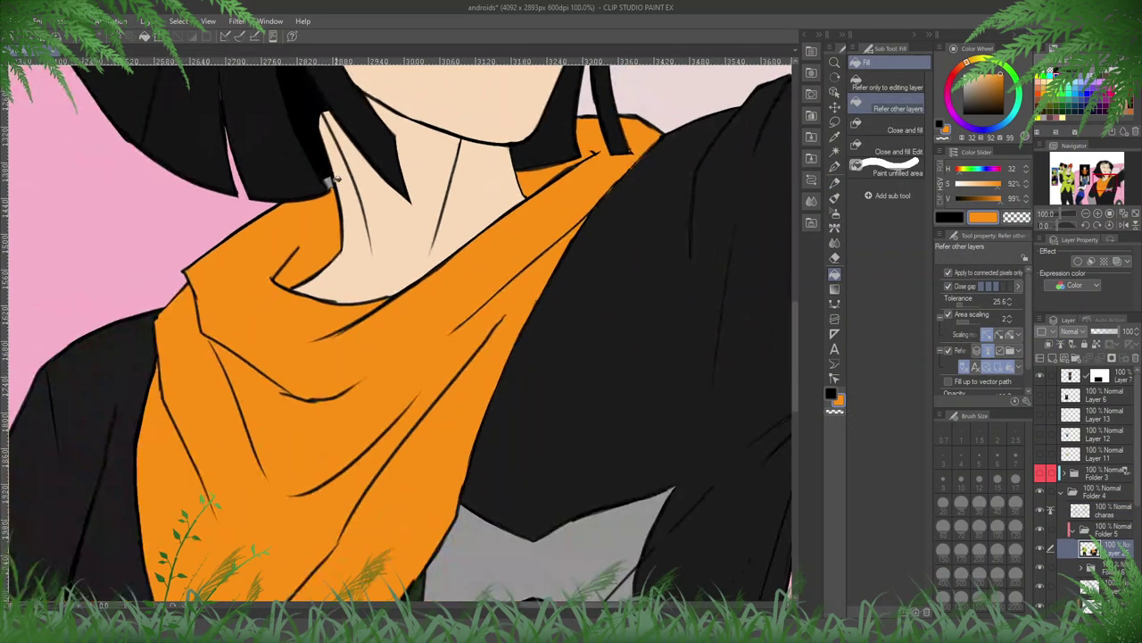
{"action": "scroll", "coordinate": [332, 178], "scroll_direction": "down", "scroll_amount": 5}
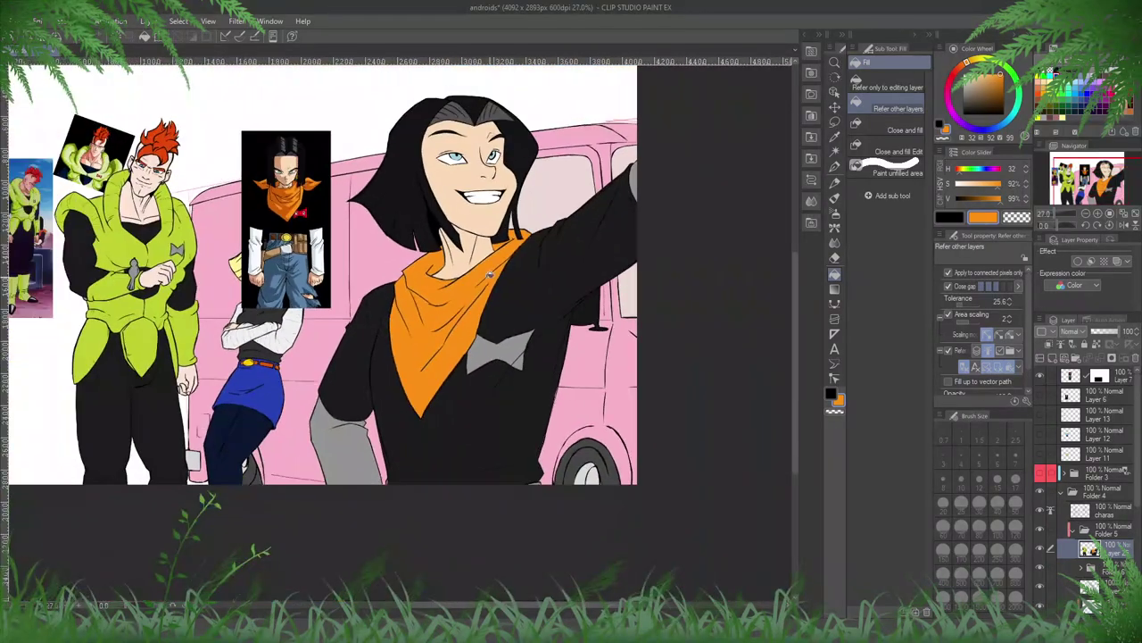
- Sample the white from the reference's sleeve and fill both of the foreground man's undersleeves on Layer 25
{"action": "scroll", "coordinate": [312, 236], "scroll_direction": "up", "scroll_amount": 1}
{"action": "left_click", "coordinate": [322, 270], "text": "alt"}
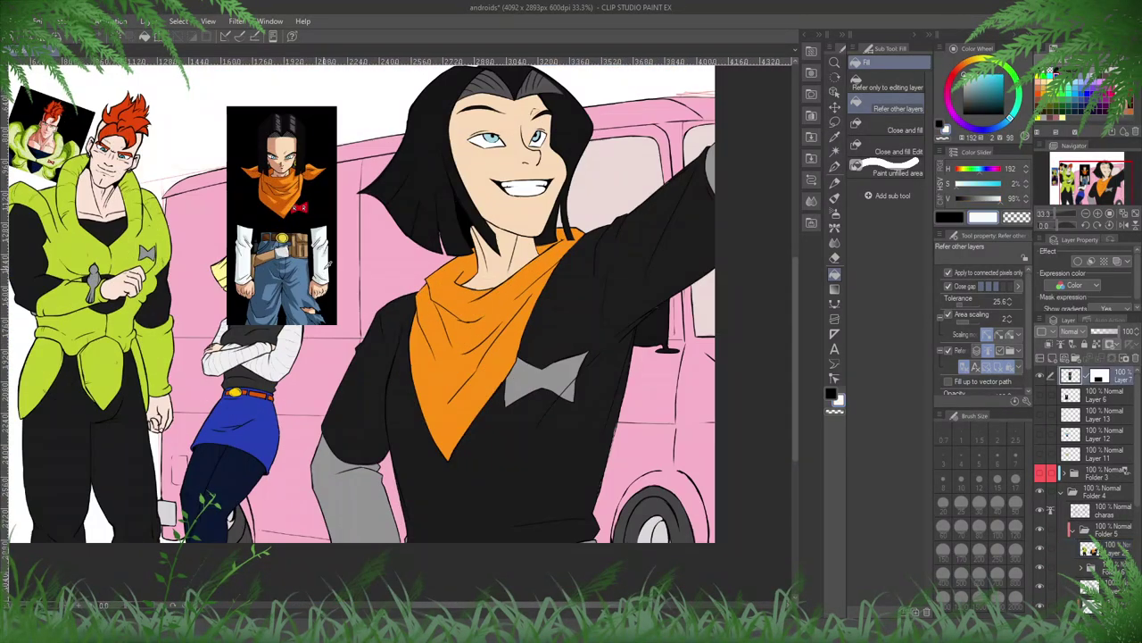
{"action": "left_click", "coordinate": [458, 420], "text": "ctrl+shift"}
{"action": "left_click", "coordinate": [364, 486]}
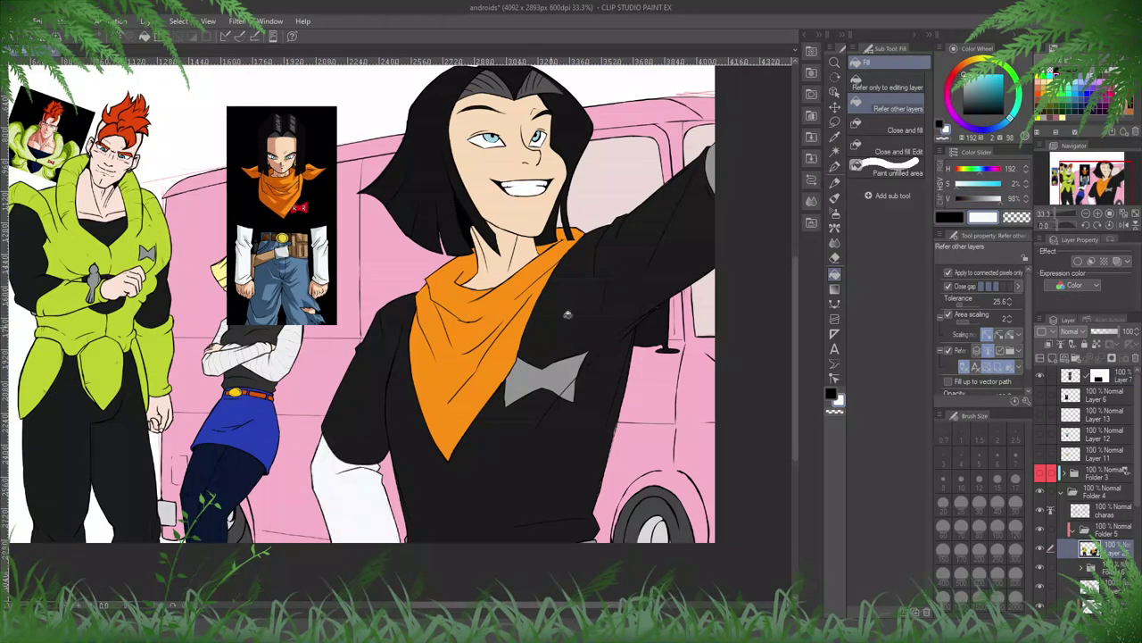
{"action": "left_click", "coordinate": [712, 170]}
- Fill the chest emblems of the foreground man and the armored man with red sampled from the reference, and hide the Layer 7 reference
{"action": "scroll", "coordinate": [280, 192], "scroll_direction": "up", "scroll_amount": 2}
{"action": "left_click", "coordinate": [306, 204], "text": "alt"}
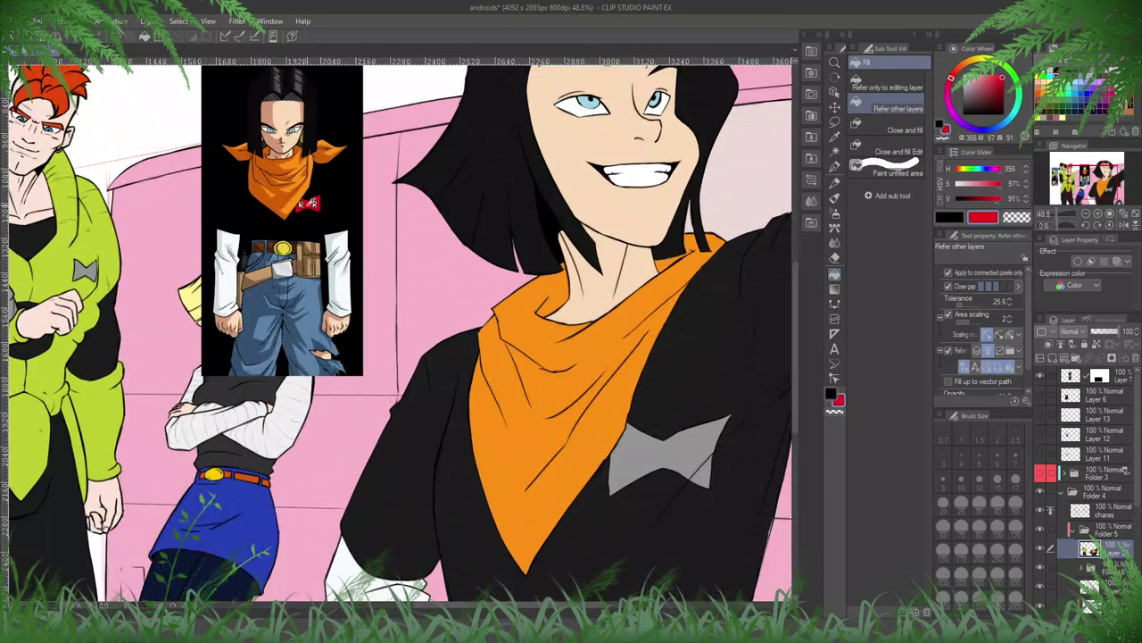
{"action": "left_click", "coordinate": [664, 461]}
{"action": "left_click", "coordinate": [702, 472]}
{"action": "left_click_drag", "start_coordinate": [55, 252], "coordinate": [358, 236]}
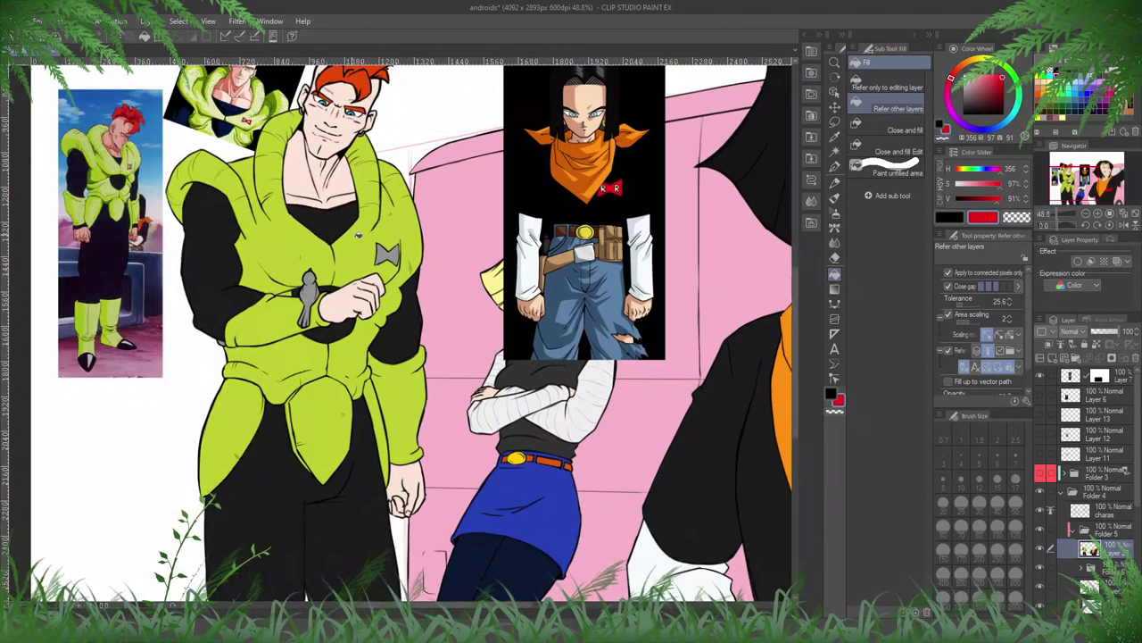
{"action": "left_click", "coordinate": [393, 252]}
{"action": "scroll", "coordinate": [397, 259], "scroll_direction": "down", "scroll_amount": 2}
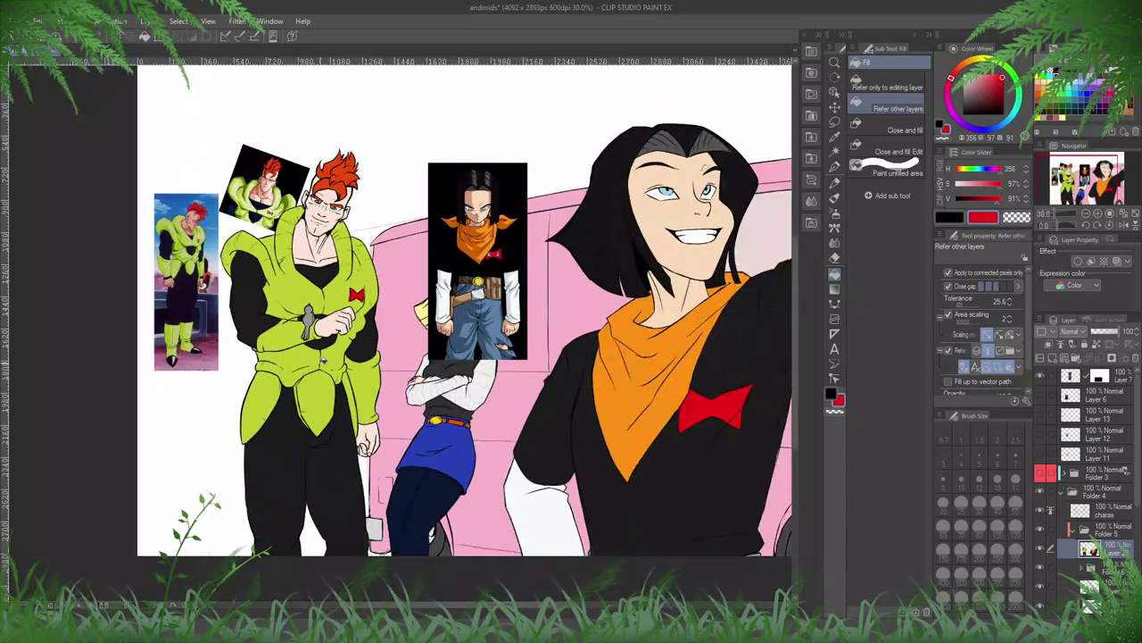
{"action": "left_click", "coordinate": [1041, 376]}
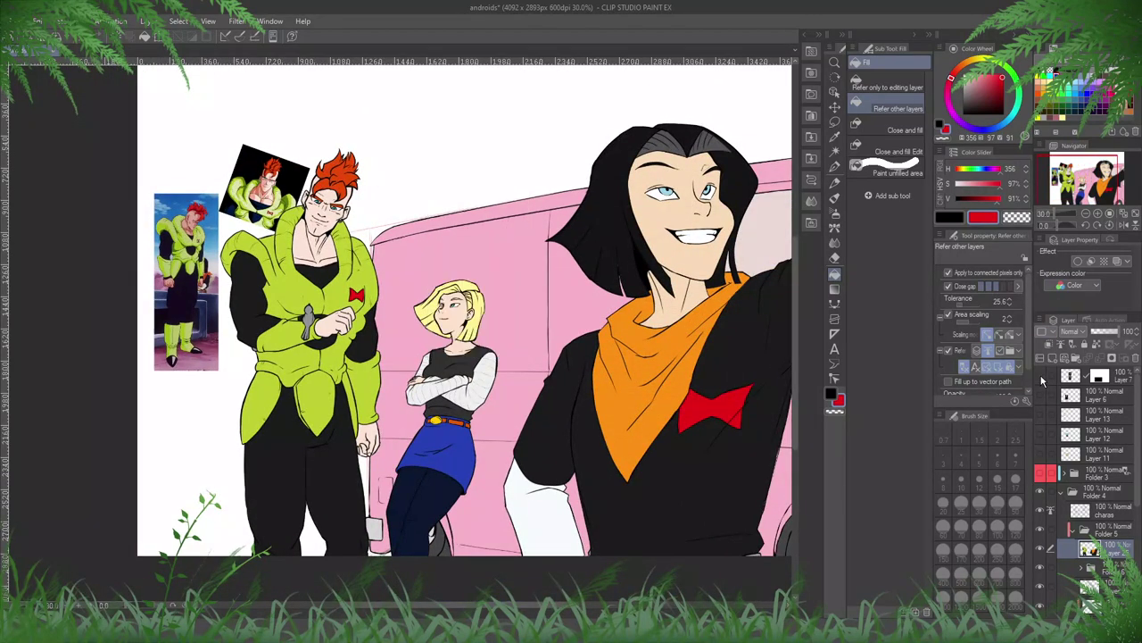
- Draw a black cuff line across the armored man's lowered wrist on the charas layer with the Sai pencil at size 17
{"action": "scroll", "coordinate": [138, 255], "scroll_direction": "up", "scroll_amount": 2}
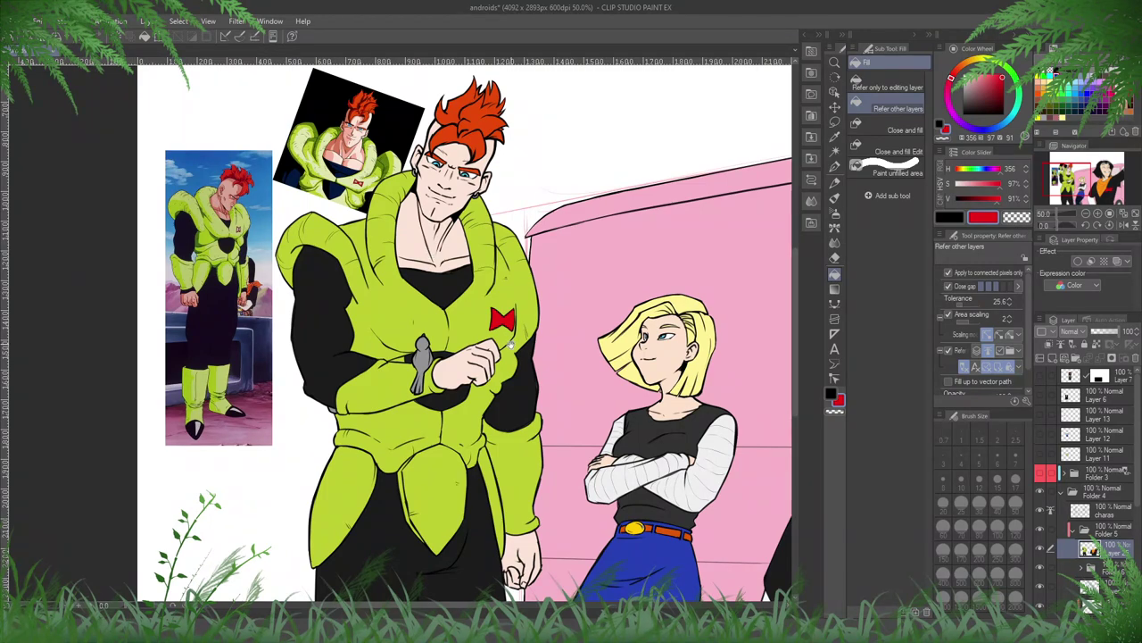
{"action": "left_click_drag", "start_coordinate": [506, 555], "coordinate": [480, 455]}
{"action": "scroll", "coordinate": [495, 464], "scroll_direction": "up", "scroll_amount": 3}
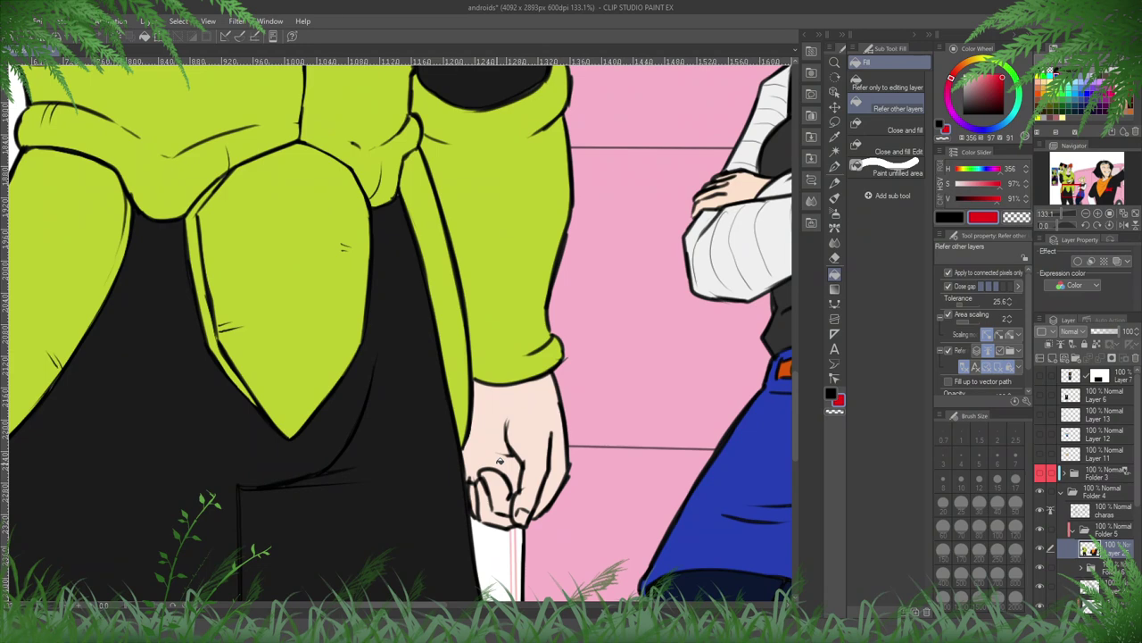
{"action": "left_click", "coordinate": [1116, 515]}
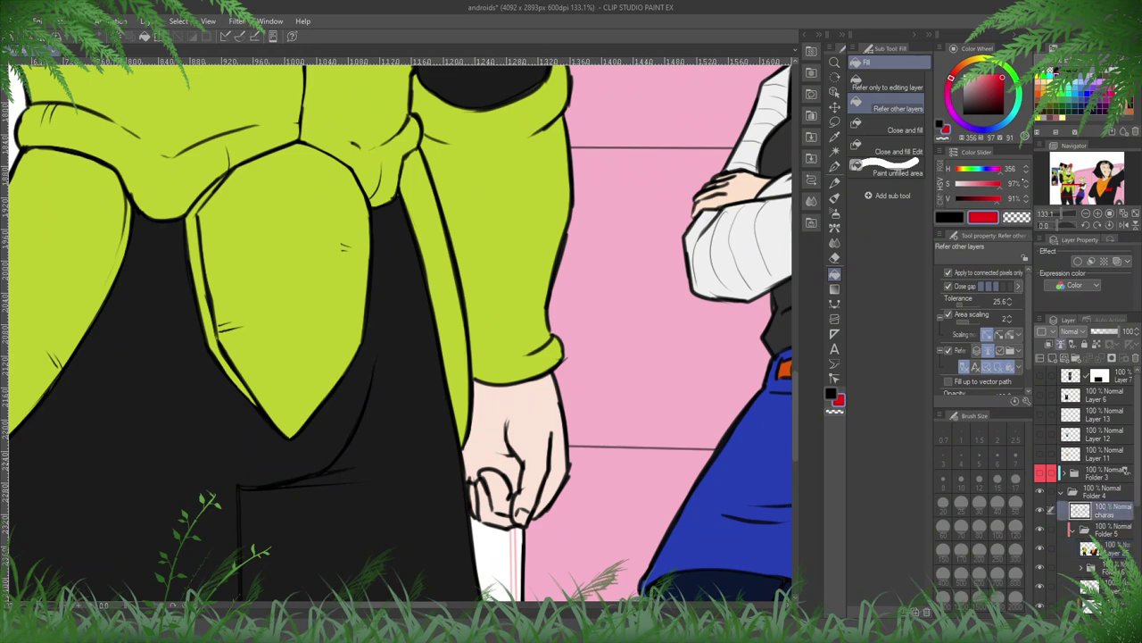
{"action": "key", "text": "x"}
{"action": "key", "text": "p"}
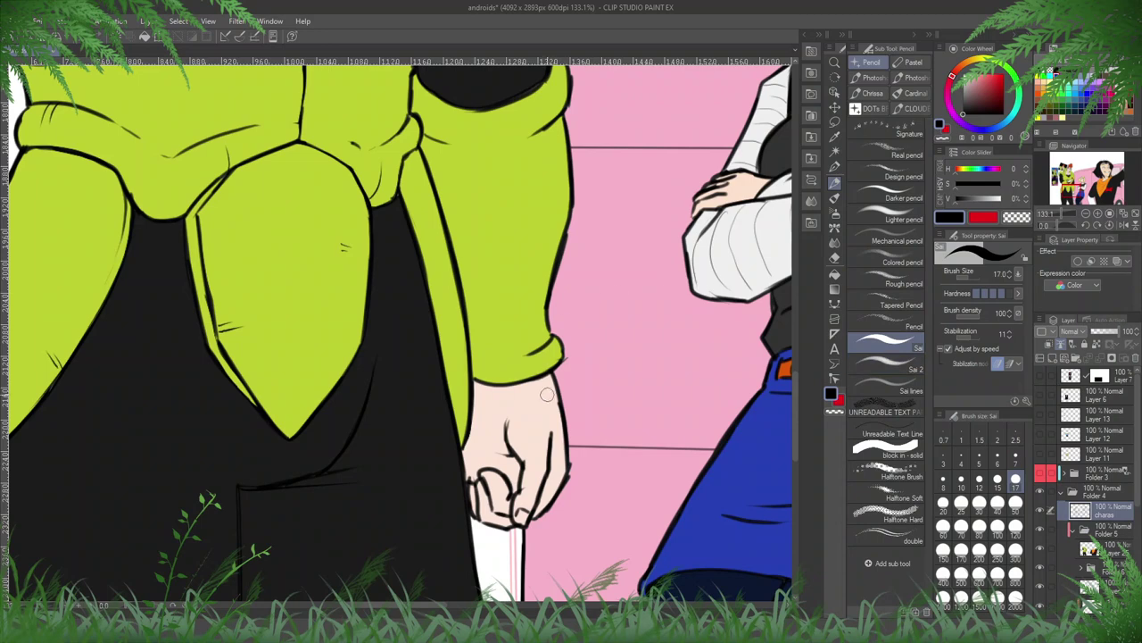
{"action": "left_click_drag", "start_coordinate": [474, 394], "coordinate": [561, 406]}
- Fill the armored man's wrist cuff on Layer 25 with the near-black sampled from his trousers
{"action": "left_click", "coordinate": [1111, 549]}
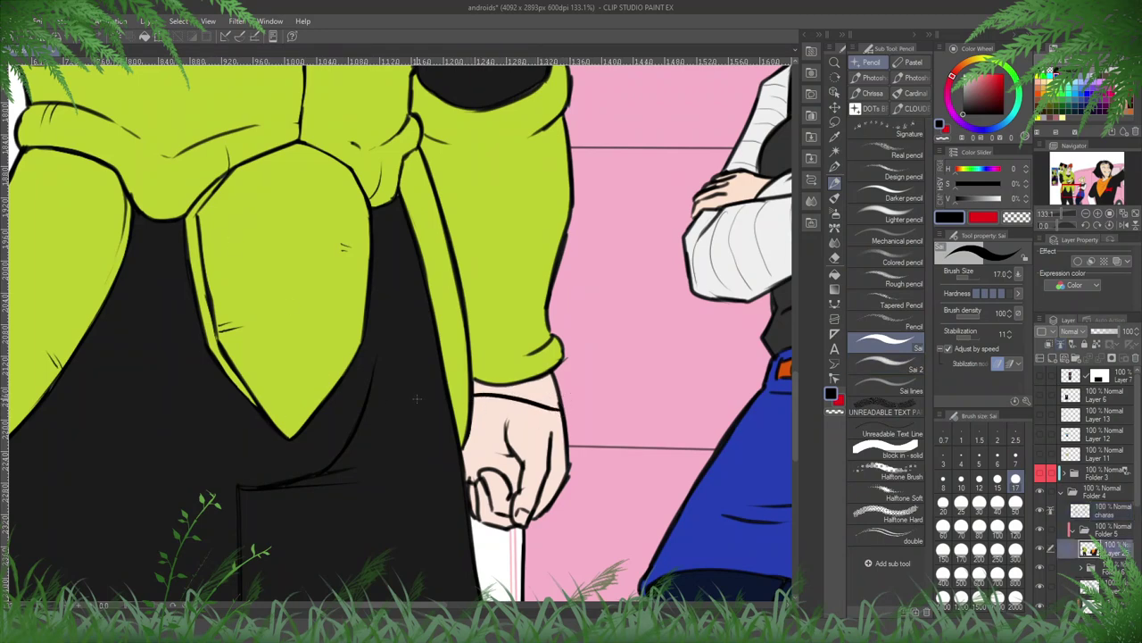
{"action": "left_click", "coordinate": [417, 399], "text": "alt"}
{"action": "left_click", "coordinate": [835, 274]}
{"action": "left_click", "coordinate": [526, 392]}
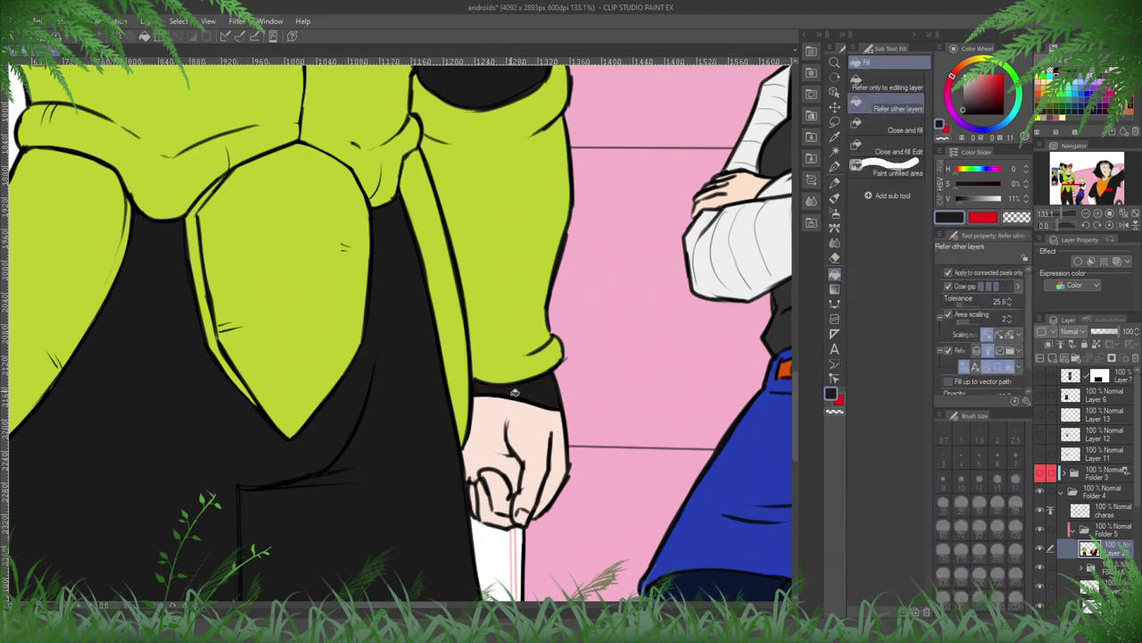
{"action": "scroll", "coordinate": [398, 383], "scroll_direction": "down", "scroll_amount": 5}
{"action": "scroll", "coordinate": [393, 381], "scroll_direction": "down", "scroll_amount": 2}
{"action": "left_click_drag", "start_coordinate": [394, 381], "coordinate": [340, 382]}
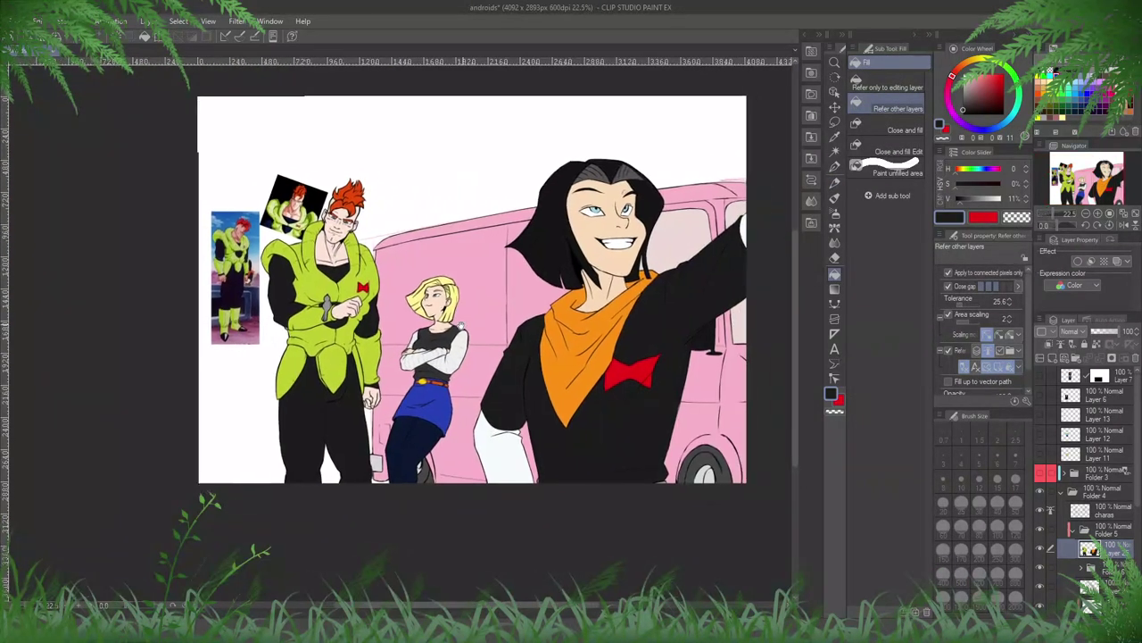
{"action": "scroll", "coordinate": [636, 226], "scroll_direction": "up", "scroll_amount": 1}
{"action": "scroll", "coordinate": [640, 223], "scroll_direction": "up", "scroll_amount": 1}
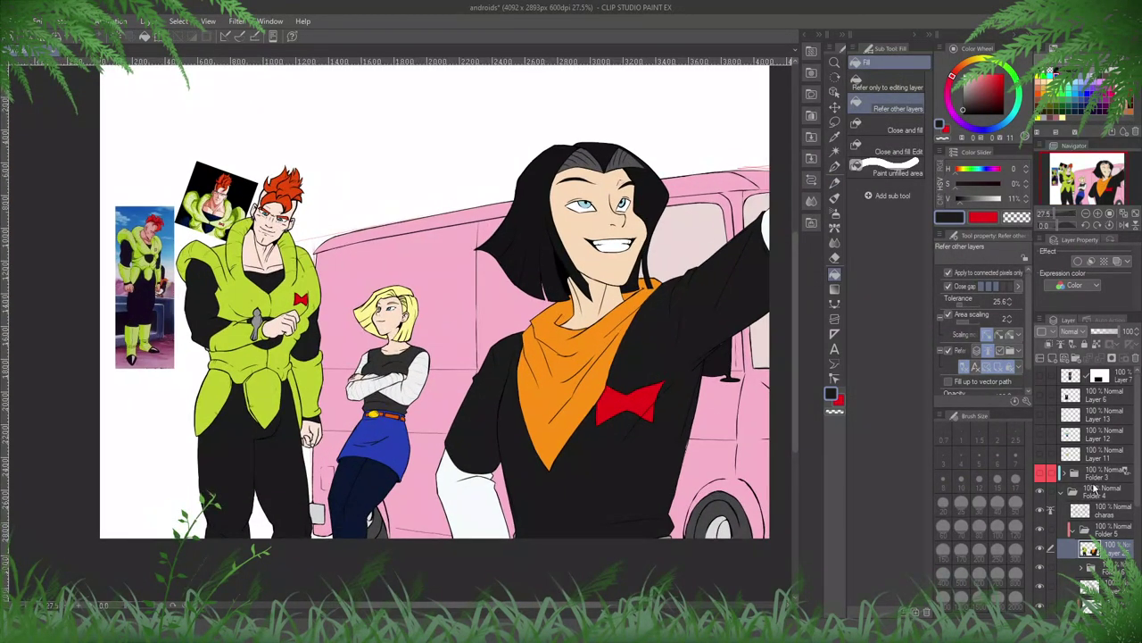
- Hide the armored man's two reference images beside him in Folder 2
{"action": "scroll", "coordinate": [1095, 487], "scroll_direction": "up", "scroll_amount": 3}
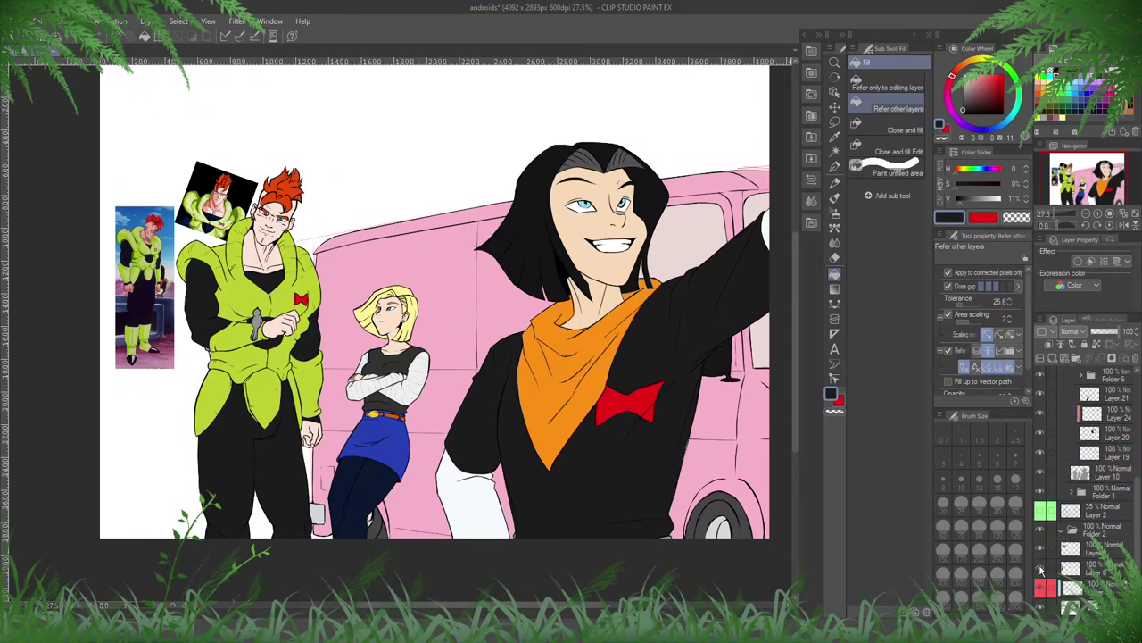
{"action": "left_click_drag", "start_coordinate": [1040, 569], "coordinate": [1038, 551]}
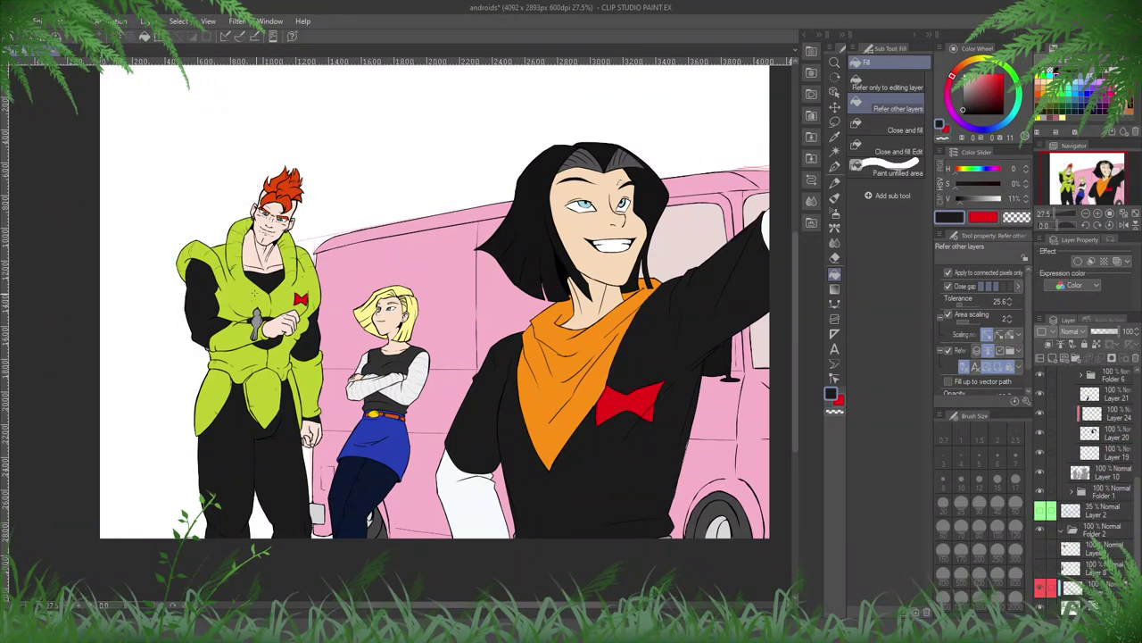
{"action": "scroll", "coordinate": [1096, 476], "scroll_direction": "up", "scroll_amount": 3}
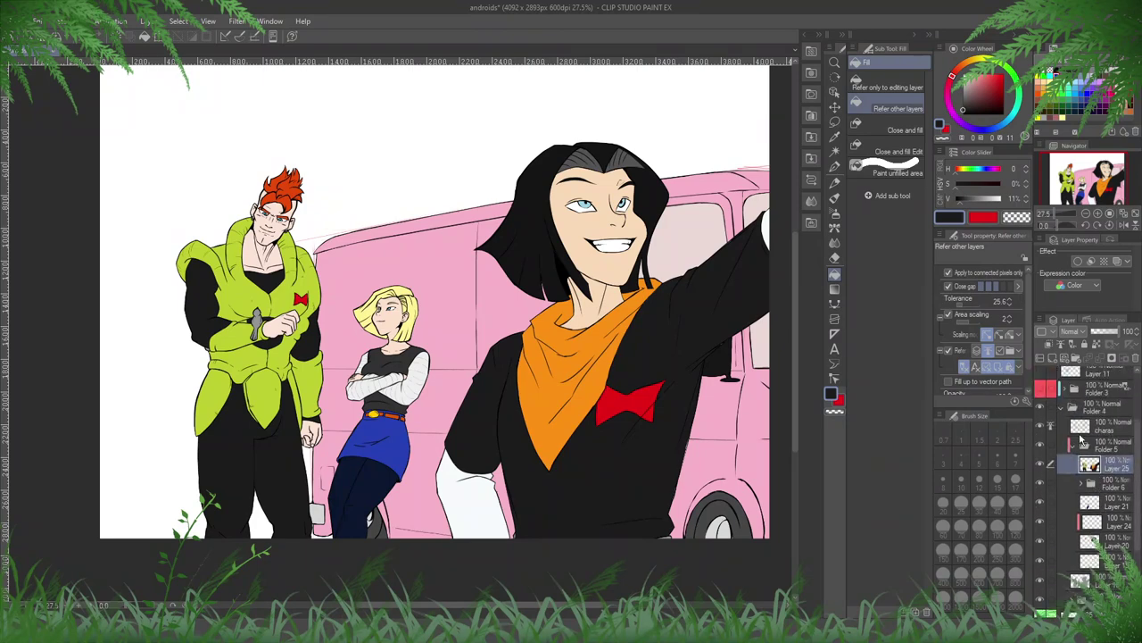
- Check the hidden Layer 11 and Layer 12 references, leave them hidden, and show the bird reference on Layer 13
{"action": "scroll", "coordinate": [1096, 455], "scroll_direction": "up", "scroll_amount": 3}
{"action": "left_click", "coordinate": [1041, 454]}
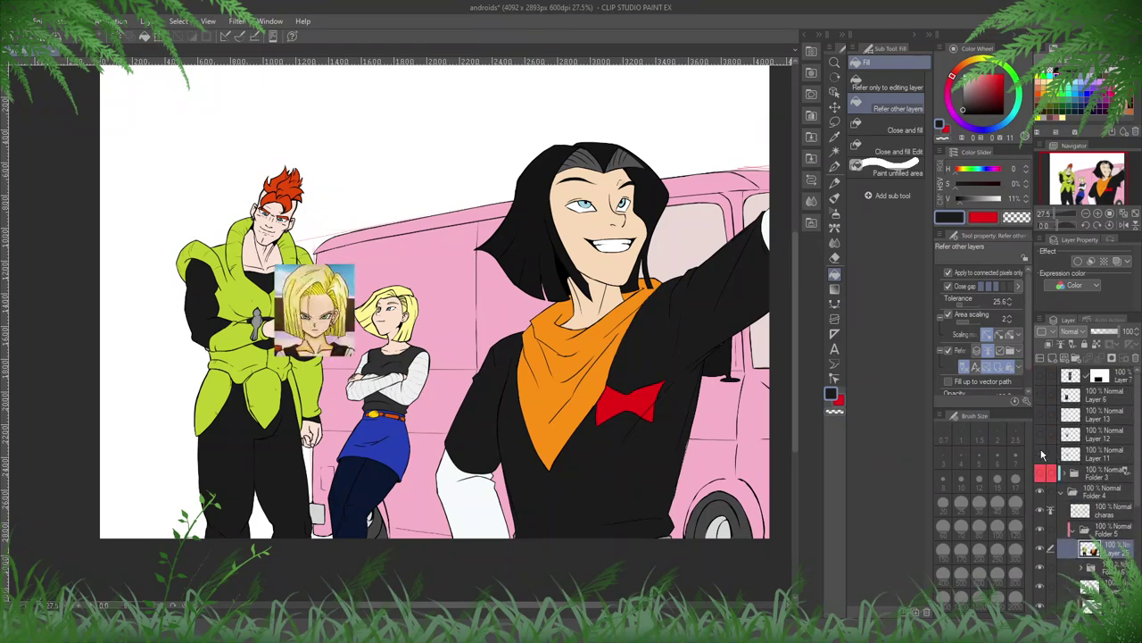
{"action": "left_click", "coordinate": [1041, 453]}
{"action": "left_click", "coordinate": [1039, 435]}
{"action": "left_click", "coordinate": [1039, 434]}
{"action": "left_click", "coordinate": [1038, 416]}
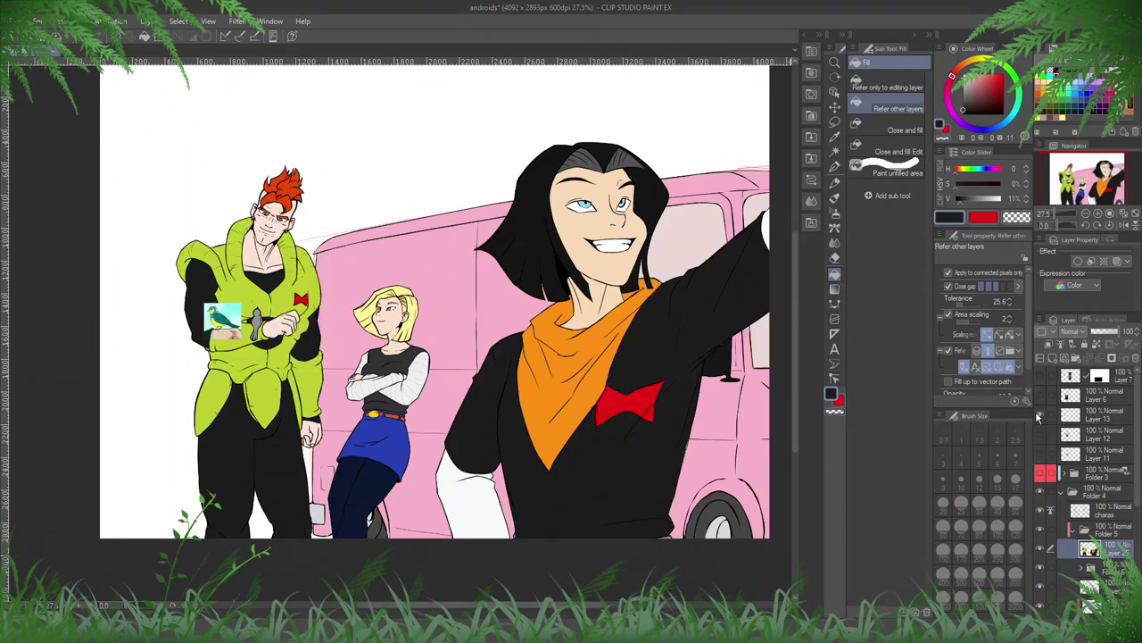
- Fill the bird on the armored man's wrist, tail included, with teal sampled from the reference on a new layer above Layer 25
{"action": "scroll", "coordinate": [175, 356], "scroll_direction": "up", "scroll_amount": 10}
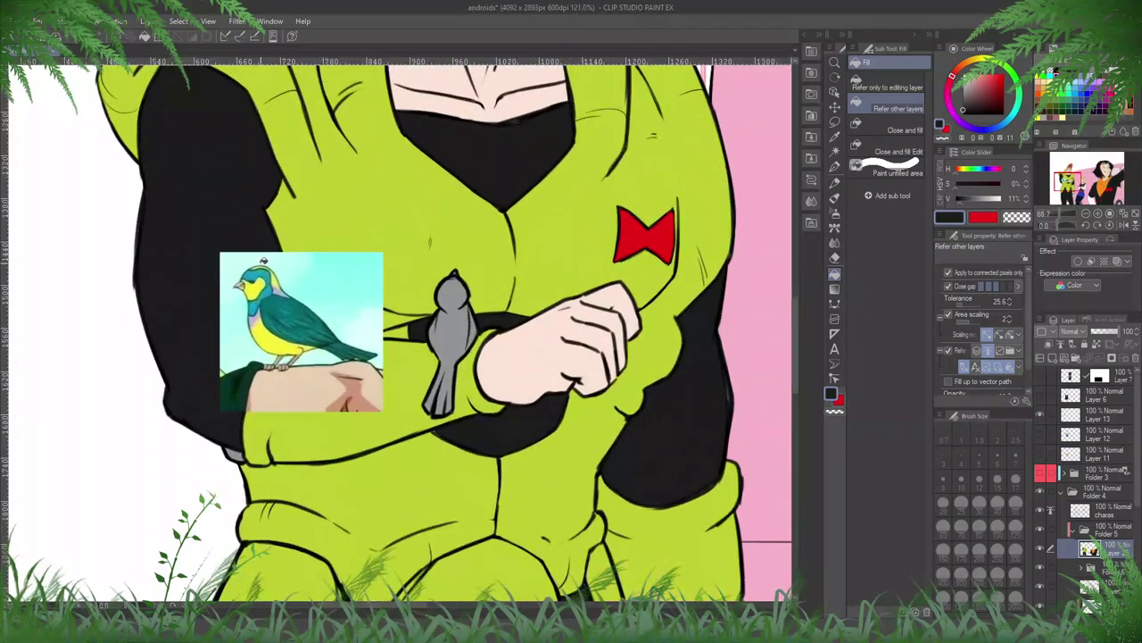
{"action": "scroll", "coordinate": [263, 261], "scroll_direction": "up", "scroll_amount": 2}
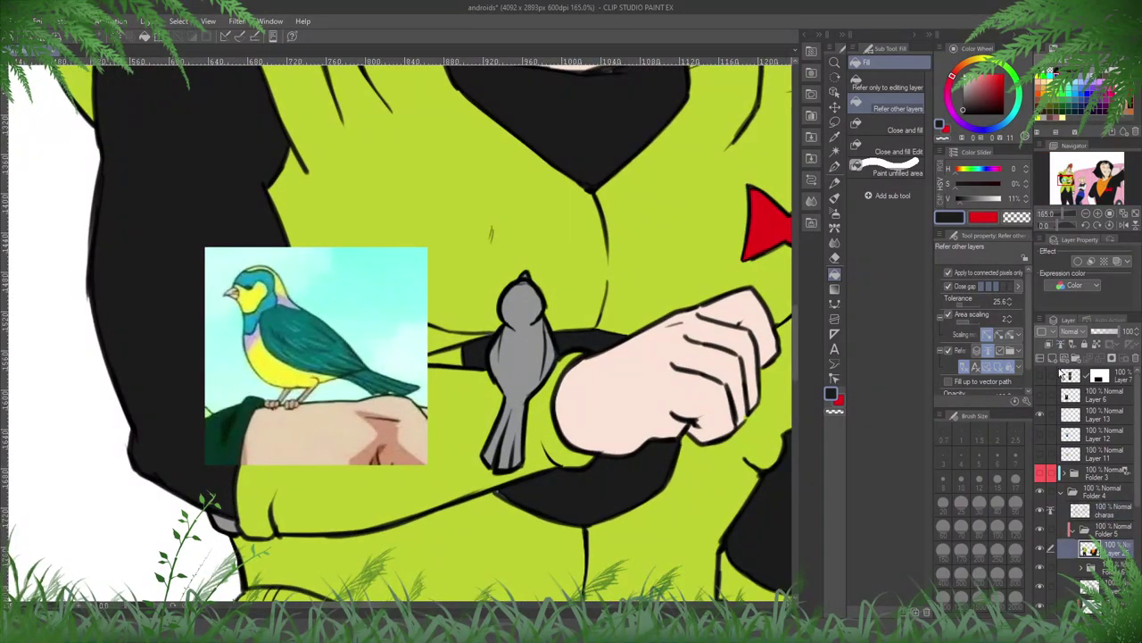
{"action": "scroll", "coordinate": [630, 398], "scroll_direction": "up", "scroll_amount": 1}
{"action": "key", "text": "p"}
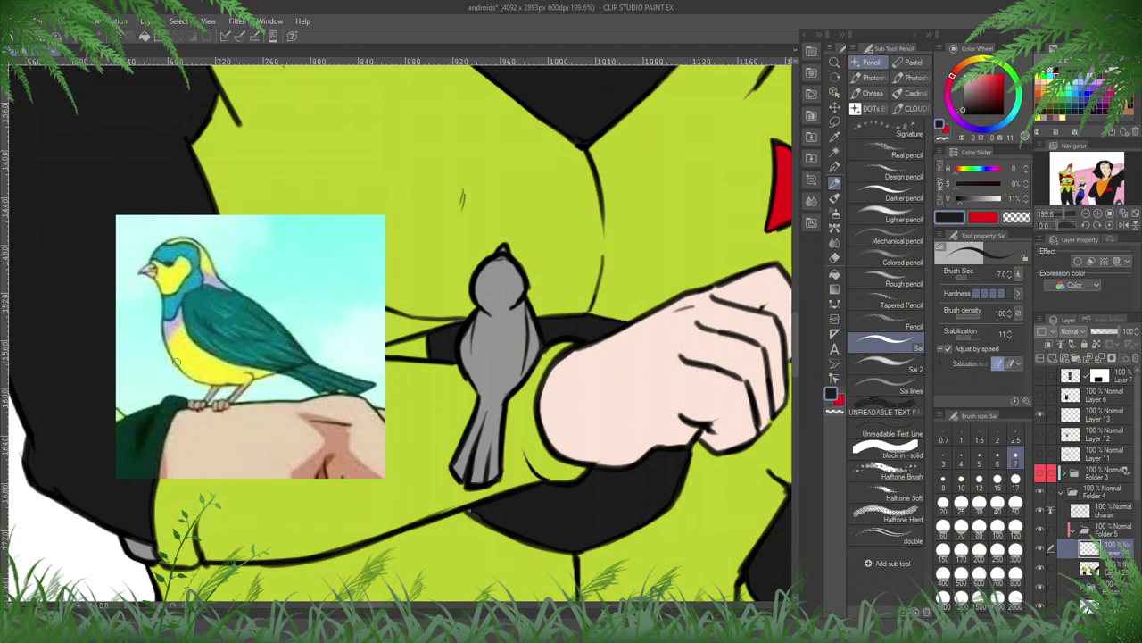
{"action": "left_click", "coordinate": [210, 311], "text": "alt"}
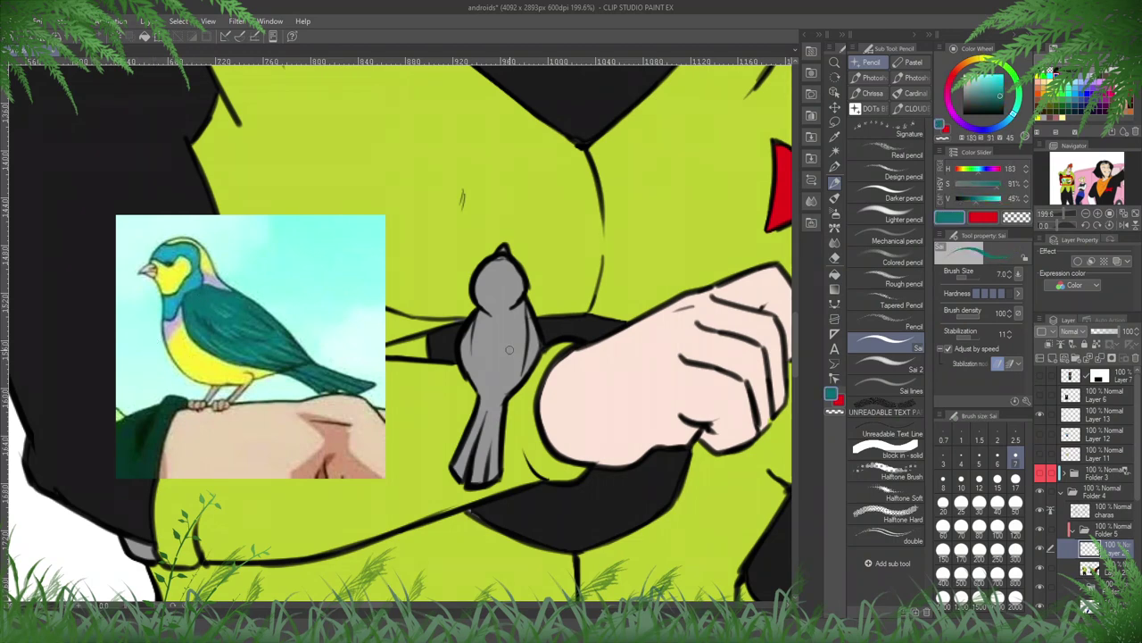
{"action": "left_click", "coordinate": [835, 276]}
{"action": "left_click", "coordinate": [510, 332]}
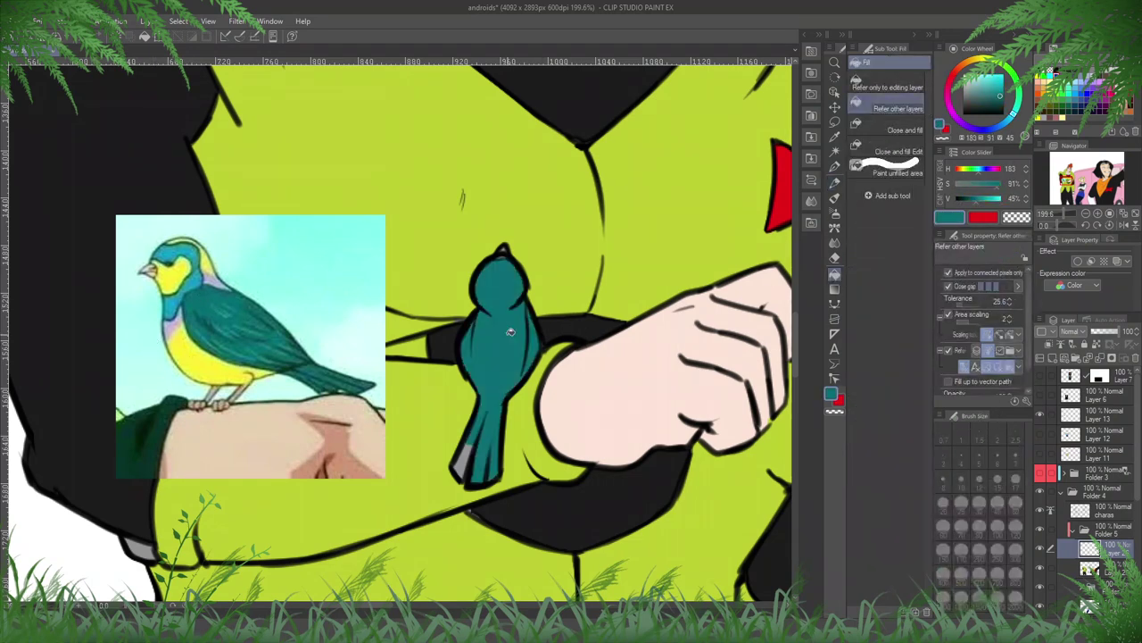
{"action": "left_click", "coordinate": [462, 472]}
- Paint a yellow patch down the back of the bird's head with the Sai pencil at size 7, sampling the reference's yellow
{"action": "left_click", "coordinate": [186, 246], "text": "alt"}
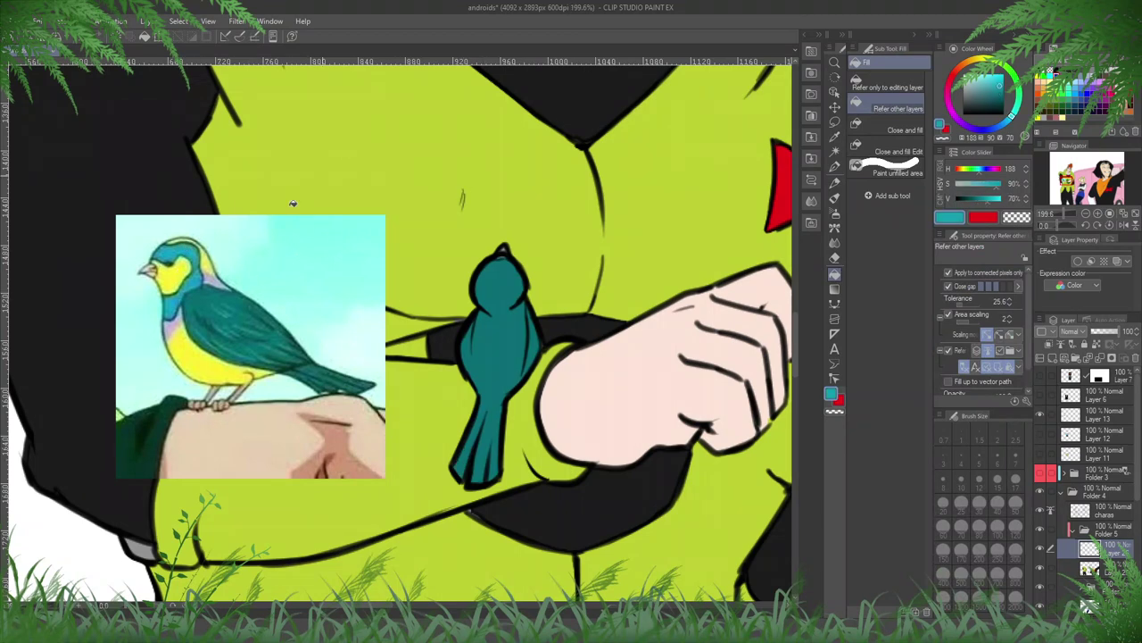
{"action": "left_click", "coordinate": [174, 272], "text": "alt"}
{"action": "key", "text": "p"}
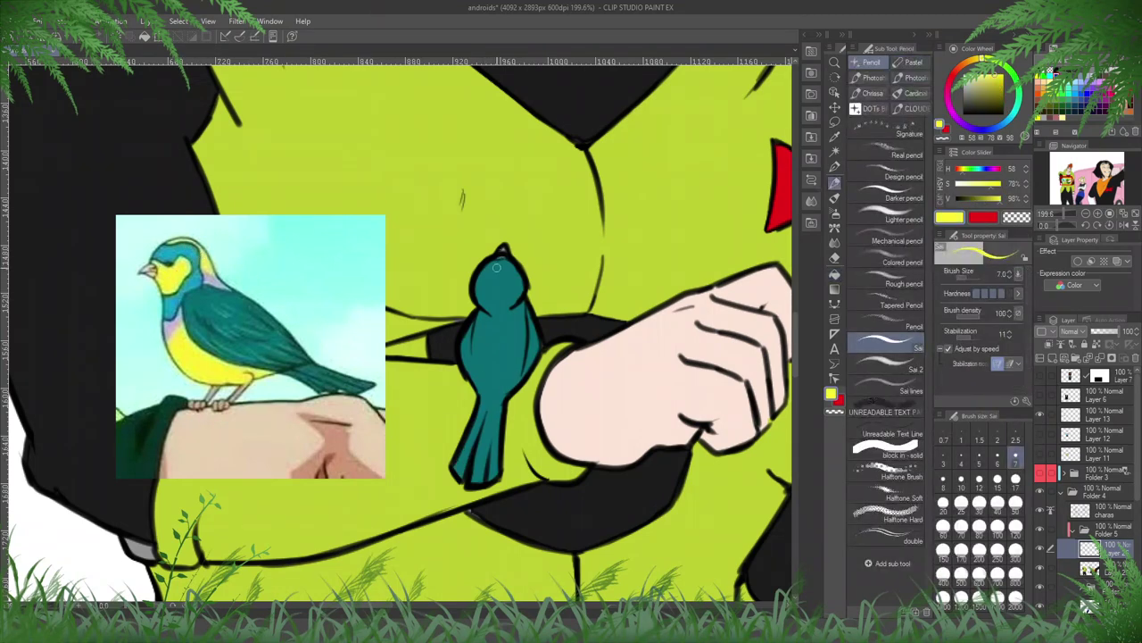
{"action": "mouse_move", "coordinate": [486, 278]}
{"action": "left_mouse_down"}
{"action": "mouse_move", "coordinate": [502, 247]}
{"action": "mouse_move", "coordinate": [513, 307]}
{"action": "mouse_move", "coordinate": [514, 293]}
{"action": "mouse_move", "coordinate": [508, 282]}
{"action": "mouse_move", "coordinate": [512, 308]}
{"action": "left_mouse_up"}
{"action": "mouse_move", "coordinate": [496, 263]}
{"action": "left_mouse_down"}
{"action": "mouse_move", "coordinate": [482, 307]}
{"action": "mouse_move", "coordinate": [492, 316]}
{"action": "mouse_move", "coordinate": [498, 276]}
{"action": "mouse_move", "coordinate": [508, 305]}
{"action": "mouse_move", "coordinate": [497, 312]}
{"action": "mouse_move", "coordinate": [505, 303]}
{"action": "left_mouse_up"}
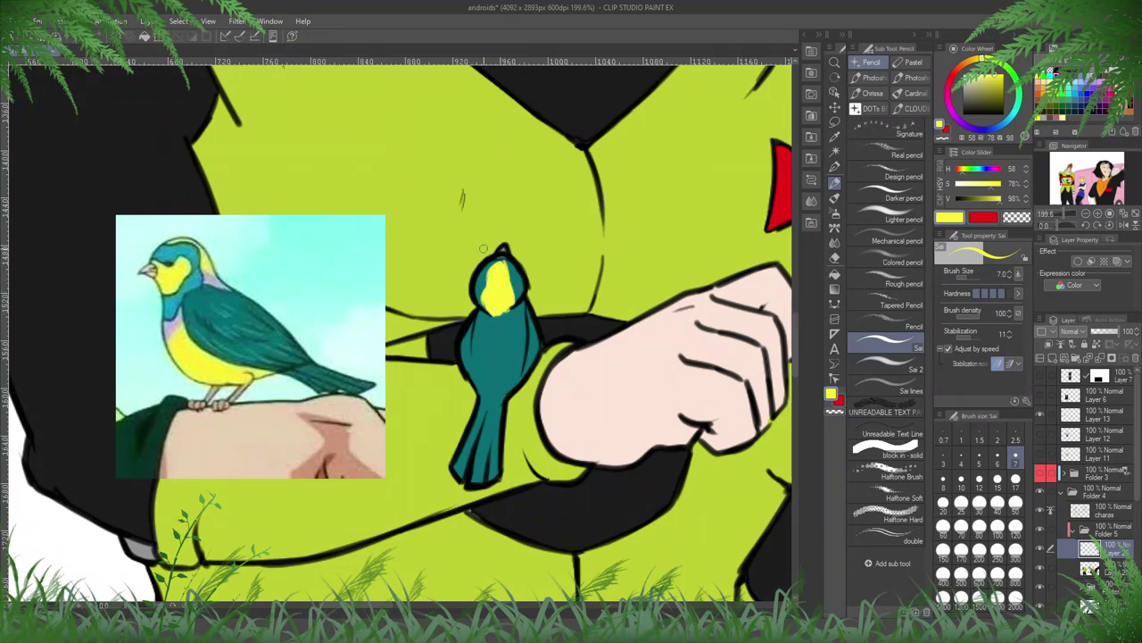
- Paint lavender feathers across the bird's nape with the reference's color and touch up the yellow head patch
{"action": "left_click", "coordinate": [212, 278], "text": "alt"}
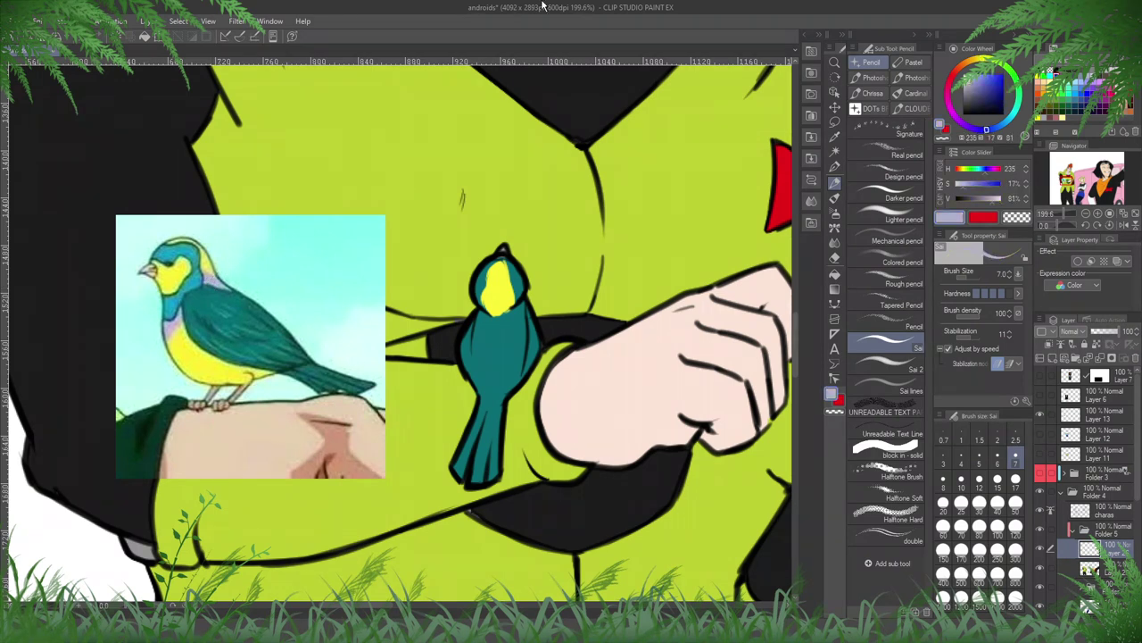
{"action": "mouse_move", "coordinate": [475, 311]}
{"action": "left_mouse_down"}
{"action": "mouse_move", "coordinate": [493, 332]}
{"action": "mouse_move", "coordinate": [519, 312]}
{"action": "mouse_move", "coordinate": [498, 321]}
{"action": "mouse_move", "coordinate": [496, 338]}
{"action": "mouse_move", "coordinate": [496, 315]}
{"action": "mouse_move", "coordinate": [512, 307]}
{"action": "mouse_move", "coordinate": [485, 326]}
{"action": "left_mouse_up"}
{"action": "left_click", "coordinate": [500, 293], "text": "alt"}
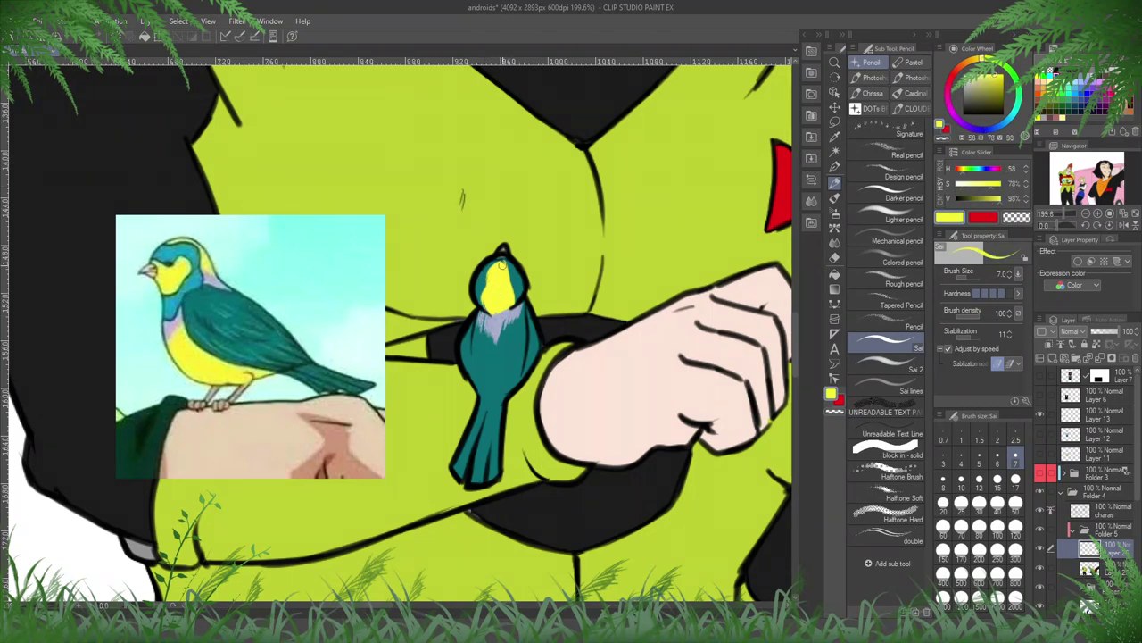
{"action": "mouse_move", "coordinate": [503, 262]}
{"action": "left_mouse_down"}
{"action": "mouse_move", "coordinate": [489, 284]}
{"action": "mouse_move", "coordinate": [510, 292]}
{"action": "left_mouse_up"}
- Paint the bird's head around the yellow patch in the bright blue sampled from the reference
{"action": "left_click", "coordinate": [169, 256], "text": "alt"}
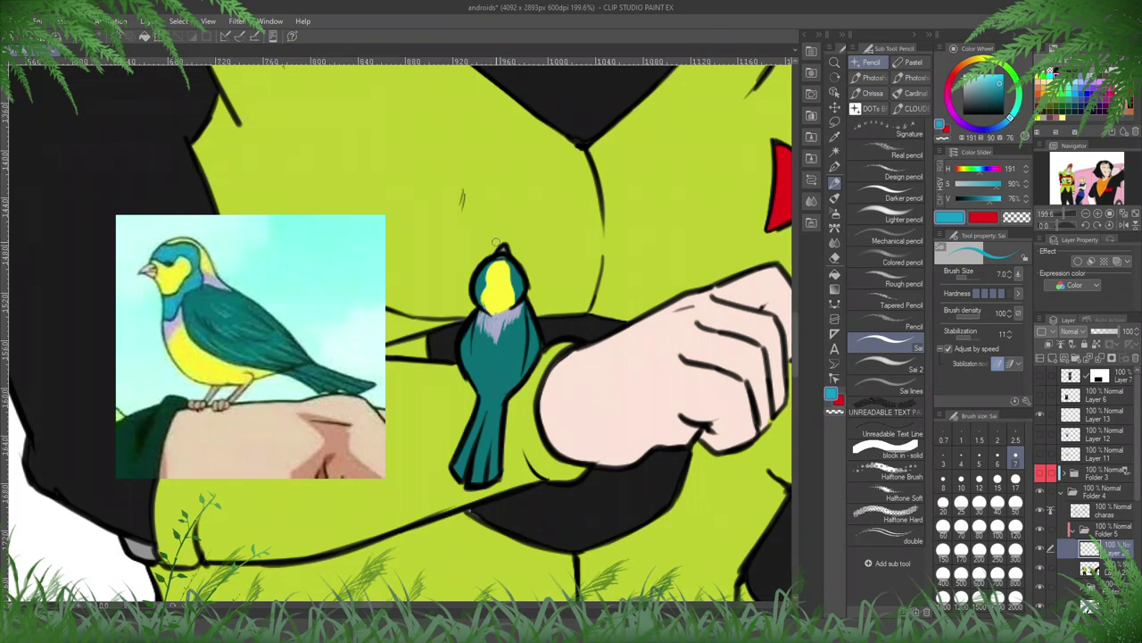
{"action": "mouse_move", "coordinate": [496, 243]}
{"action": "left_mouse_down"}
{"action": "mouse_move", "coordinate": [485, 308]}
{"action": "mouse_move", "coordinate": [481, 272]}
{"action": "mouse_move", "coordinate": [499, 257]}
{"action": "mouse_move", "coordinate": [520, 287]}
{"action": "left_mouse_up"}
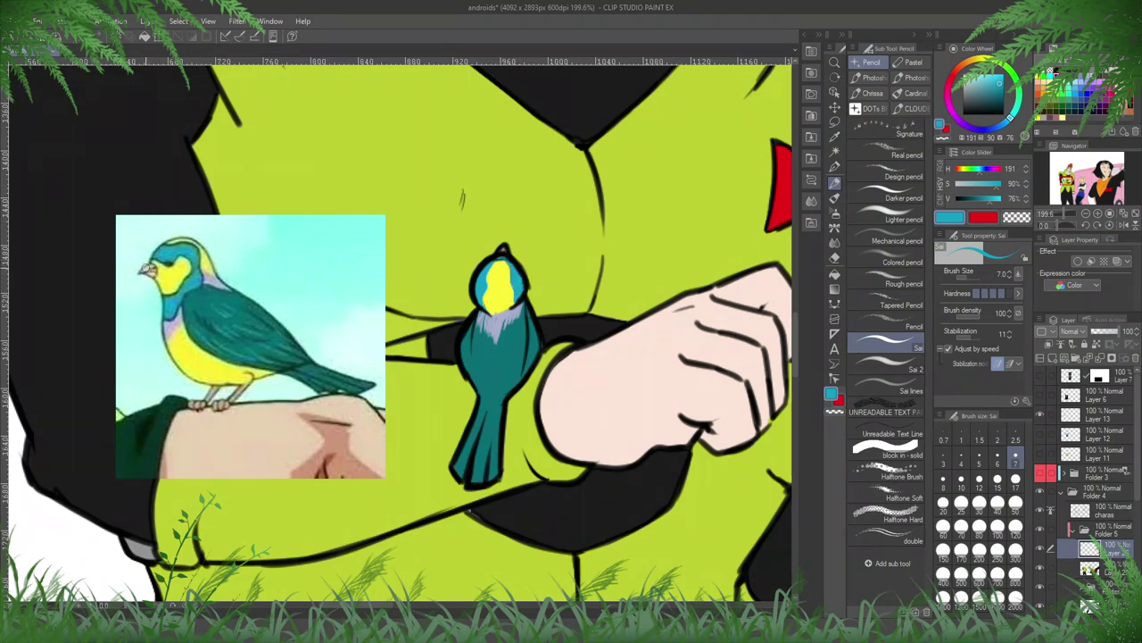
{"action": "left_click", "coordinate": [146, 268], "text": "alt"}
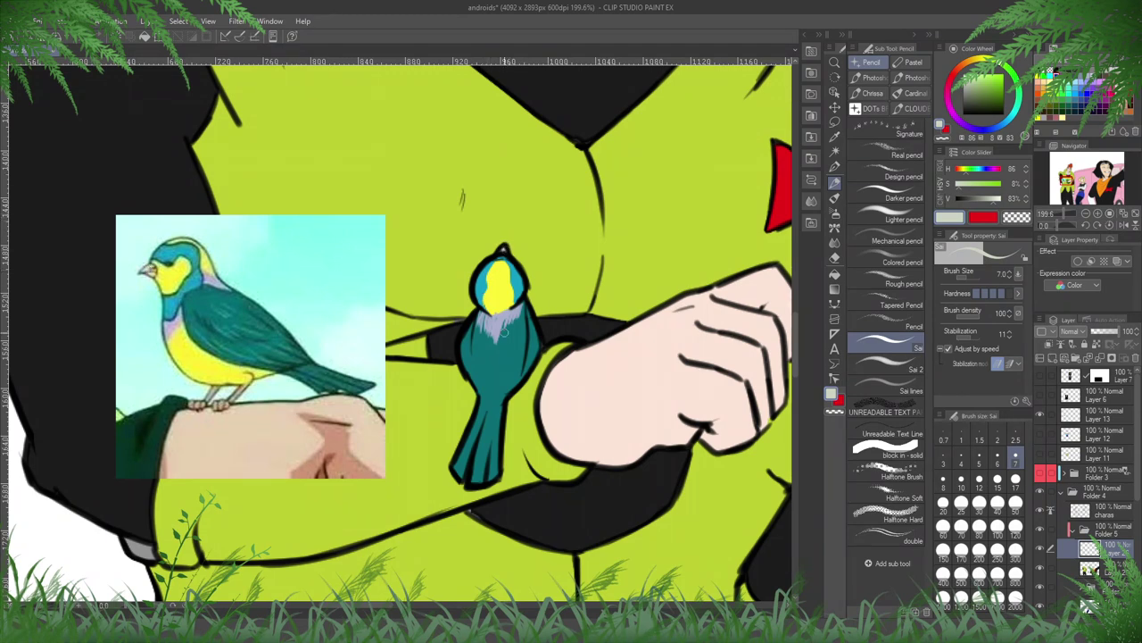
- Extend the lavender feathers down the bird's upper back and refine the neck edges with colors sampled from the bird
{"action": "scroll", "coordinate": [498, 319], "scroll_direction": "down", "scroll_amount": 4}
{"action": "scroll", "coordinate": [499, 316], "scroll_direction": "up", "scroll_amount": 3}
{"action": "left_click", "coordinate": [505, 303], "text": "alt"}
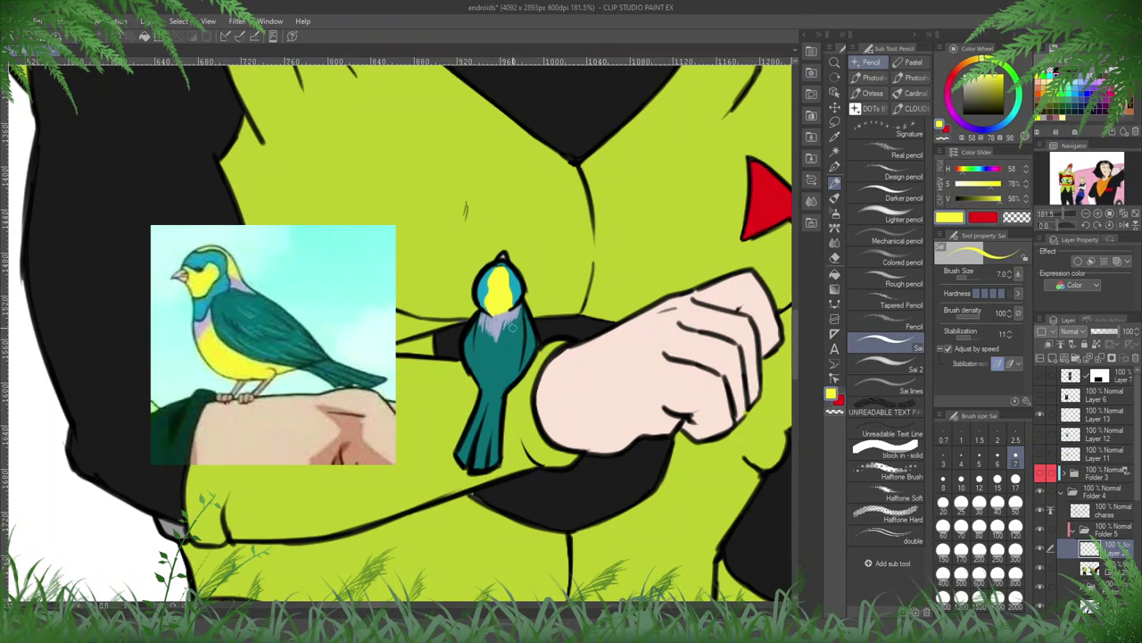
{"action": "left_click", "coordinate": [498, 327], "text": "alt"}
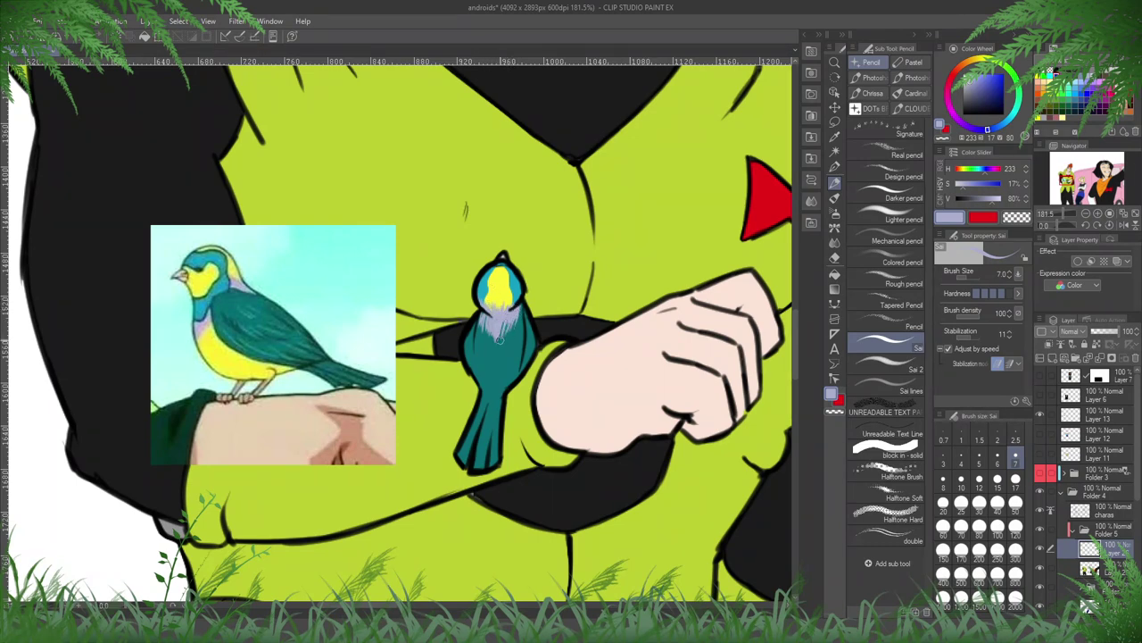
{"action": "left_click_drag", "start_coordinate": [509, 315], "coordinate": [507, 332]}
{"action": "left_click", "coordinate": [515, 287], "text": "alt"}
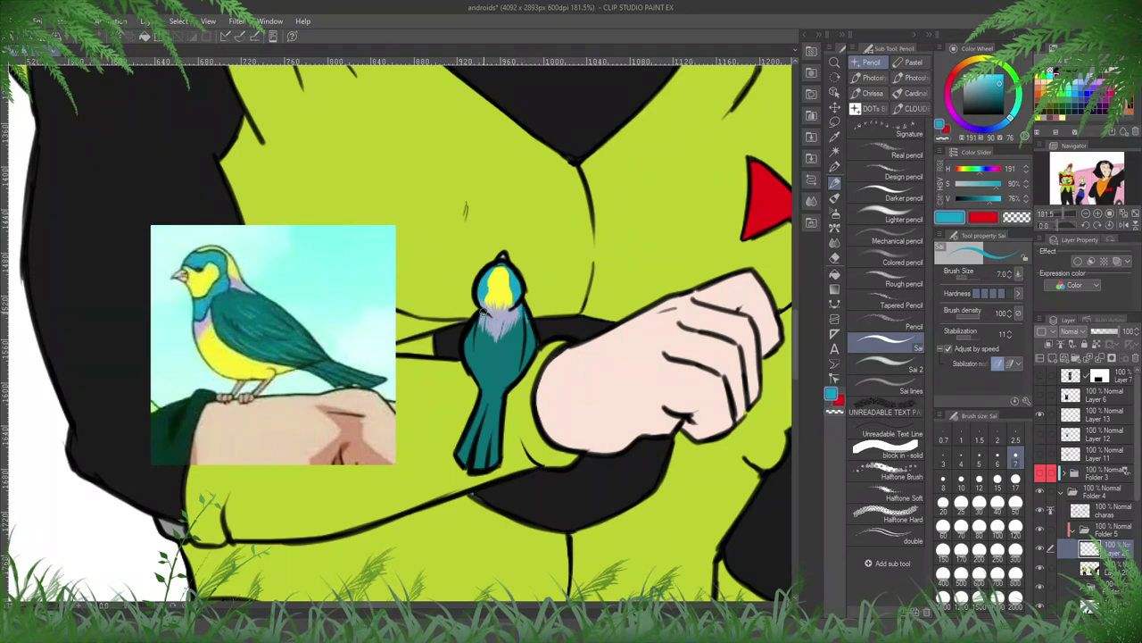
- Hide the Layer 13 bird reference, fit the whole illustration in view, and save the file
{"action": "scroll", "coordinate": [480, 314], "scroll_direction": "down", "scroll_amount": 4}
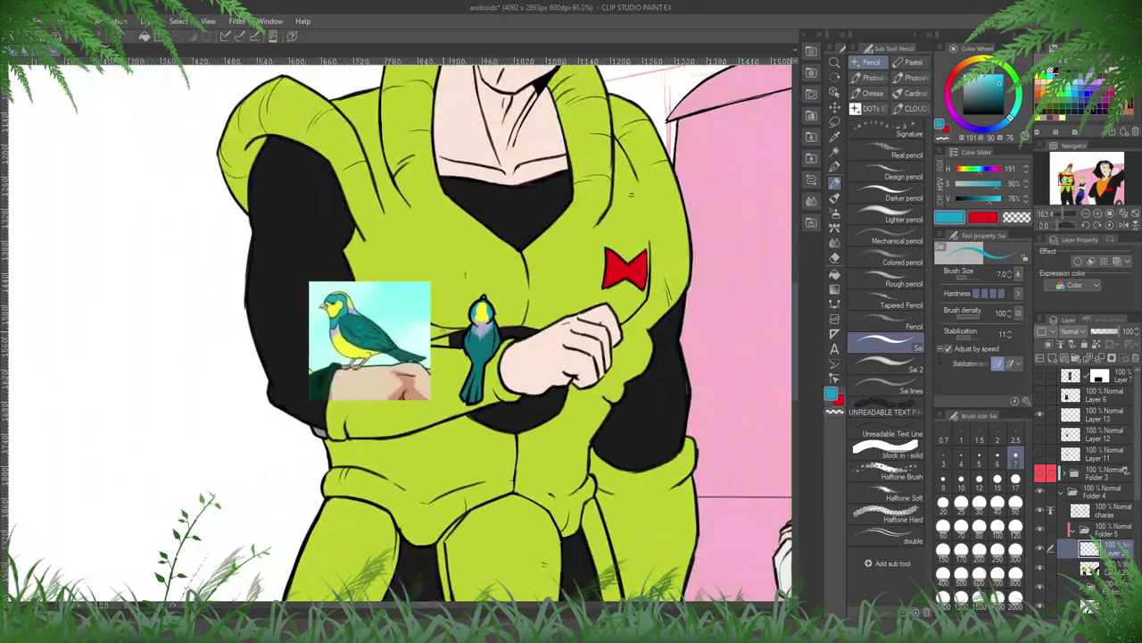
{"action": "left_click", "coordinate": [1103, 415]}
{"action": "left_click", "coordinate": [1041, 417]}
{"action": "scroll", "coordinate": [355, 319], "scroll_direction": "down", "scroll_amount": 6}
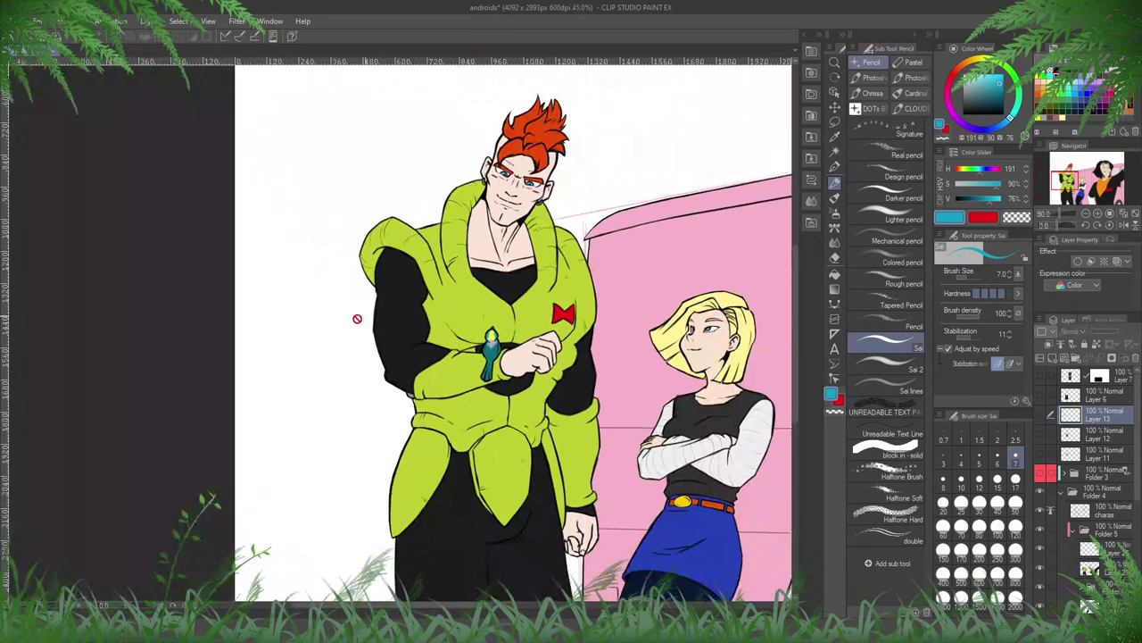
{"action": "left_click_drag", "start_coordinate": [586, 323], "coordinate": [512, 337]}
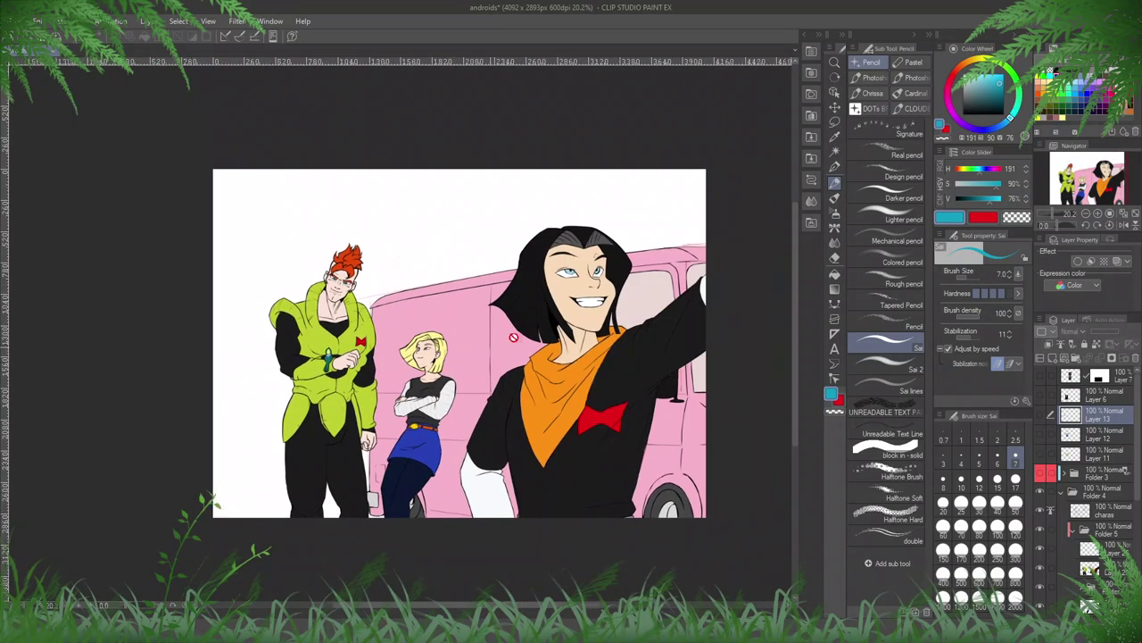
{"action": "left_click", "coordinate": [1136, 213]}
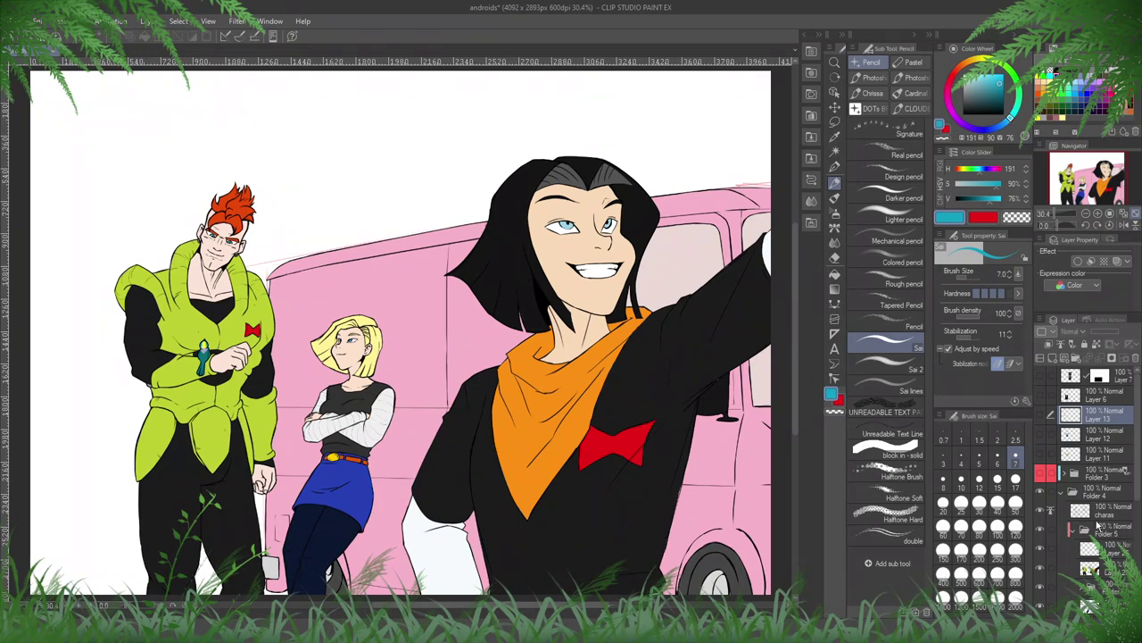
{"action": "key", "text": "ctrl+s"}
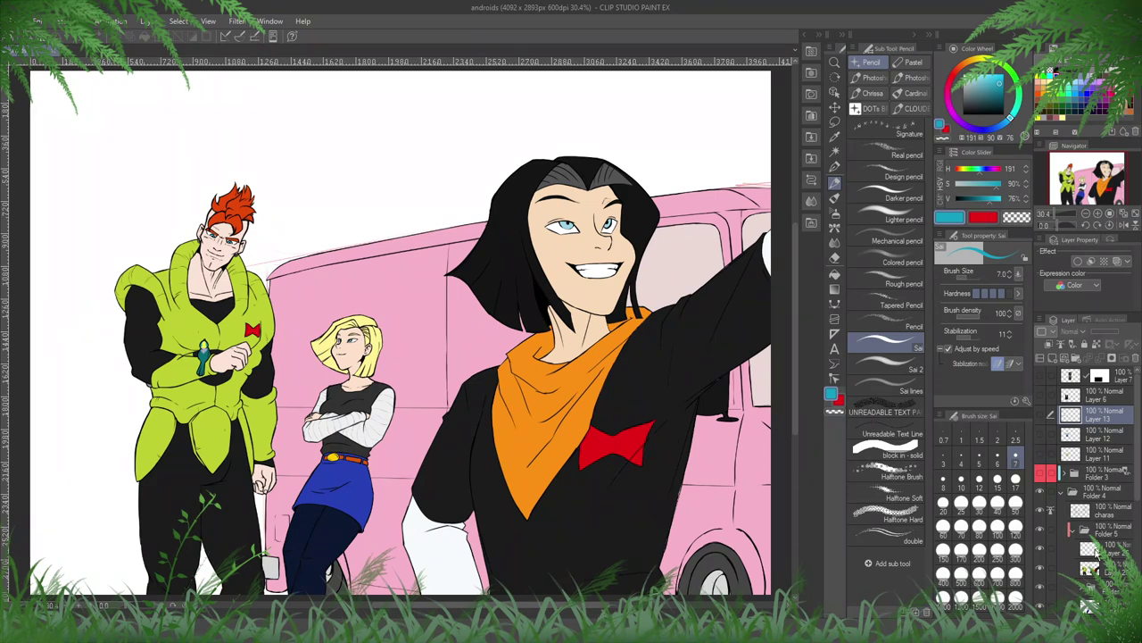
- Add a new layer above Layer 2 and fill the background with an upward Midday sky gradient, redoing the first attempt
{"action": "scroll", "coordinate": [1097, 554], "scroll_direction": "down", "scroll_amount": 5}
{"action": "left_click", "coordinate": [1105, 514]}
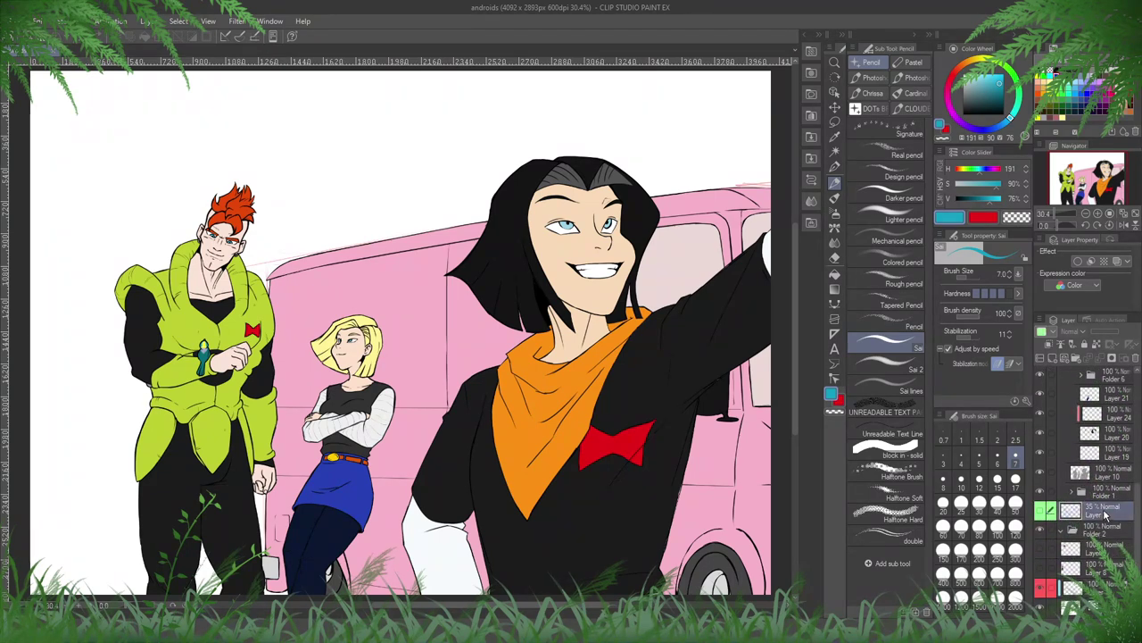
{"action": "left_click", "coordinate": [1051, 359]}
{"action": "left_click", "coordinate": [834, 288]}
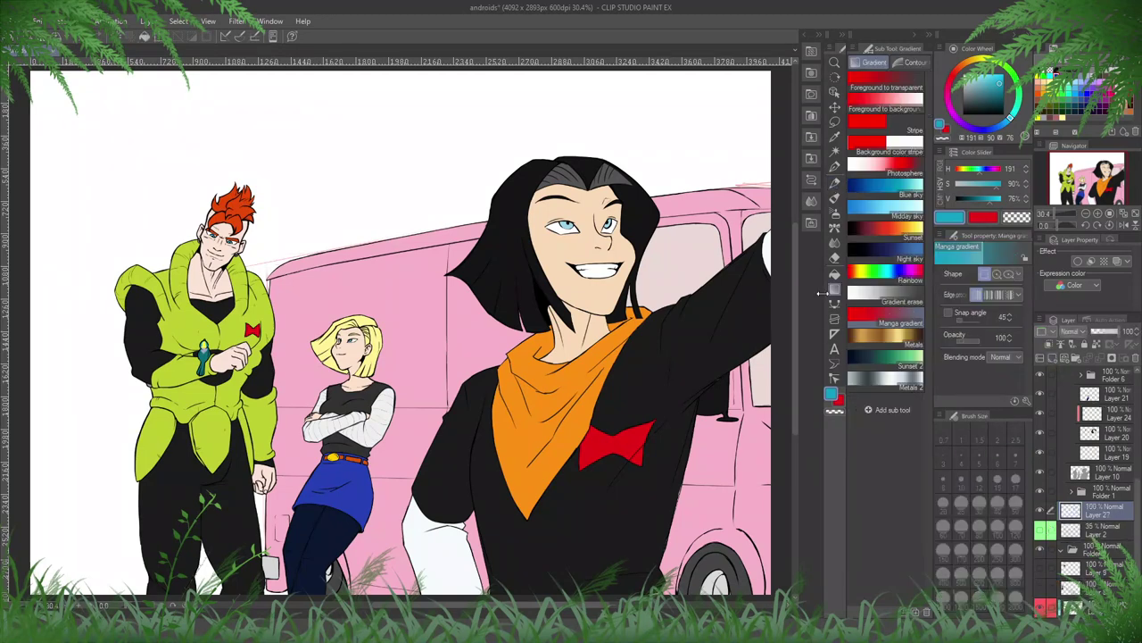
{"action": "left_click", "coordinate": [886, 210]}
{"action": "scroll", "coordinate": [590, 325], "scroll_direction": "down", "scroll_amount": 2}
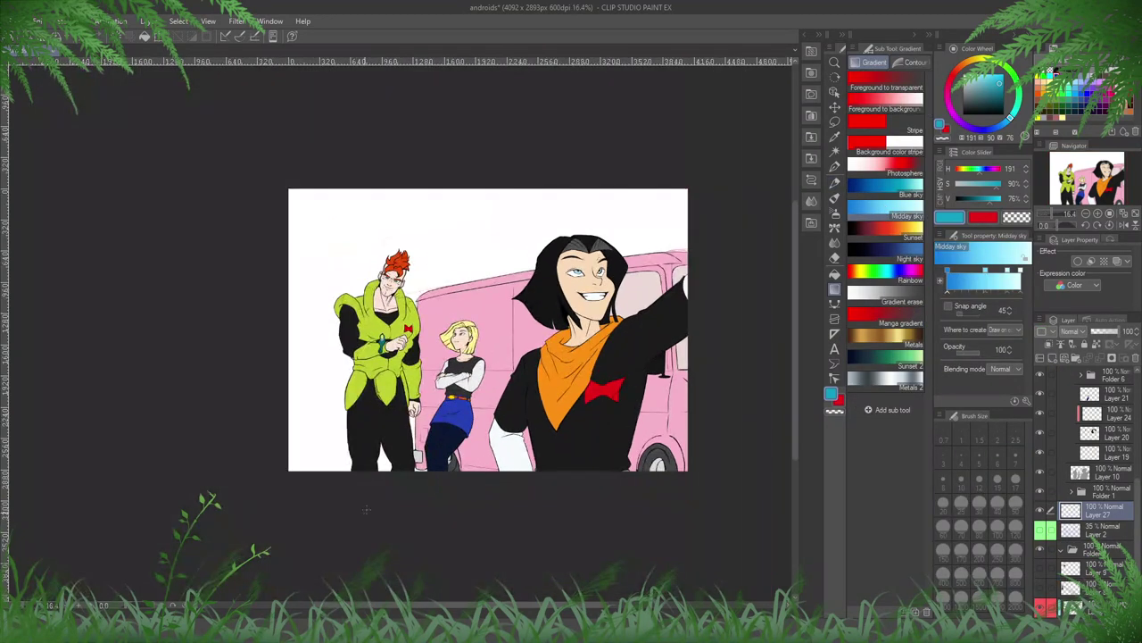
{"action": "left_click_drag", "start_coordinate": [366, 509], "coordinate": [582, 47]}
{"action": "key", "text": "ctrl+z"}
{"action": "left_click_drag", "start_coordinate": [364, 537], "coordinate": [453, 209]}
- Stretch the sky gradient past the canvas's lower-left corner to 104% width and 110% height
{"action": "key", "text": "ctrl+t"}
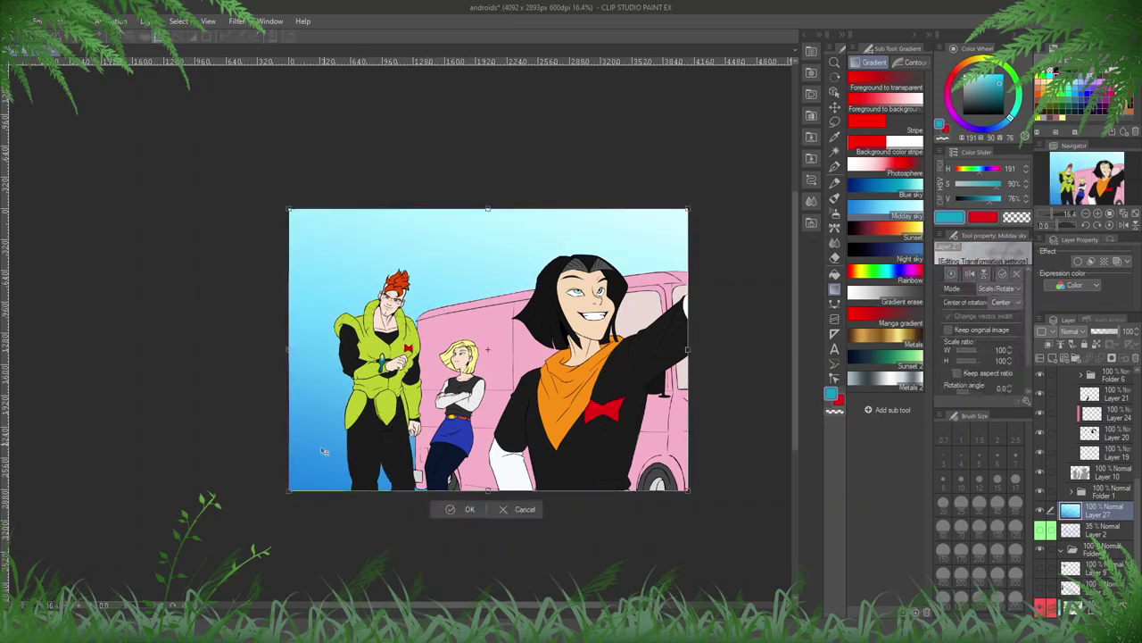
{"action": "left_click_drag", "start_coordinate": [286, 491], "coordinate": [266, 517]}
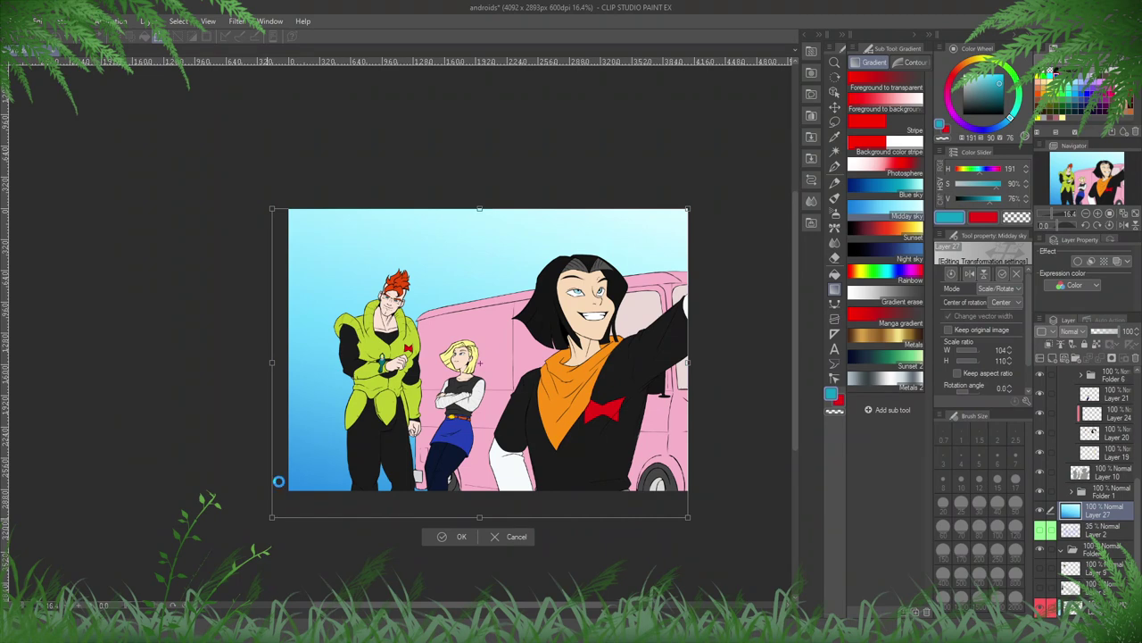
{"action": "key", "text": "Return"}
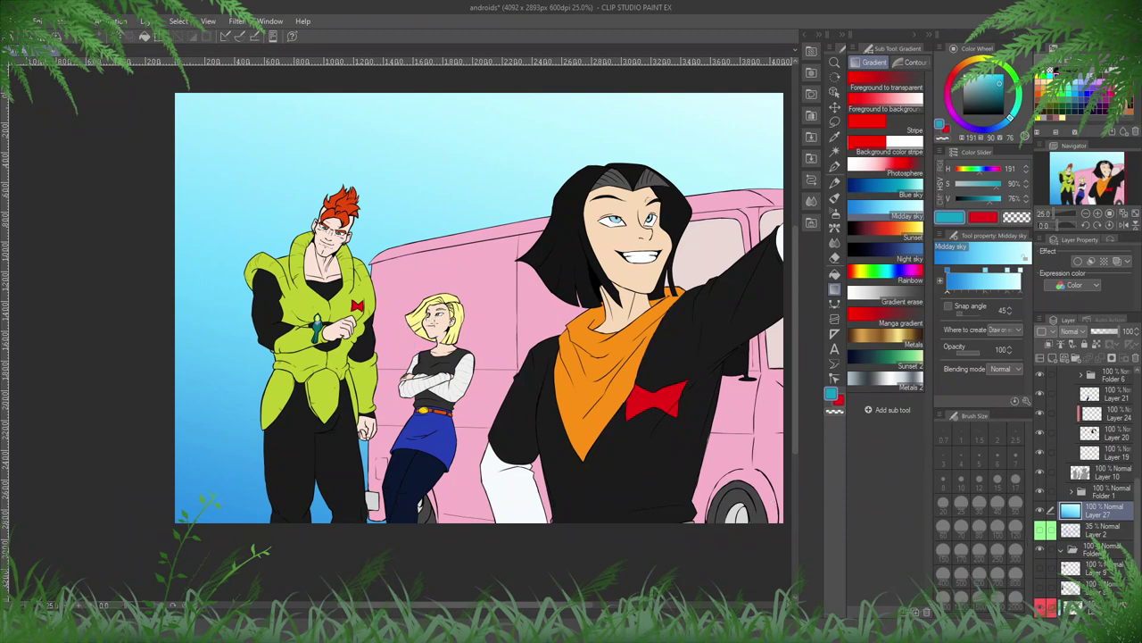
{"action": "scroll", "coordinate": [437, 312], "scroll_direction": "up", "scroll_amount": 5}
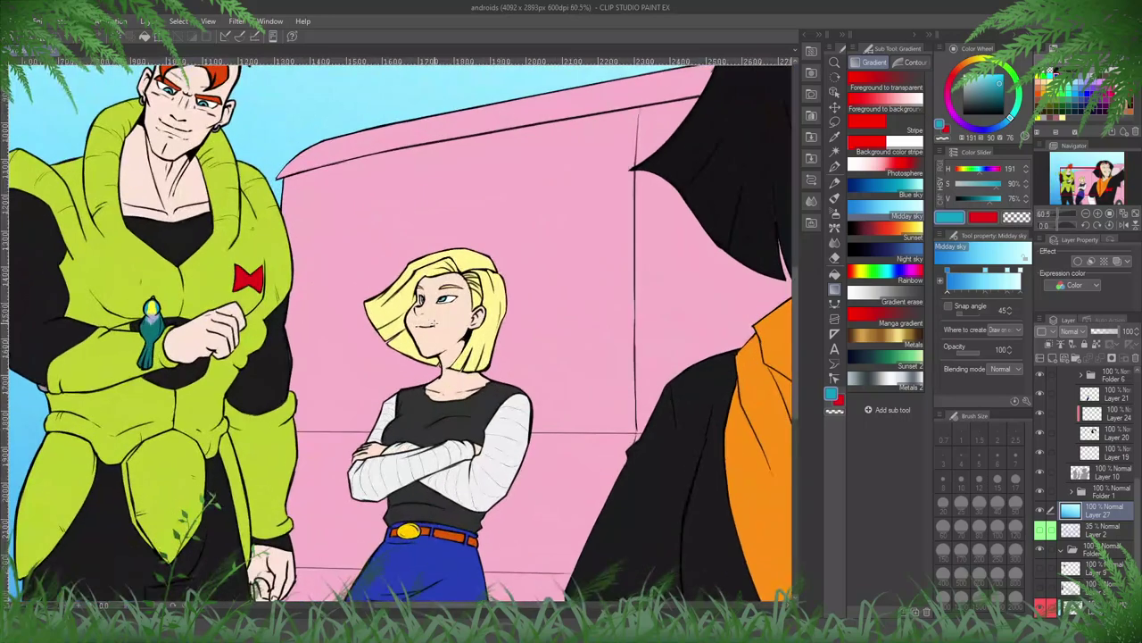
{"action": "scroll", "coordinate": [435, 322], "scroll_direction": "down", "scroll_amount": 3}
{"action": "scroll", "coordinate": [435, 322], "scroll_direction": "up", "scroll_amount": 5}
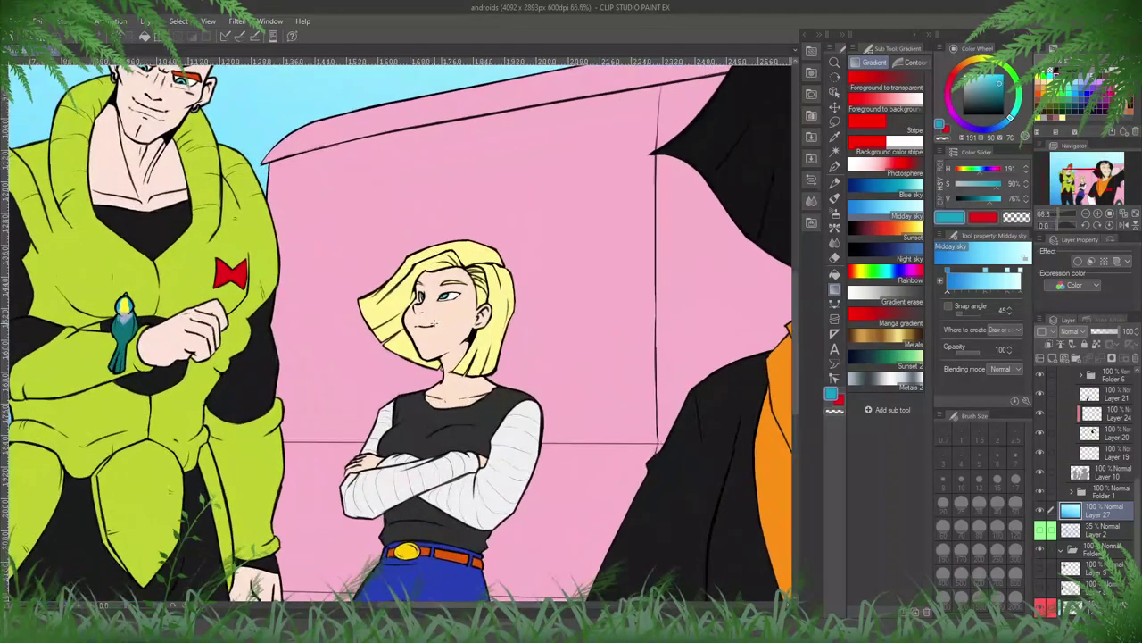
{"action": "scroll", "coordinate": [349, 356], "scroll_direction": "down", "scroll_amount": 5}
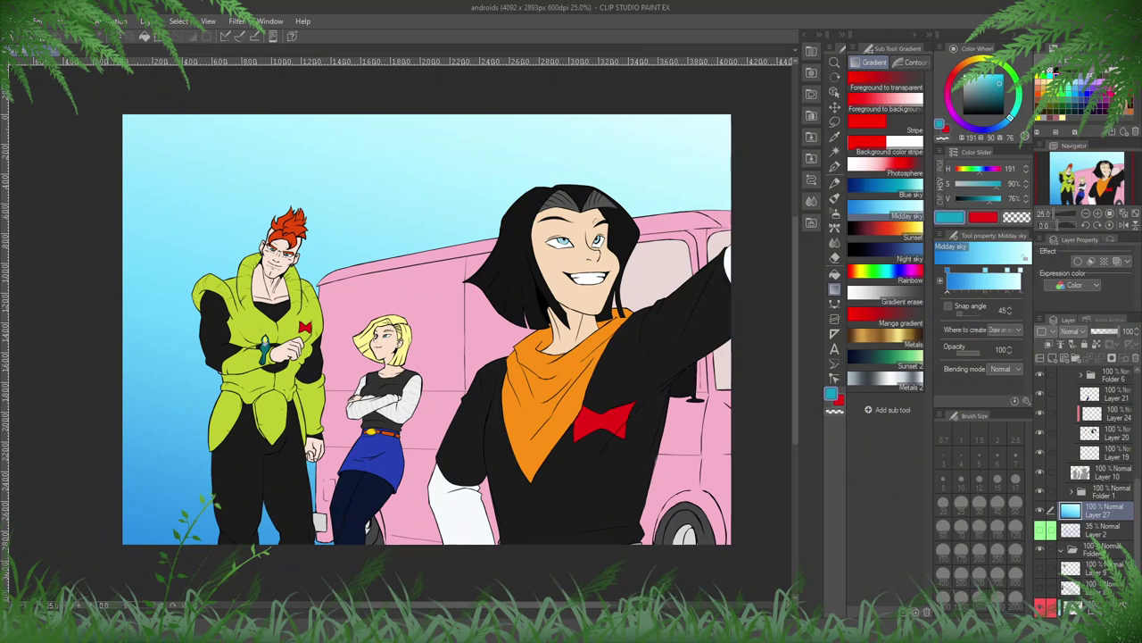
- Select the charas line art layer with the Sai pencil and show the Layer 7 reference of the black-haired character
{"action": "scroll", "coordinate": [1093, 486], "scroll_direction": "up", "scroll_amount": 3}
{"action": "left_click", "coordinate": [1107, 406]}
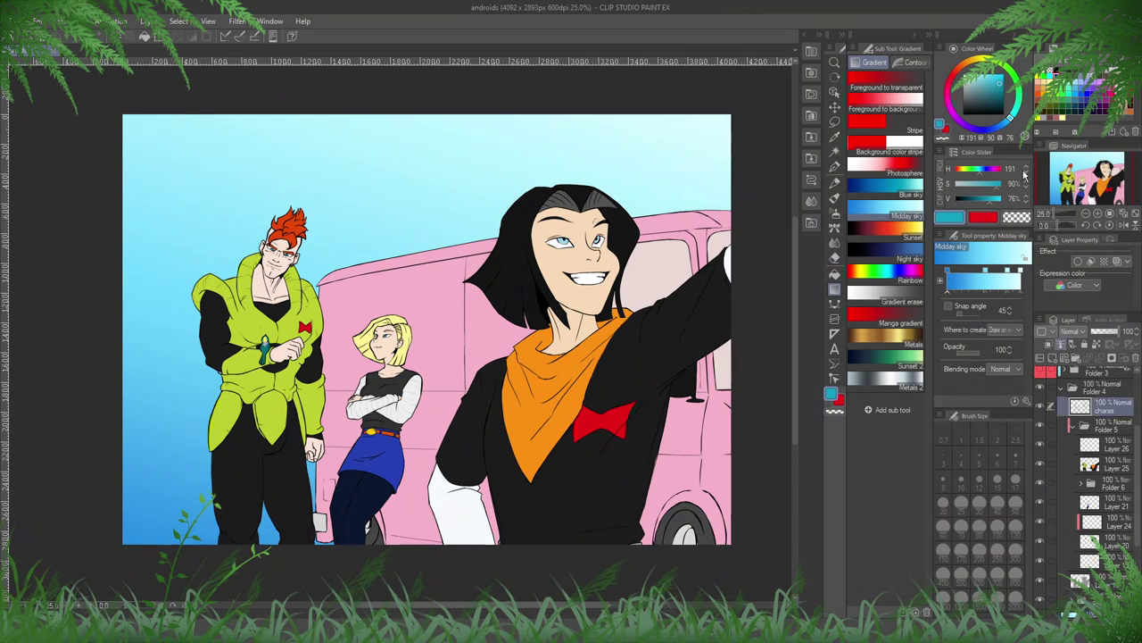
{"action": "key", "text": "p"}
{"action": "scroll", "coordinate": [646, 276], "scroll_direction": "up", "scroll_amount": 2}
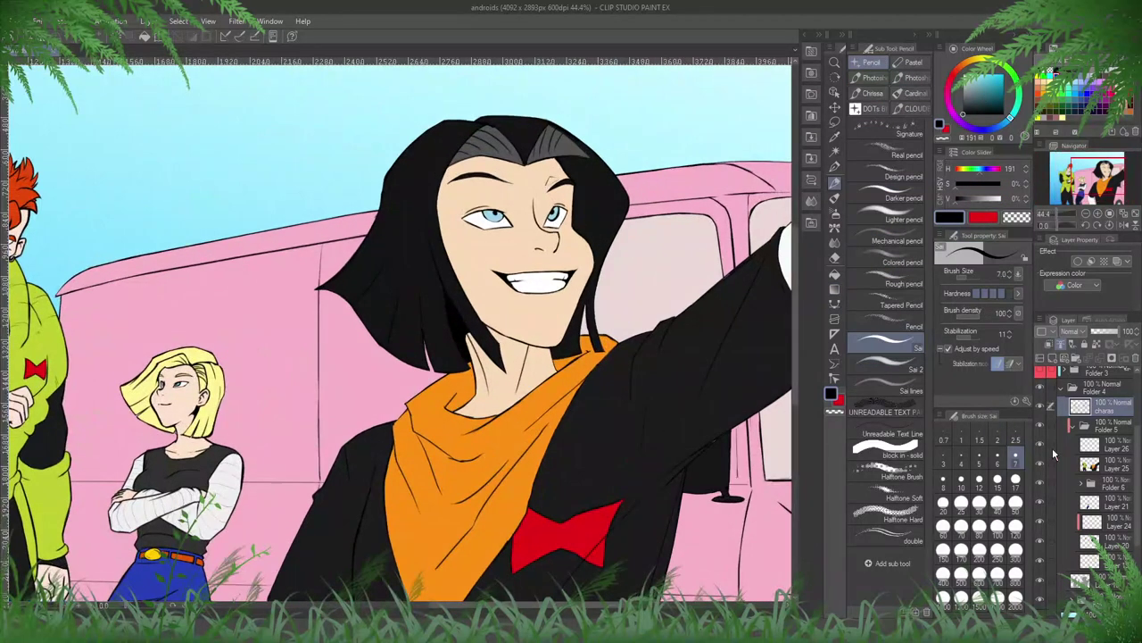
{"action": "scroll", "coordinate": [1062, 462], "scroll_direction": "up", "scroll_amount": 3}
{"action": "left_click", "coordinate": [1041, 375]}
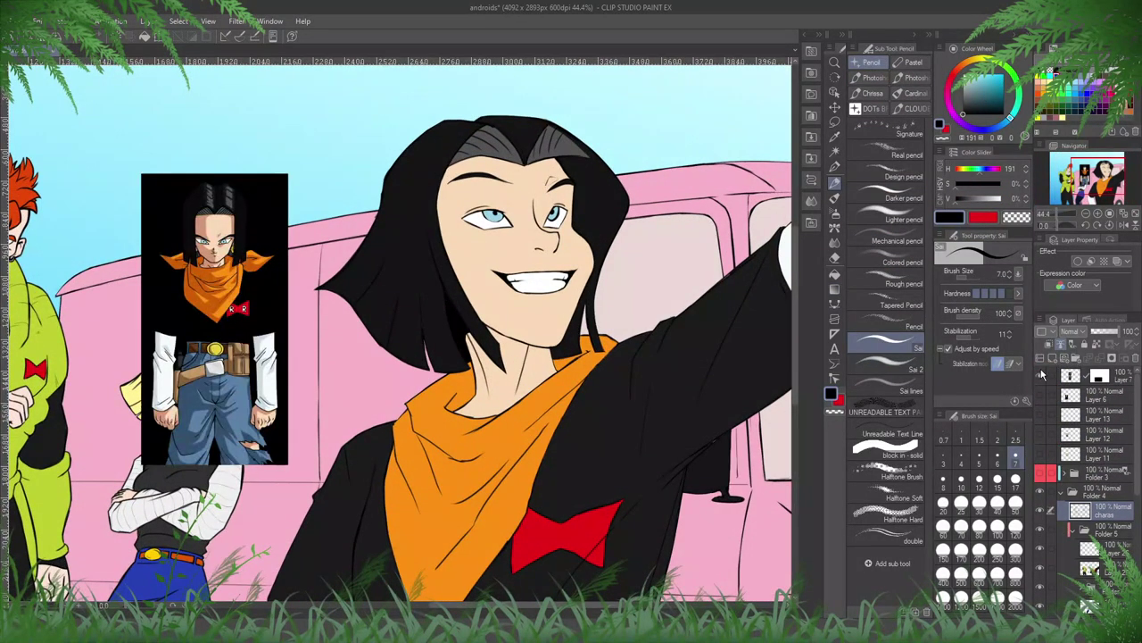
{"action": "scroll", "coordinate": [571, 290], "scroll_direction": "up", "scroll_amount": 2}
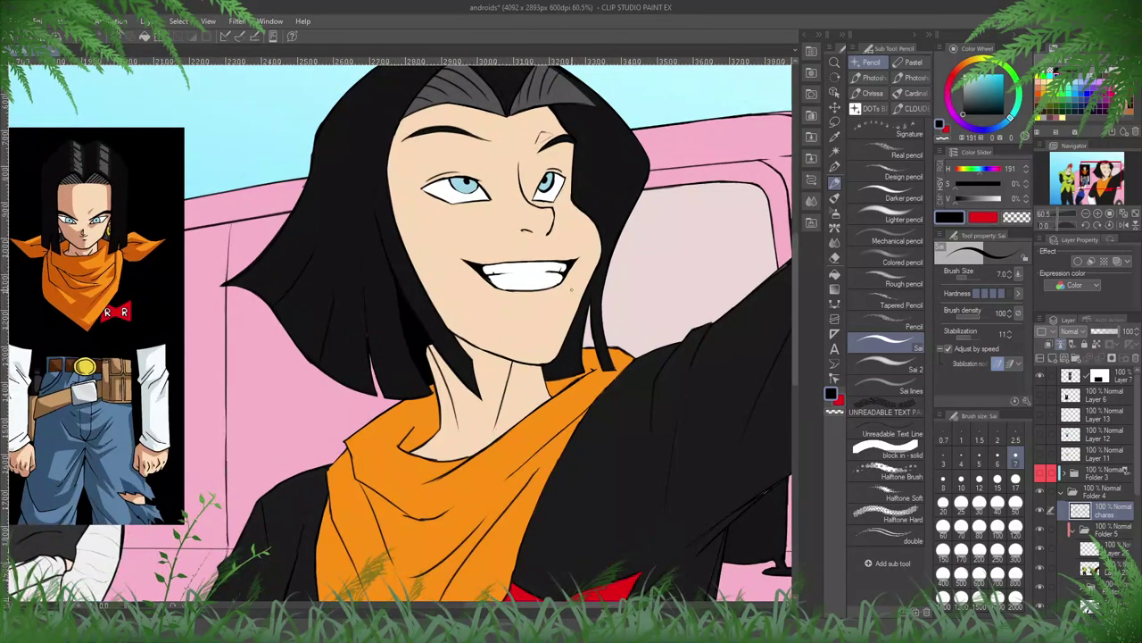
- Draw the scarf's back folds behind the raised shoulder on a new layer and merge it down into charas
{"action": "key", "text": "ctrl+shift+n"}
{"action": "mouse_move", "coordinate": [610, 344]}
{"action": "left_mouse_down"}
{"action": "mouse_move", "coordinate": [635, 302]}
{"action": "mouse_move", "coordinate": [786, 290]}
{"action": "left_mouse_up"}
{"action": "left_click_drag", "start_coordinate": [622, 352], "coordinate": [652, 323]}
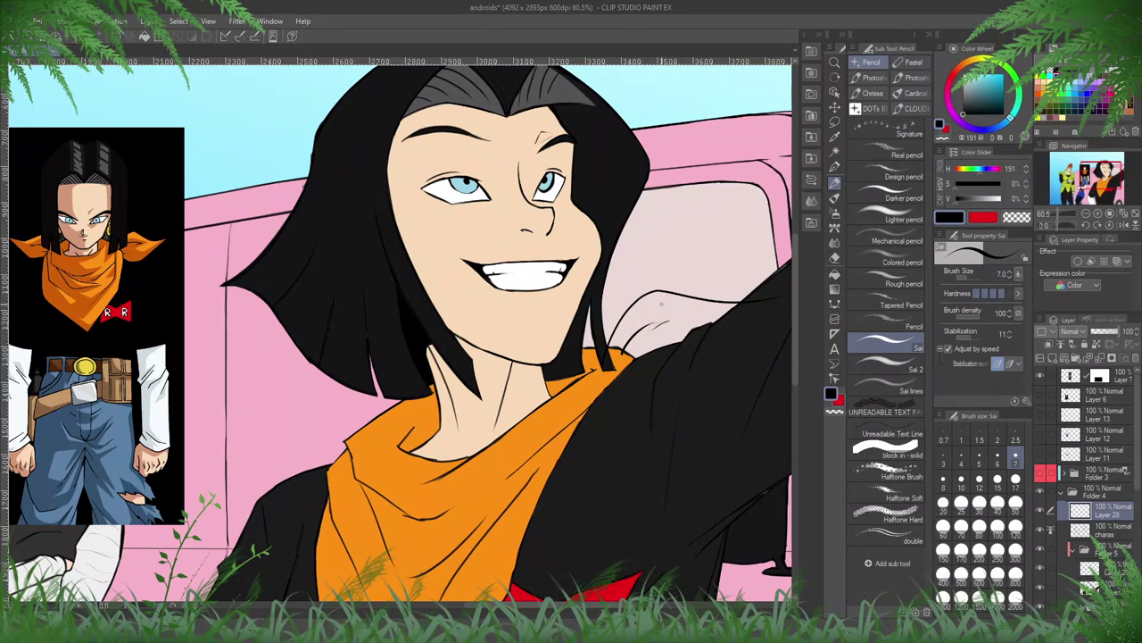
{"action": "left_click_drag", "start_coordinate": [661, 303], "coordinate": [592, 285]}
{"action": "key", "text": "e"}
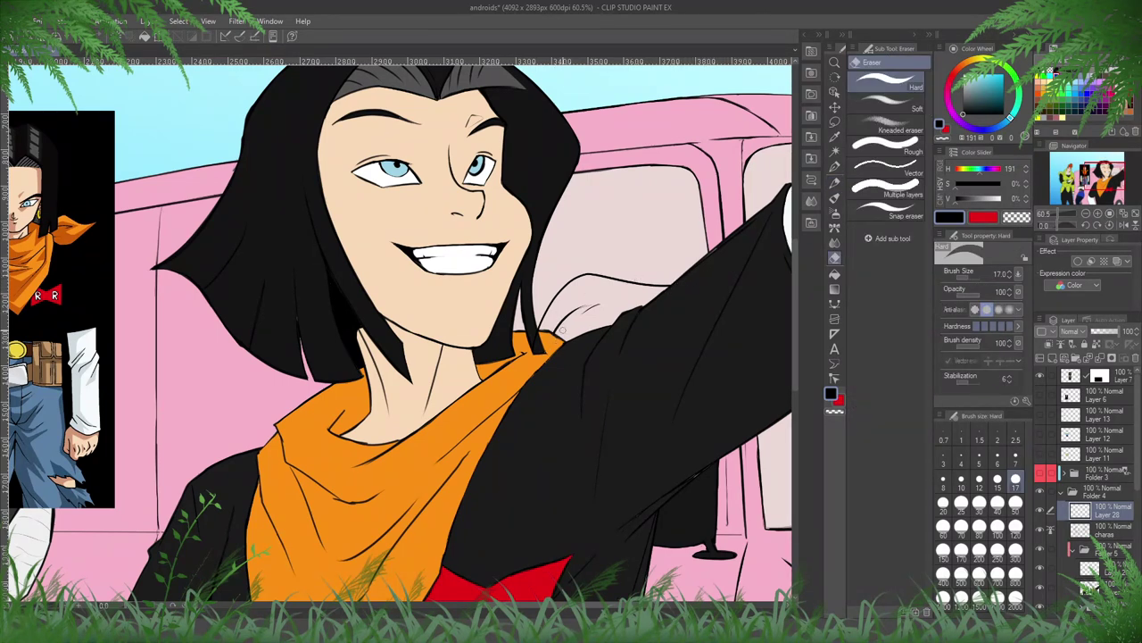
{"action": "key", "text": "ctrl+e"}
{"action": "scroll", "coordinate": [1085, 538], "scroll_direction": "down", "scroll_amount": 2}
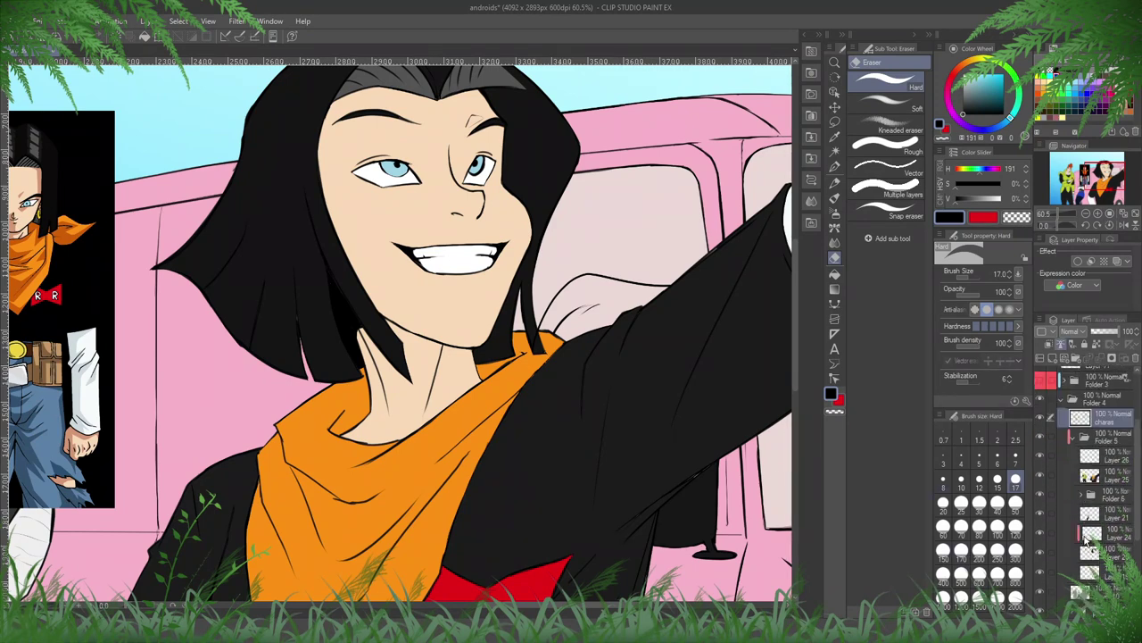
- Fill the new scarf folds with orange sampled from the scarf on Layer 25, after trying a gray fill on the layer below
{"action": "left_click", "coordinate": [1109, 573]}
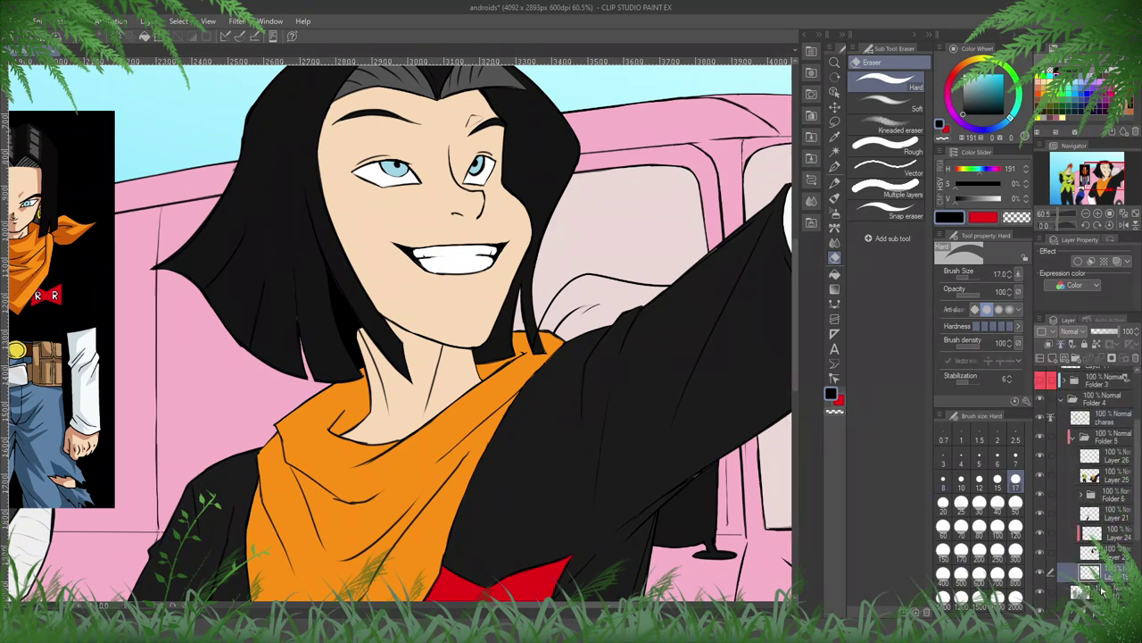
{"action": "left_click", "coordinate": [1102, 590]}
{"action": "left_click", "coordinate": [963, 95]}
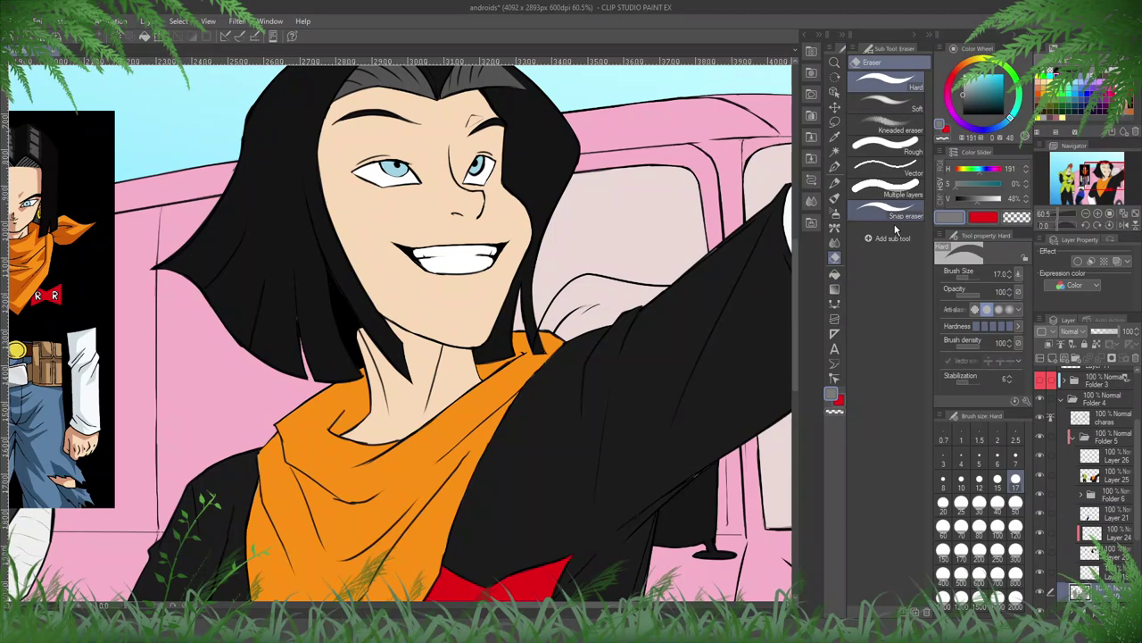
{"action": "left_click", "coordinate": [835, 274]}
{"action": "left_click", "coordinate": [614, 290]}
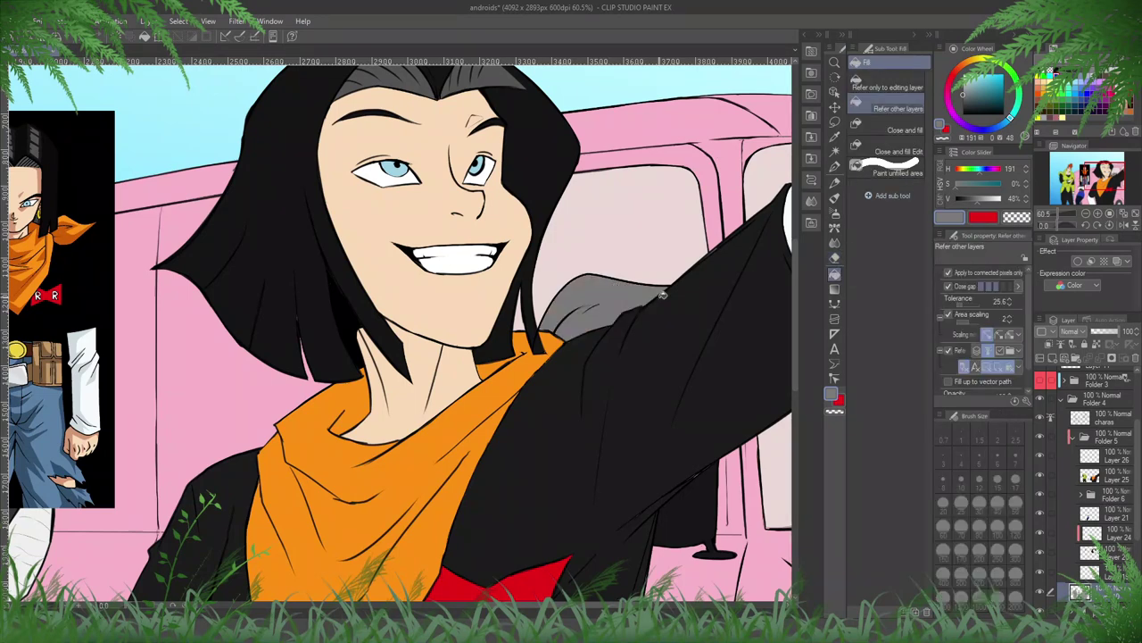
{"action": "left_click", "coordinate": [500, 380], "text": "ctrl+shift"}
{"action": "left_click", "coordinate": [500, 380], "text": "alt"}
{"action": "left_click", "coordinate": [597, 313]}
{"action": "scroll", "coordinate": [550, 378], "scroll_direction": "up", "scroll_amount": 2}
{"action": "left_click", "coordinate": [552, 367], "text": "alt"}
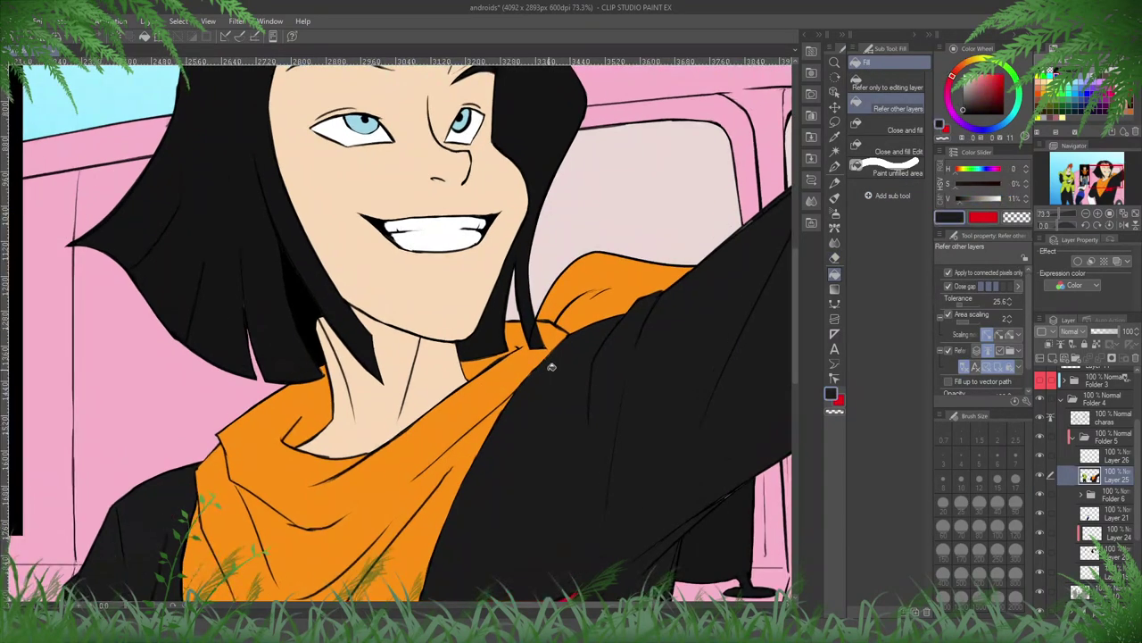
{"action": "scroll", "coordinate": [551, 366], "scroll_direction": "down", "scroll_amount": 4}
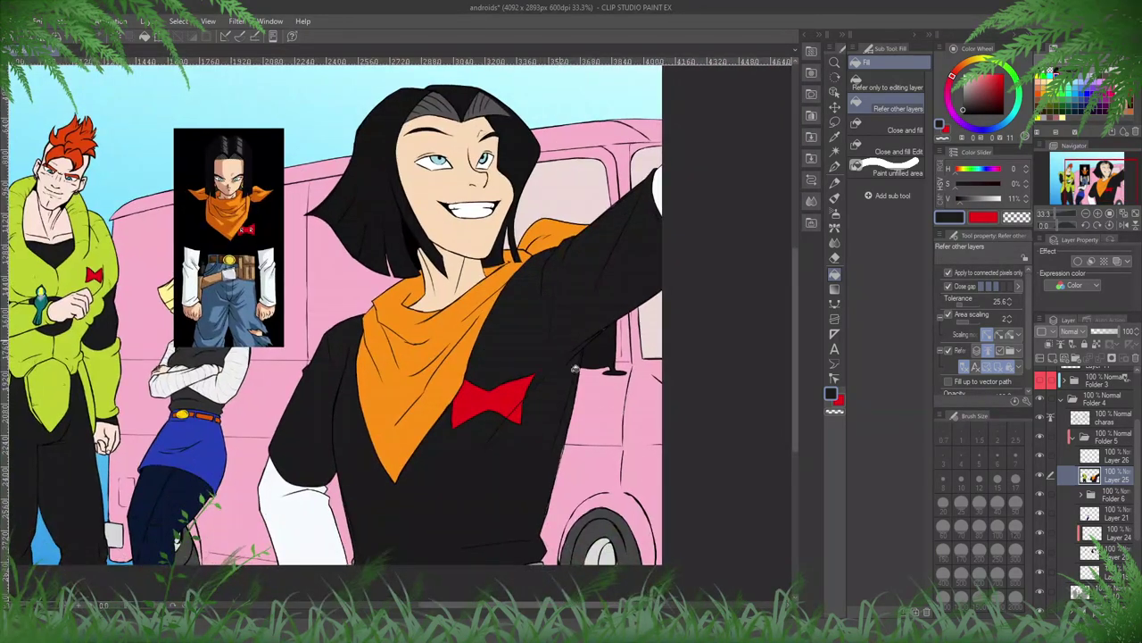
{"action": "scroll", "coordinate": [577, 368], "scroll_direction": "down", "scroll_amount": 1}
{"action": "key", "text": "ctrl+u"}
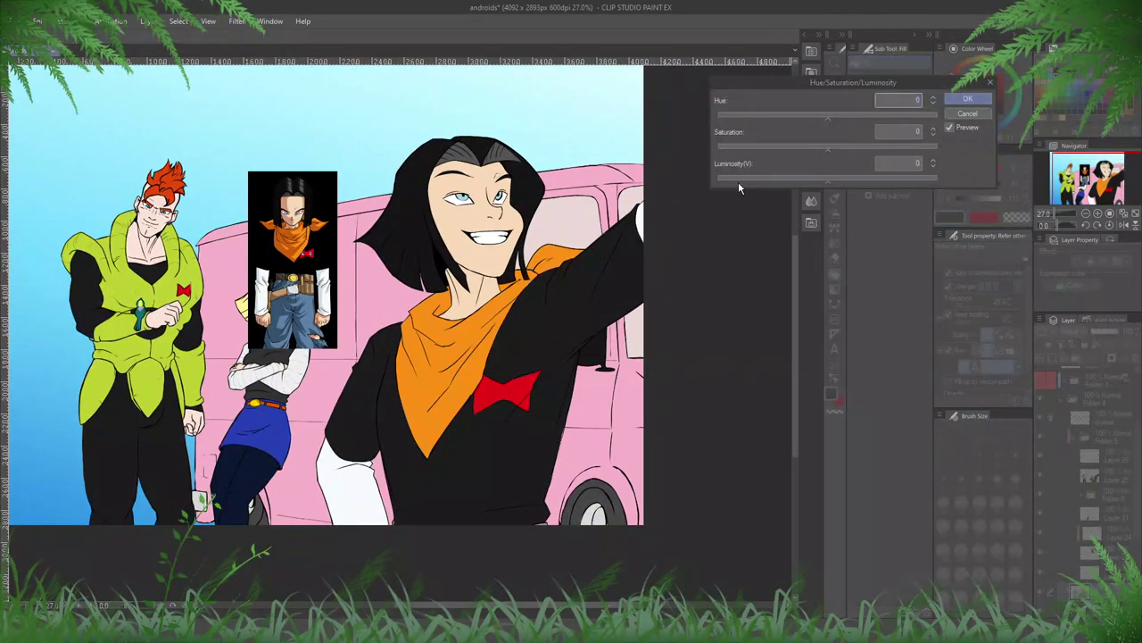
{"action": "left_click", "coordinate": [966, 99]}
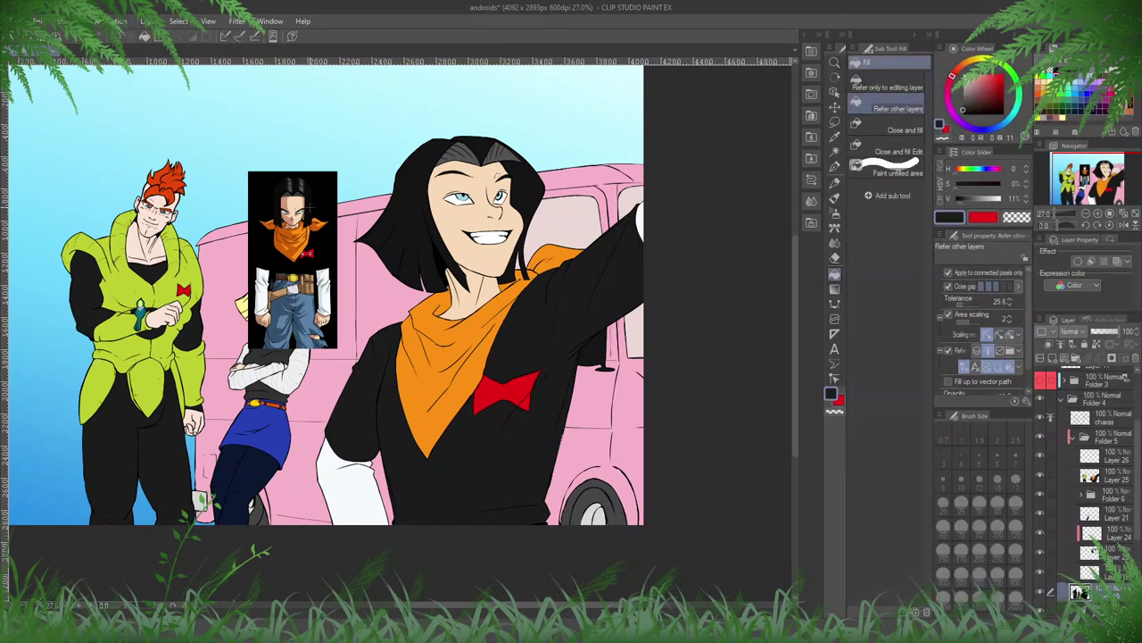
- Hide the Layer 7 reference, fit the whole illustration in view, and save the file
{"action": "left_click", "coordinate": [1041, 376]}
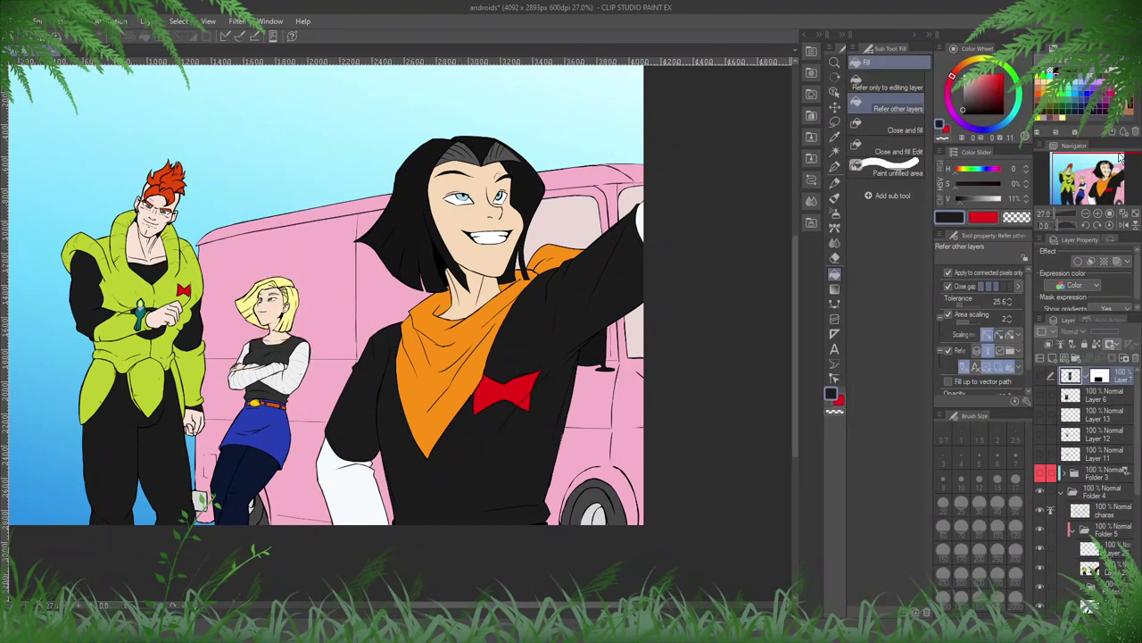
{"action": "left_click", "coordinate": [1136, 217]}
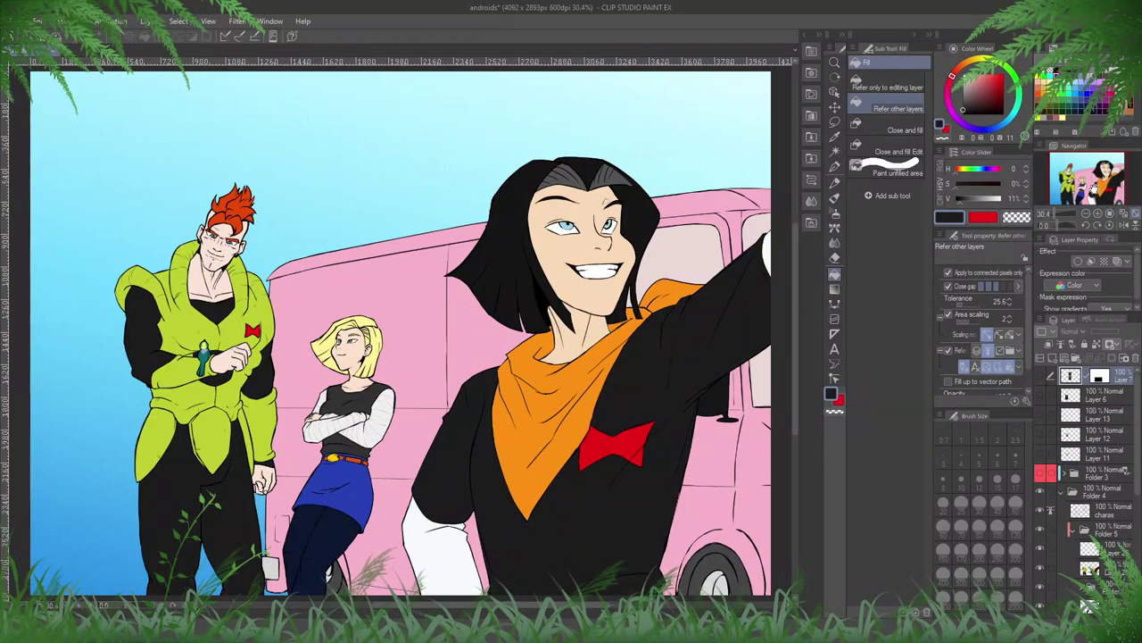
{"action": "key", "text": "ctrl+s"}
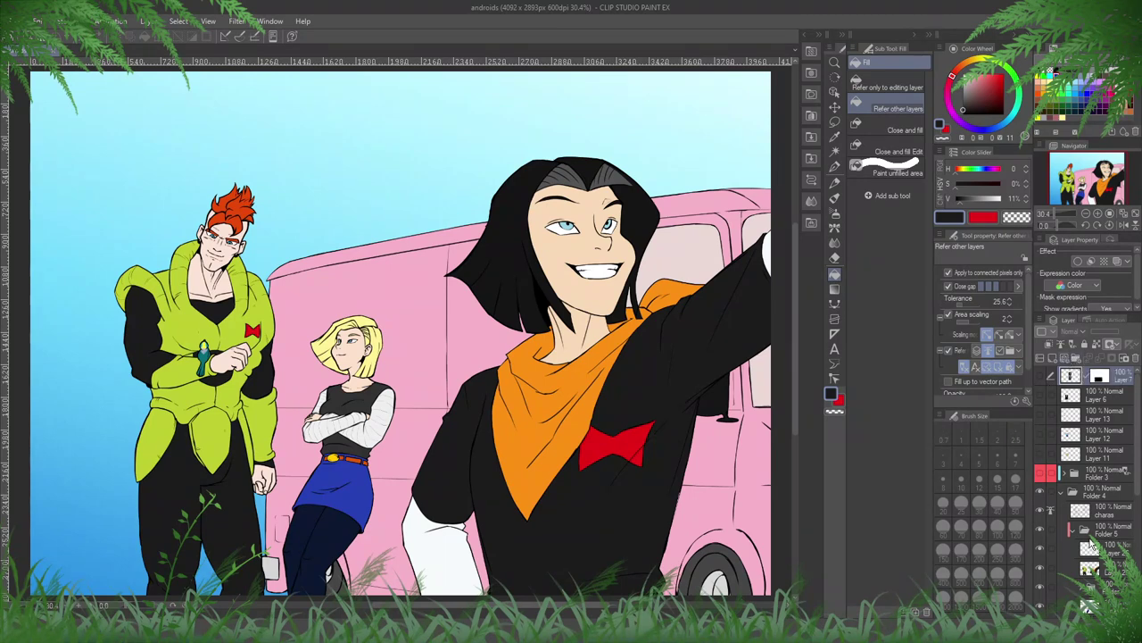
- Create a new layer folder above Layer 25 and add a new layer inside it
{"action": "scroll", "coordinate": [1091, 539], "scroll_direction": "down", "scroll_amount": 3}
{"action": "left_click", "coordinate": [1107, 494]}
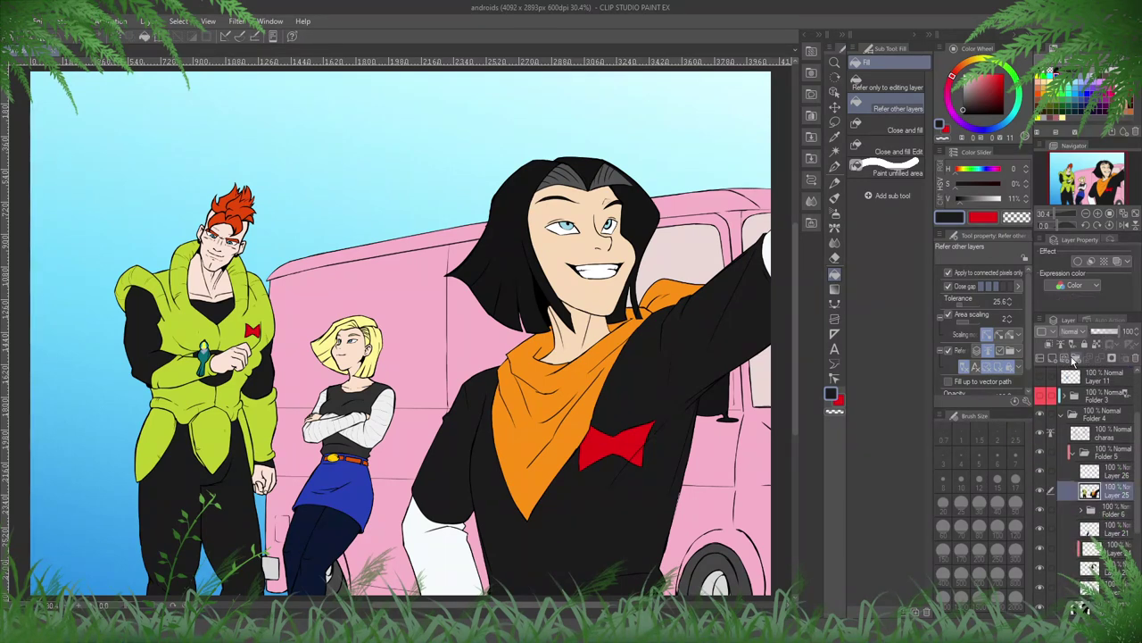
{"action": "left_click", "coordinate": [1075, 359]}
{"action": "left_click", "coordinate": [1053, 358]}
- Place the text "R" on the red bow emblem on the black shirt
{"action": "left_click", "coordinate": [836, 349]}
{"action": "scroll", "coordinate": [698, 413], "scroll_direction": "up", "scroll_amount": 4}
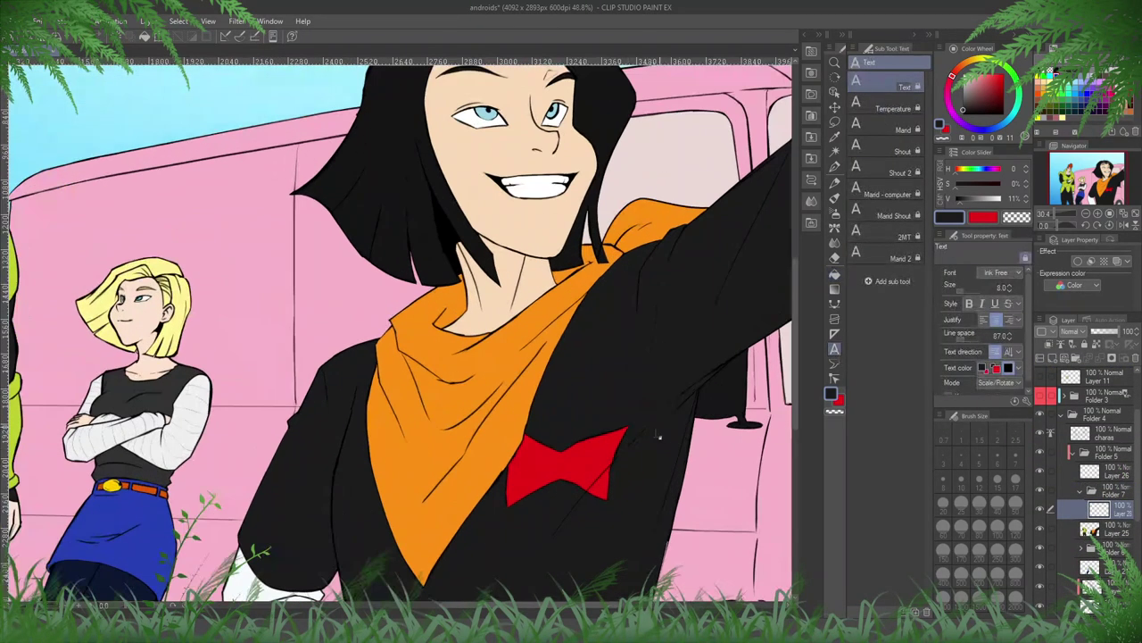
{"action": "scroll", "coordinate": [660, 437], "scroll_direction": "up", "scroll_amount": 2}
{"action": "left_click", "coordinate": [510, 470]}
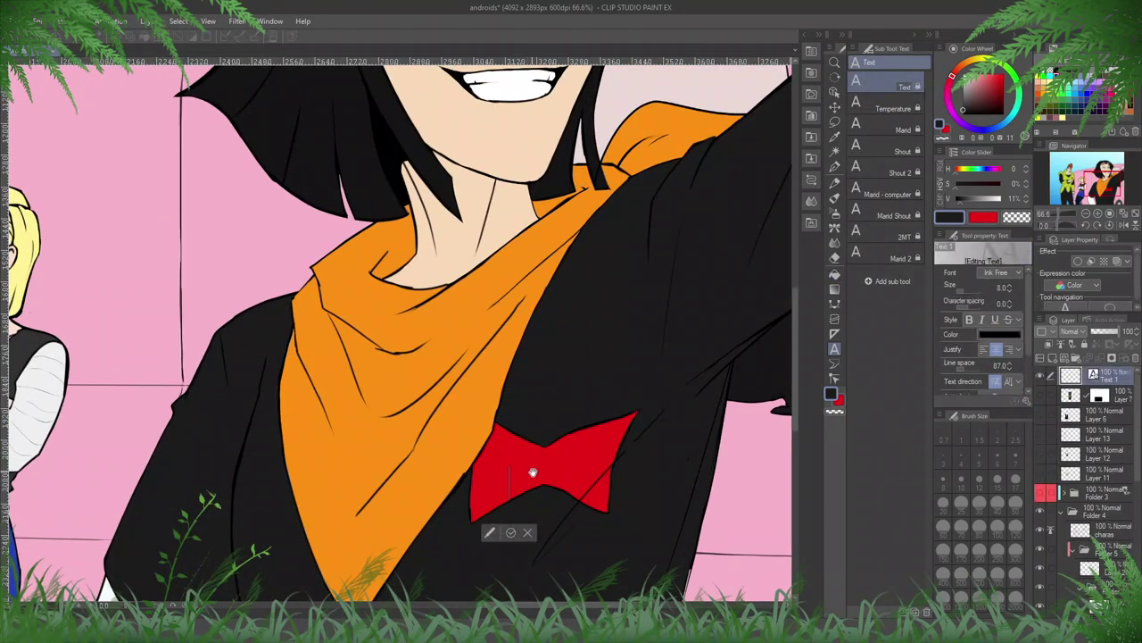
{"action": "type", "text": "R"}
- Set the letter's font to Arial Black and its color to white, and commit the text
{"action": "scroll", "coordinate": [532, 472], "scroll_direction": "up", "scroll_amount": 2}
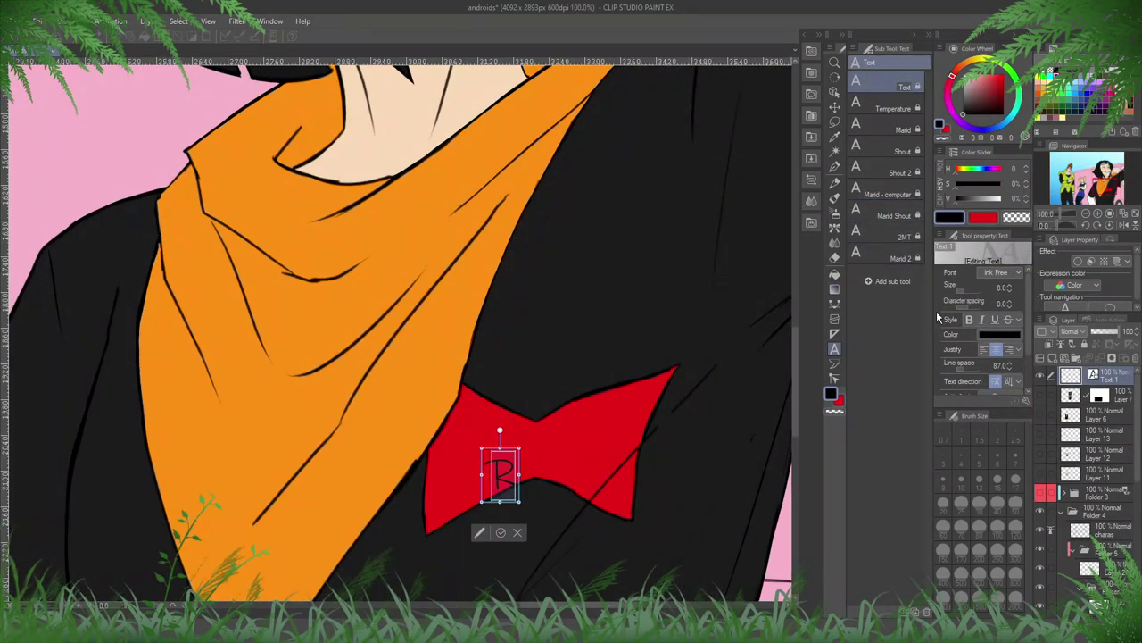
{"action": "left_click", "coordinate": [1000, 274]}
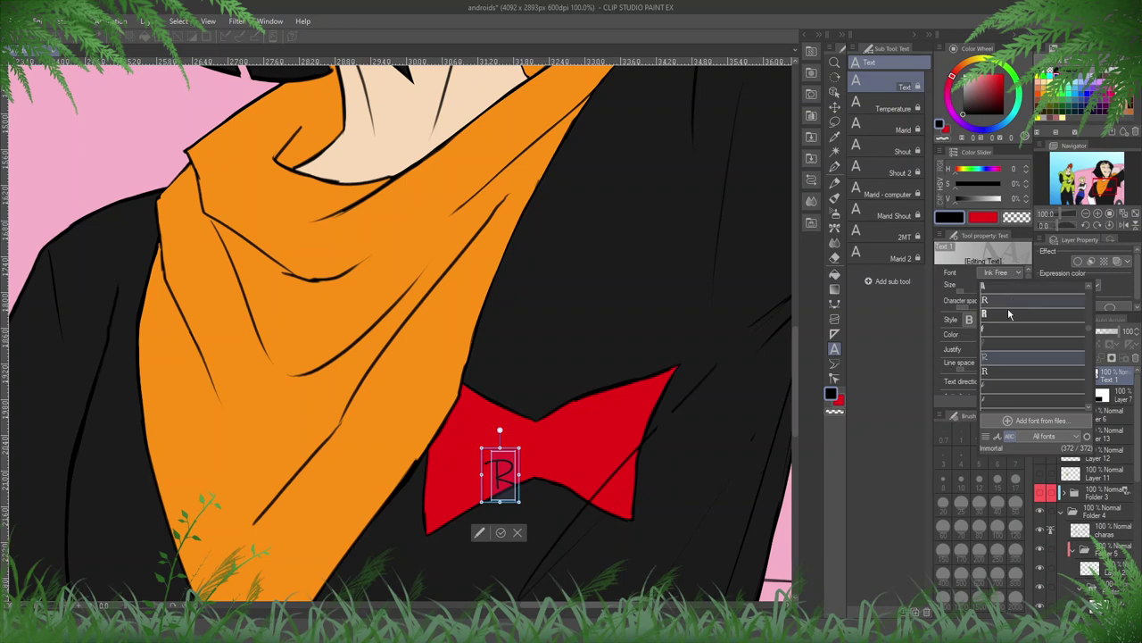
{"action": "scroll", "coordinate": [1013, 317], "scroll_direction": "up", "scroll_amount": 3}
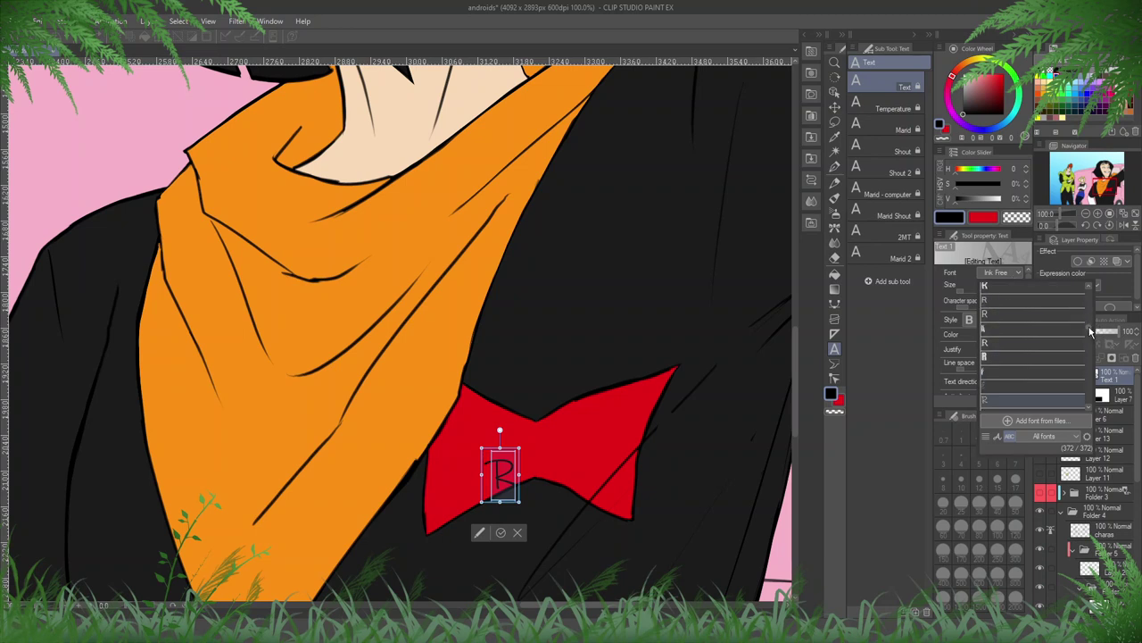
{"action": "left_click_drag", "start_coordinate": [1089, 328], "coordinate": [1088, 284]}
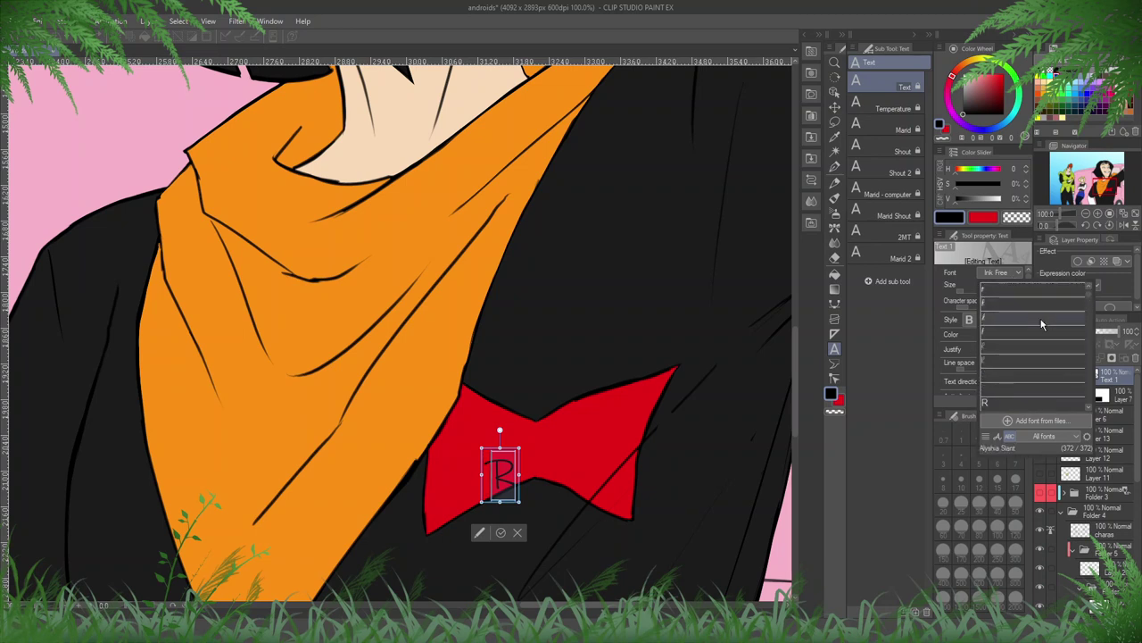
{"action": "left_click", "coordinate": [988, 371]}
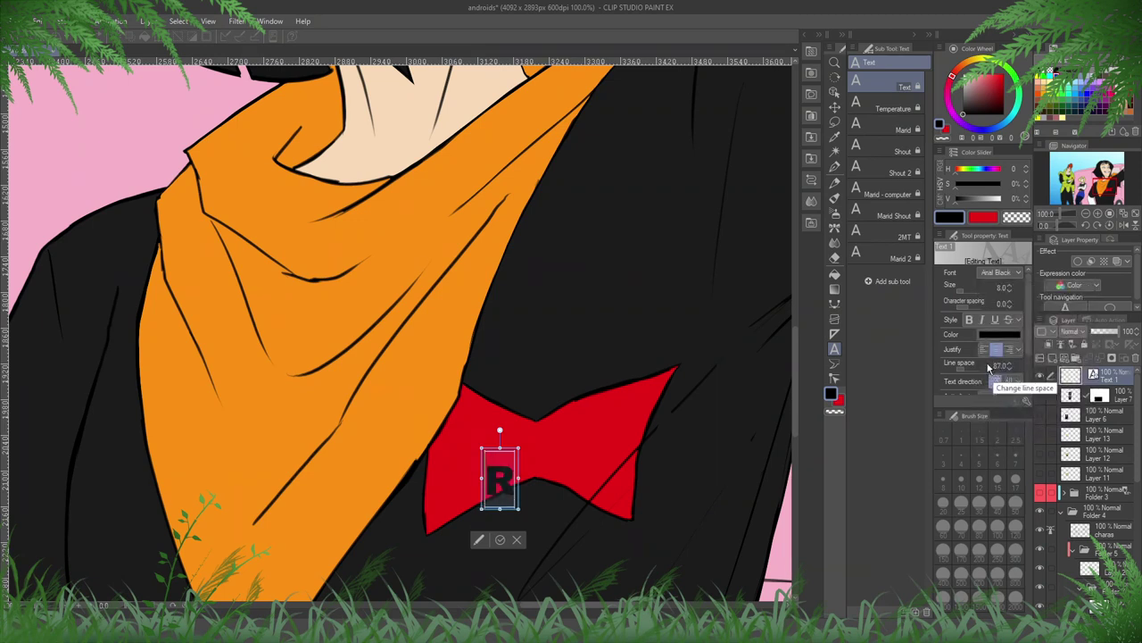
{"action": "left_click_drag", "start_coordinate": [970, 86], "coordinate": [925, 38]}
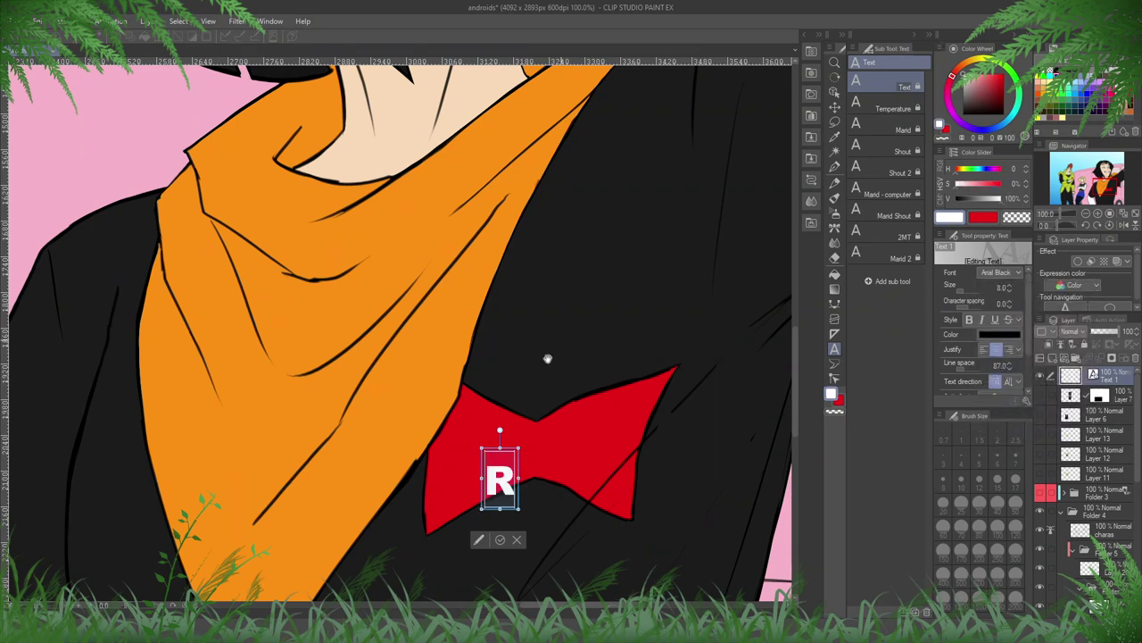
{"action": "left_click", "coordinate": [495, 540]}
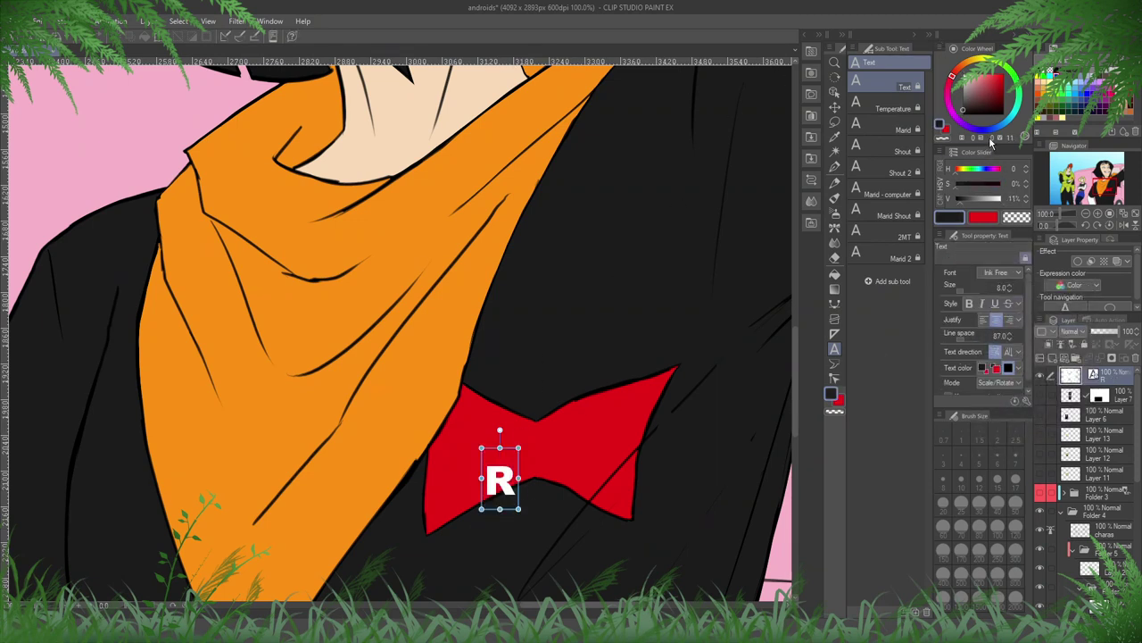
- Give the R a black border 4.0 thick and enlarge it over the bow half nearest the scarf
{"action": "left_click", "coordinate": [1078, 261]}
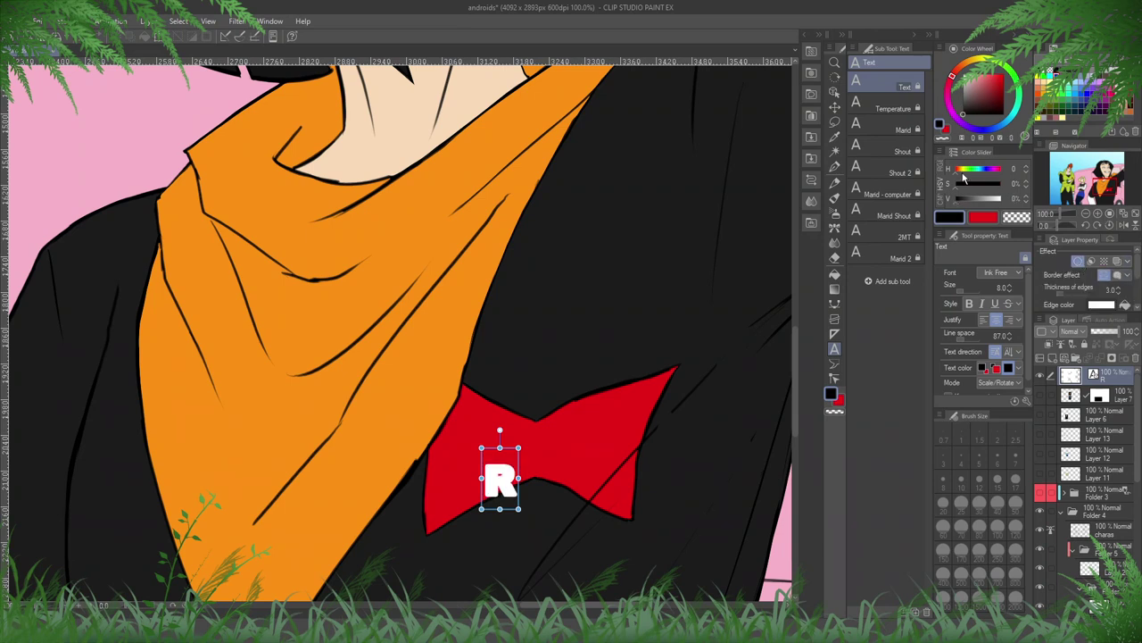
{"action": "left_click", "coordinate": [1125, 306]}
{"action": "left_click", "coordinate": [1118, 288]}
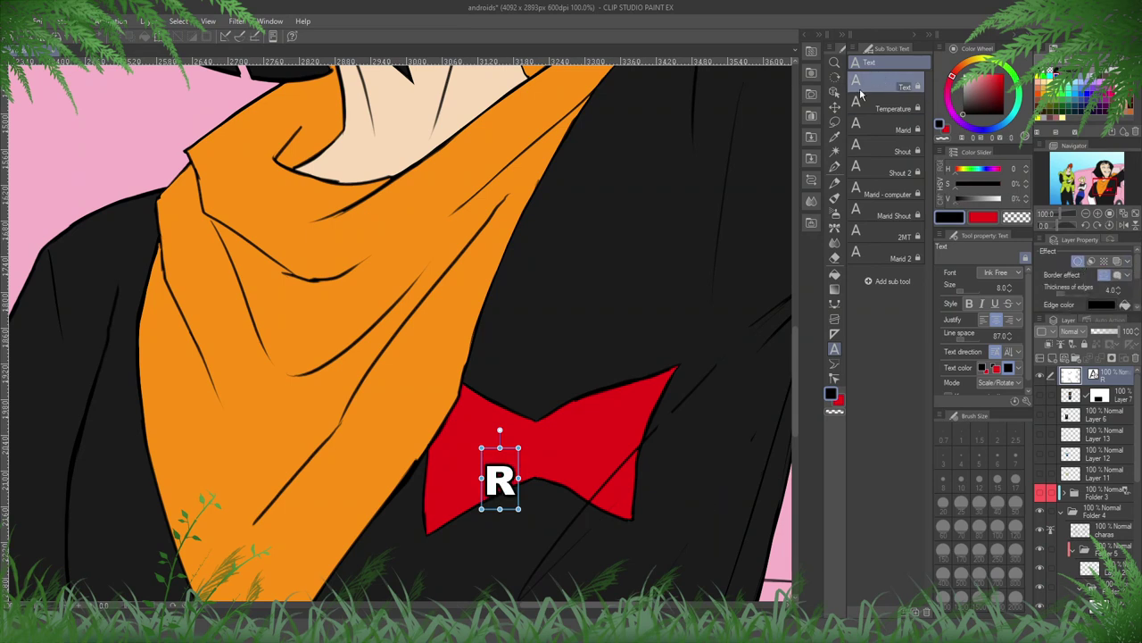
{"action": "left_click_drag", "start_coordinate": [519, 446], "coordinate": [499, 395]}
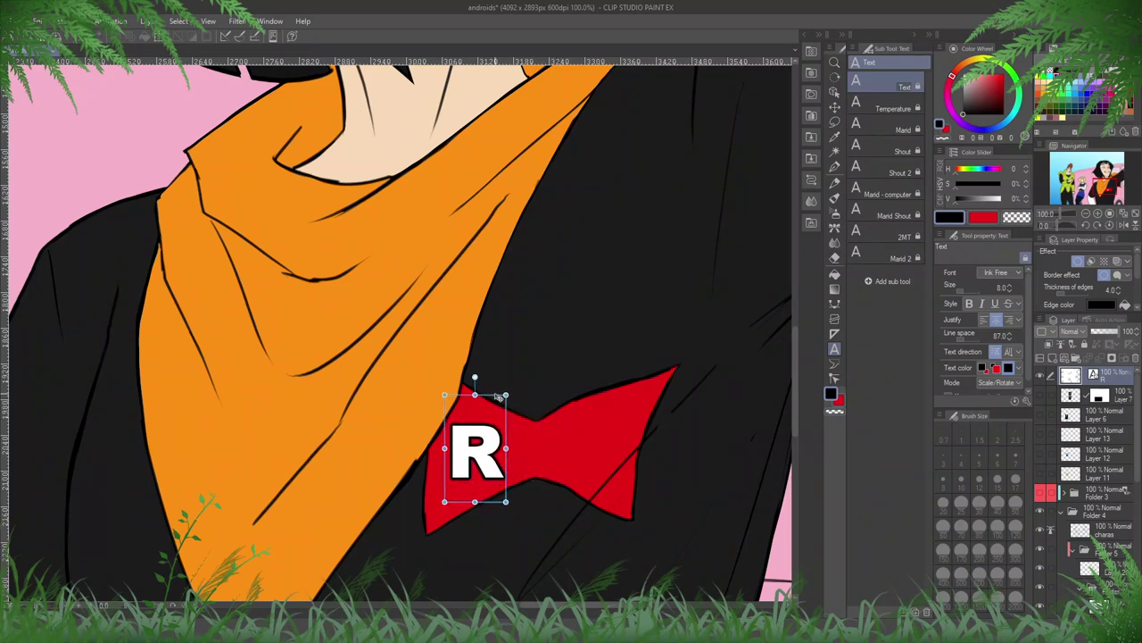
{"action": "right_click", "coordinate": [1100, 389]}
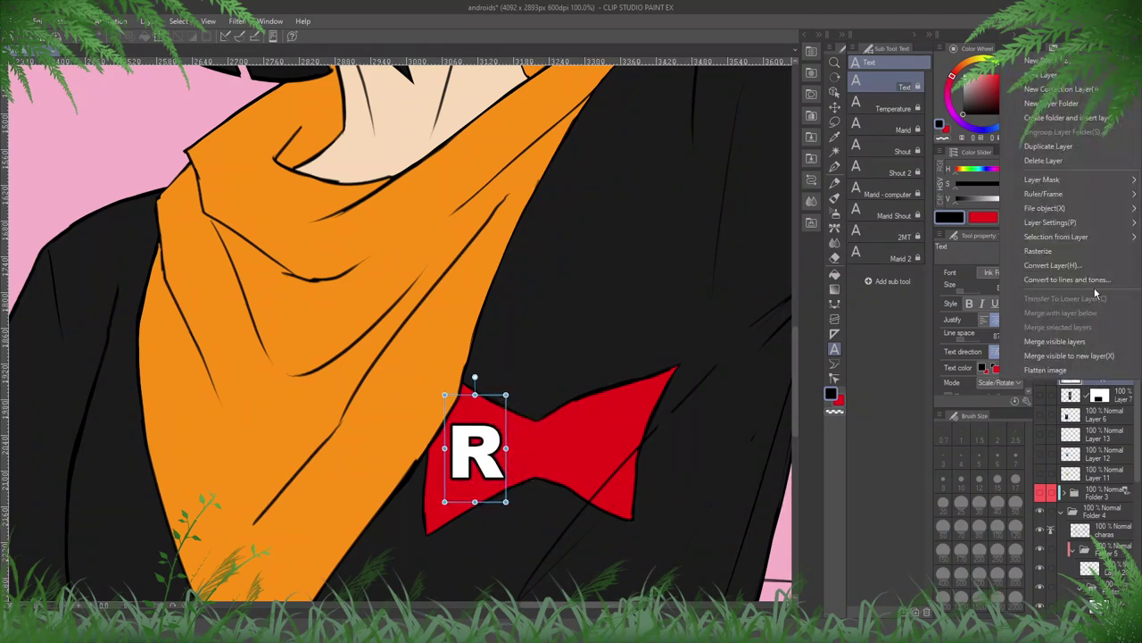
{"action": "left_click", "coordinate": [1071, 150]}
{"action": "key", "text": "ctrl+t"}
{"action": "left_click_drag", "start_coordinate": [488, 430], "coordinate": [580, 431]}
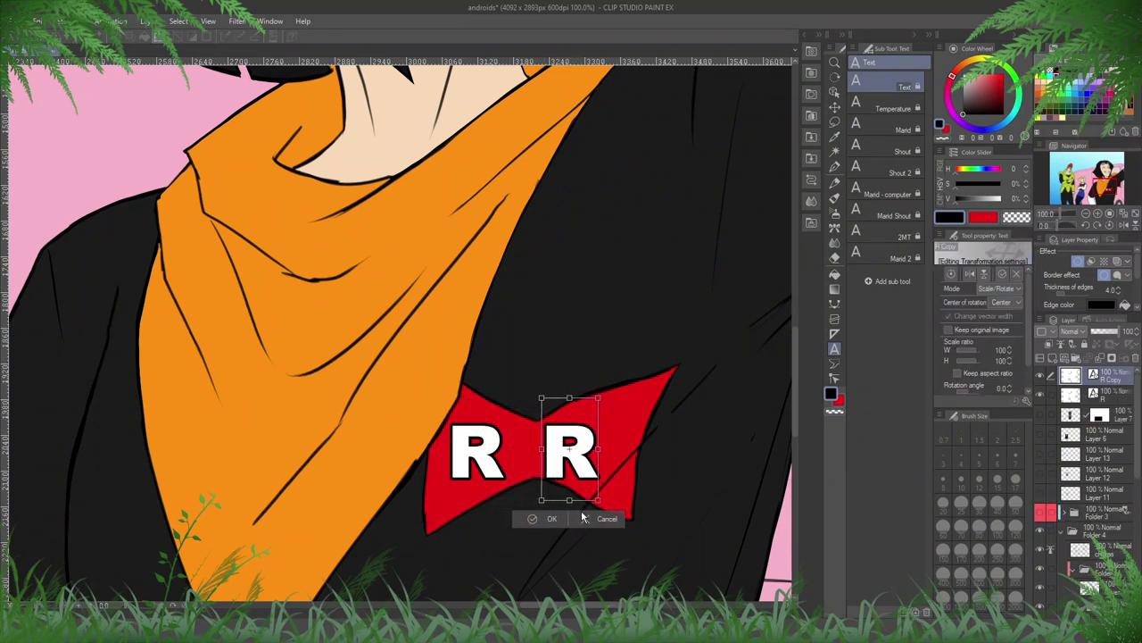
{"action": "left_click", "coordinate": [592, 520]}
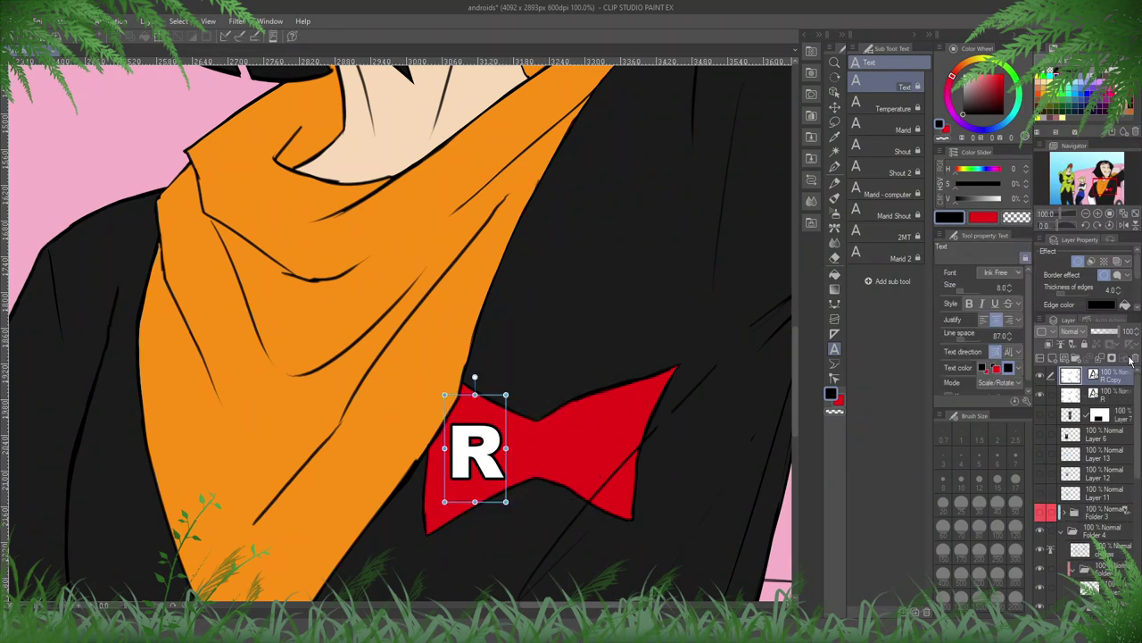
{"action": "scroll", "coordinate": [1103, 375], "scroll_direction": "down", "scroll_amount": 1}
- Rasterize the R text layer and slightly slant and stretch the letter to fit the bow half nearest the scarf
{"action": "right_click", "coordinate": [1103, 374]}
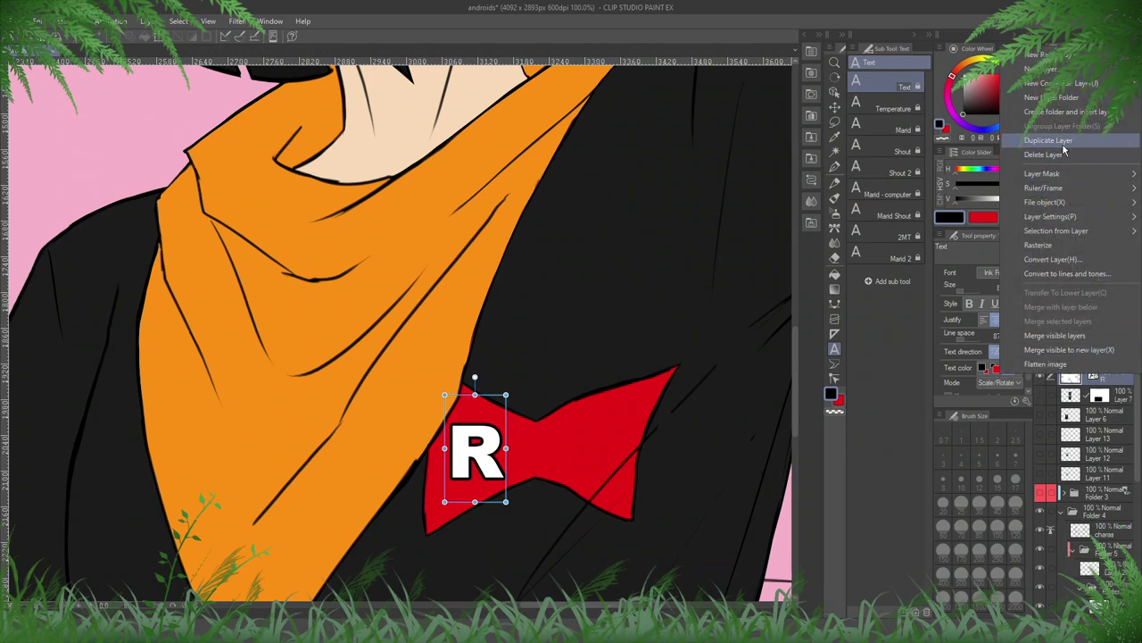
{"action": "left_click", "coordinate": [1049, 245]}
{"action": "key", "text": "ctrl+shift+t"}
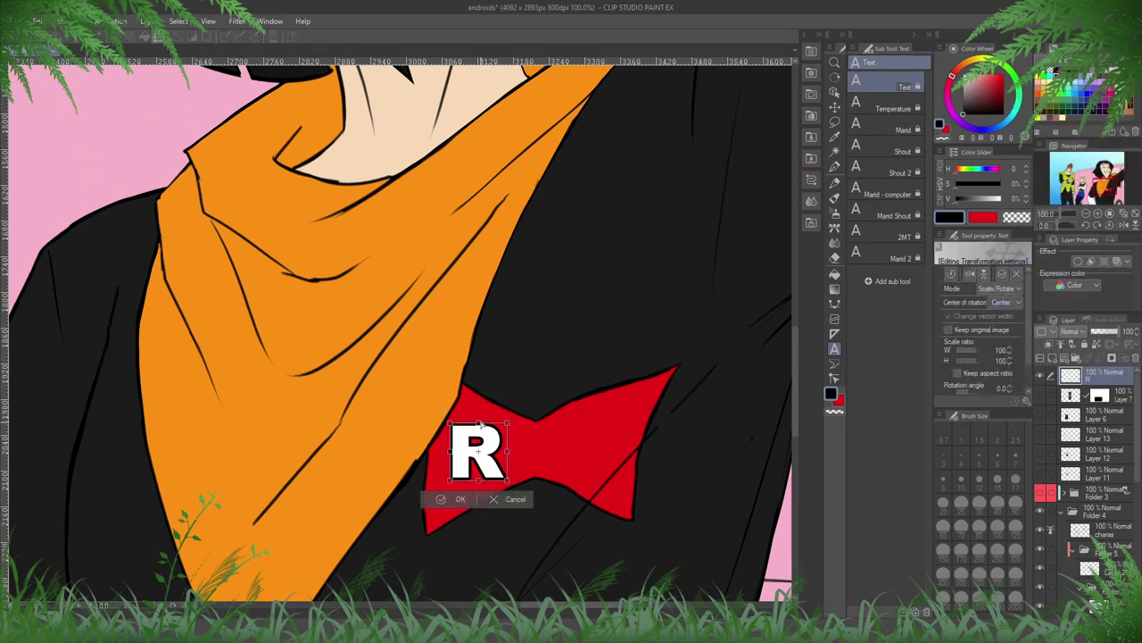
{"action": "left_click_drag", "start_coordinate": [482, 424], "coordinate": [483, 423]}
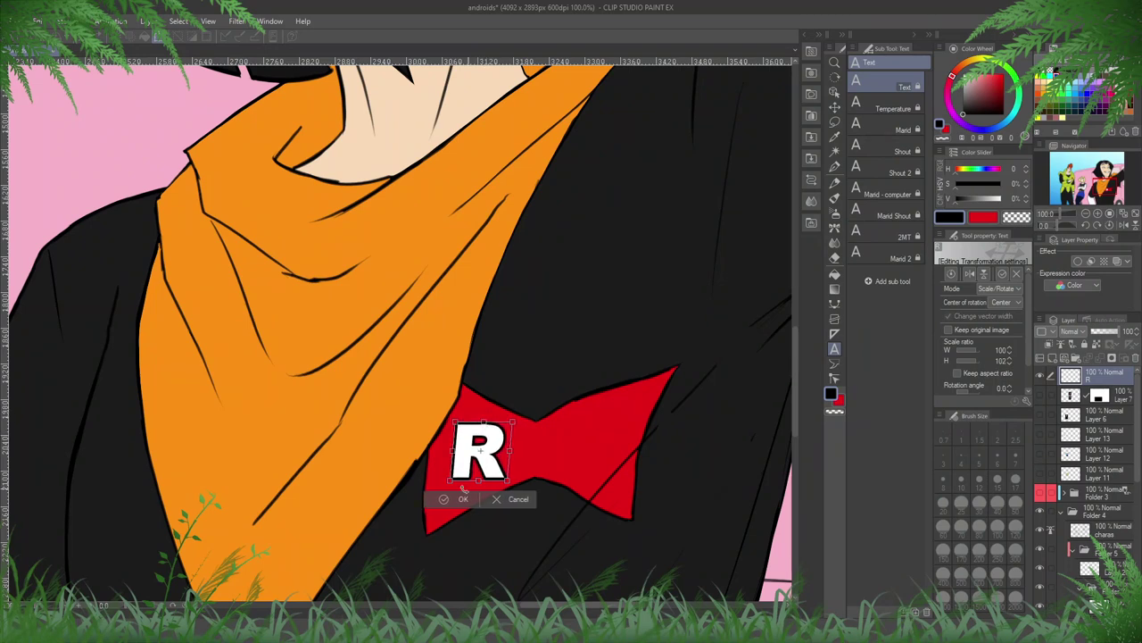
{"action": "key", "text": "Return"}
- Duplicate the R layer and fit the copy to the black shirt bow's outer half, skewed along the ribbon's slant
{"action": "right_click", "coordinate": [1099, 377]}
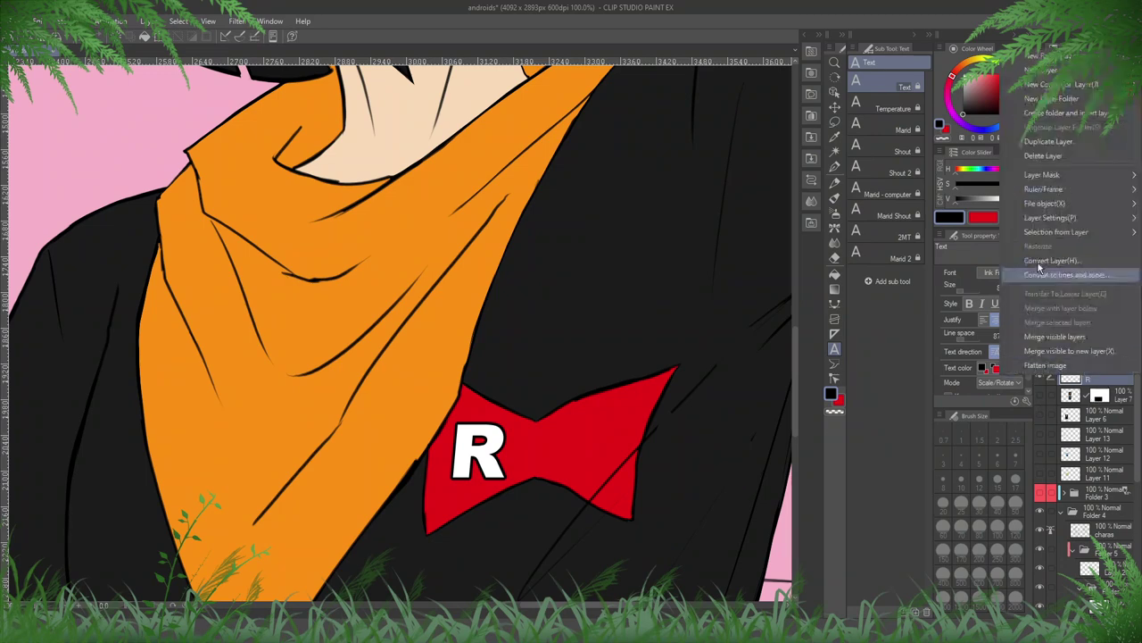
{"action": "left_click", "coordinate": [1049, 141]}
{"action": "key", "text": "ctrl+t"}
{"action": "left_click_drag", "start_coordinate": [473, 457], "coordinate": [558, 422]}
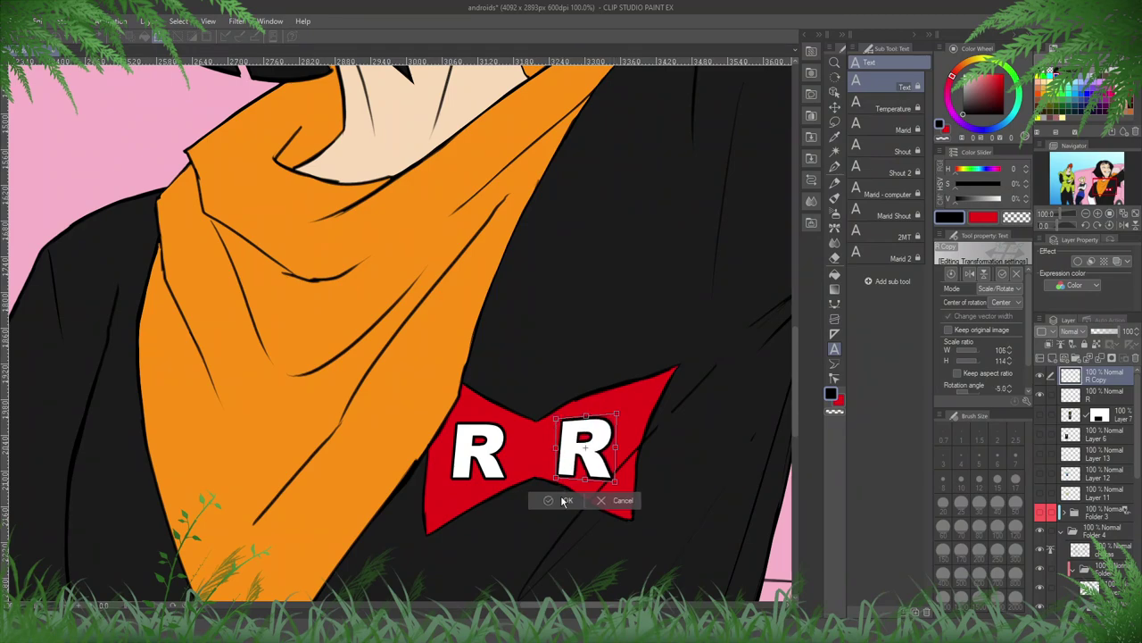
{"action": "left_click", "coordinate": [568, 500]}
- Move a copy of the R to the green armor's bow and shrink it to 22% width and 43% height on the half nearest the bird
{"action": "scroll", "coordinate": [642, 429], "scroll_direction": "down", "scroll_amount": 8}
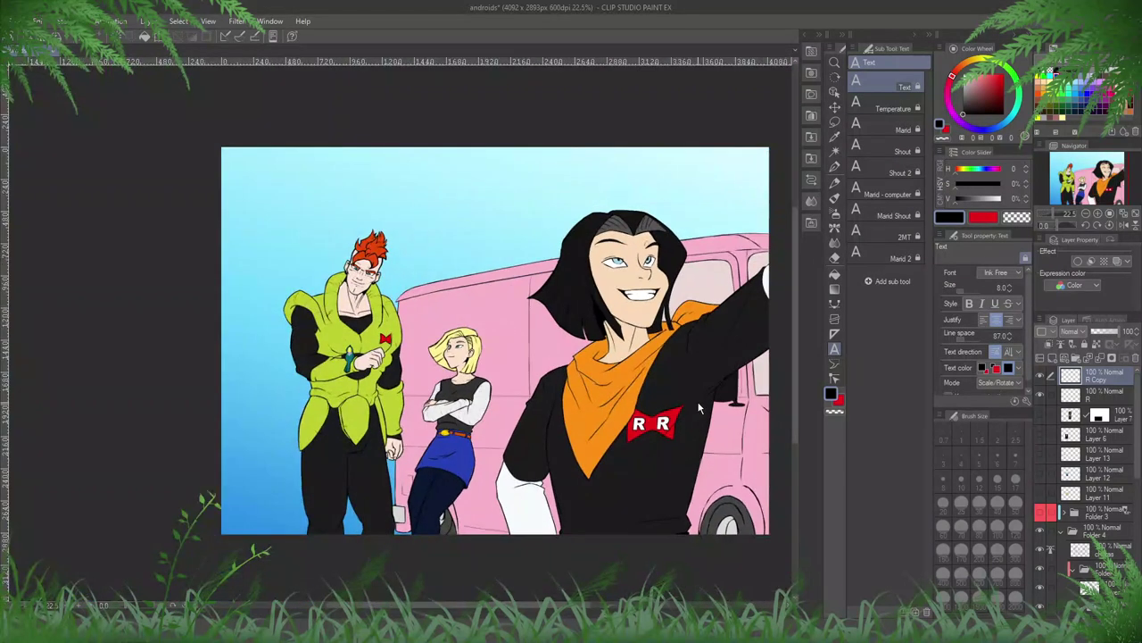
{"action": "key", "text": "ctrl+t"}
{"action": "scroll", "coordinate": [632, 414], "scroll_direction": "up", "scroll_amount": 2}
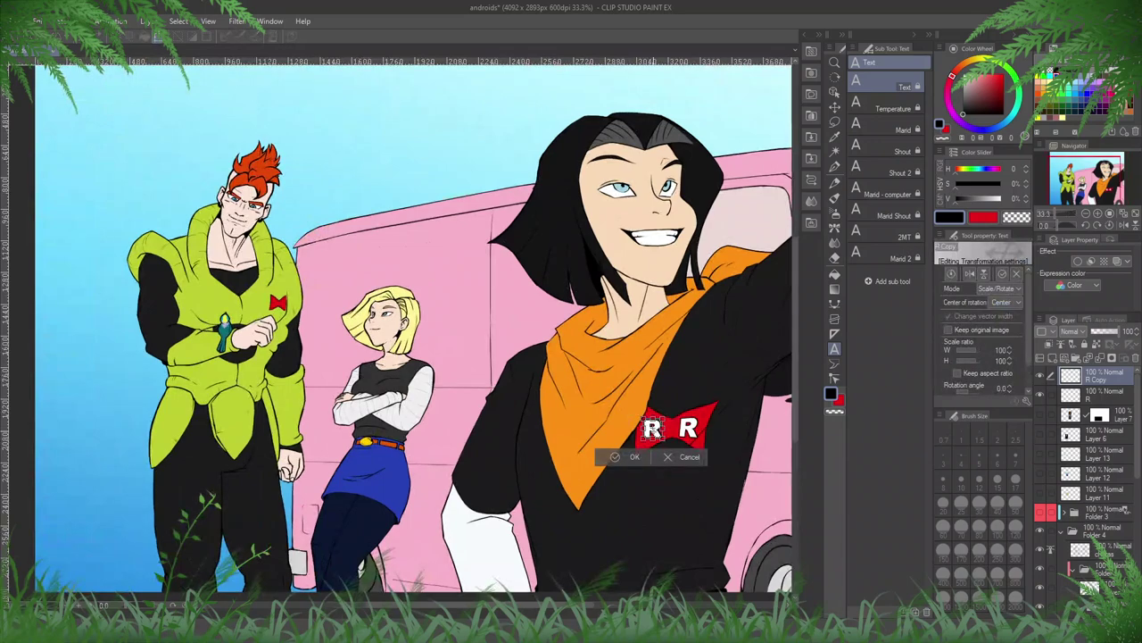
{"action": "scroll", "coordinate": [632, 414], "scroll_direction": "up", "scroll_amount": 2}
{"action": "left_click_drag", "start_coordinate": [632, 414], "coordinate": [98, 237]}
{"action": "scroll", "coordinate": [99, 236], "scroll_direction": "up", "scroll_amount": 8}
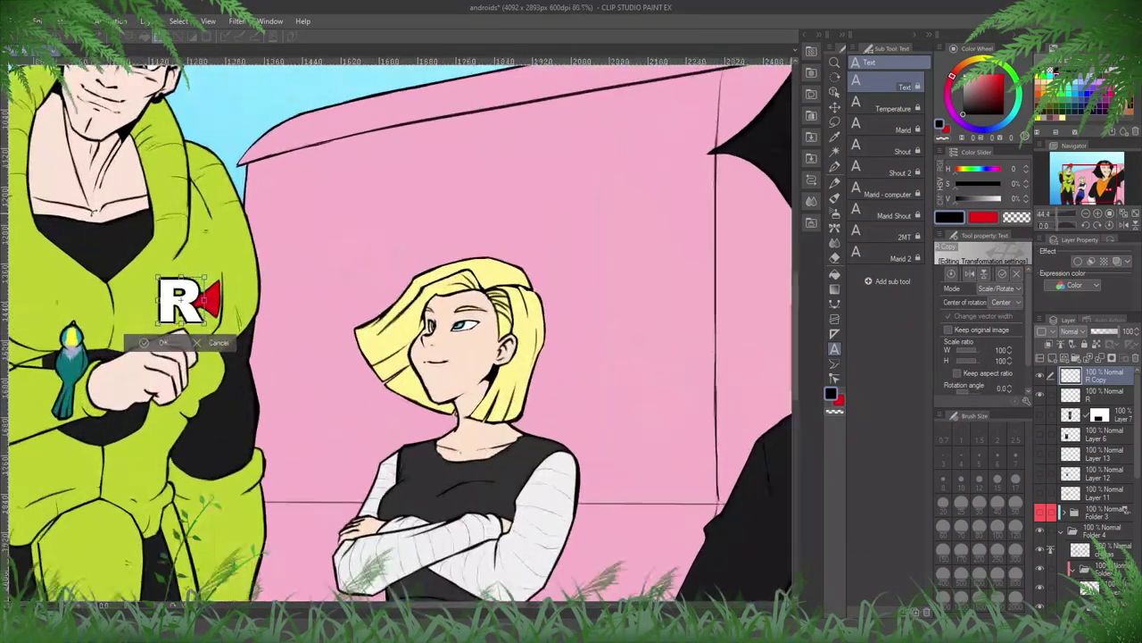
{"action": "left_click_drag", "start_coordinate": [232, 331], "coordinate": [319, 374]}
{"action": "scroll", "coordinate": [295, 393], "scroll_direction": "up", "scroll_amount": 1}
{"action": "scroll", "coordinate": [318, 373], "scroll_direction": "up", "scroll_amount": 2}
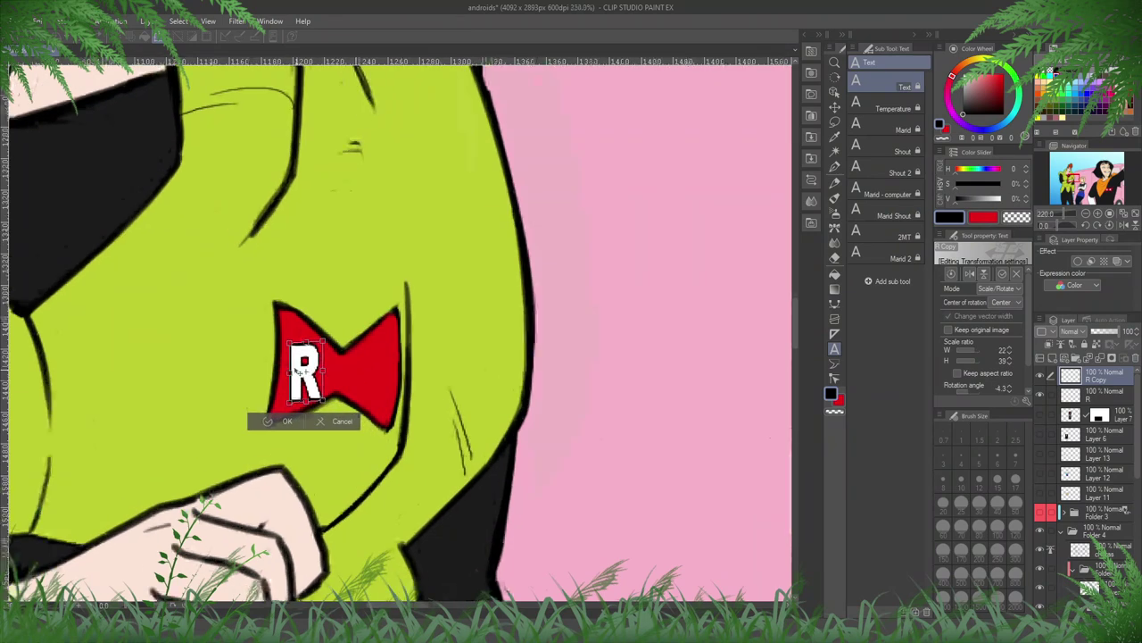
{"action": "left_click_drag", "start_coordinate": [288, 335], "coordinate": [288, 326]}
{"action": "left_click_drag", "start_coordinate": [329, 413], "coordinate": [326, 410]}
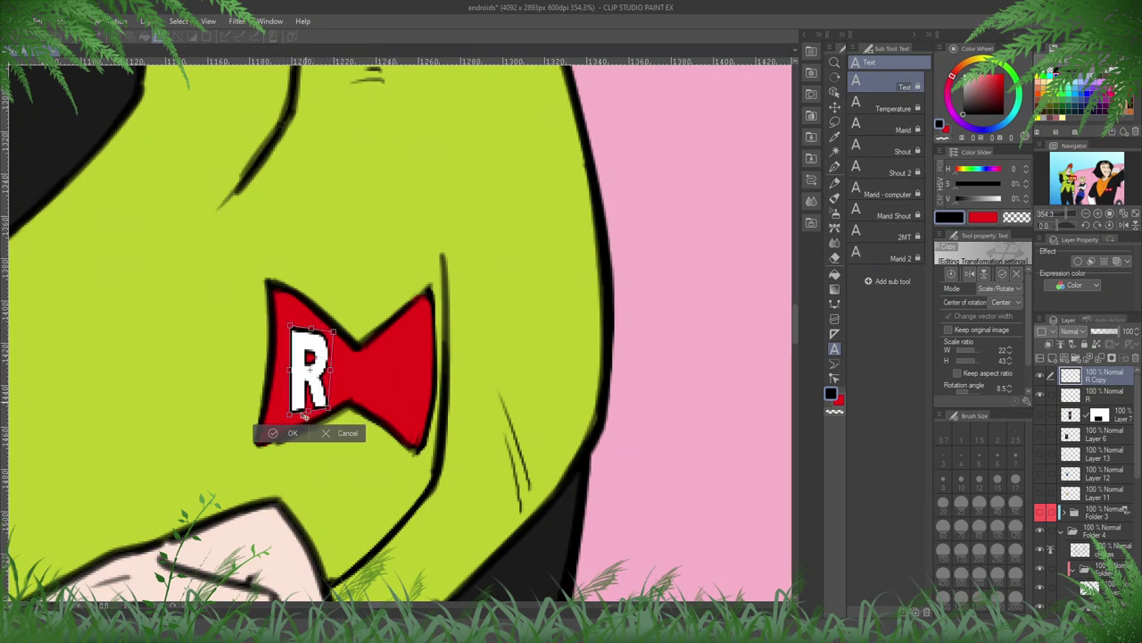
{"action": "left_click", "coordinate": [297, 432]}
- Fit a copy of the small R to the other half of the green armor's bow and merge the letter layers into one
{"action": "key", "text": "ctrl+v"}
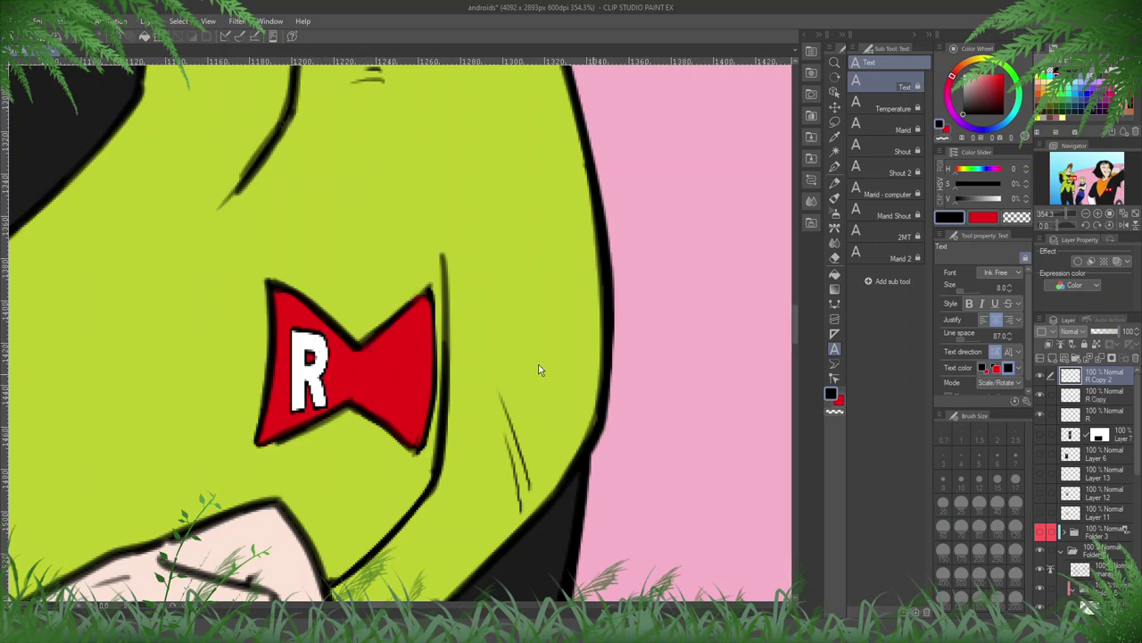
{"action": "key", "text": "ctrl+t"}
{"action": "left_click_drag", "start_coordinate": [414, 363], "coordinate": [388, 339]}
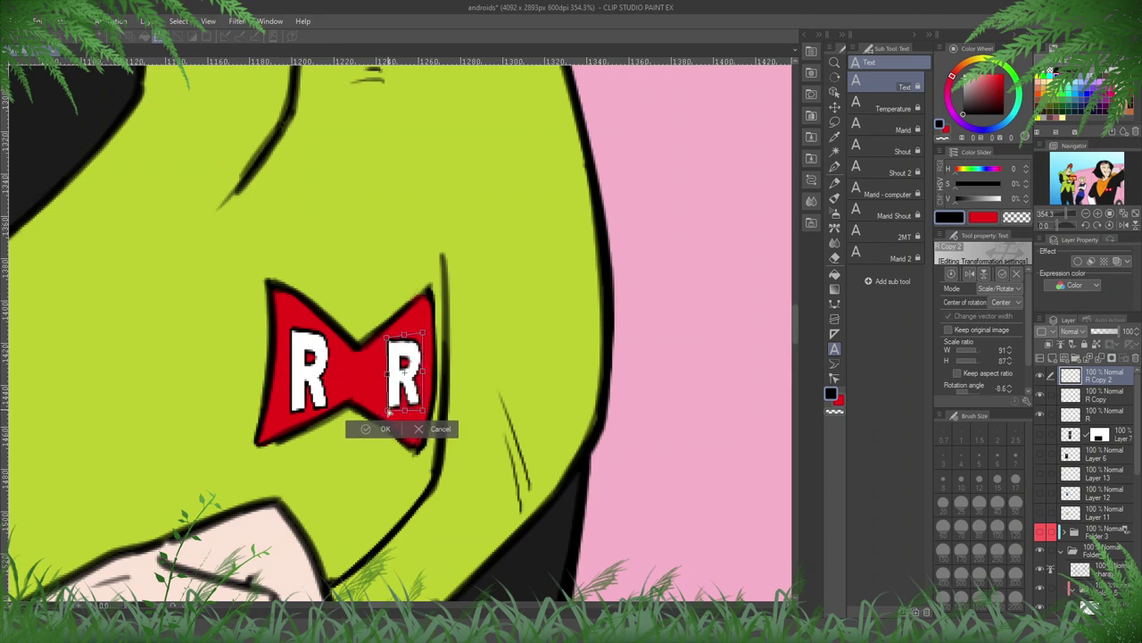
{"action": "left_click_drag", "start_coordinate": [388, 411], "coordinate": [387, 409]}
{"action": "left_click", "coordinate": [382, 428]}
{"action": "scroll", "coordinate": [526, 384], "scroll_direction": "down", "scroll_amount": 3}
{"action": "scroll", "coordinate": [548, 371], "scroll_direction": "down", "scroll_amount": 8}
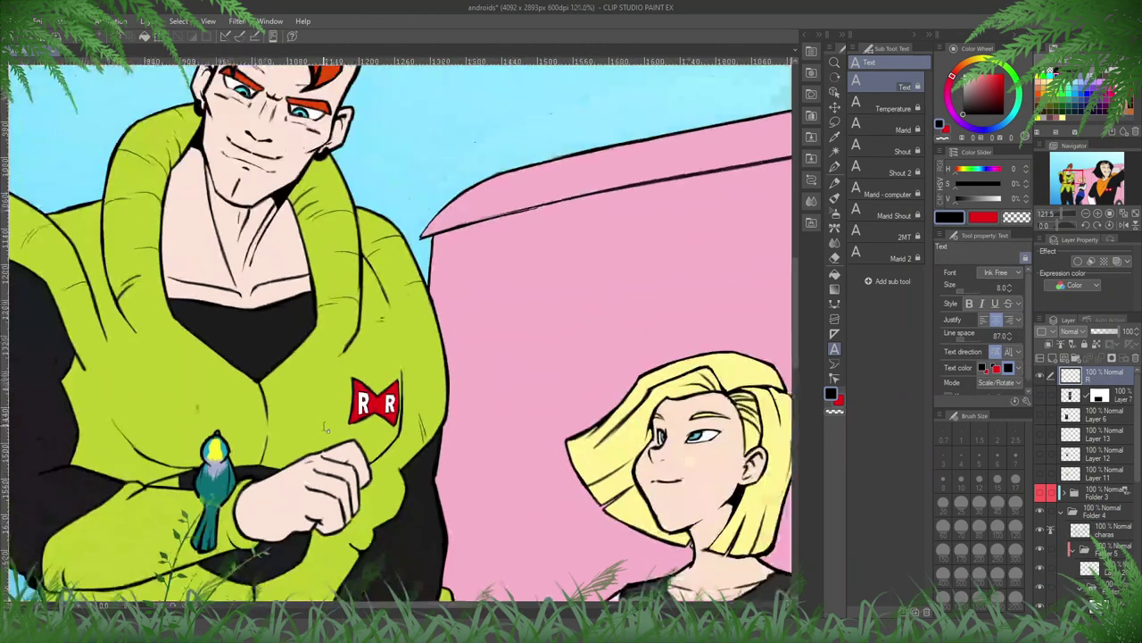
{"action": "scroll", "coordinate": [455, 375], "scroll_direction": "down", "scroll_amount": 1}
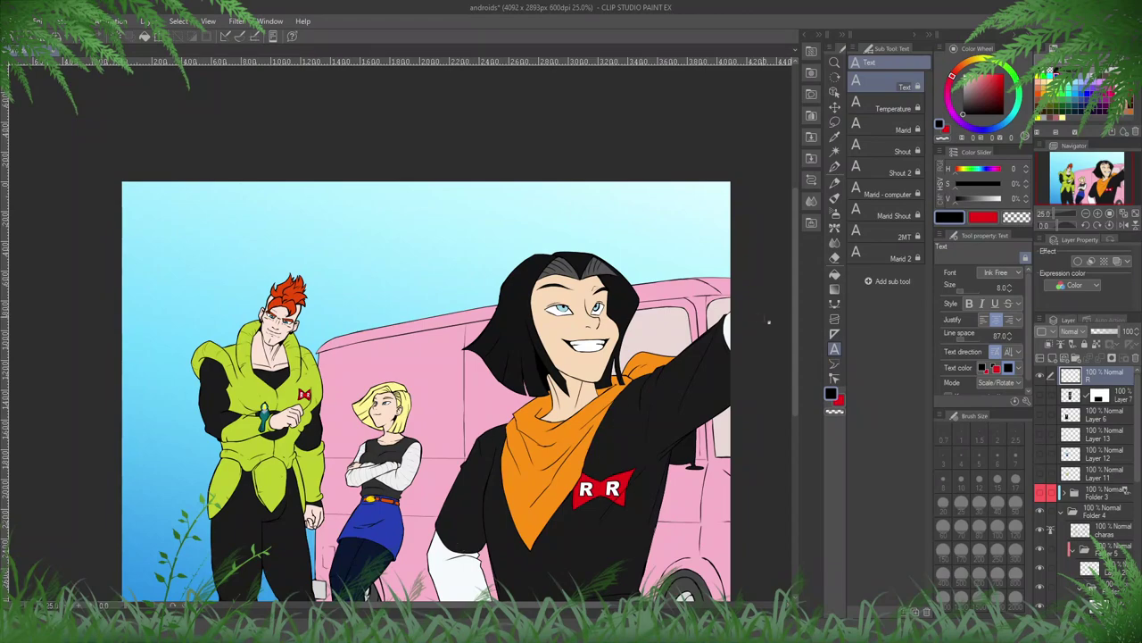
- Show the Layer 6 reference picture, compare its outfit colors with the blonde woman's clothing, and hide it again
{"action": "left_click", "coordinate": [1040, 414]}
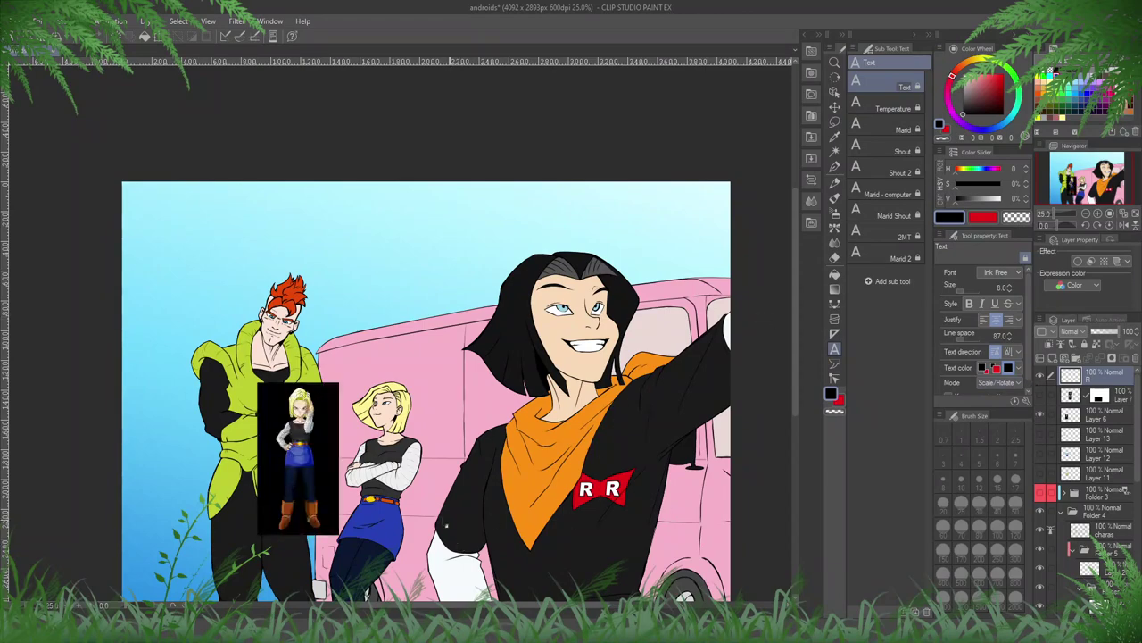
{"action": "scroll", "coordinate": [409, 561], "scroll_direction": "up", "scroll_amount": 3}
{"action": "scroll", "coordinate": [354, 569], "scroll_direction": "up", "scroll_amount": 2}
{"action": "left_click_drag", "start_coordinate": [444, 438], "coordinate": [548, 338]}
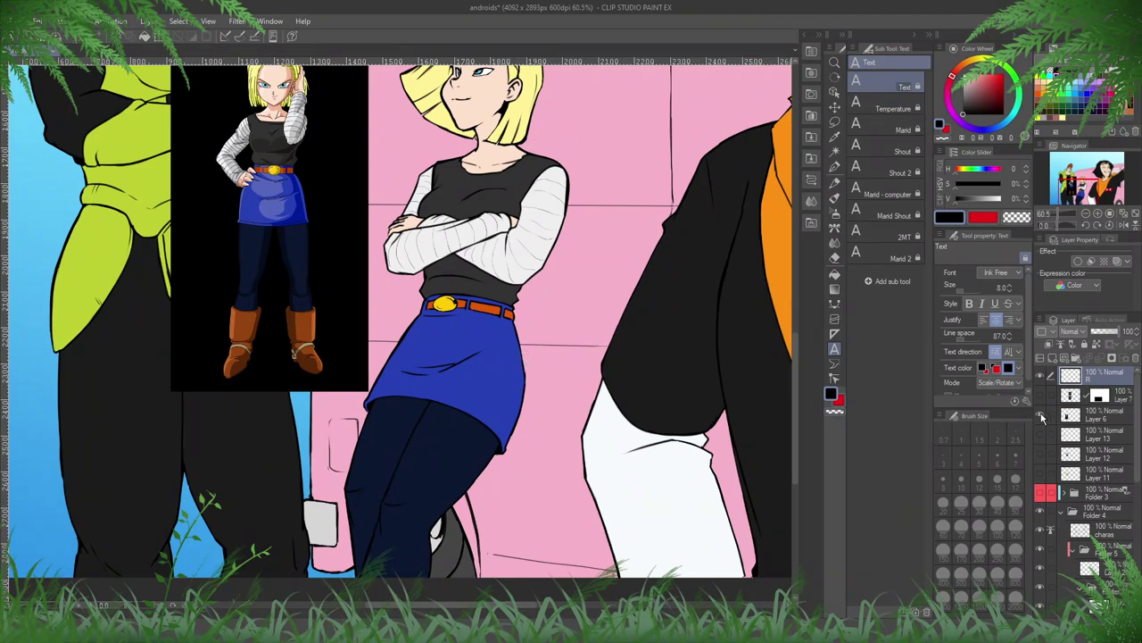
{"action": "left_click", "coordinate": [1041, 417]}
{"action": "scroll", "coordinate": [353, 390], "scroll_direction": "down", "scroll_amount": 3}
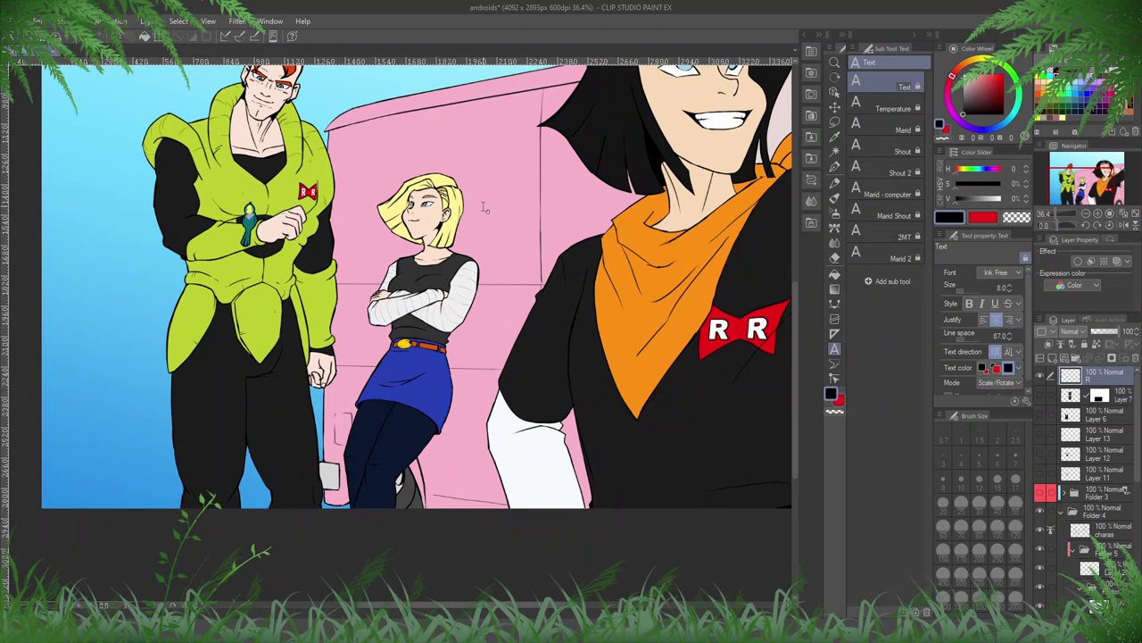
- Auto-select the green armor on its own layer, adjust it to Hue 7, Saturation -18 and Luminosity 7, and deselect
{"action": "left_click", "coordinate": [836, 151]}
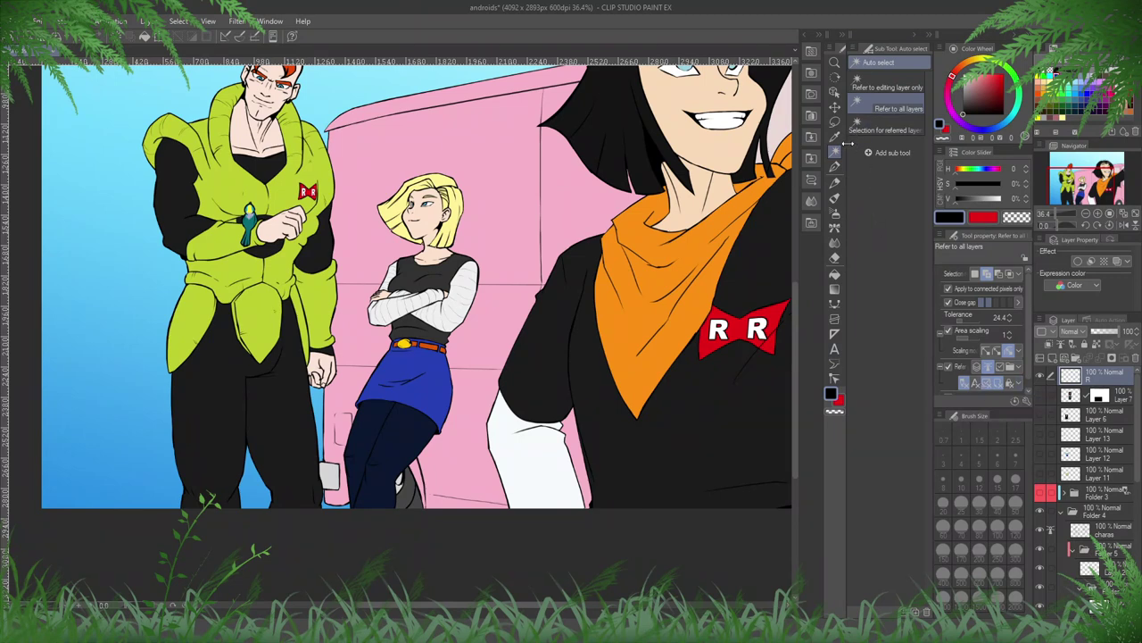
{"action": "left_click", "coordinate": [888, 86]}
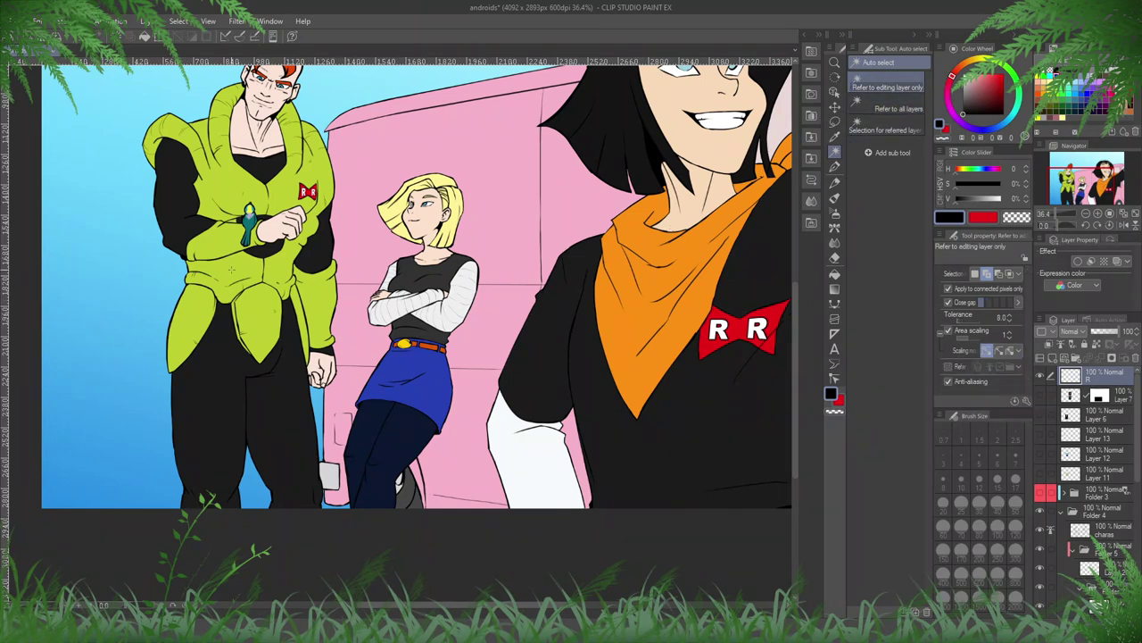
{"action": "left_click", "coordinate": [231, 269], "text": "ctrl+shift"}
{"action": "left_click", "coordinate": [231, 270]}
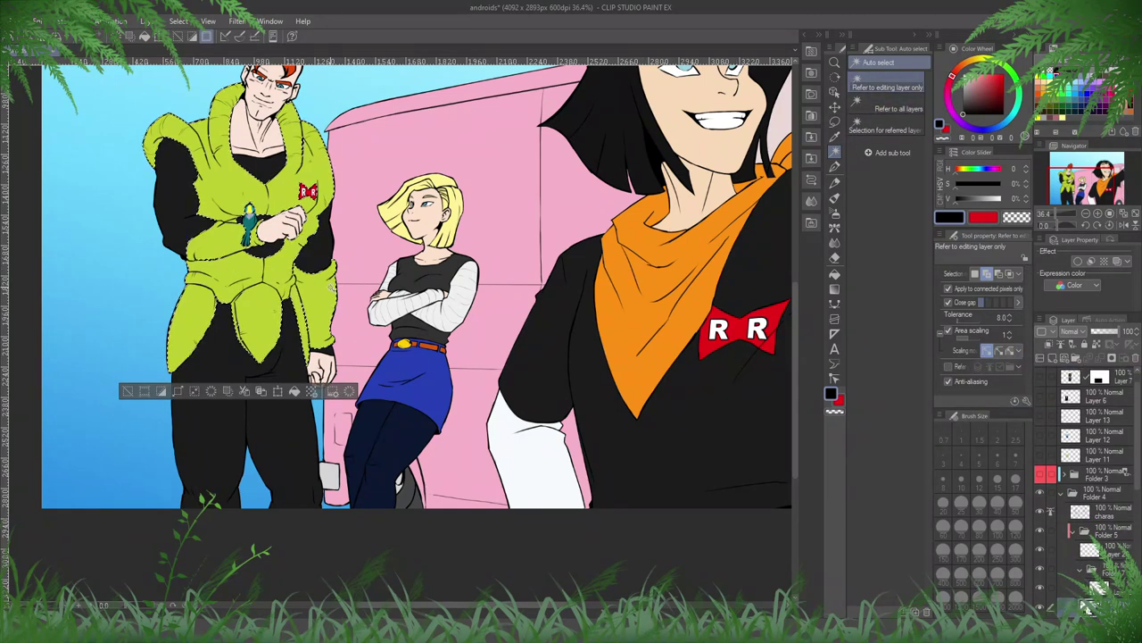
{"action": "key", "text": "ctrl+u"}
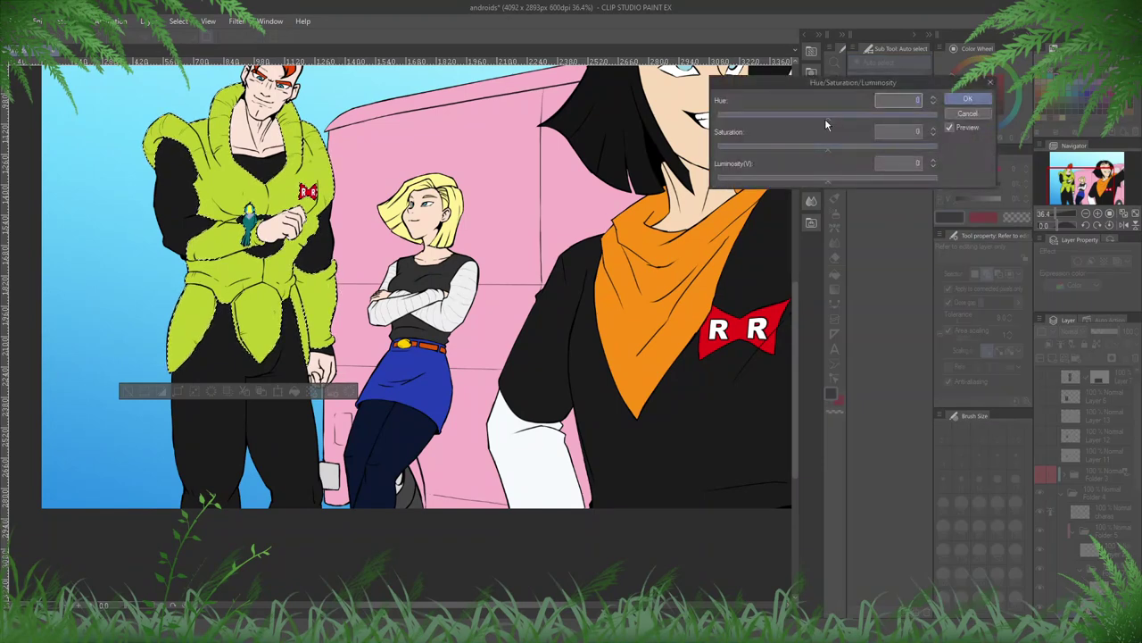
{"action": "left_click_drag", "start_coordinate": [826, 119], "coordinate": [831, 117]}
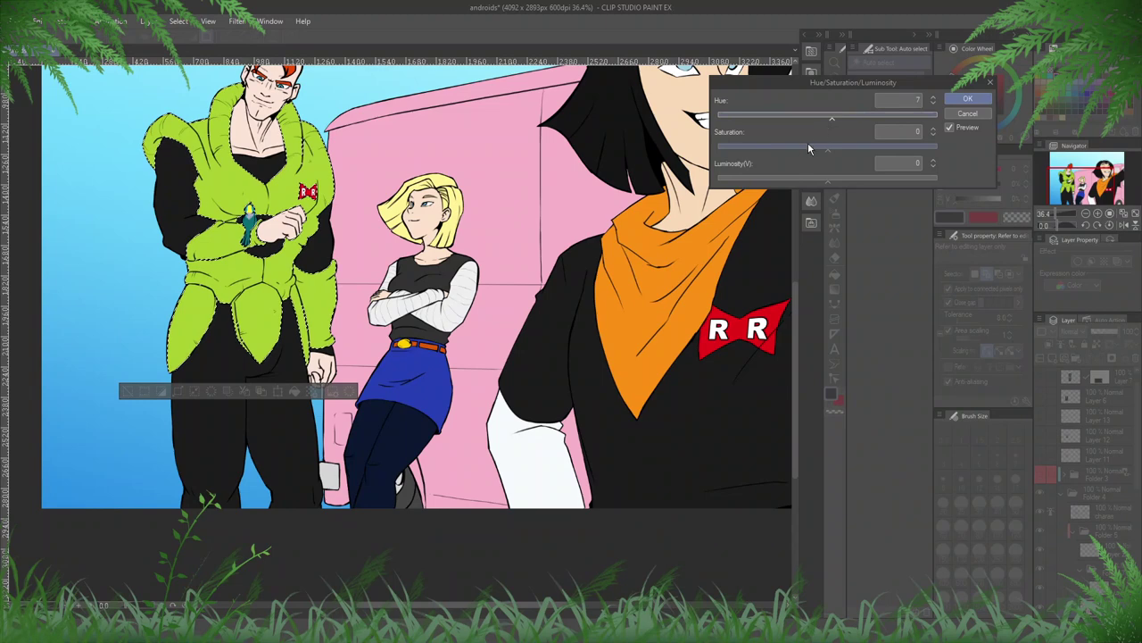
{"action": "left_click", "coordinate": [808, 145]}
{"action": "left_click", "coordinate": [836, 179]}
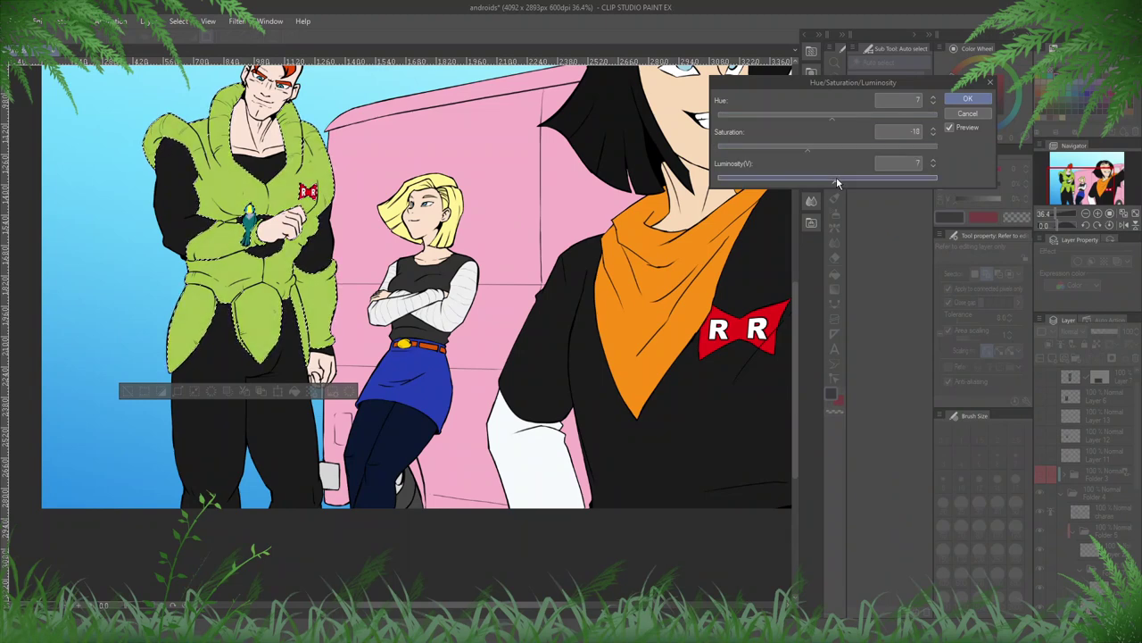
{"action": "left_click", "coordinate": [969, 102]}
{"action": "scroll", "coordinate": [370, 397], "scroll_direction": "down", "scroll_amount": 3}
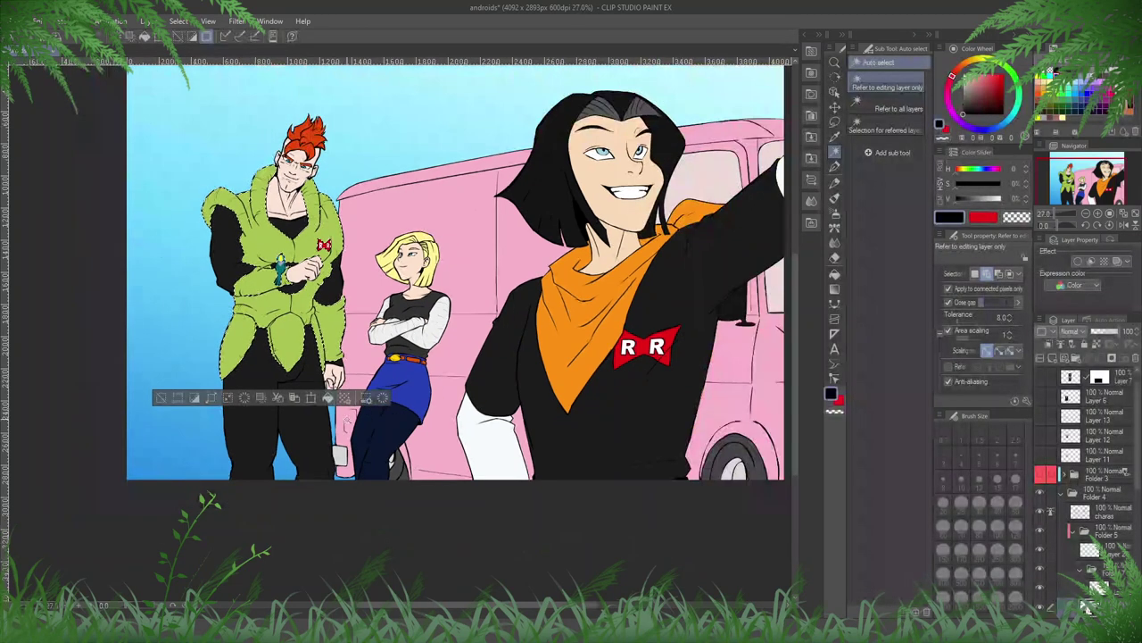
{"action": "scroll", "coordinate": [455, 268], "scroll_direction": "down", "scroll_amount": 1}
{"action": "key", "text": "ctrl+d"}
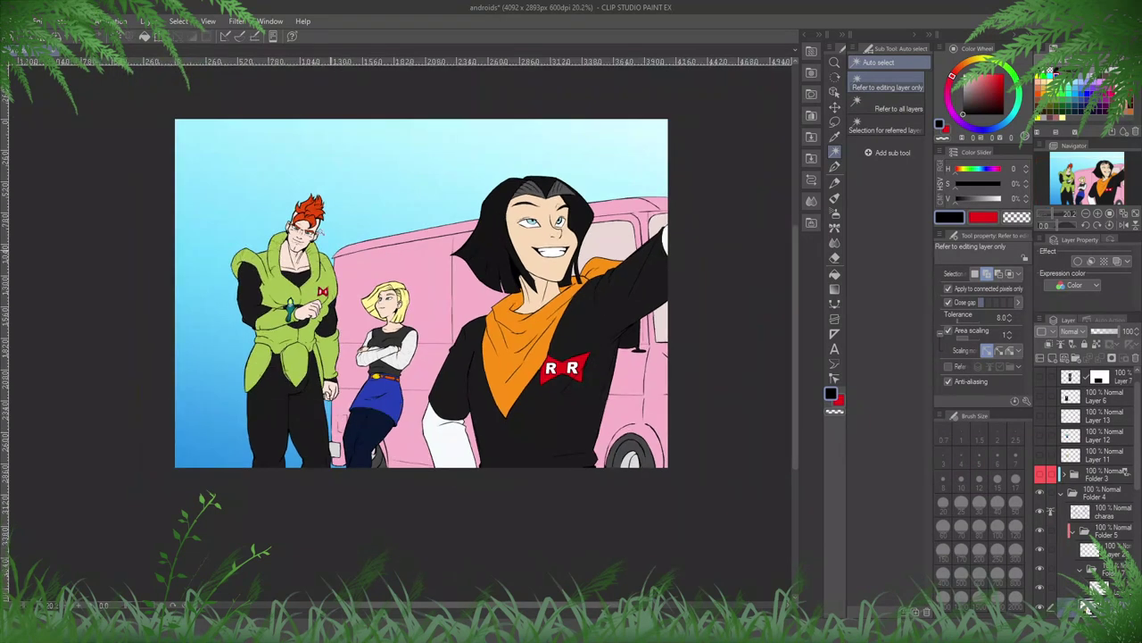
{"action": "scroll", "coordinate": [310, 206], "scroll_direction": "up", "scroll_amount": 1}
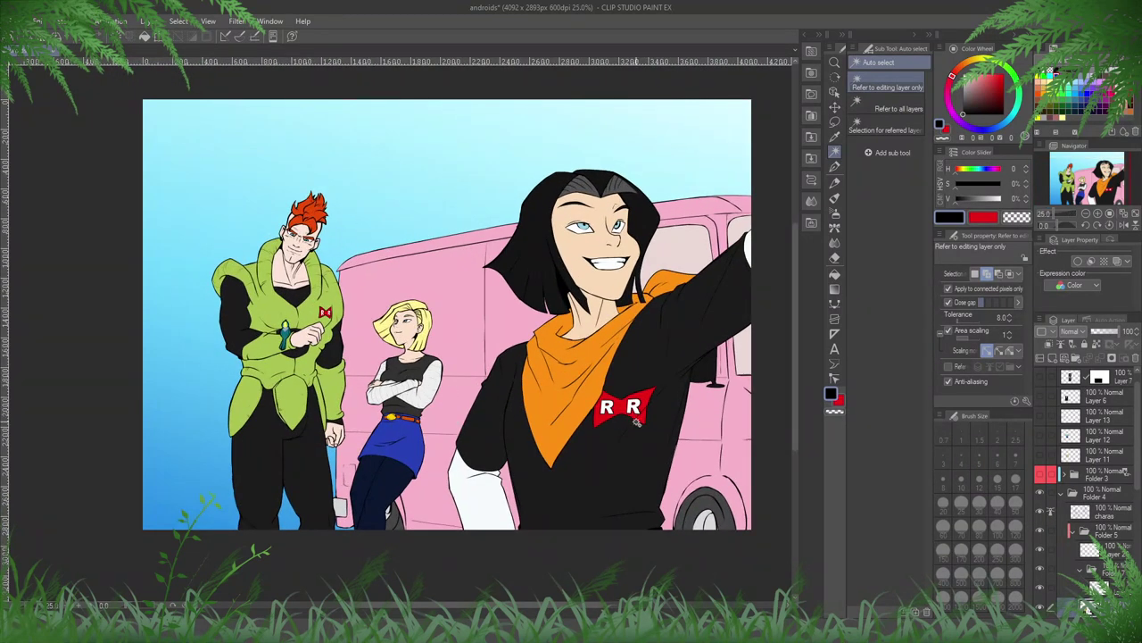
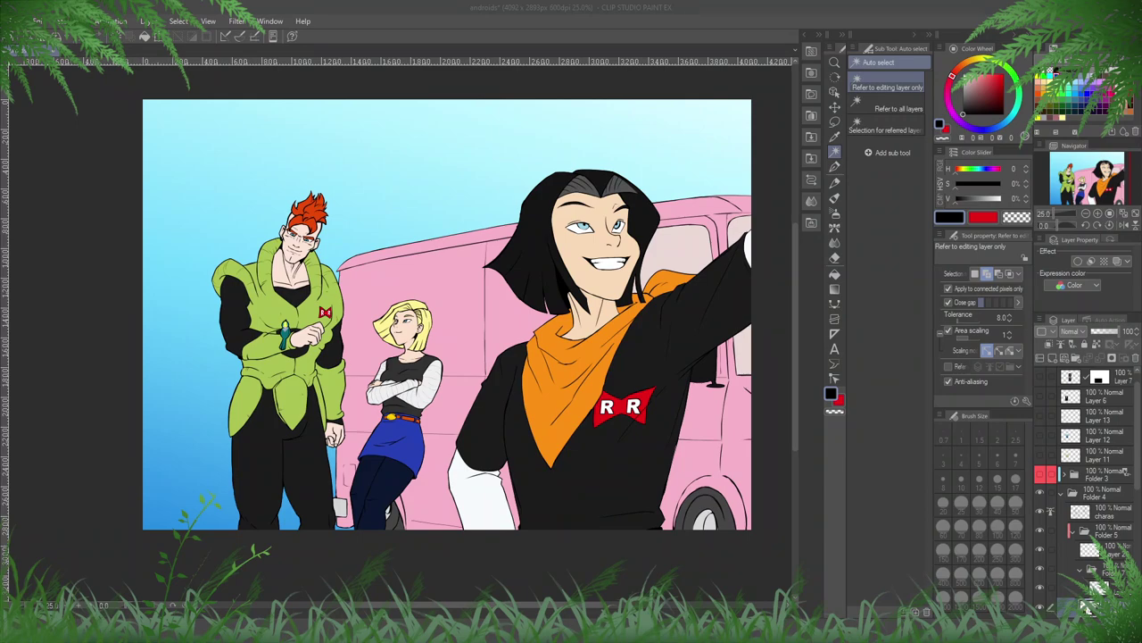
- Select the RR lettering on the green armor's bow and distort it slightly to follow the ribbon's tilt
{"action": "scroll", "coordinate": [242, 316], "scroll_direction": "up", "scroll_amount": 4}
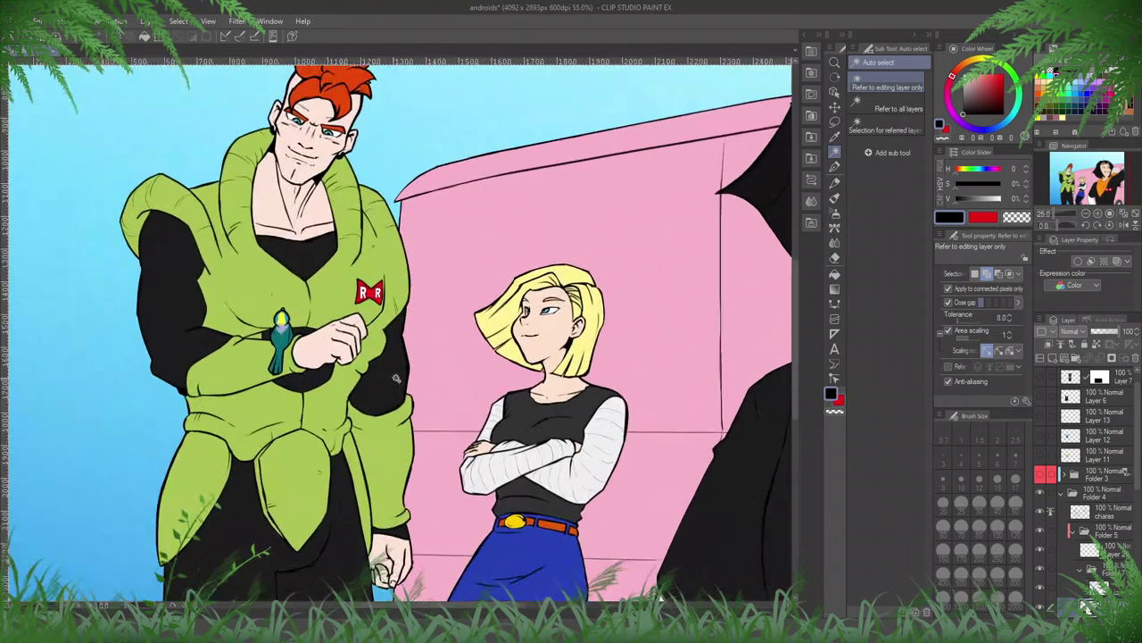
{"action": "scroll", "coordinate": [360, 320], "scroll_direction": "up", "scroll_amount": 6}
{"action": "key", "text": "m"}
{"action": "left_click", "coordinate": [374, 268], "text": "ctrl+shift"}
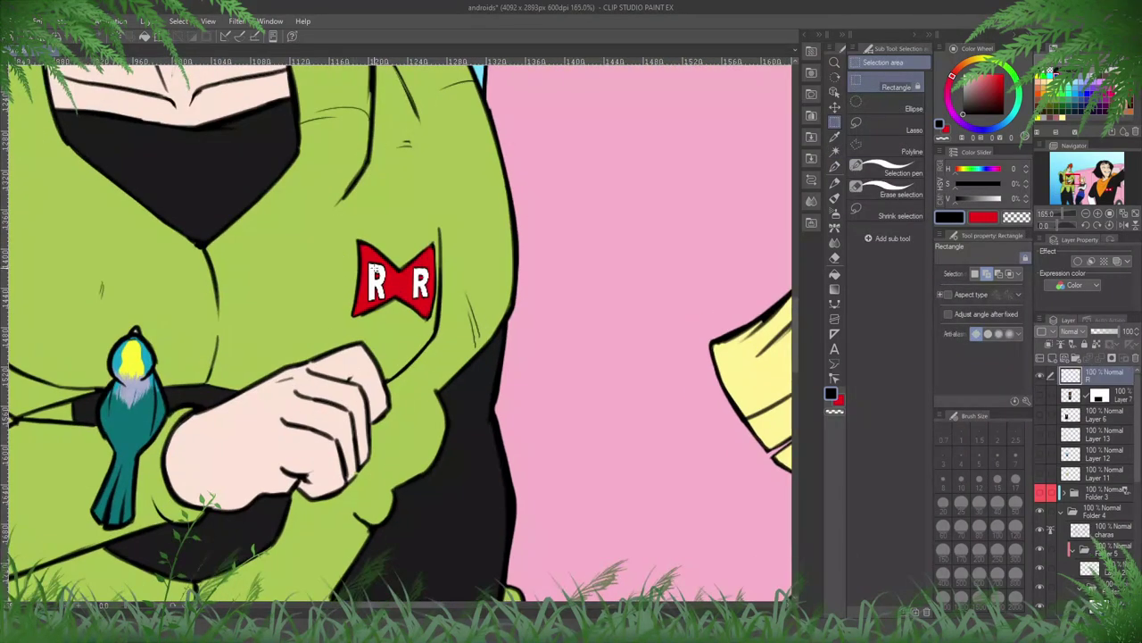
{"action": "scroll", "coordinate": [375, 272], "scroll_direction": "up", "scroll_amount": 2}
{"action": "left_click_drag", "start_coordinate": [416, 207], "coordinate": [491, 370]}
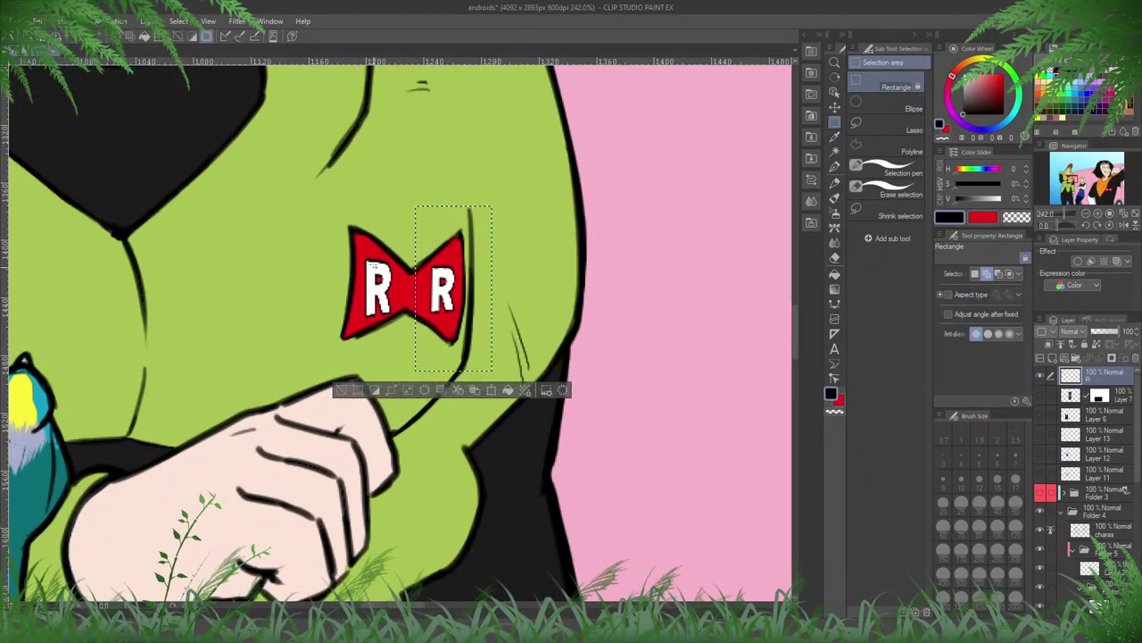
{"action": "mouse_move", "coordinate": [325, 219]}
{"action": "left_mouse_down"}
{"action": "mouse_move", "coordinate": [455, 339]}
{"action": "mouse_move", "coordinate": [511, 362]}
{"action": "left_mouse_up"}
{"action": "key", "text": "ctrl+t"}
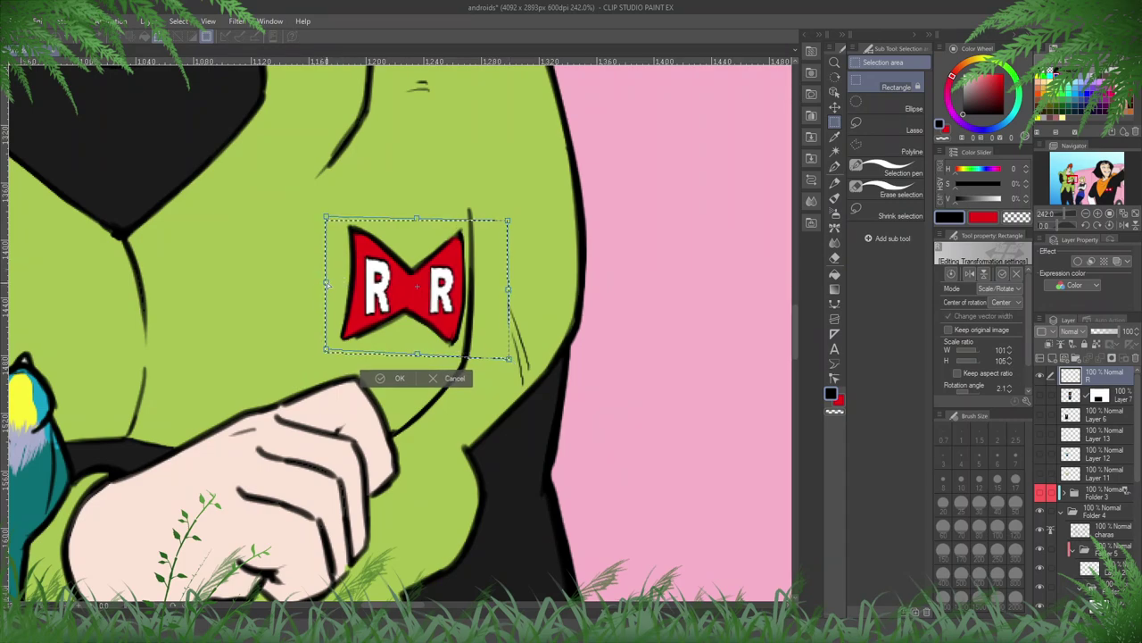
{"action": "left_click", "coordinate": [399, 377]}
- Select the R nearest the scarf on the black shirt's bow and adjust its placement with a free transform
{"action": "scroll", "coordinate": [325, 387], "scroll_direction": "down", "scroll_amount": 3}
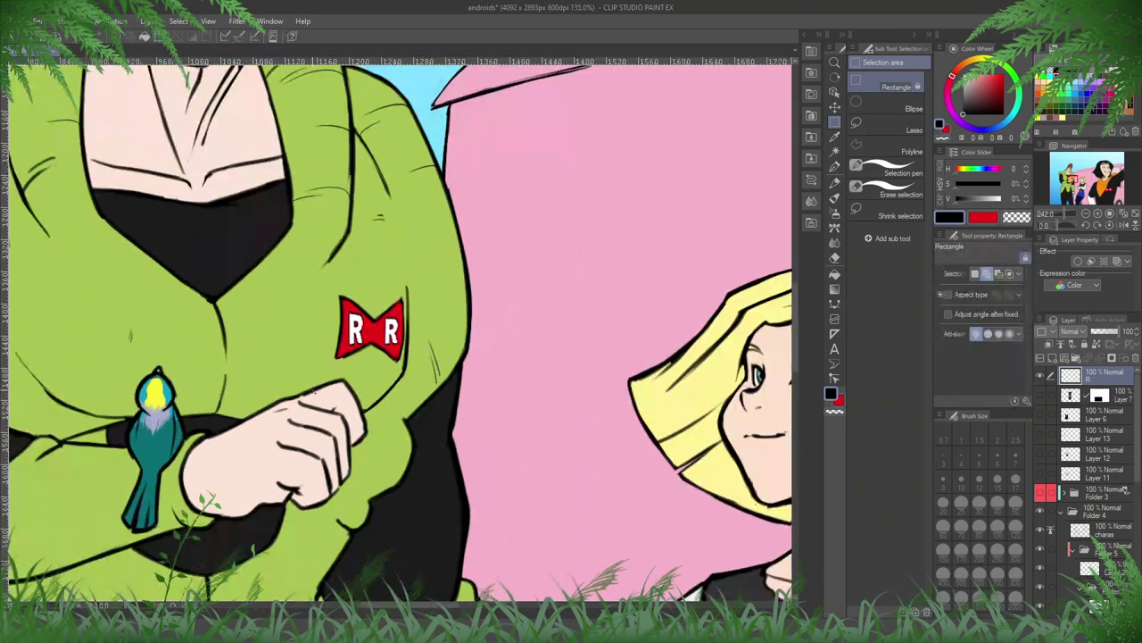
{"action": "scroll", "coordinate": [315, 391], "scroll_direction": "down", "scroll_amount": 4}
{"action": "left_click_drag", "start_coordinate": [785, 314], "coordinate": [345, 219]}
{"action": "left_click_drag", "start_coordinate": [549, 422], "coordinate": [418, 433]}
{"action": "scroll", "coordinate": [303, 297], "scroll_direction": "up", "scroll_amount": 2}
{"action": "key", "text": "ctrl+t"}
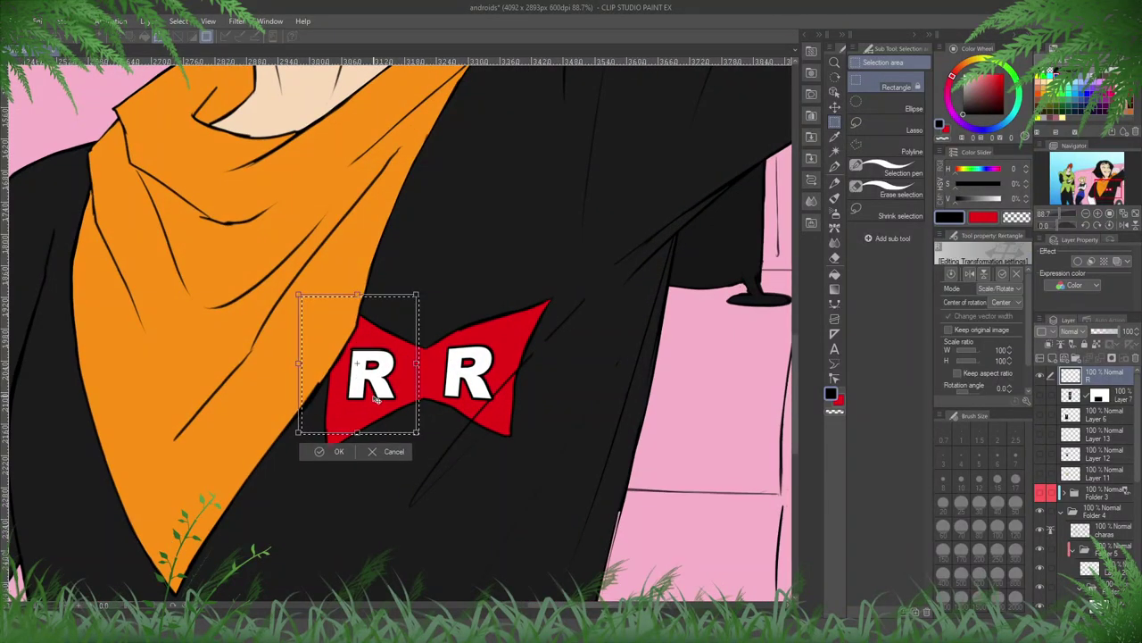
{"action": "left_click", "coordinate": [319, 451]}
- Select the outer R on the black shirt's bow, reshape it to match the ribbon, and deselect
{"action": "mouse_move", "coordinate": [423, 332]}
{"action": "left_mouse_down"}
{"action": "mouse_move", "coordinate": [515, 419]}
{"action": "mouse_move", "coordinate": [494, 400]}
{"action": "left_mouse_up"}
{"action": "key", "text": "ctrl+t"}
{"action": "left_click", "coordinate": [444, 440]}
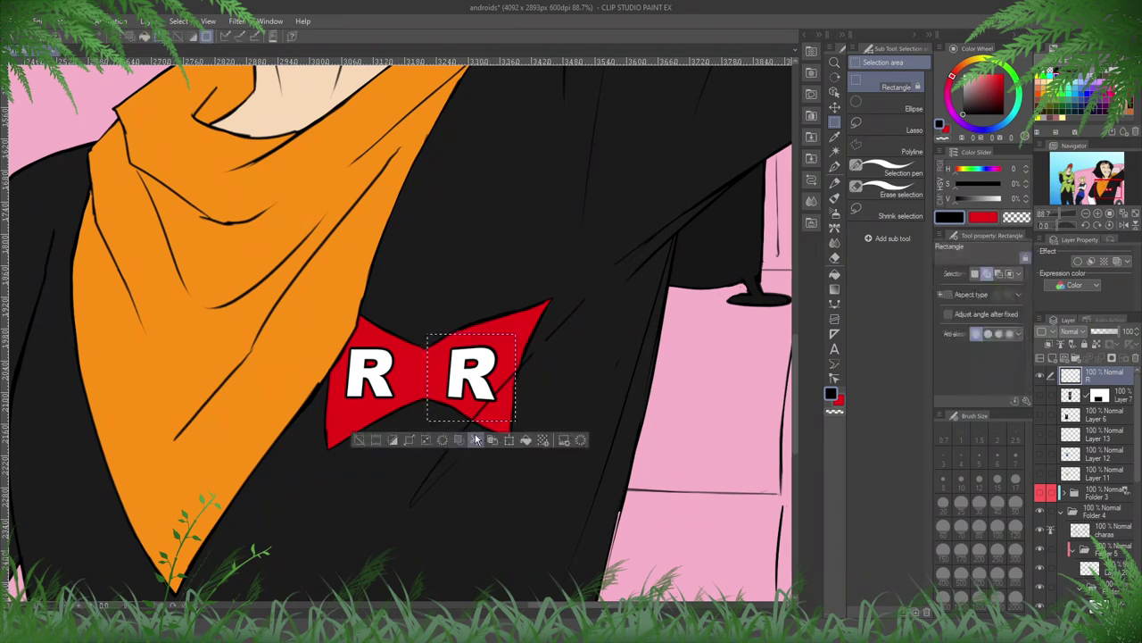
{"action": "key", "text": "ctrl+d"}
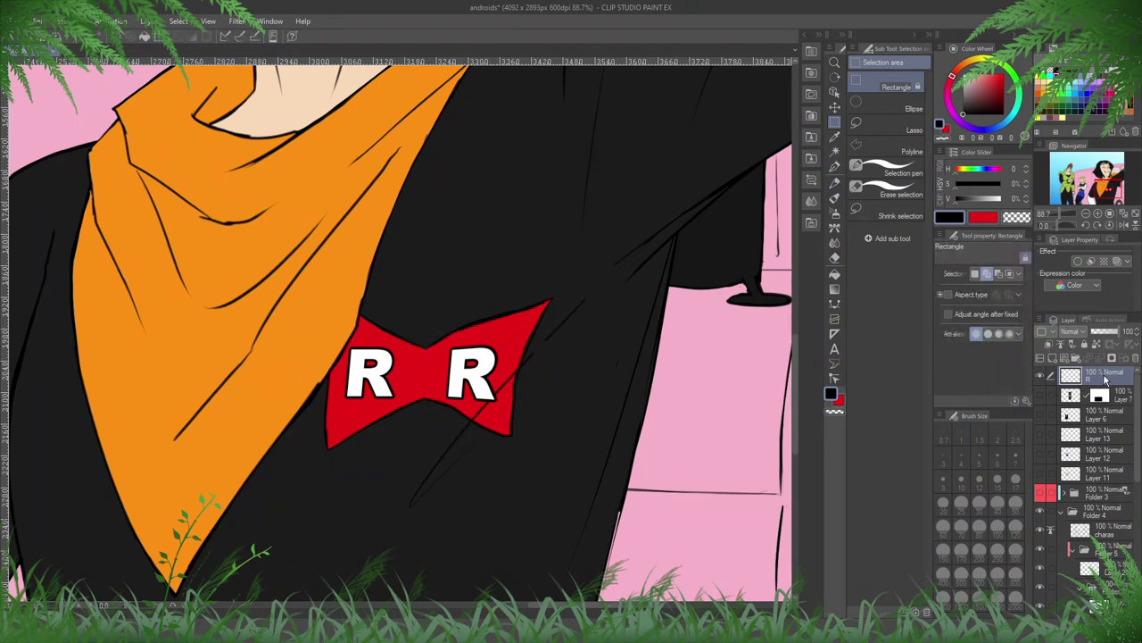
- Move the R lettering layer into Folder 5, directly below Layer 26
{"action": "scroll", "coordinate": [1104, 382], "scroll_direction": "down", "scroll_amount": 3}
{"action": "scroll", "coordinate": [1104, 386], "scroll_direction": "up", "scroll_amount": 3}
{"action": "left_click_drag", "start_coordinate": [1090, 382], "coordinate": [1108, 555]}
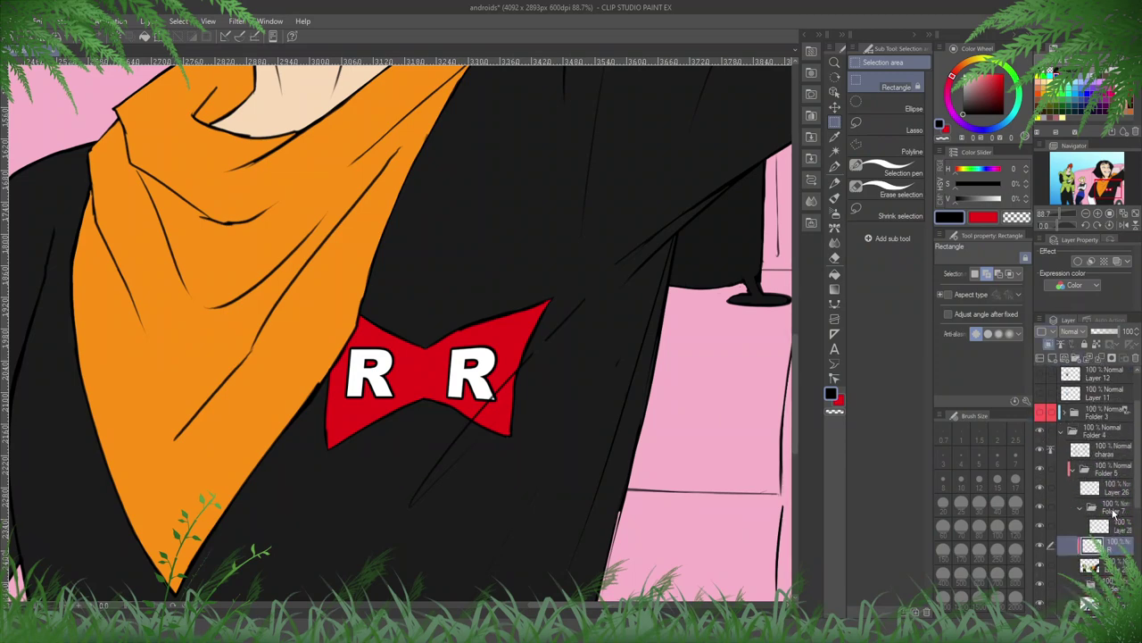
{"action": "left_click", "coordinate": [1114, 513]}
{"action": "scroll", "coordinate": [678, 389], "scroll_direction": "down", "scroll_amount": 4}
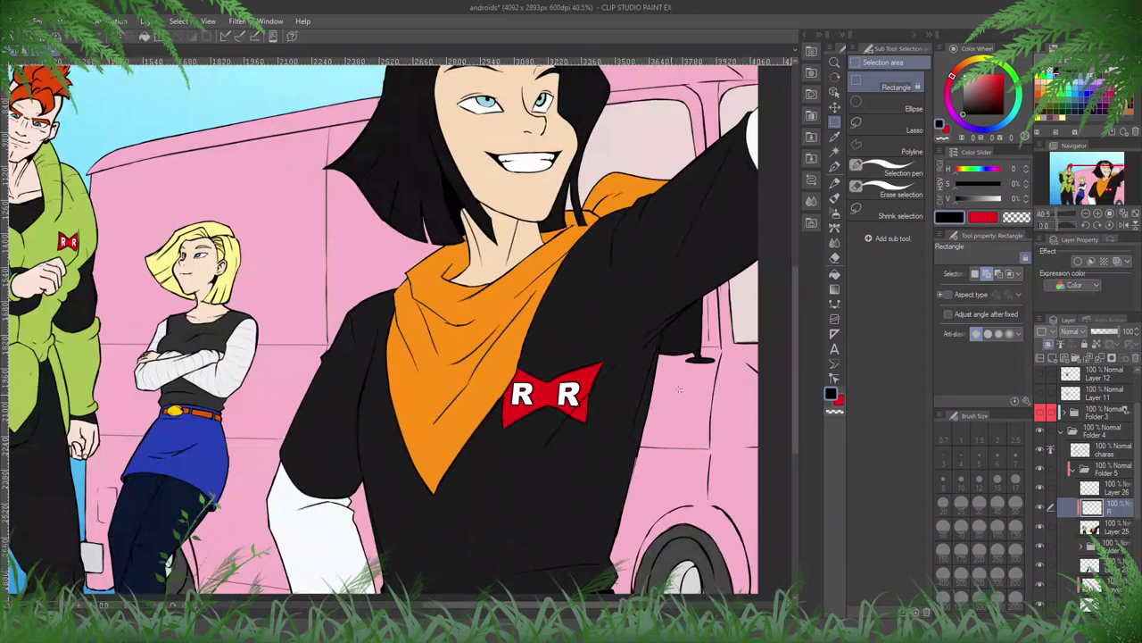
{"action": "scroll", "coordinate": [679, 389], "scroll_direction": "down", "scroll_amount": 4}
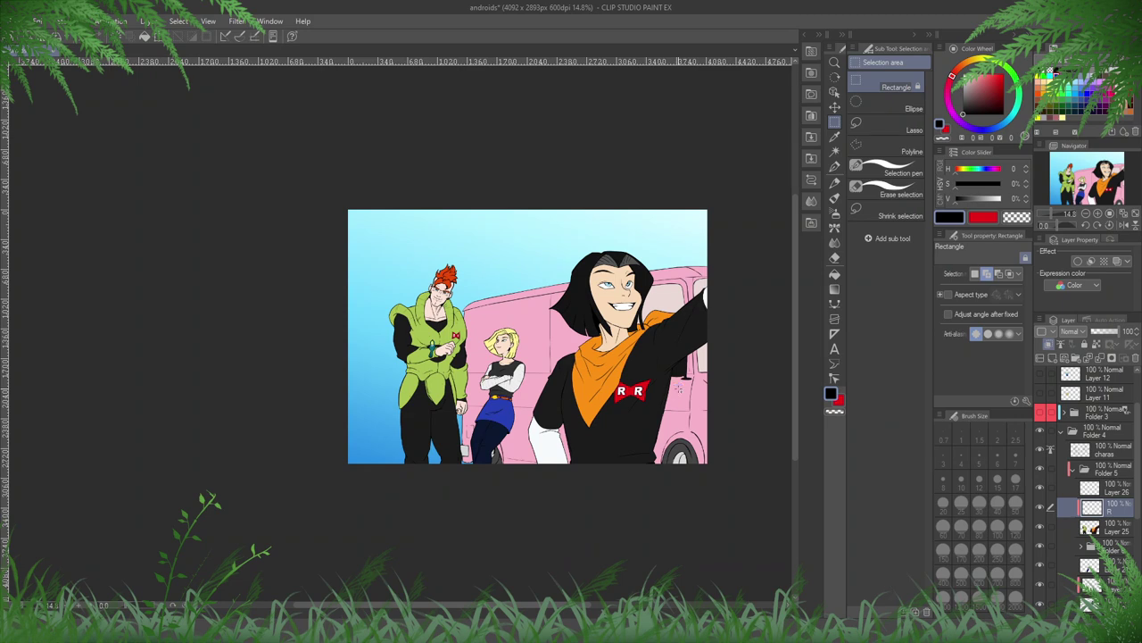
{"action": "key", "text": "ctrl+0"}
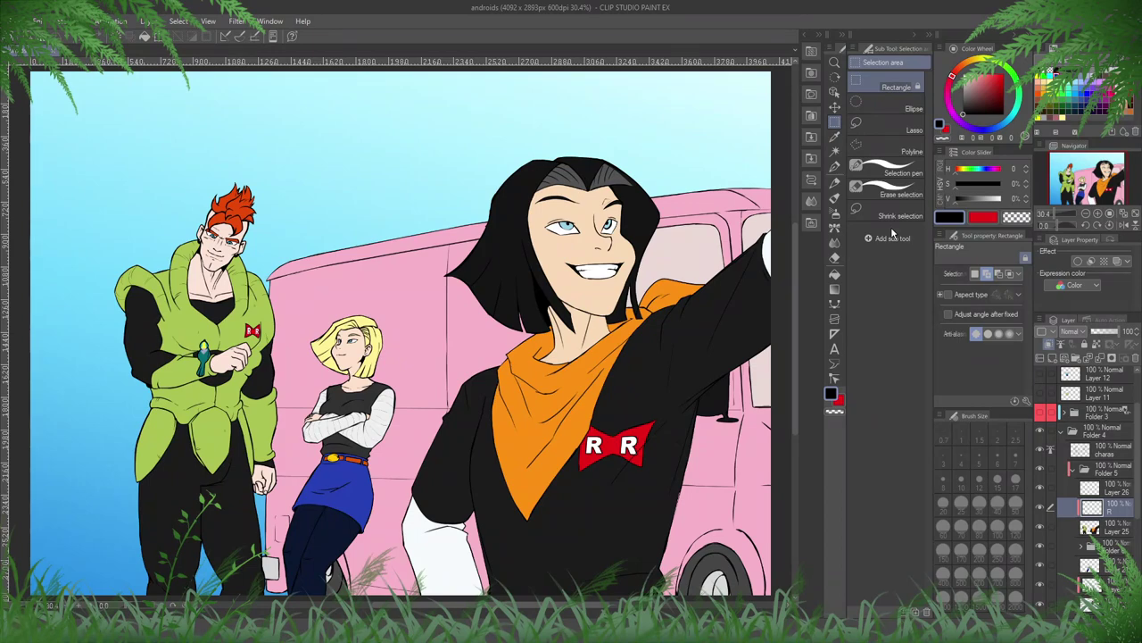
- Draw a thin black dividing line between the dark-haired character's upper and lower teeth on the charas layer with the Sai pencil
{"action": "scroll", "coordinate": [599, 259], "scroll_direction": "up", "scroll_amount": 6}
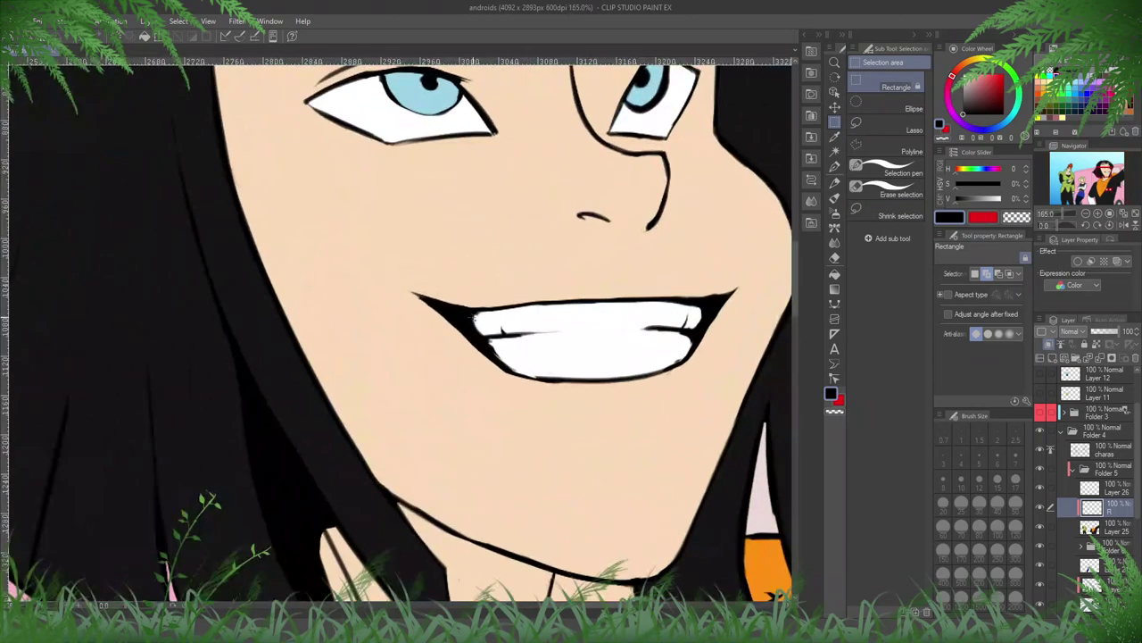
{"action": "left_click", "coordinate": [462, 317], "text": "ctrl+shift"}
{"action": "key", "text": "p"}
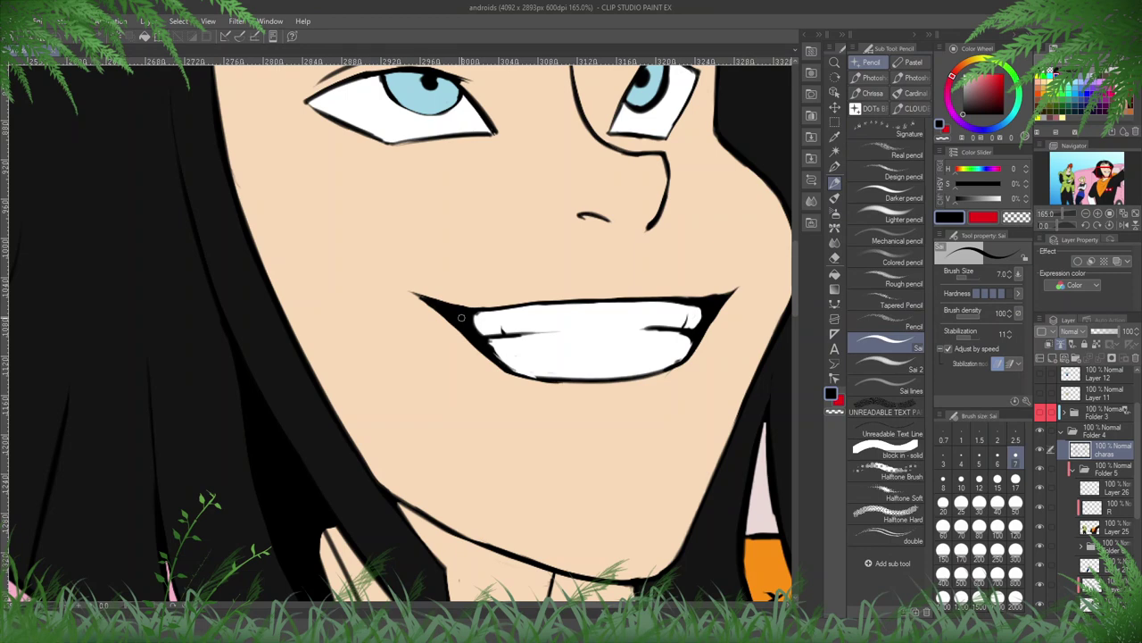
{"action": "left_click_drag", "start_coordinate": [758, 384], "coordinate": [884, 193]}
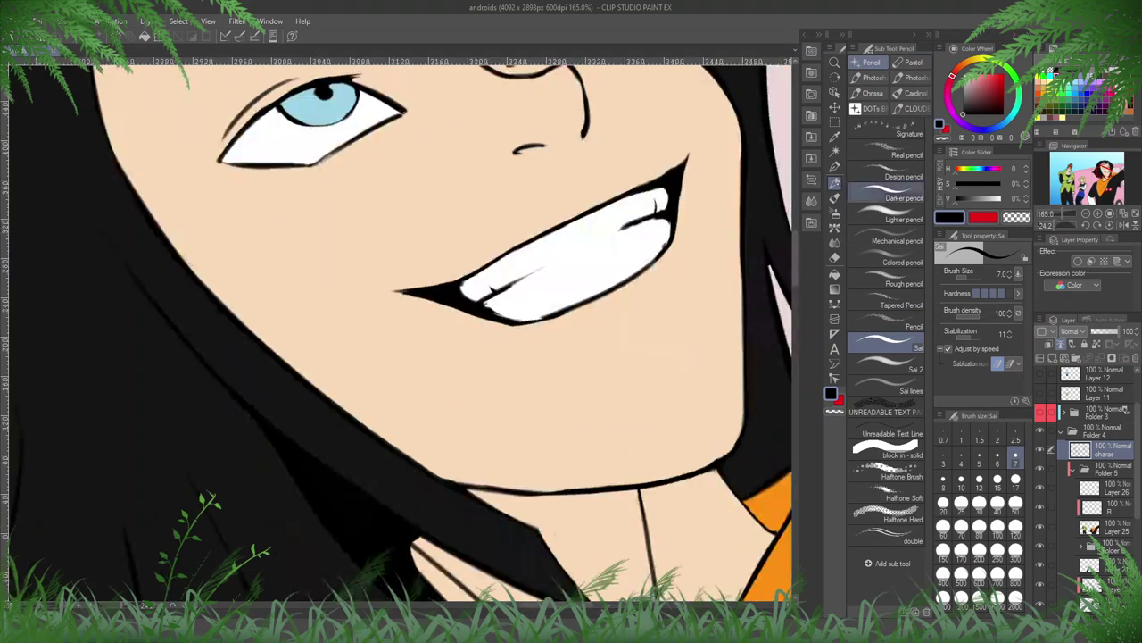
{"action": "left_click_drag", "start_coordinate": [496, 290], "coordinate": [555, 262]}
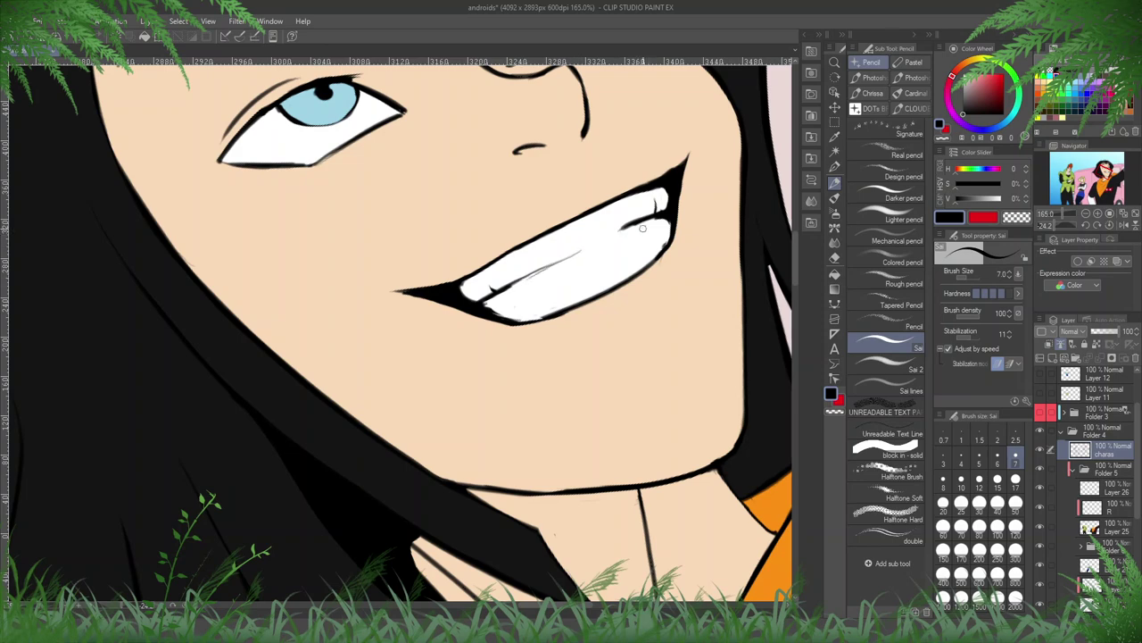
{"action": "key", "text": "e"}
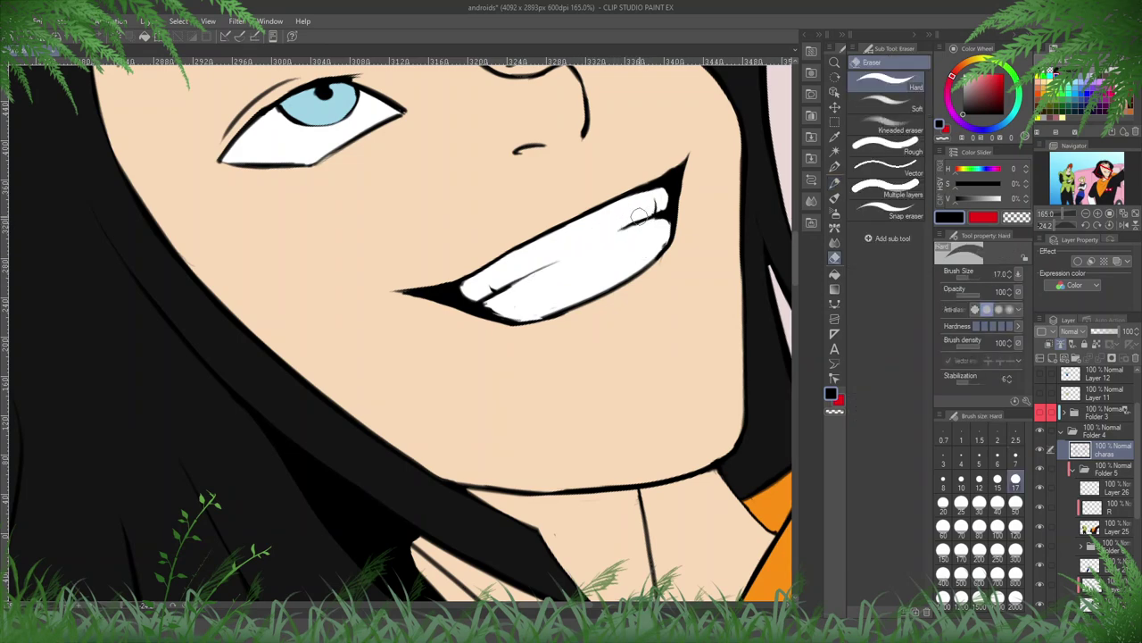
{"action": "key", "text": "p"}
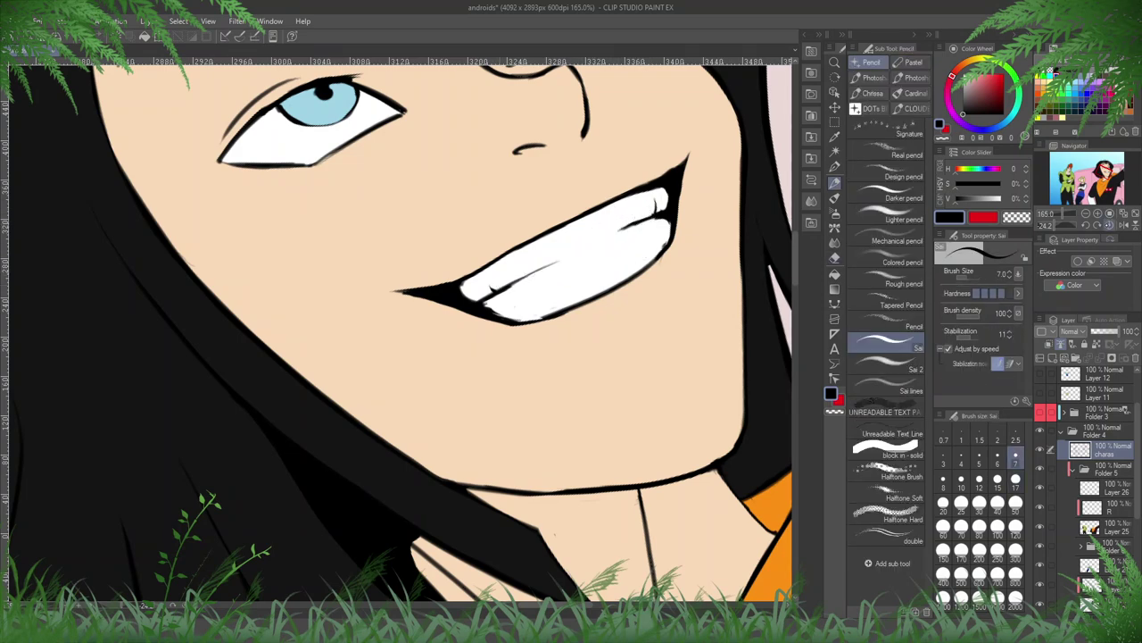
{"action": "left_click", "coordinate": [1109, 225]}
{"action": "scroll", "coordinate": [603, 230], "scroll_direction": "down", "scroll_amount": 3}
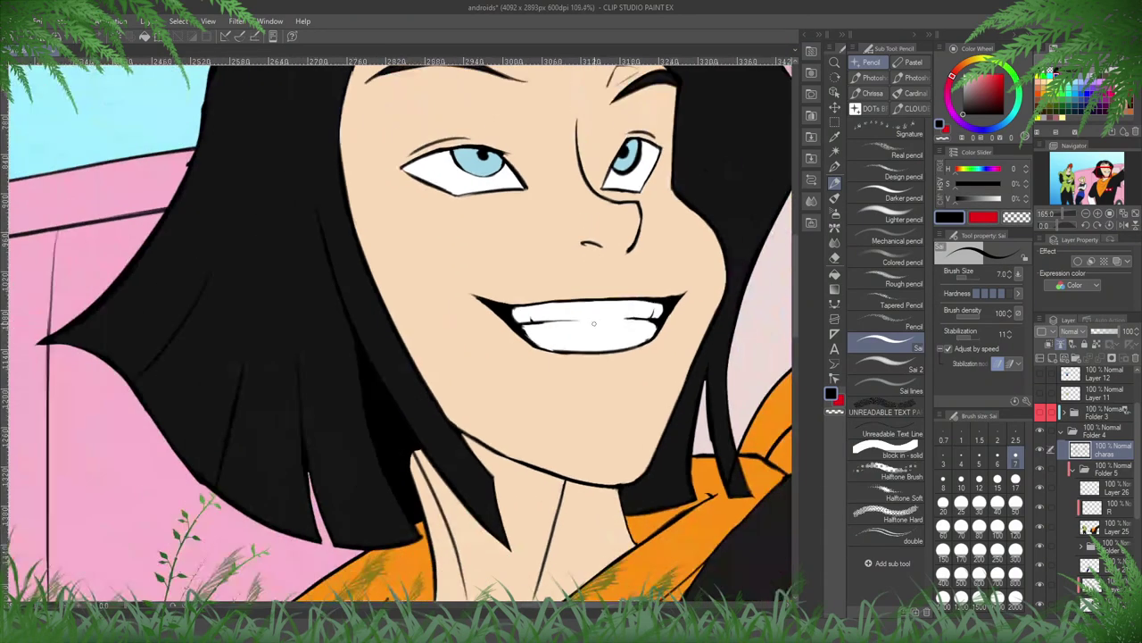
- Save the illustration
{"action": "key", "text": "e"}
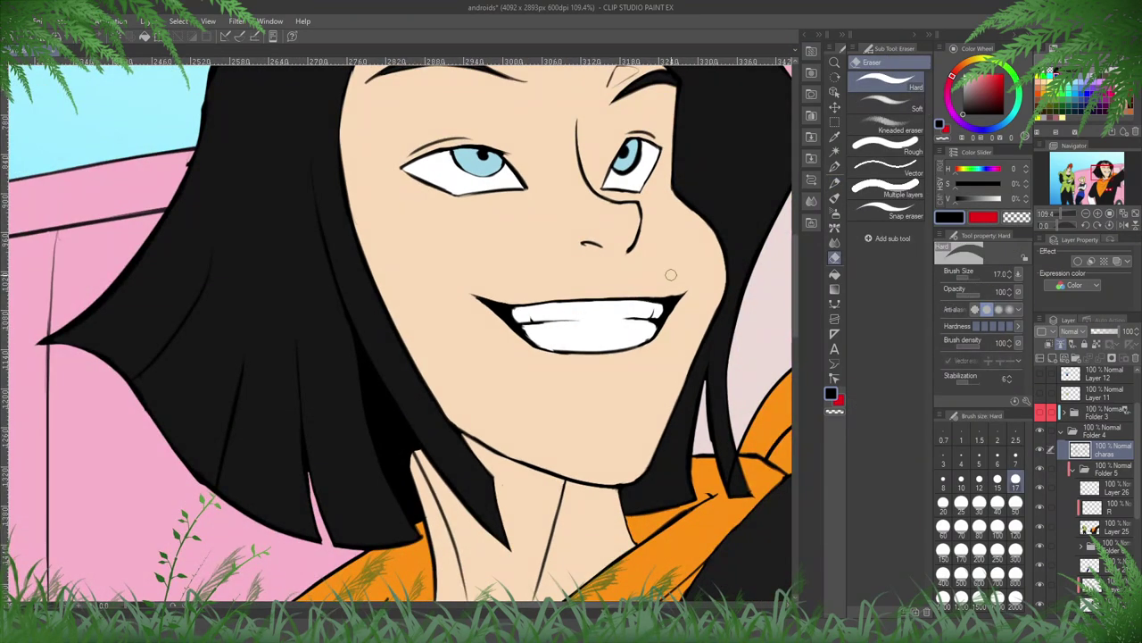
{"action": "scroll", "coordinate": [666, 271], "scroll_direction": "down", "scroll_amount": 5}
{"action": "scroll", "coordinate": [547, 289], "scroll_direction": "down", "scroll_amount": 3}
{"action": "key", "text": "ctrl+0"}
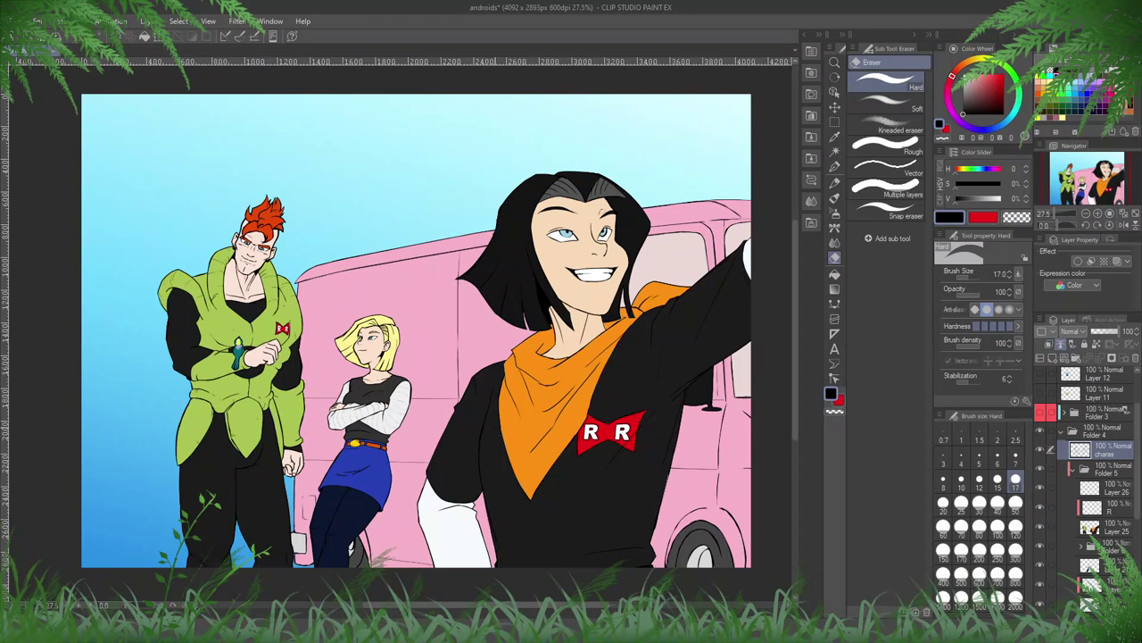
{"action": "key", "text": "ctrl+s"}
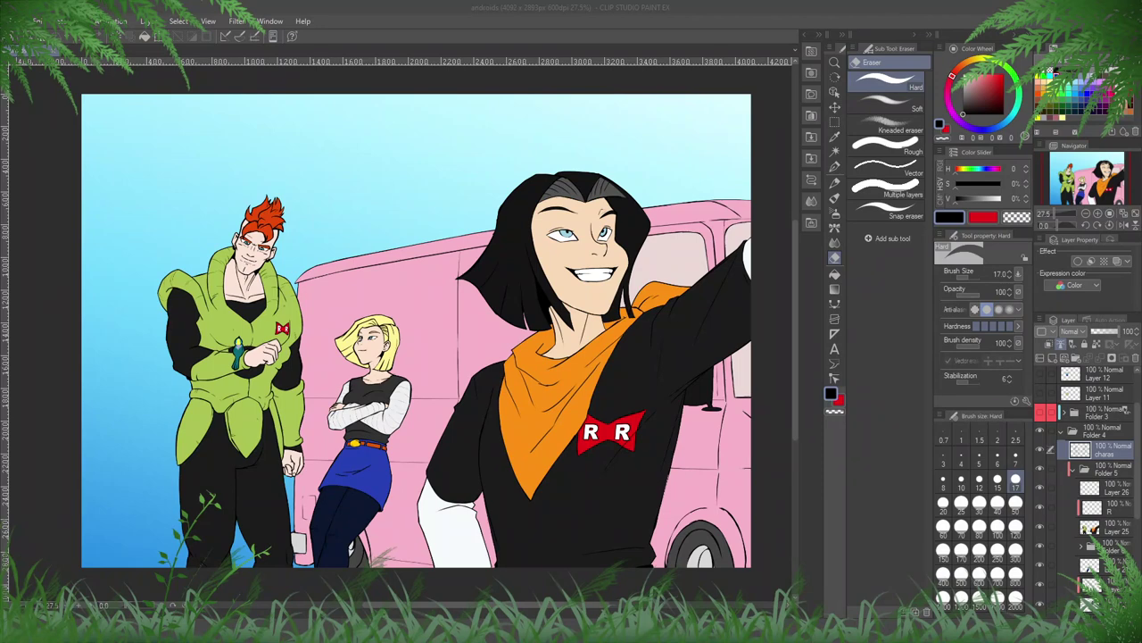
- Collapse Folder 4 and enlarge the sky gradient on Layer 27 to about 111% width and 112% height, past the canvas's lower-left corner
{"action": "left_click", "coordinate": [1135, 216]}
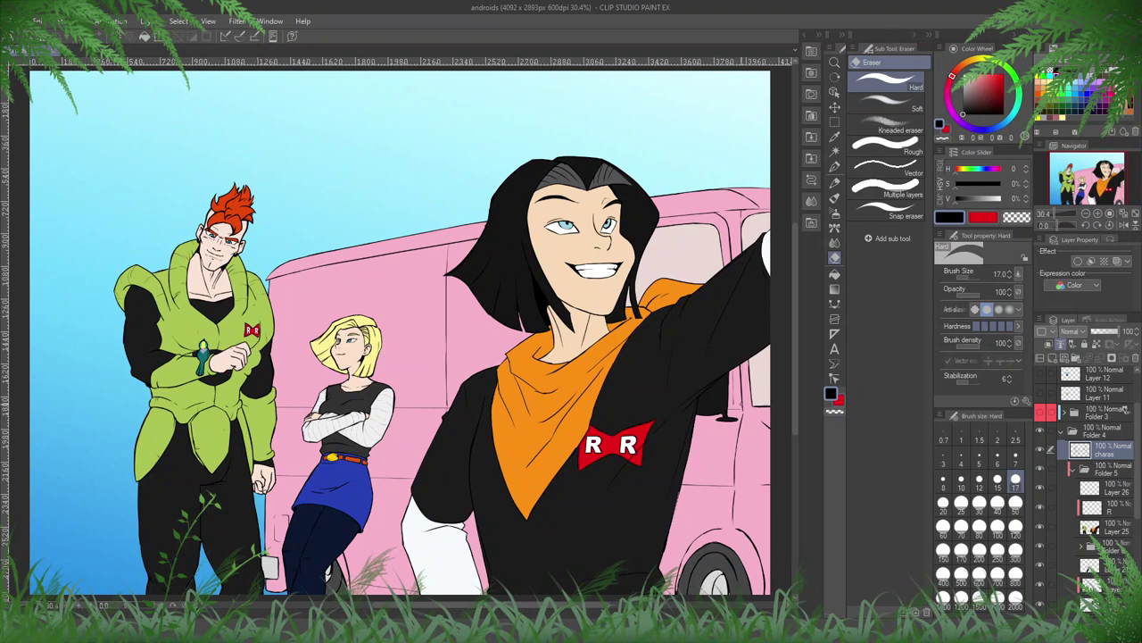
{"action": "key", "text": "ctrl+minus"}
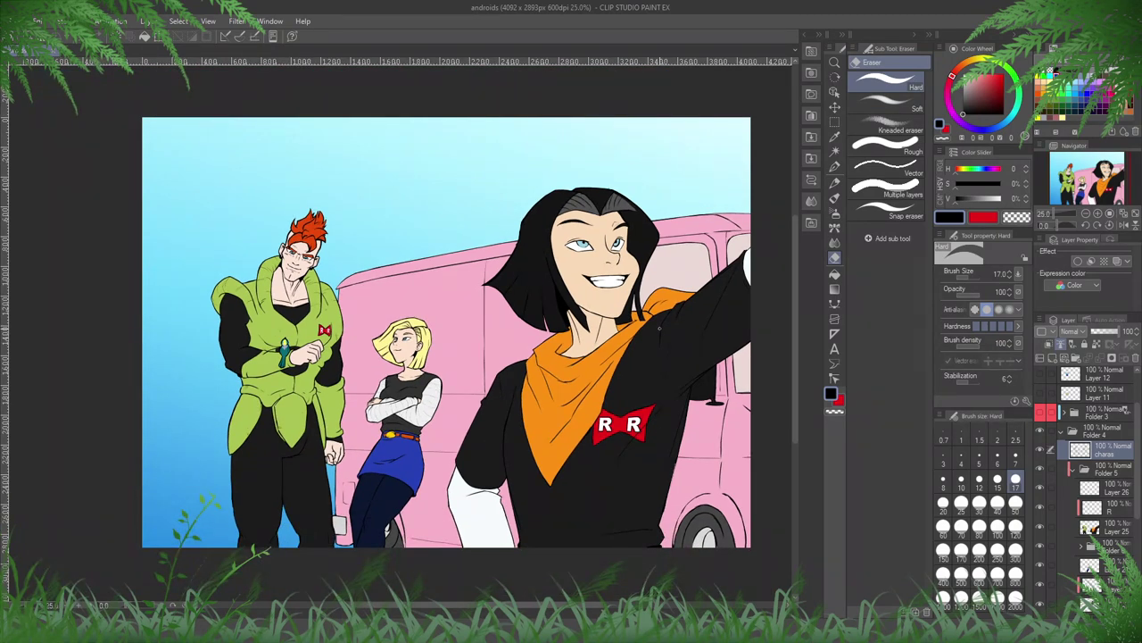
{"action": "left_click", "coordinate": [1060, 435]}
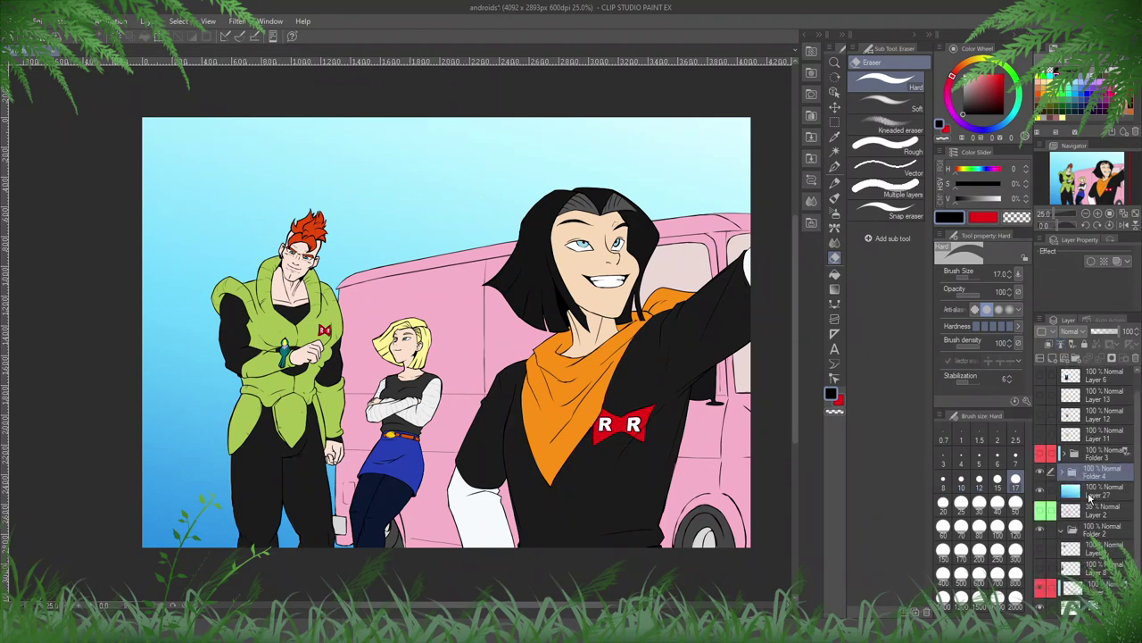
{"action": "left_click", "coordinate": [1075, 486]}
{"action": "key", "text": "ctrl+t"}
{"action": "scroll", "coordinate": [241, 338], "scroll_direction": "down", "scroll_amount": 4}
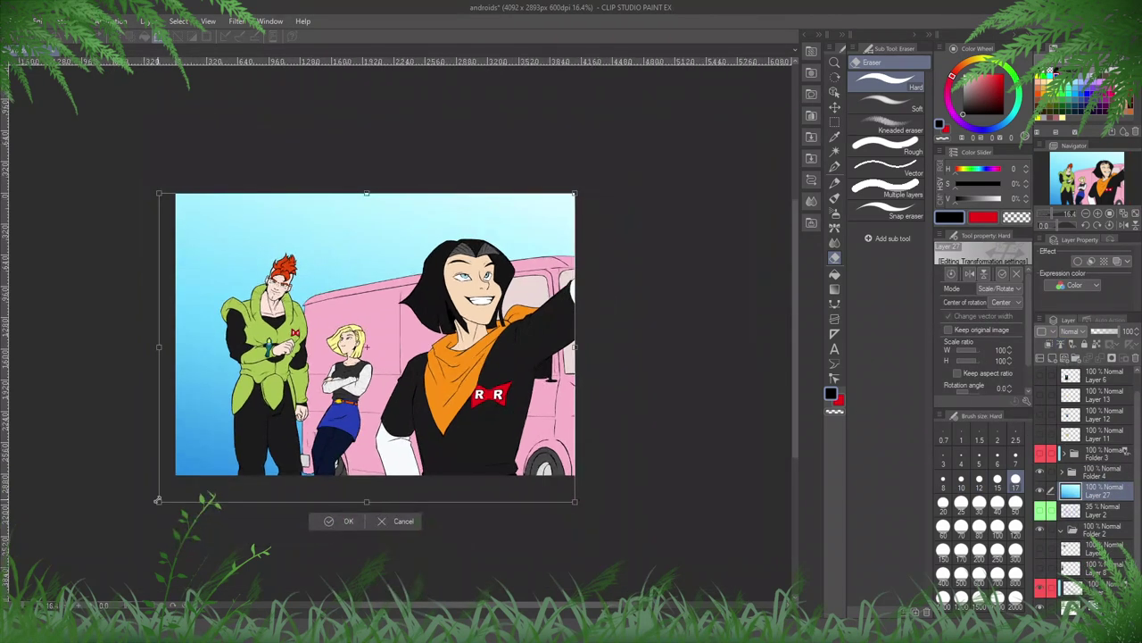
{"action": "left_click_drag", "start_coordinate": [158, 498], "coordinate": [115, 537]}
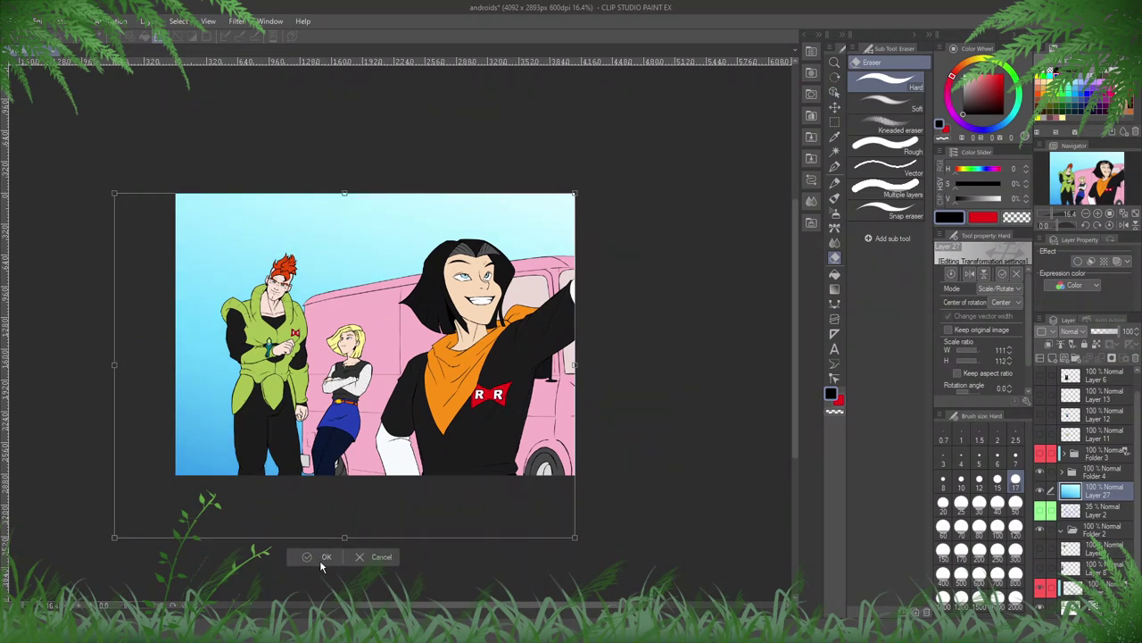
{"action": "left_click", "coordinate": [319, 559]}
{"action": "scroll", "coordinate": [277, 263], "scroll_direction": "up", "scroll_amount": 2}
{"action": "scroll", "coordinate": [305, 254], "scroll_direction": "down", "scroll_amount": 1}
{"action": "key", "text": "ctrl+t"}
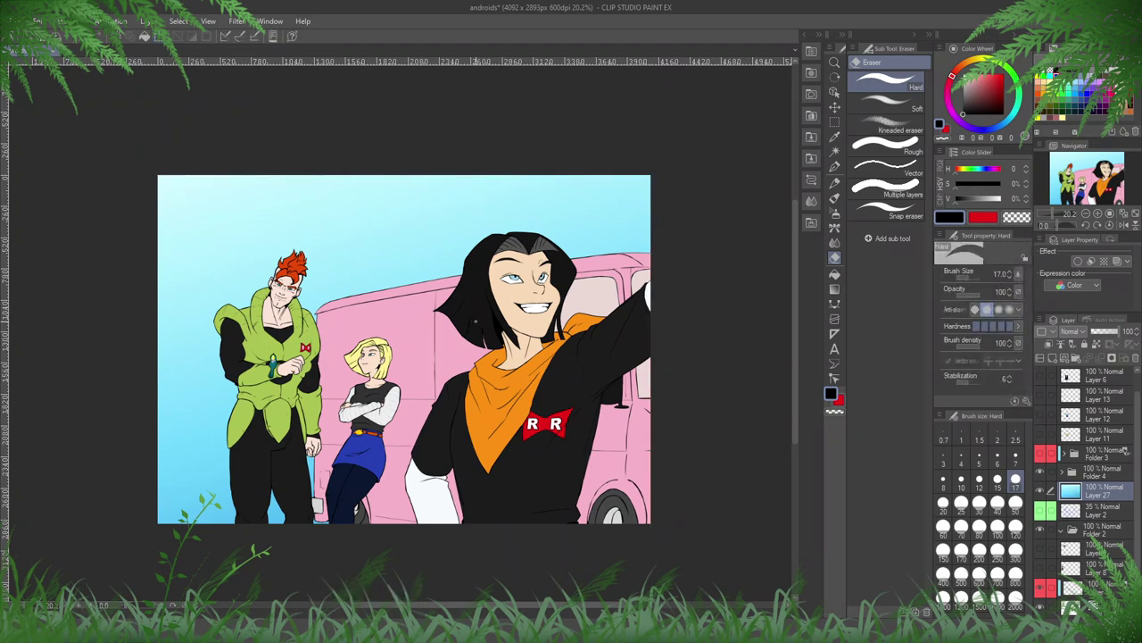
{"action": "scroll", "coordinate": [476, 319], "scroll_direction": "up", "scroll_amount": 1}
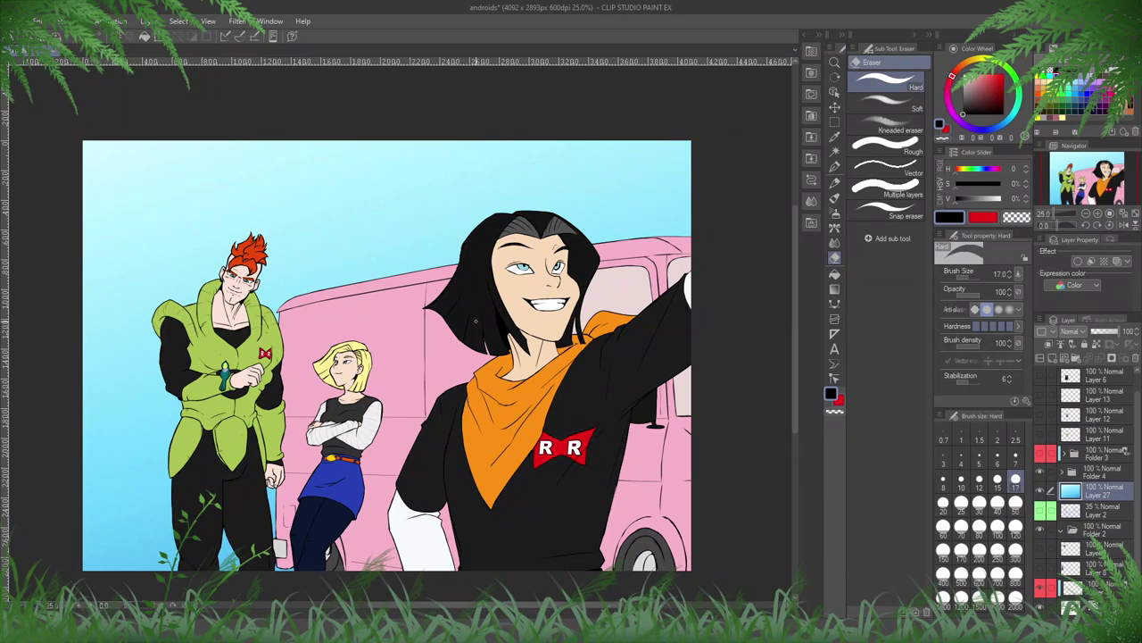
- Add a new layer above Layer 6 and ready the Sai pencil with the red color
{"action": "left_click", "coordinate": [1104, 376]}
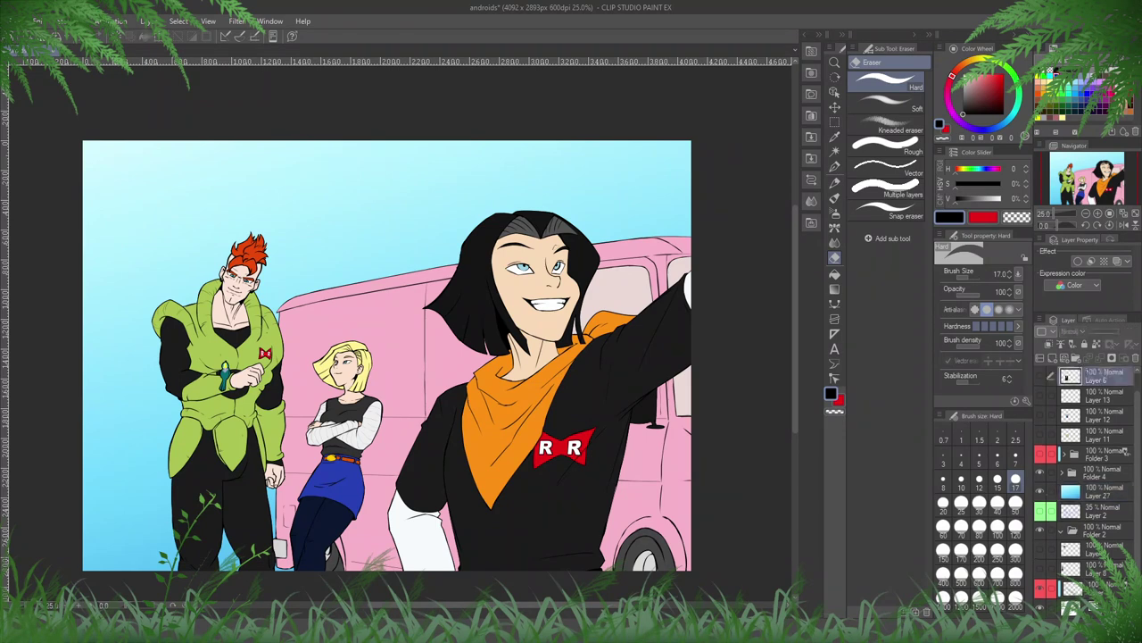
{"action": "left_click", "coordinate": [1052, 358]}
{"action": "key", "text": "x"}
{"action": "key", "text": "p"}
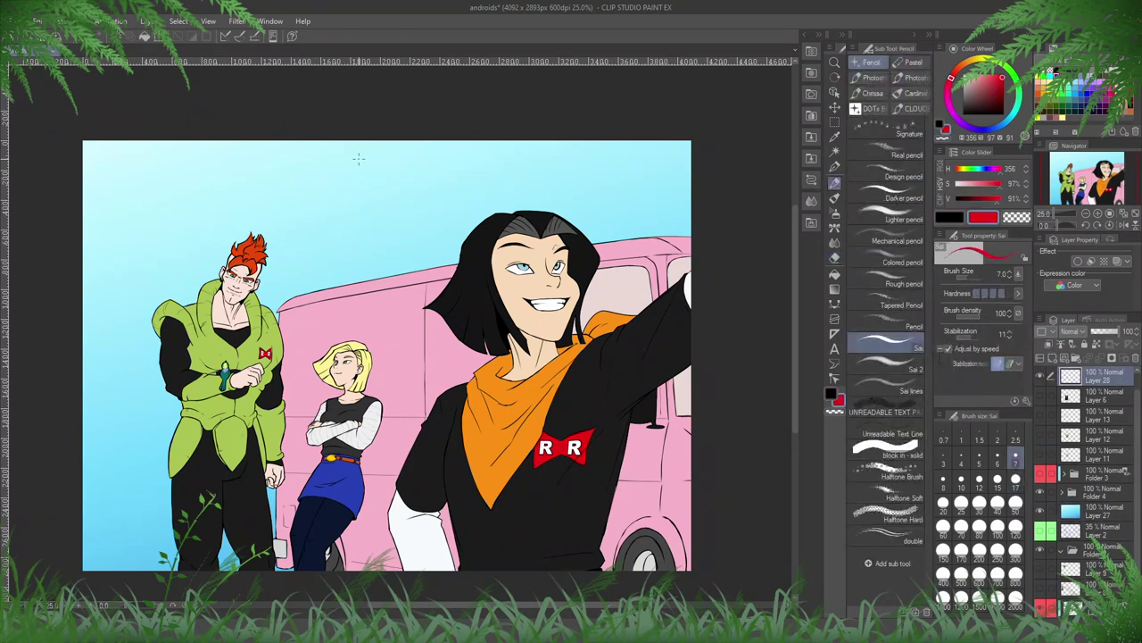
- Sketch a red arrow across the sky and a vertical line down the dark-haired character's face, and clear the marks
{"action": "mouse_move", "coordinate": [378, 227]}
{"action": "left_mouse_down"}
{"action": "mouse_move", "coordinate": [312, 190]}
{"action": "mouse_move", "coordinate": [312, 222]}
{"action": "left_mouse_up"}
{"action": "mouse_move", "coordinate": [279, 188]}
{"action": "left_mouse_down"}
{"action": "mouse_move", "coordinate": [330, 187]}
{"action": "mouse_move", "coordinate": [416, 231]}
{"action": "left_mouse_up"}
{"action": "left_click_drag", "start_coordinate": [549, 235], "coordinate": [557, 338]}
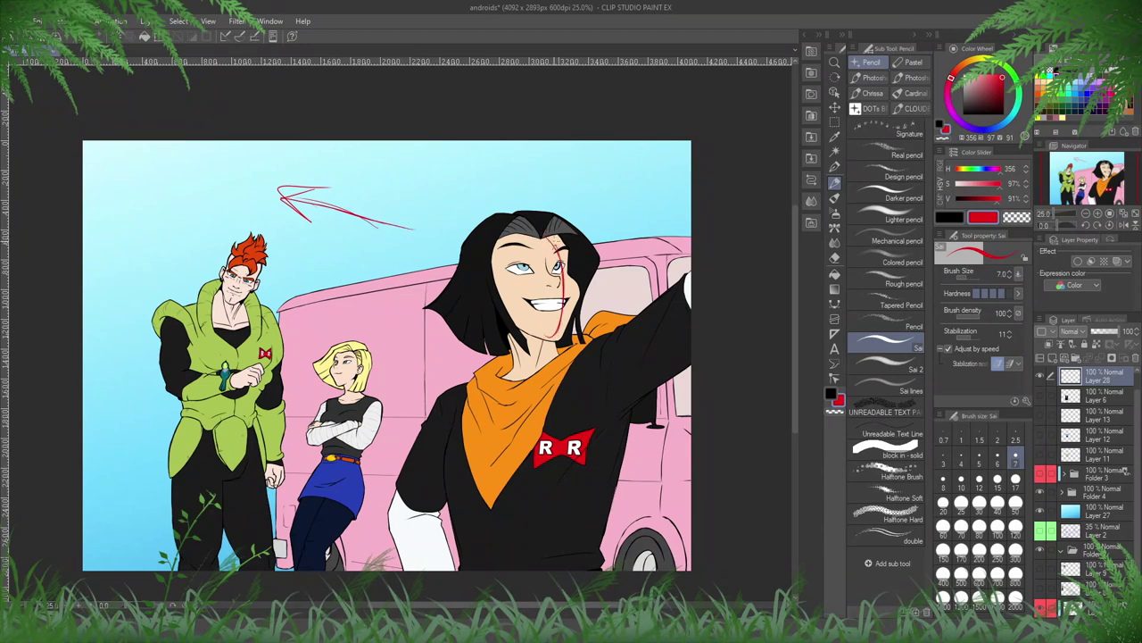
{"action": "mouse_move", "coordinate": [564, 277]}
{"action": "left_mouse_down"}
{"action": "mouse_move", "coordinate": [571, 327]}
{"action": "mouse_move", "coordinate": [573, 285]}
{"action": "left_mouse_up"}
{"action": "left_click_drag", "start_coordinate": [557, 237], "coordinate": [564, 246]}
{"action": "key", "text": "Delete"}
- Sketch a small red circle in the sky's upper-left corner and red contour loops over the dark-haired character's face, and clear them
{"action": "mouse_move", "coordinate": [103, 156]}
{"action": "left_mouse_down"}
{"action": "mouse_move", "coordinate": [97, 164]}
{"action": "mouse_move", "coordinate": [109, 175]}
{"action": "left_mouse_up"}
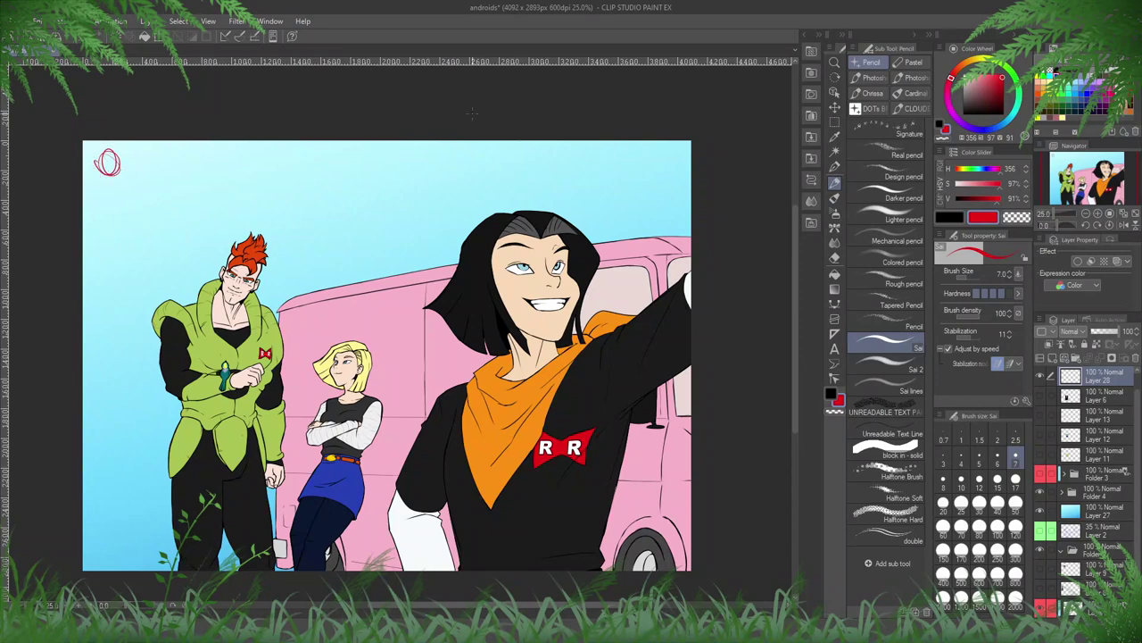
{"action": "mouse_move", "coordinate": [517, 248]}
{"action": "left_mouse_down"}
{"action": "mouse_move", "coordinate": [523, 318]}
{"action": "mouse_move", "coordinate": [564, 330]}
{"action": "left_mouse_up"}
{"action": "left_click_drag", "start_coordinate": [526, 237], "coordinate": [509, 269]}
{"action": "left_click_drag", "start_coordinate": [509, 269], "coordinate": [571, 332]}
{"action": "left_click_drag", "start_coordinate": [547, 243], "coordinate": [548, 343]}
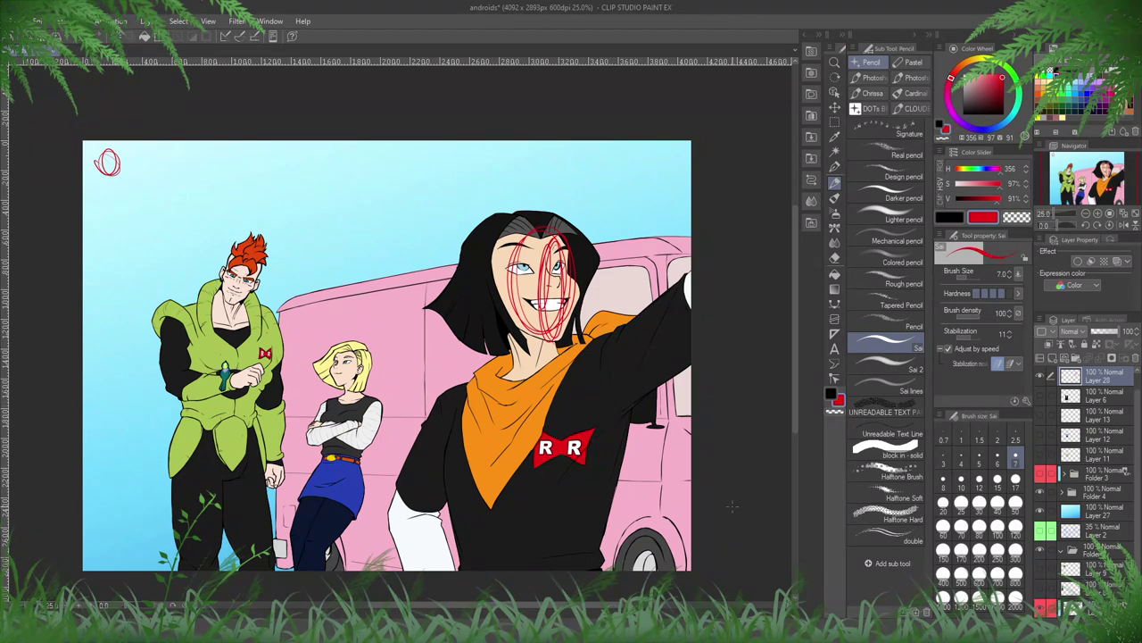
{"action": "key", "text": "Delete"}
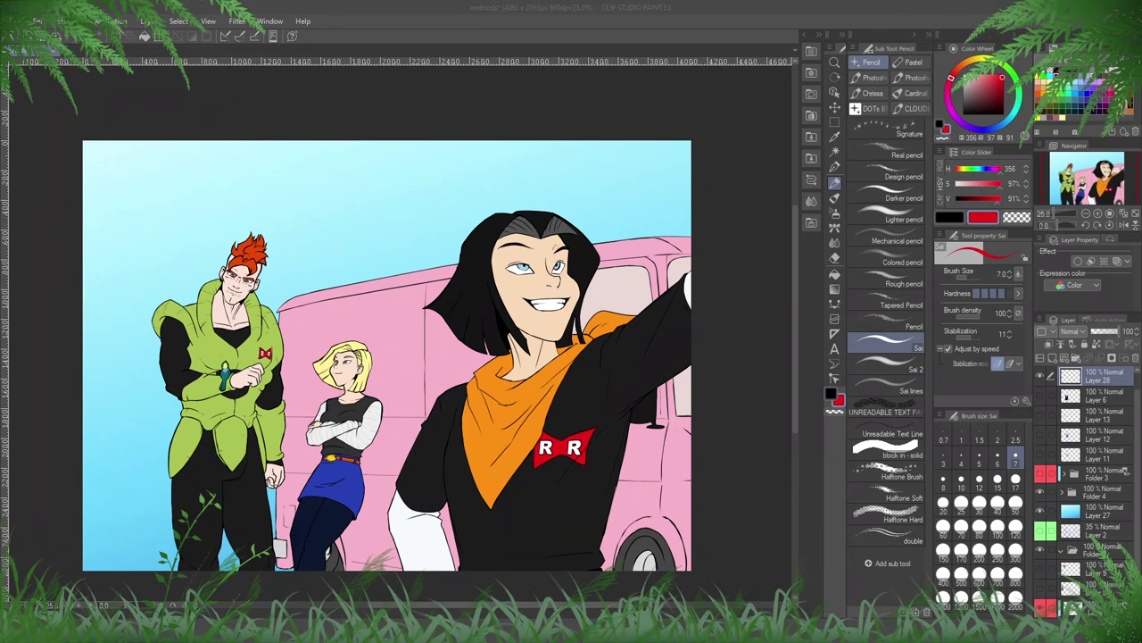
- Touch up the blonde character's belt buckle on its color layer with its sampled yellow and the Sai pencil at size 17
{"action": "left_click", "coordinate": [1014, 482]}
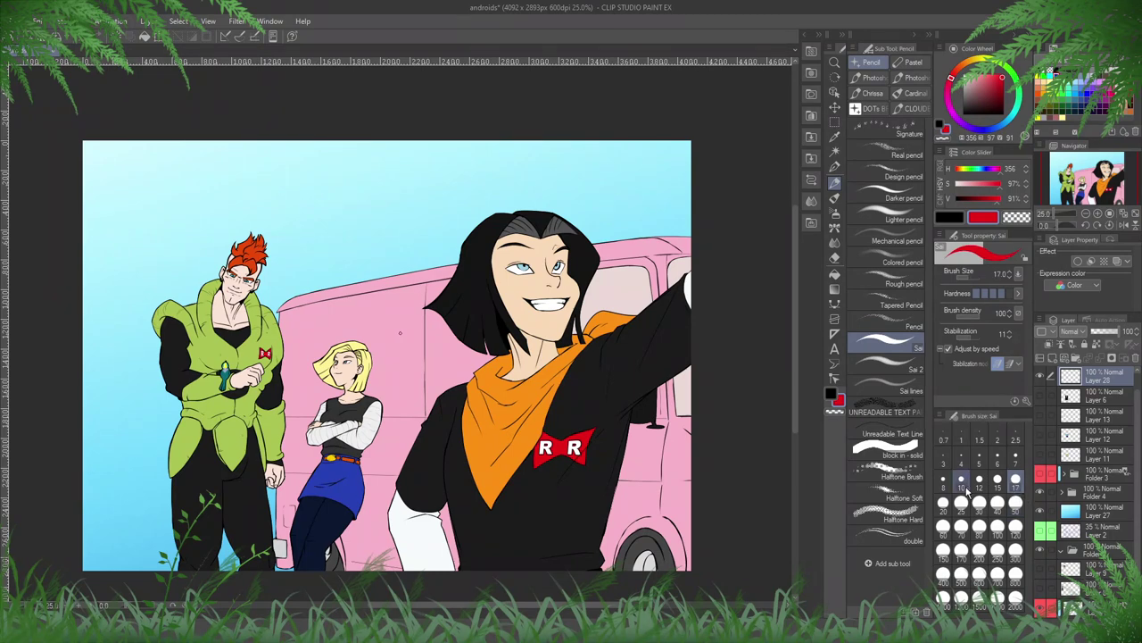
{"action": "left_click", "coordinate": [1136, 226]}
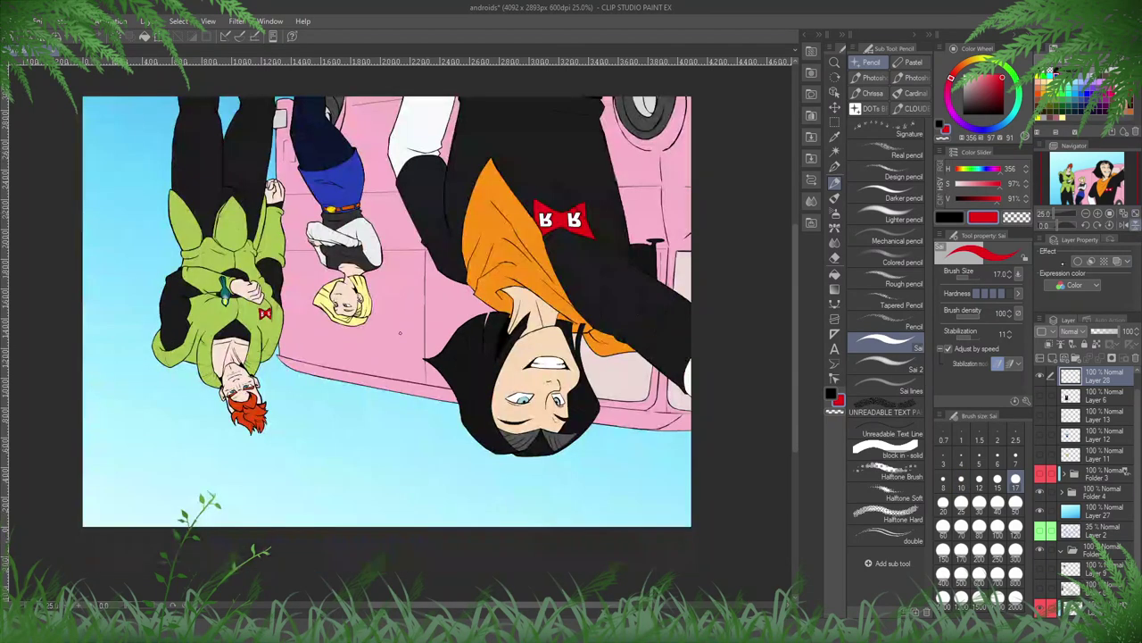
{"action": "scroll", "coordinate": [400, 333], "scroll_direction": "up", "scroll_amount": 1}
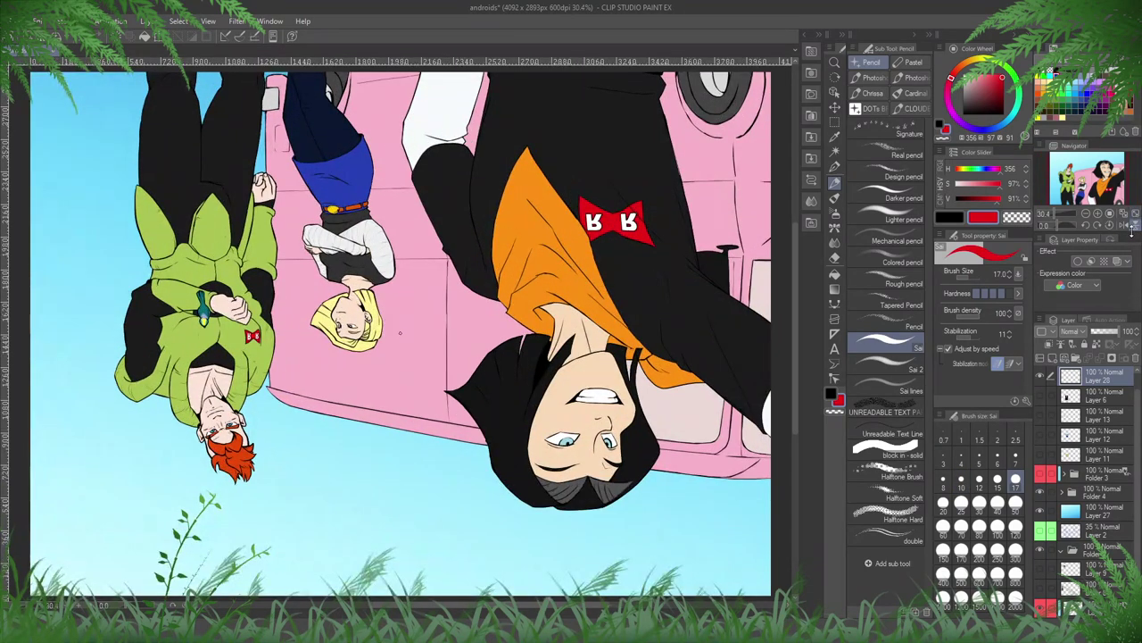
{"action": "key", "text": "ctrl+shift+v"}
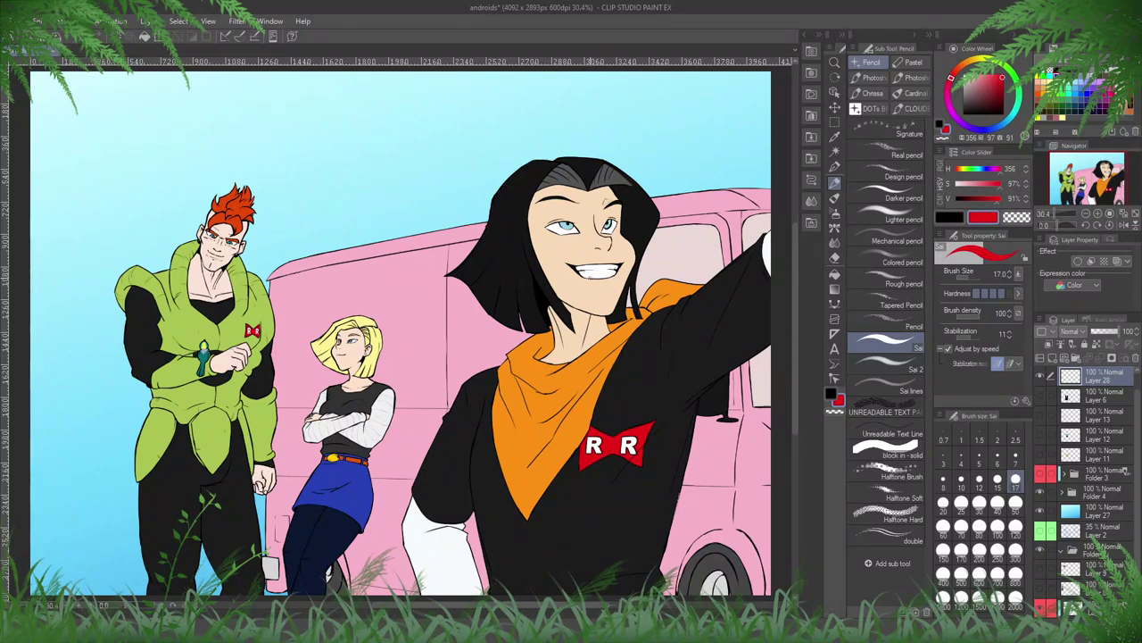
{"action": "scroll", "coordinate": [362, 460], "scroll_direction": "up", "scroll_amount": 8}
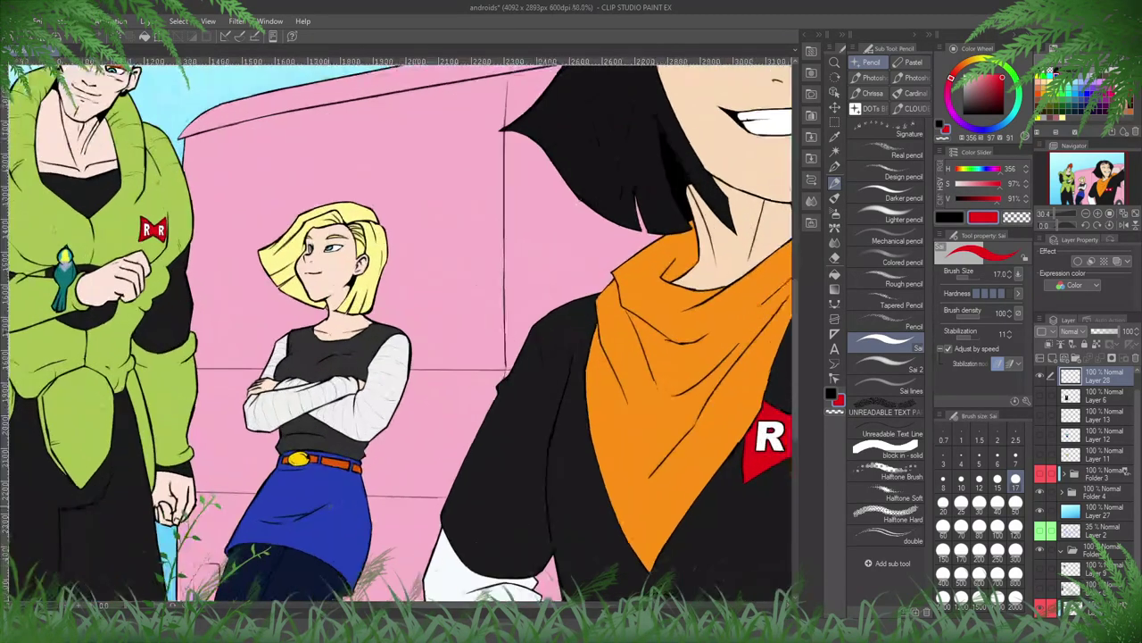
{"action": "scroll", "coordinate": [232, 486], "scroll_direction": "up", "scroll_amount": 1}
{"action": "left_click", "coordinate": [354, 409], "text": "ctrl+shift"}
{"action": "left_click", "coordinate": [355, 409], "text": "alt"}
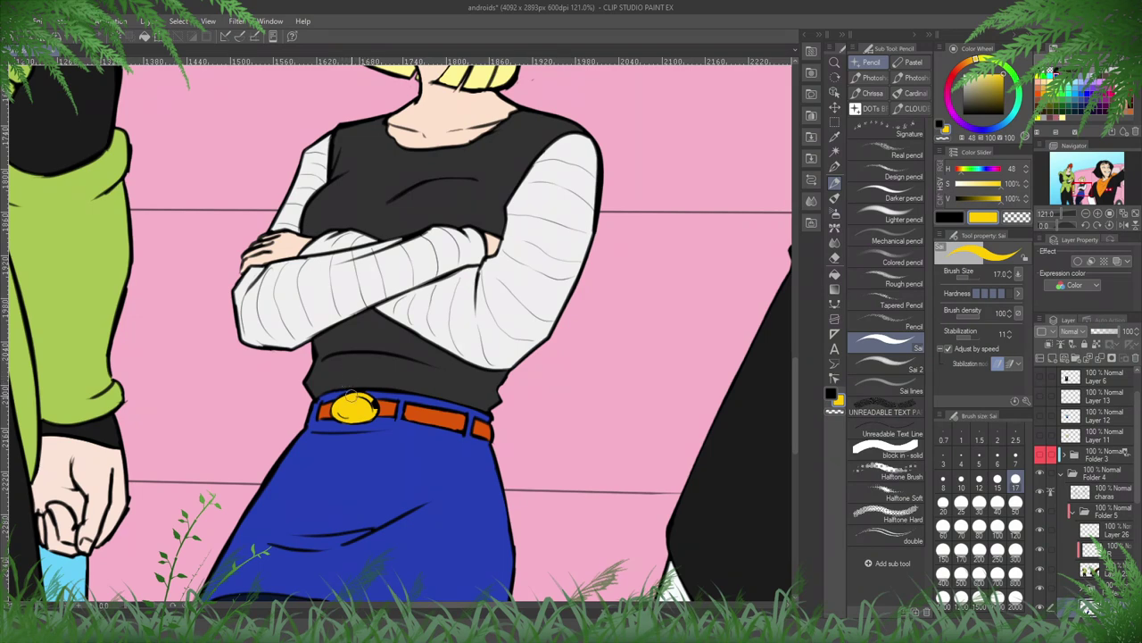
{"action": "left_click_drag", "start_coordinate": [373, 406], "coordinate": [377, 410]}
{"action": "scroll", "coordinate": [357, 397], "scroll_direction": "down", "scroll_amount": 6}
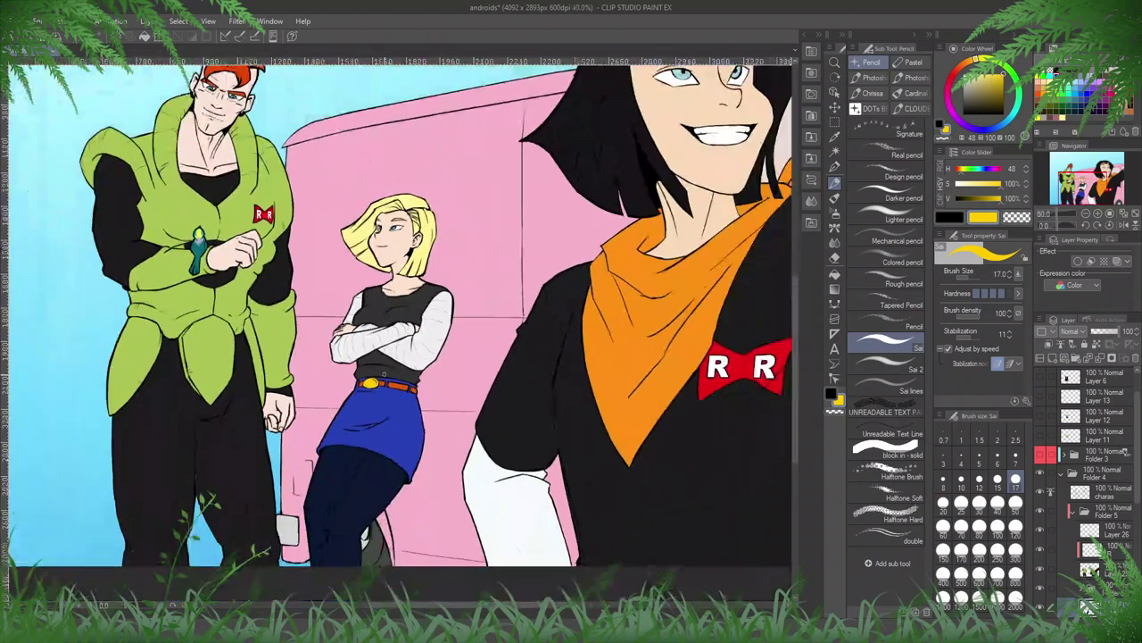
{"action": "scroll", "coordinate": [372, 281], "scroll_direction": "up", "scroll_amount": 5}
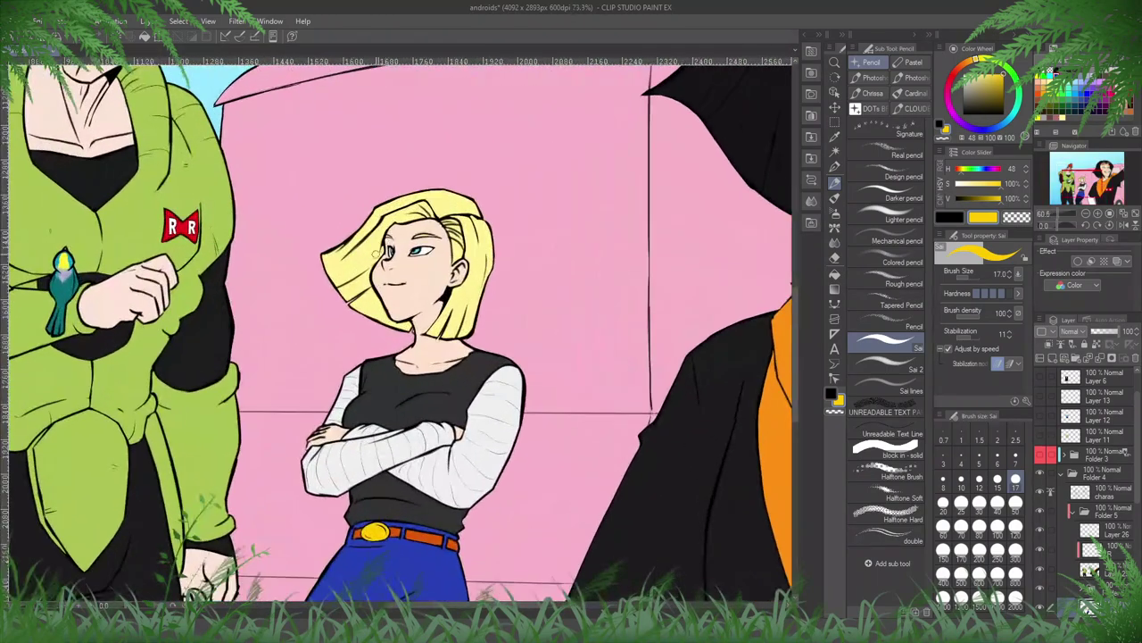
- Ready the Hard eraser at size 2.5 on the charas layer and inspect the blonde character's face and the whole picture
{"action": "scroll", "coordinate": [402, 295], "scroll_direction": "down", "scroll_amount": 4}
{"action": "scroll", "coordinate": [406, 339], "scroll_direction": "up", "scroll_amount": 4}
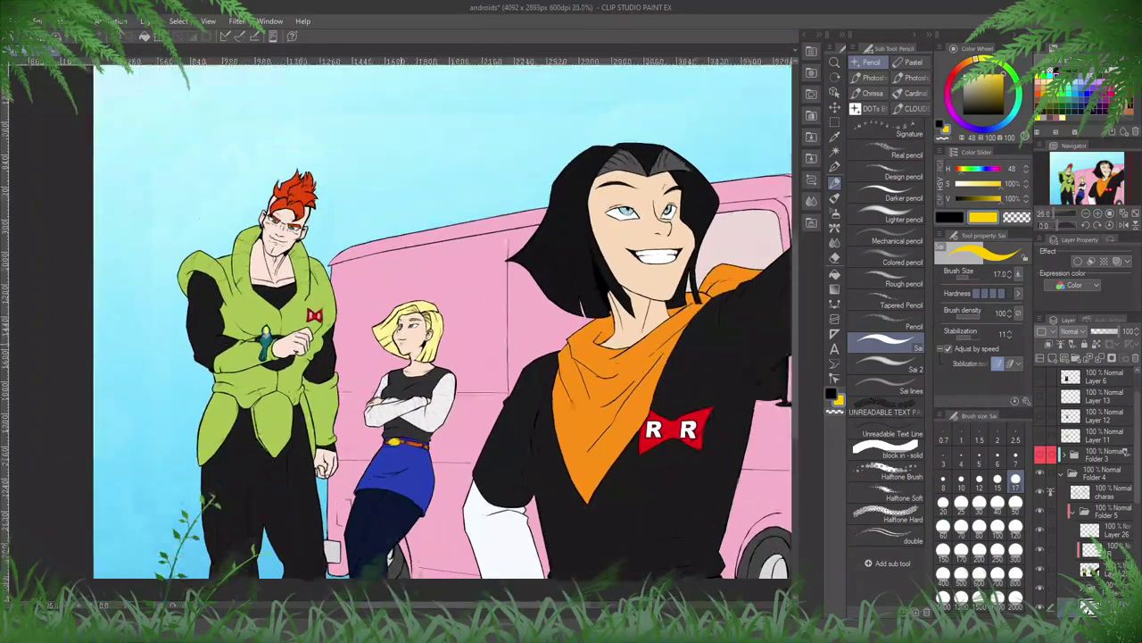
{"action": "scroll", "coordinate": [401, 328], "scroll_direction": "up", "scroll_amount": 6}
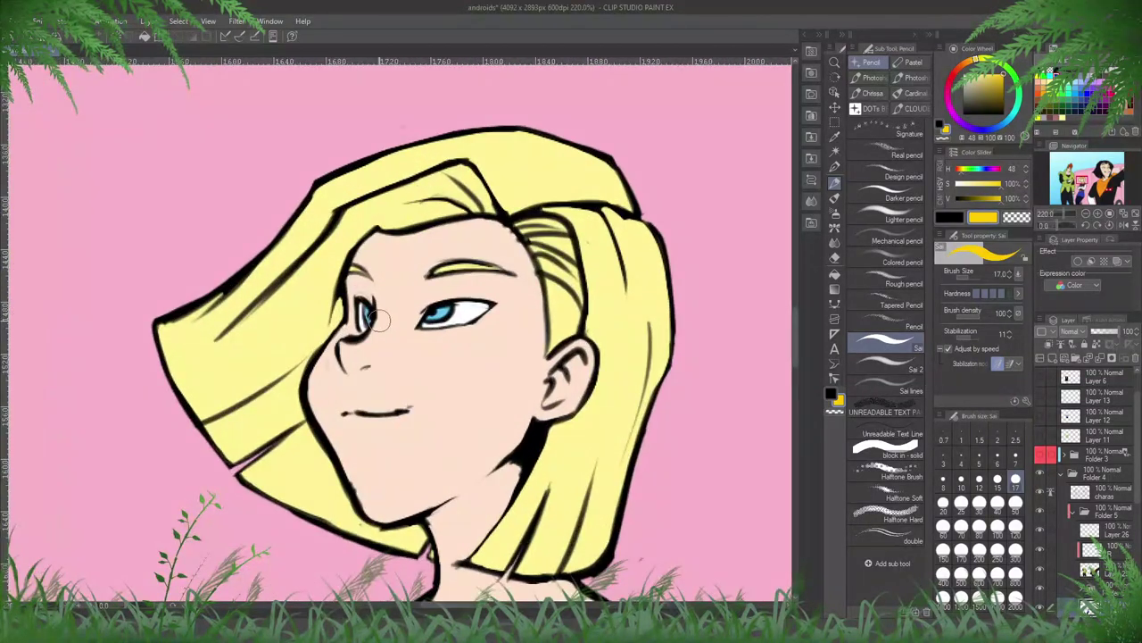
{"action": "left_click", "coordinate": [1107, 491]}
{"action": "key", "text": "e"}
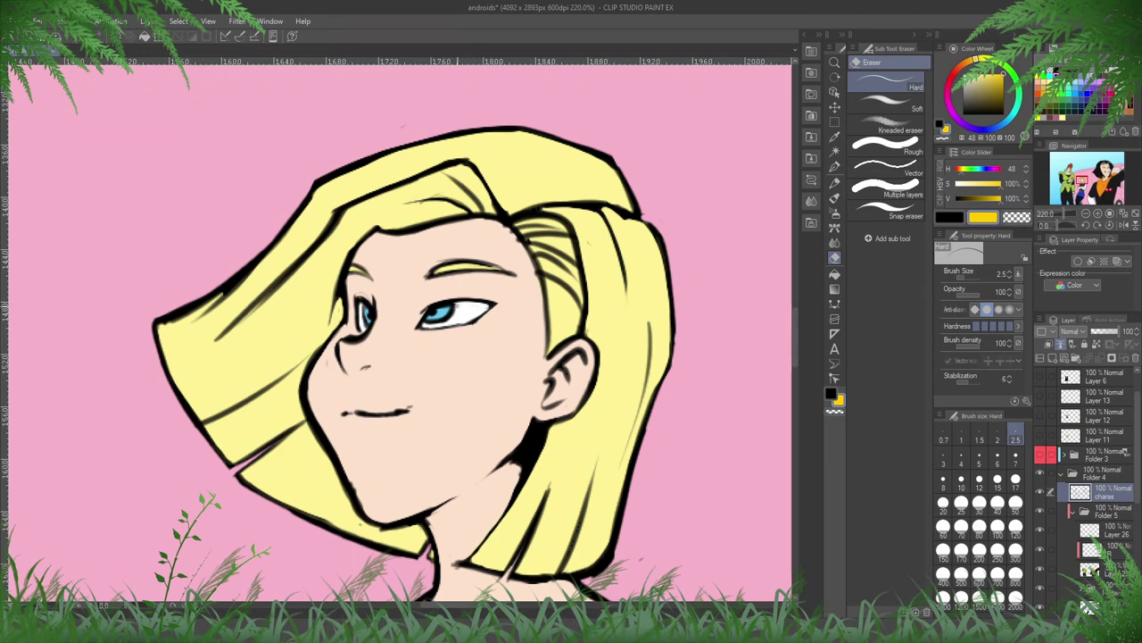
{"action": "scroll", "coordinate": [455, 307], "scroll_direction": "down", "scroll_amount": 4}
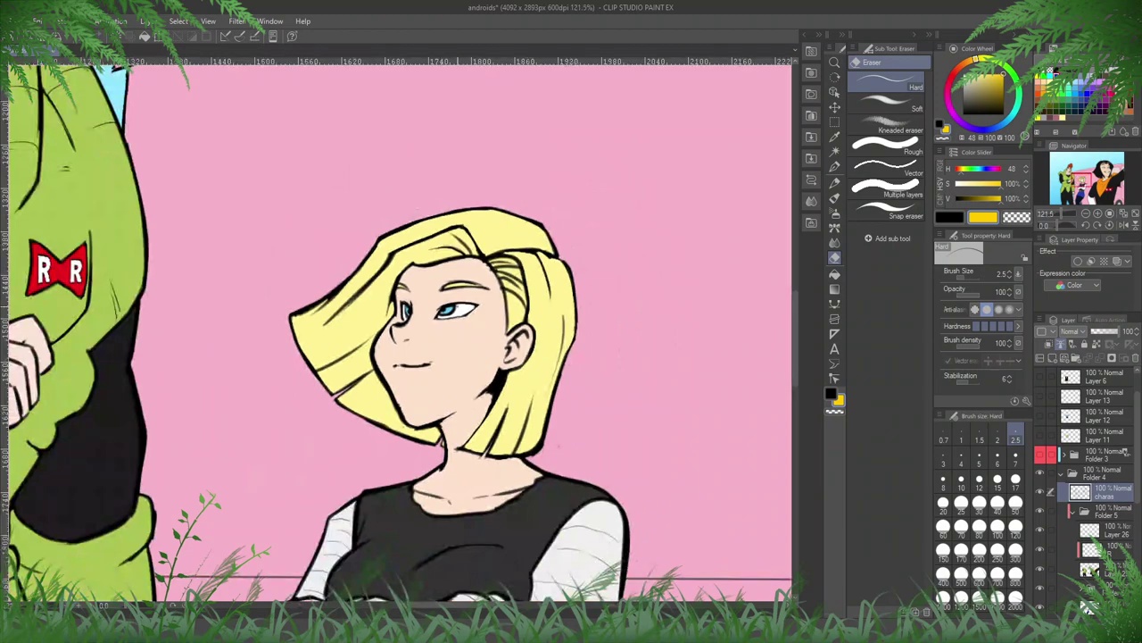
{"action": "scroll", "coordinate": [470, 191], "scroll_direction": "down", "scroll_amount": 6}
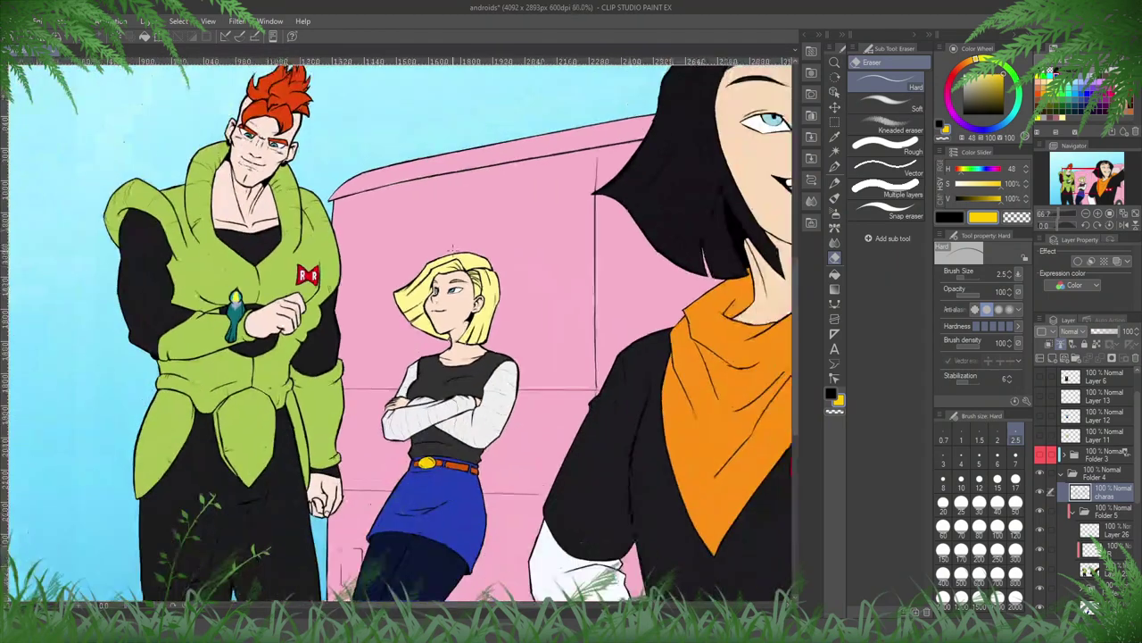
{"action": "scroll", "coordinate": [470, 191], "scroll_direction": "up", "scroll_amount": 1}
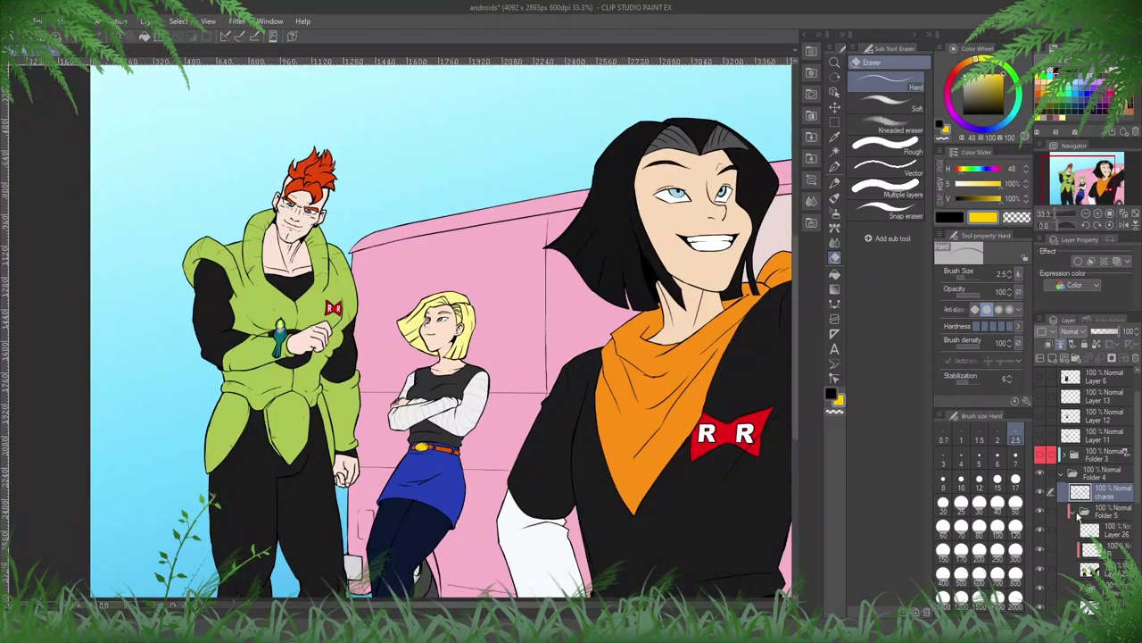
- Collapse Folder 5 and create a new folder above it holding a copy of the black Layer 10 character silhouettes
{"action": "left_click", "coordinate": [1073, 511]}
{"action": "left_click", "coordinate": [1100, 533]}
{"action": "left_click", "coordinate": [1101, 511]}
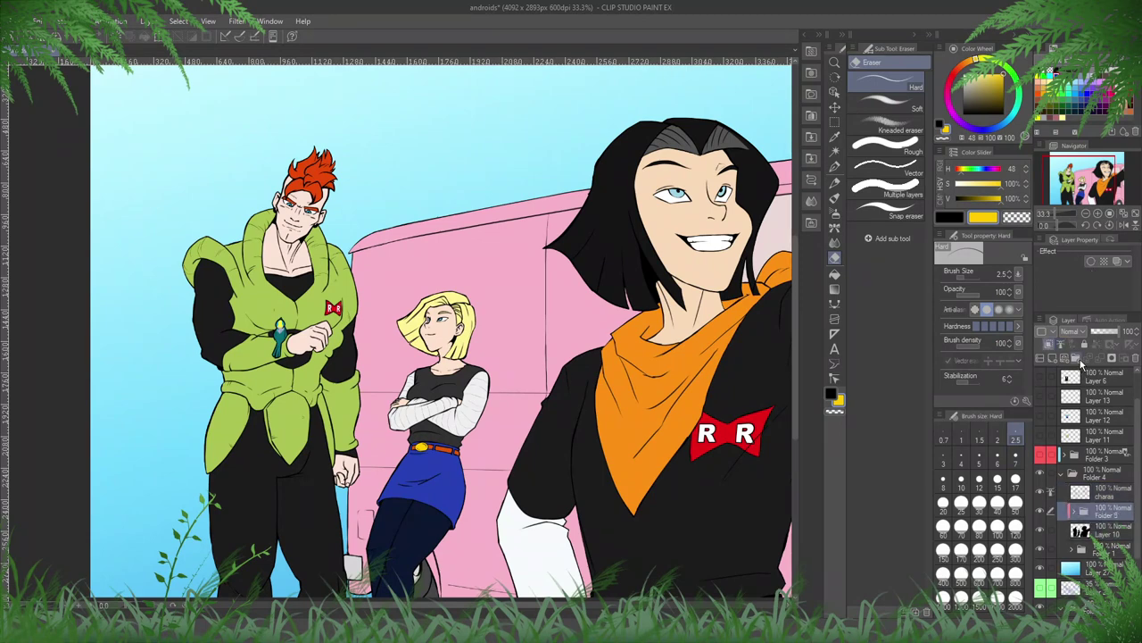
{"action": "left_click", "coordinate": [1075, 358]}
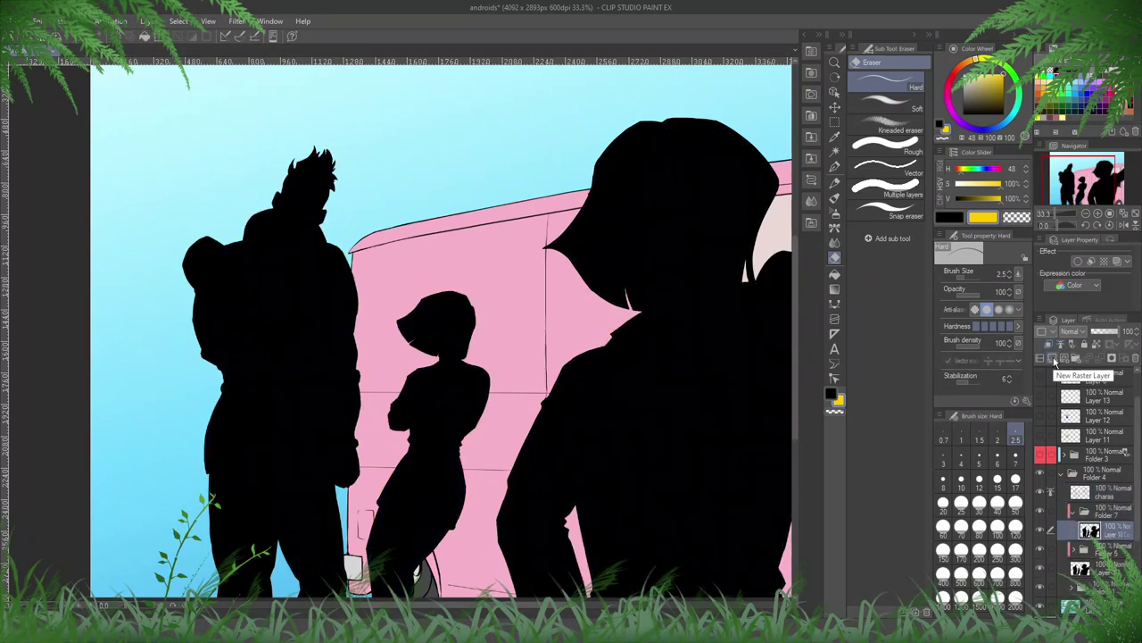
- Recolor the copied character silhouettes solid red beneath the line art and save the illustration
{"action": "left_click", "coordinate": [1055, 361]}
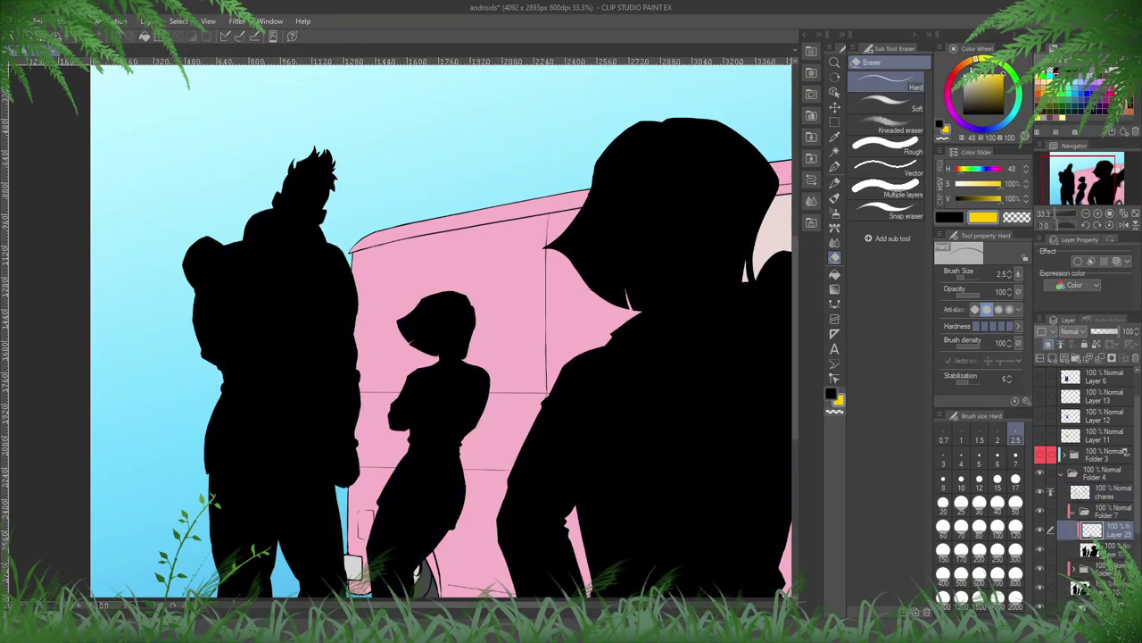
{"action": "left_click", "coordinate": [710, 272]}
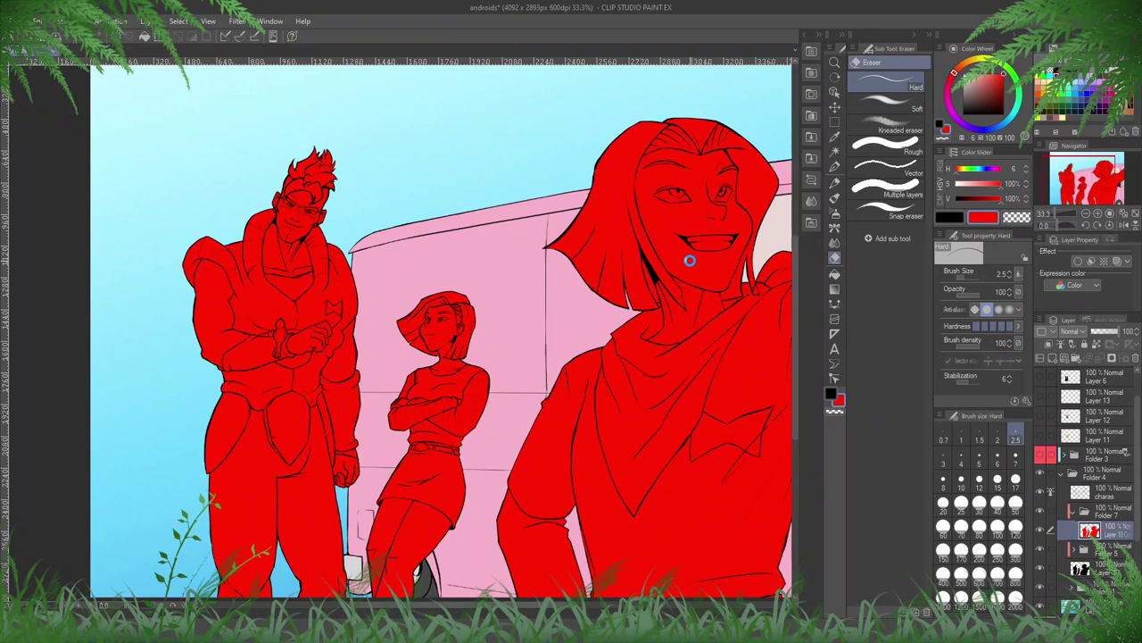
{"action": "key", "text": "ctrl+s"}
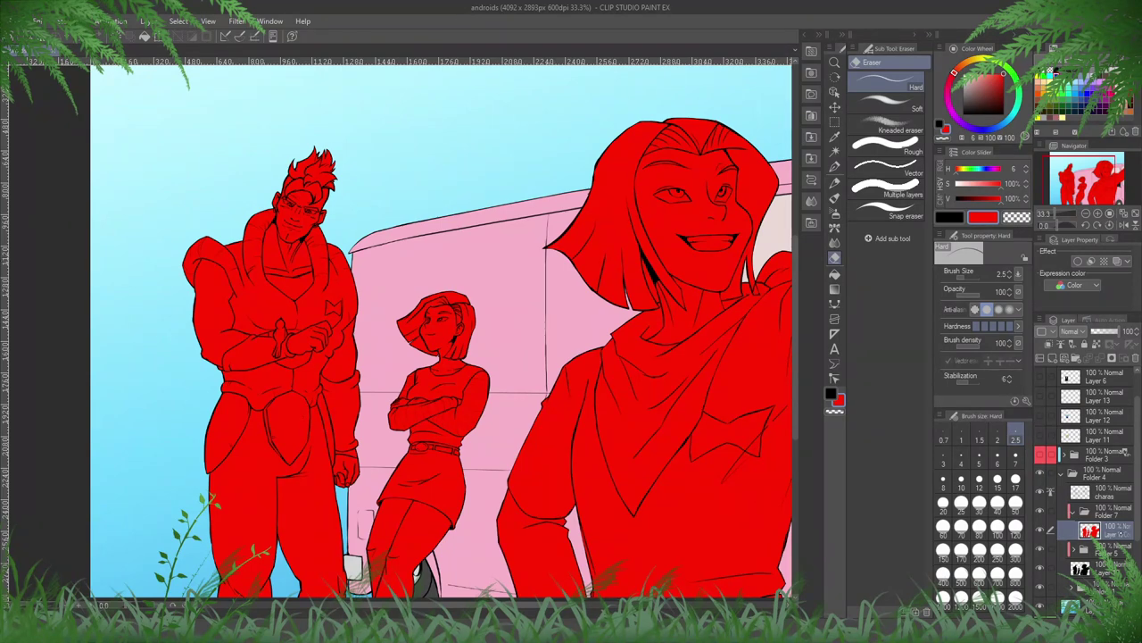
- Erase the red over one side of the red-haired and blonde characters' faces and hair with the Hard eraser at size 120
{"action": "left_click", "coordinate": [1015, 524]}
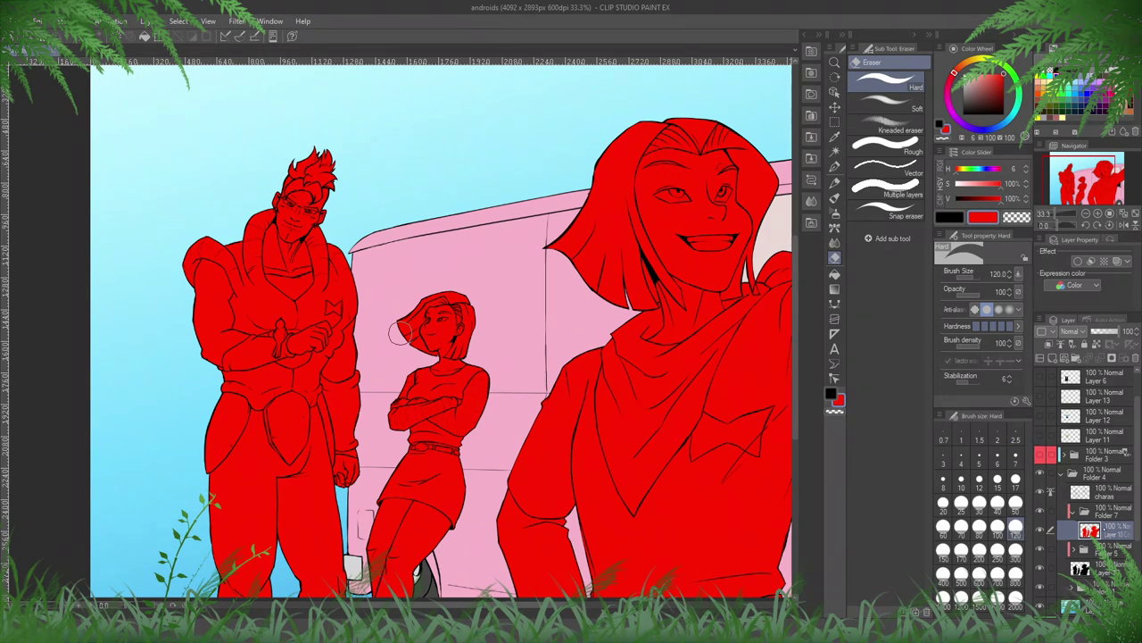
{"action": "scroll", "coordinate": [410, 268], "scroll_direction": "down", "scroll_amount": 3}
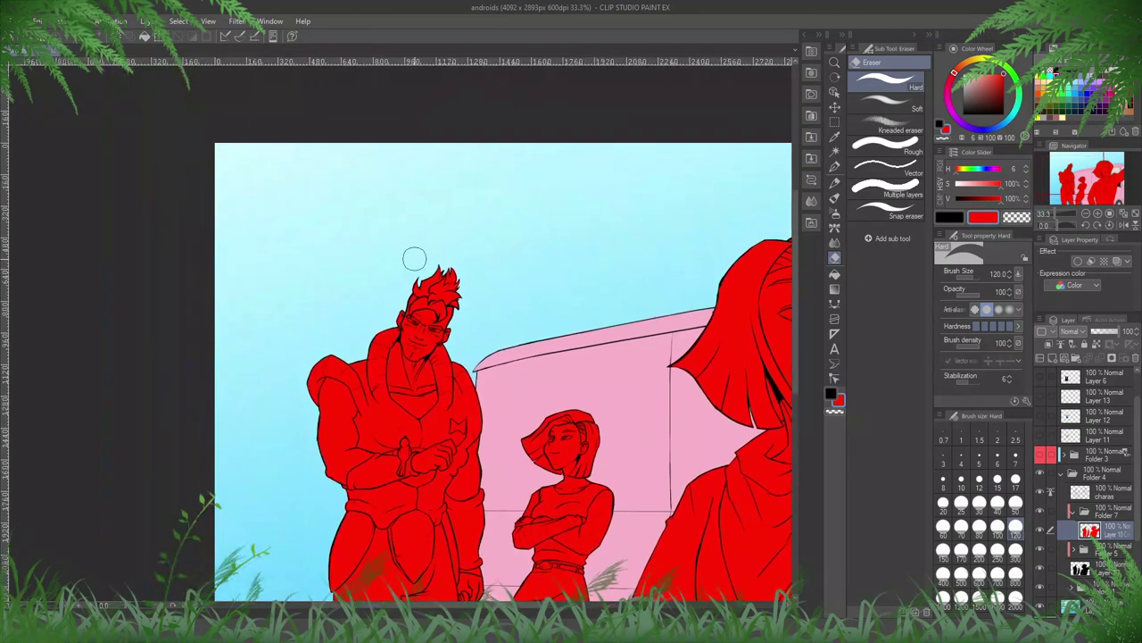
{"action": "mouse_move", "coordinate": [414, 259]}
{"action": "left_mouse_down"}
{"action": "mouse_move", "coordinate": [424, 299]}
{"action": "mouse_move", "coordinate": [416, 350]}
{"action": "mouse_move", "coordinate": [416, 308]}
{"action": "mouse_move", "coordinate": [410, 321]}
{"action": "left_mouse_up"}
{"action": "left_click_drag", "start_coordinate": [575, 272], "coordinate": [505, 184]}
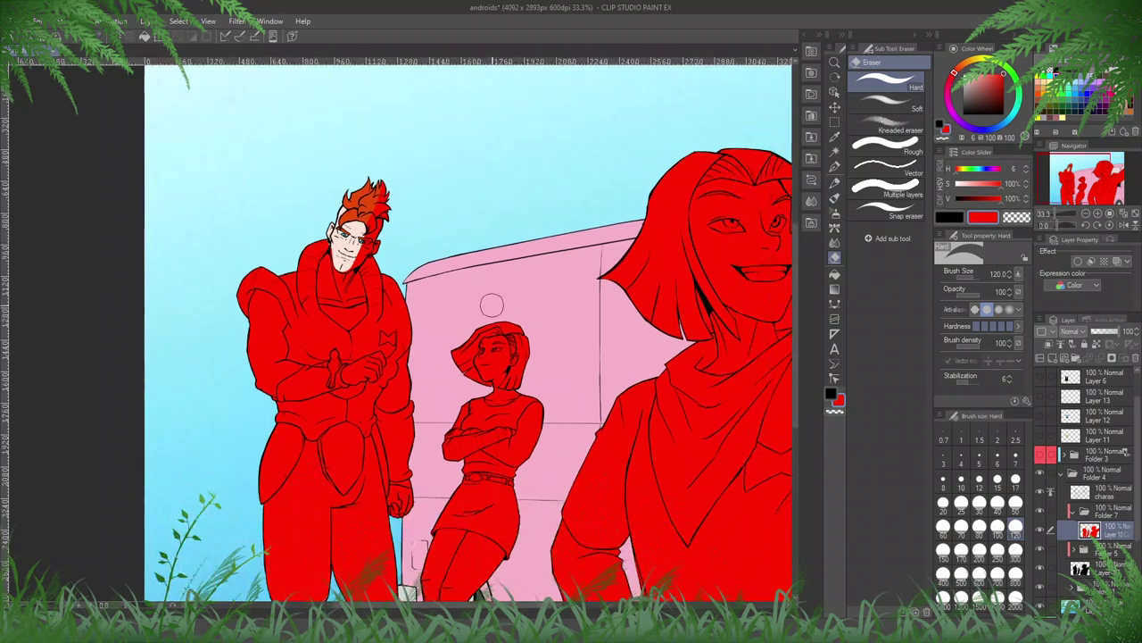
{"action": "mouse_move", "coordinate": [496, 346]}
{"action": "left_mouse_down"}
{"action": "mouse_move", "coordinate": [484, 365]}
{"action": "mouse_move", "coordinate": [497, 327]}
{"action": "mouse_move", "coordinate": [484, 325]}
{"action": "mouse_move", "coordinate": [469, 373]}
{"action": "mouse_move", "coordinate": [487, 379]}
{"action": "mouse_move", "coordinate": [499, 355]}
{"action": "left_mouse_up"}
{"action": "left_click_drag", "start_coordinate": [661, 262], "coordinate": [441, 325]}
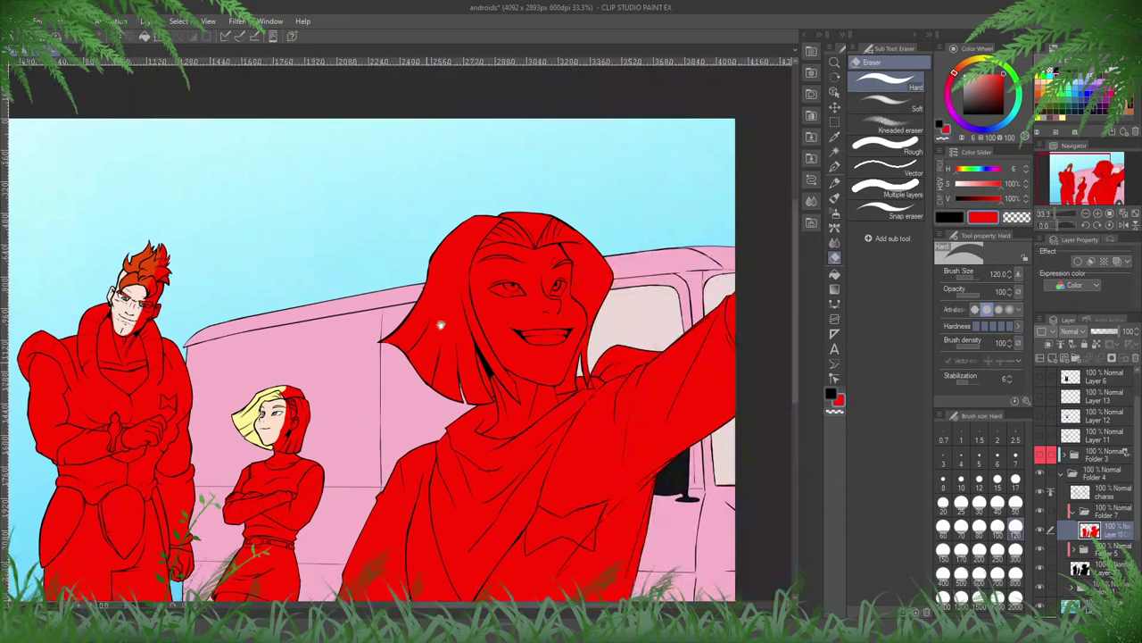
- Erase the red over the dark-haired character's face and one side of the hair with the Hard eraser, and save
{"action": "mouse_move", "coordinate": [534, 250]}
{"action": "left_mouse_down"}
{"action": "mouse_move", "coordinate": [551, 313]}
{"action": "mouse_move", "coordinate": [541, 366]}
{"action": "mouse_move", "coordinate": [507, 339]}
{"action": "mouse_move", "coordinate": [488, 285]}
{"action": "mouse_move", "coordinate": [496, 261]}
{"action": "mouse_move", "coordinate": [524, 260]}
{"action": "mouse_move", "coordinate": [530, 348]}
{"action": "left_mouse_up"}
{"action": "mouse_move", "coordinate": [486, 207]}
{"action": "left_mouse_down"}
{"action": "mouse_move", "coordinate": [414, 313]}
{"action": "mouse_move", "coordinate": [460, 231]}
{"action": "mouse_move", "coordinate": [397, 311]}
{"action": "left_mouse_up"}
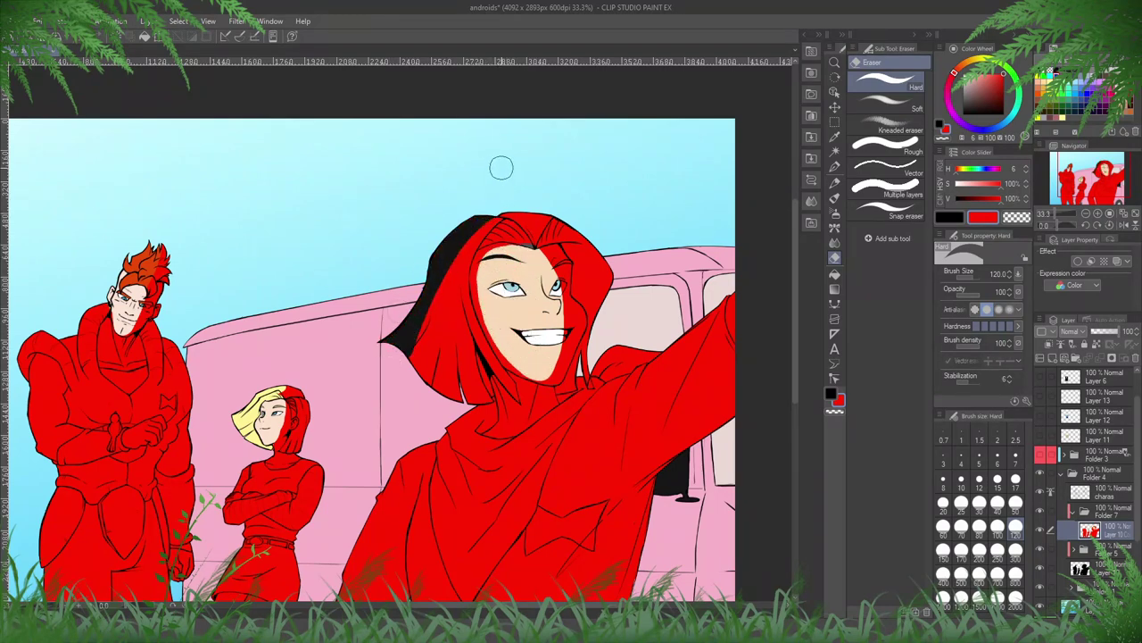
{"action": "mouse_move", "coordinate": [476, 229]}
{"action": "left_mouse_down"}
{"action": "mouse_move", "coordinate": [470, 323]}
{"action": "mouse_move", "coordinate": [482, 218]}
{"action": "mouse_move", "coordinate": [488, 356]}
{"action": "mouse_move", "coordinate": [460, 281]}
{"action": "mouse_move", "coordinate": [464, 235]}
{"action": "mouse_move", "coordinate": [467, 396]}
{"action": "mouse_move", "coordinate": [414, 330]}
{"action": "mouse_move", "coordinate": [450, 393]}
{"action": "left_mouse_up"}
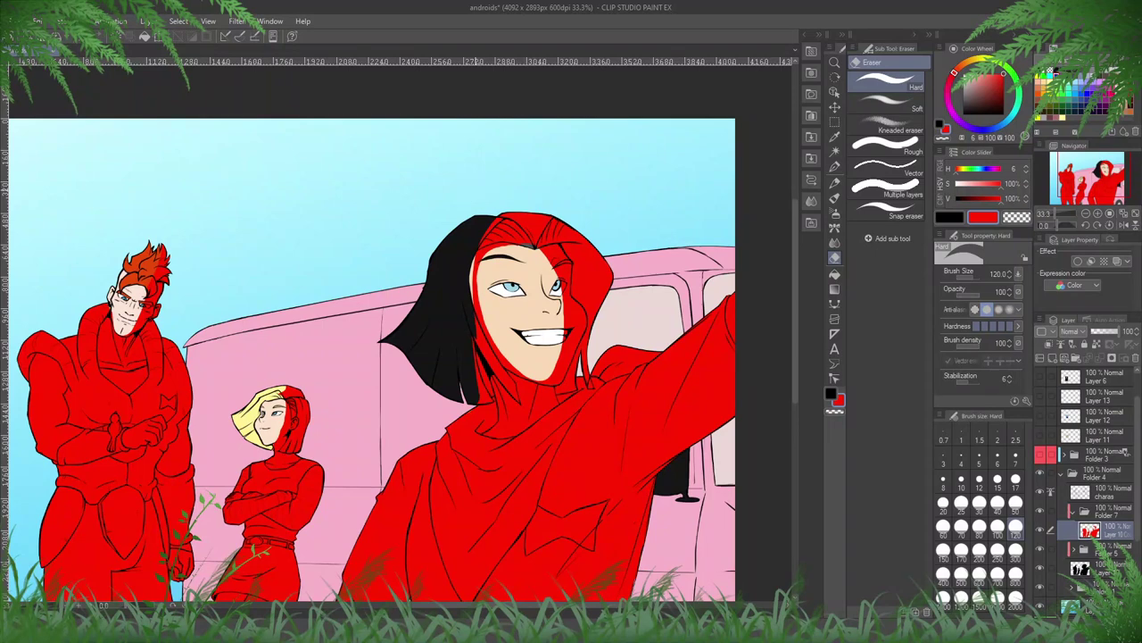
{"action": "left_click_drag", "start_coordinate": [475, 189], "coordinate": [342, 113]}
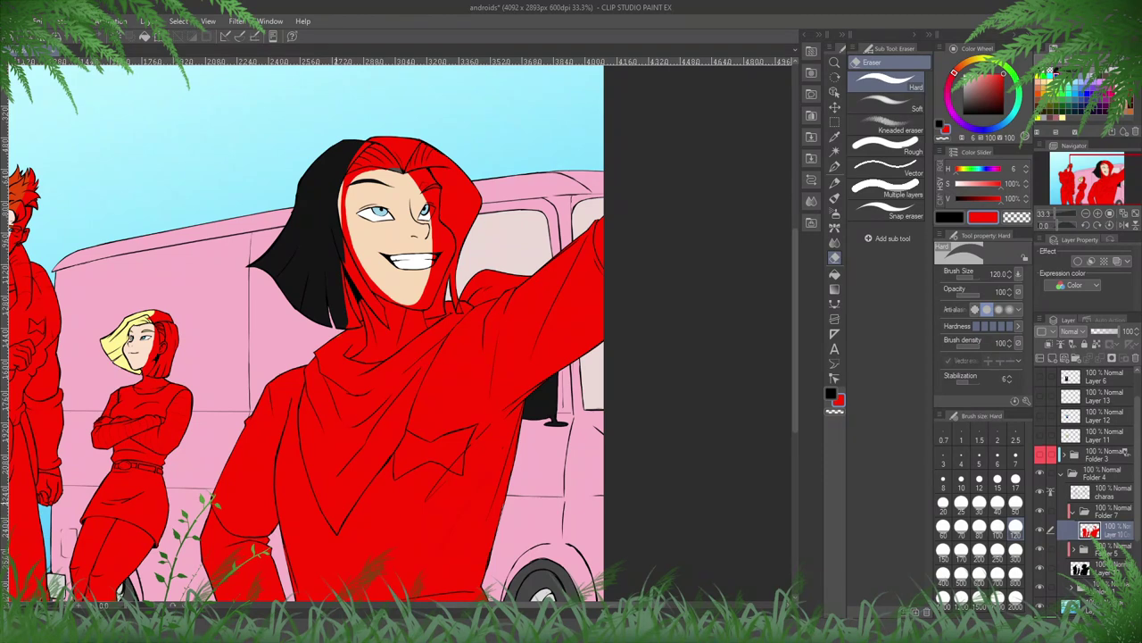
{"action": "key", "text": "ctrl+s"}
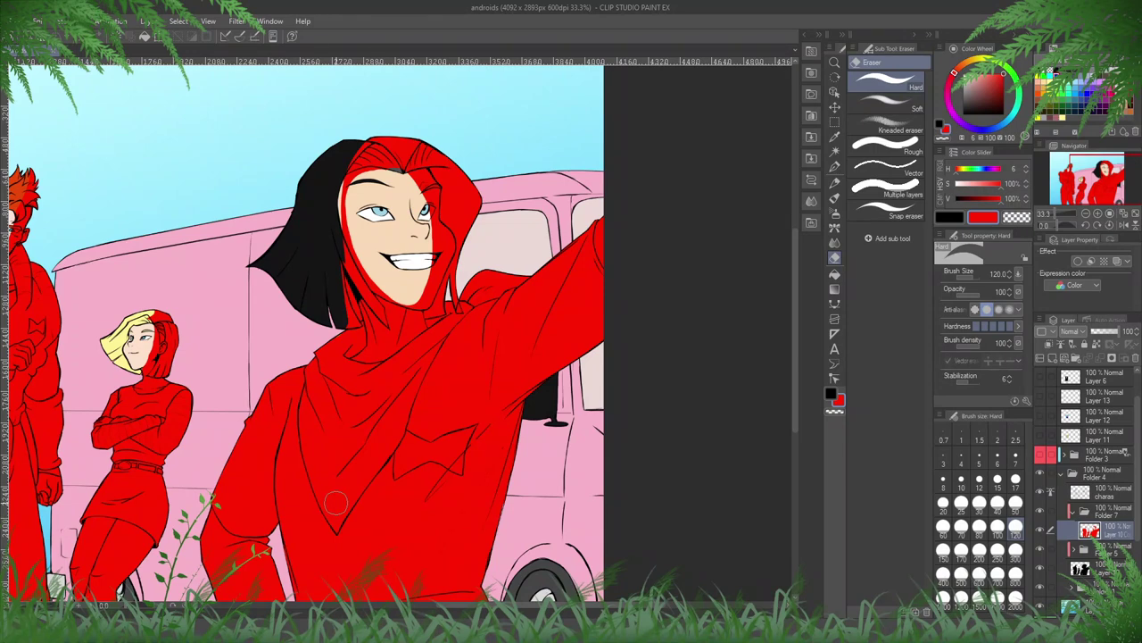
- Repaint the red edge between the dark-haired character's hair and face with the Sai pencil at size 50
{"action": "left_click_drag", "start_coordinate": [469, 172], "coordinate": [571, 324]}
{"action": "key", "text": "p"}
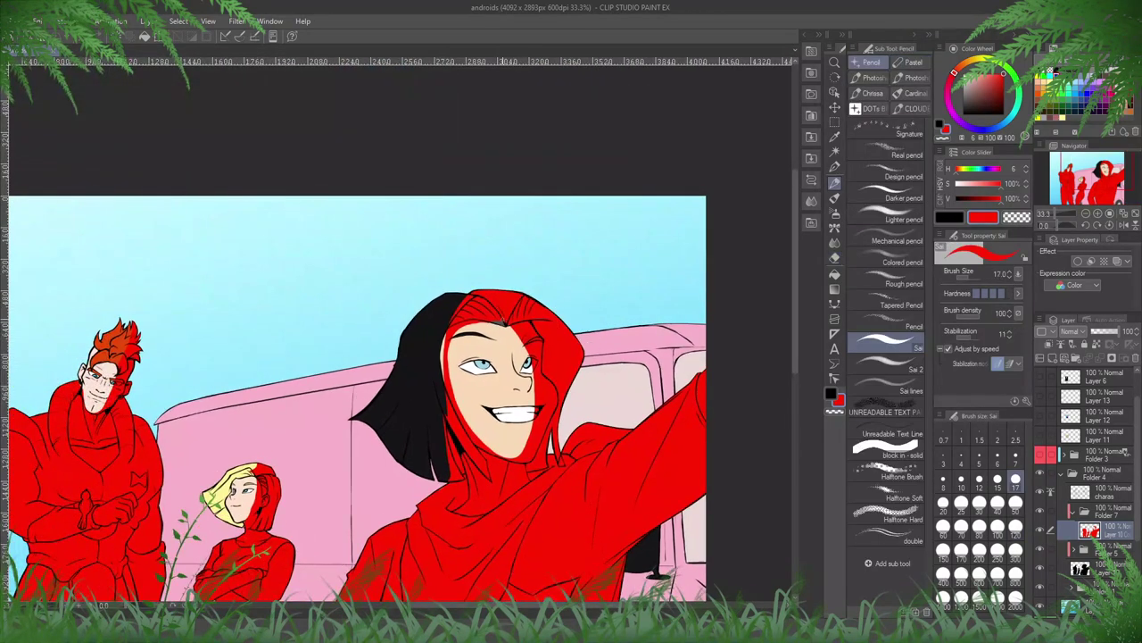
{"action": "left_click", "coordinate": [1016, 502]}
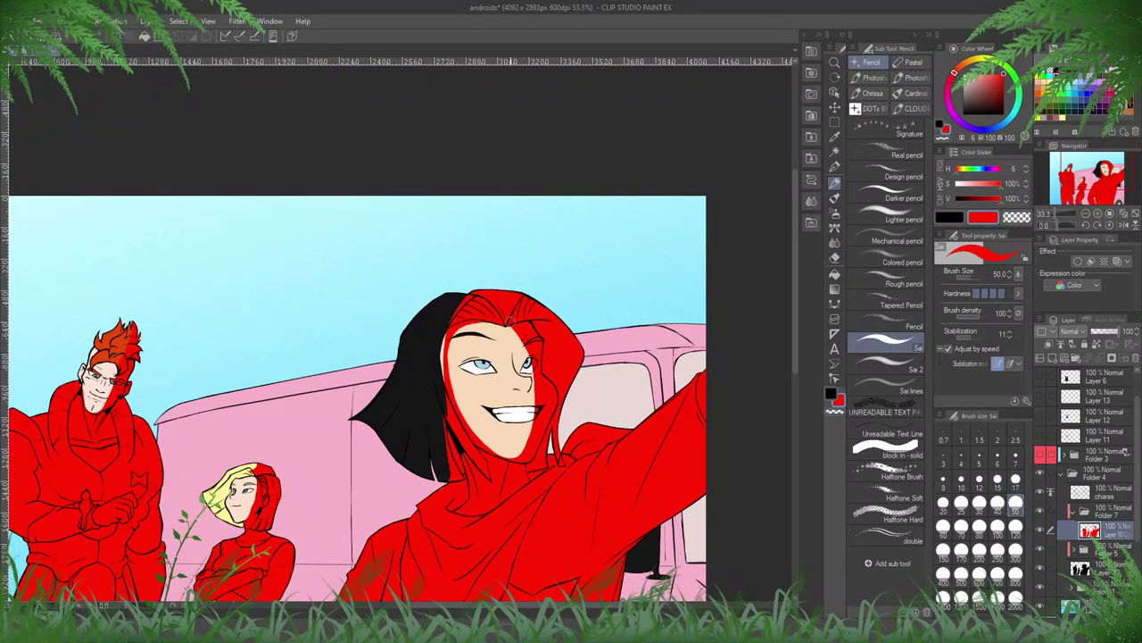
{"action": "left_click_drag", "start_coordinate": [452, 326], "coordinate": [445, 393]}
- Refine the red edge beside the dark-haired character's face with the Hard eraser at size 50 and the Sai pencil, and save
{"action": "key", "text": "e"}
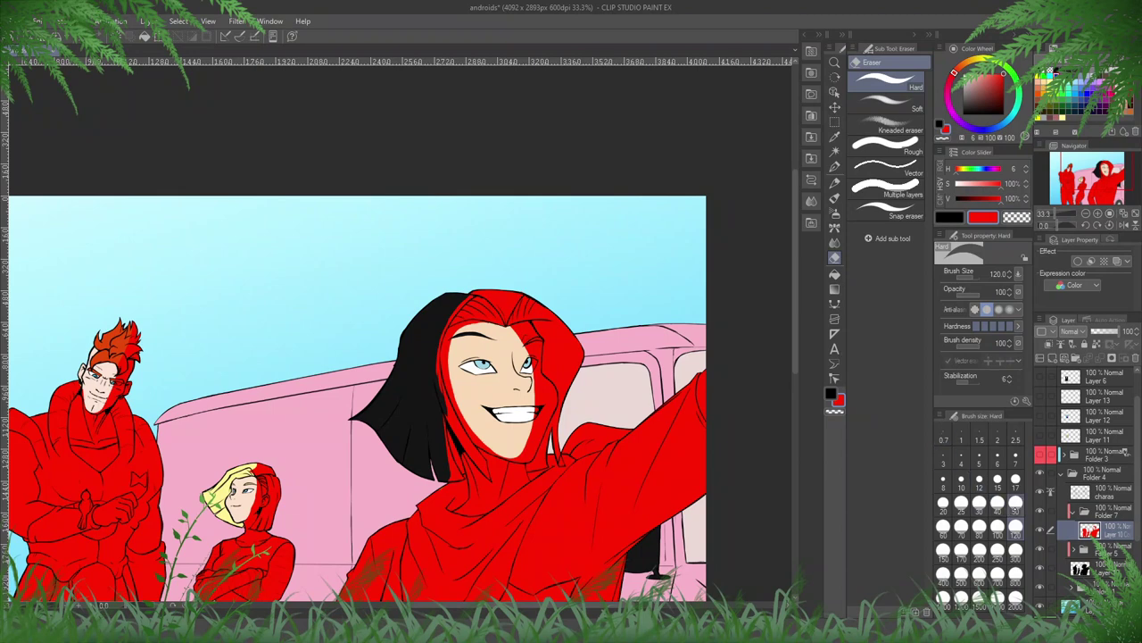
{"action": "left_click", "coordinate": [1016, 502]}
{"action": "mouse_move", "coordinate": [449, 309]}
{"action": "left_mouse_down"}
{"action": "mouse_move", "coordinate": [437, 381]}
{"action": "mouse_move", "coordinate": [446, 327]}
{"action": "left_mouse_up"}
{"action": "key", "text": "p"}
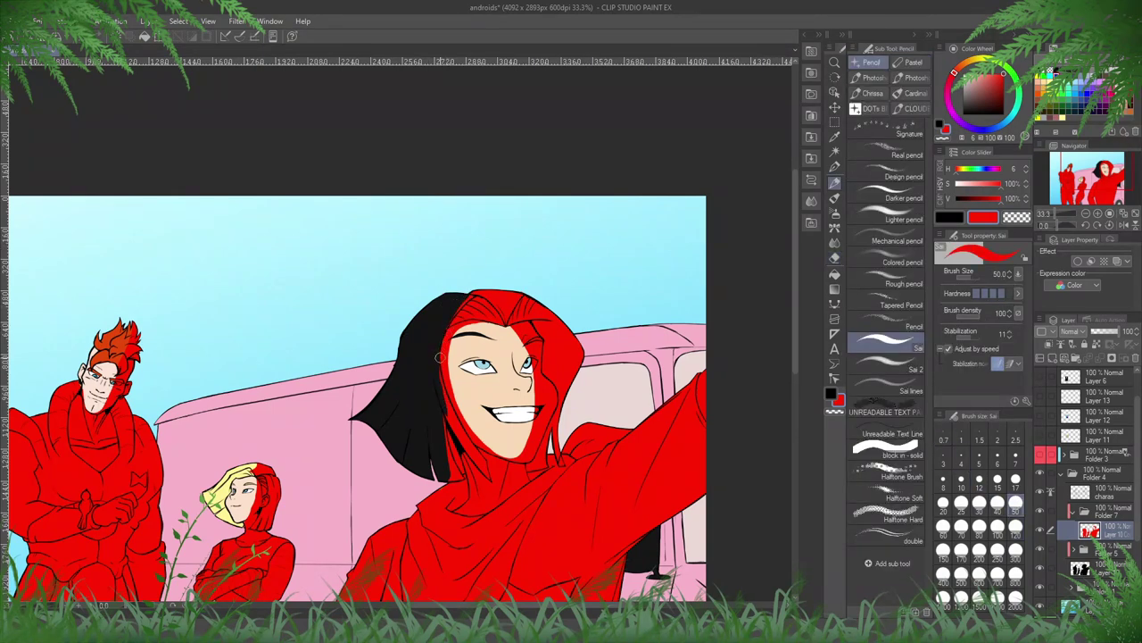
{"action": "key", "text": "e"}
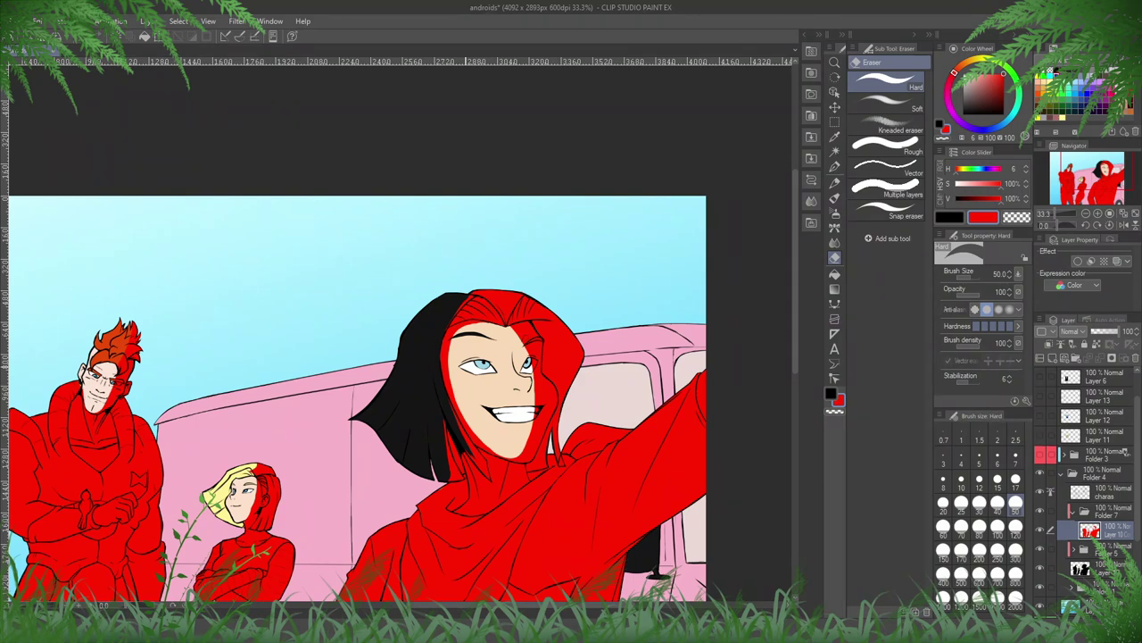
{"action": "key", "text": "ctrl+s"}
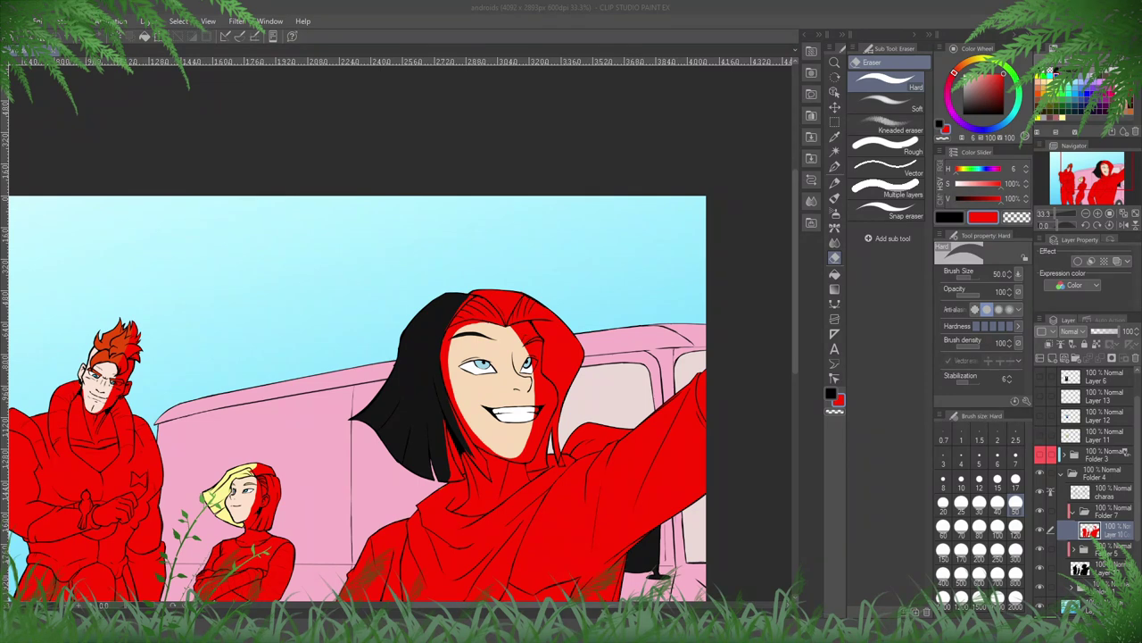
{"action": "left_click", "coordinate": [566, 4]}
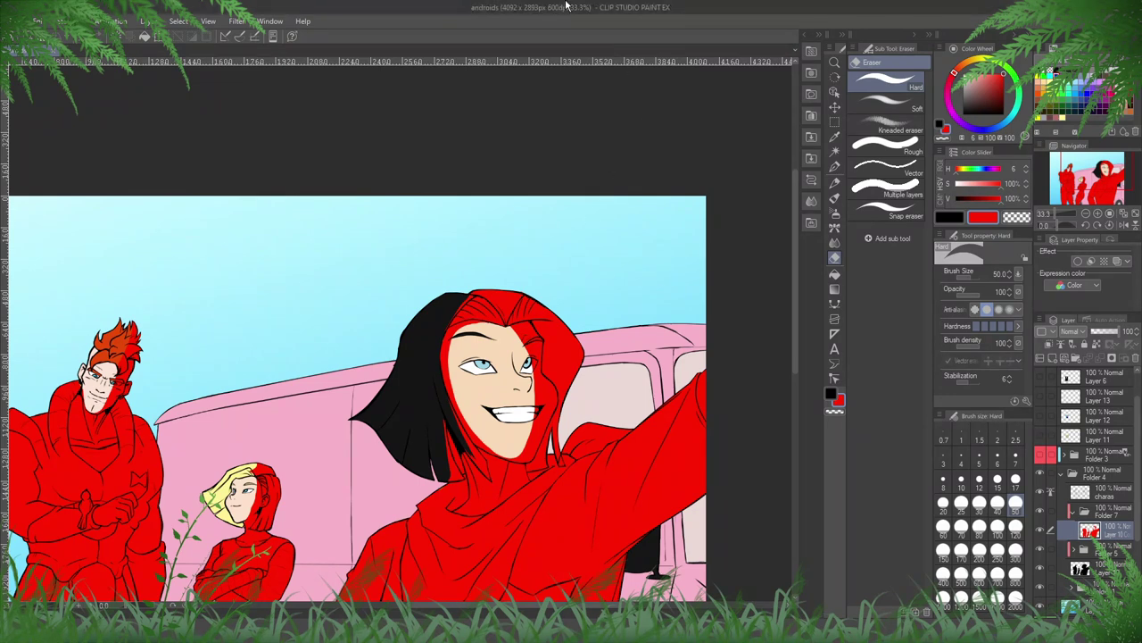
{"action": "left_click", "coordinate": [1129, 215]}
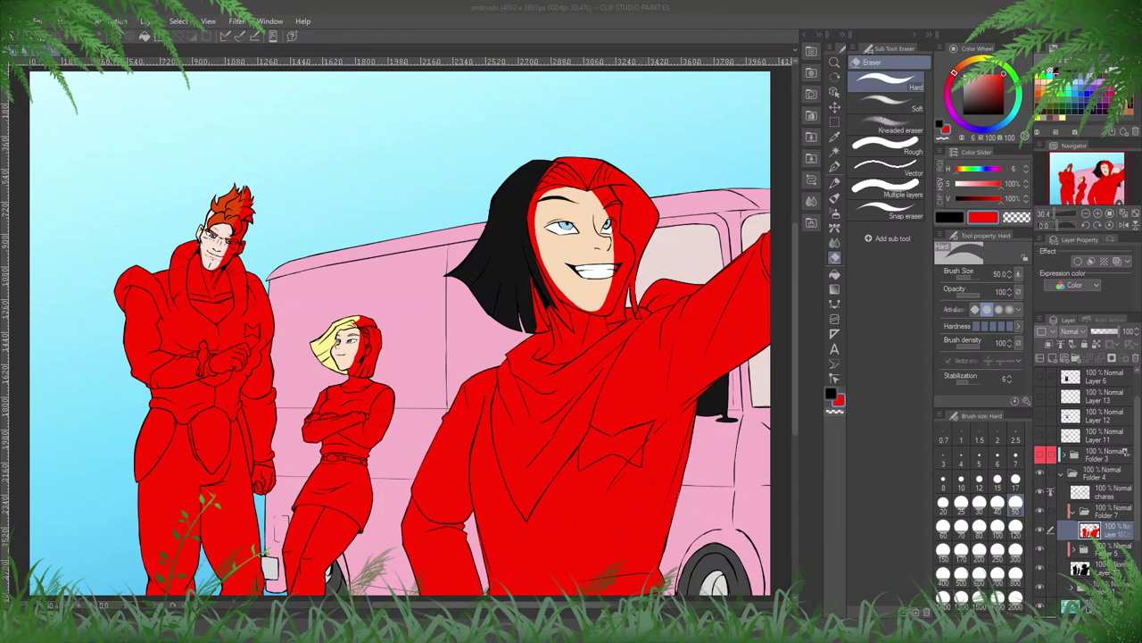
{"action": "key", "text": "ctrl+z"}
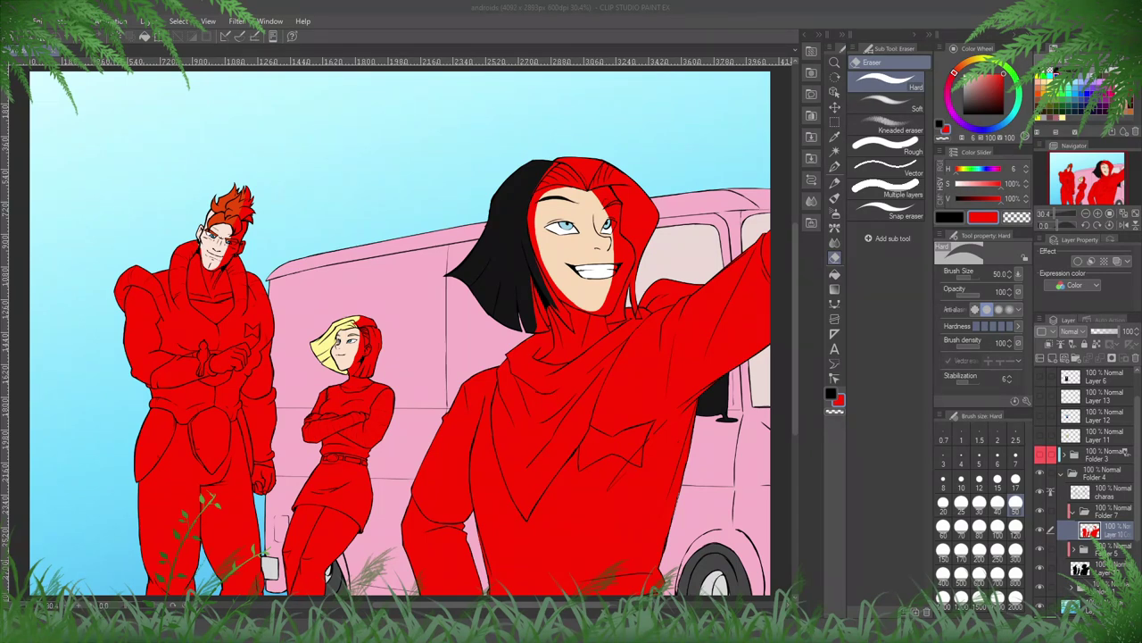